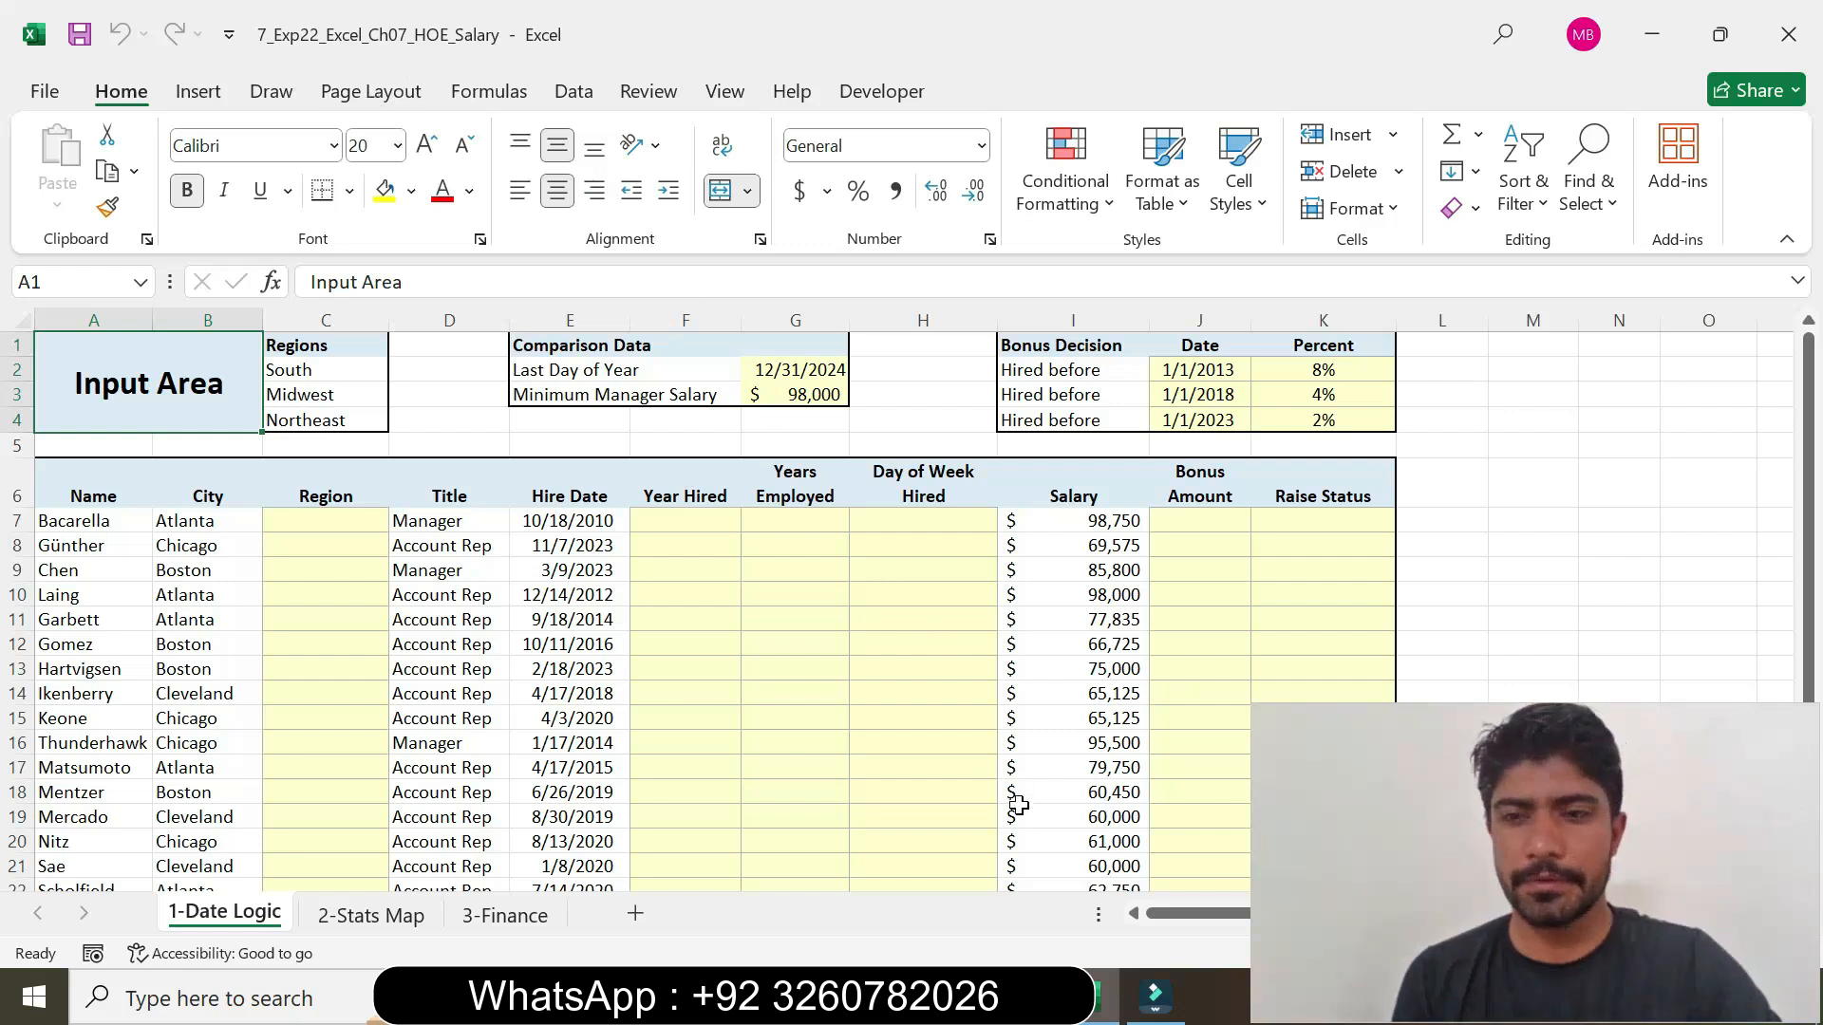
Step: Switch to the Word instructions document and bring its Steps to Perform table into view
key("alt+Tab")
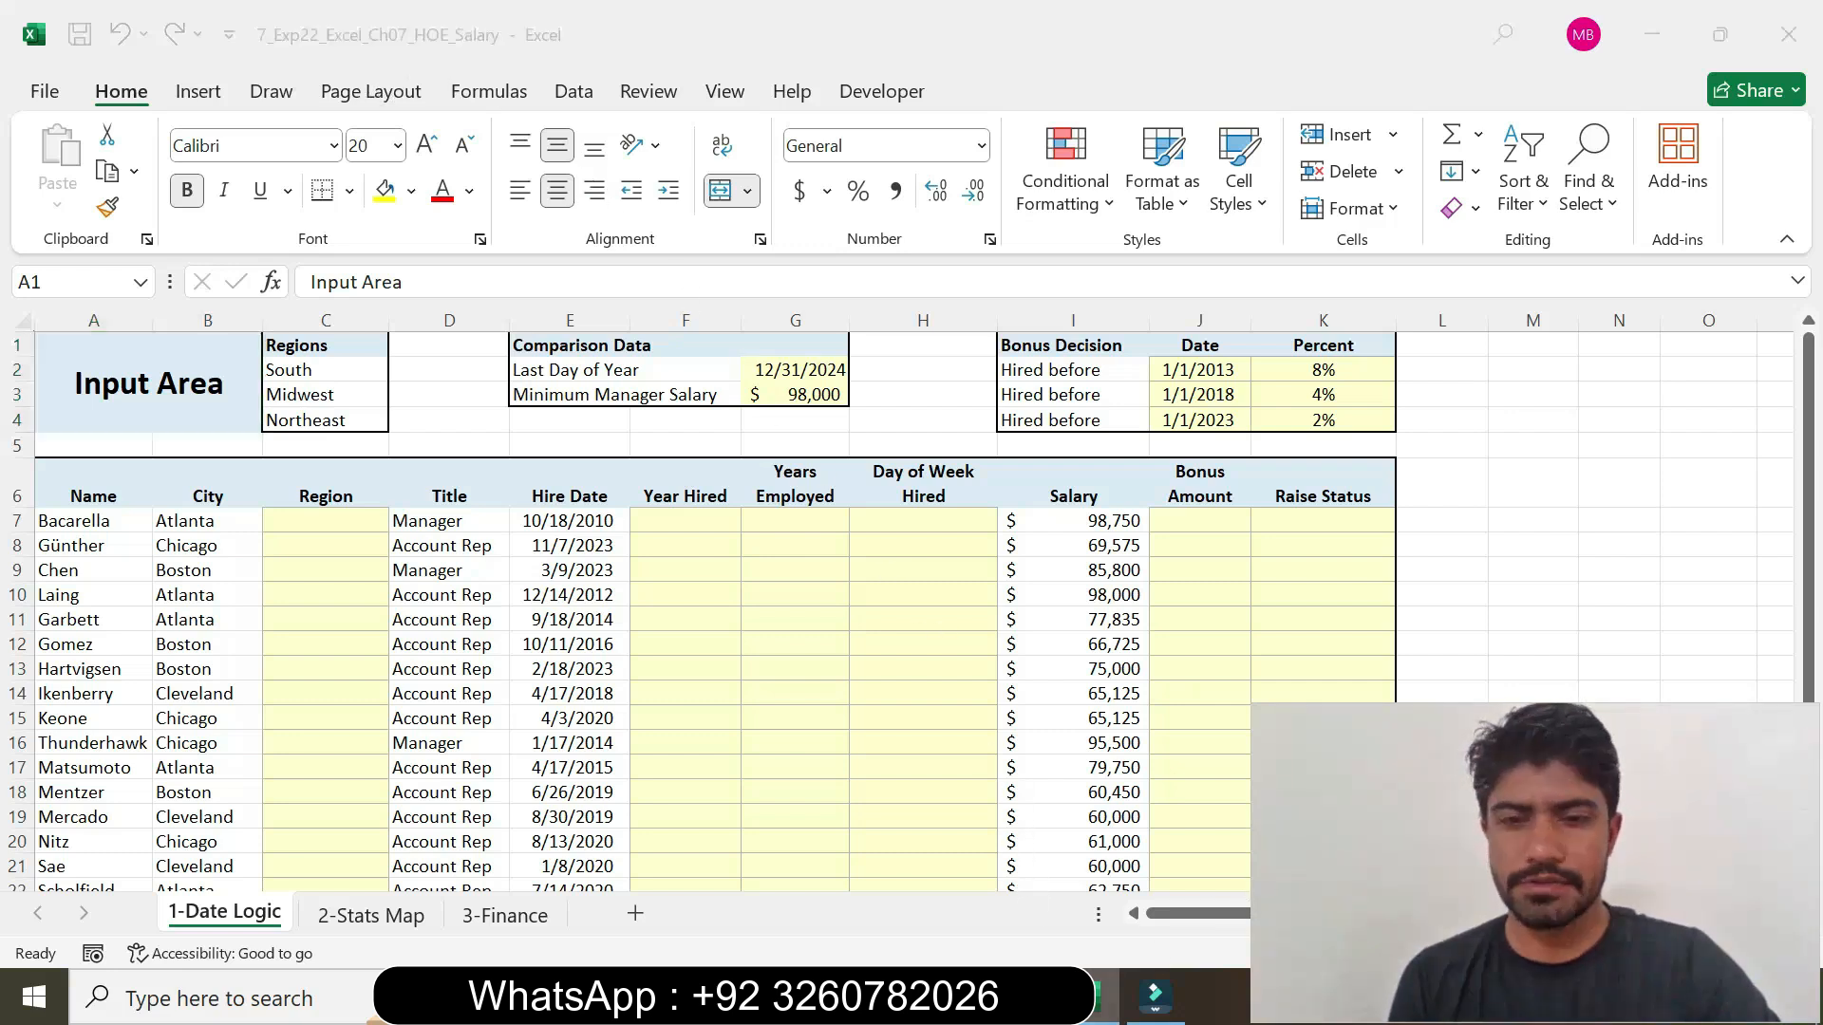
left_click_drag(1251, 845, 1341, 841)
left_click_drag(1523, 837, 1523, 840)
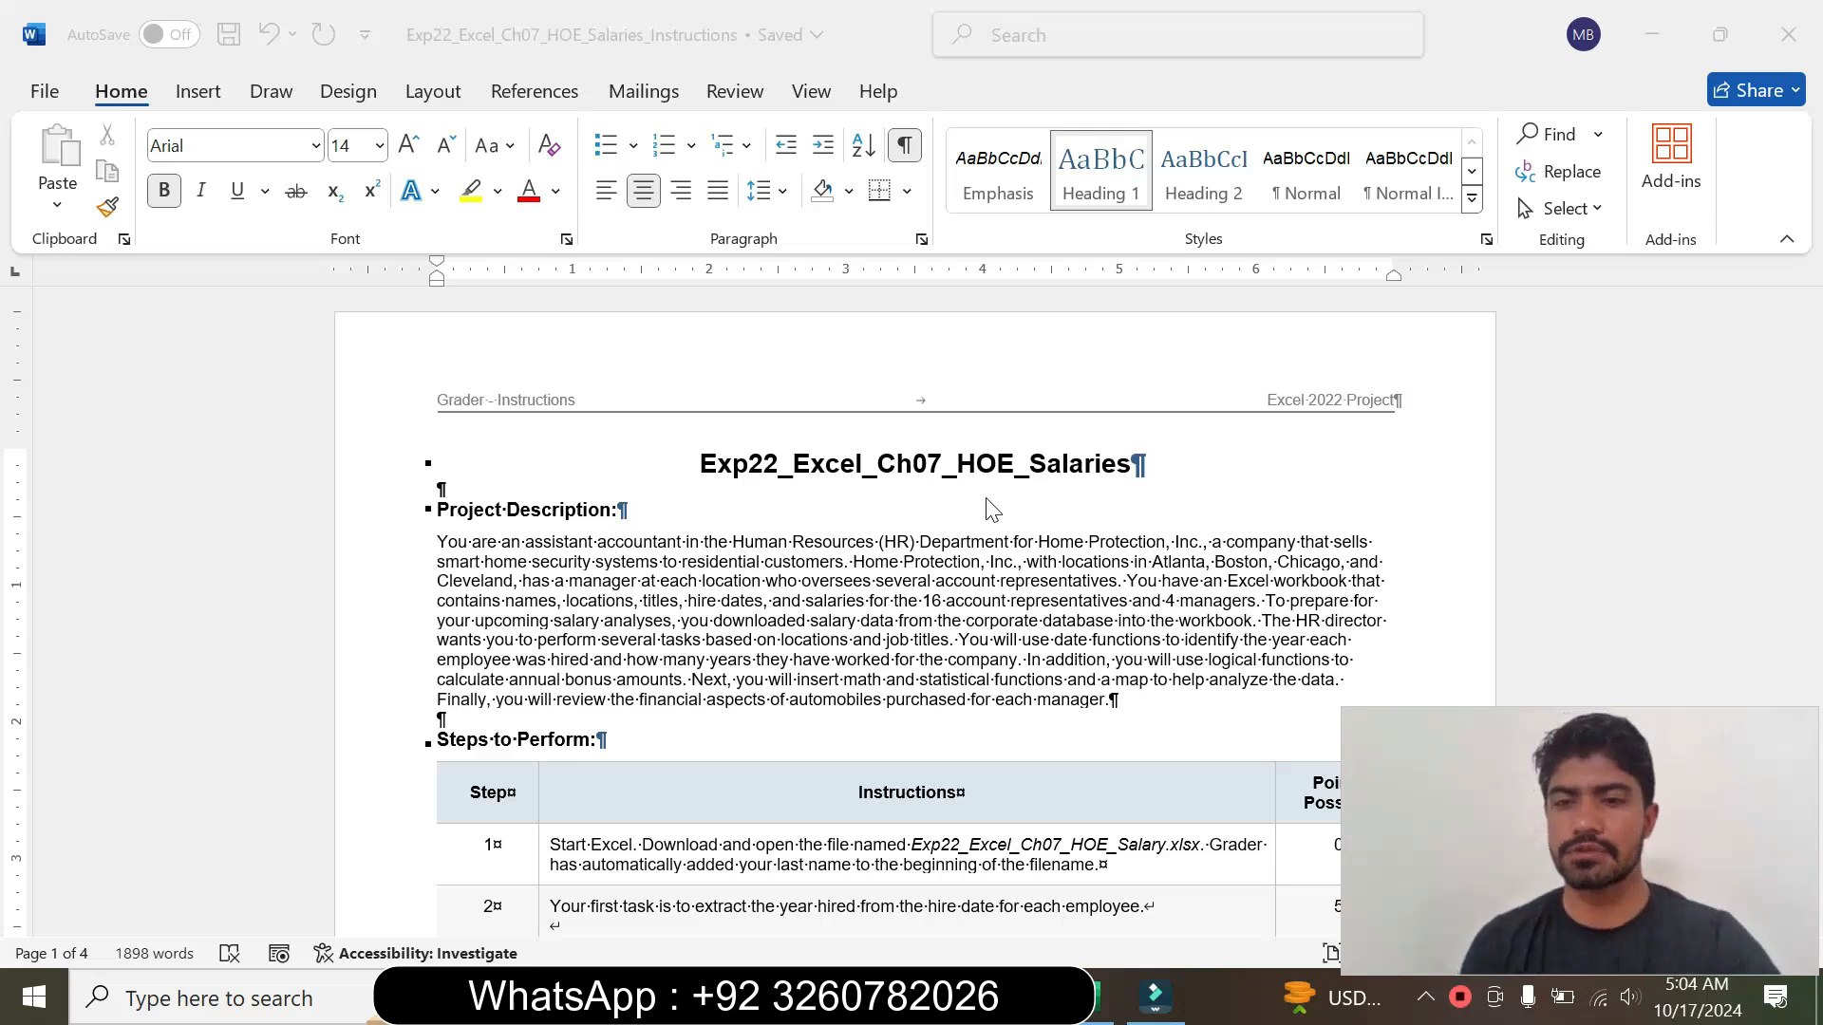
left_click(1821, 370)
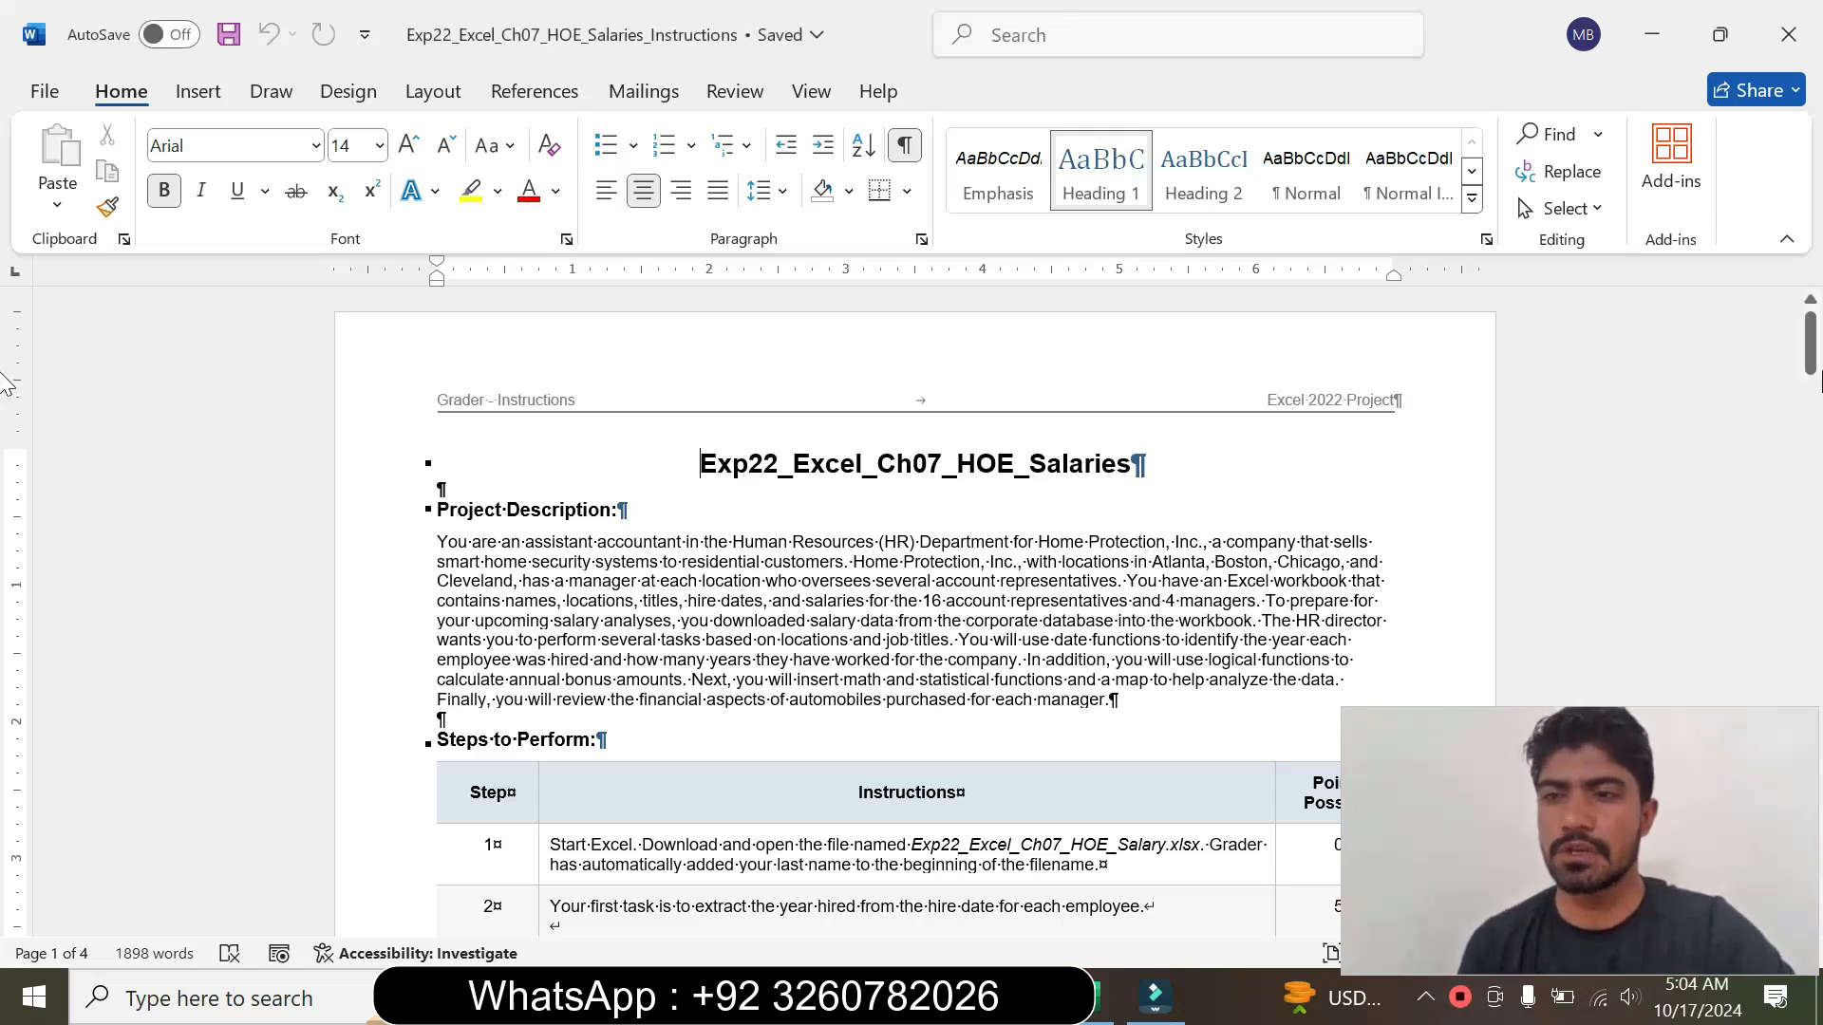
left_click_drag(1820, 380, 1814, 397)
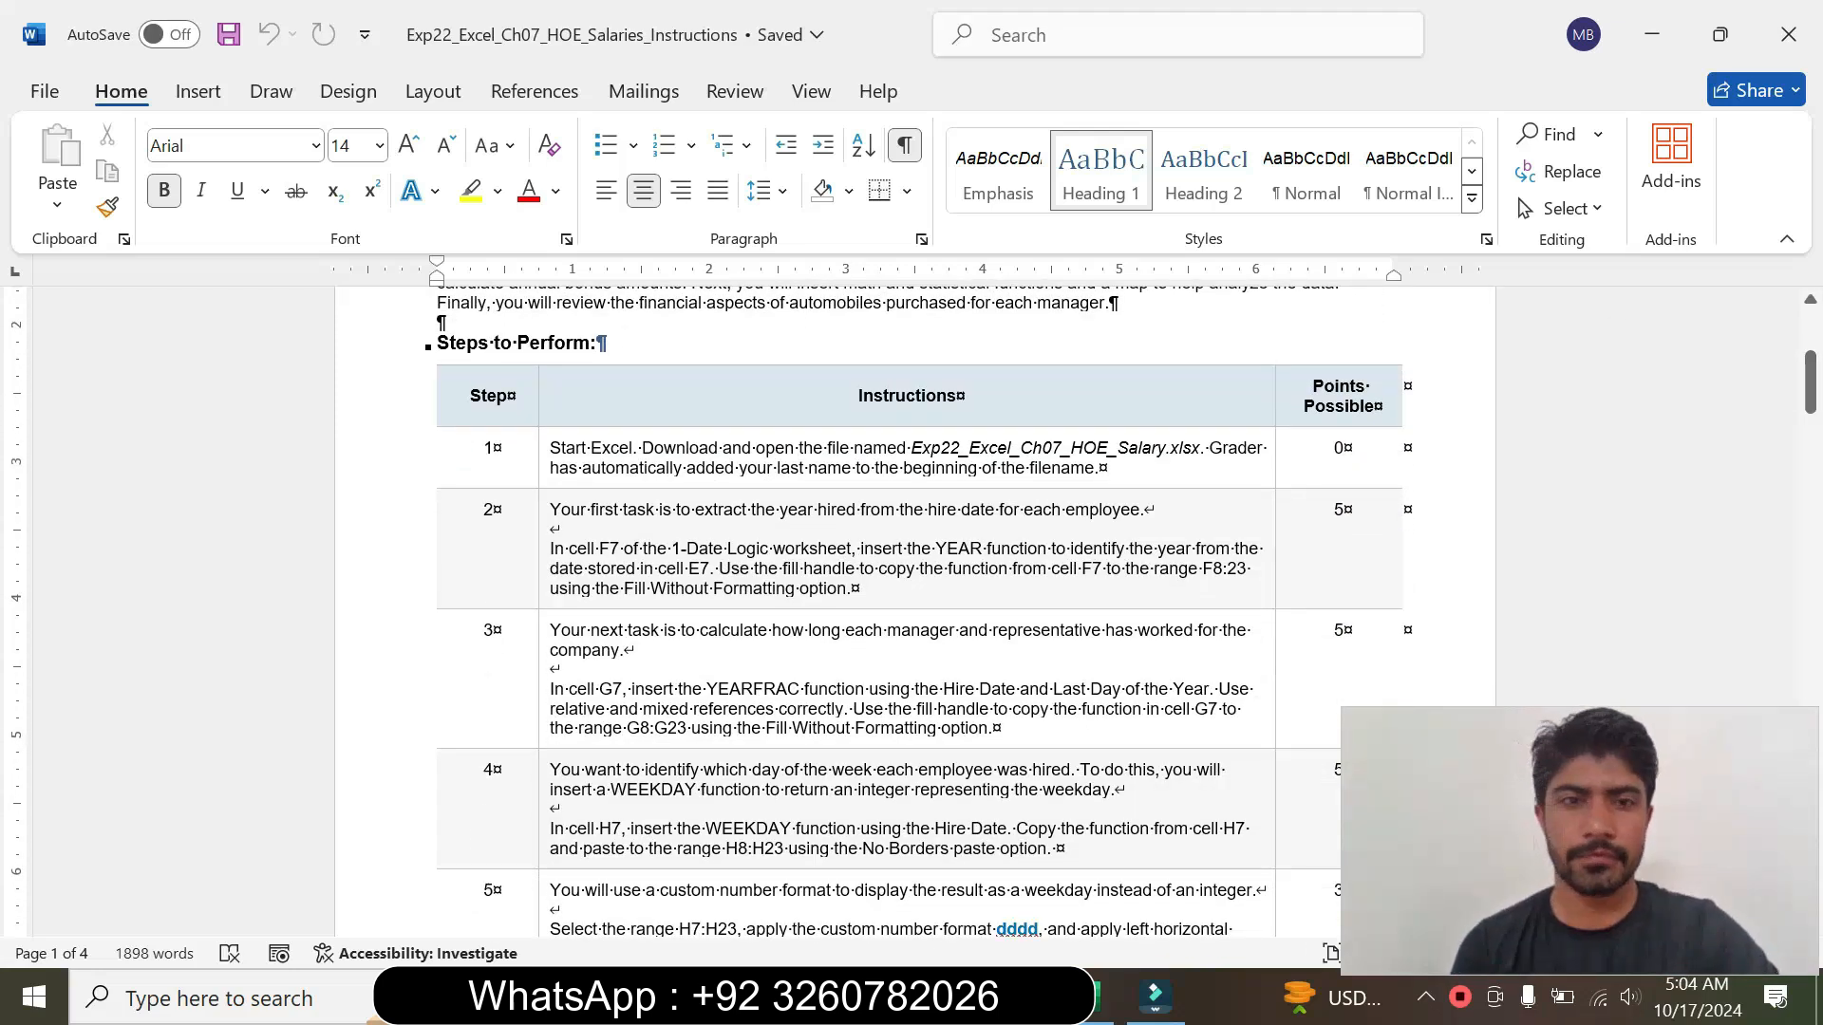
Step: Set the step 1 instruction text in the table to 12 pt and highlight it in yellow
left_click(541, 481)
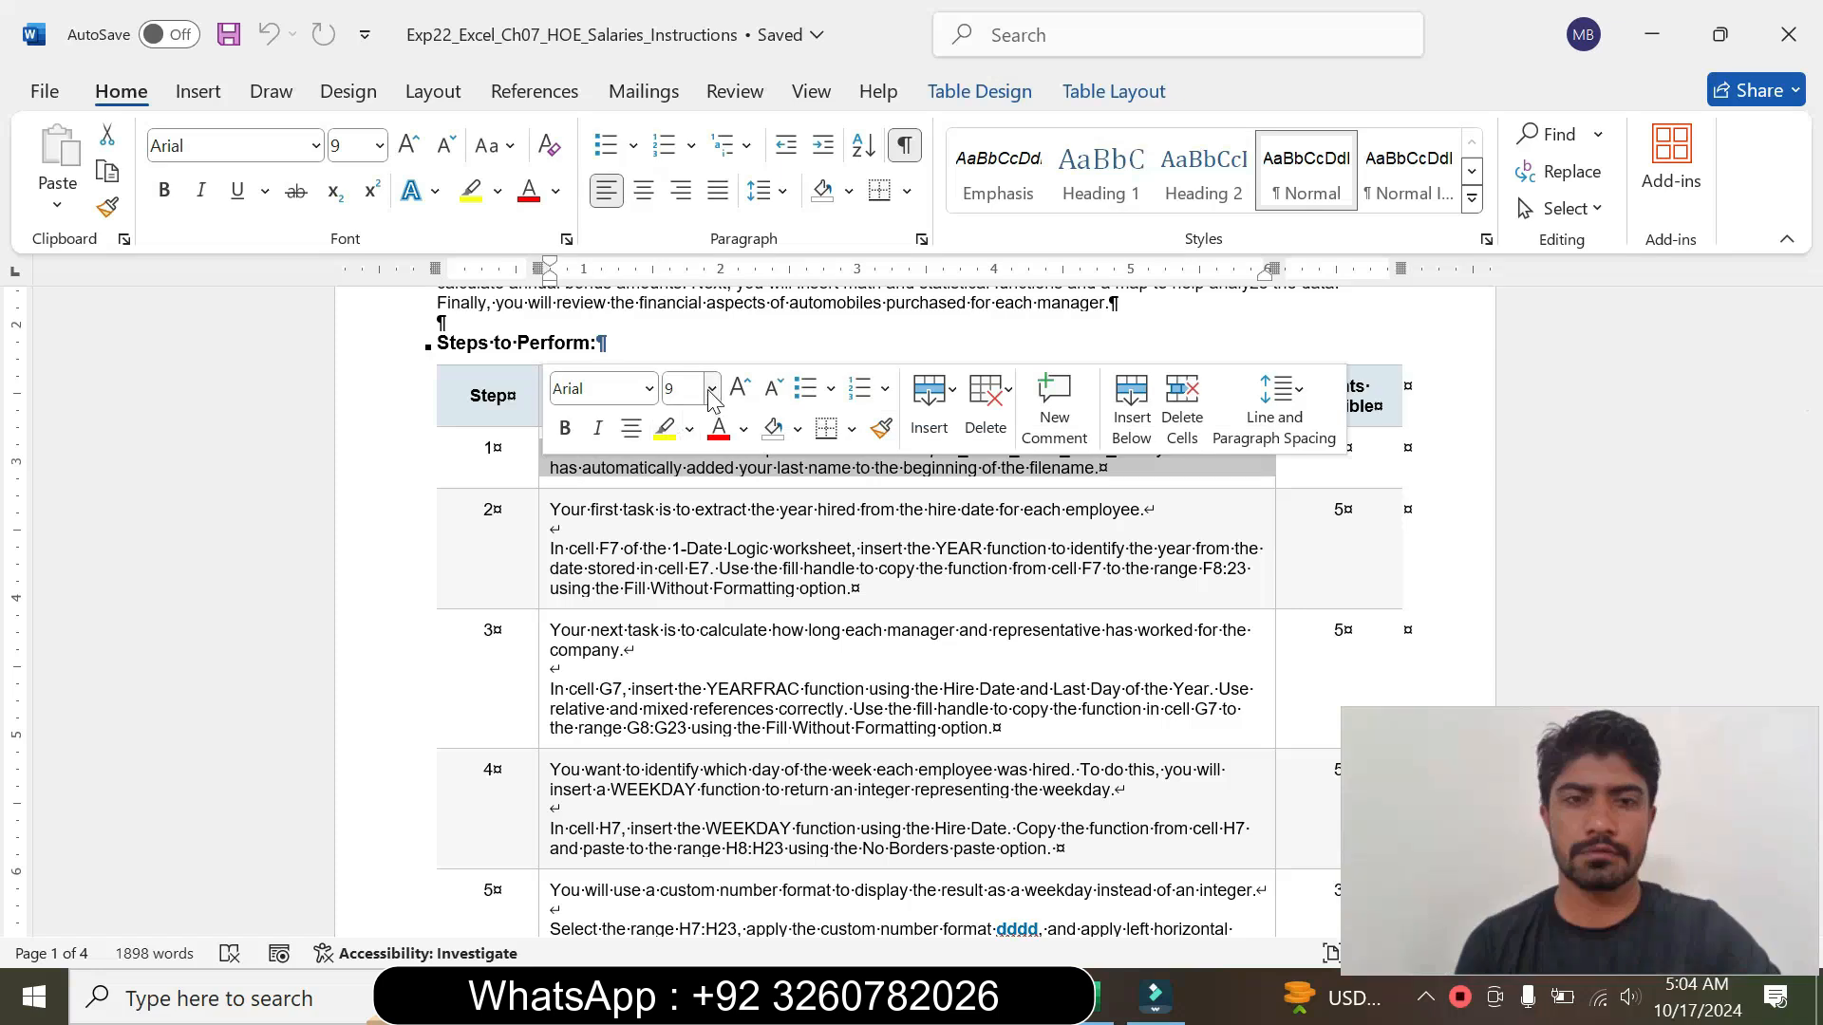
left_click(711, 388)
left_click(688, 567)
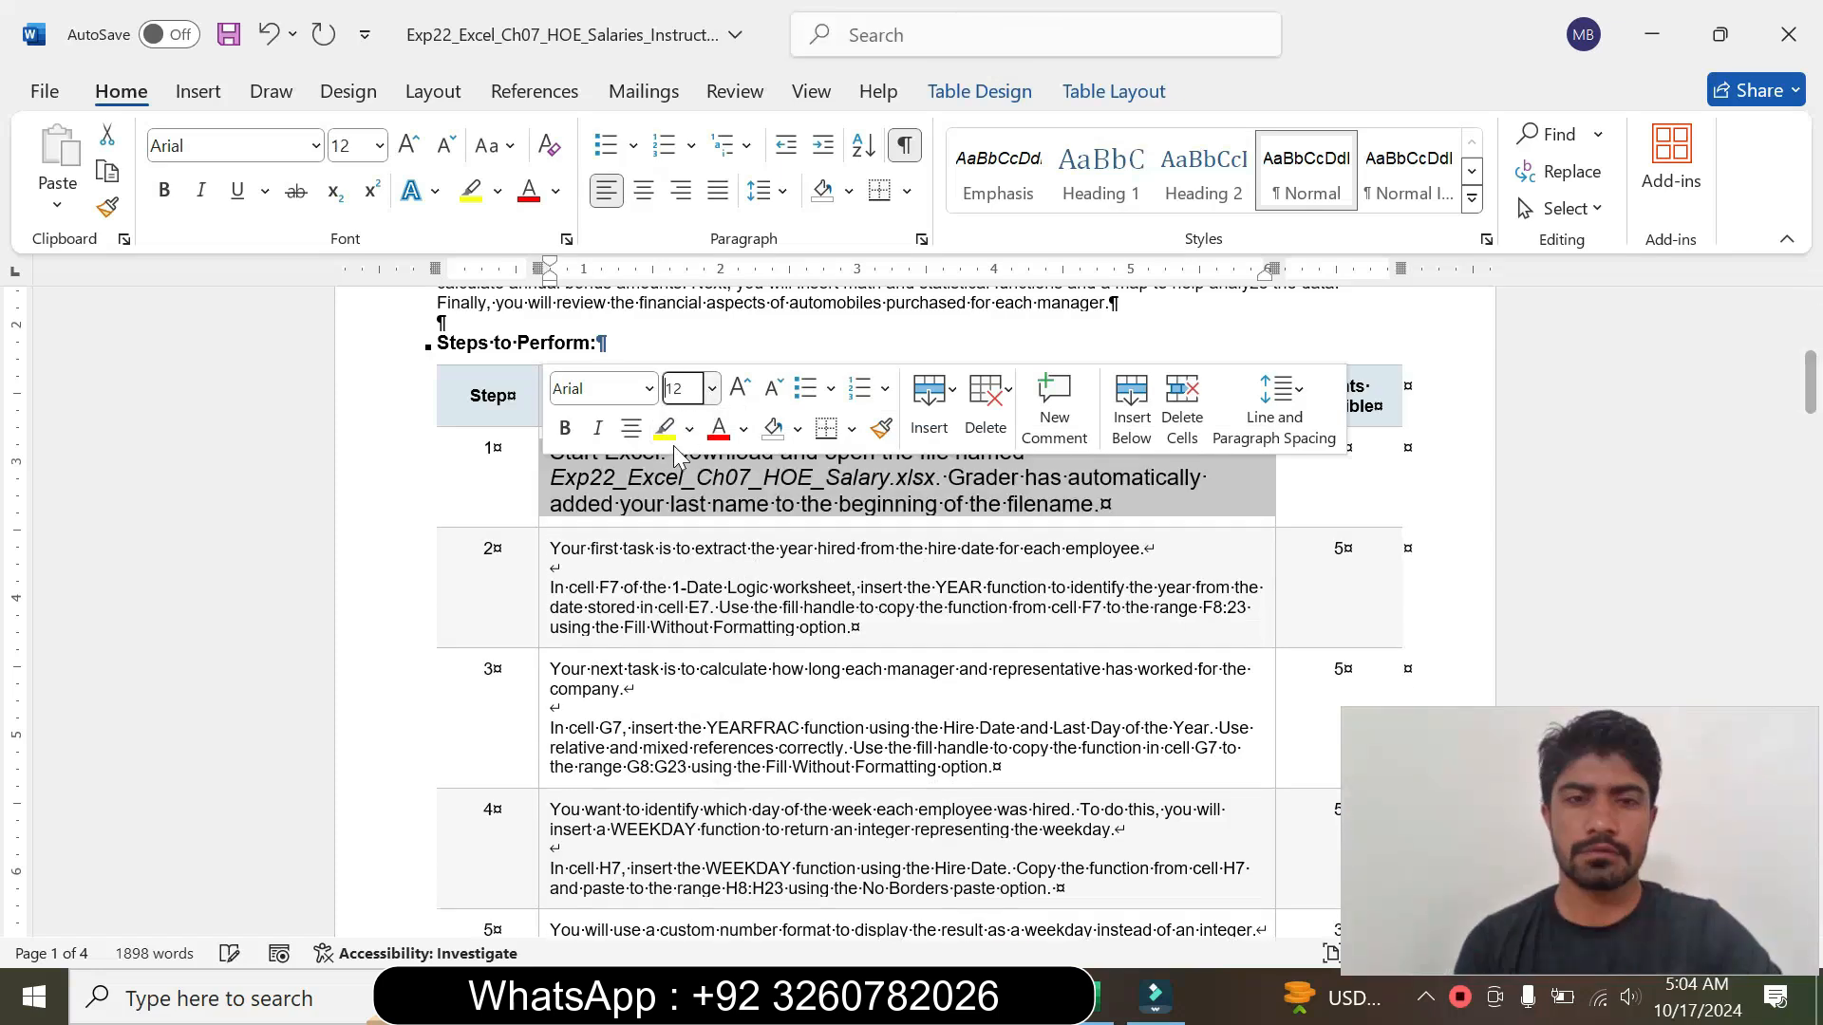
left_click(666, 429)
left_click(1100, 504)
Step: Read the step 1 instruction, check the salary workbook in Excel, and return to the Word document
left_click_drag(575, 465, 731, 504)
left_click(658, 504)
left_click_drag(550, 451, 1100, 504)
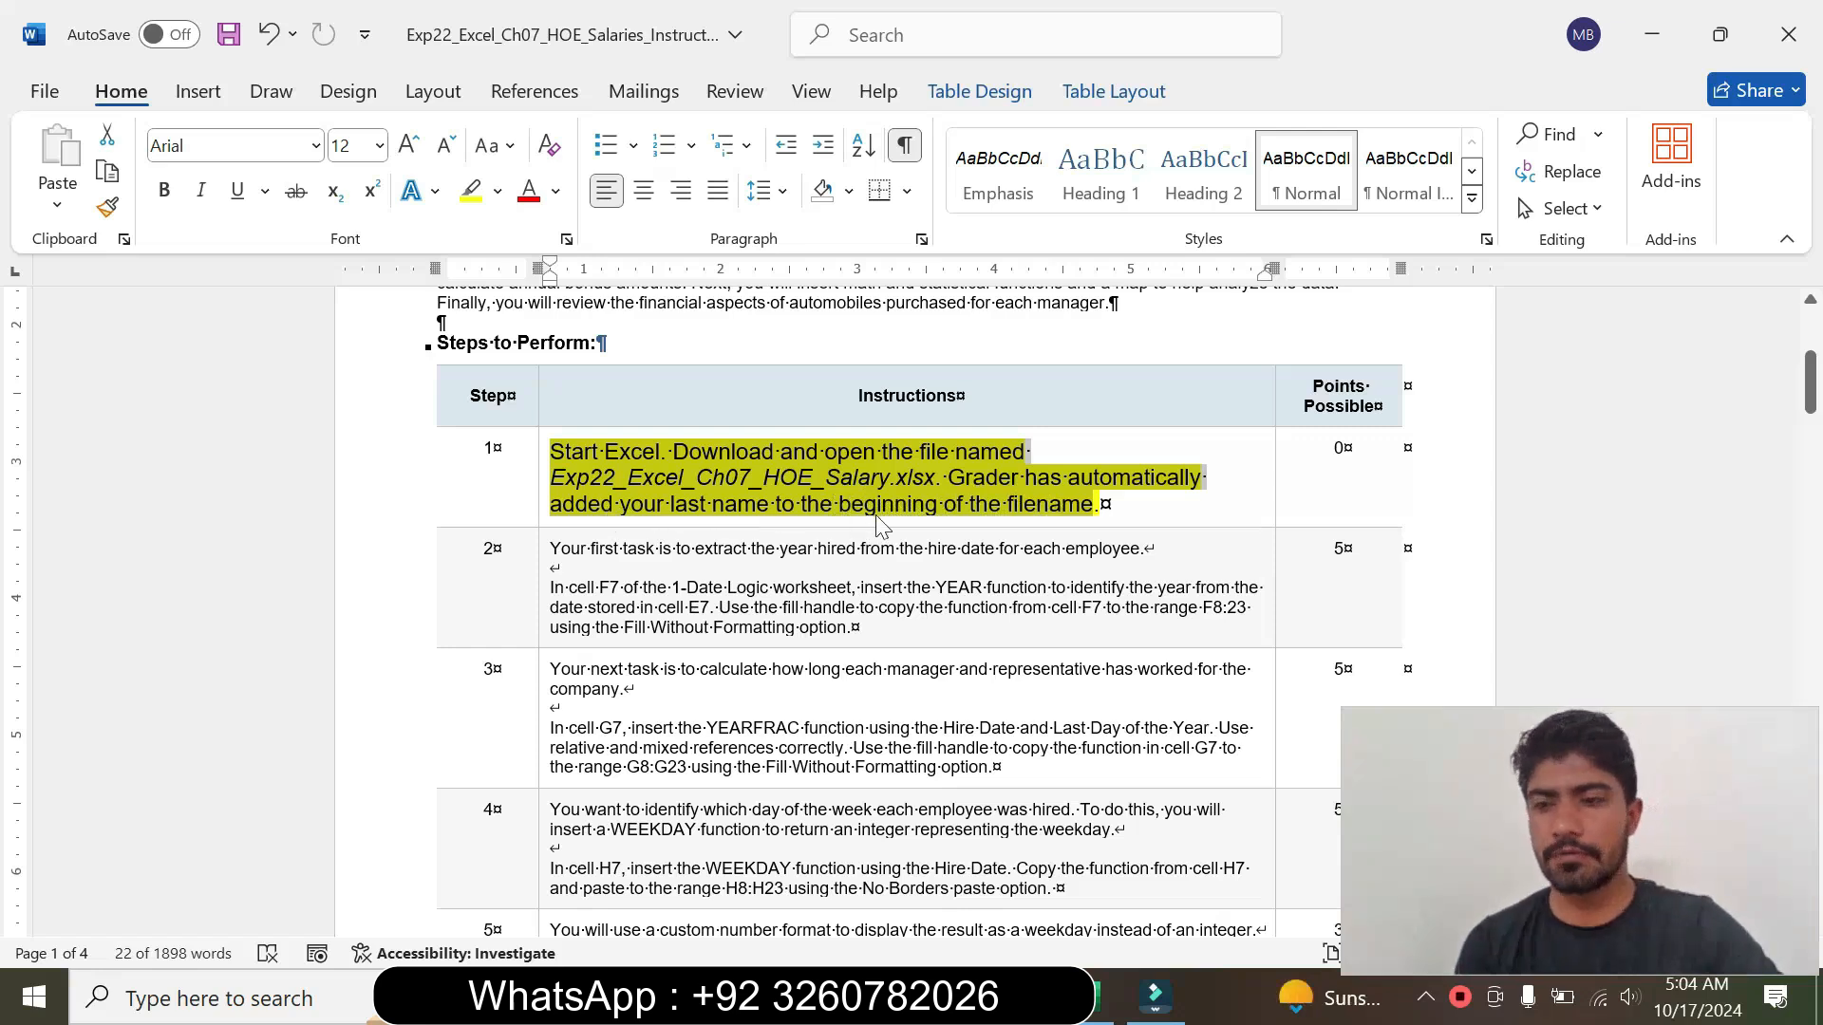
key("alt+Tab")
left_click(929, 589)
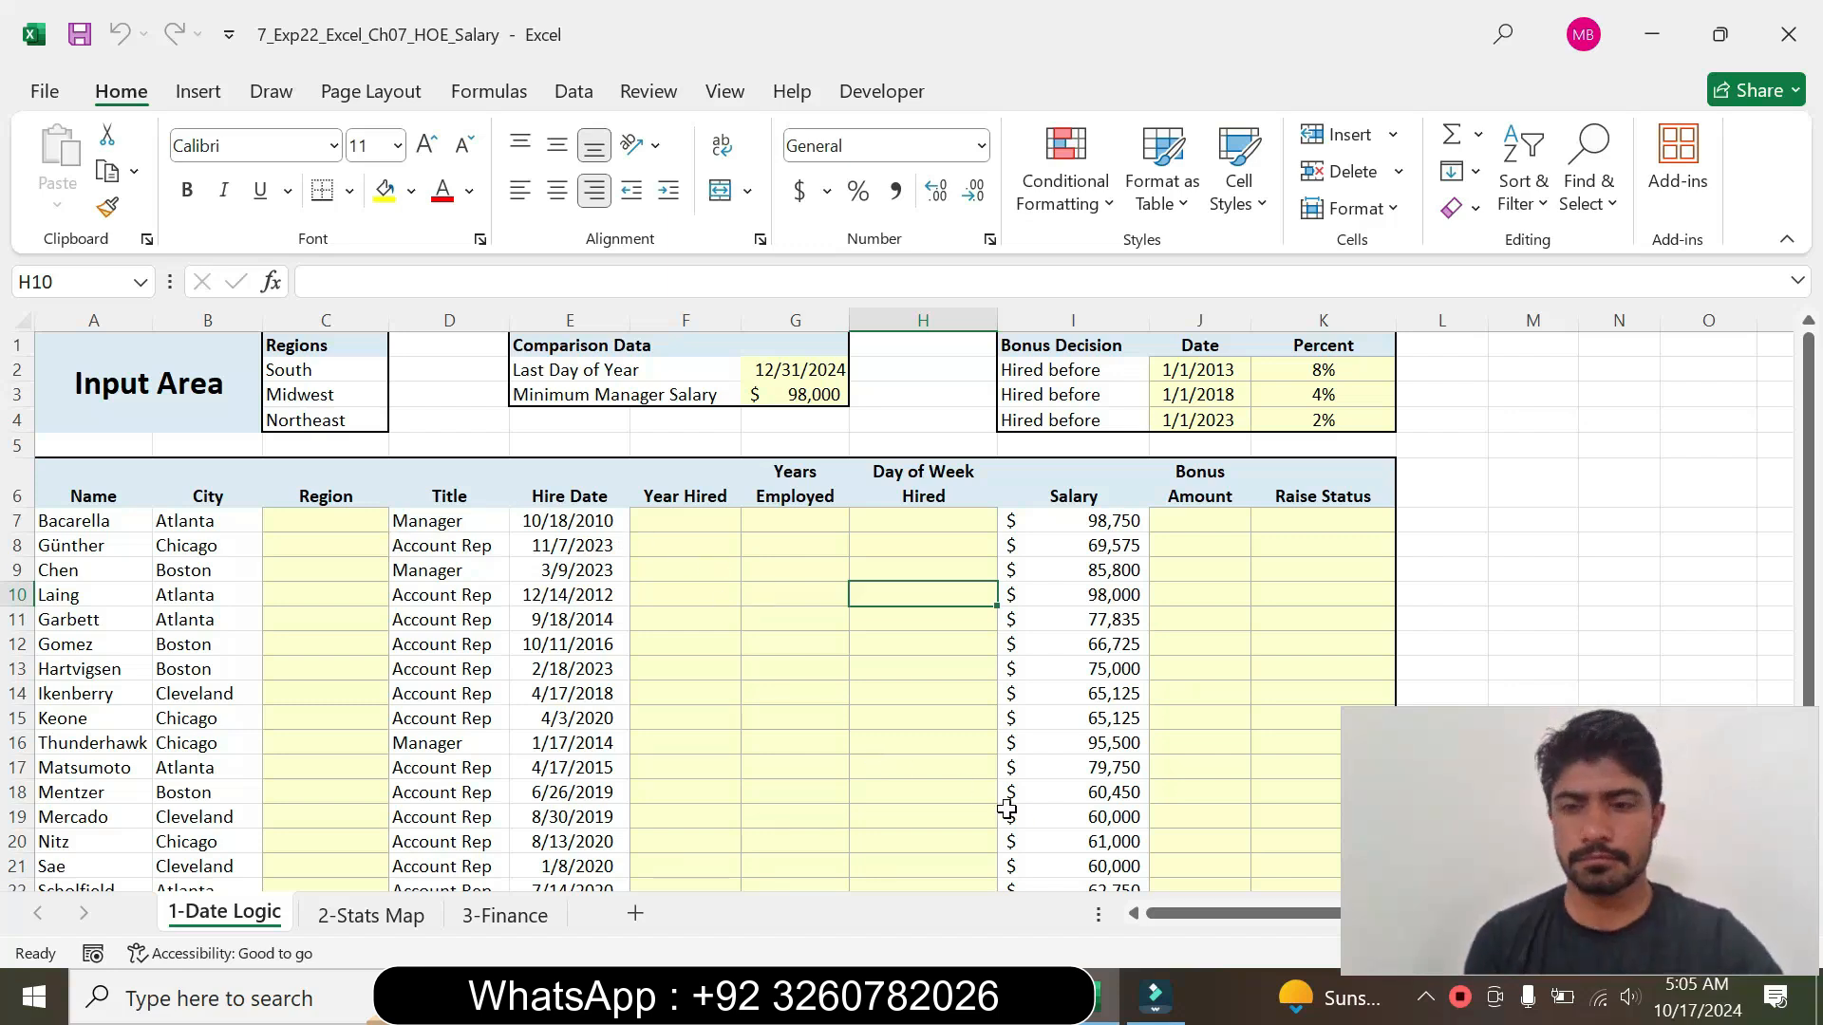
key("alt+Tab")
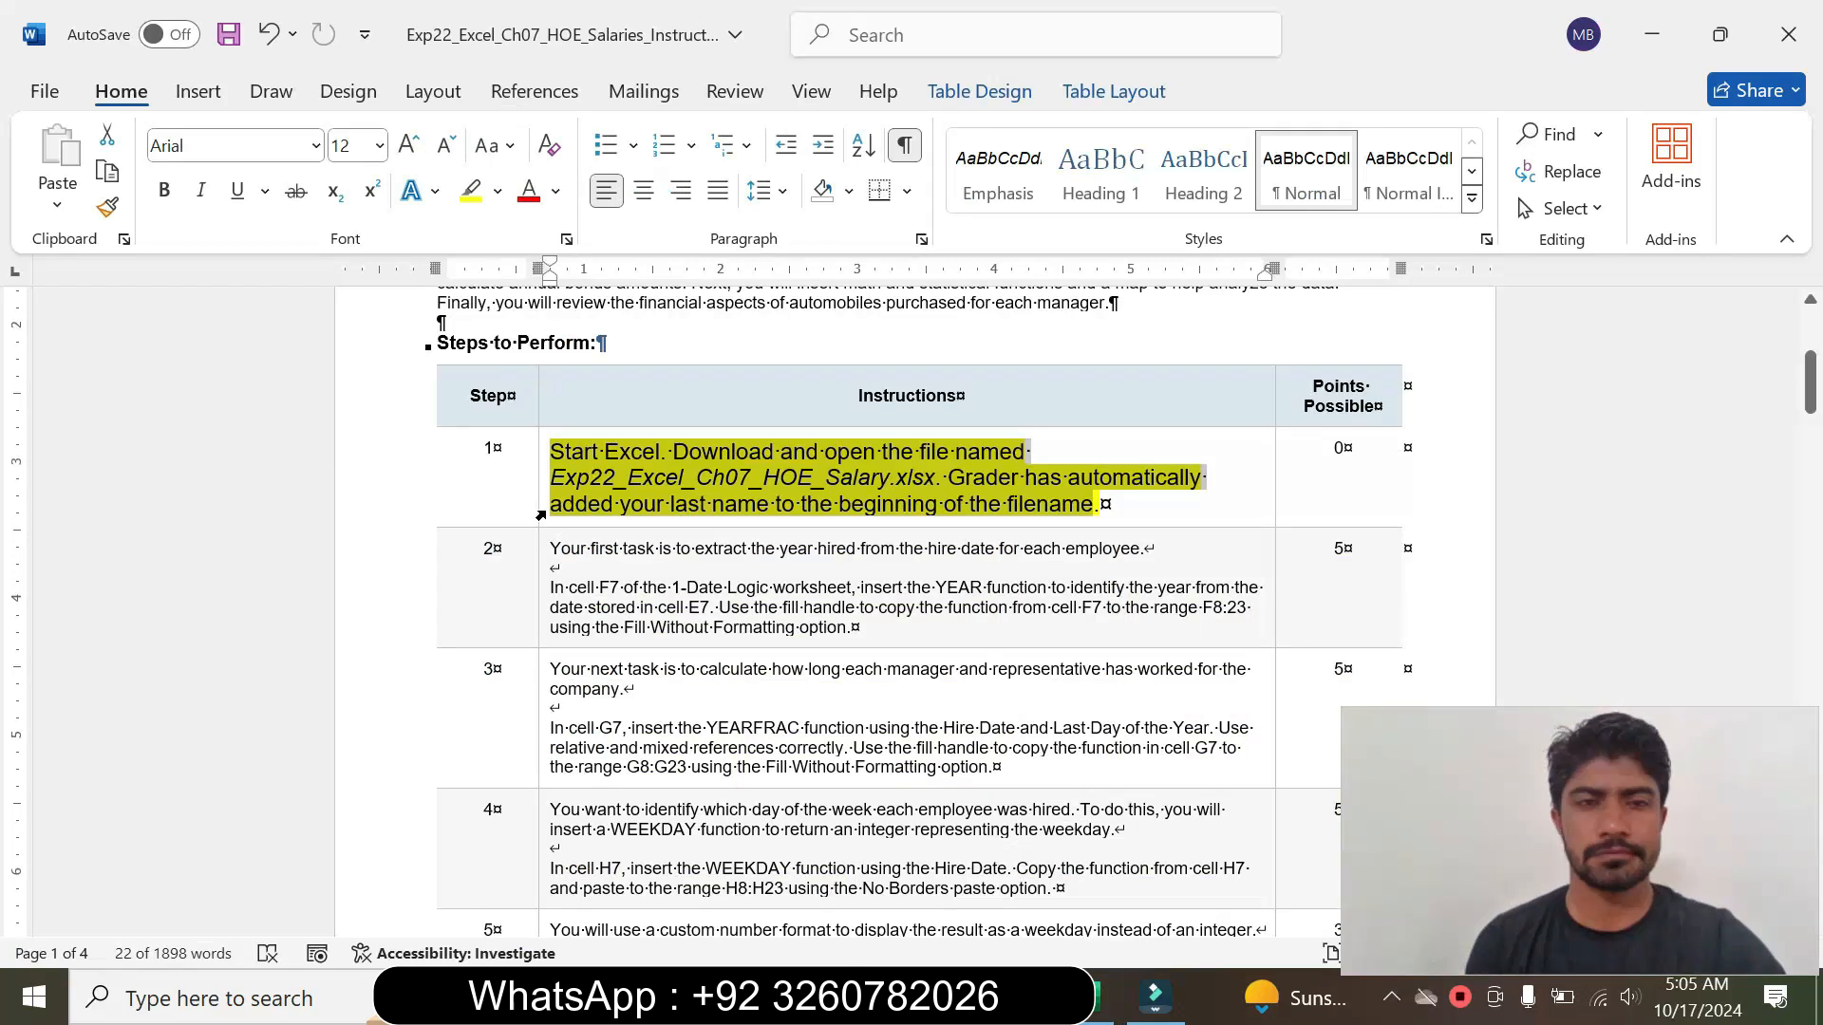
Step: Set the step 1 instruction text back to 9 pt and remove its highlight
left_click(541, 515)
left_click(713, 423)
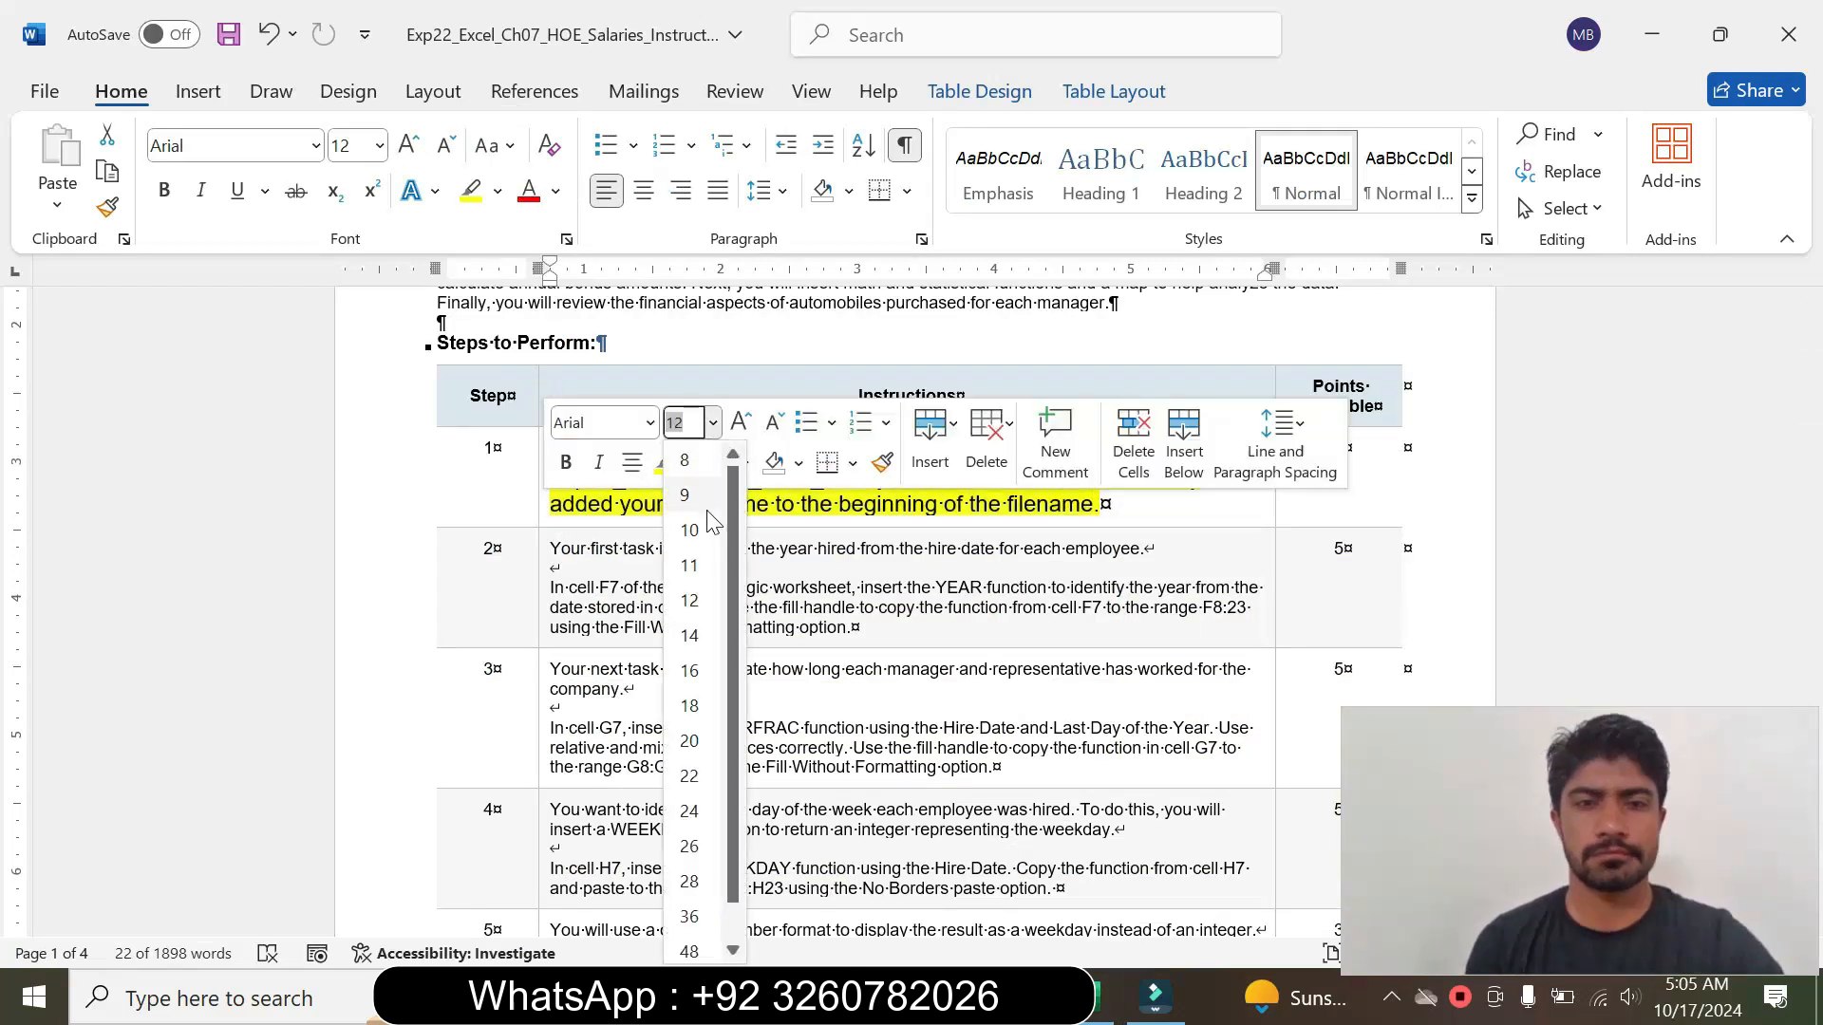
left_click(698, 487)
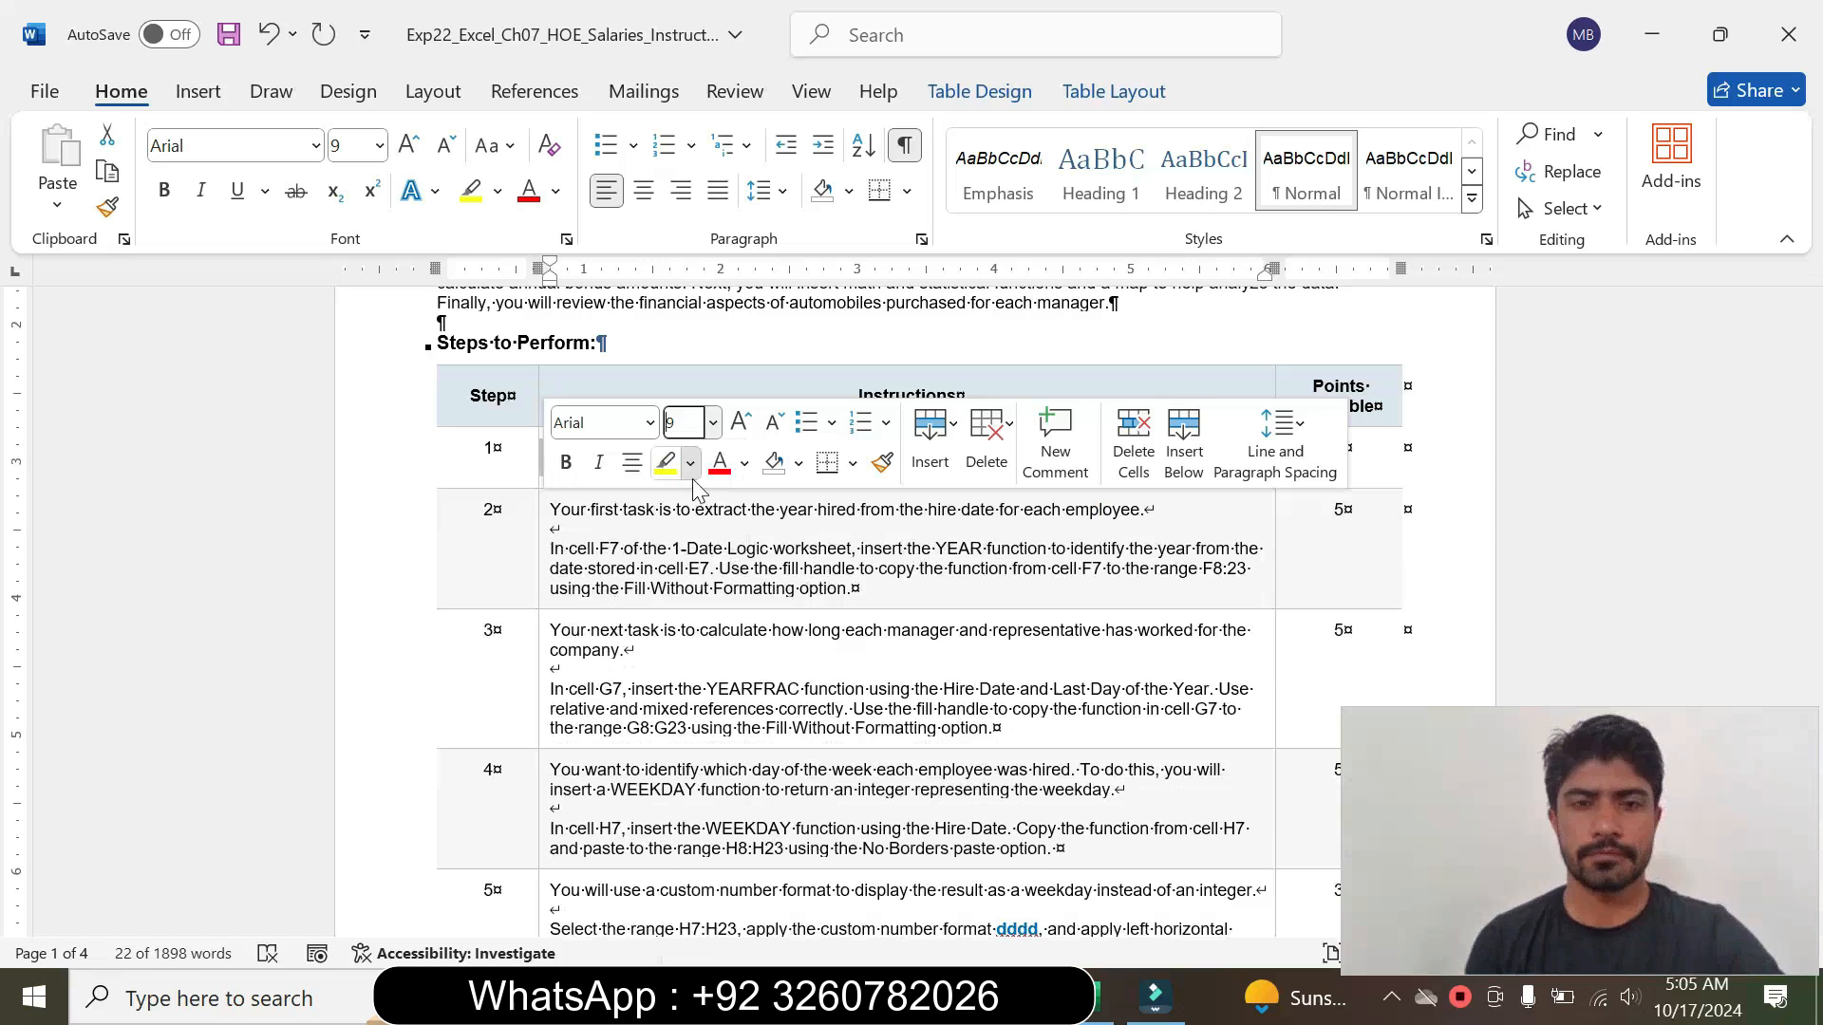
left_click(690, 463)
left_click(726, 693)
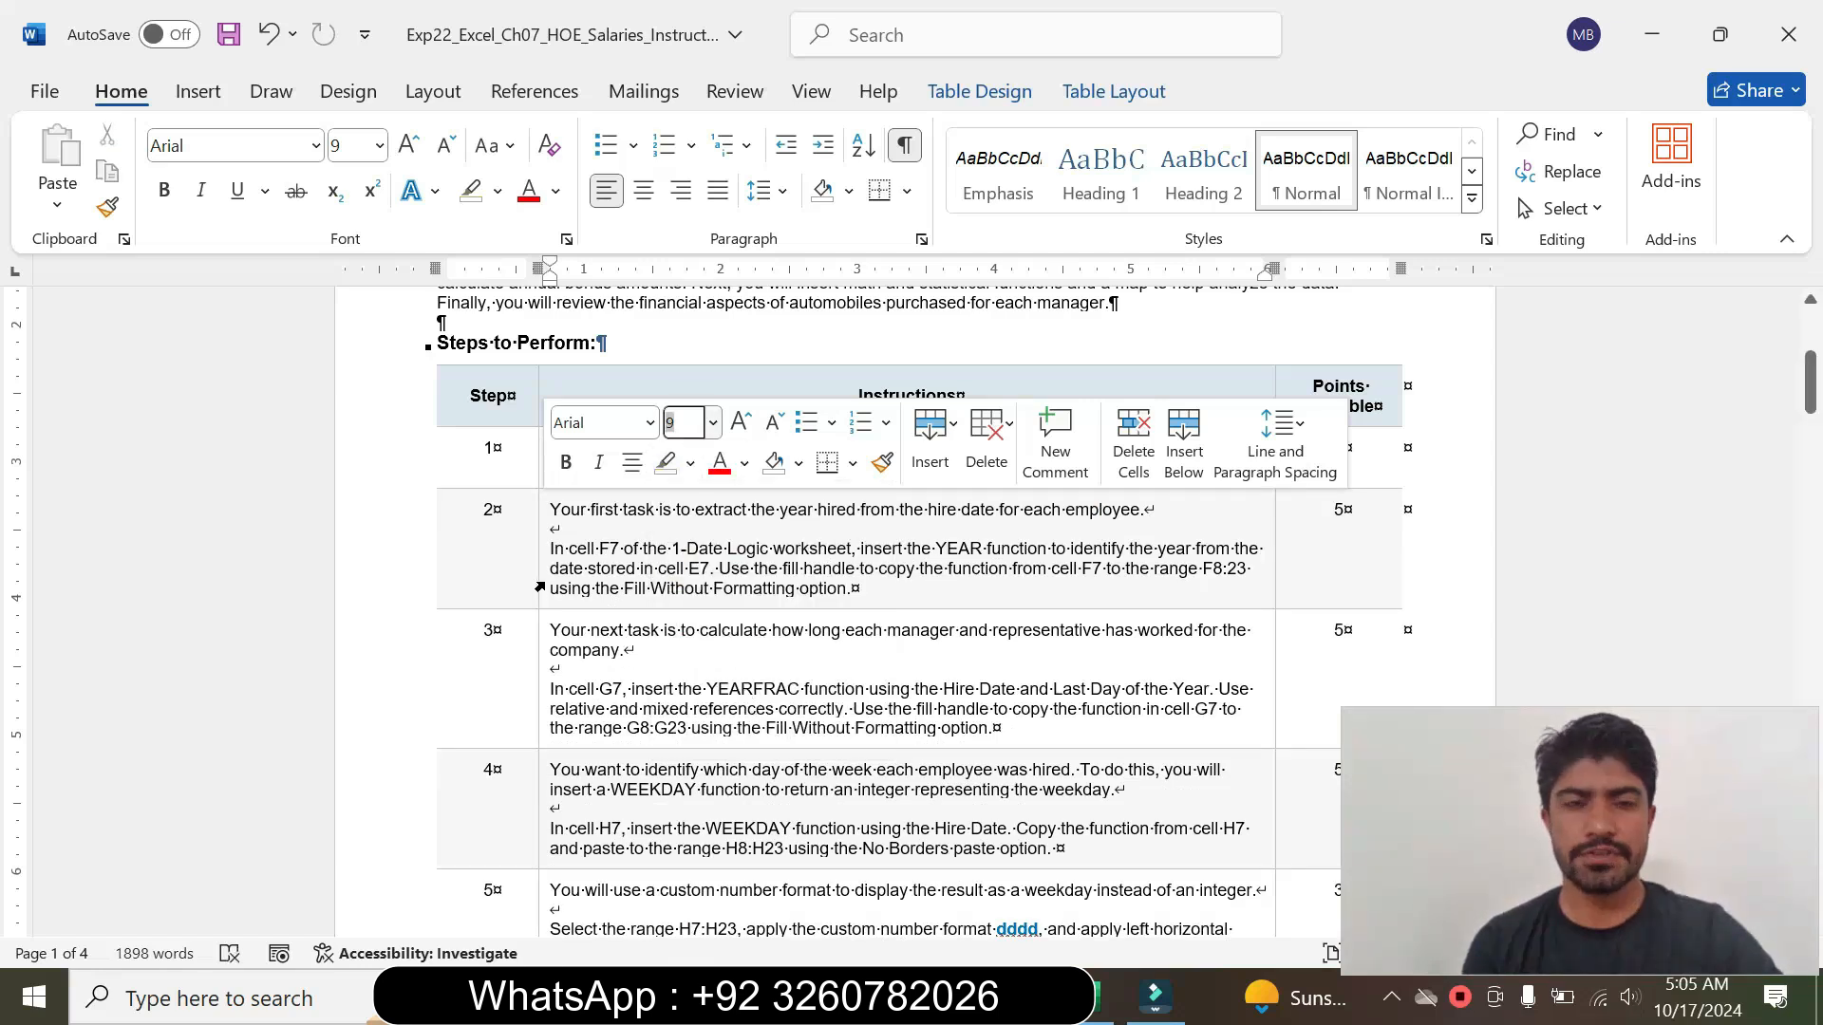
Step: Set the step 2 instruction text in the table to 14 pt and highlight it in turquoise
left_click(539, 586)
left_click(713, 494)
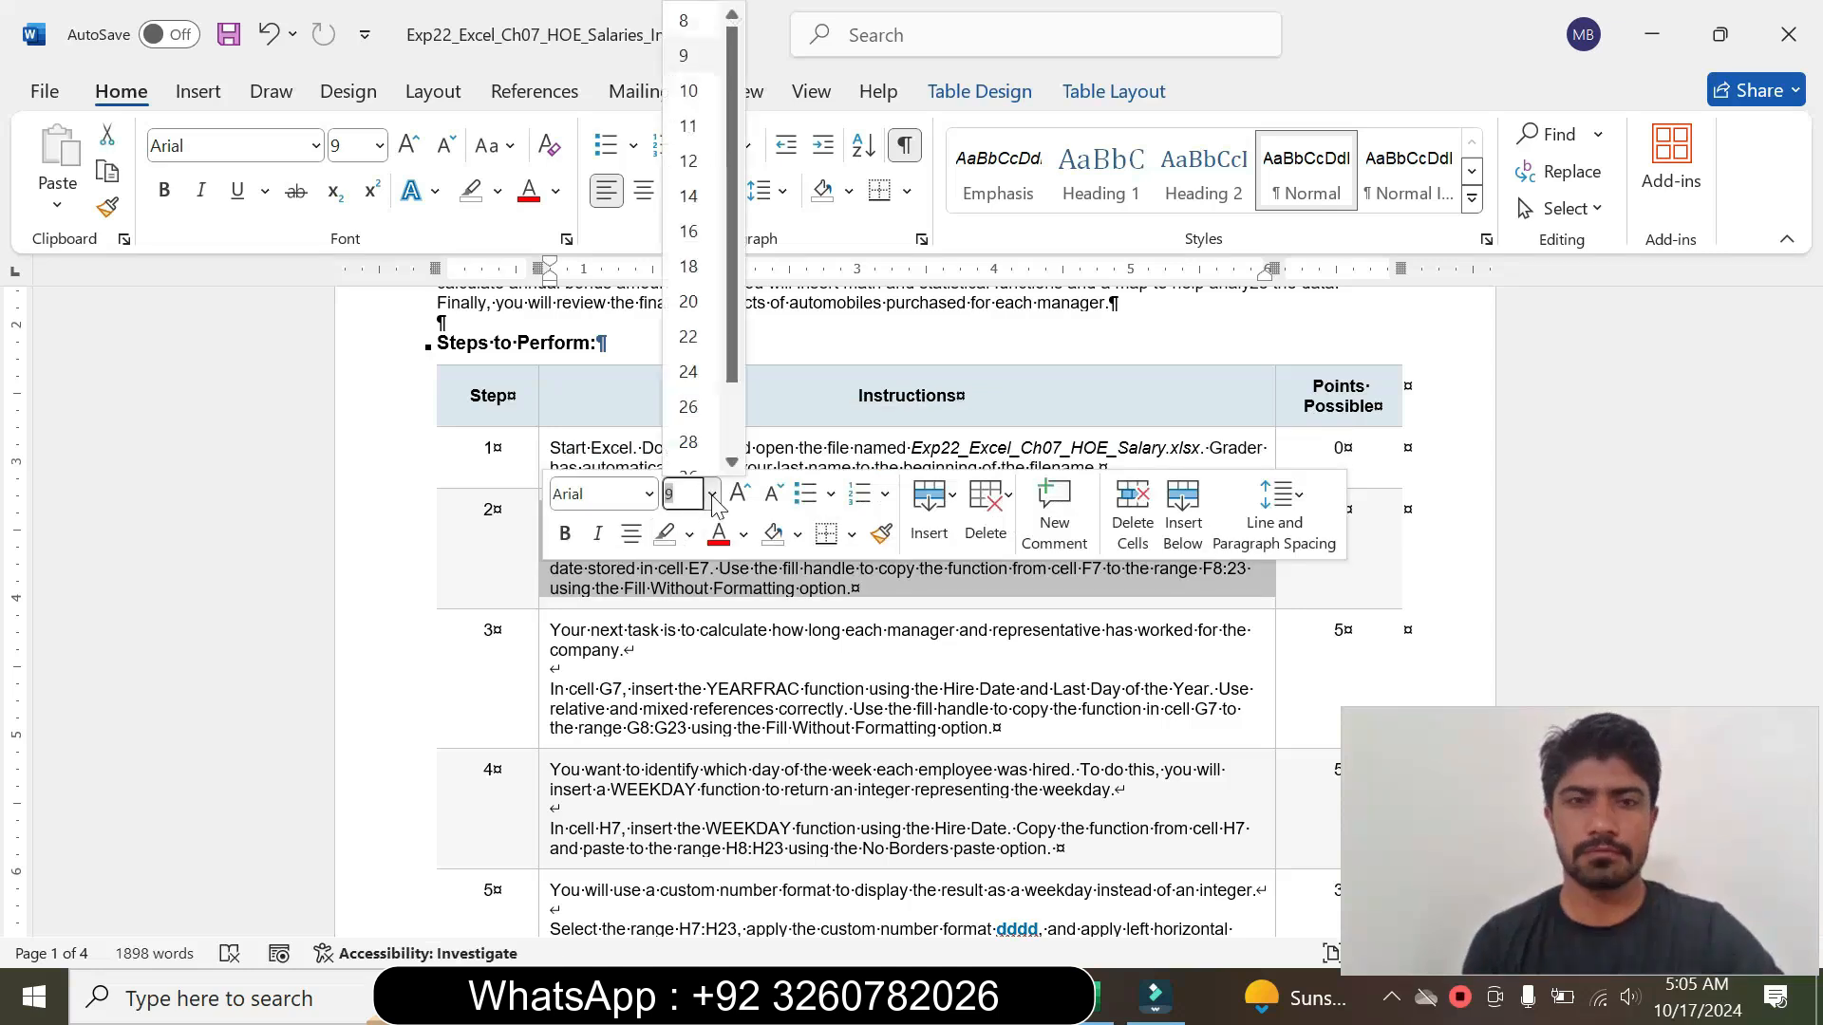
left_click(689, 196)
left_click(497, 190)
left_click(568, 279)
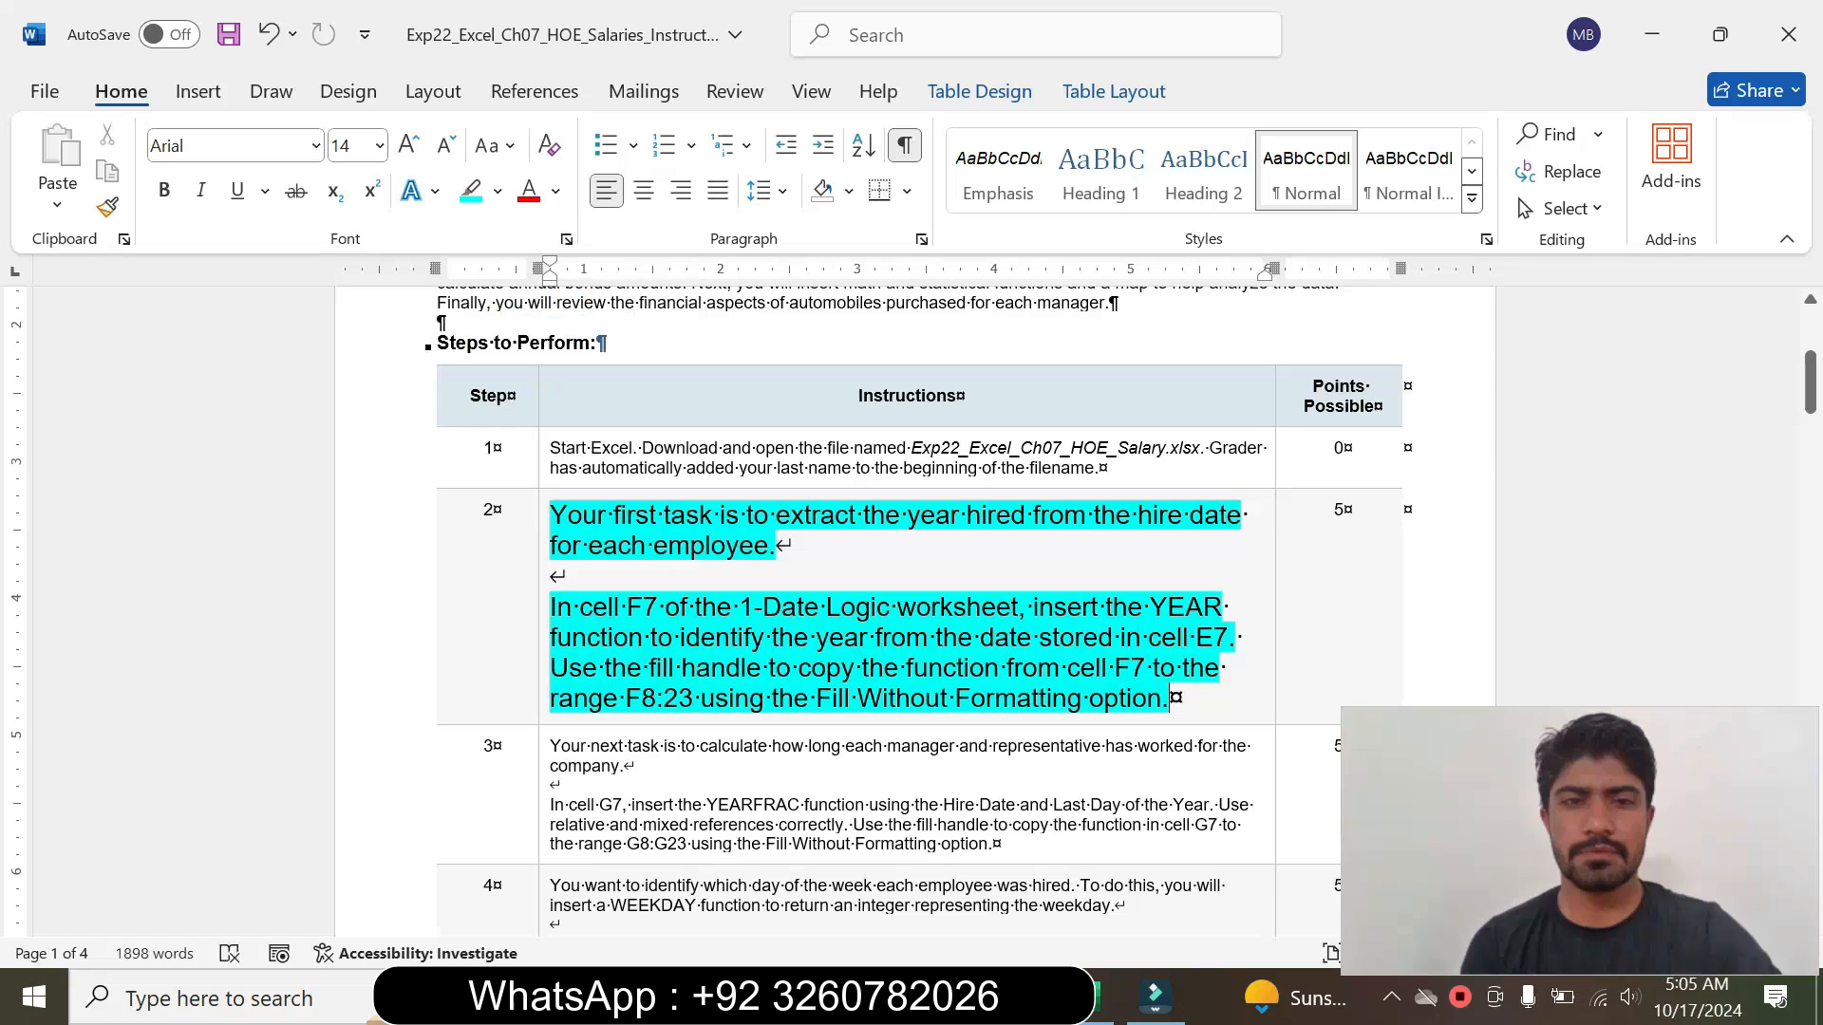
Step: Read the step 2 instructions about the YEAR function and compare them with the salary workbook in Excel
left_click_drag(550, 514, 760, 570)
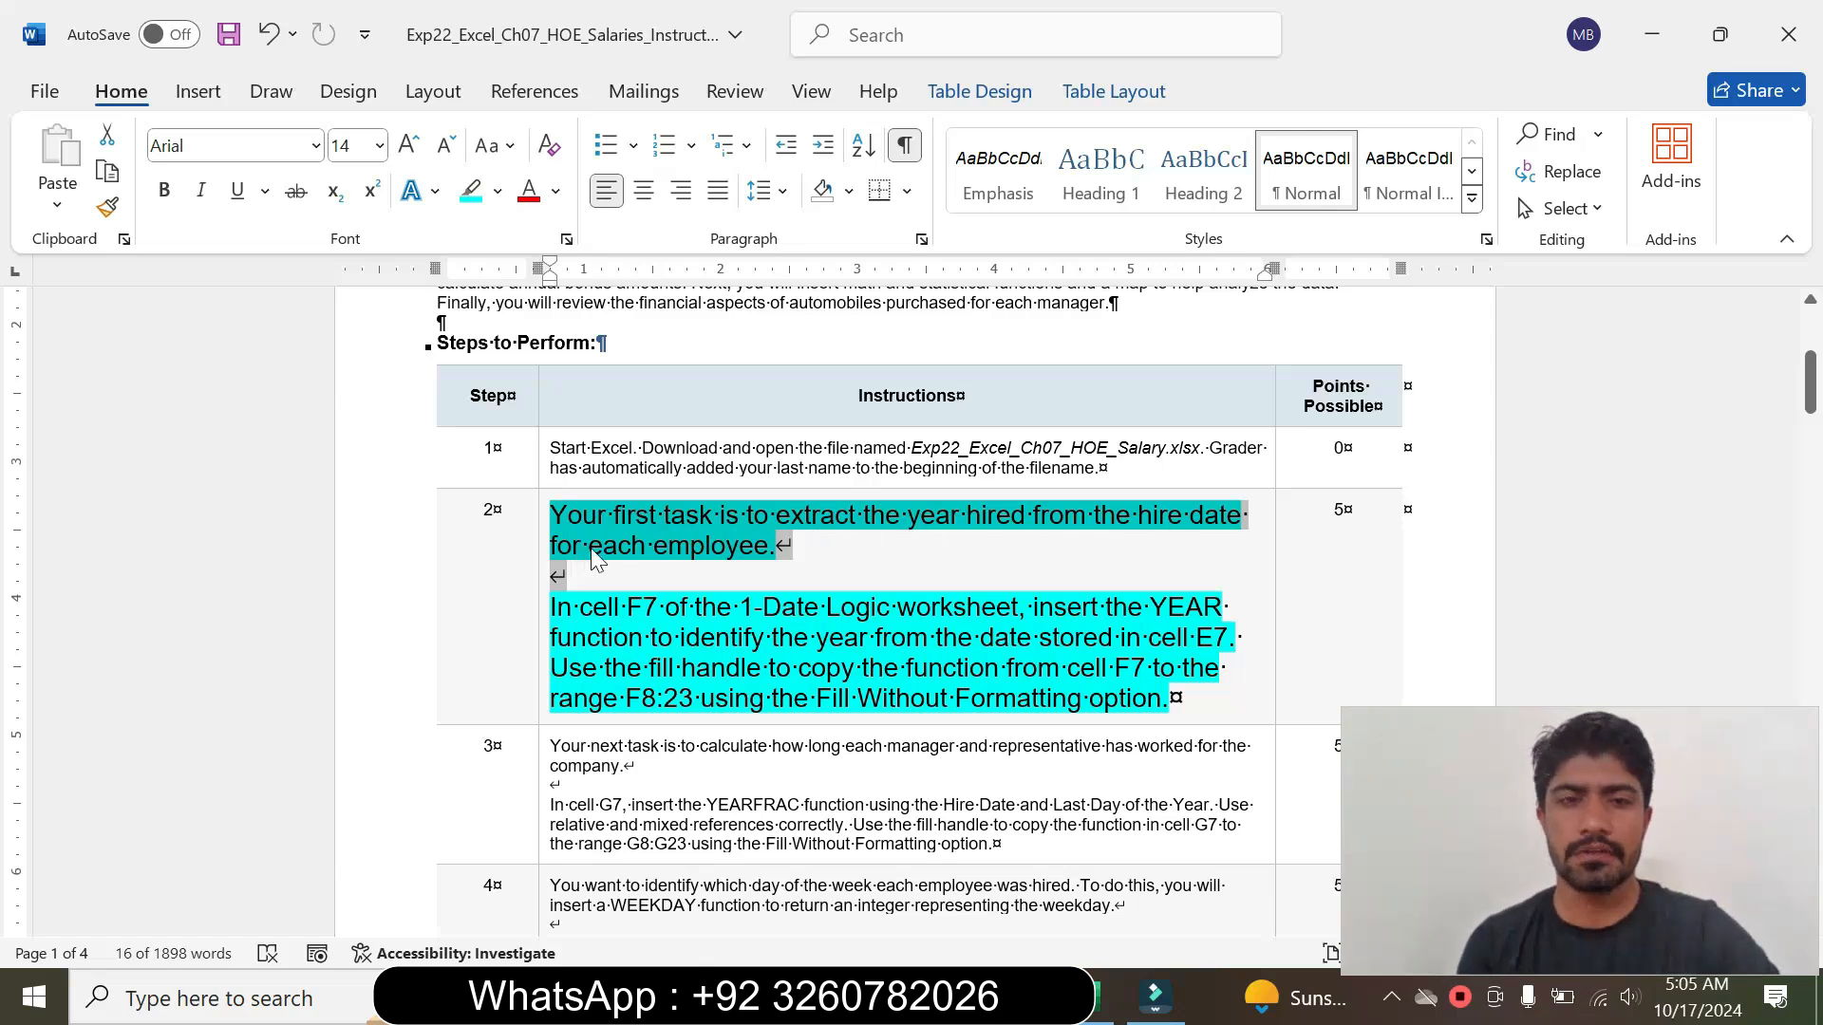
left_click_drag(553, 607, 1224, 667)
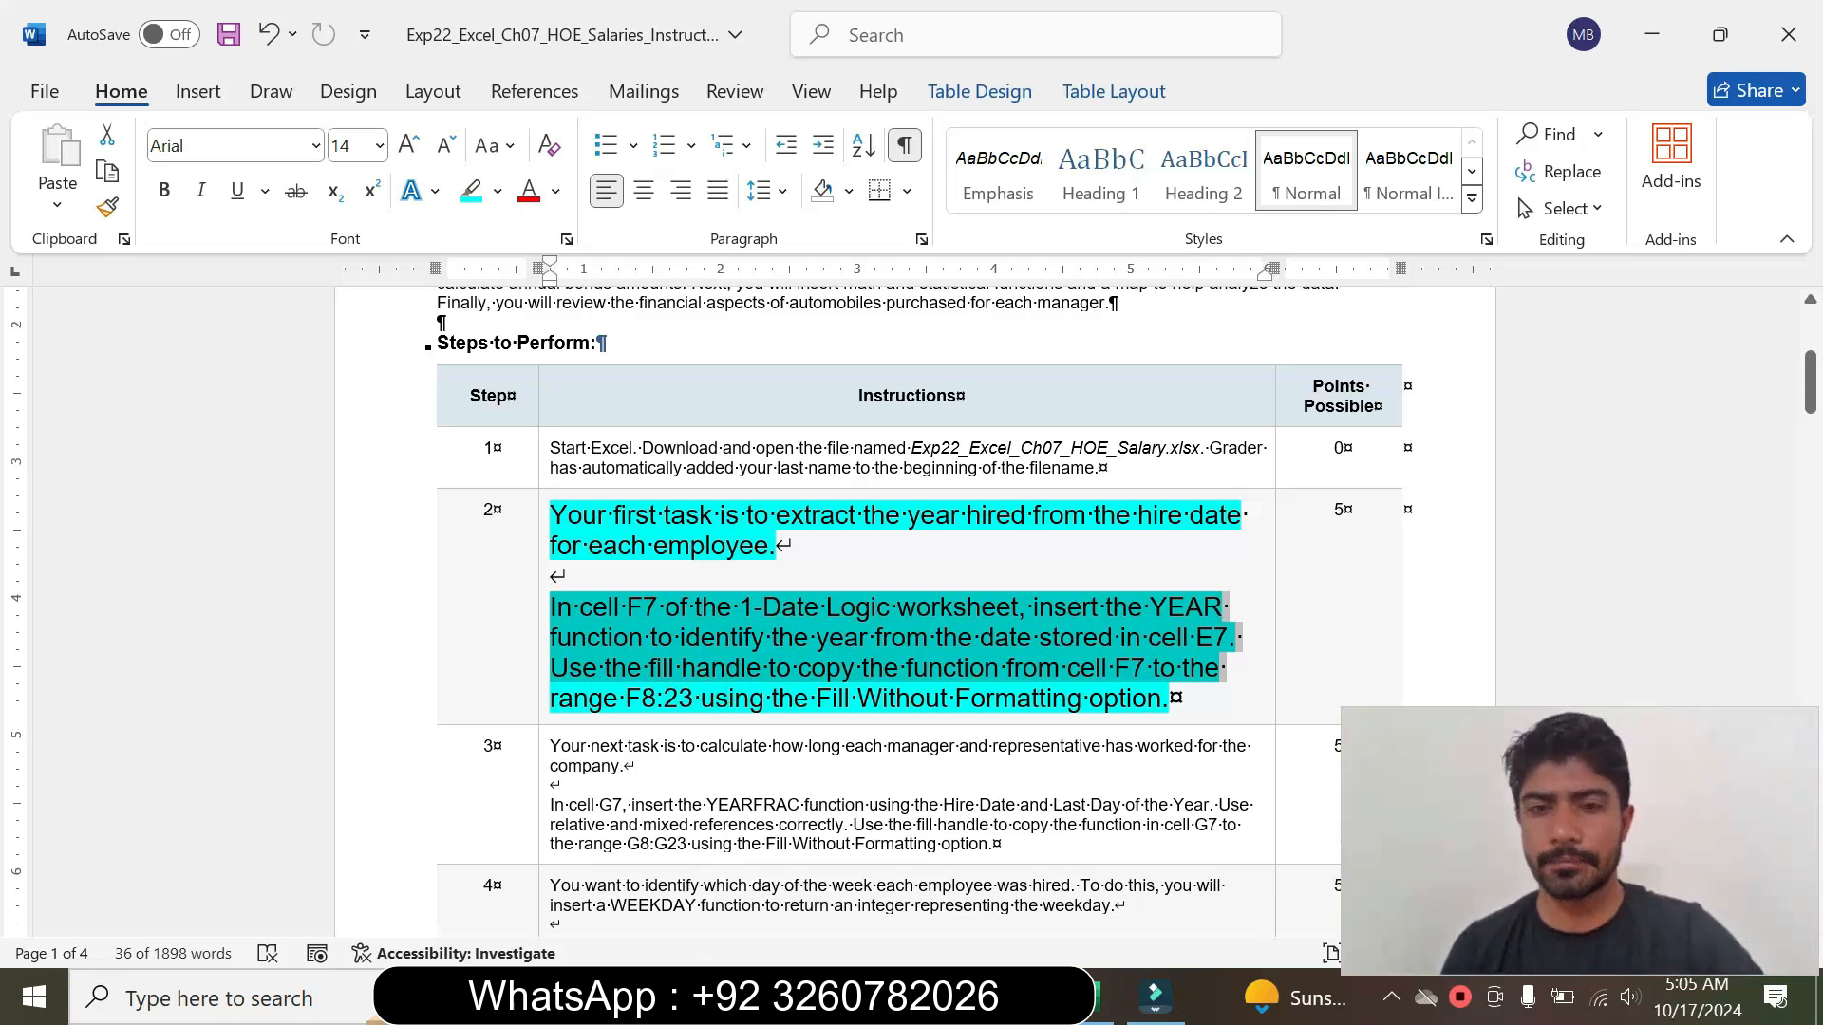
left_click(899, 659)
left_click_drag(580, 608, 929, 638)
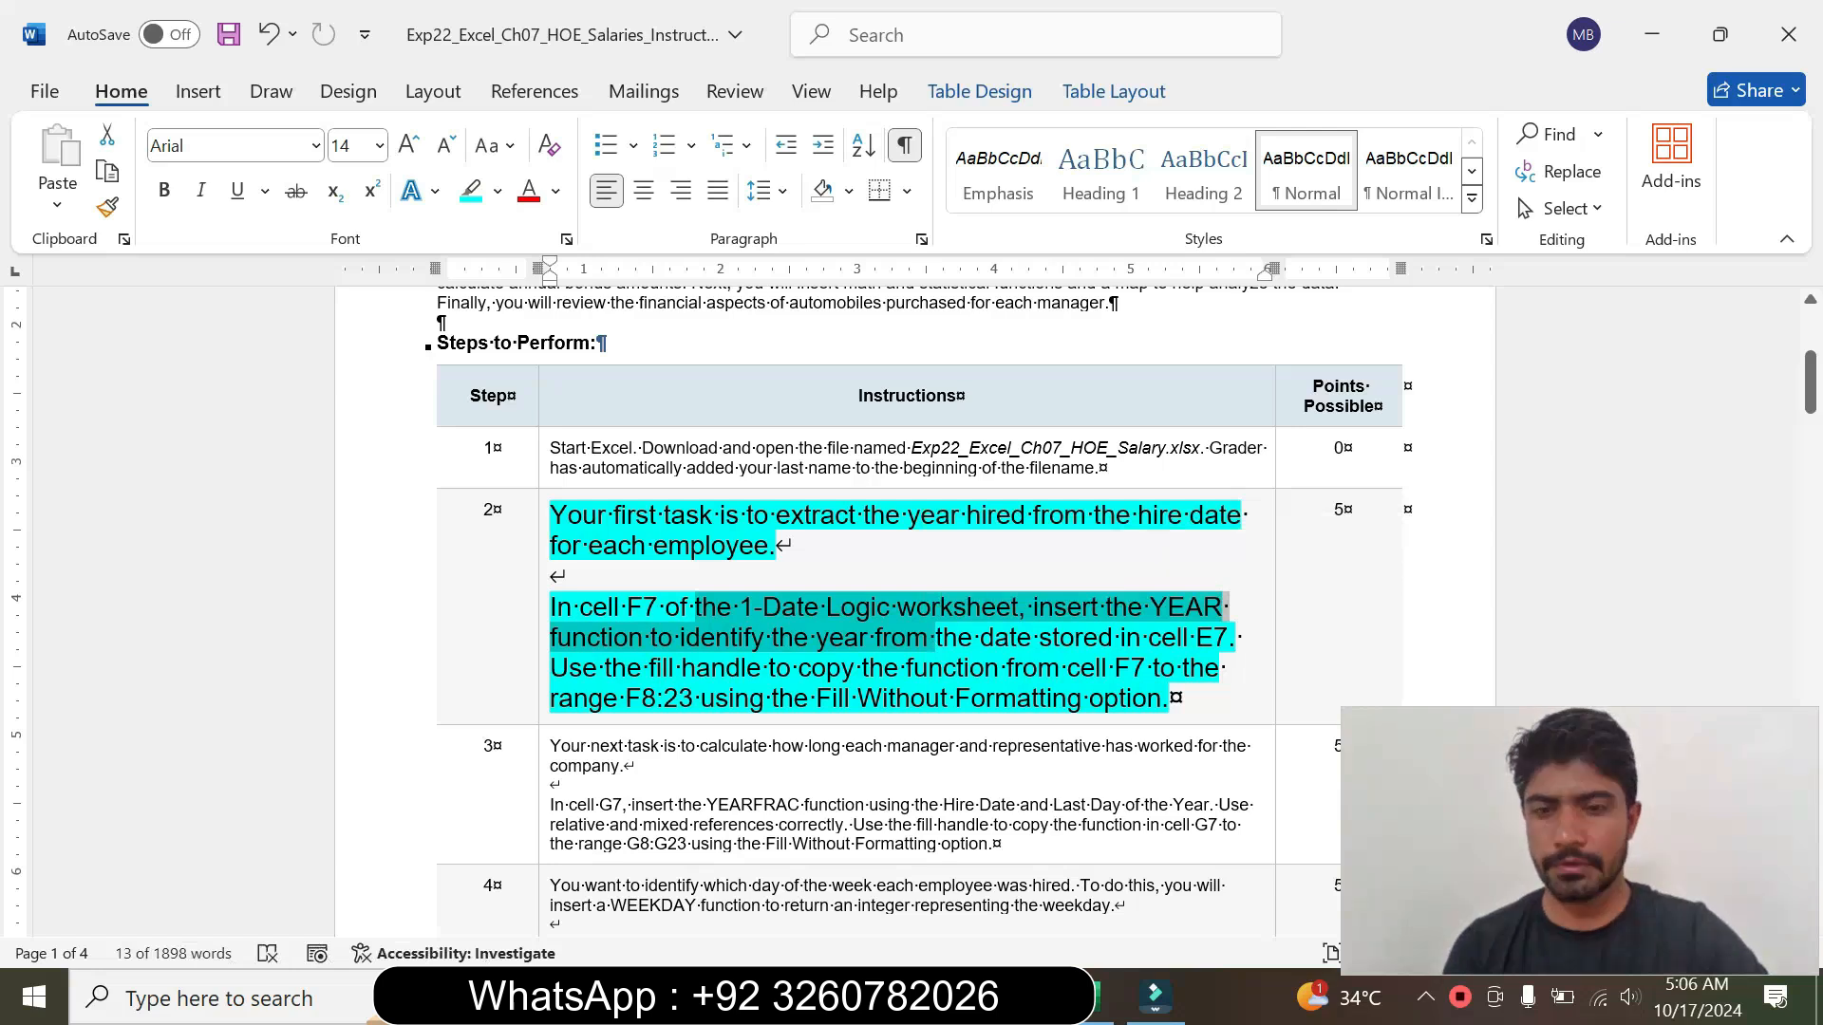
left_click(1103, 997)
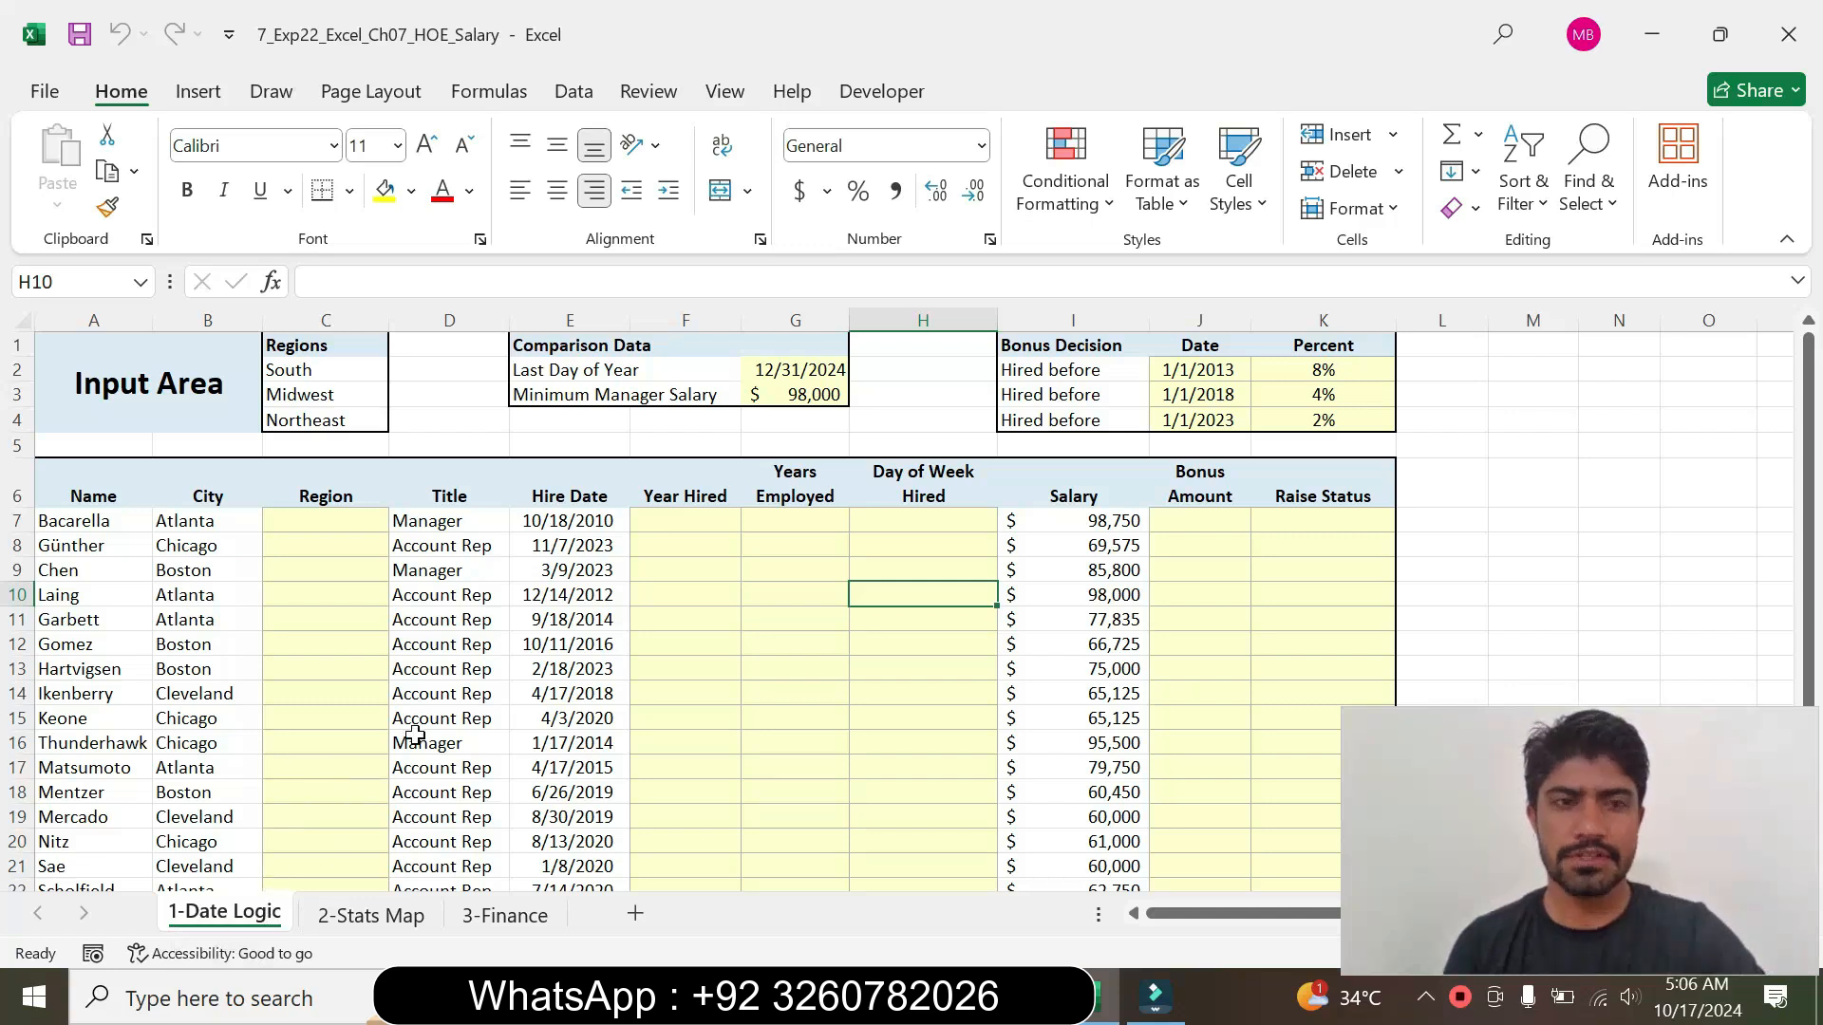
key("alt+Tab")
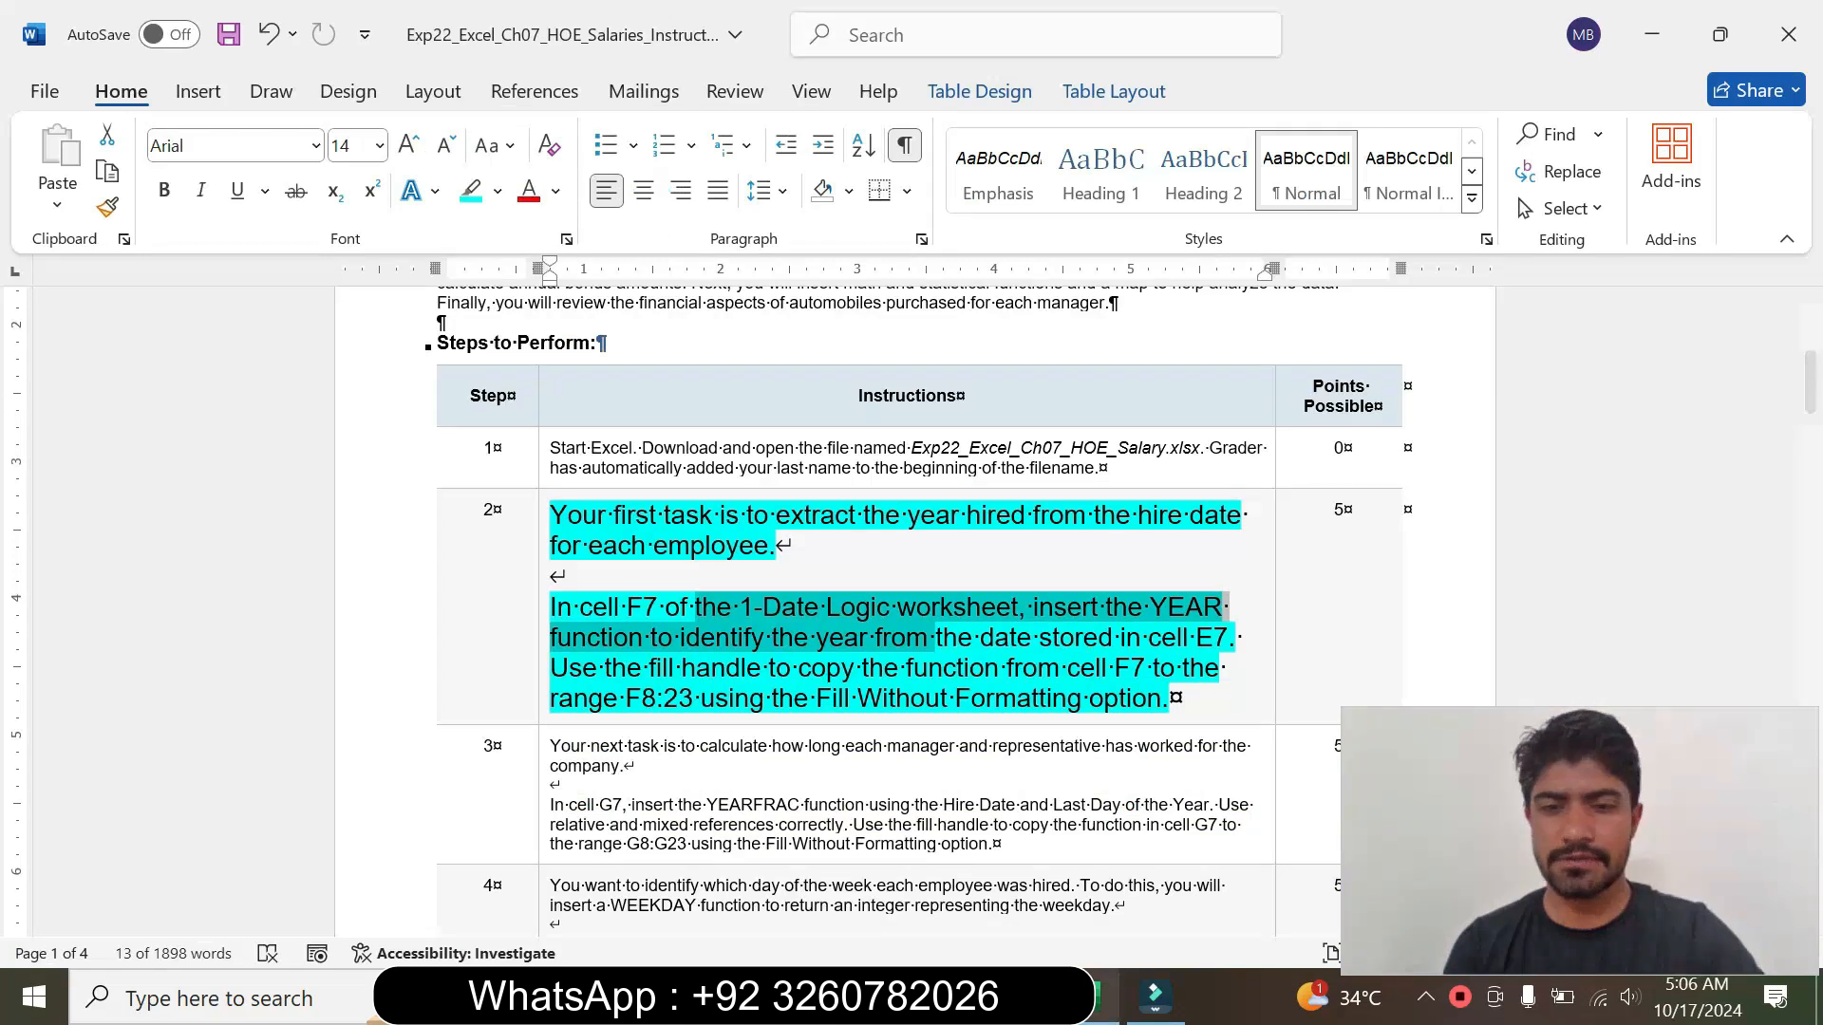
Step: Switch to Excel and enter =YEAR(E7) in cell F7 of the 1-Date Logic worksheet using the Function Arguments dialog
left_click(1102, 997)
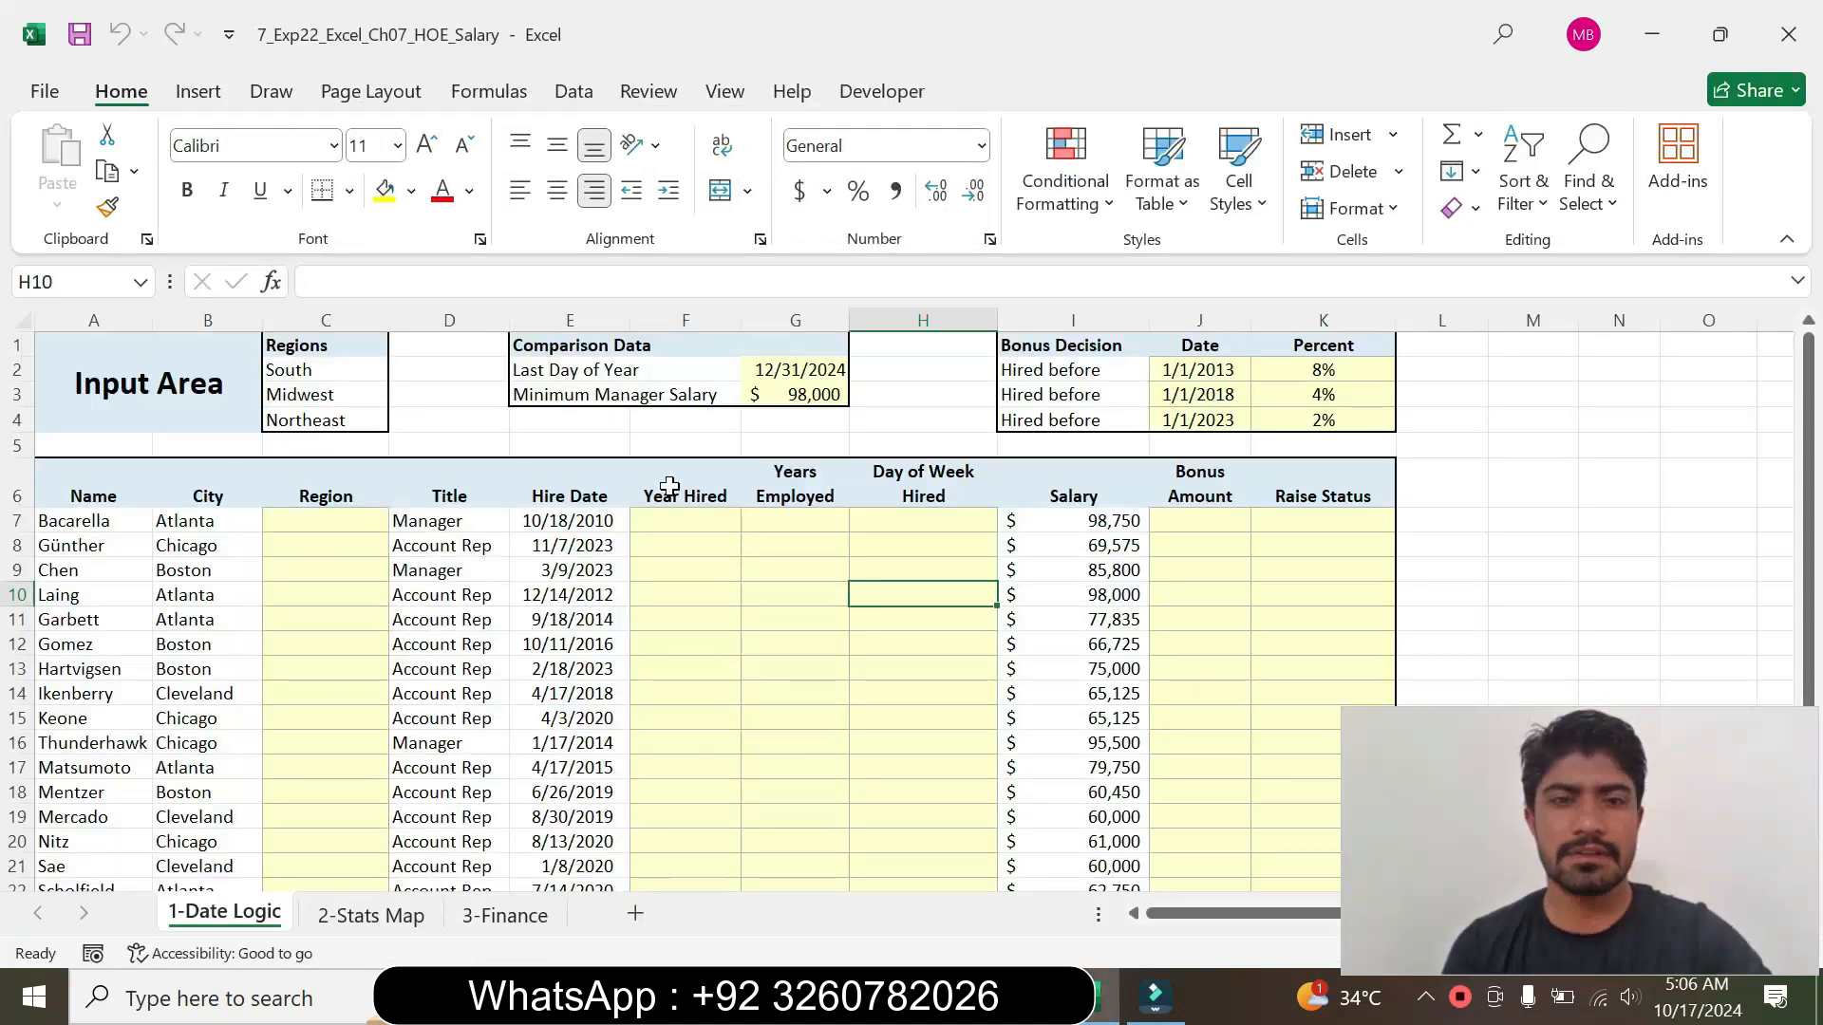
left_click(679, 516)
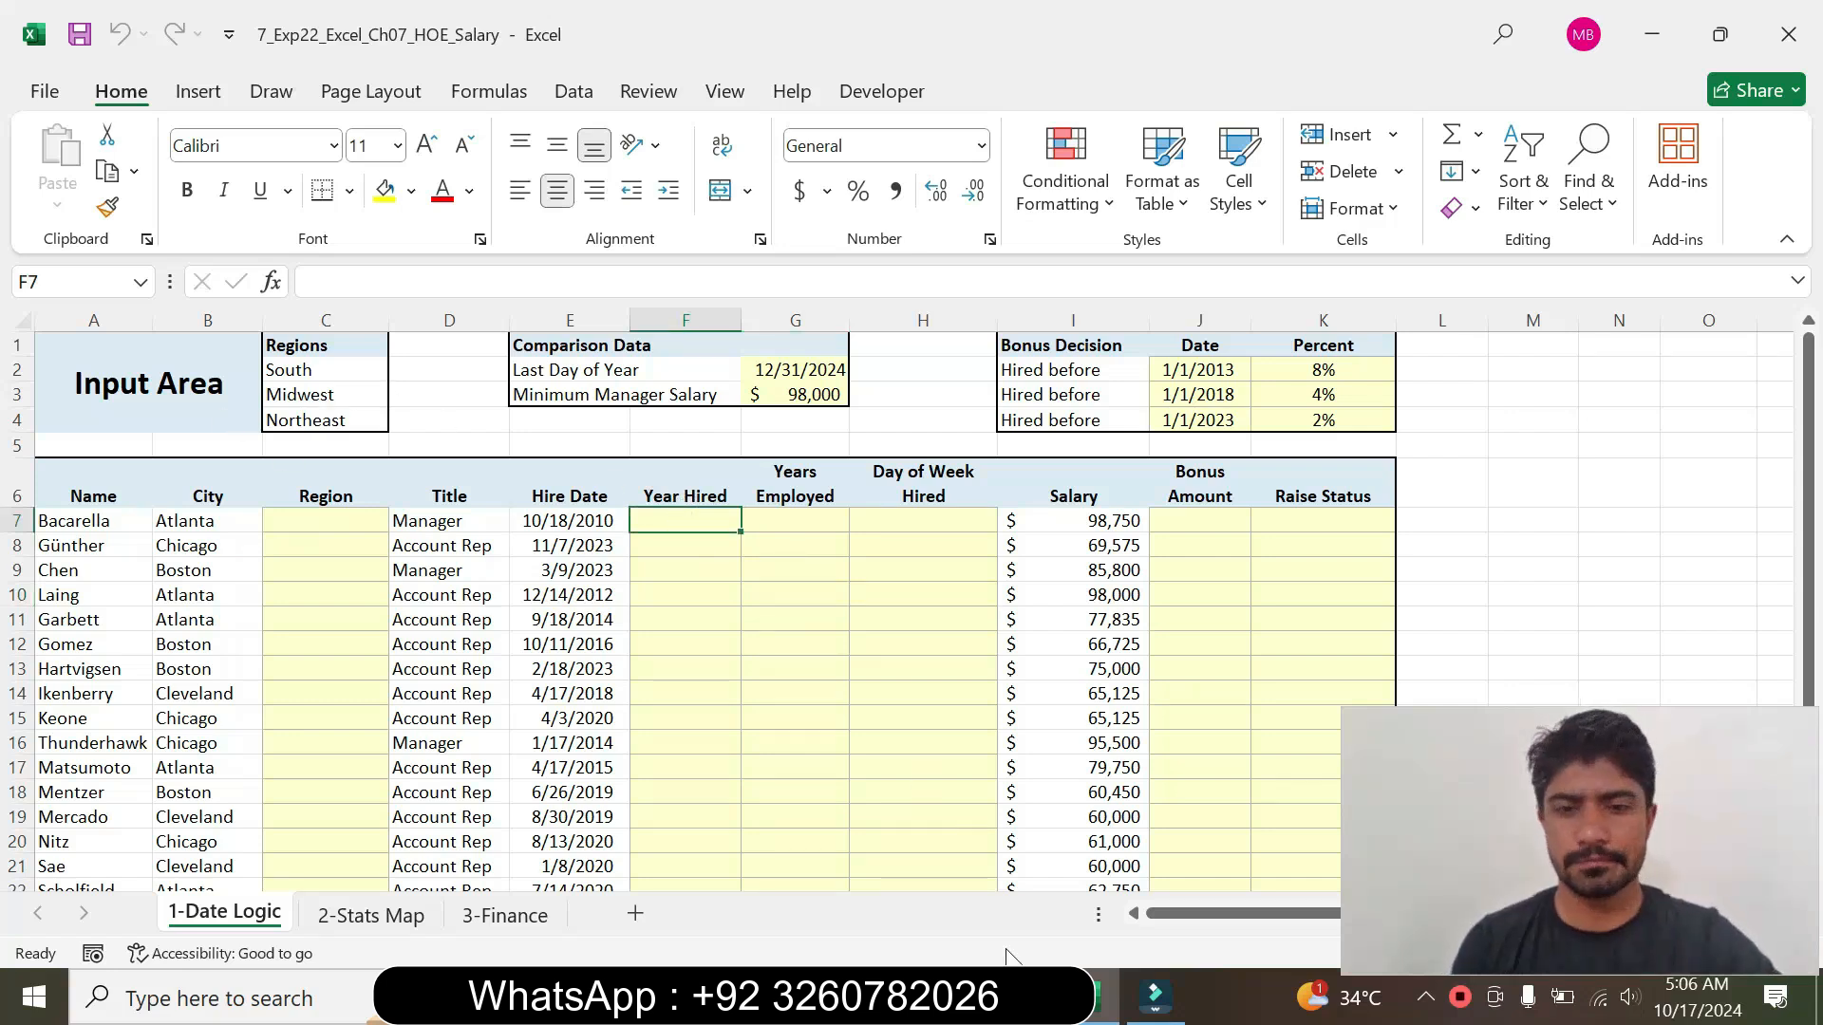
left_click(1026, 997)
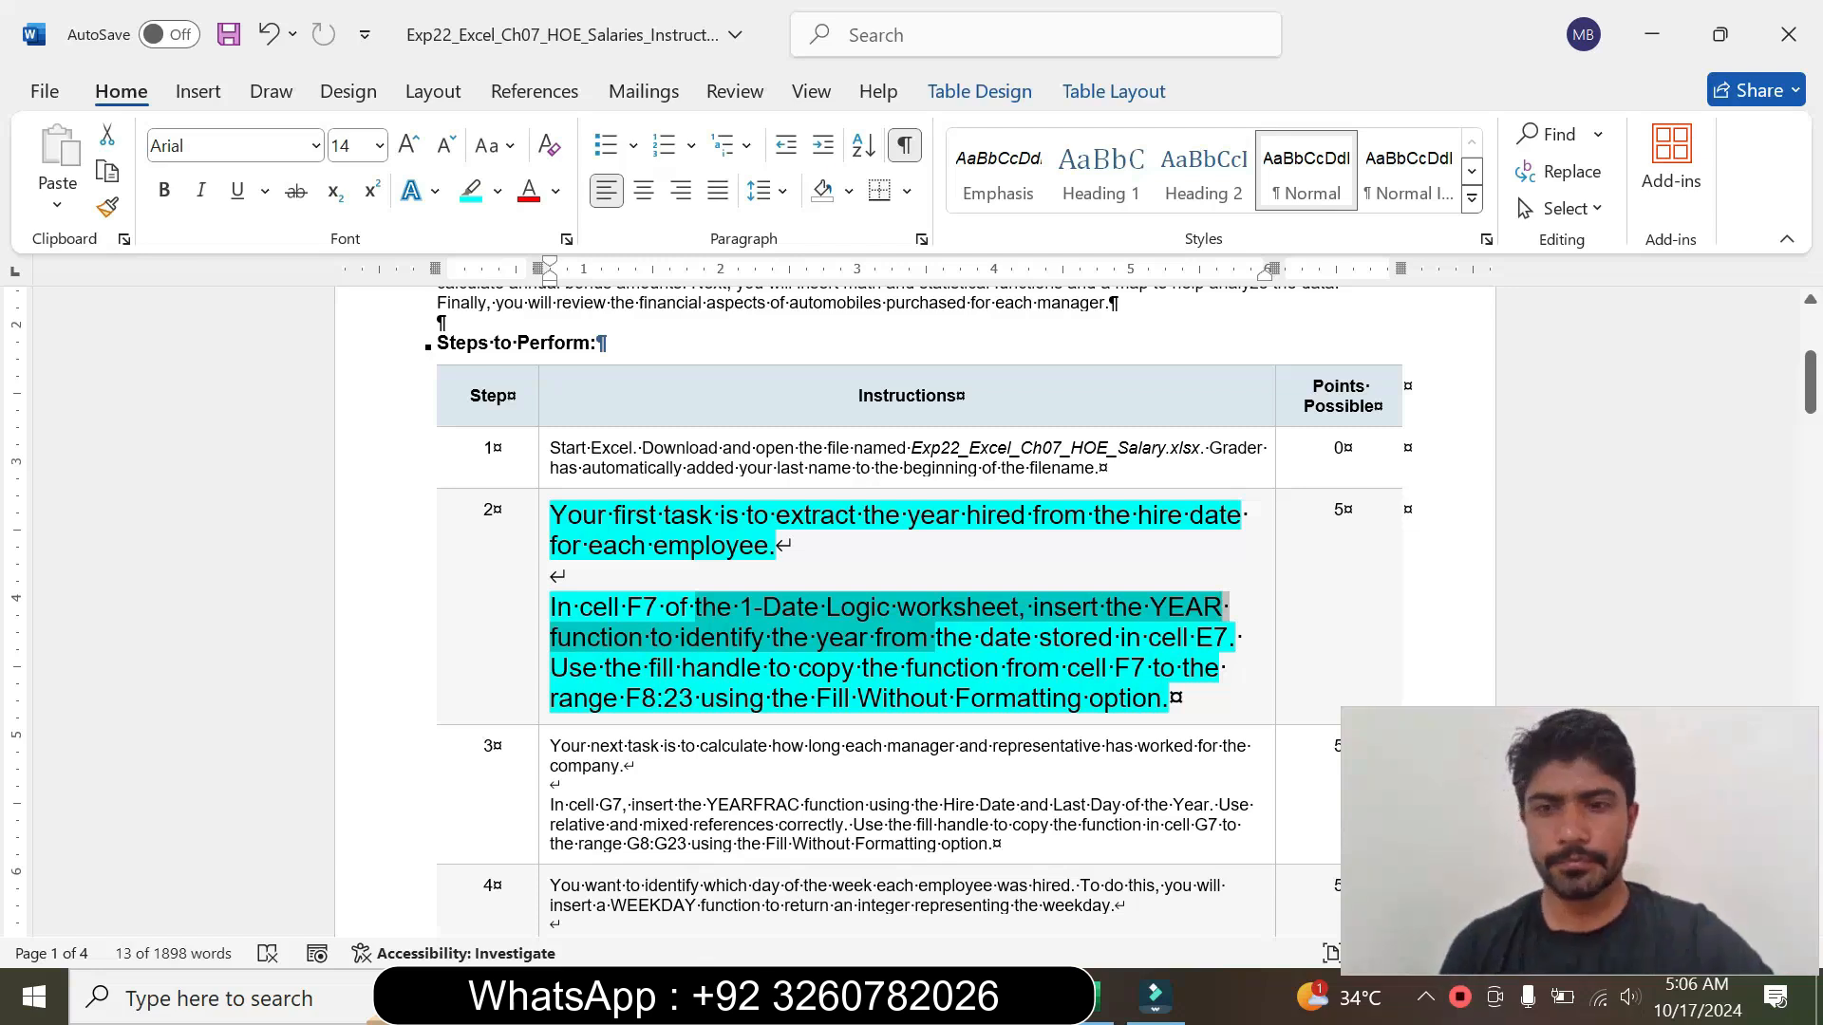
left_click(1104, 997)
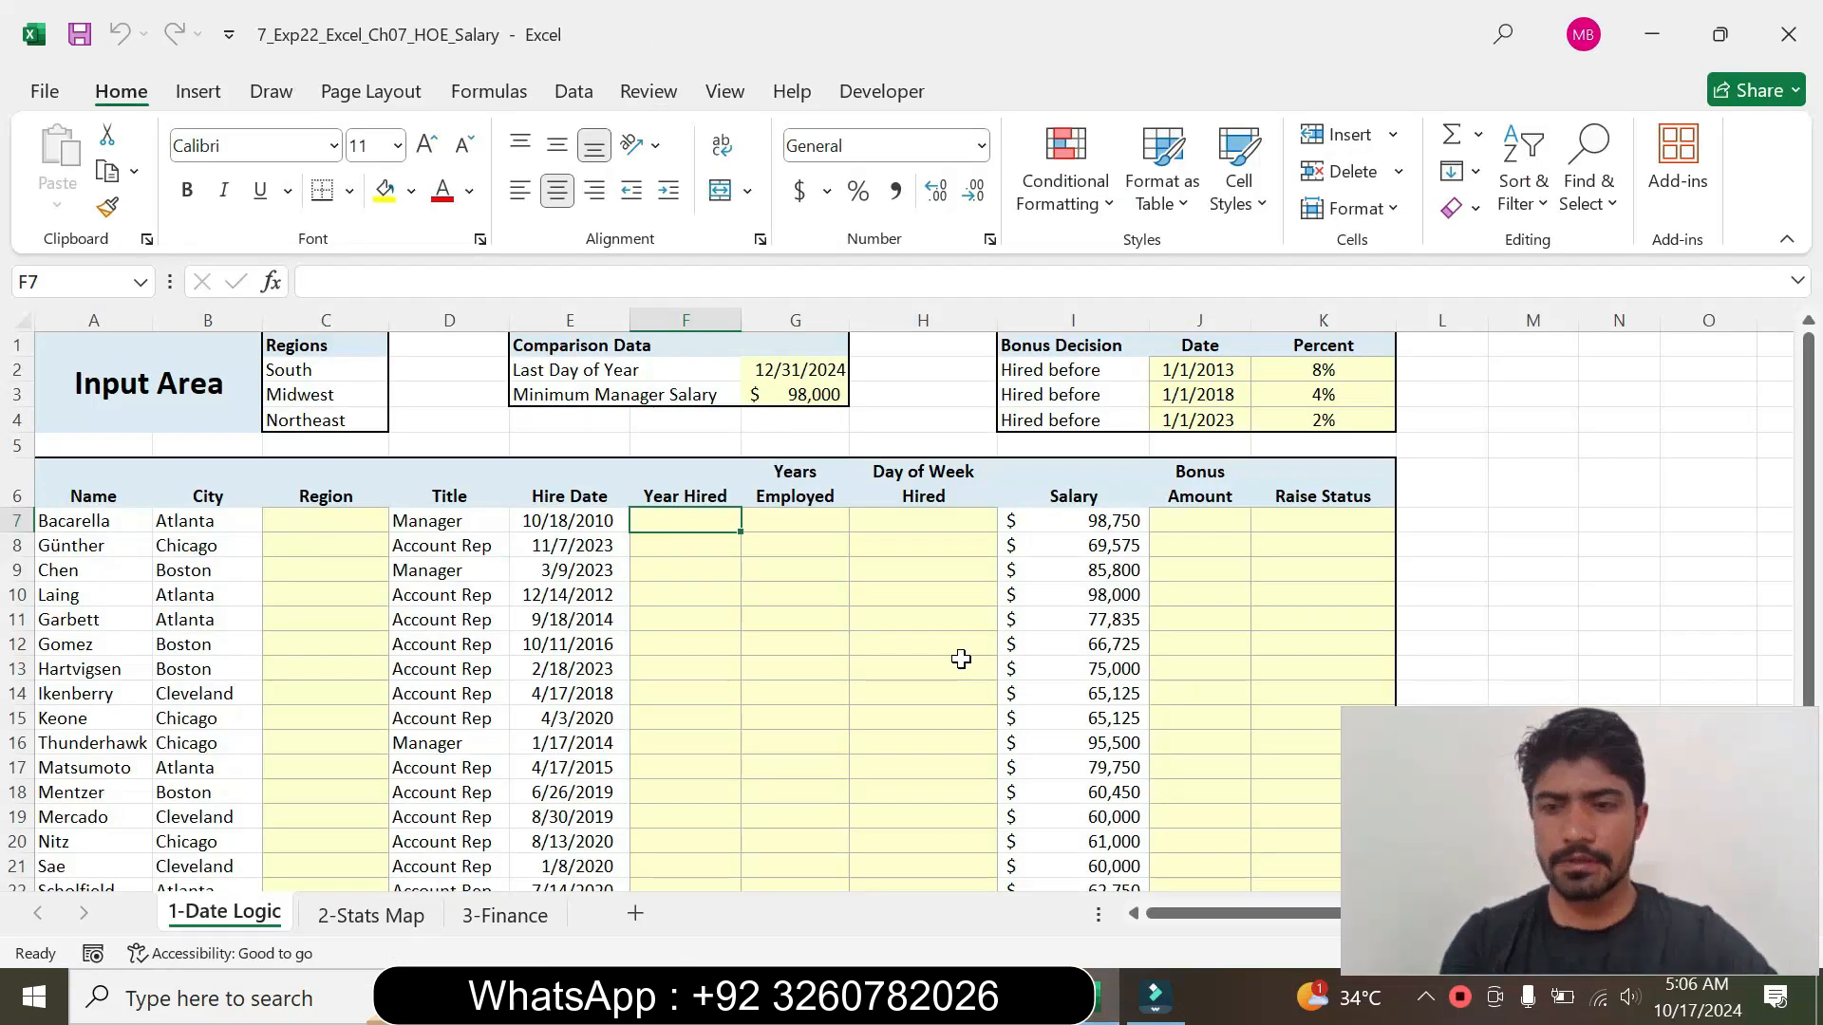
type("=")
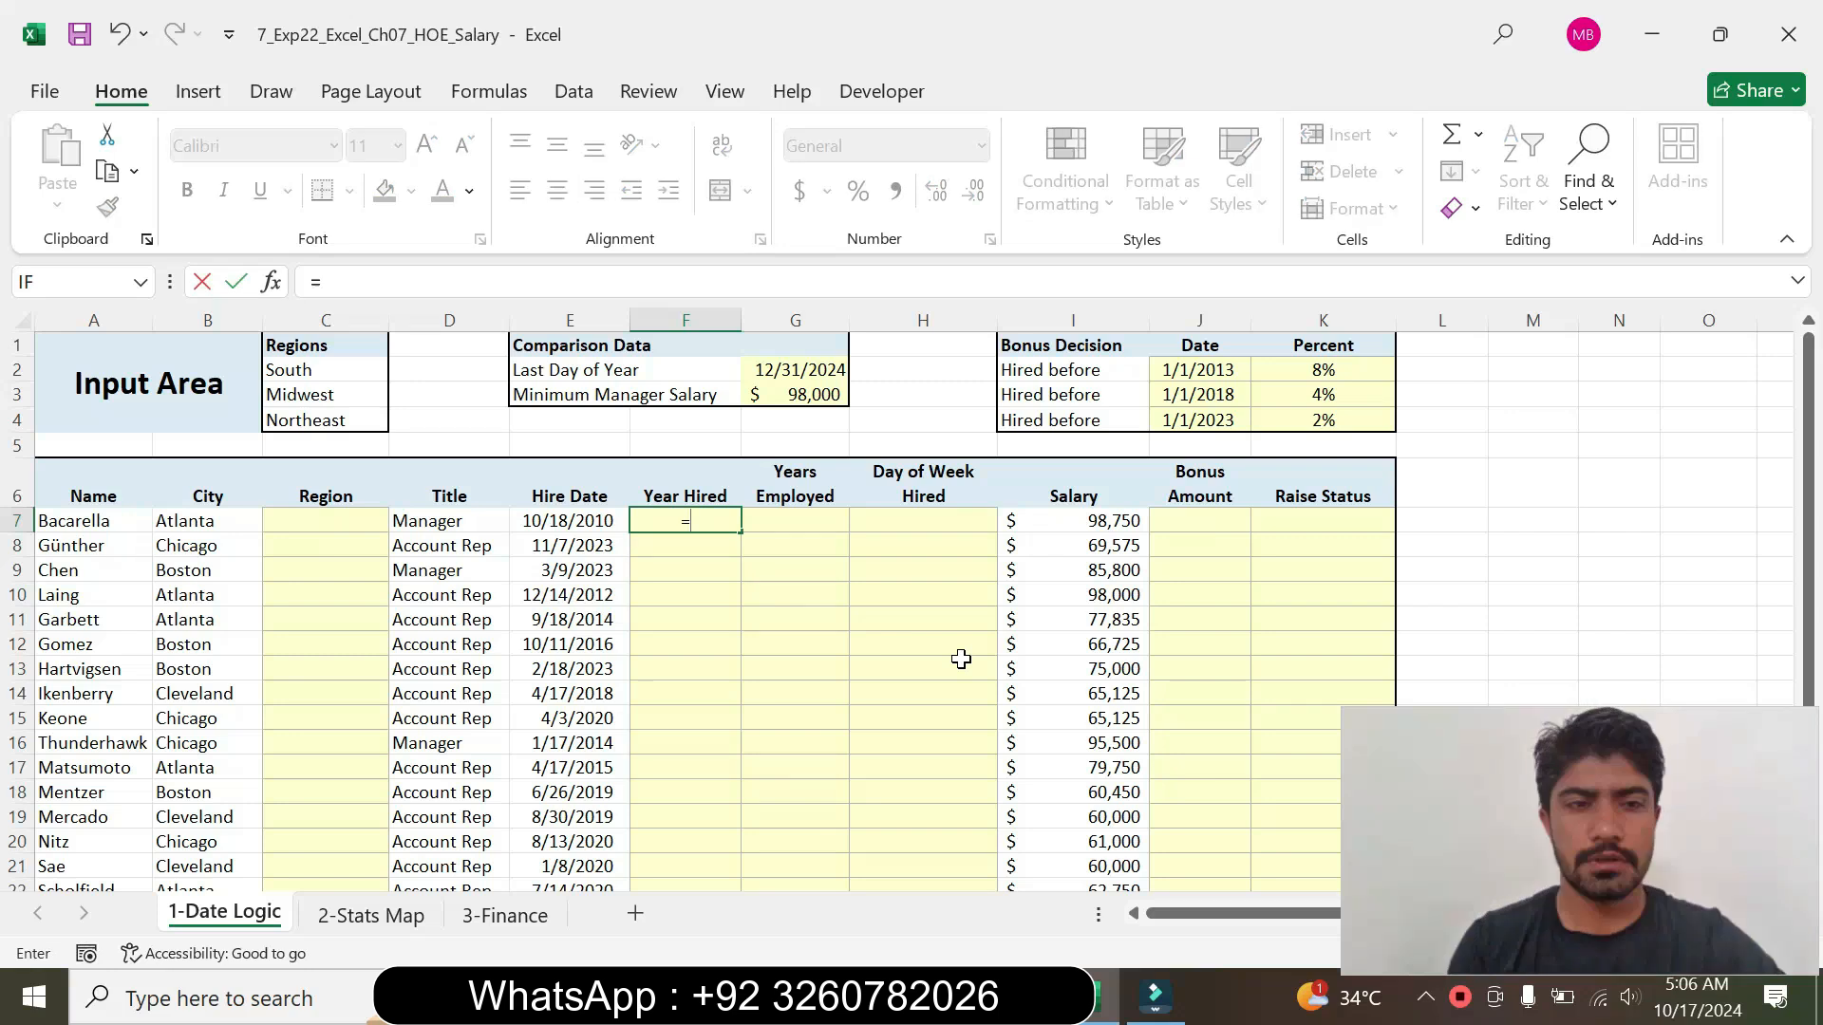
type("yea")
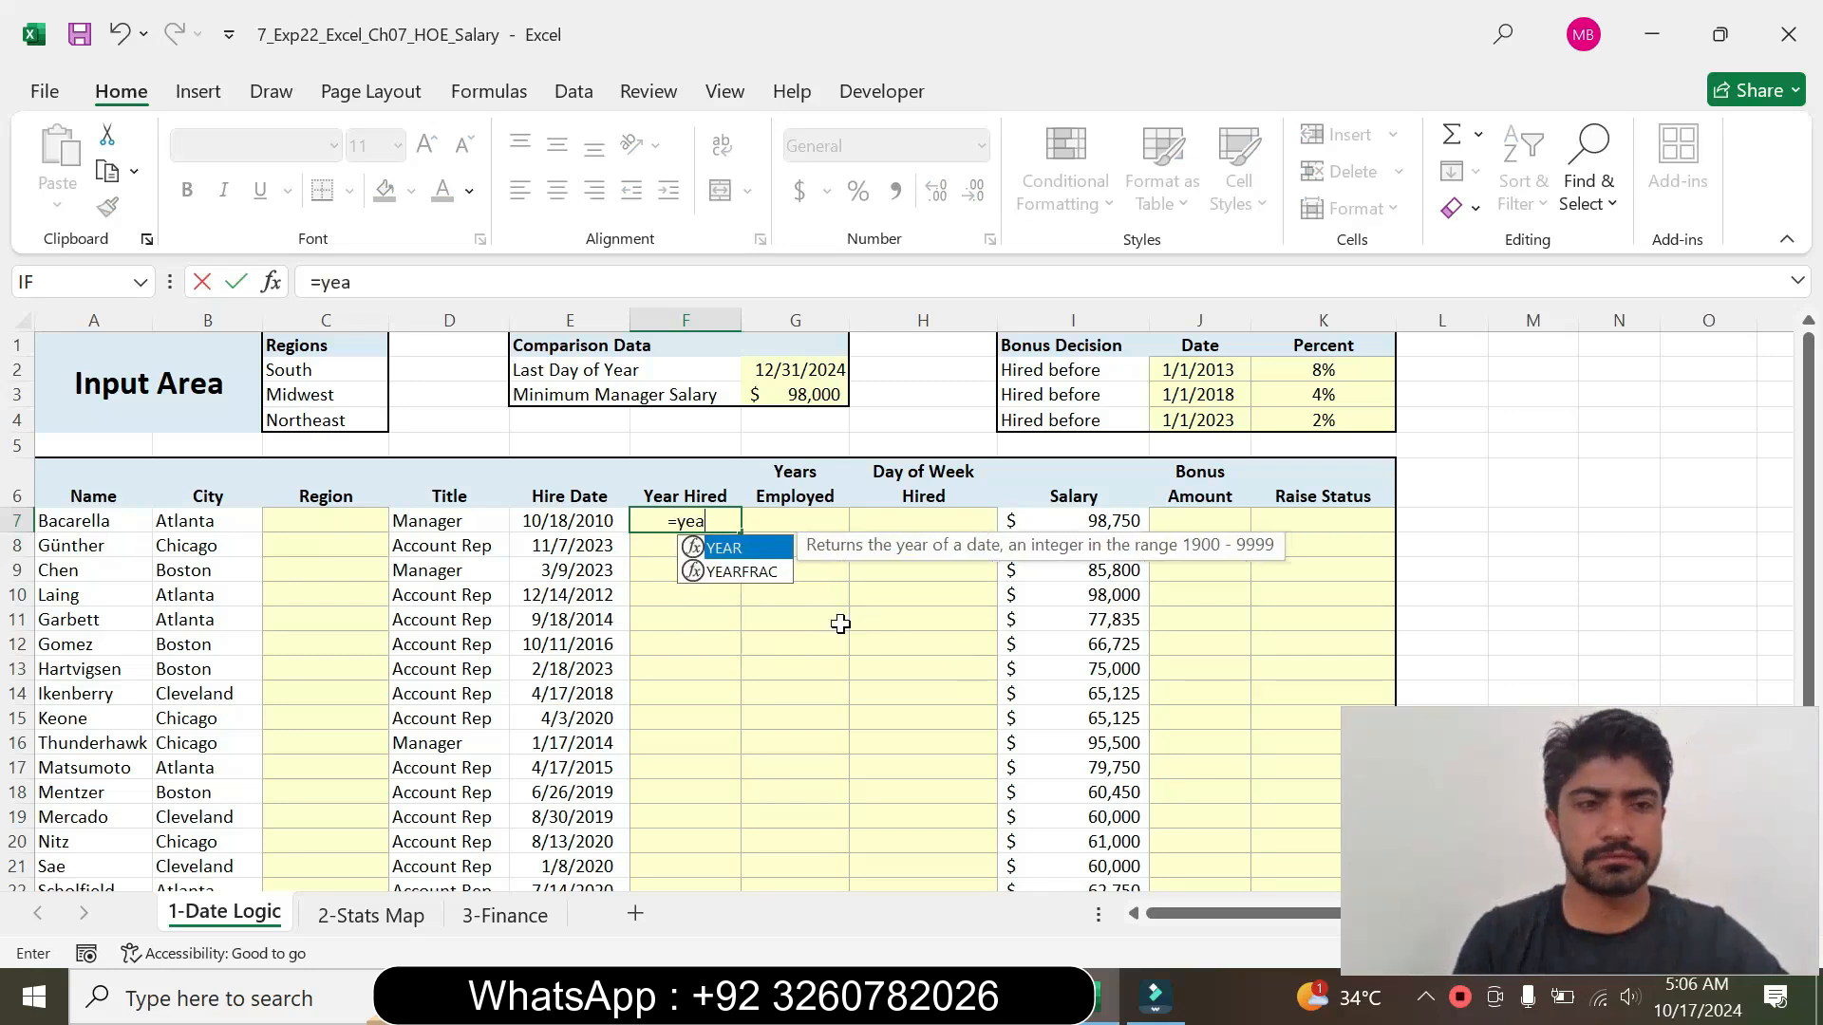
key("Tab")
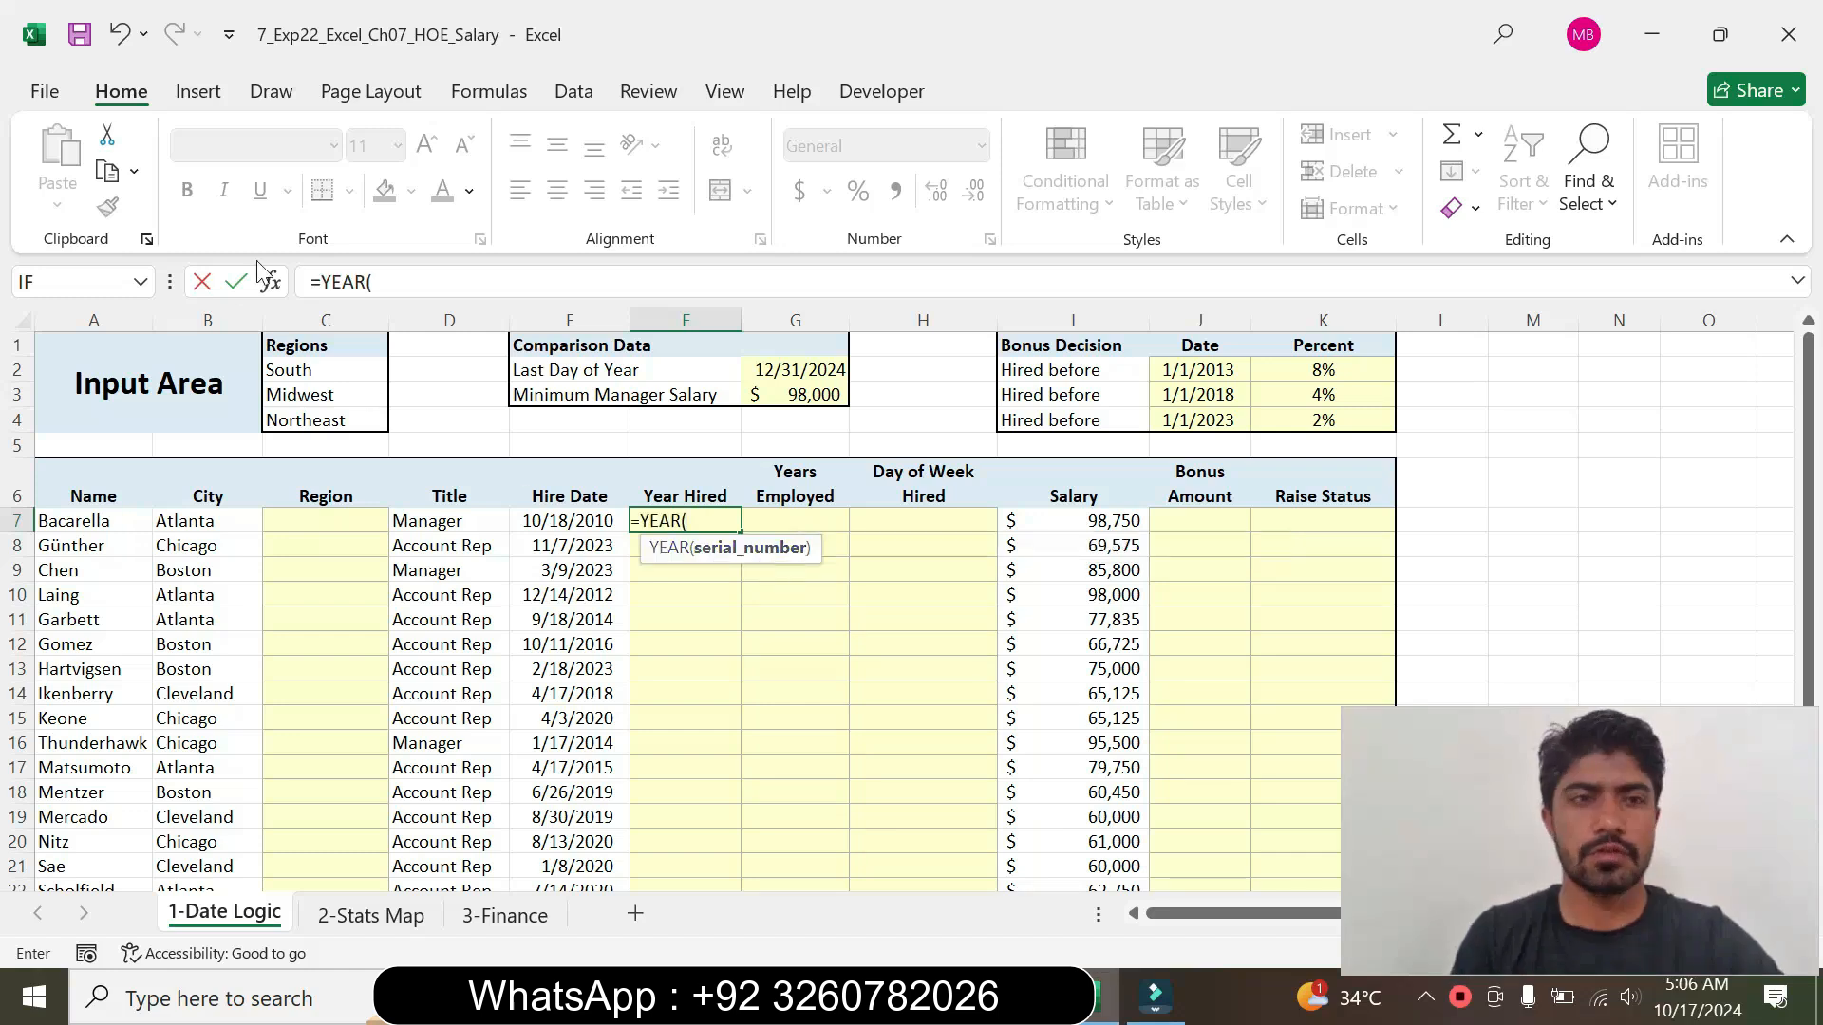
left_click(270, 282)
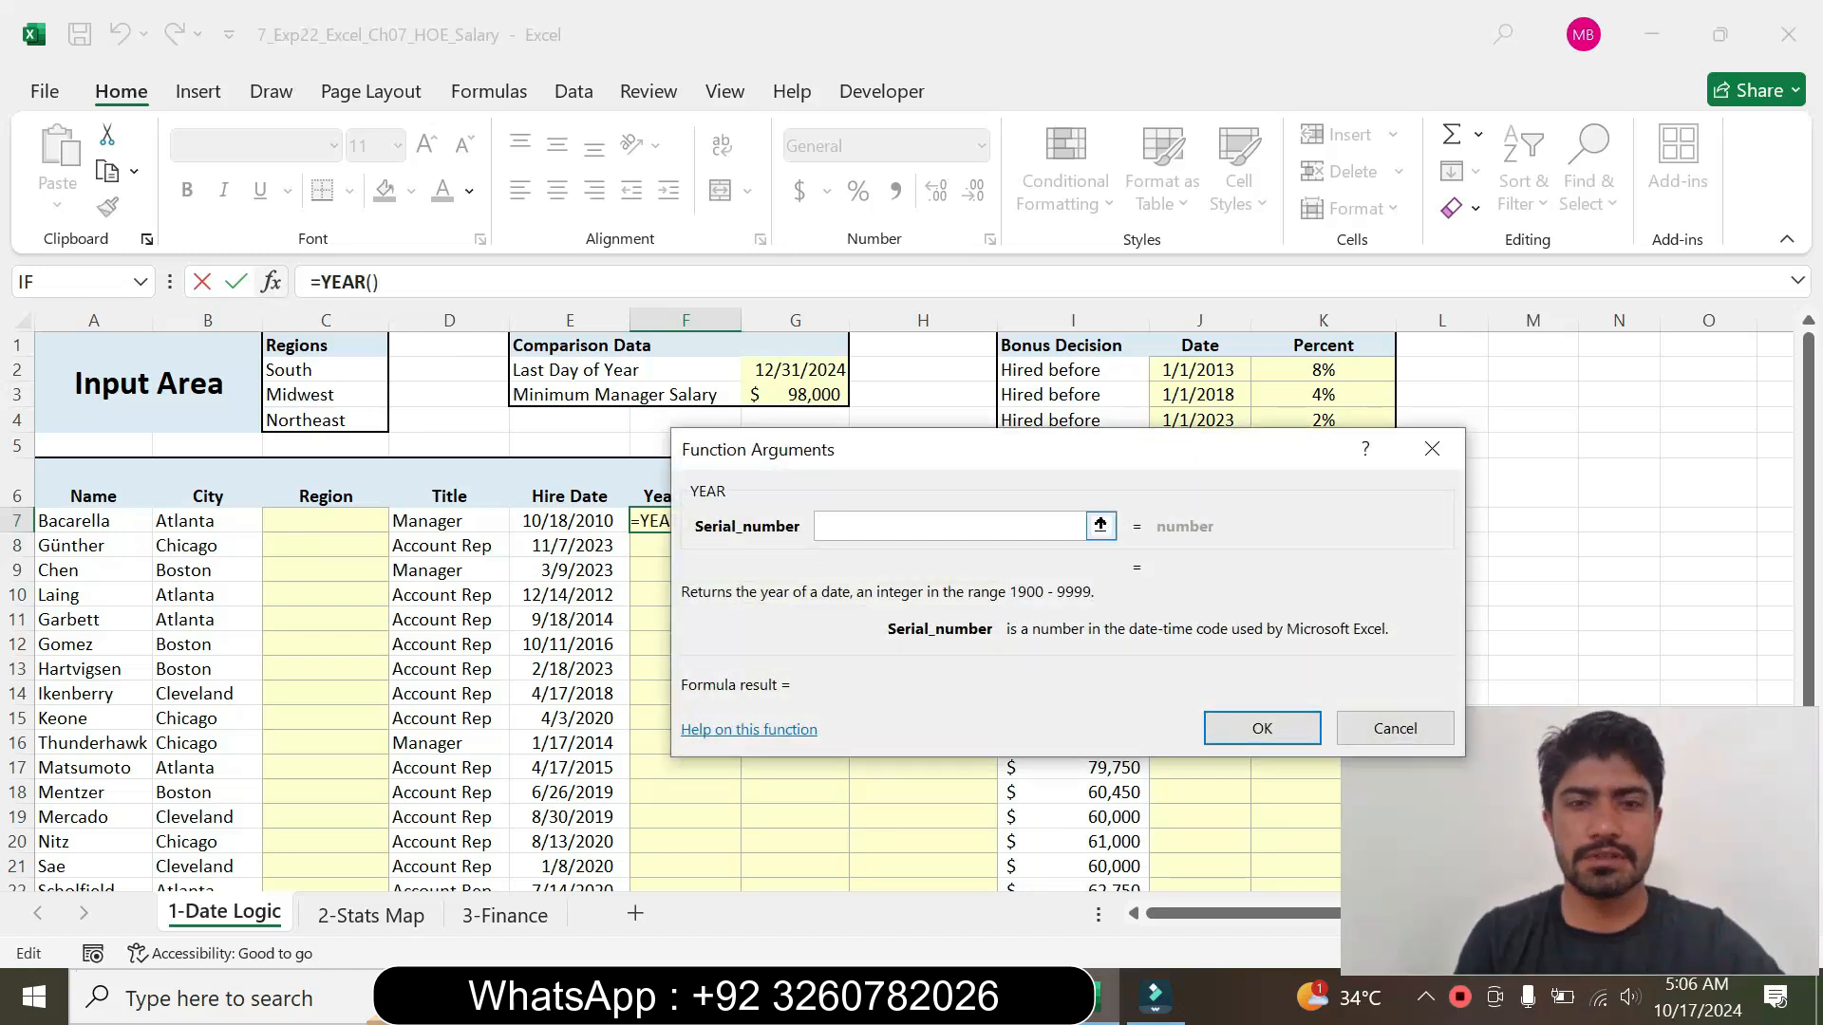
left_click(532, 519)
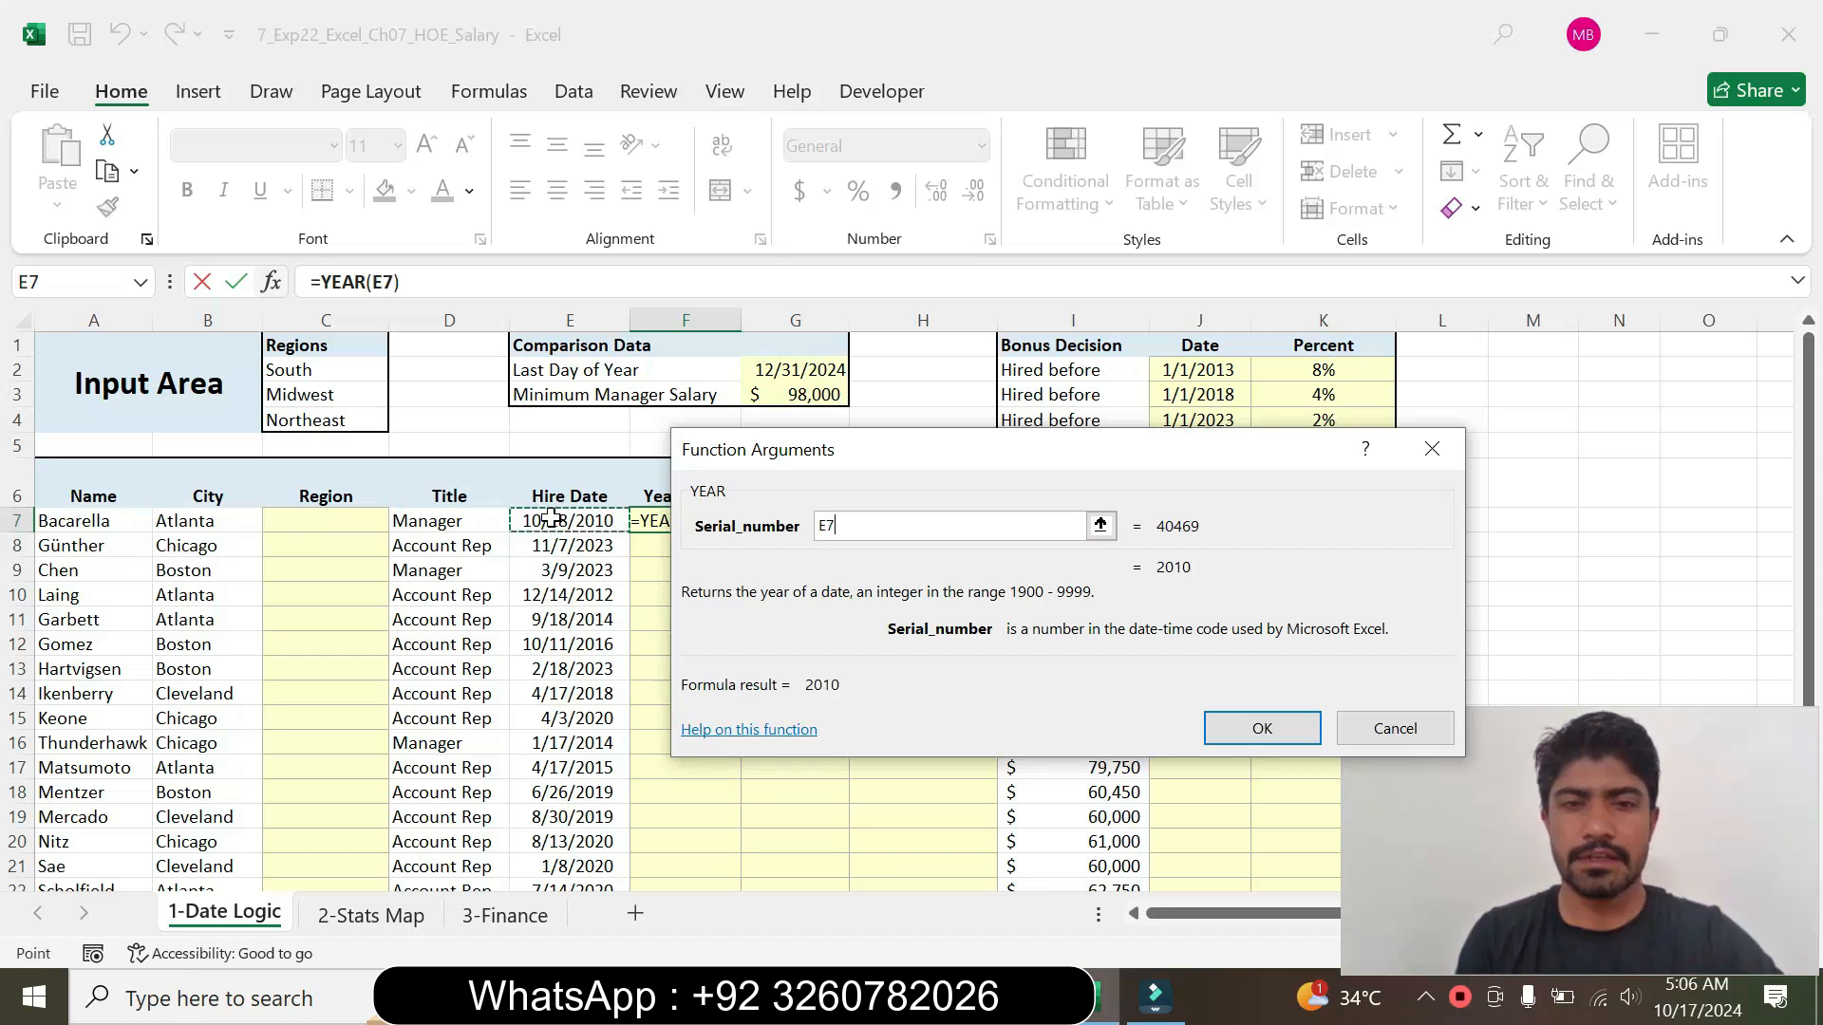
left_click(1280, 729)
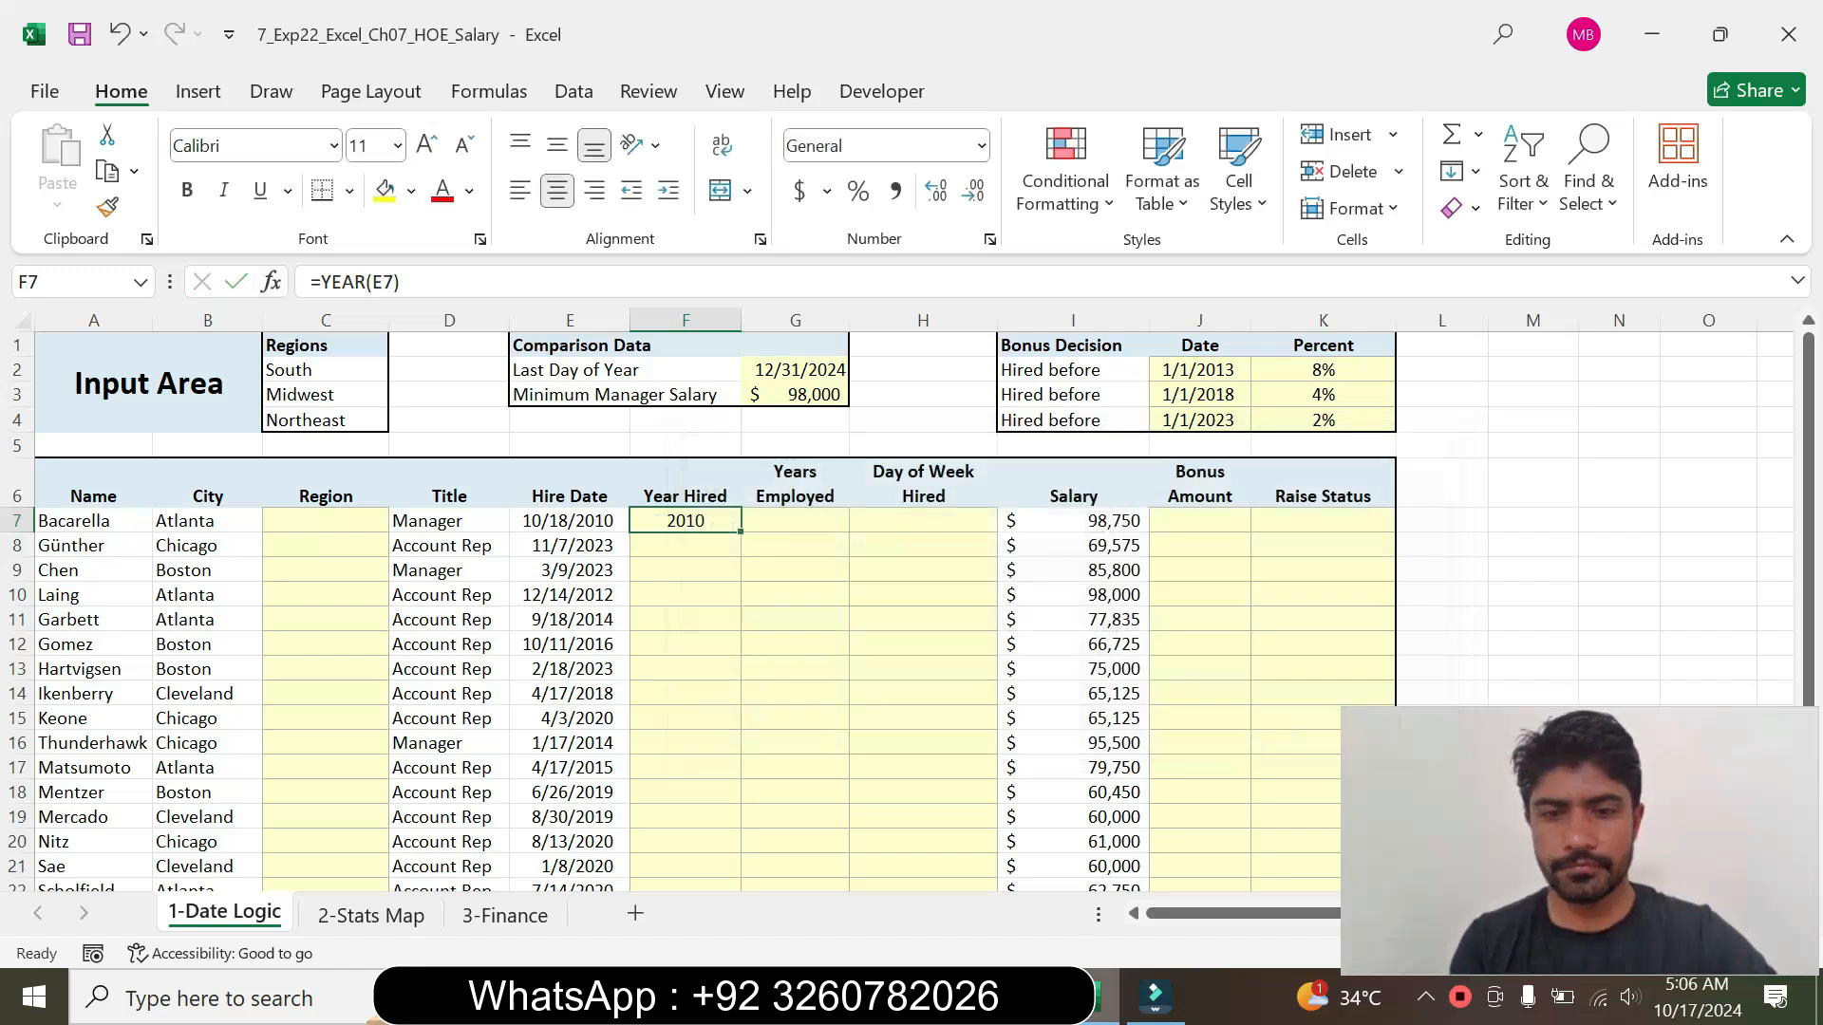
Step: Check the step 2 copying instruction in Word, and in Excel fill the YEAR function from F7 down through F23
left_click(1101, 997)
left_click(943, 668)
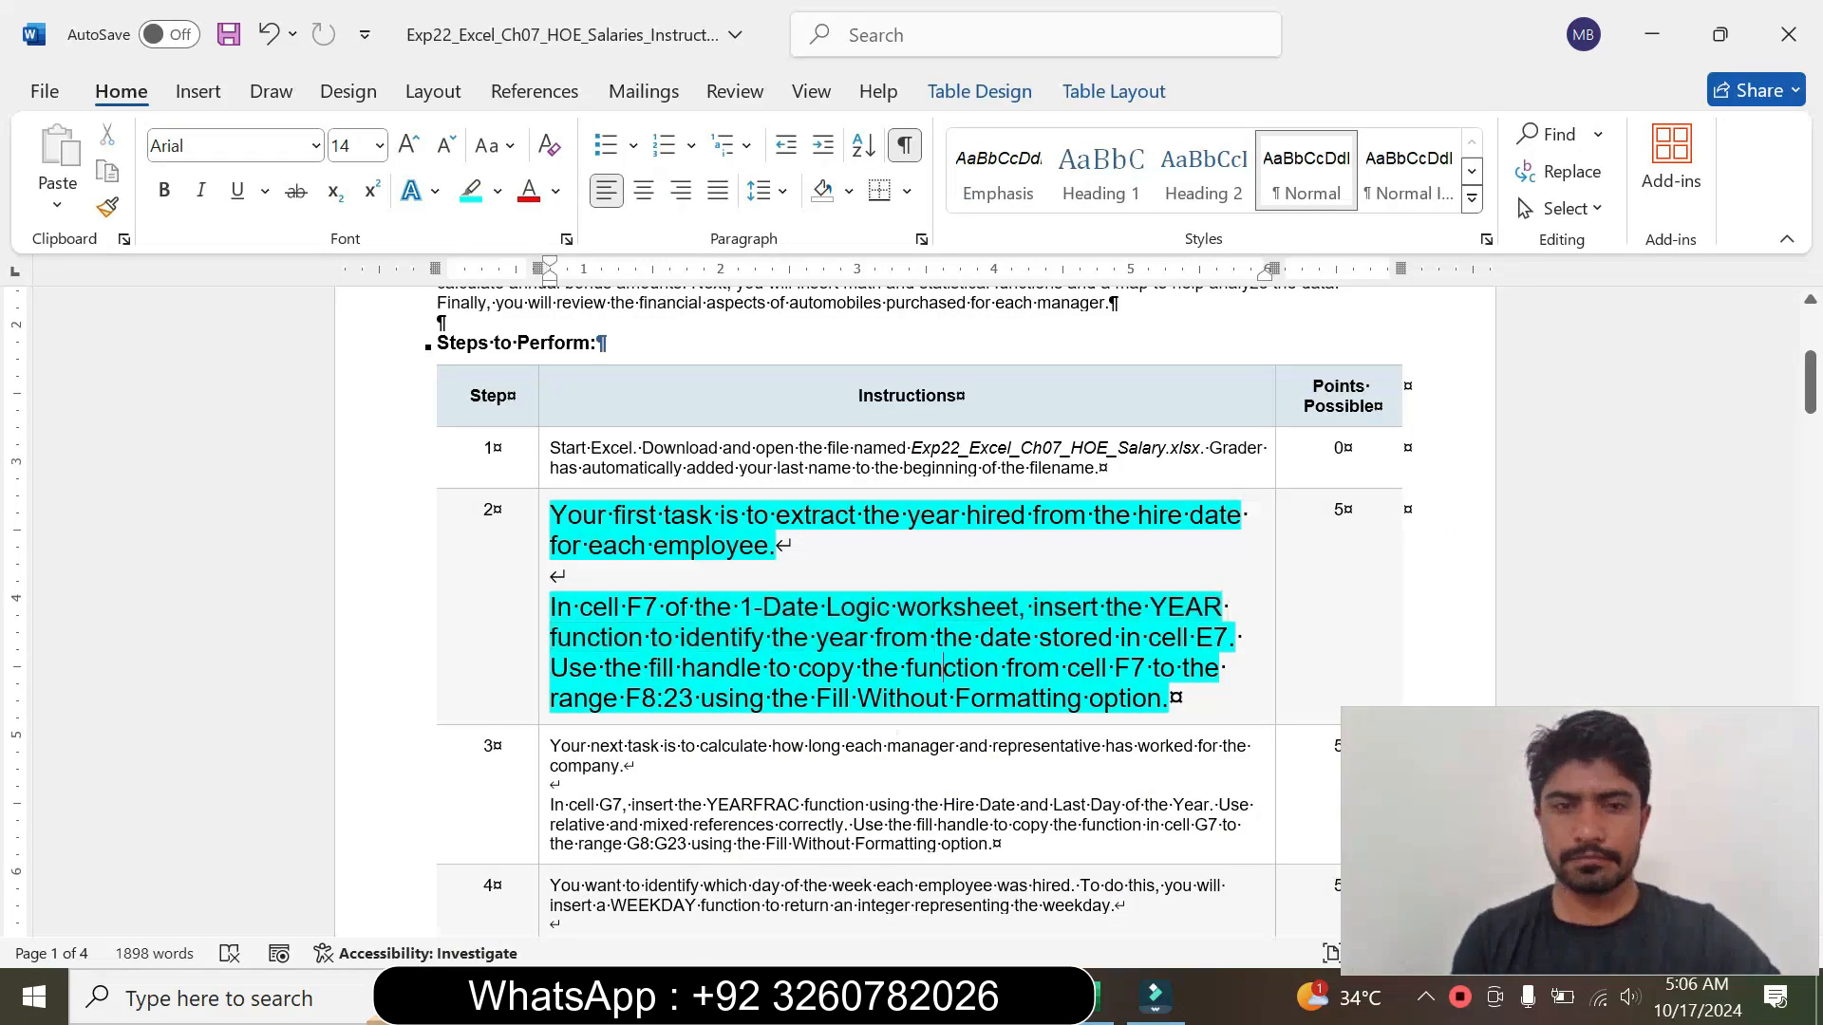
left_click_drag(649, 668, 1065, 669)
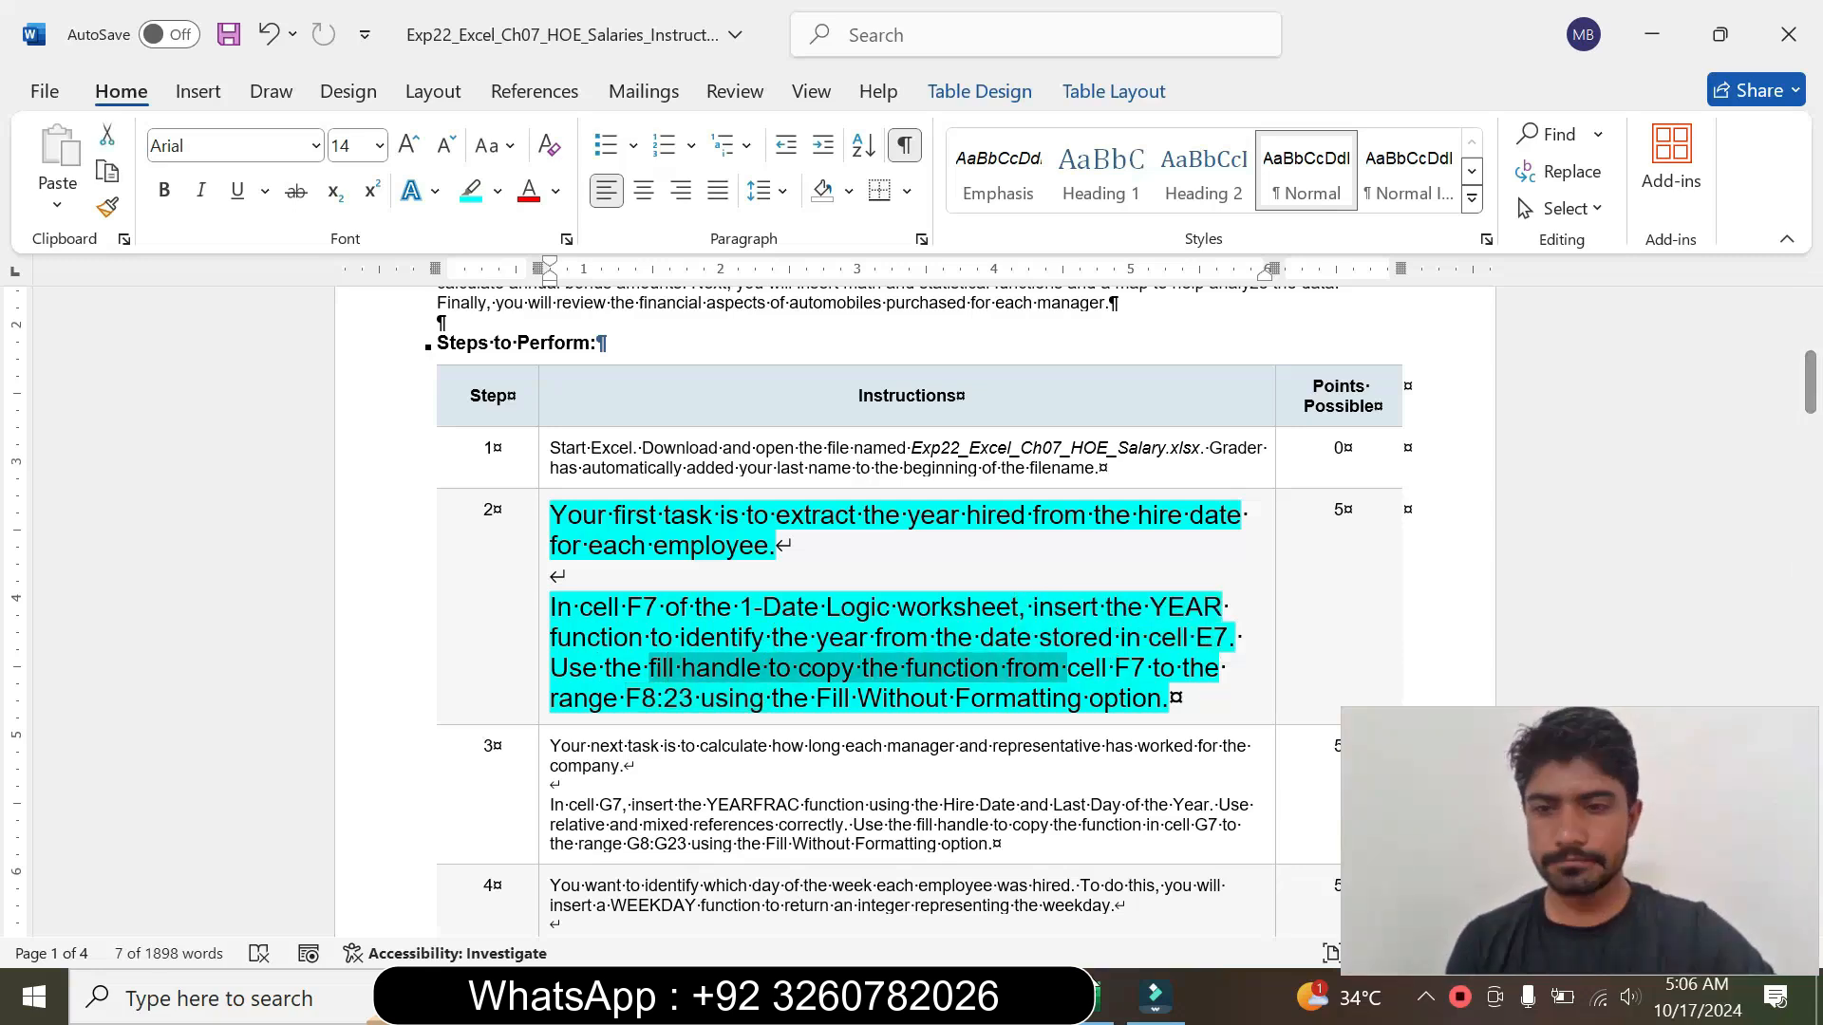
left_click(1102, 1004)
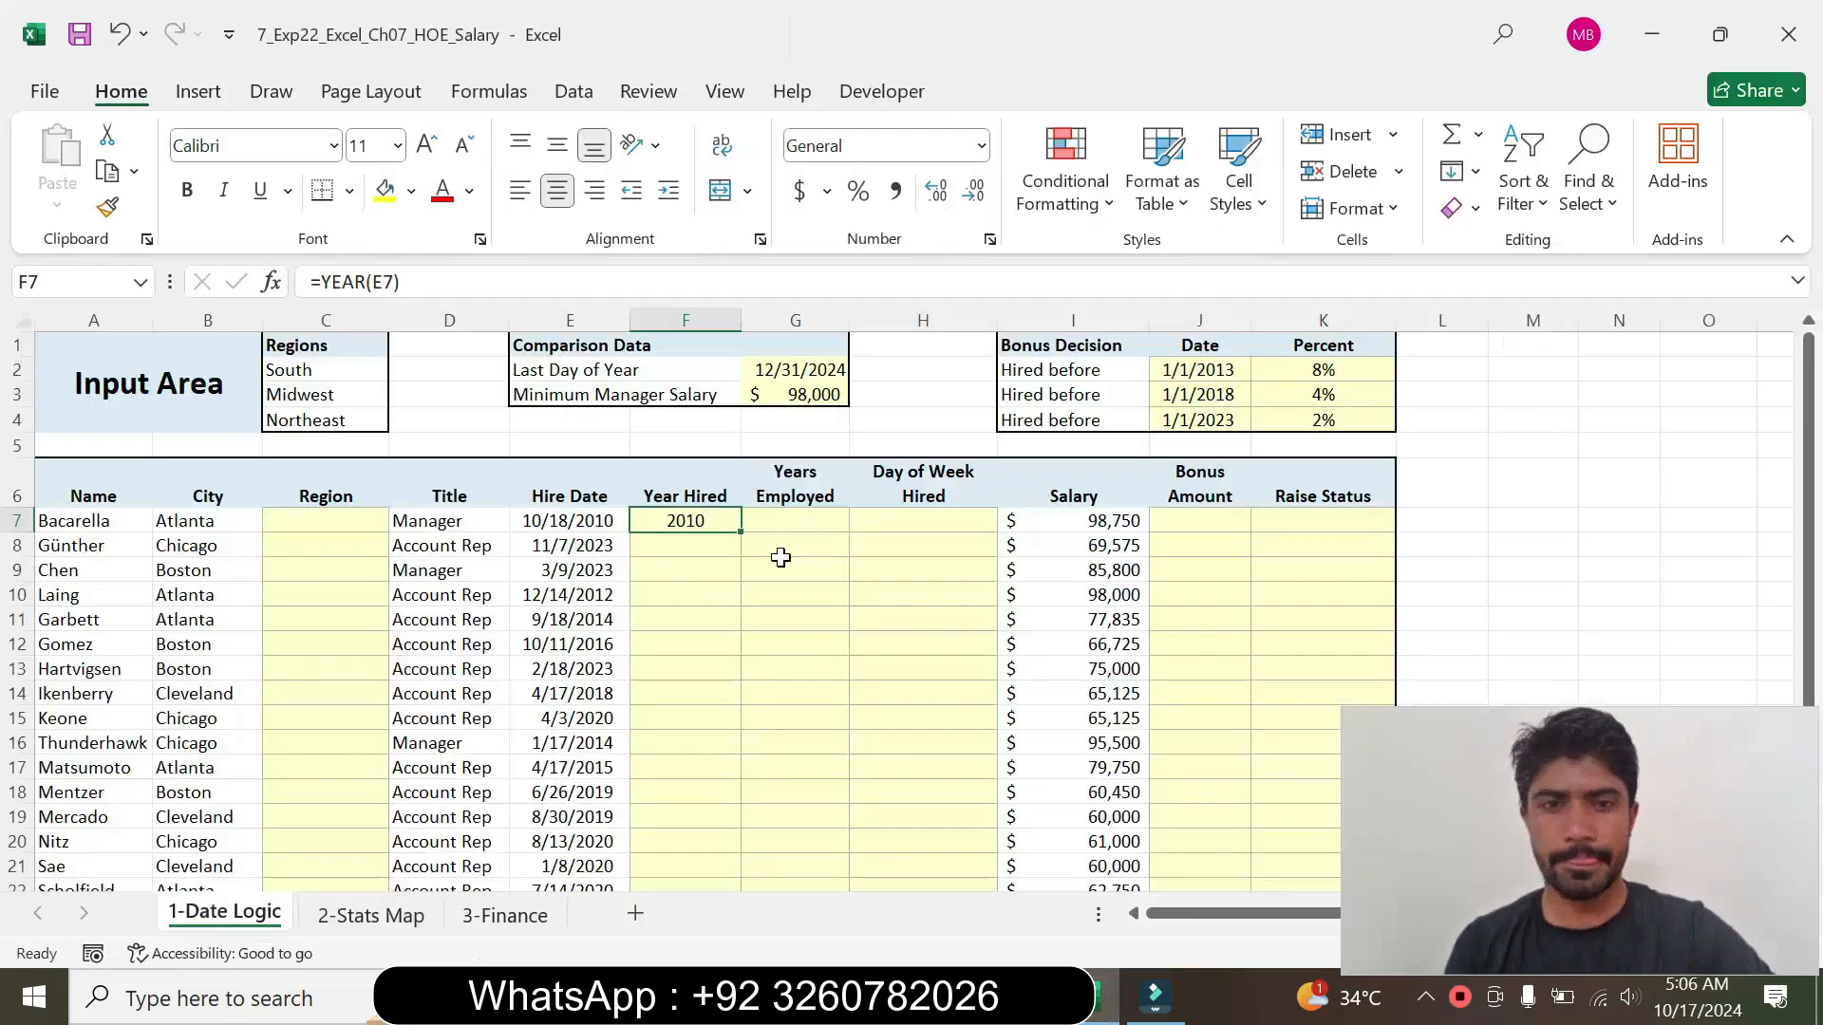
left_click_drag(742, 536, 679, 844)
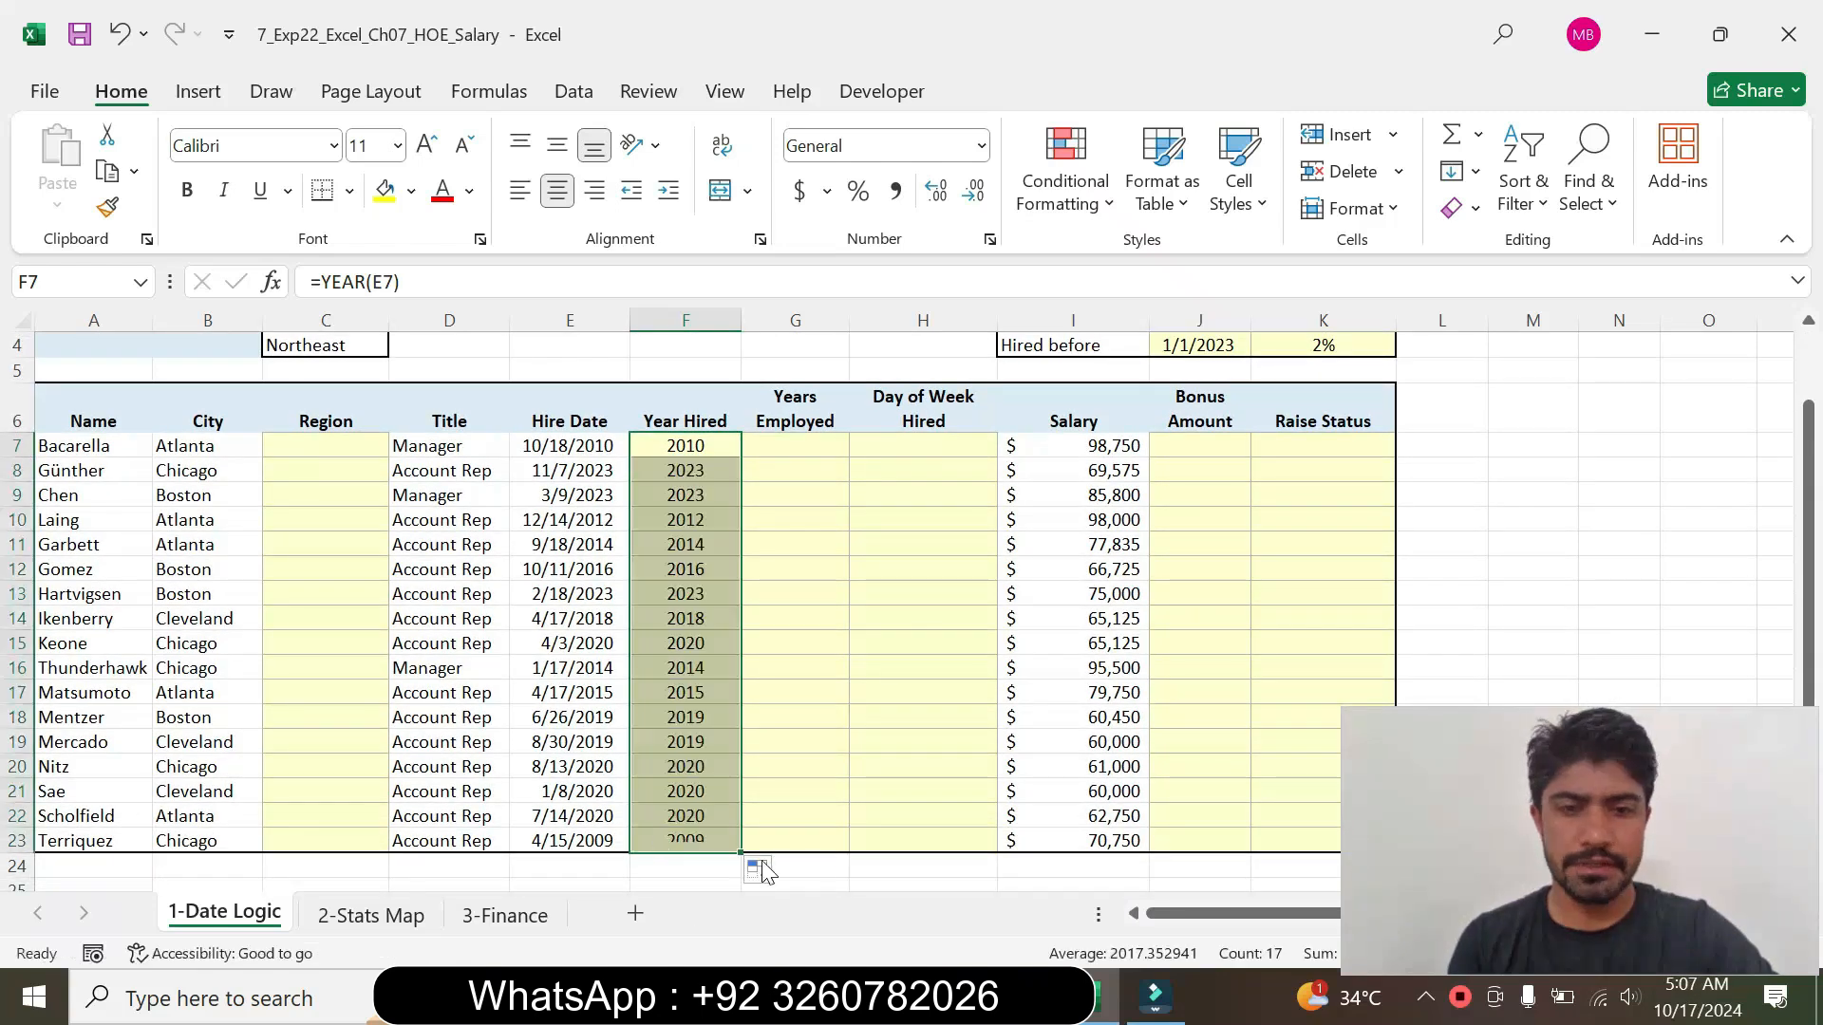
Step: Check the fill option required by step 2 in Word, and in Excel apply Fill Without Formatting to the copied YEAR functions in column F
key("alt+Tab")
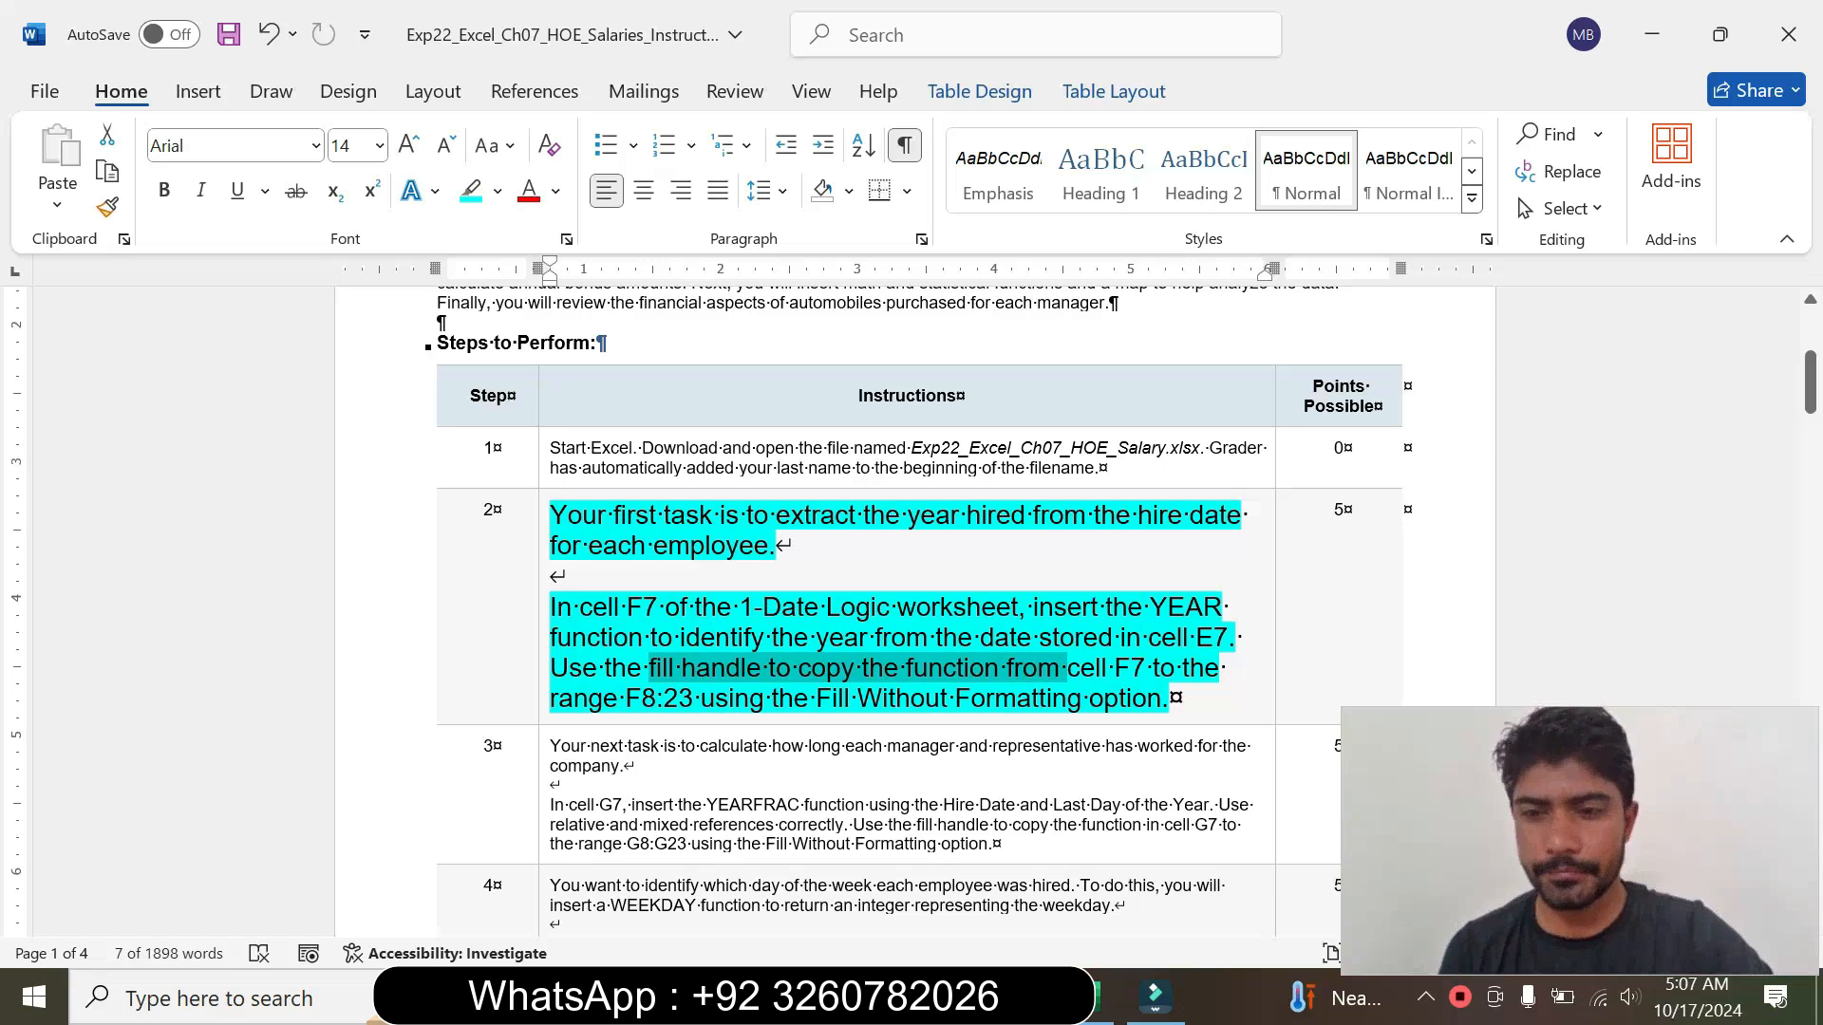
left_click_drag(772, 699, 1088, 699)
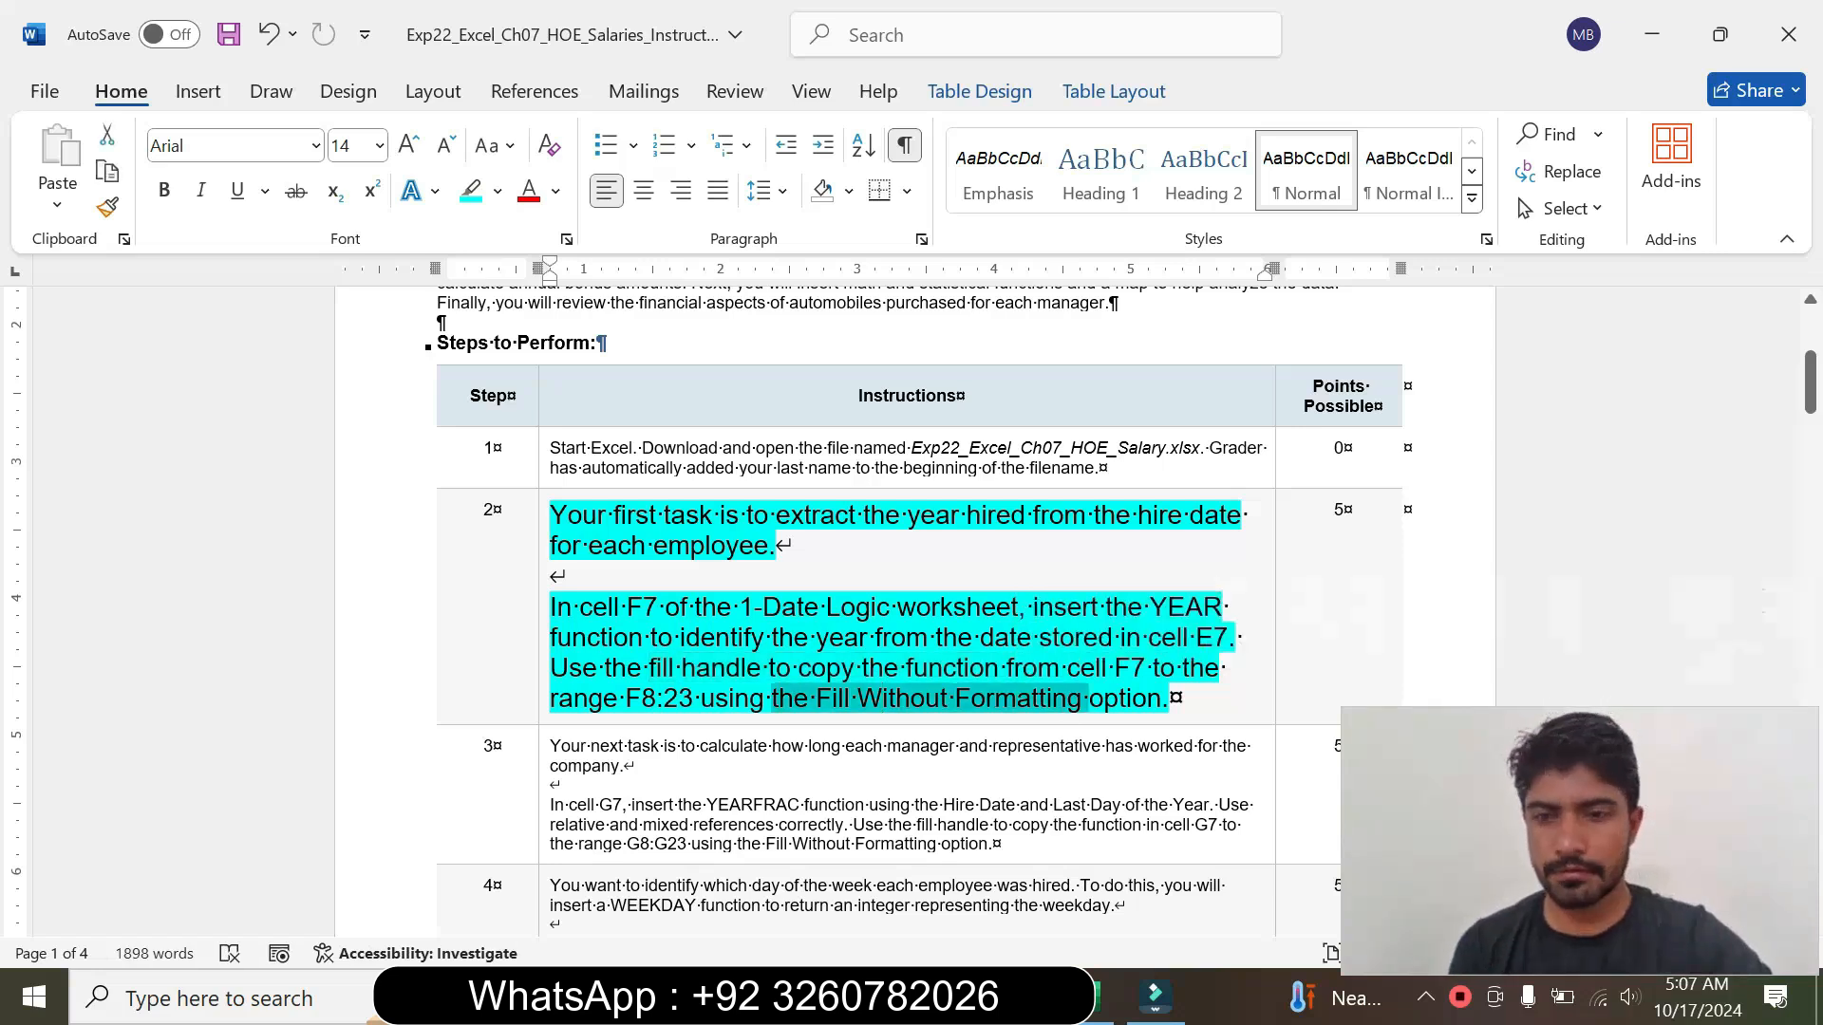
left_click(1090, 1007)
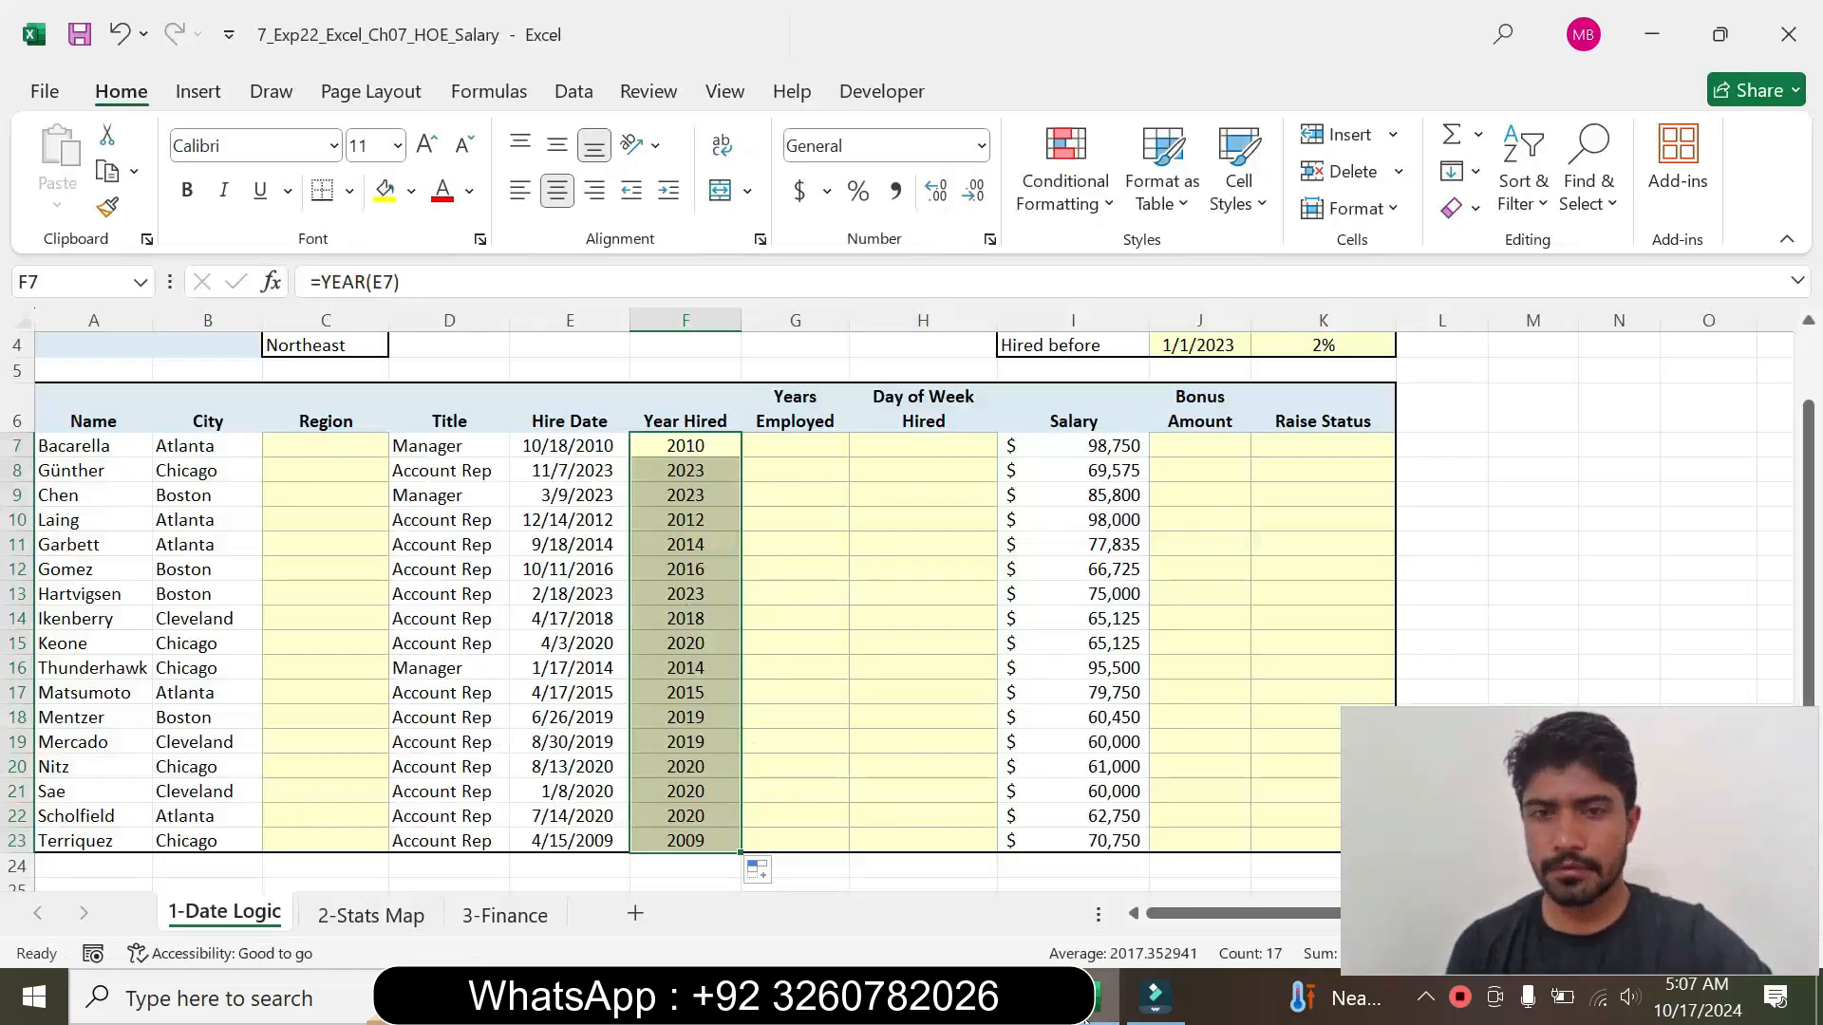
left_click(761, 875)
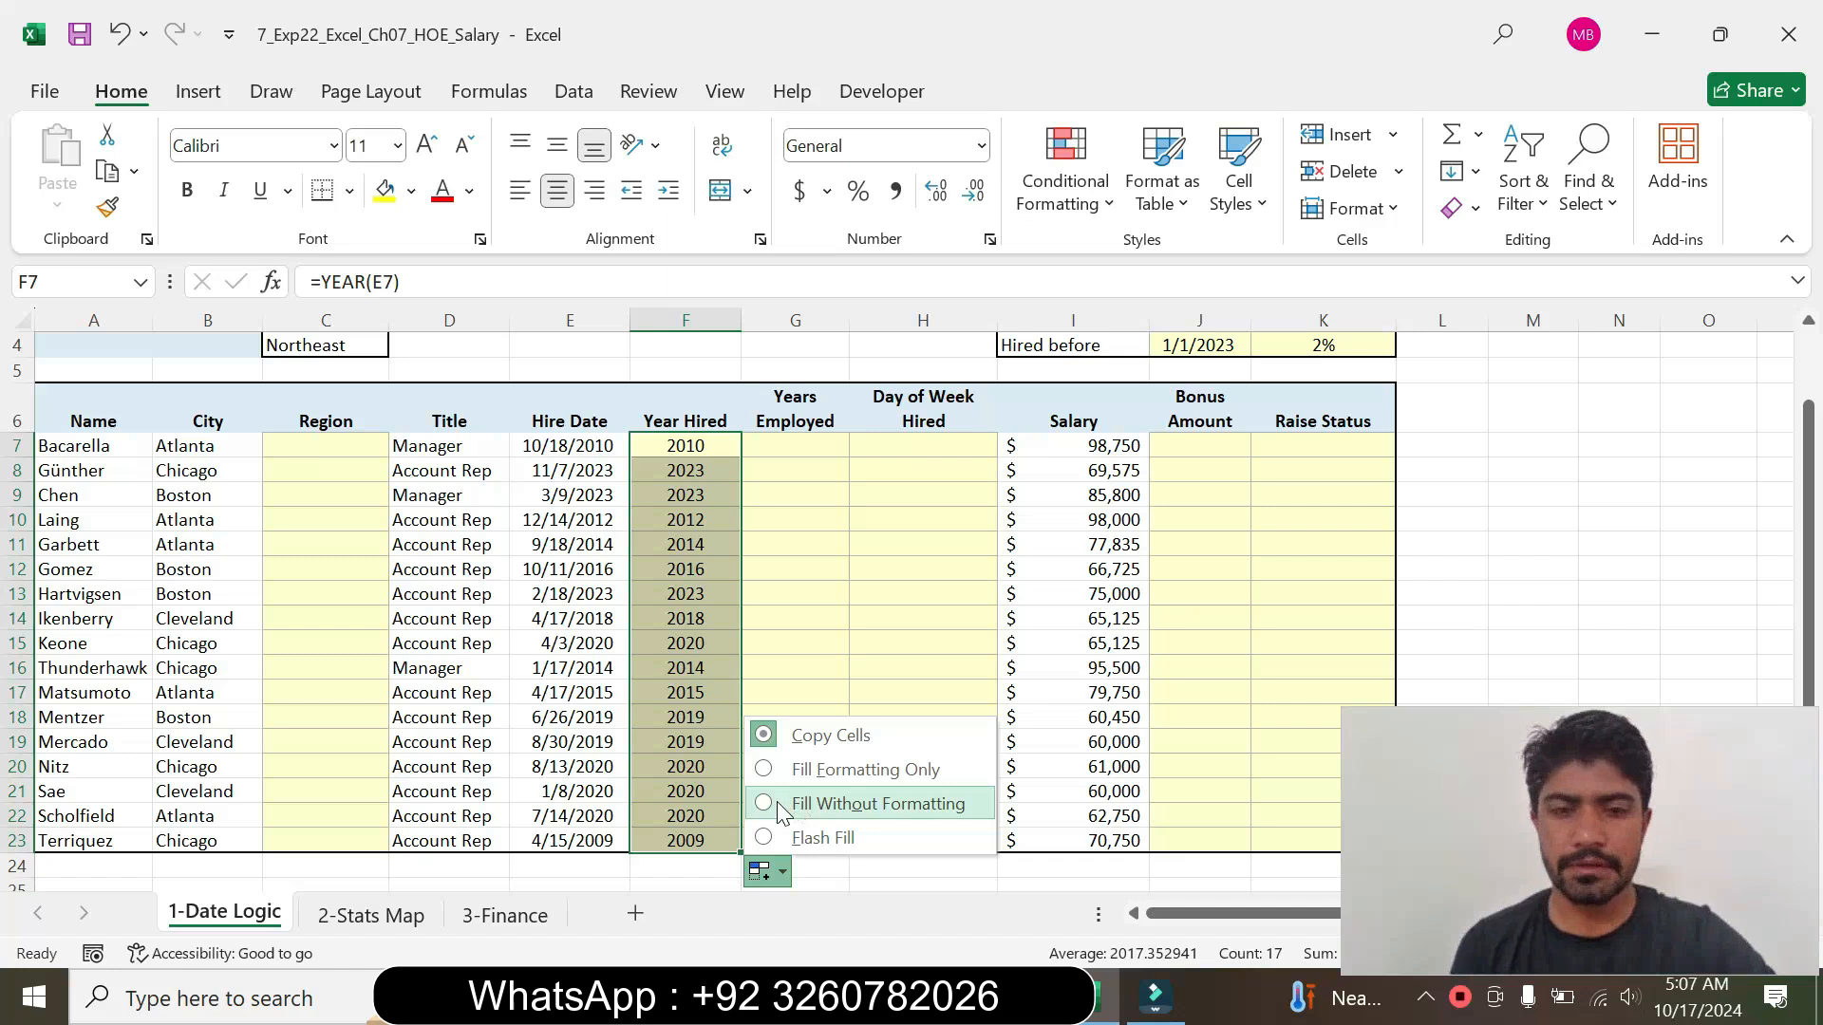
left_click(779, 804)
left_click(869, 726)
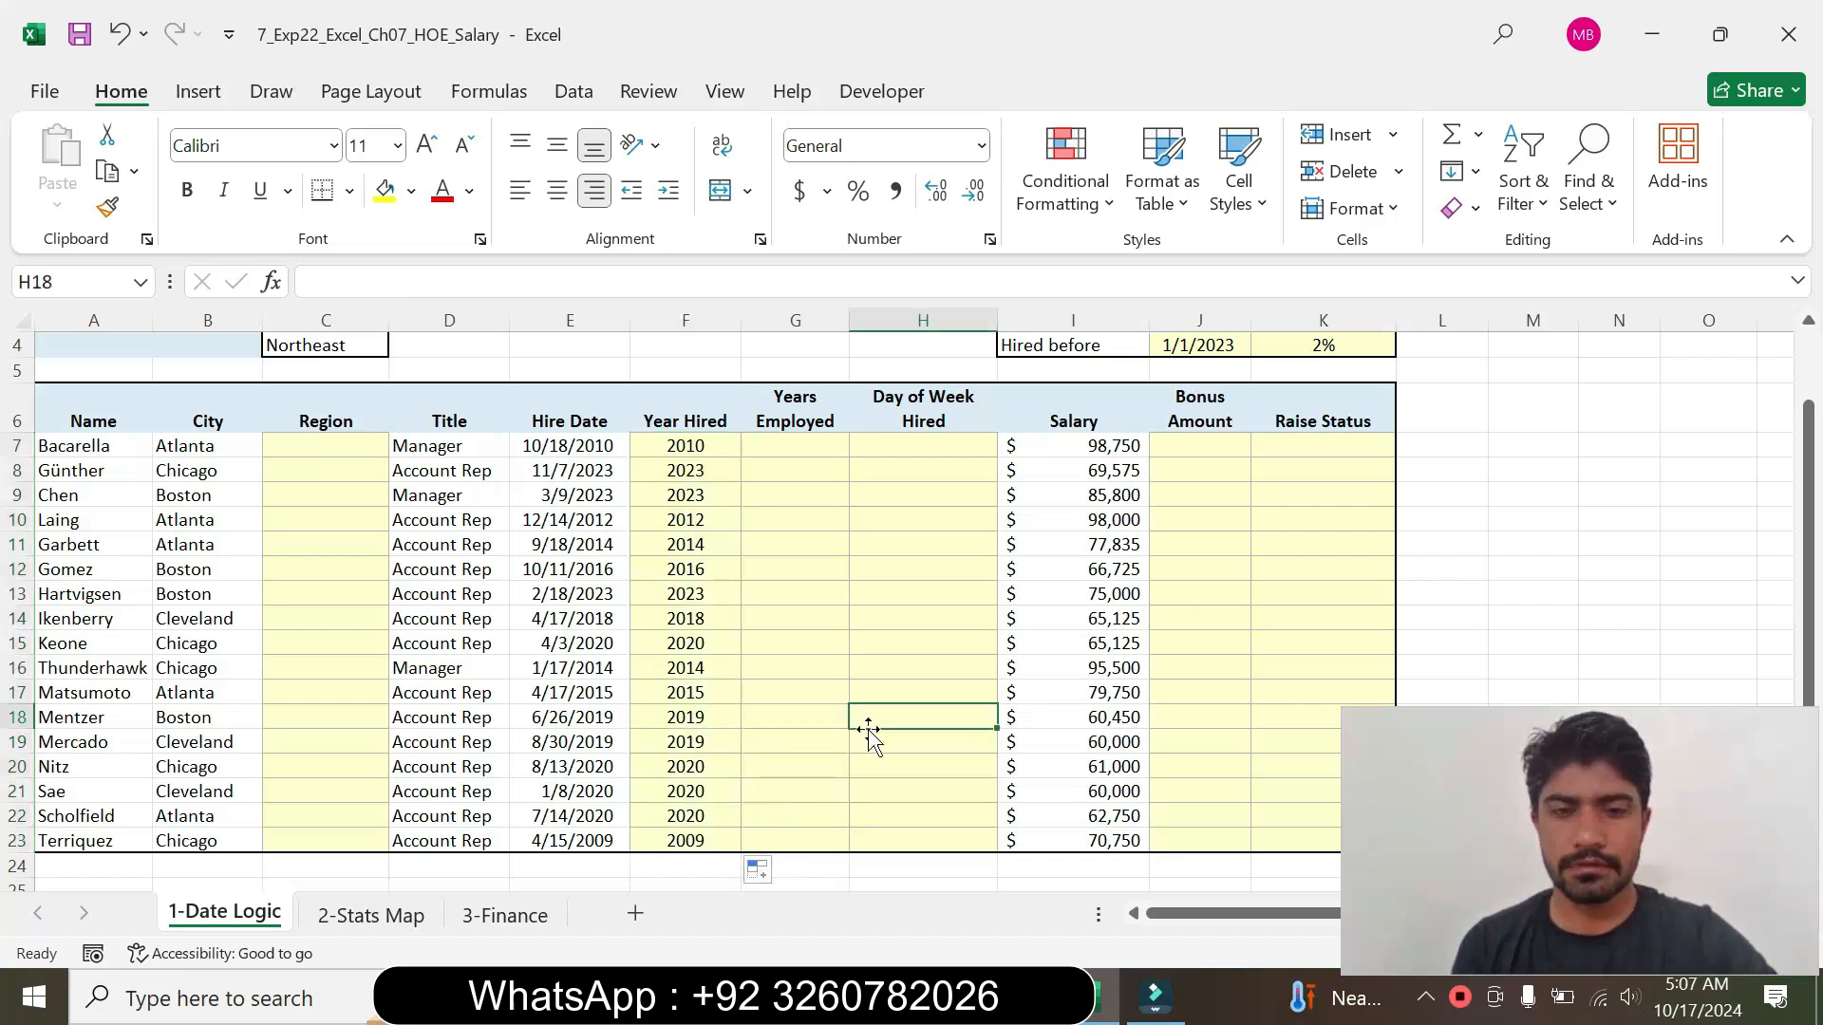
Step: Switch to Word, set the step 2 instruction text back to 9 pt and remove its highlight colour
key("alt+Tab")
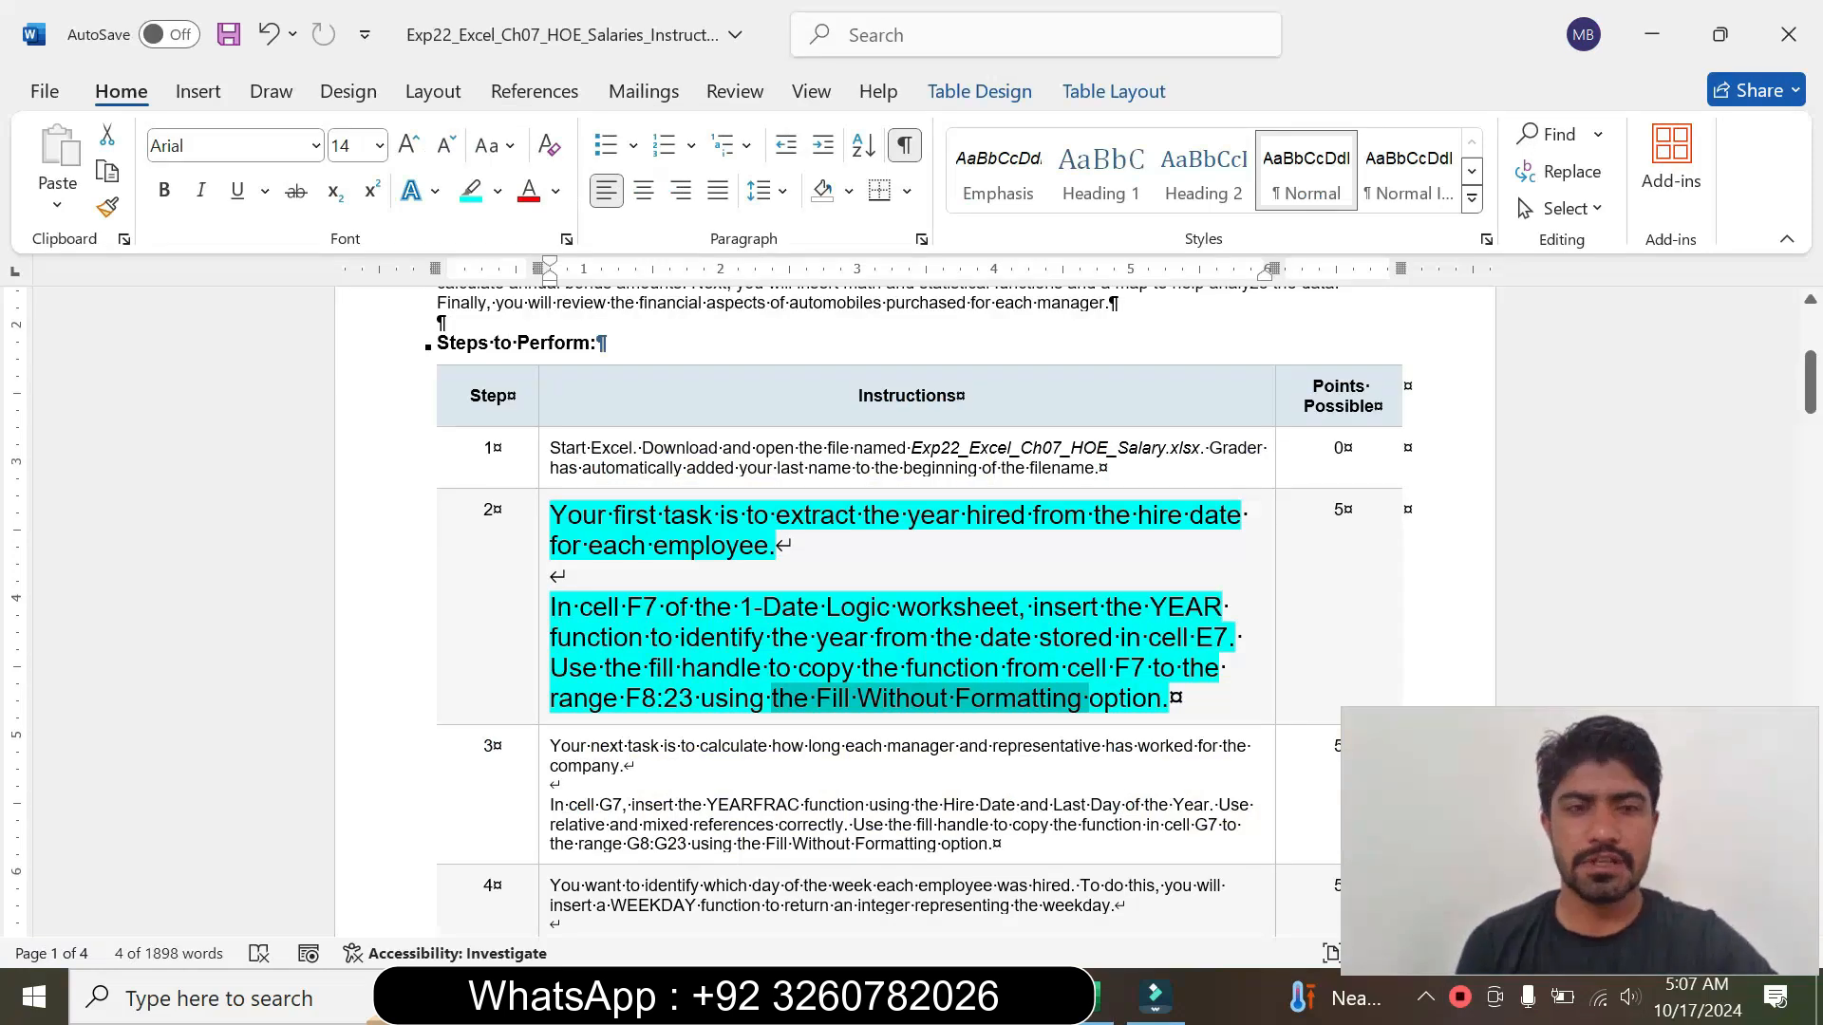
left_click(542, 683)
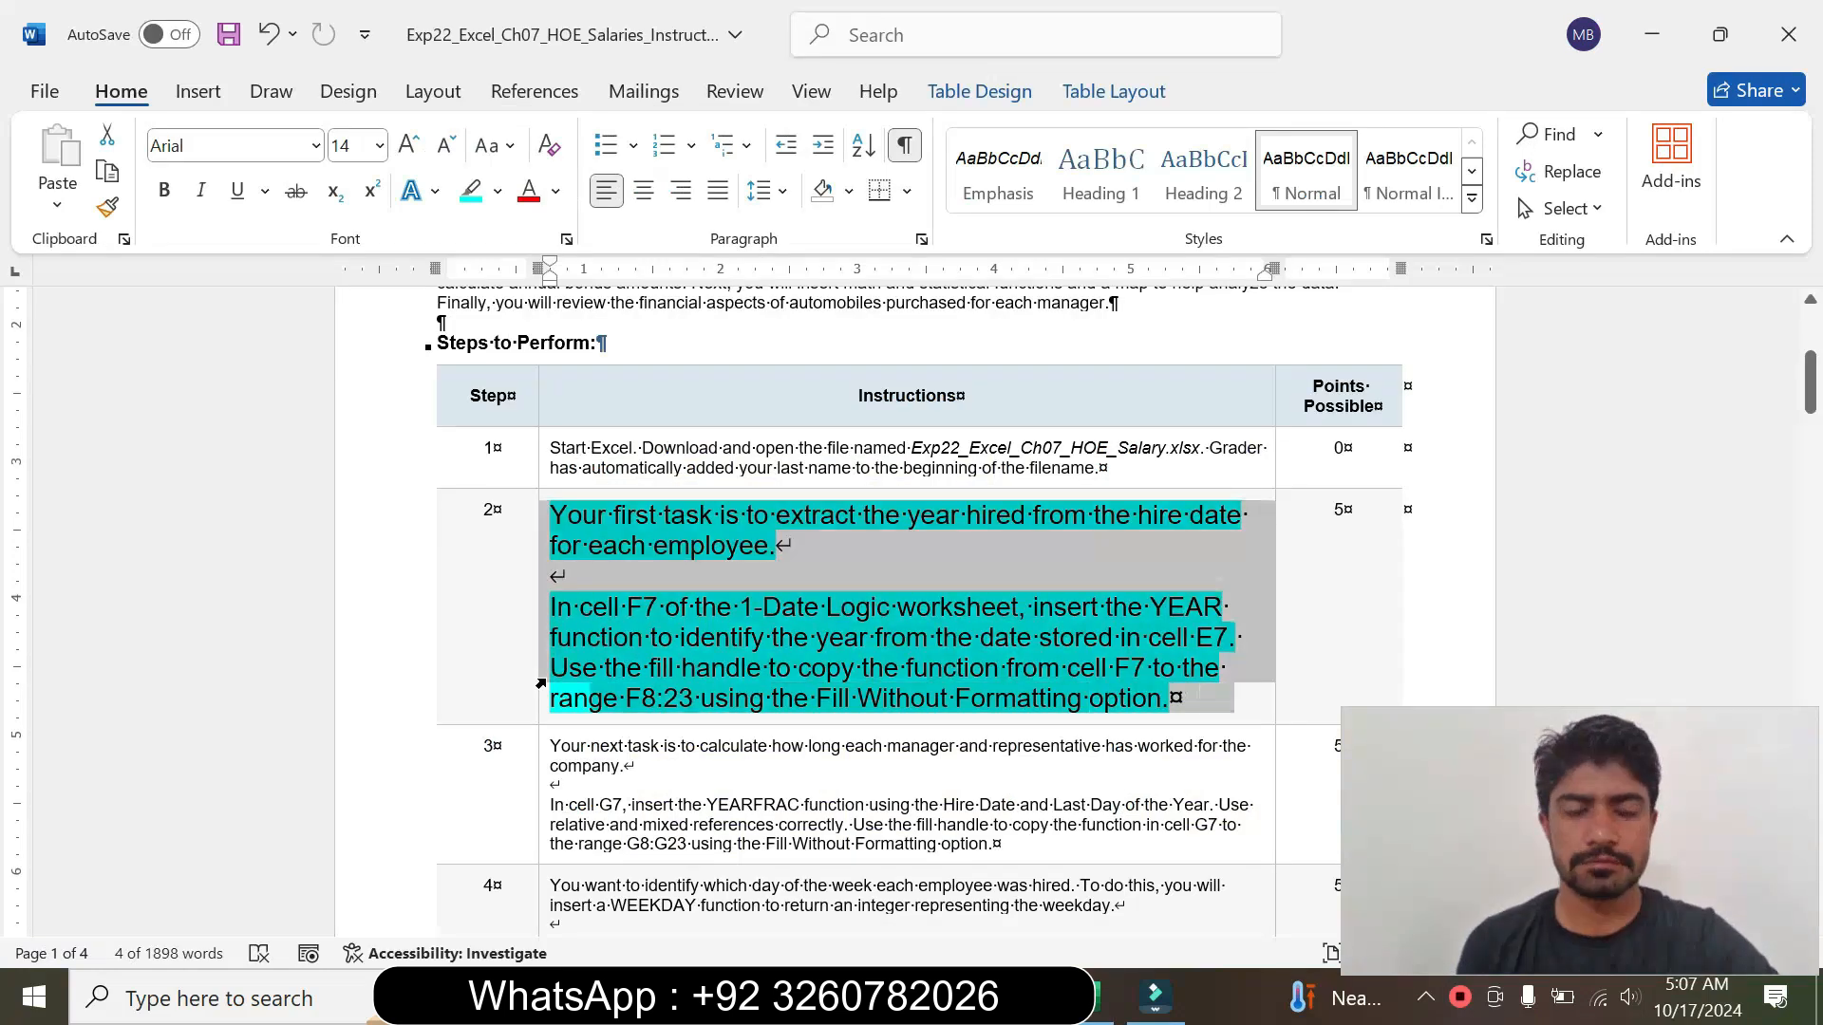
left_click(713, 591)
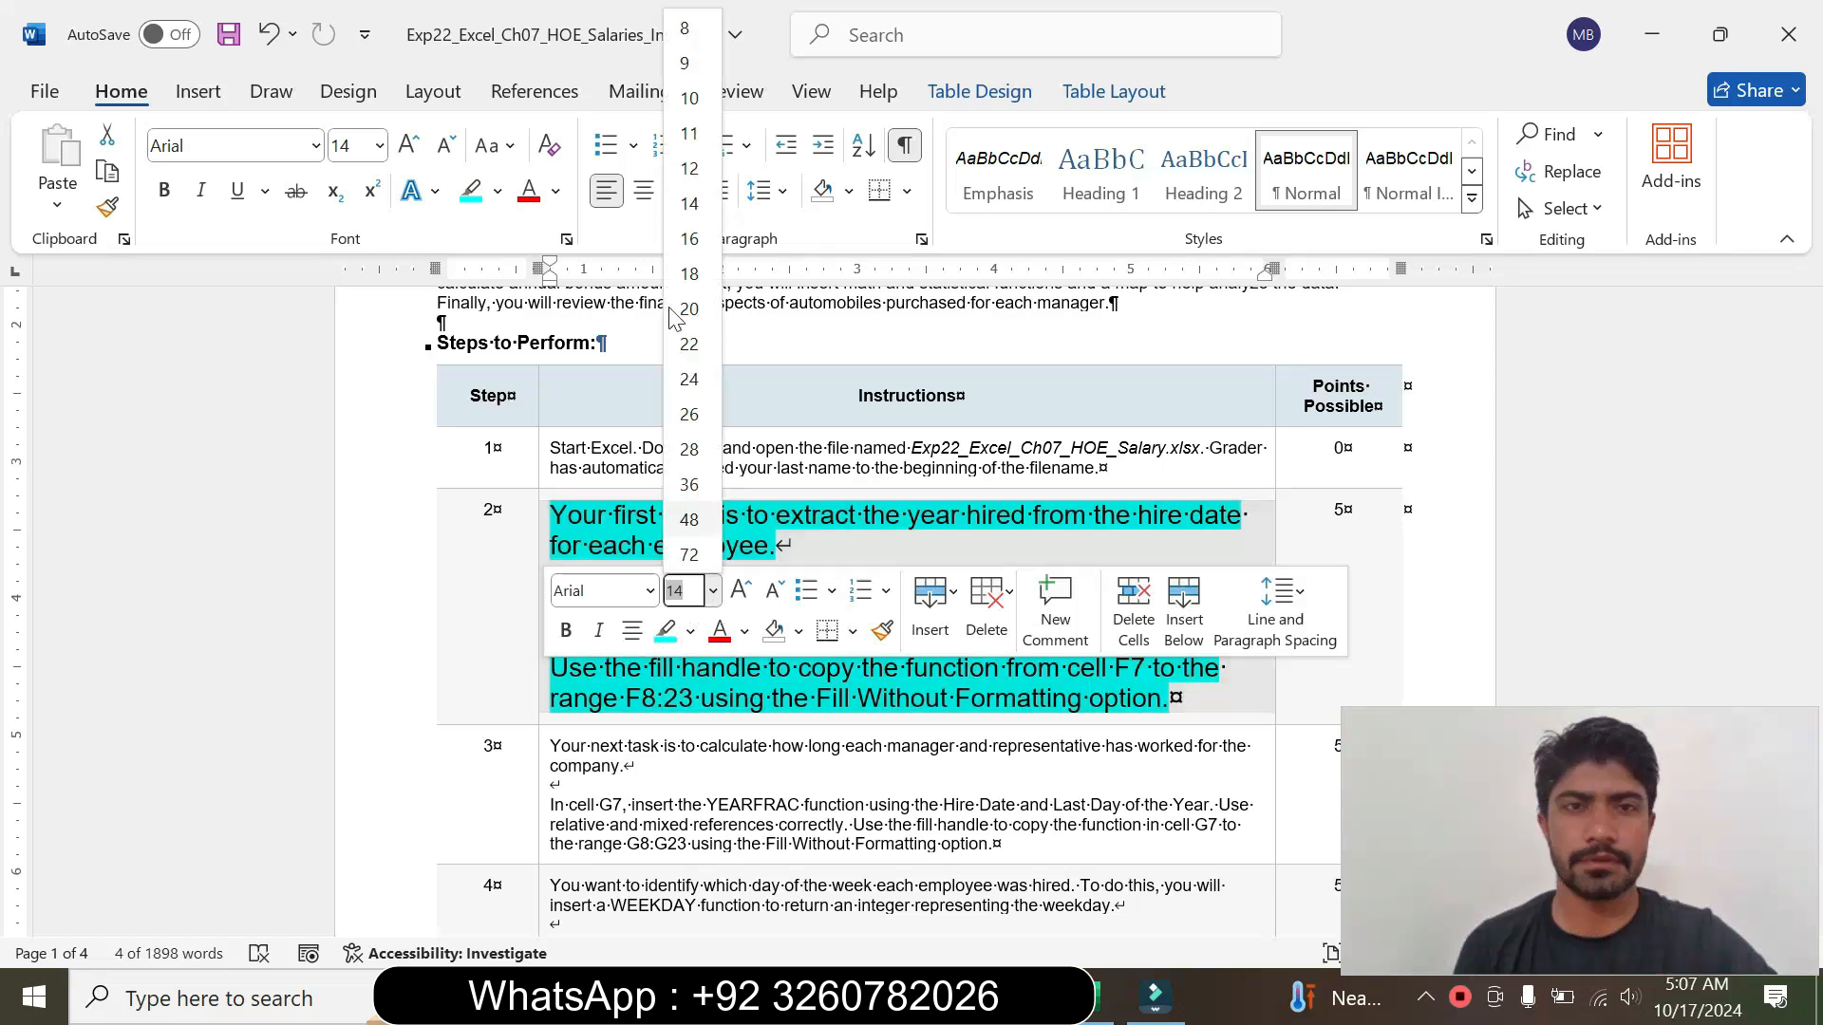
left_click(688, 61)
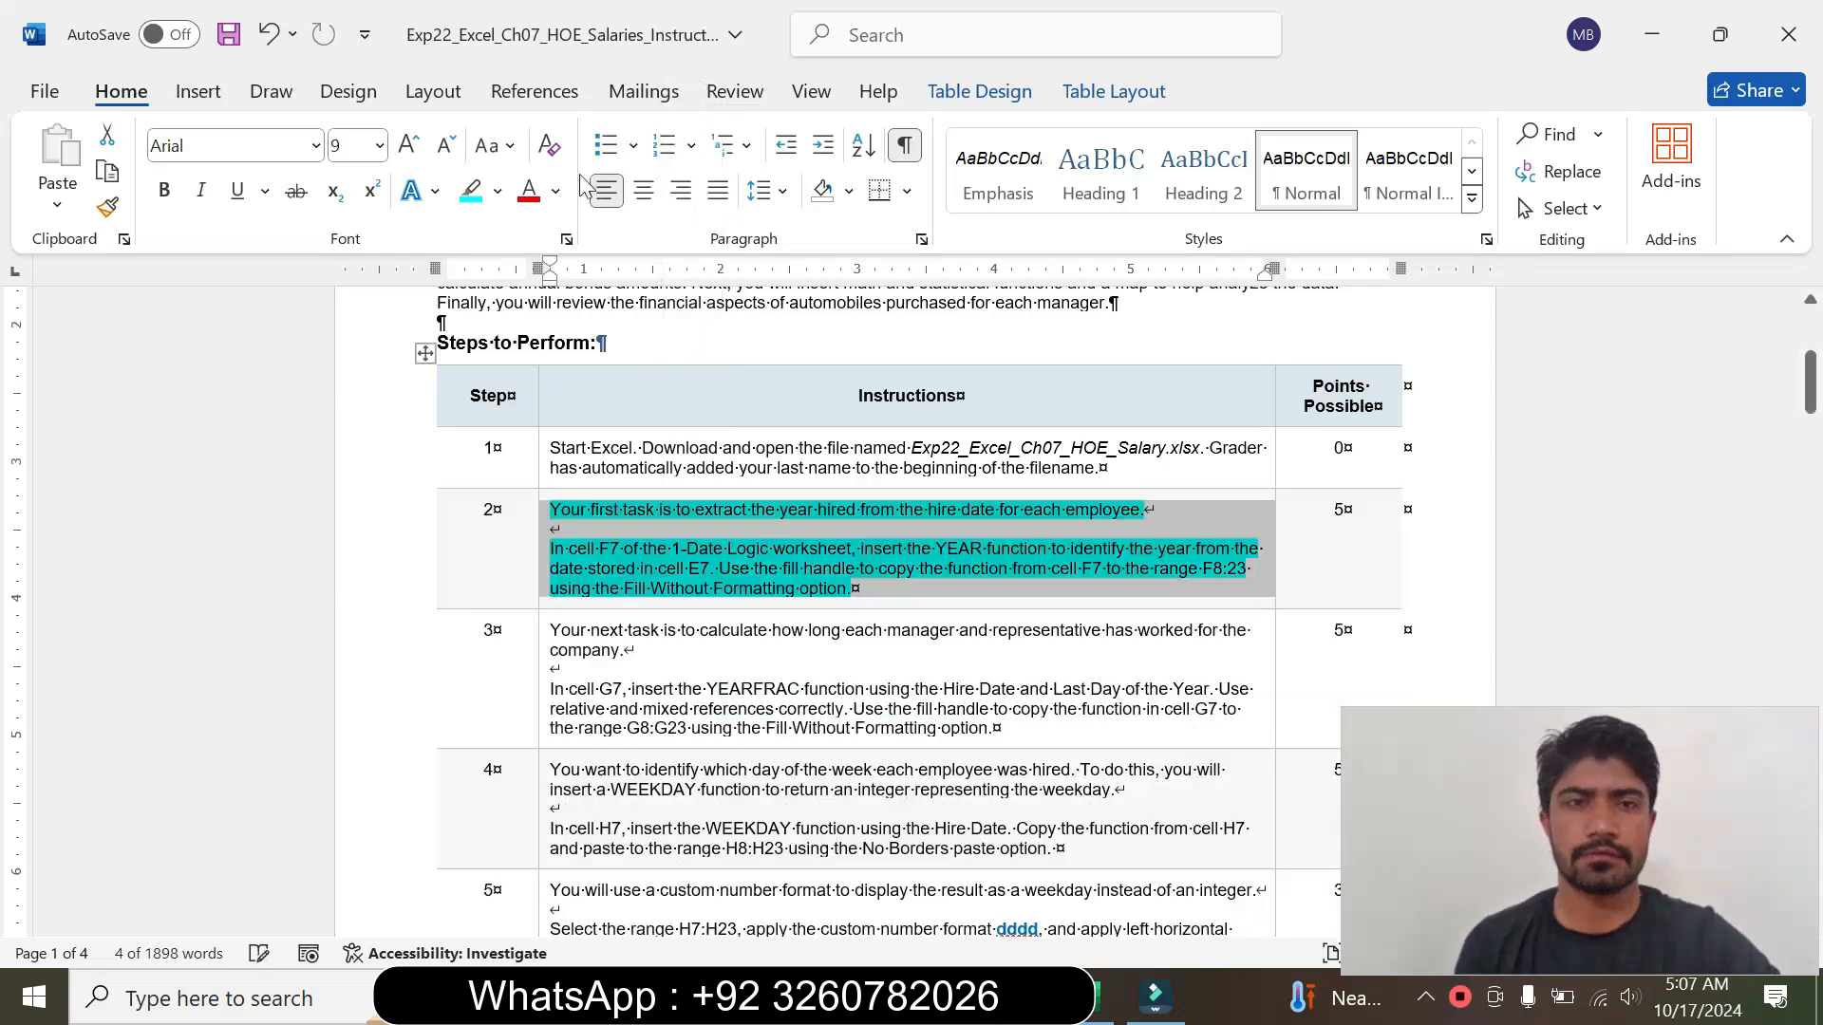
left_click(498, 191)
left_click(566, 424)
key("Right")
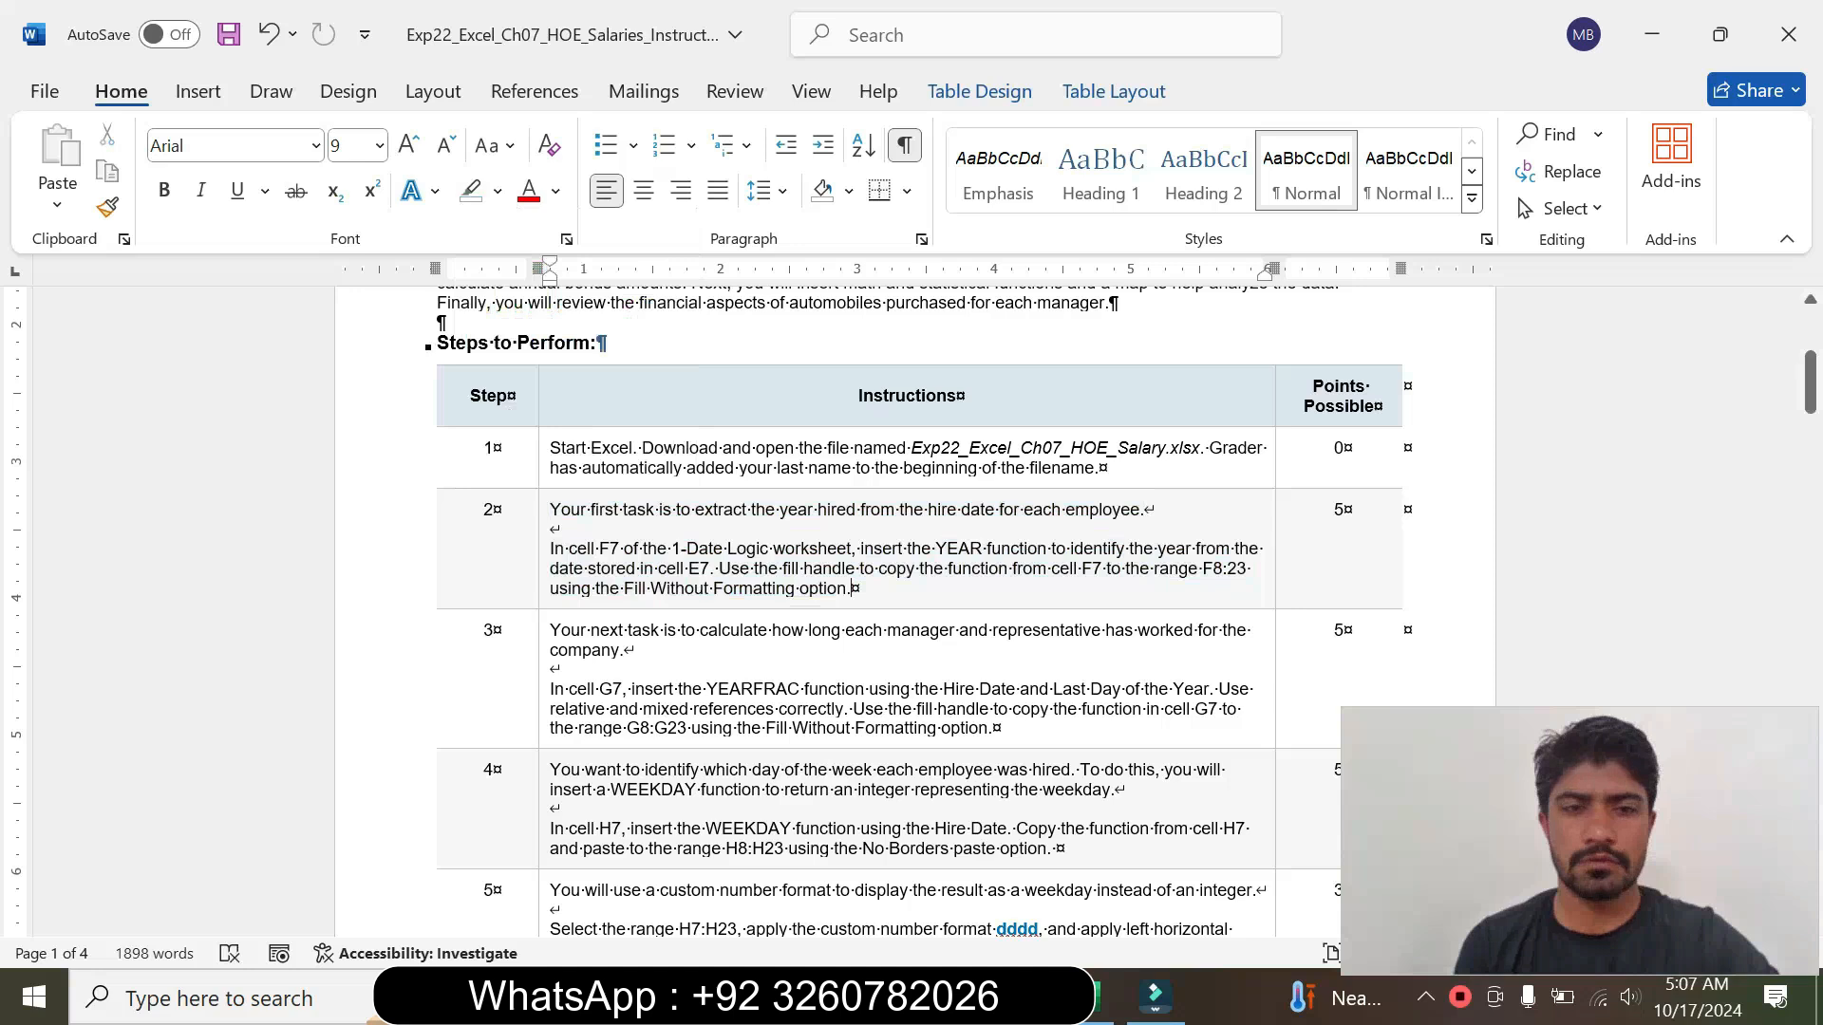
Step: Set the step 3 instruction text in the table to 14 pt and highlight it in turquoise
left_click(540, 687)
left_click(711, 593)
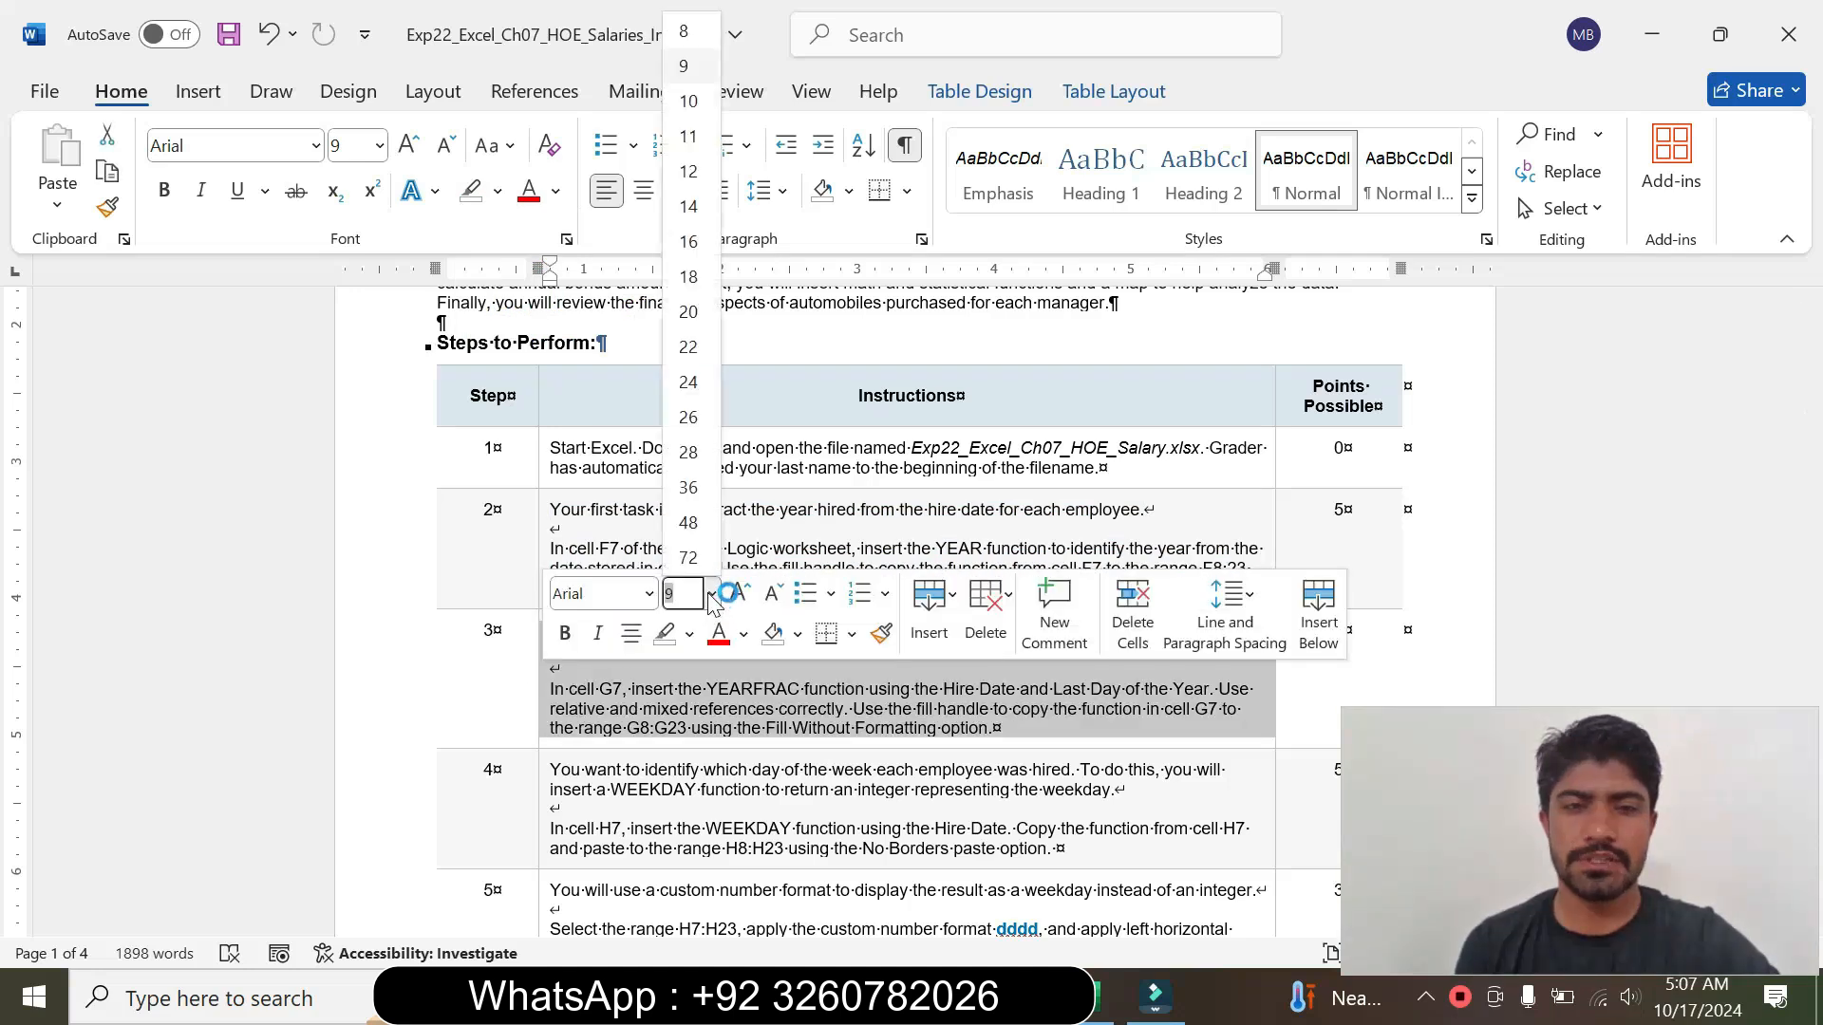
left_click(689, 206)
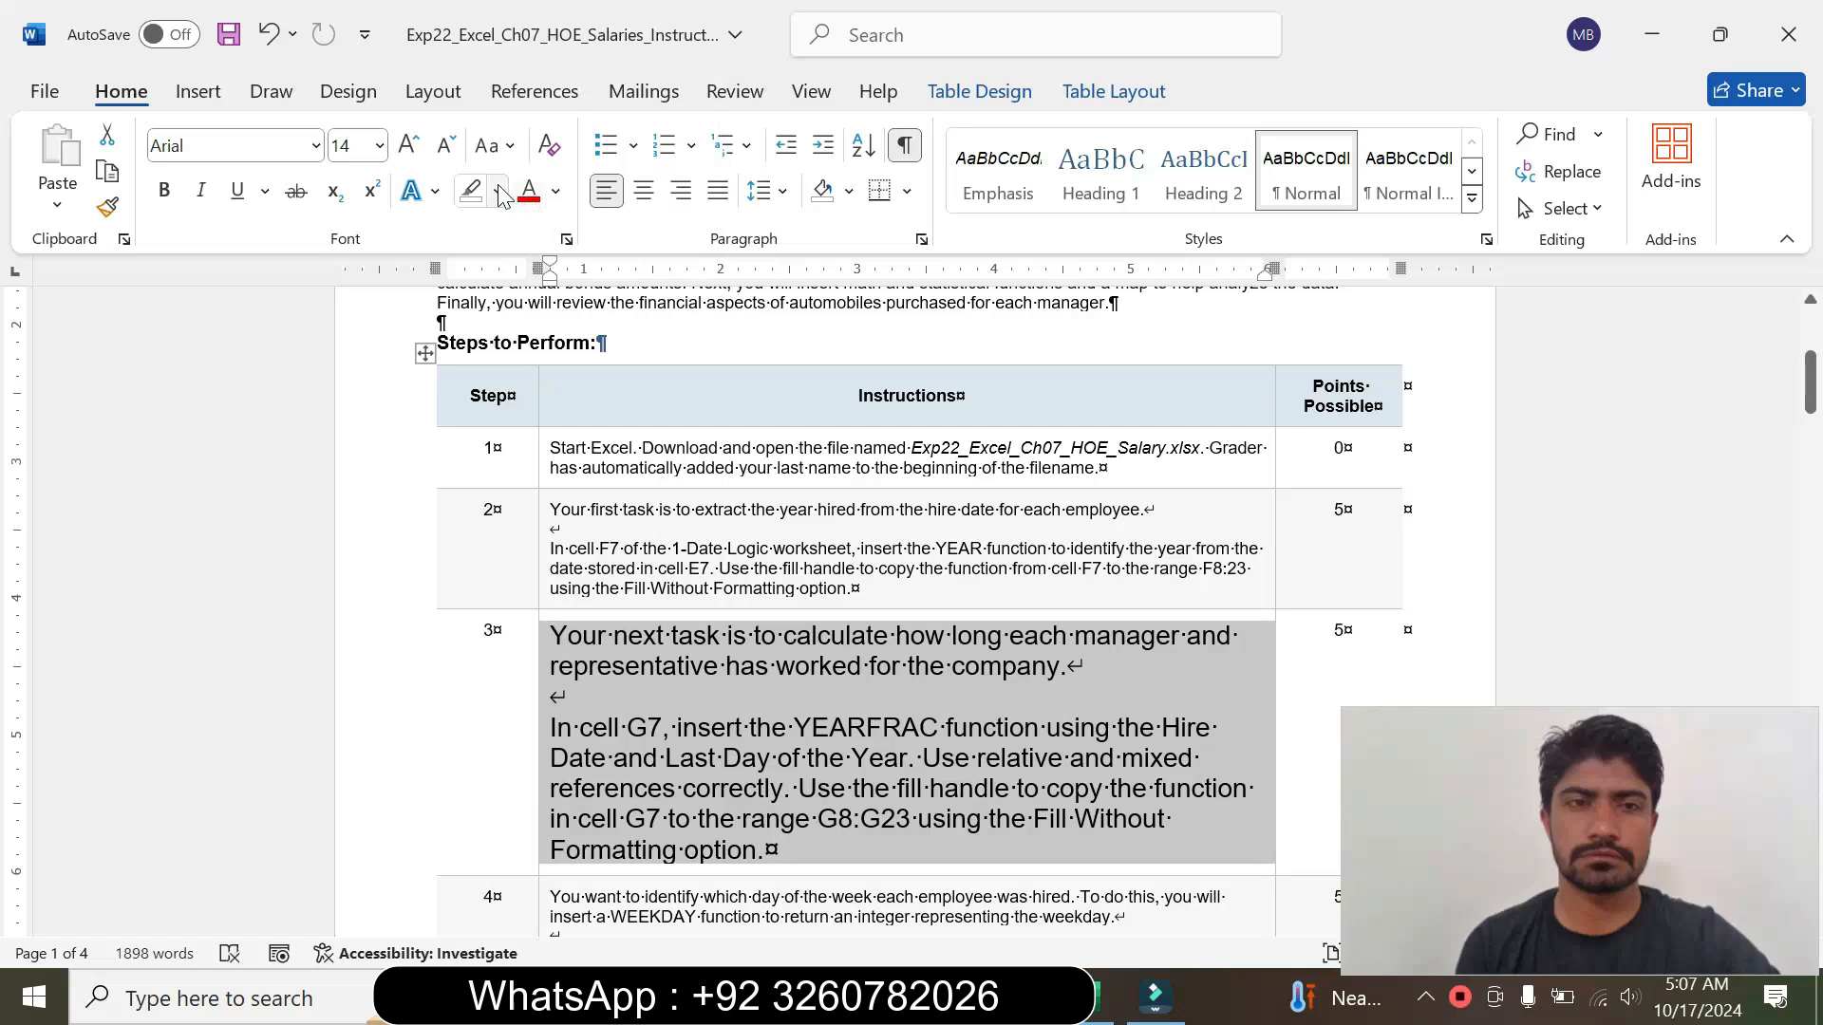
left_click(500, 195)
left_click(563, 282)
key("Right")
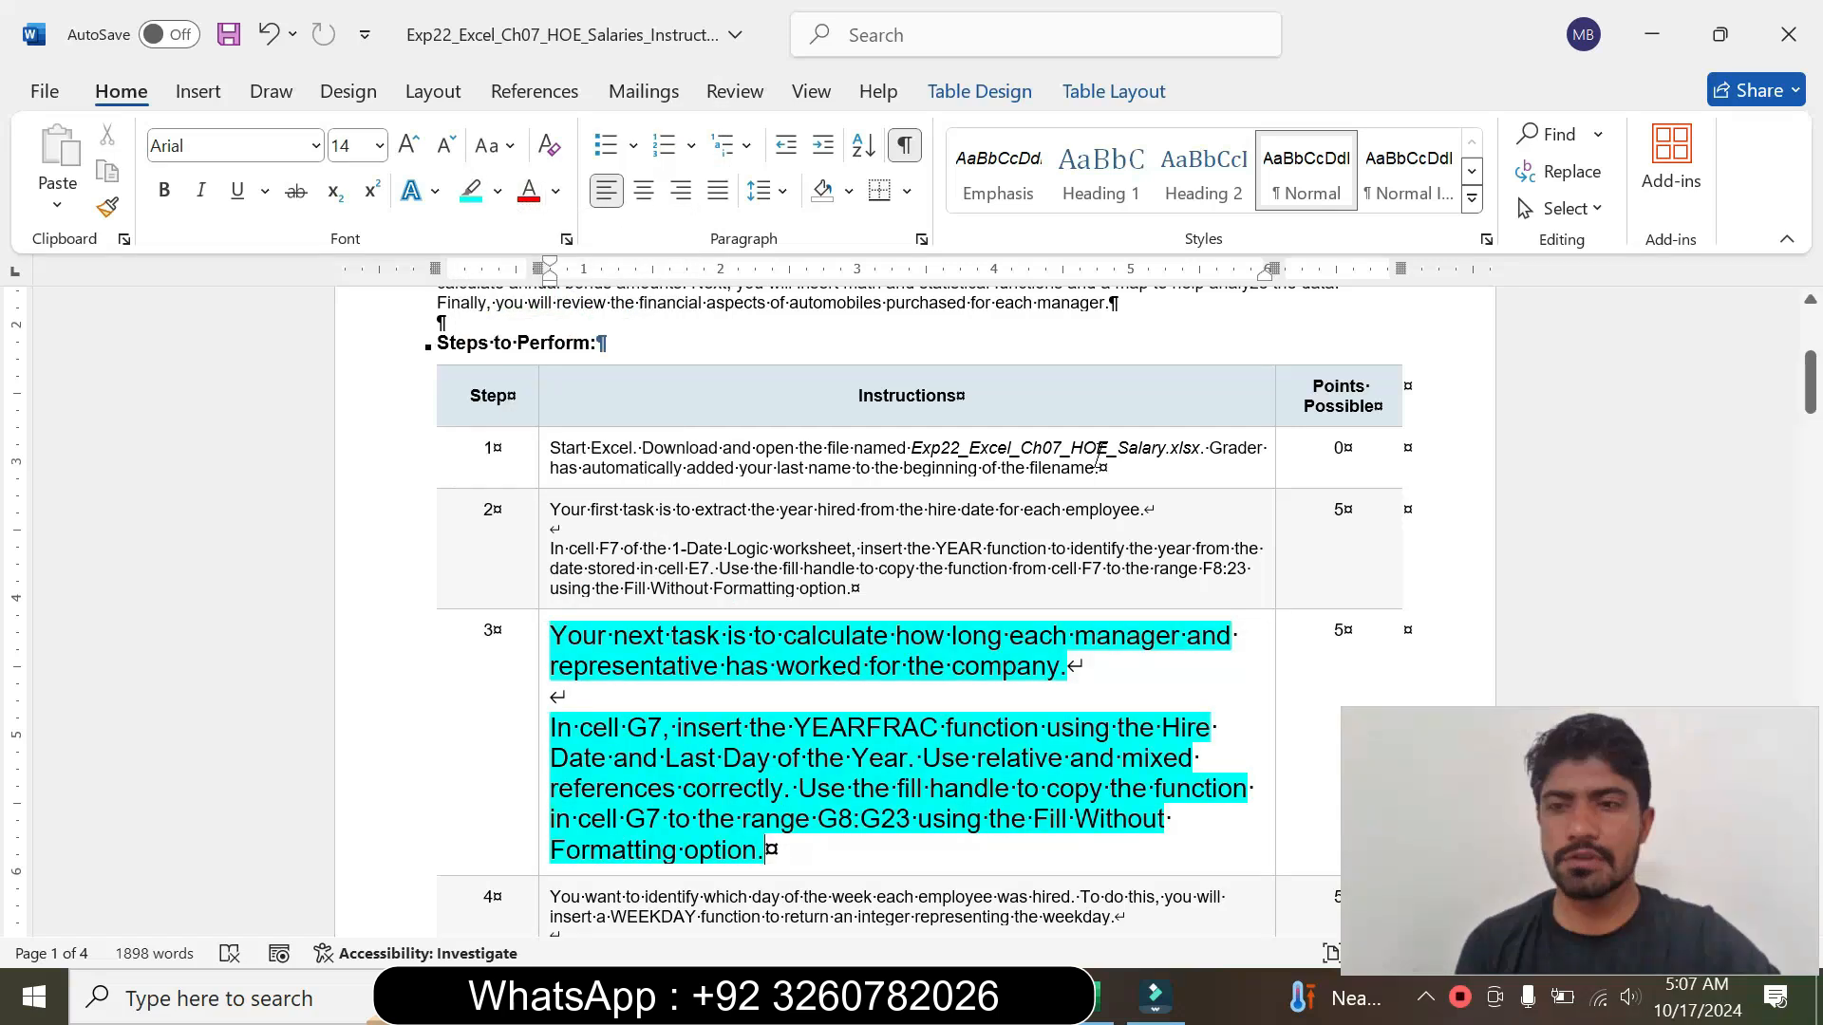
Step: Read the step 3 instructions about calculating years employed with YEARFRAC and using correct cell references
left_click_drag(1811, 384, 1811, 395)
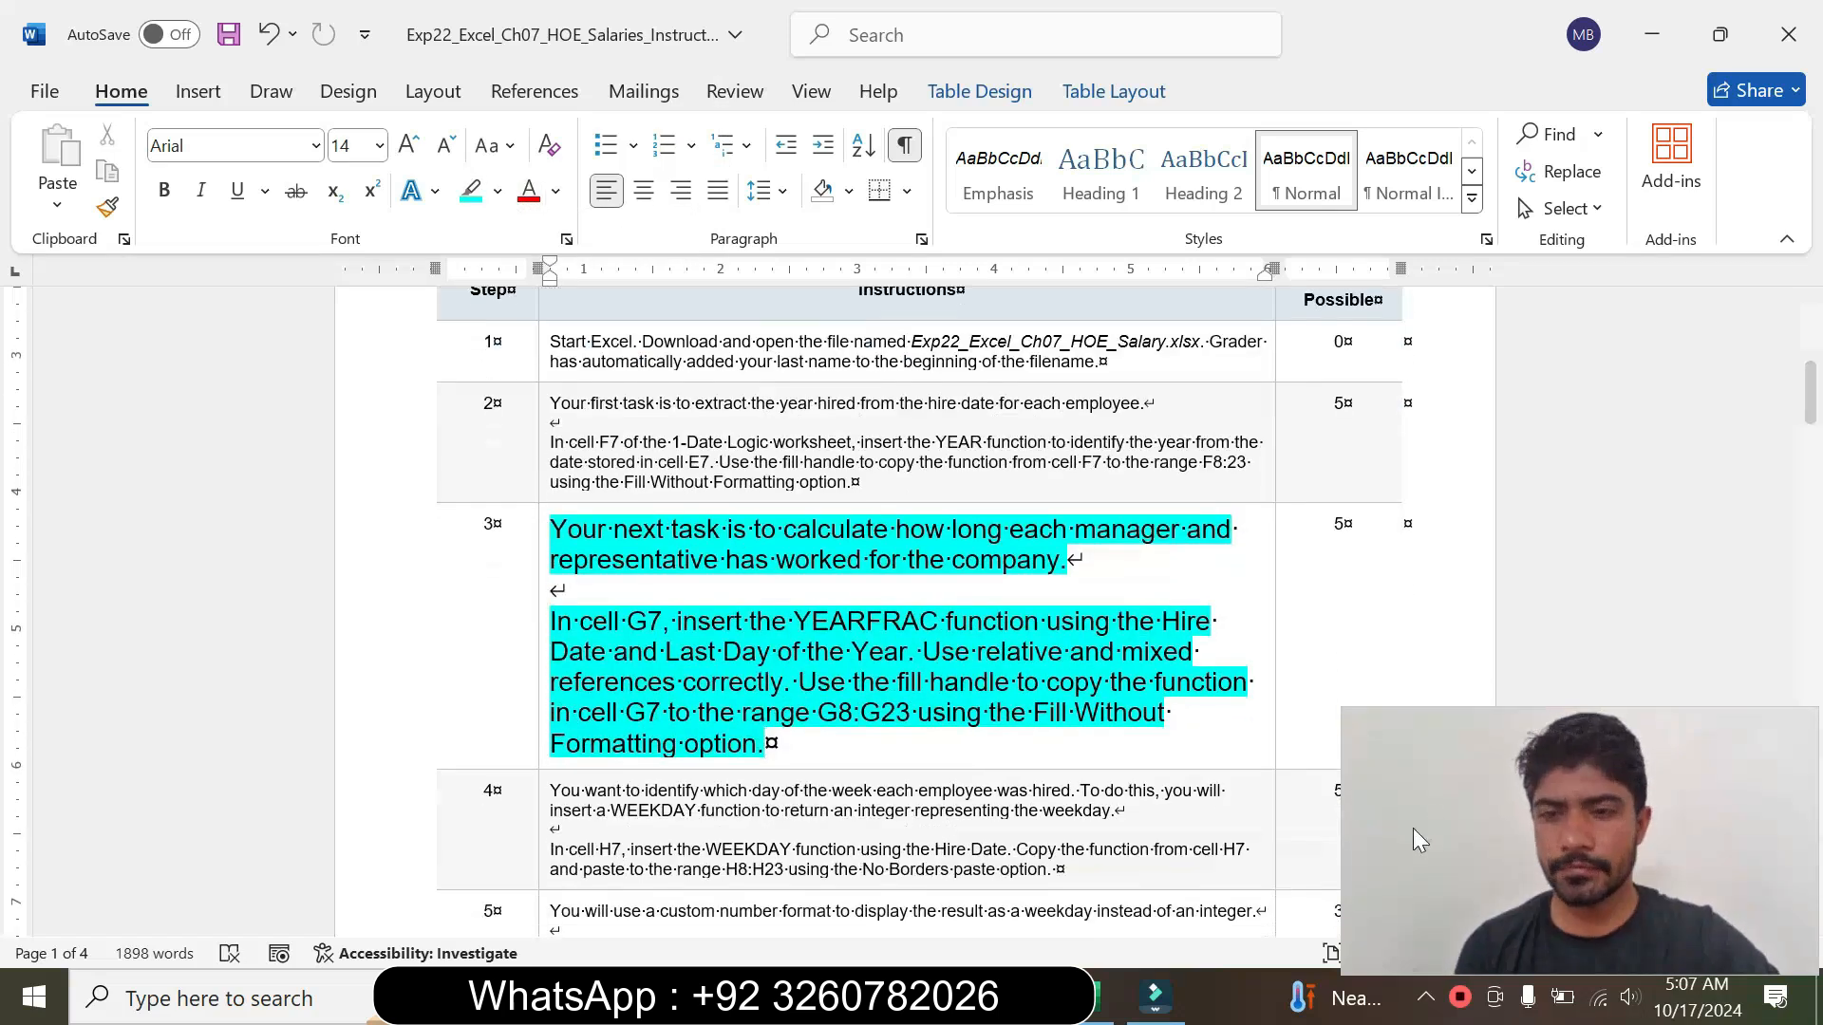
left_click_drag(1341, 844, 1370, 848)
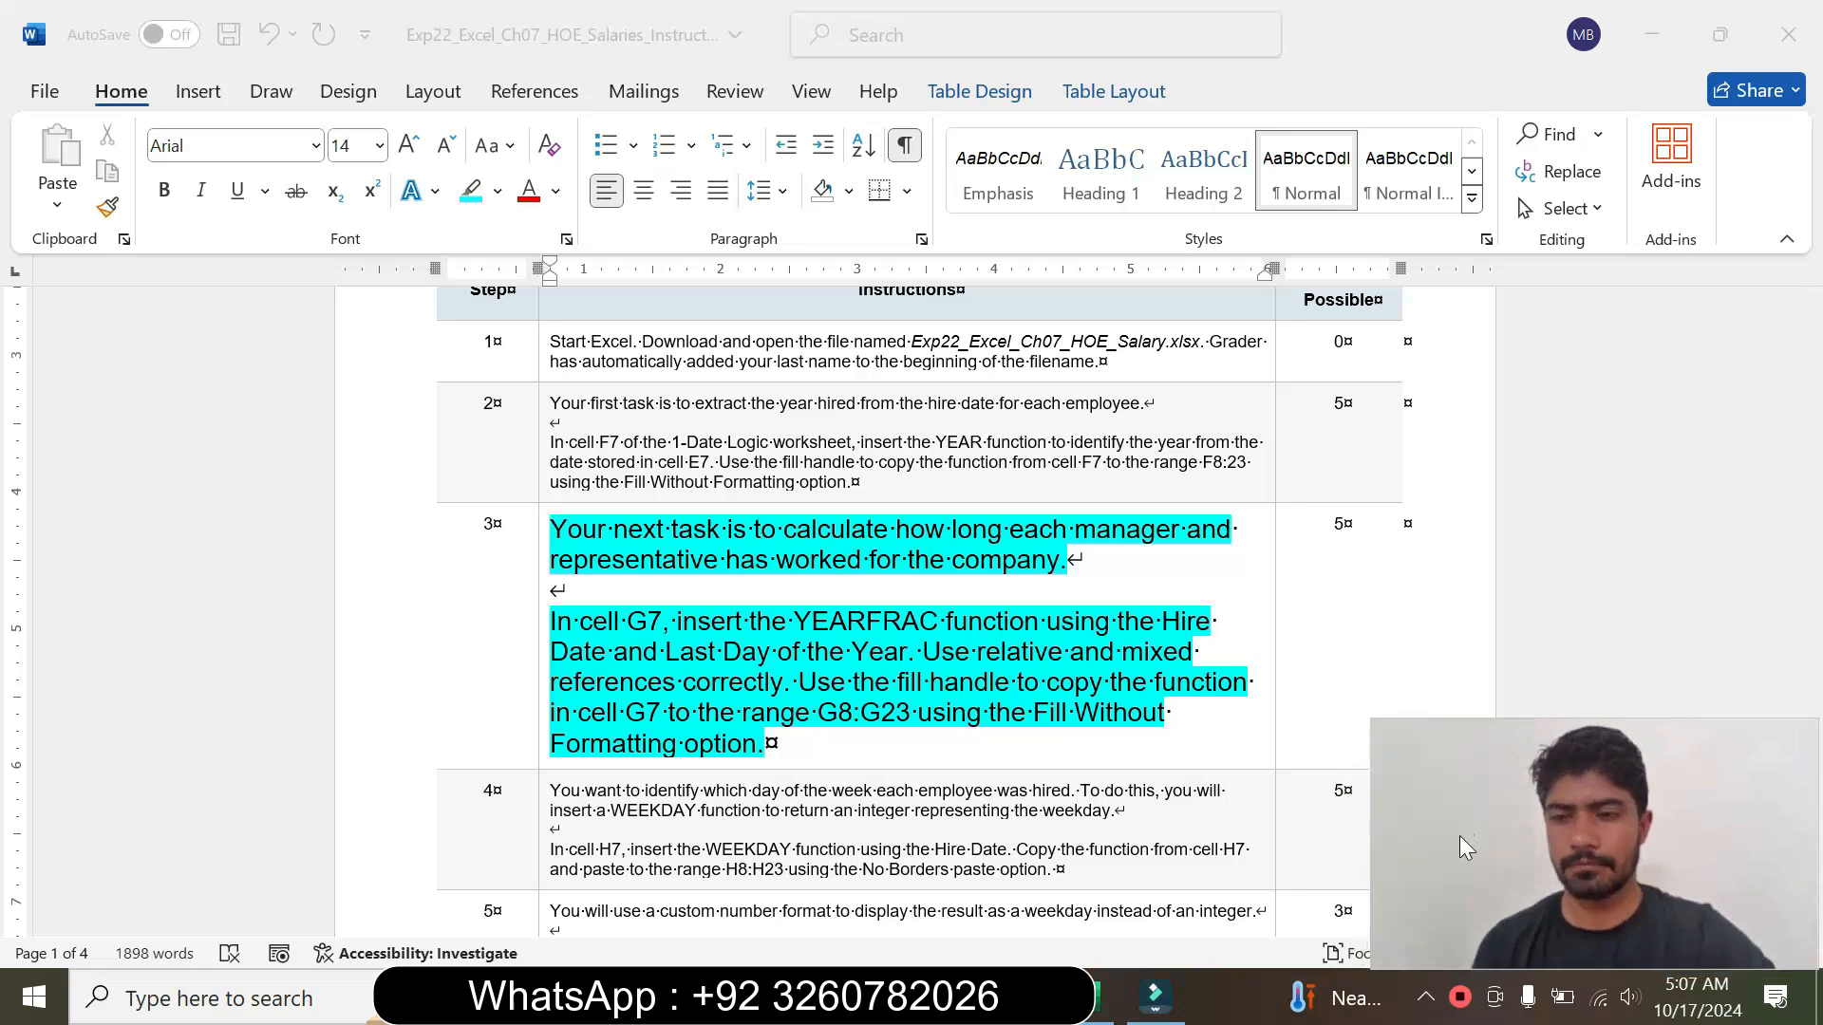
left_click(580, 558)
left_click_drag(552, 530, 1052, 561)
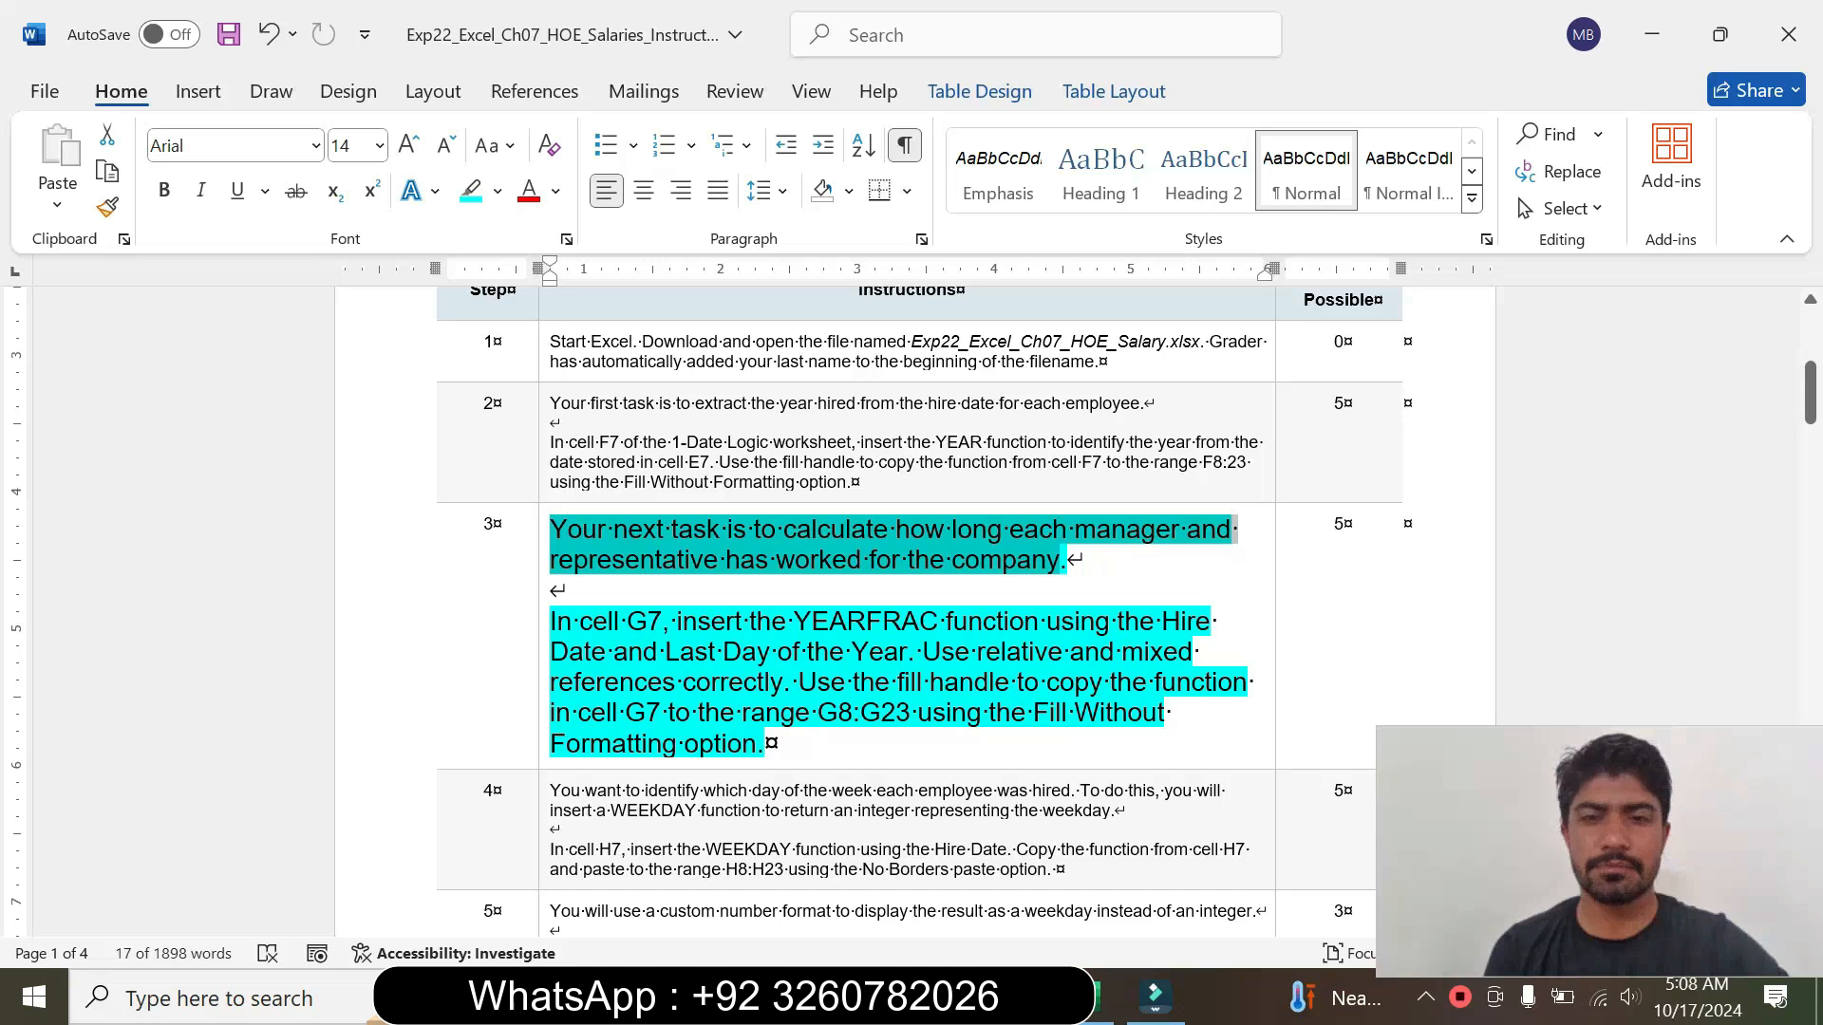
left_click_drag(550, 622, 785, 682)
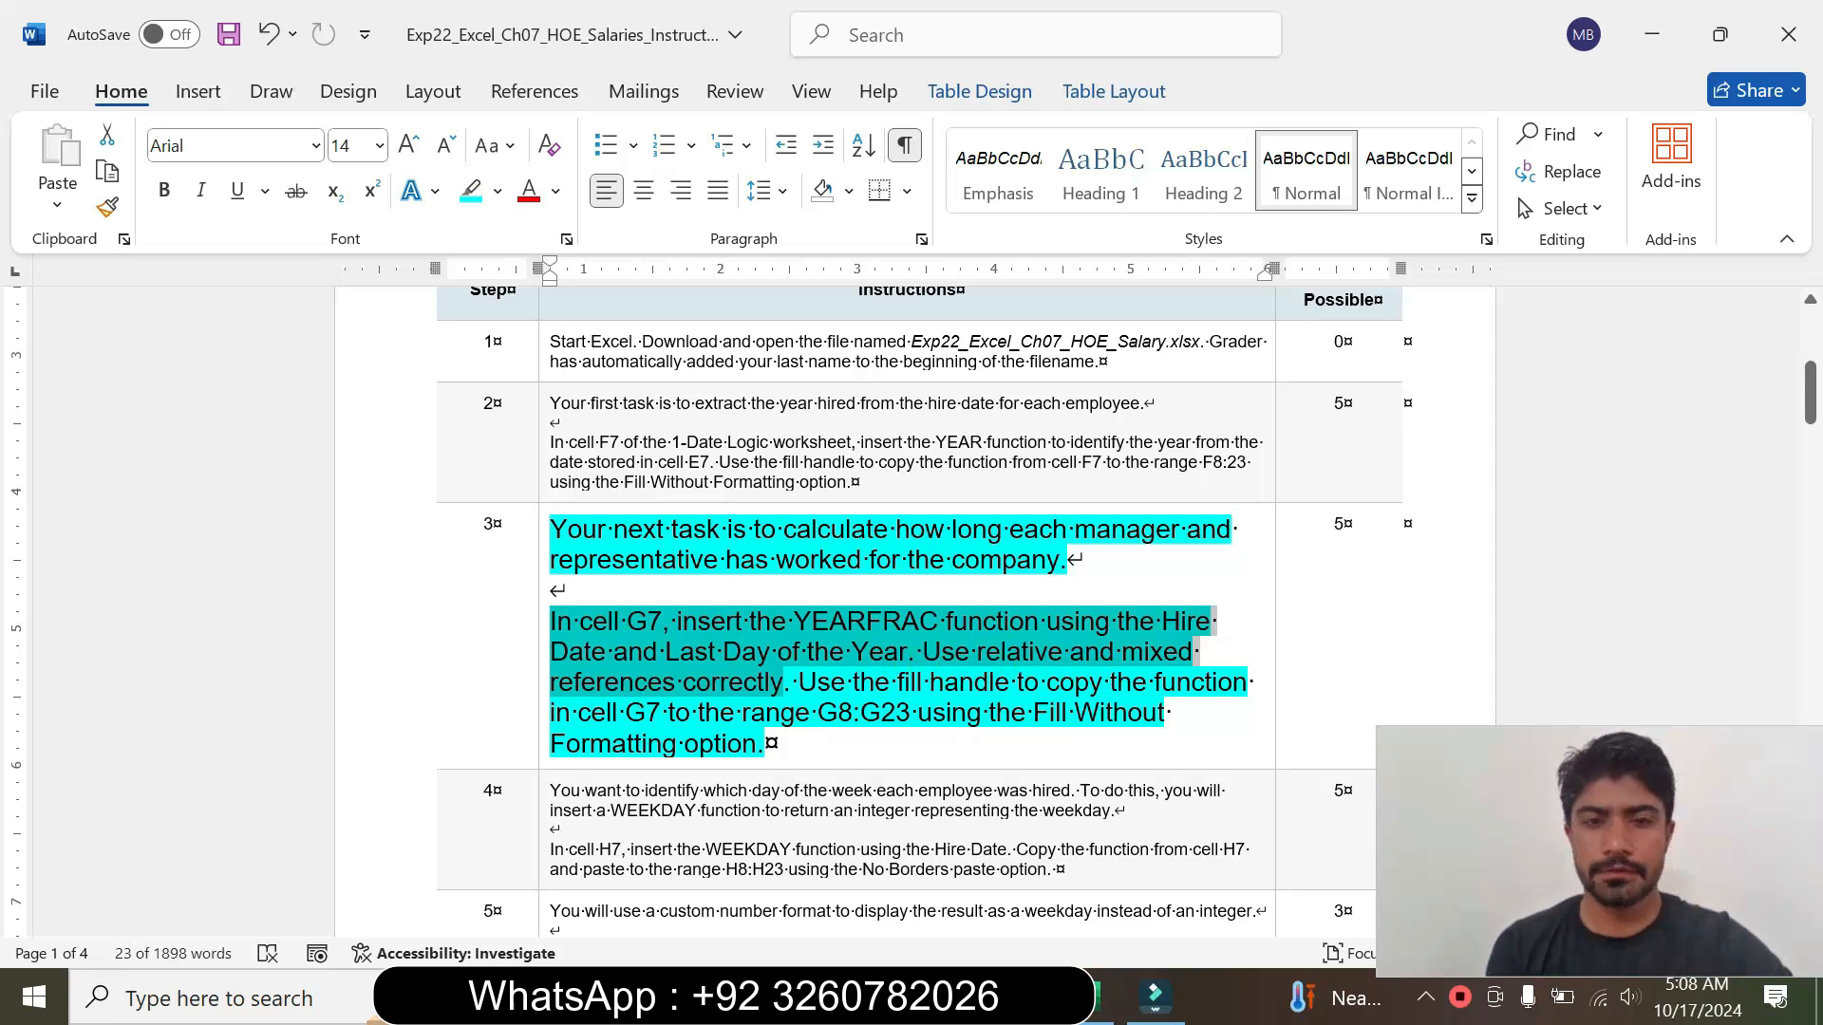
left_click(1102, 997)
left_click(1041, 995)
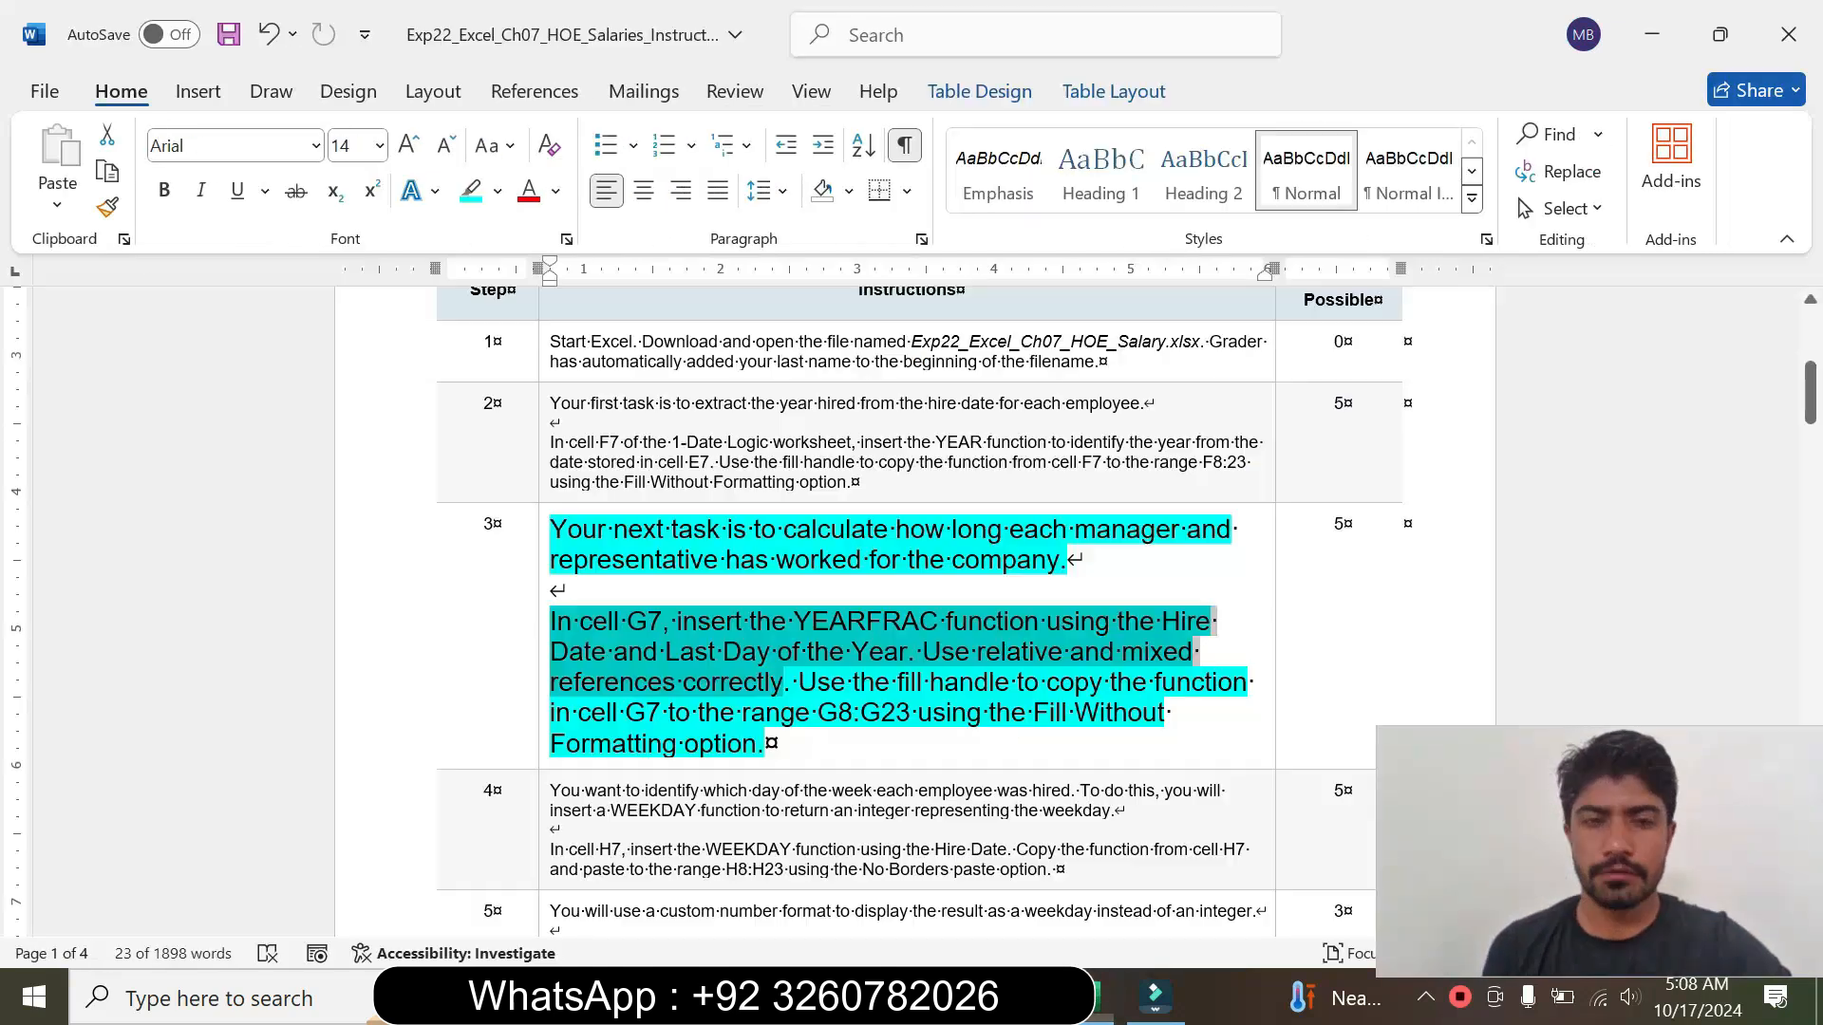
Step: Switch to Excel, start a YEARFRAC function in cell G7 of the 1-Date Logic worksheet and open its Function Arguments dialog
left_click(1102, 997)
left_click(782, 429)
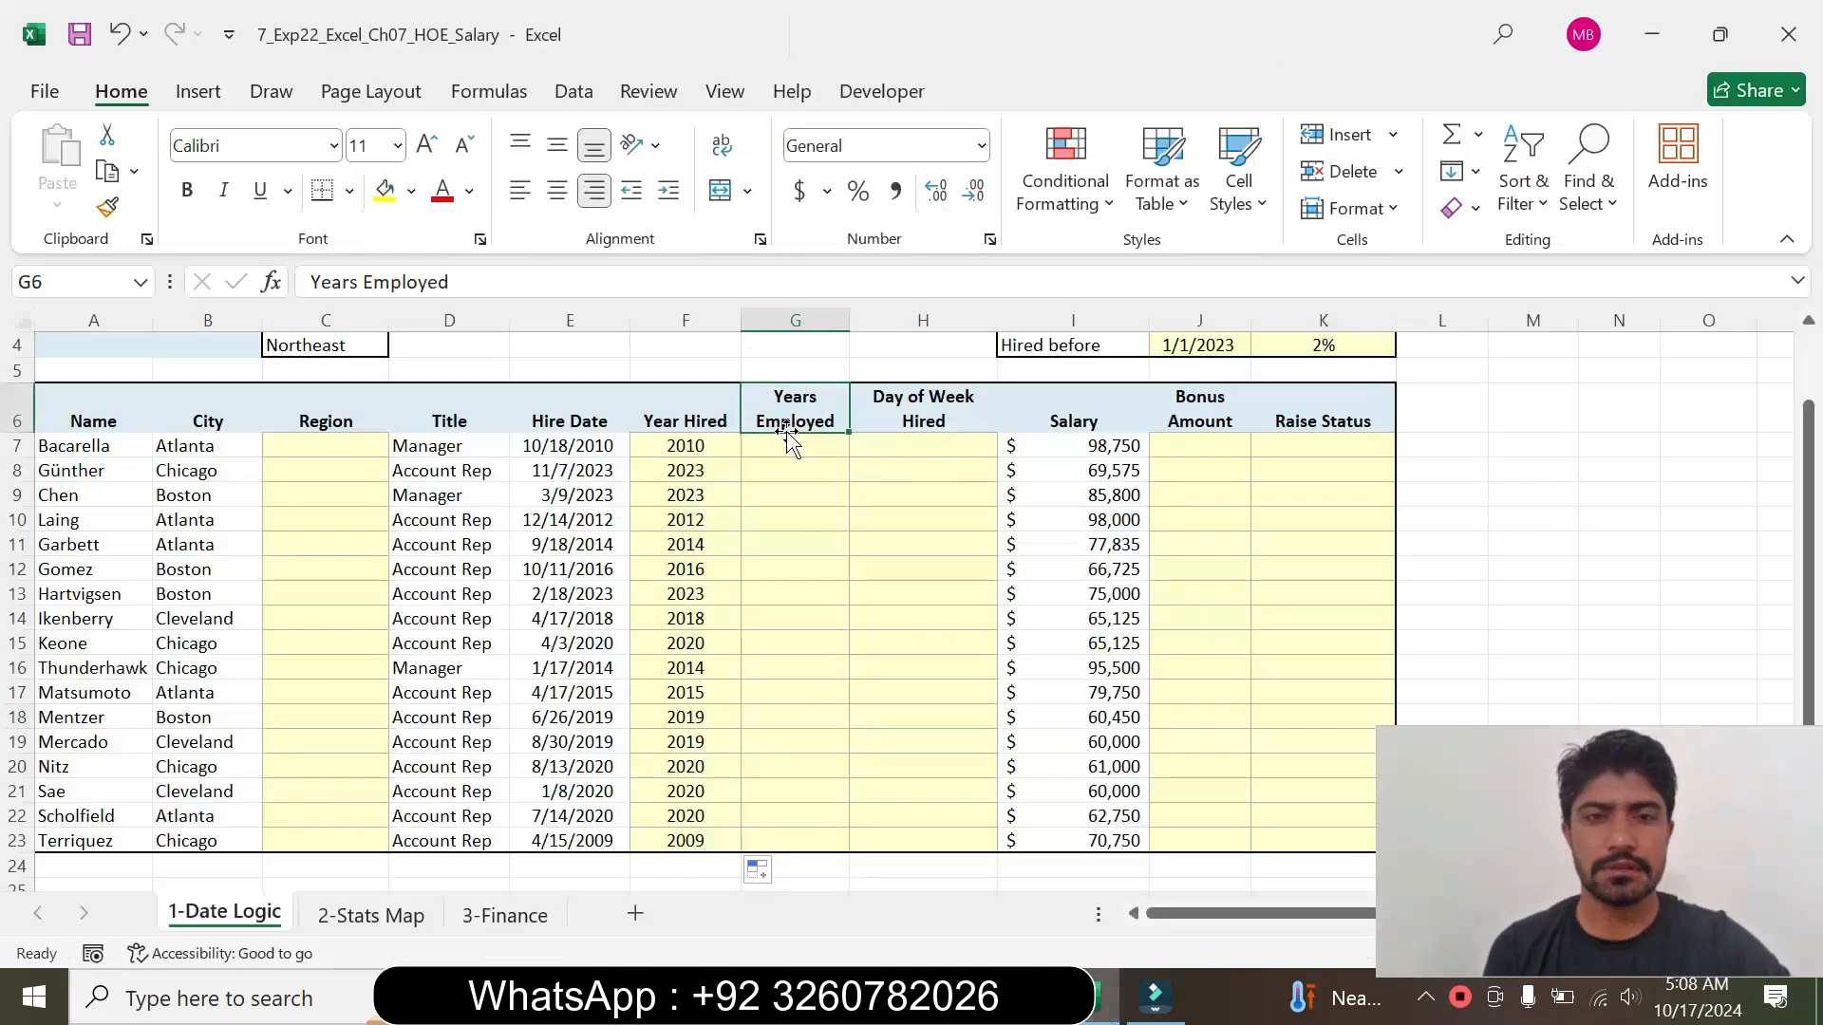
left_click(779, 438)
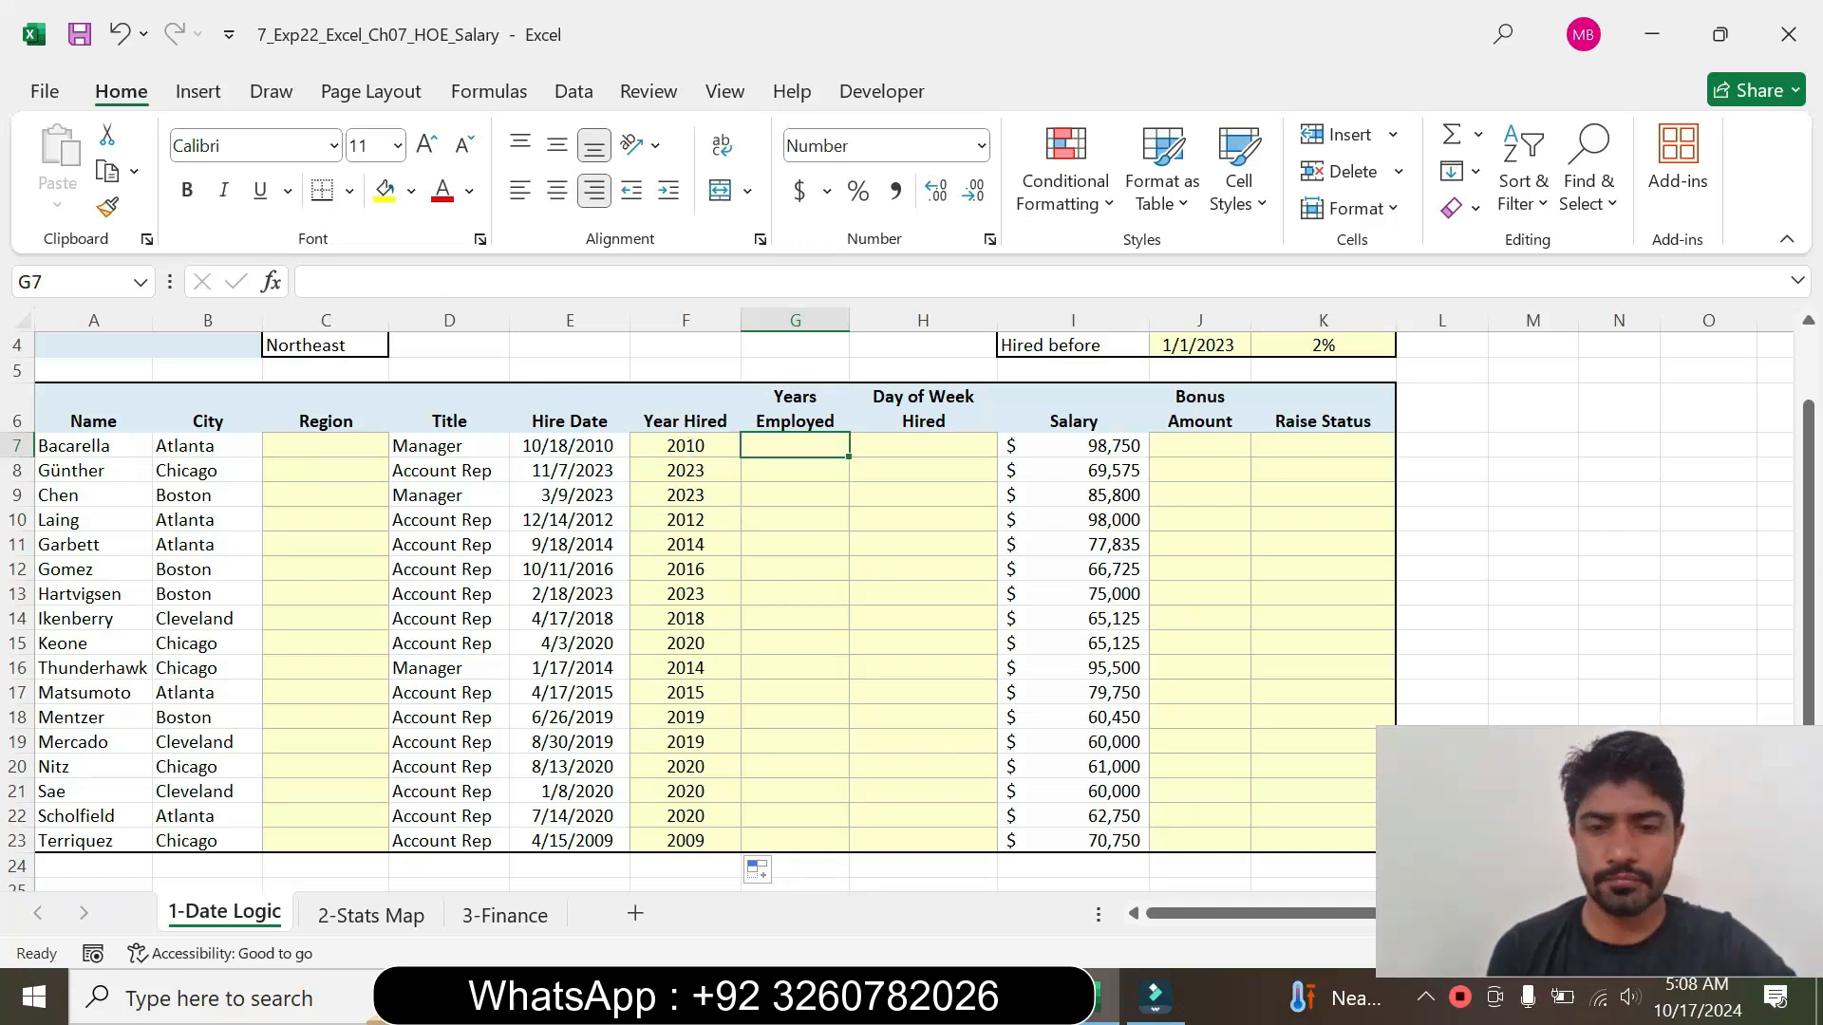
key("alt+Tab")
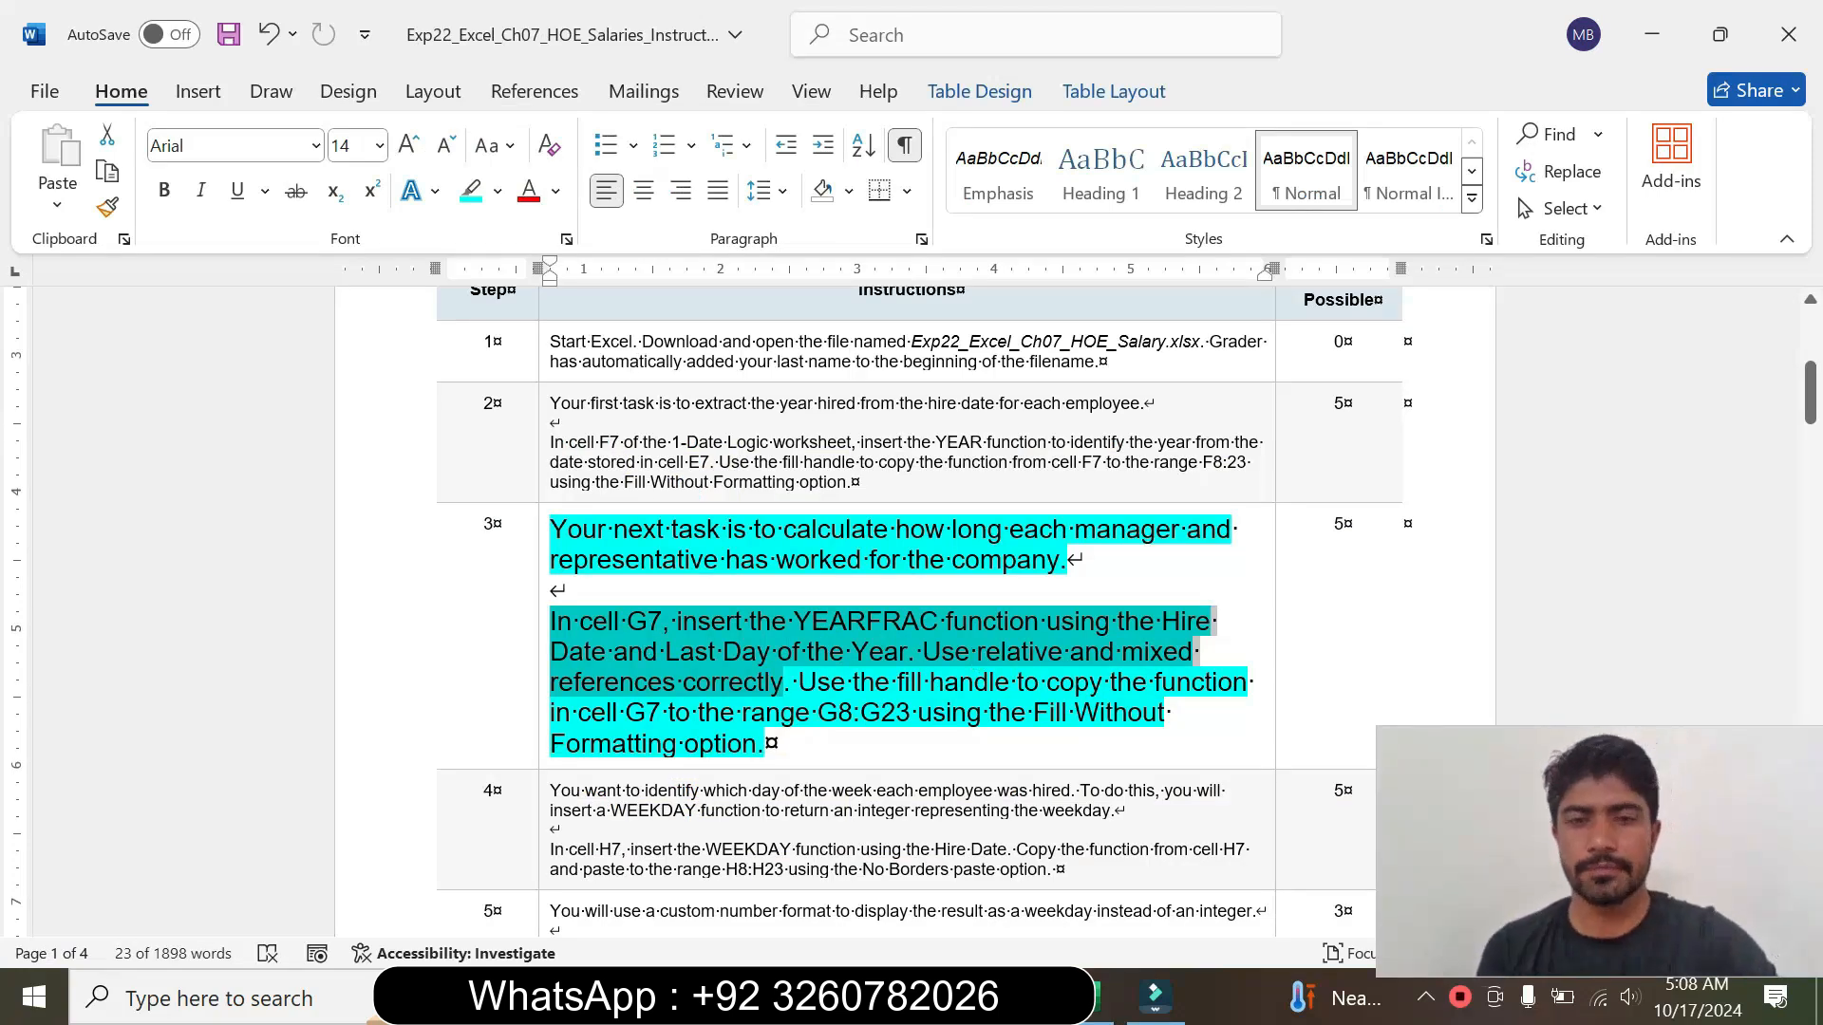
left_click(1102, 997)
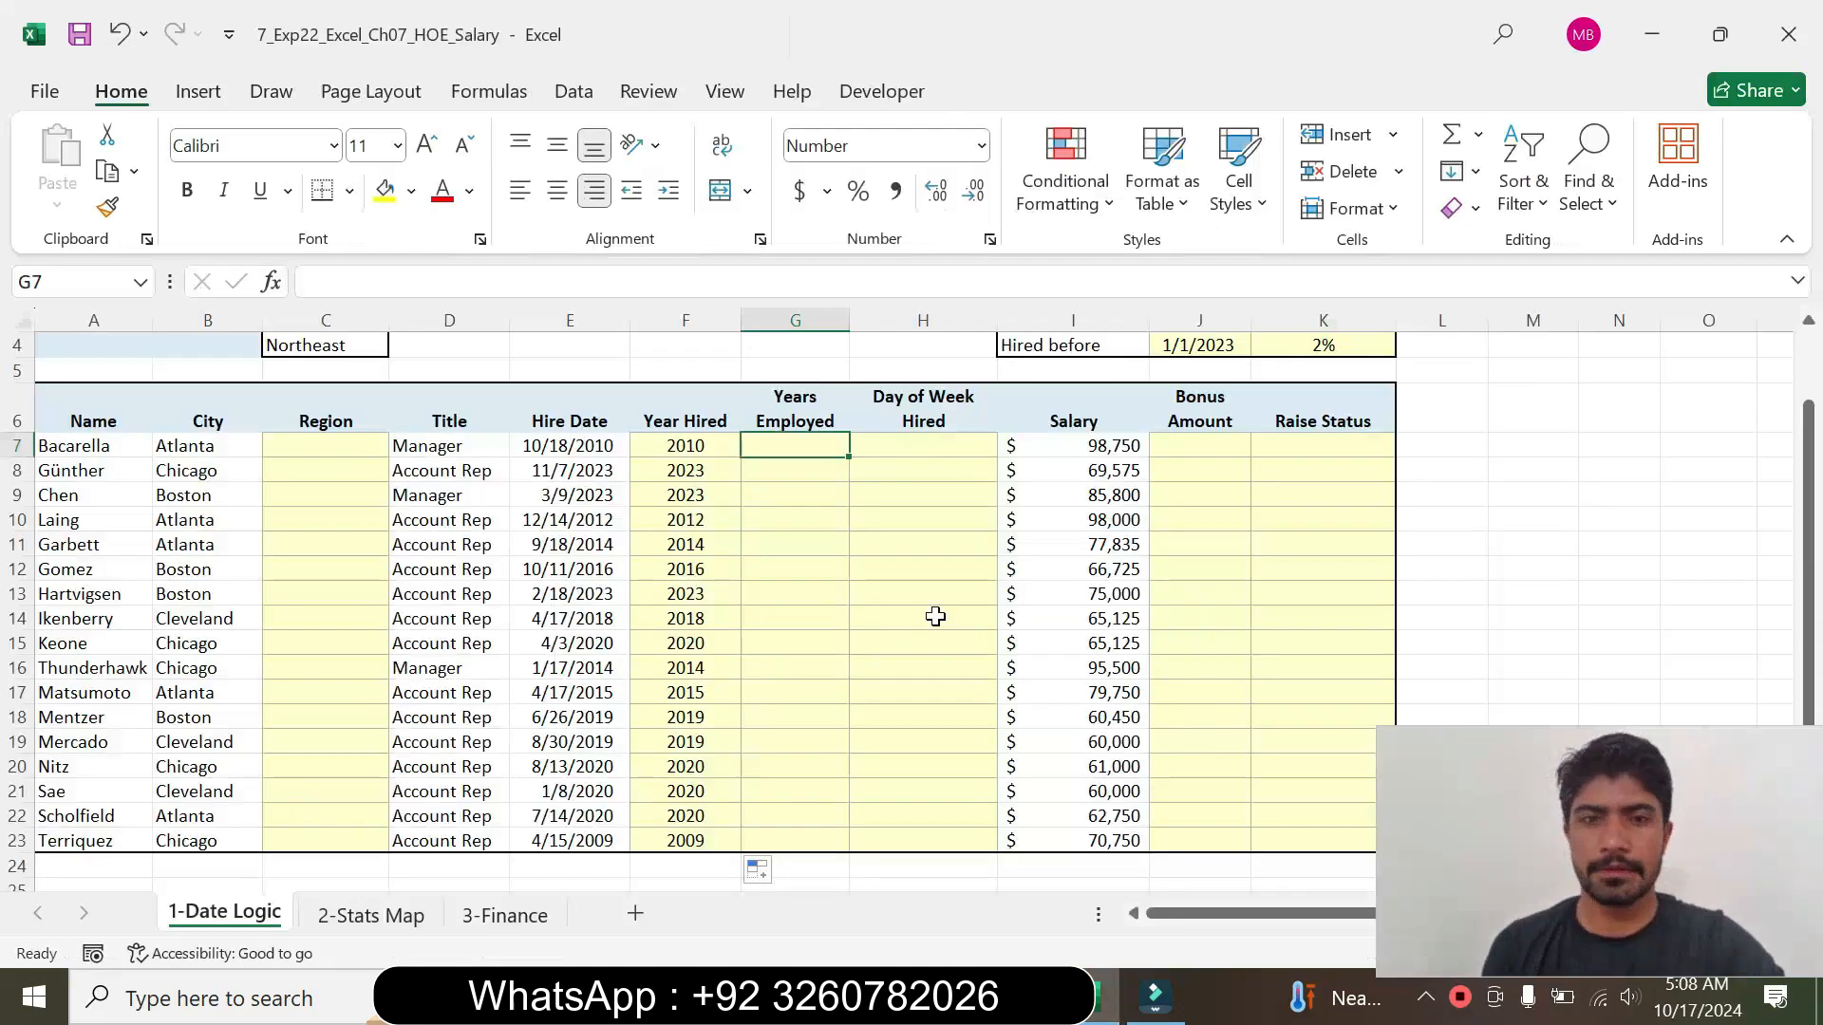
type("=")
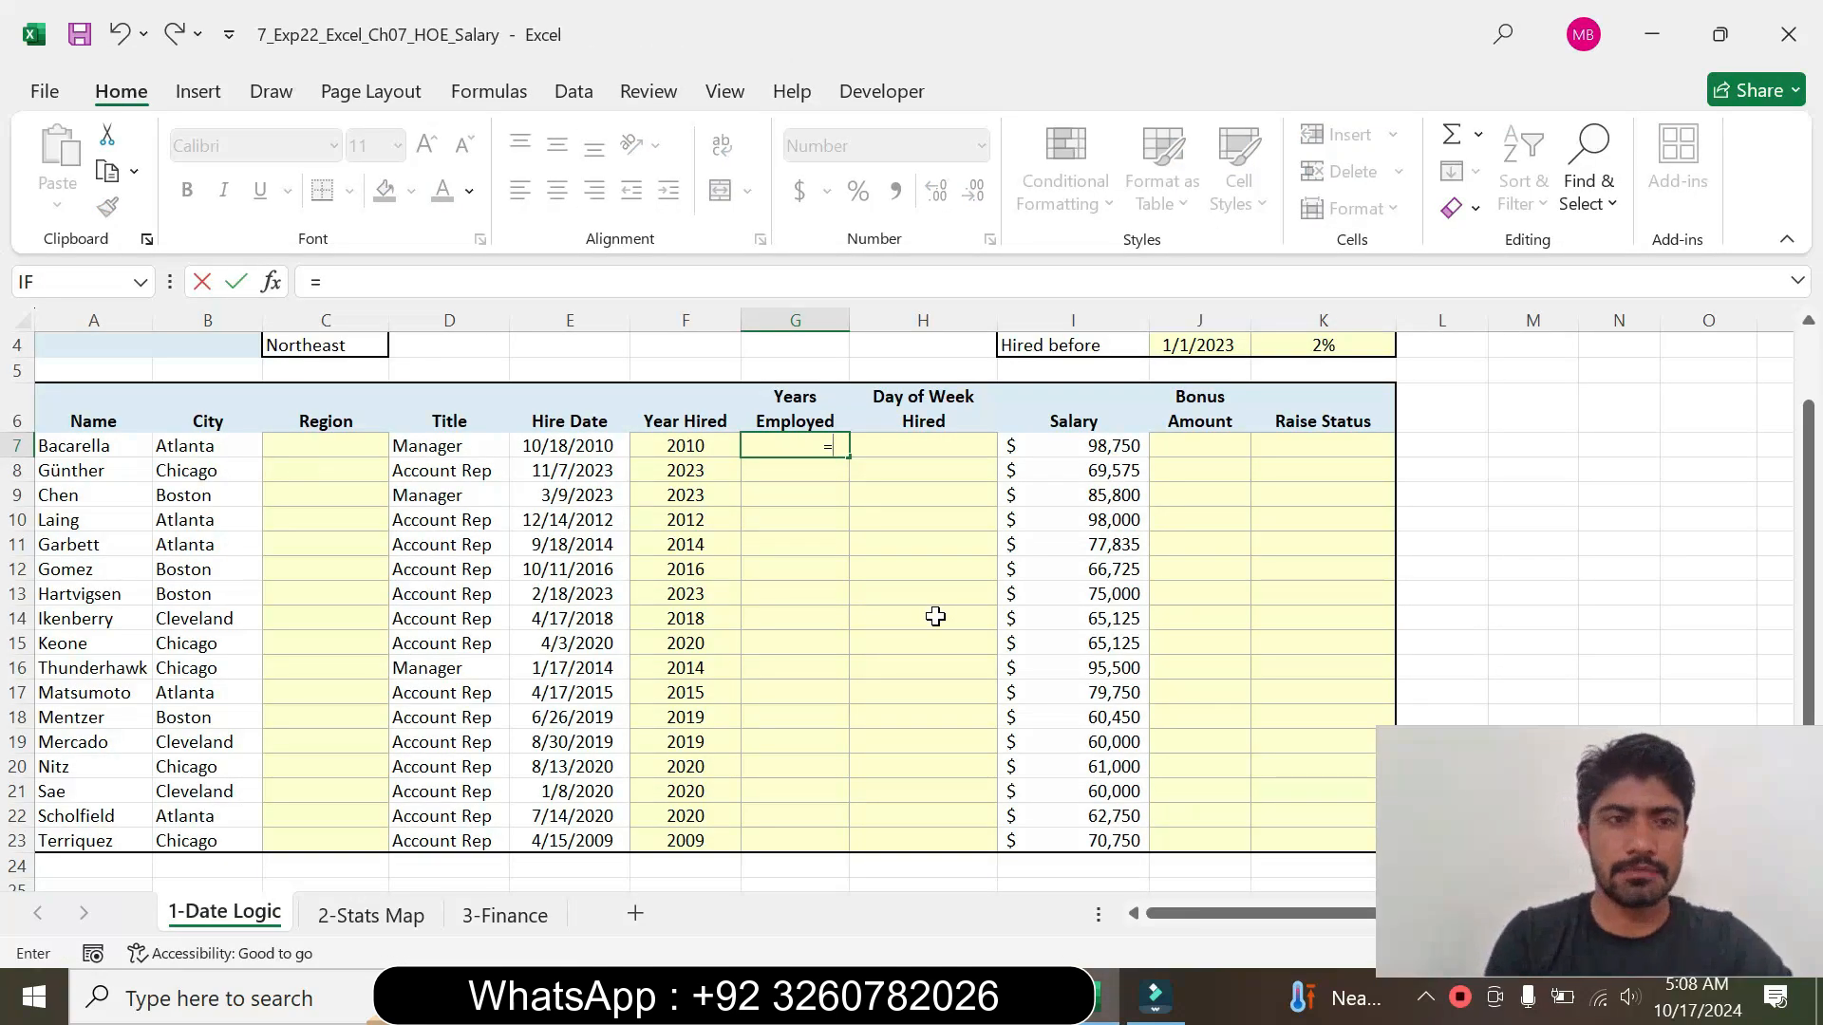
type("year")
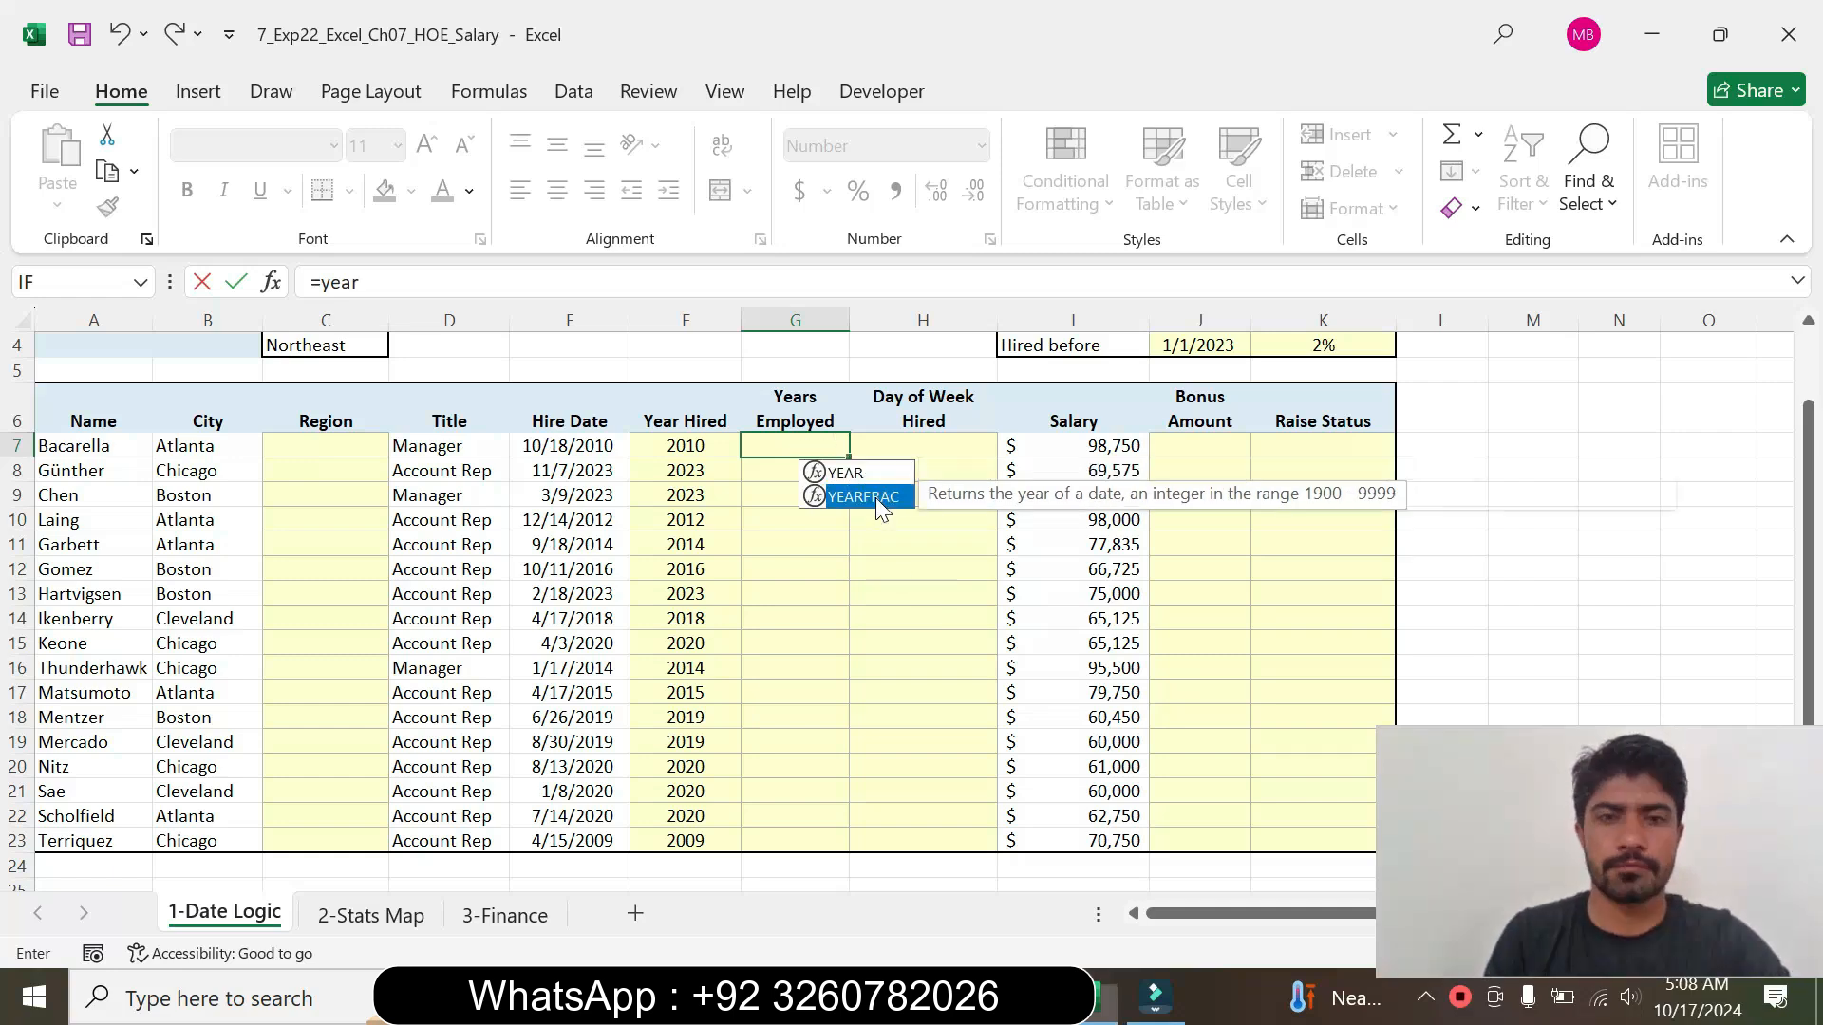
double_click(869, 496)
left_click(271, 283)
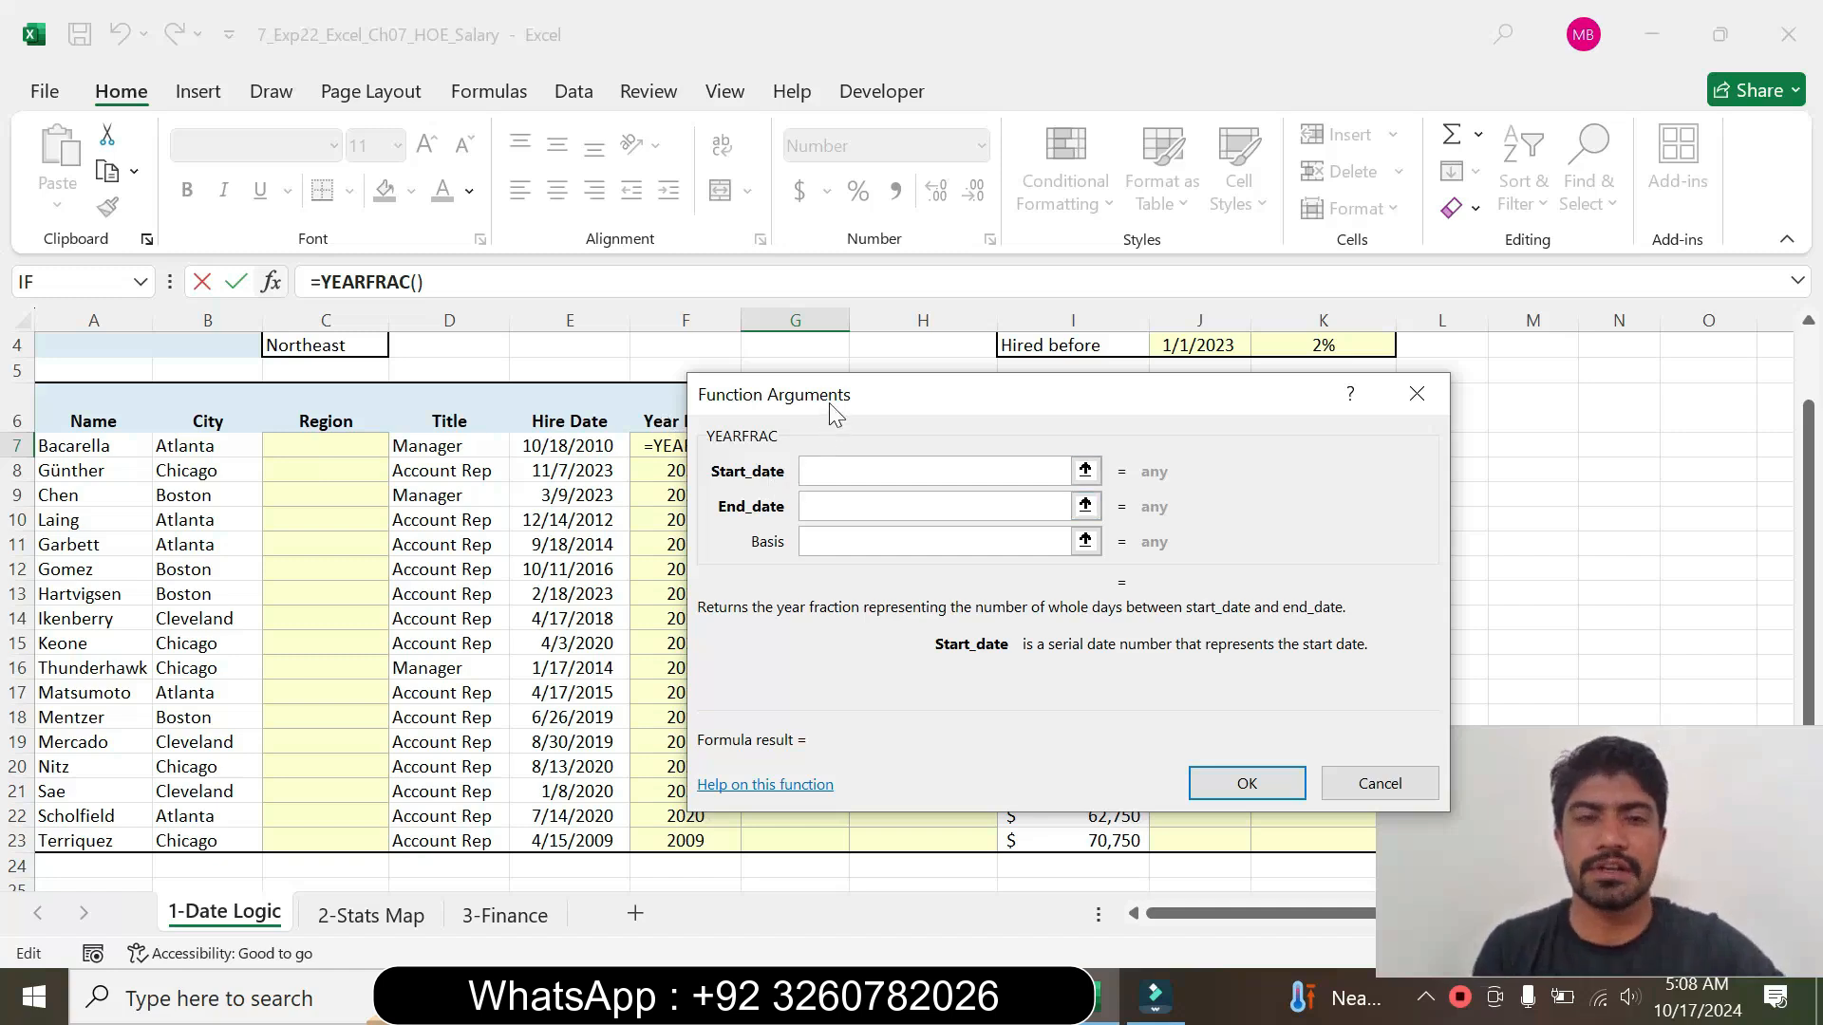
Step: Set the YEARFRAC Start_date to the hire date in E7 and the End_date to the Last Day of Year in G2, checking the Word instructions
left_click_drag(831, 392, 1140, 427)
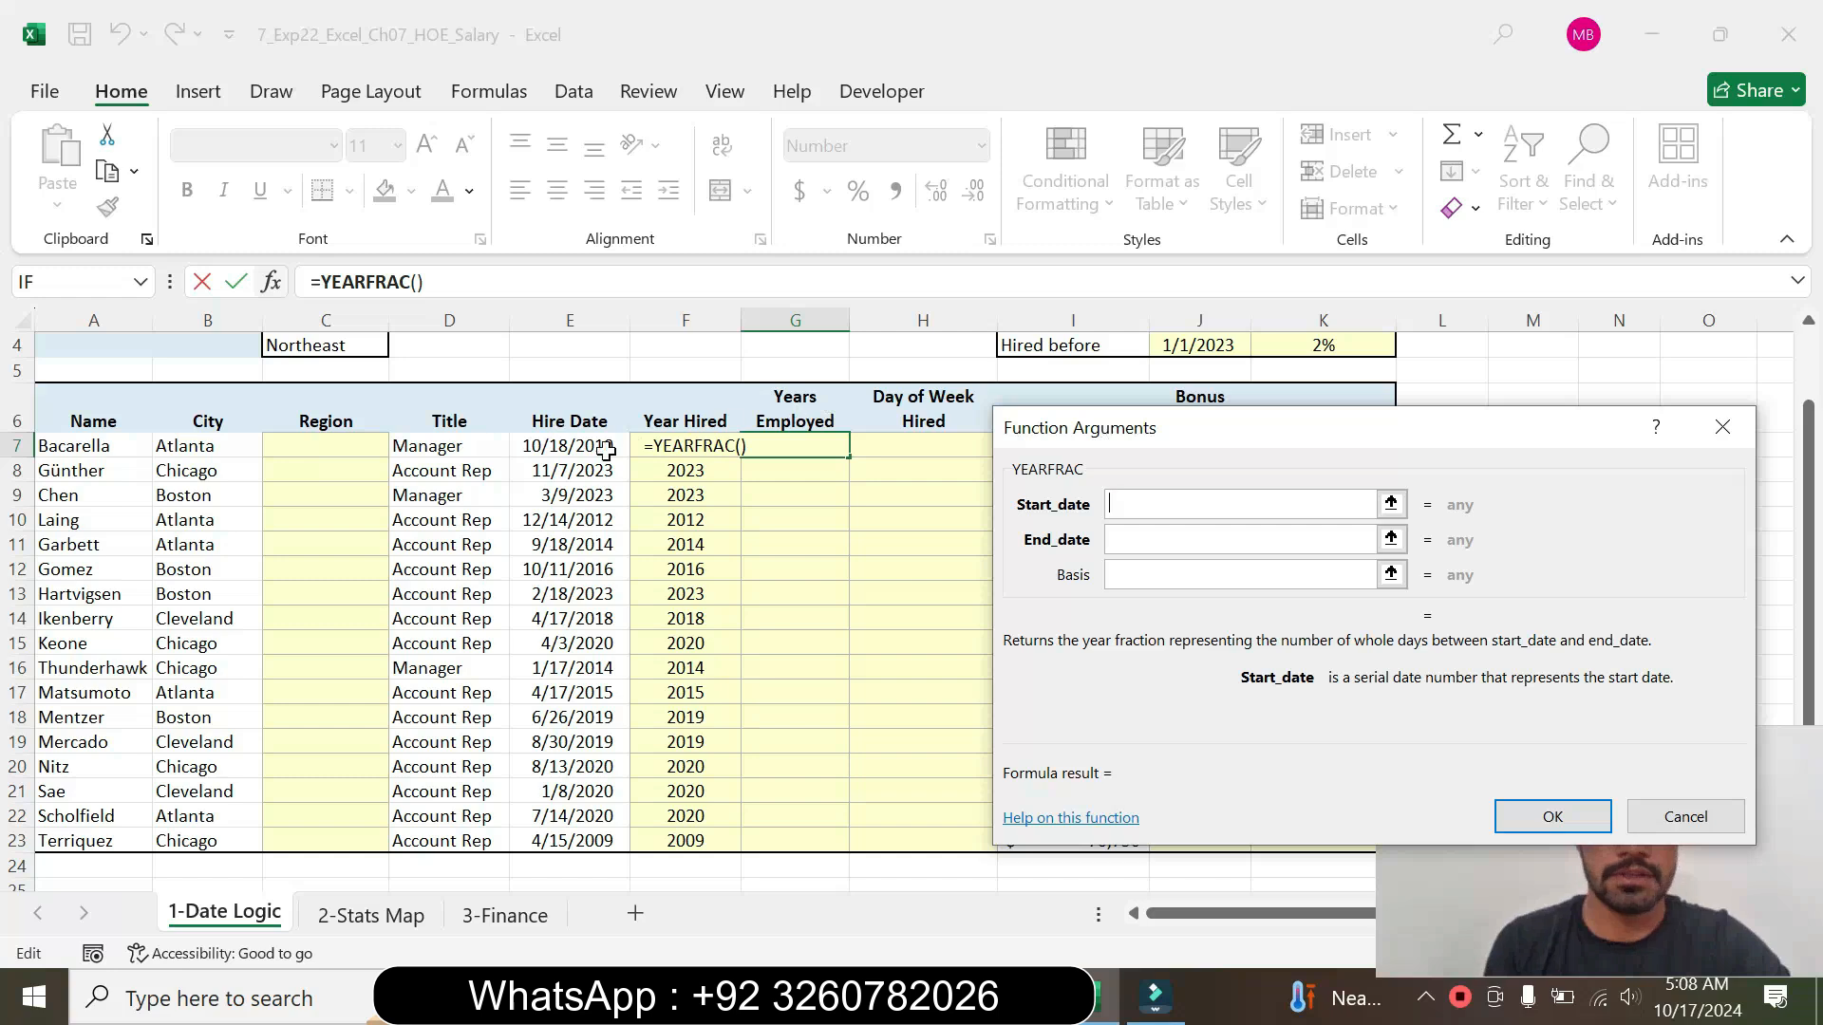
left_click(570, 447)
key("Tab")
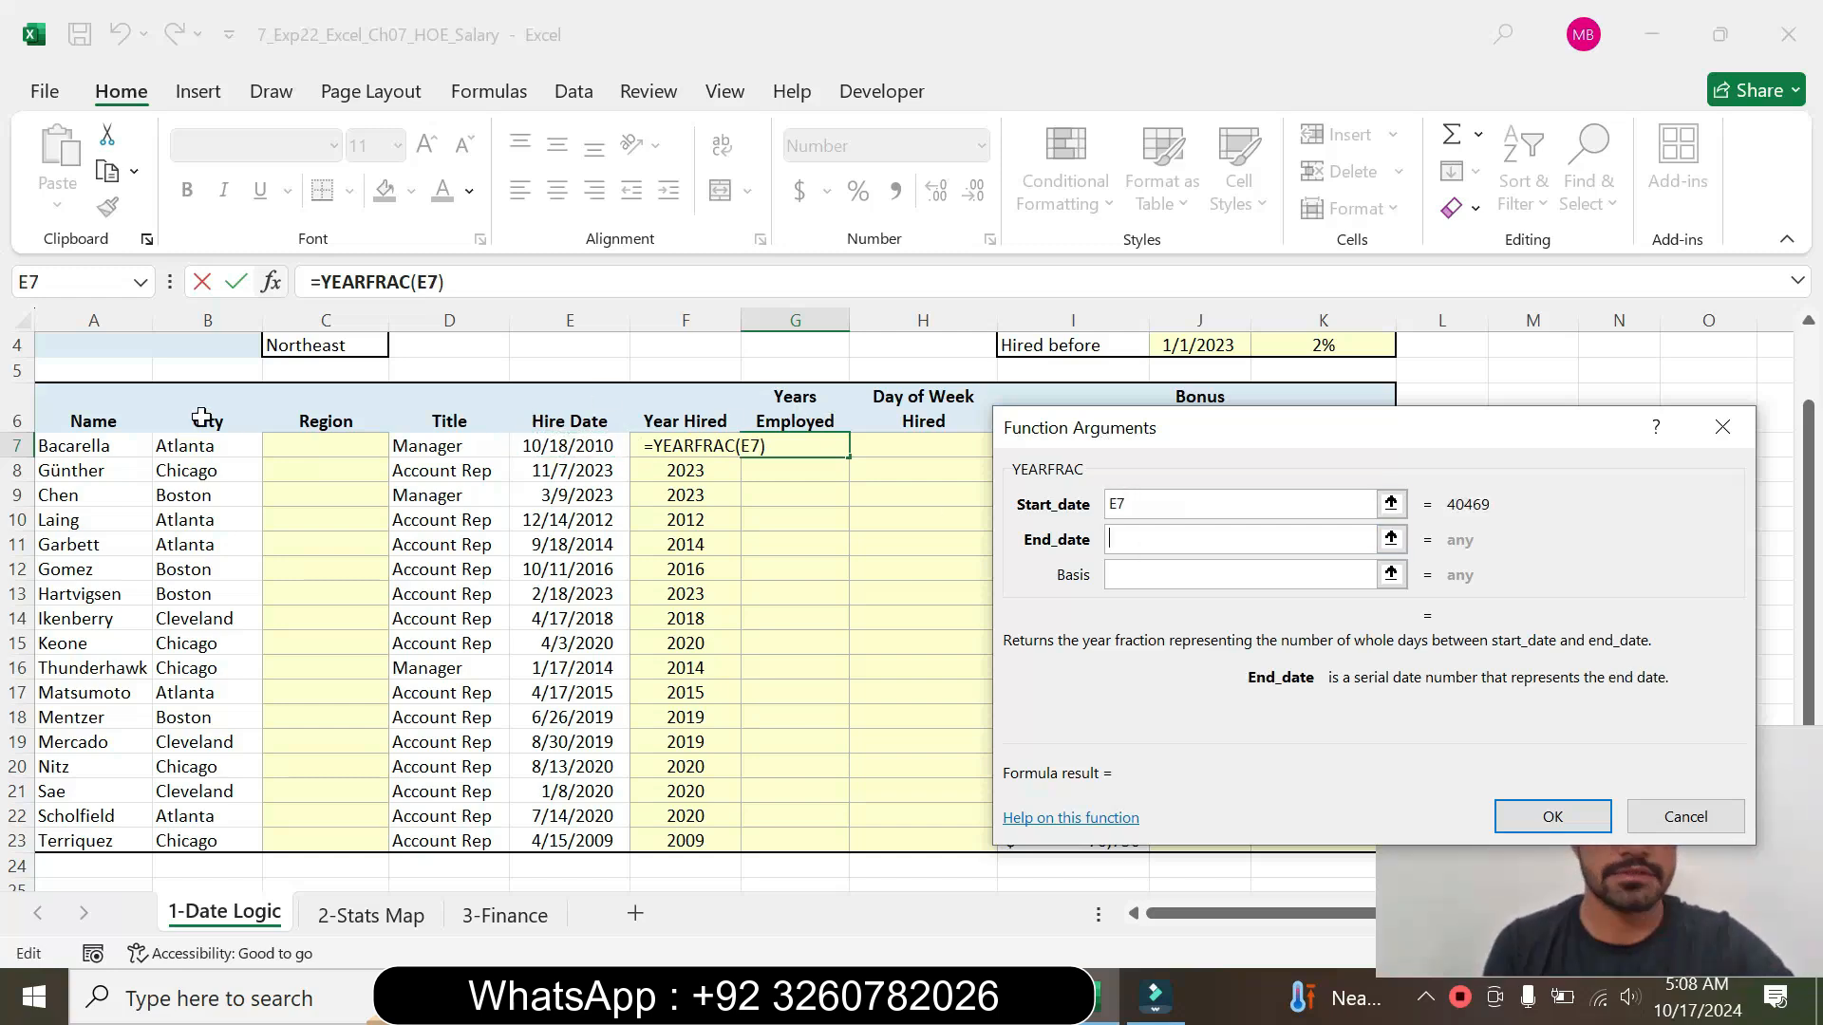
scroll(1774, 465, "up", 1)
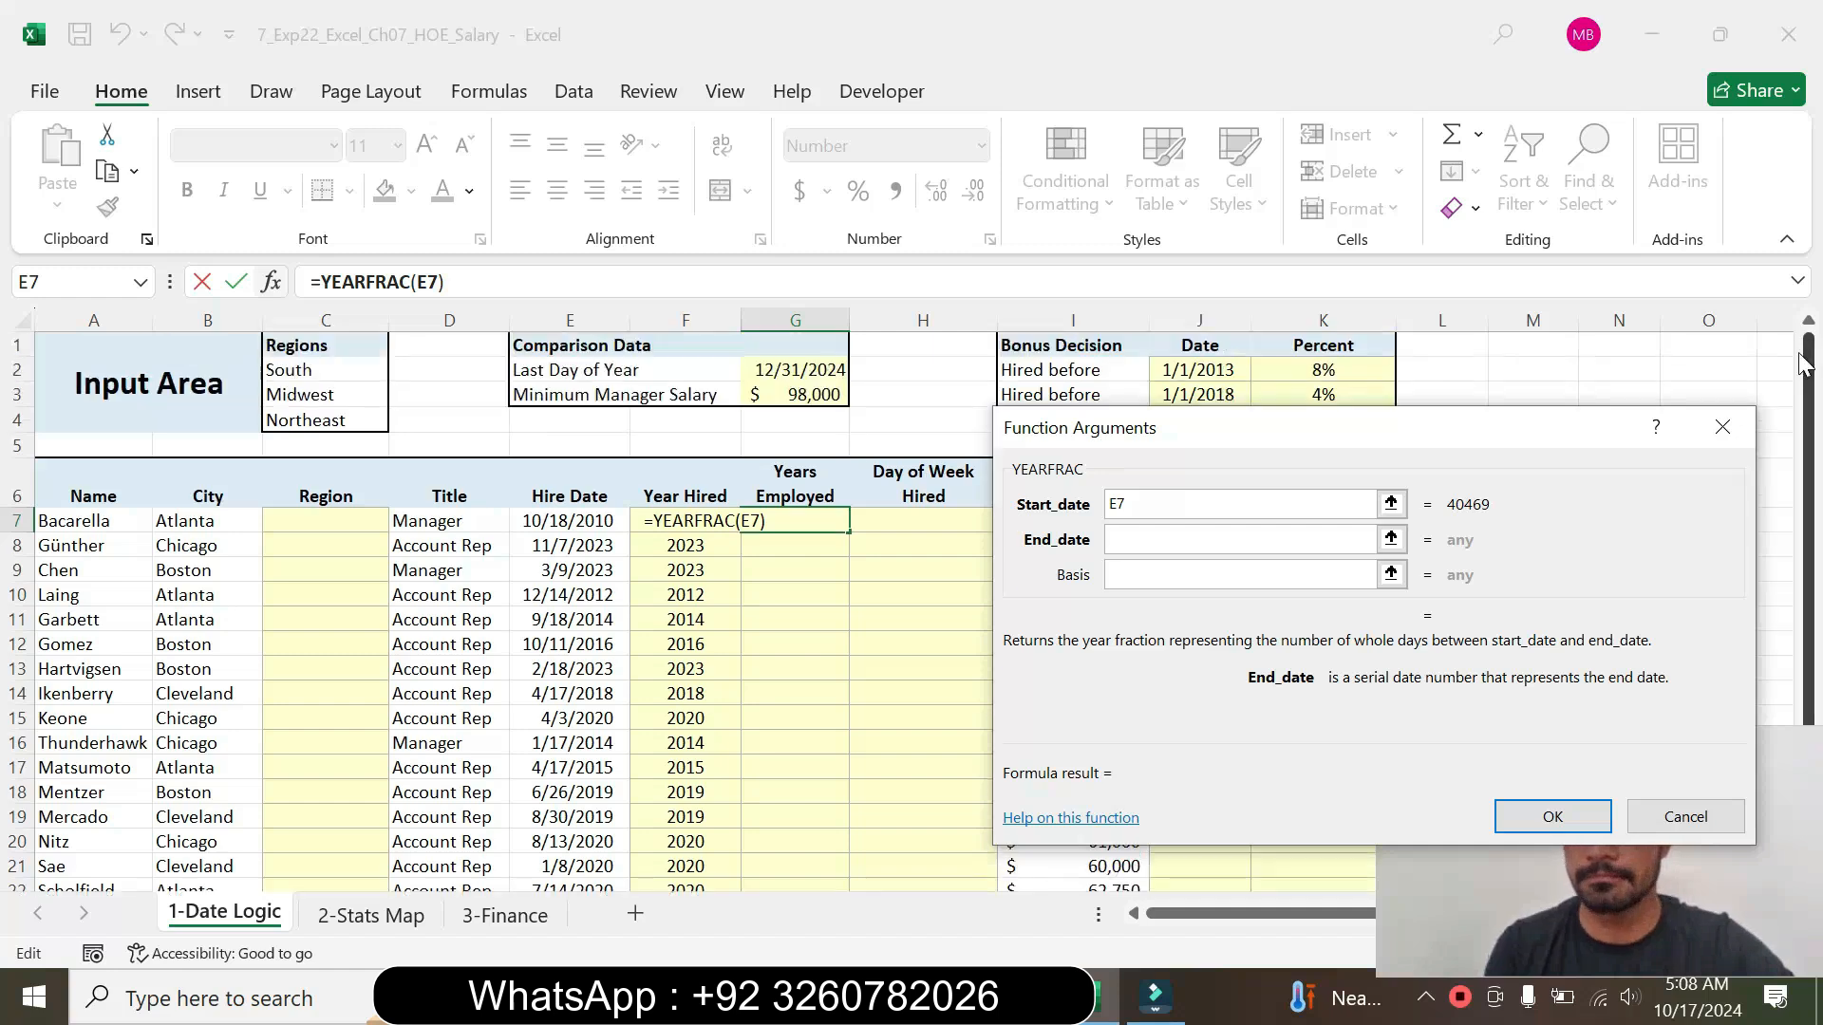
key("alt+Tab")
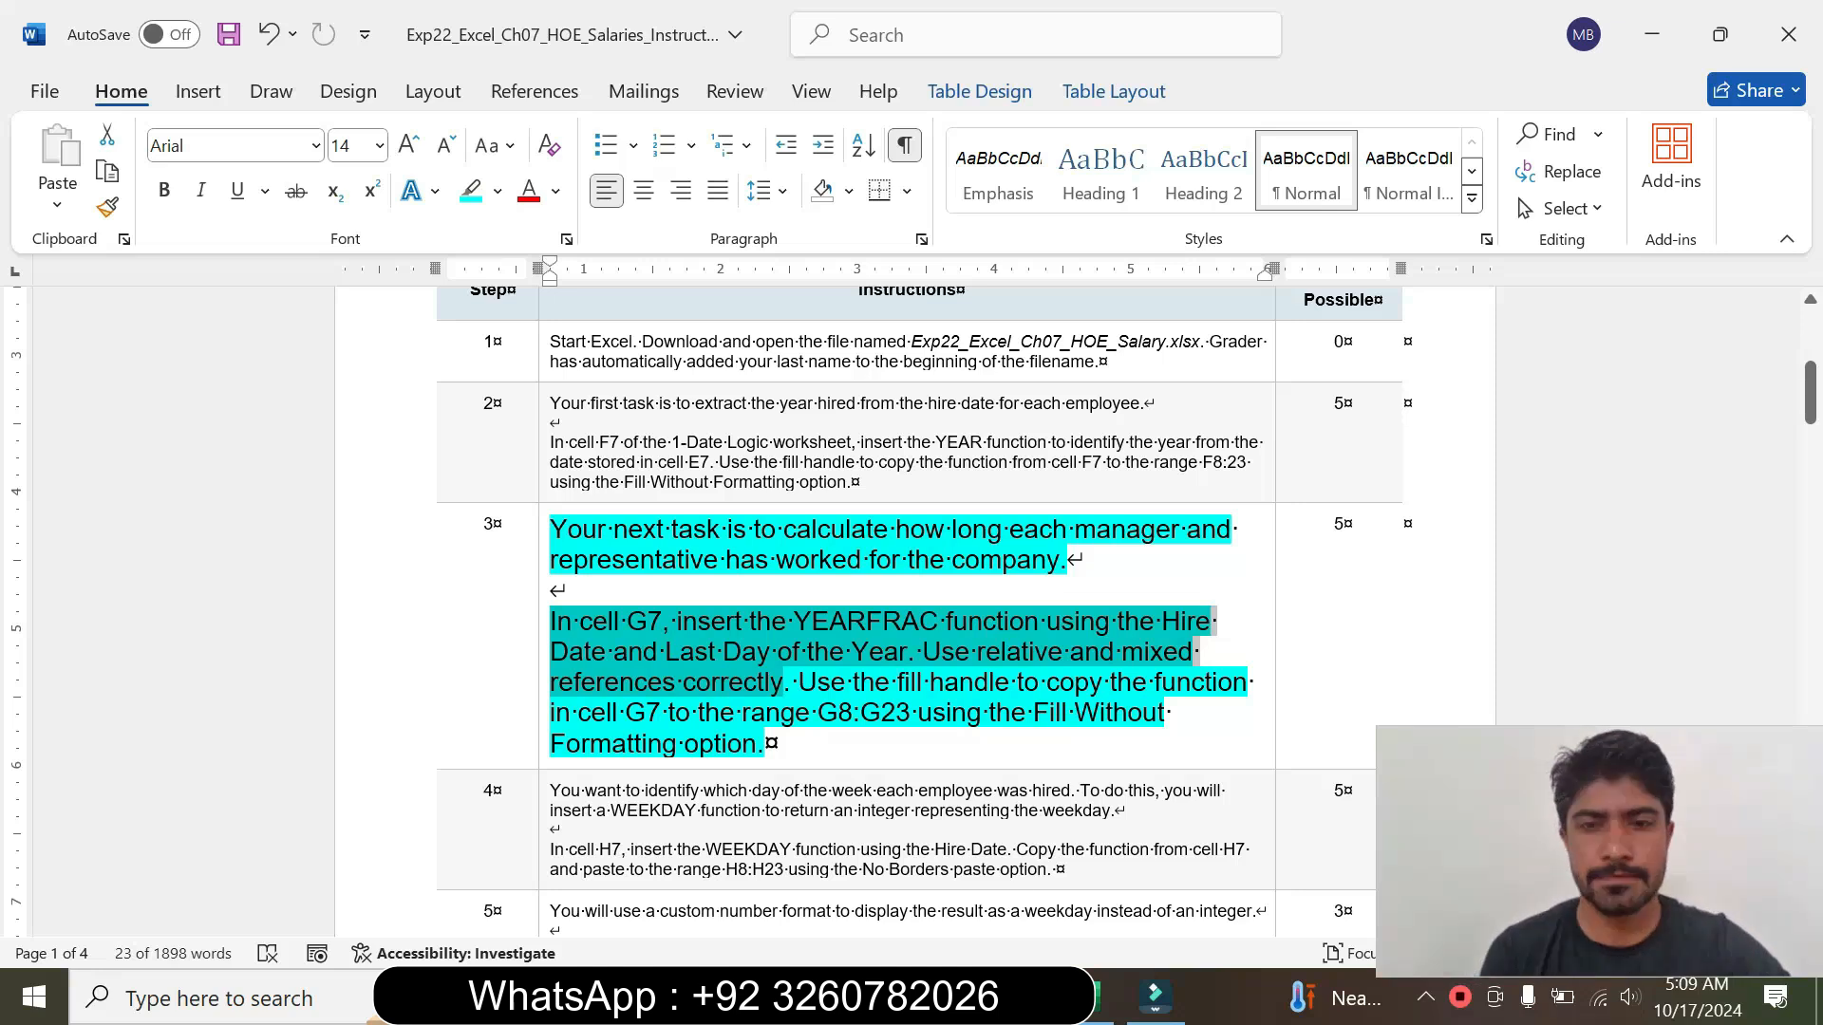
left_click(1088, 997)
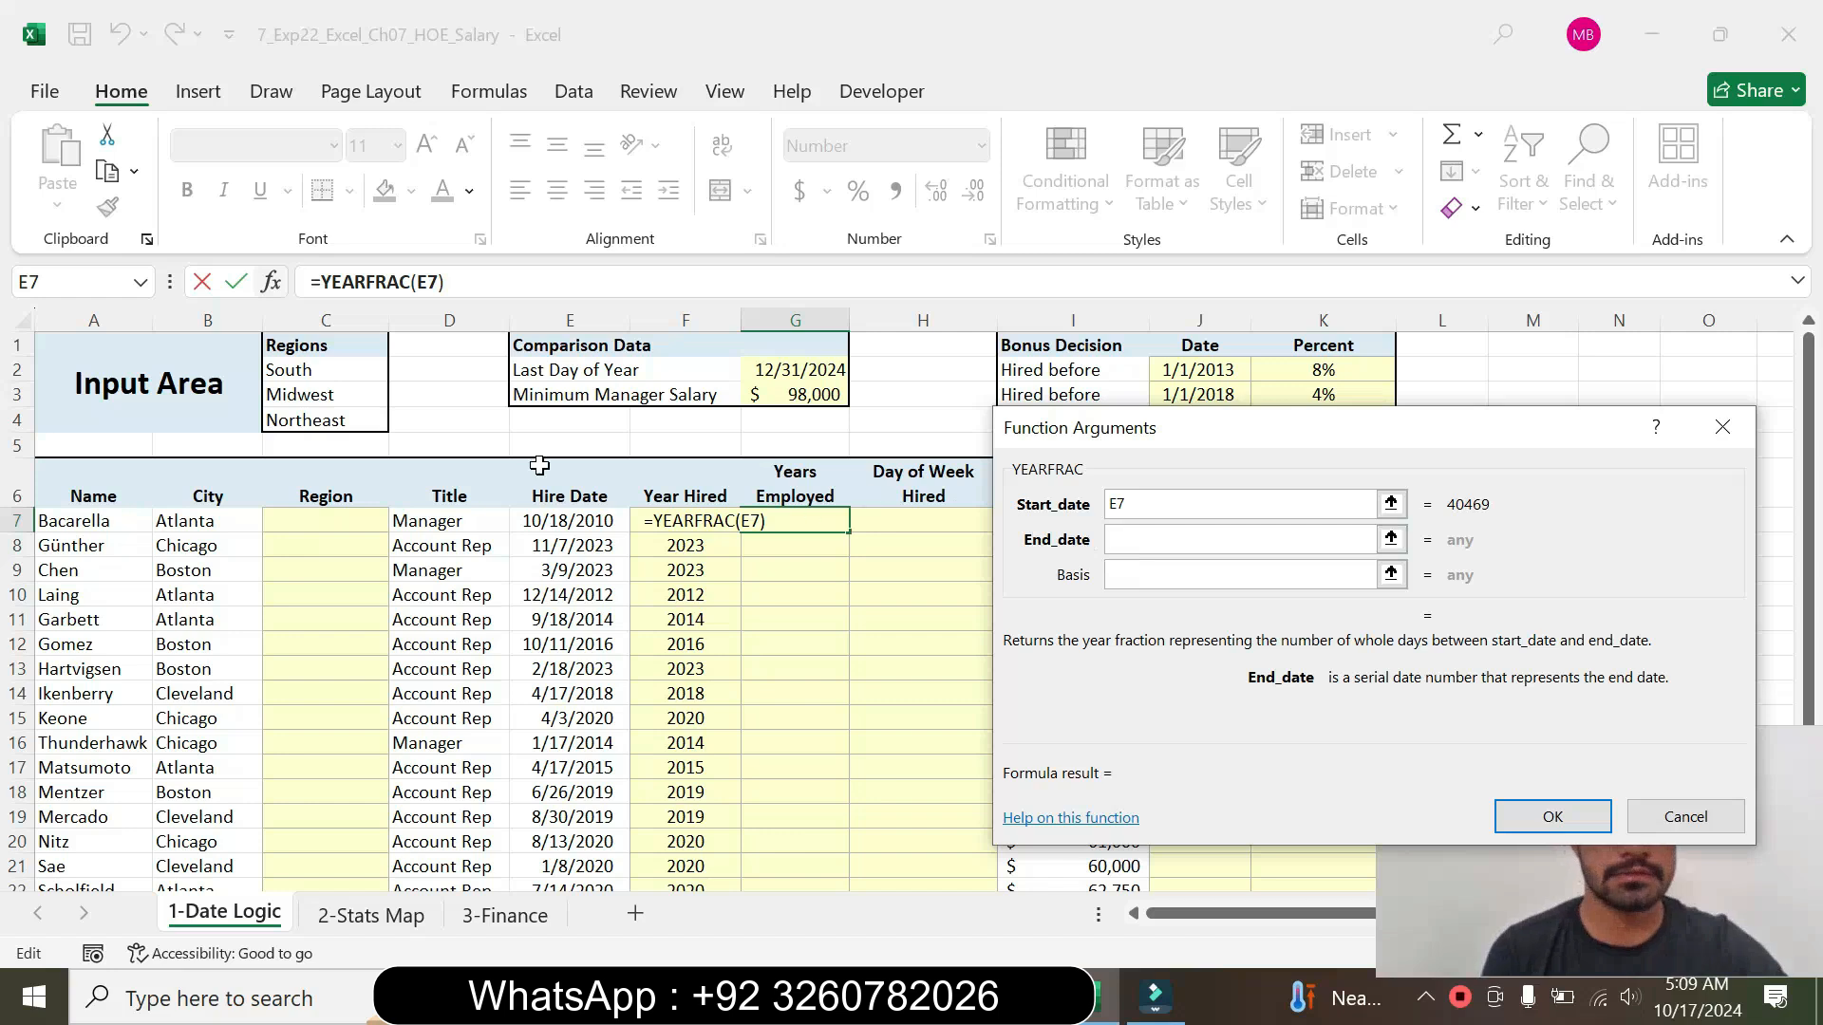
left_click(797, 370)
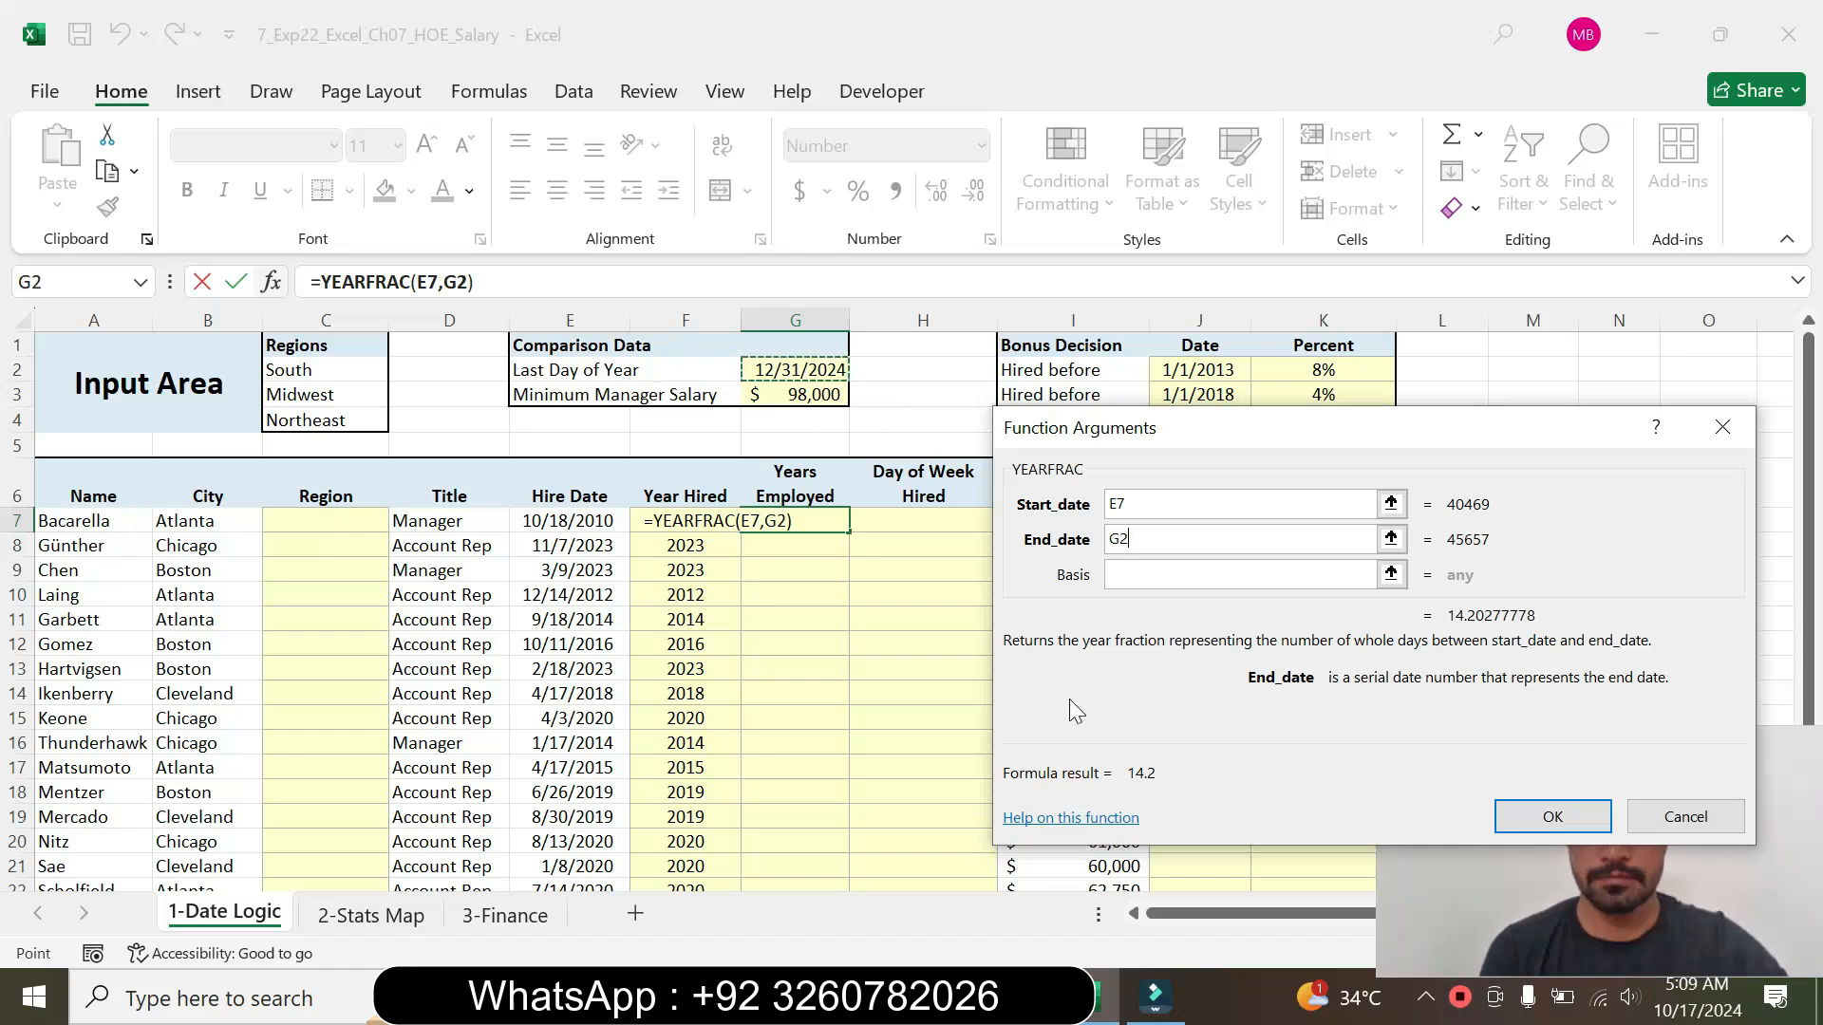
Step: Check the reference requirement in Word, and in Excel make the End_date reference absolute as $G$2 and complete the YEARFRAC function in G7
key("alt+Tab")
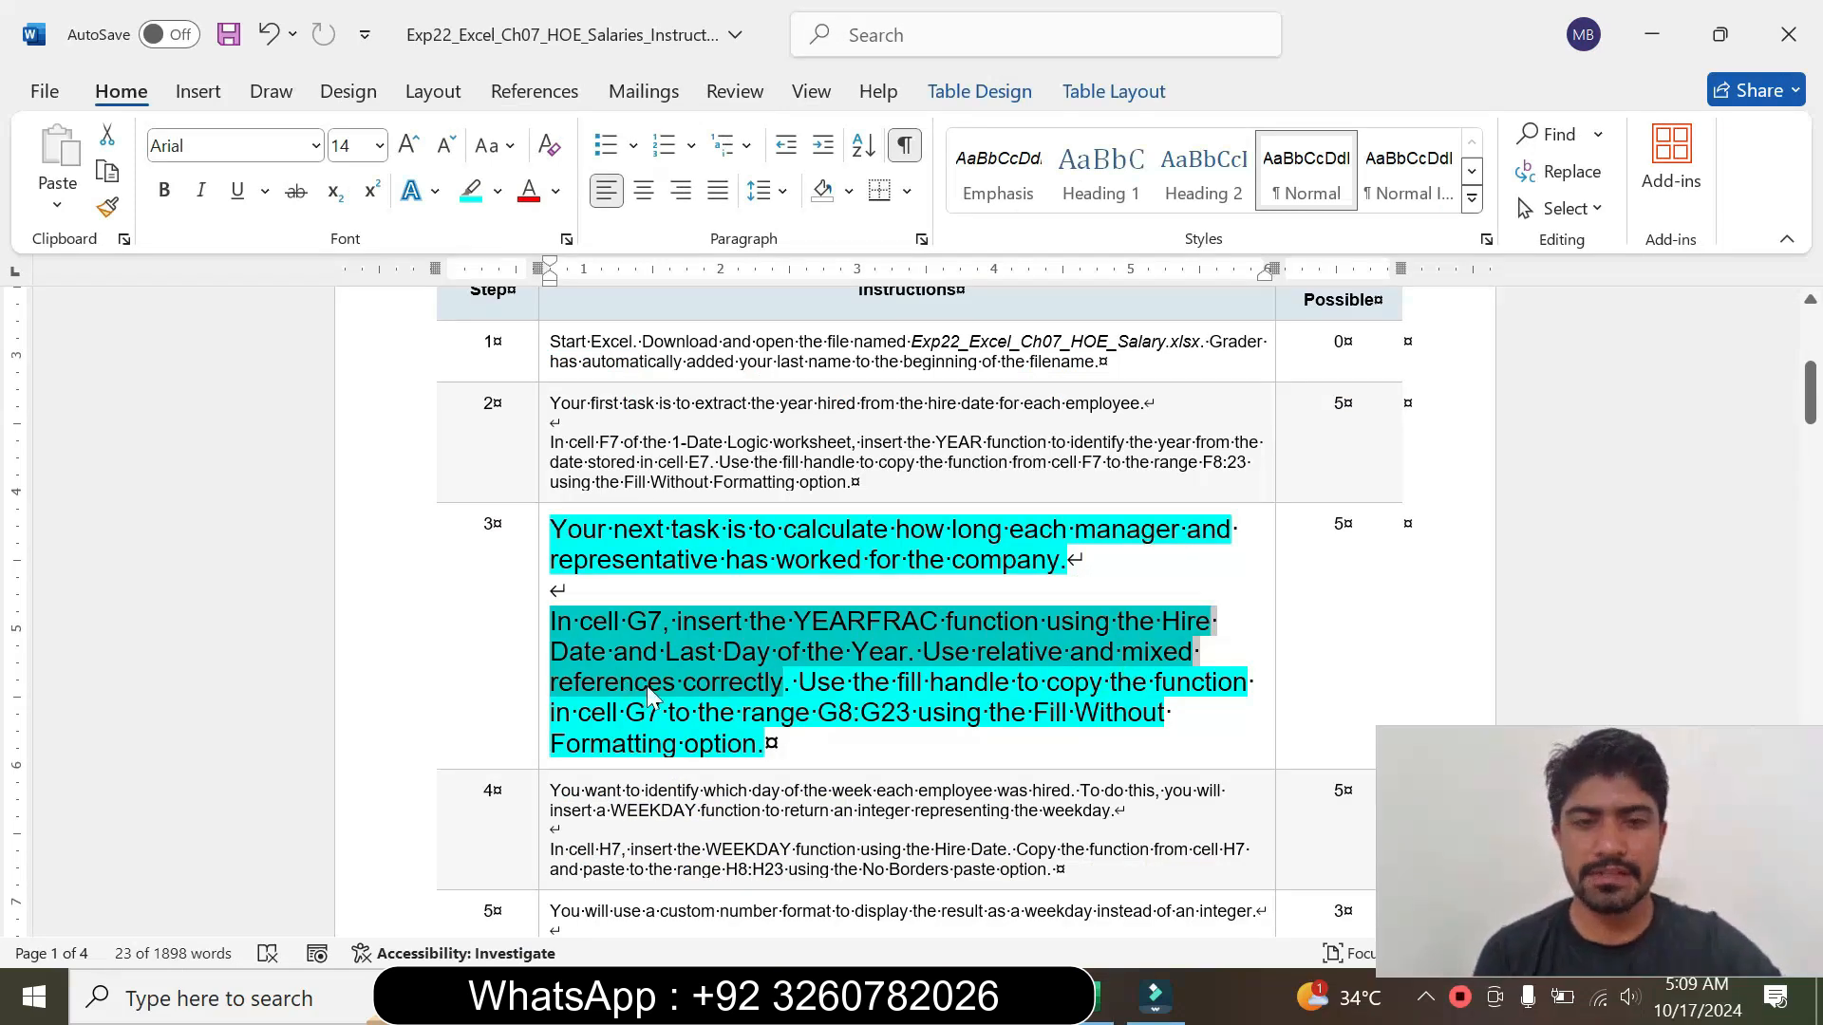
left_click(1097, 991)
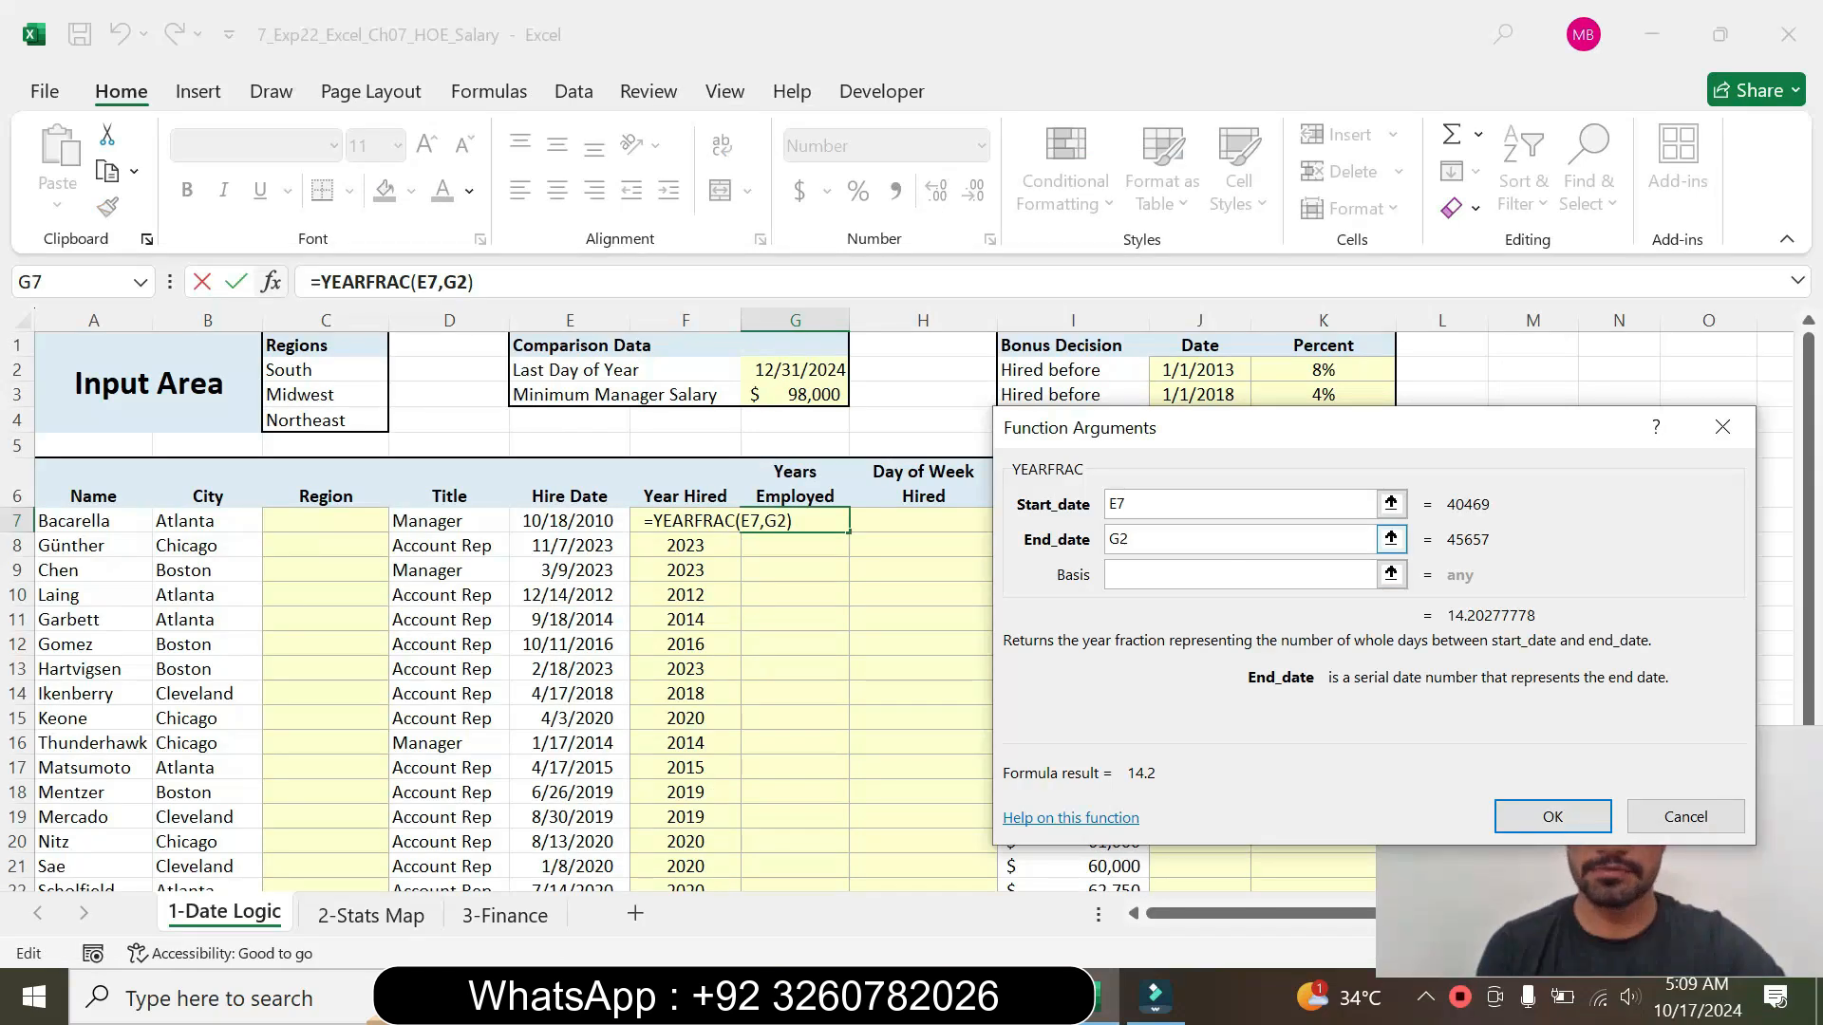
key("F4")
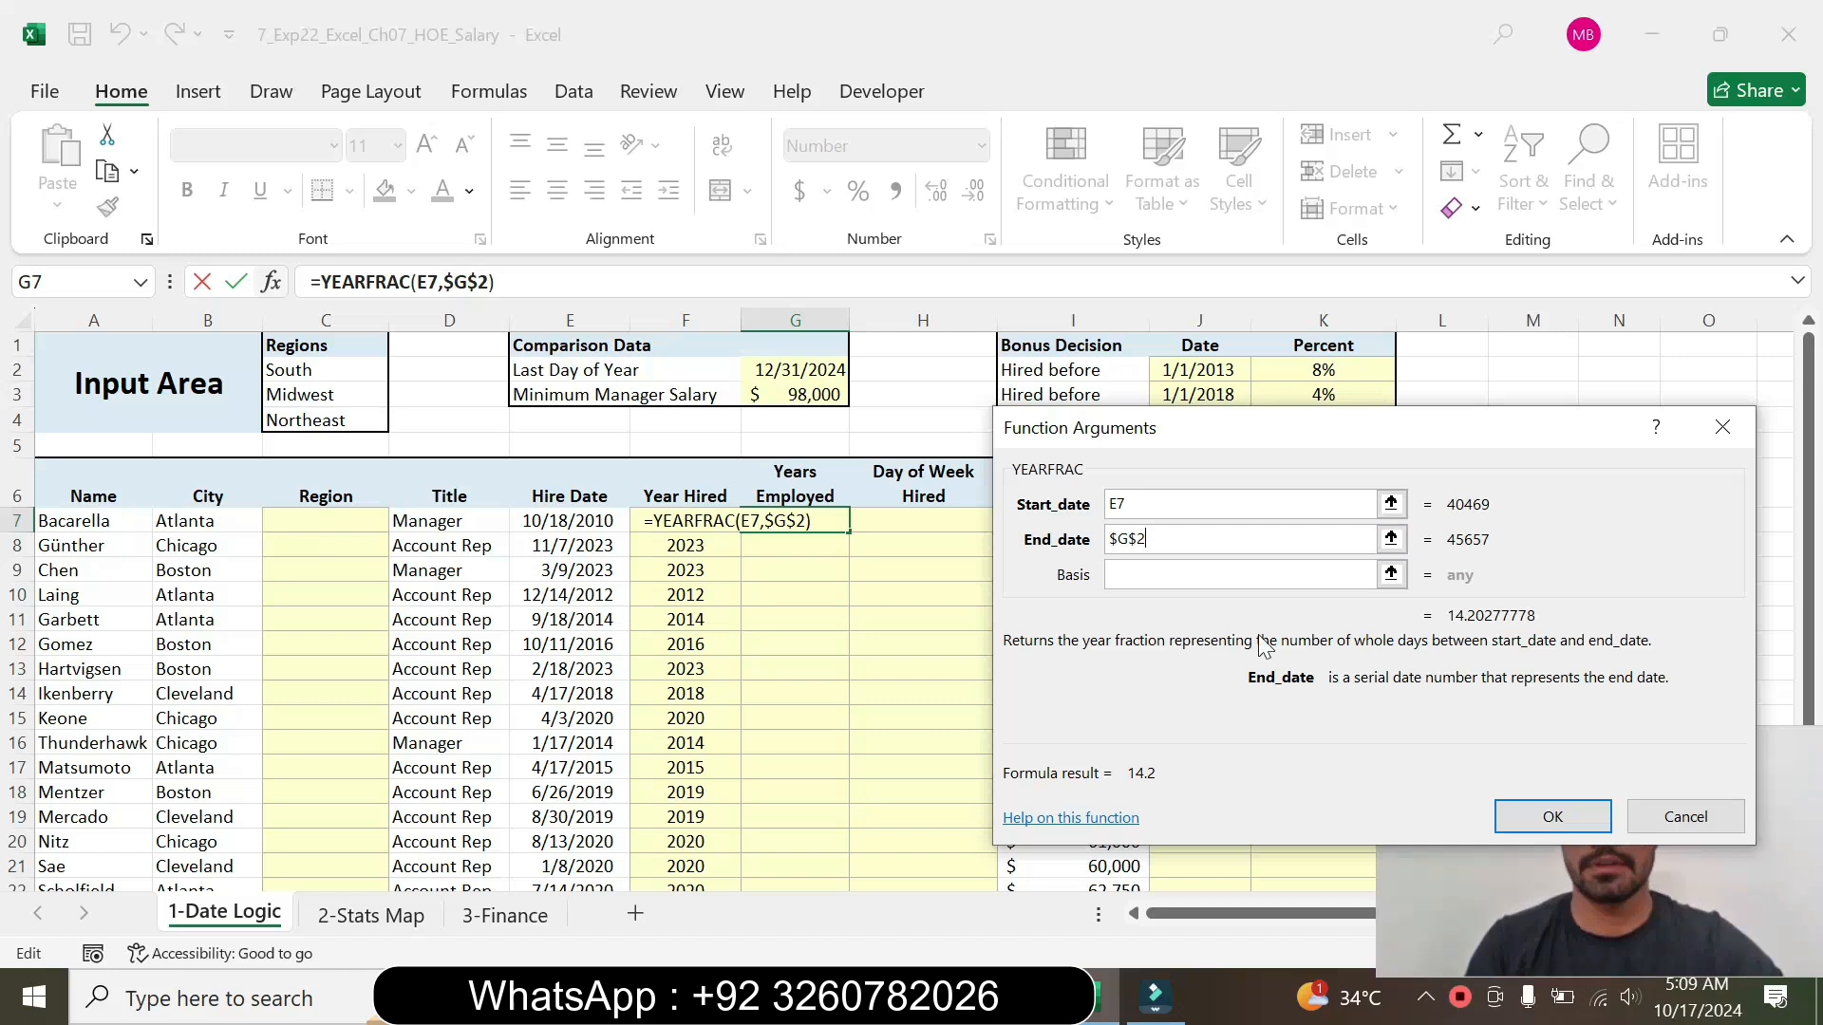
left_click(1551, 817)
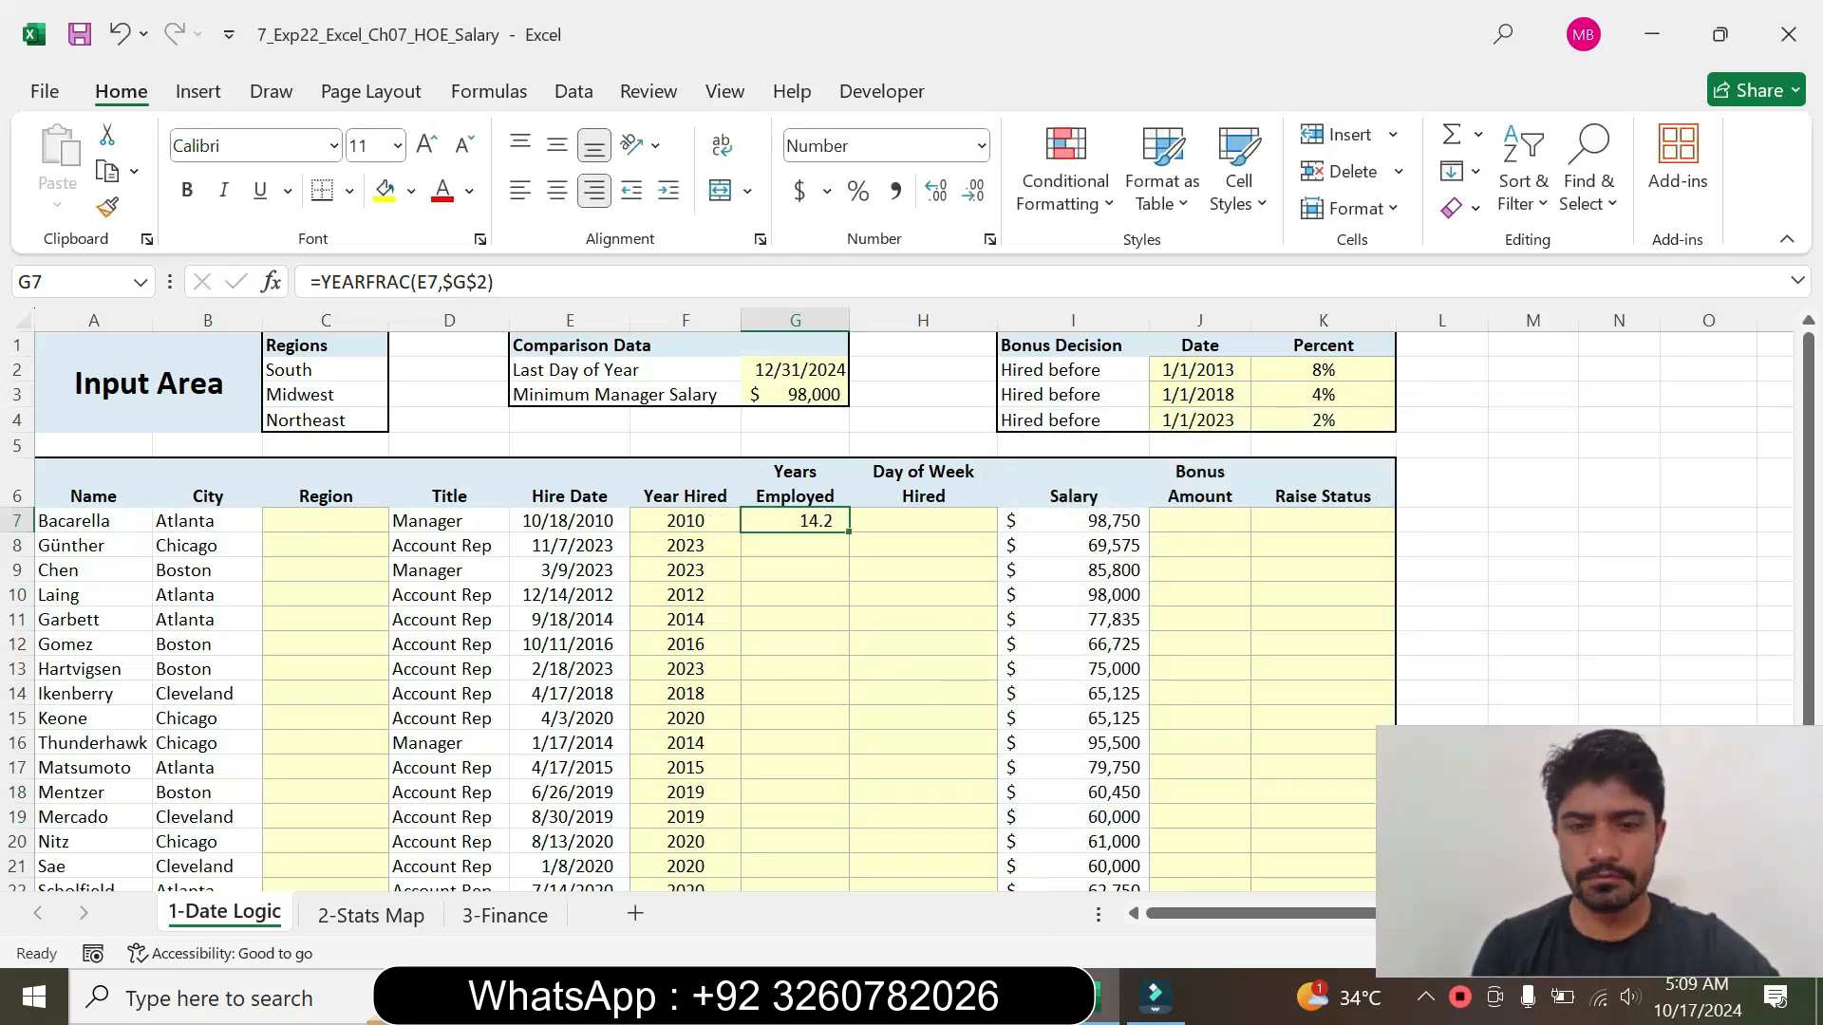
Step: Check the copy requirement in Word, and in Excel fill the YEARFRAC function from G7 to G8:G23 with Fill Without Formatting
key("alt+Tab")
left_click_drag(799, 683, 766, 745)
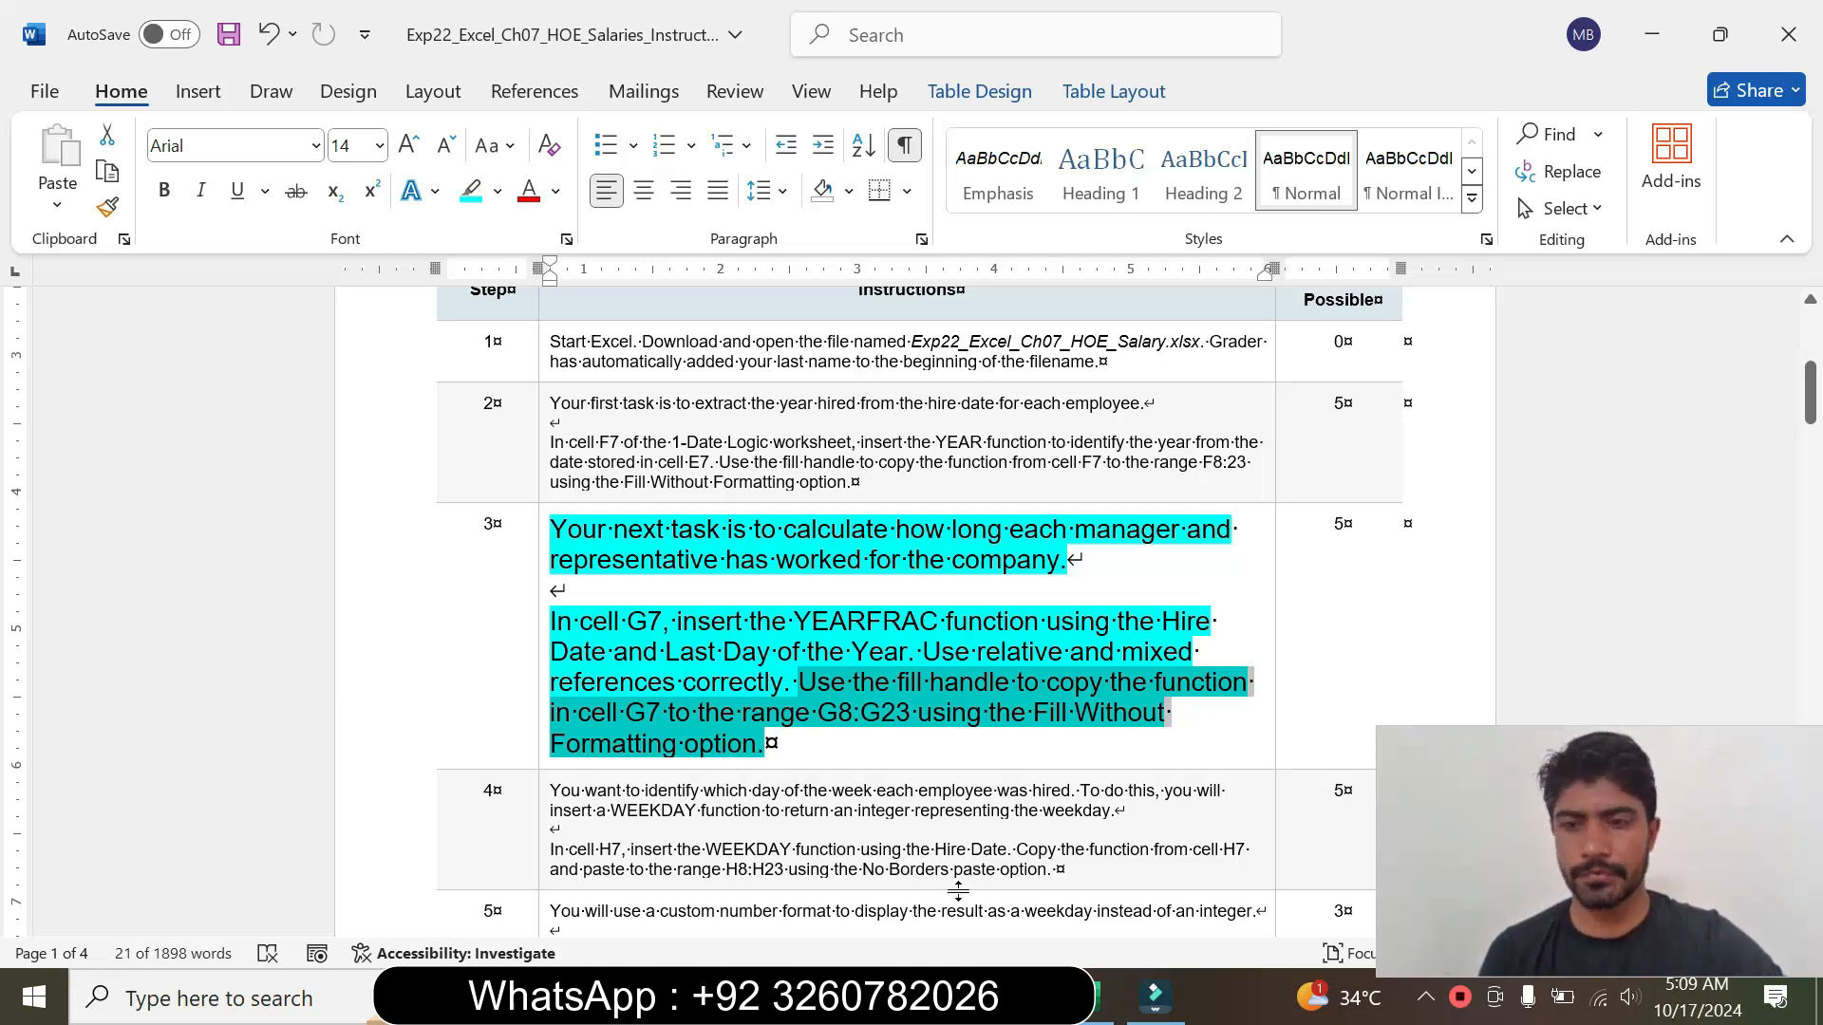
left_click(1089, 1014)
left_click_drag(851, 532, 819, 659)
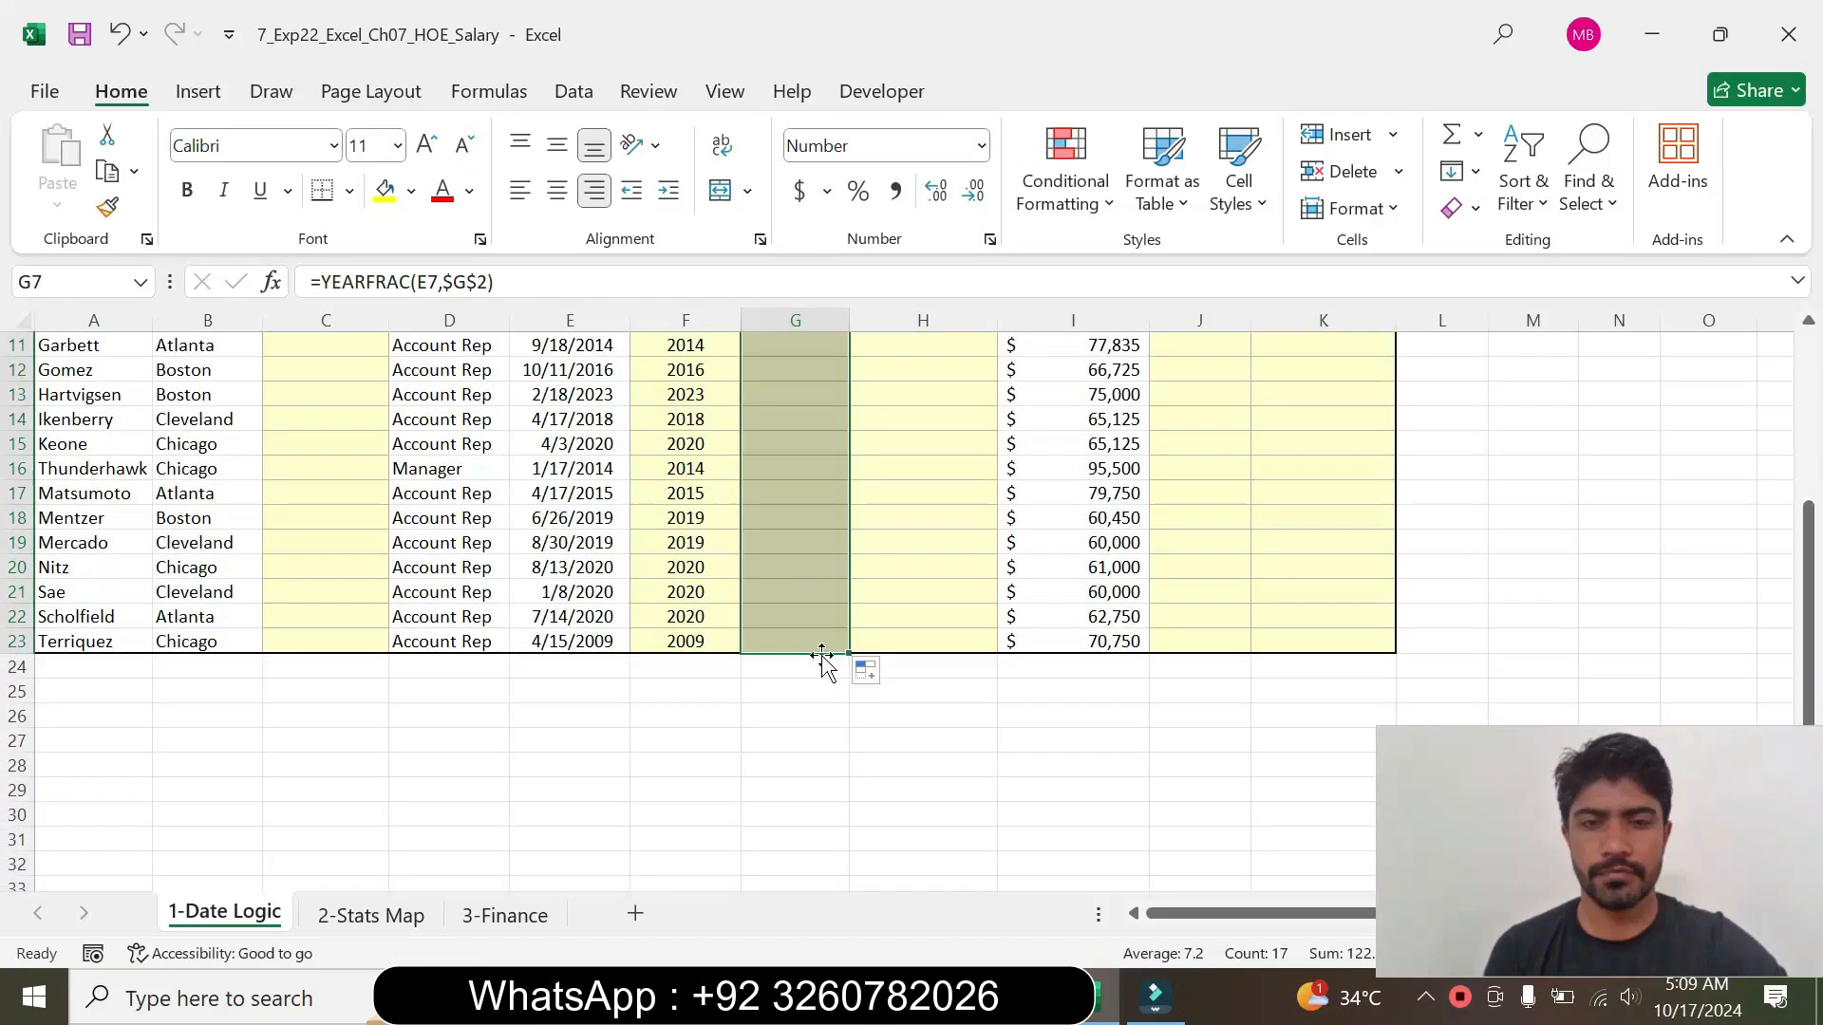
left_click(875, 675)
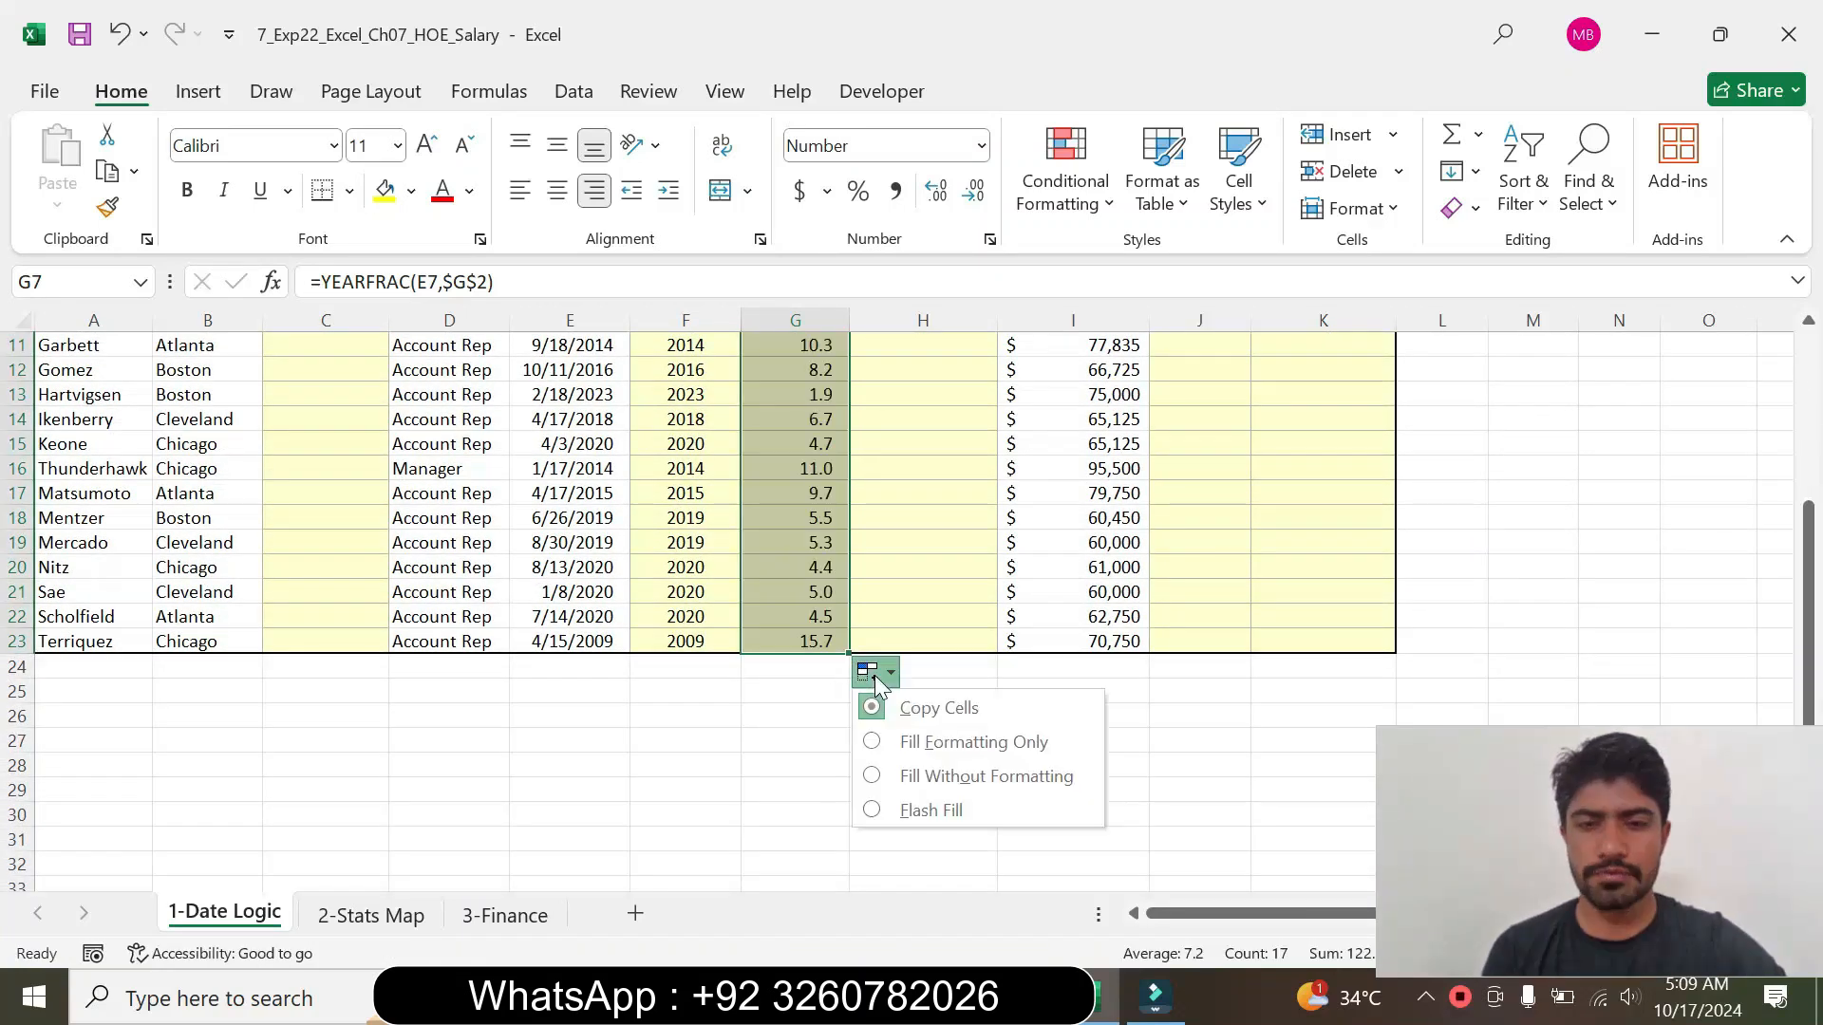
left_click(892, 777)
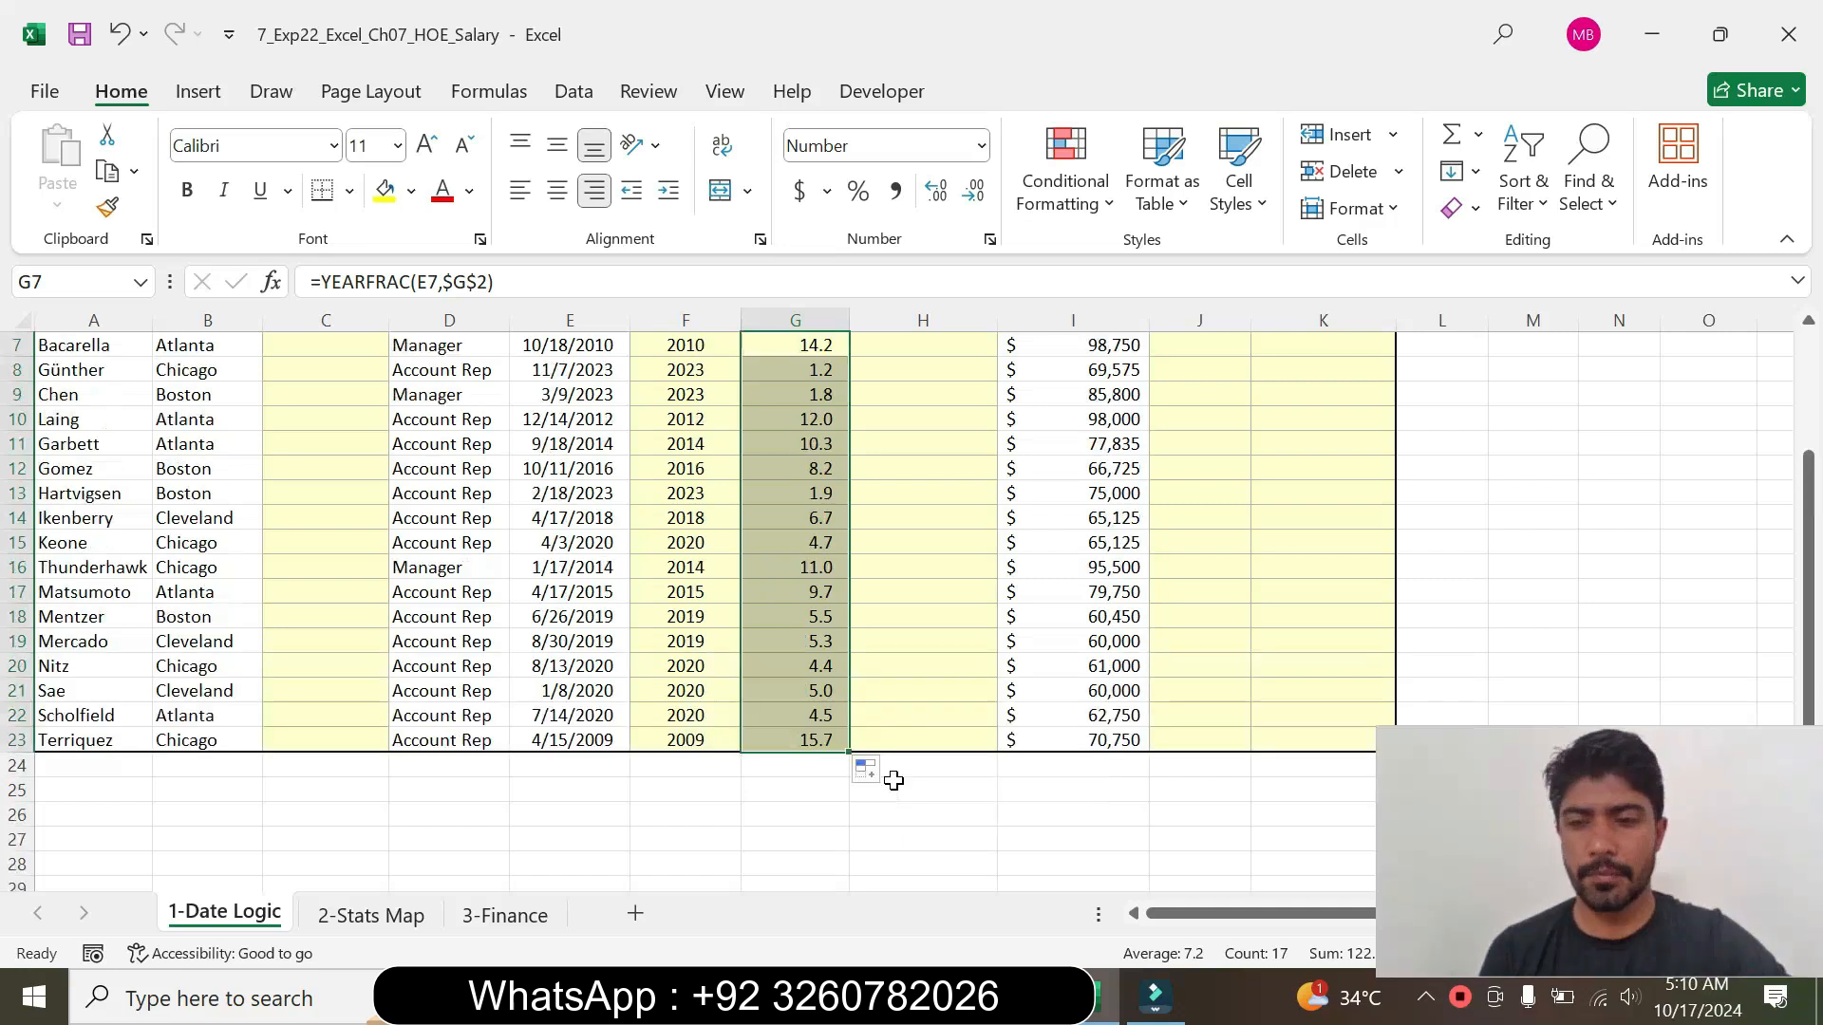
Step: Switch to Word, set the step 3 instruction text to font size 9 and remove its highlight colour
key("alt+Tab")
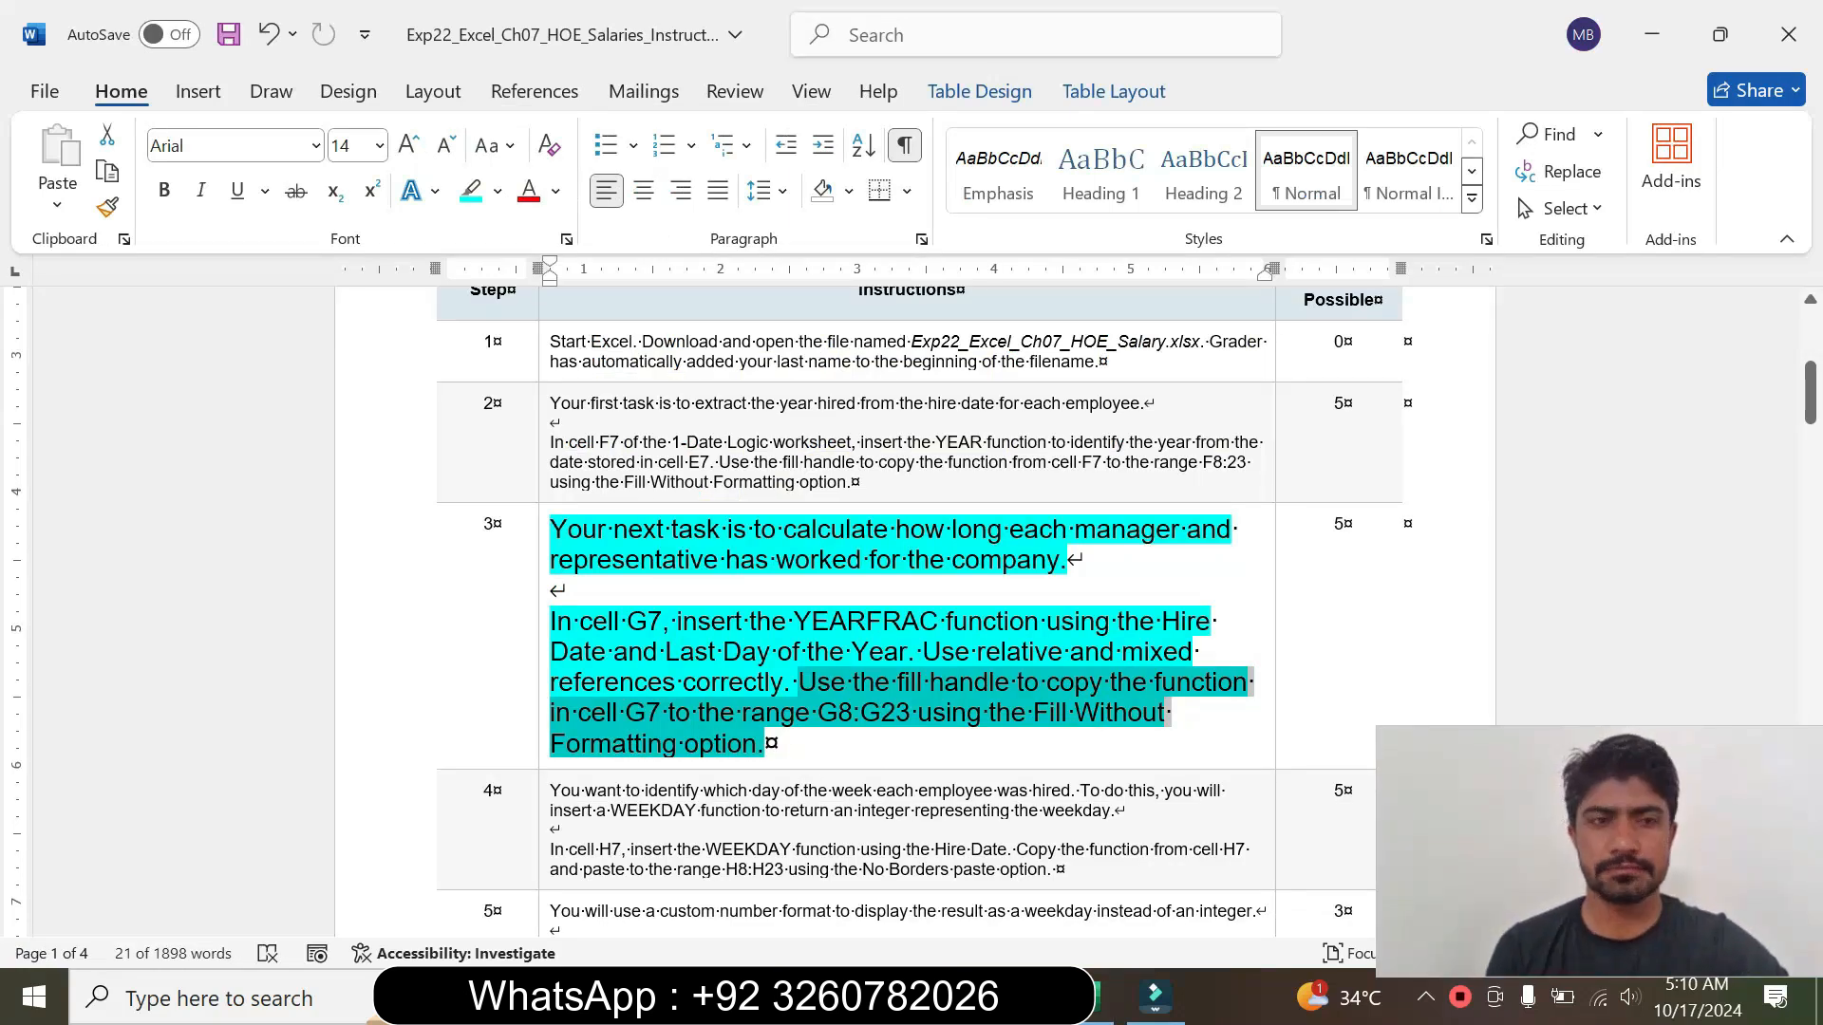
left_click(540, 677)
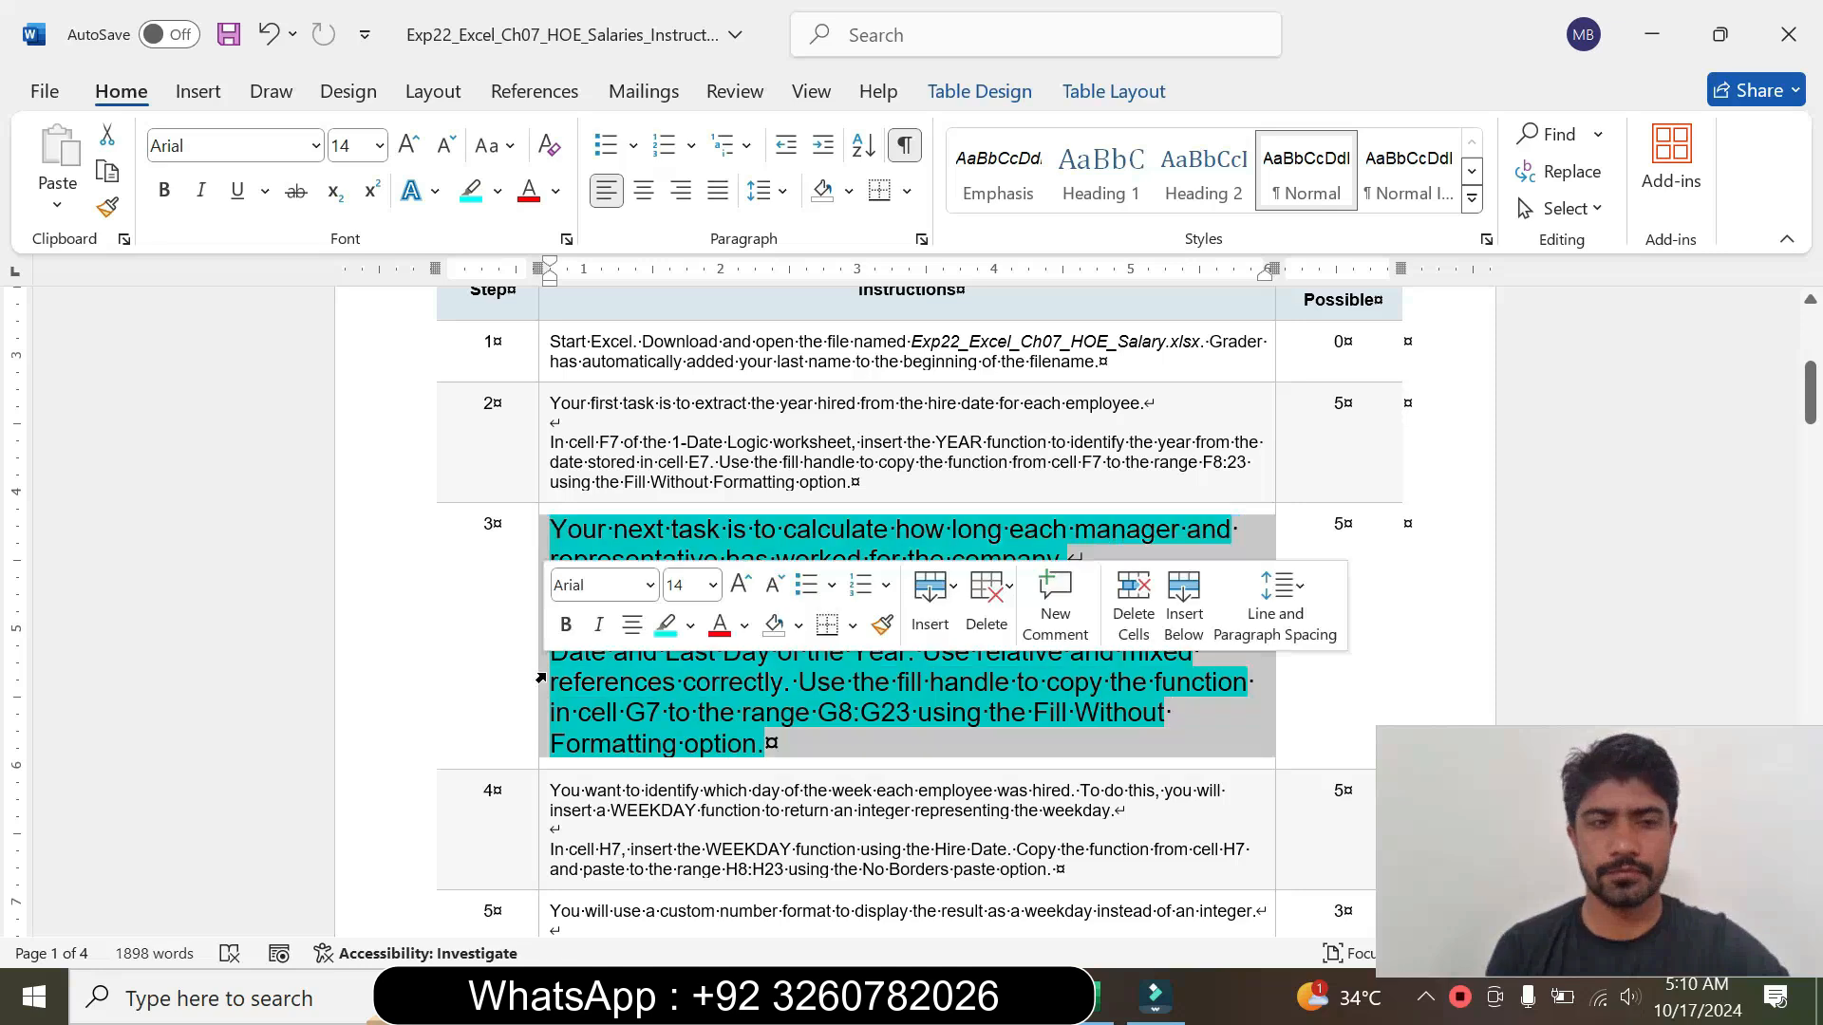
left_click(714, 586)
left_click(684, 55)
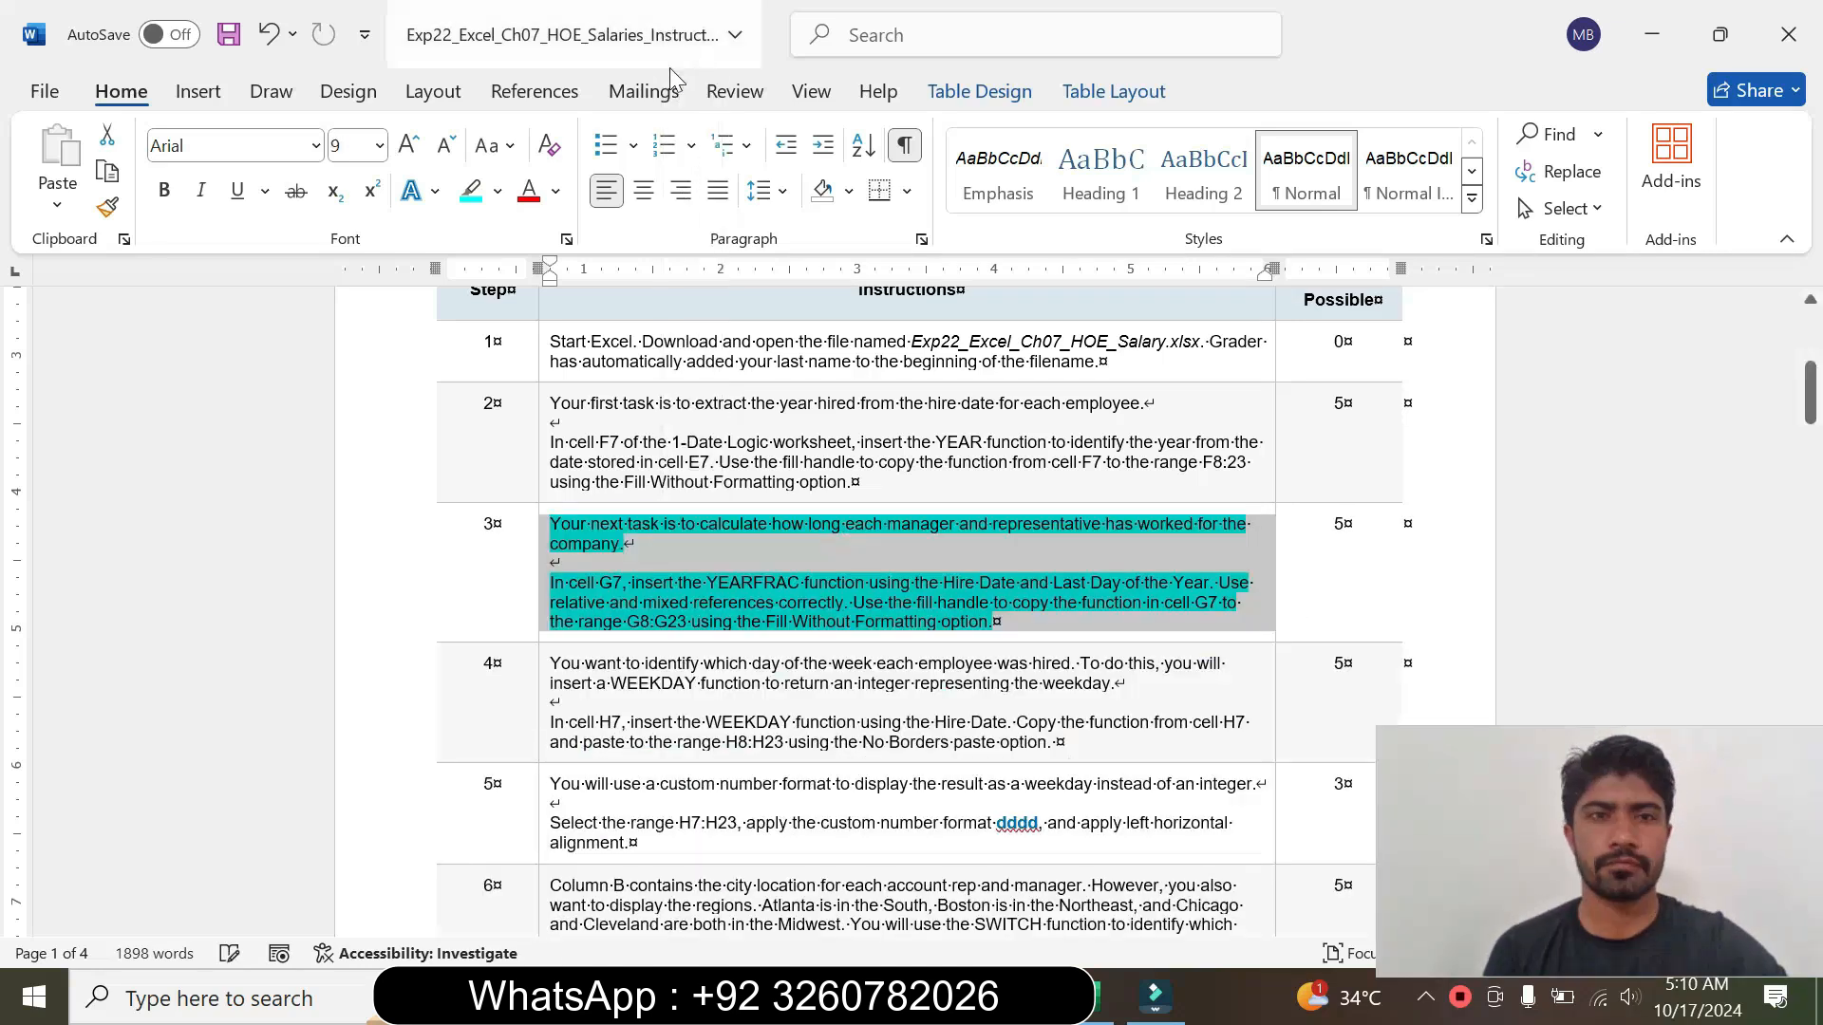
left_click(498, 190)
left_click(560, 433)
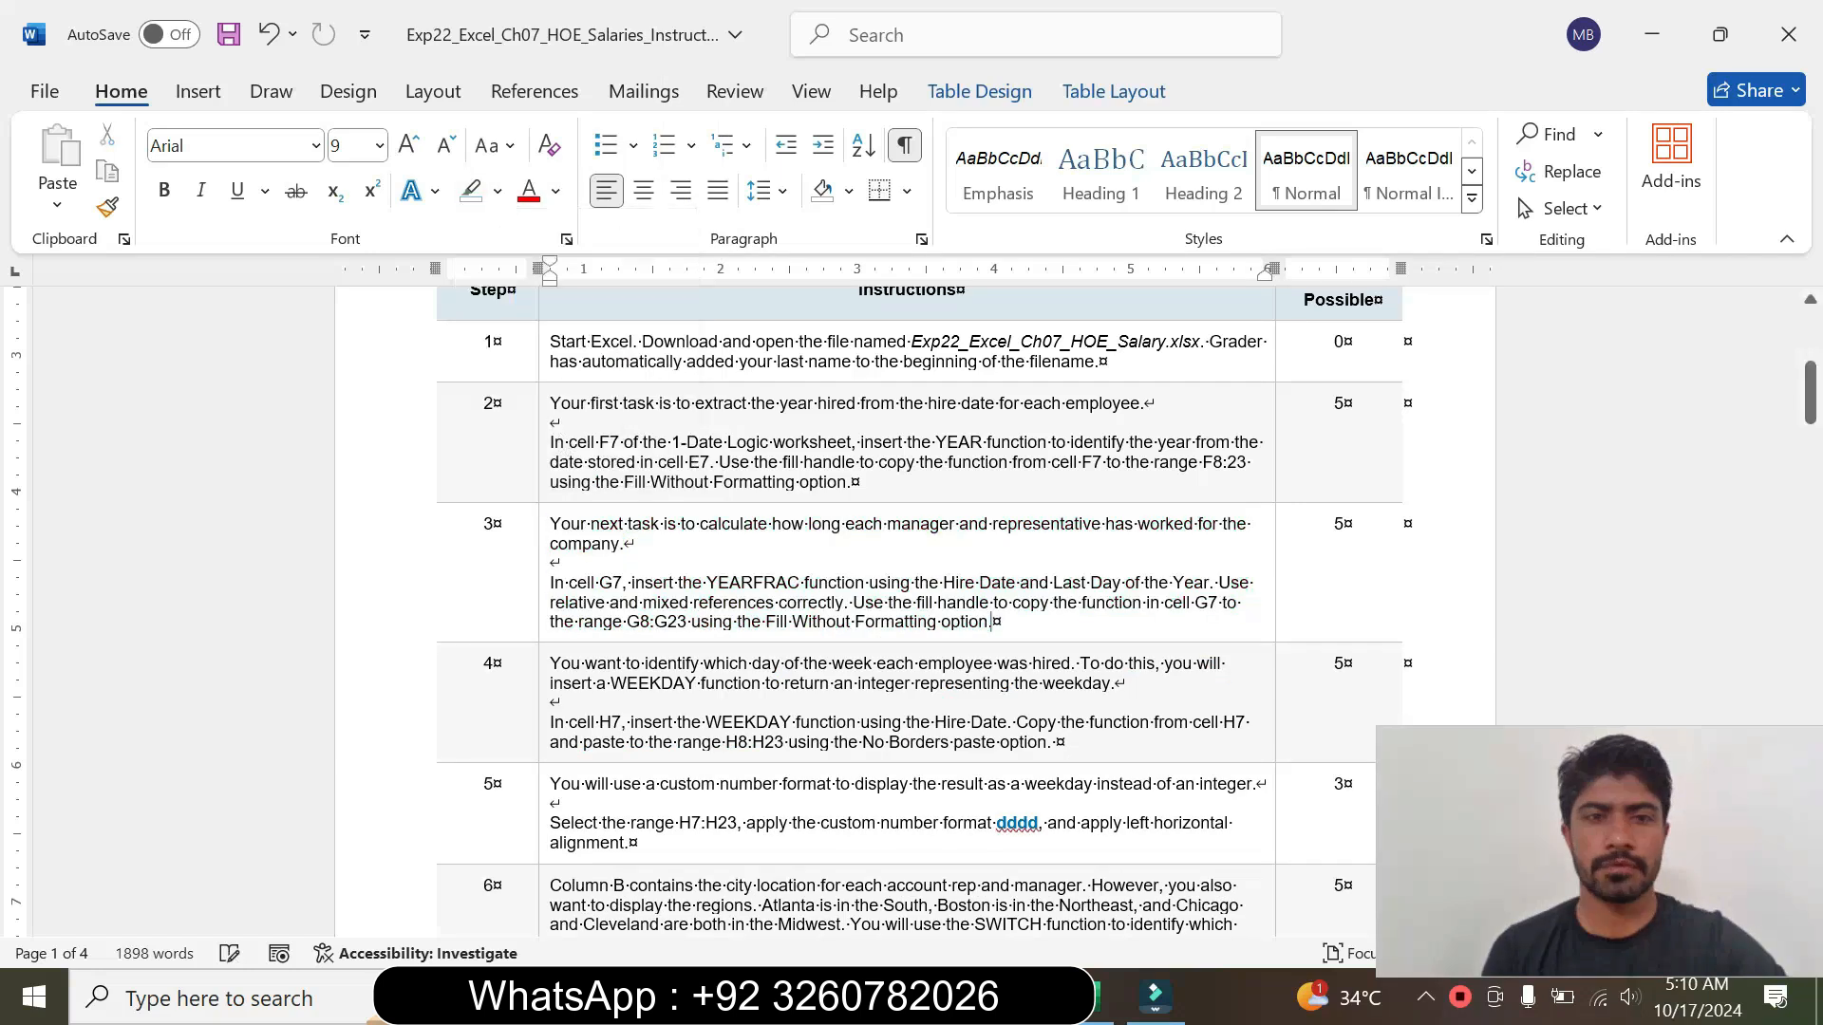
Step: Set the step 4 instruction text to font size 14 and highlight it in turquoise
left_click(535, 742)
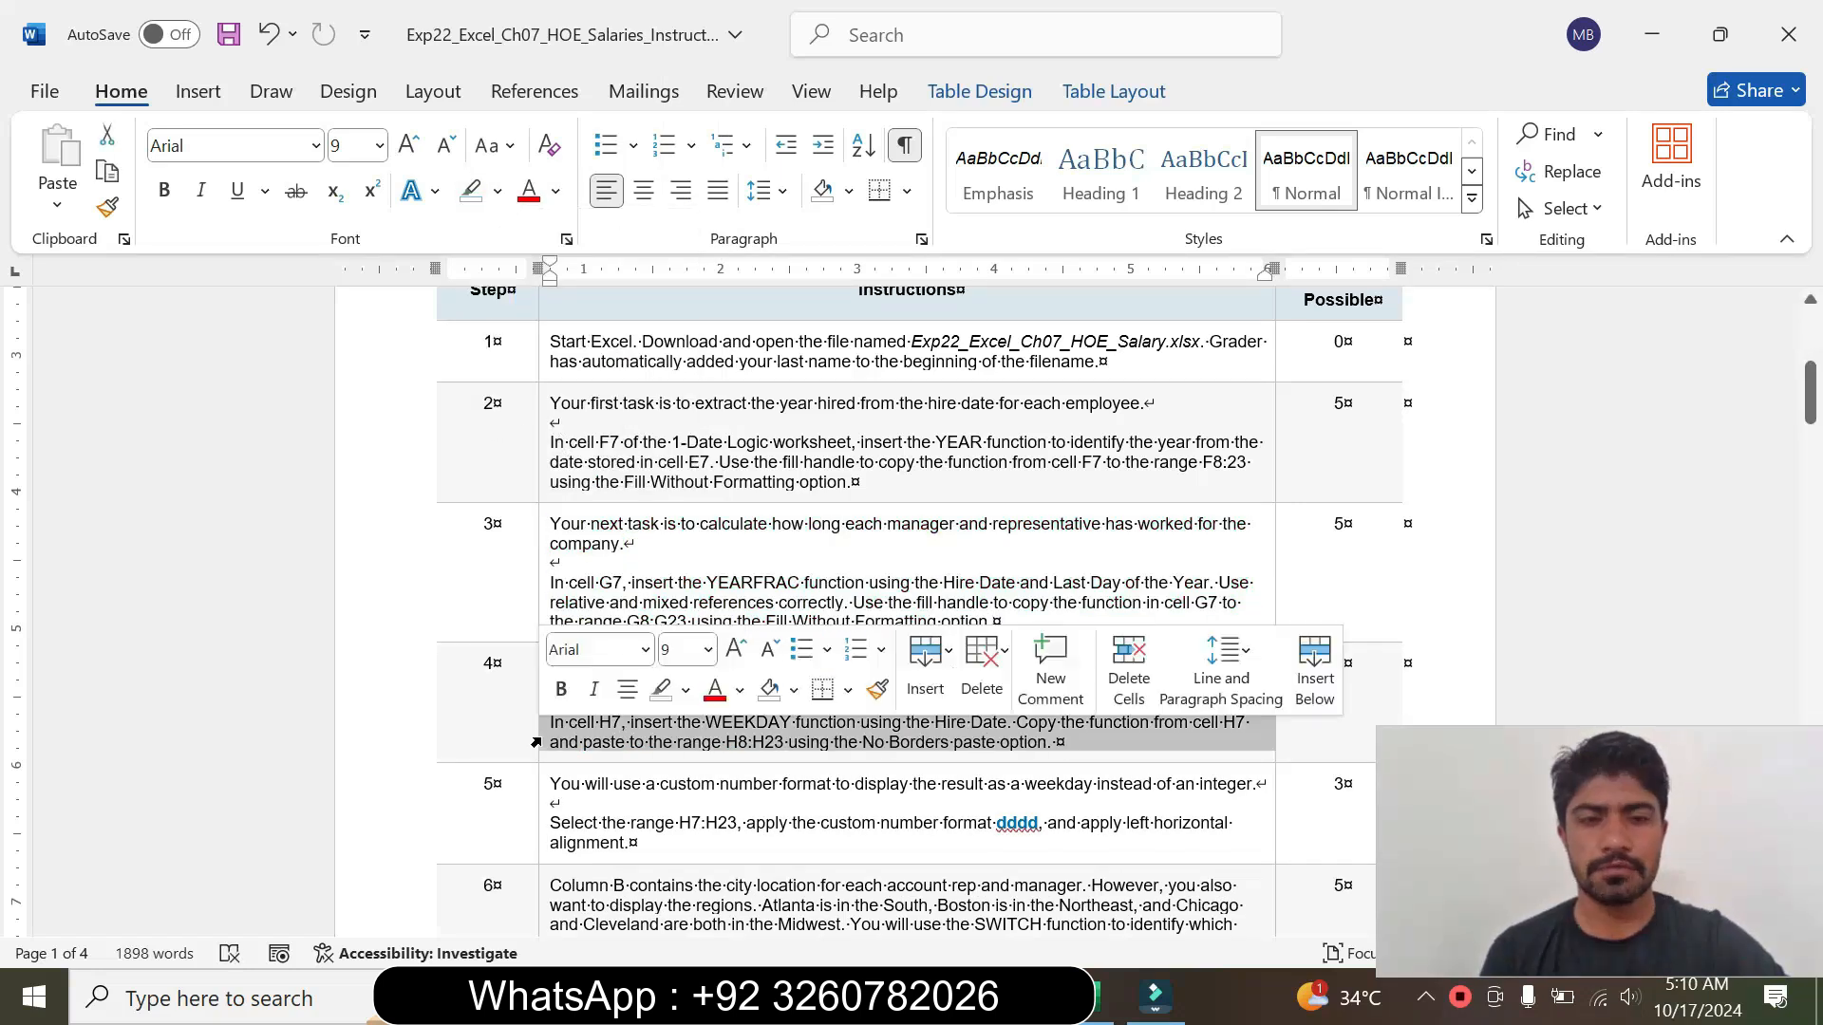
left_click(711, 651)
left_click(685, 263)
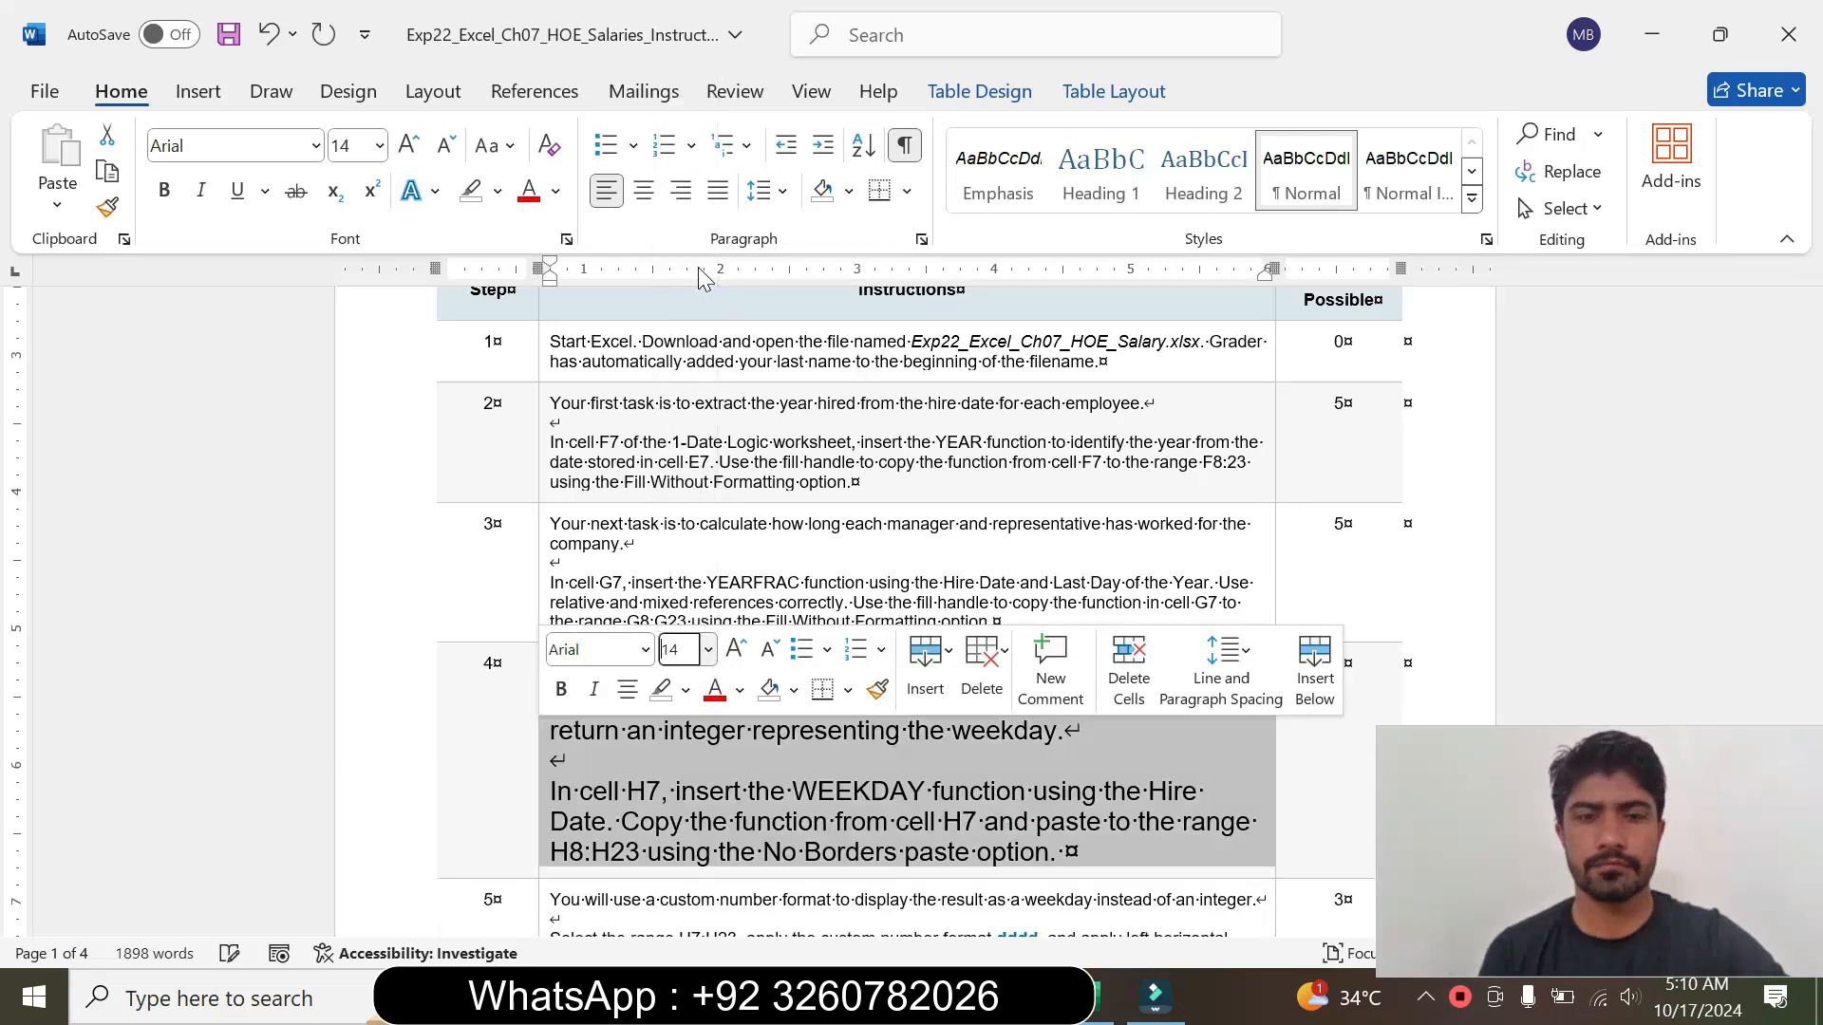
left_click(498, 191)
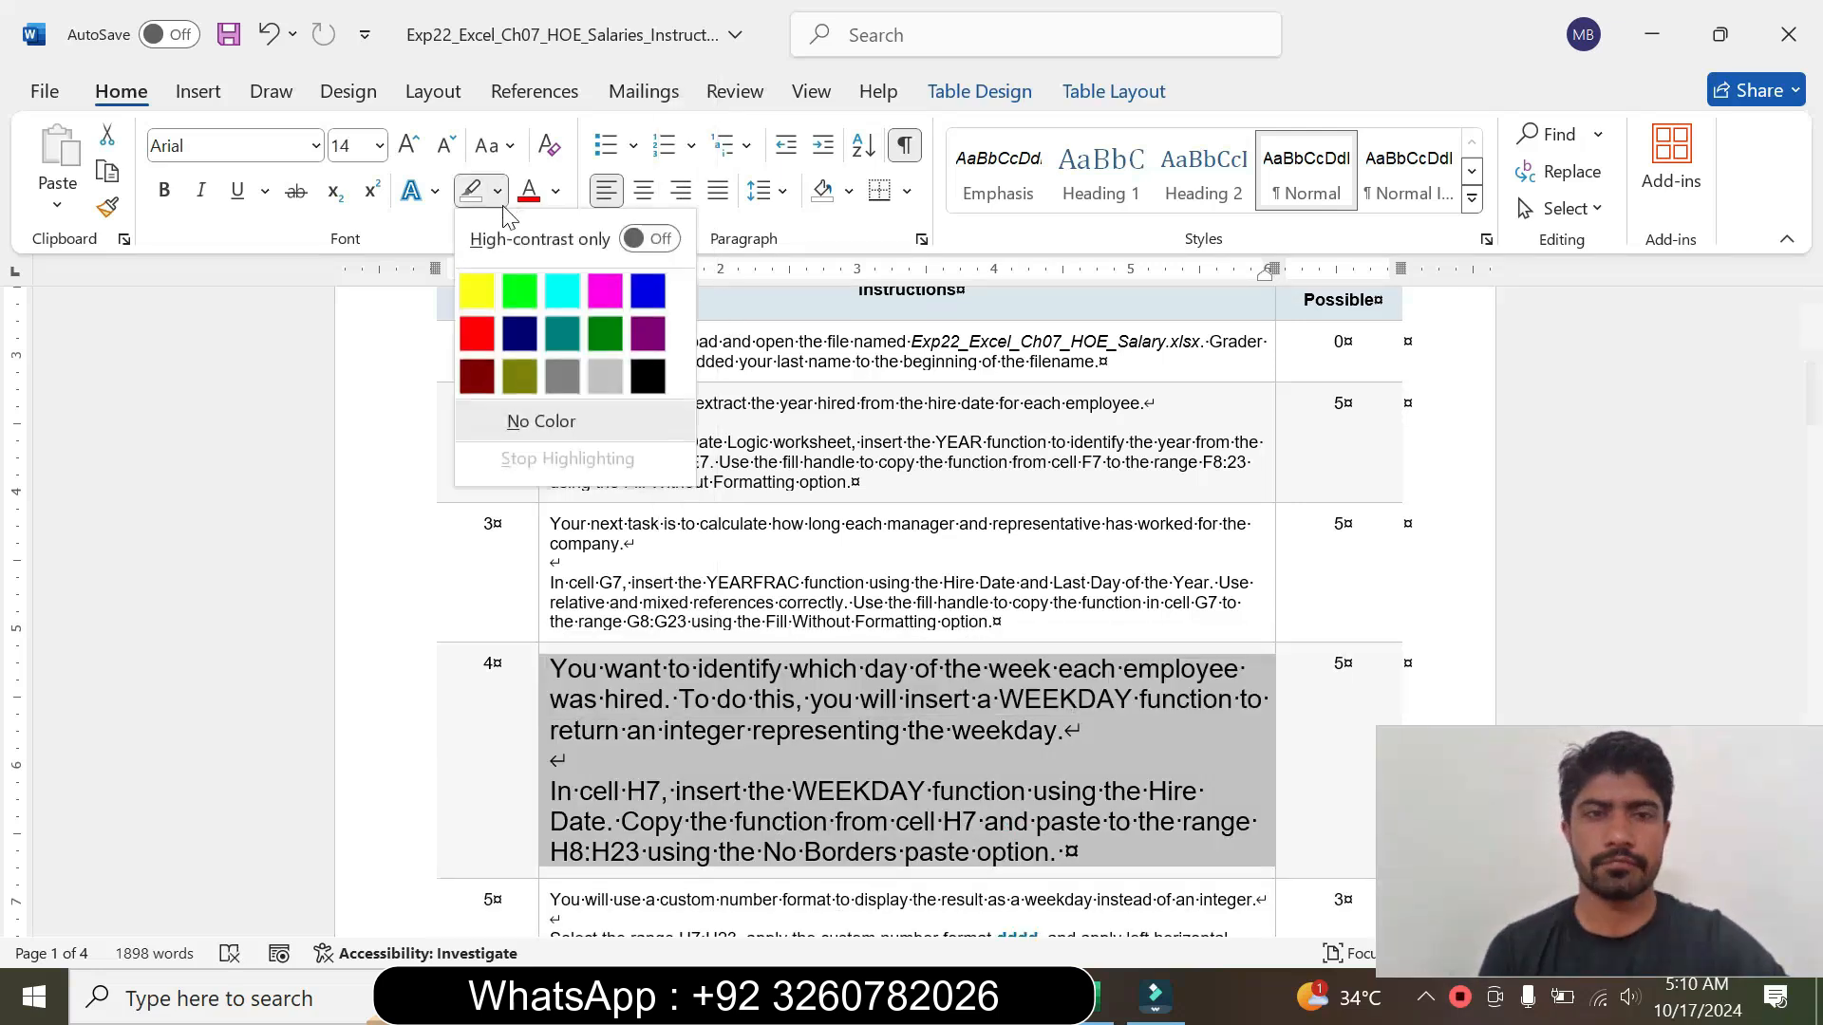
left_click(564, 287)
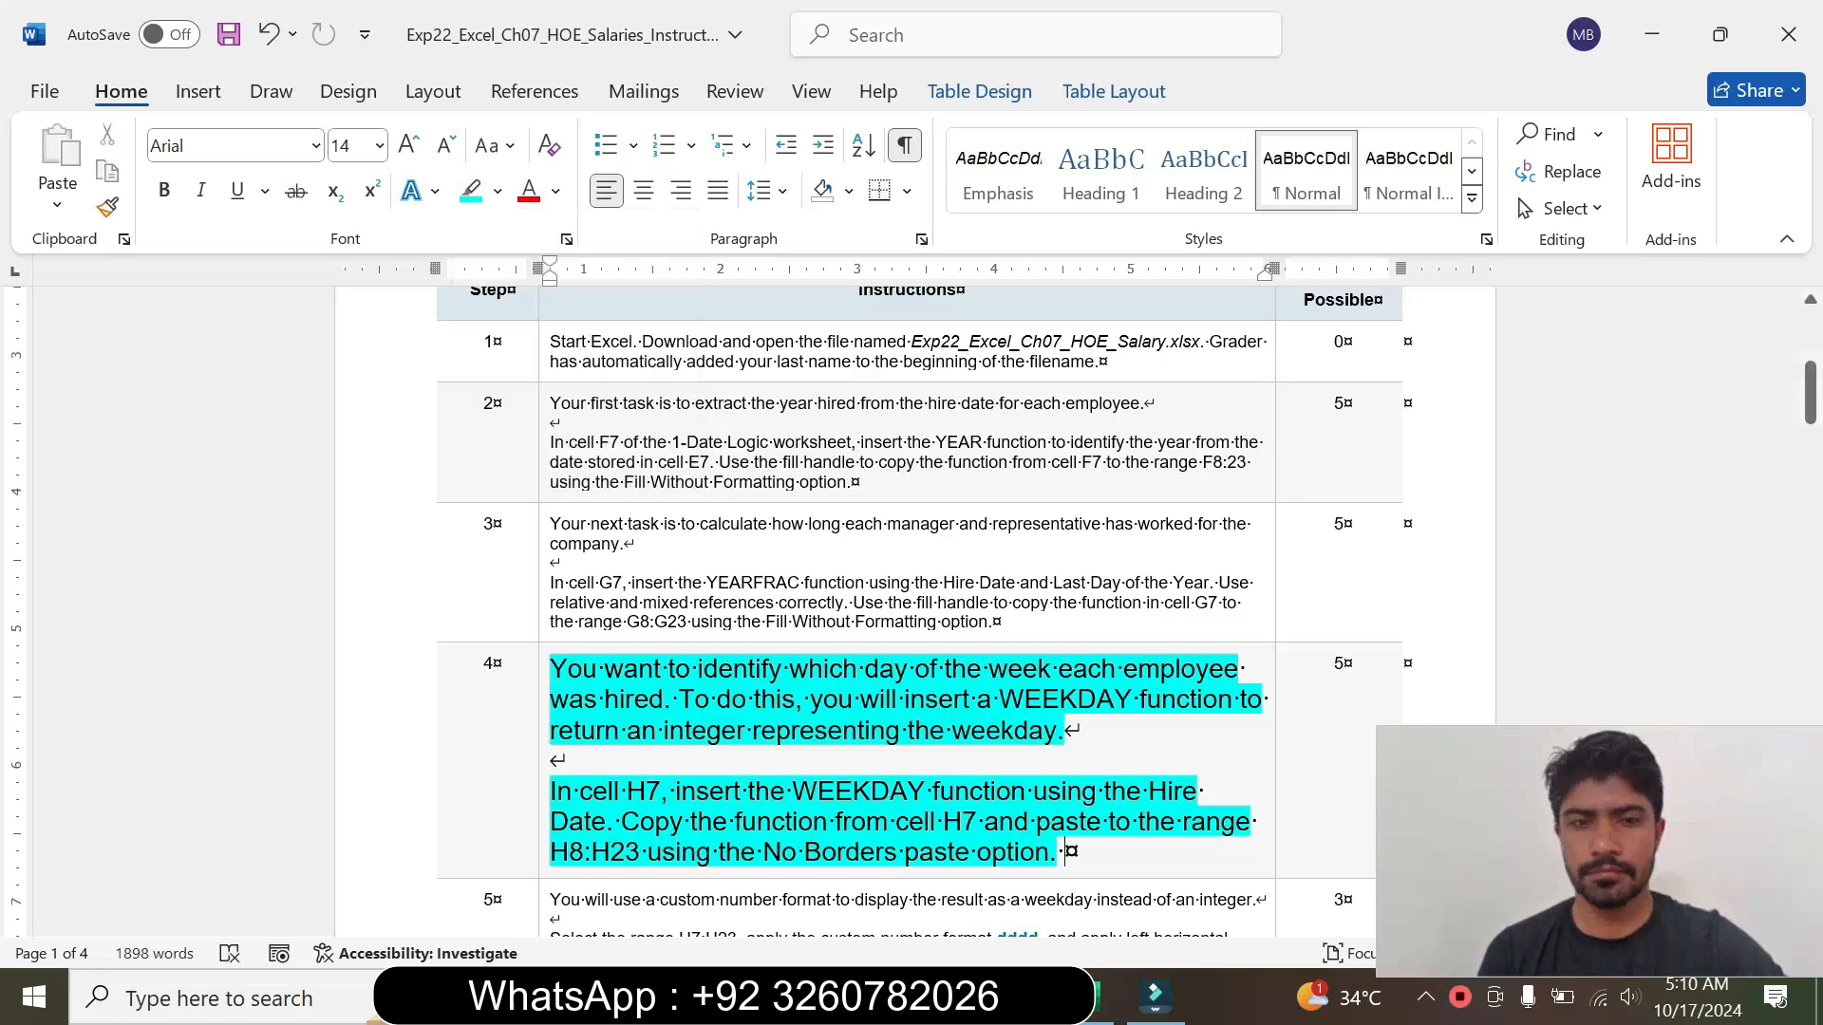
Step: Read the step 4 instructions on inserting the WEEKDAY function and copying it down the column
left_click_drag(552, 669, 1078, 731)
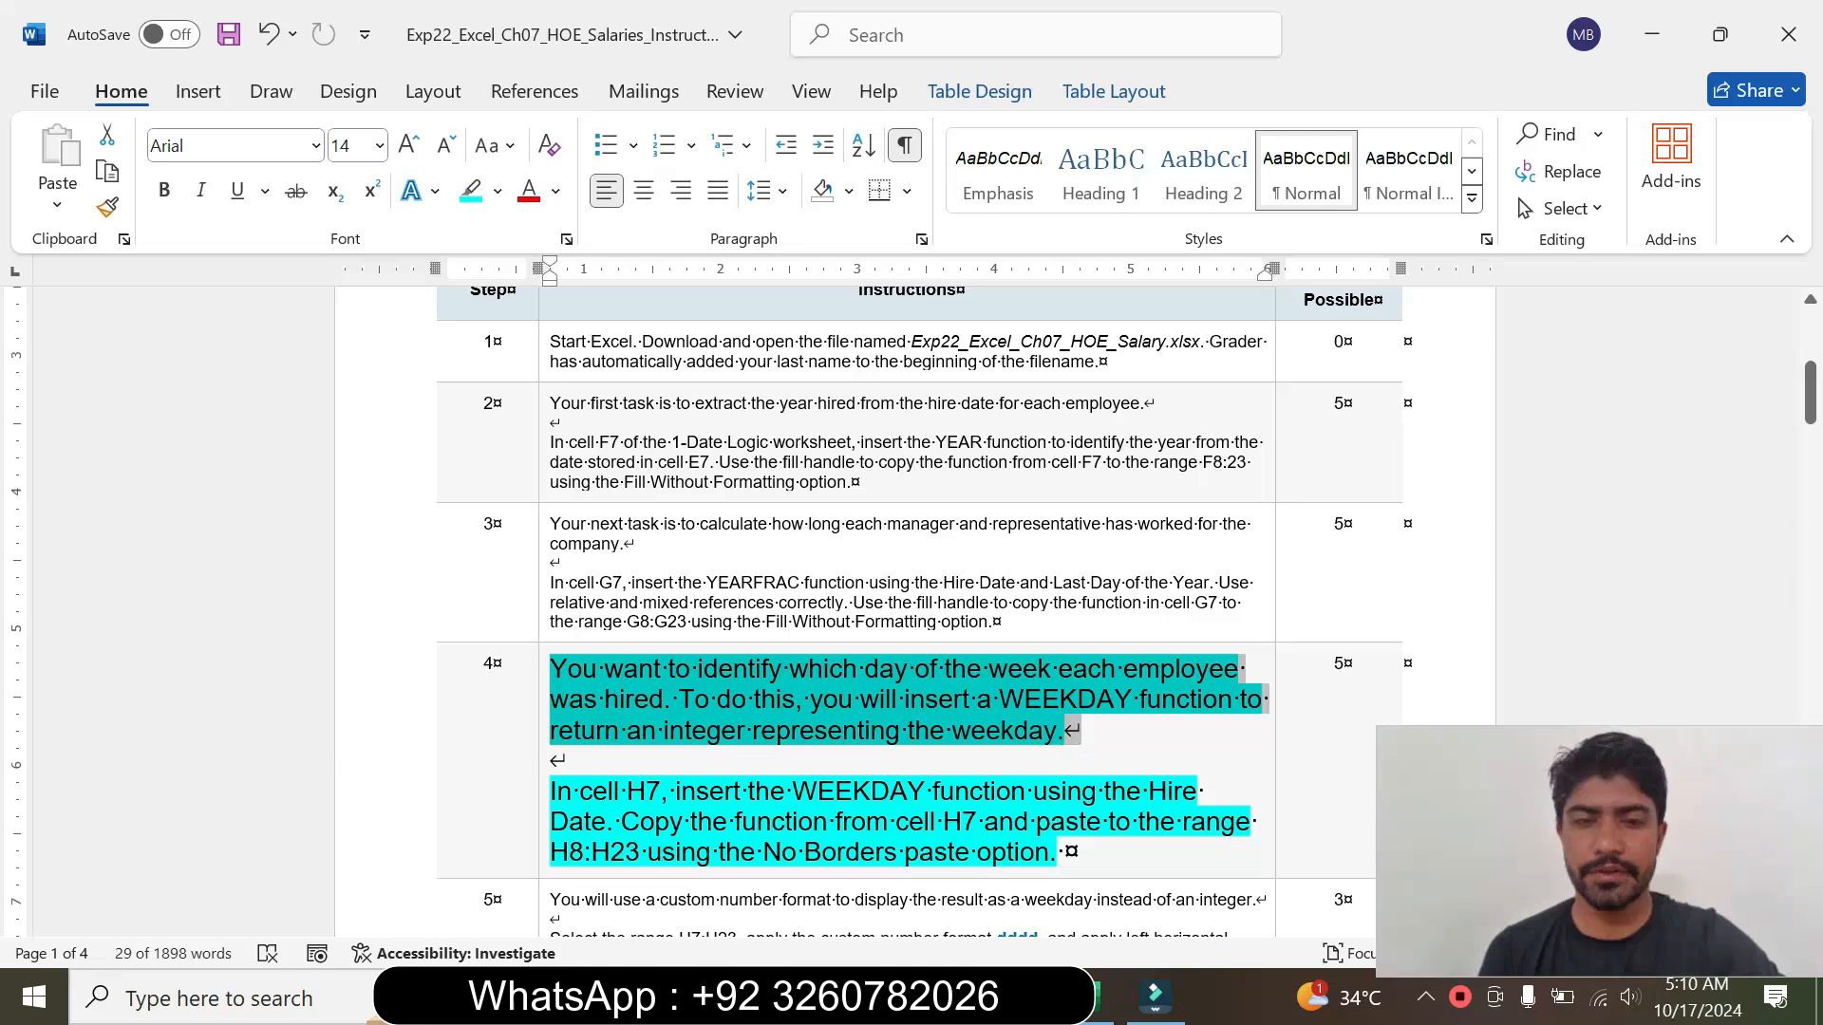
left_click_drag(581, 791, 1066, 869)
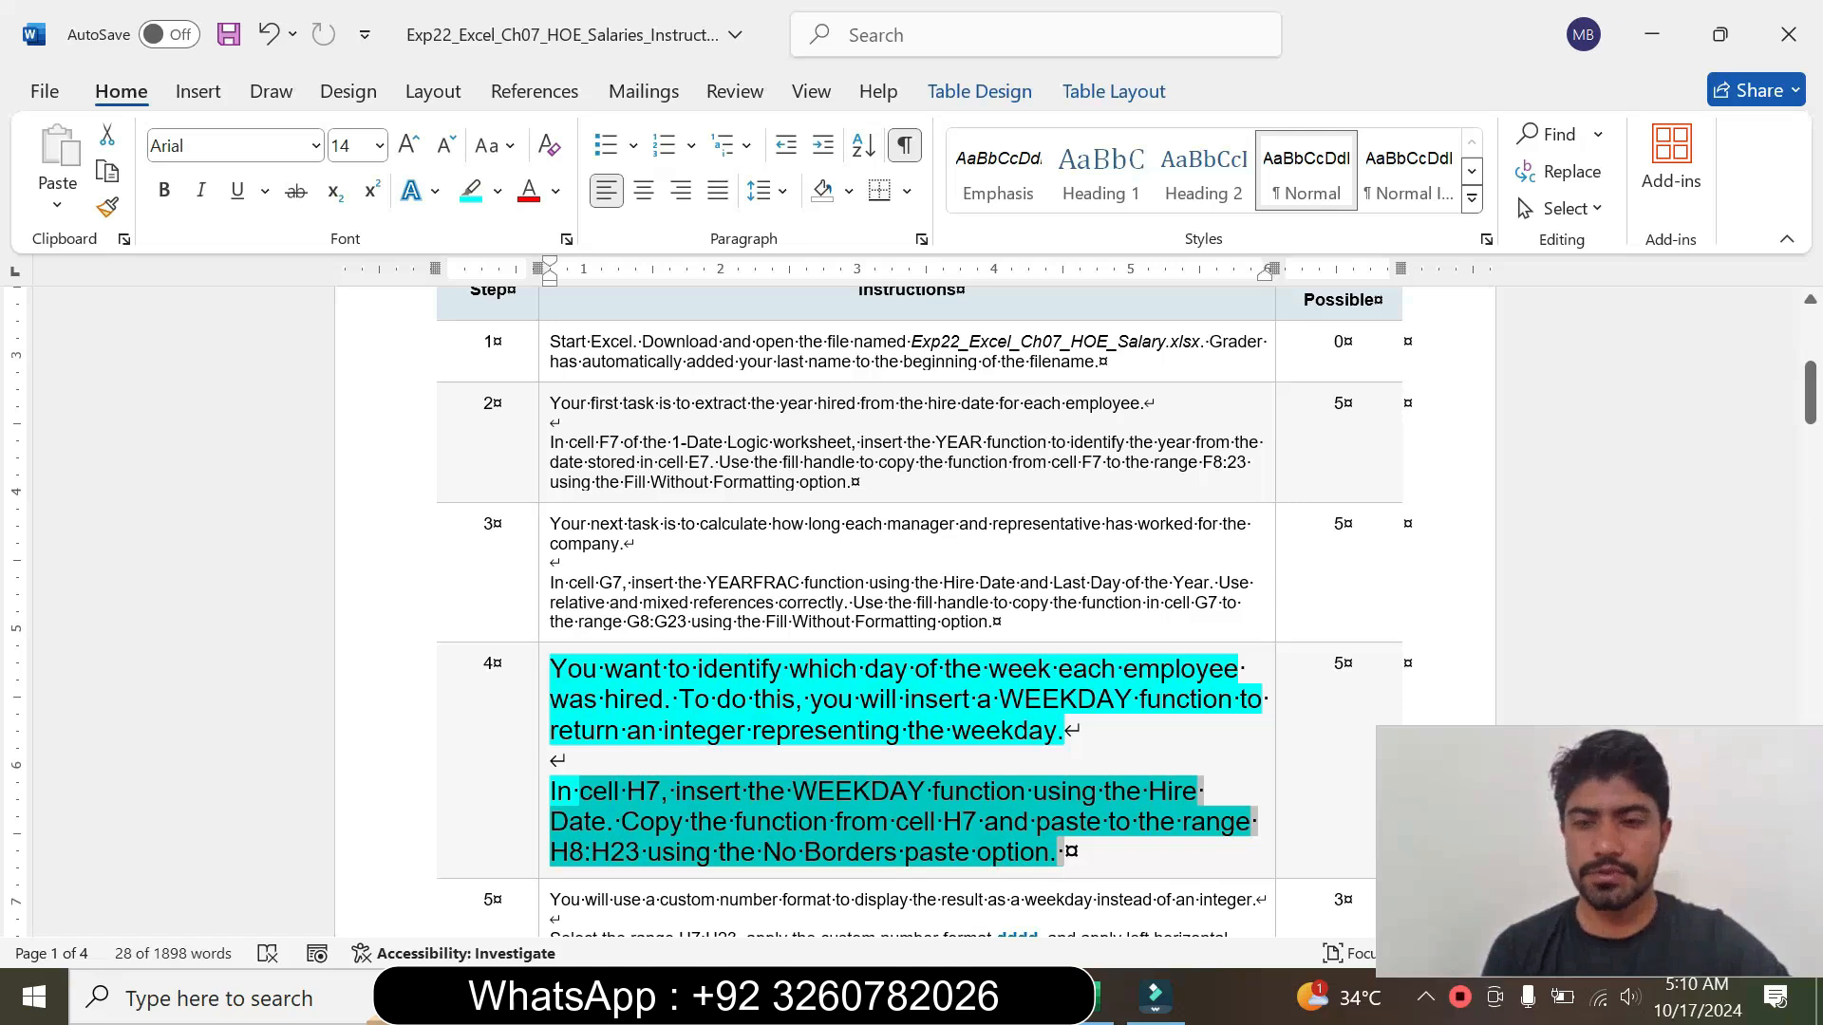
left_click(1065, 852)
left_click_drag(626, 791, 792, 791)
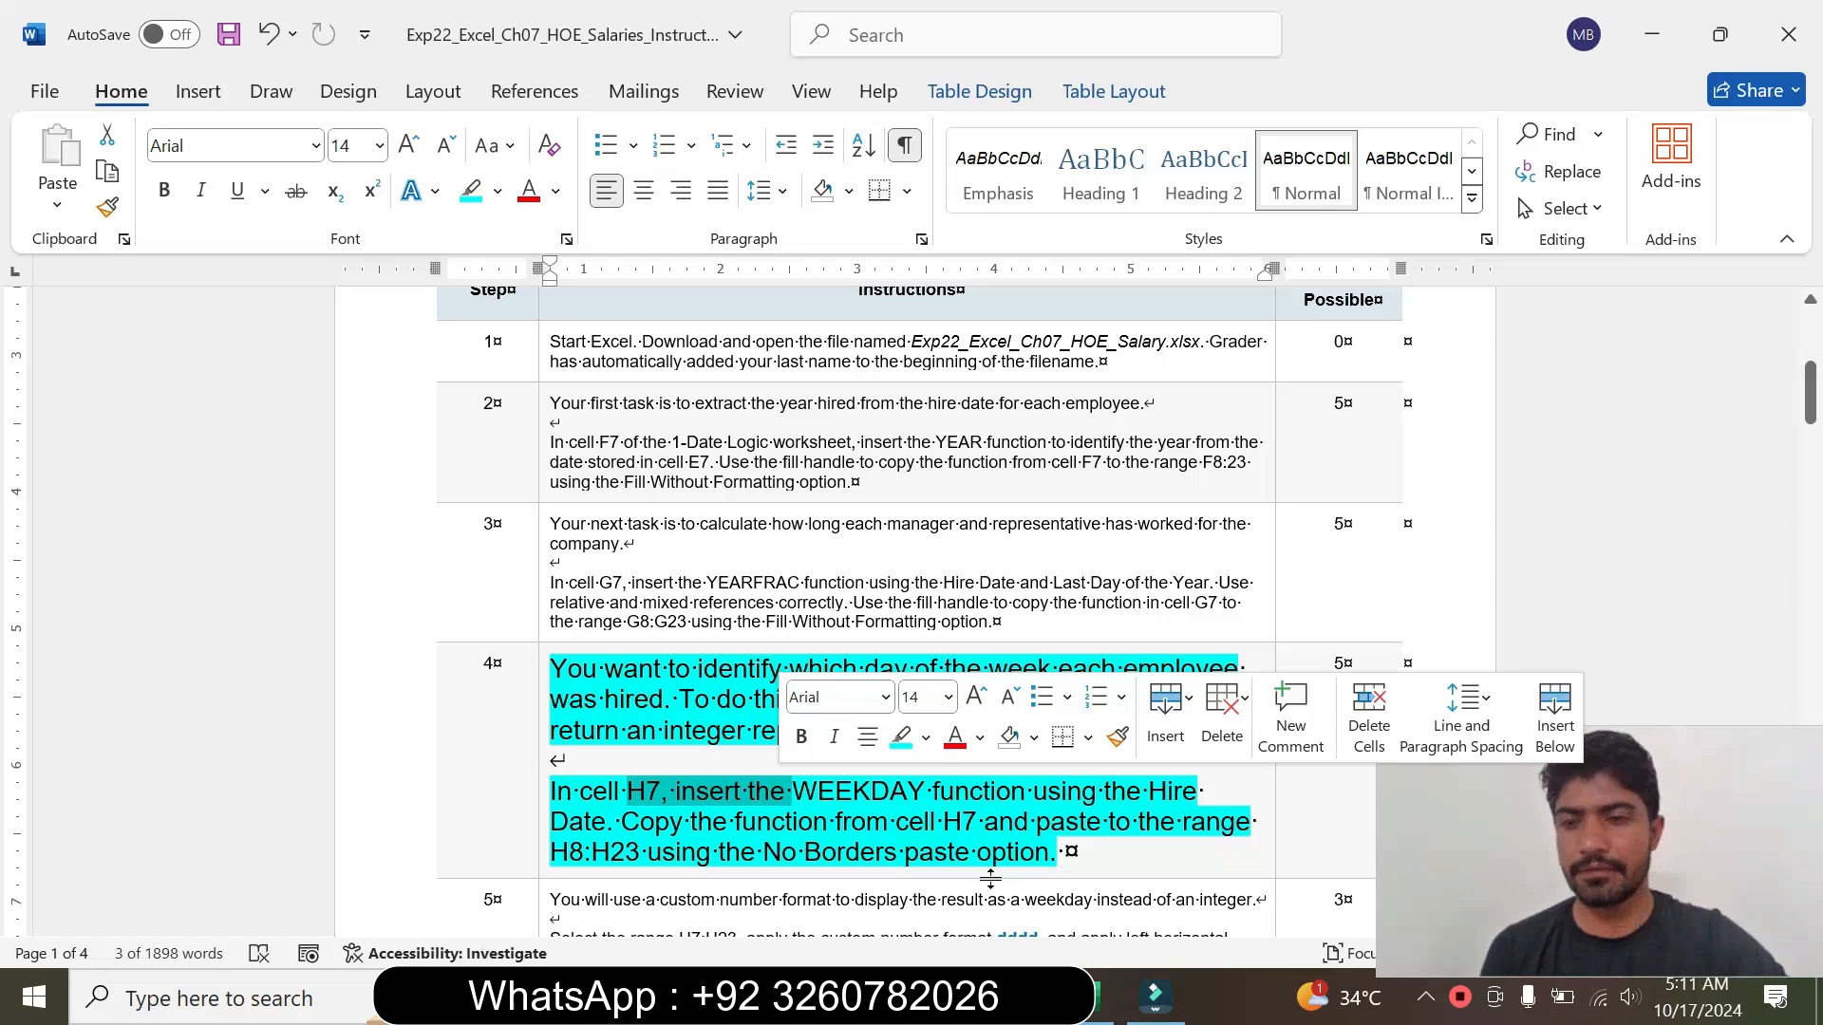
Step: Switch to Excel and enter =WEEKDAY(E7) in cell H7 of the 1-Date Logic worksheet
left_click(1094, 1008)
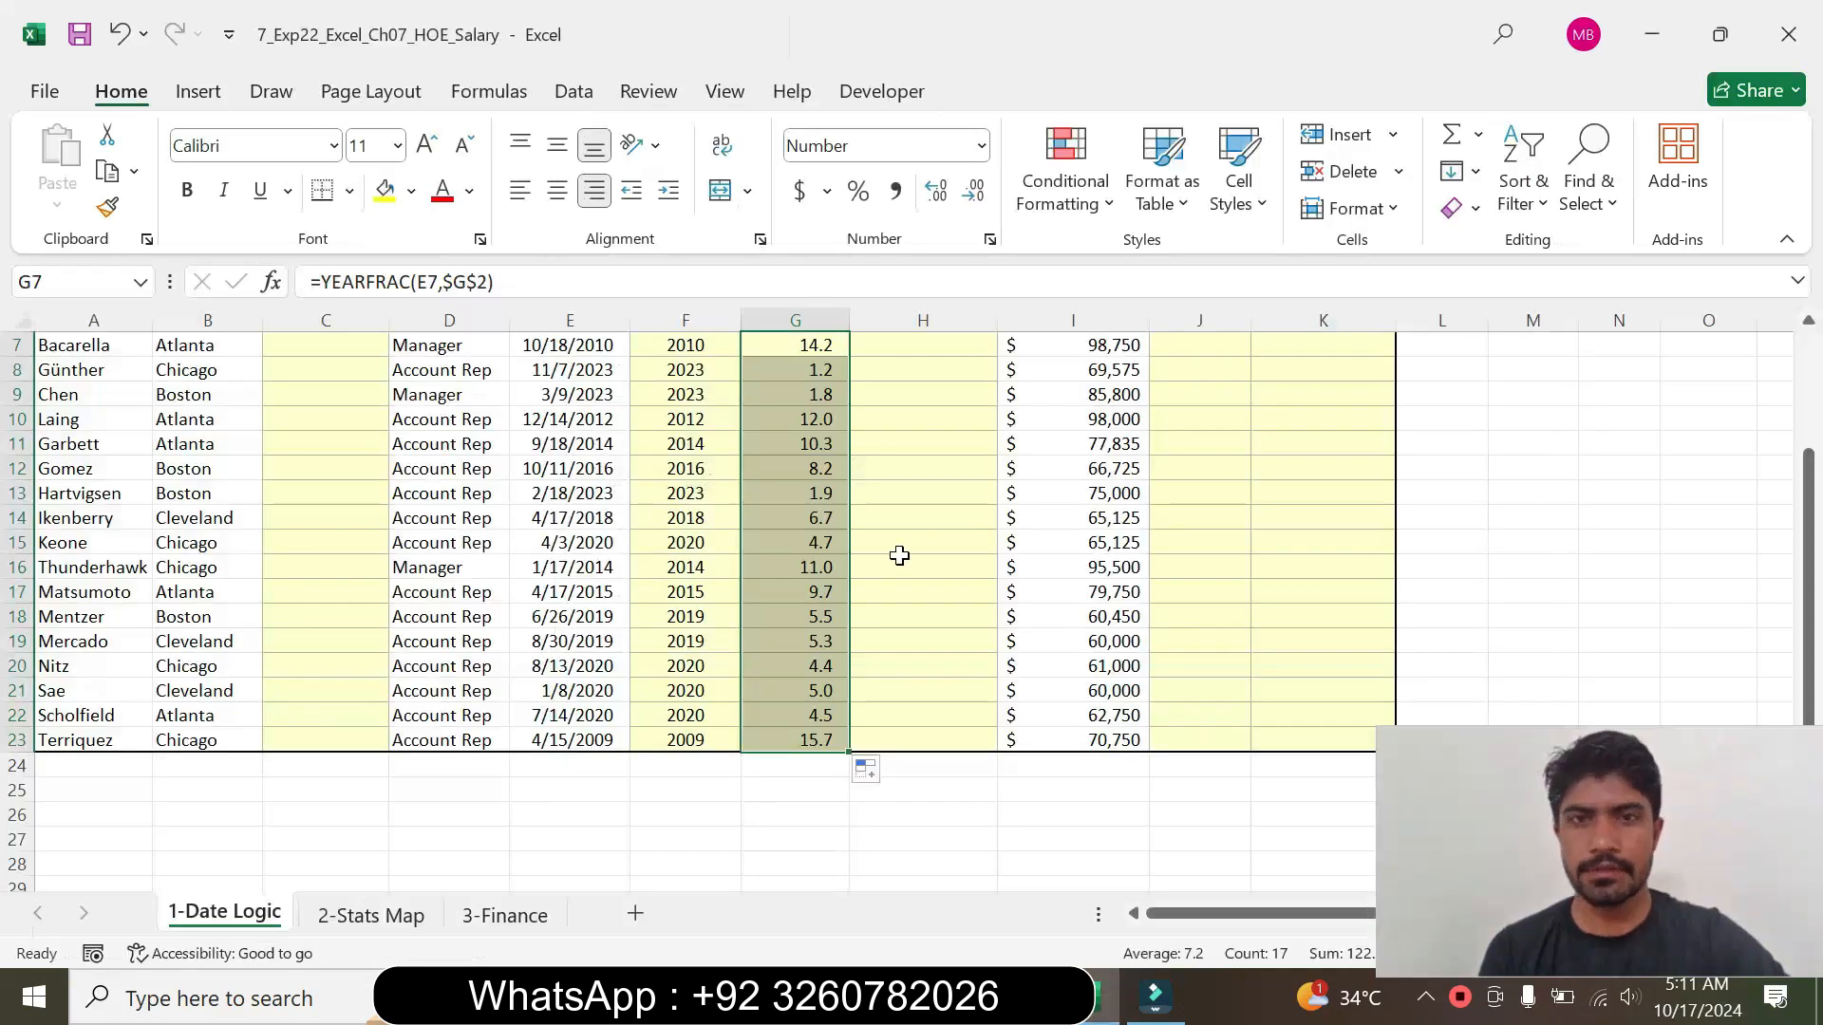
left_click_drag(1812, 575, 1814, 461)
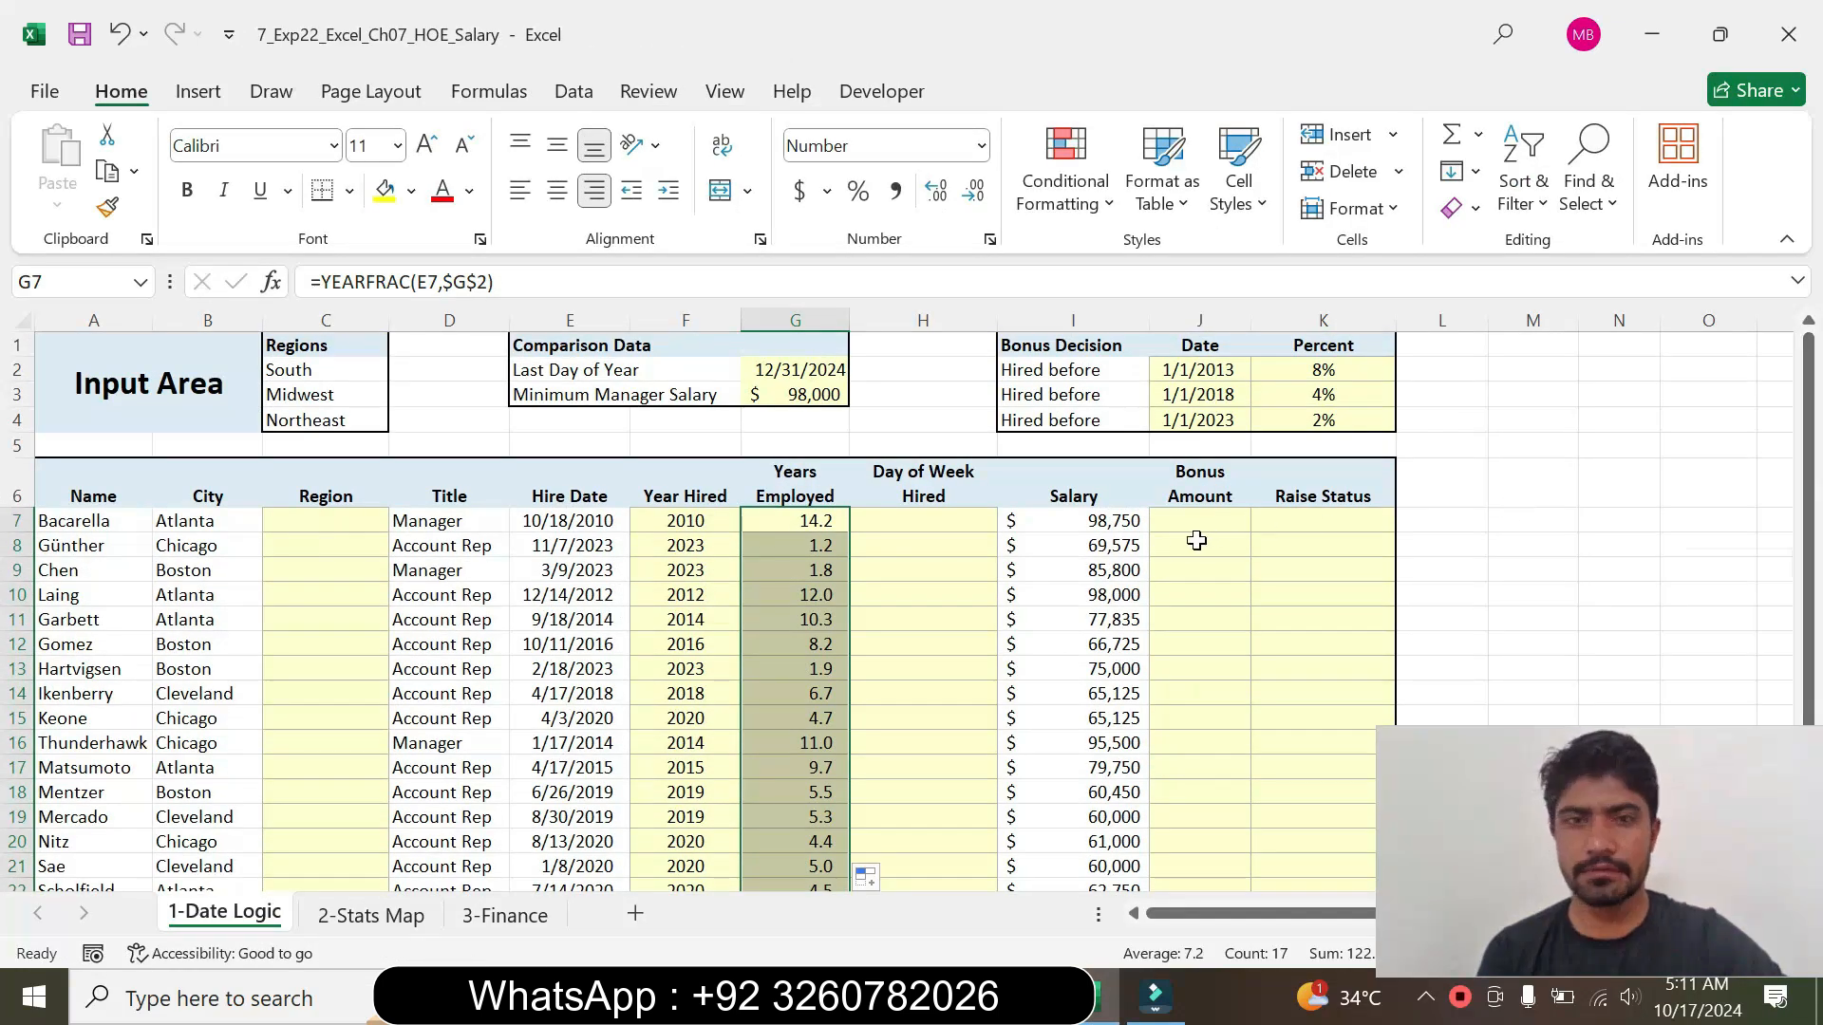
left_click(938, 528)
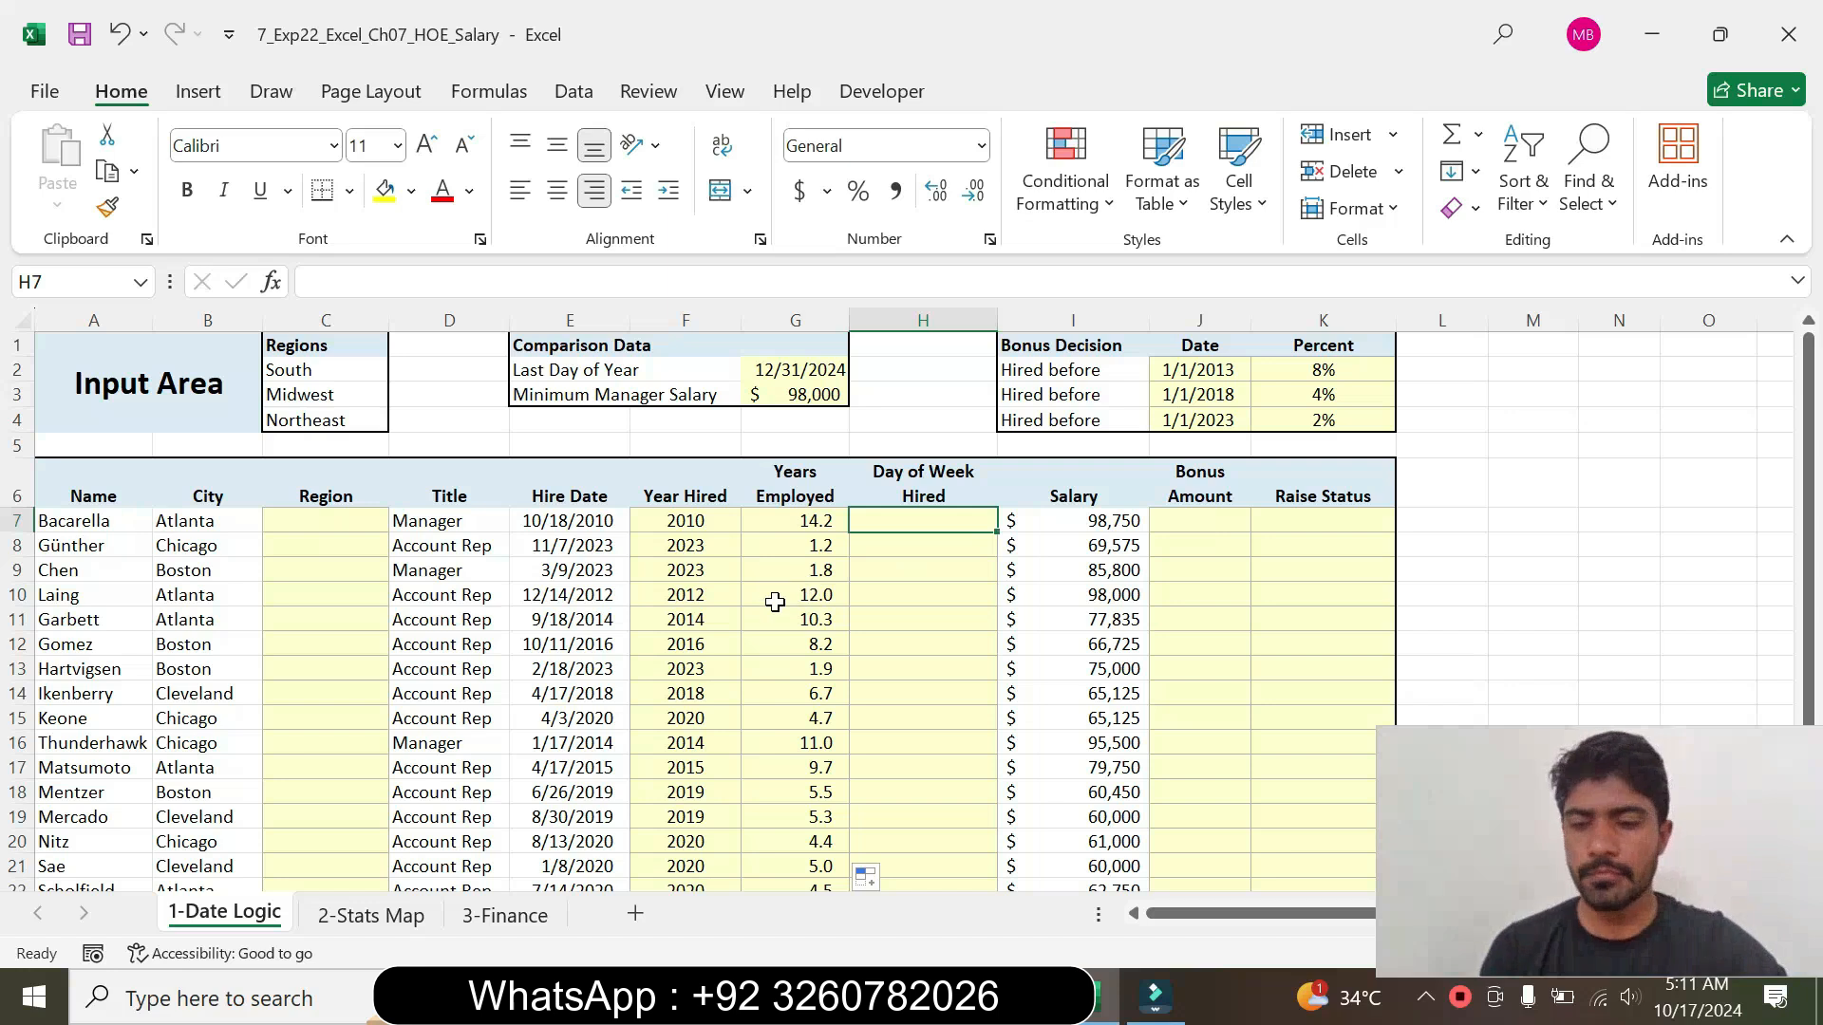
type("=")
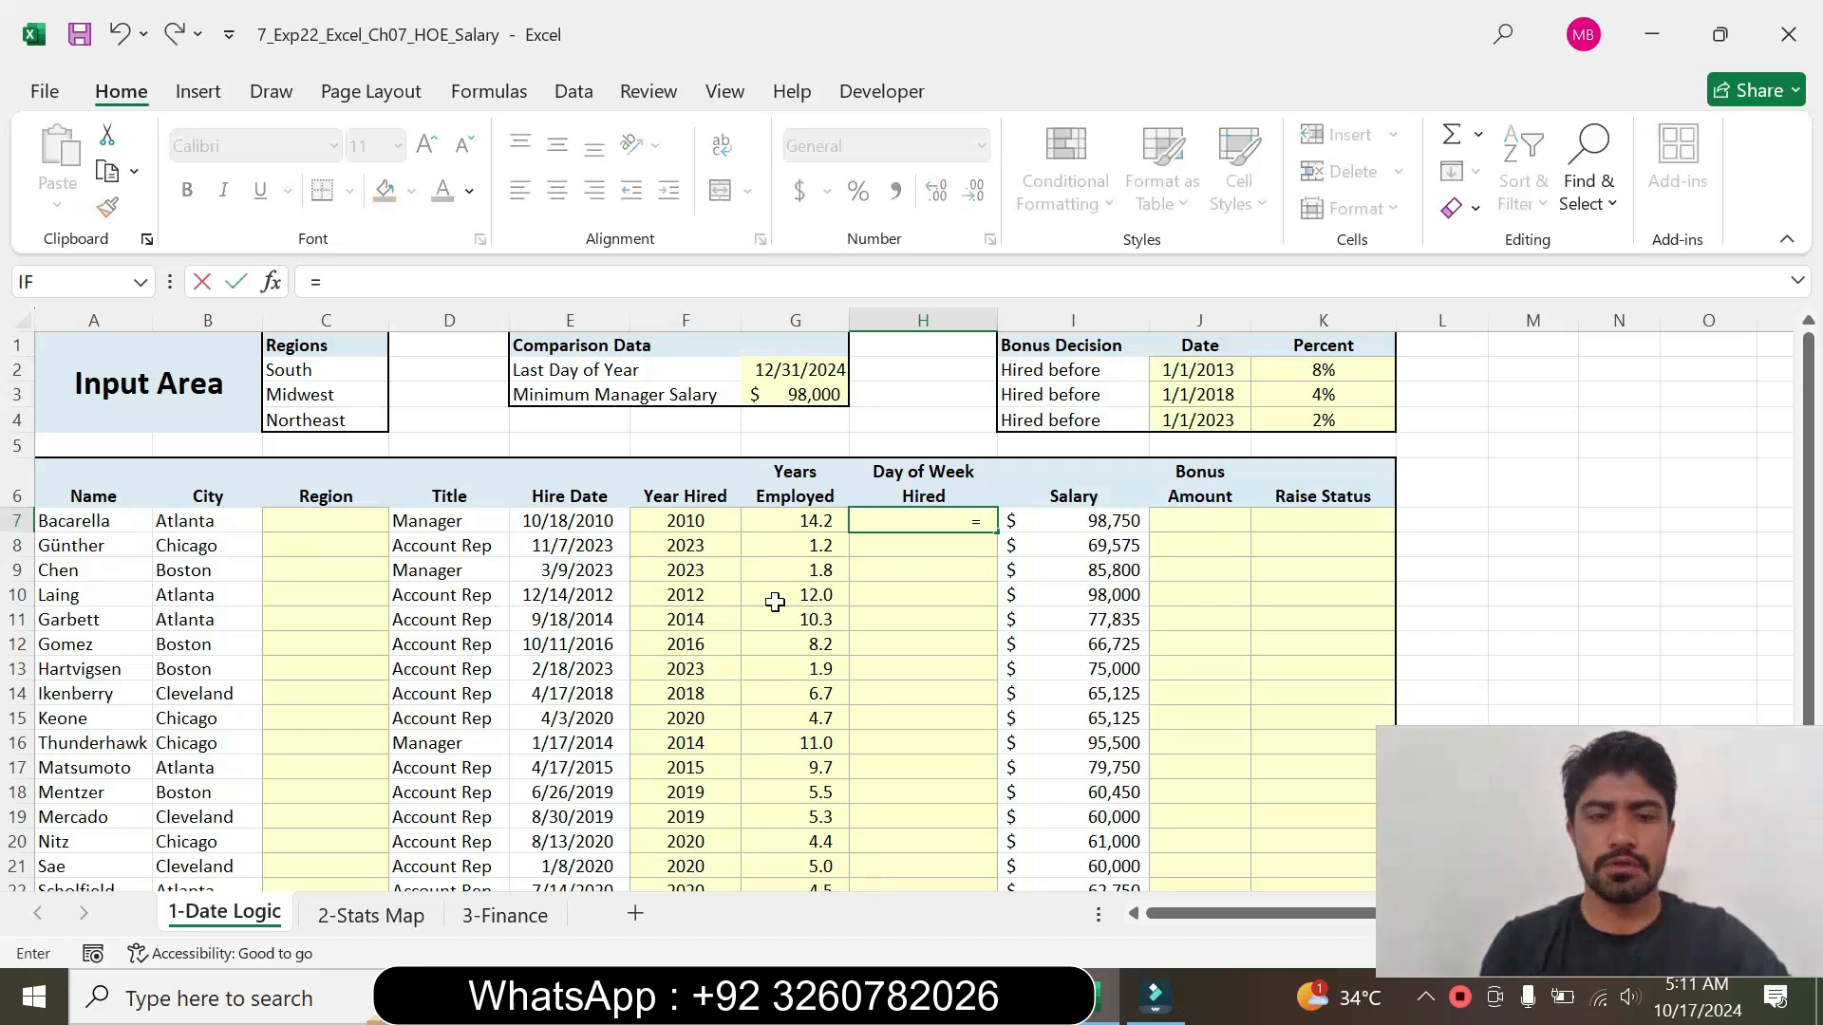
type("wee")
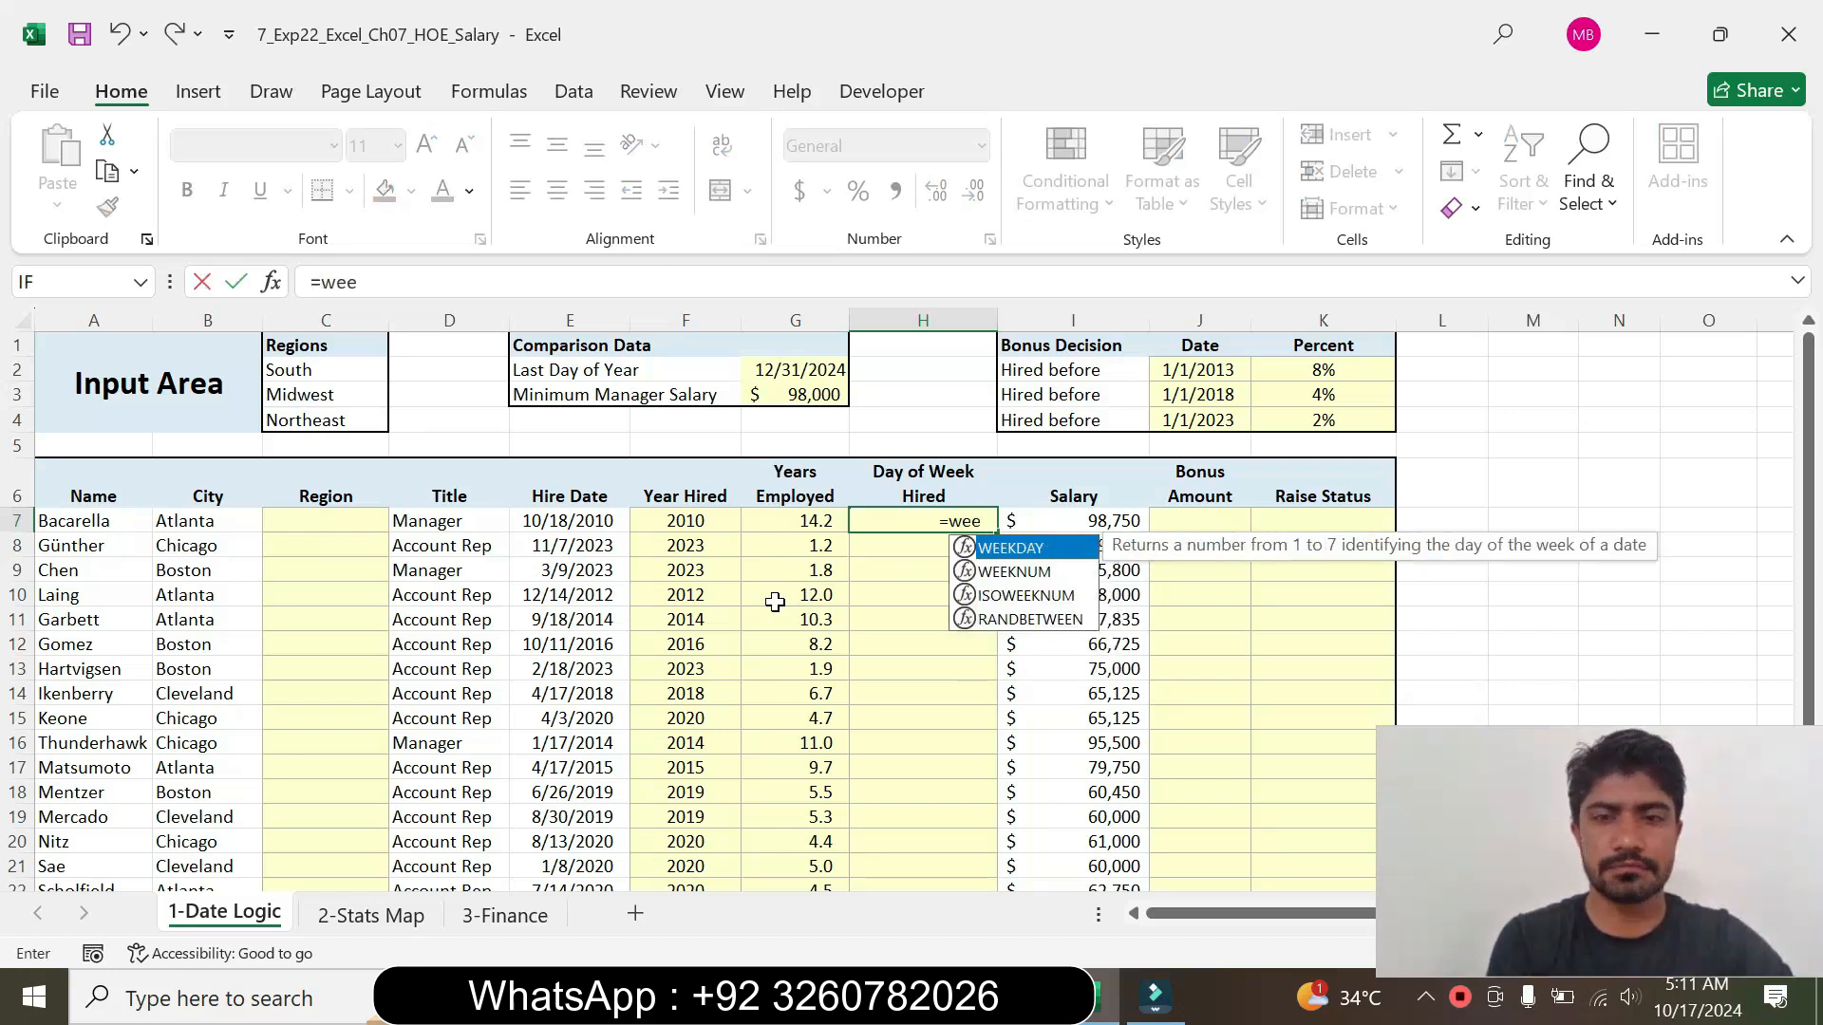
double_click(1027, 548)
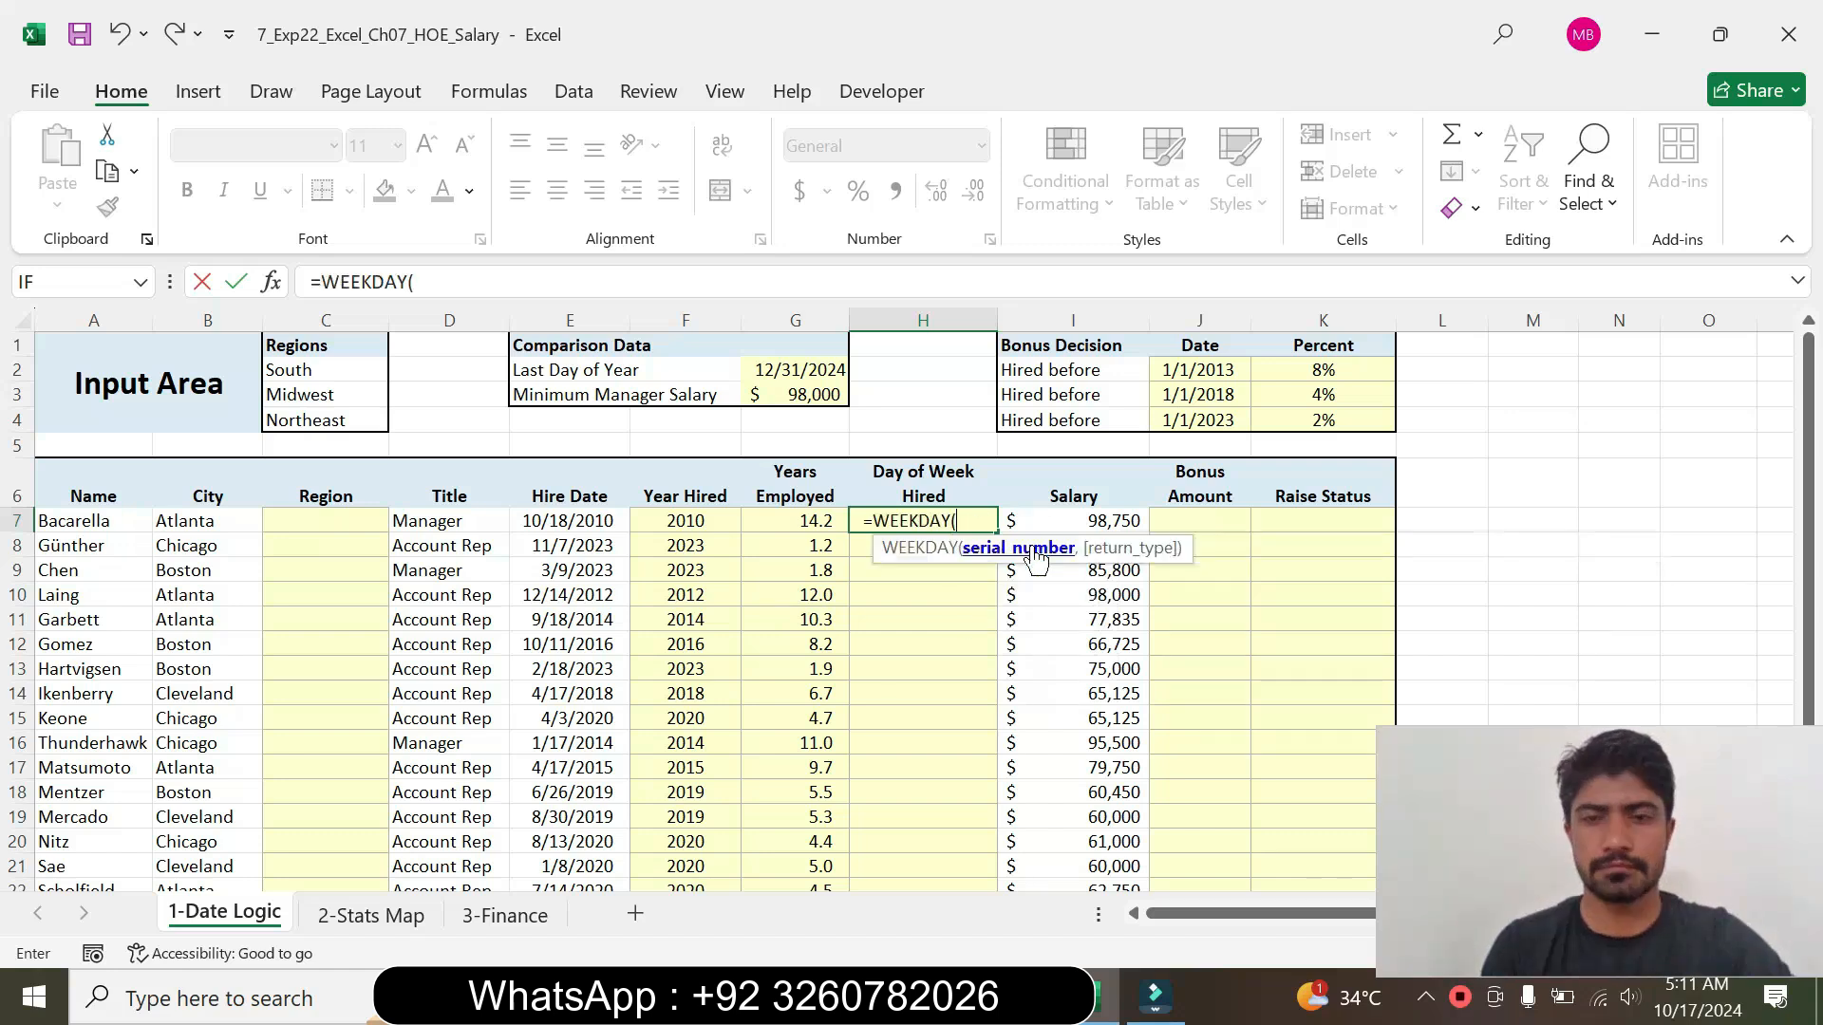
left_click(475, 282)
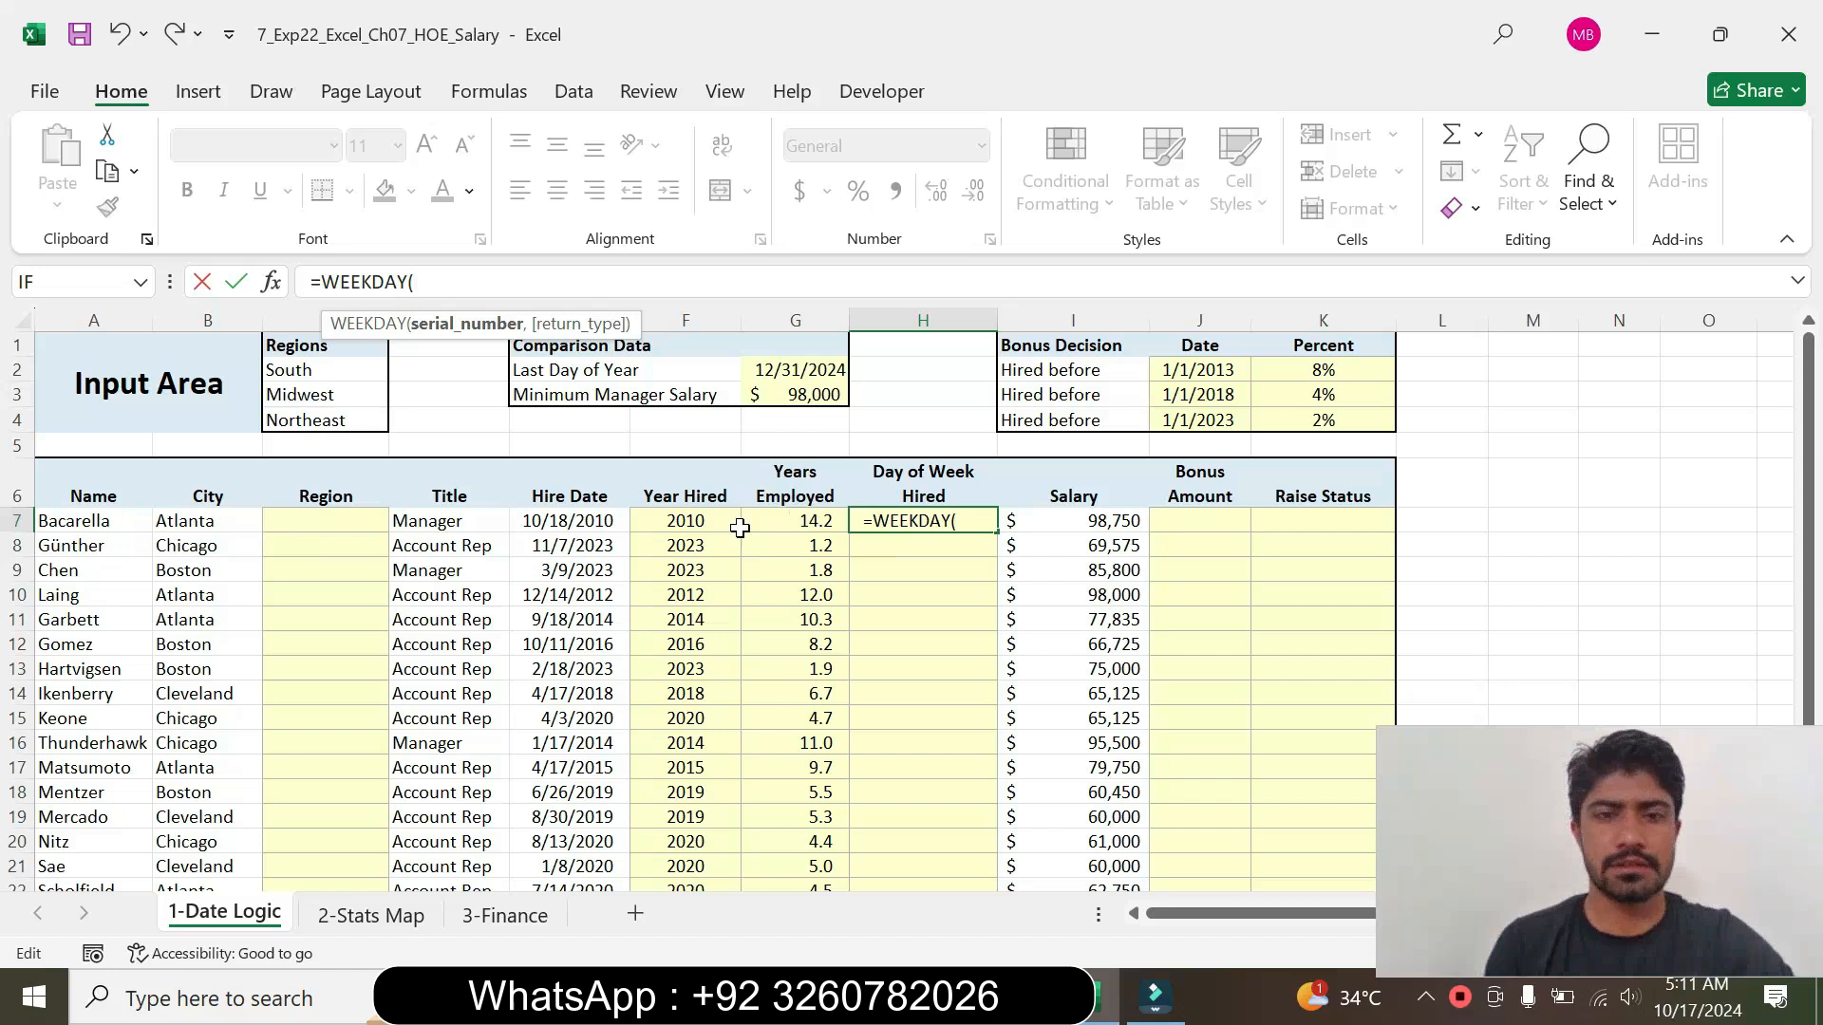
left_click(572, 522)
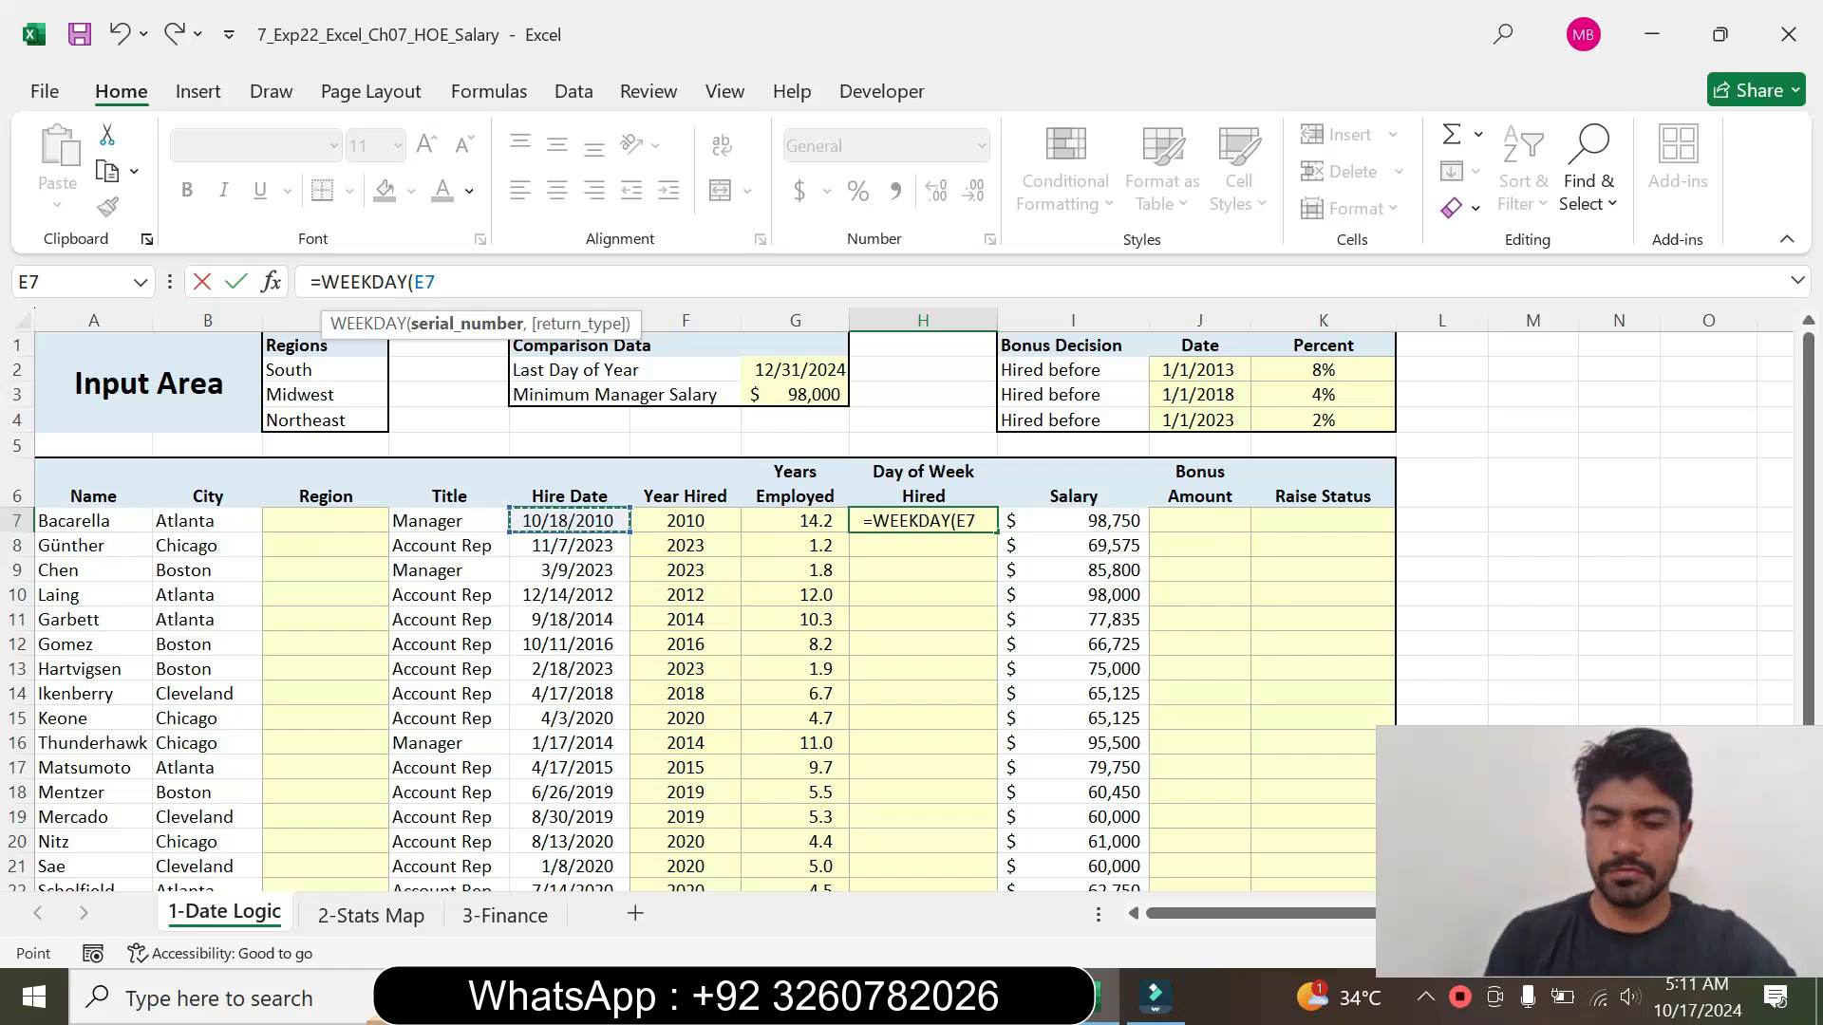
type(")")
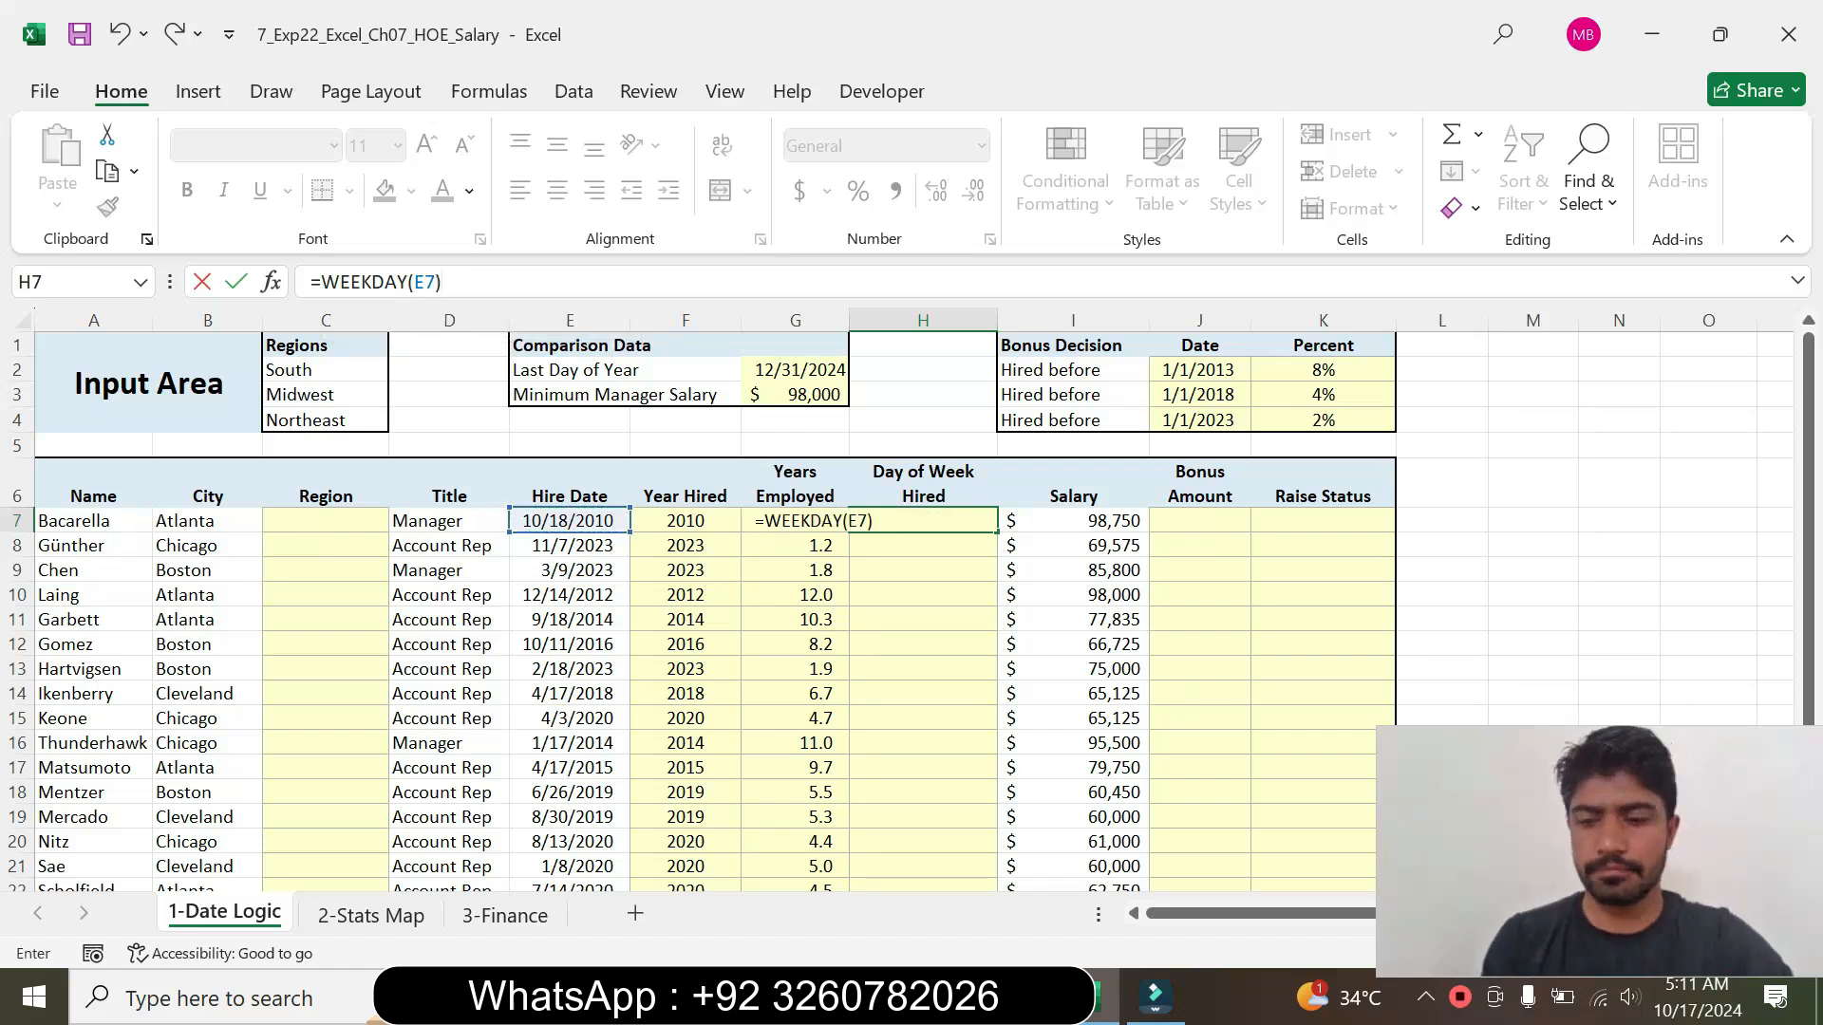
key("Return")
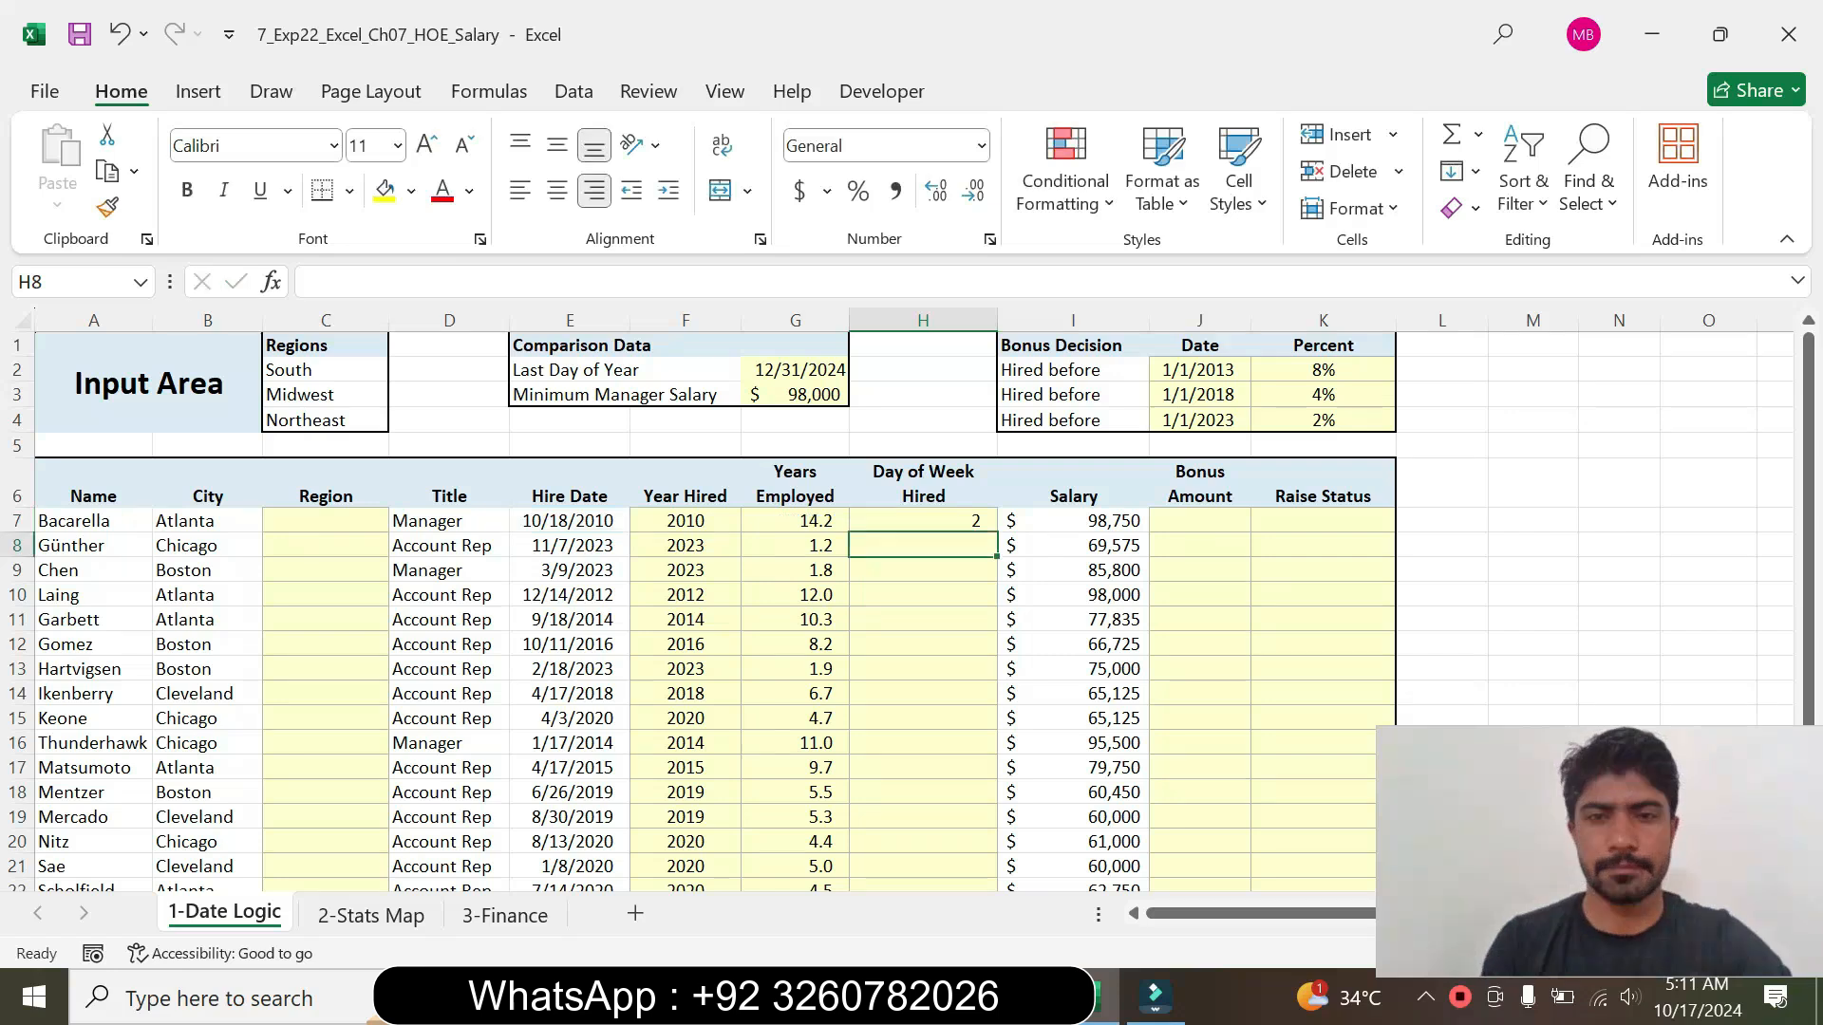
Step: Check the copy requirement in Word, and in Excel fill the WEEKDAY function from H7 to H8:H23 with Fill Without Formatting
left_click(959, 524)
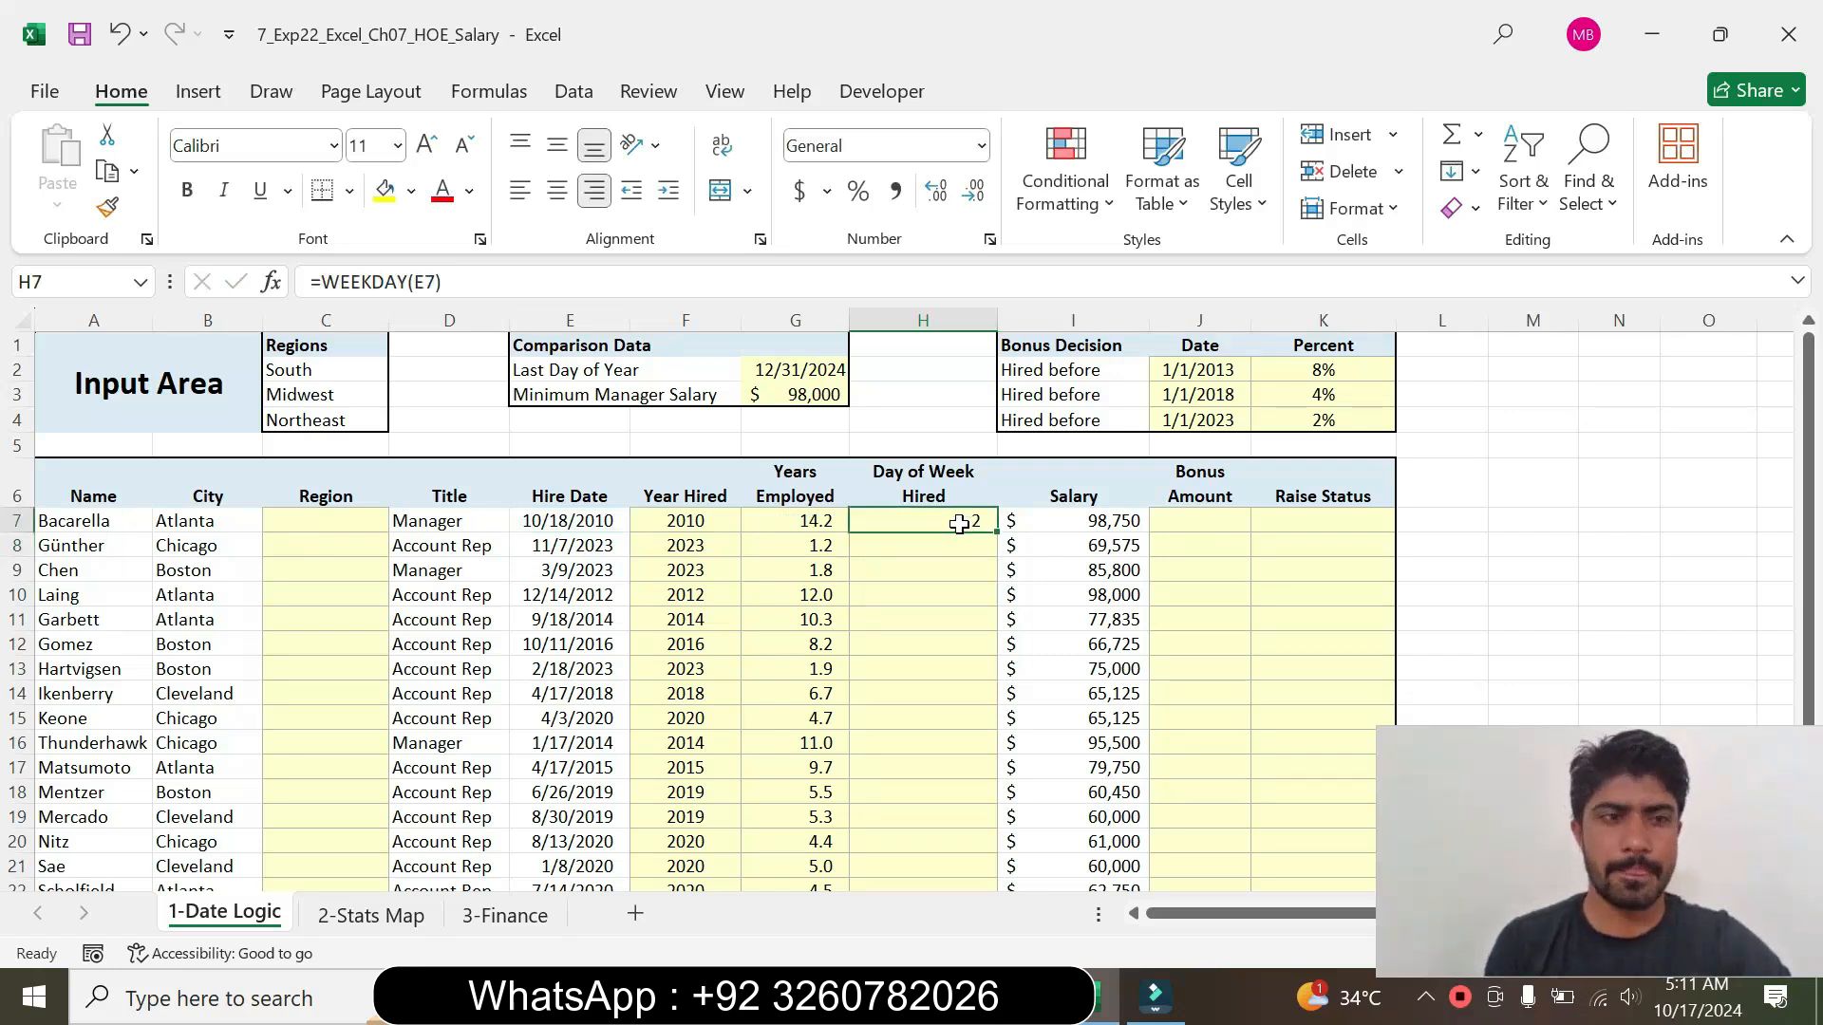
left_click(1035, 998)
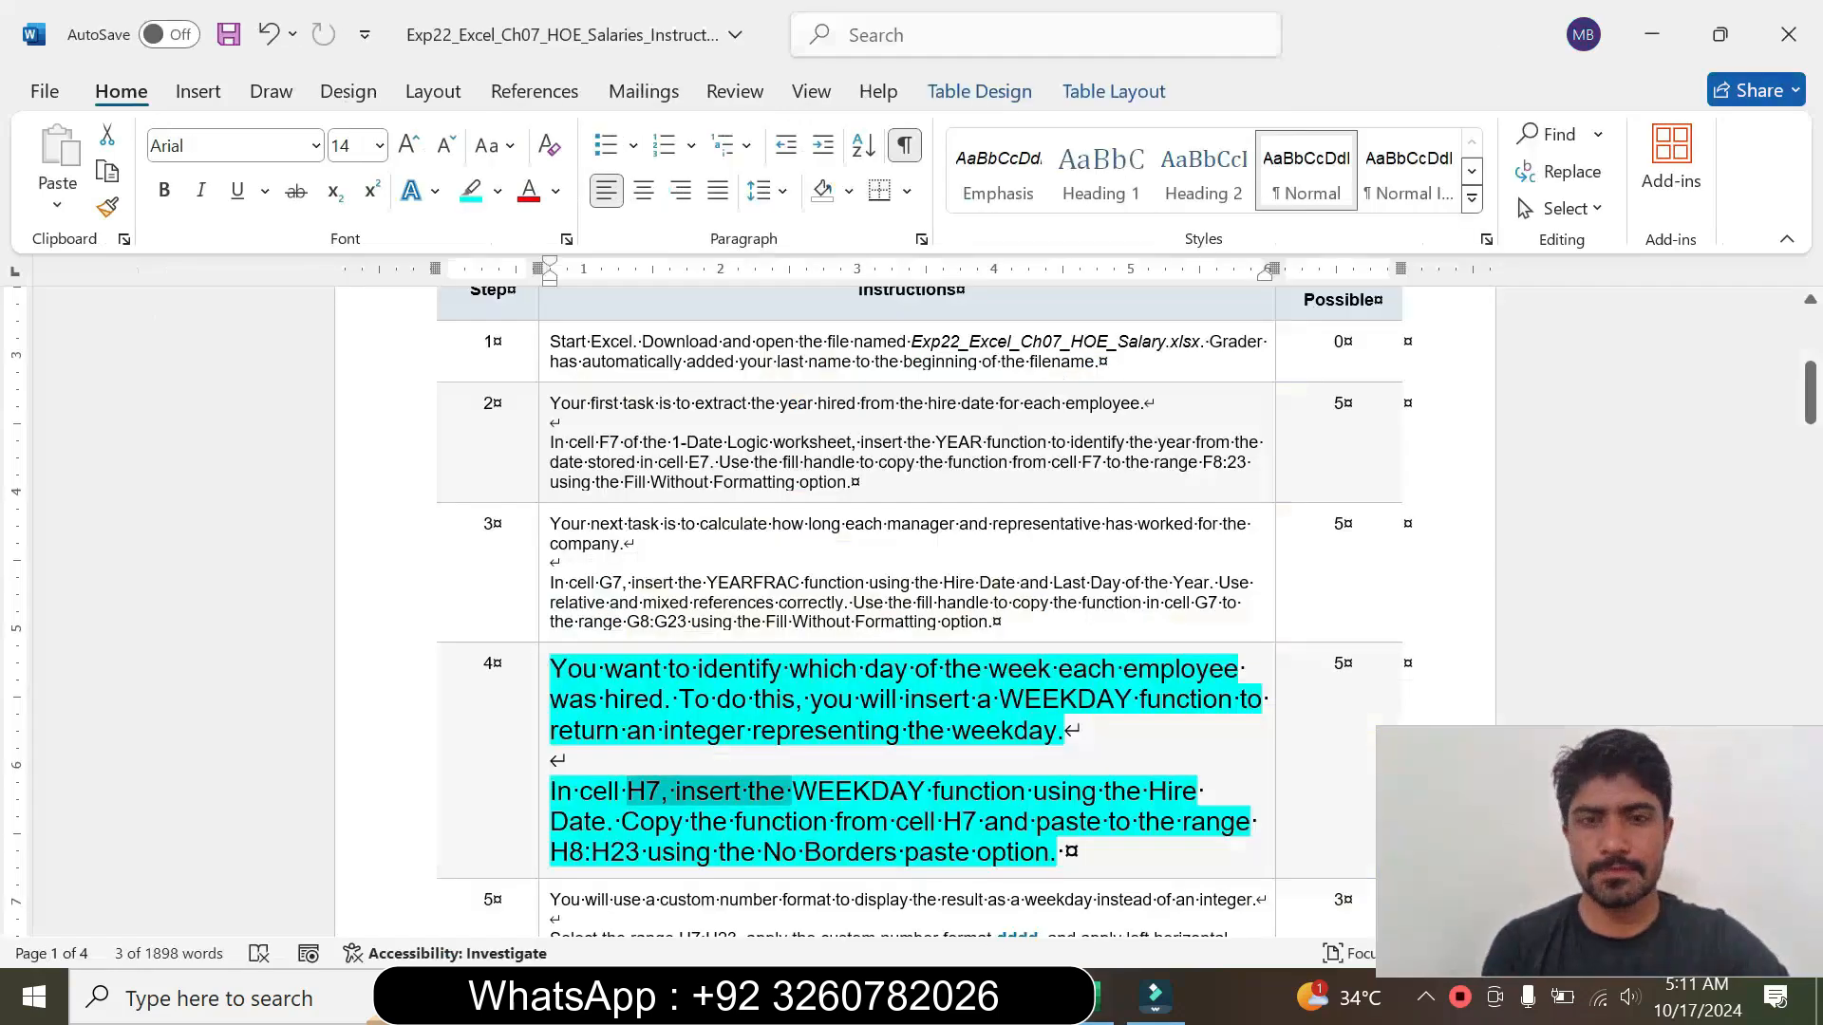
left_click_drag(622, 822, 901, 852)
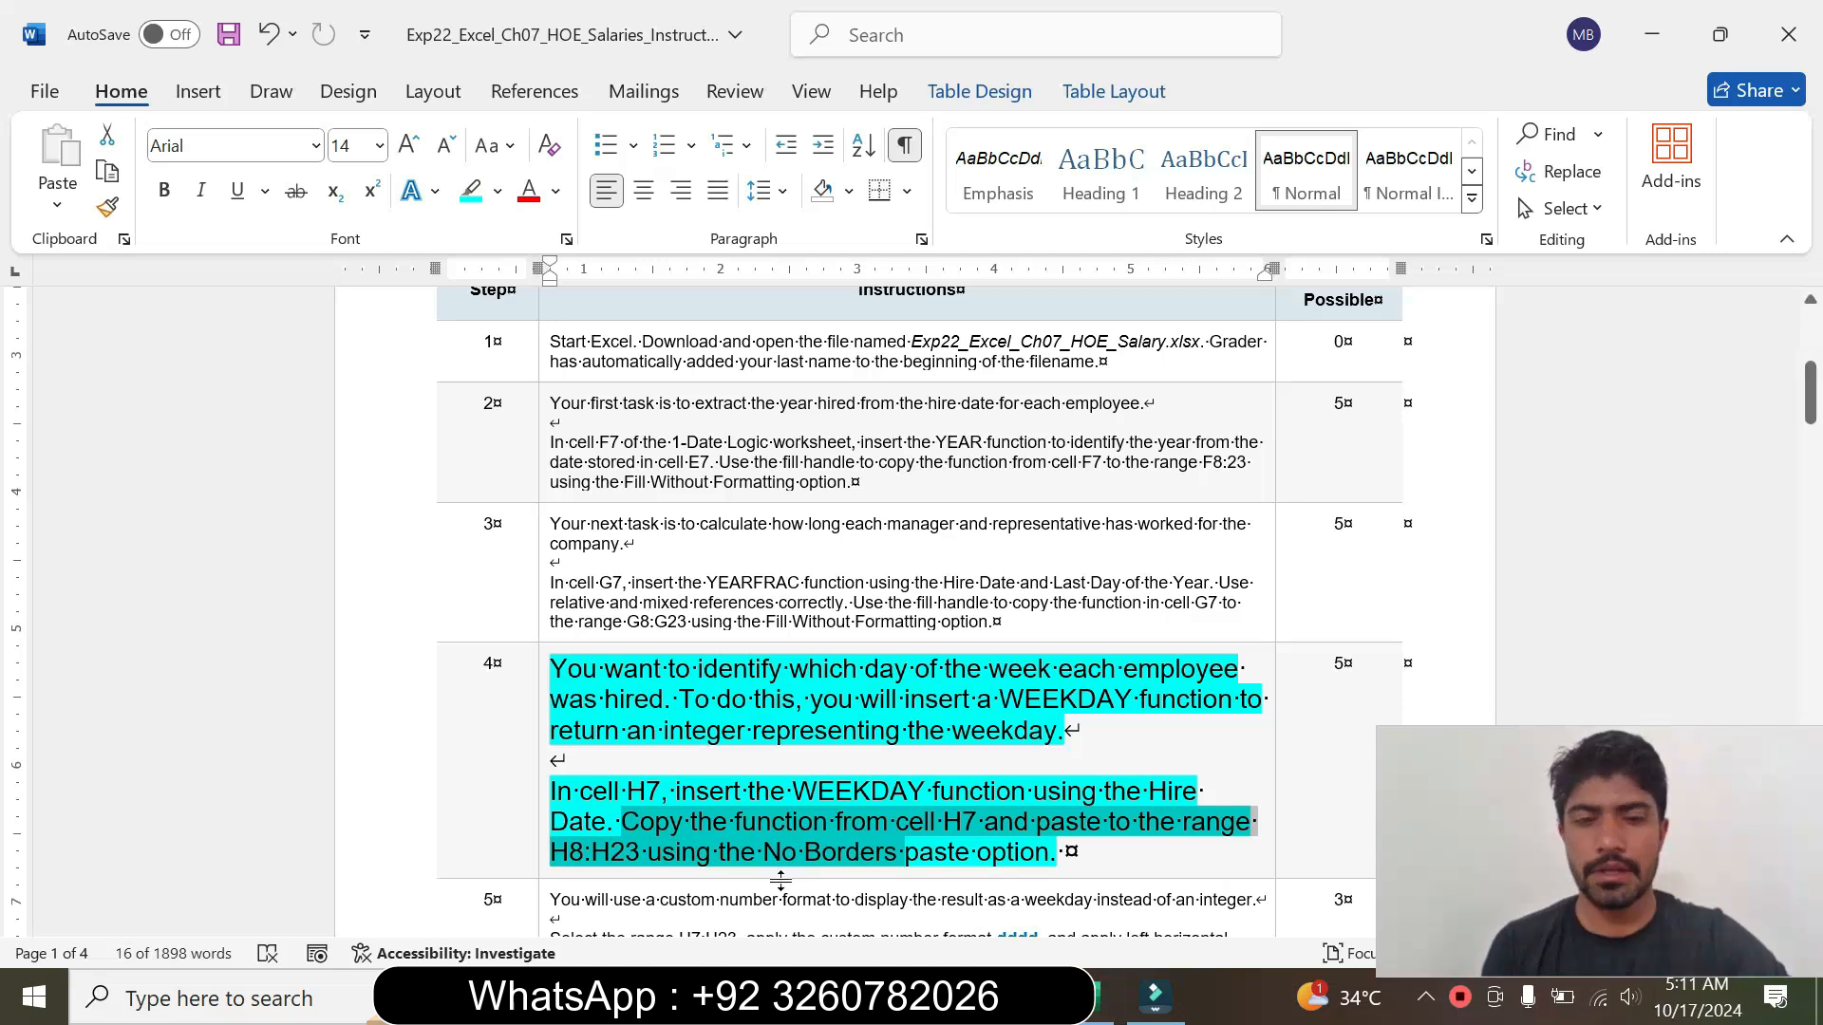
left_click(1106, 997)
left_click_drag(996, 531, 978, 828)
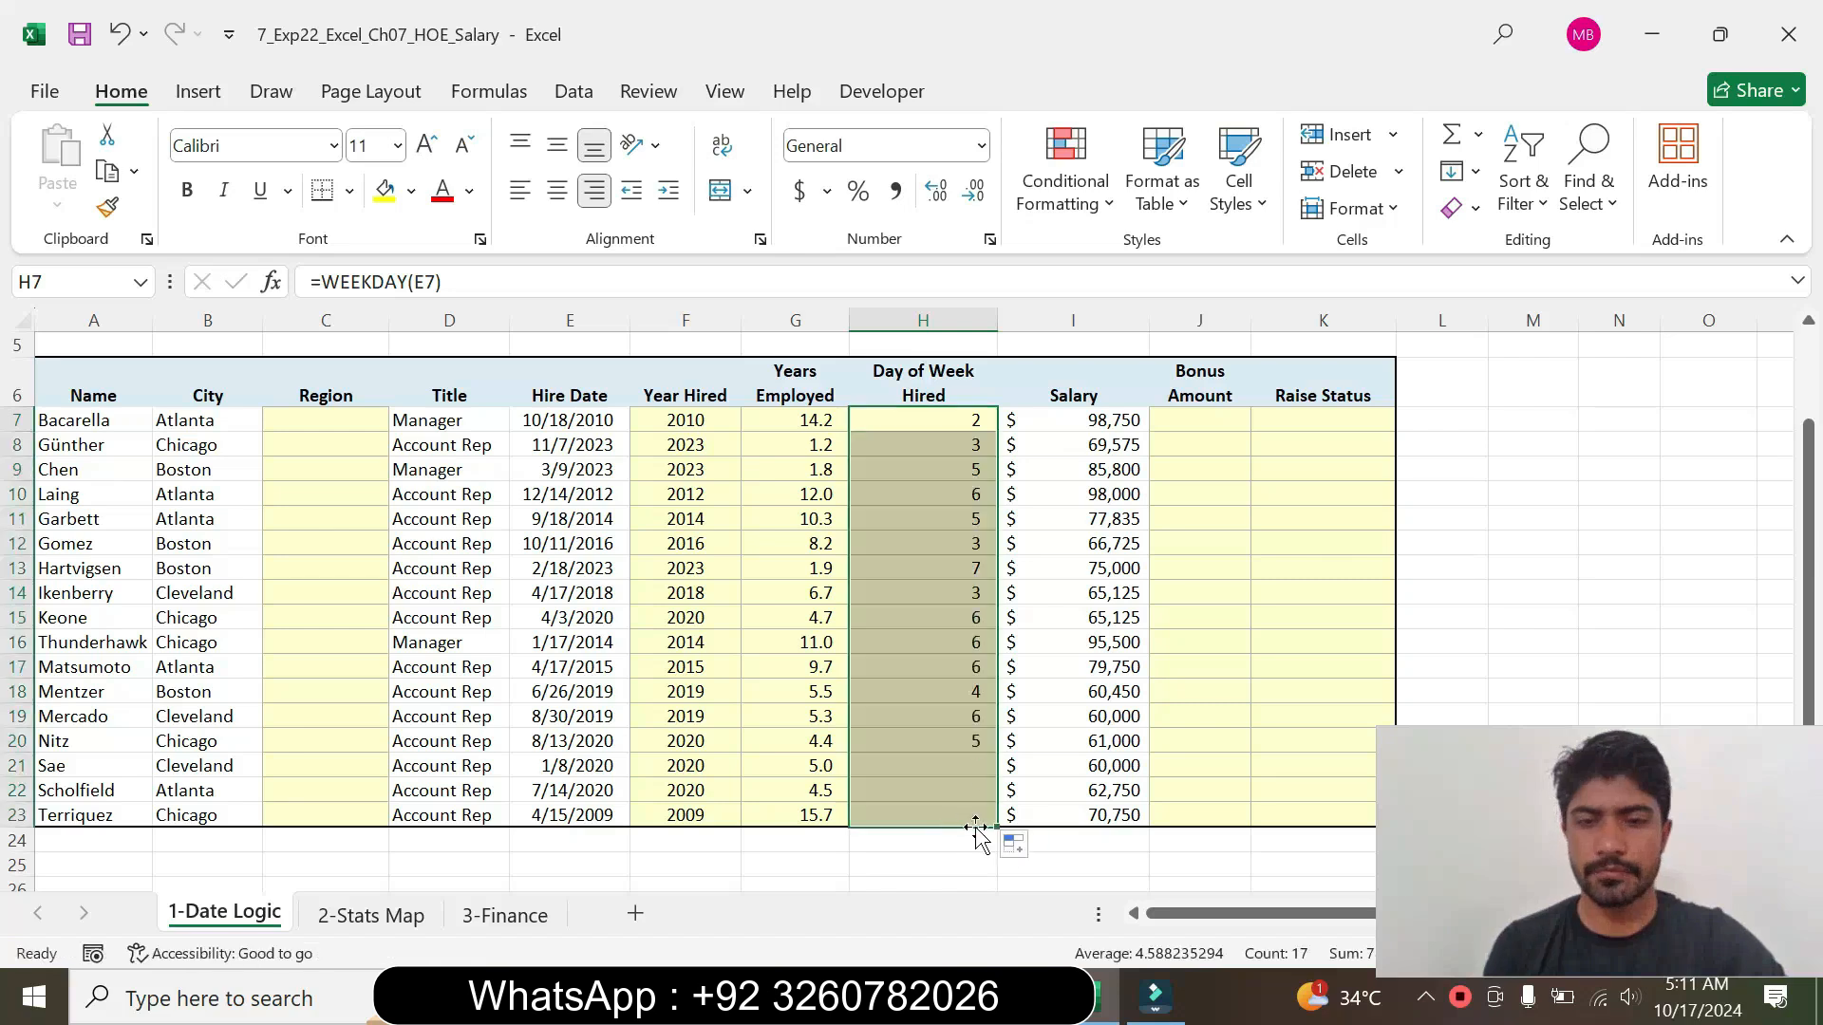
left_click(1021, 848)
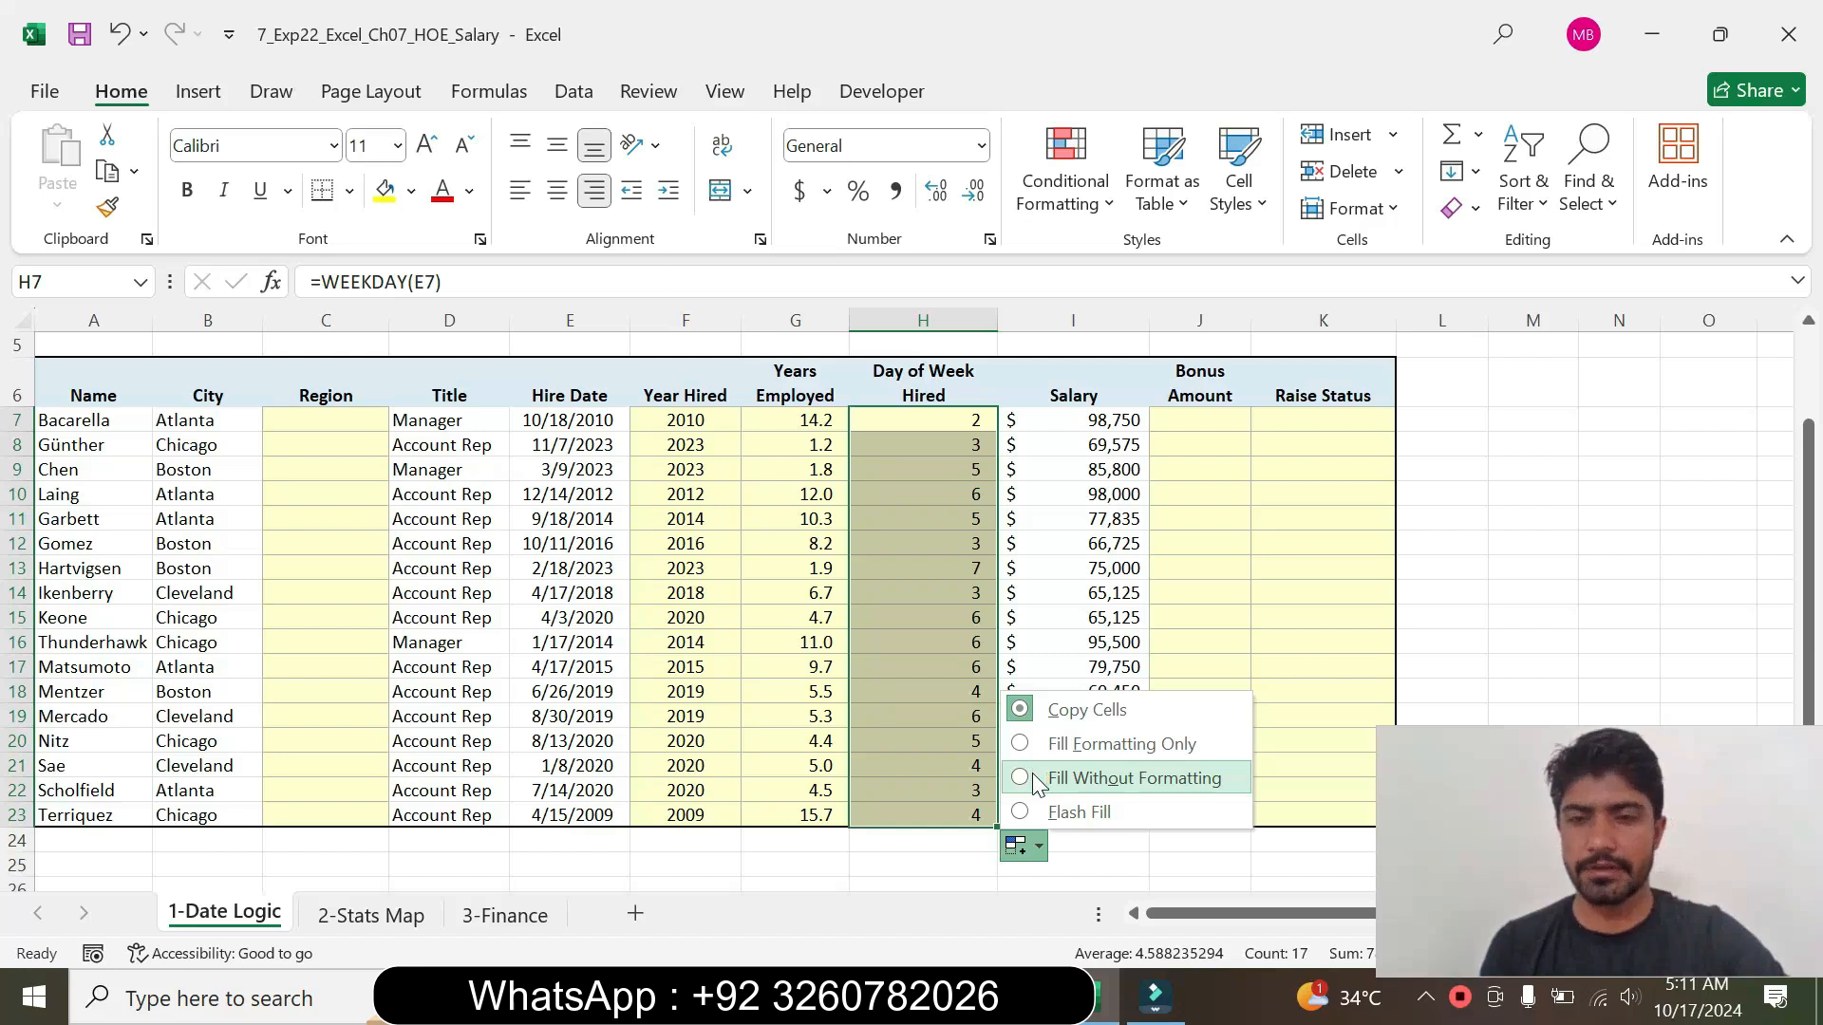
left_click(1037, 781)
left_click(867, 843)
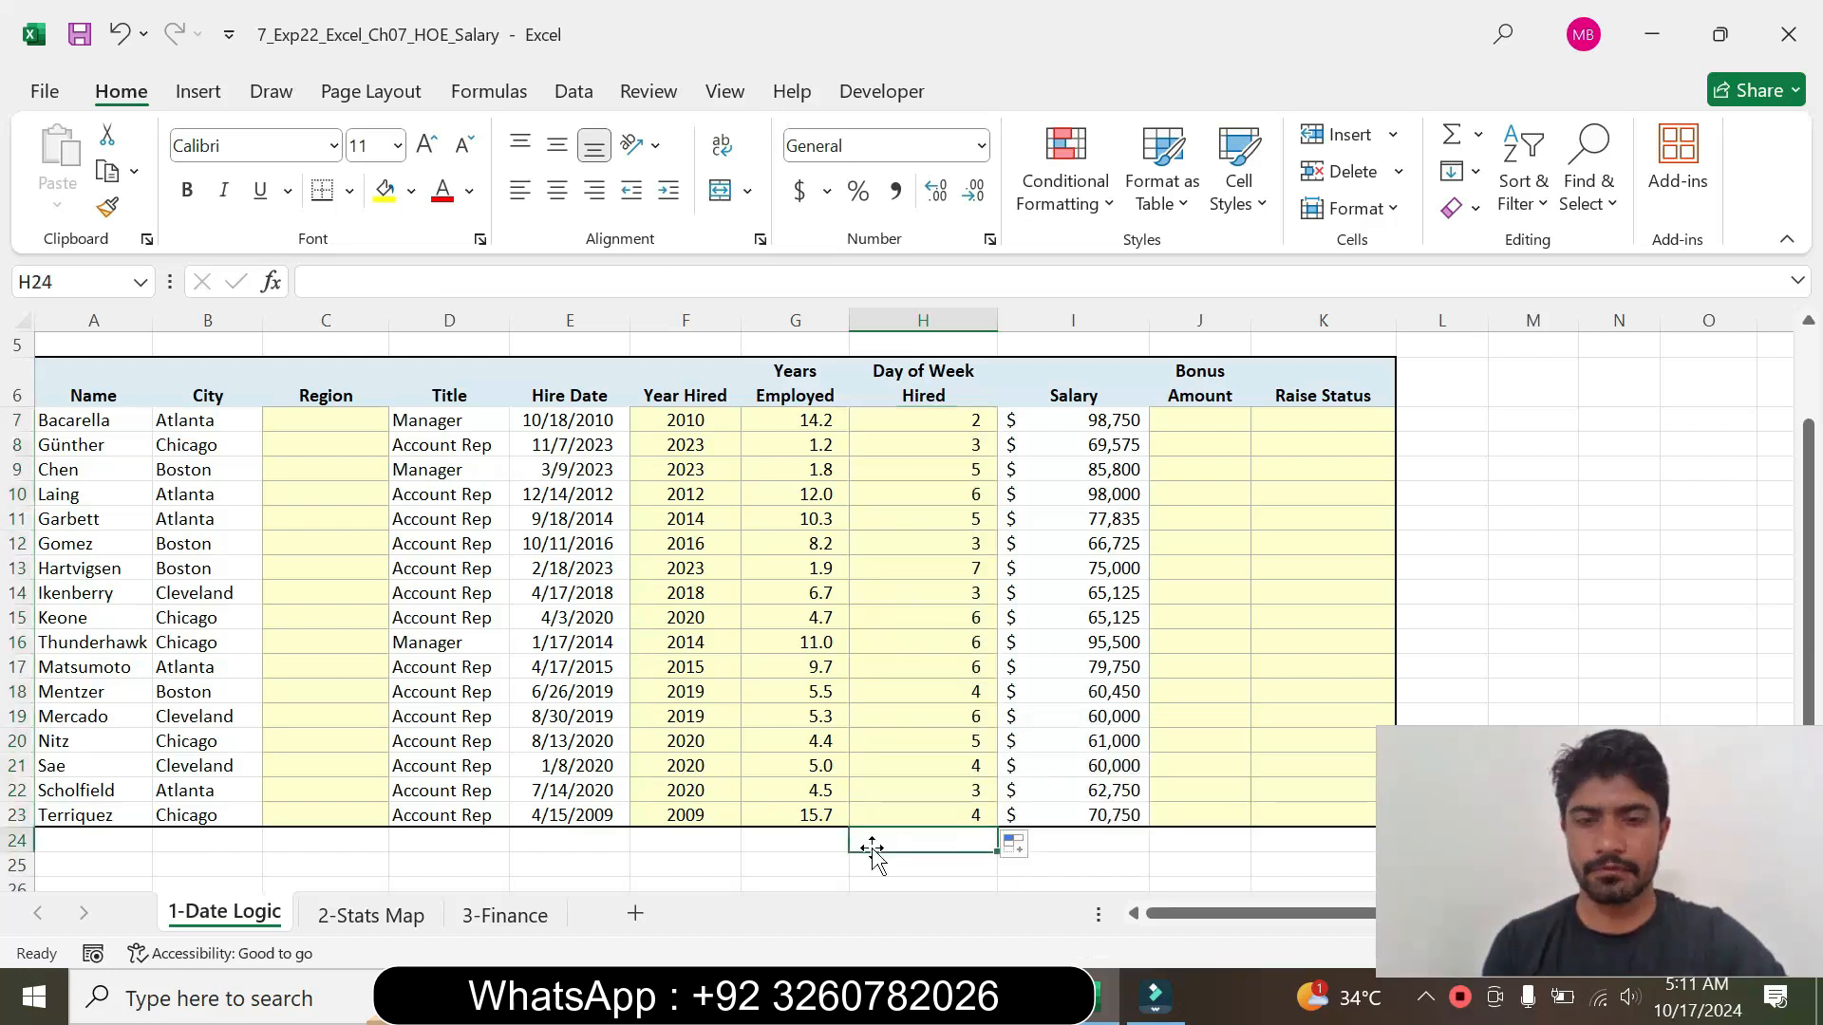
left_click(952, 811)
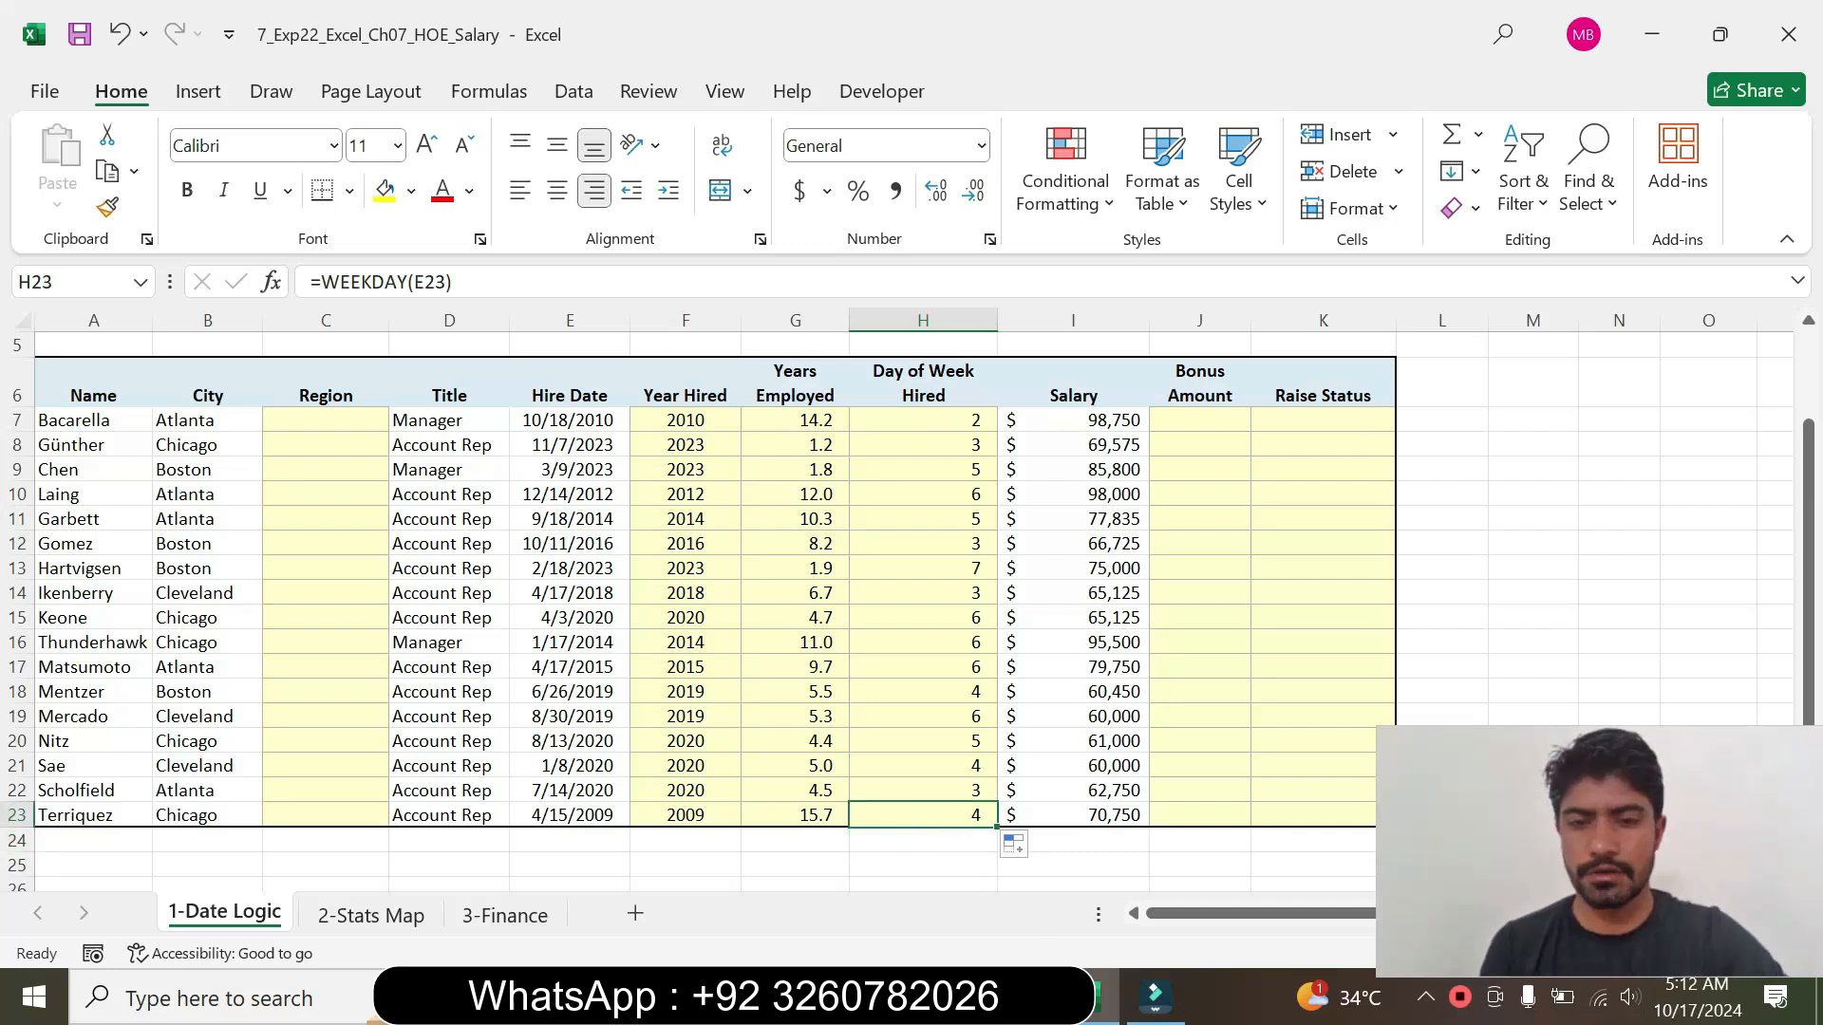
Step: Switch to Word, return the step 4 instruction text to font size 9 and remove its highlighting
key("alt+Tab")
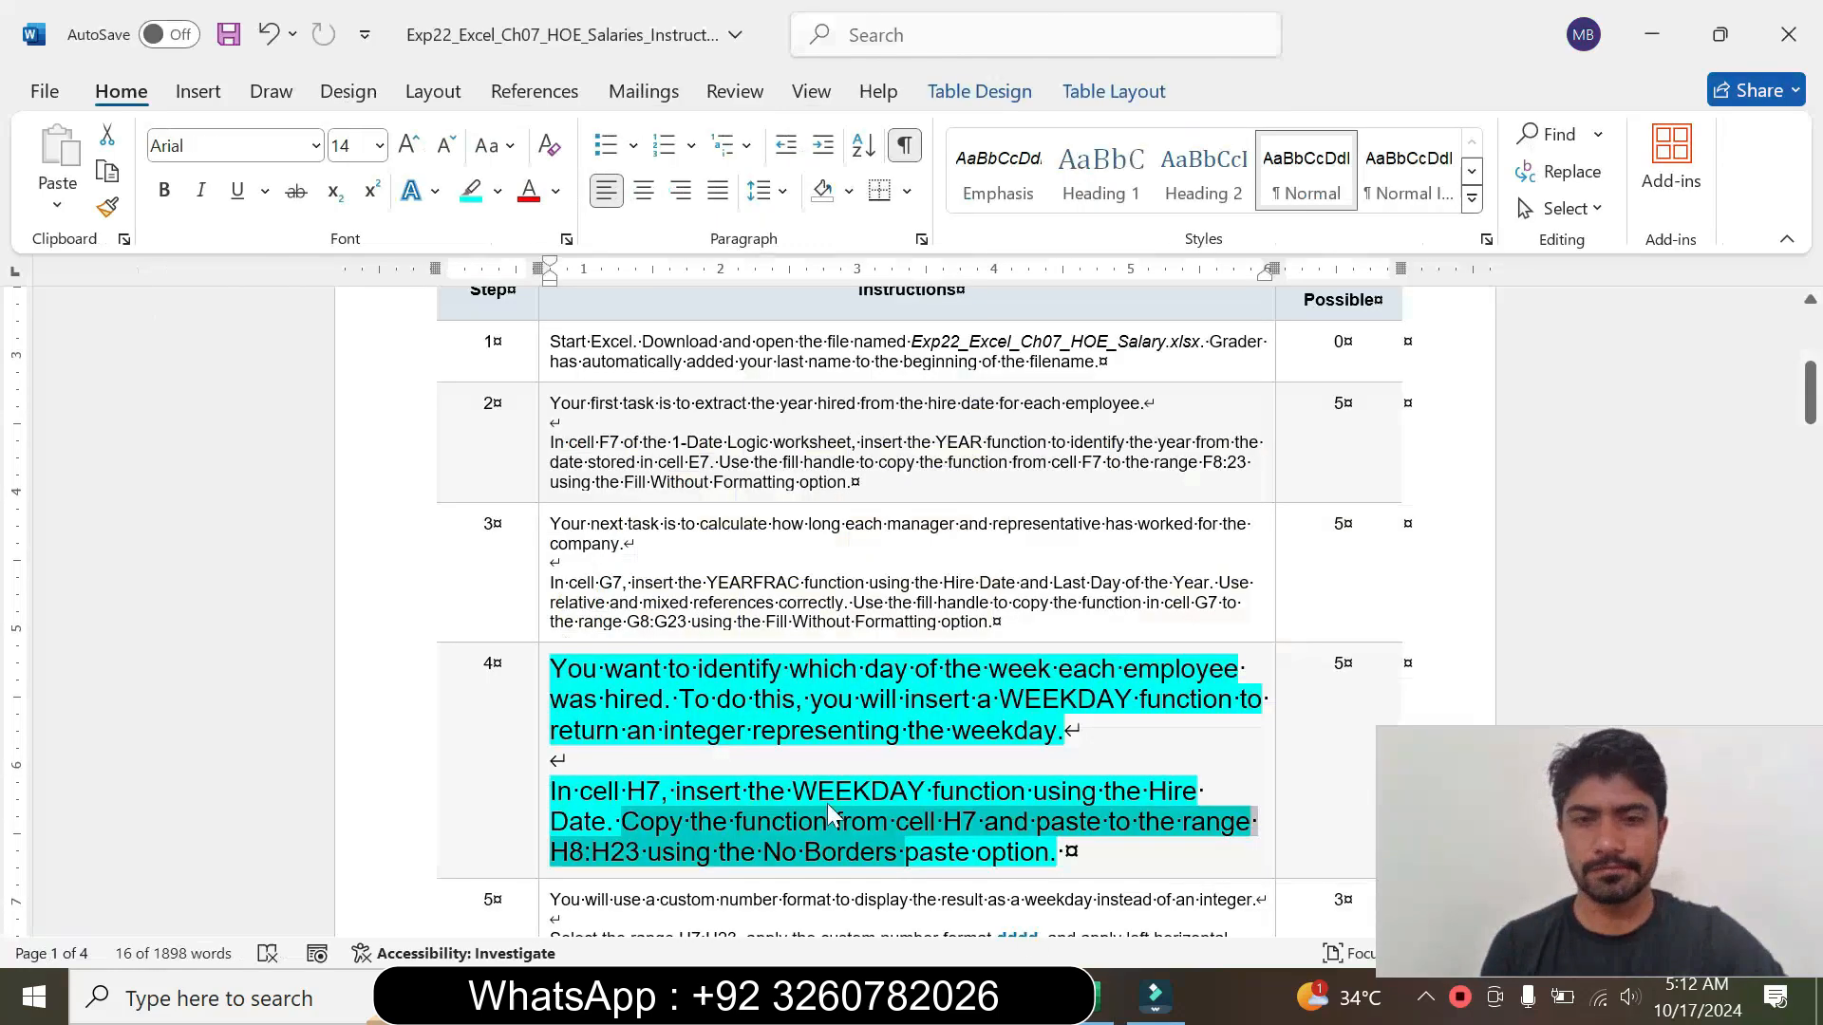
left_click(542, 789)
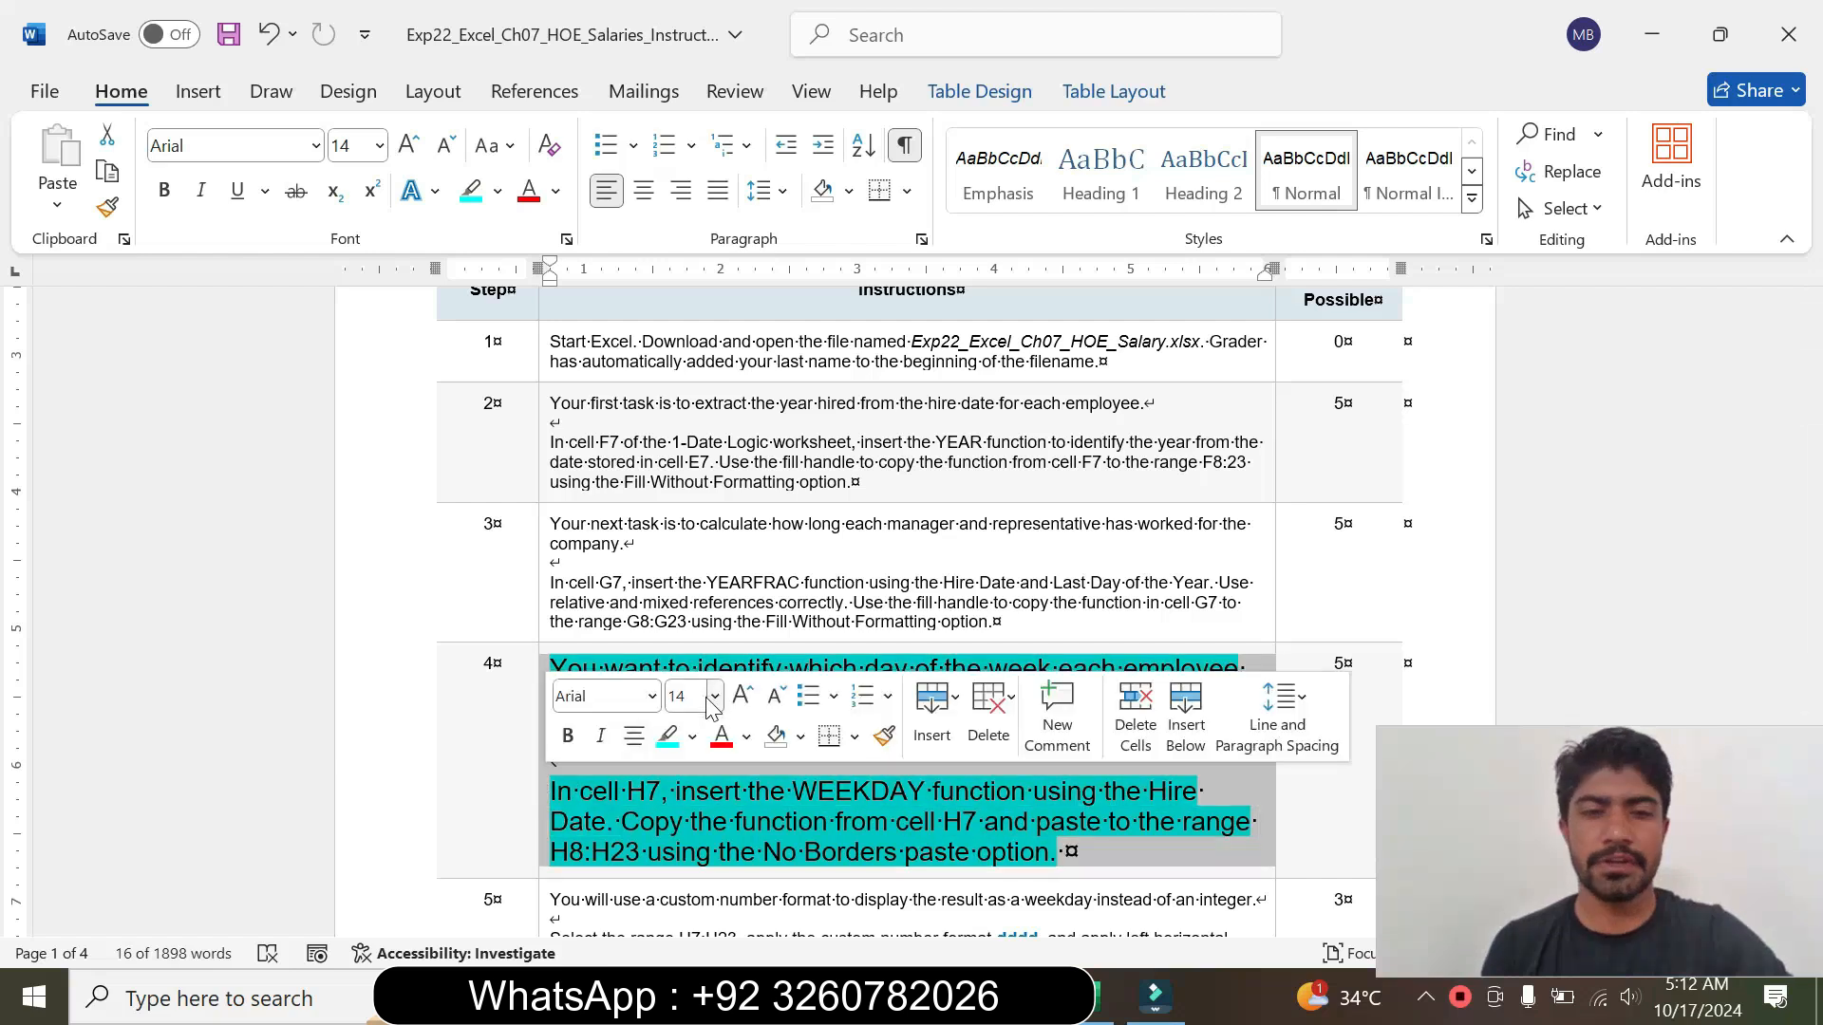
left_click(716, 696)
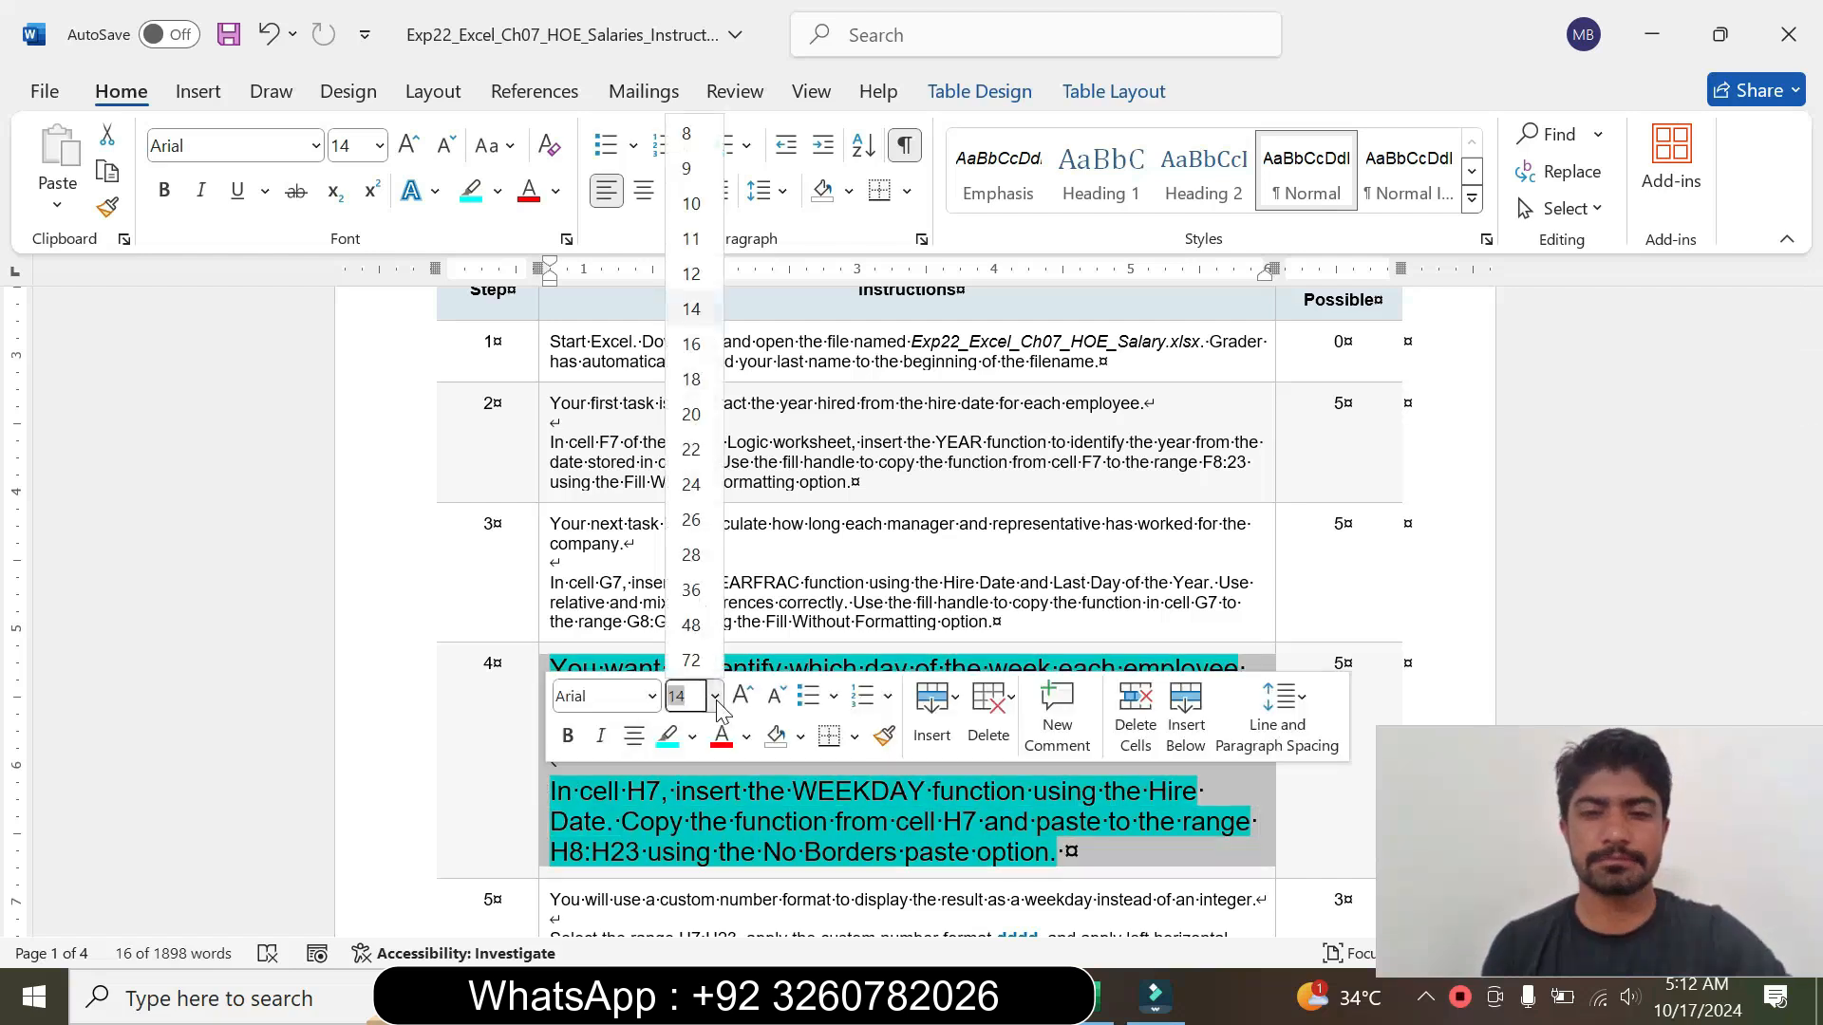
left_click(687, 171)
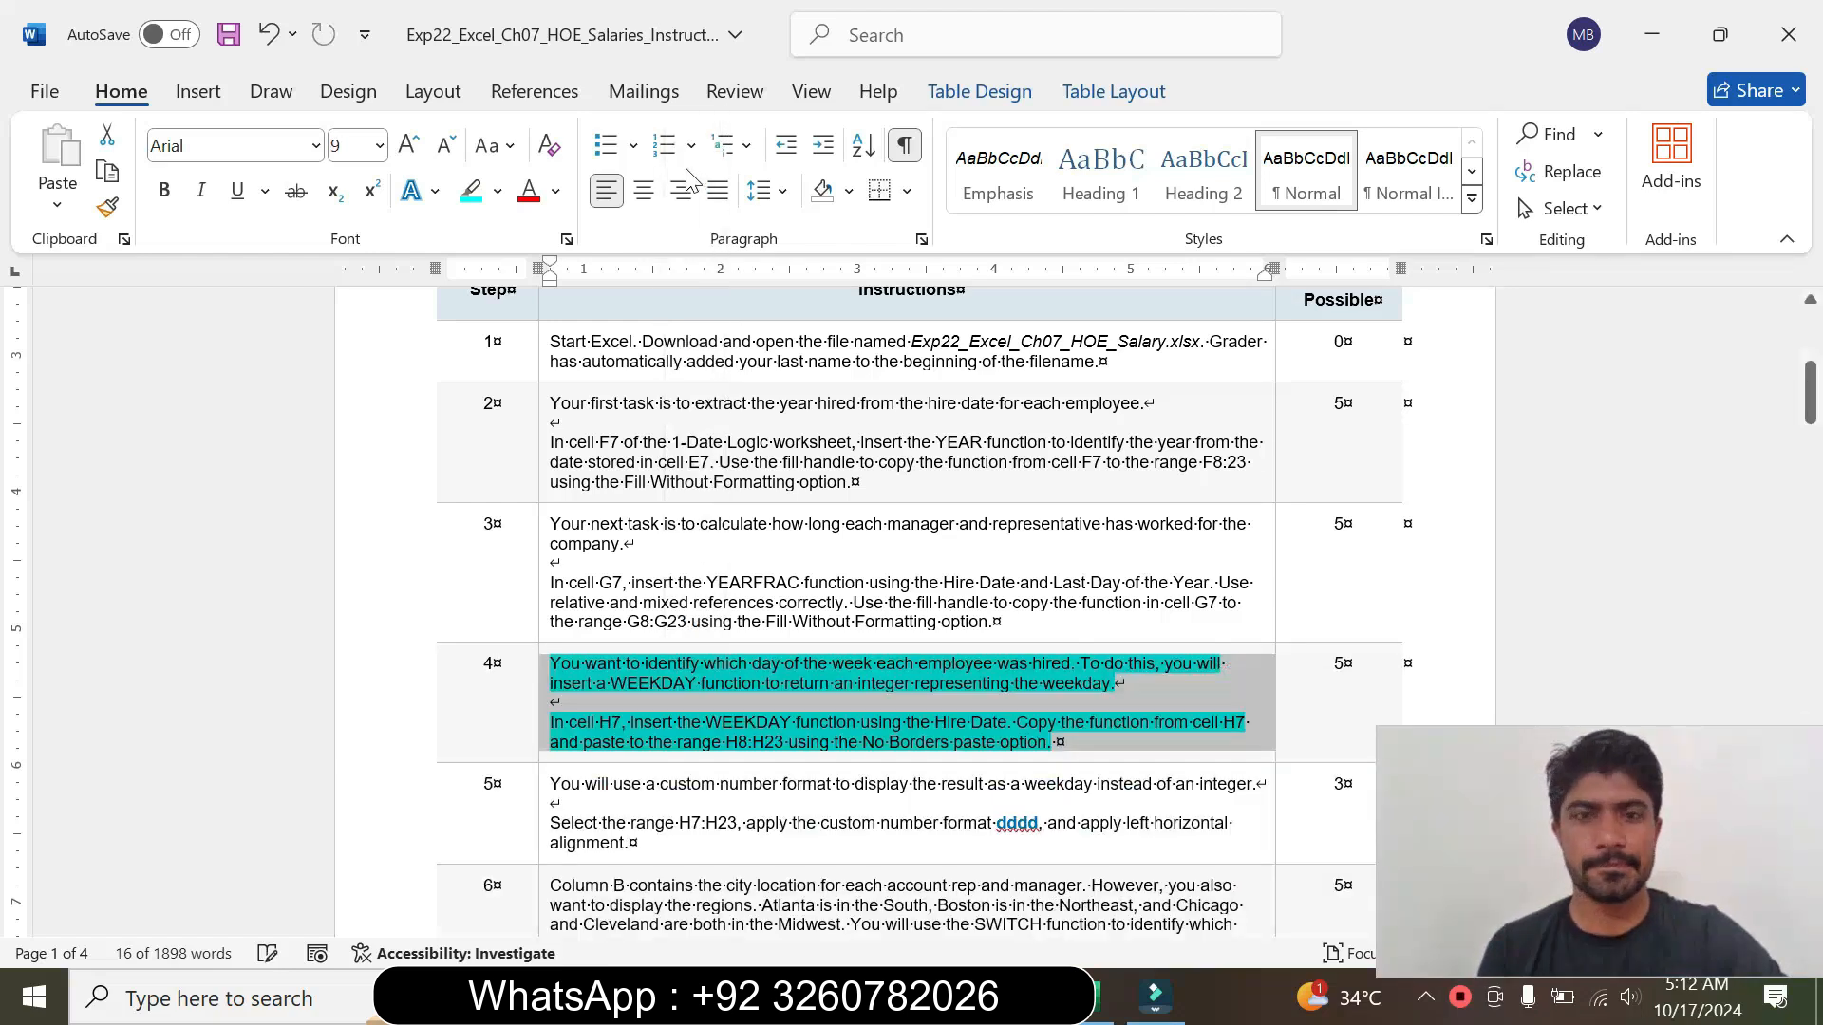
left_click(498, 191)
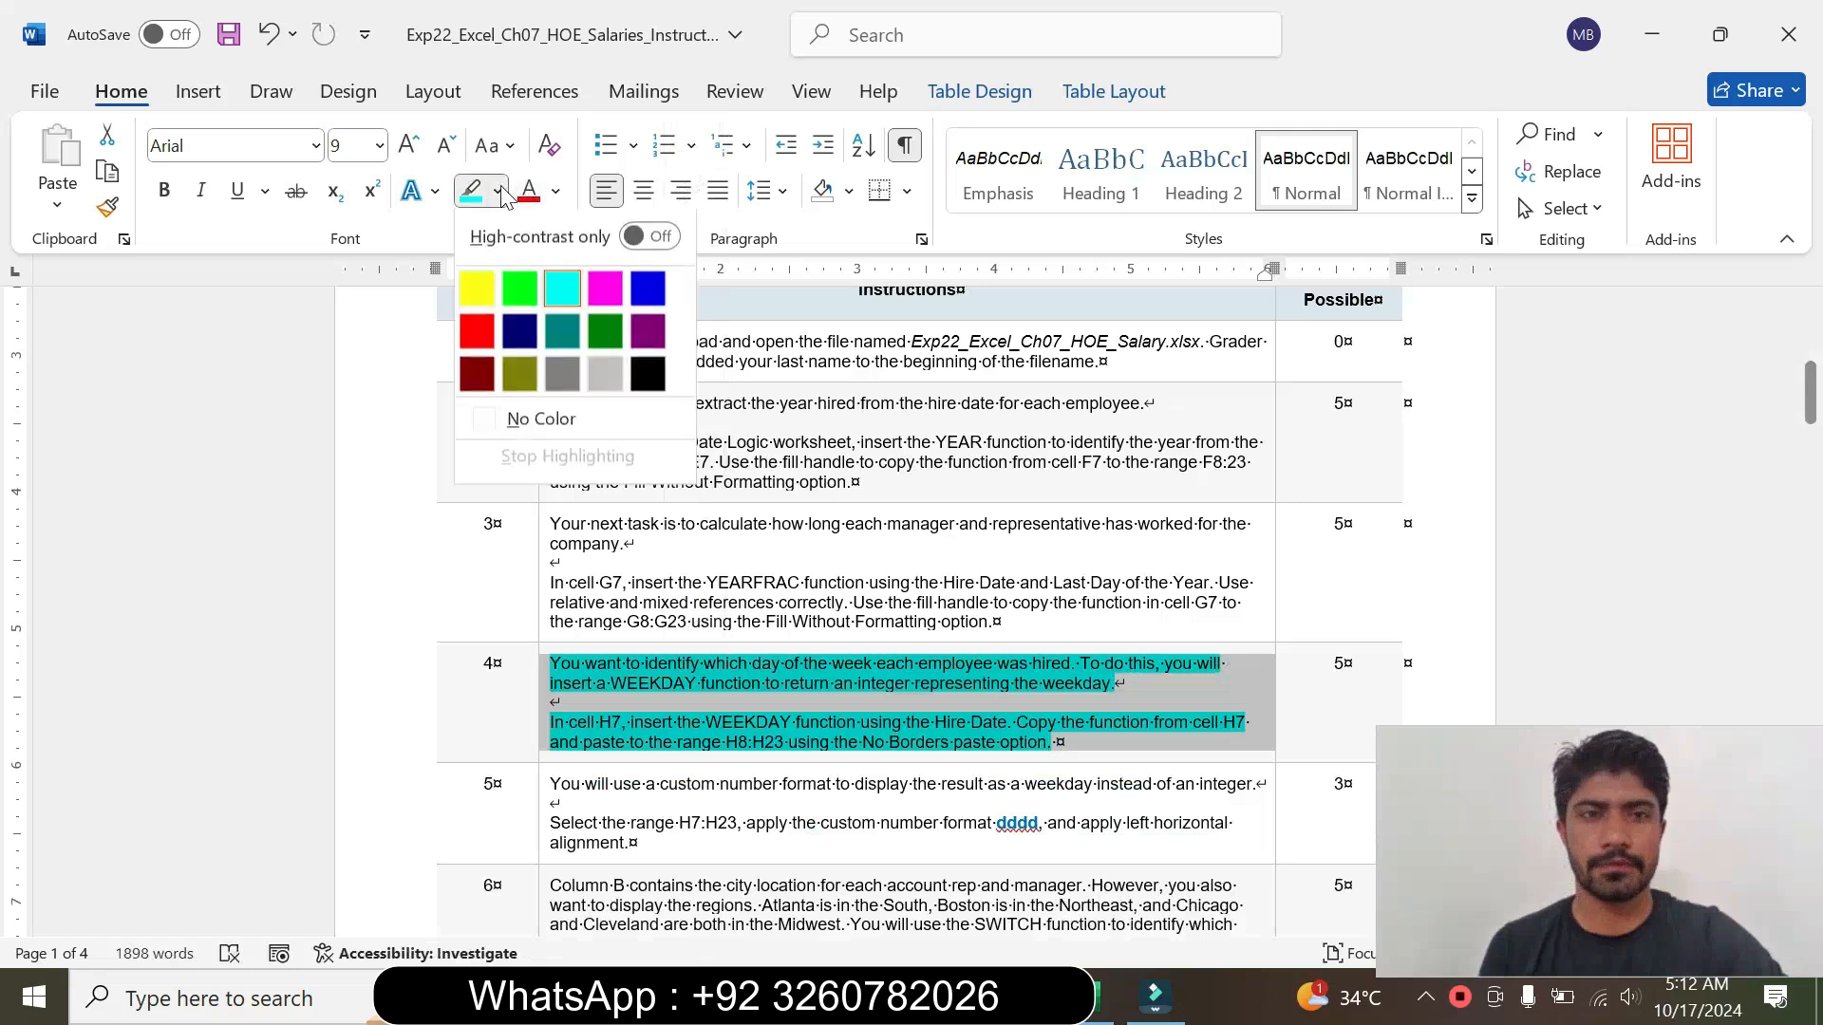
left_click(568, 421)
left_click(1057, 742)
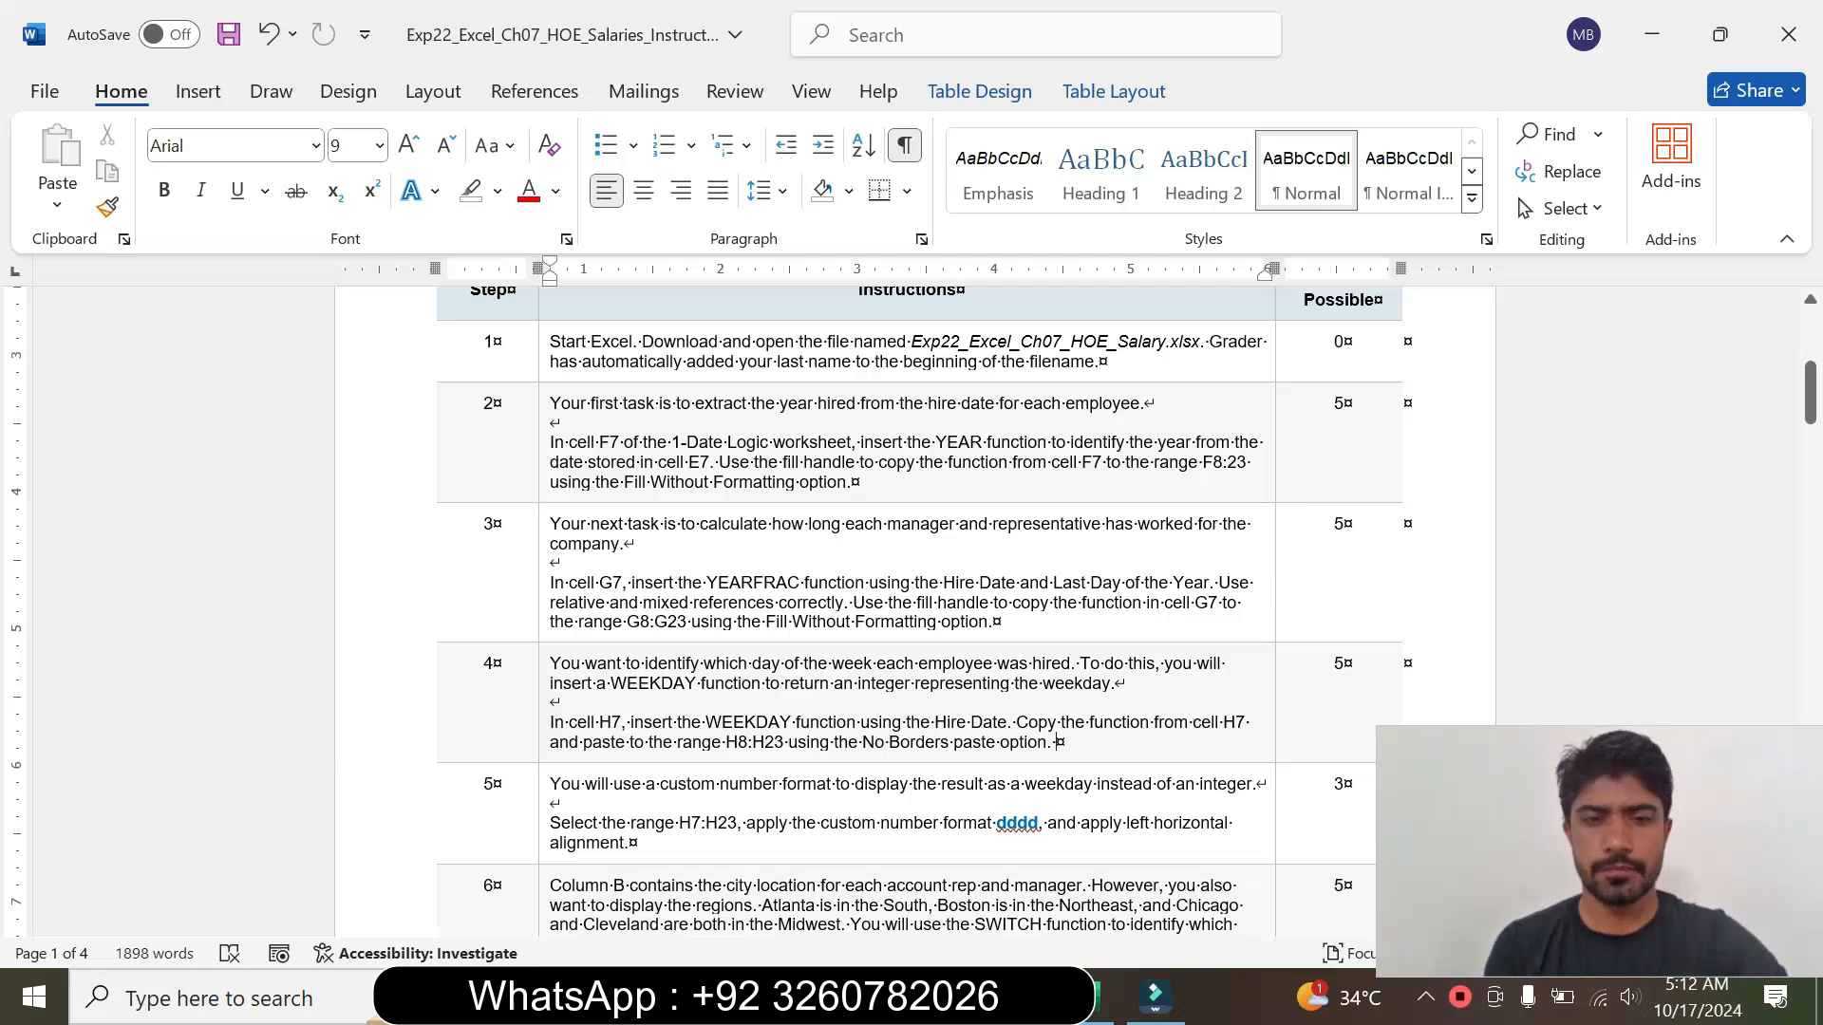
Step: Set the step 5 instruction text to font size 14 and highlight it in turquoise
left_click_drag(1811, 391, 1814, 432)
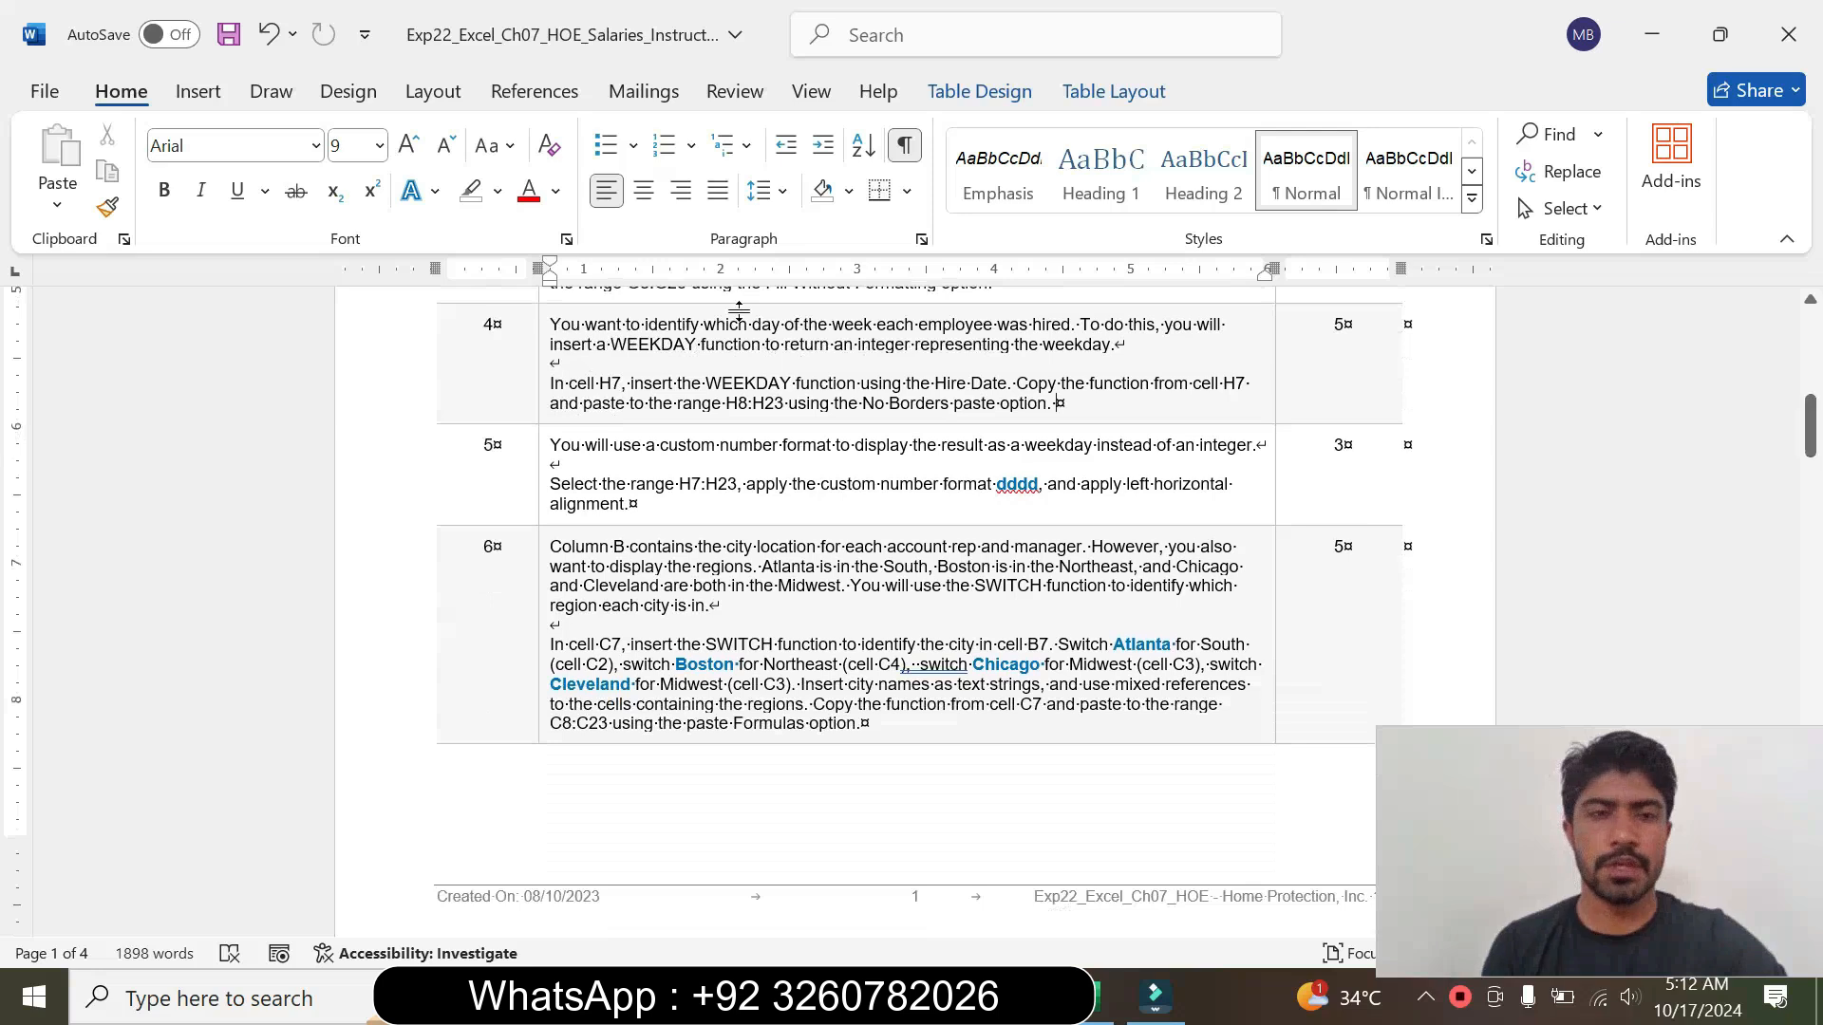
left_click(544, 498)
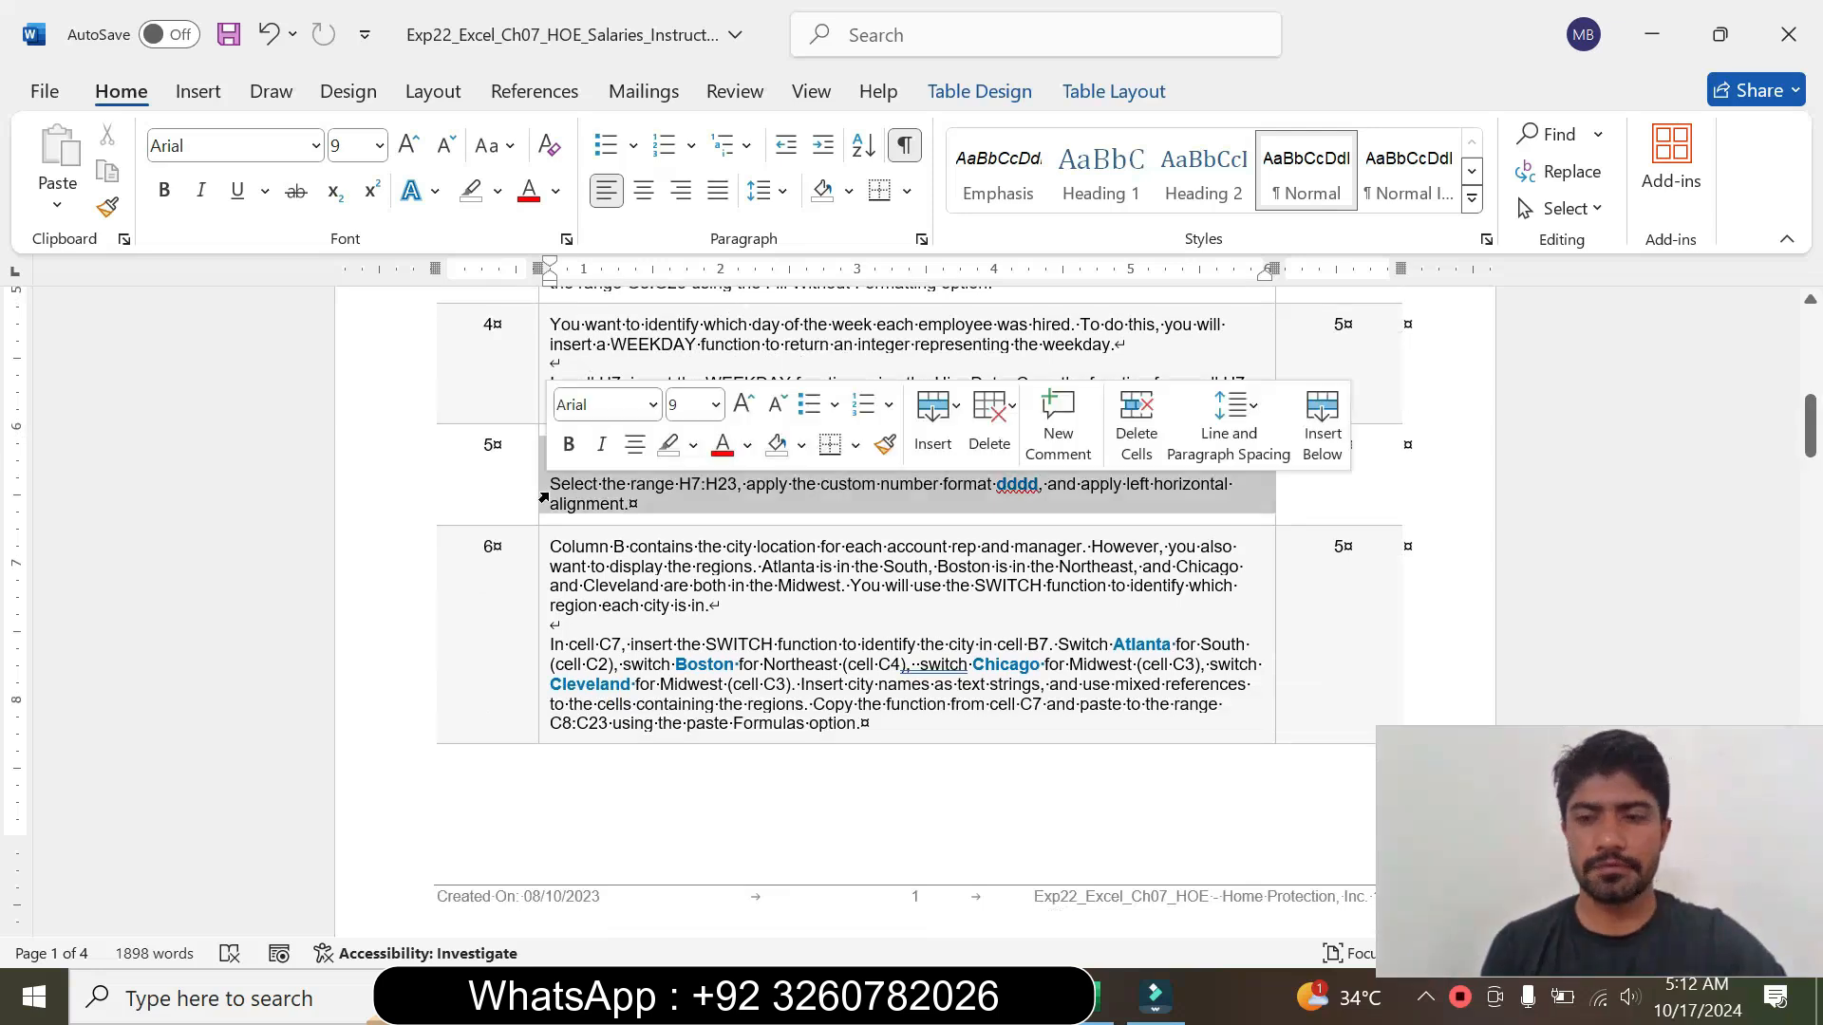
left_click(717, 406)
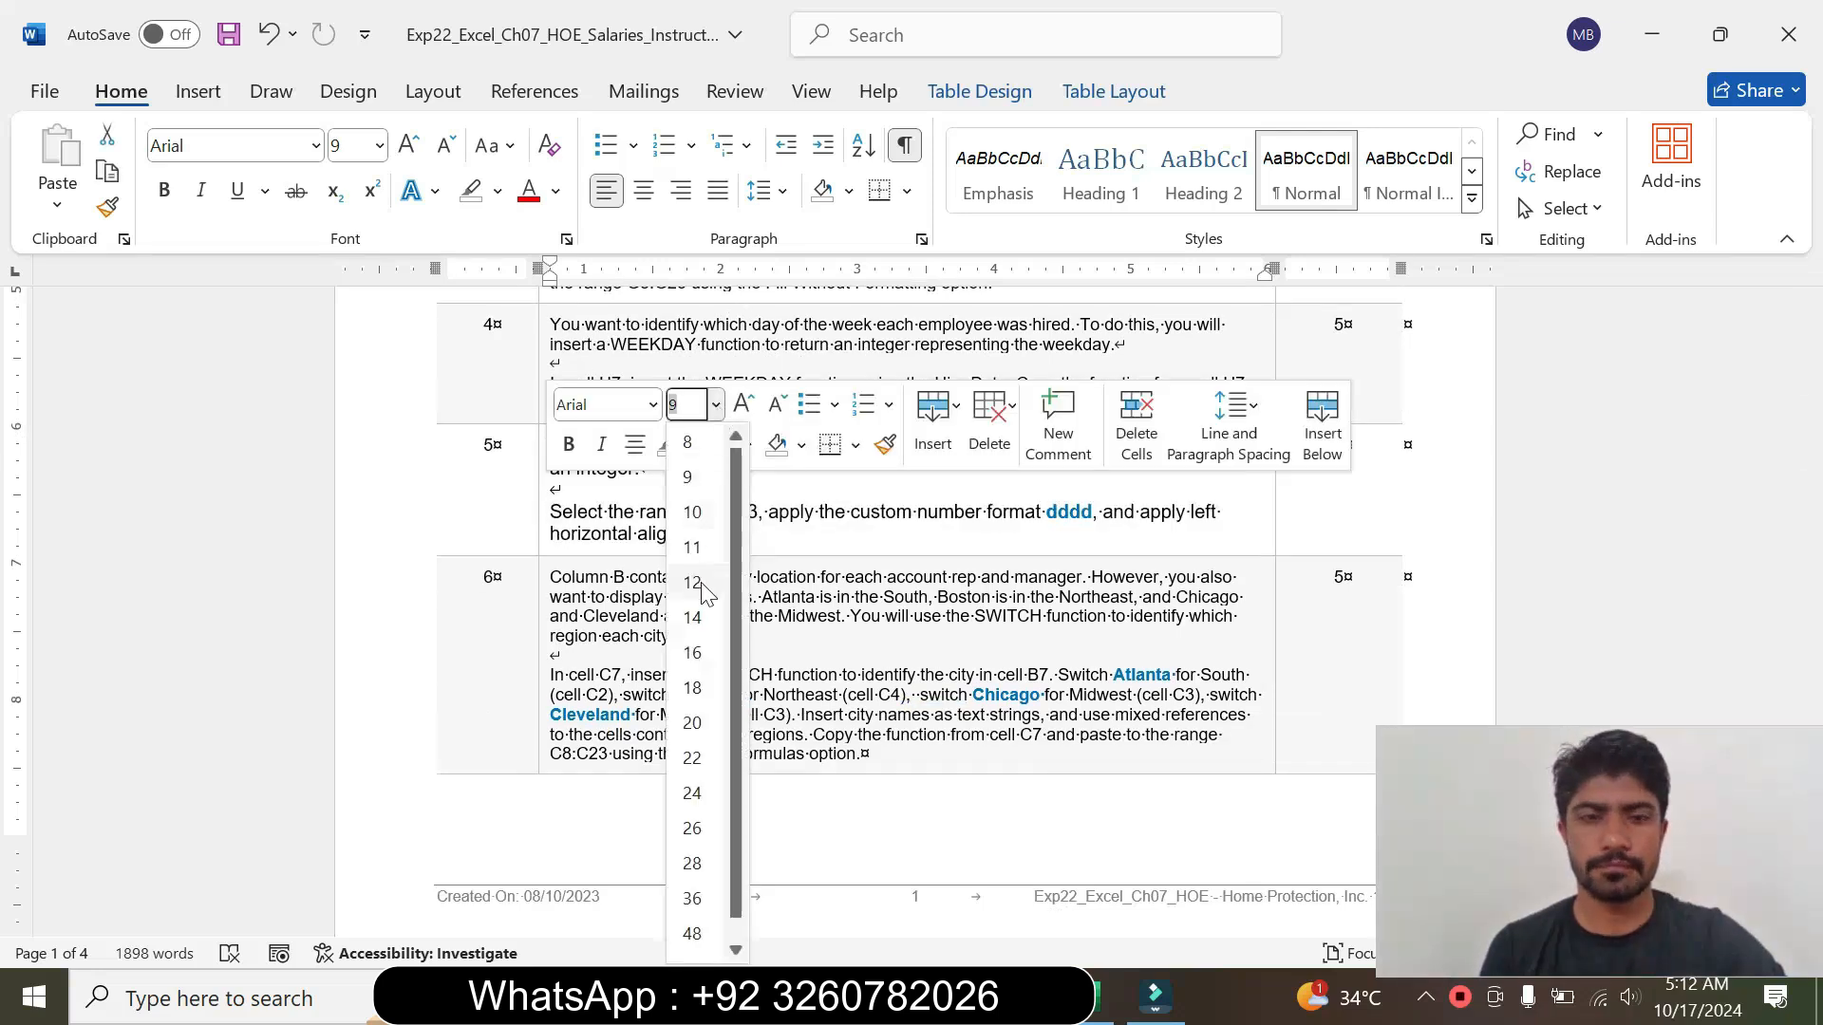
left_click(692, 618)
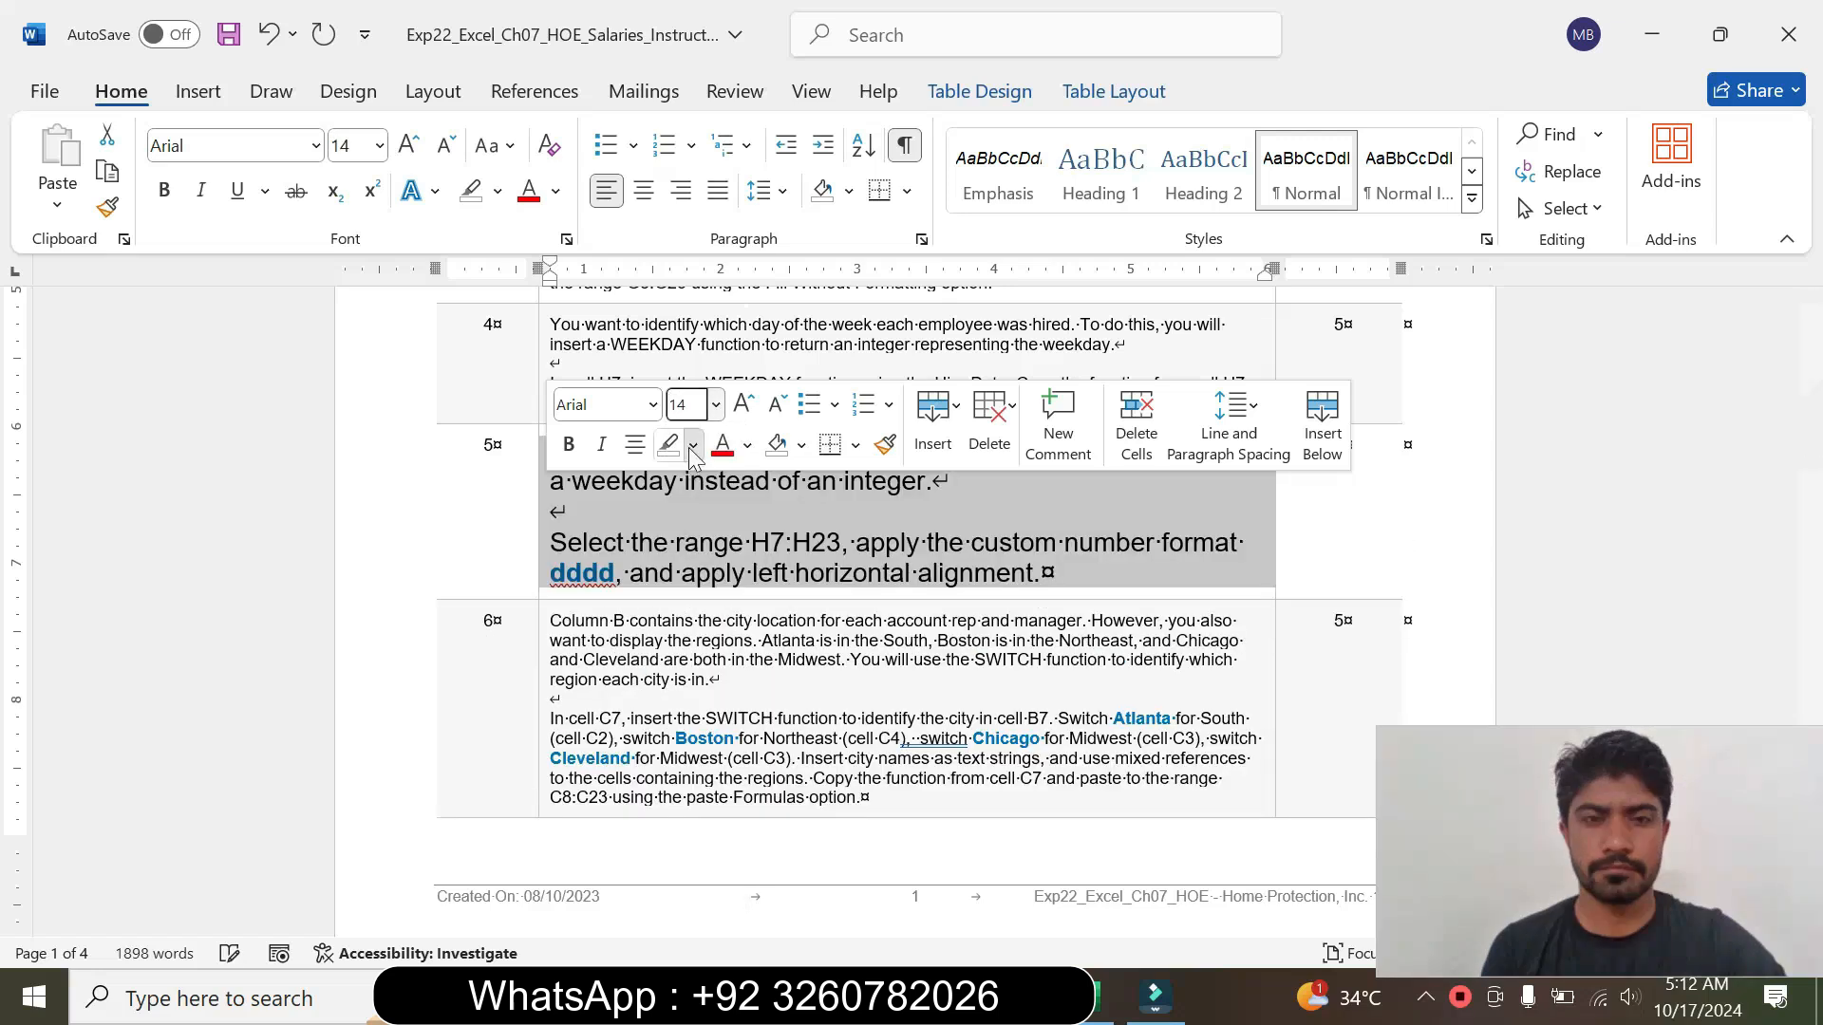
left_click(693, 445)
left_click(760, 545)
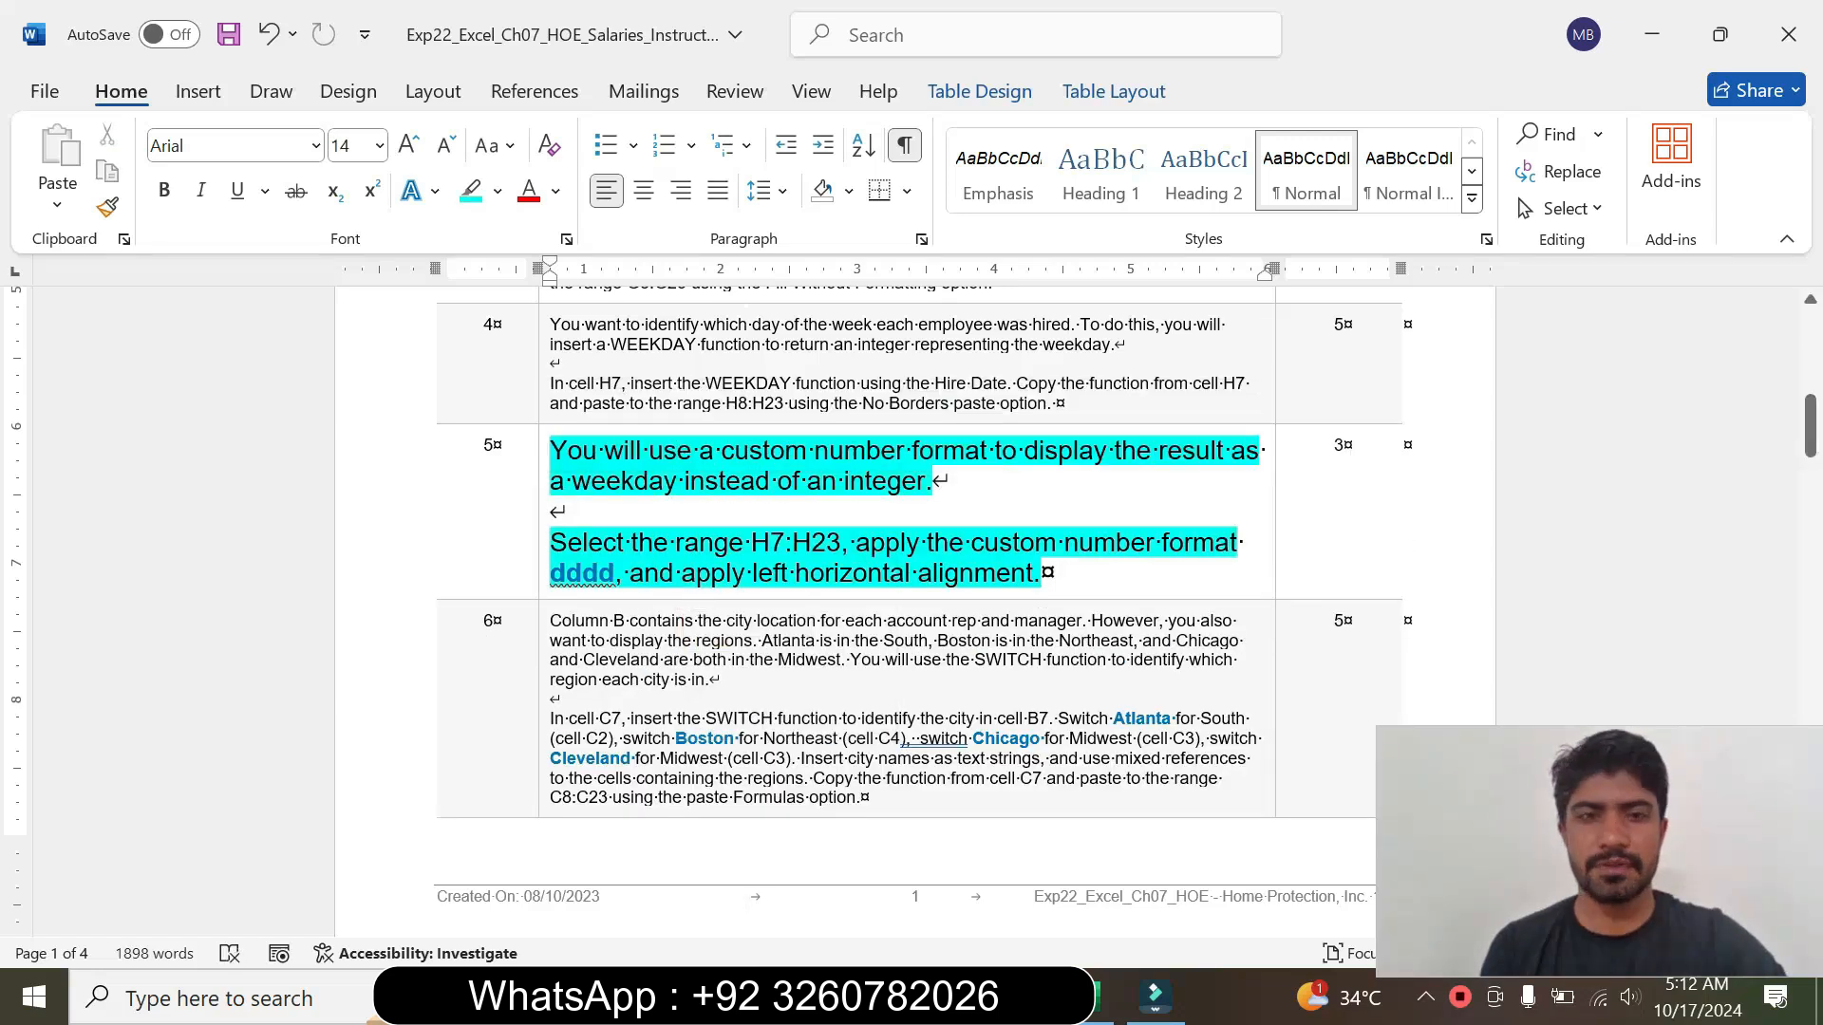
Step: Read the step 5 instructions, copy the range reference H7:H23 and select that range in Excel's 1-Date Logic worksheet
left_click_drag(550, 450, 932, 481)
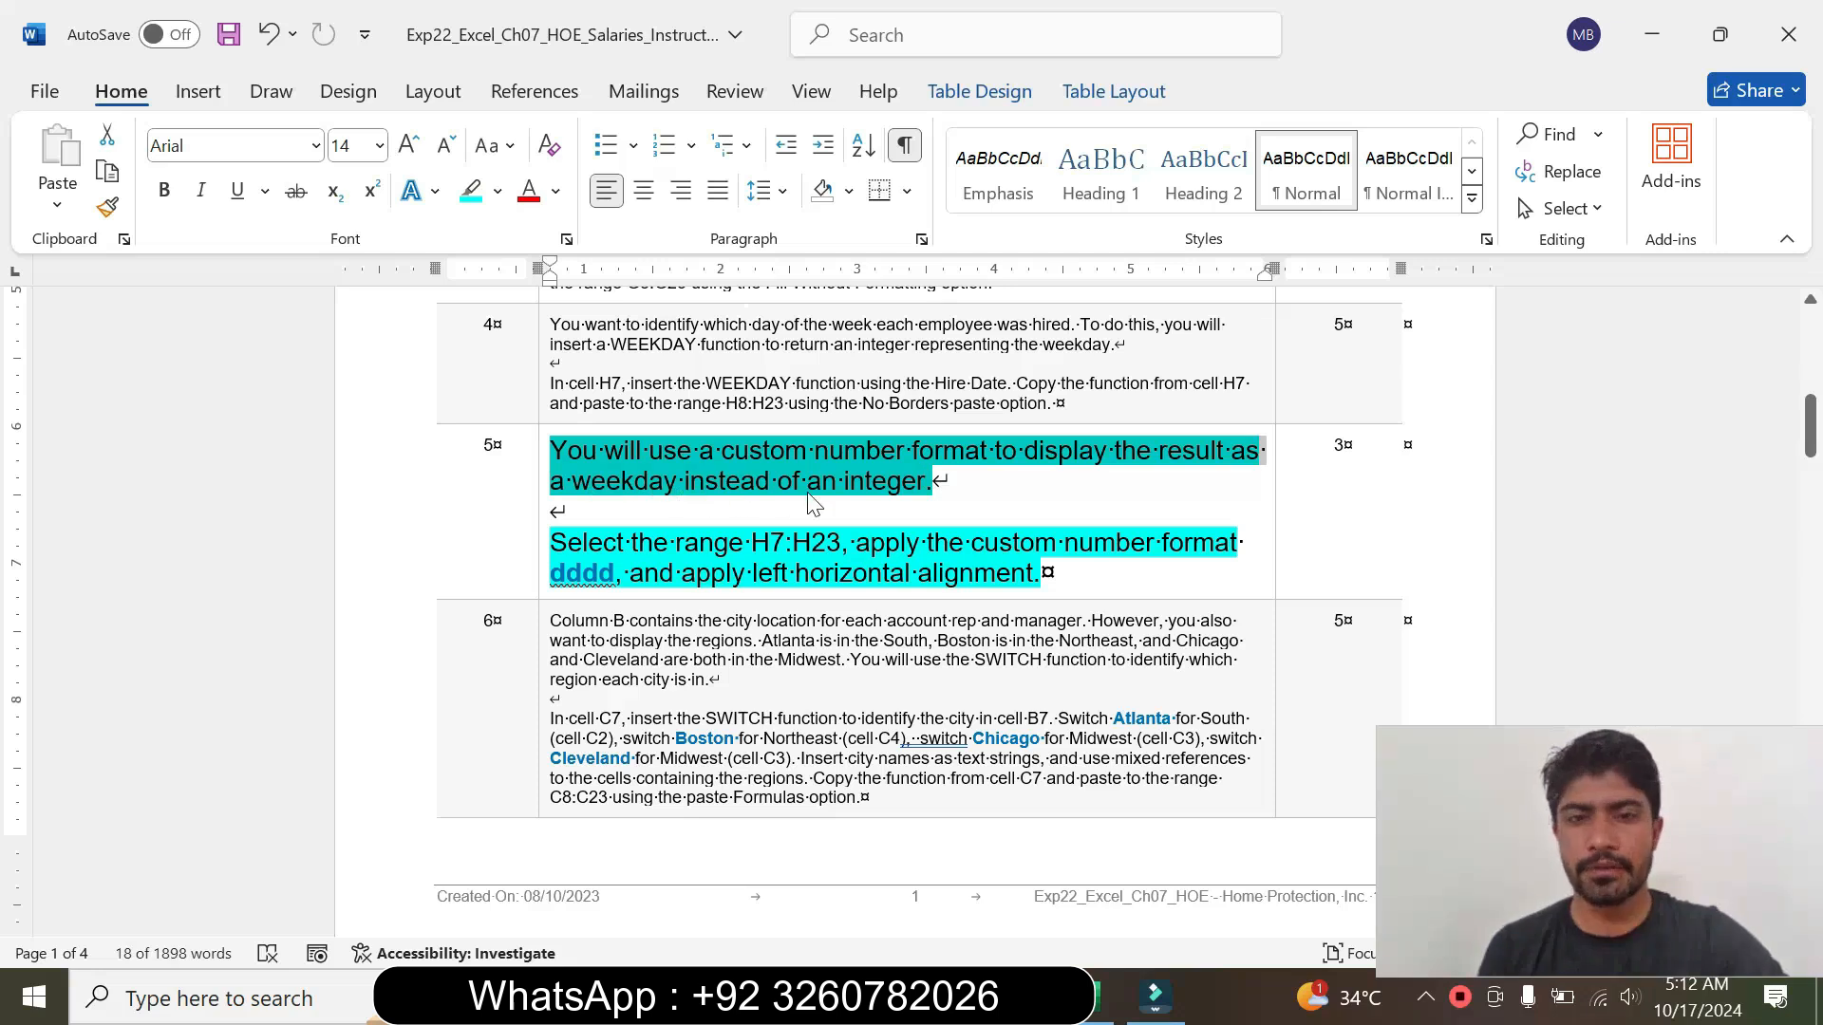
left_click_drag(550, 542, 1041, 574)
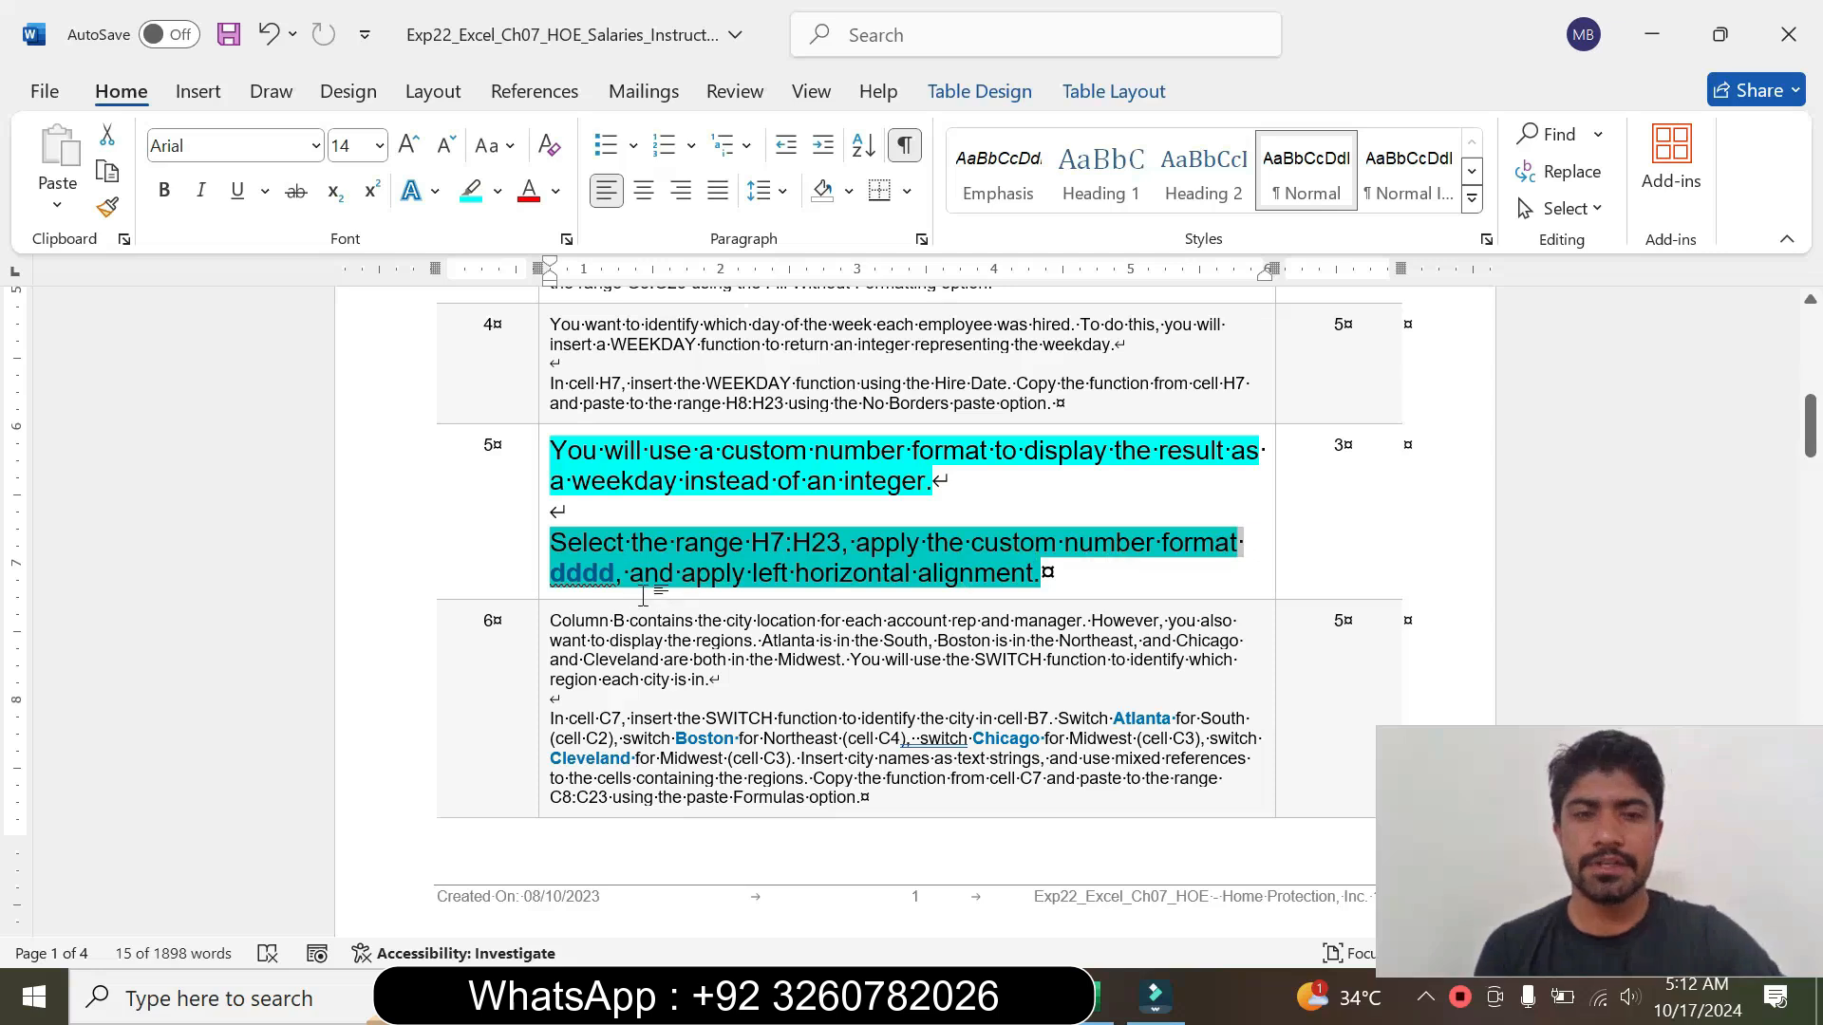
left_click(866, 584)
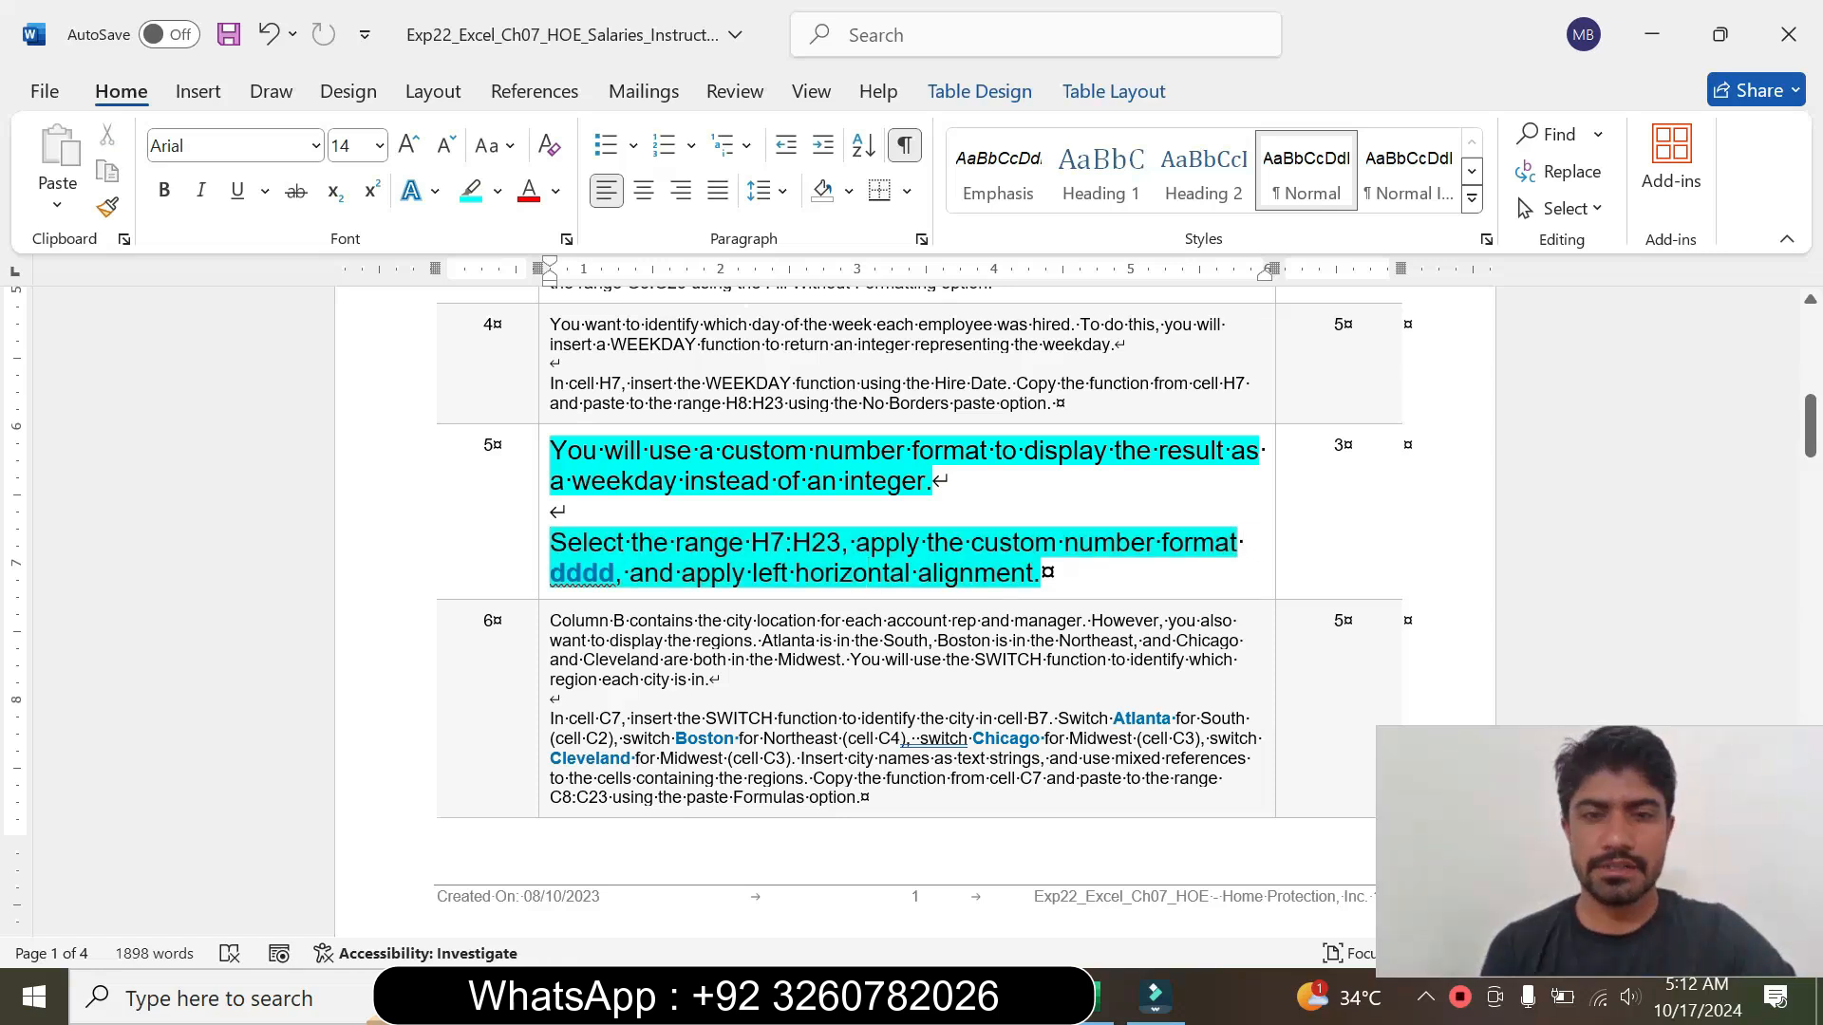
left_click_drag(751, 547, 823, 551)
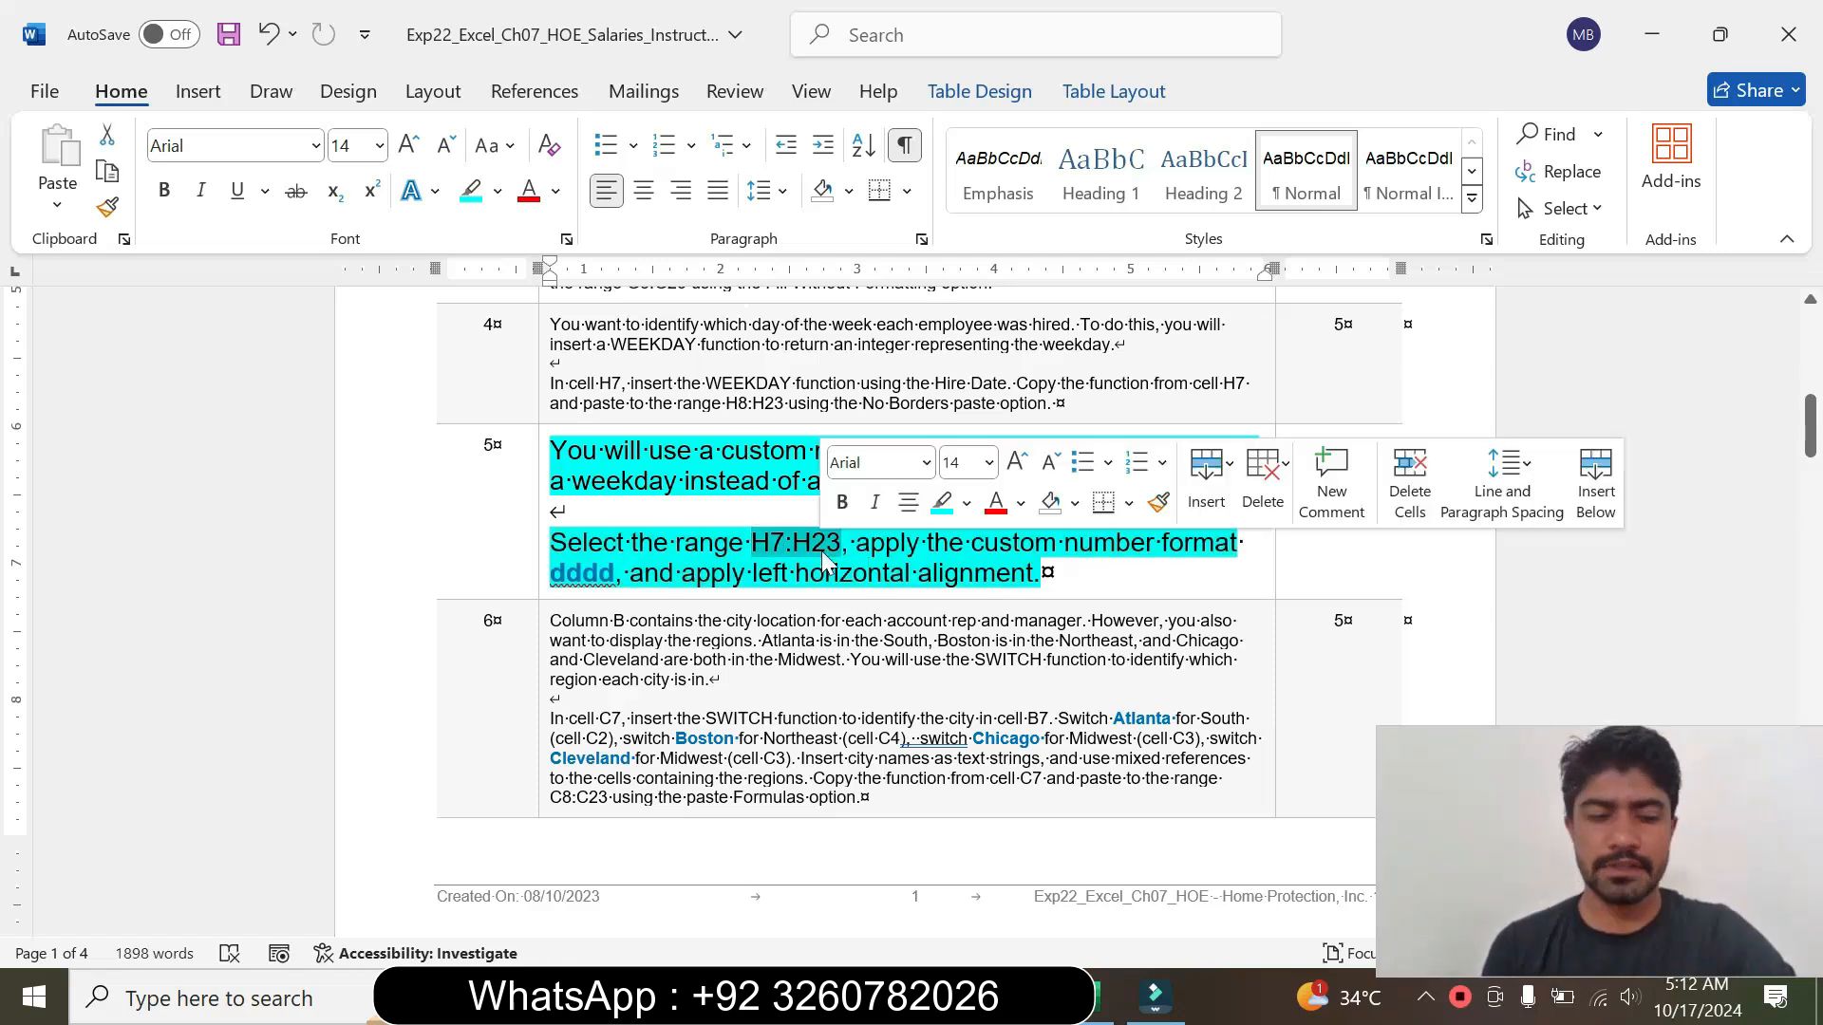
key("ctrl+c")
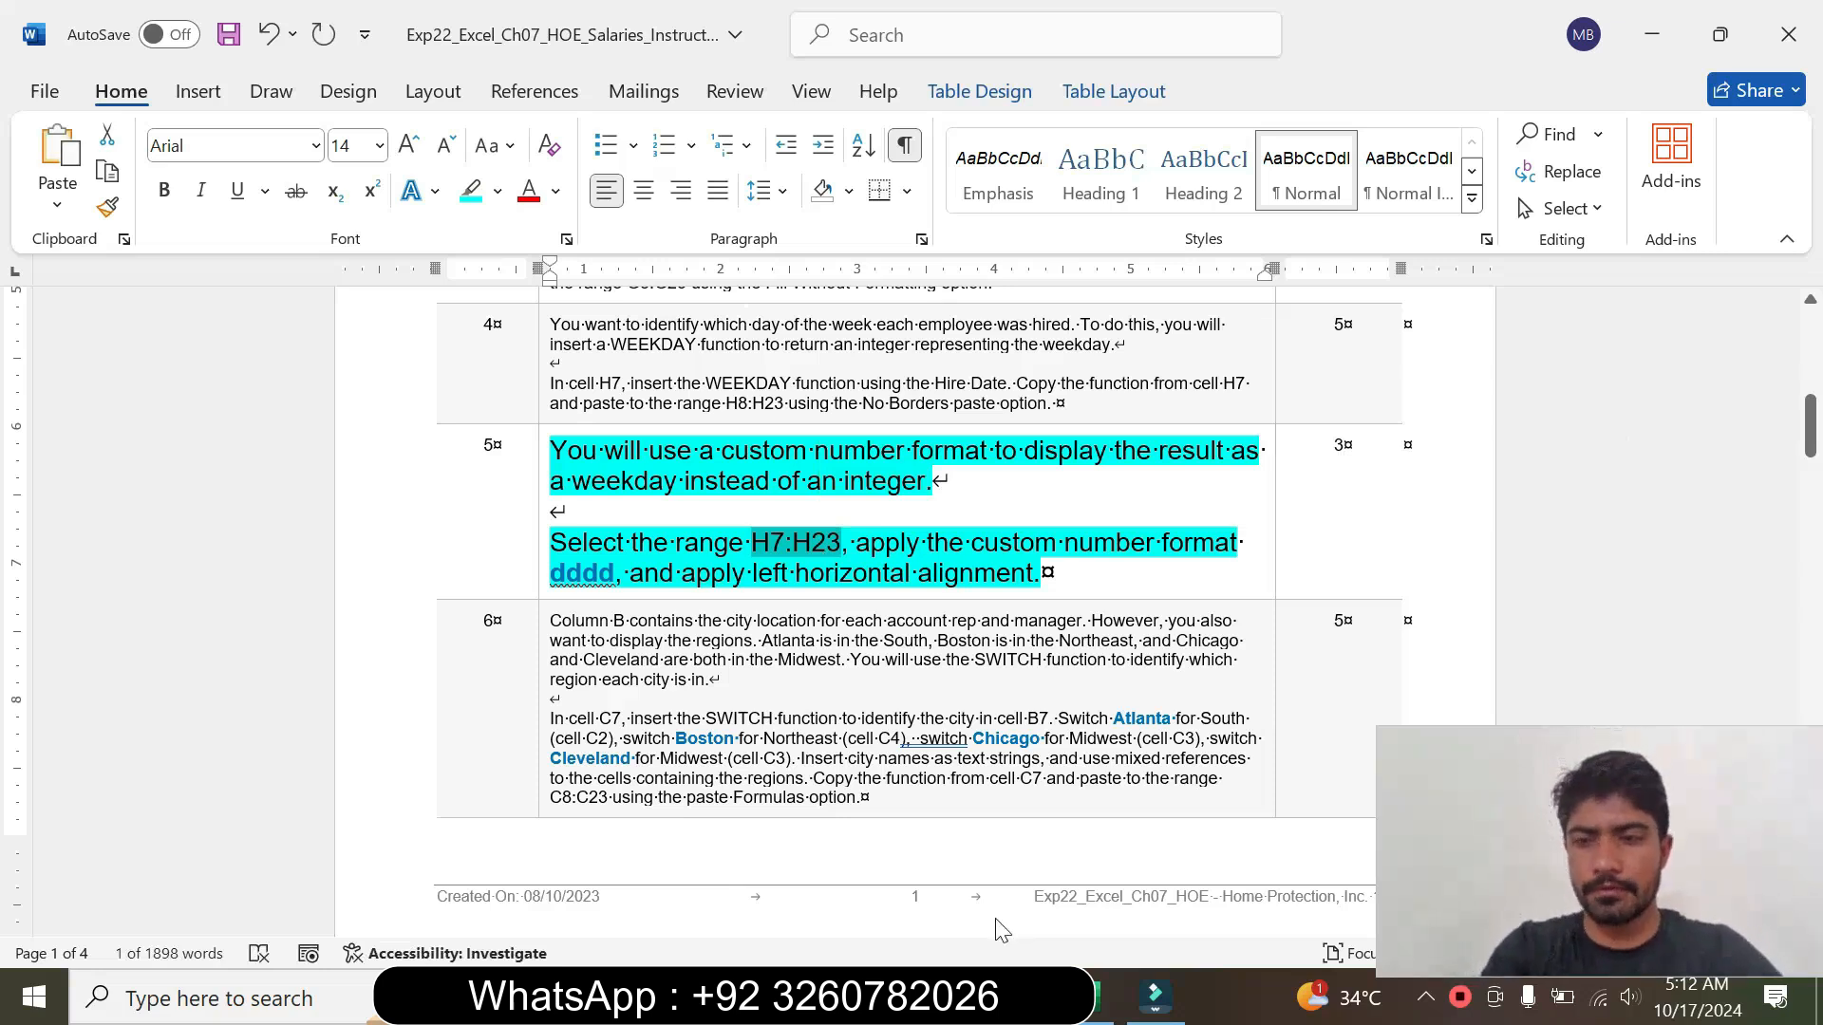
left_click(1102, 997)
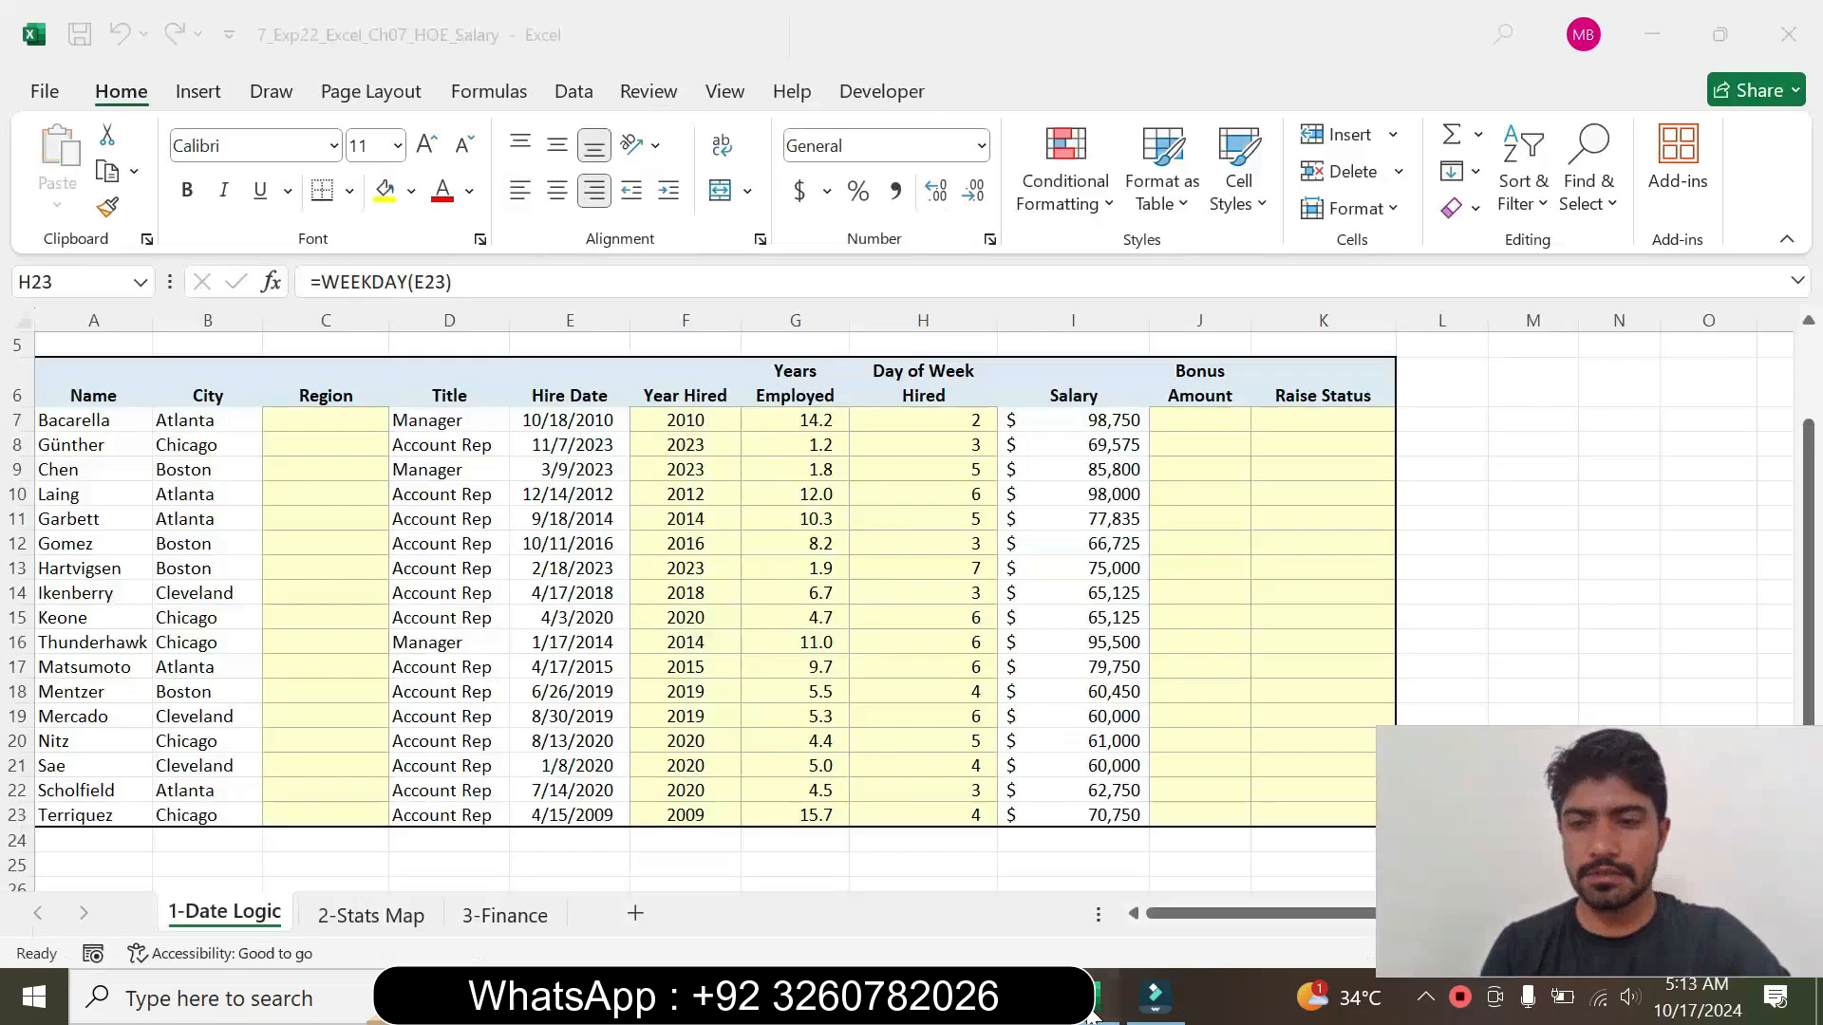
left_click(72, 282)
type("H7:H23")
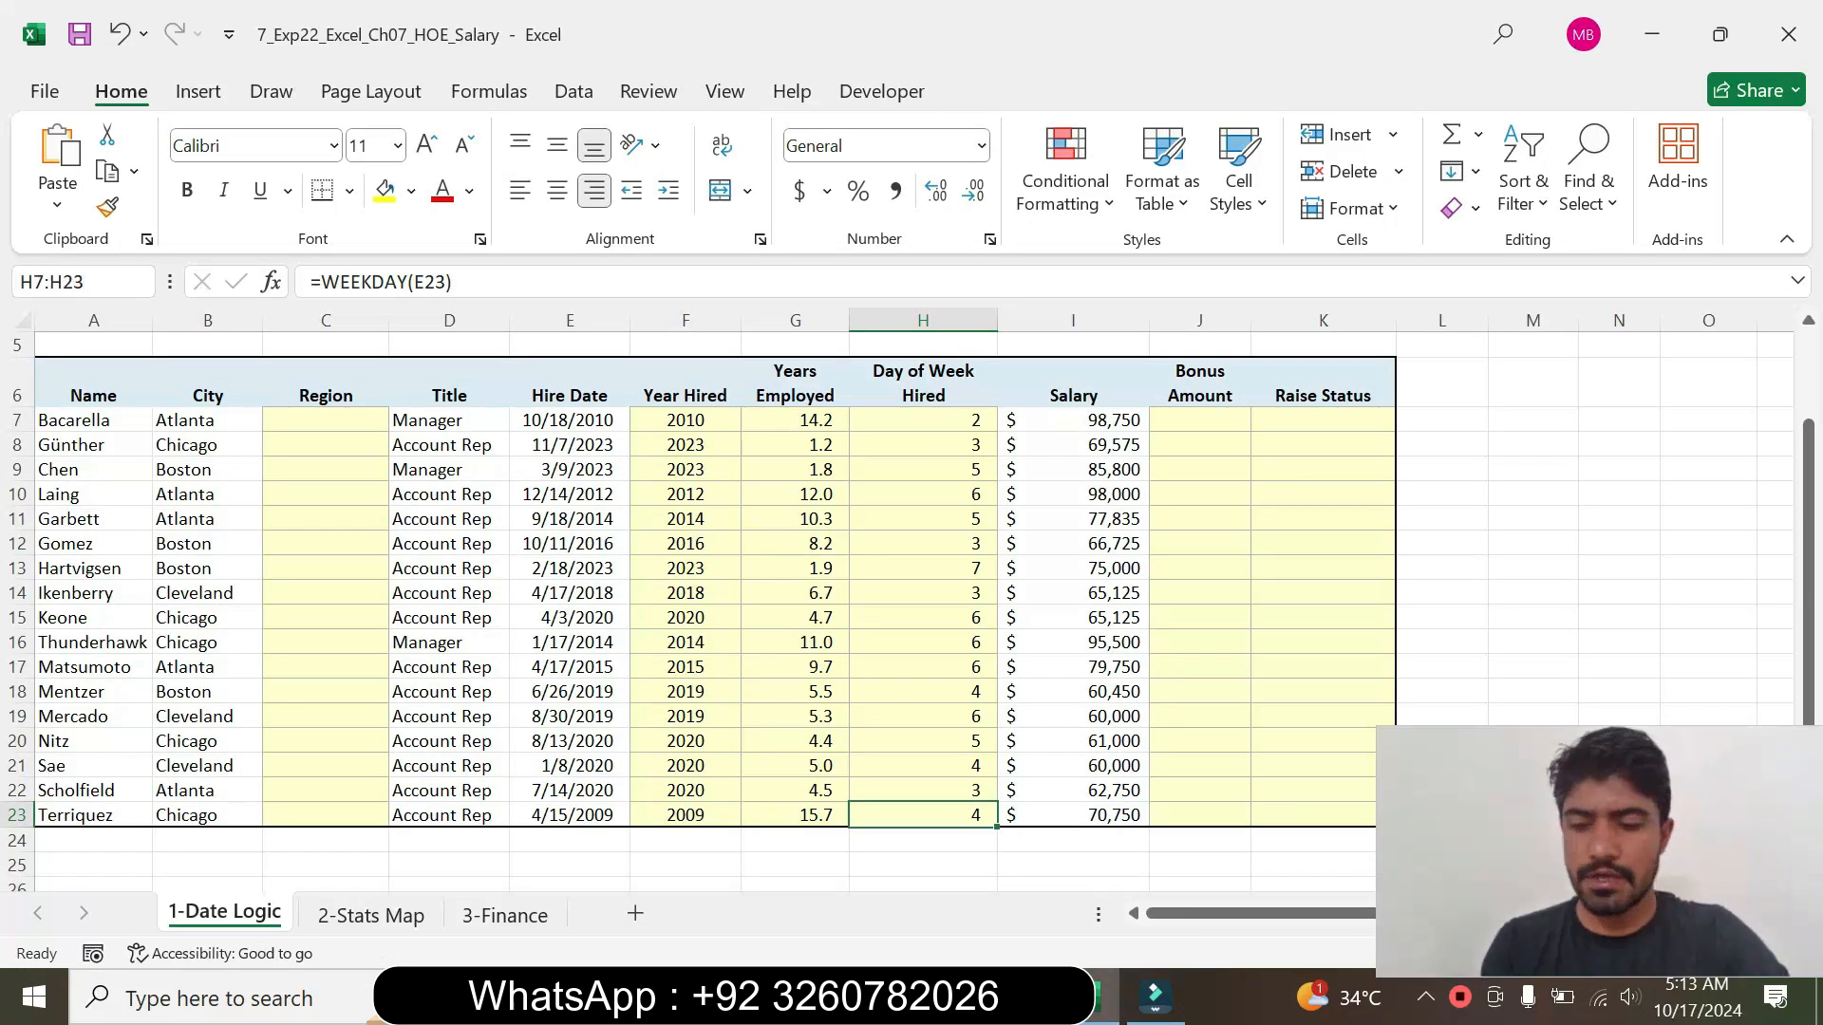
key("Return")
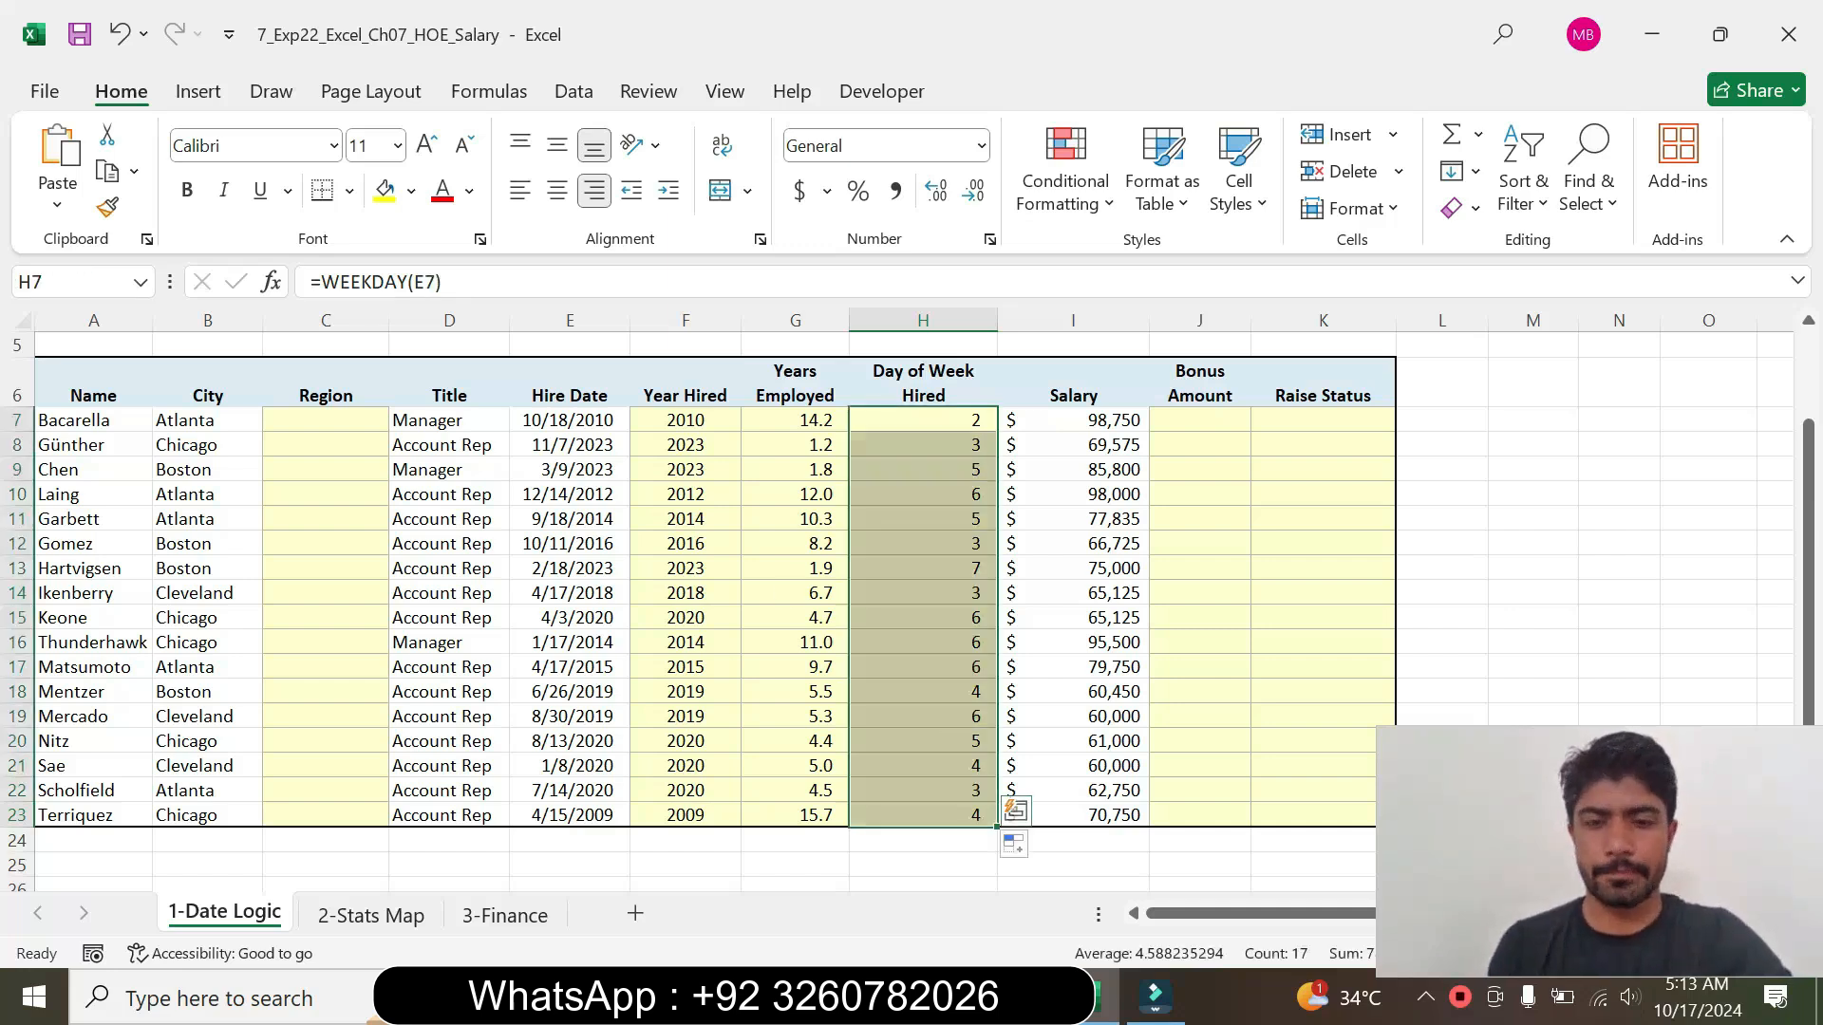
Step: Recheck the required format in Word, and in Excel apply the custom number format dddd to the range H7:H23
key("alt+Tab")
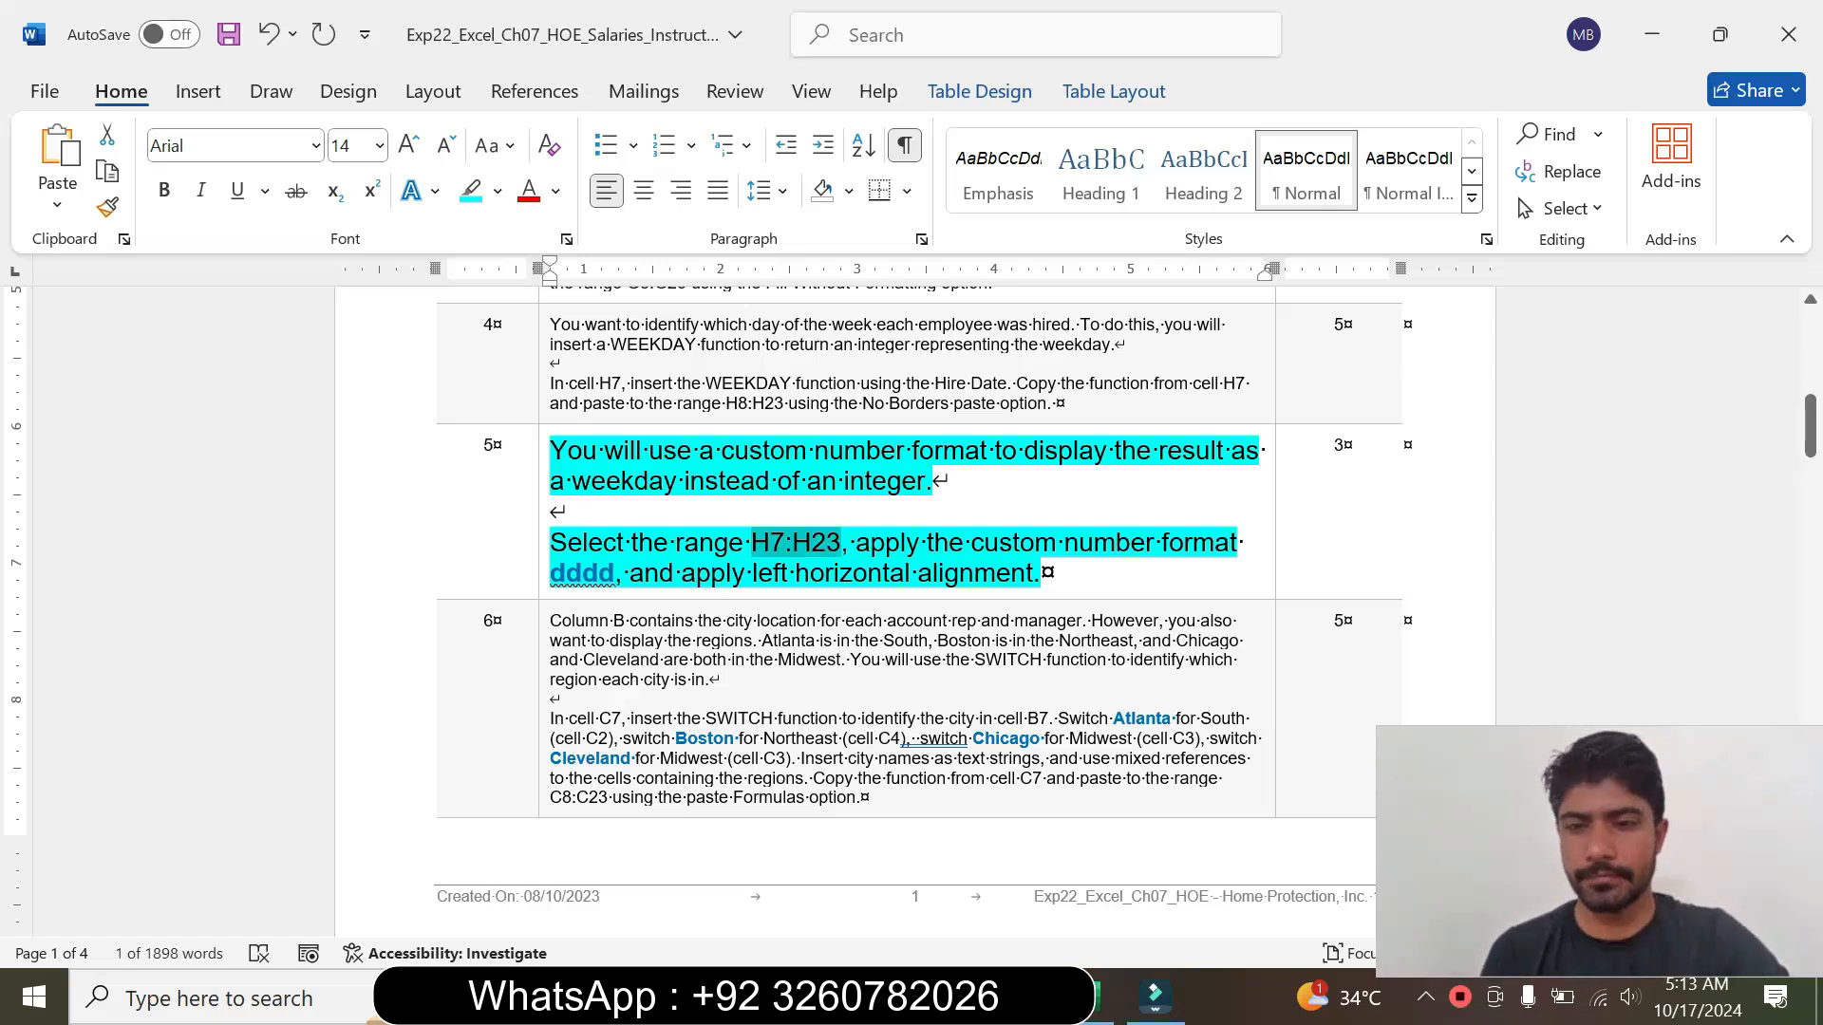
key("alt+Tab")
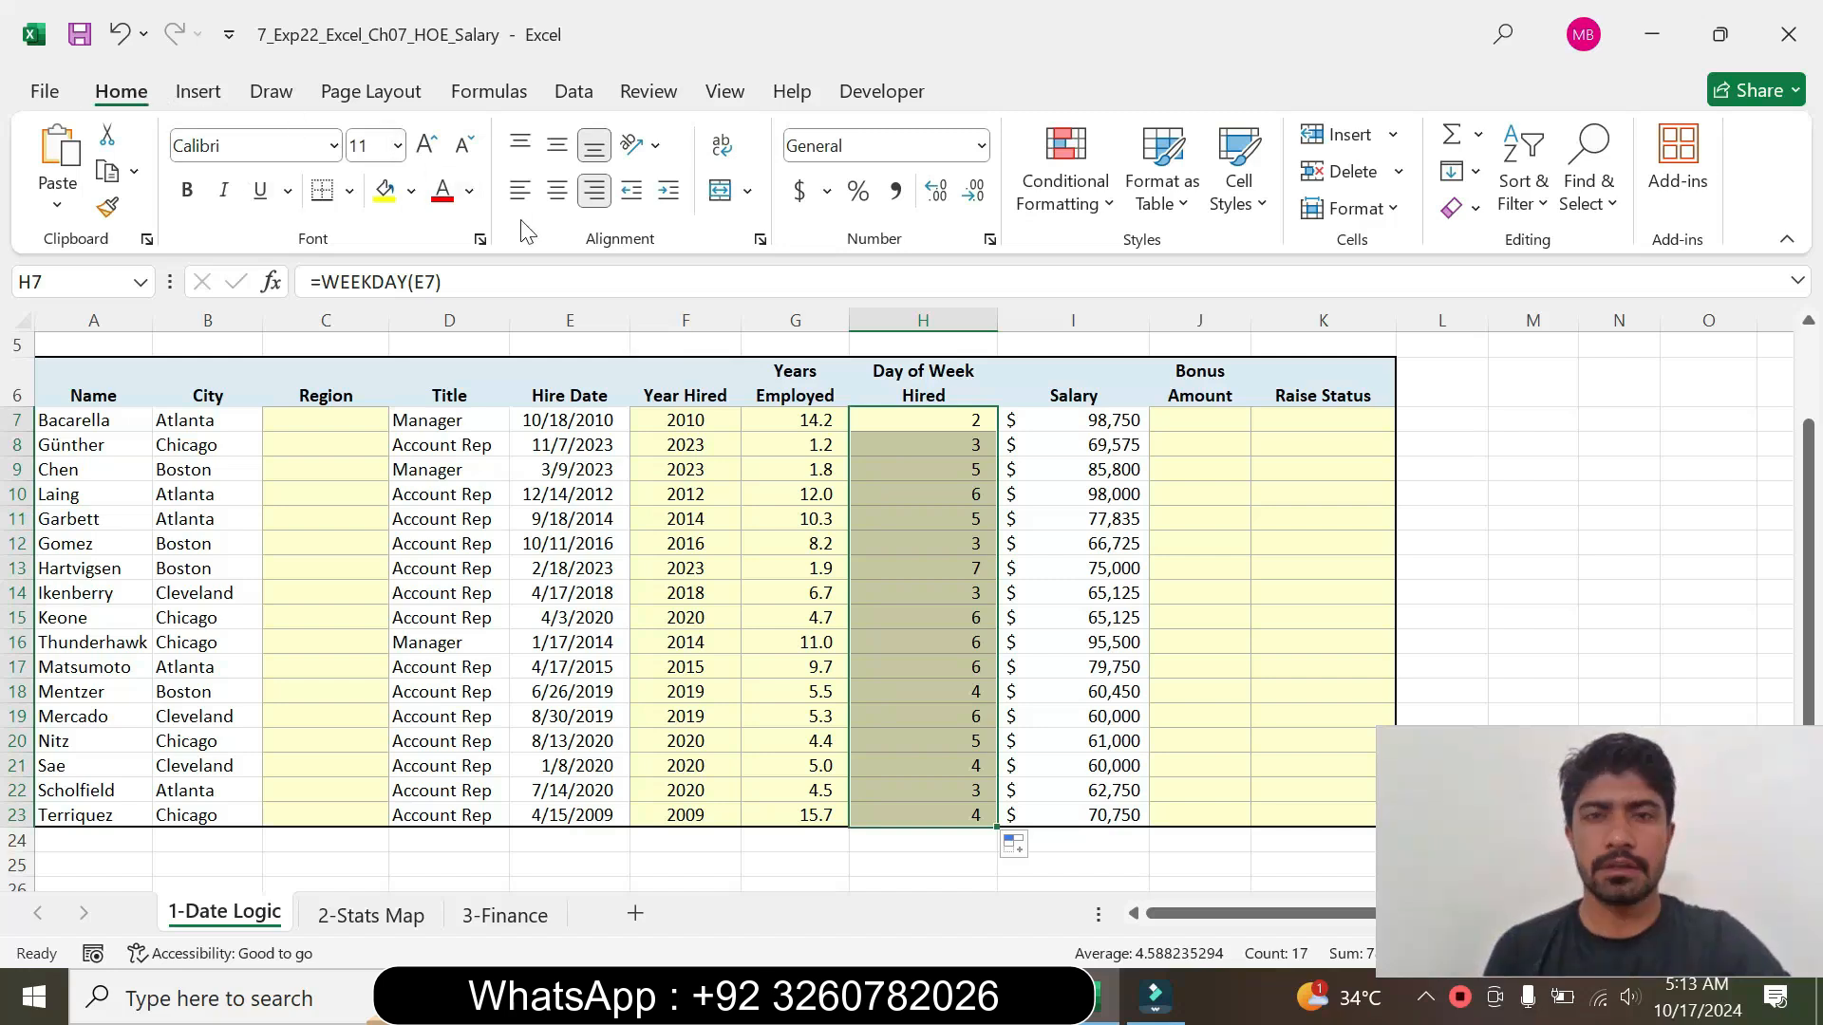
left_click(989, 238)
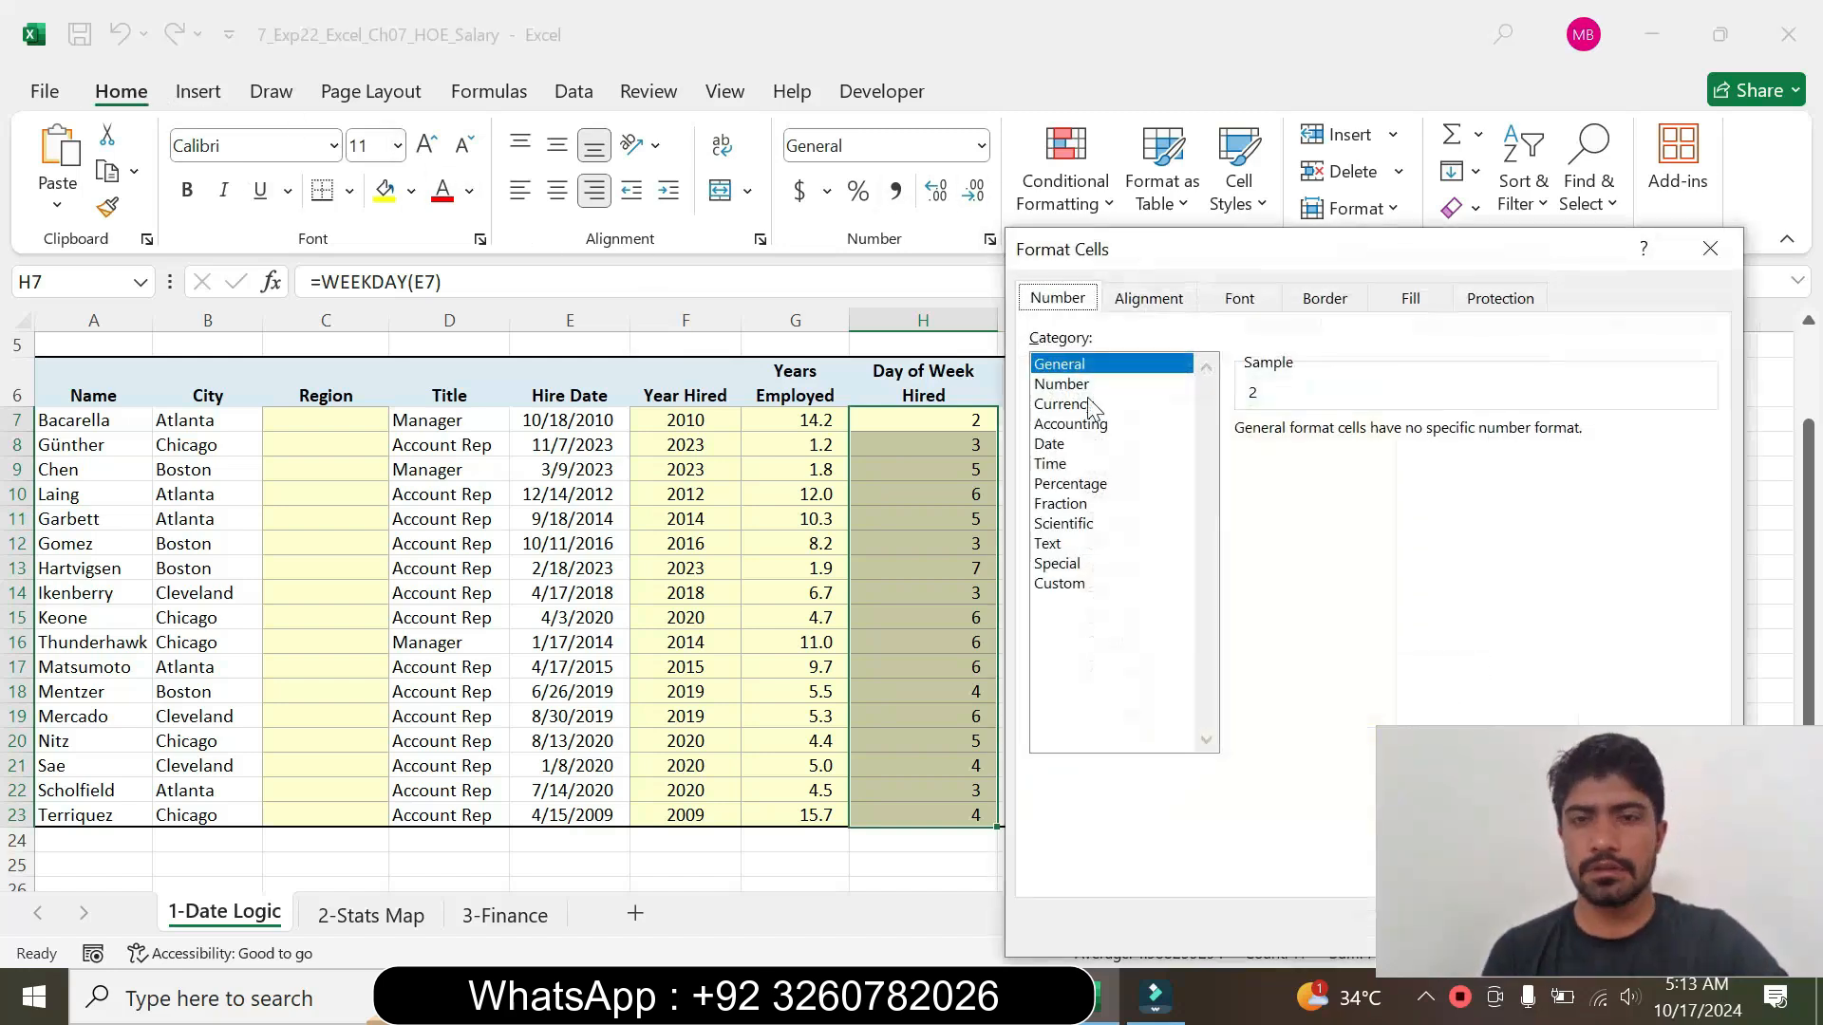
left_click(1071, 587)
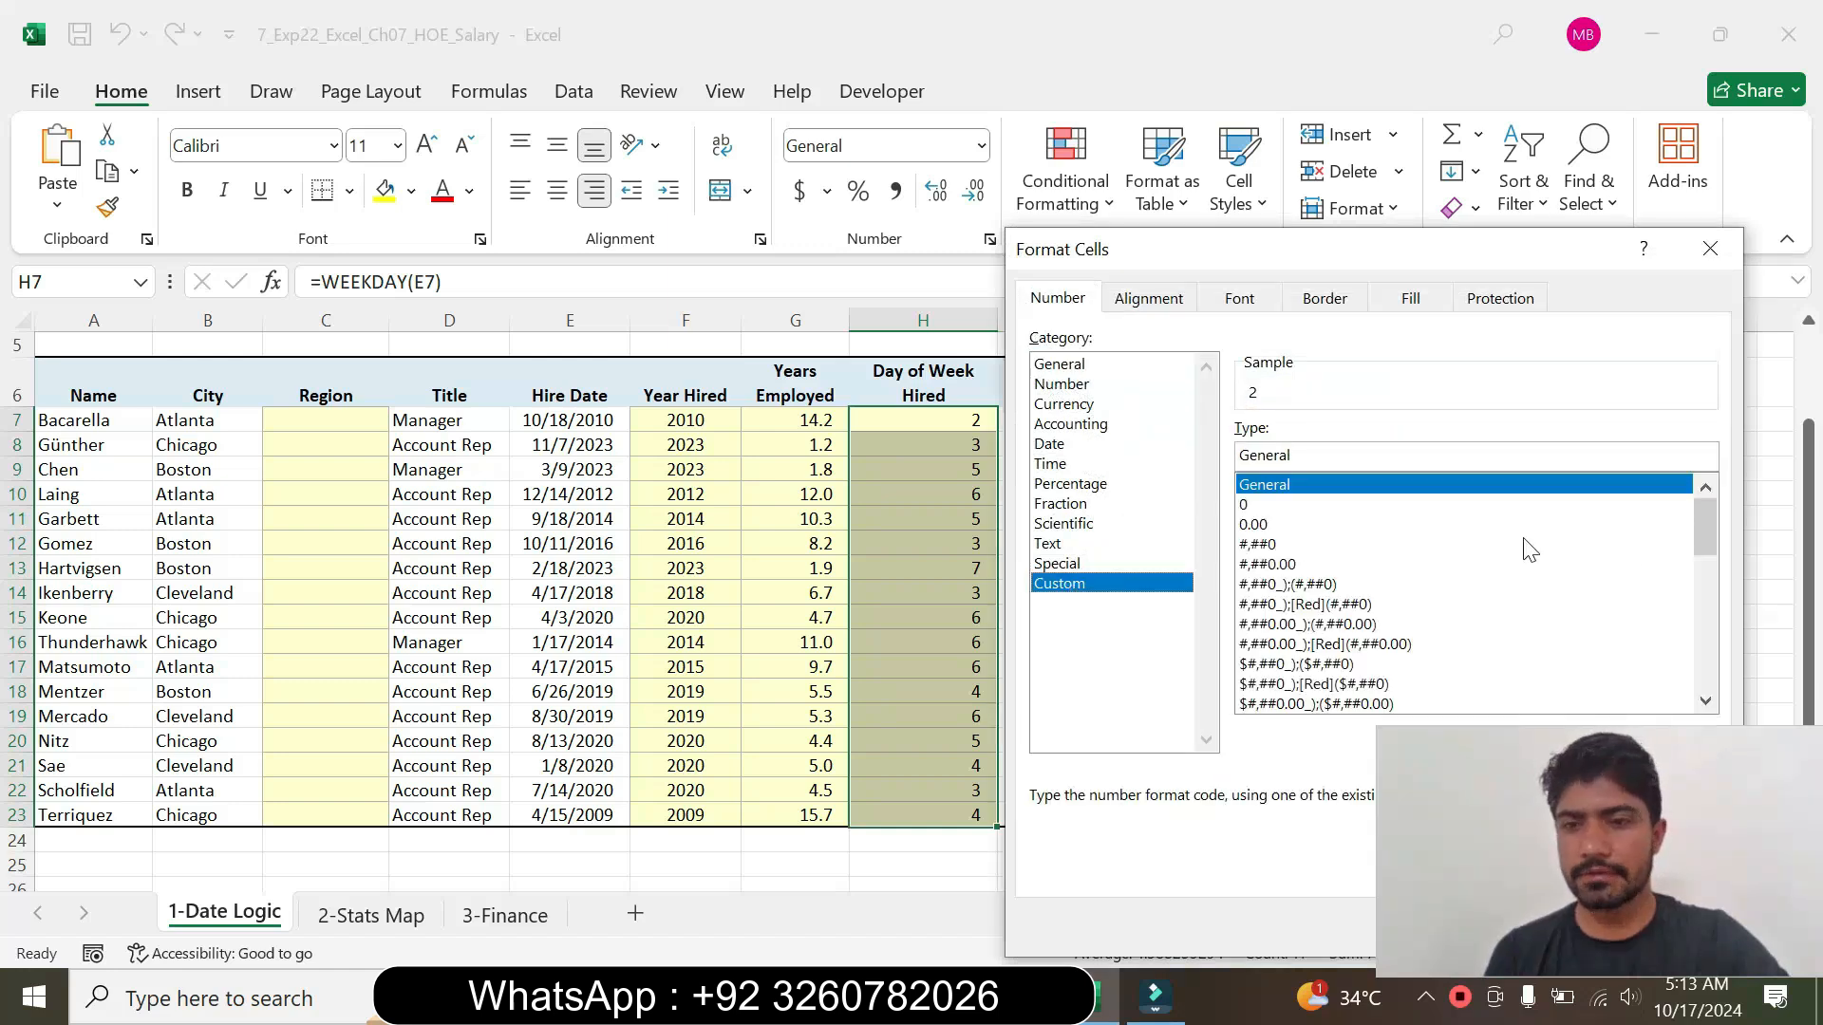
mouse_move(1711, 525)
left_mouse_down()
mouse_move(1724, 676)
mouse_move(1695, 497)
left_mouse_up()
left_click(1012, 997)
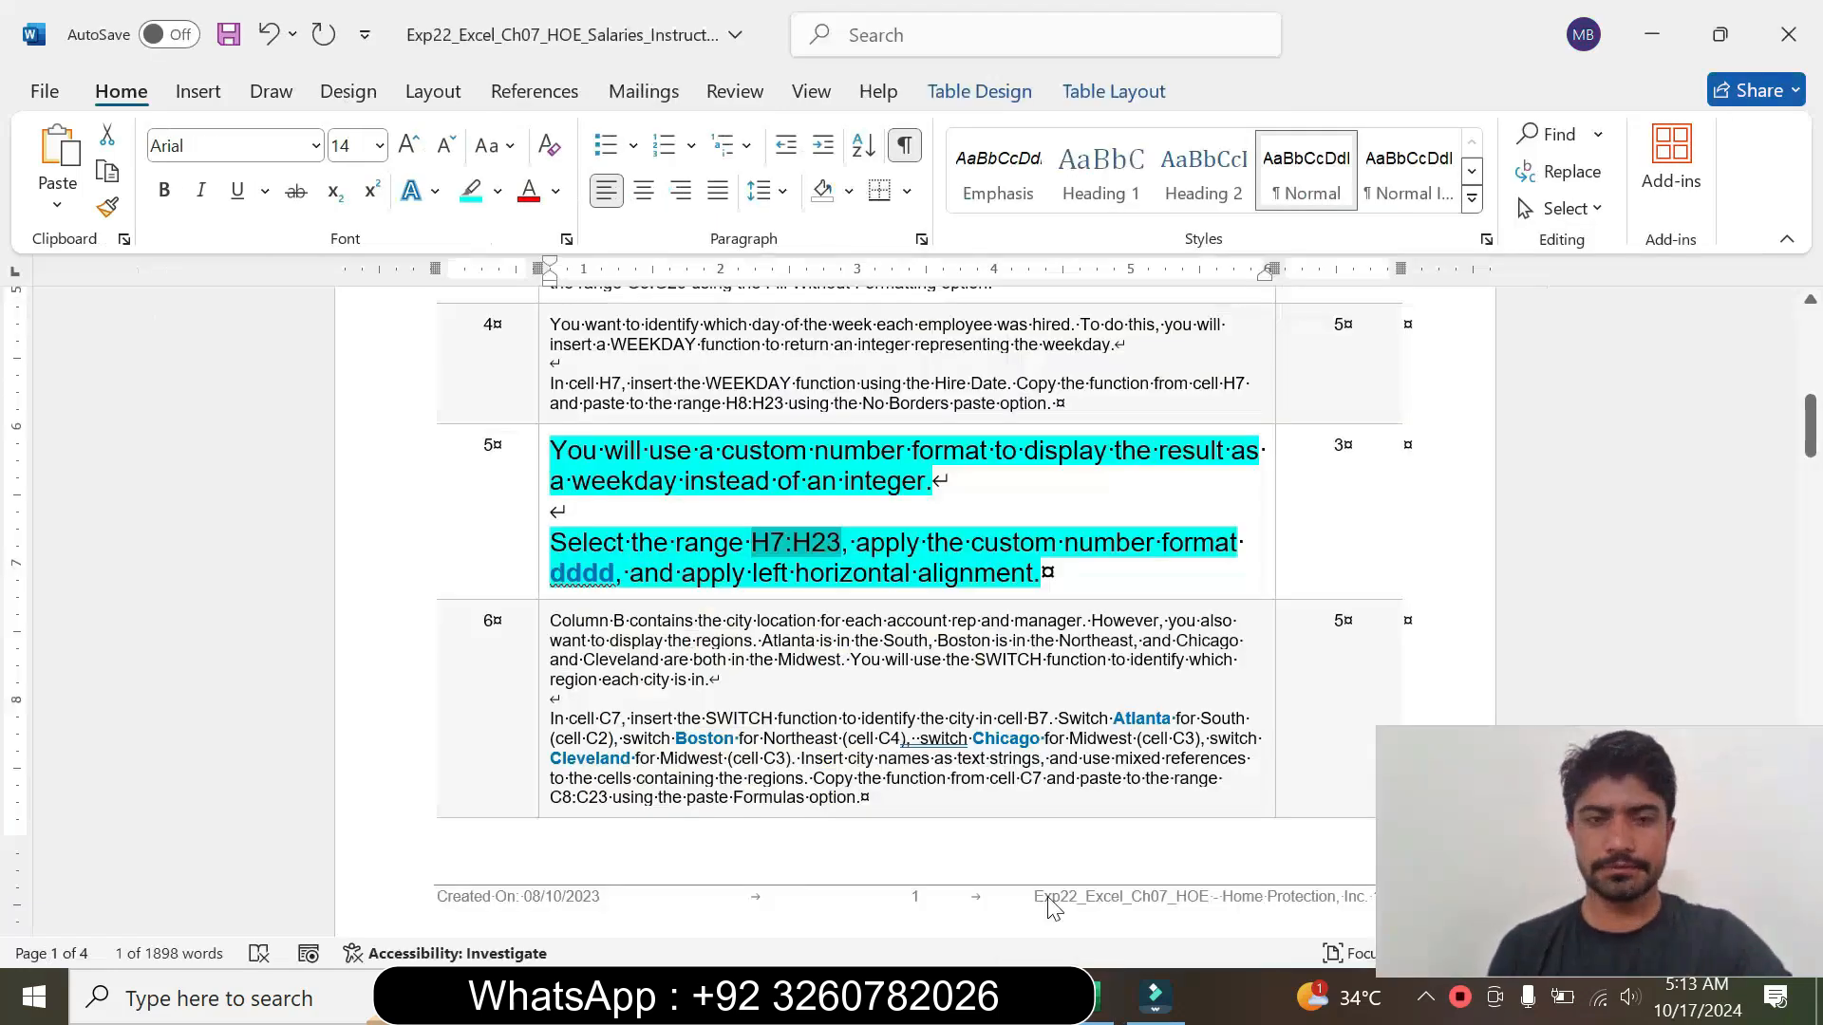
left_click(1102, 997)
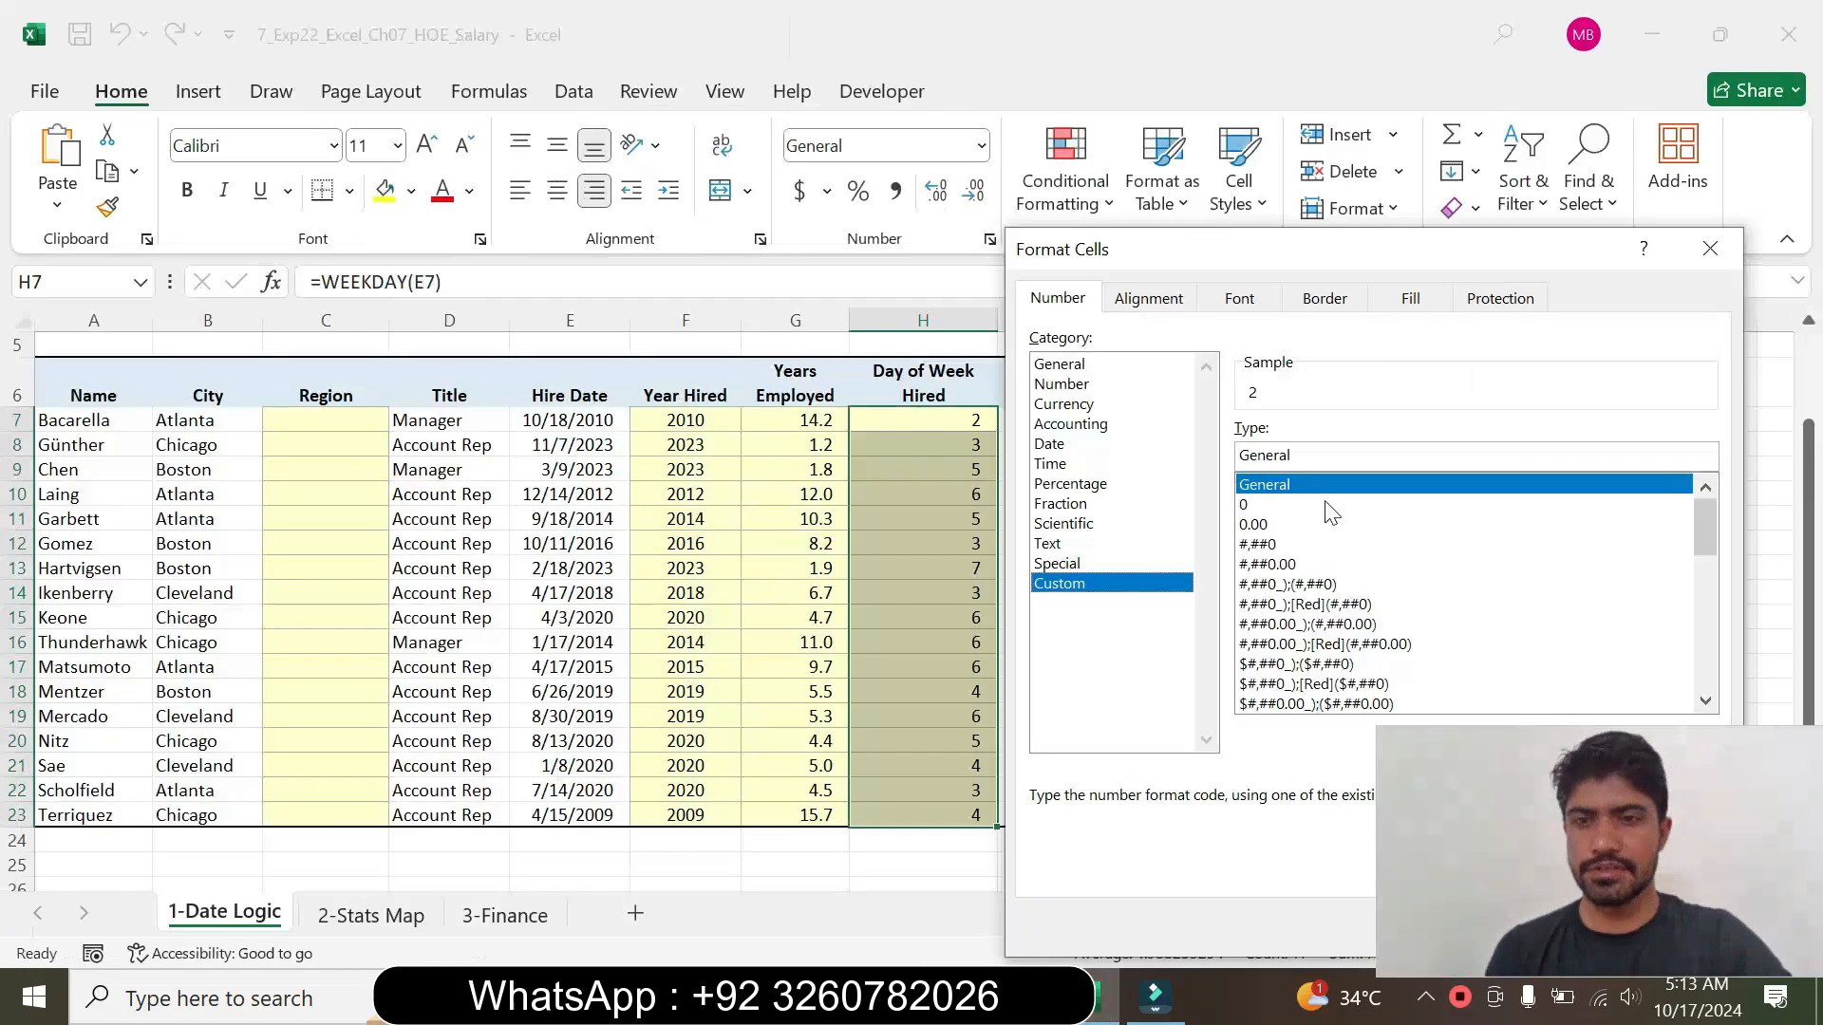
left_click_drag(1303, 457, 1145, 459)
type("dddd")
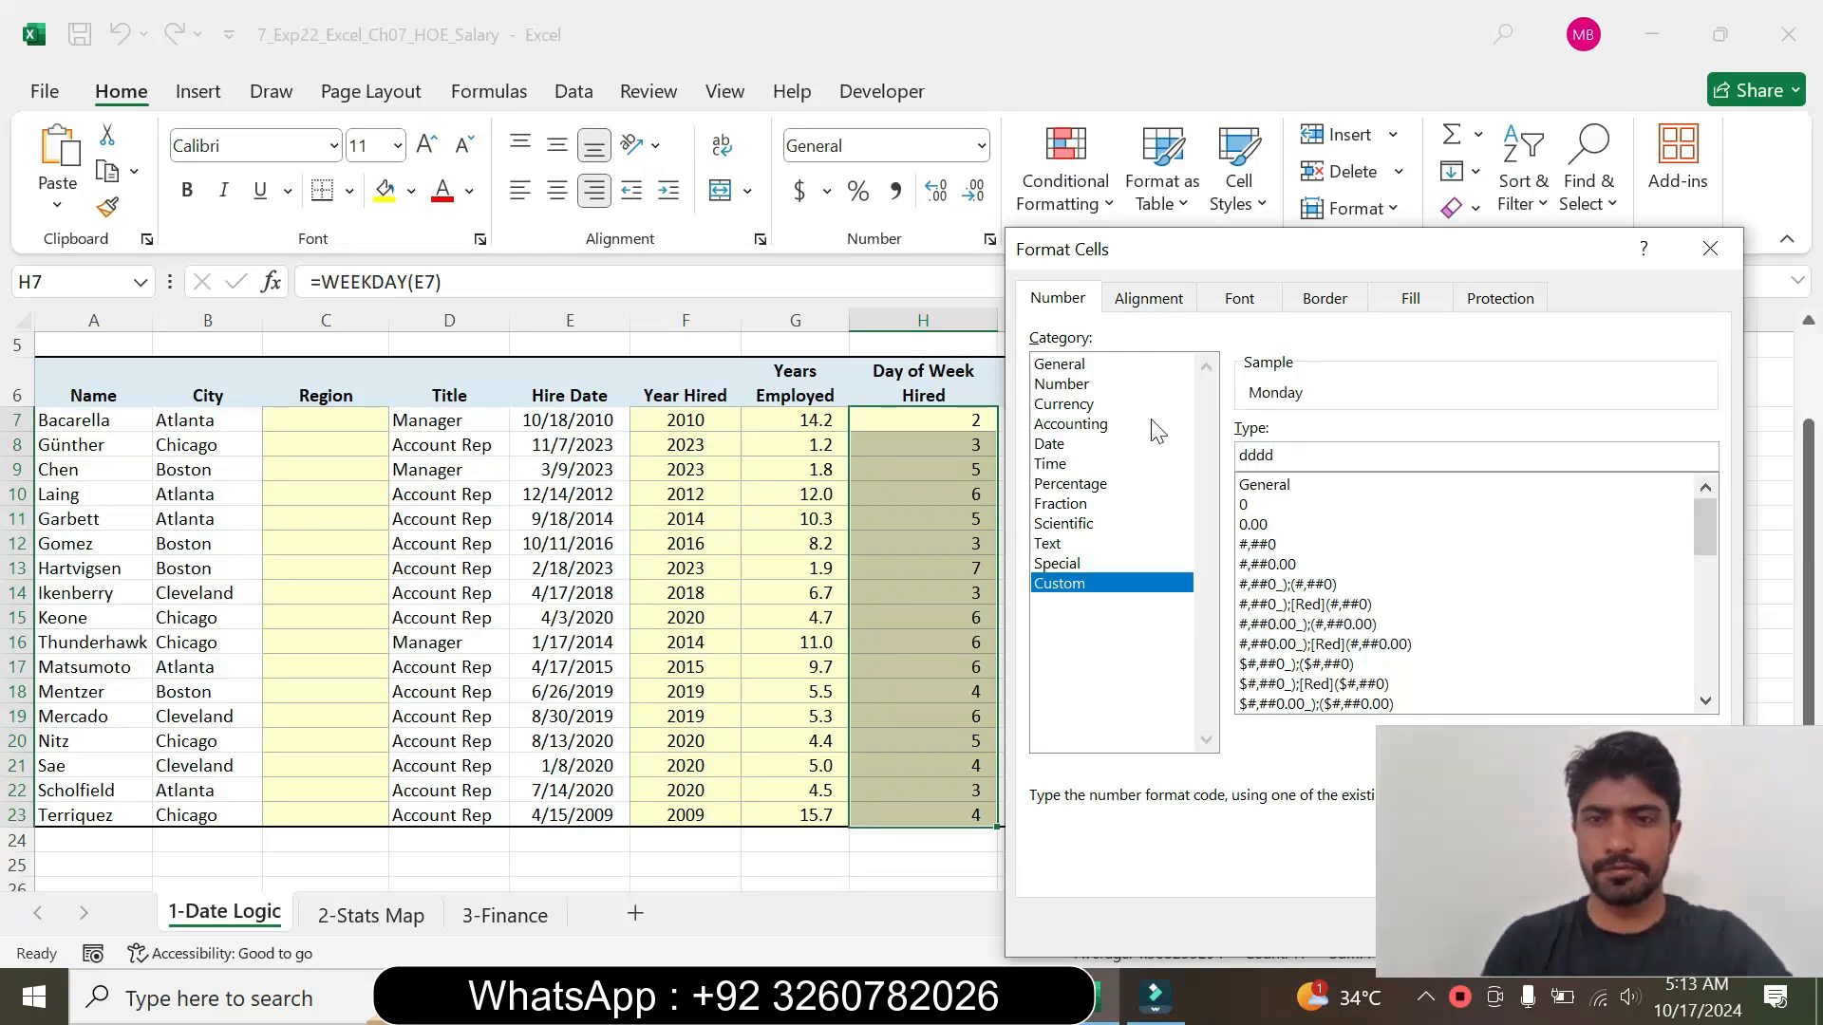
left_click_drag(1228, 260, 907, 206)
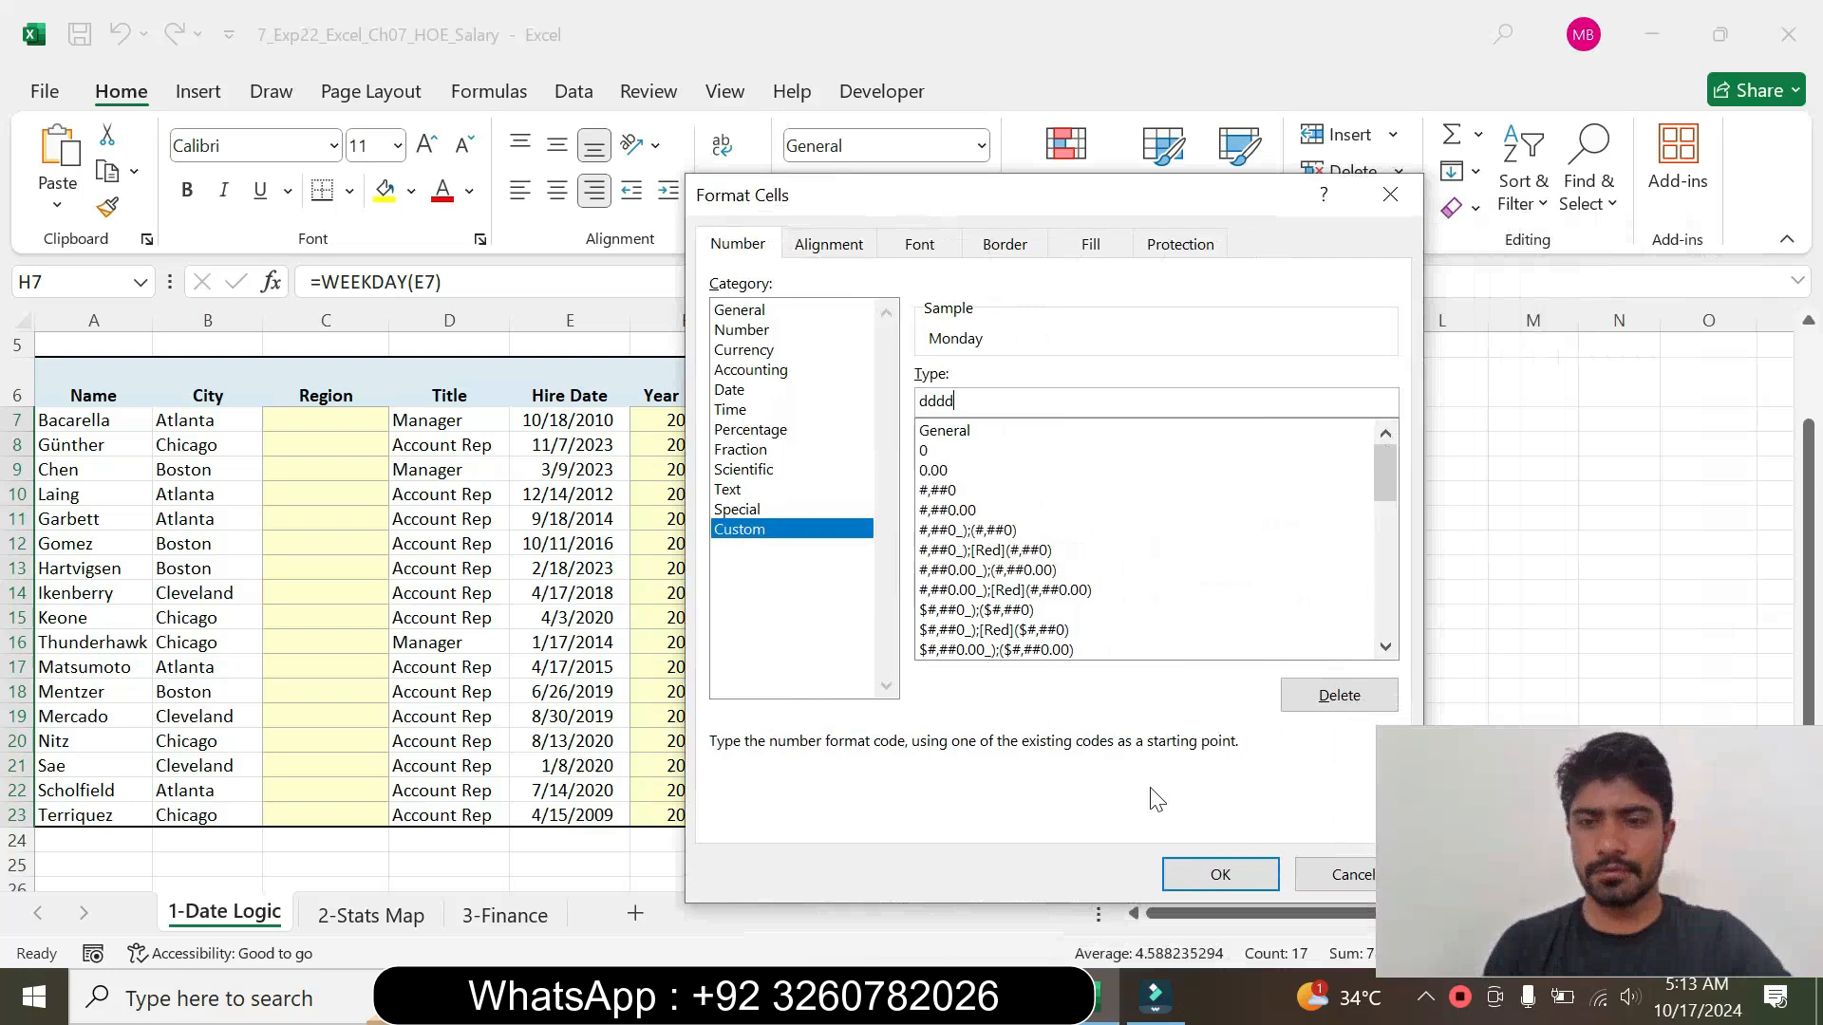
left_click(1219, 873)
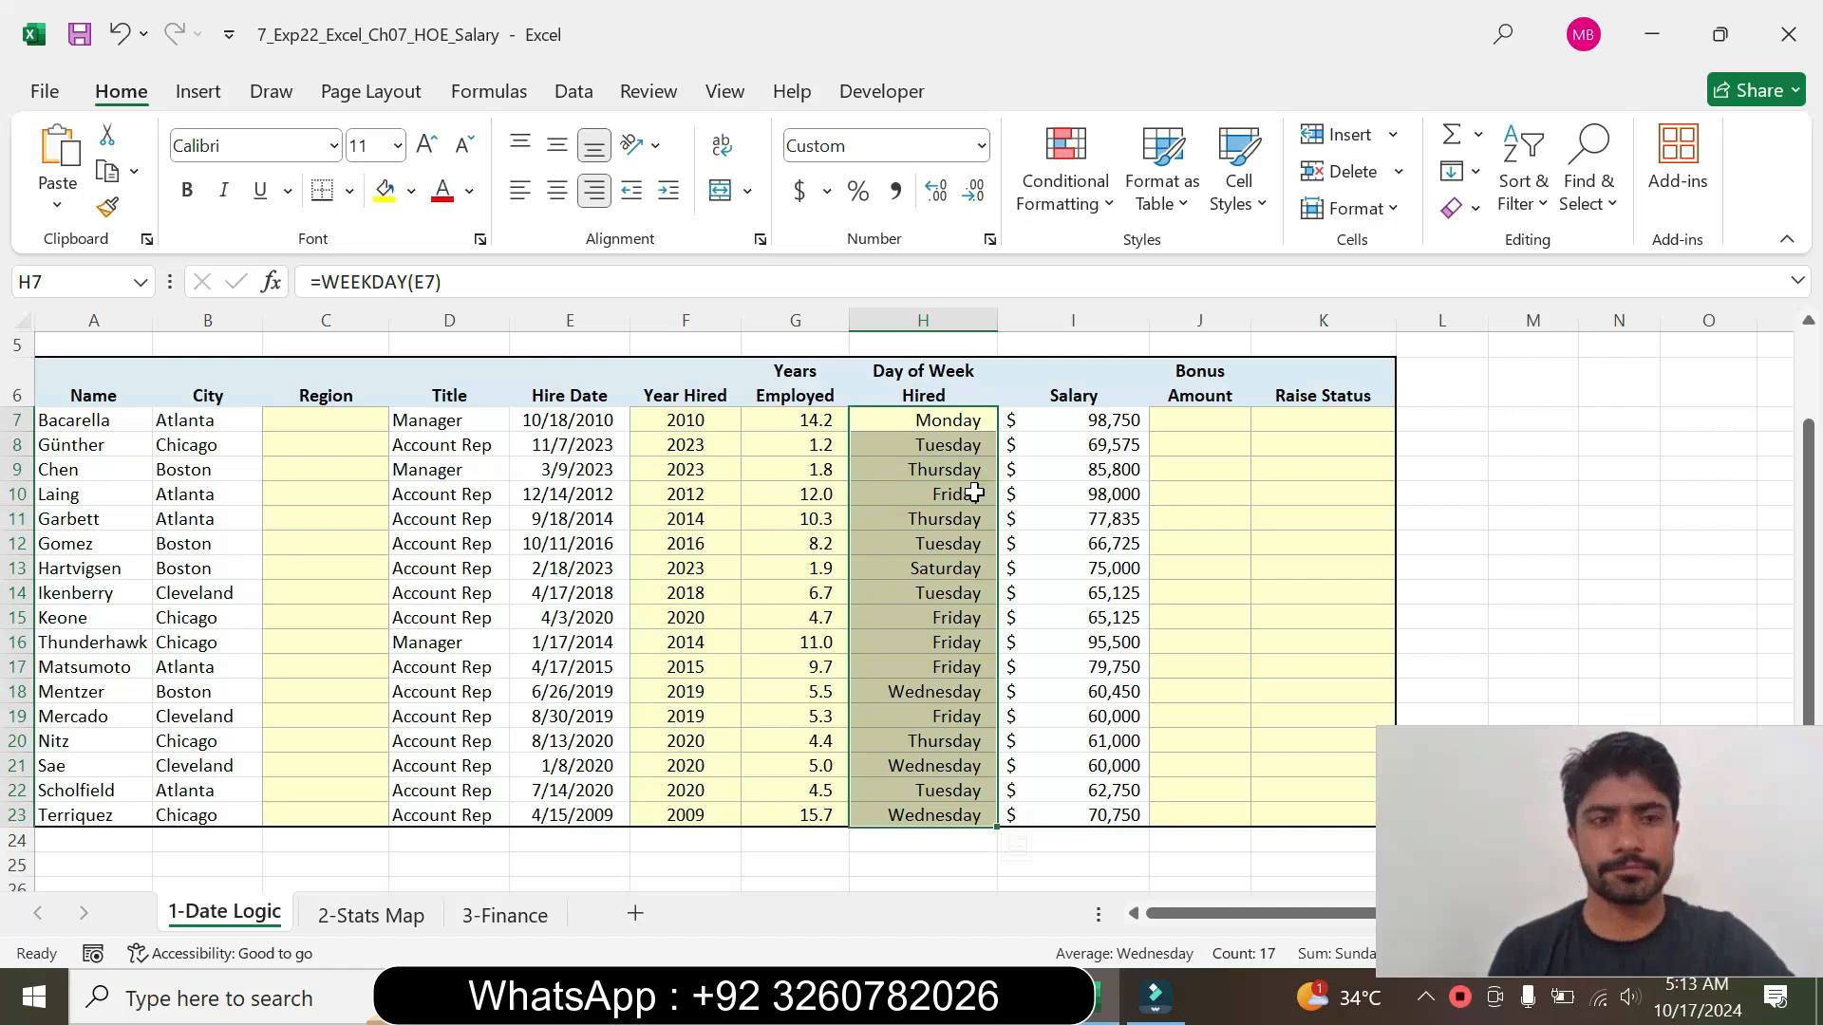
Step: Check the alignment requirement of step 5 in Word, and in Excel left-align the range H7:H23
left_click(1106, 997)
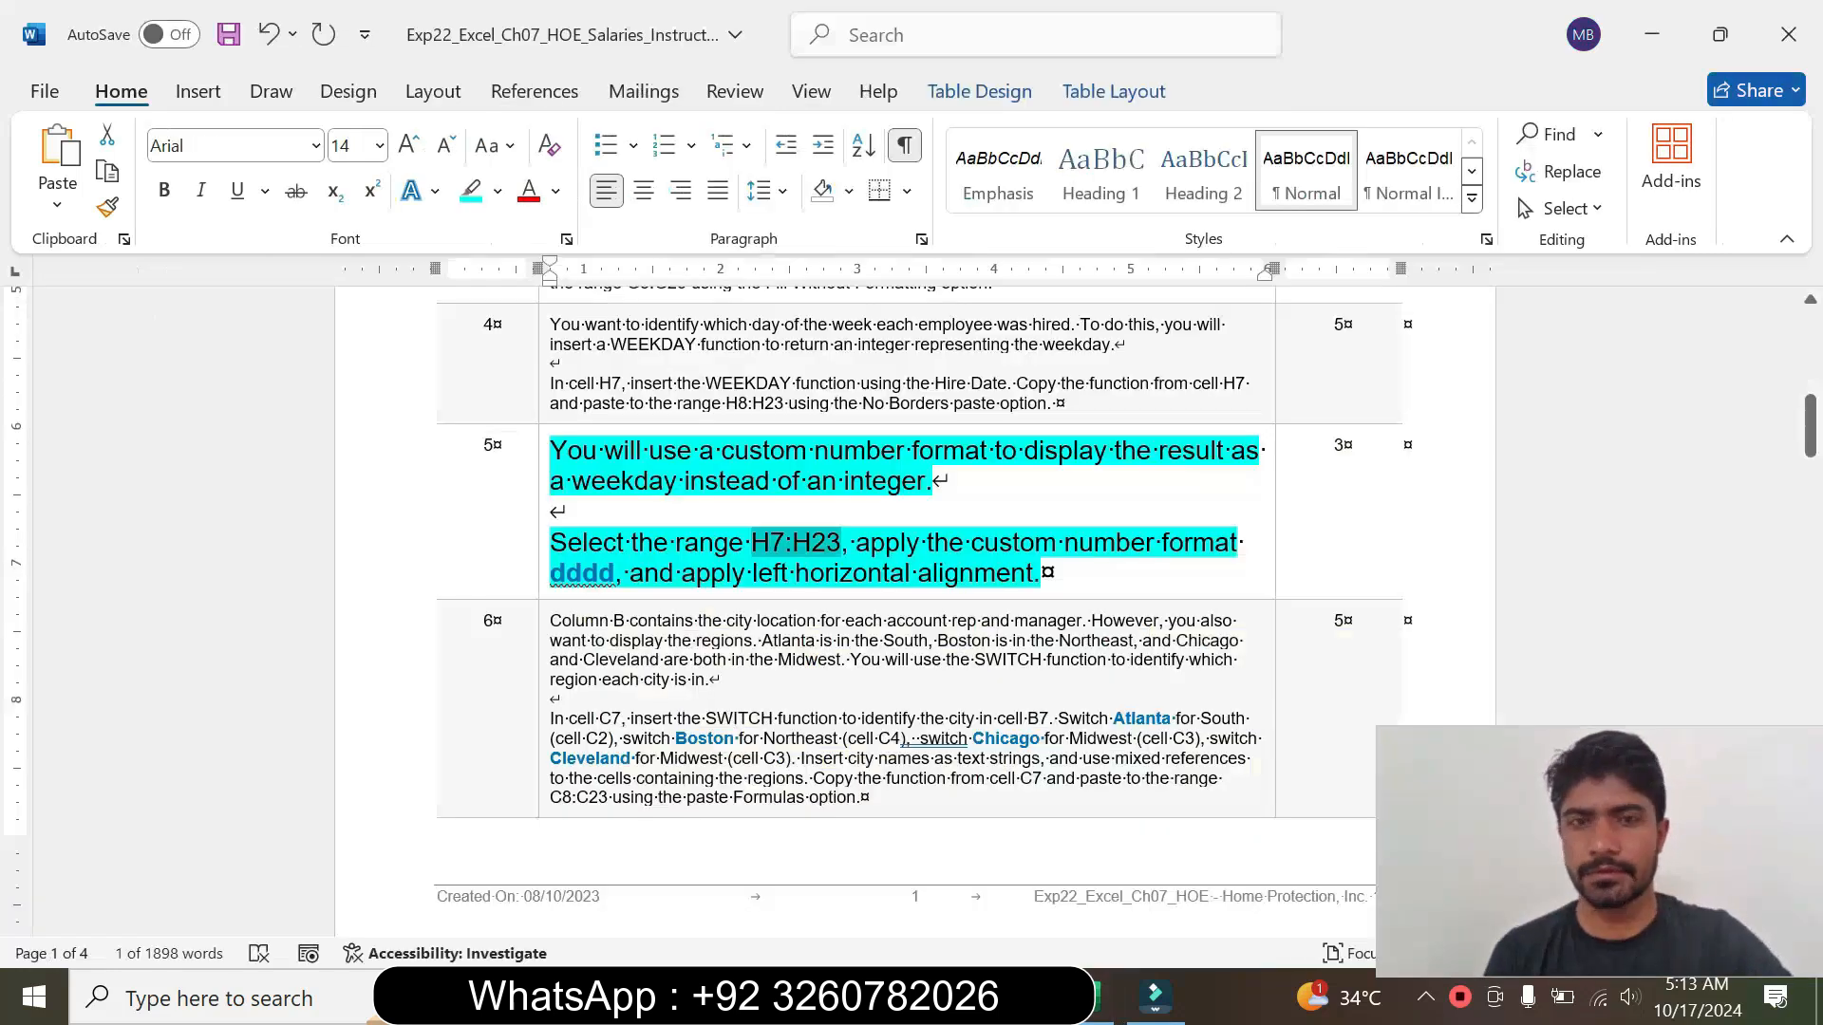
left_click_drag(630, 572, 1034, 573)
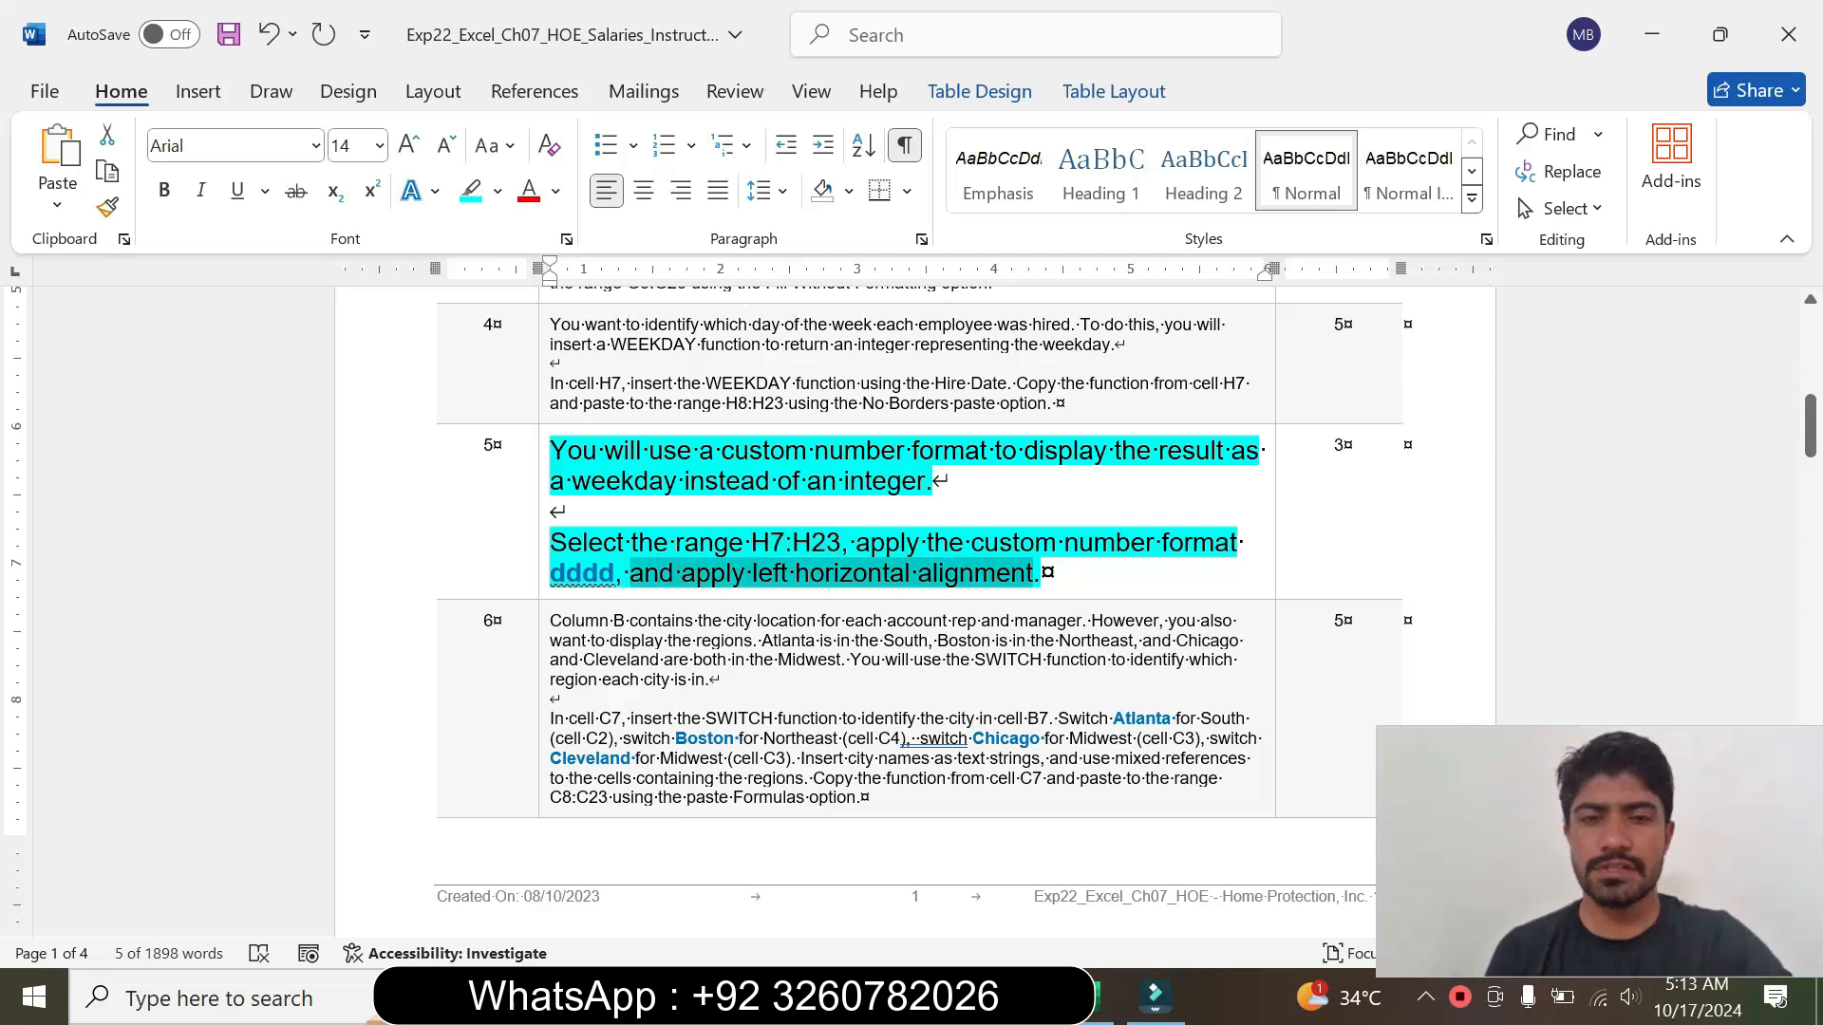
left_click(1101, 997)
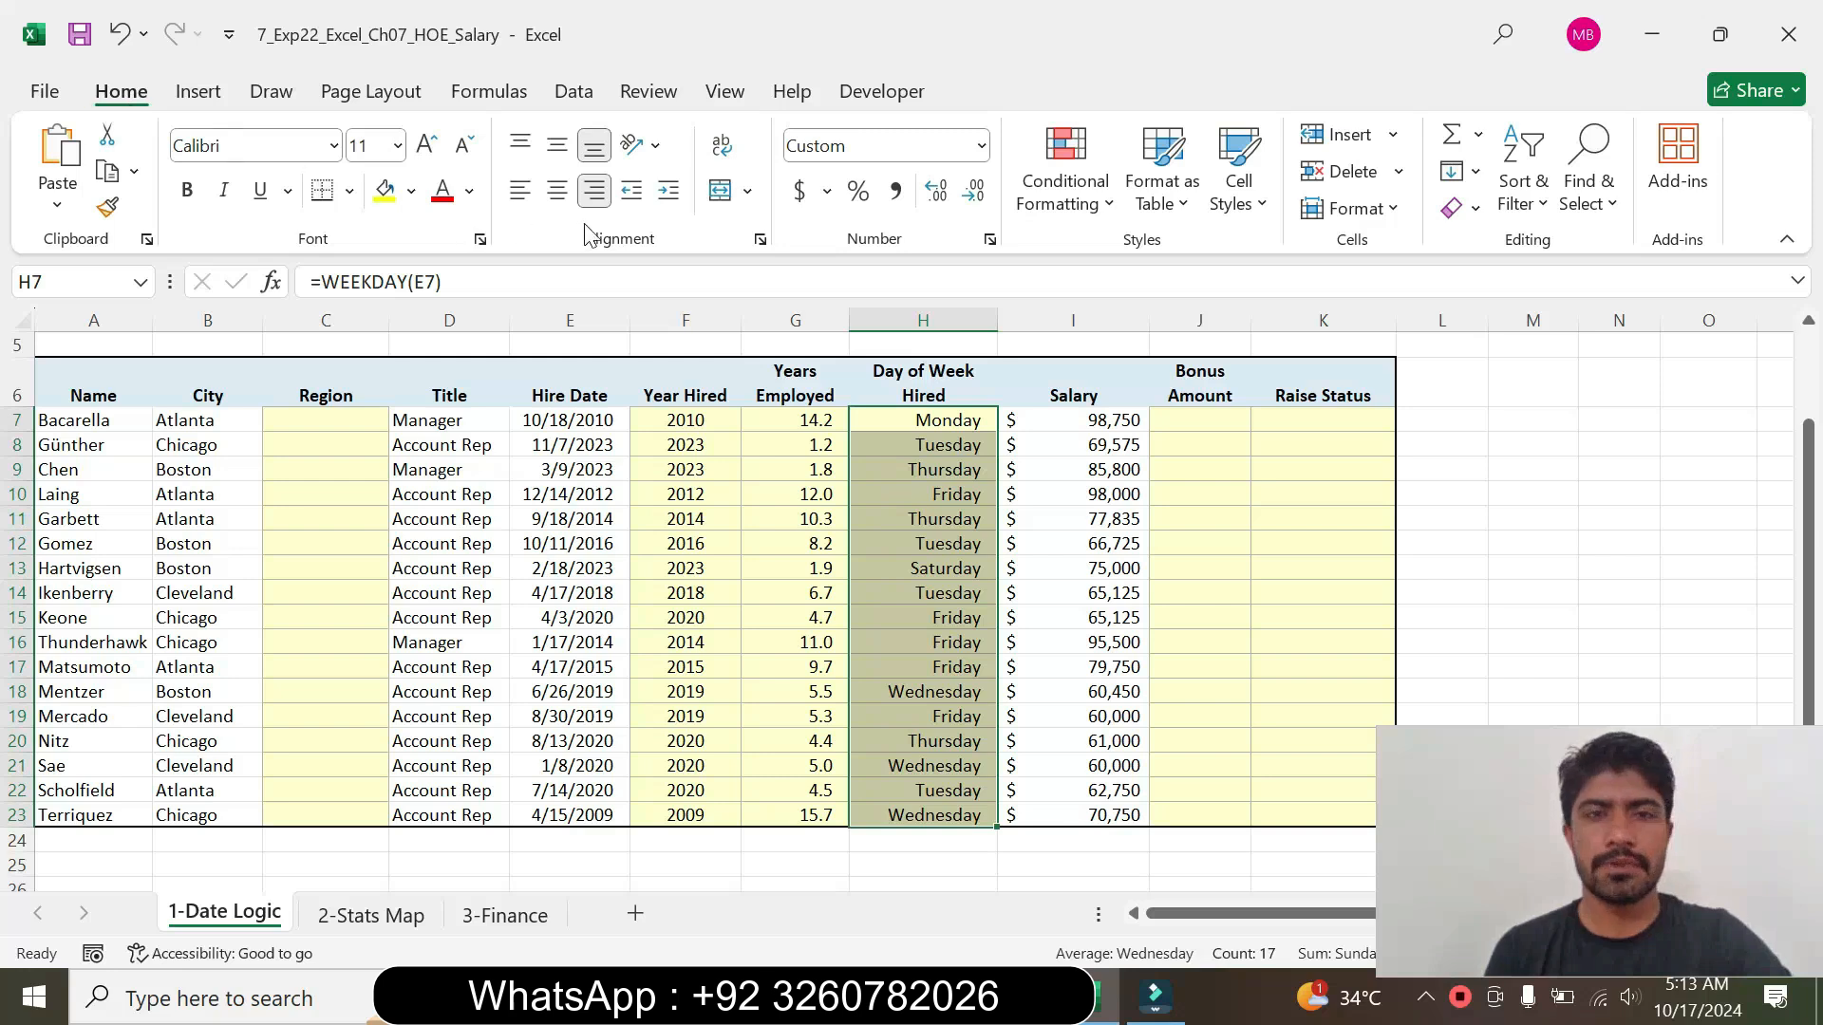
left_click(520, 190)
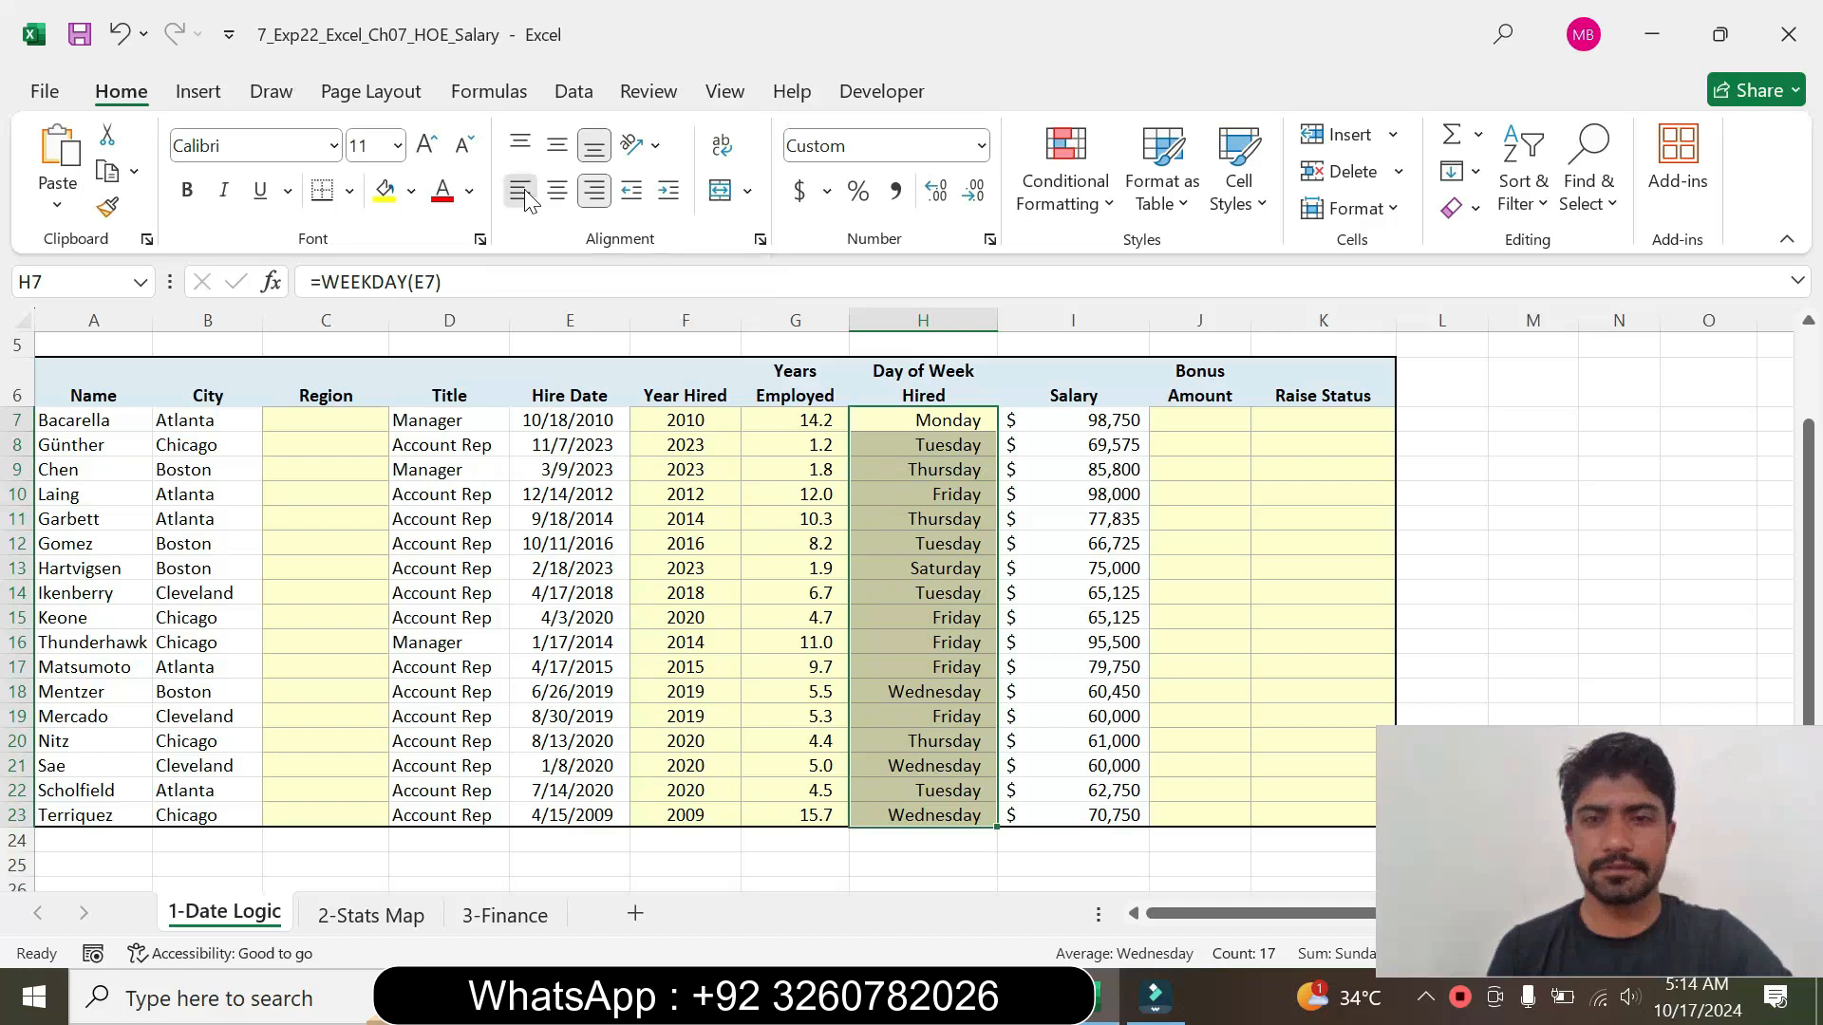
left_click(945, 573)
Step: In Word, set the step 5 instruction text back to font size 9 and remove its highlight
key("alt+Tab")
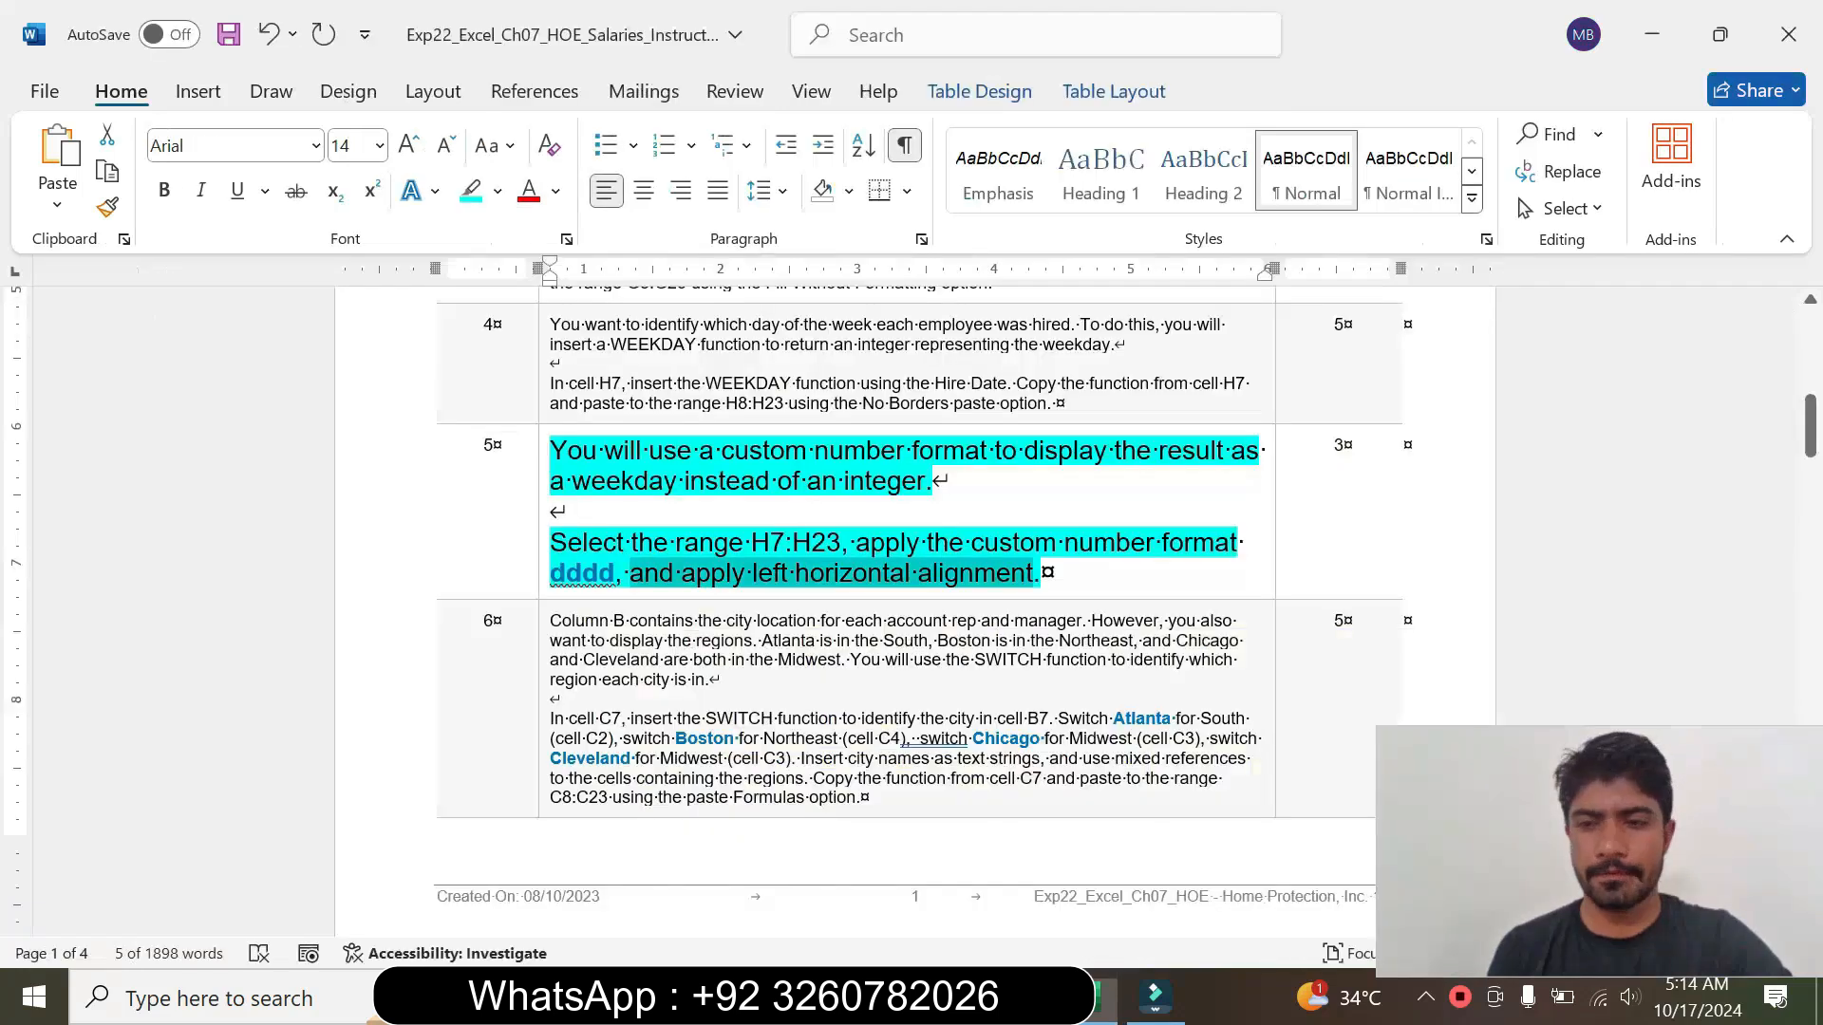
left_click(538, 556)
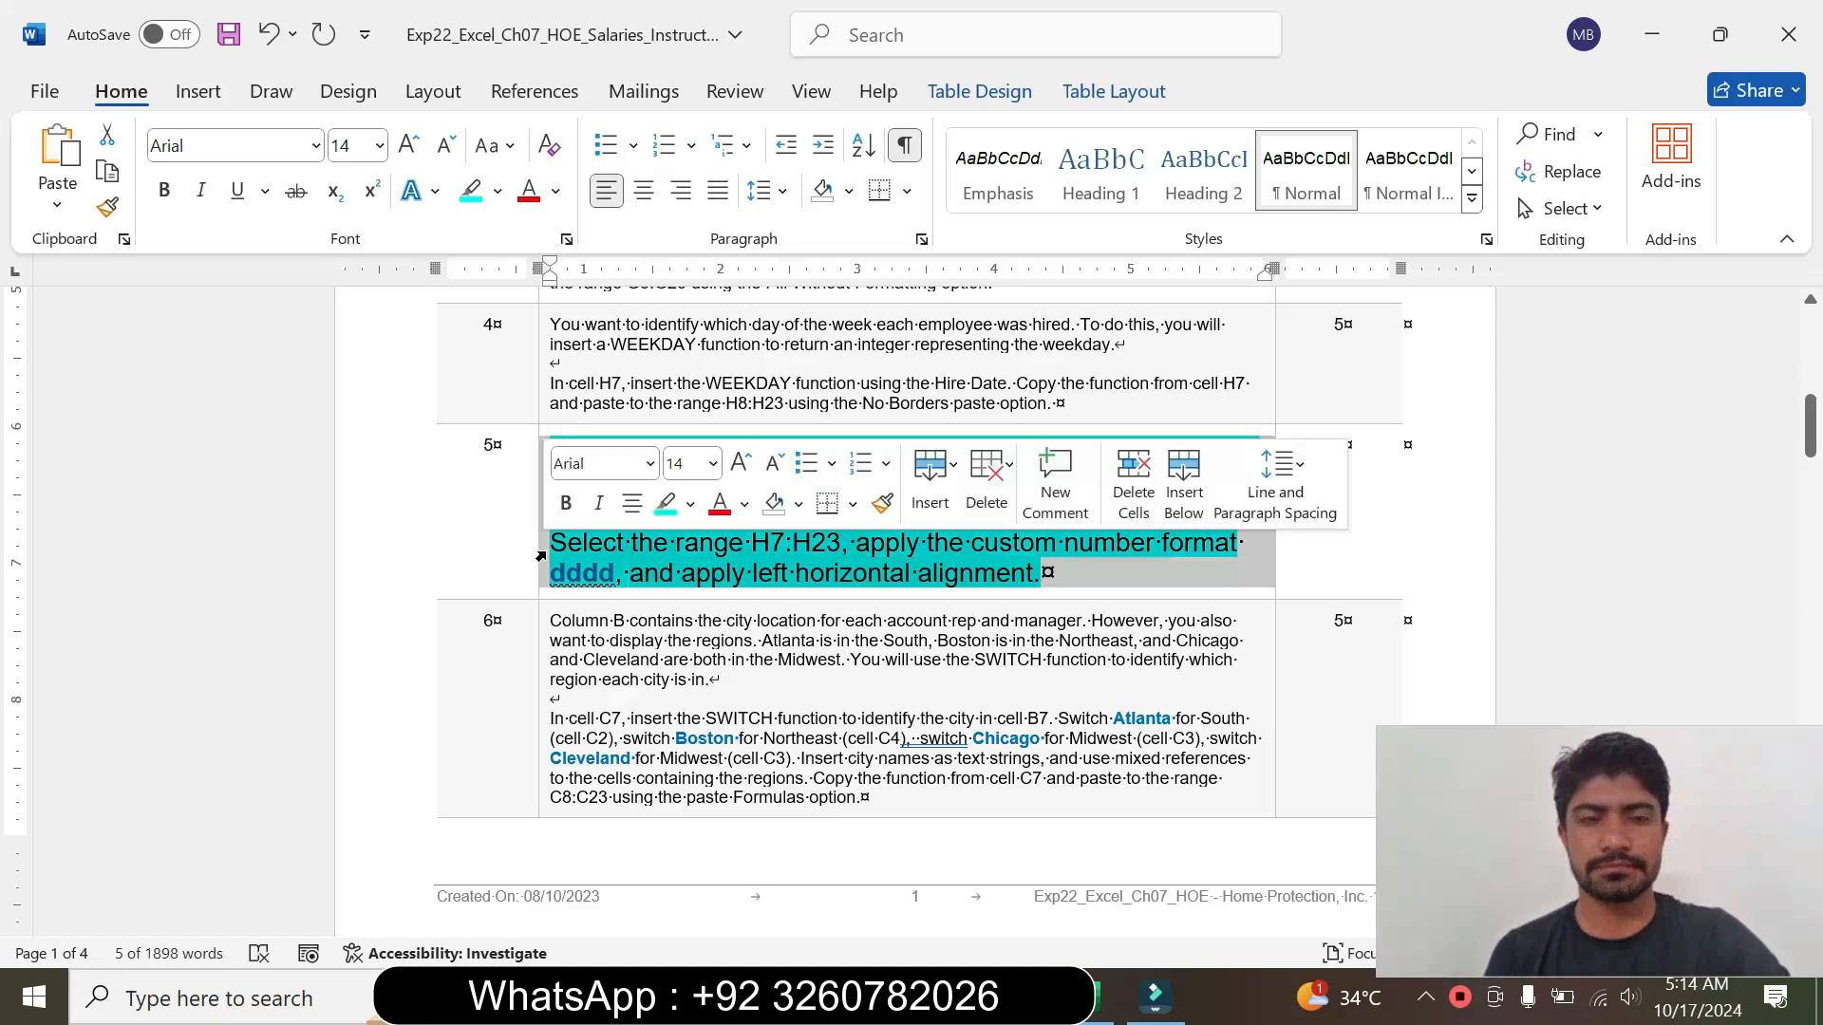
left_click(712, 463)
left_click(682, 534)
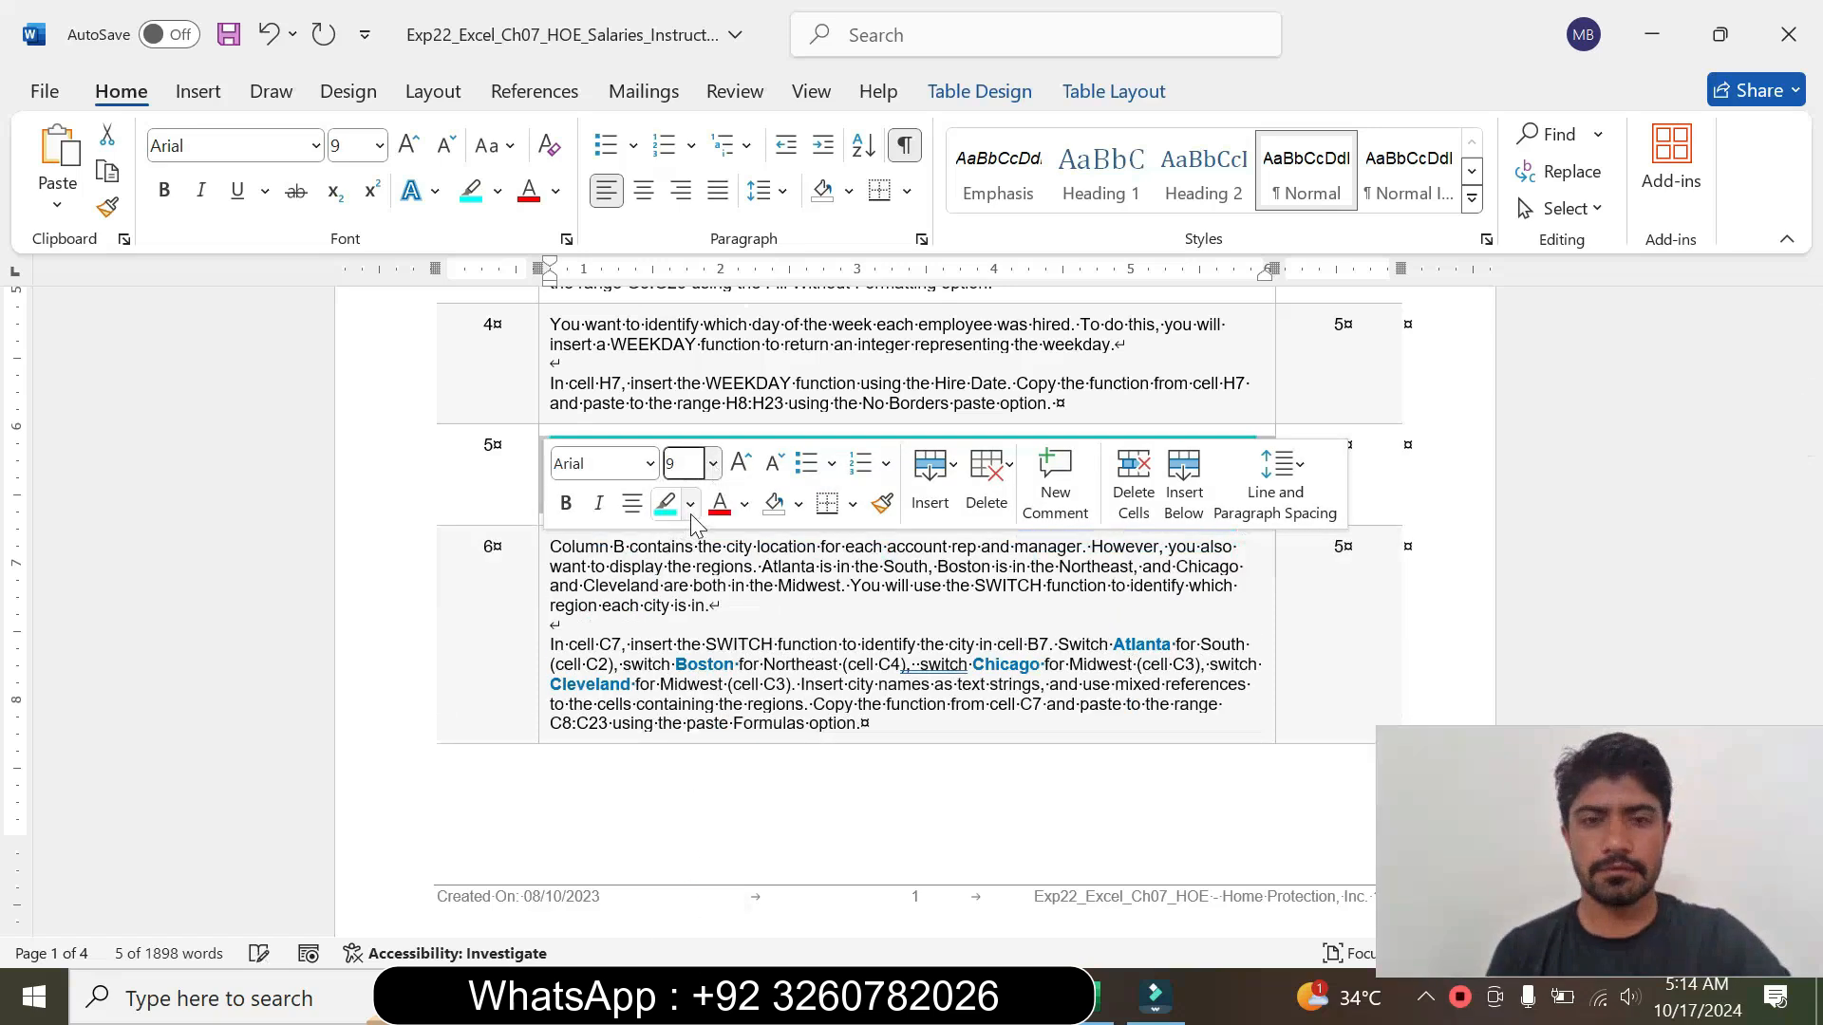
left_click(691, 504)
left_click(729, 737)
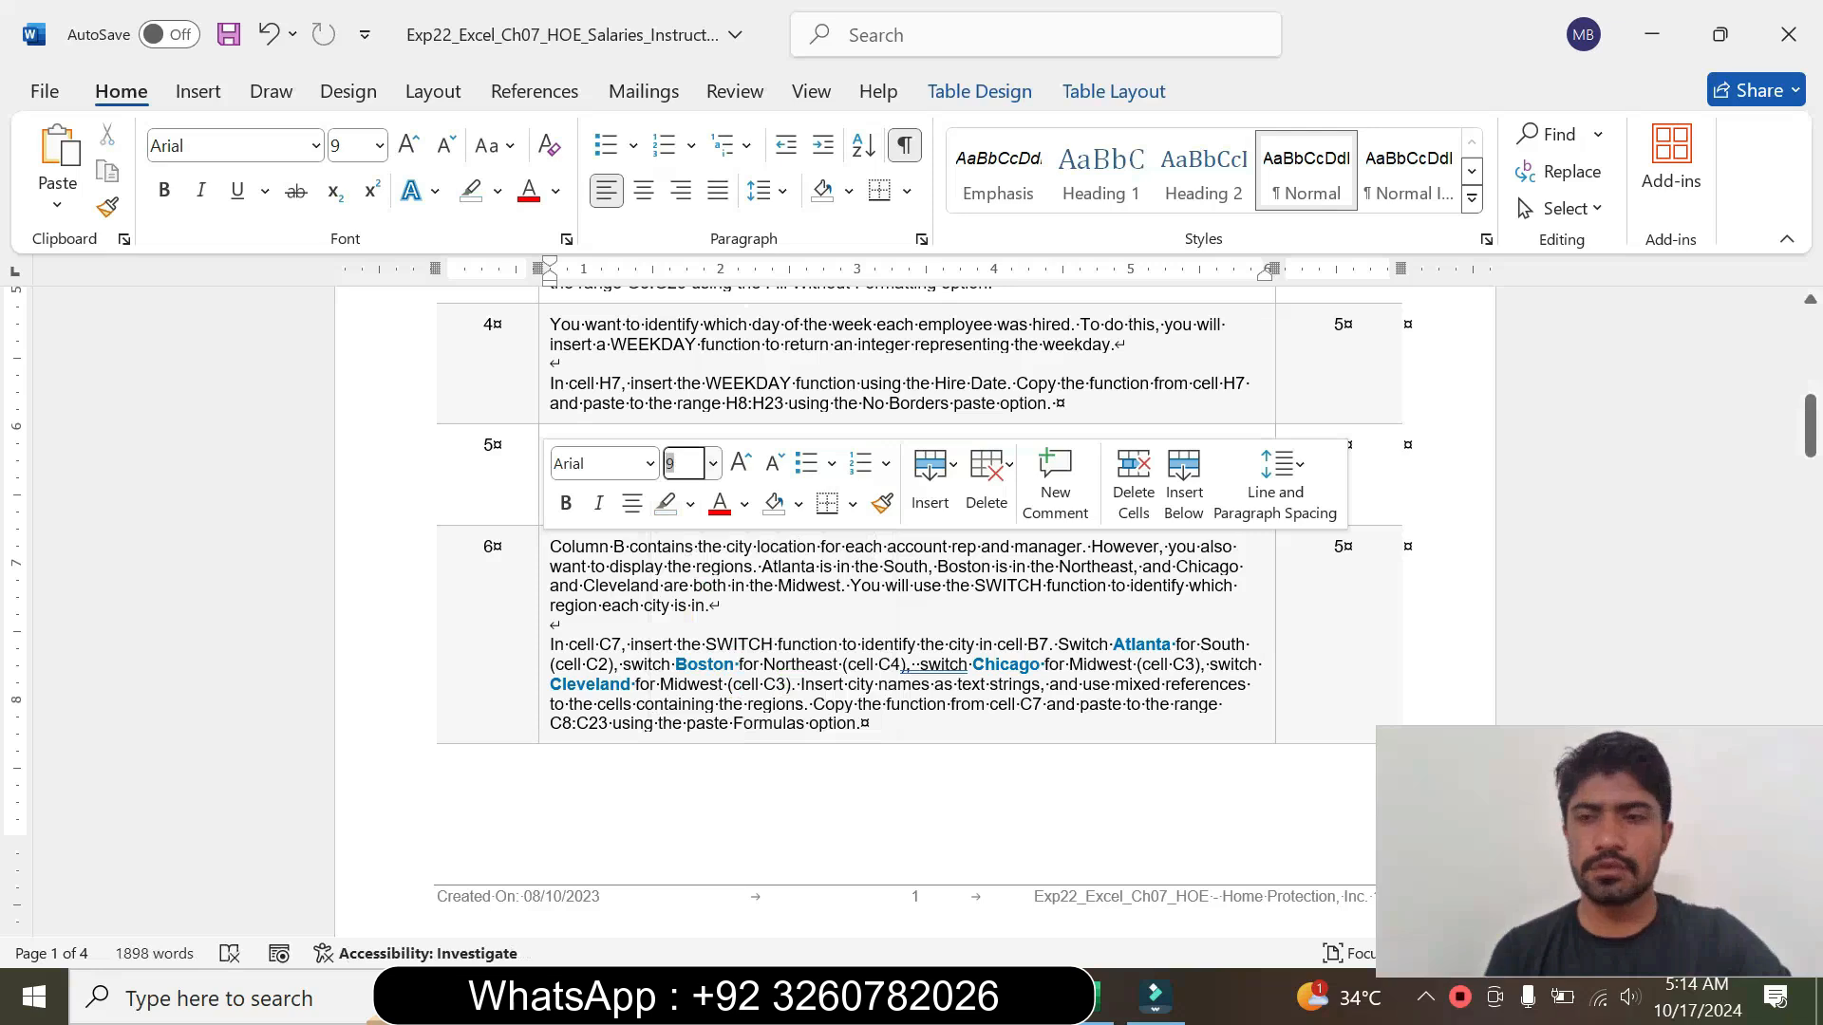
Step: Set the step 6 instruction text to font size 14 and highlight it in turquoise
left_click_drag(1813, 445, 1812, 455)
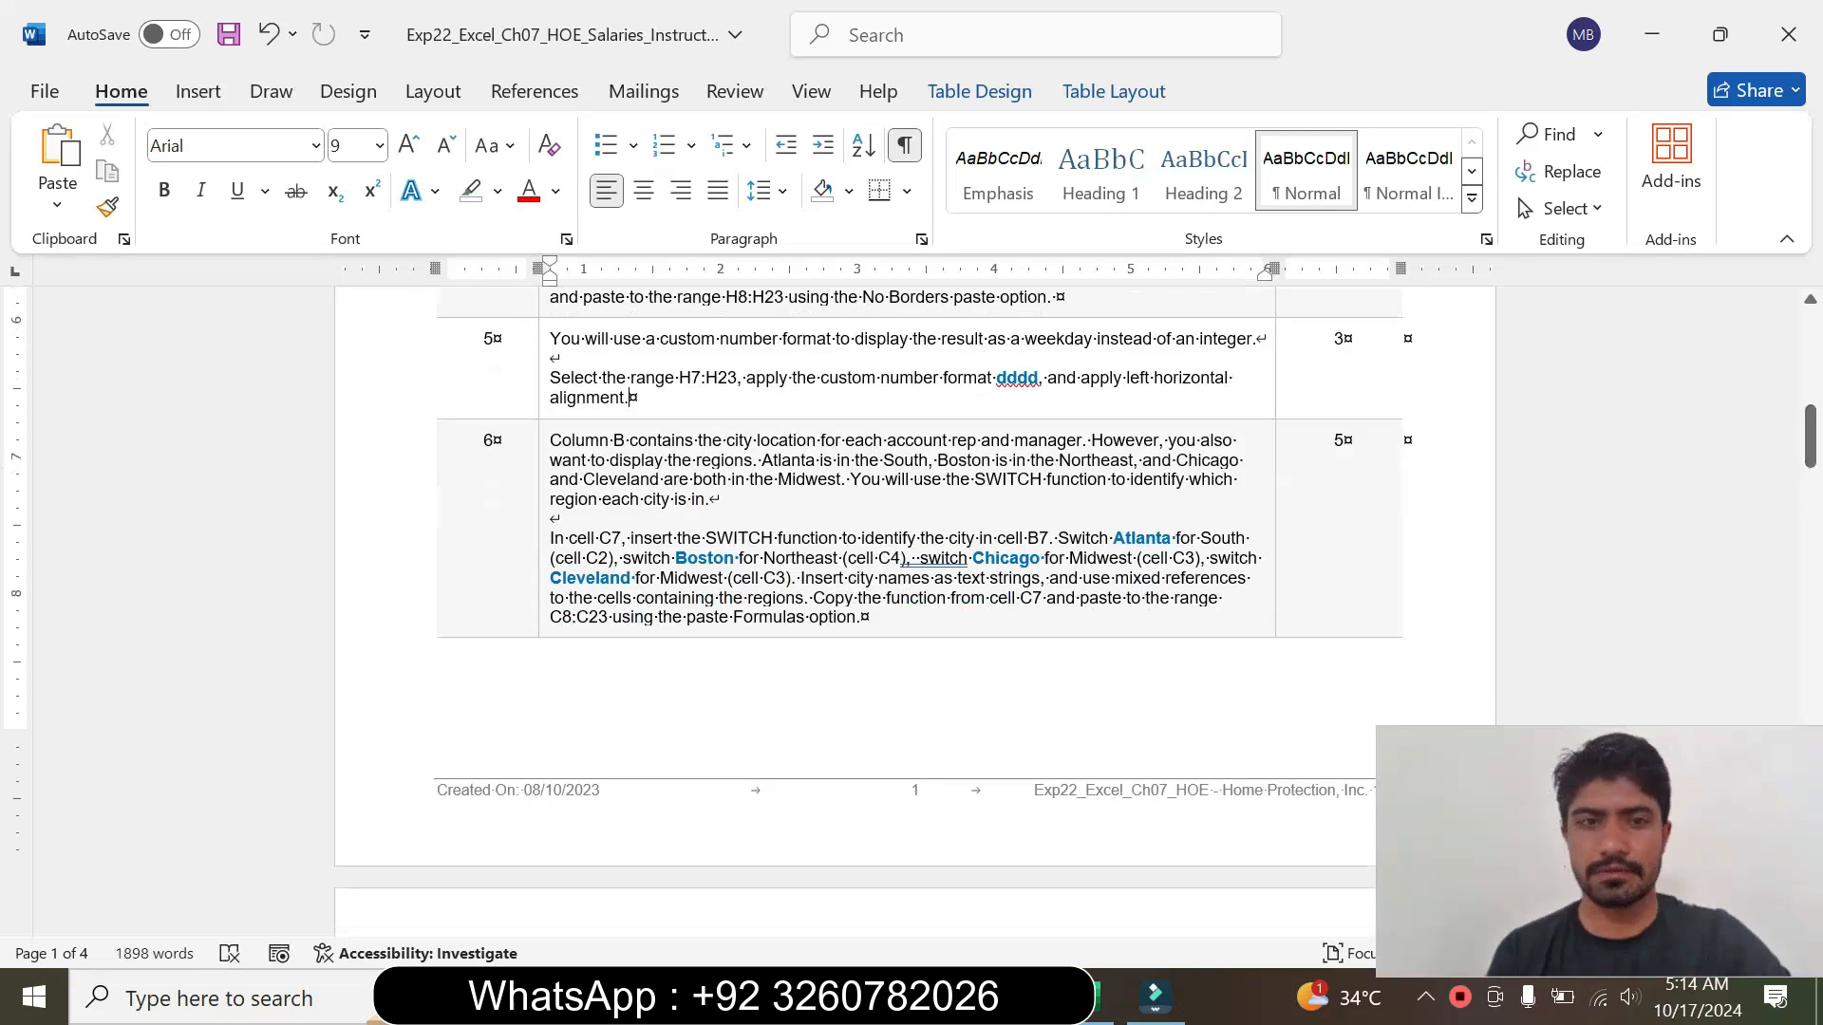
left_click(542, 556)
left_click(710, 462)
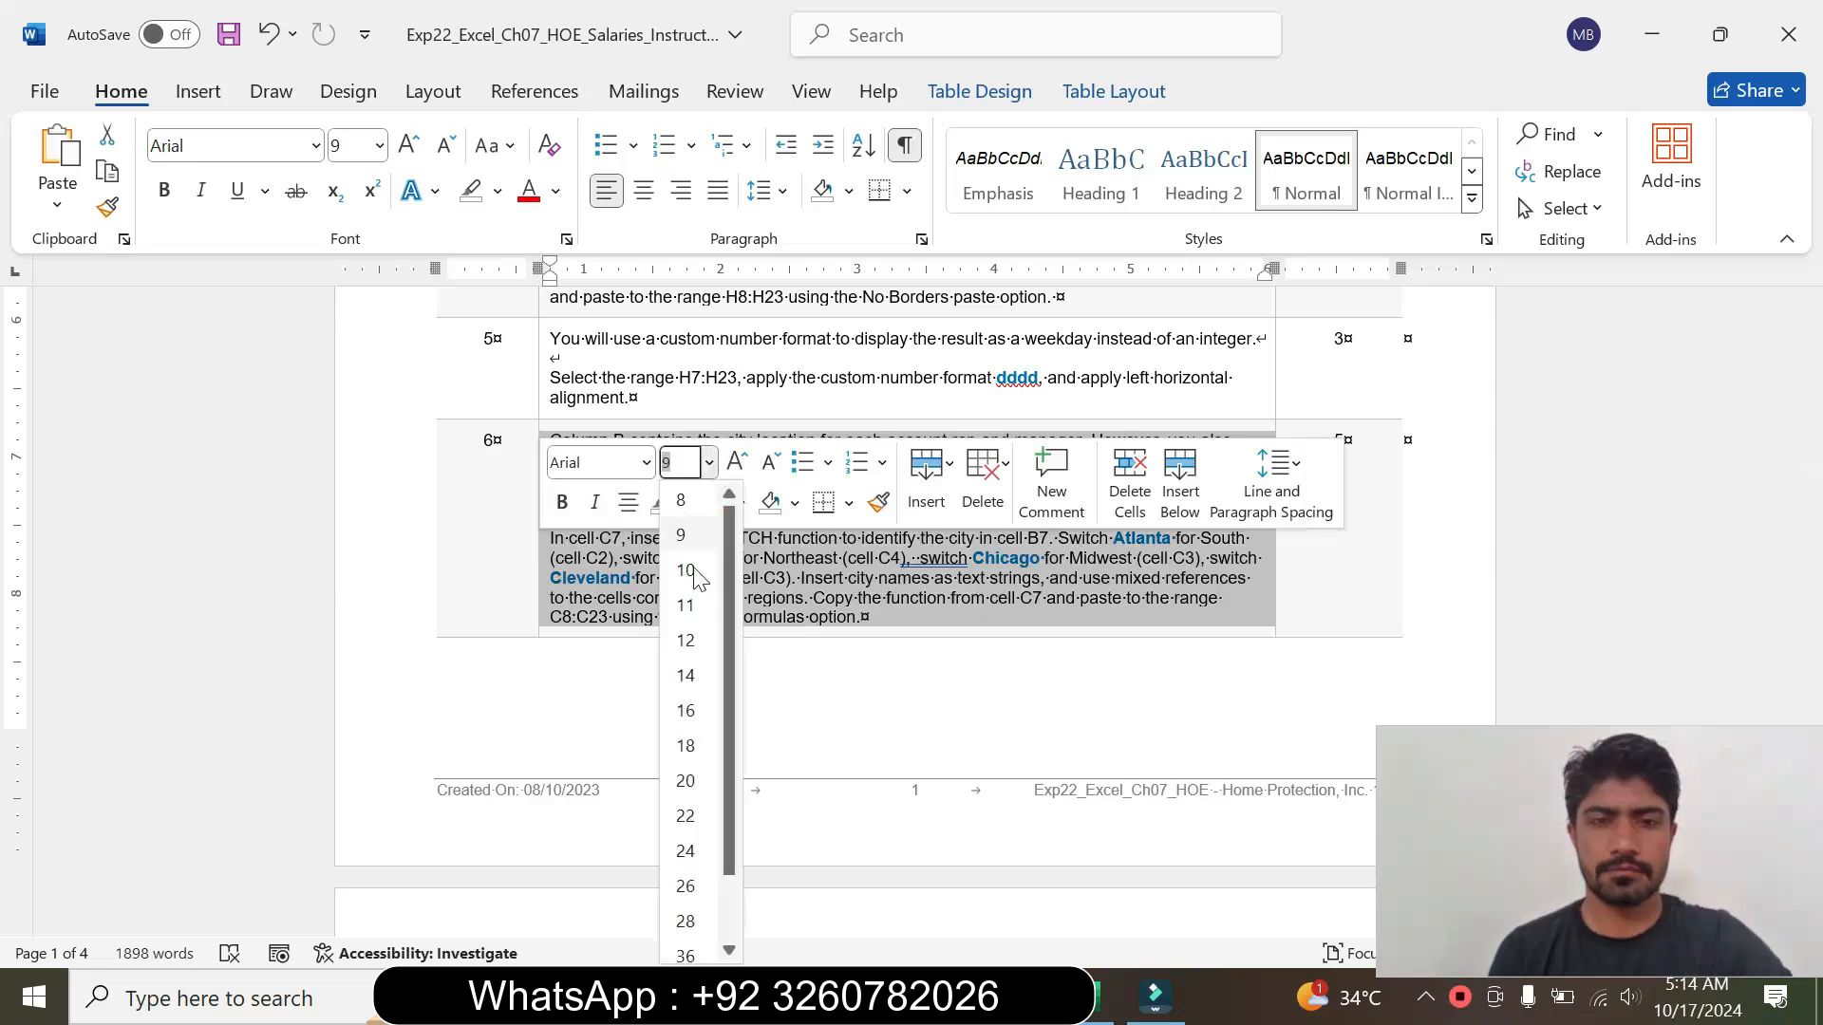
left_click(686, 629)
left_click(687, 503)
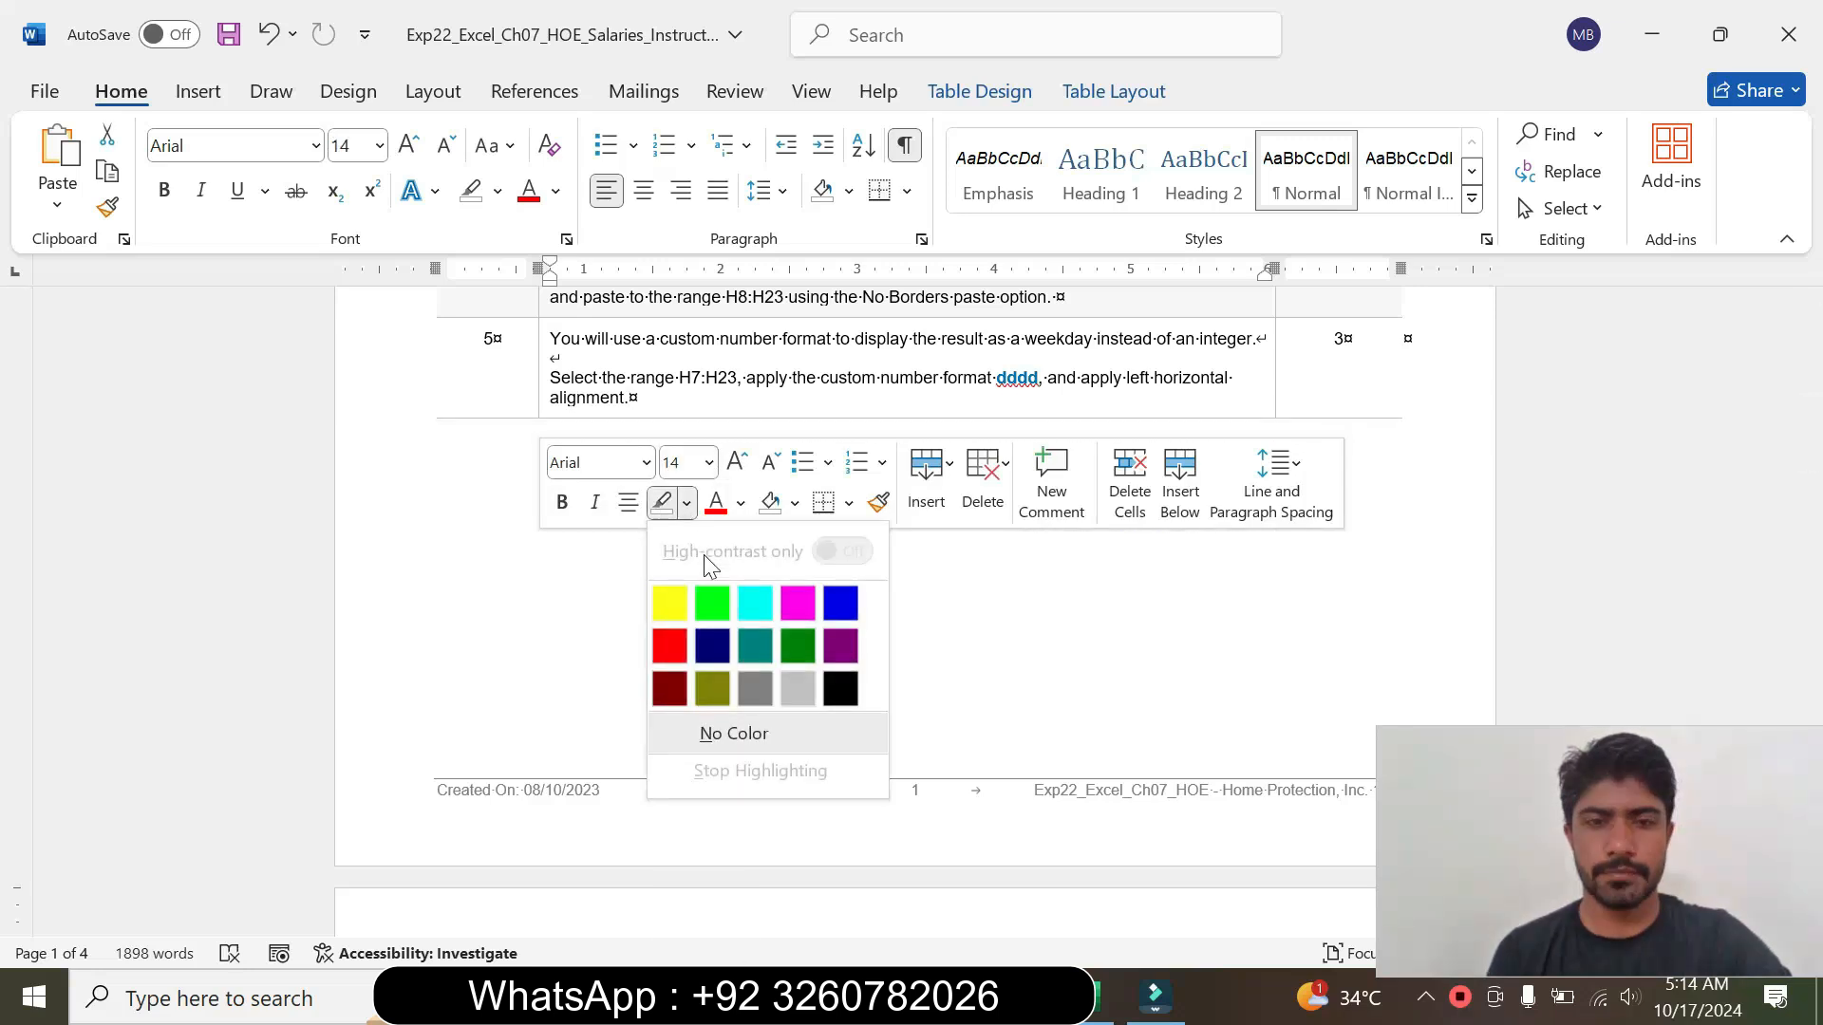
left_click(749, 600)
Step: Read the step 6 SWITCH instructions in Word and select cell C7 in Excel's 1-Date Logic worksheet
left_click_drag(1811, 462, 1813, 534)
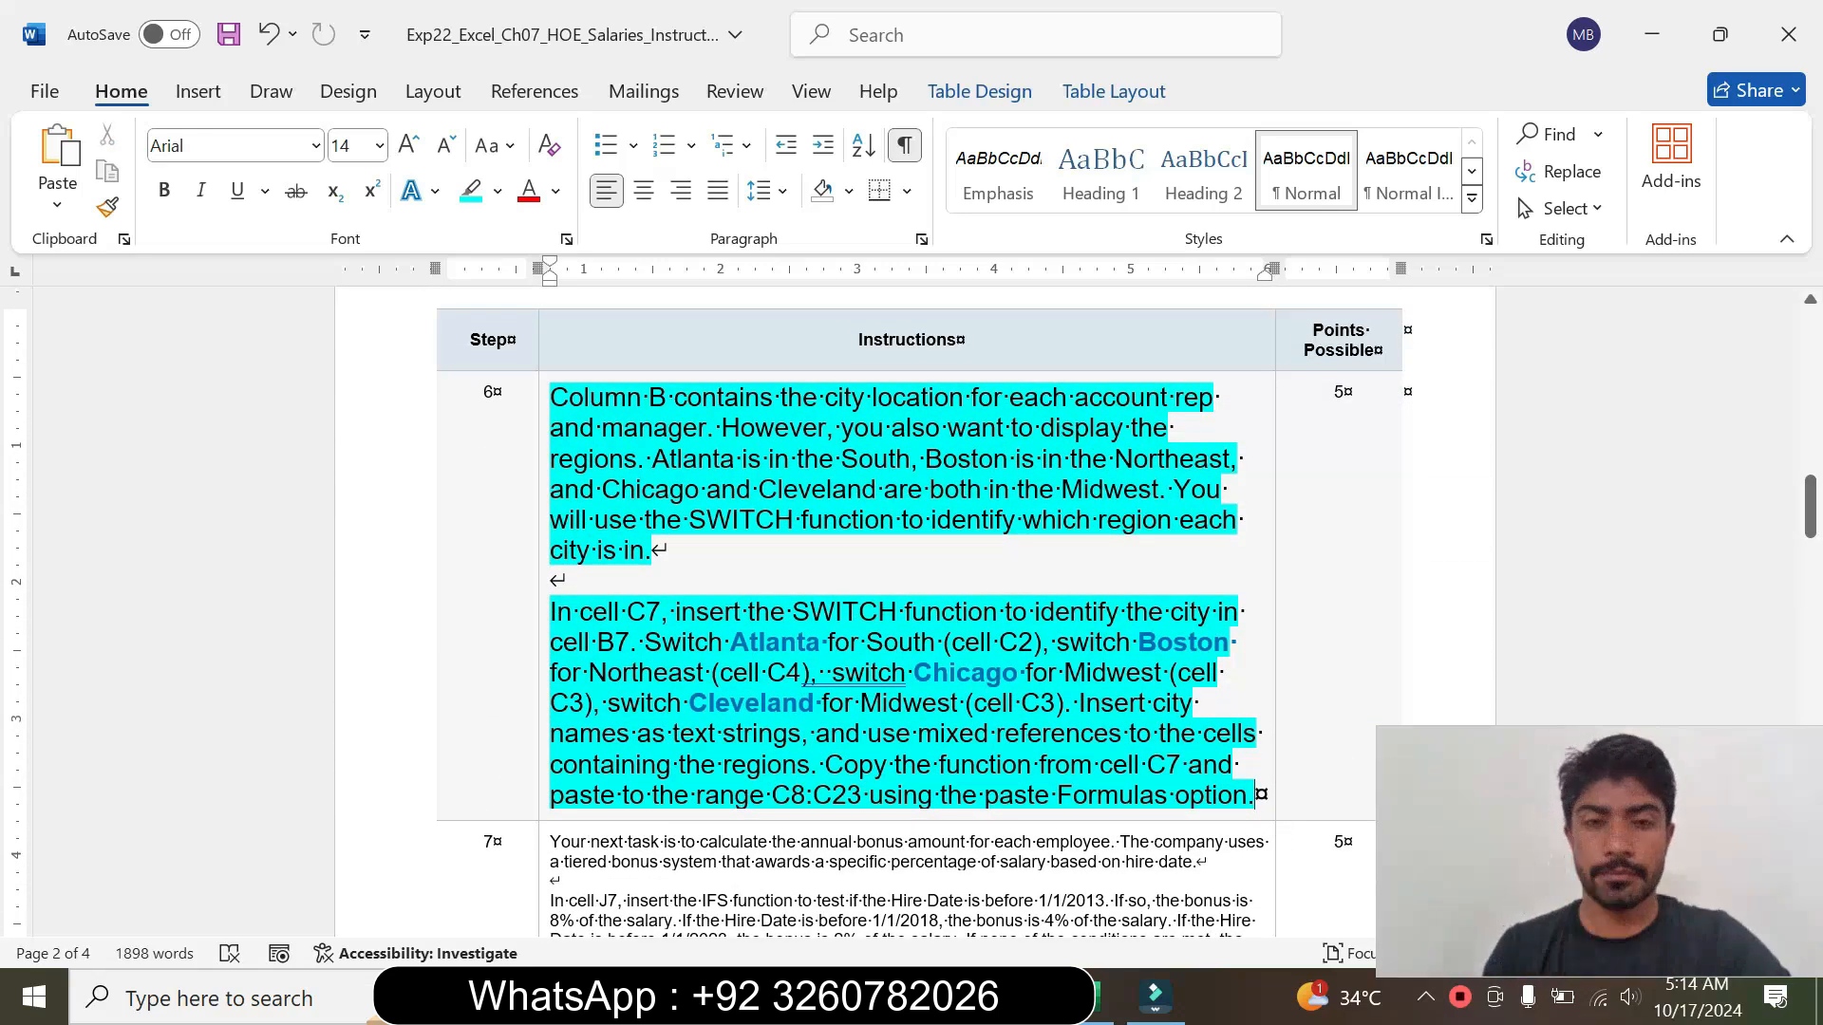
left_click_drag(551, 611, 809, 764)
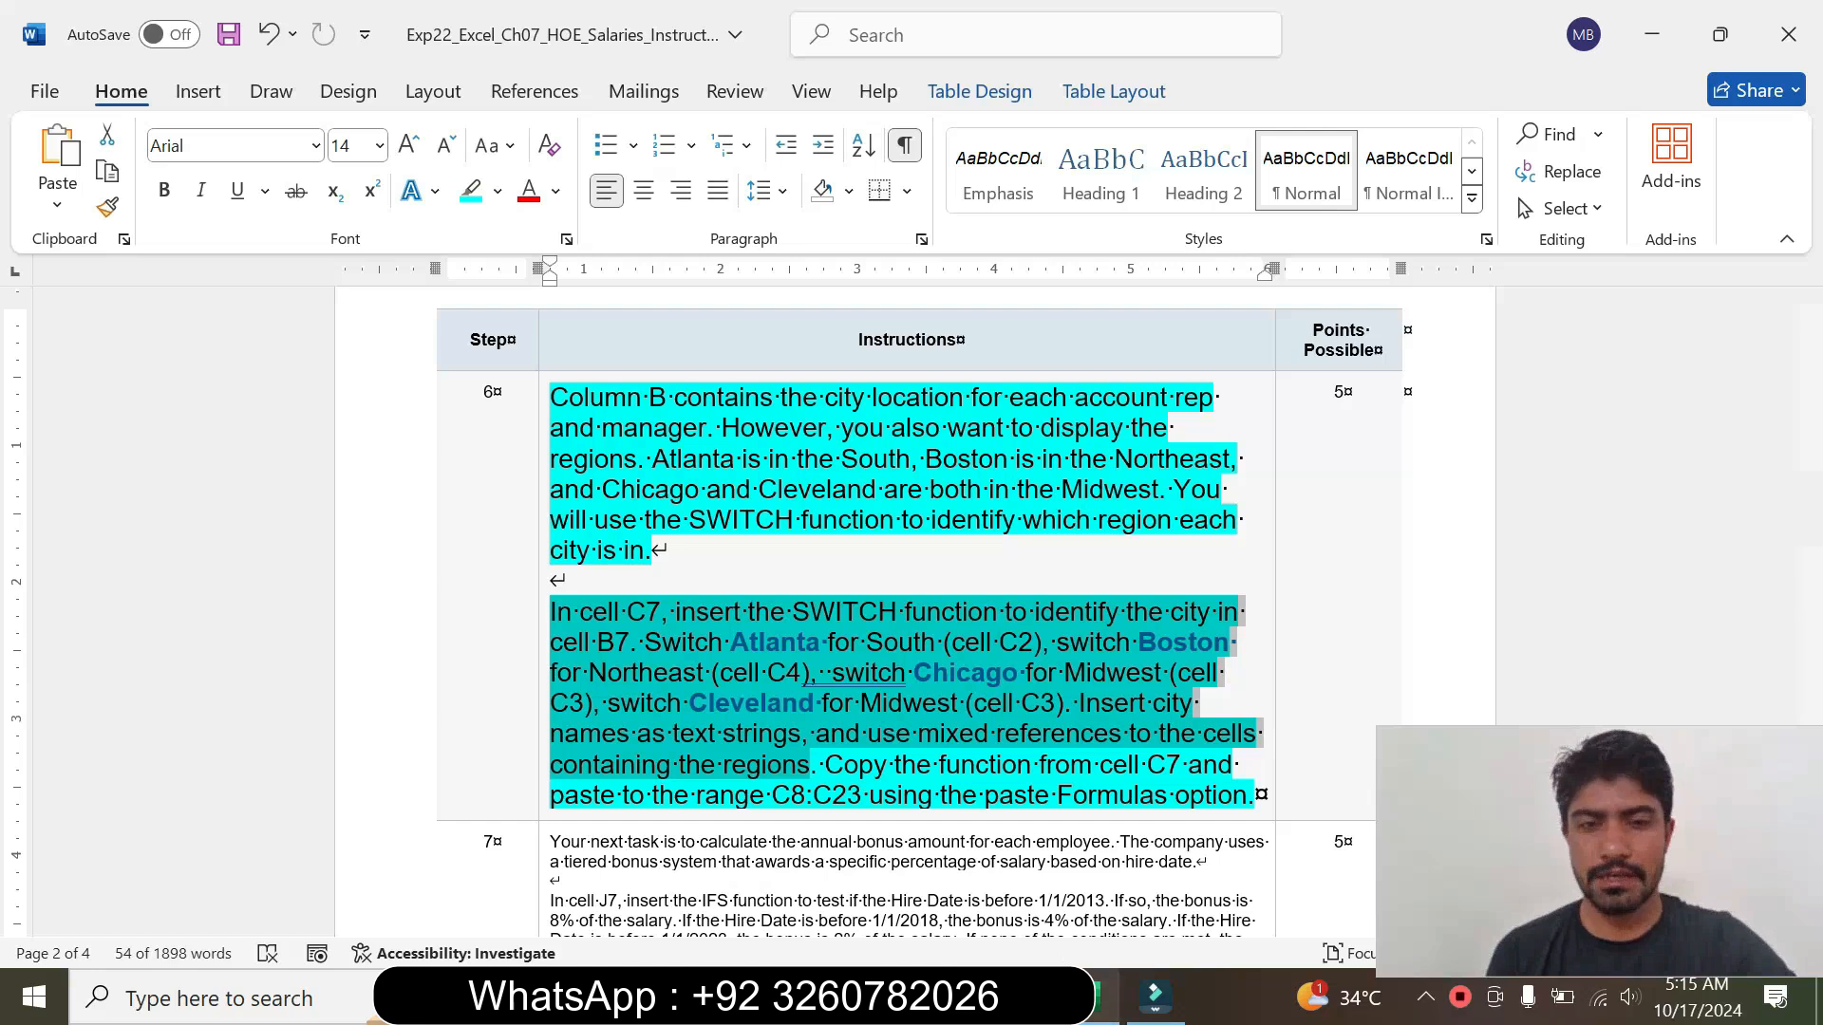
left_click(1101, 997)
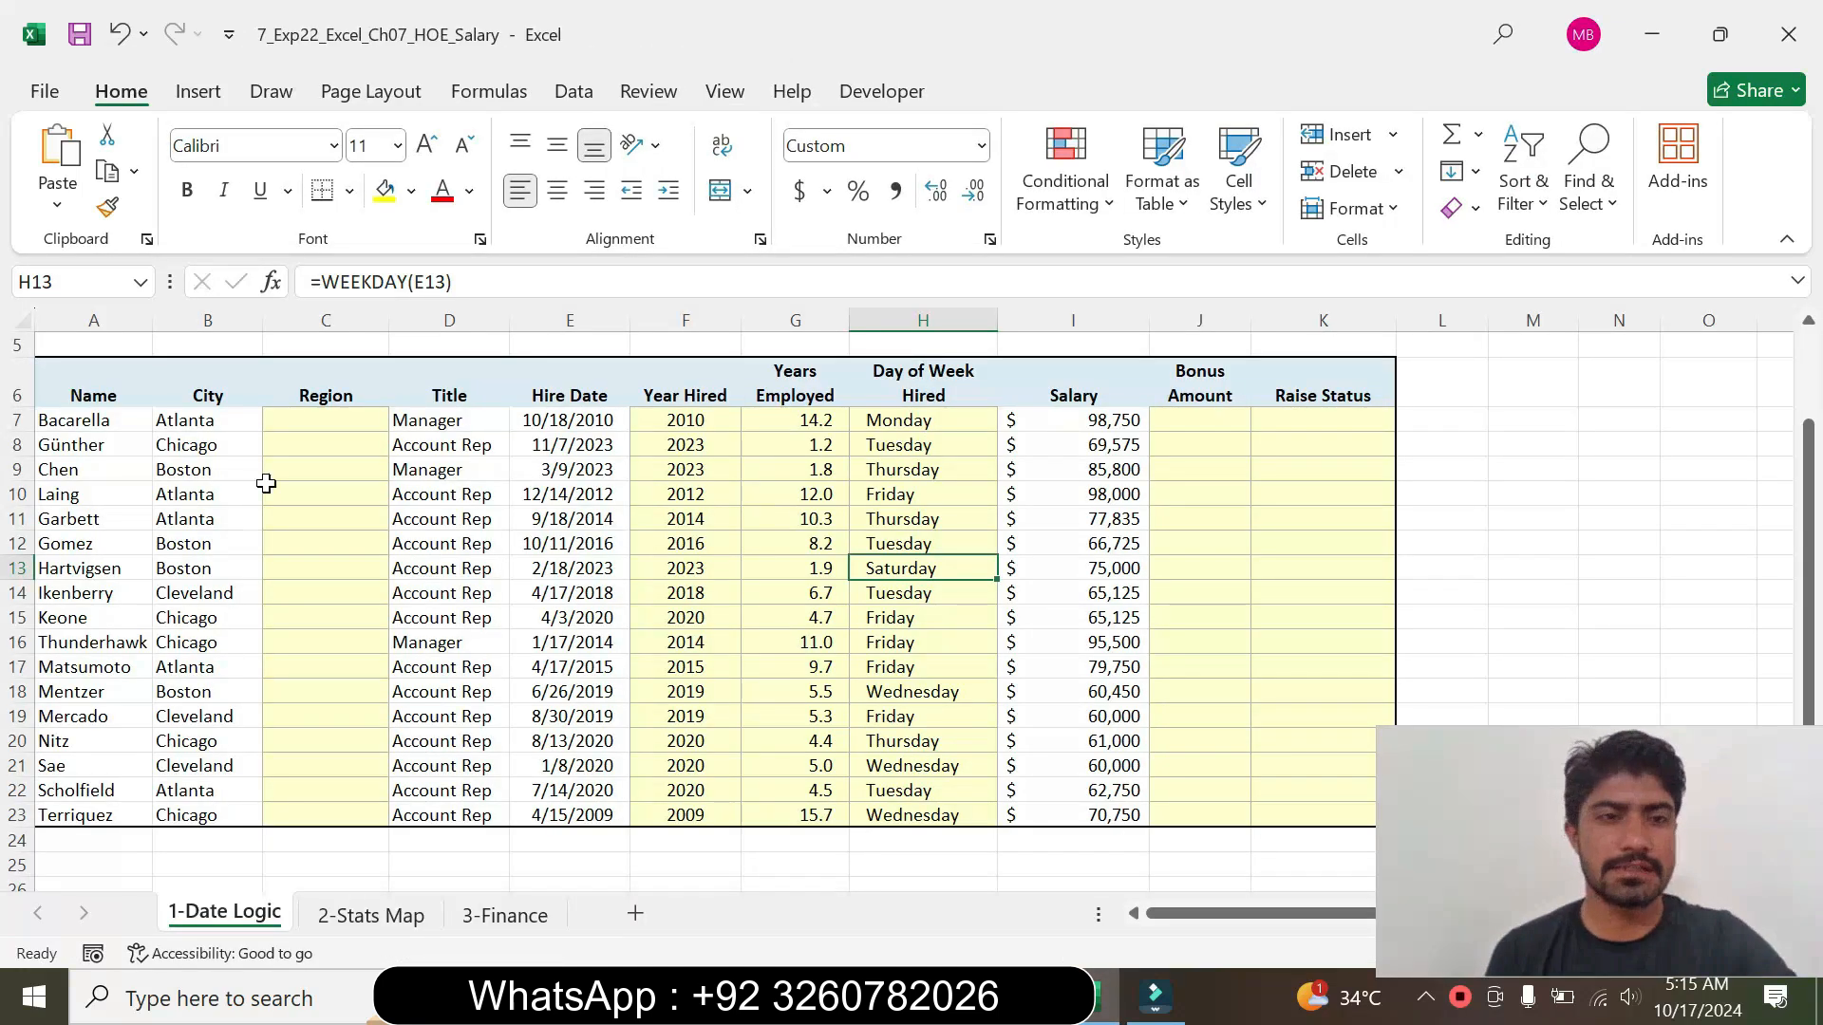
left_click_drag(1809, 617, 1809, 532)
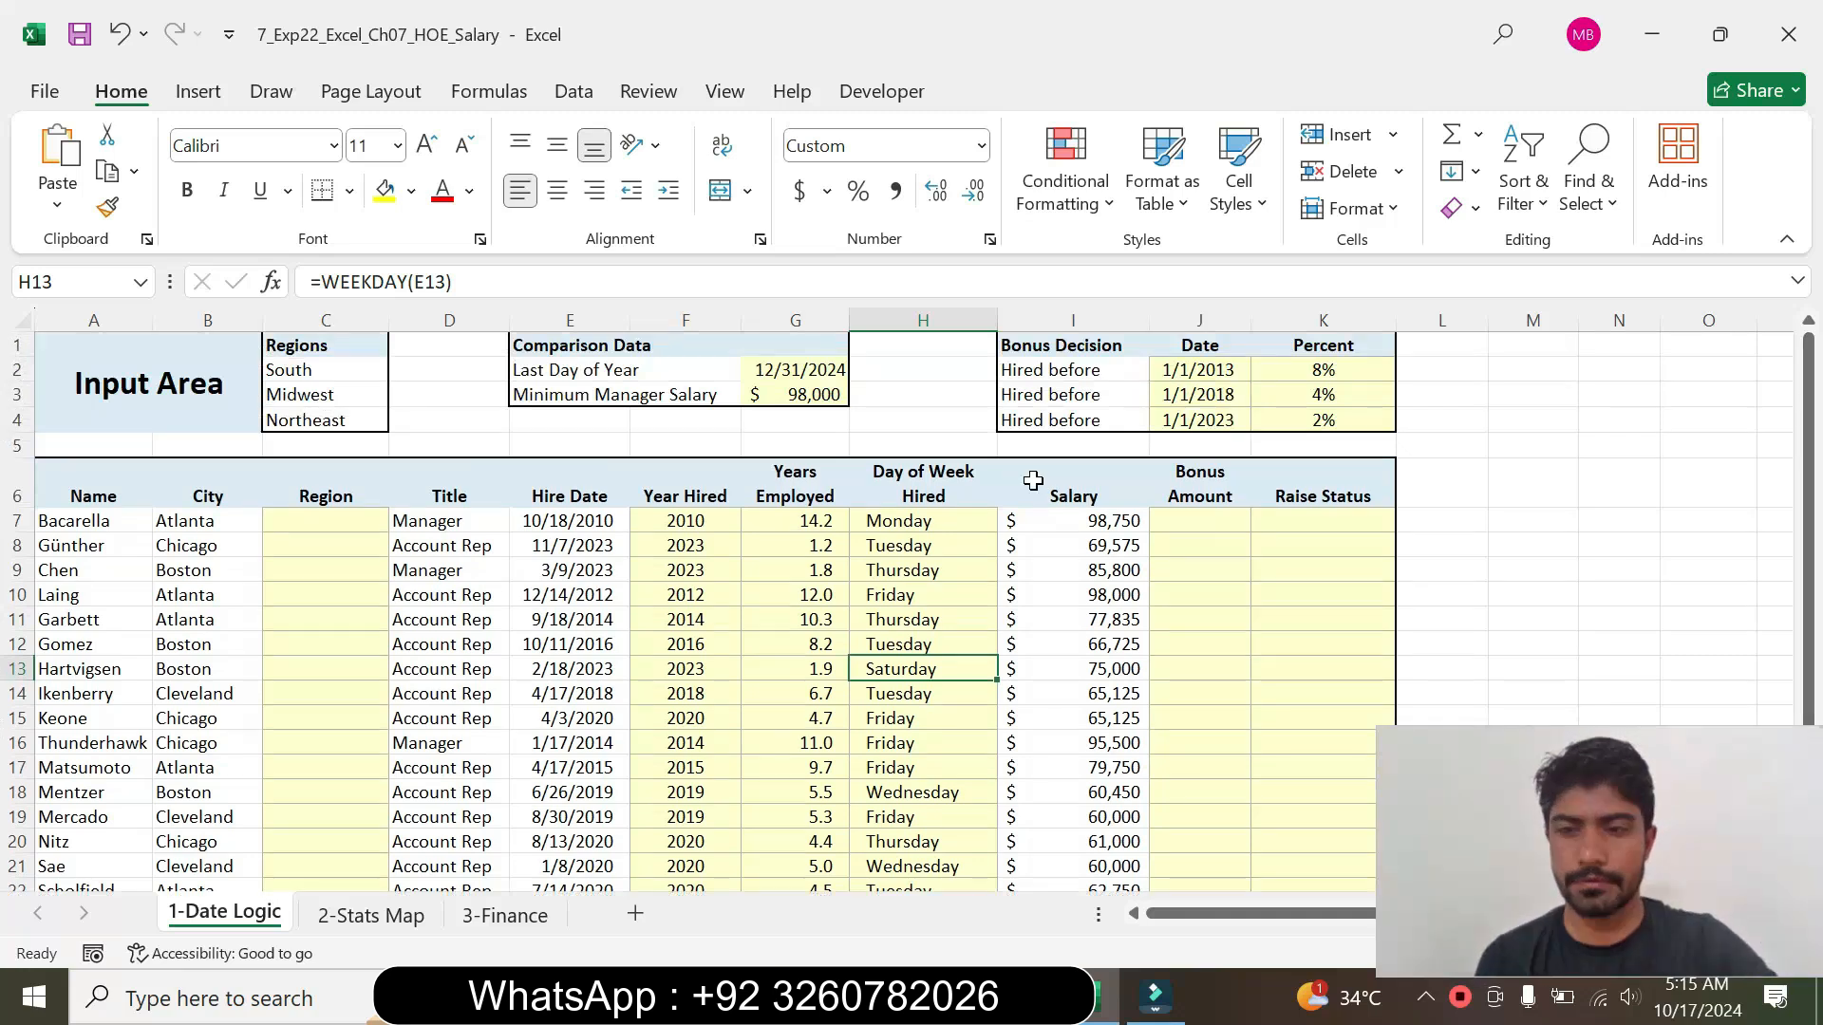
left_click(315, 524)
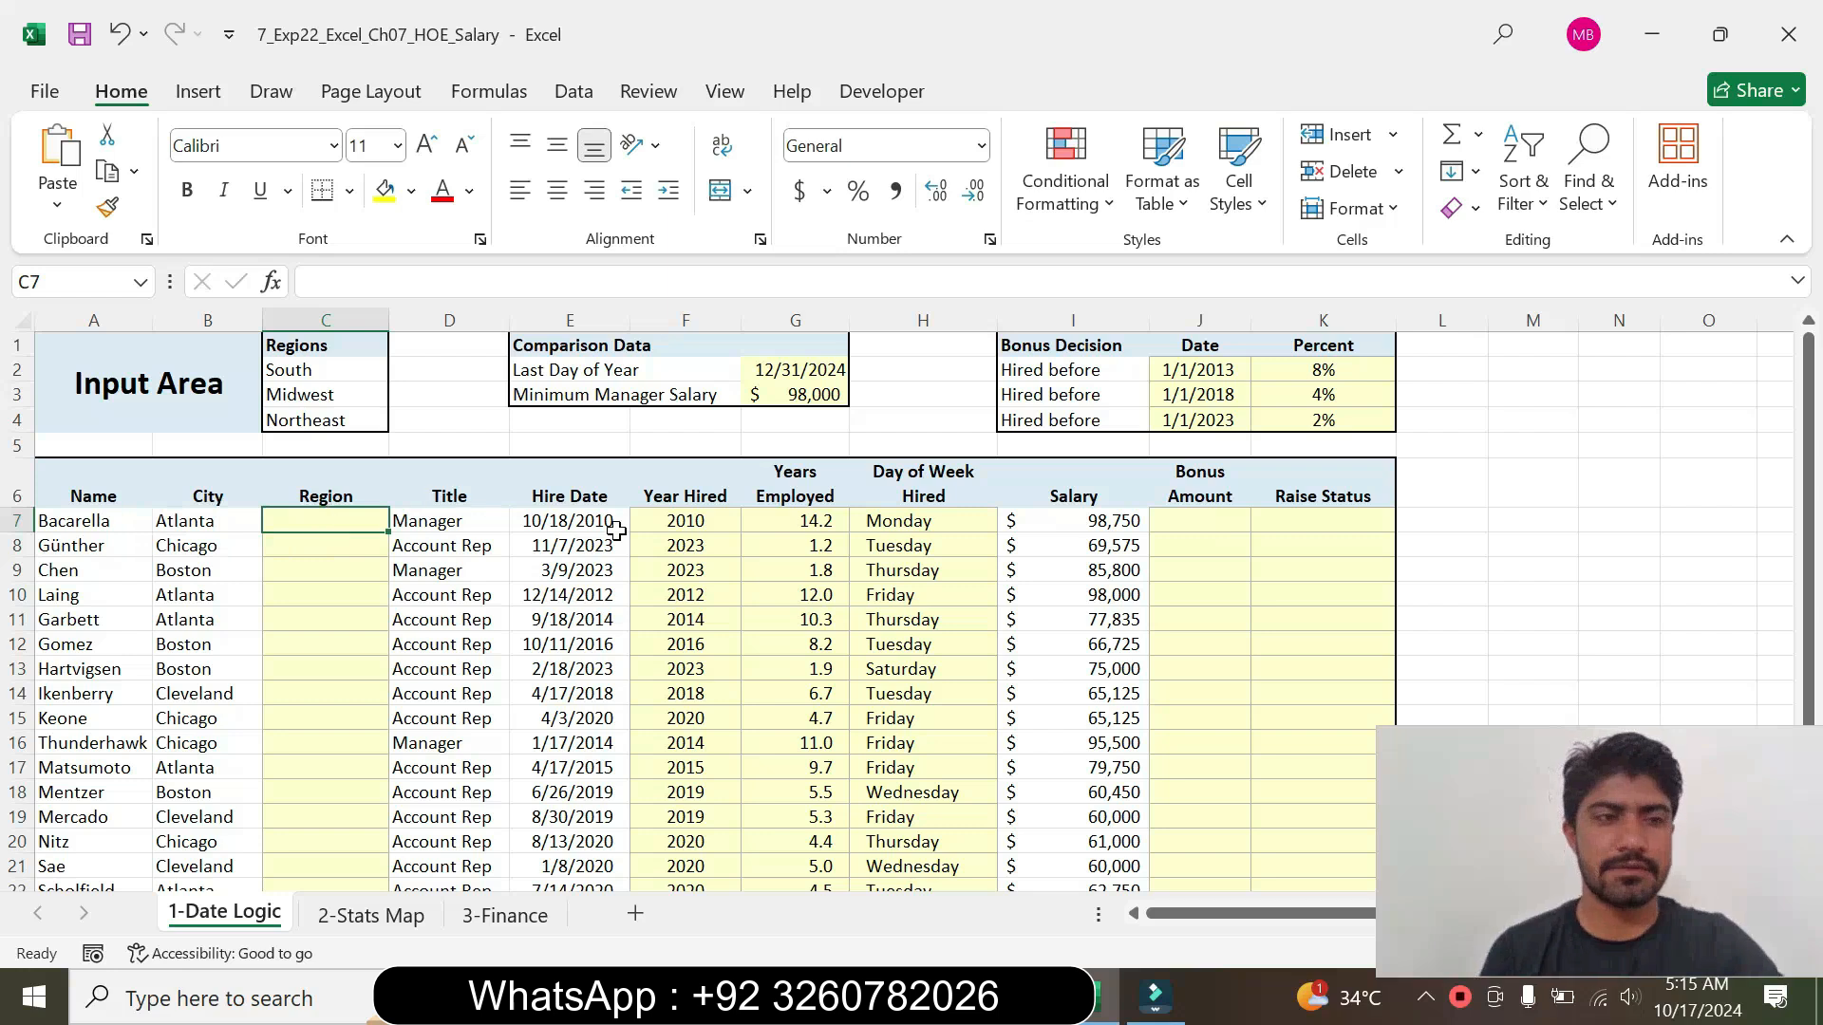
key("alt+Tab")
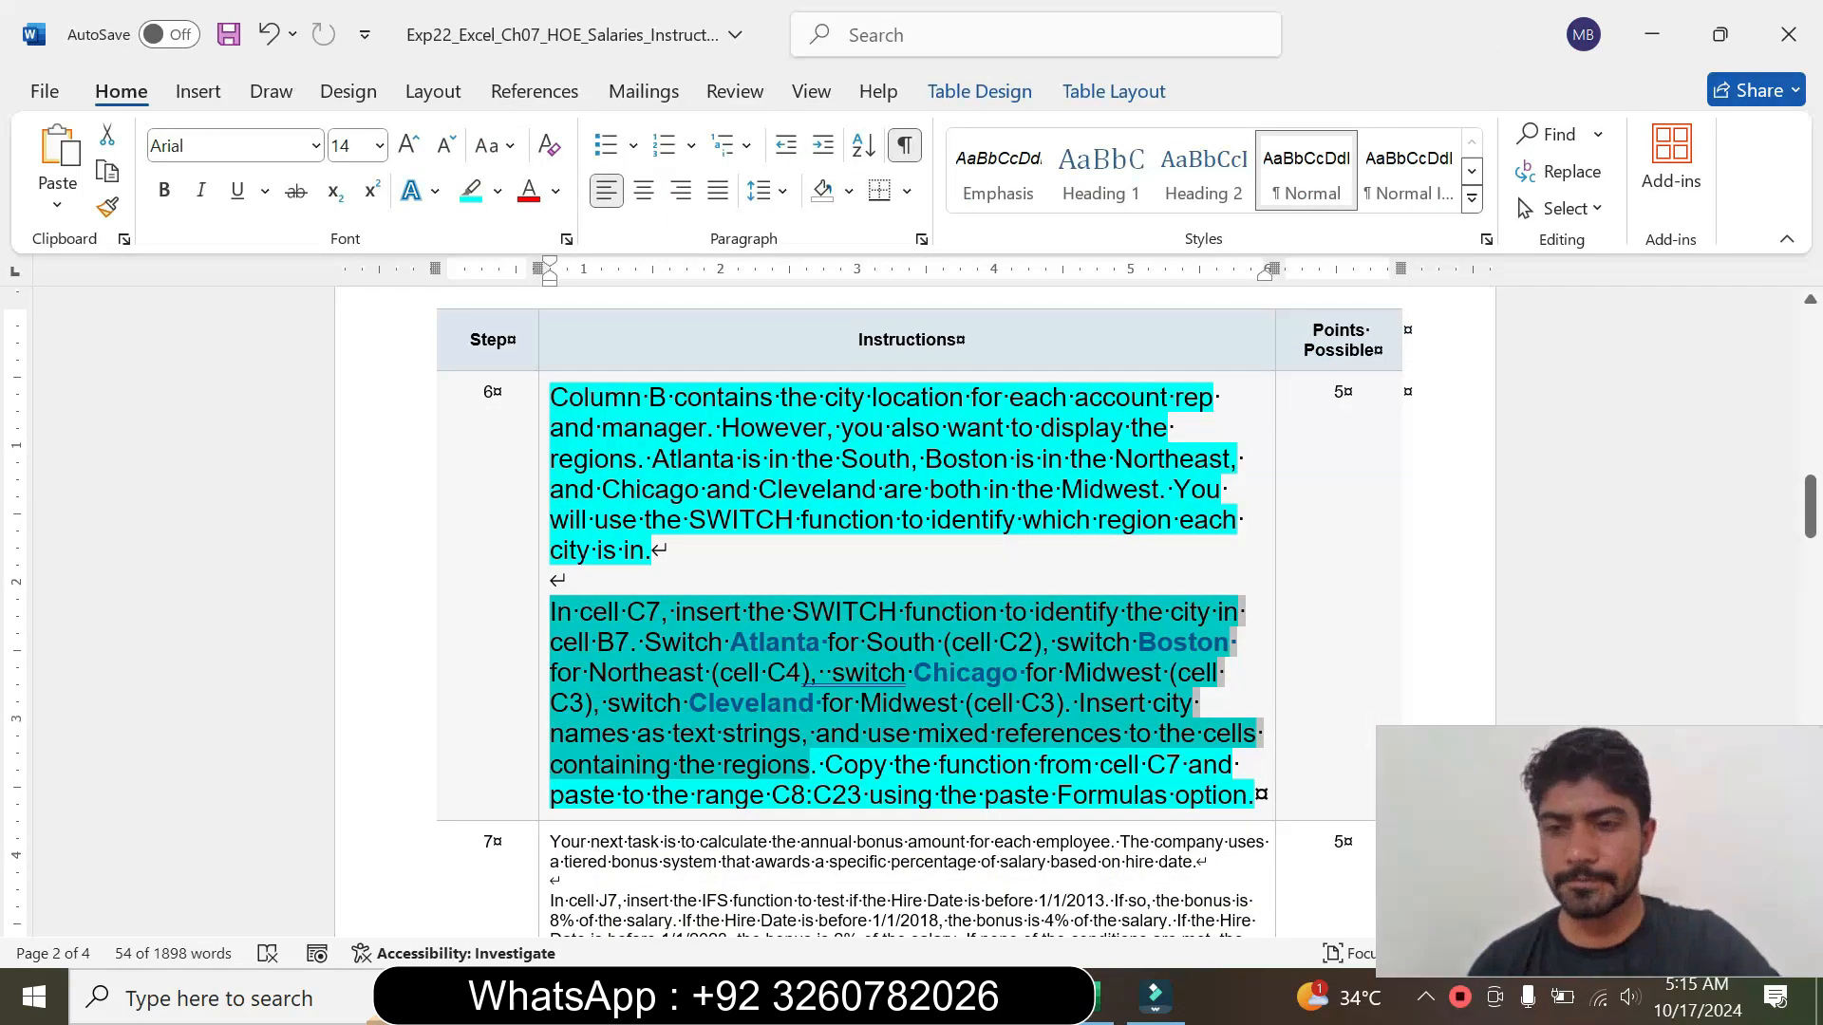
key("alt+Tab")
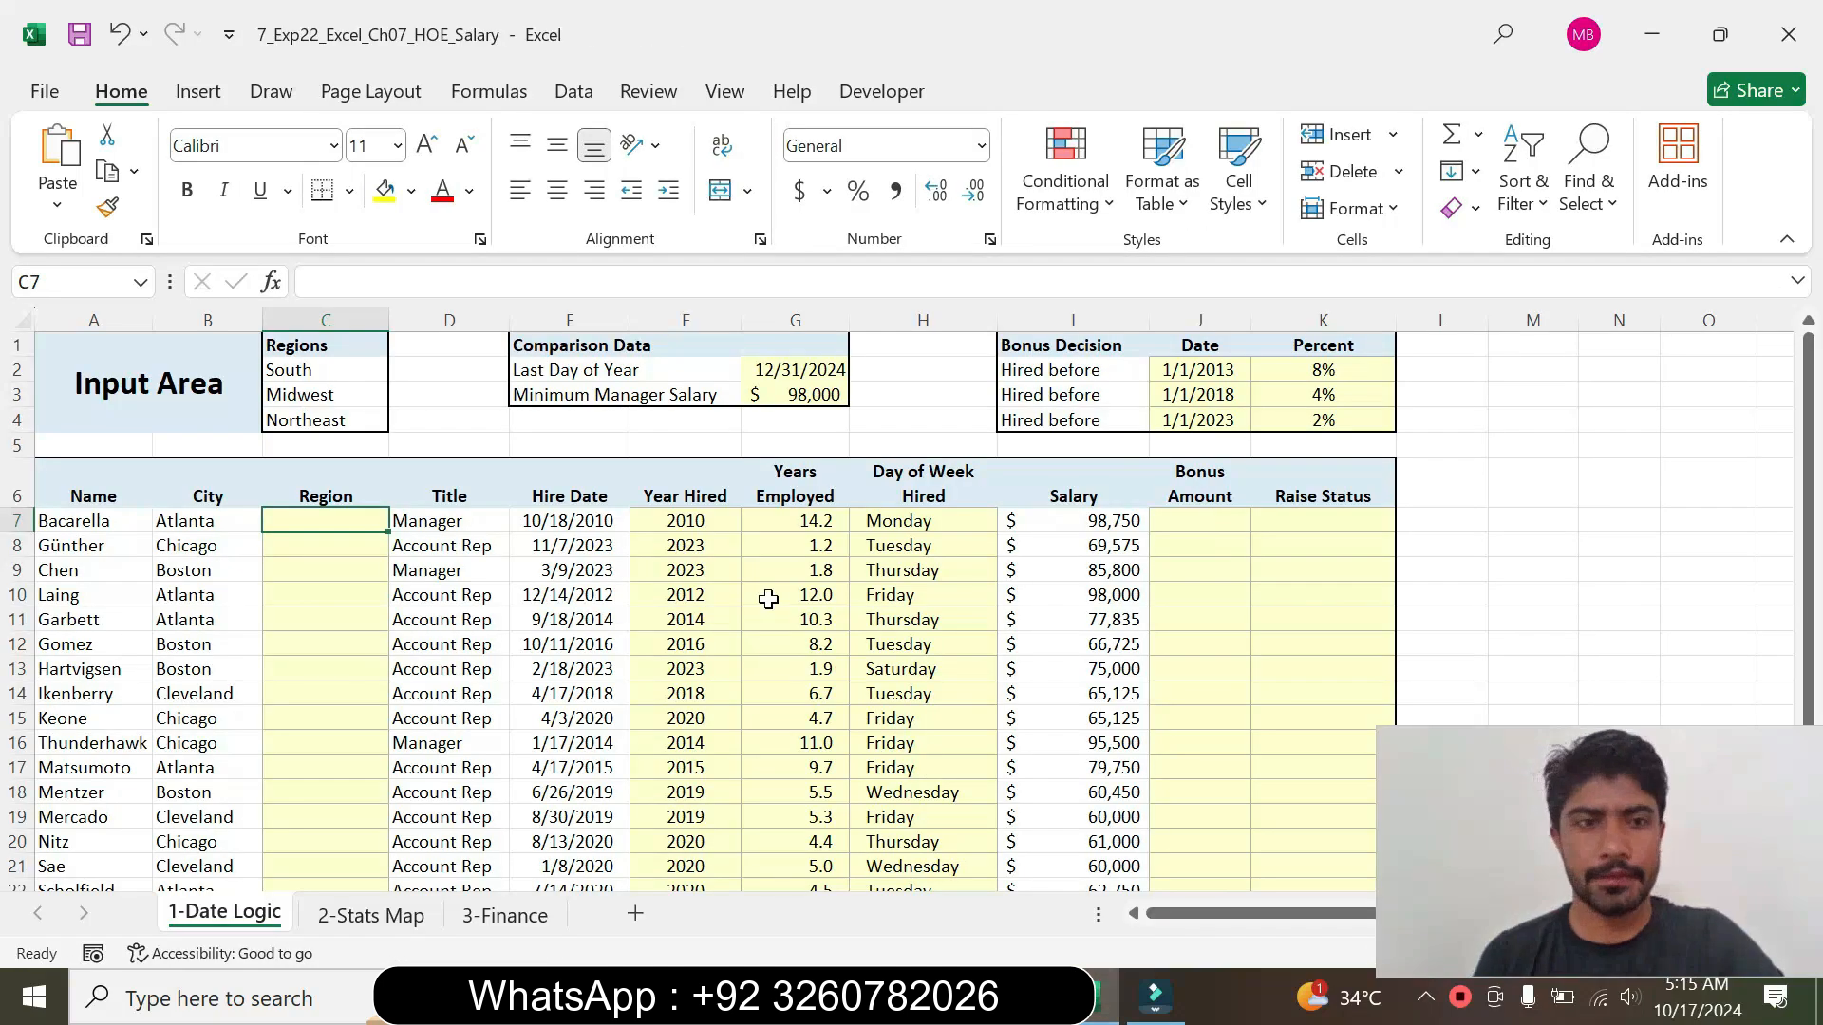
Step: Start a SWITCH formula in cell C7 with B7 as the expression: =SWITCH(B7,
type("=")
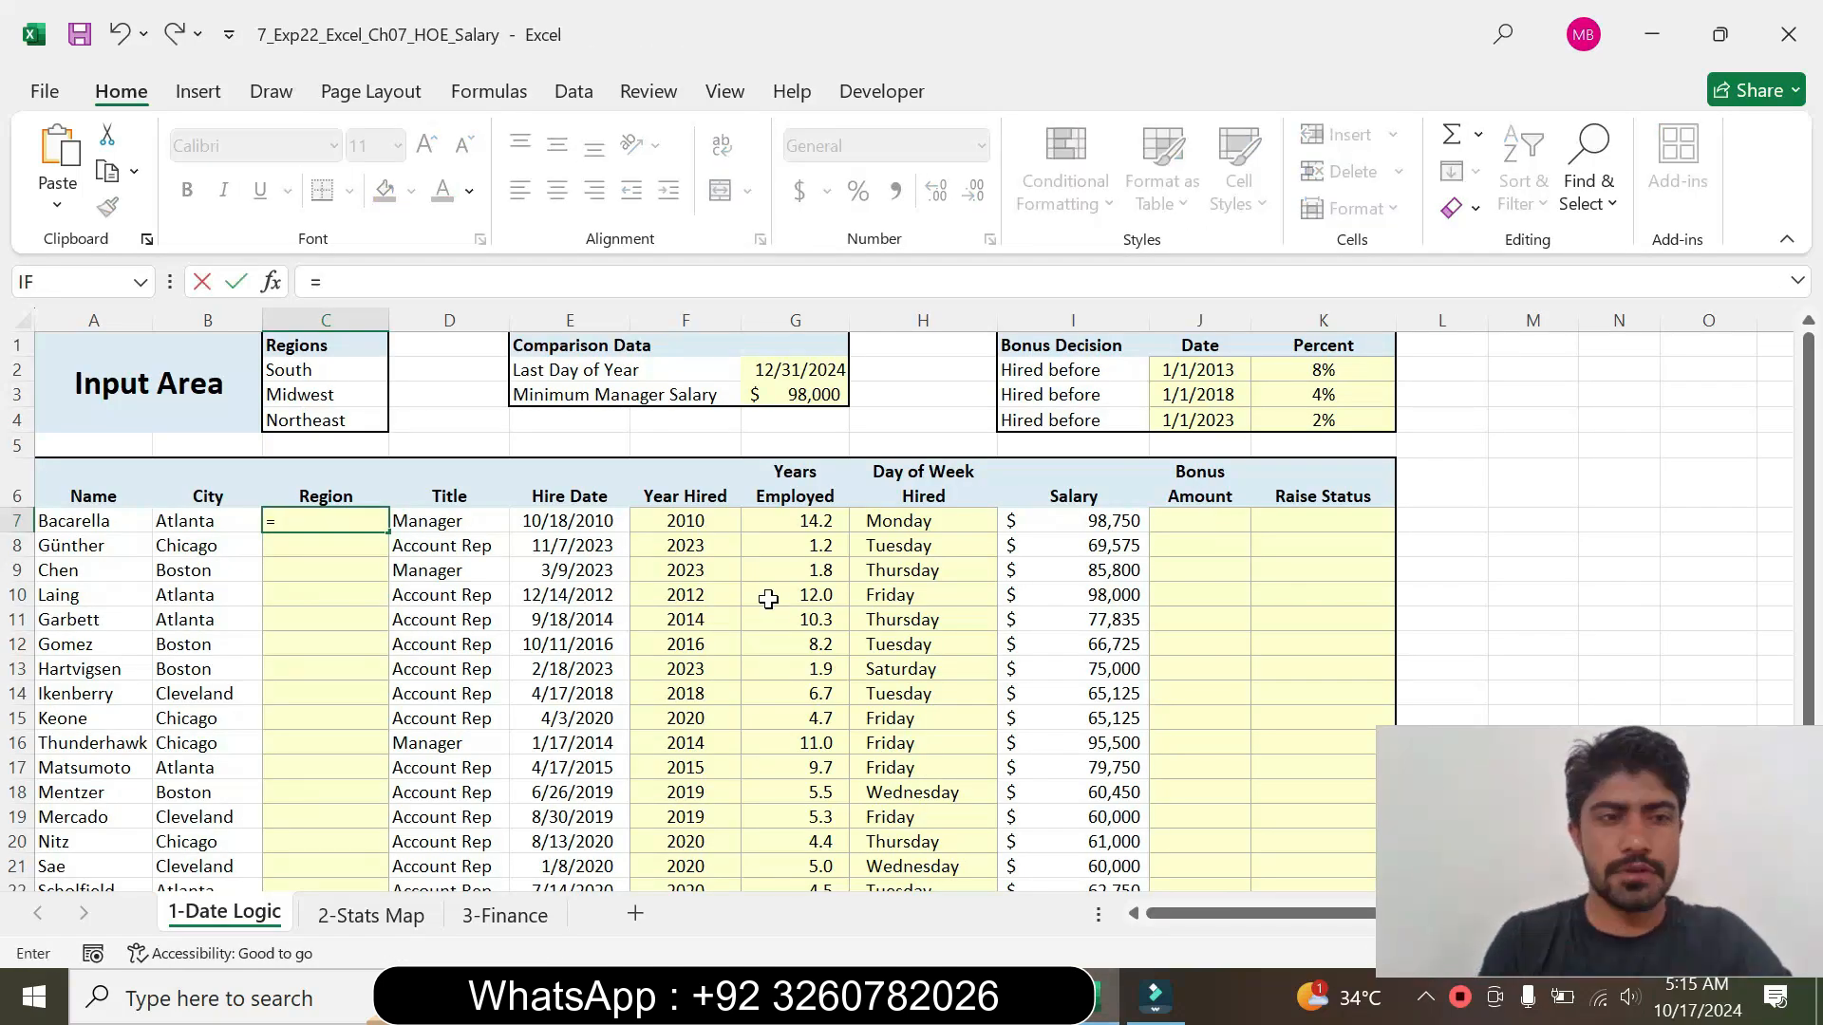
type("sw")
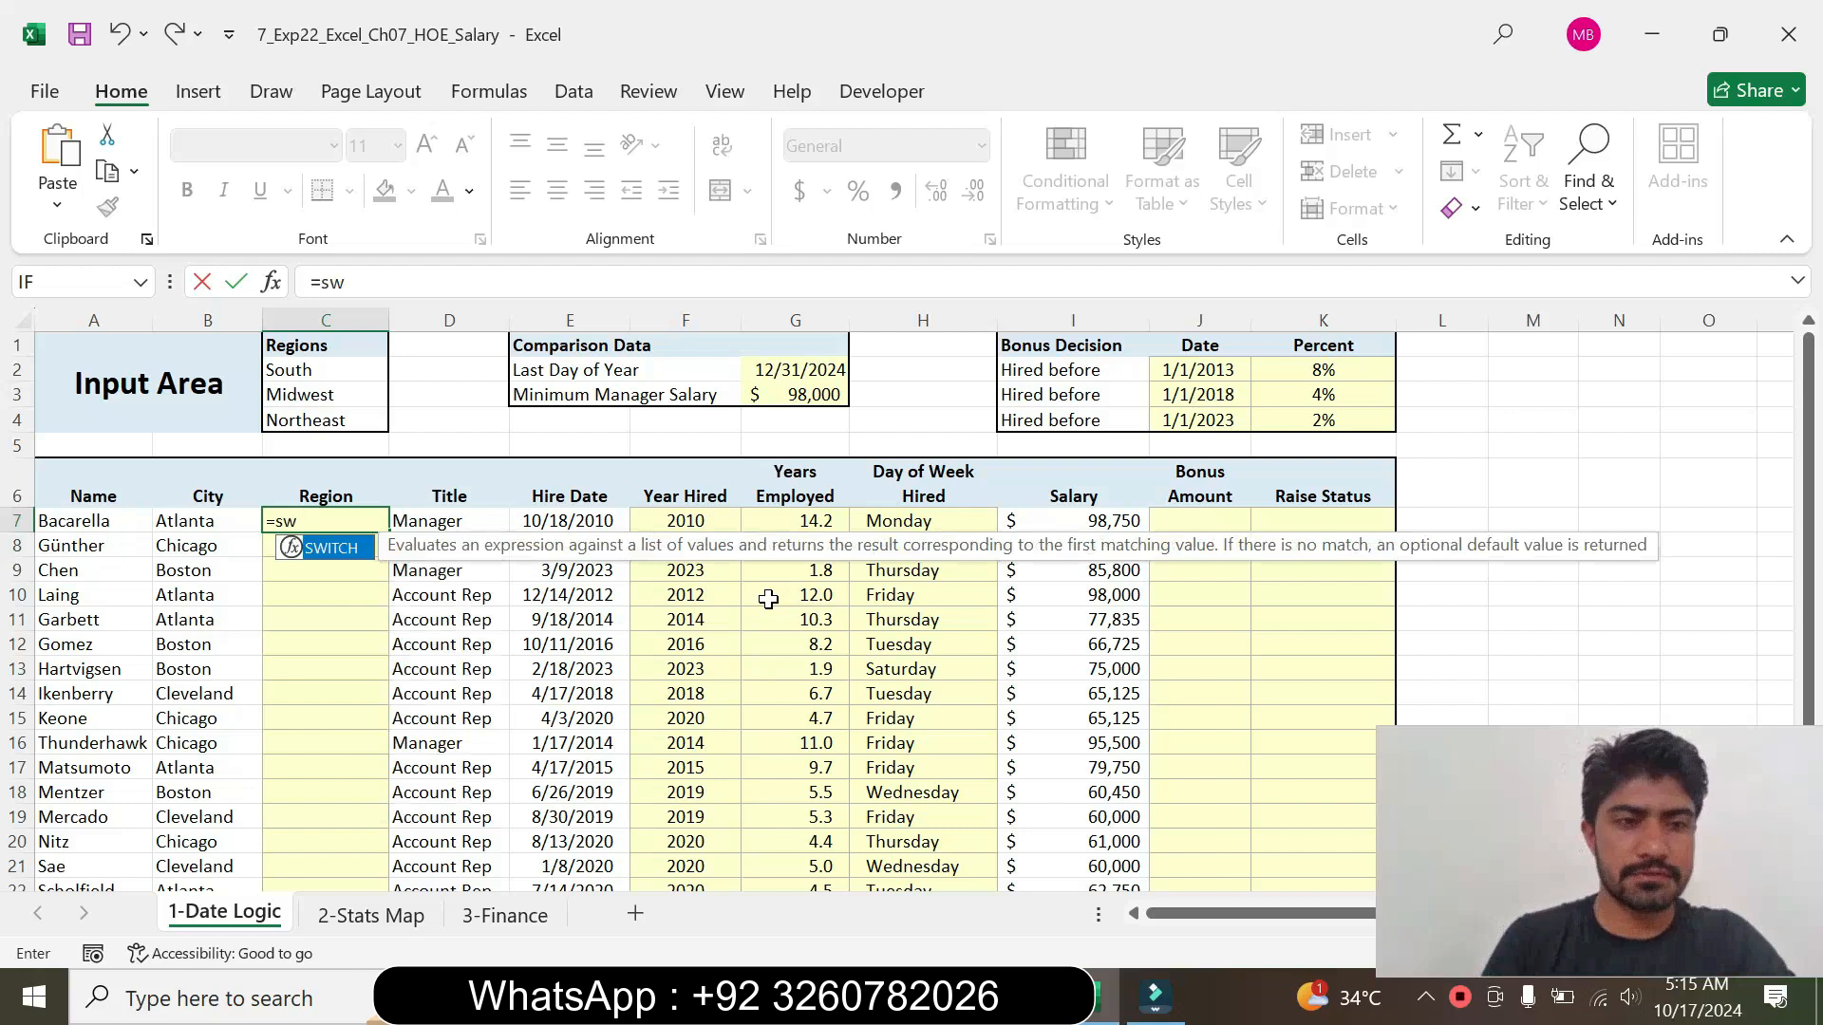
double_click(328, 548)
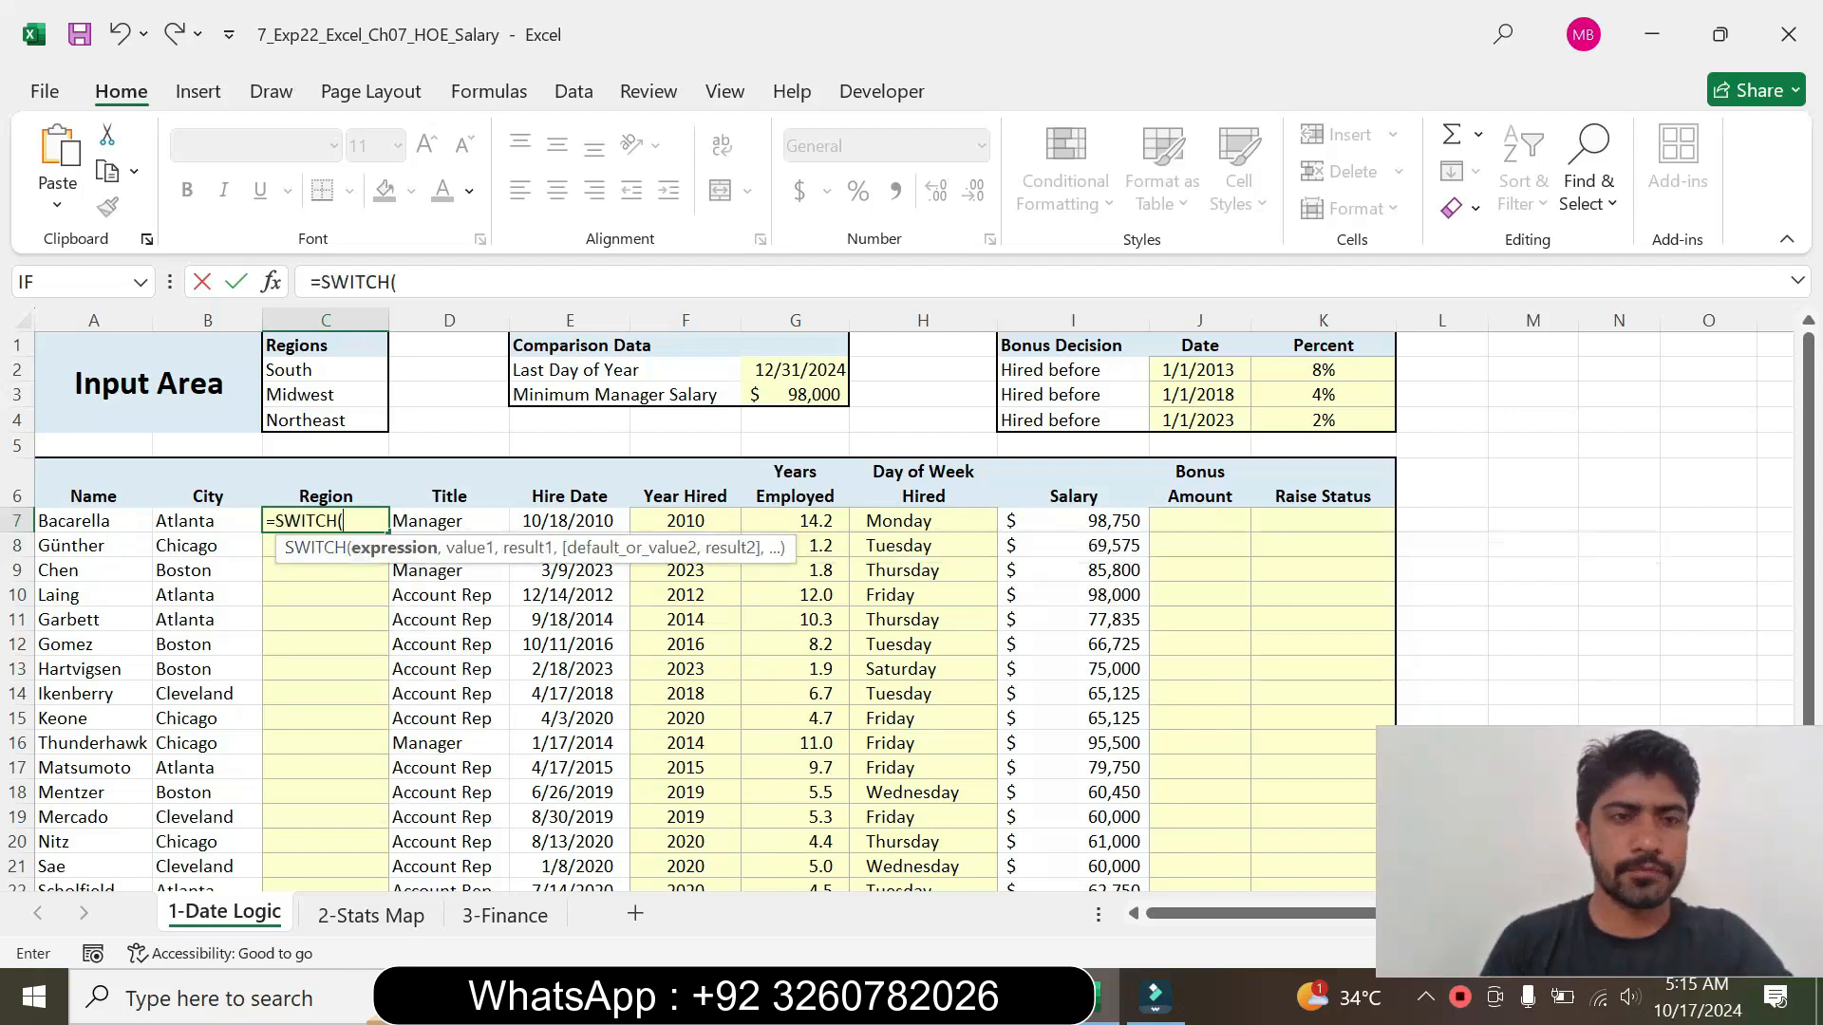
left_click(398, 282)
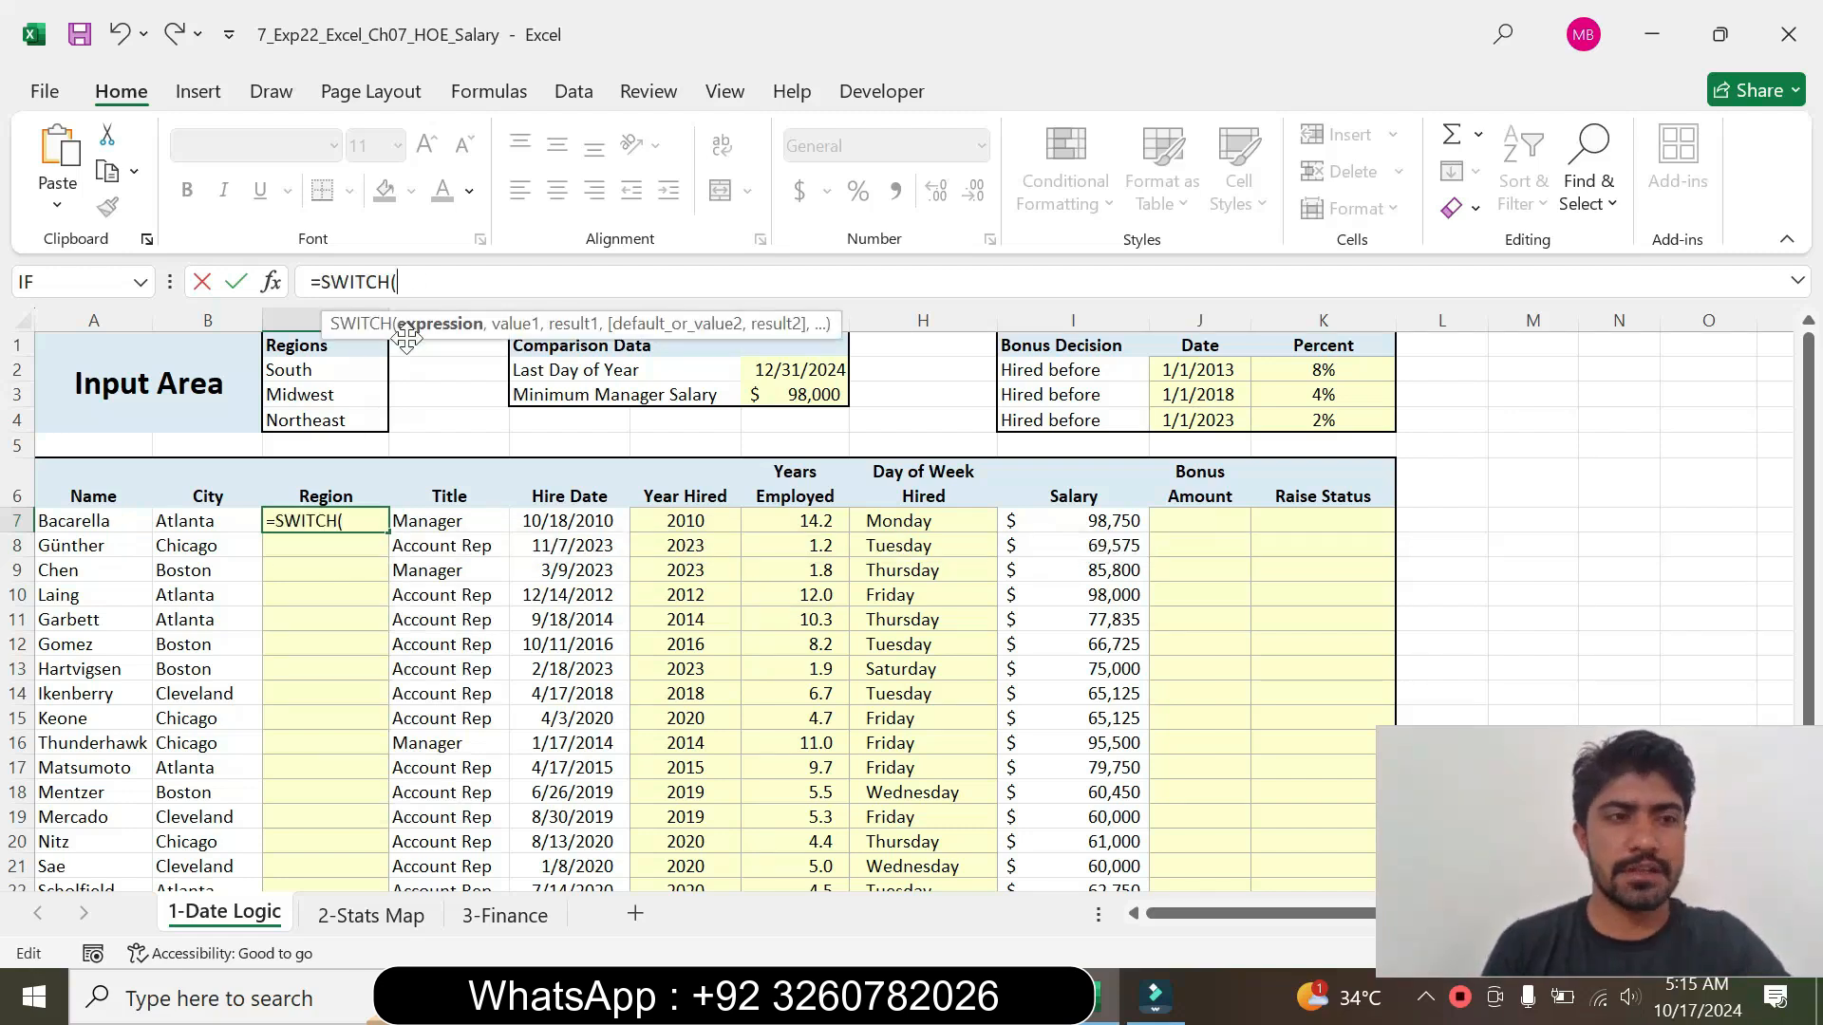
left_click(210, 524)
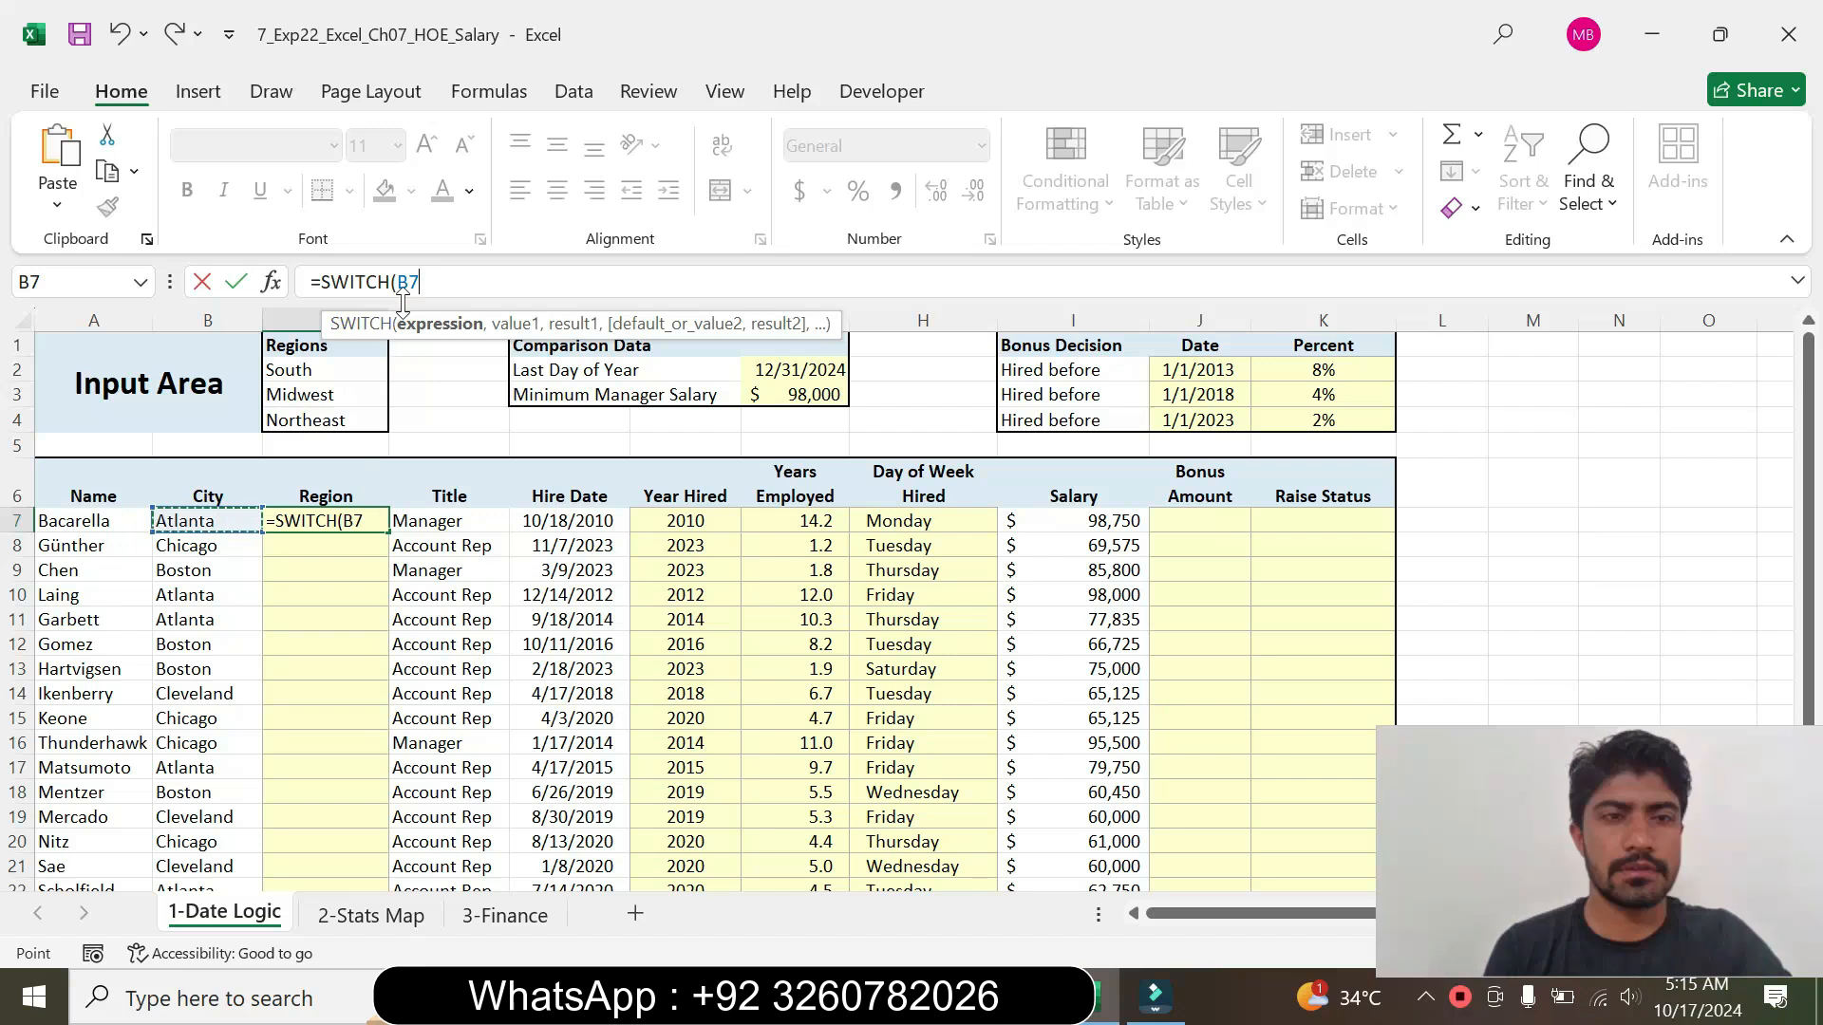
type(",")
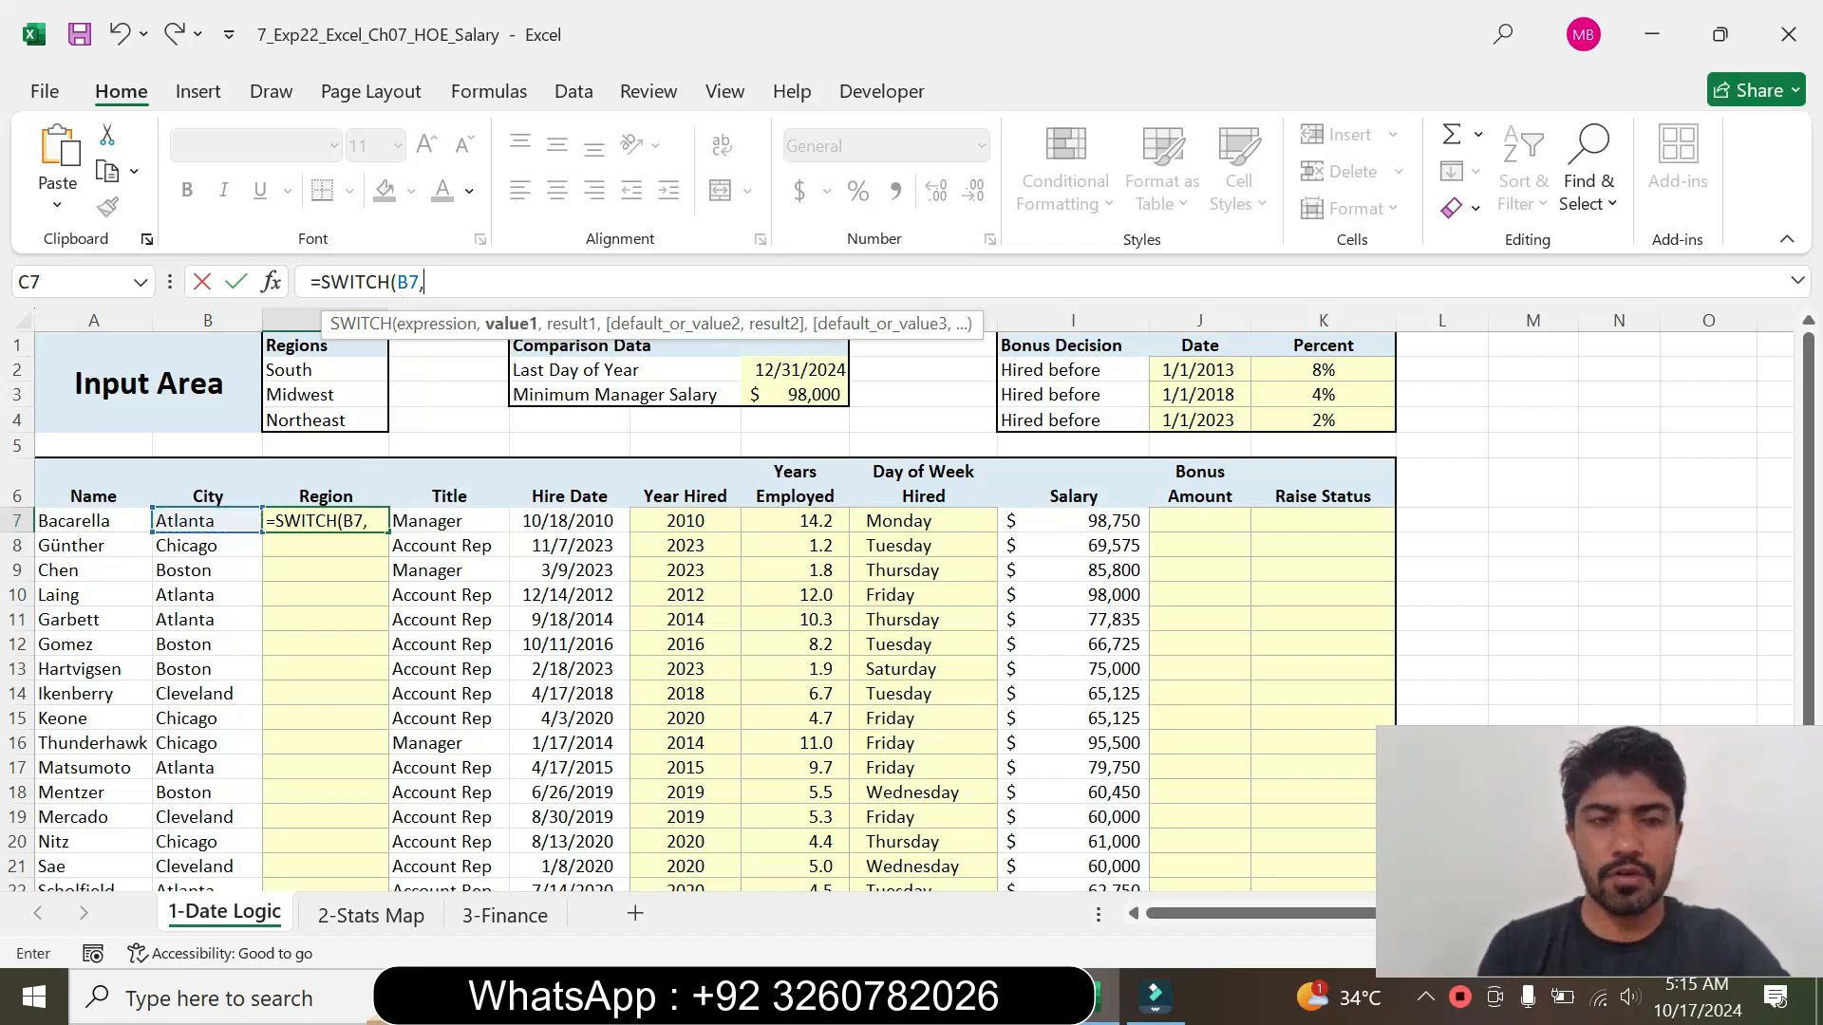
Step: Extend the C7 formula with a quotation mark, a comma and the mixed reference C$2 to the South region
type("\"")
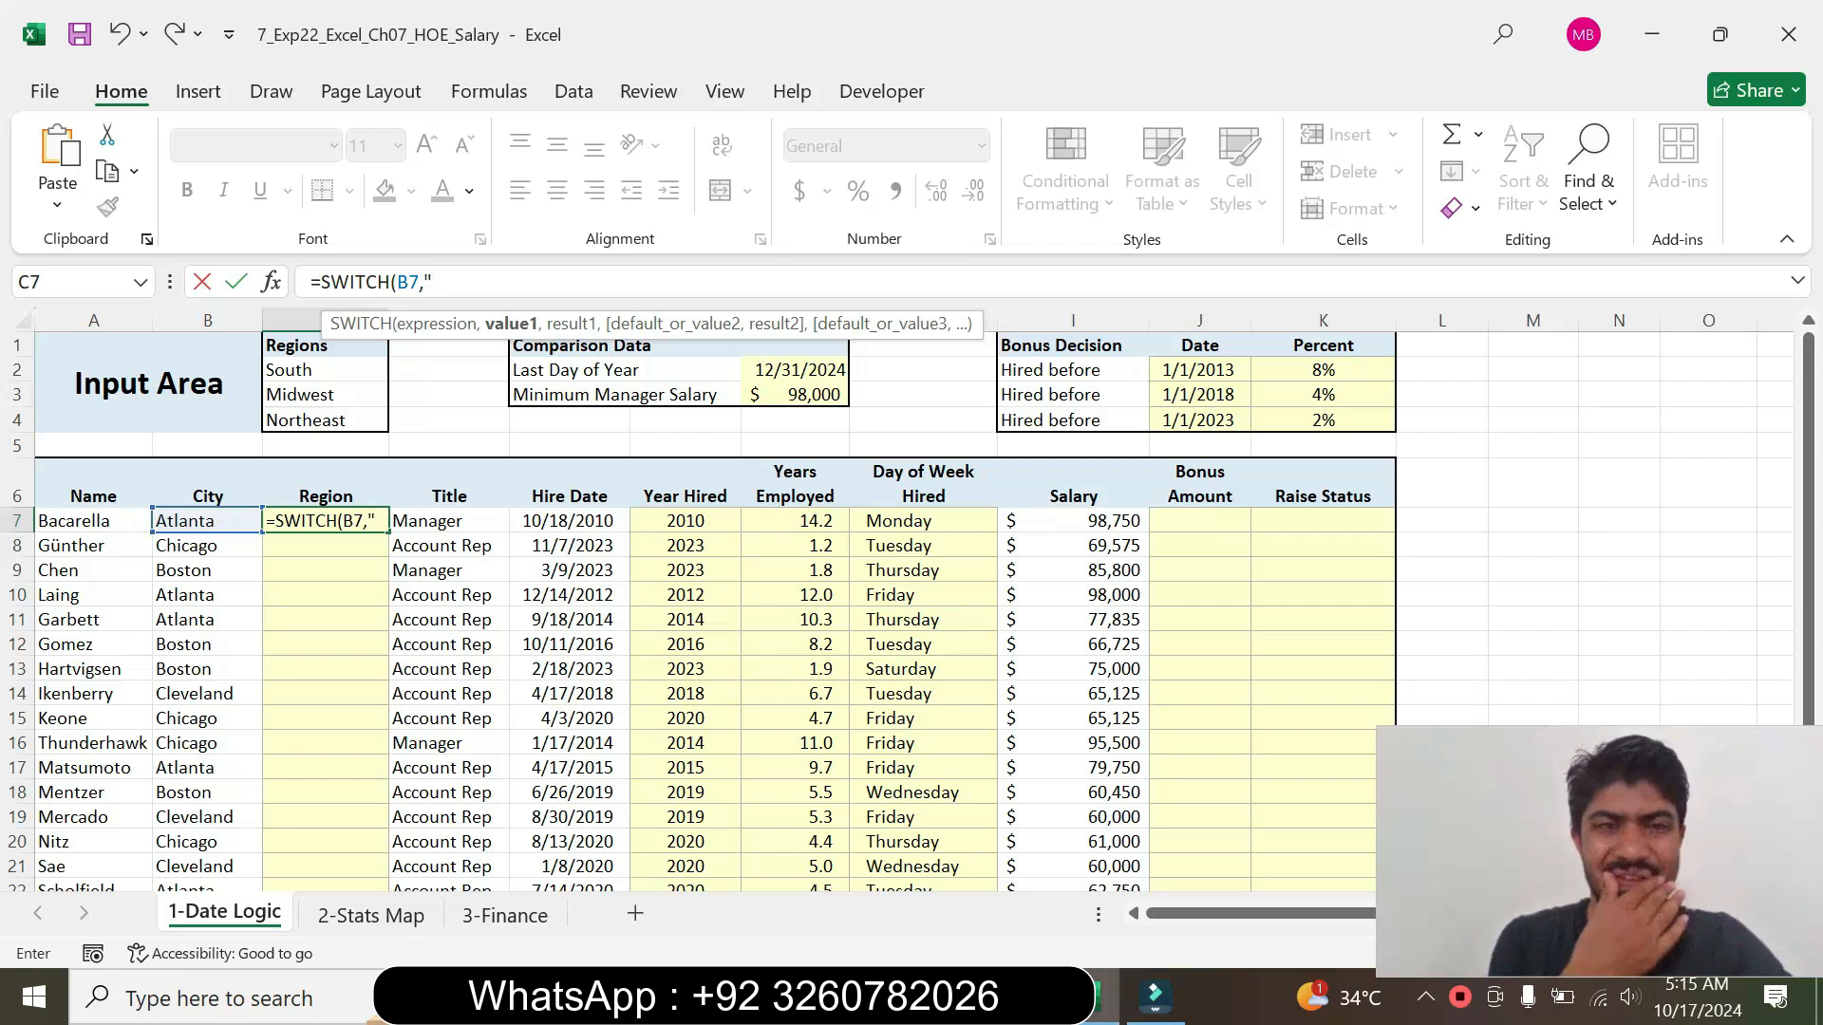
type("\",")
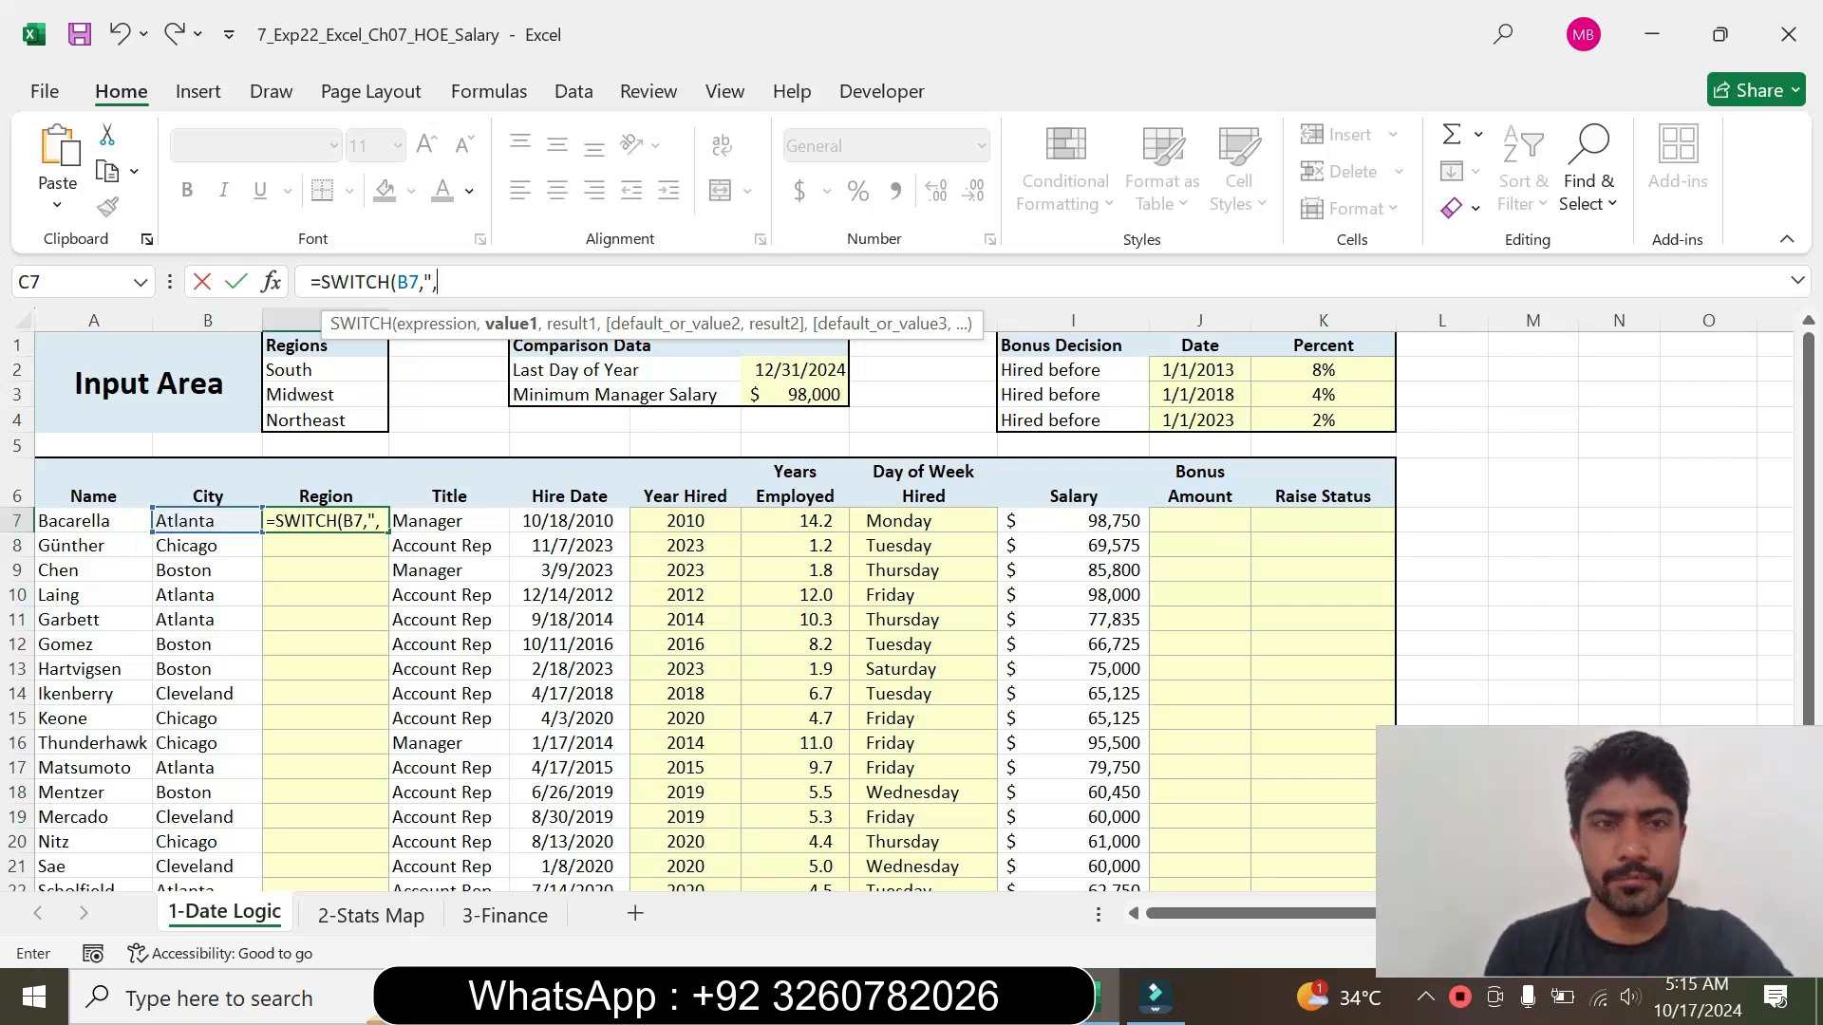
left_click(317, 372)
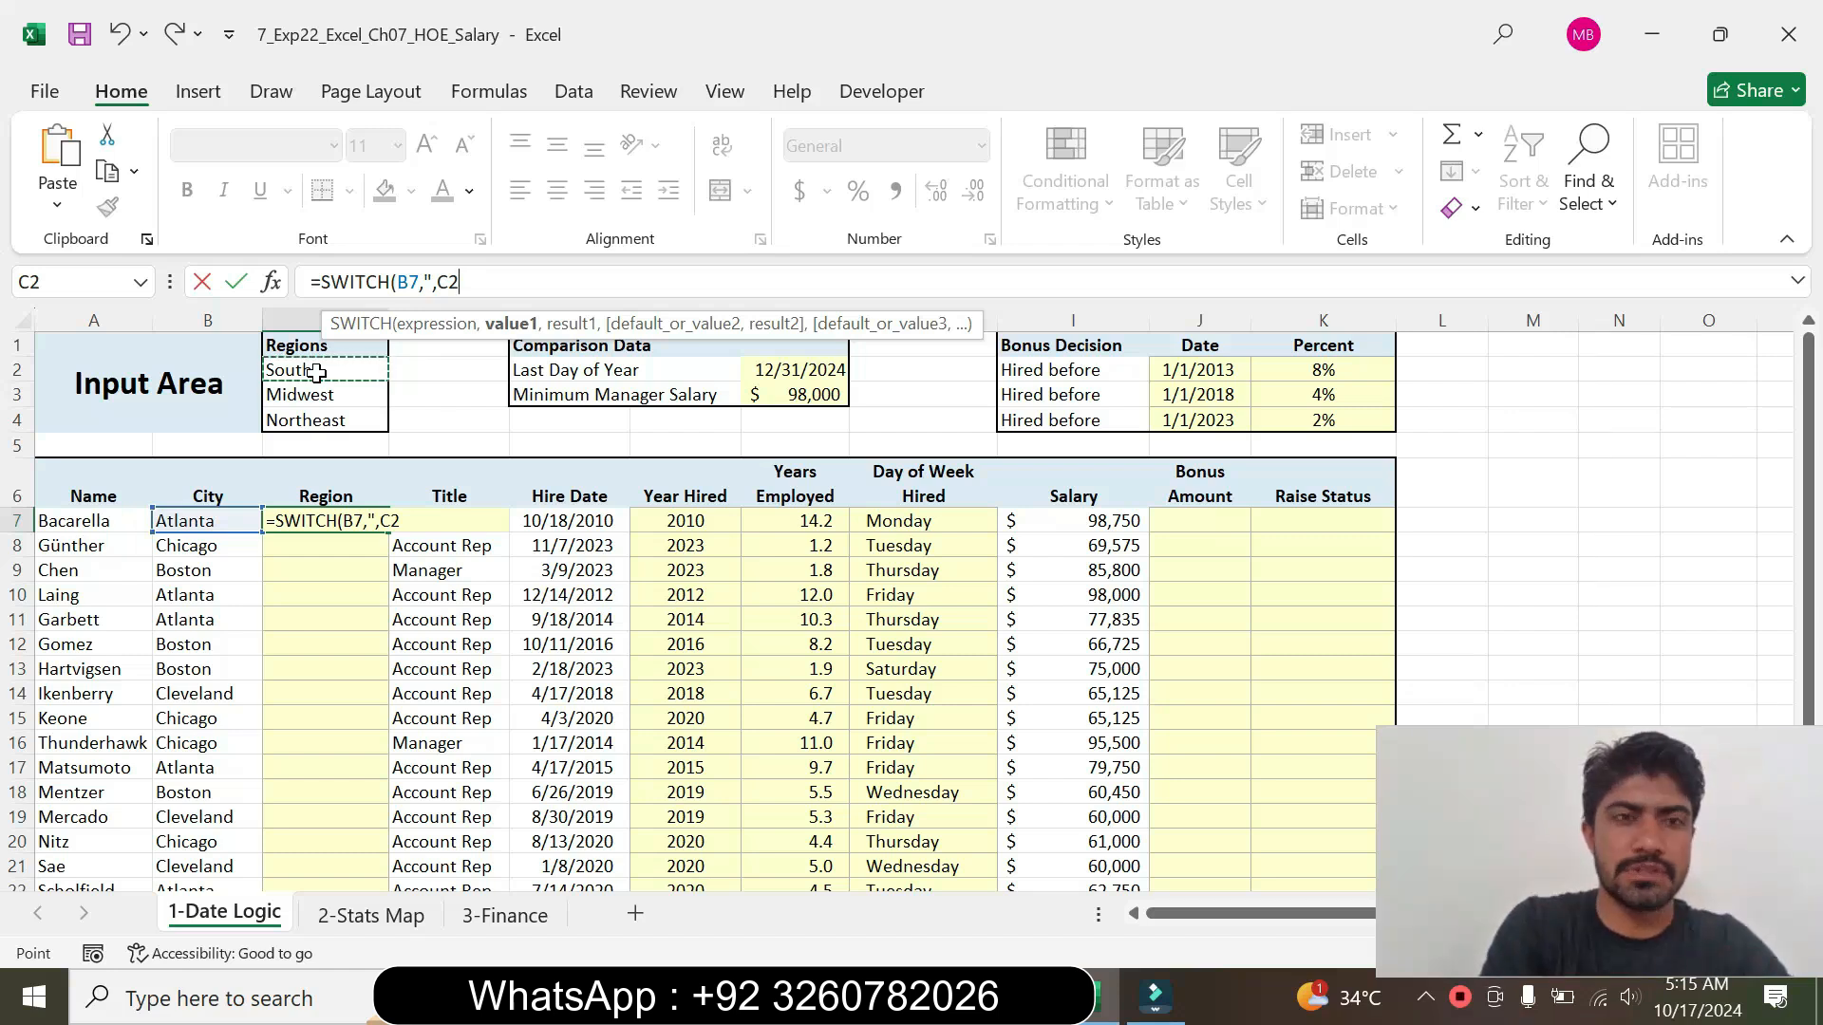
key("F4")
key("F4")
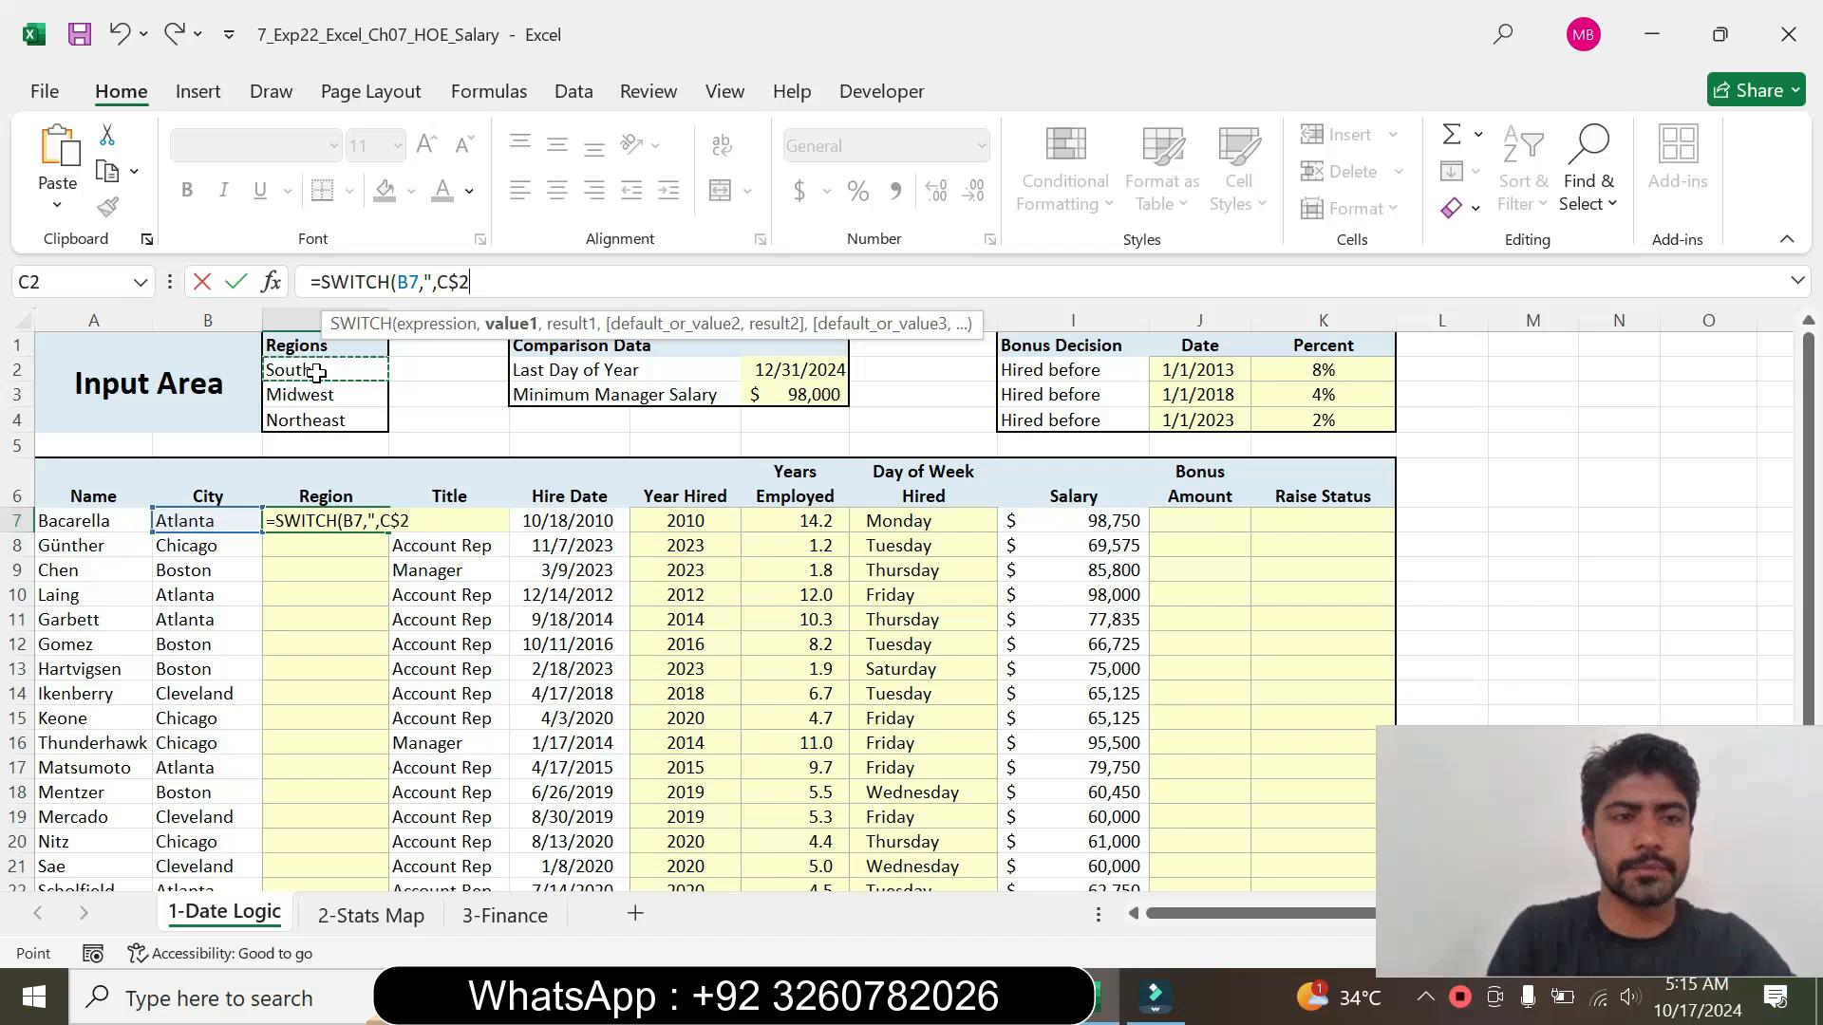
type(",")
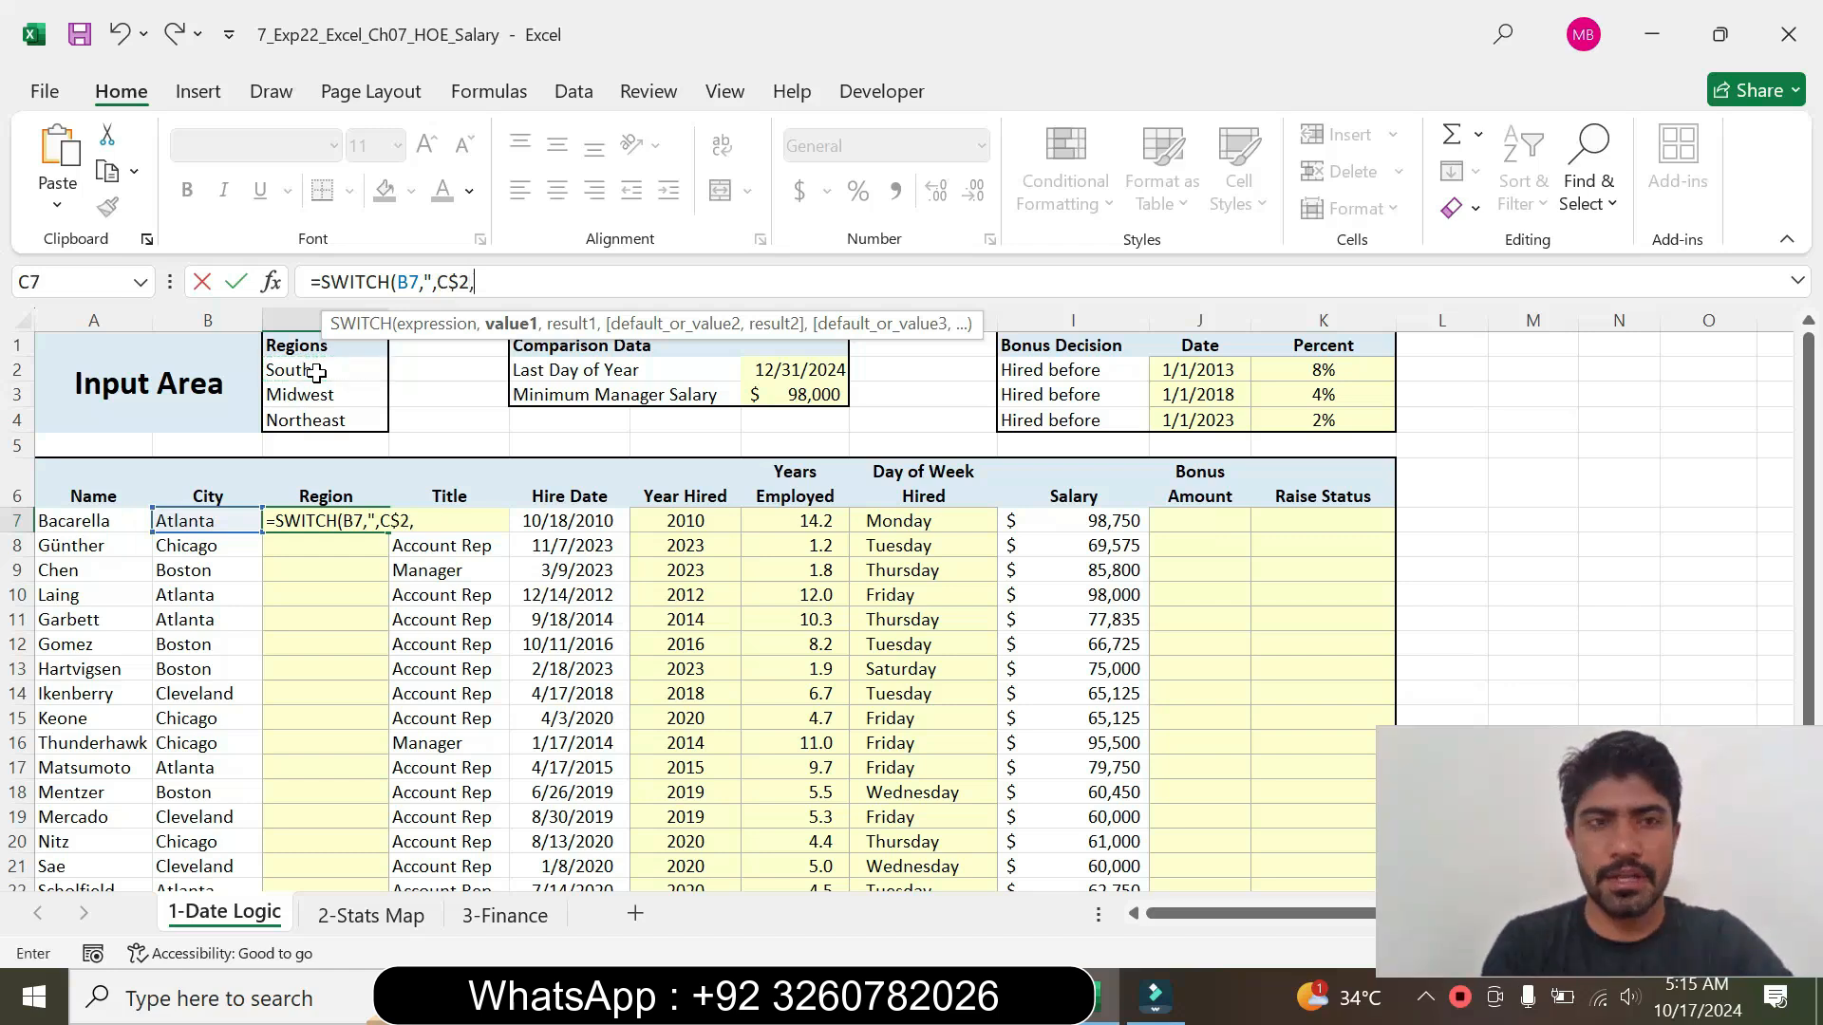
Step: Check the second city in the Word instructions and add "Boston" as the next value in the C7 SWITCH formula
type("\"")
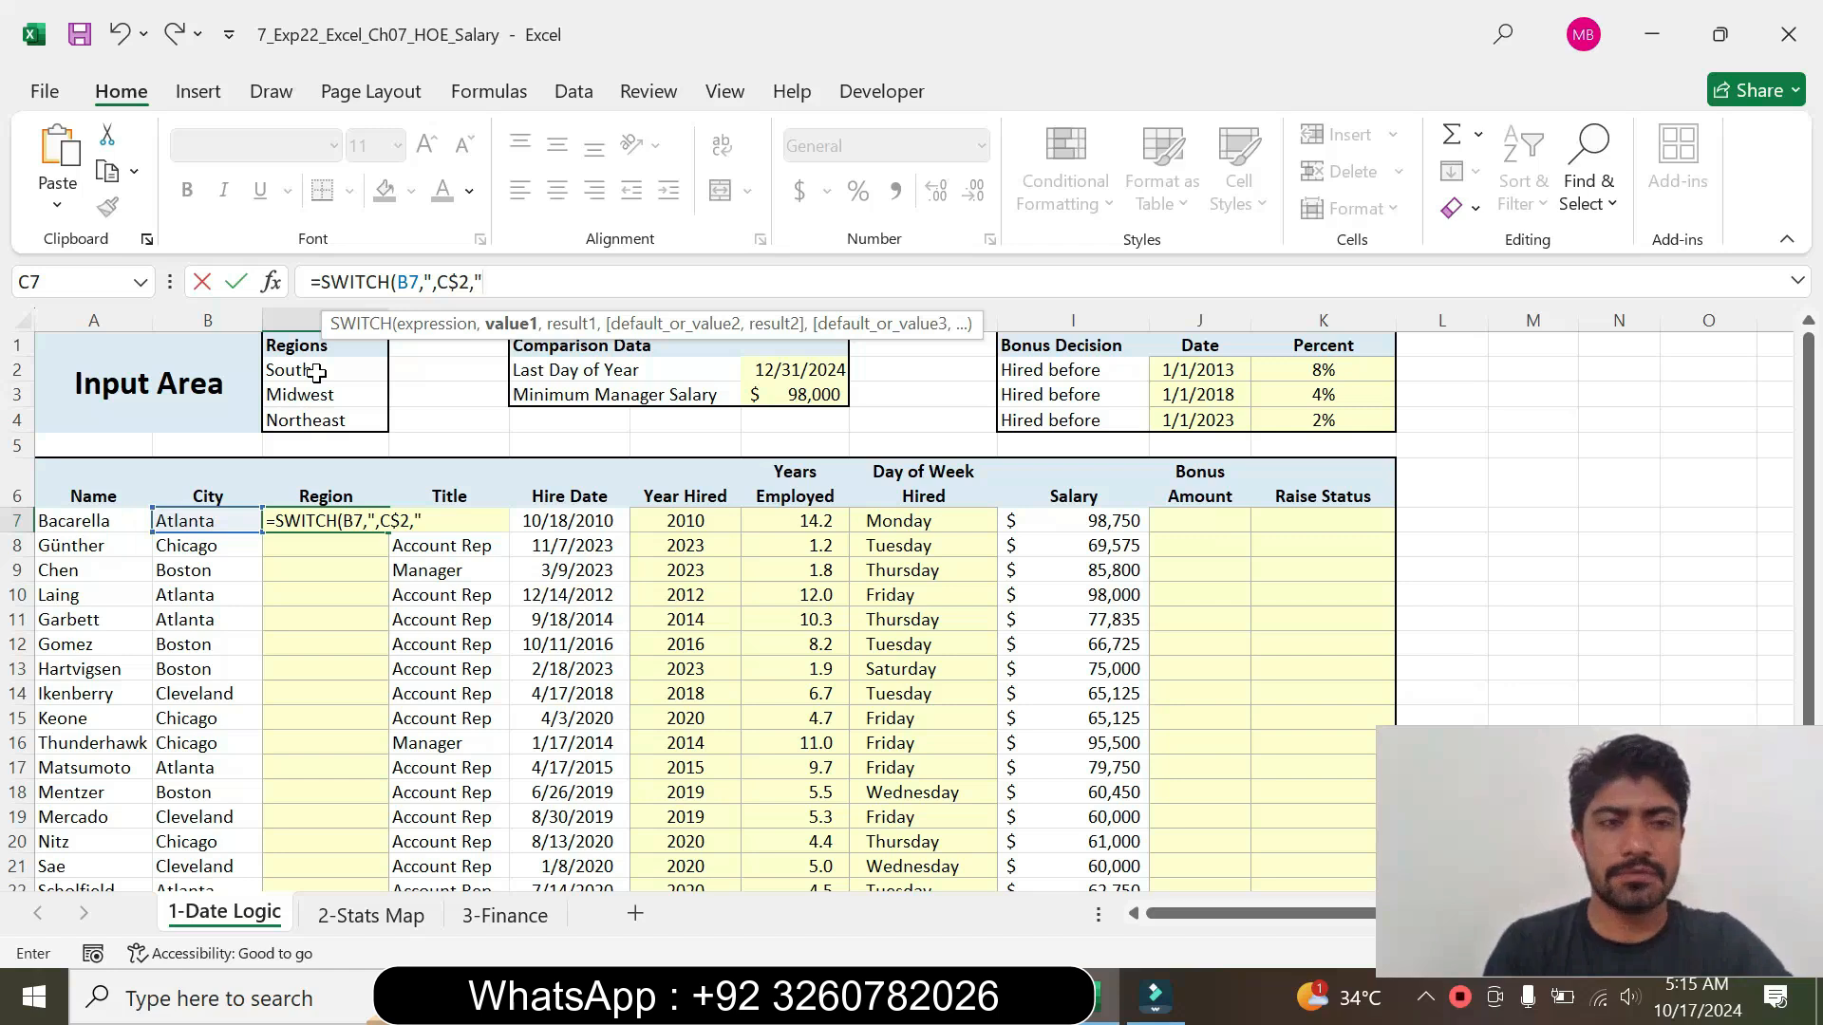
key("alt+Tab")
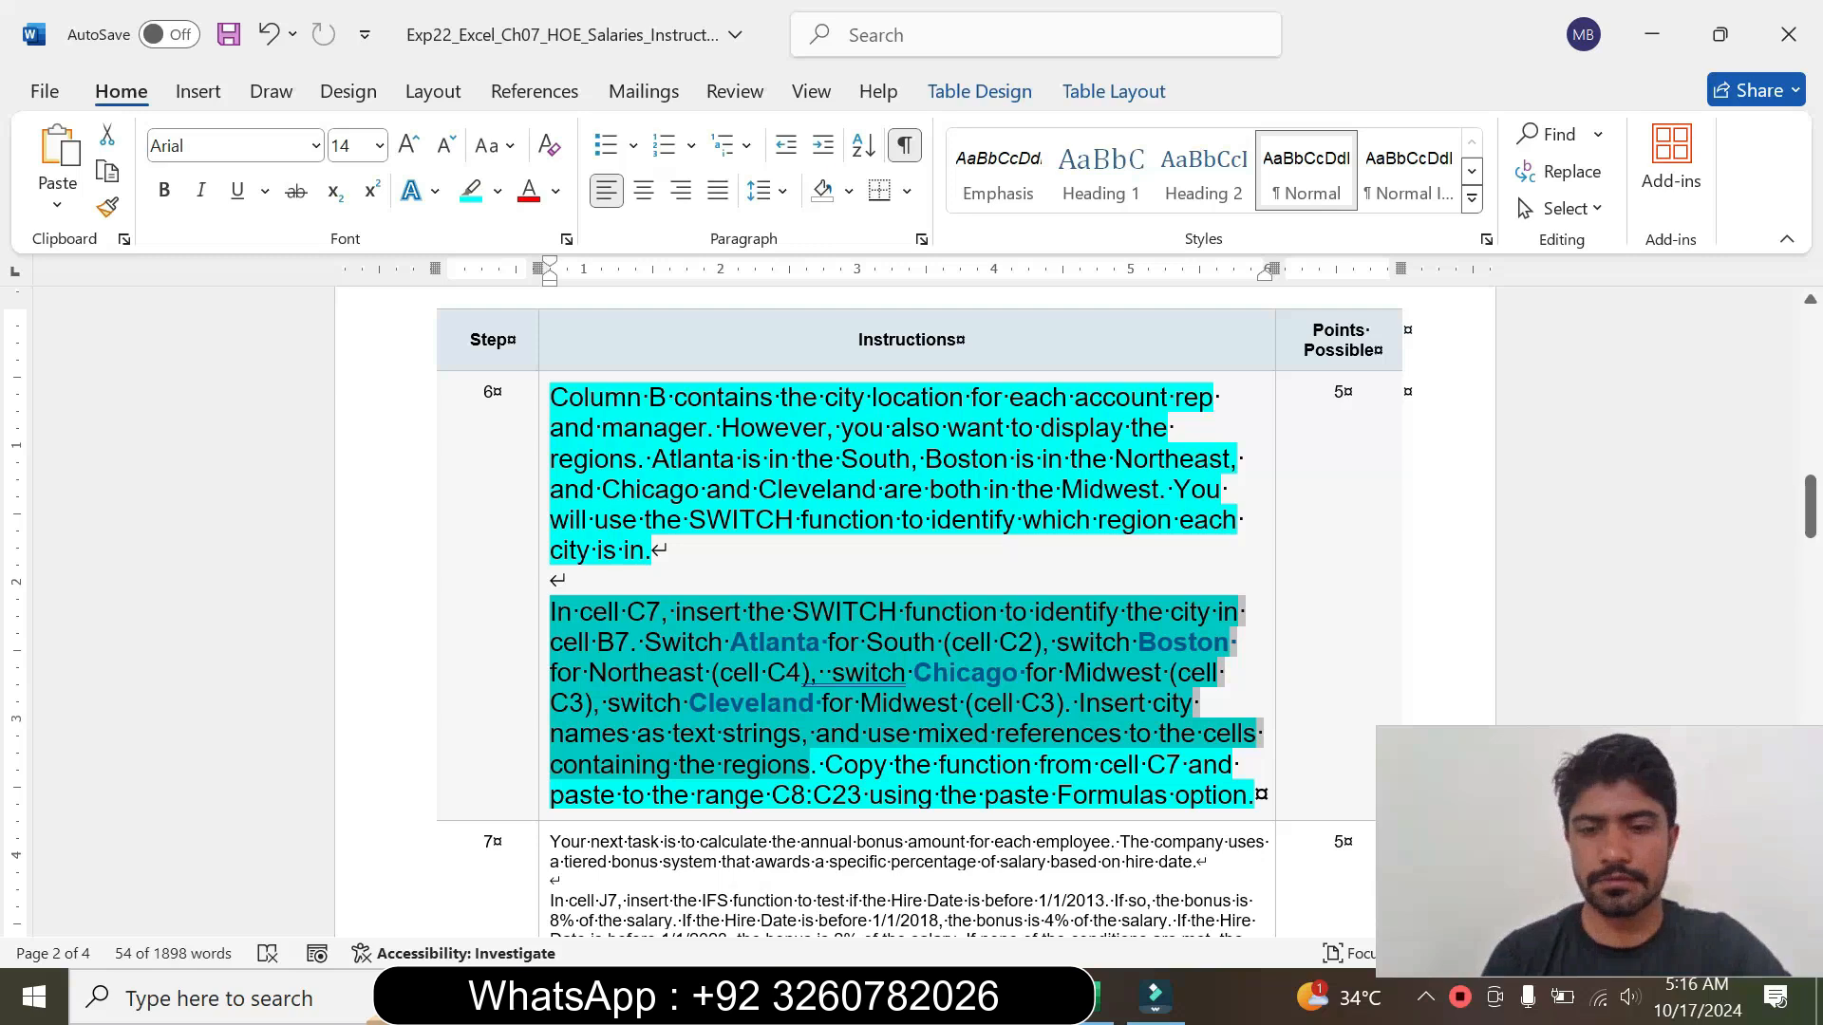
key("alt+Tab")
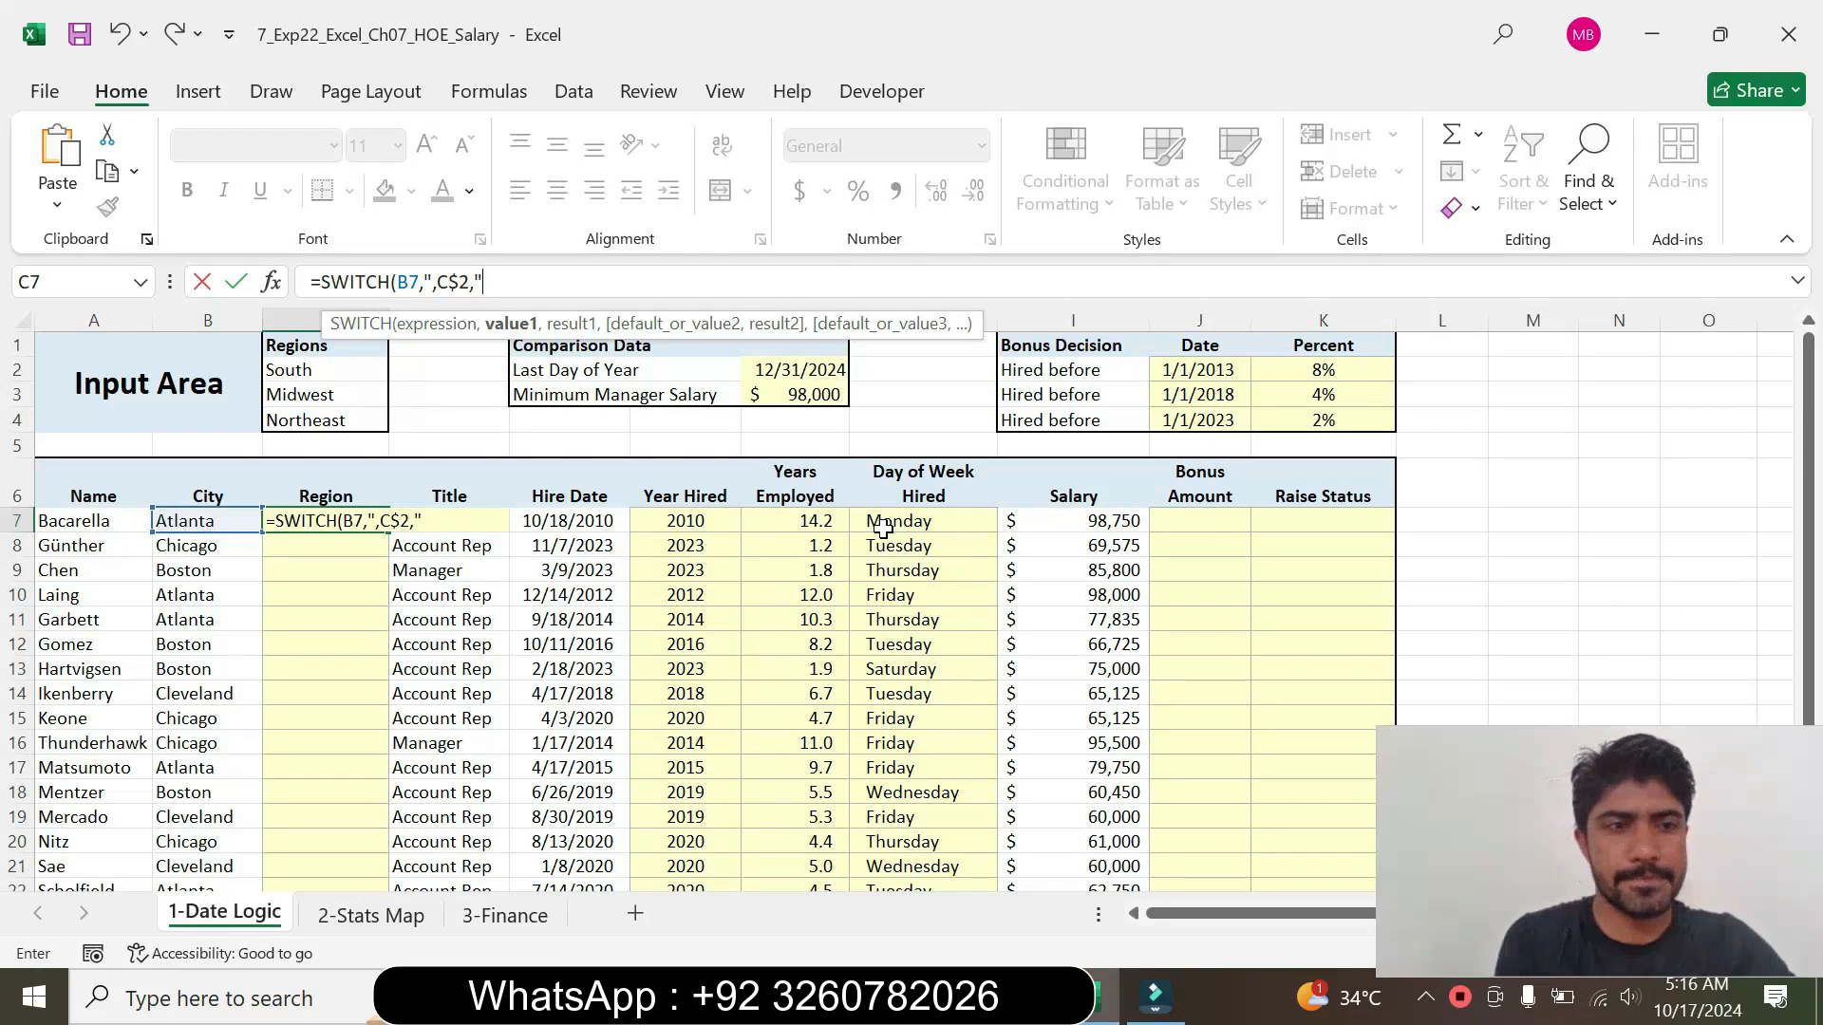
type("B")
type("o")
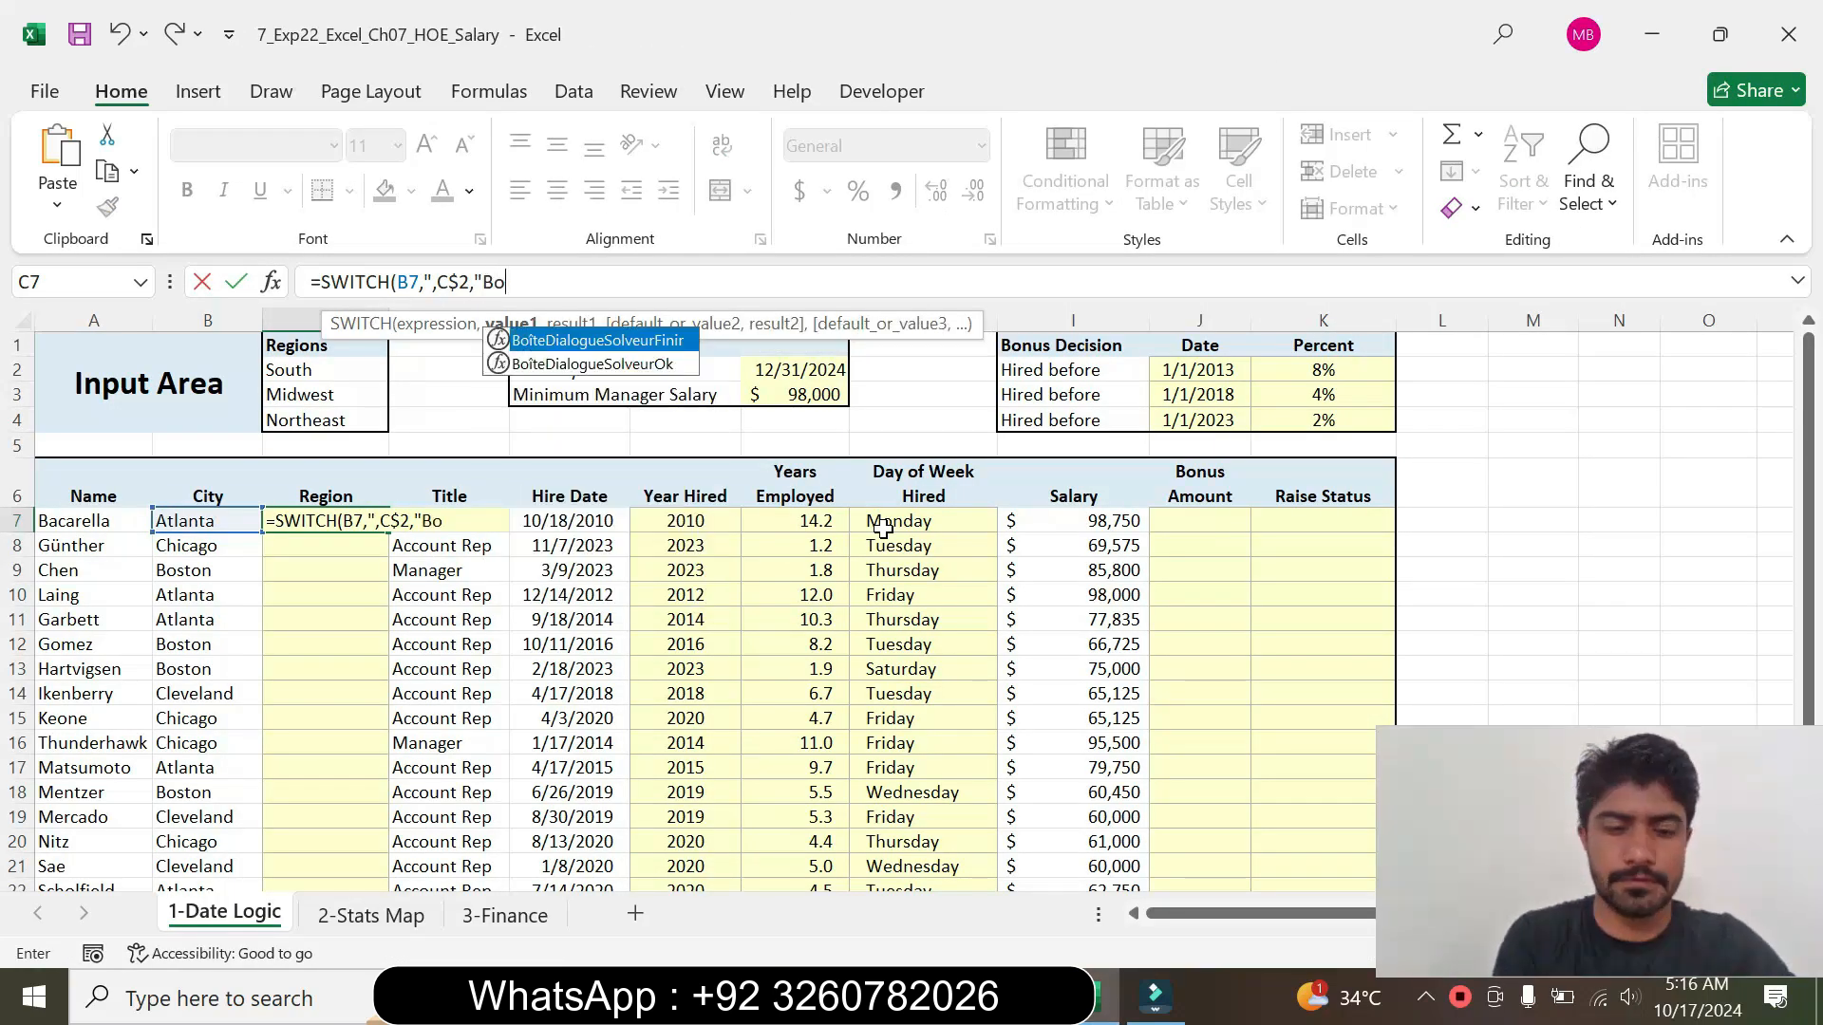
type("ston")
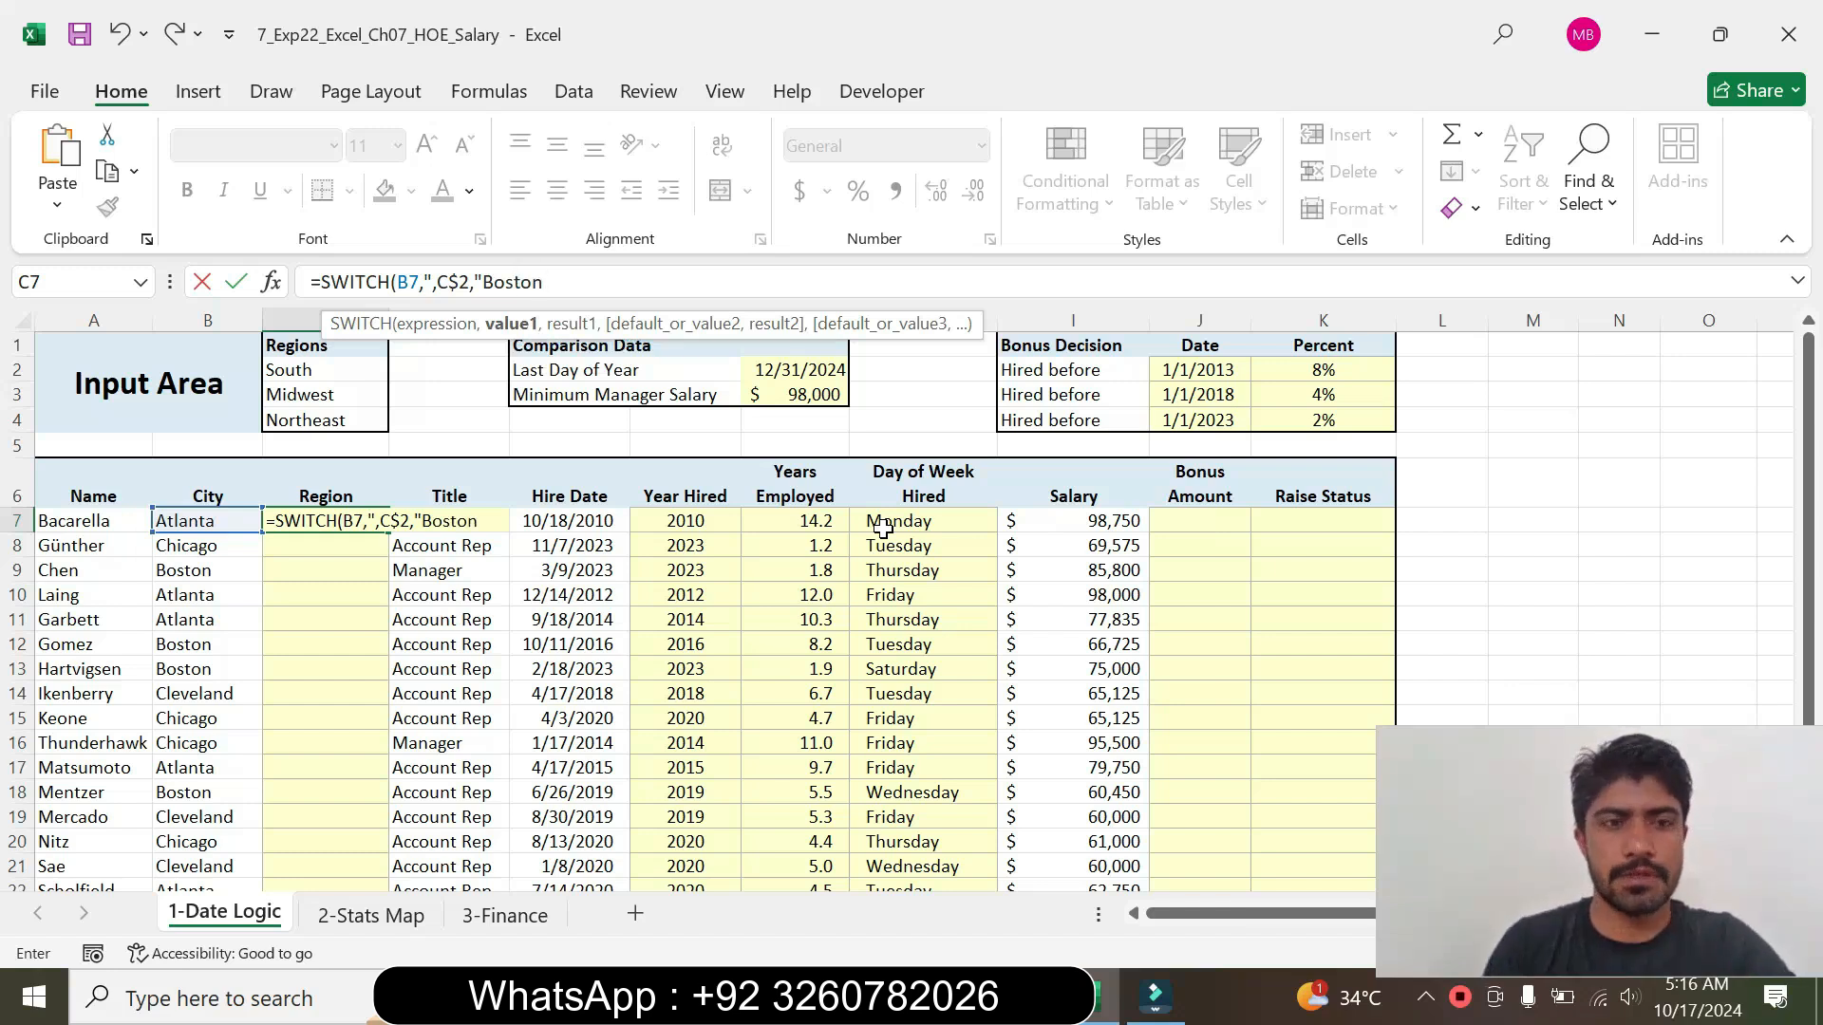
type("\"")
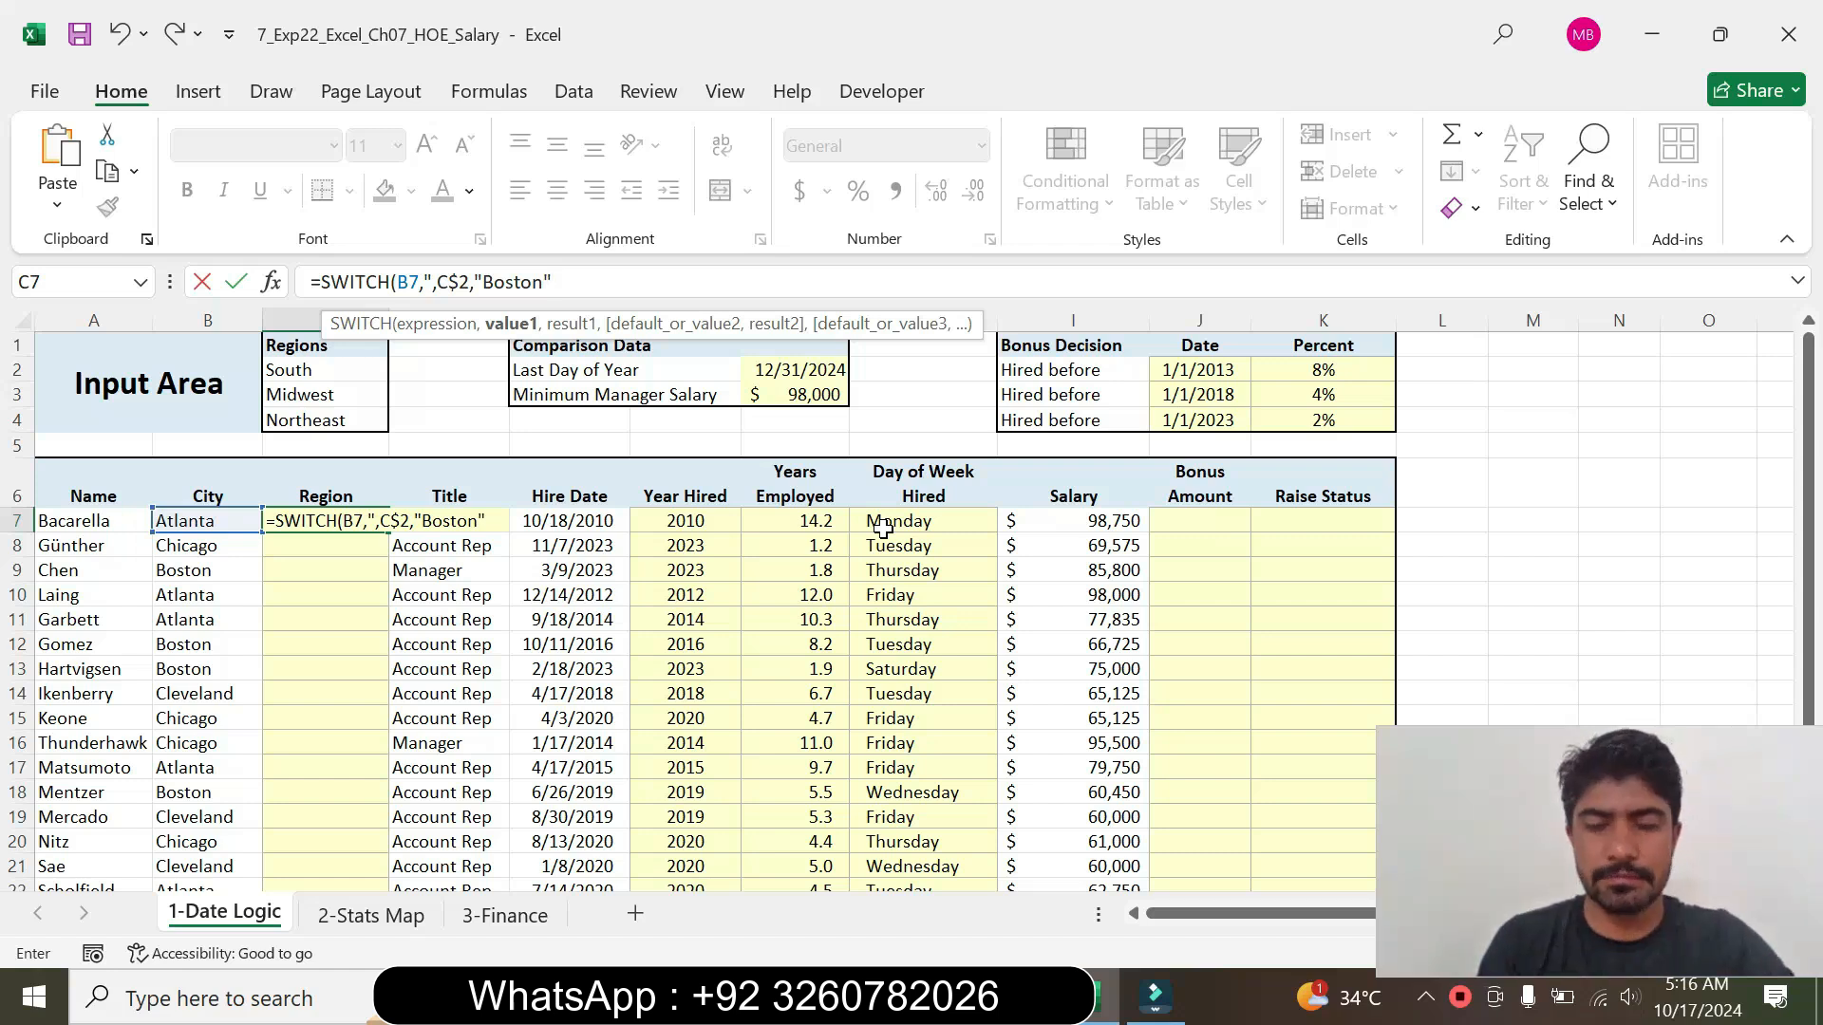
type(",")
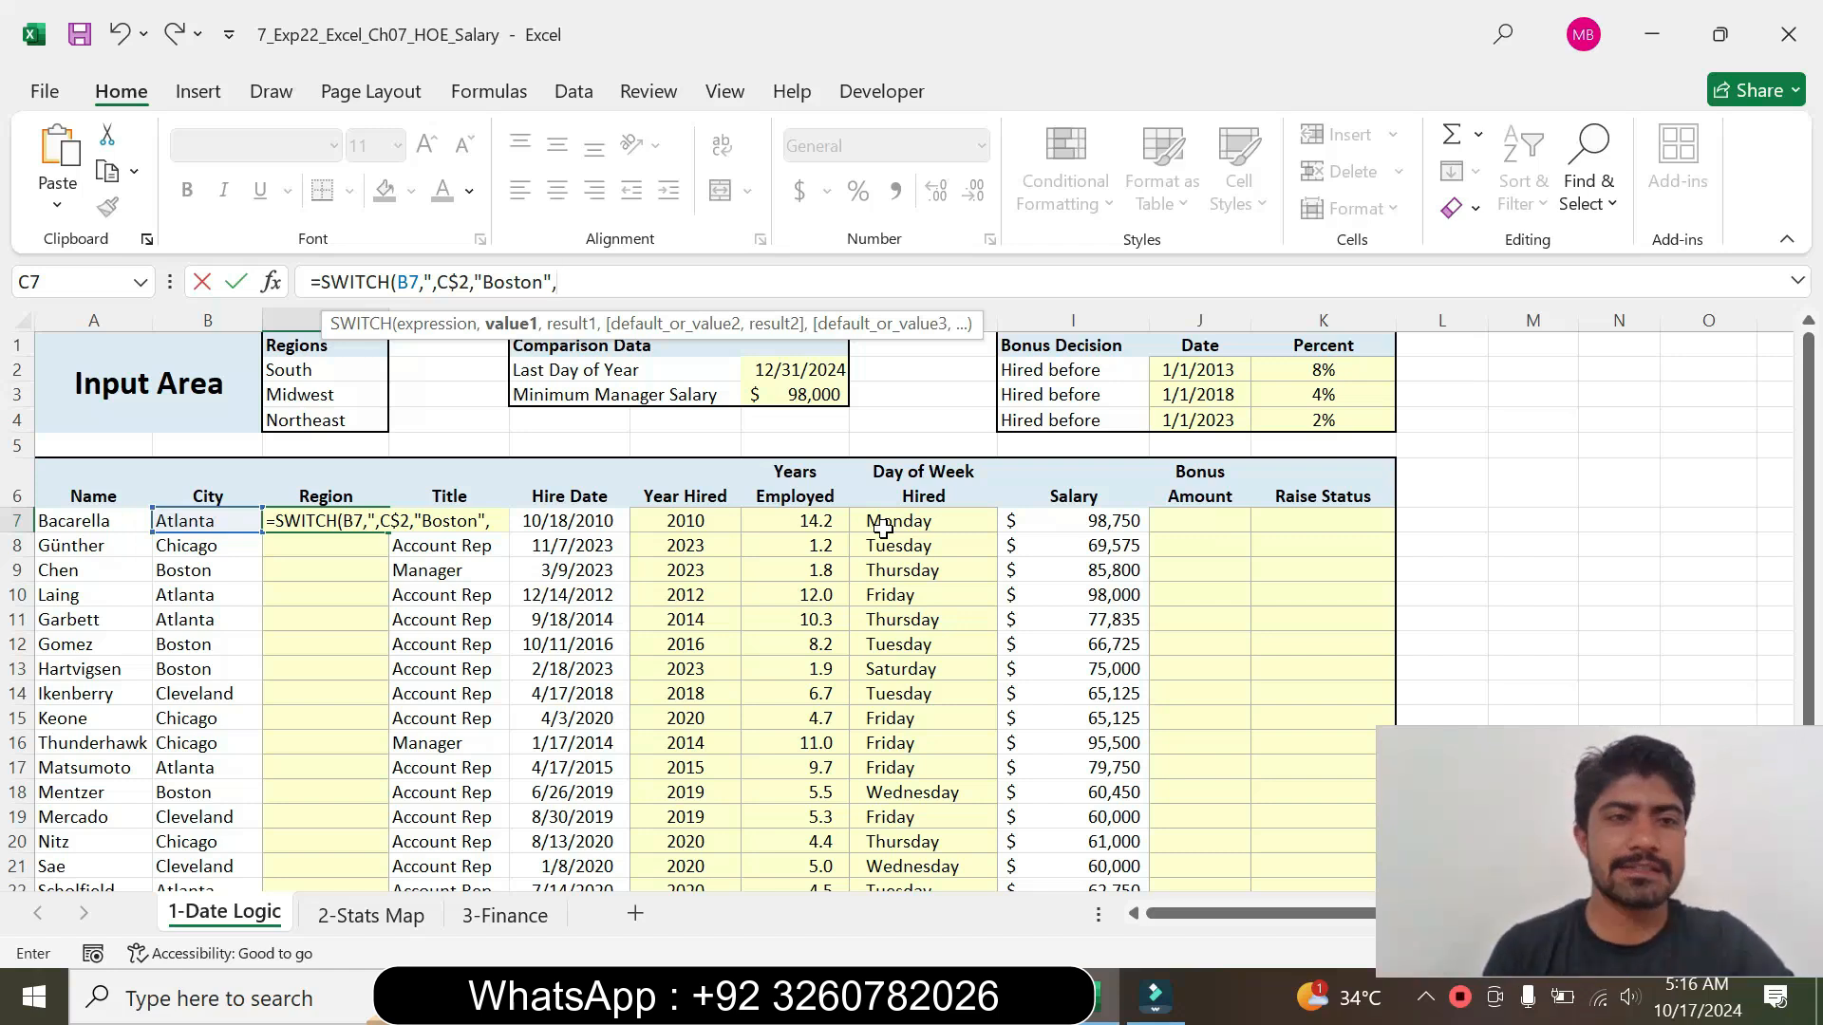
Step: Add the mixed reference C$4, the Northeast region cell, as the result for Boston
left_click(304, 420)
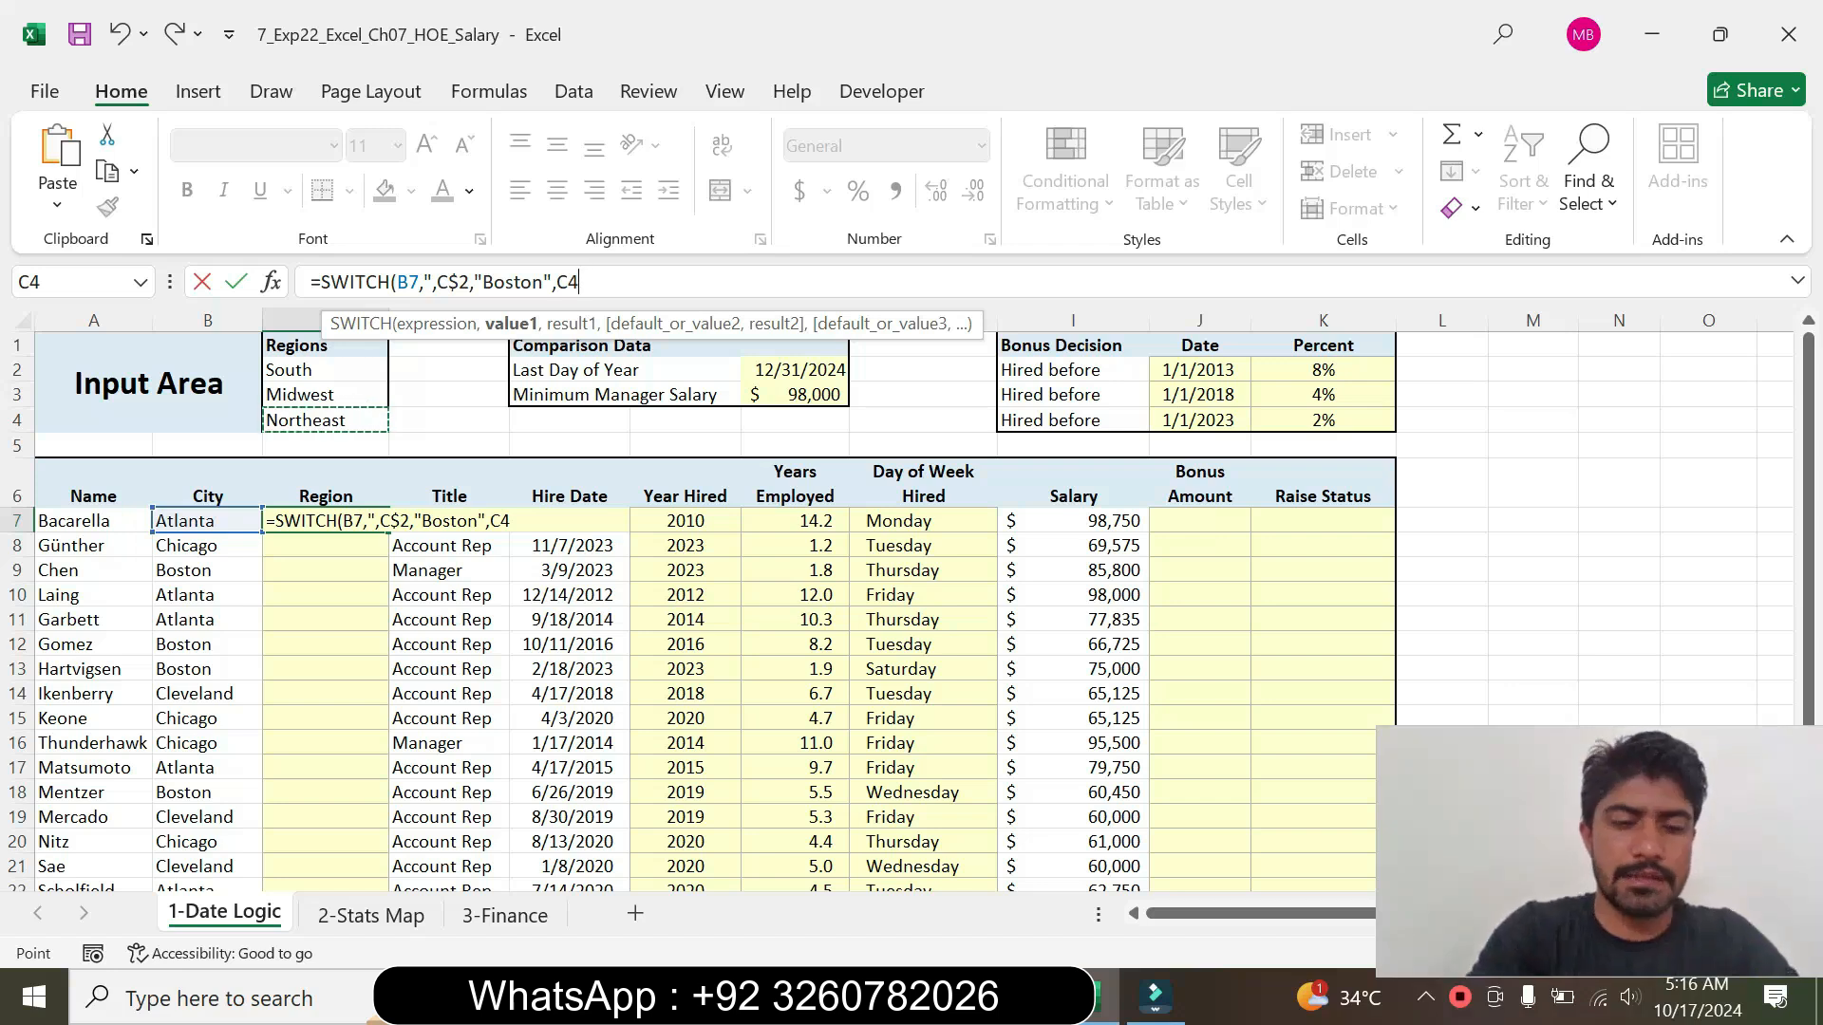
key("F4")
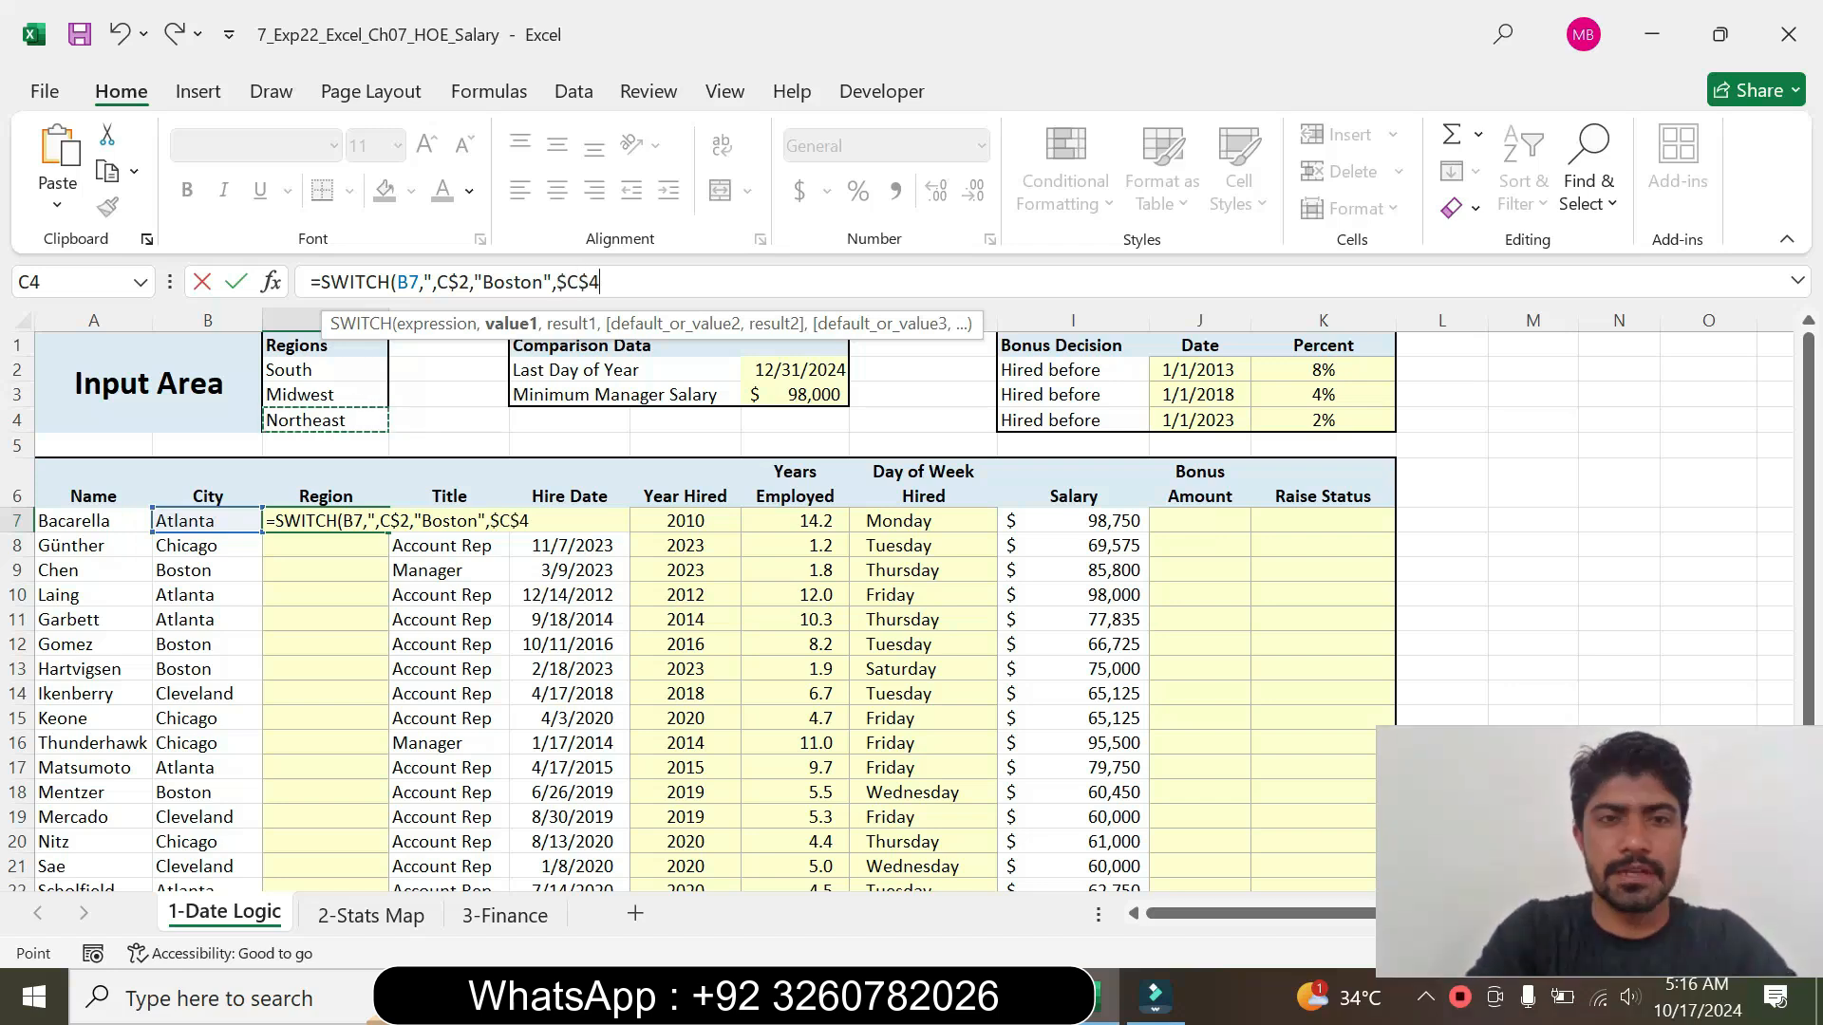
key("F4")
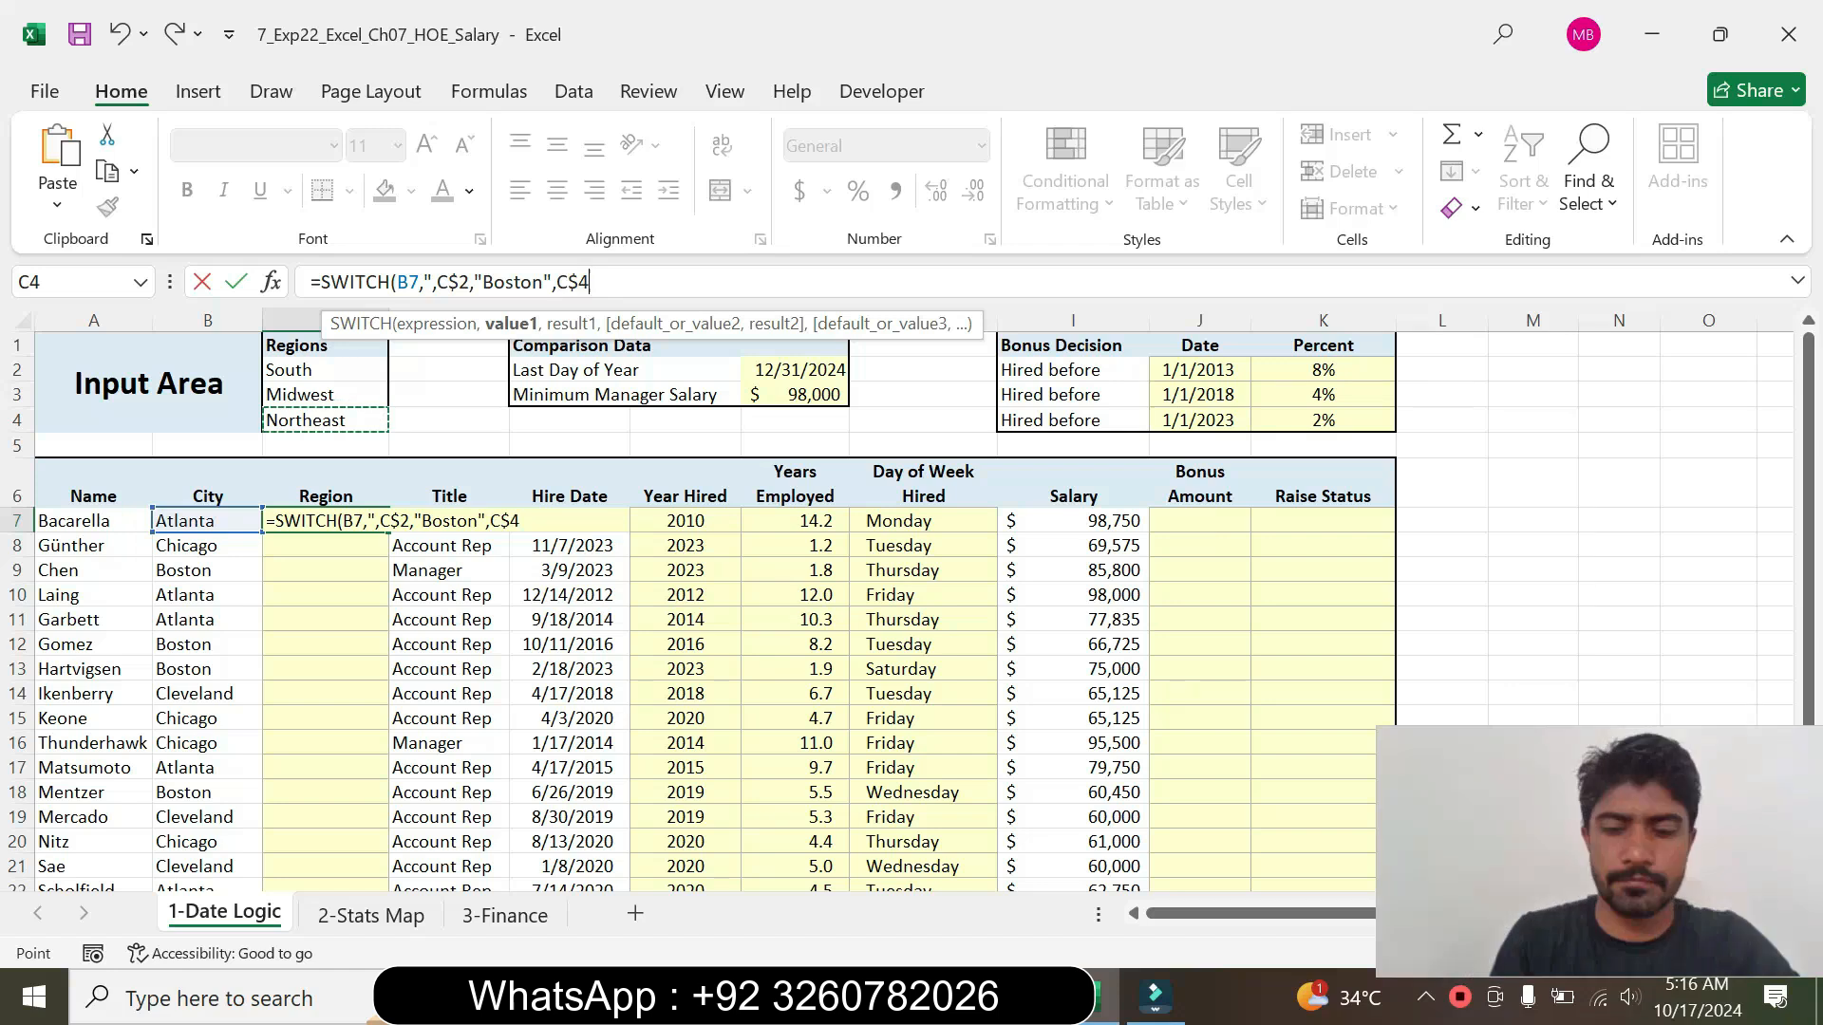
Step: Add "Chicago" as the next value in the C7 SWITCH formula, with the mixed reference C$3, the Midwest region, as its result
type(",")
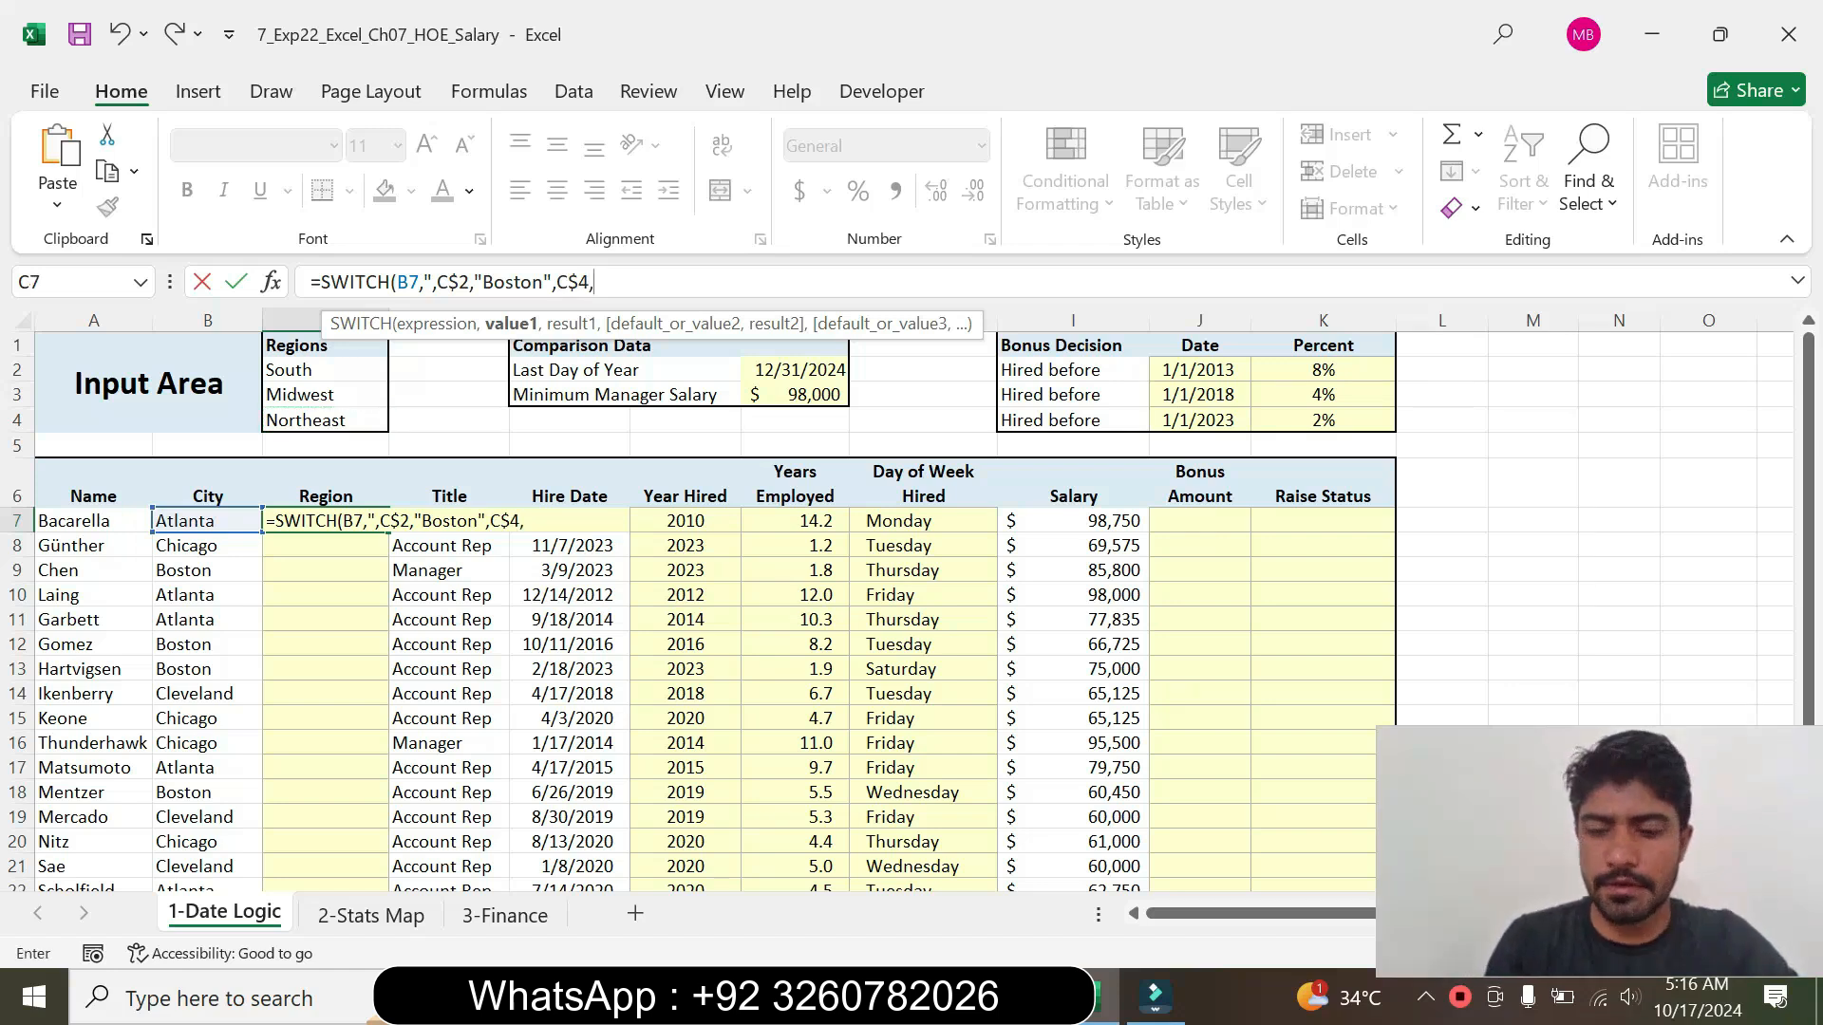
type("\"")
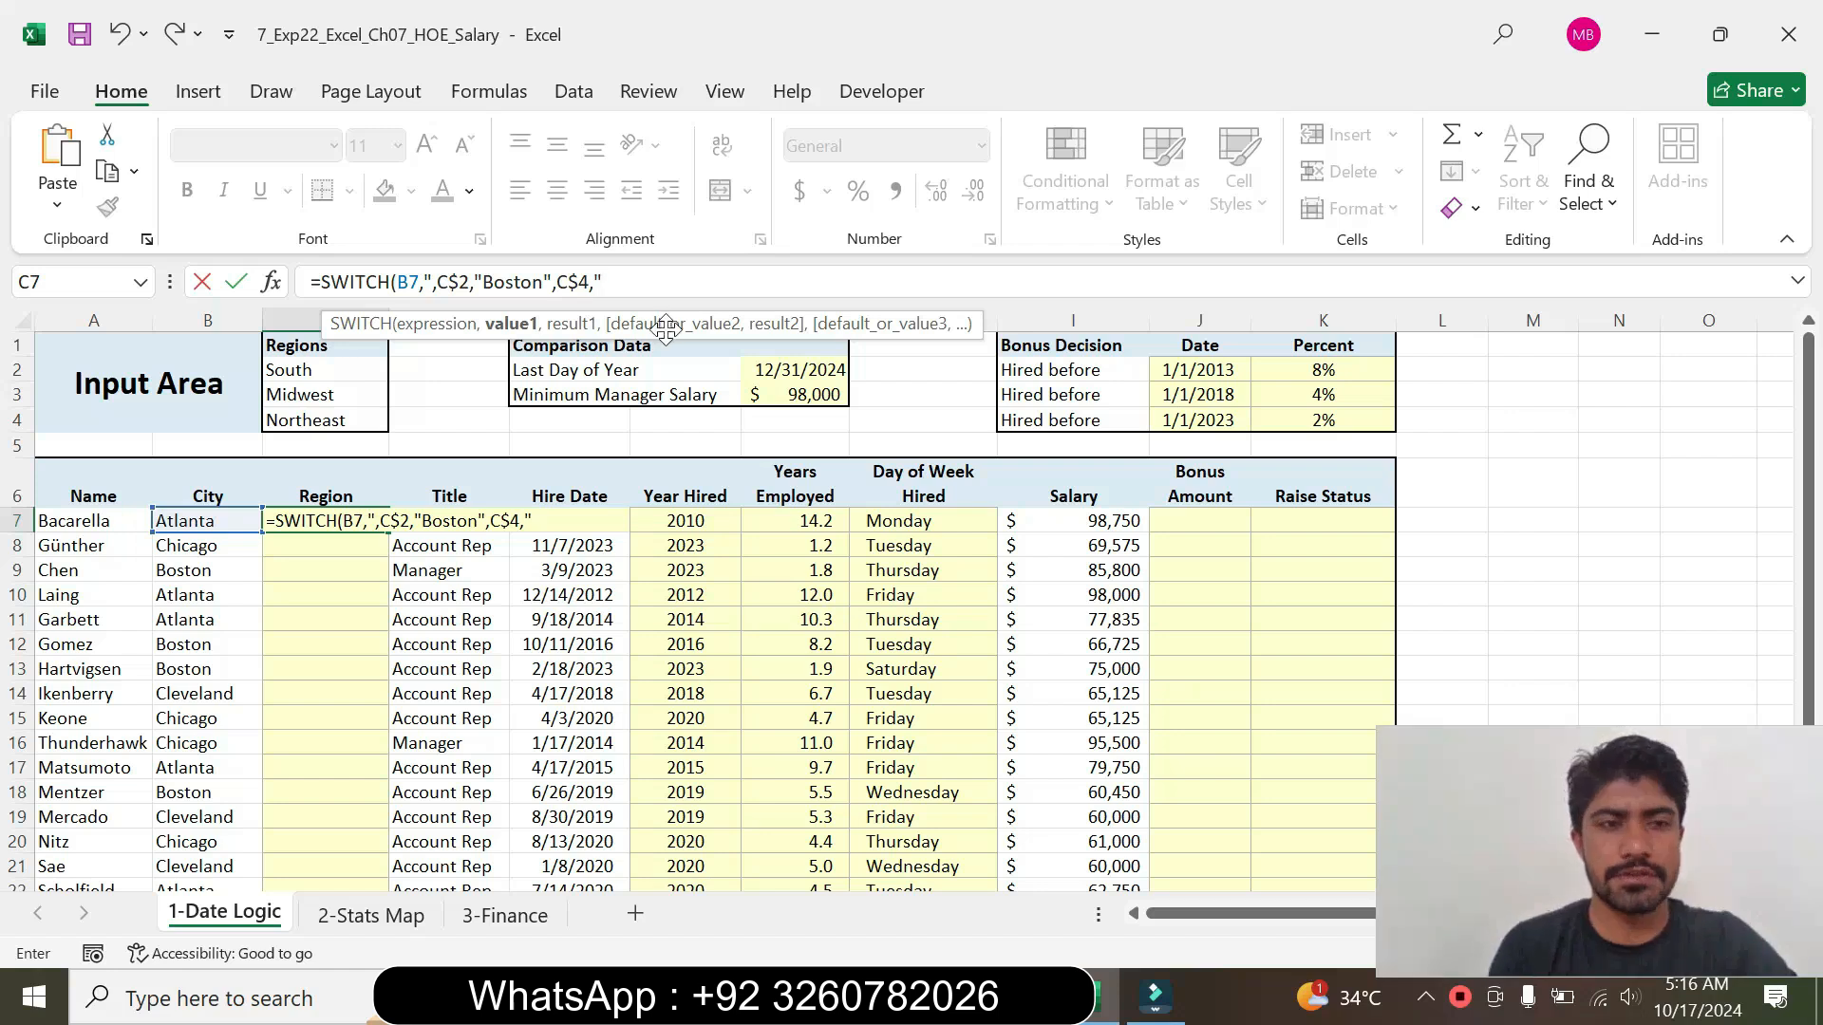
type("C")
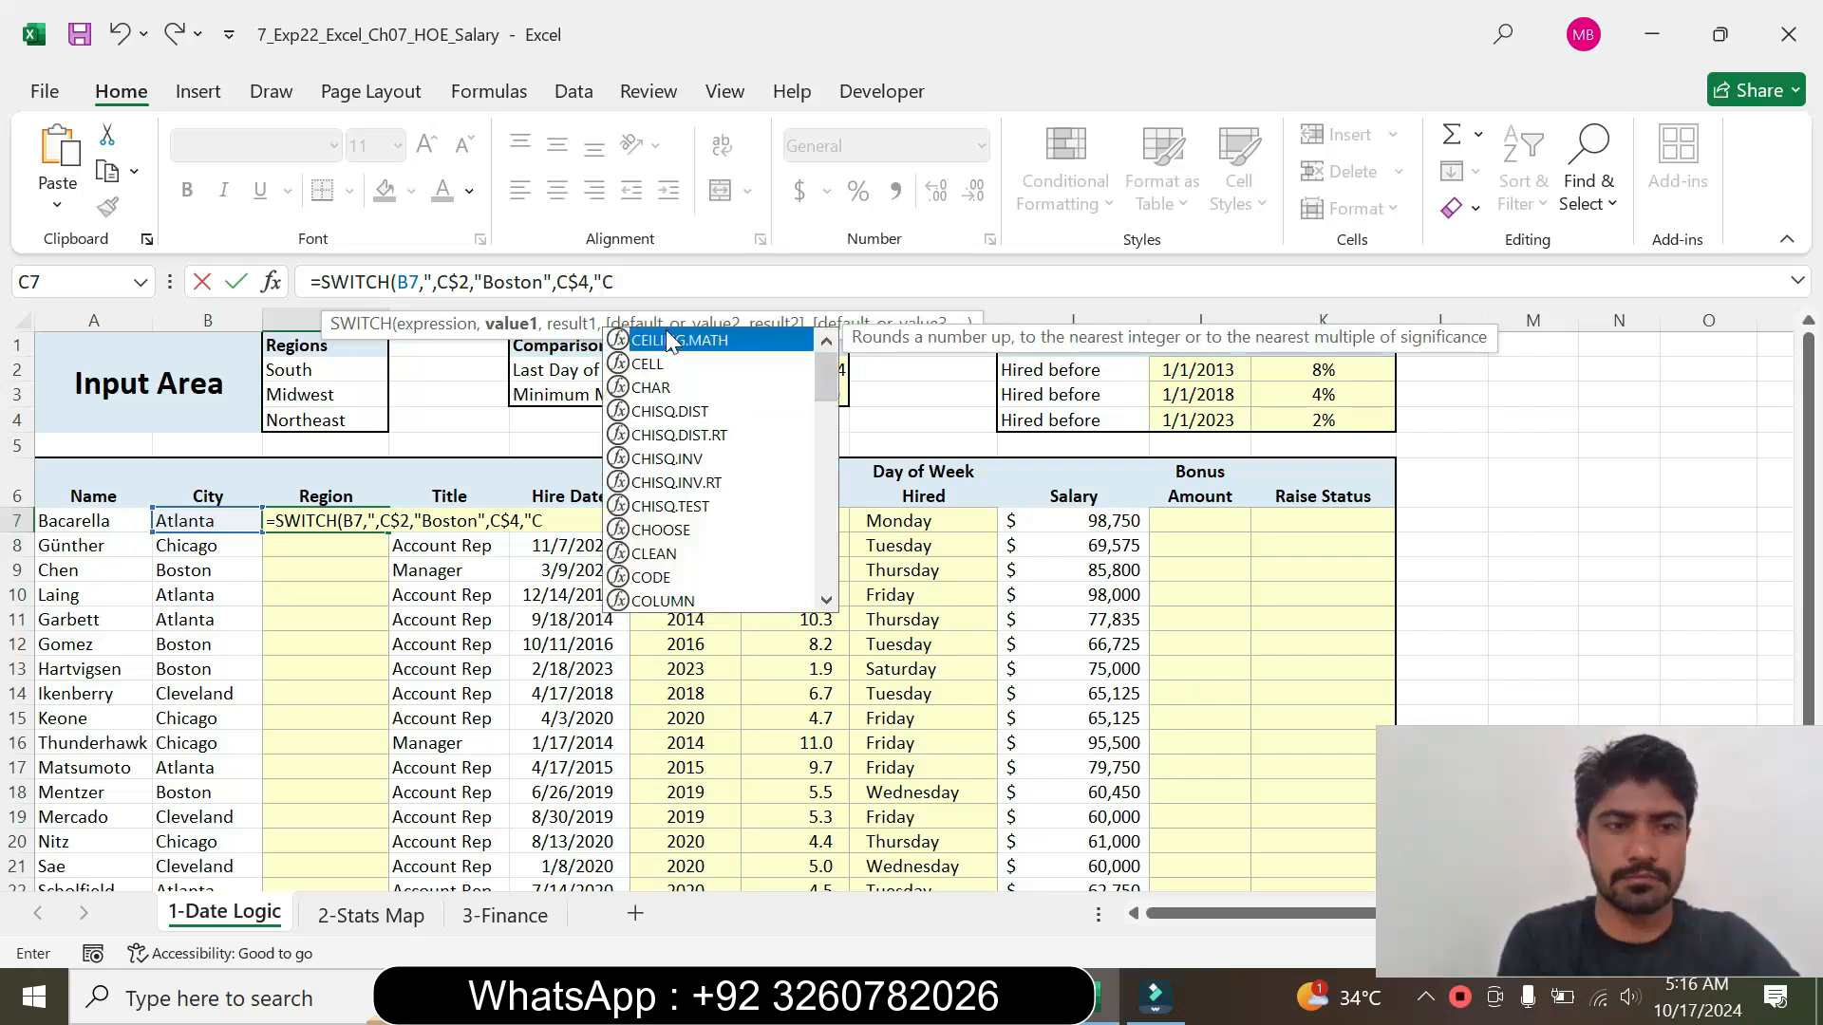
type("h")
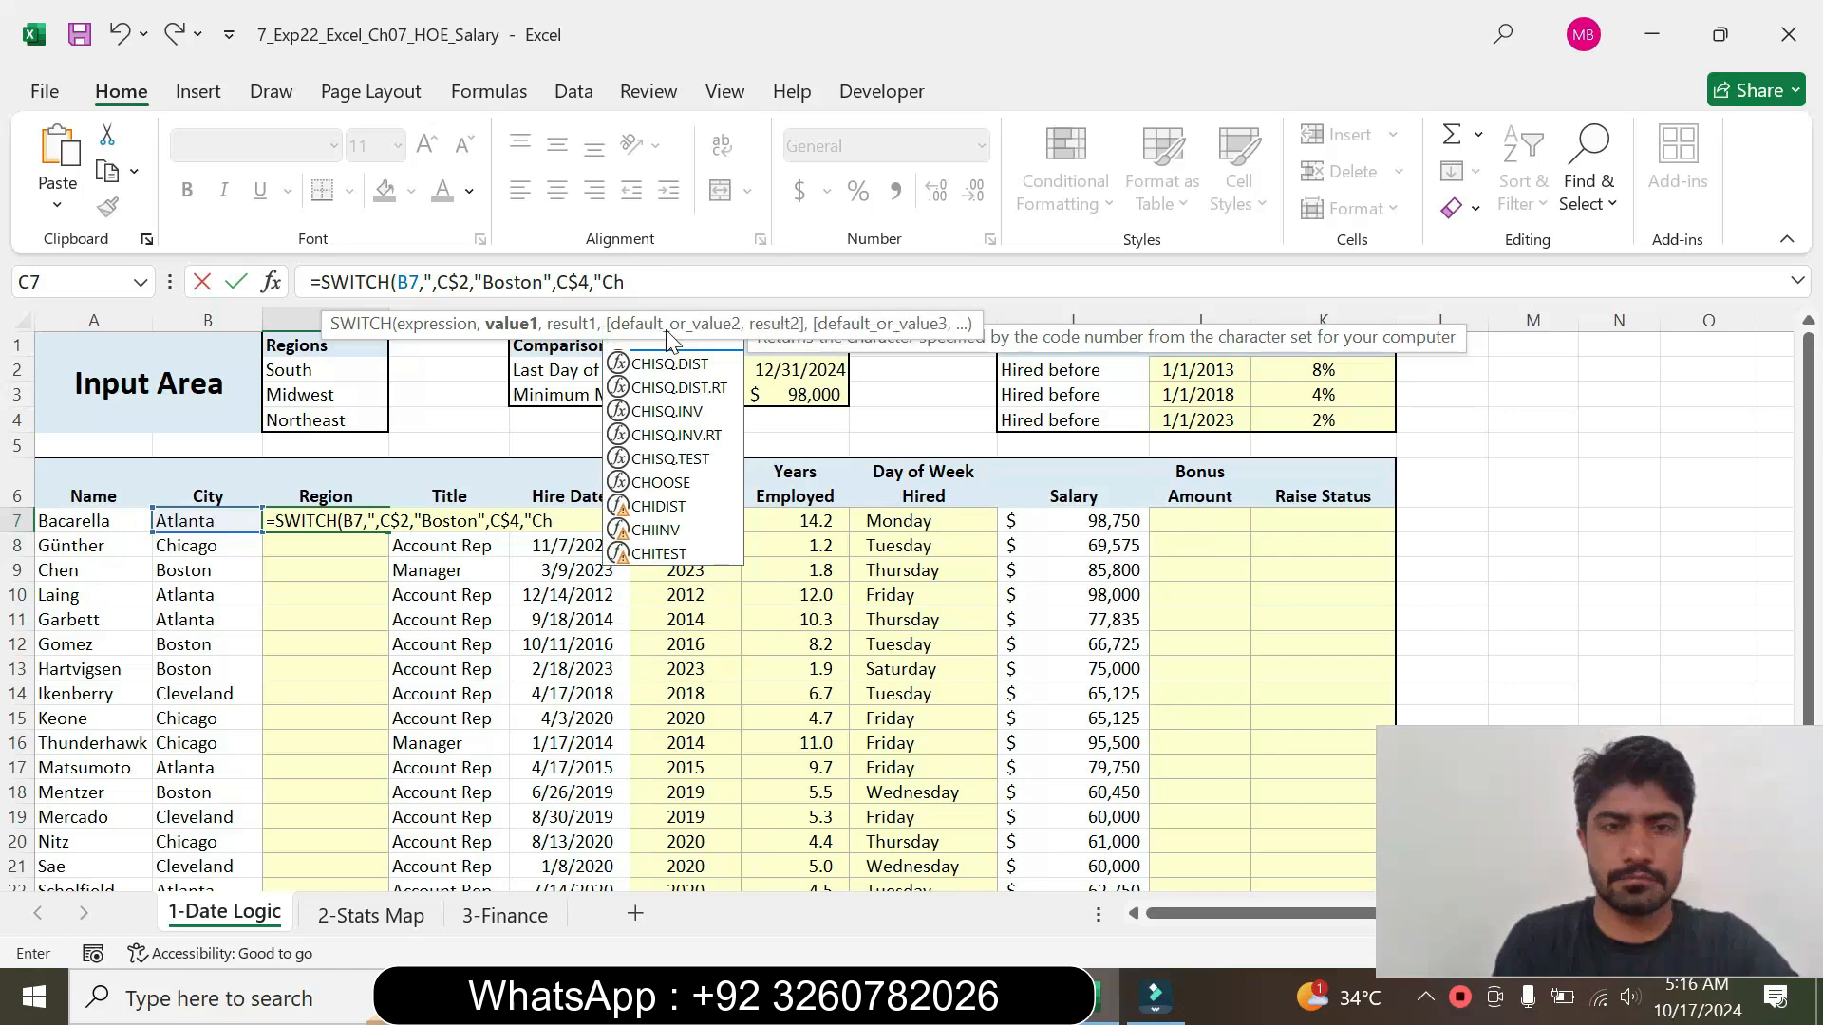
type("ica")
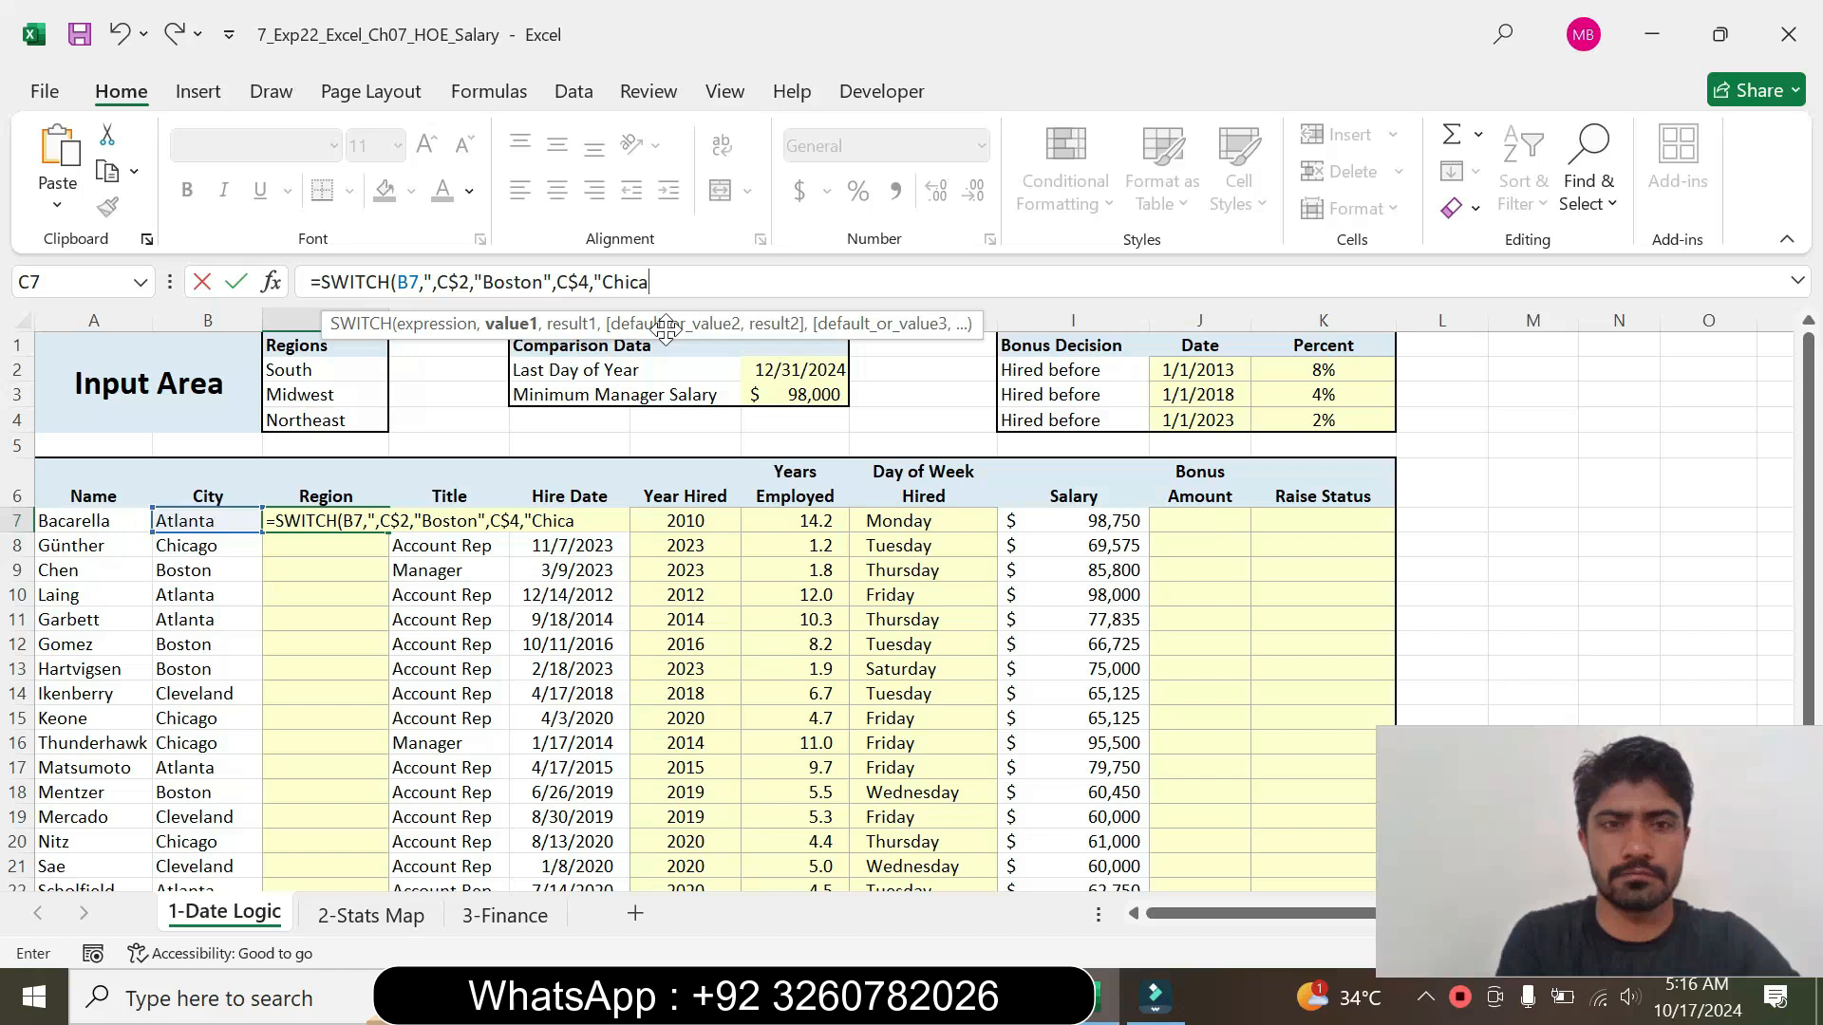
type("go\"")
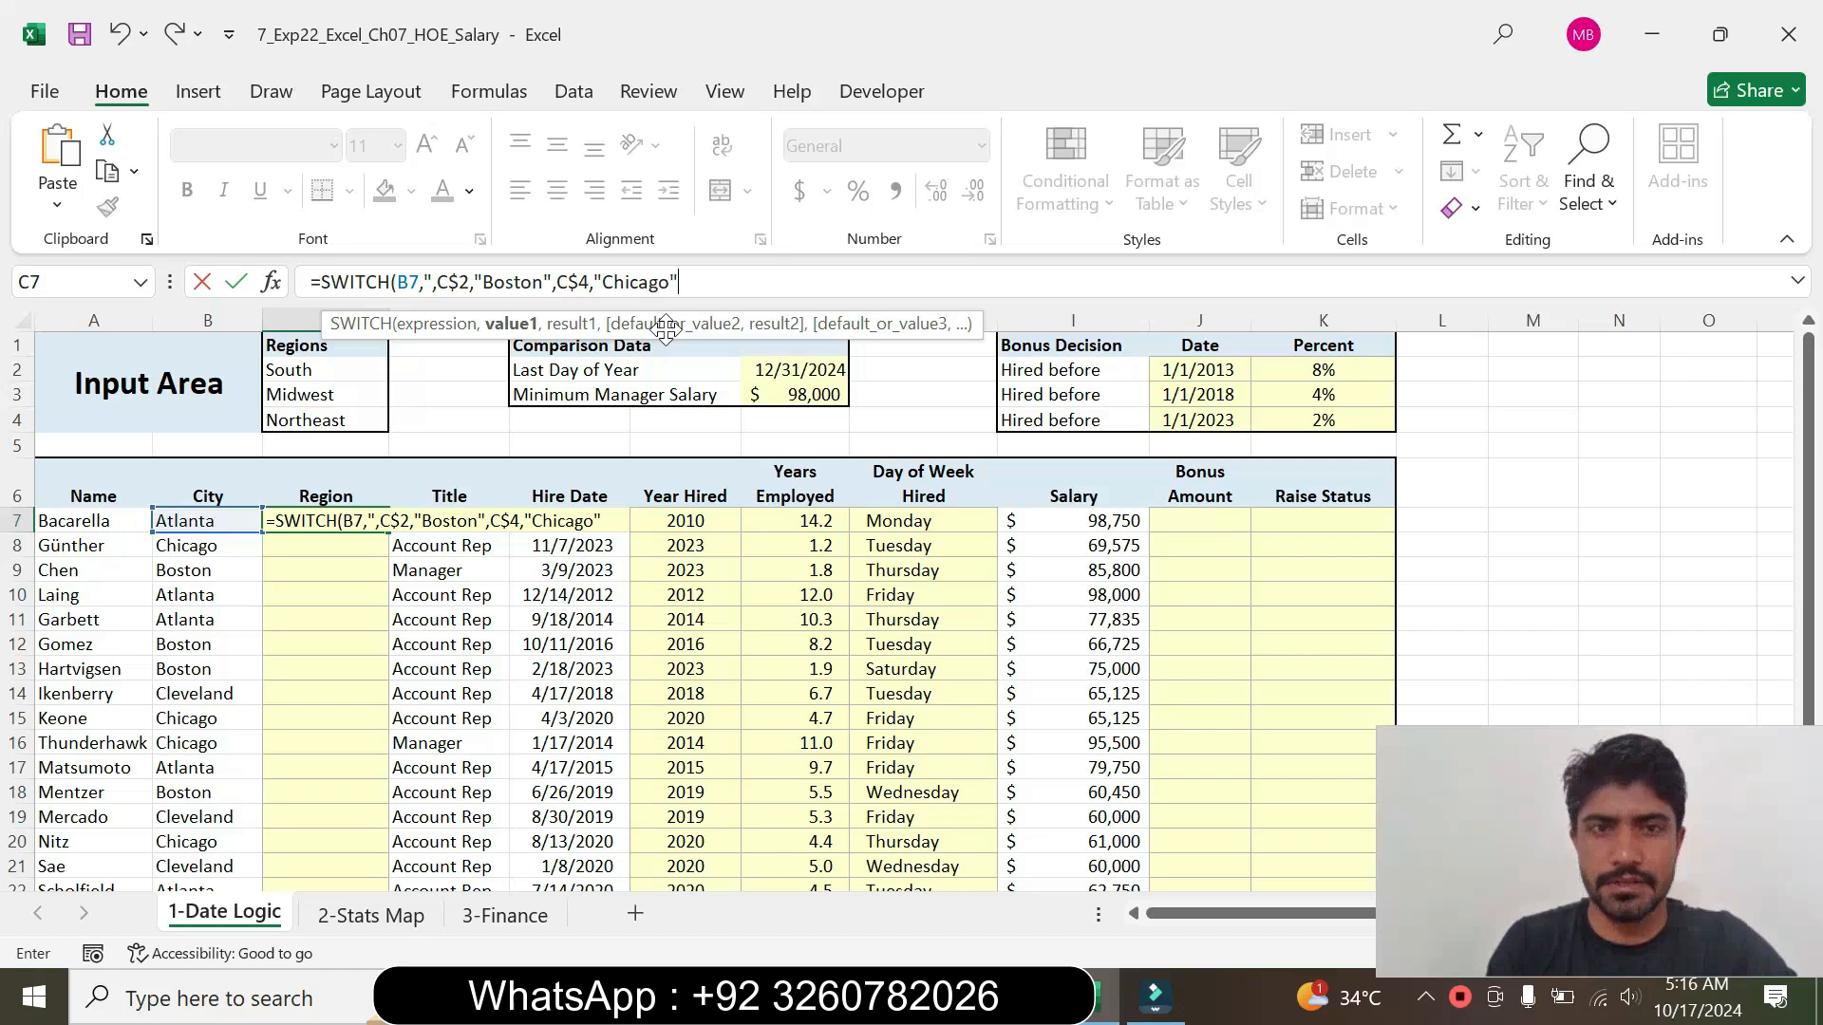
type(",")
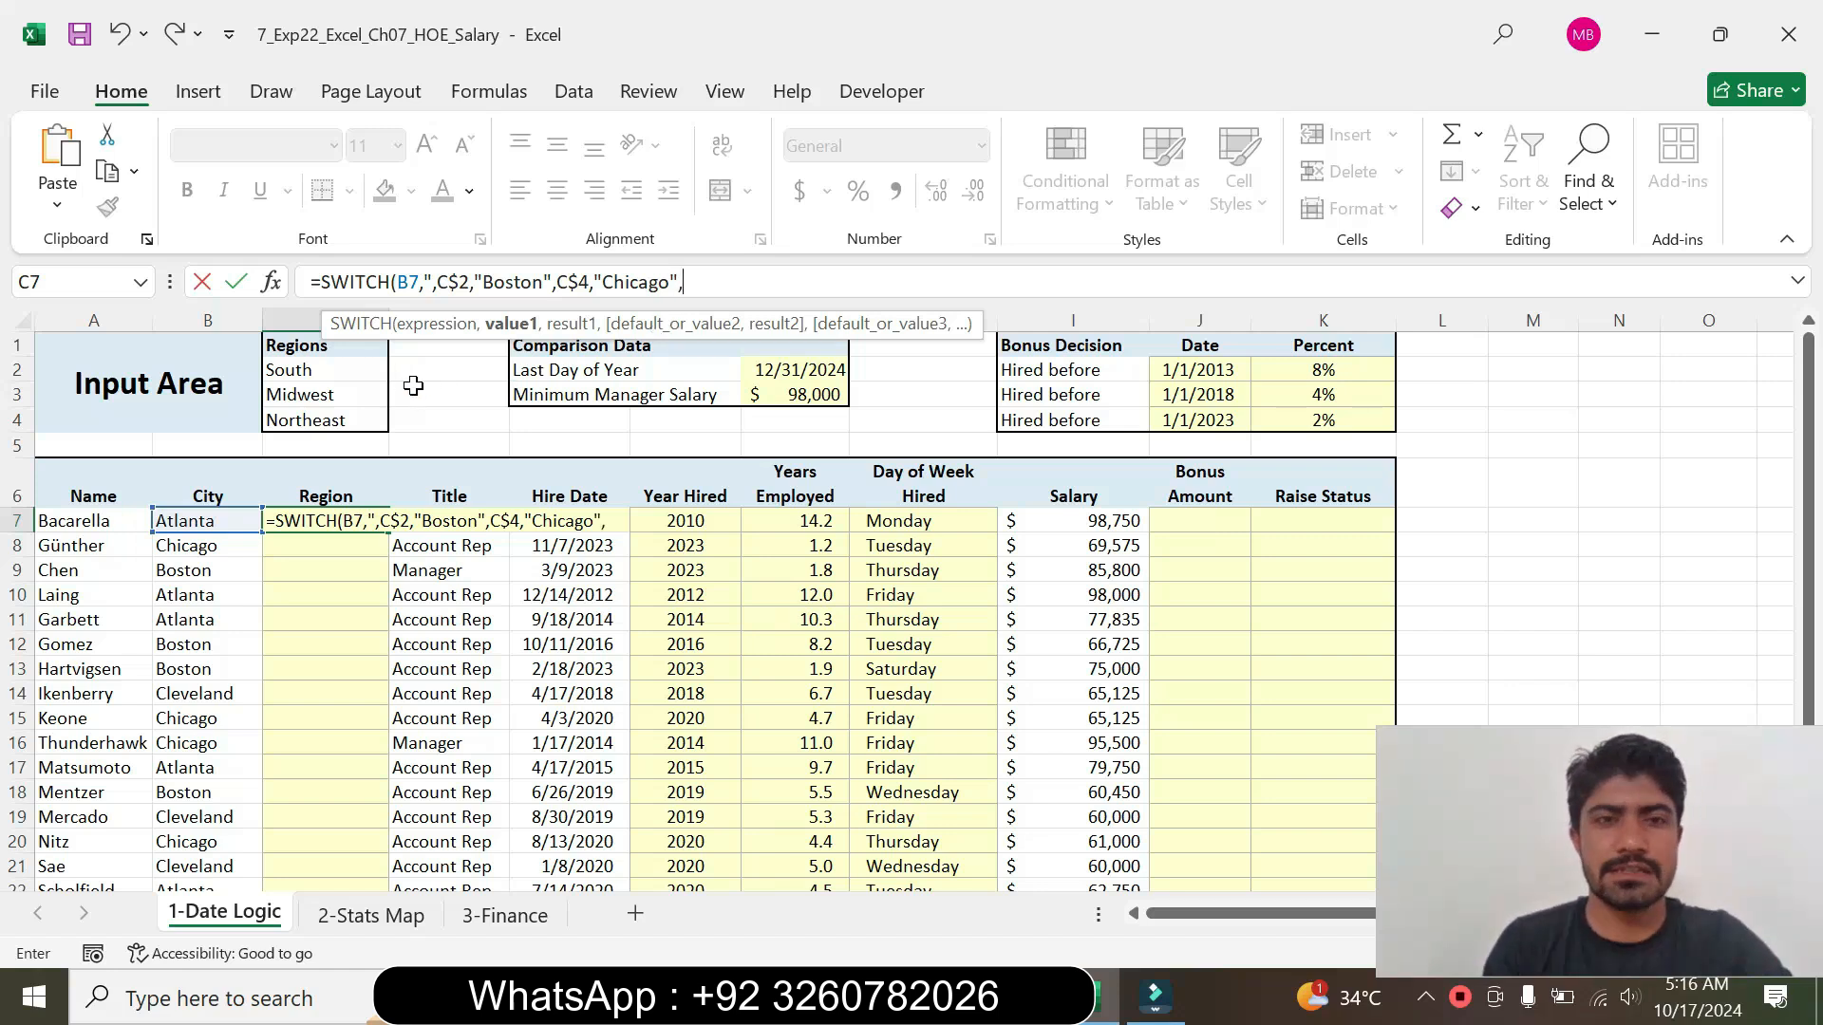
left_click(320, 396)
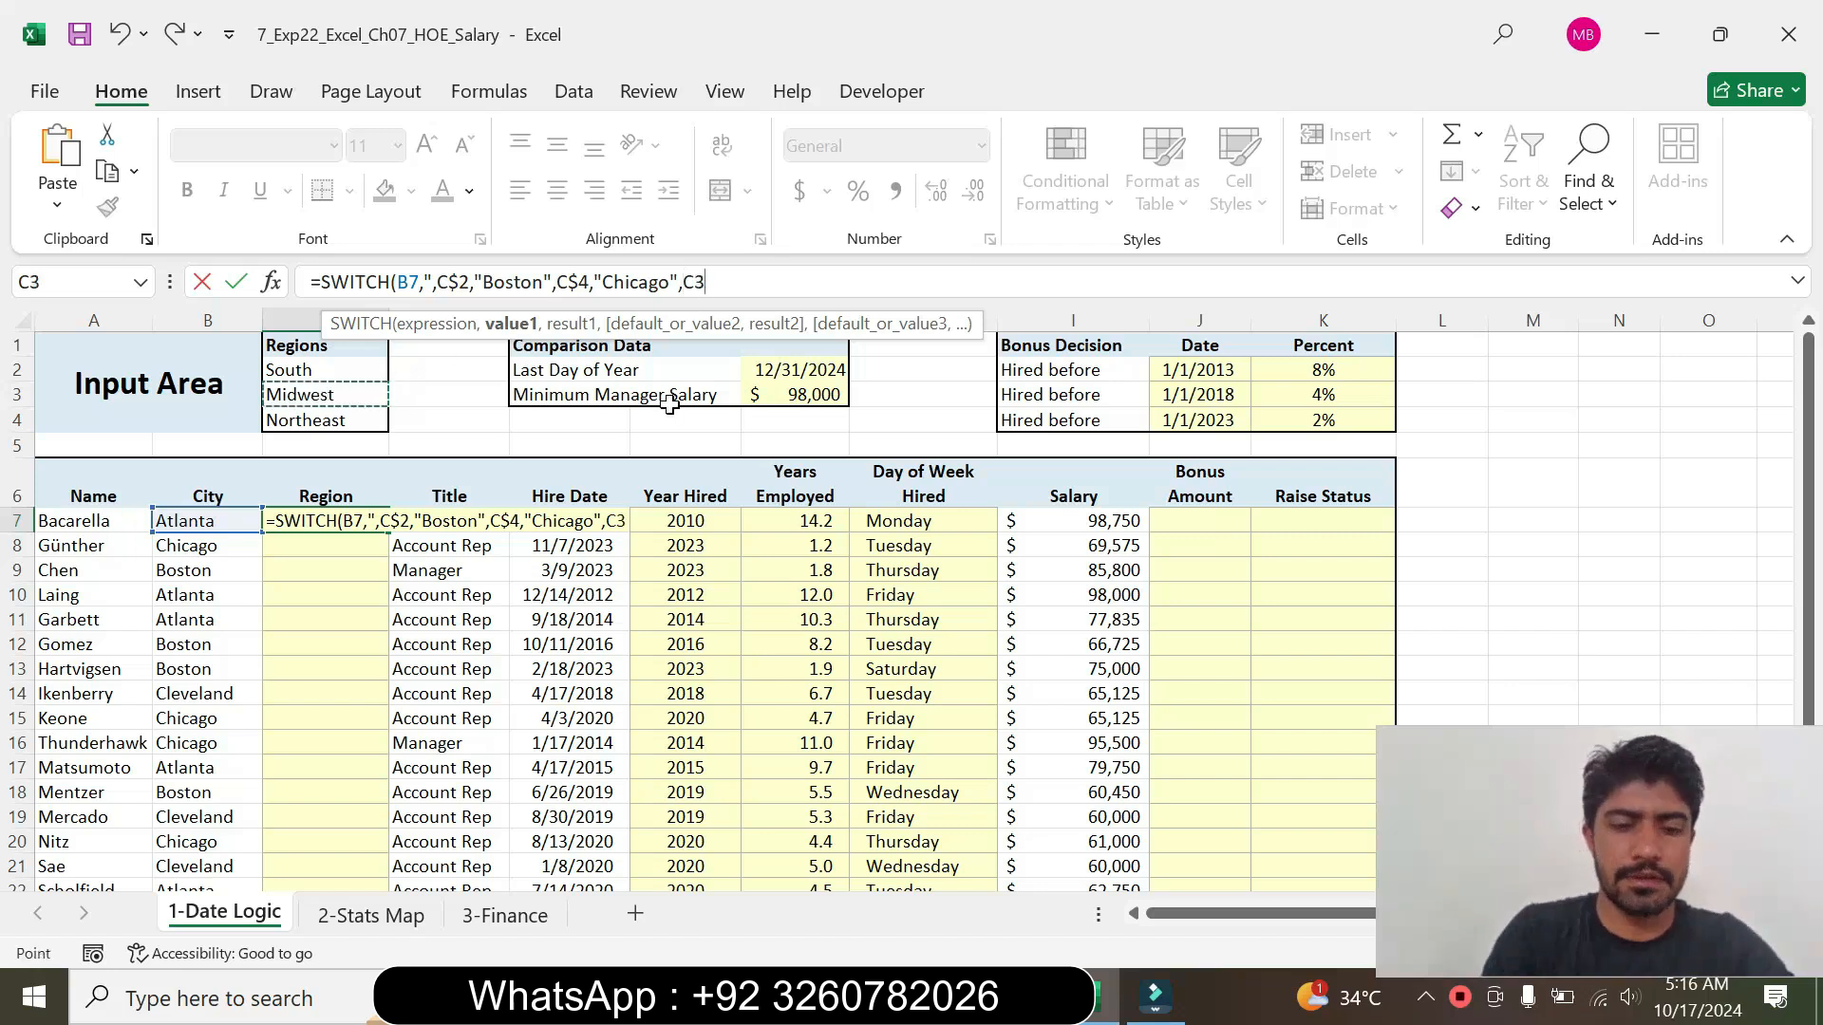
key("F4")
key("F4")
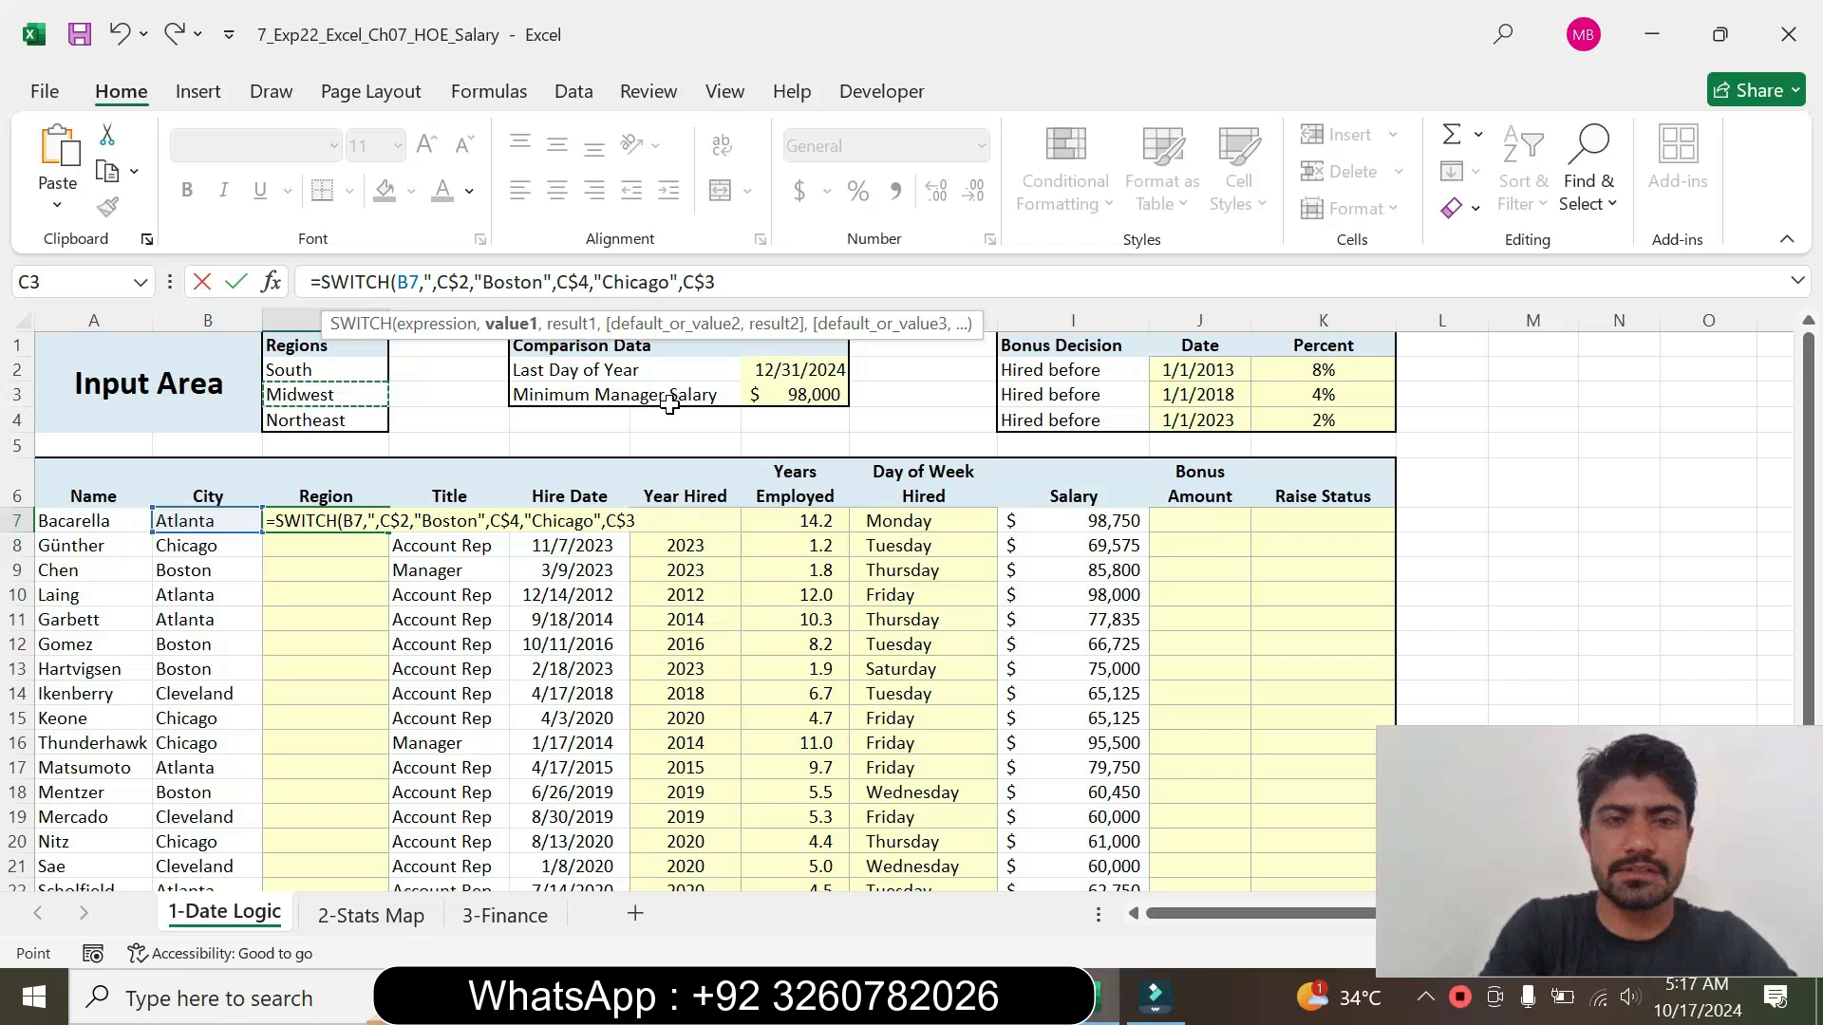
Step: Check the last city in the Word instructions and add "Cleveland" as the next value in the C7 SWITCH formula
type(",\"")
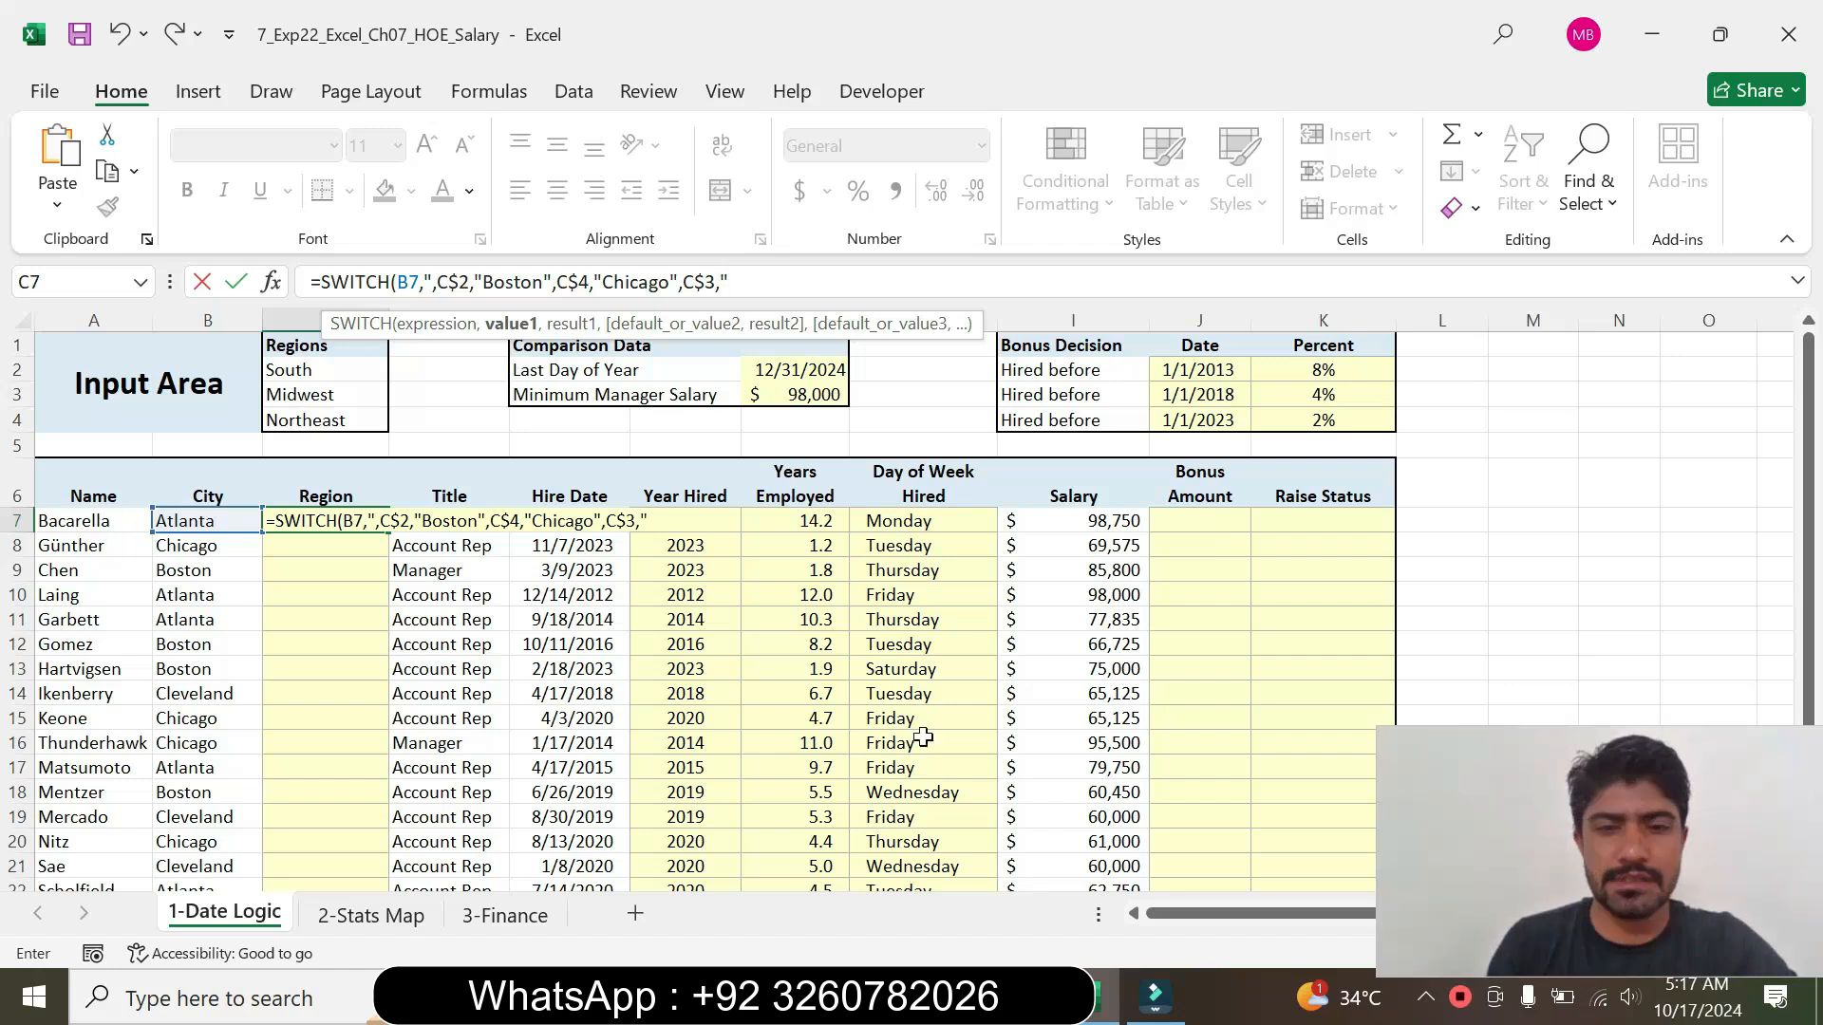
left_click(1025, 997)
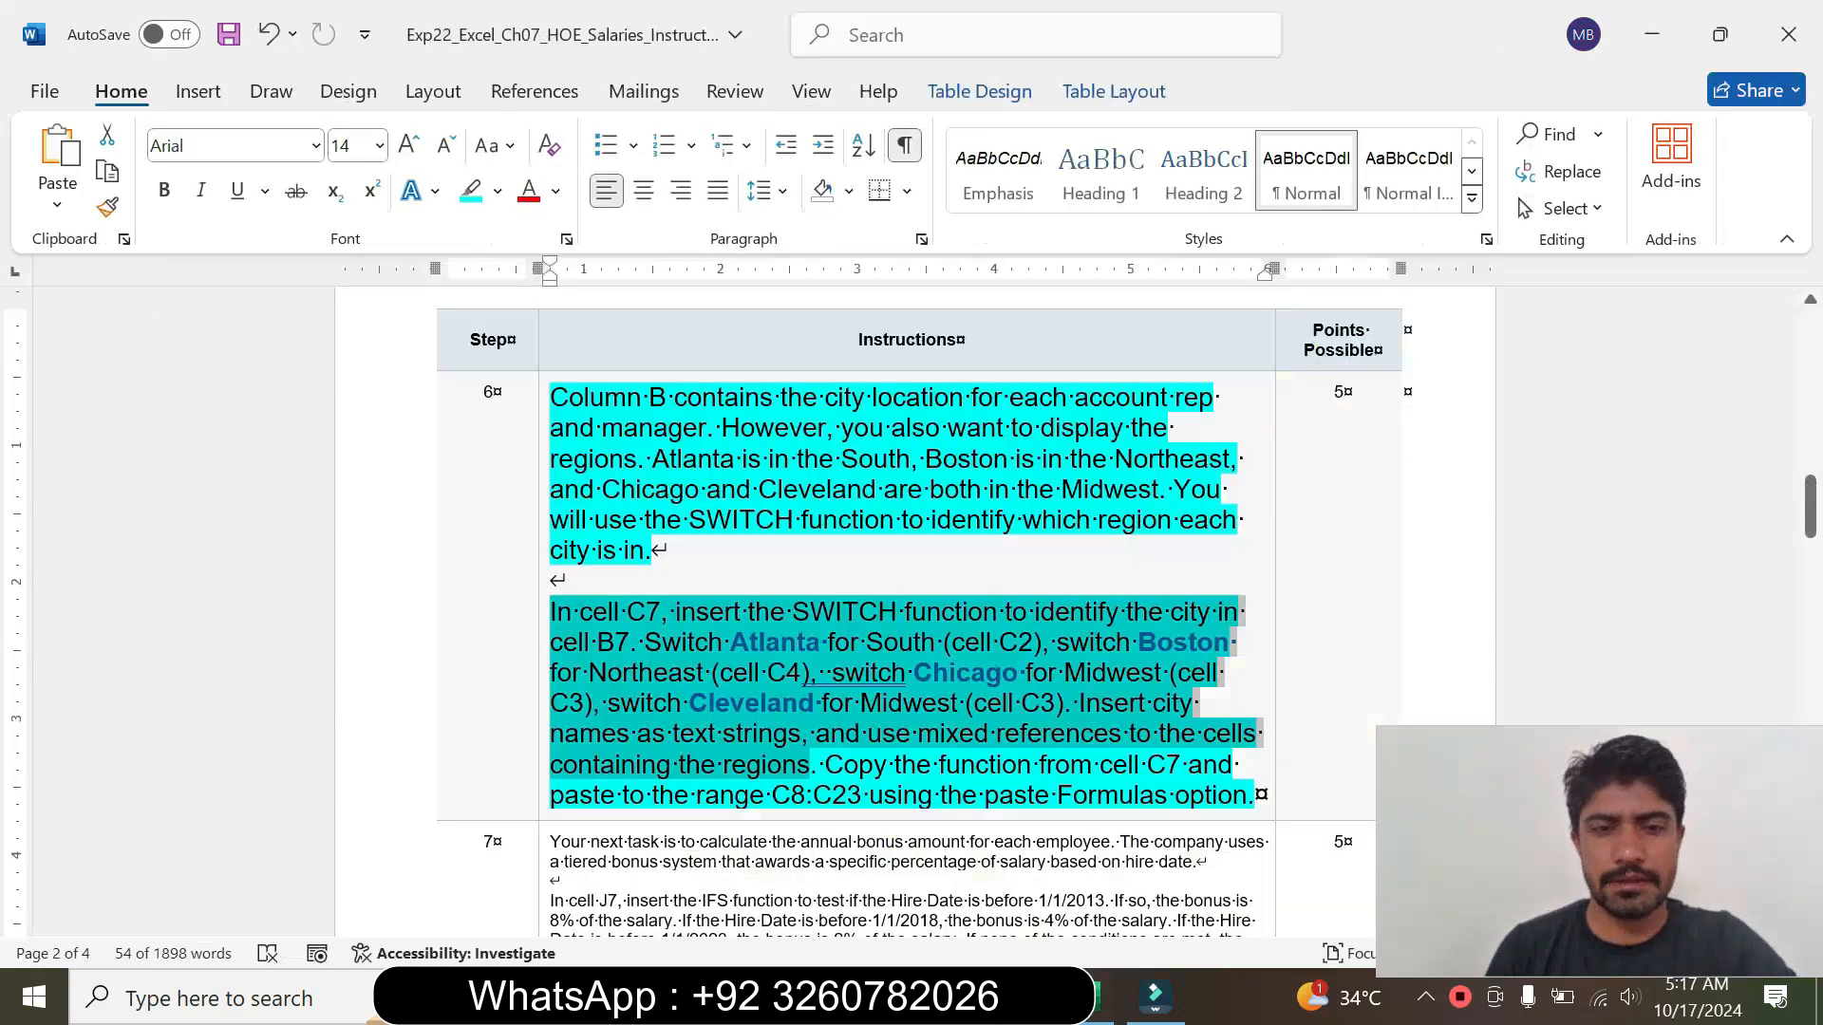
left_click(1094, 997)
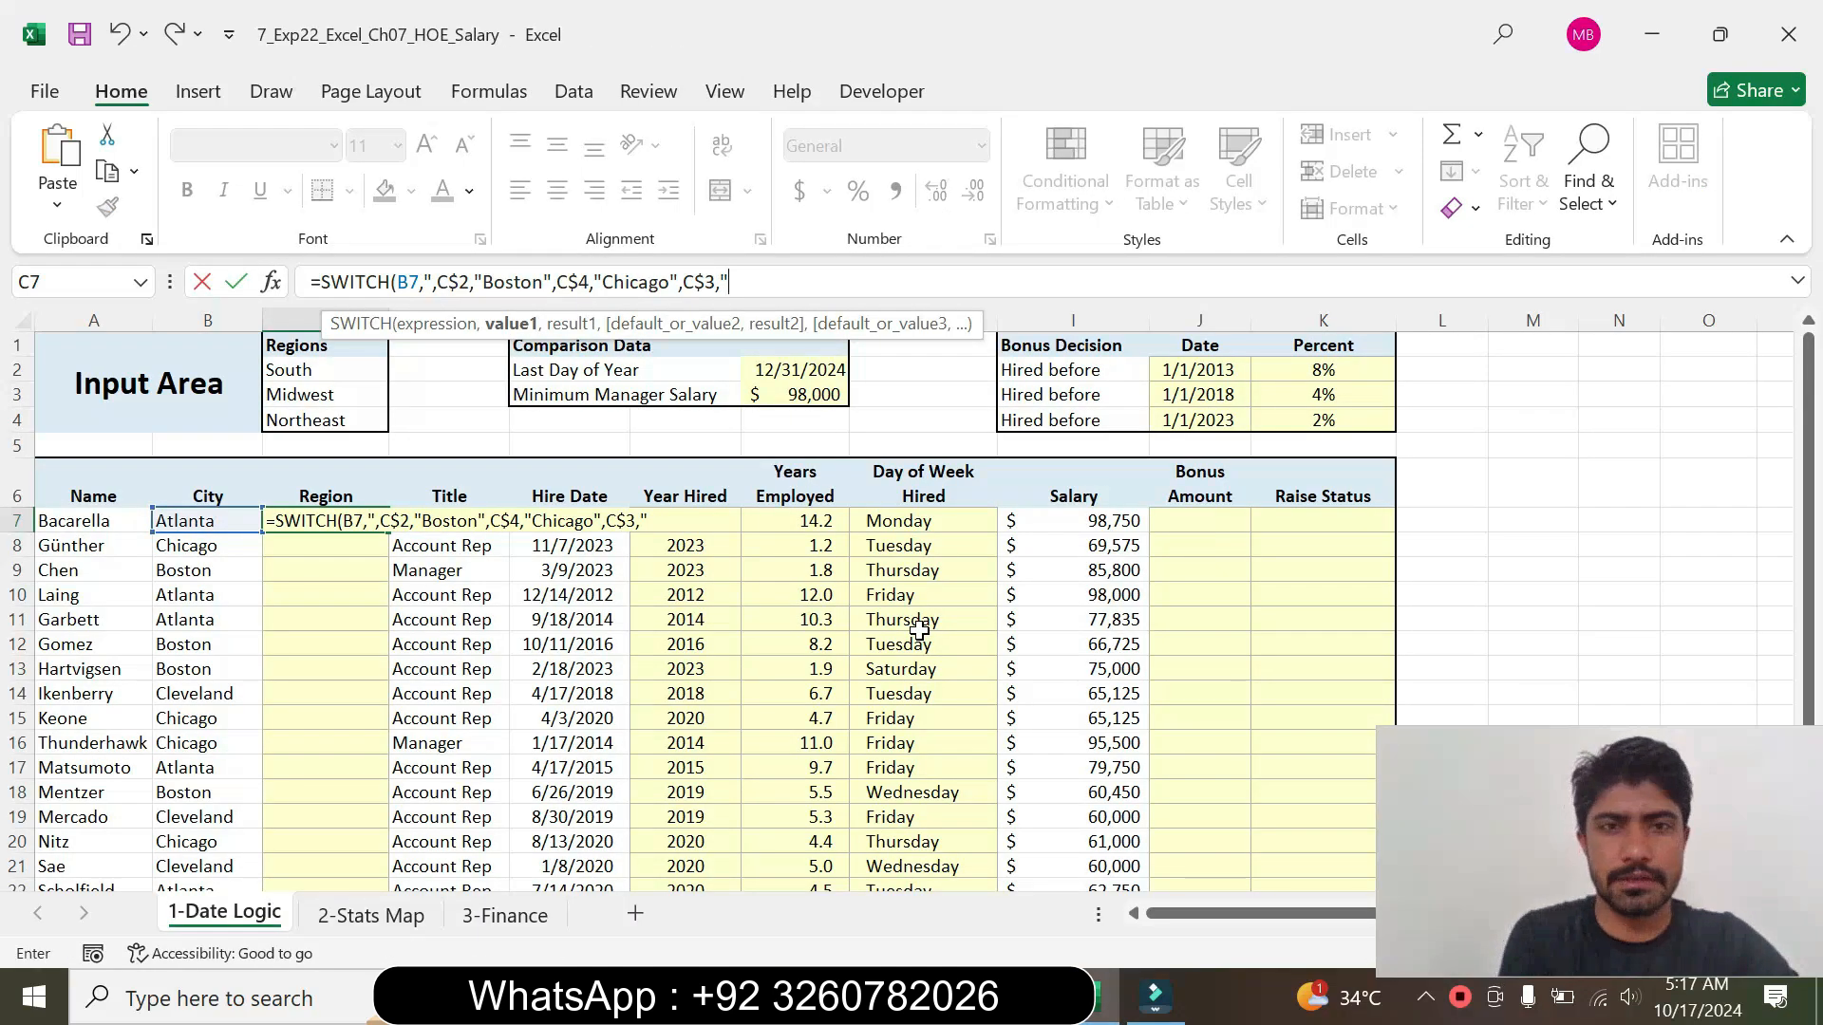
type("C")
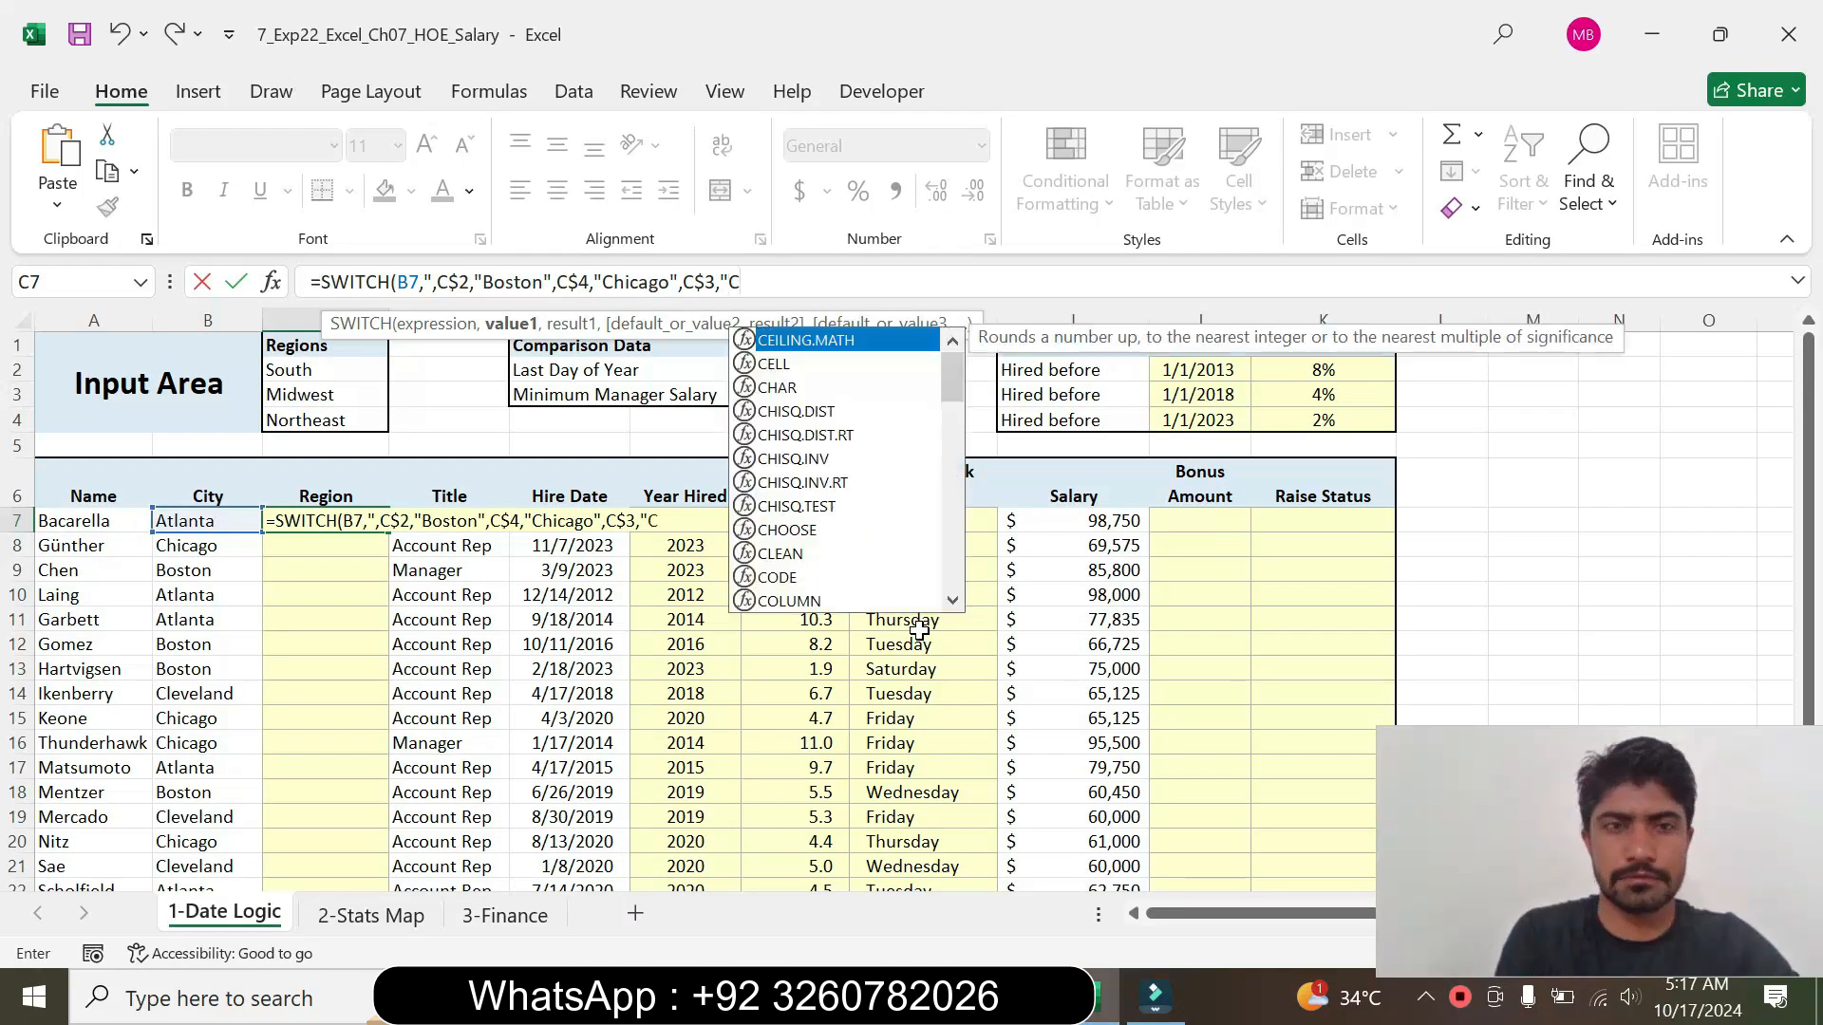
type("le")
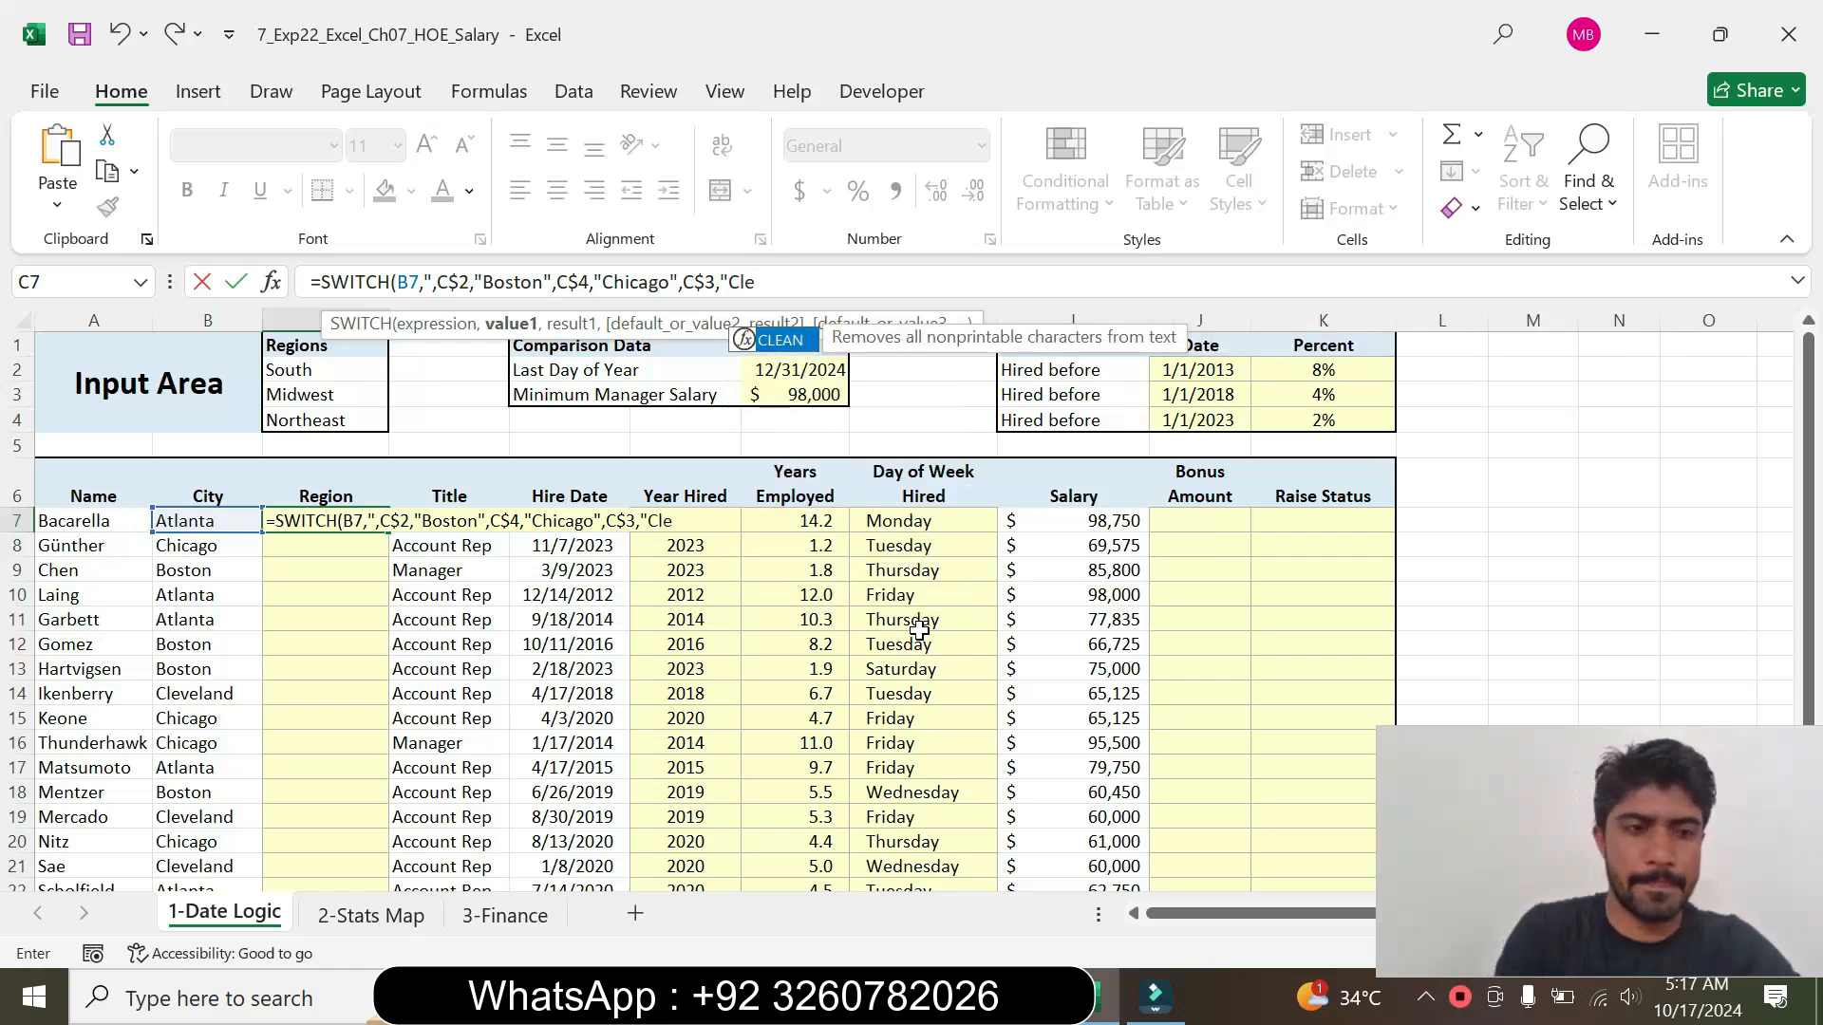
type("ve")
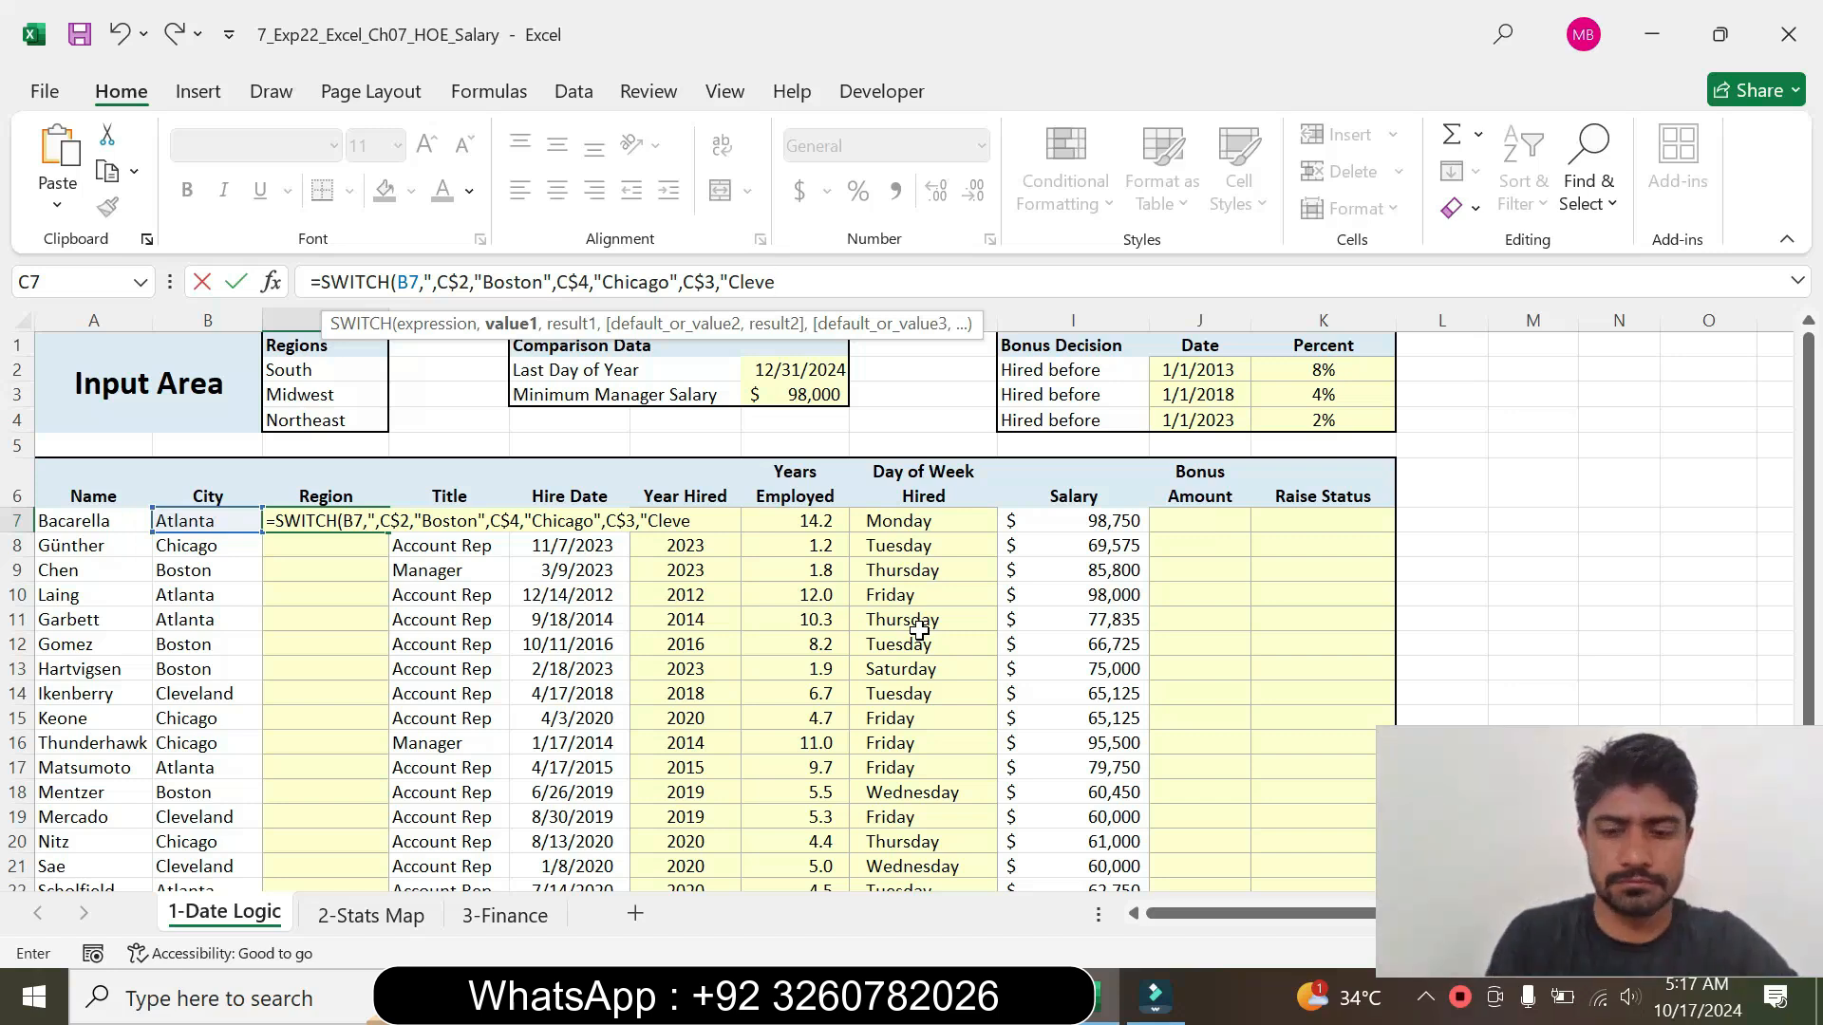
type("land")
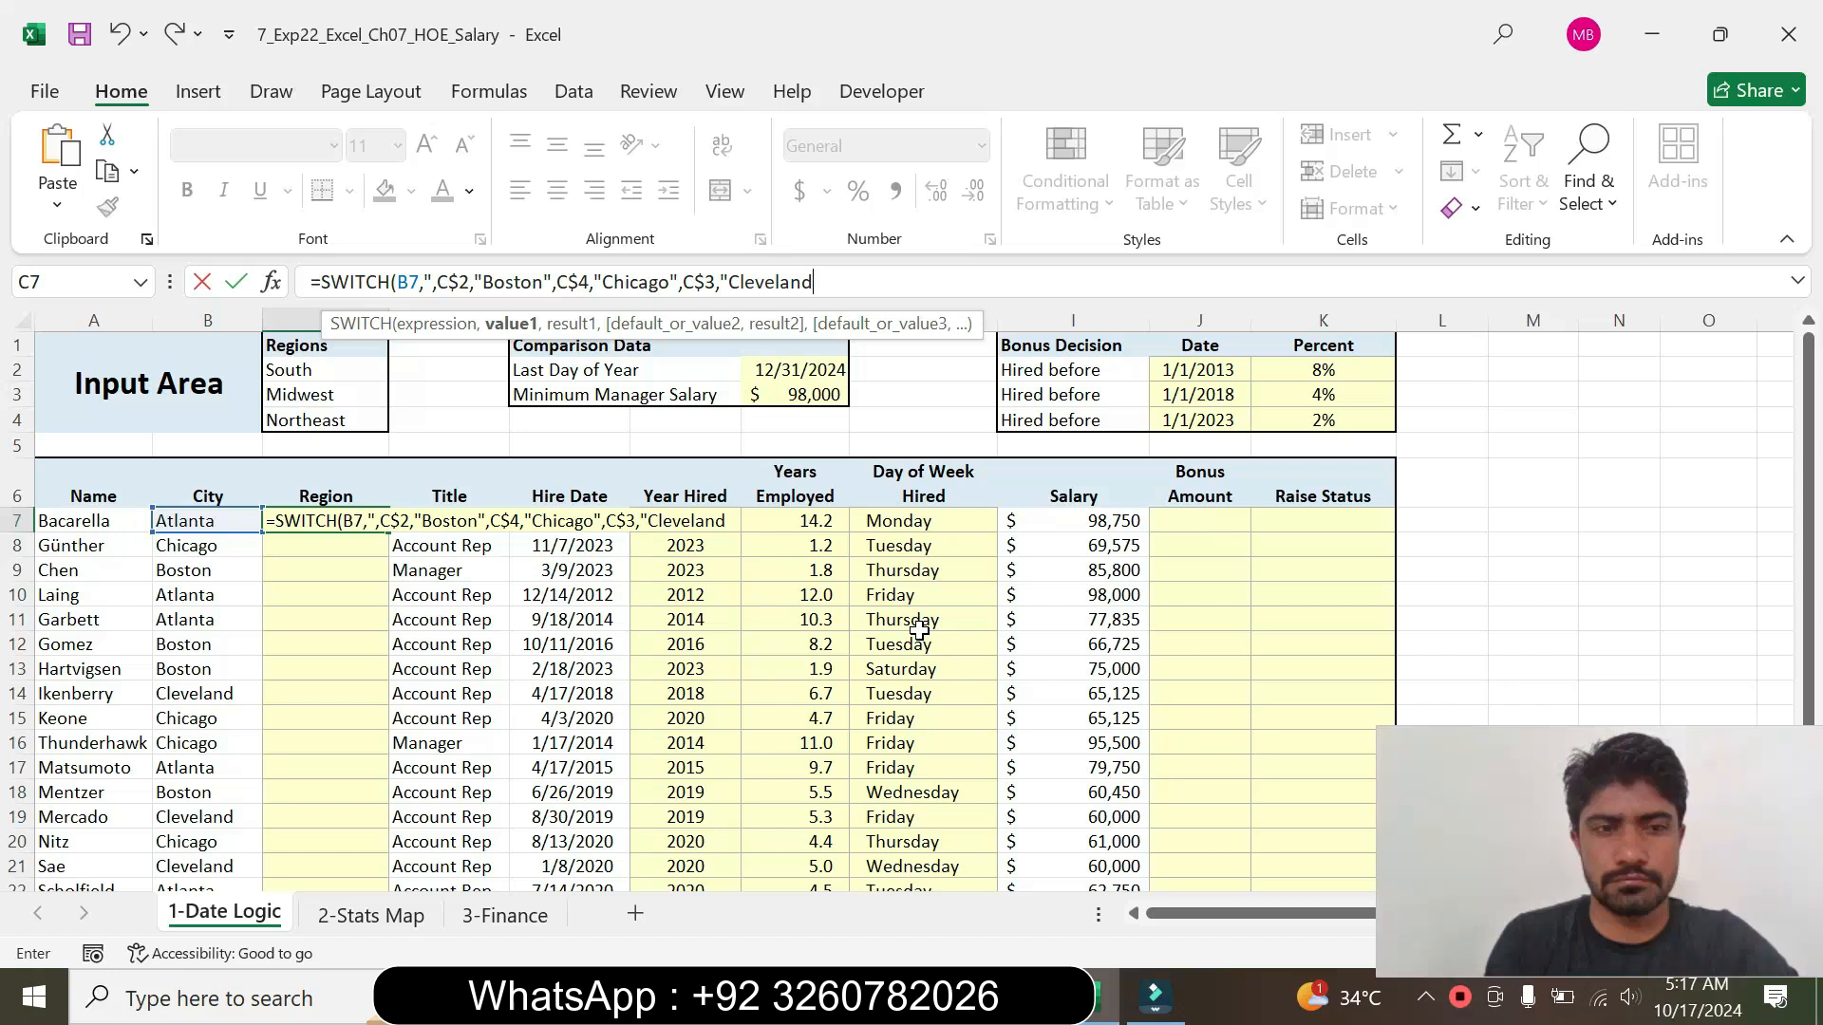
type("\"")
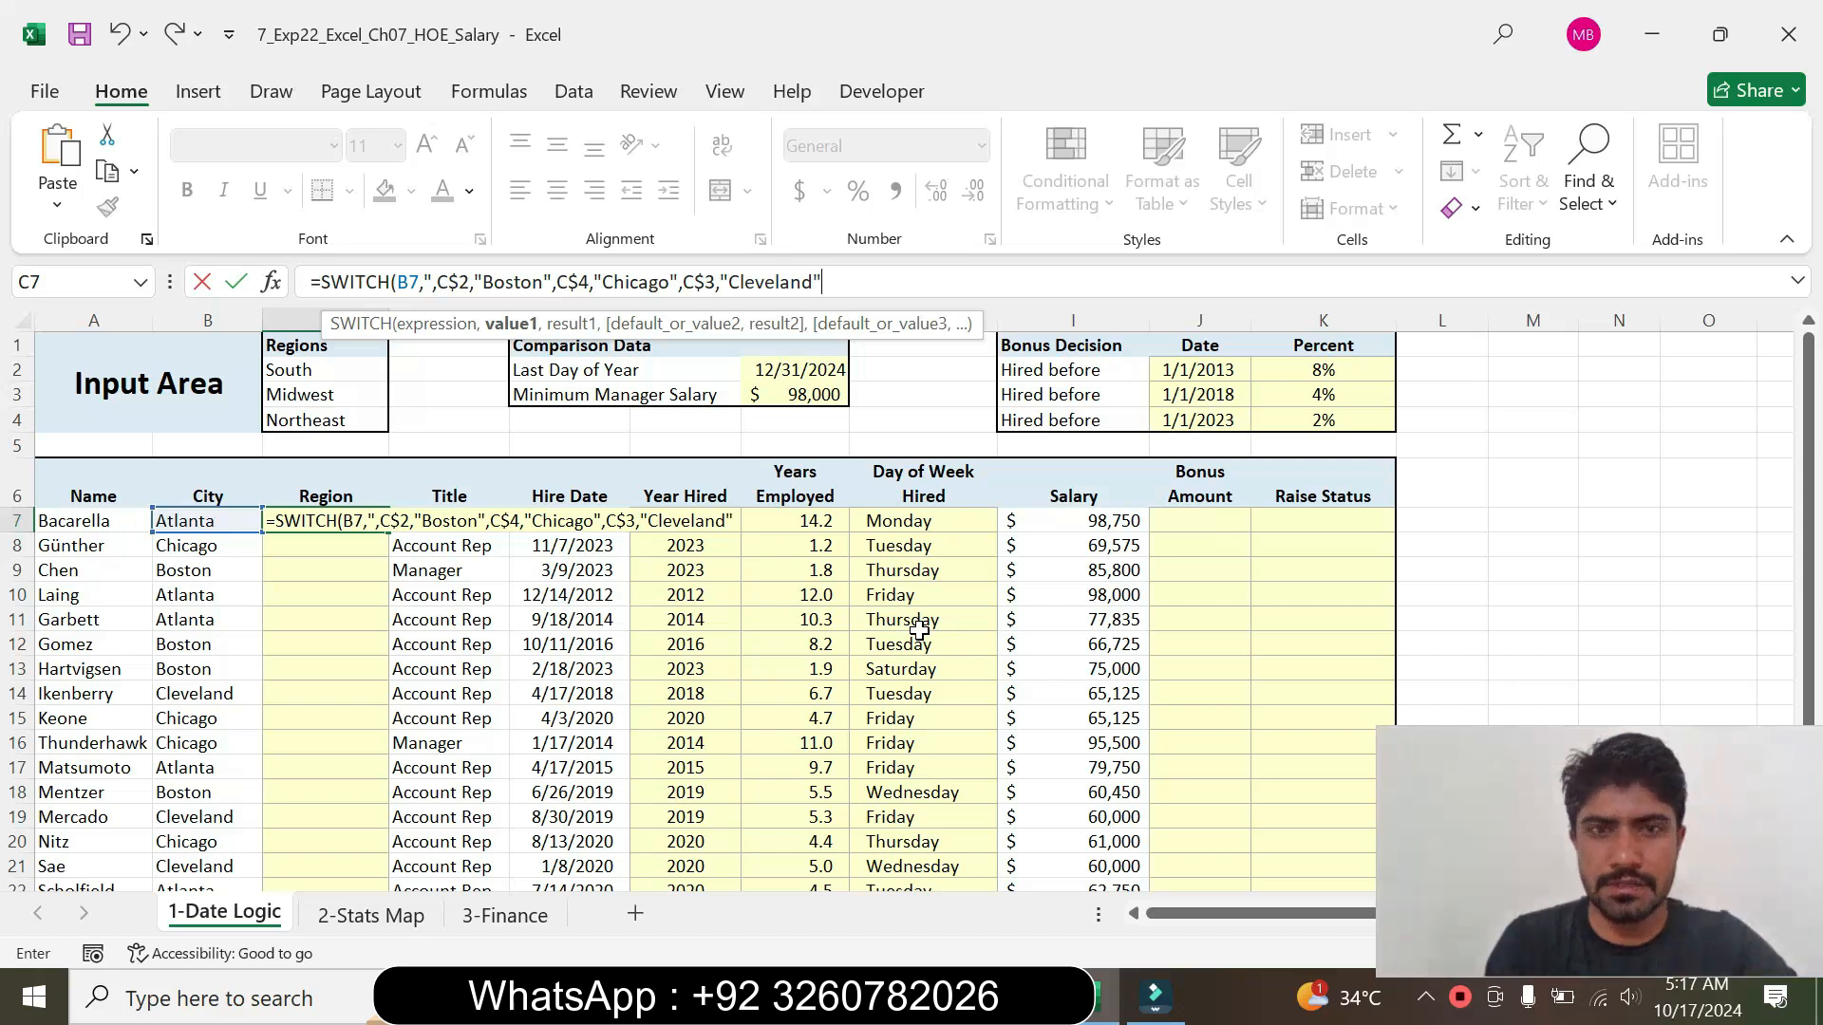
type(",")
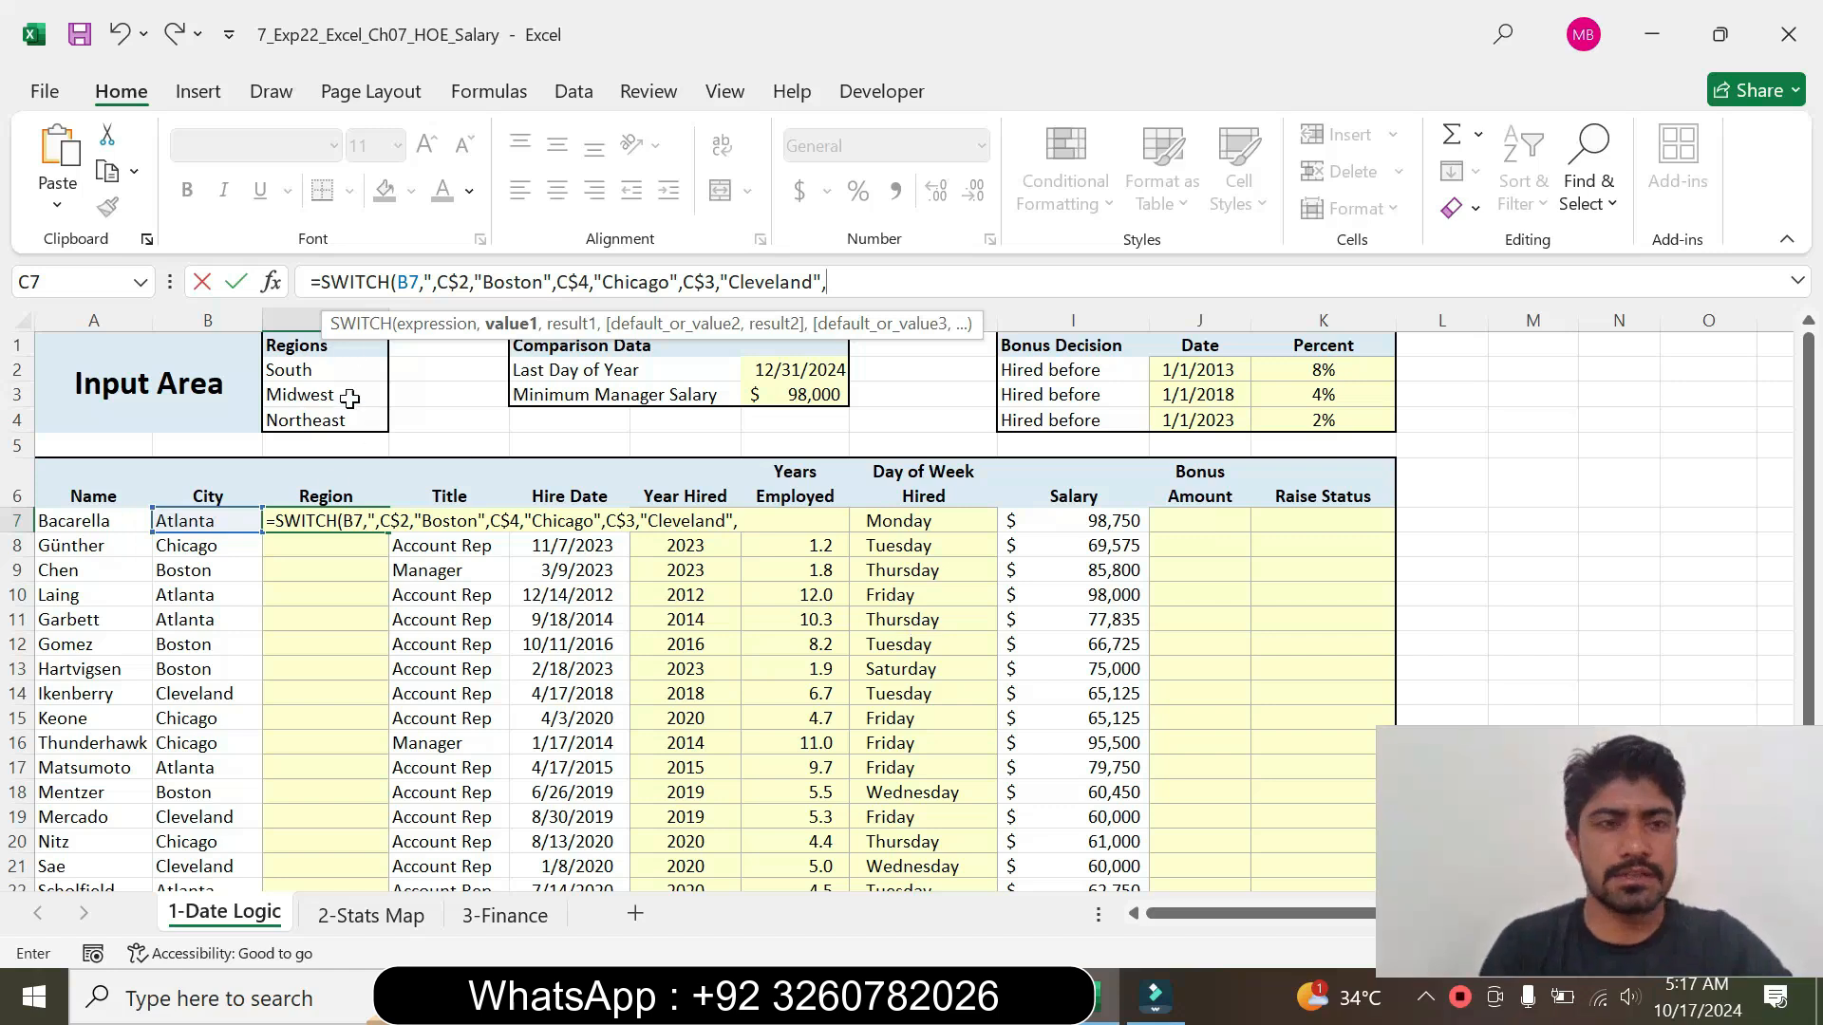
Step: Complete the C7 SWITCH formula with C$3 as Cleveland's result, make "Atlanta" the first value, and enter it
left_click(313, 404)
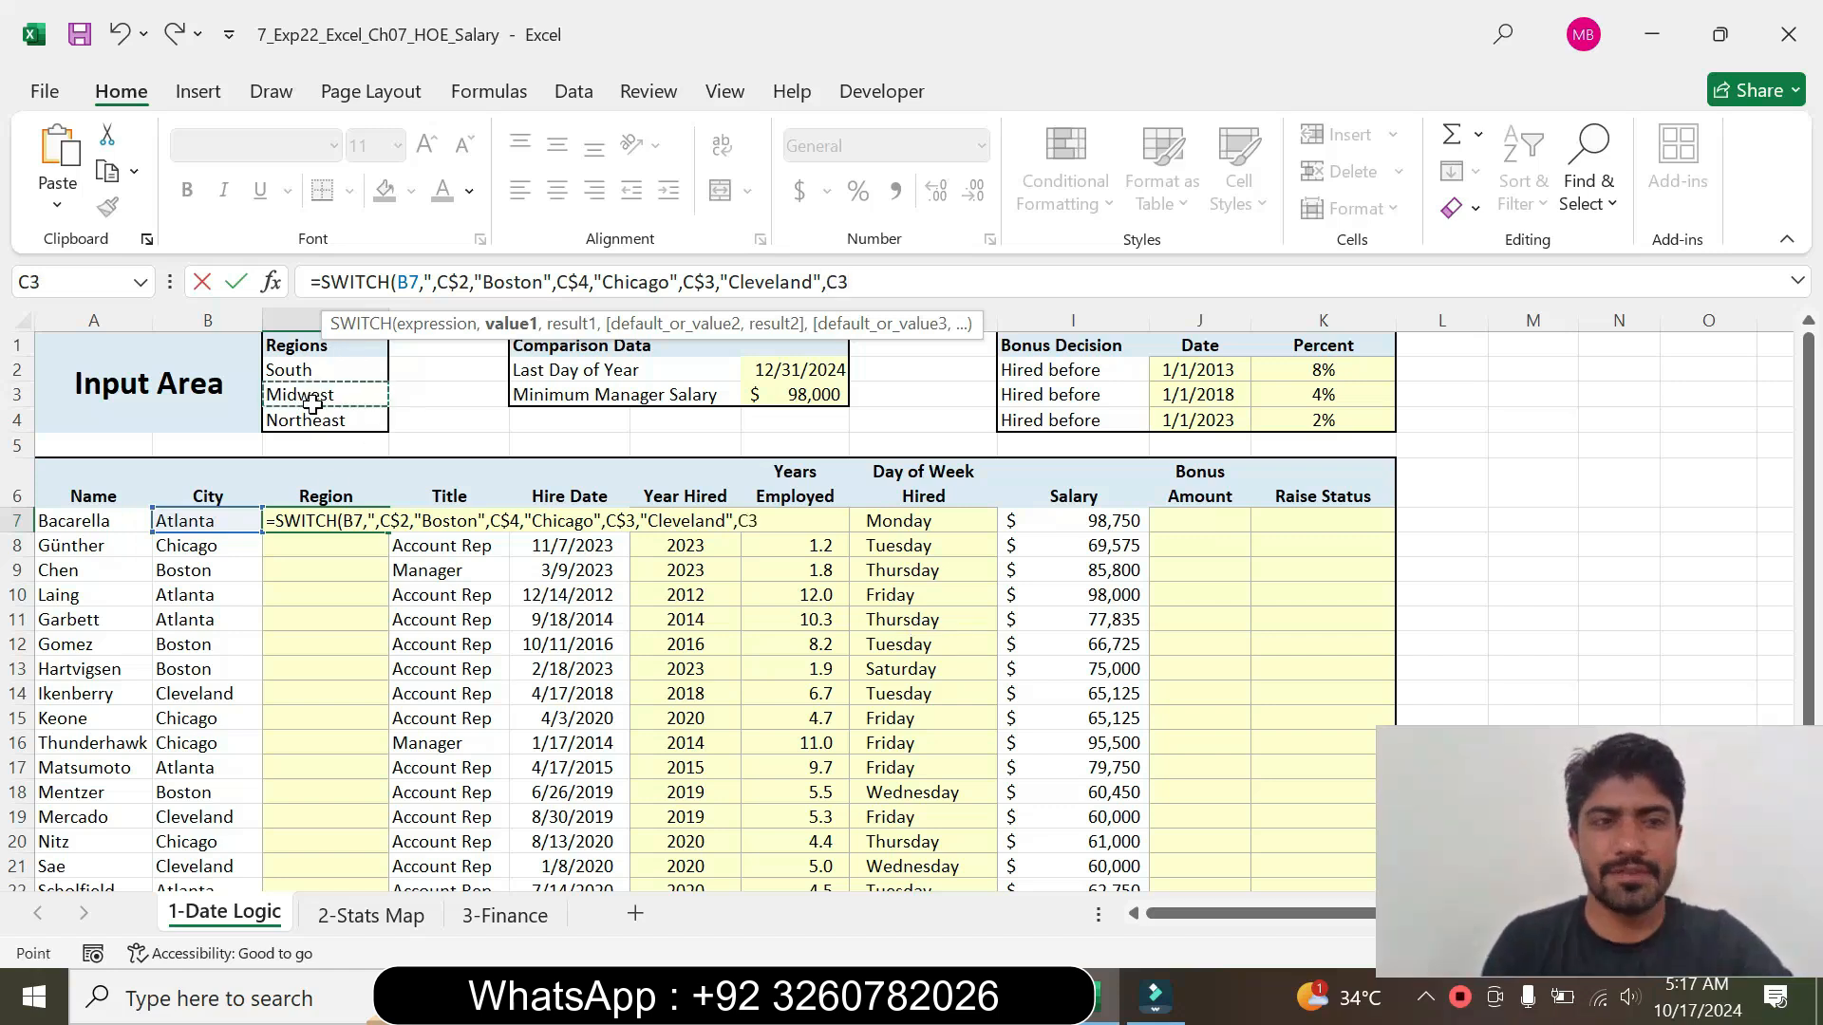
key("F4")
key("F4")
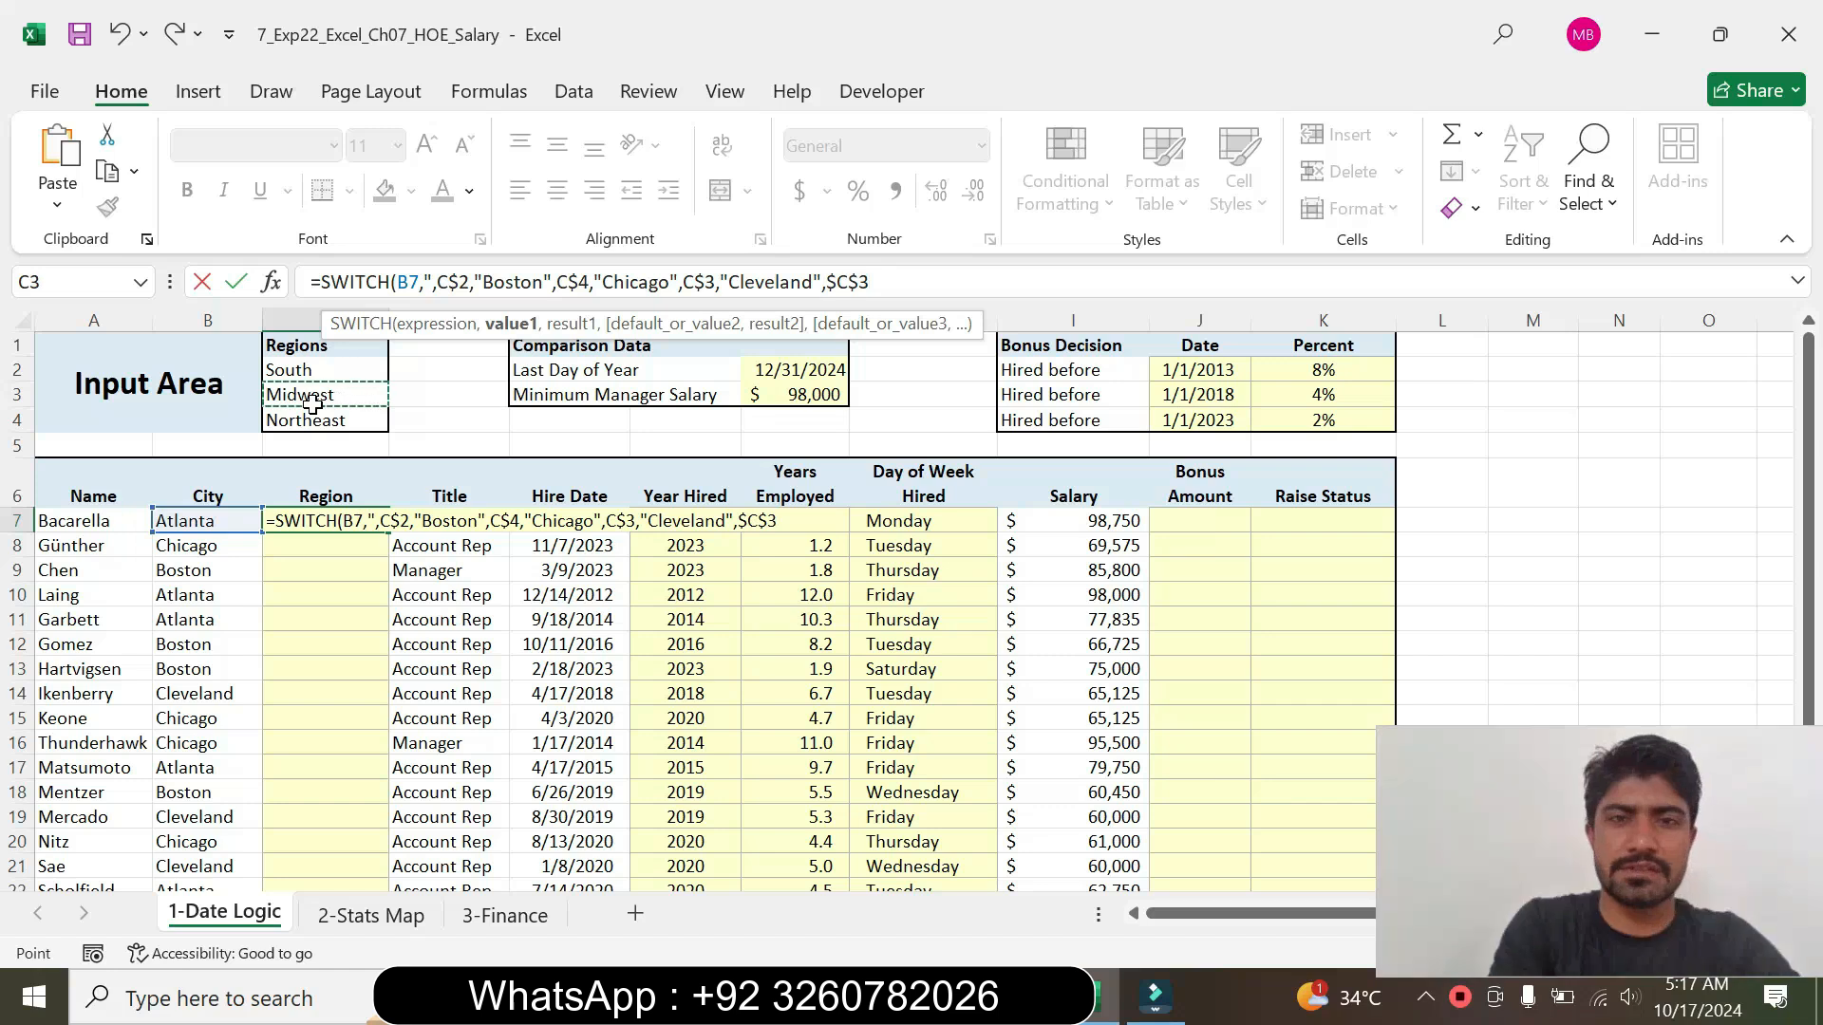
type(")")
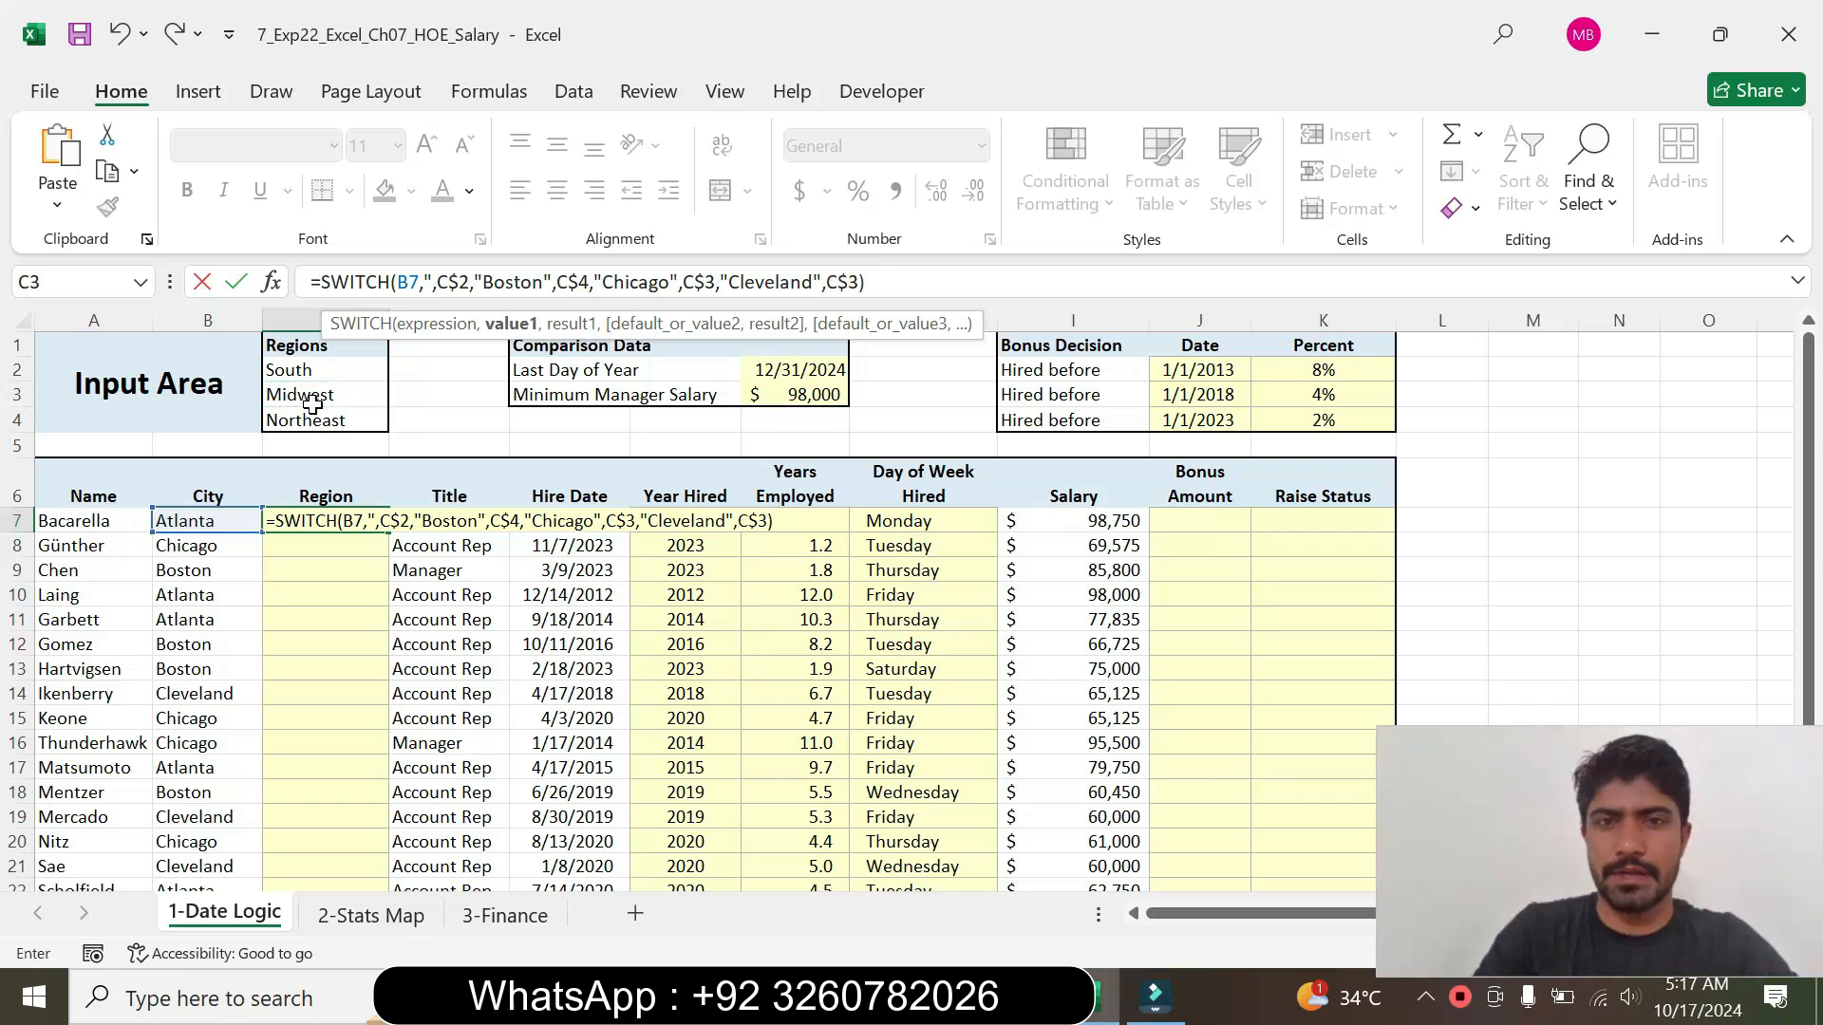
key("Return")
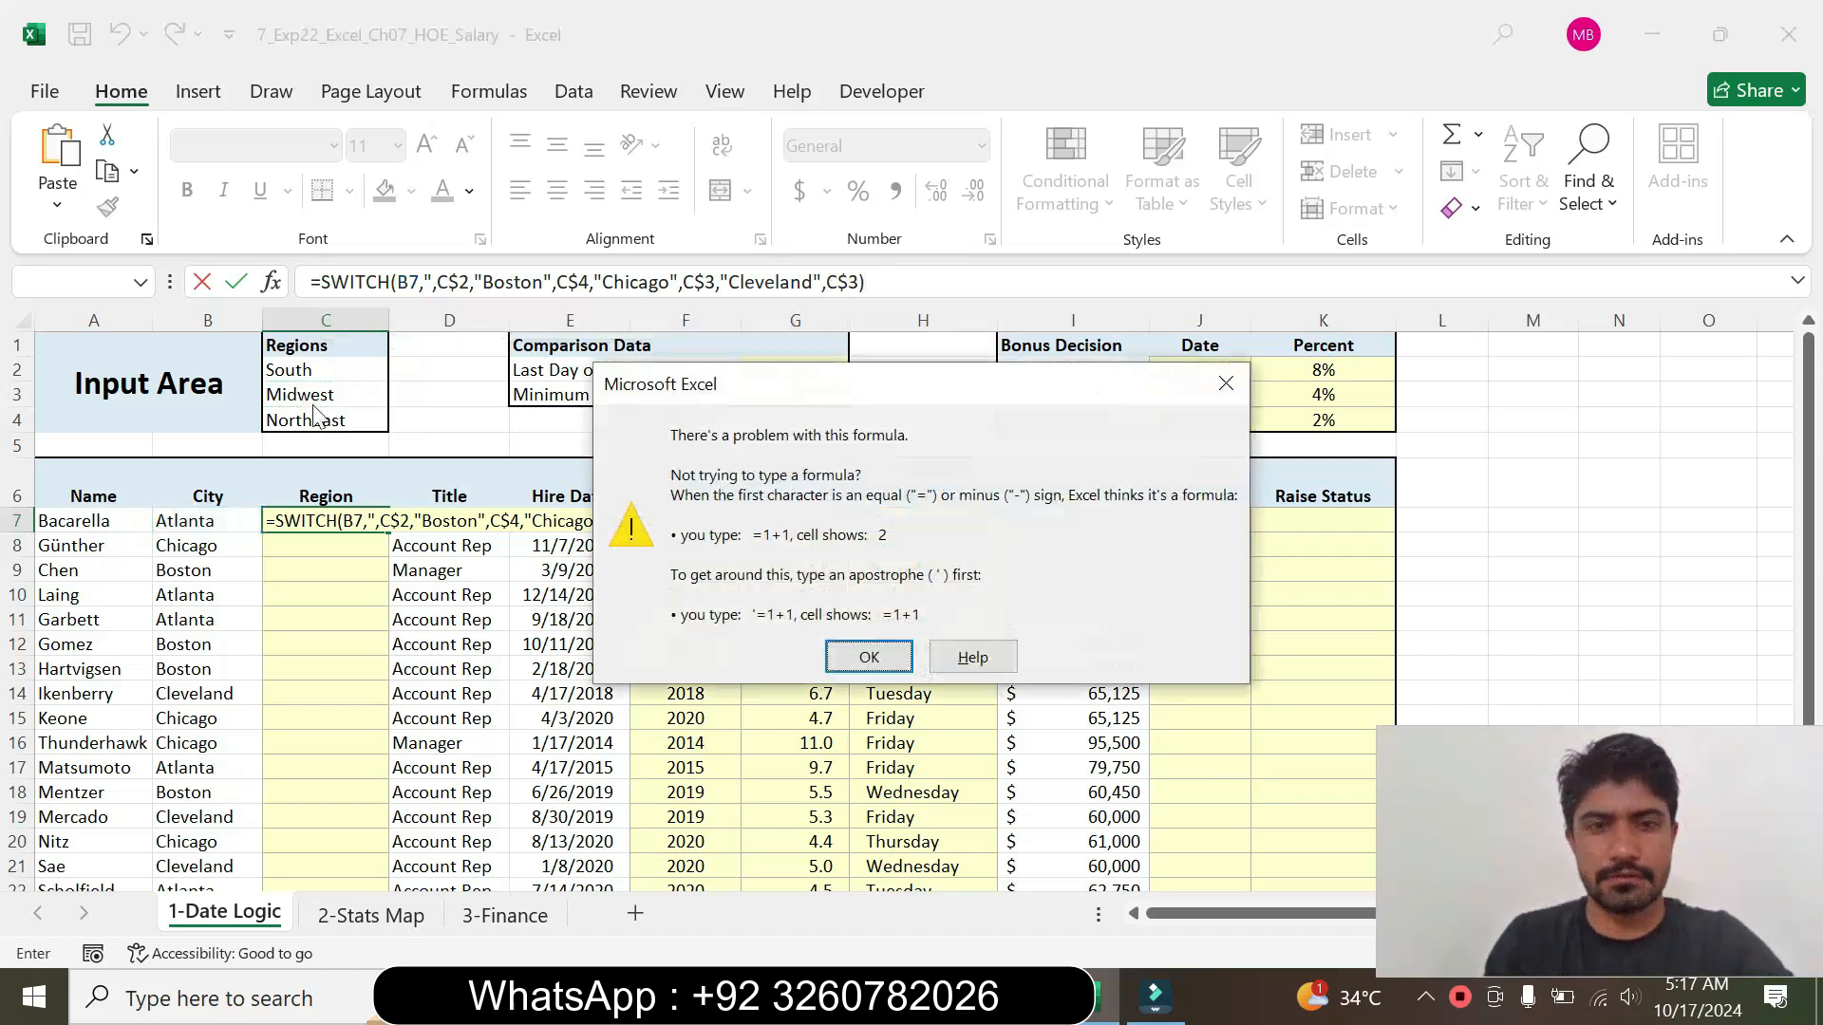
left_click(884, 659)
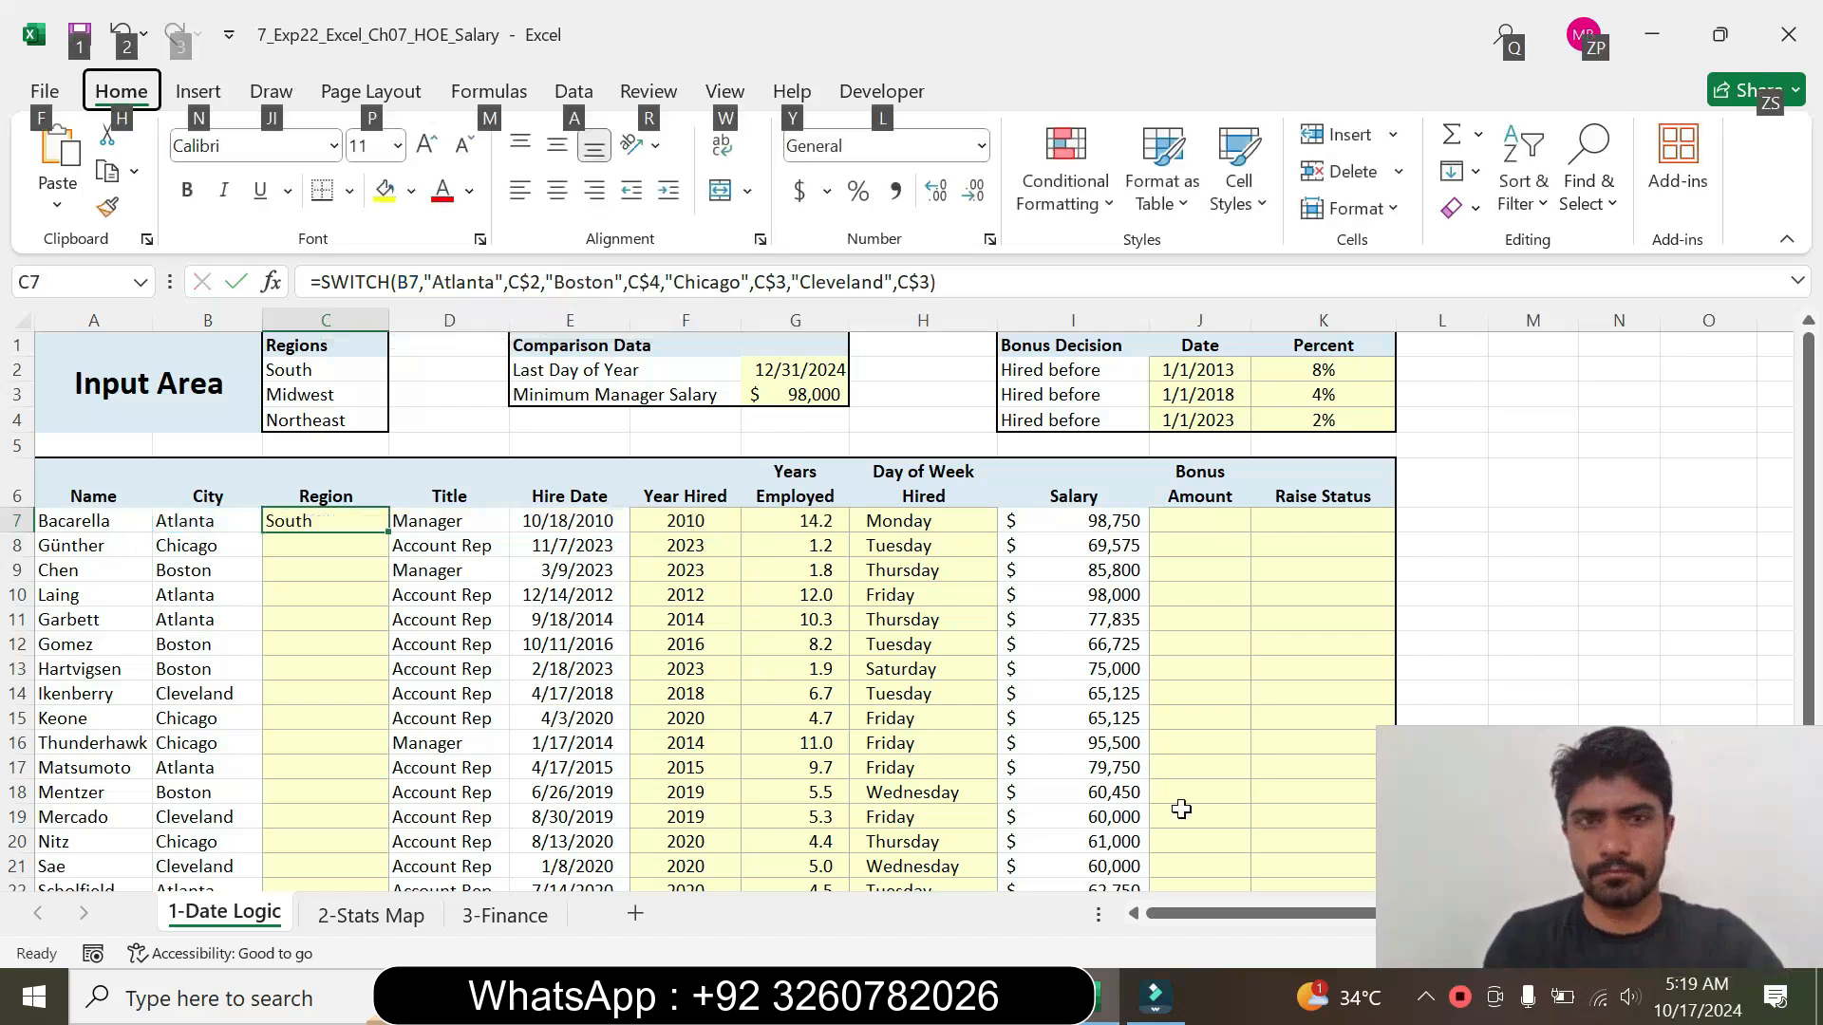
Step: Check the target range in the Word instructions and copy the C7 formula to C8:C23 with Fill Without Formatting
left_click(1181, 814)
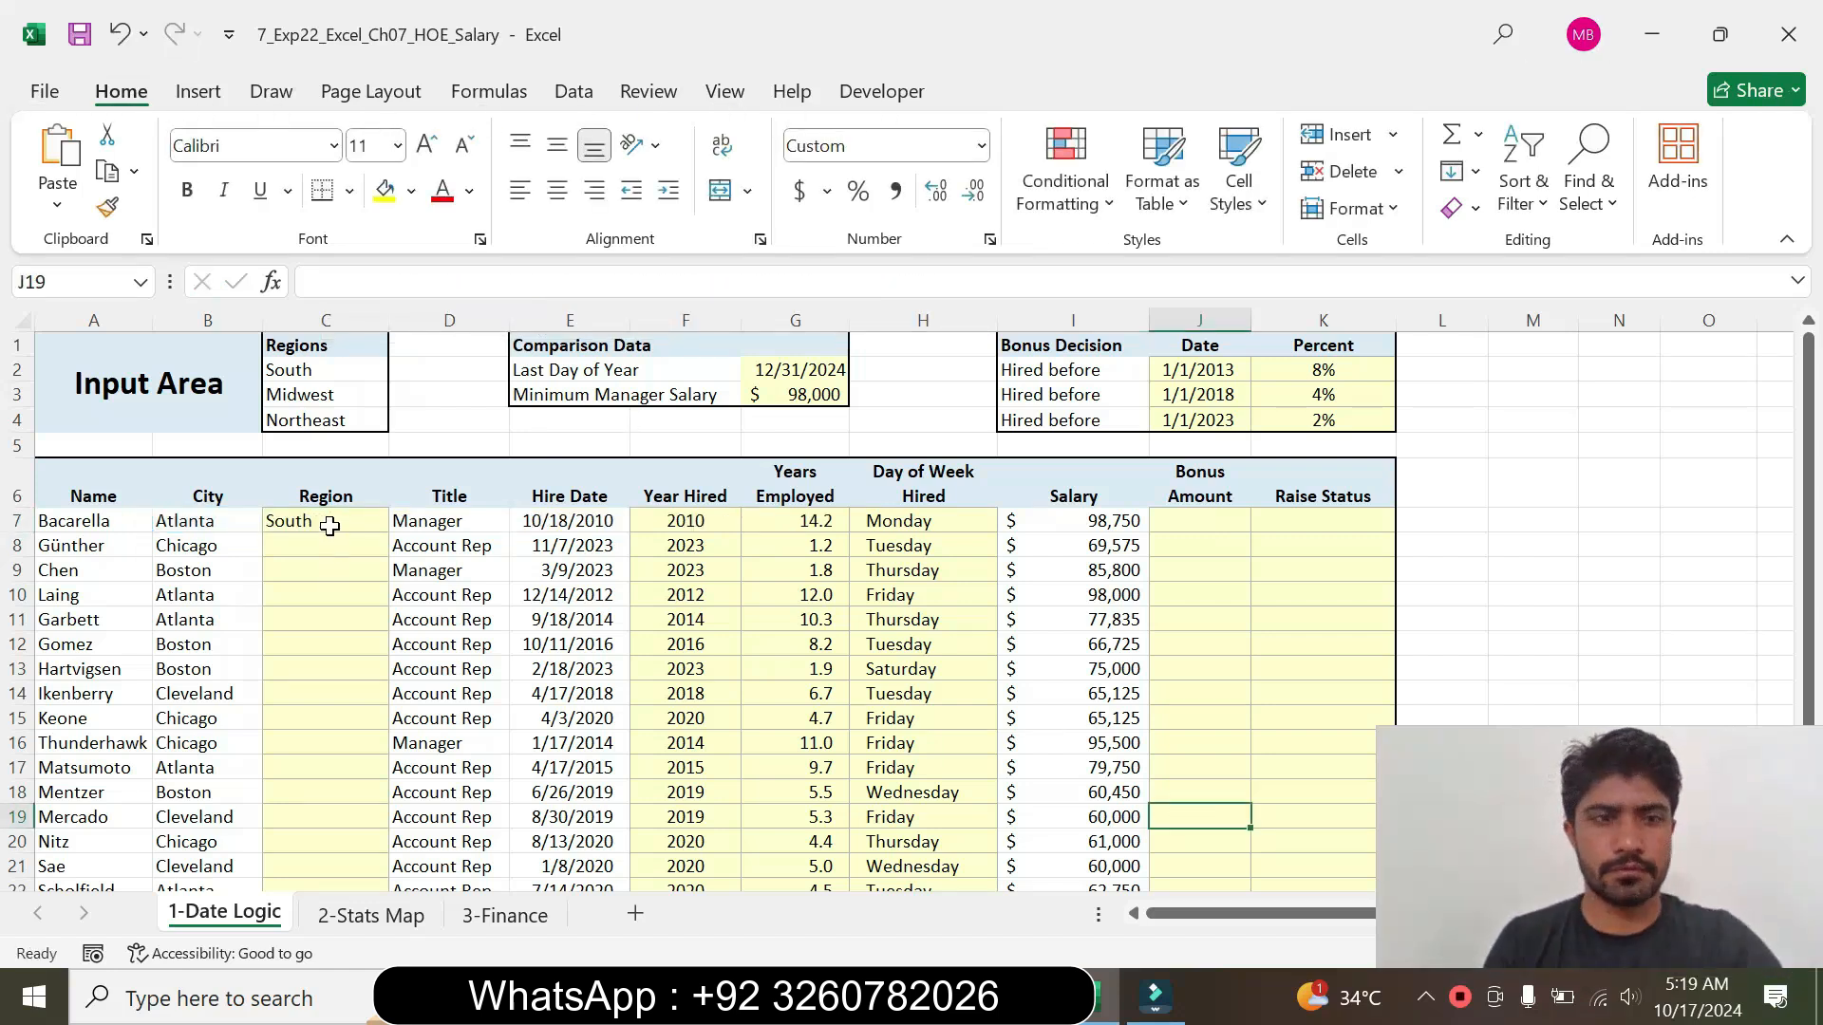
left_click(328, 522)
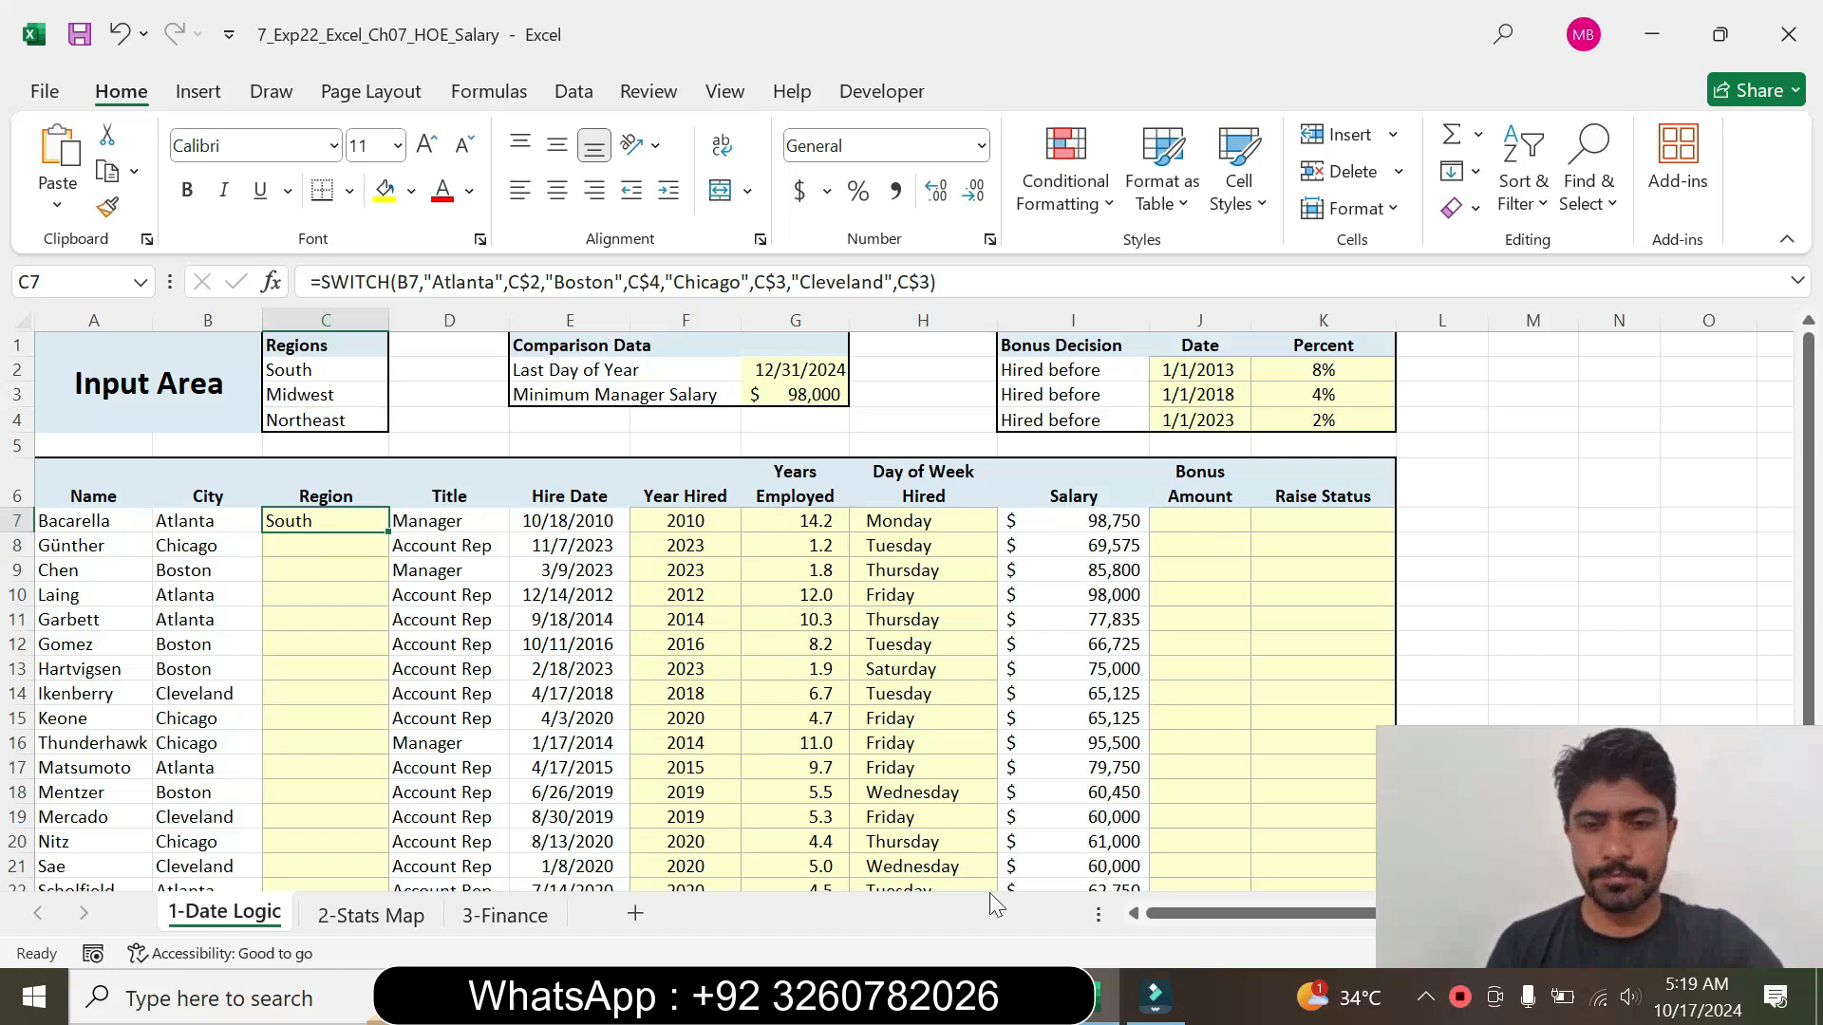
left_click(1020, 997)
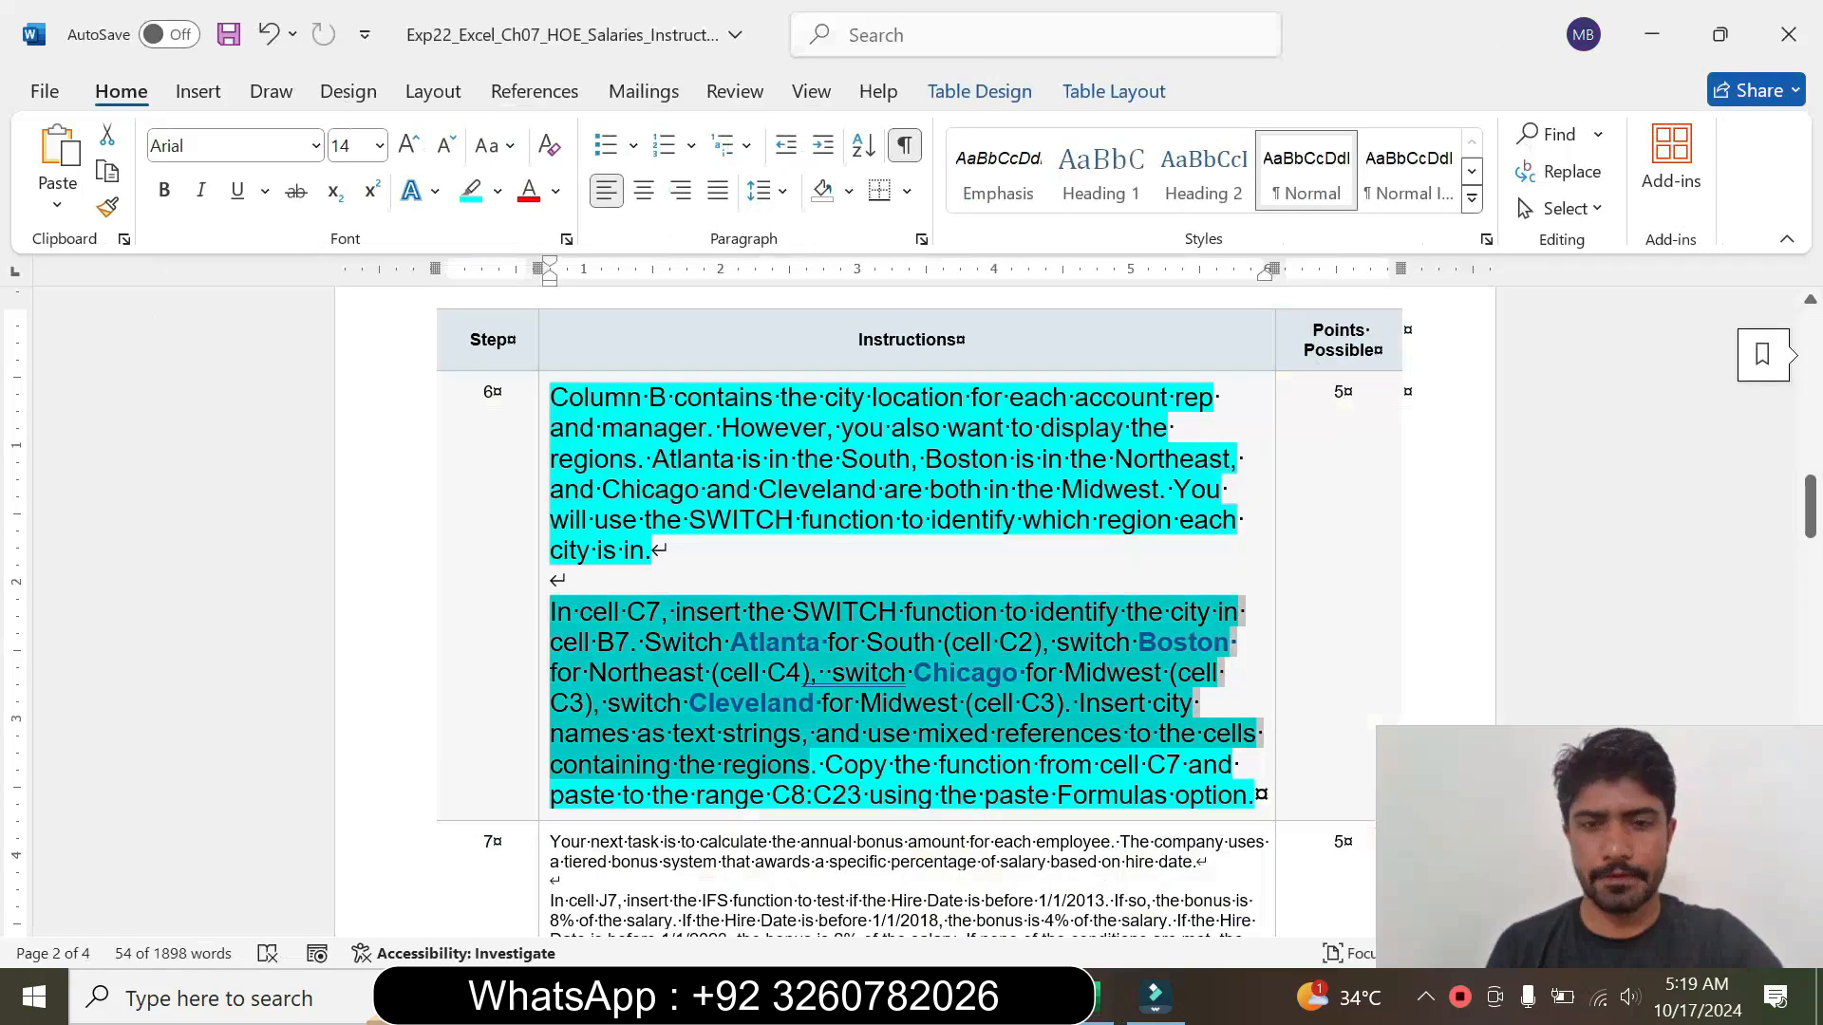
left_click(825, 765)
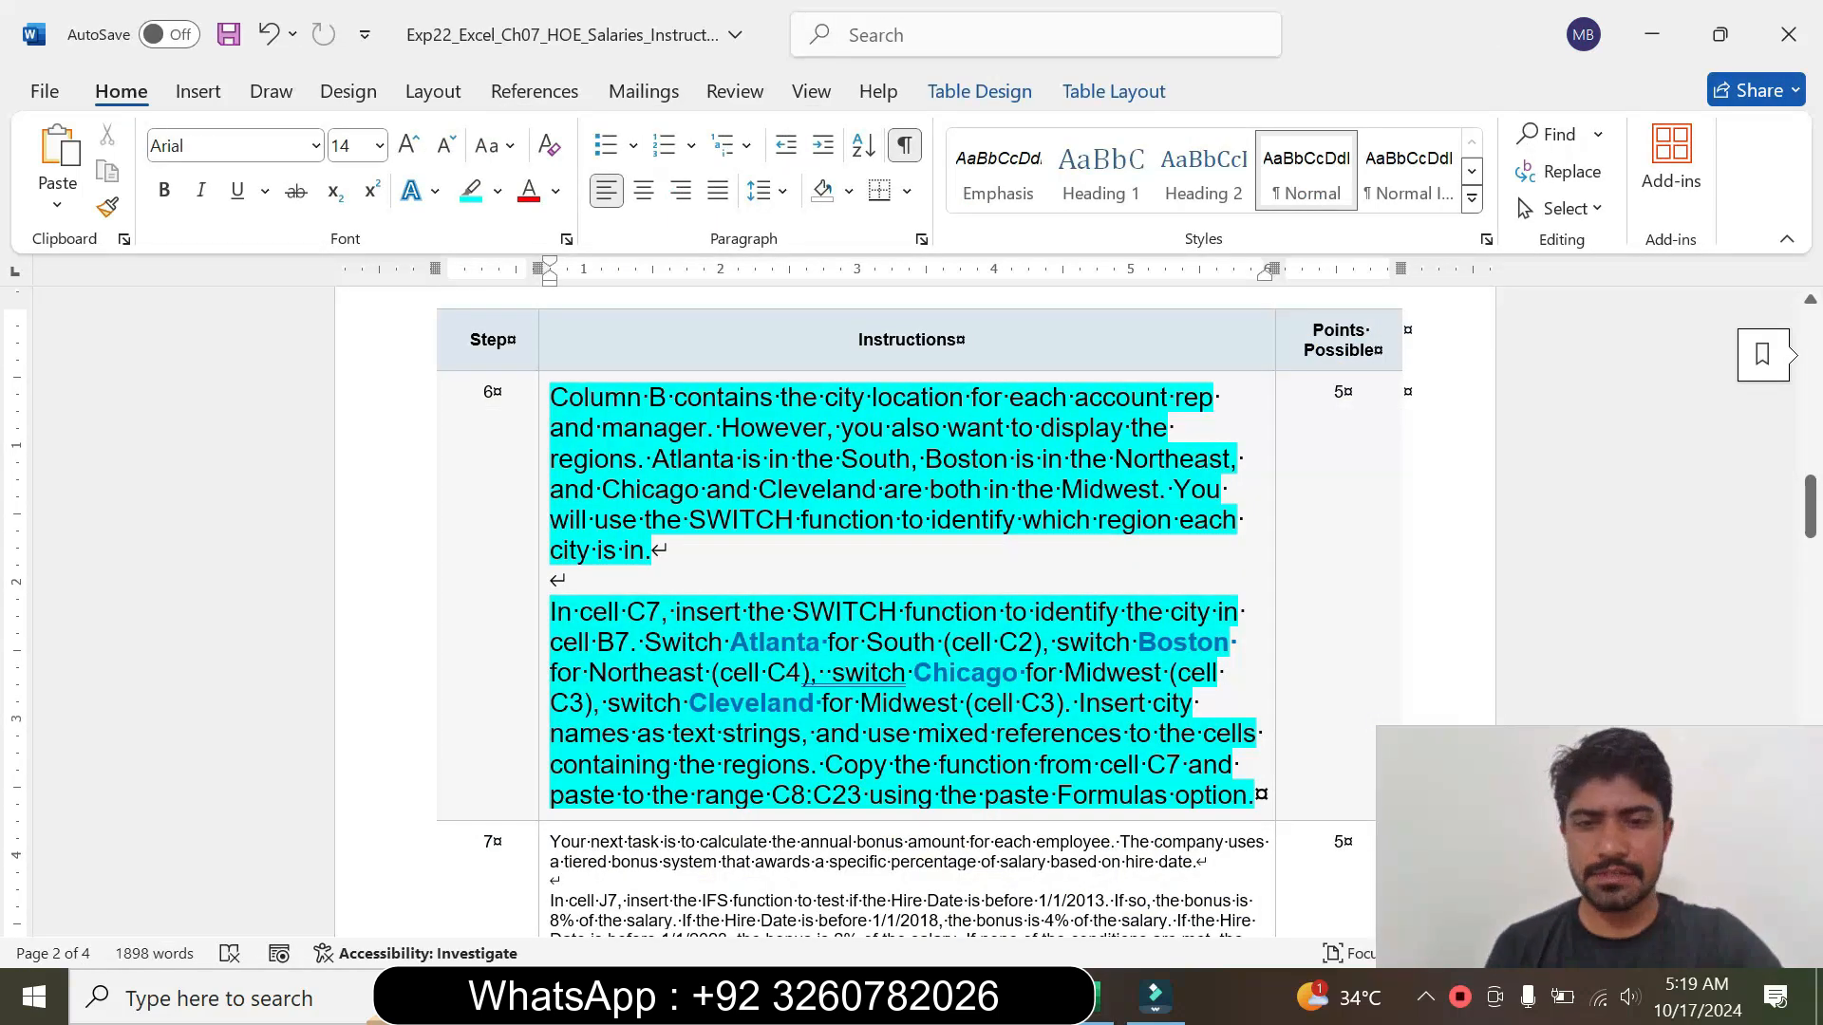
left_click_drag(697, 795, 866, 796)
key("alt+Tab")
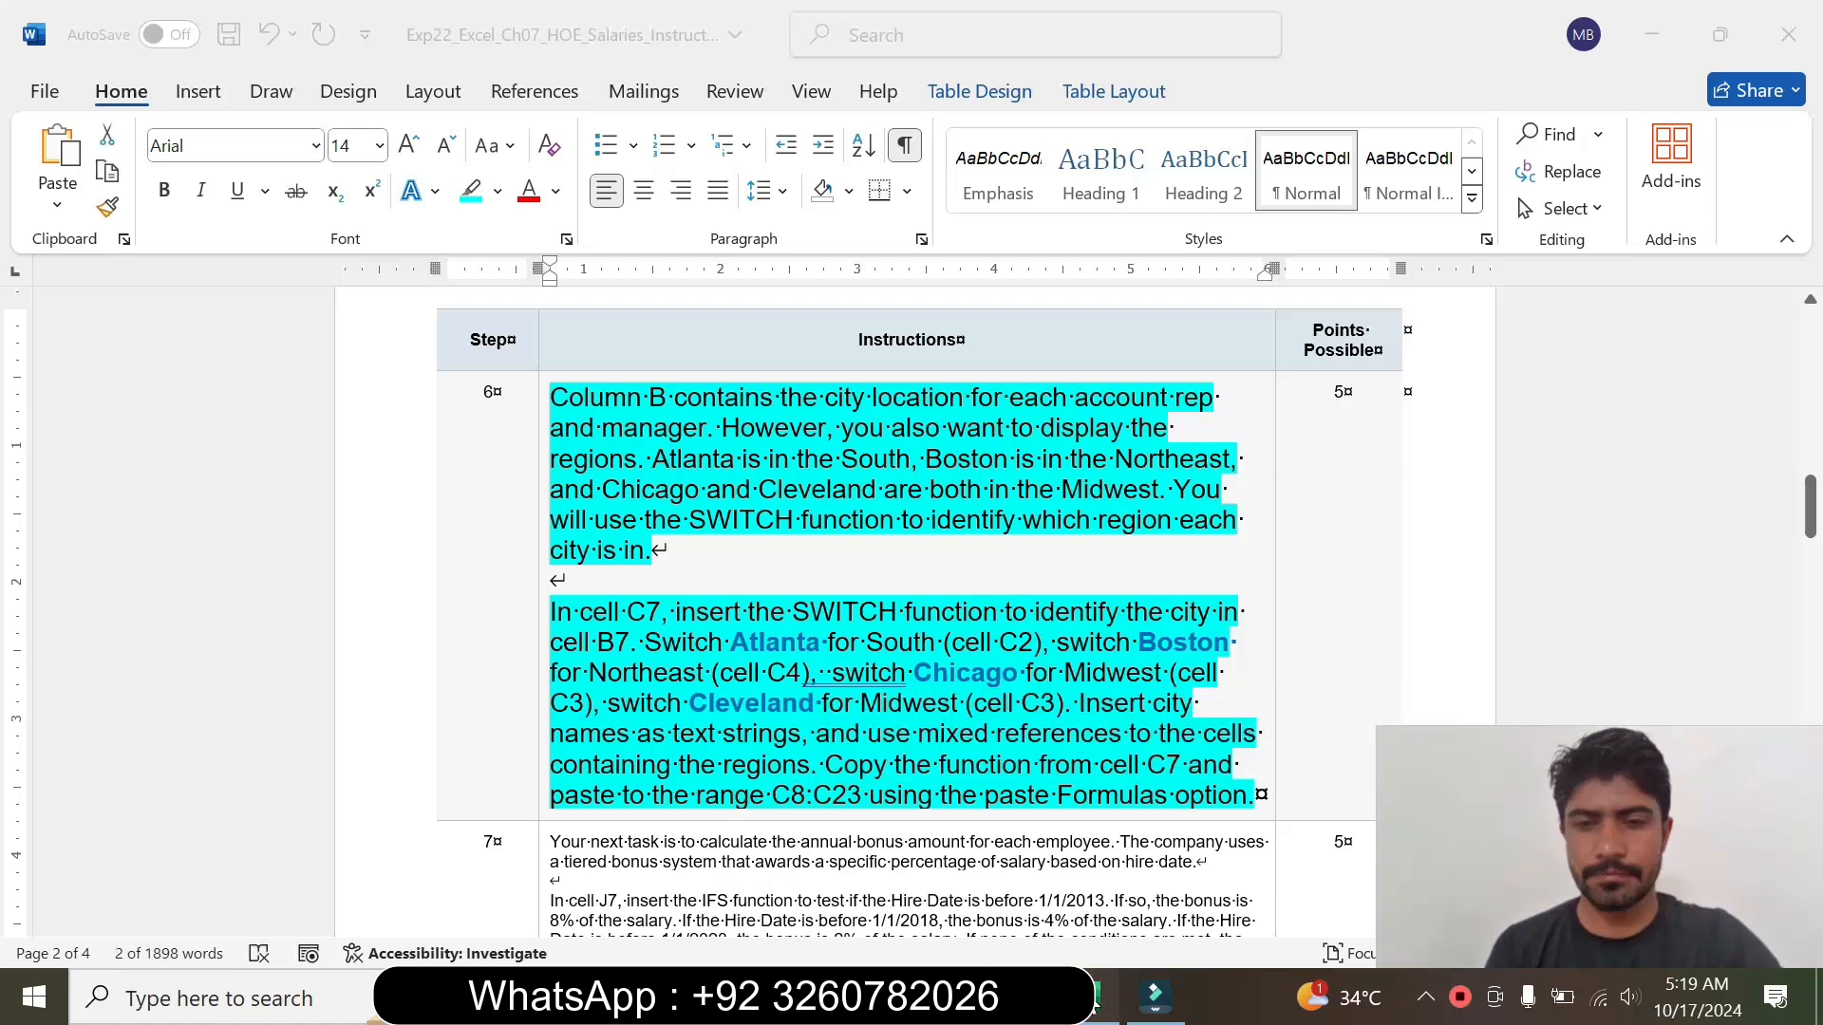
left_click_drag(391, 528, 387, 844)
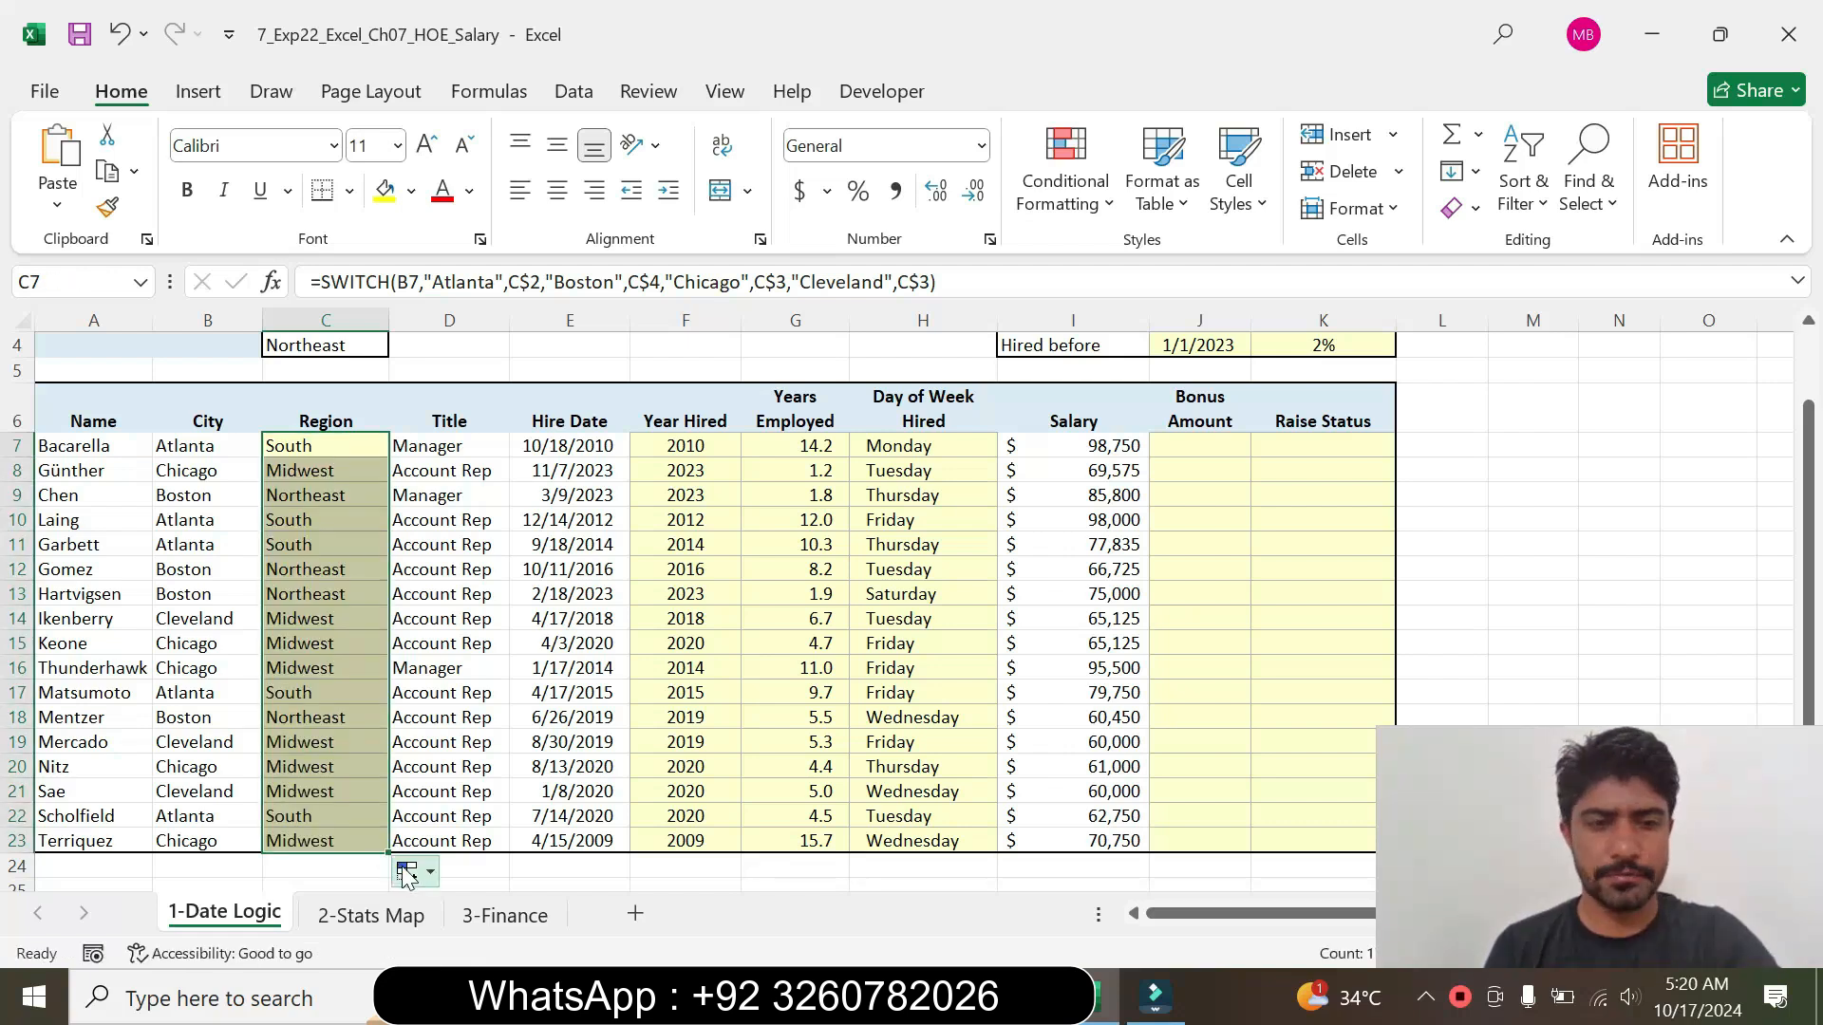
left_click(416, 871)
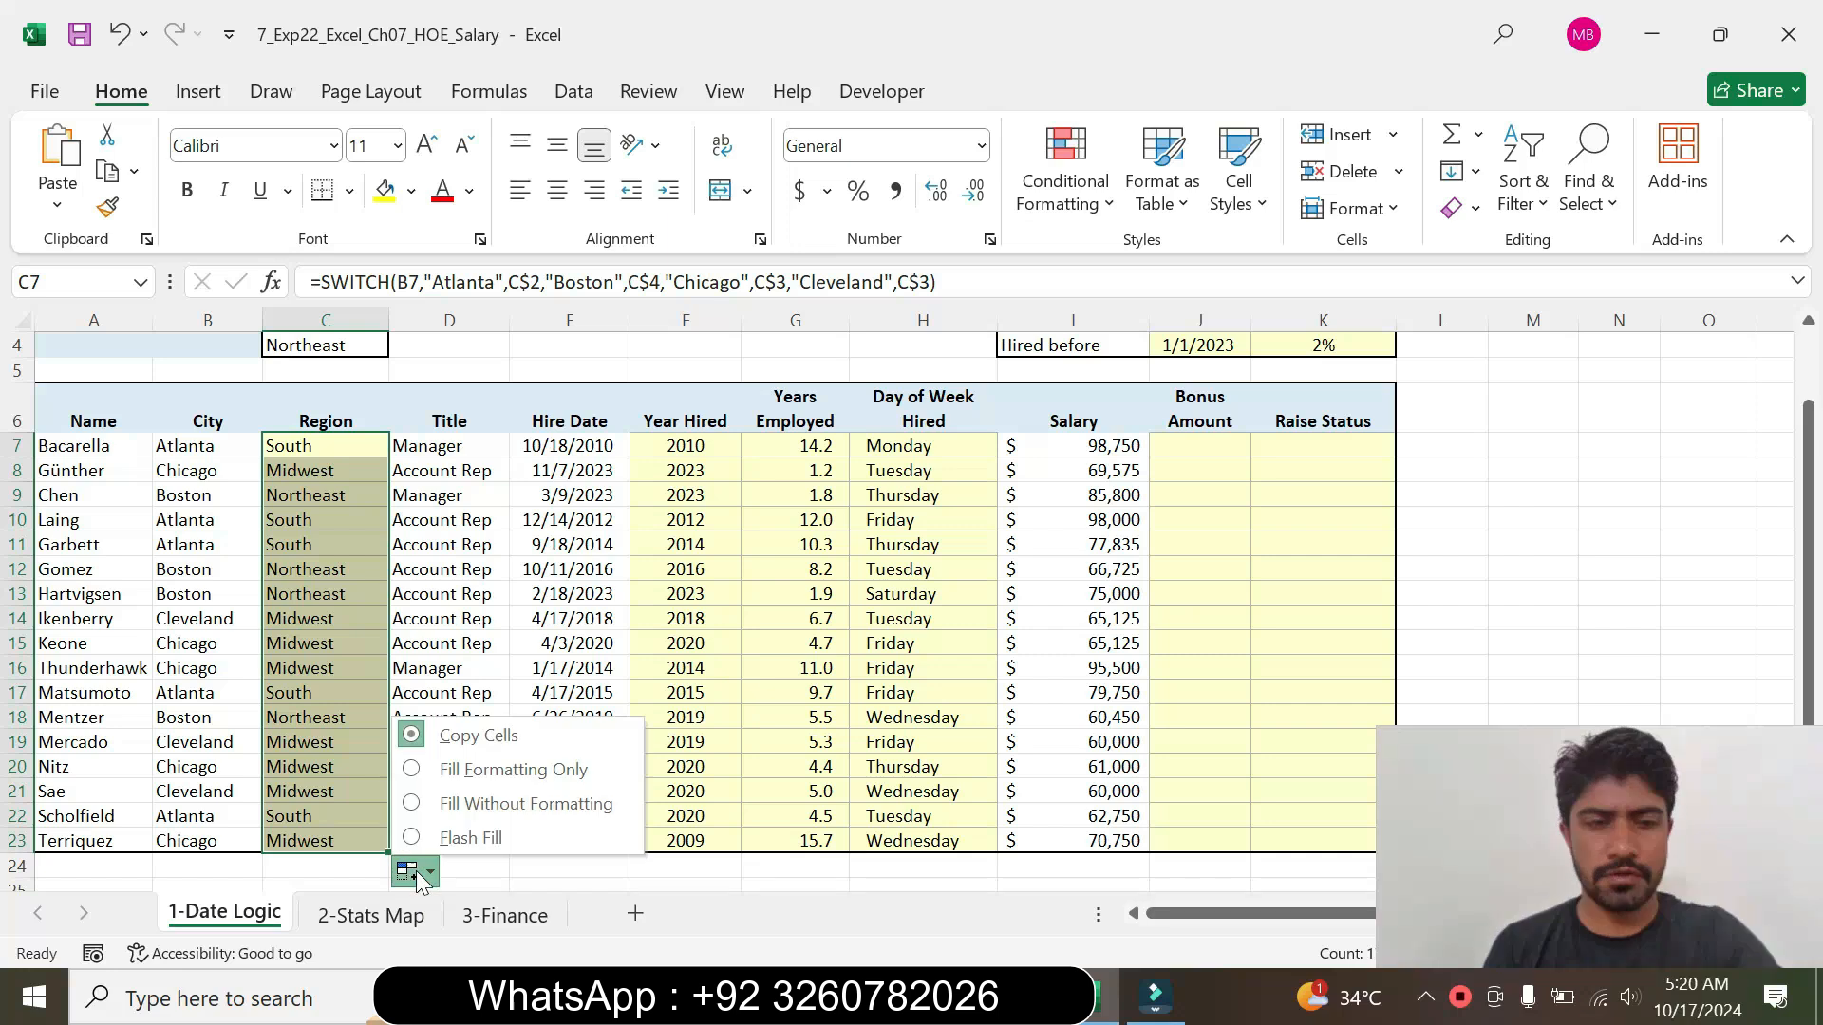
left_click(436, 806)
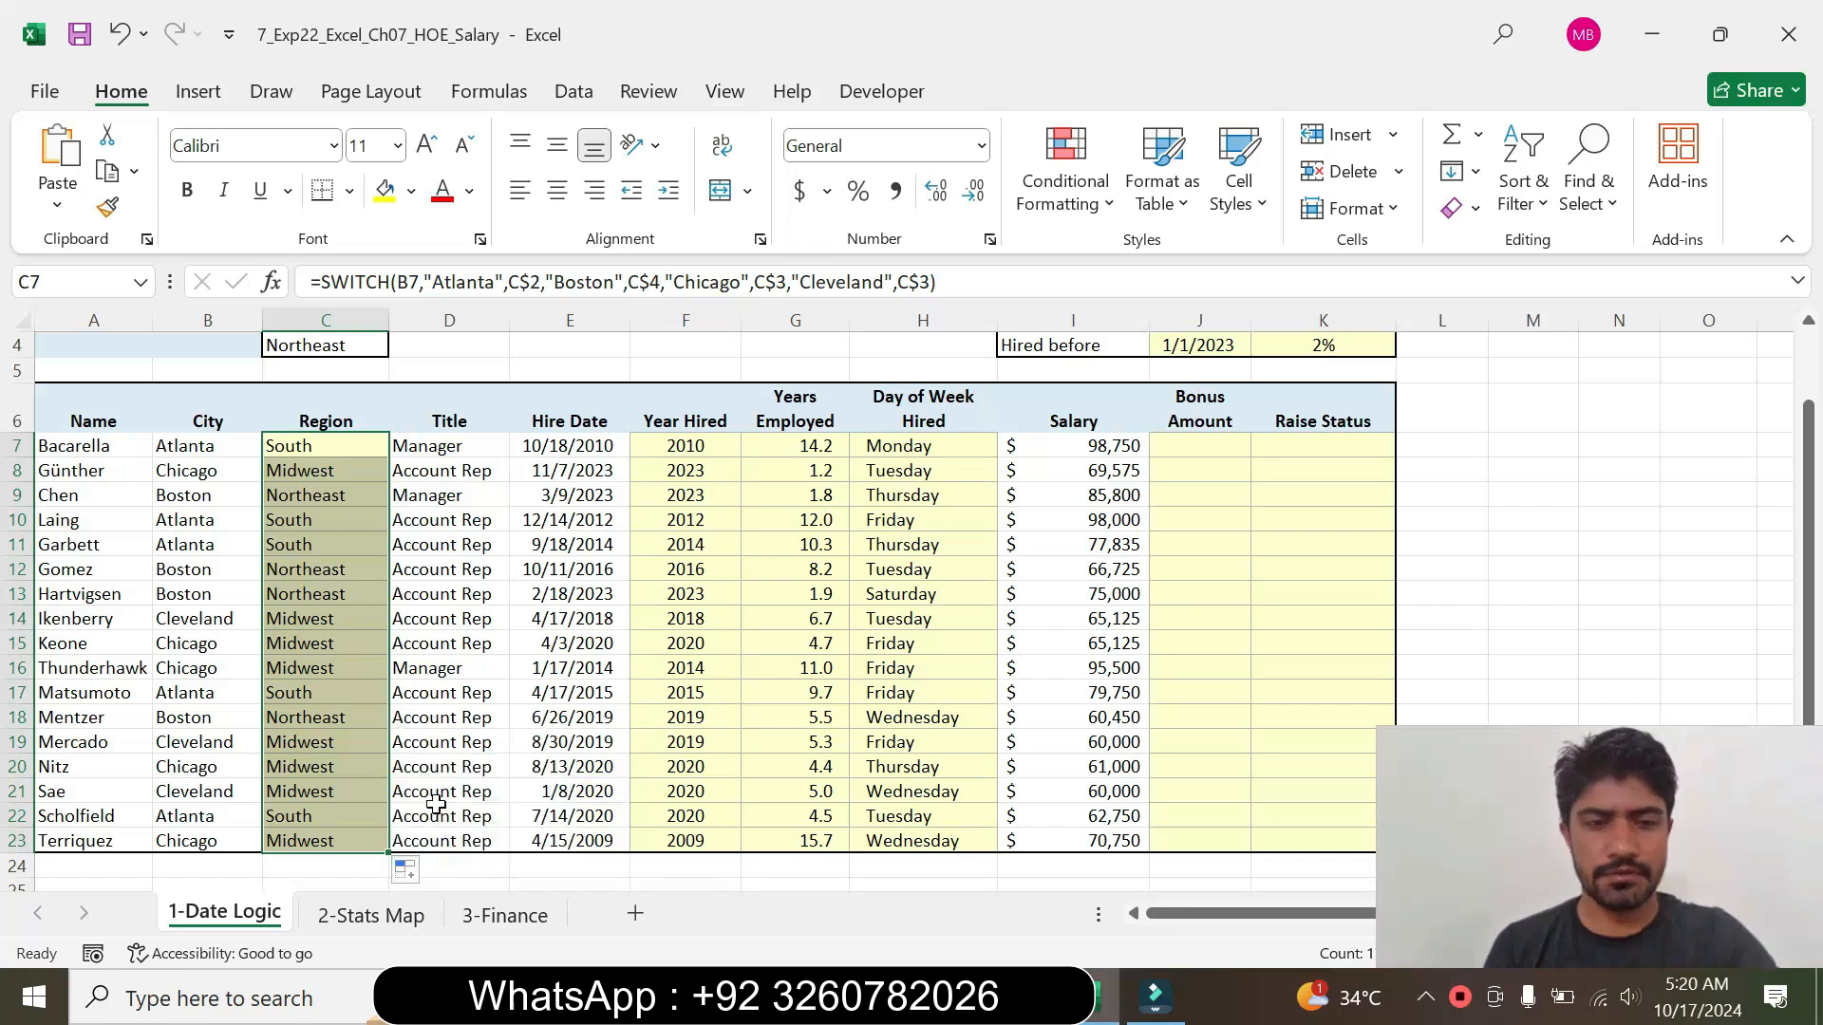
left_click(469, 717)
Step: Switch to the Word instructions, set the step 6 text to 9 pt and remove its highlight colour
key("alt+Tab")
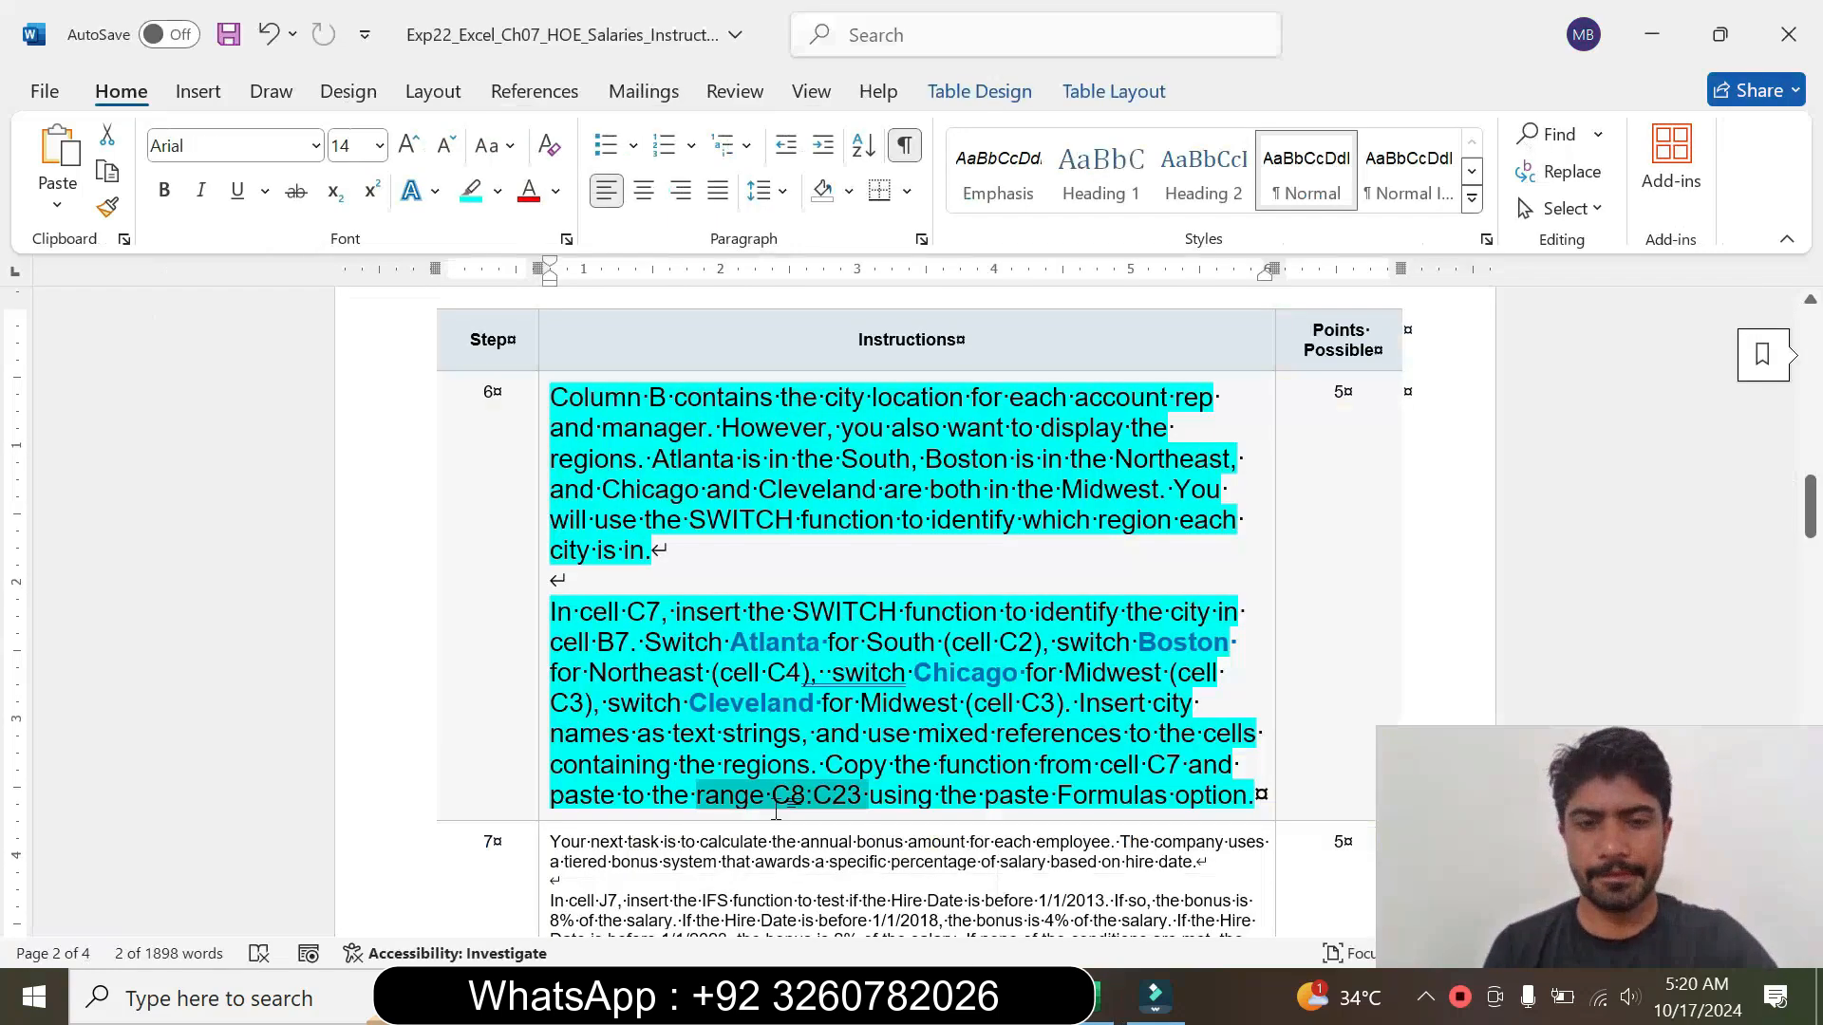
left_click(539, 739)
left_click(711, 647)
left_click(685, 124)
left_click_drag(1808, 517, 1807, 422)
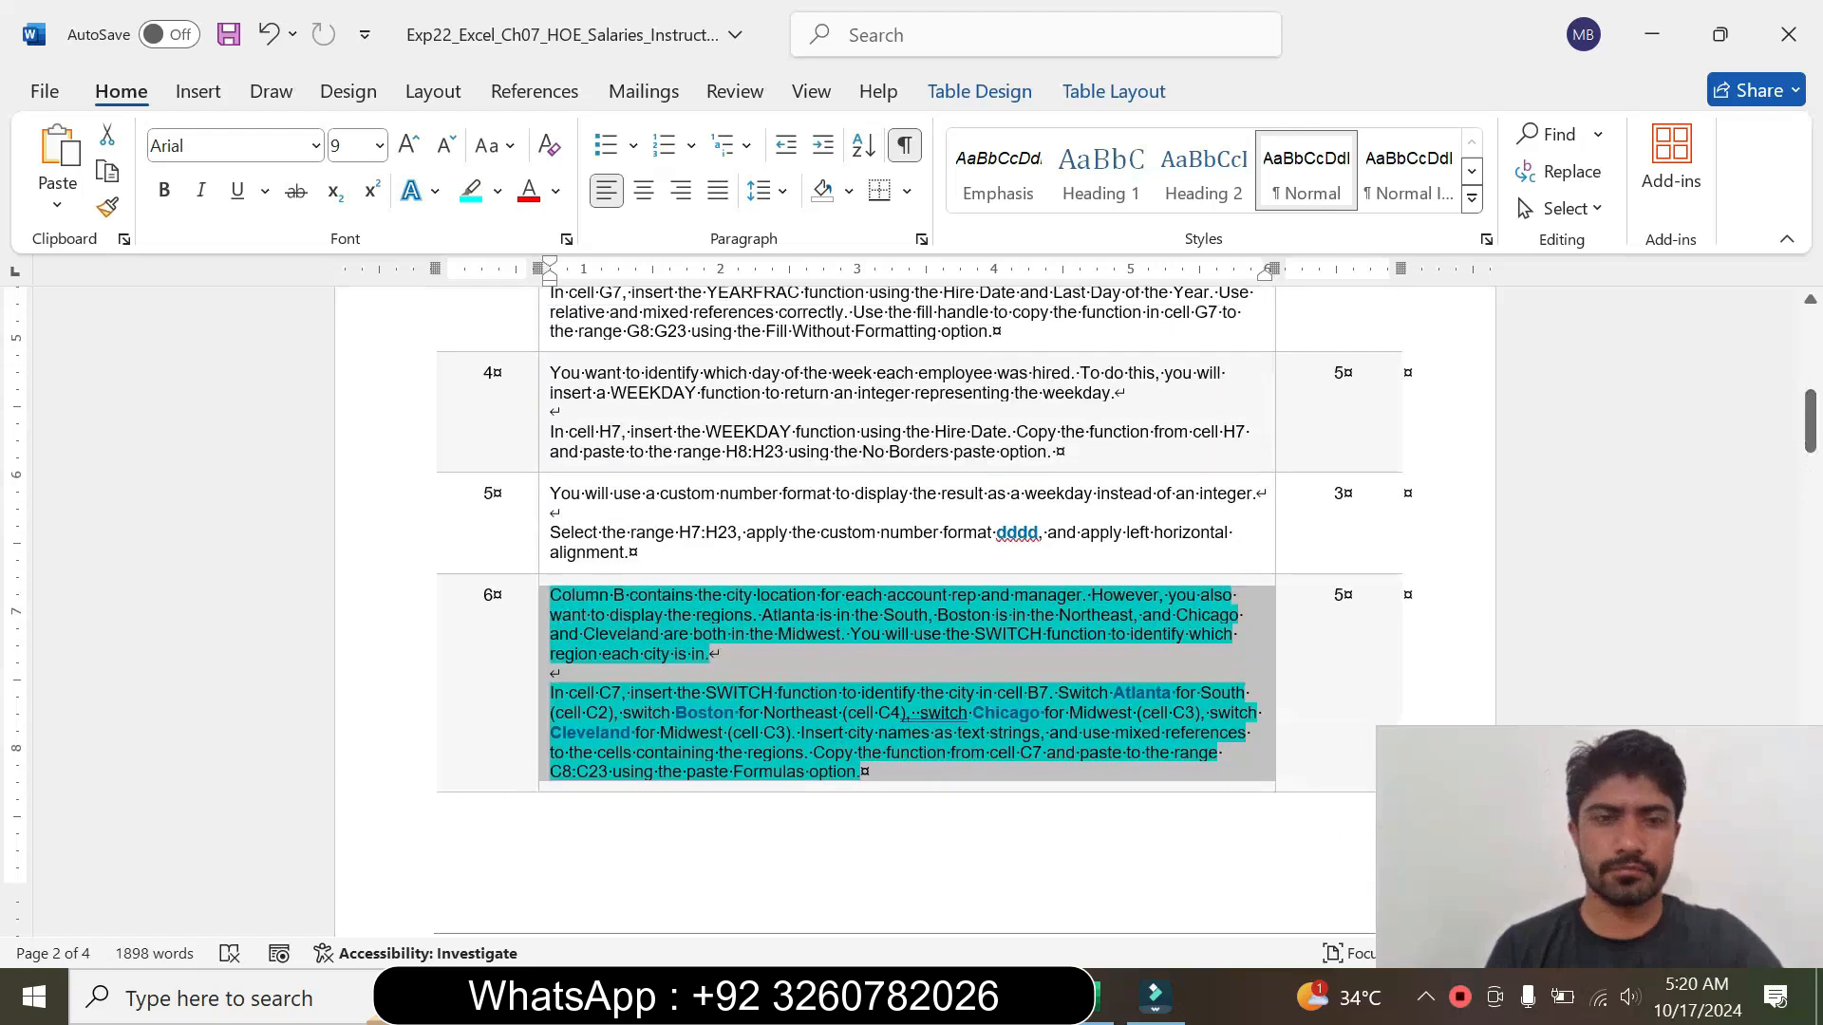
left_click(498, 191)
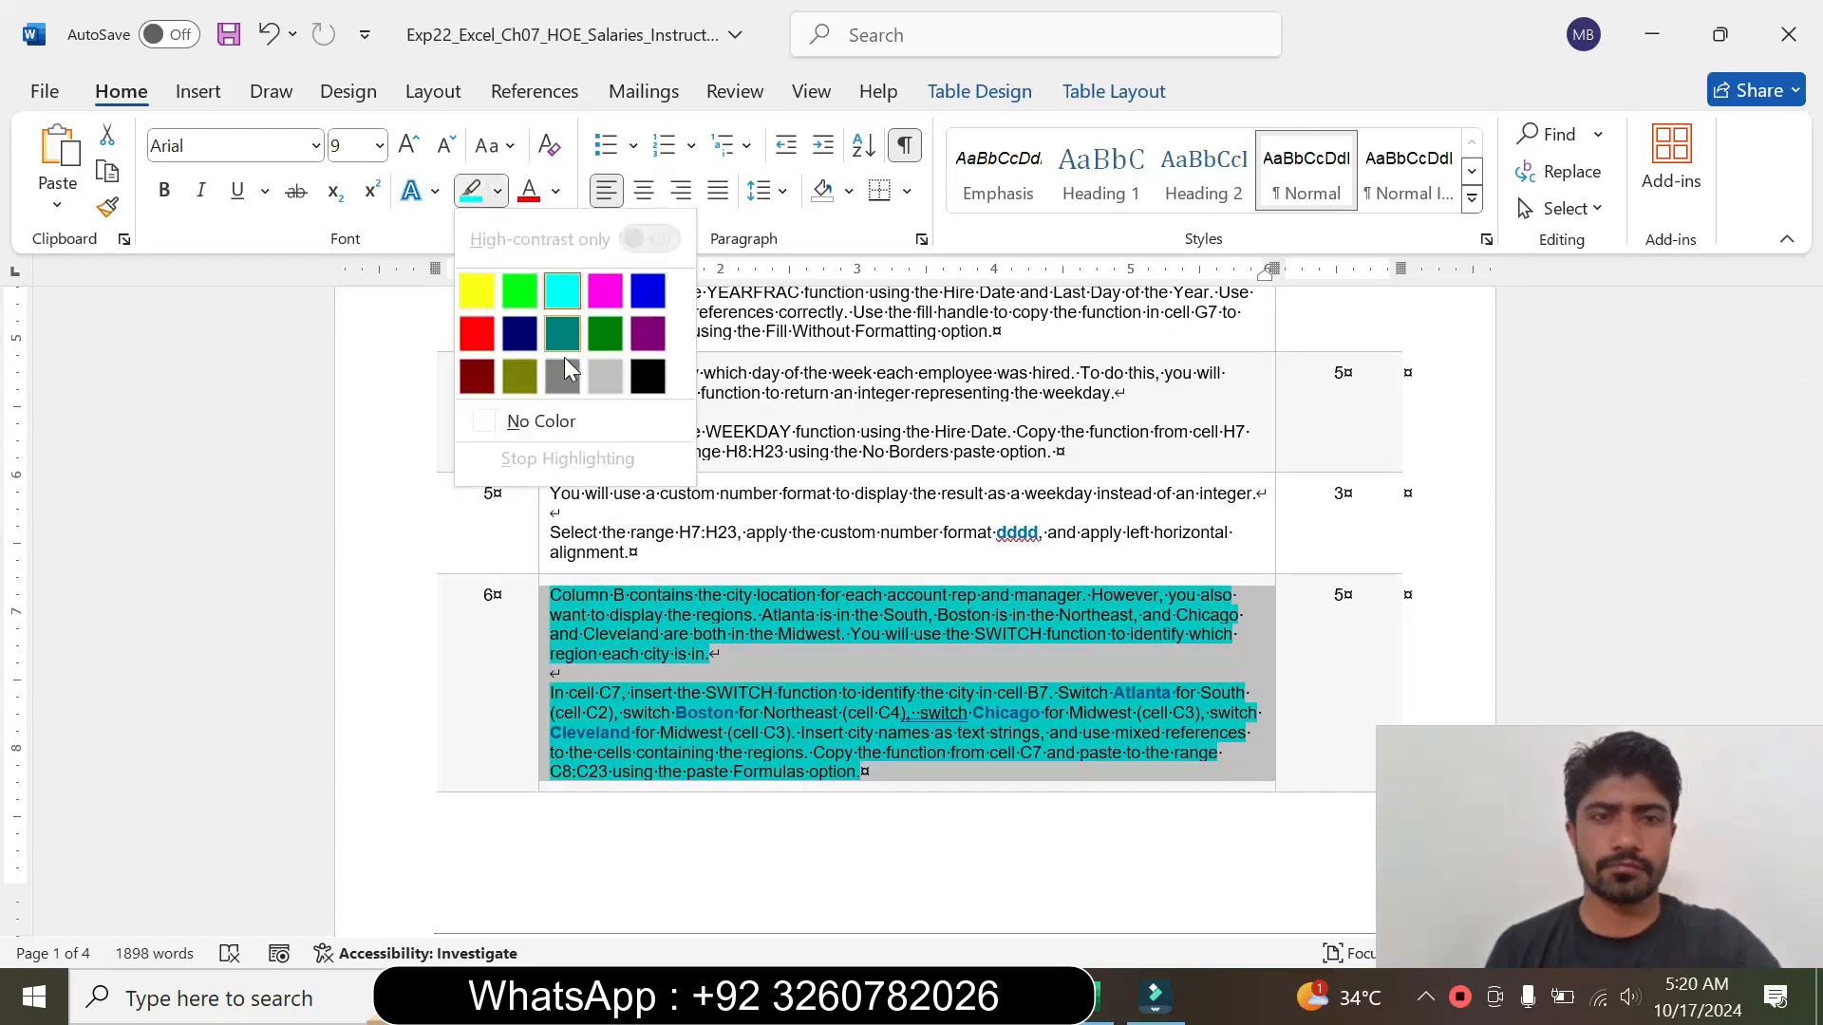
left_click(577, 420)
left_click_drag(1810, 446, 1816, 517)
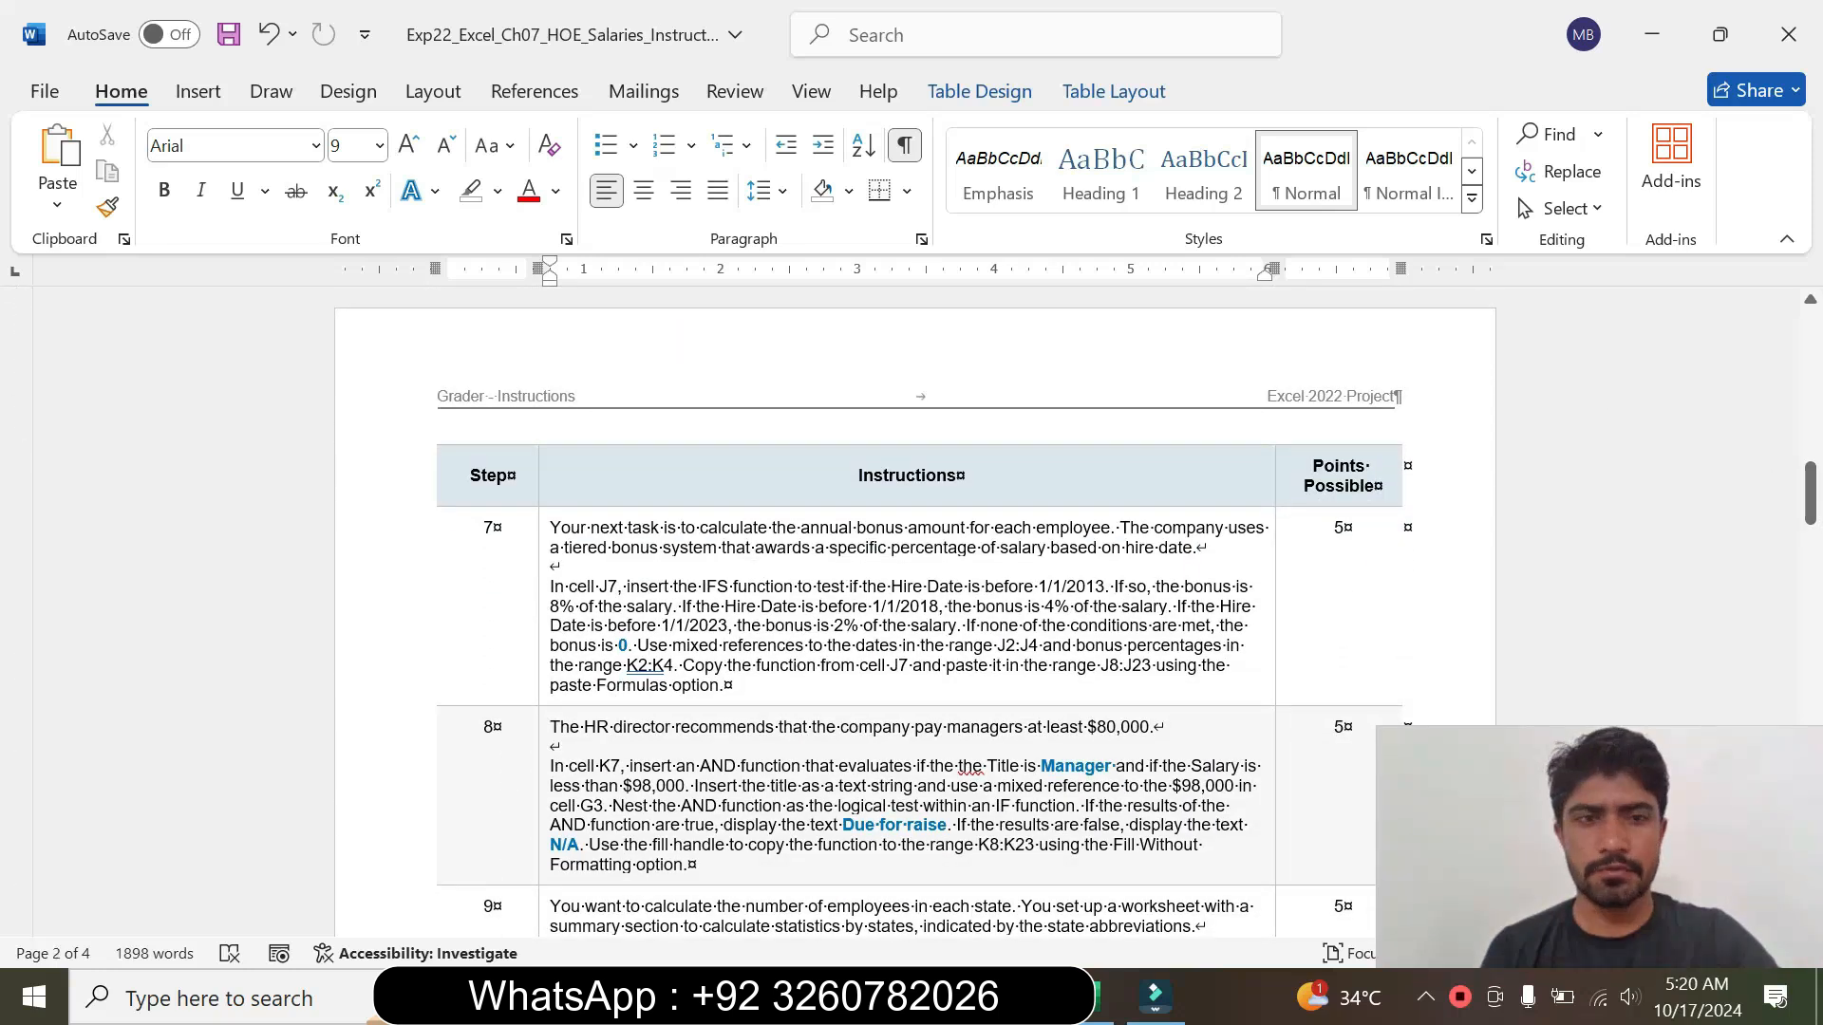
Step: Set the step 7 instruction text in the Word table to 14 pt and highlight it in turquoise
left_click(539, 621)
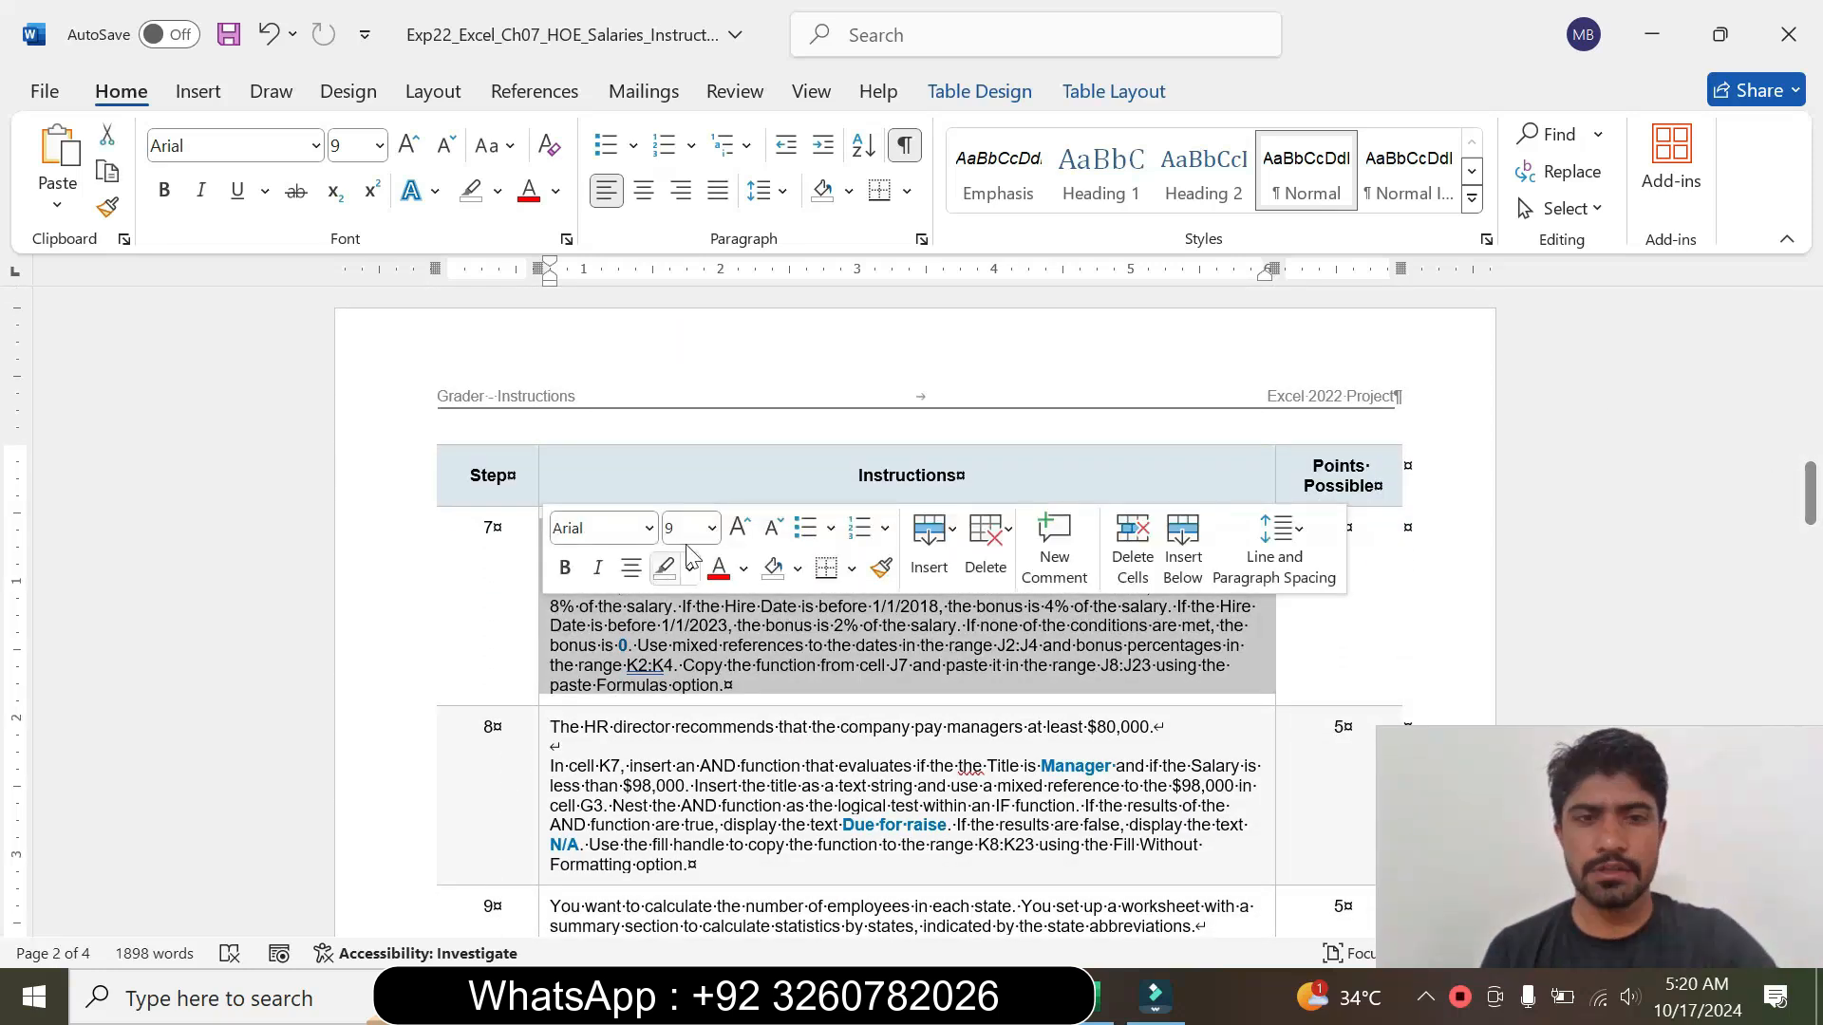
left_click(713, 528)
left_click(689, 196)
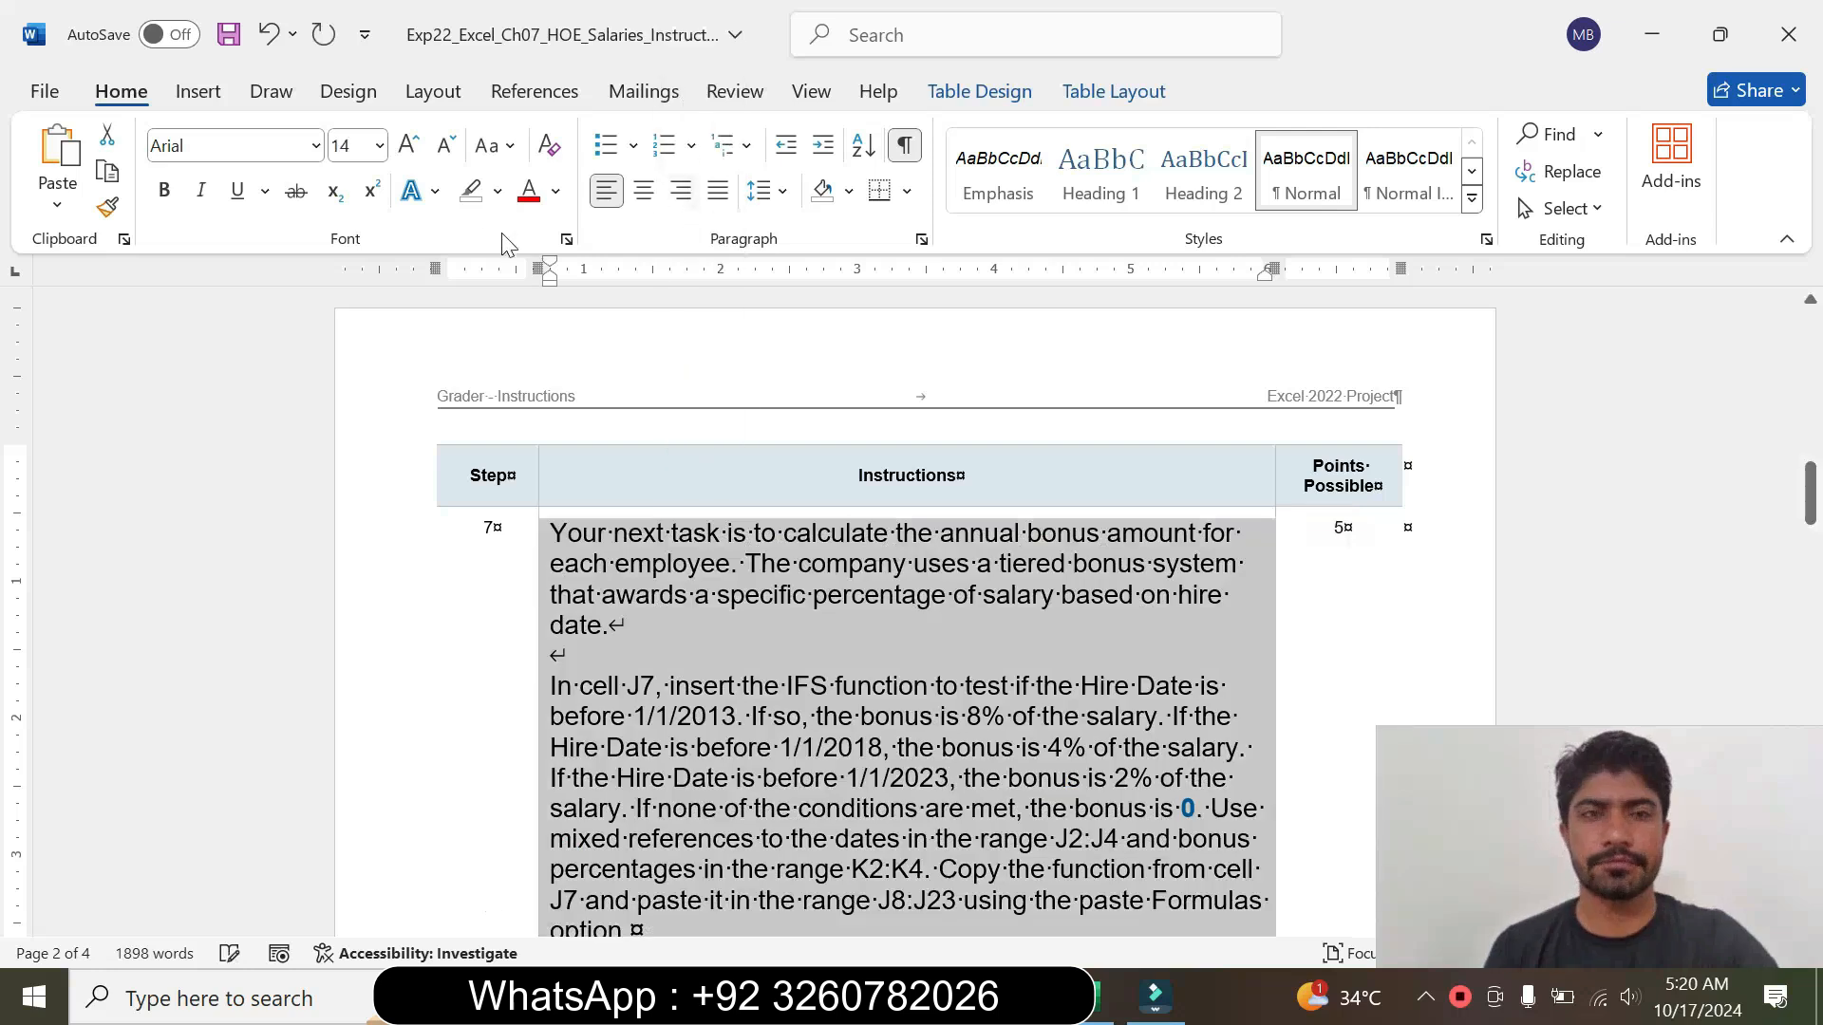
left_click(497, 190)
left_click(563, 292)
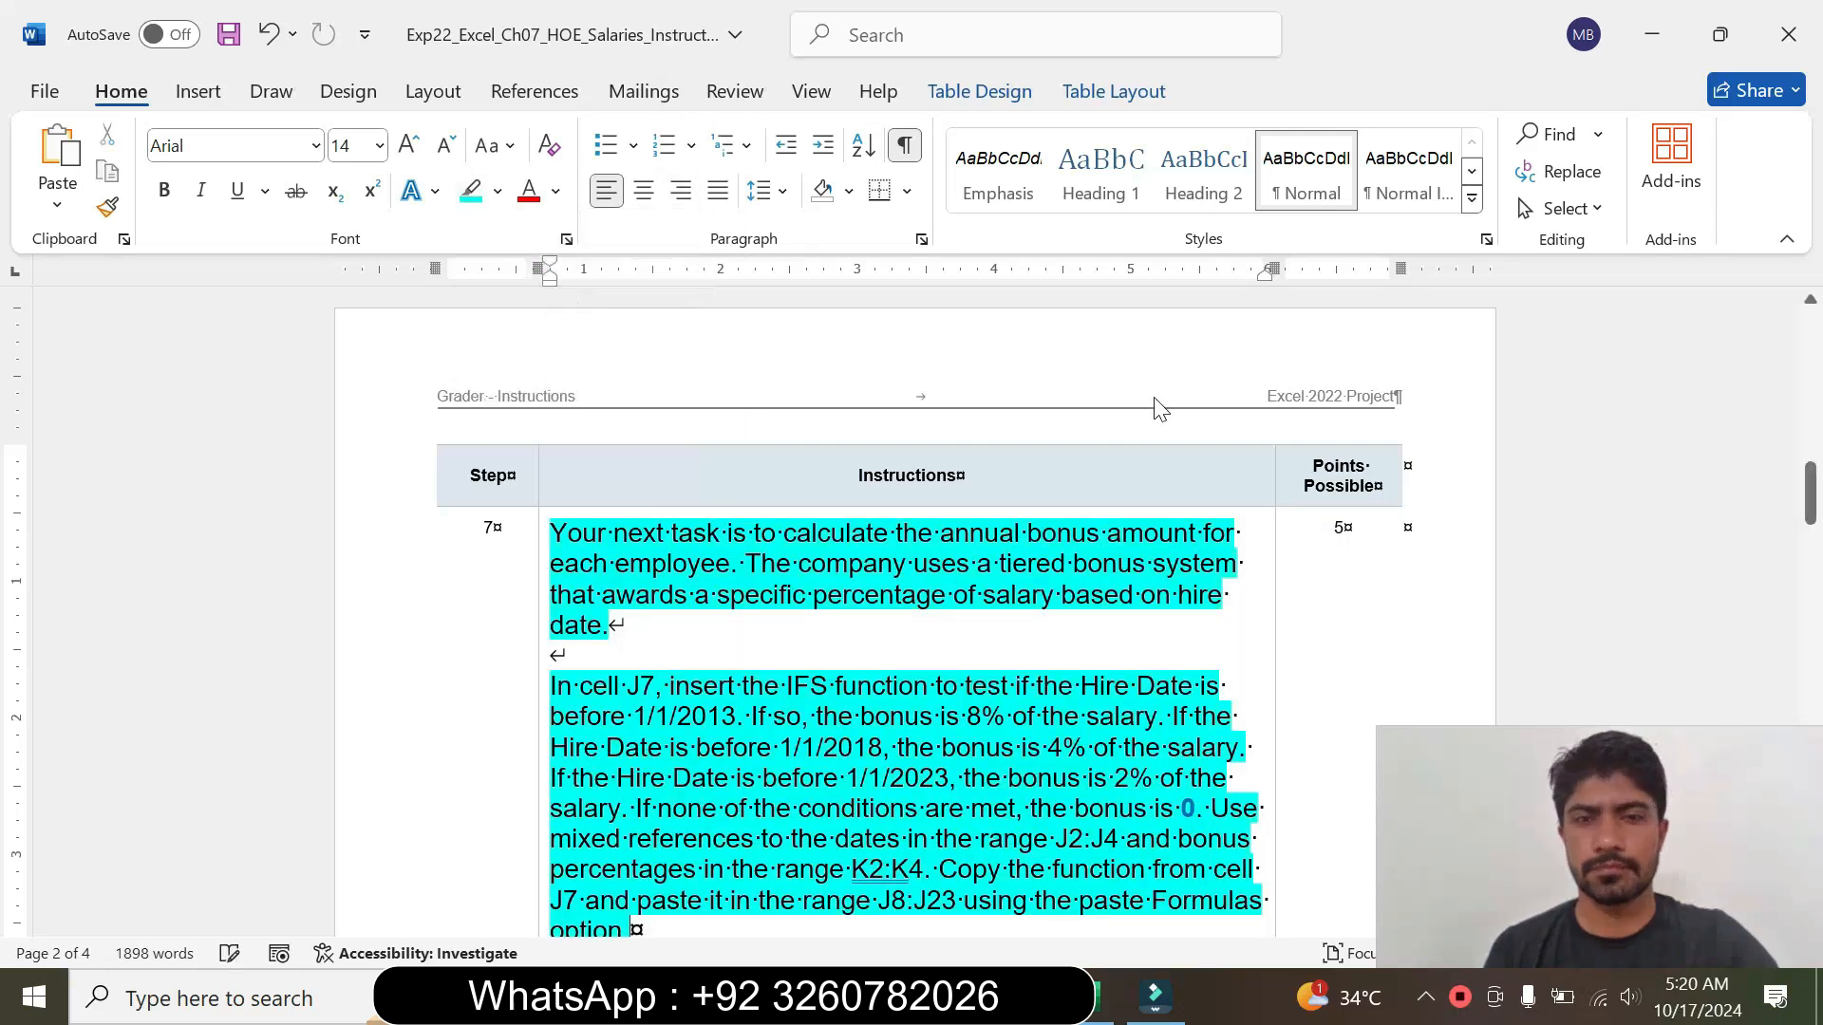
Step: Read the step 7 instructions on the tiered bonus system, its hire-date conditions and the required mixed references
left_click_drag(1811, 511, 1810, 520)
left_click_drag(551, 436, 627, 529)
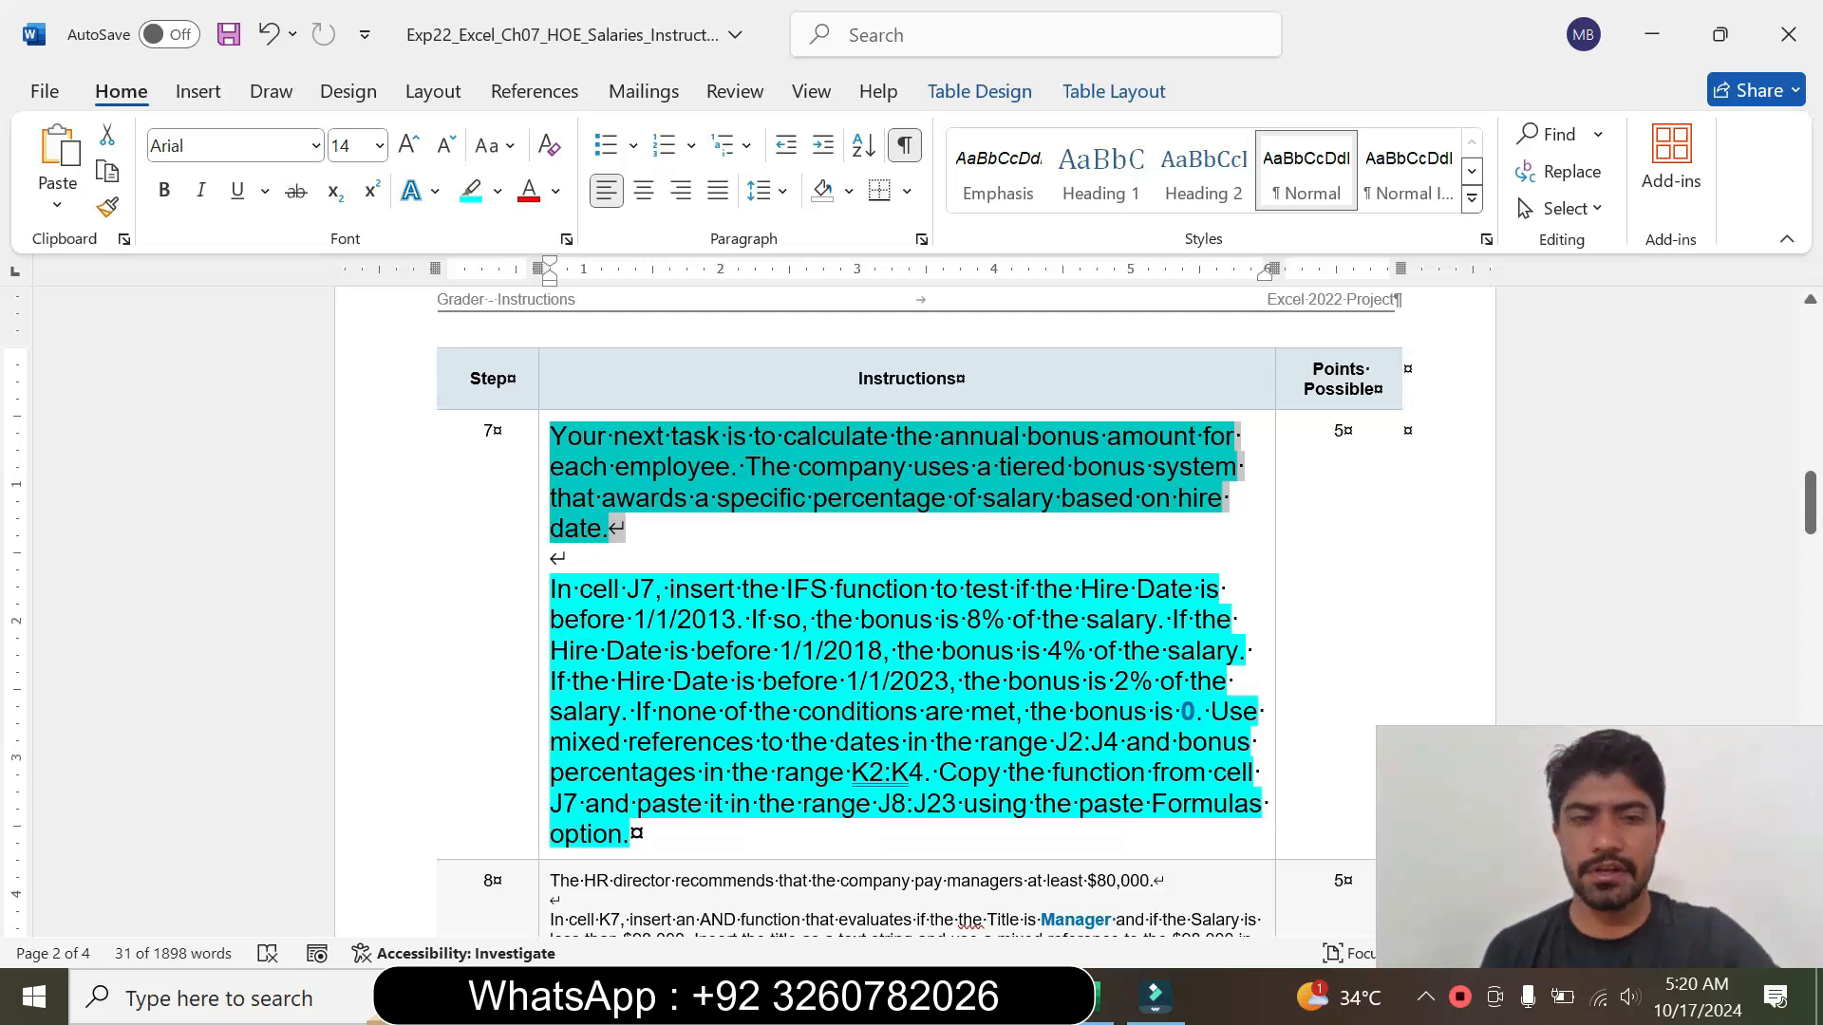
left_click_drag(550, 589, 926, 772)
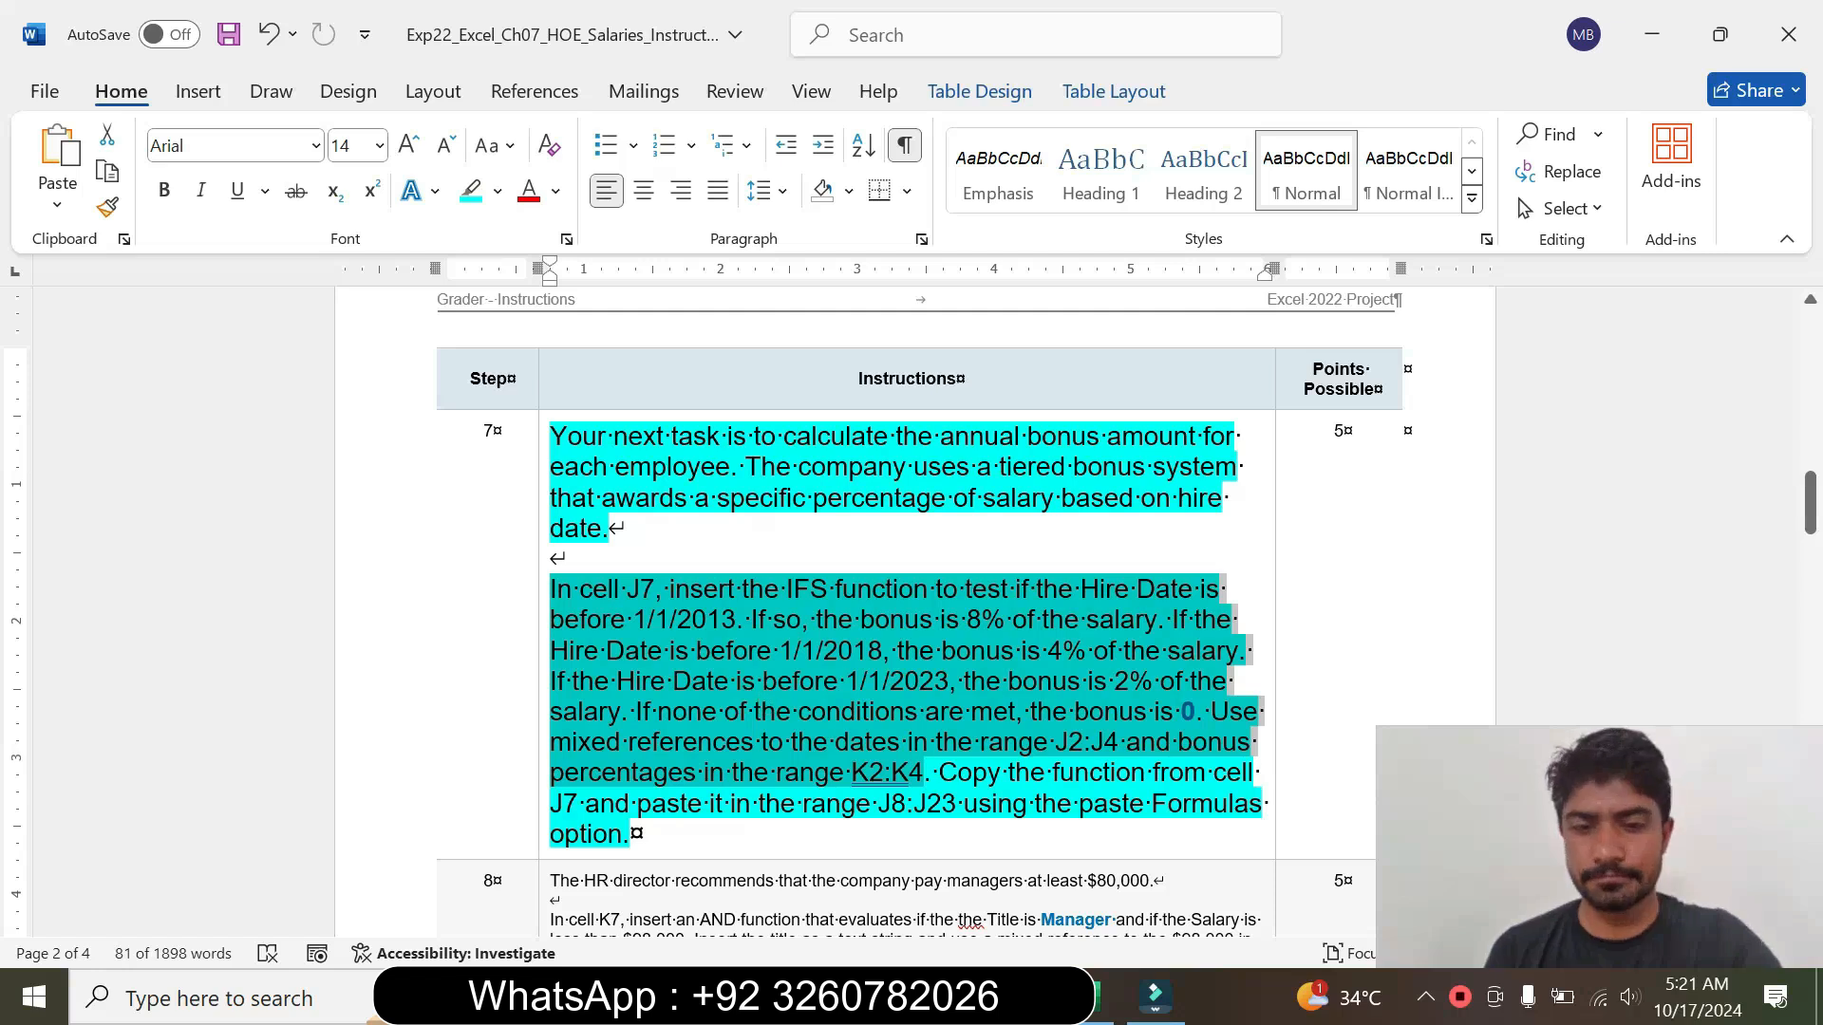
Step: Switch to the Excel salary workbook and start an IFS formula in J7 with the hire date comparison E7<
left_click(1090, 1016)
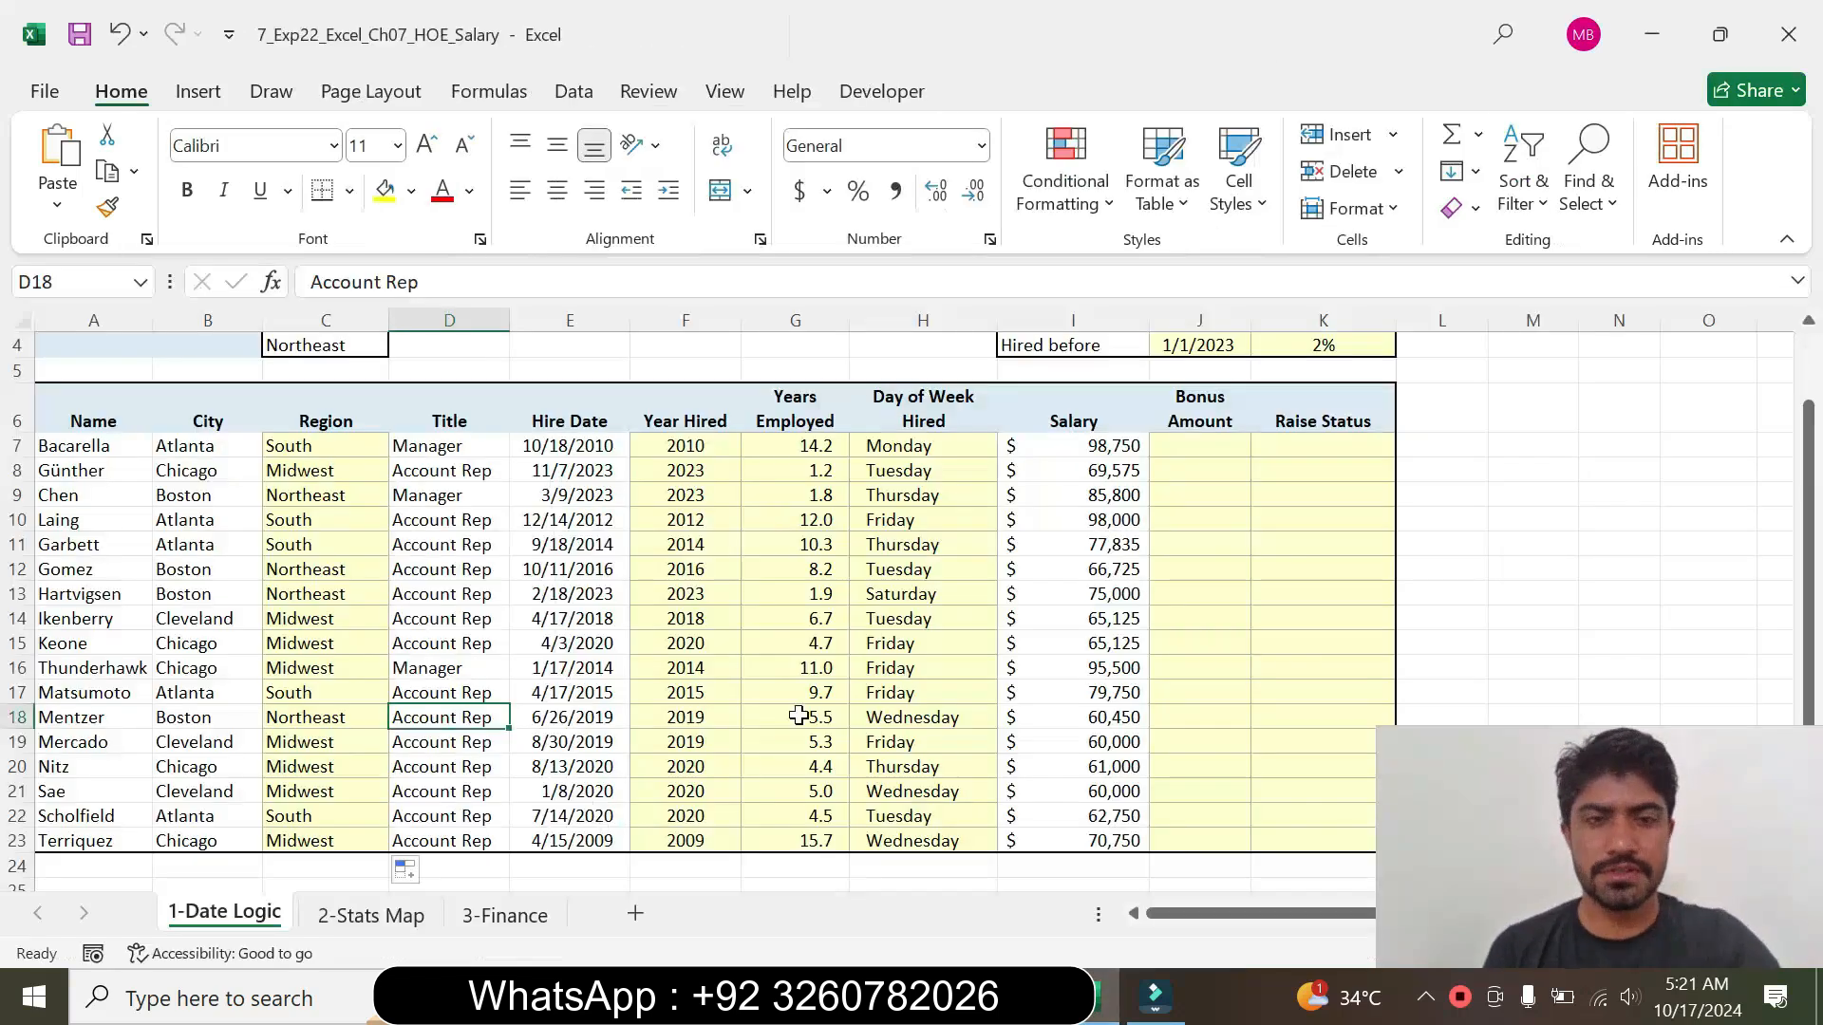
left_click(1187, 451)
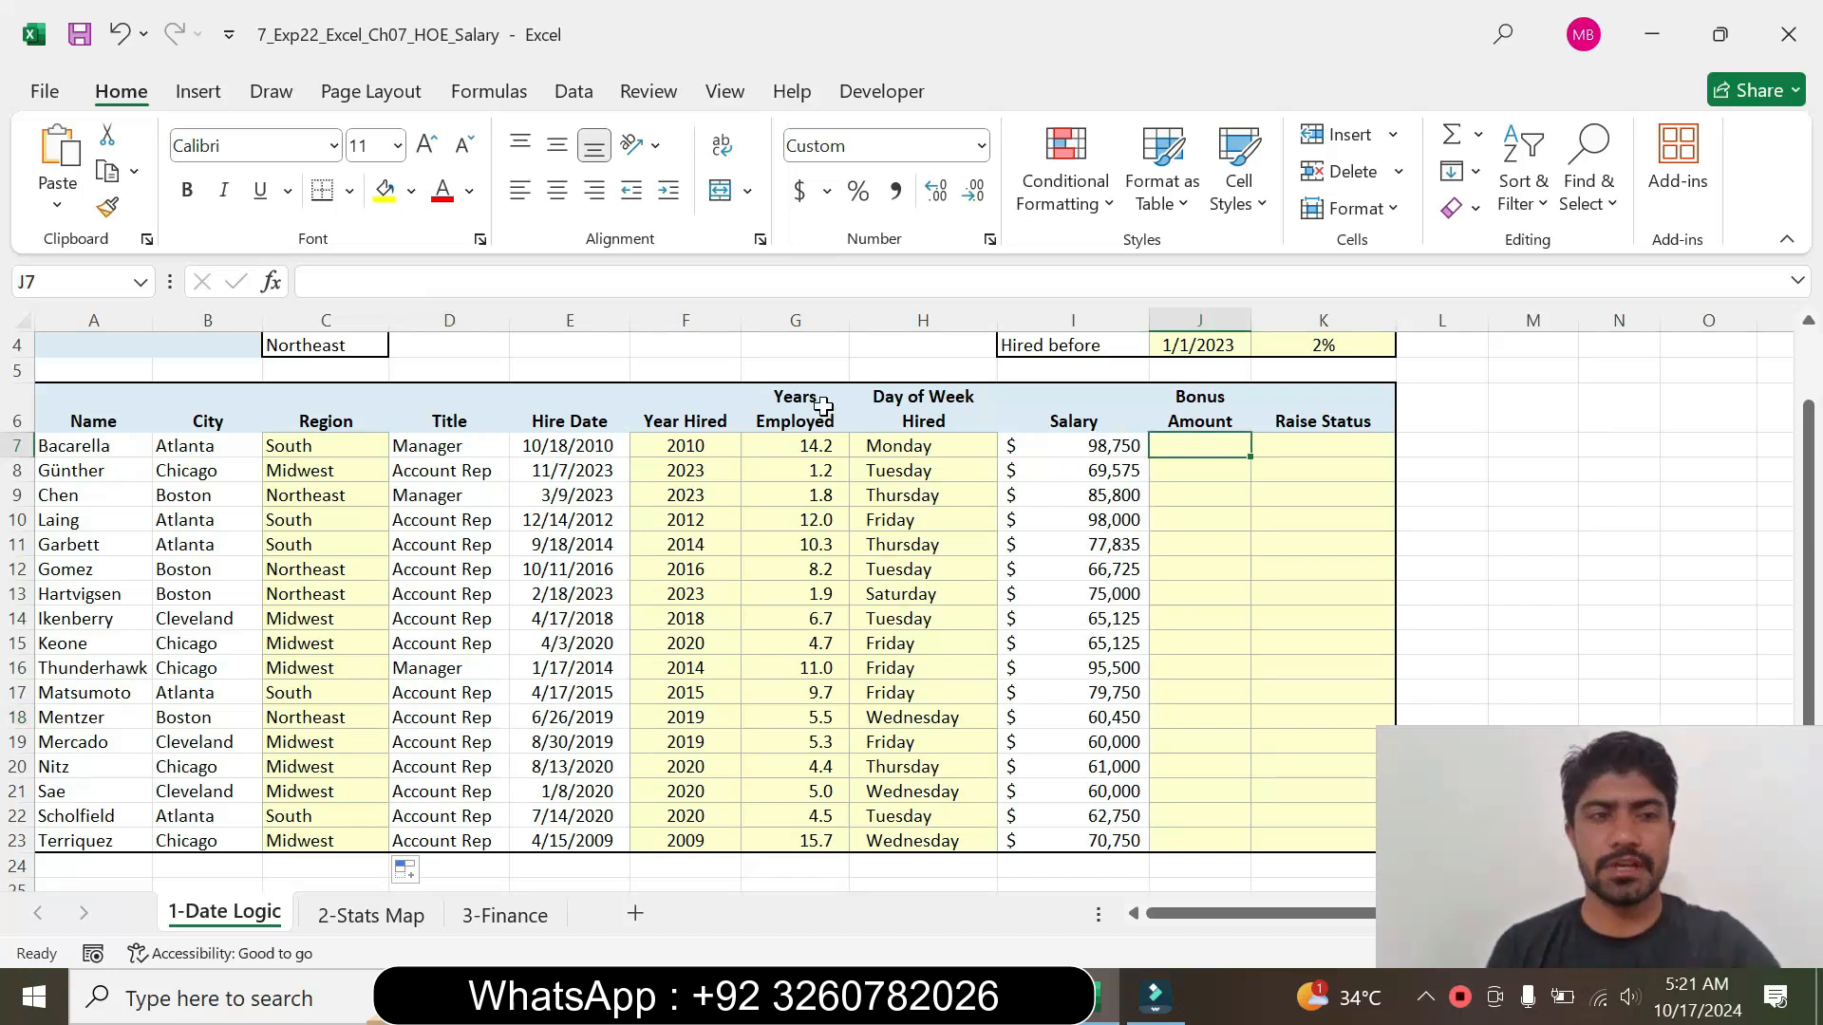
left_click(1019, 998)
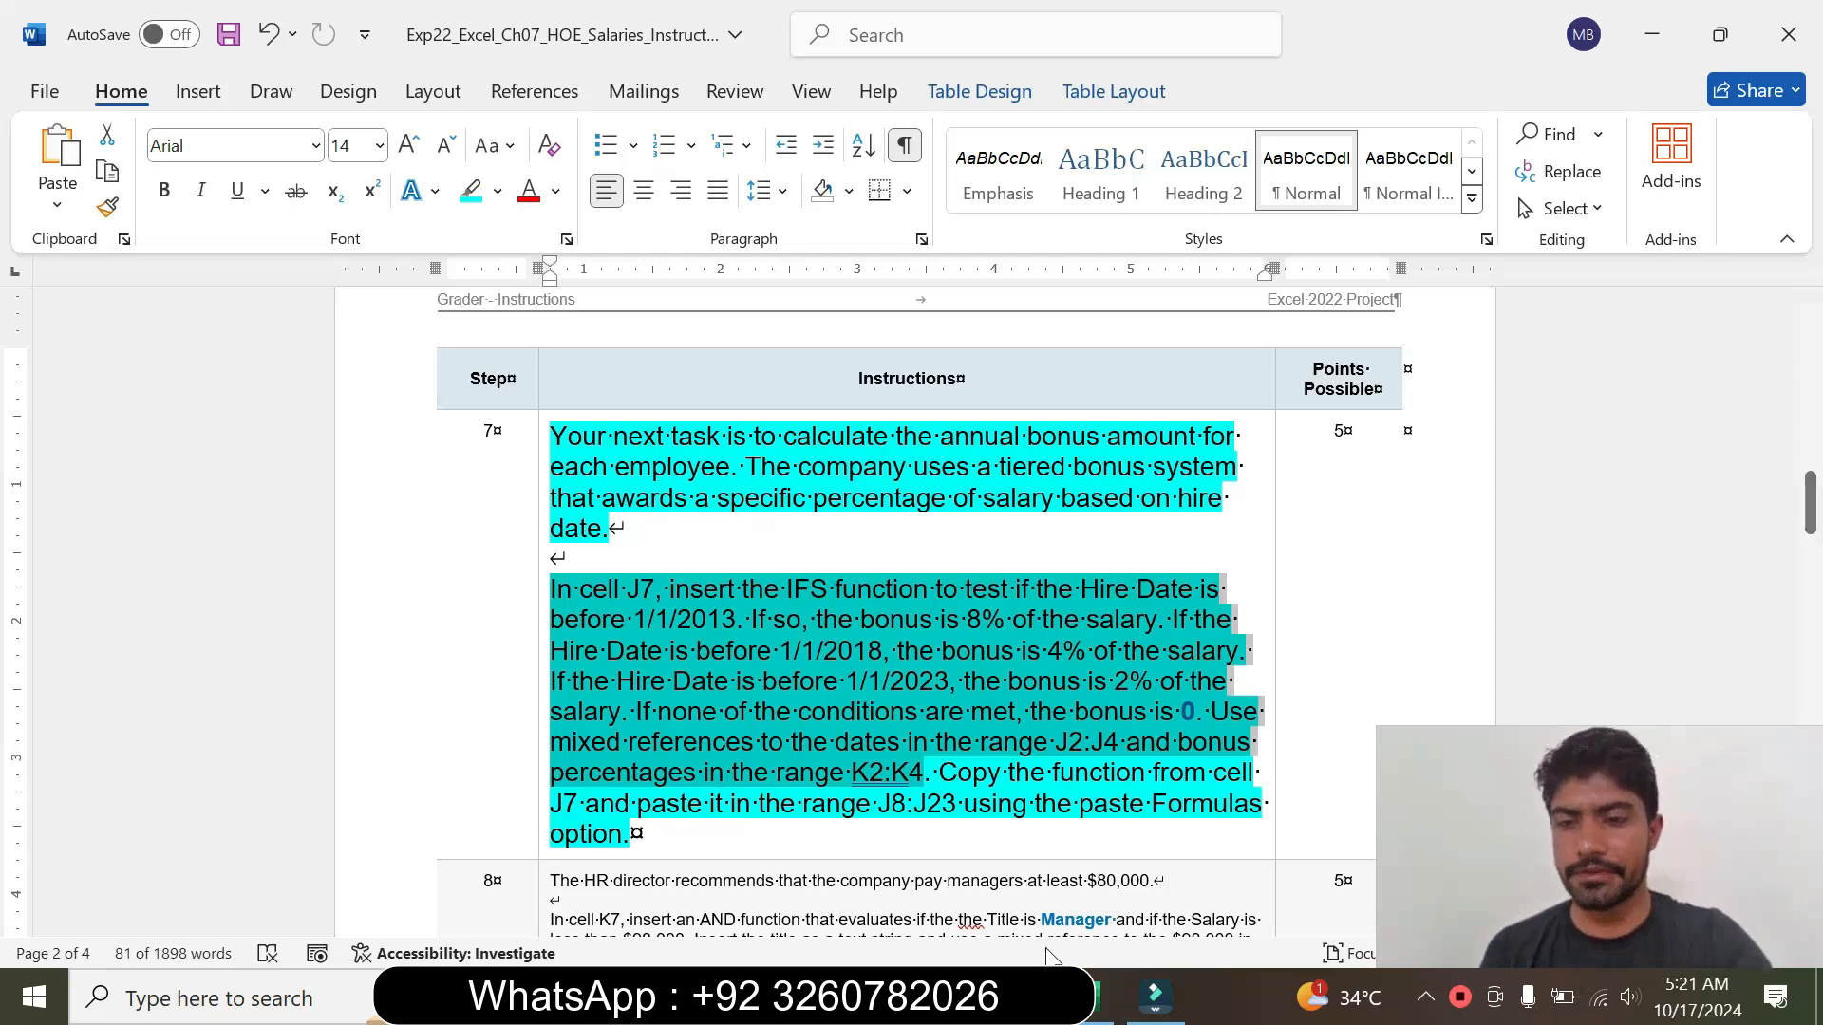
left_click(1092, 1016)
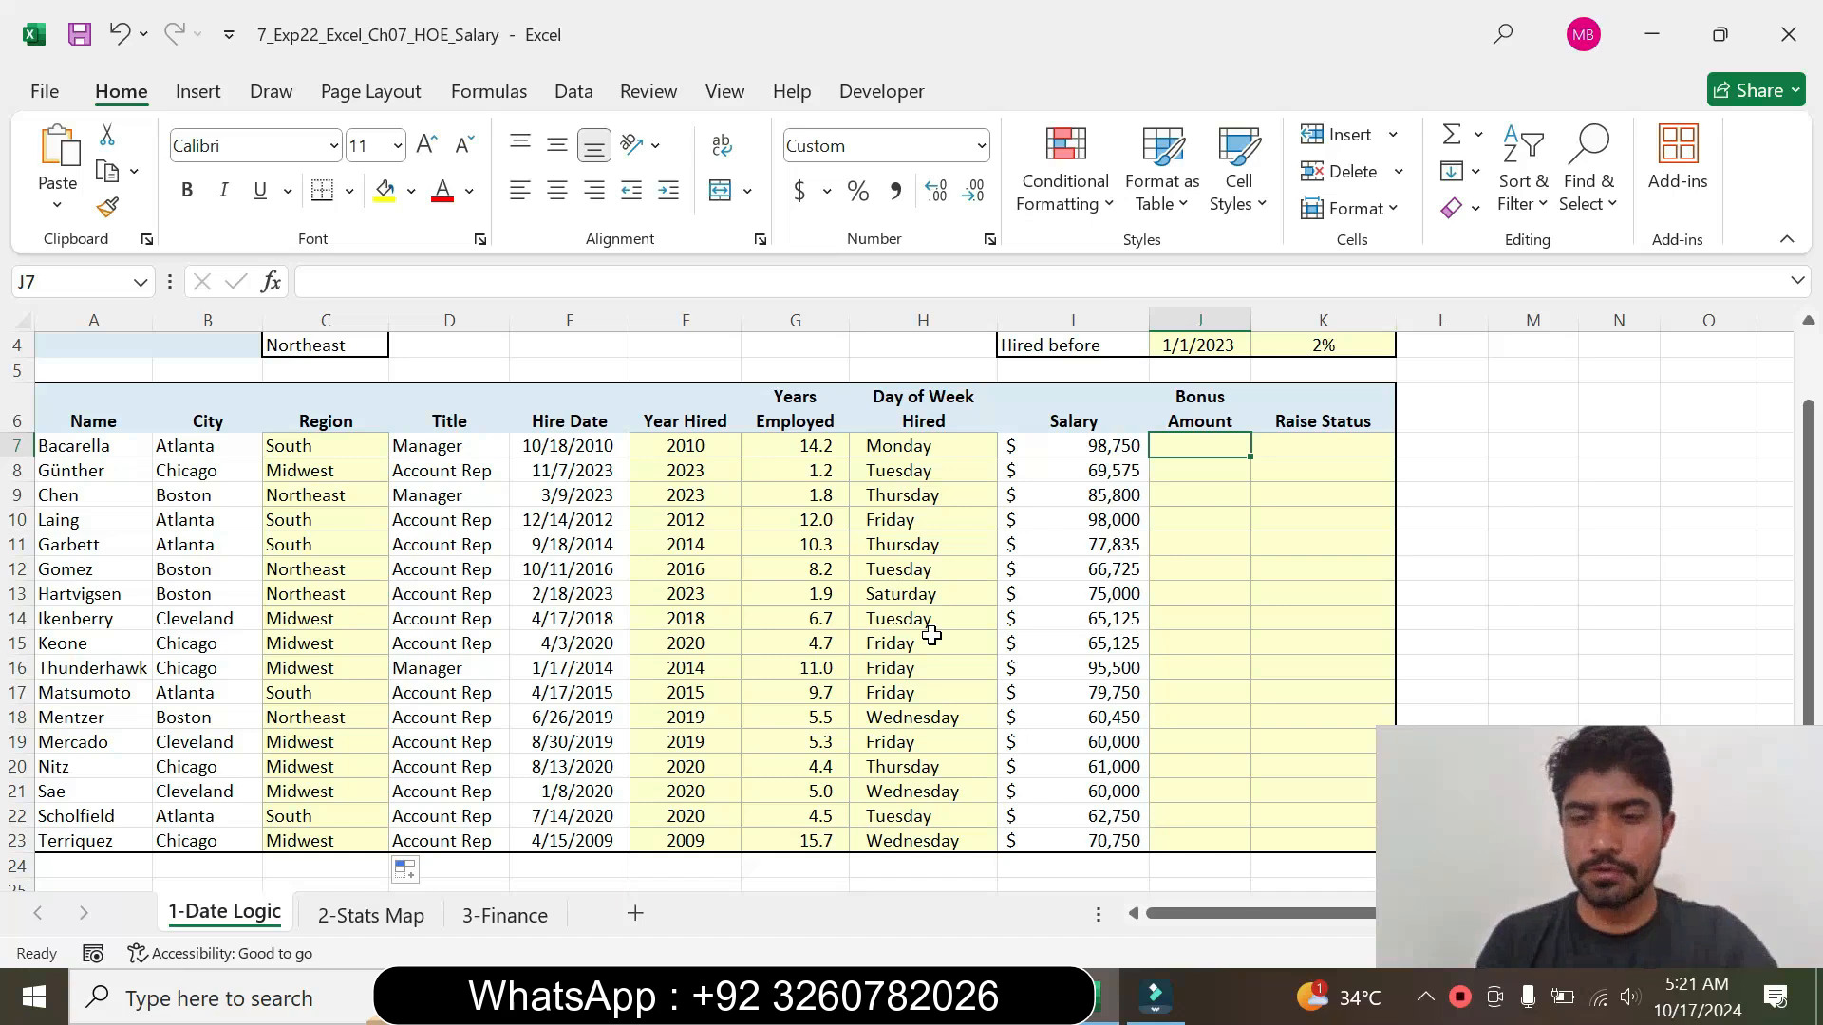
type("=")
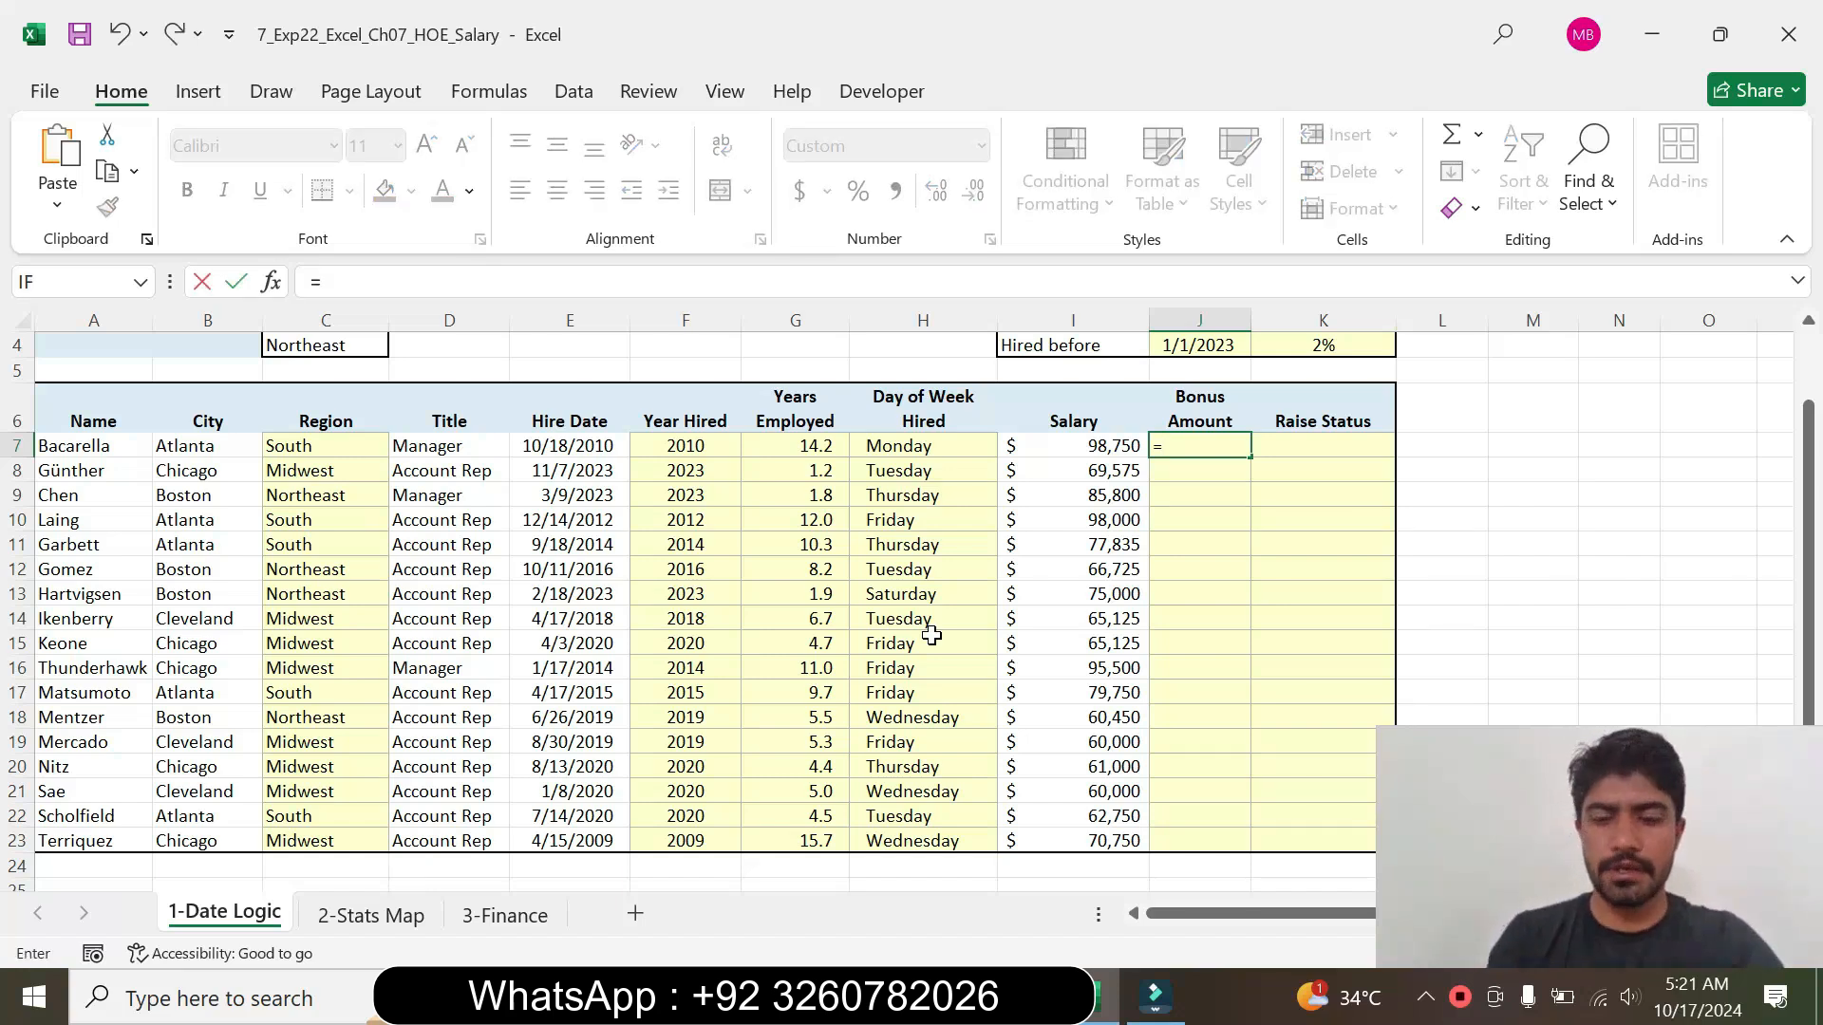
type("ifs")
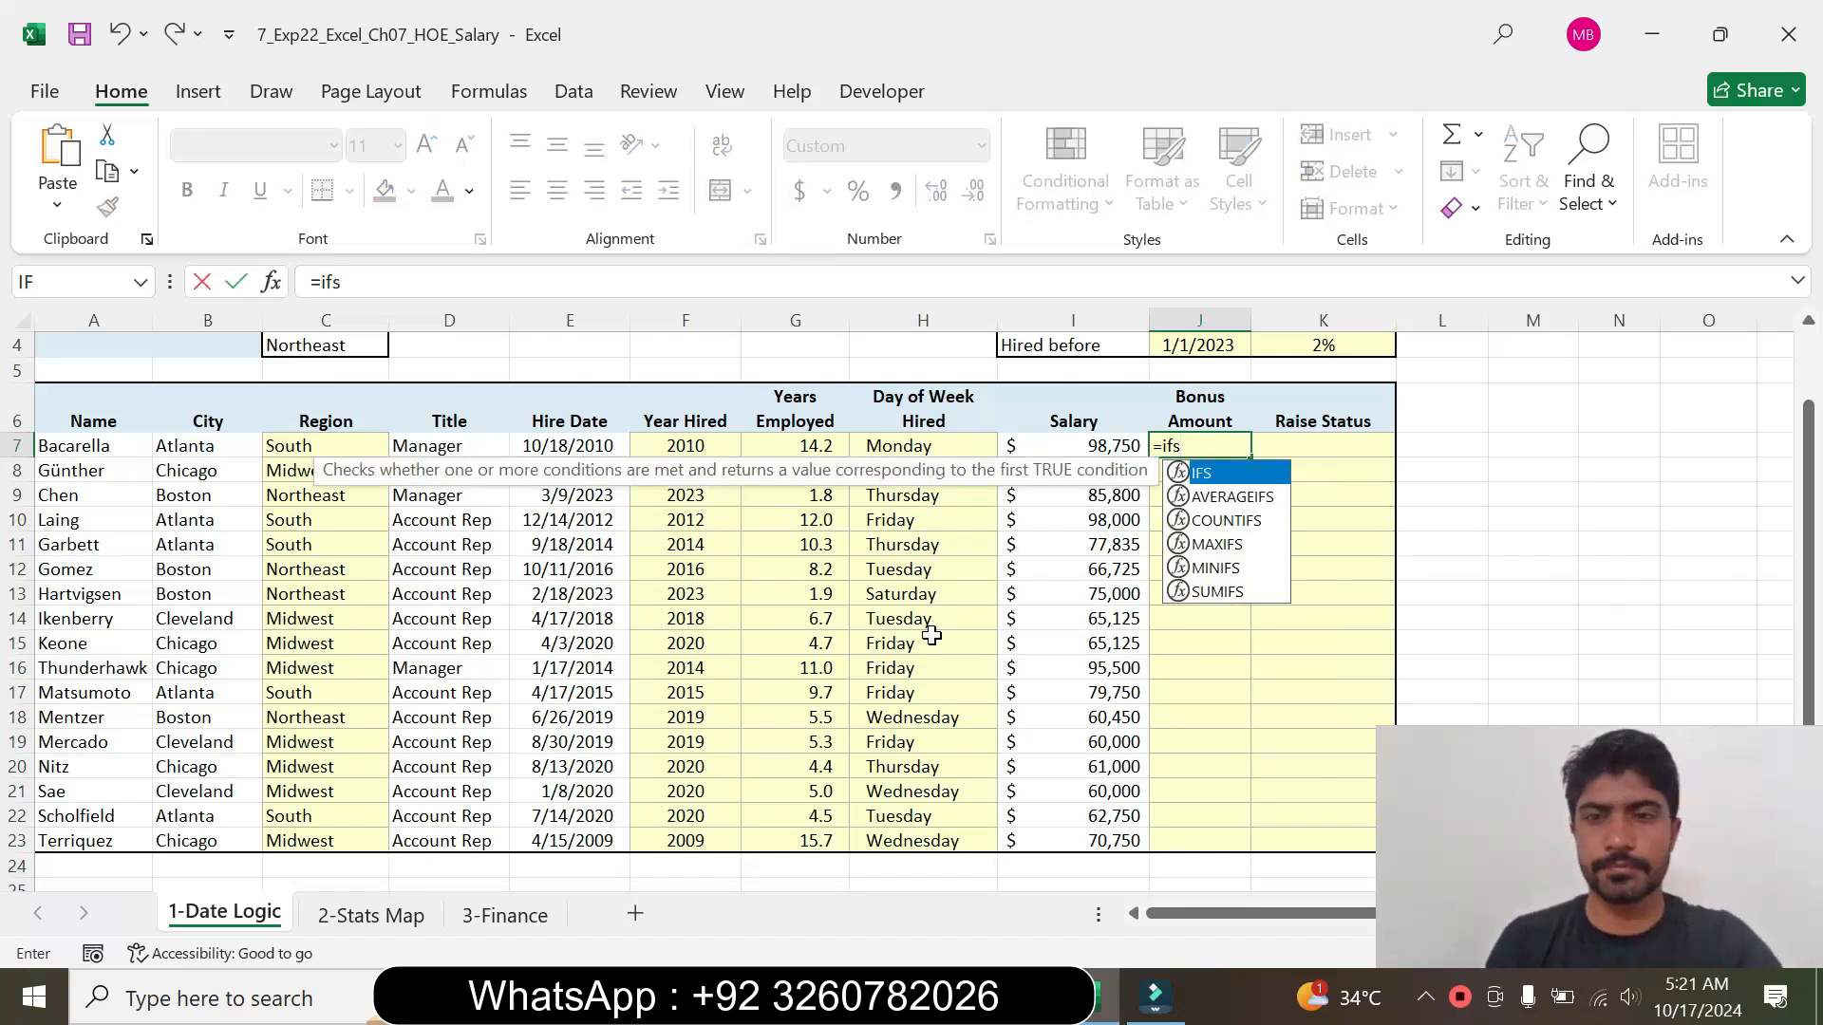
key("Tab")
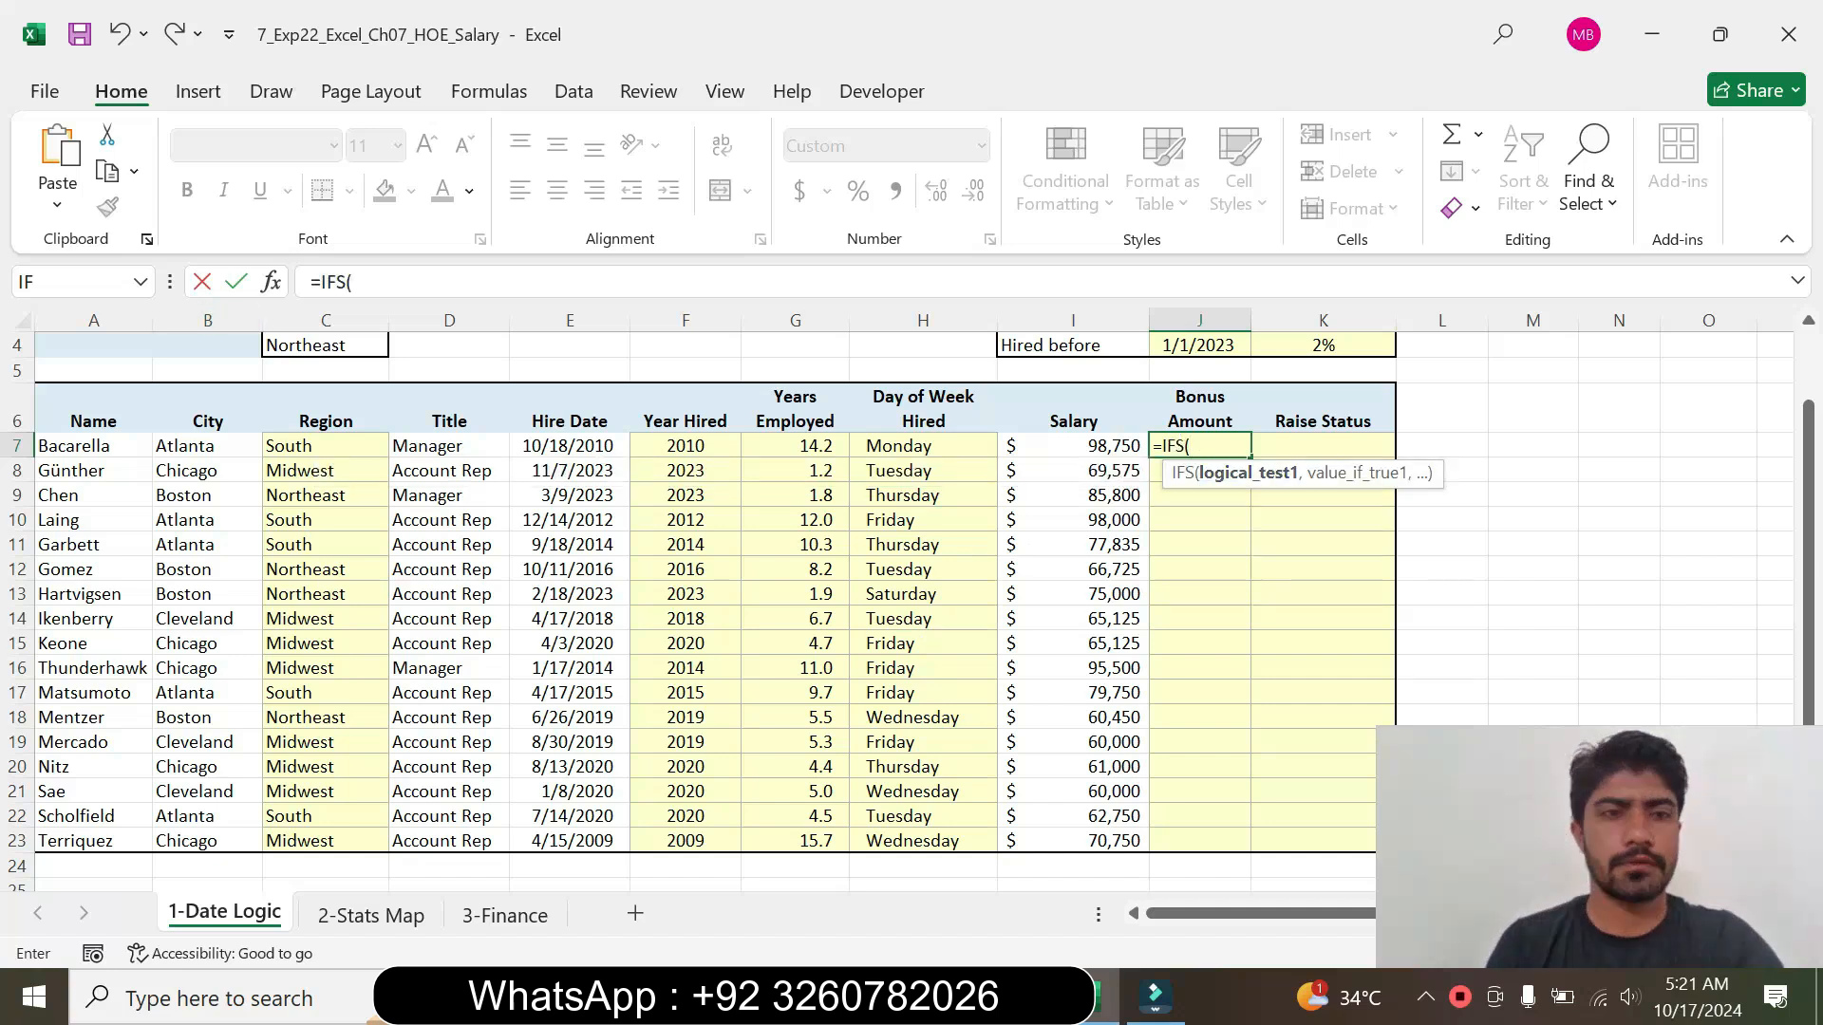
left_click(357, 282)
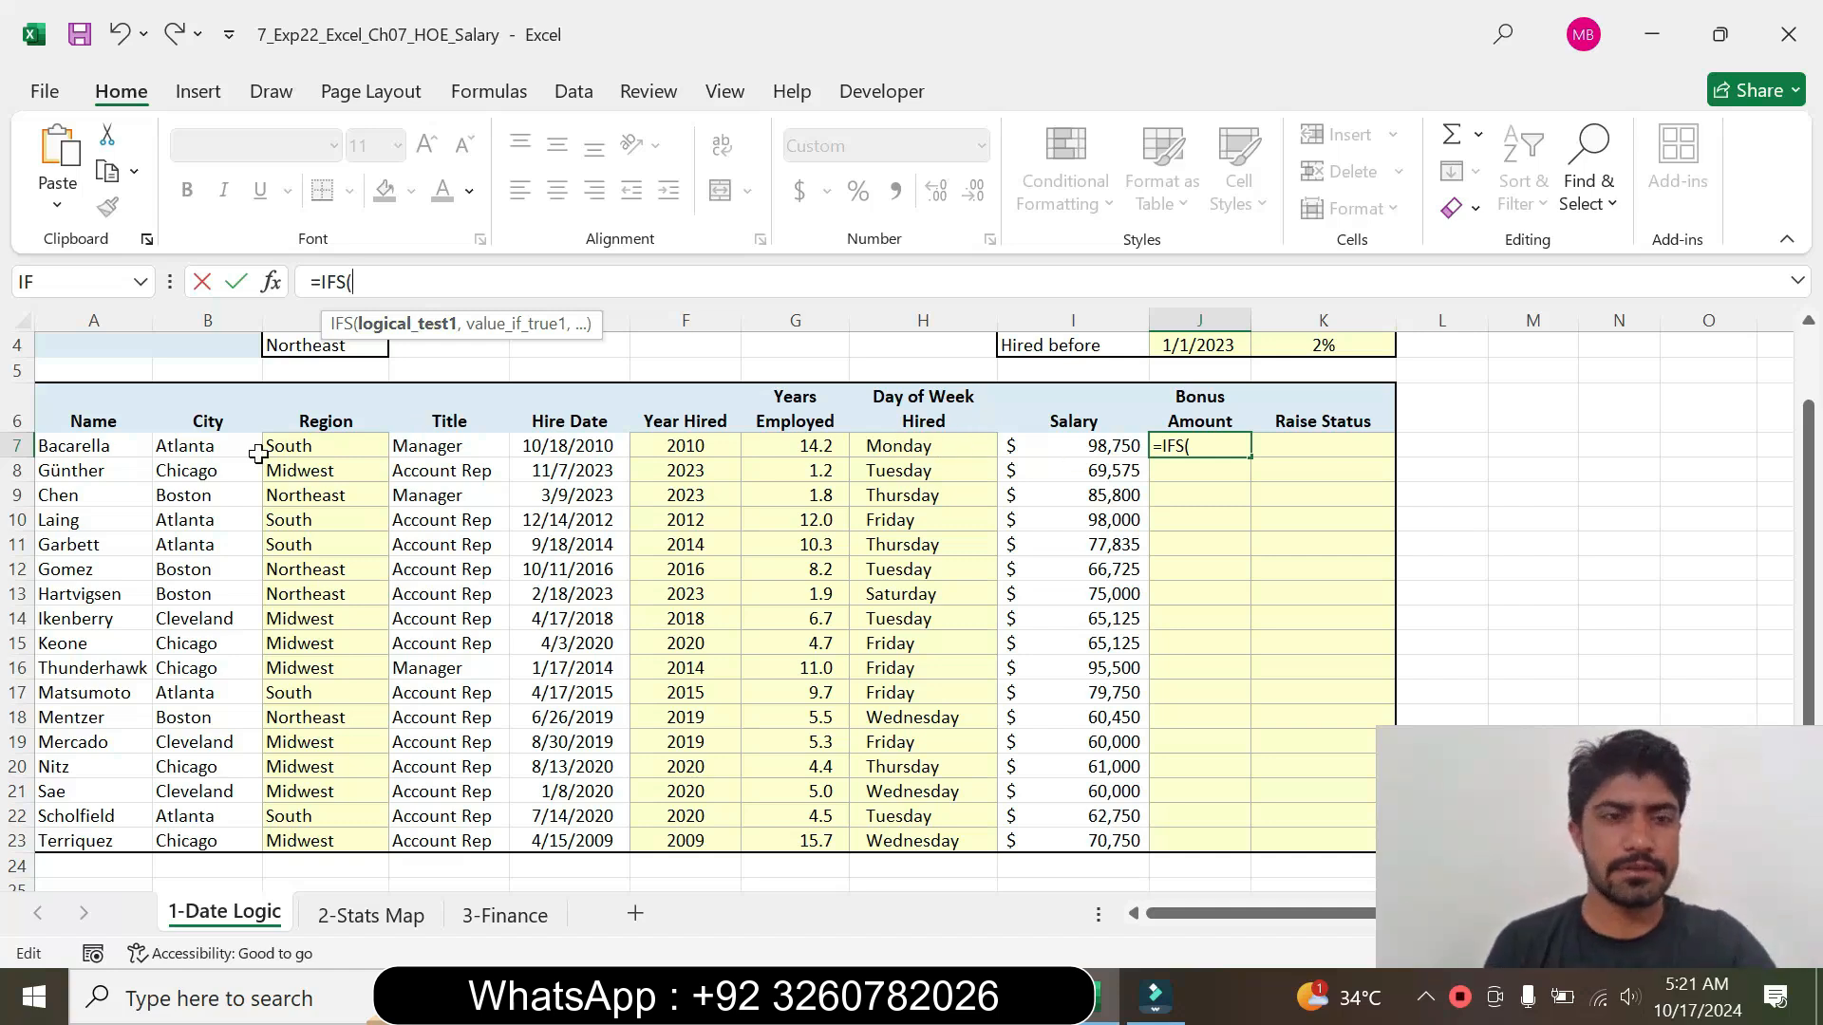
left_click(555, 444)
left_click(555, 444)
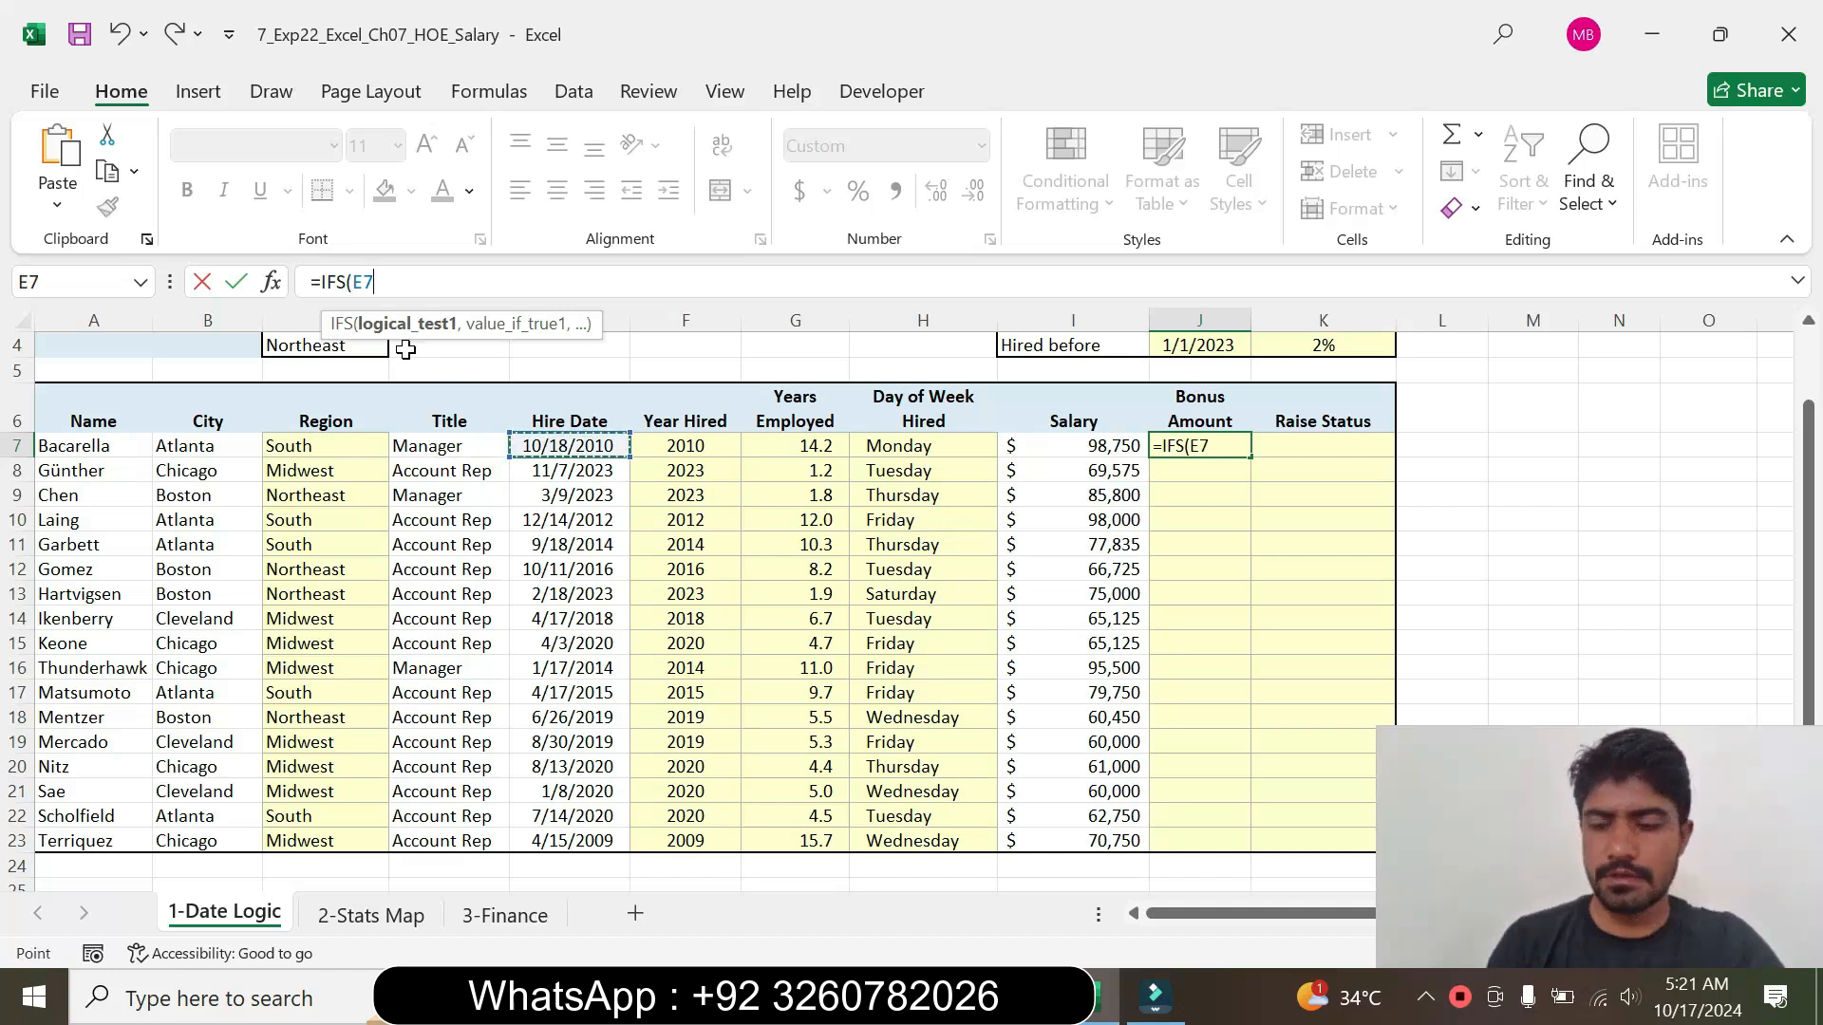
type("<")
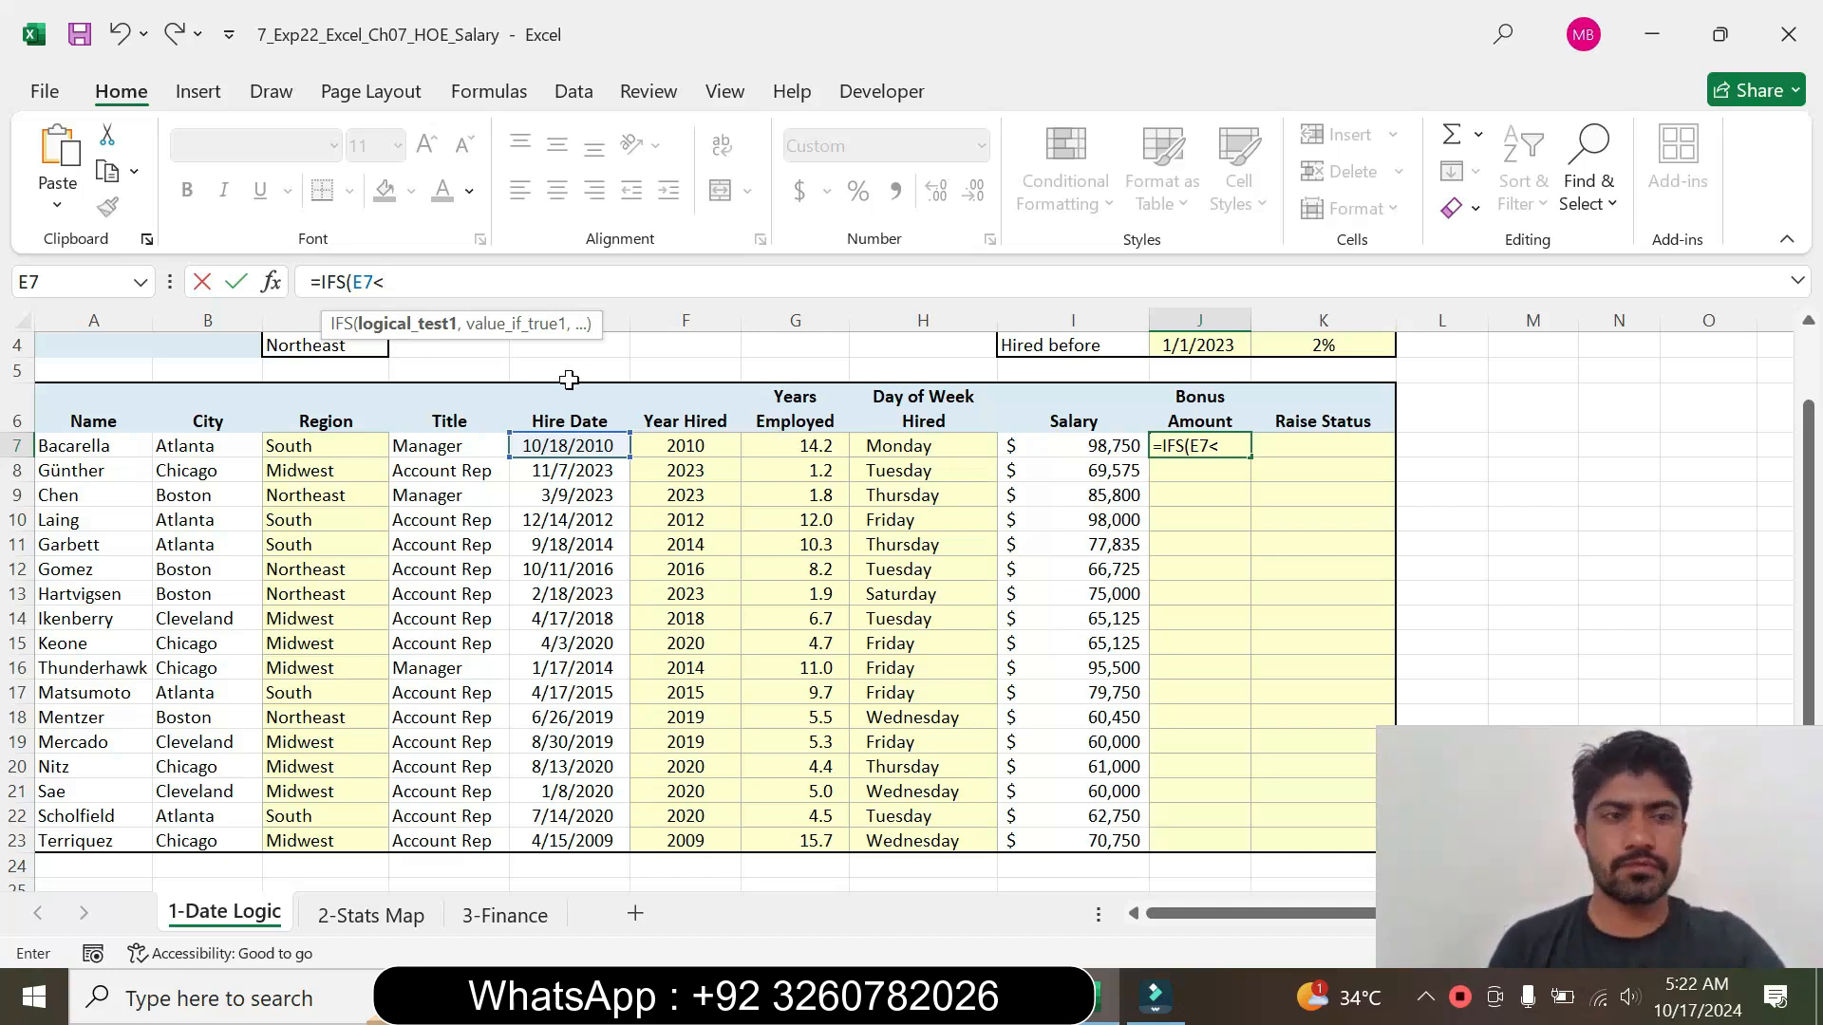
Step: Complete the first logical test of the J7 IFS formula with the mixed reference J$2
left_click_drag(1814, 538, 1814, 518)
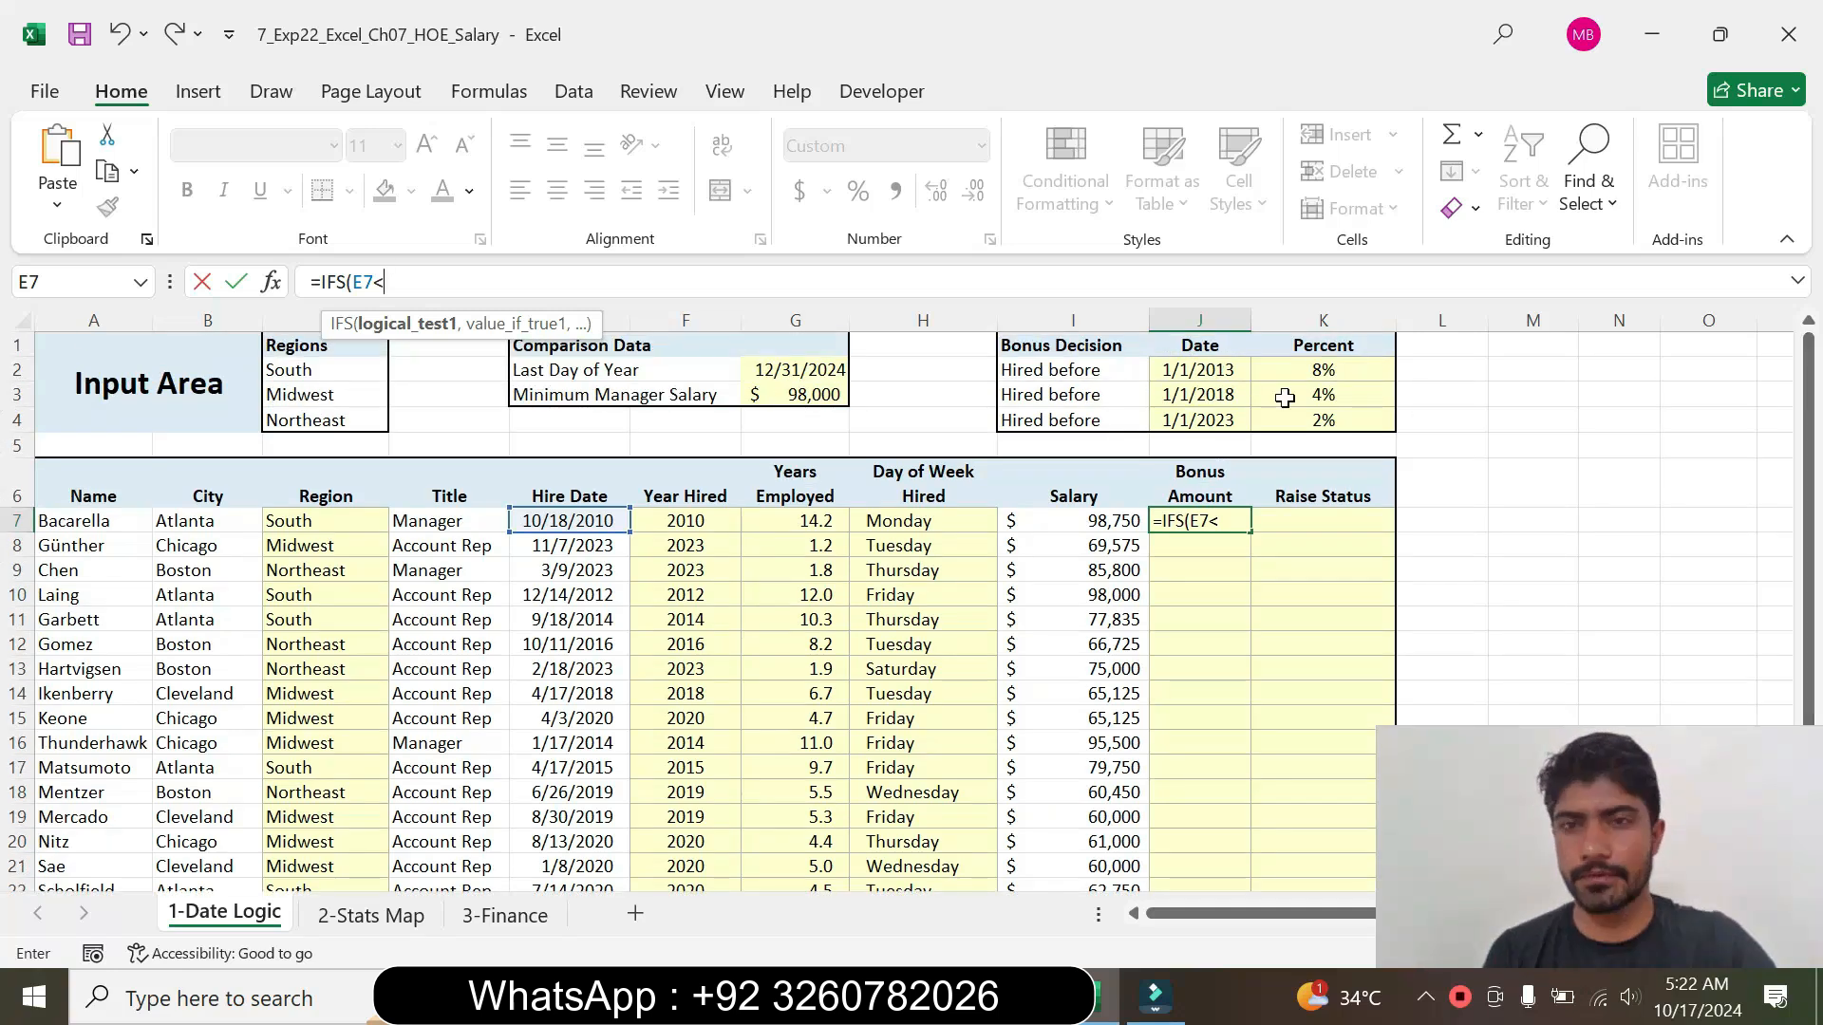
left_click(1189, 369)
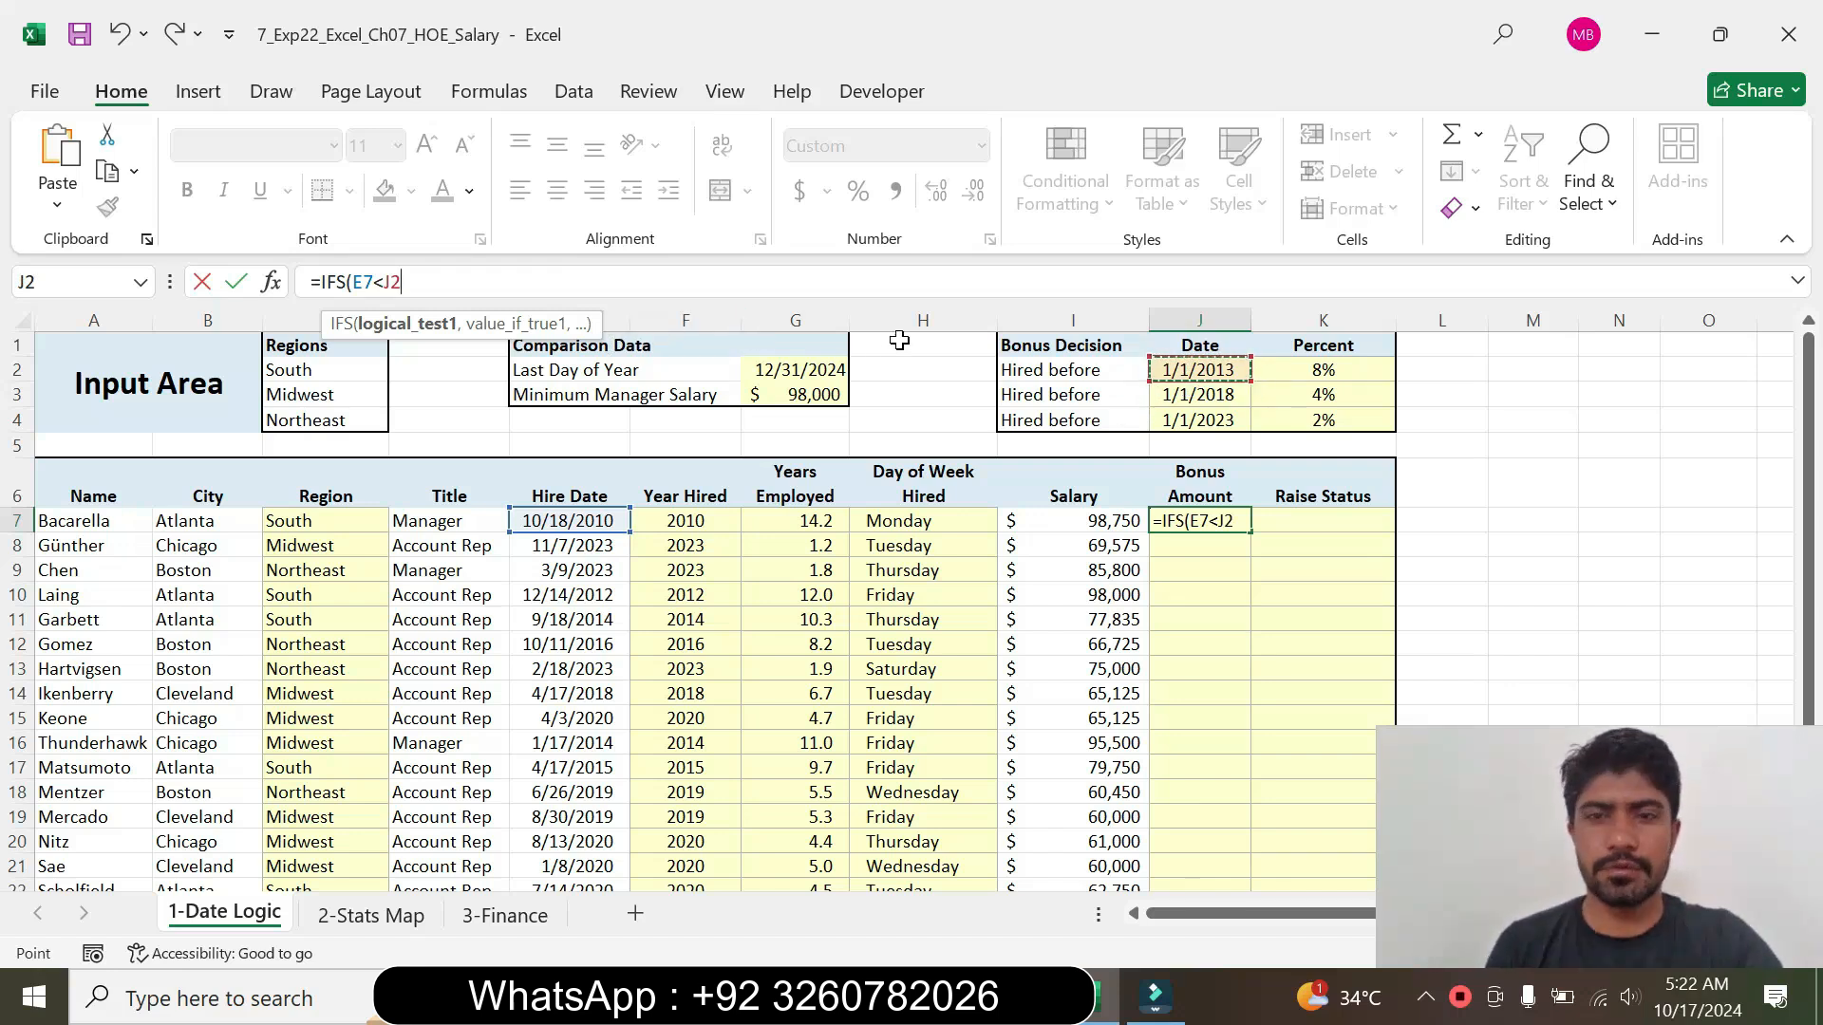
key("F2")
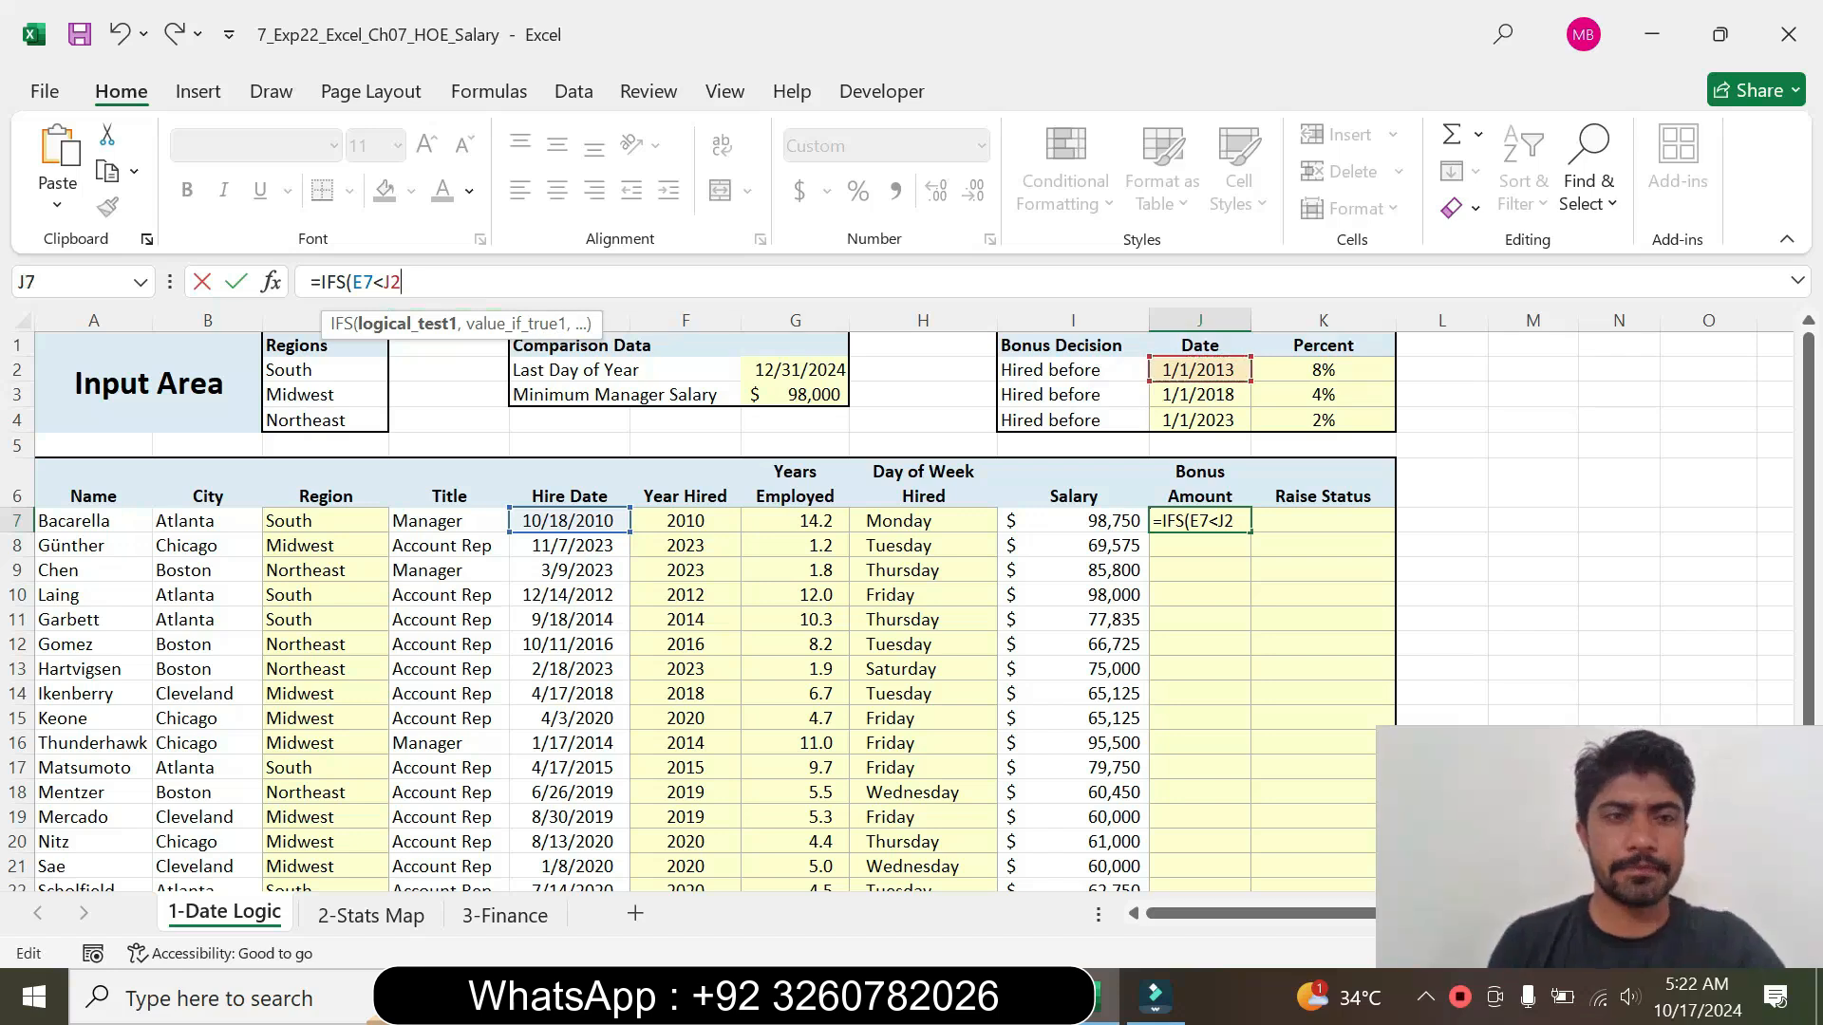
key("F4")
key("F4")
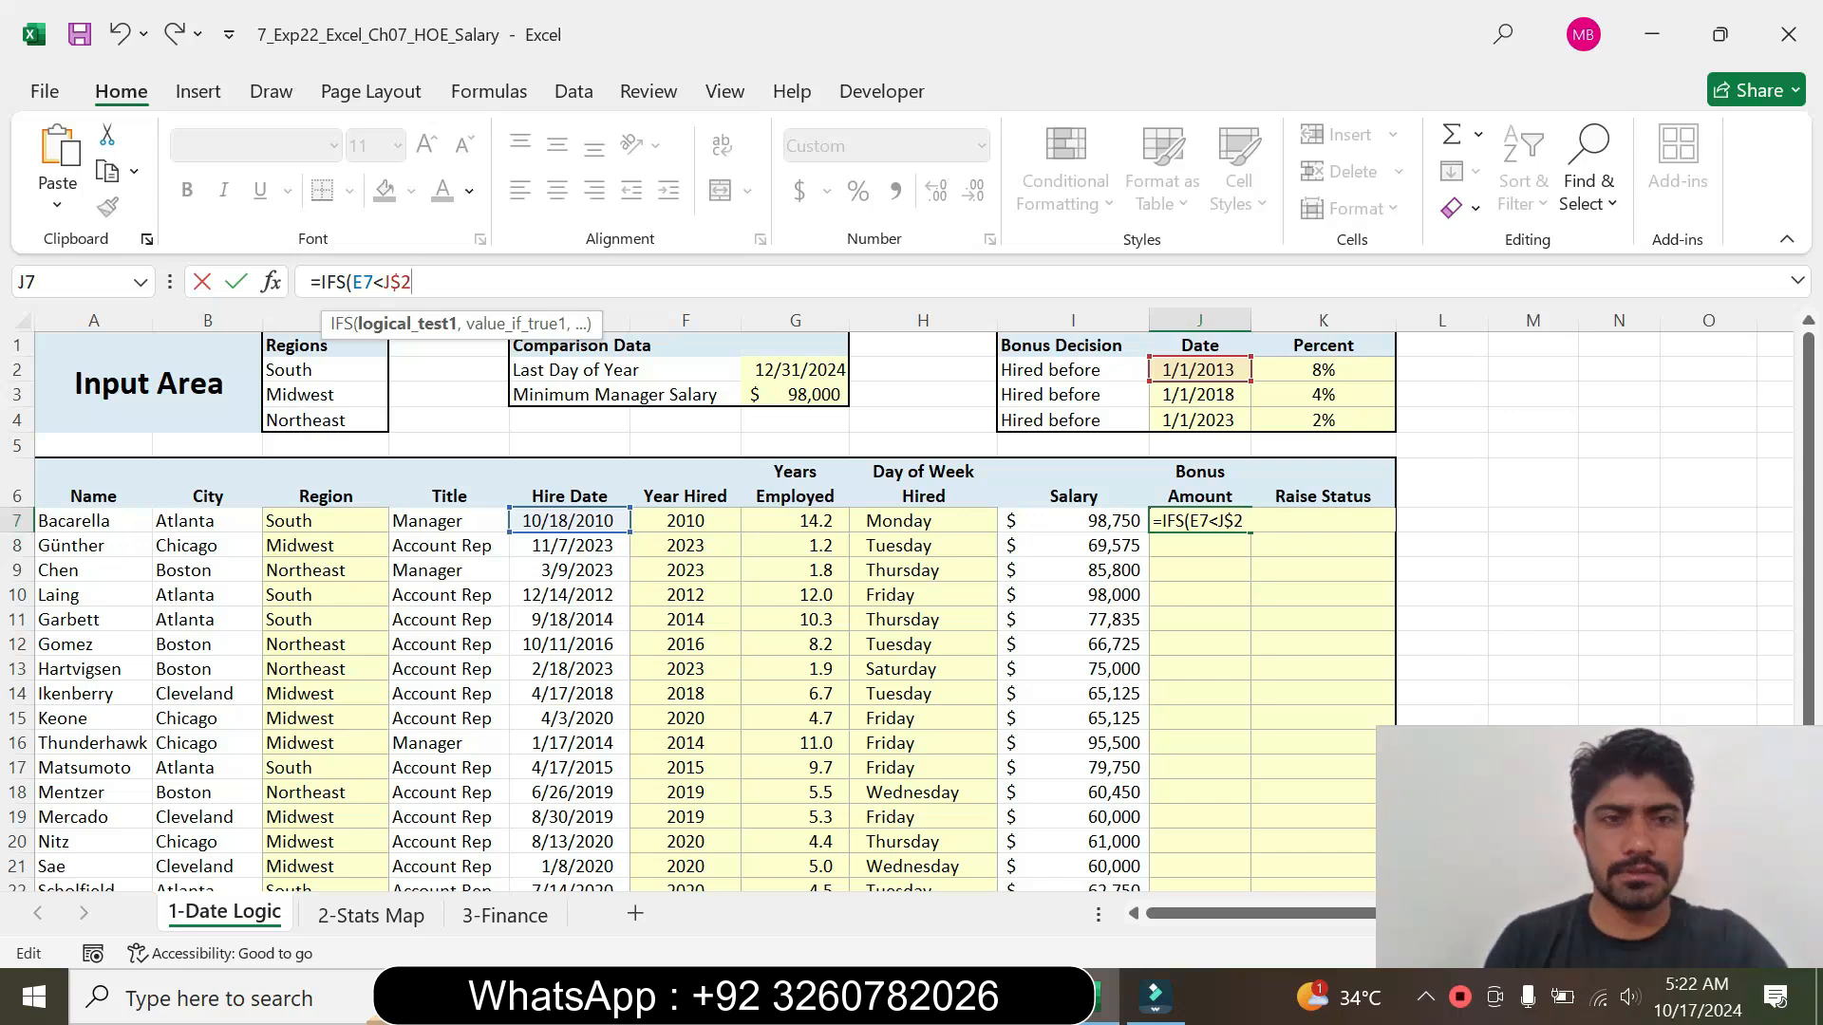
type(",")
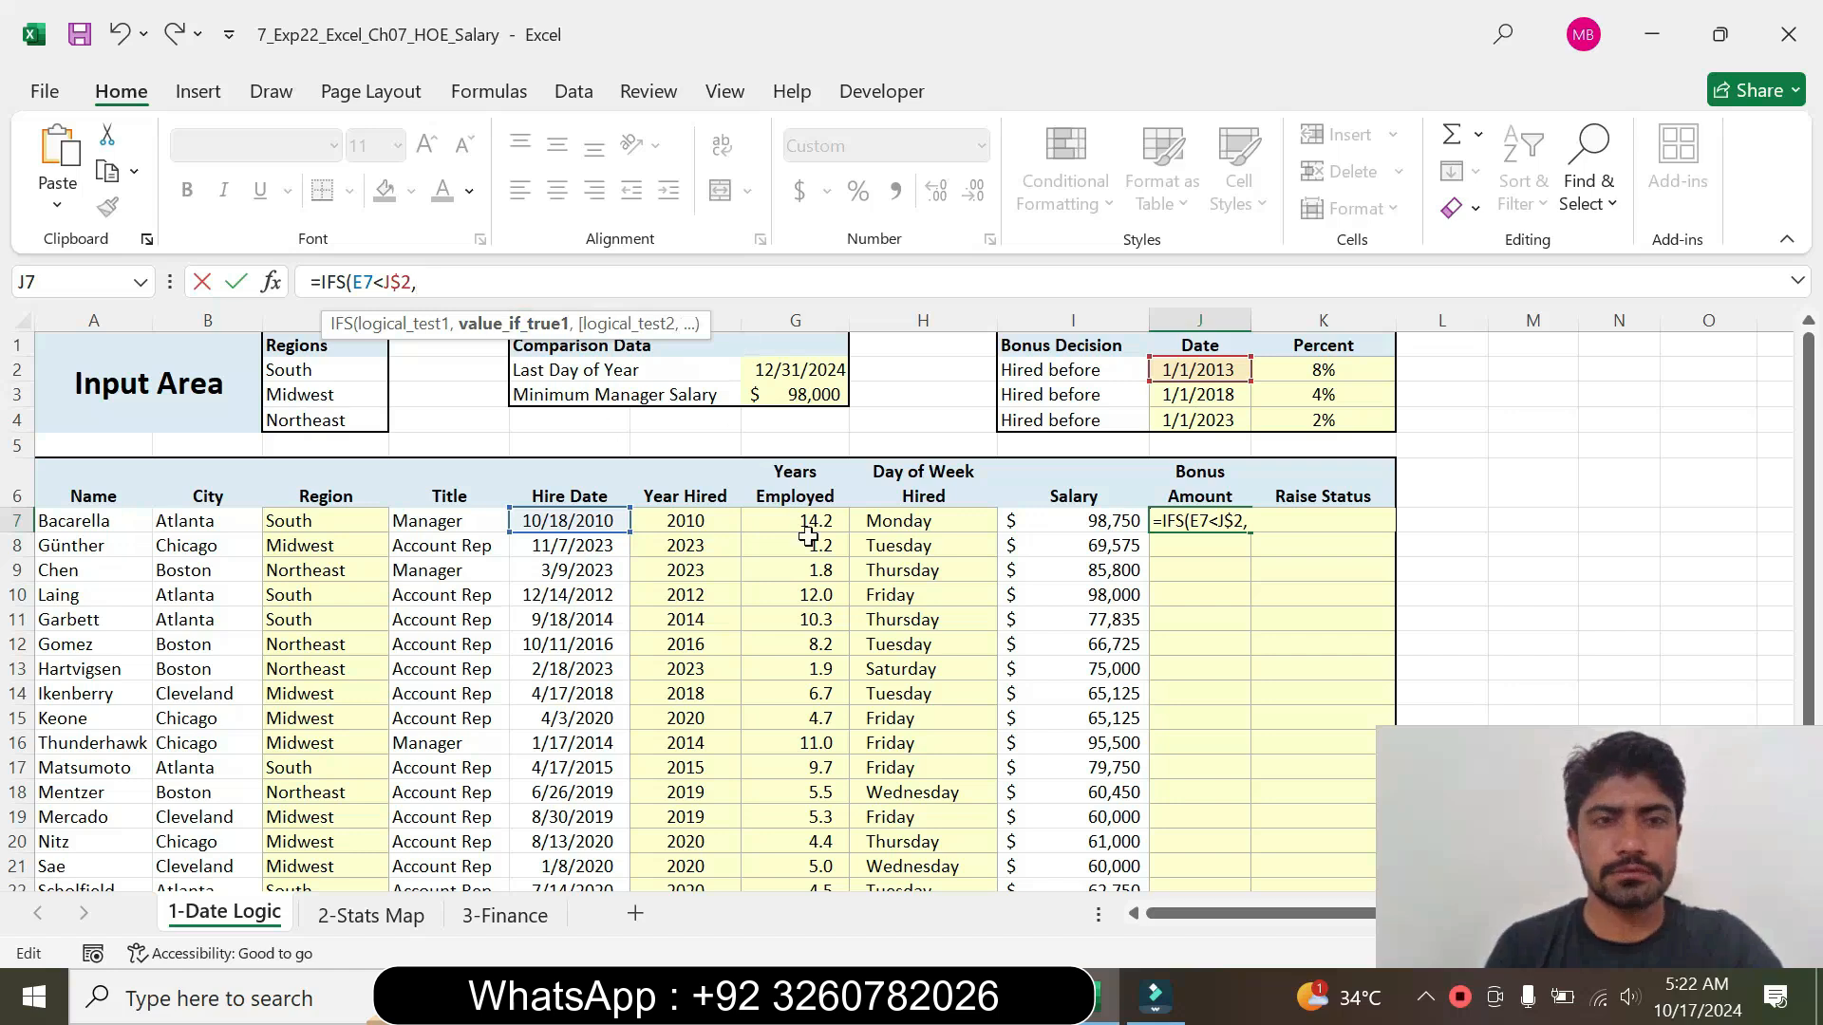
Step: Check the first bonus rule in the Word instructions and add I7*K$2 as the first result in the J7 IFS formula
left_click(1021, 997)
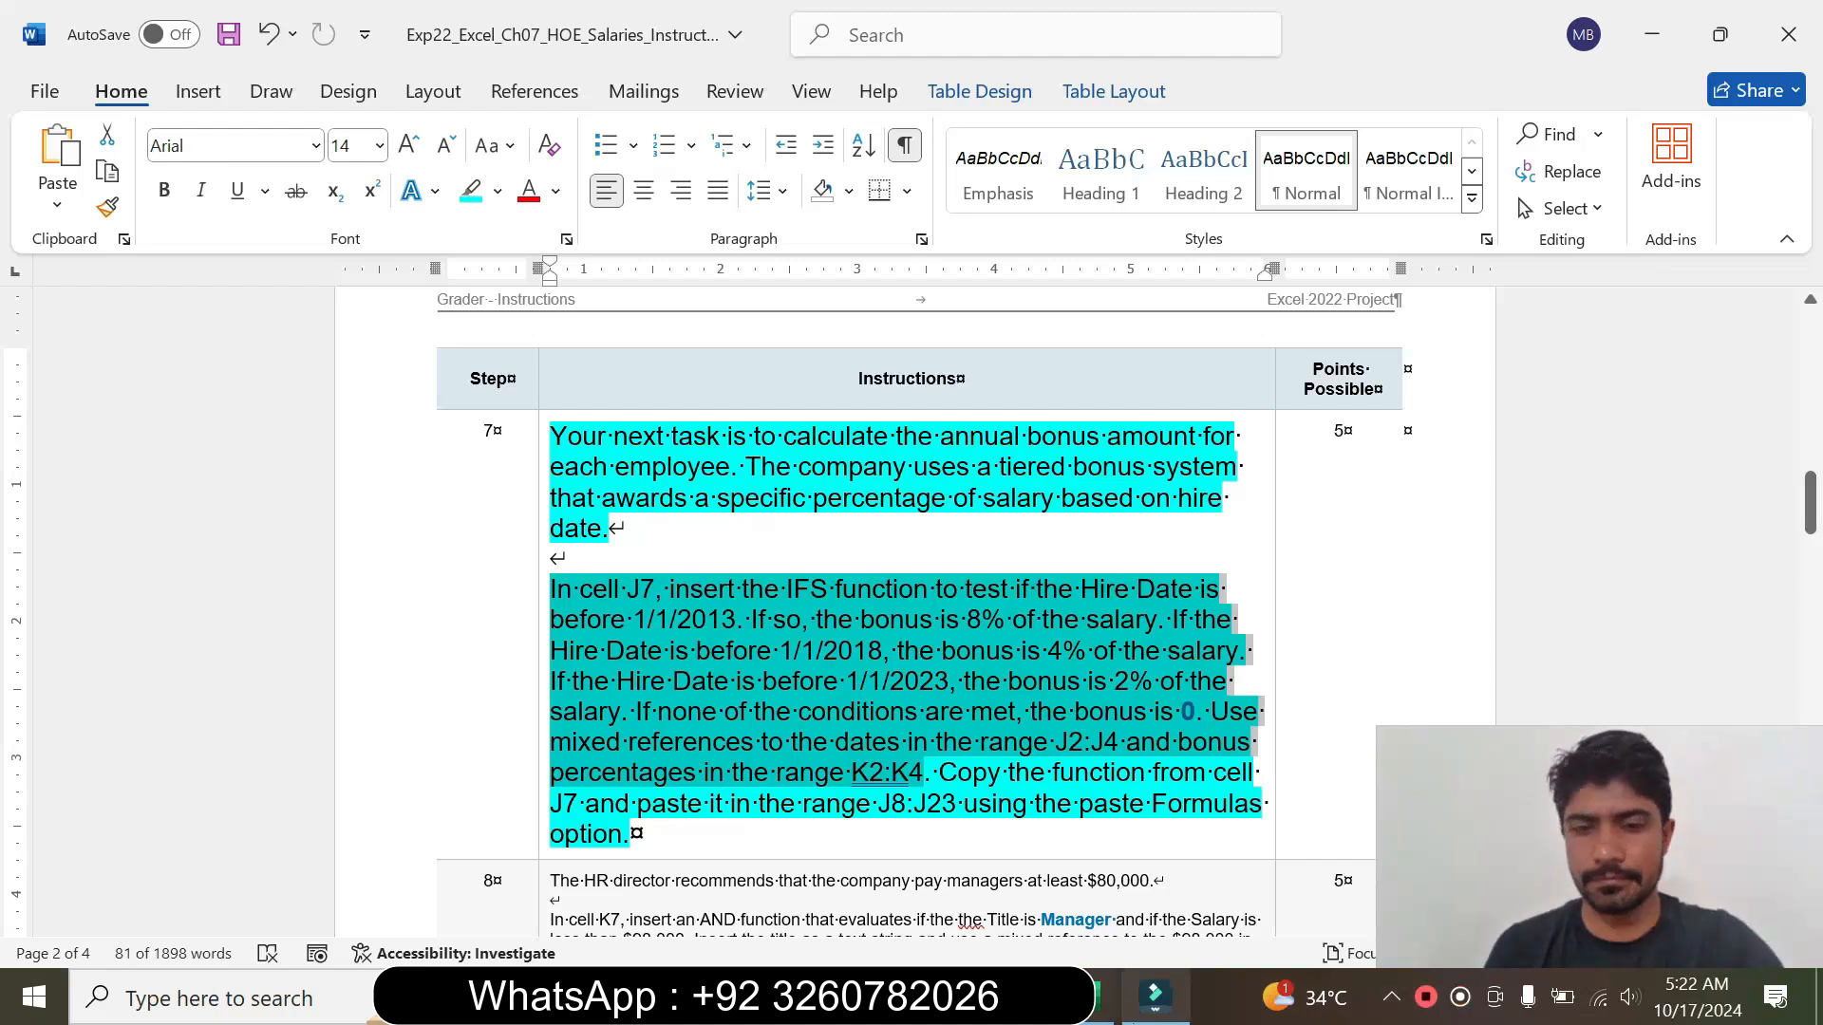
left_click(1092, 997)
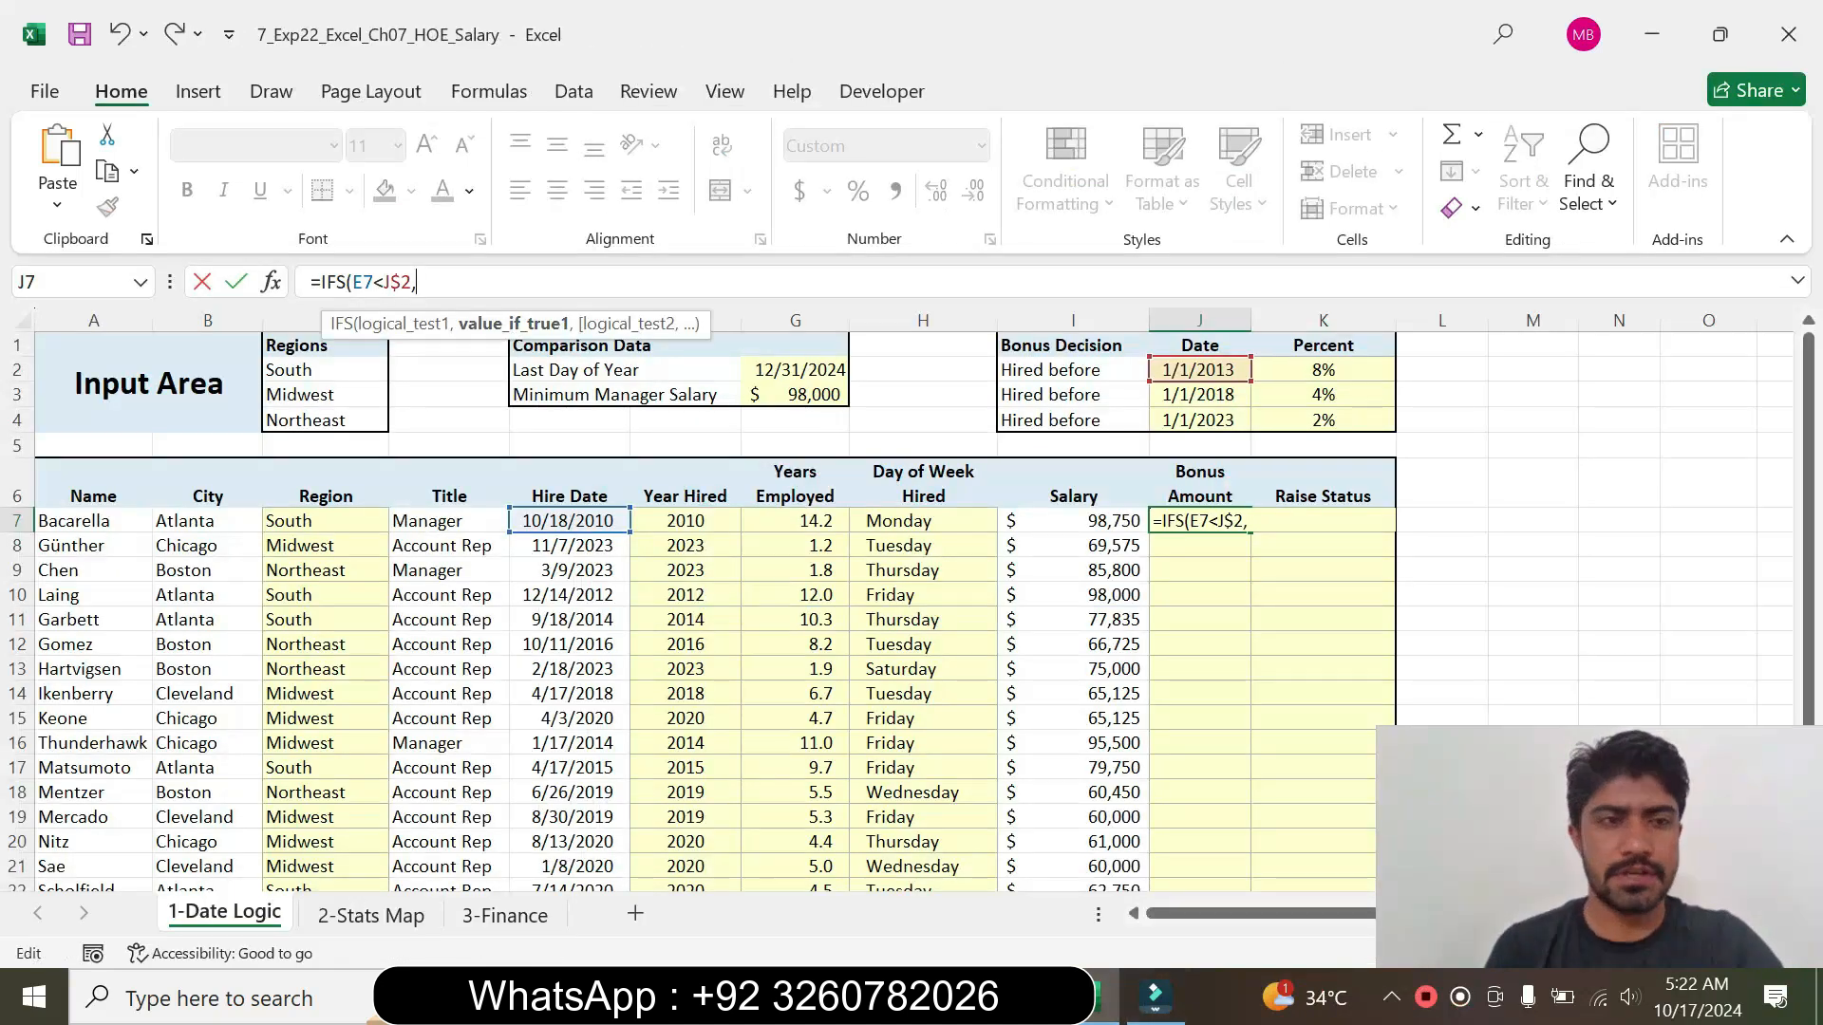
left_click(1087, 522)
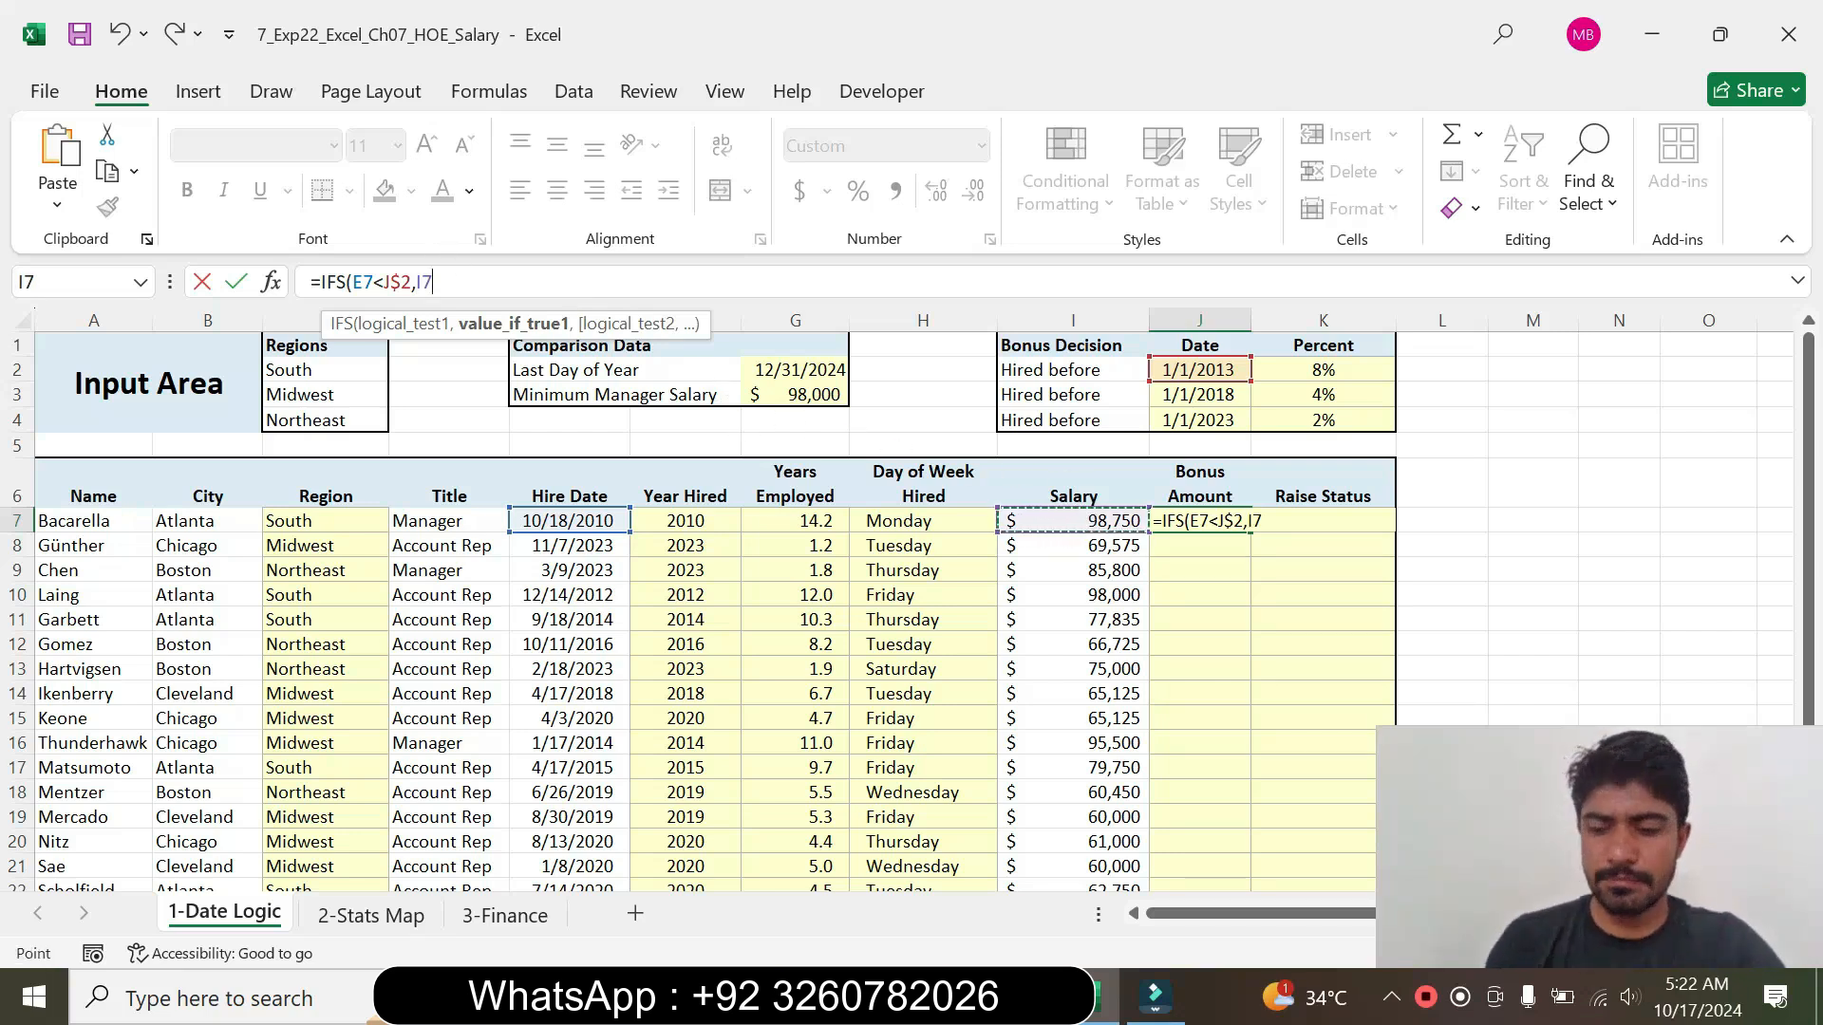
type("*")
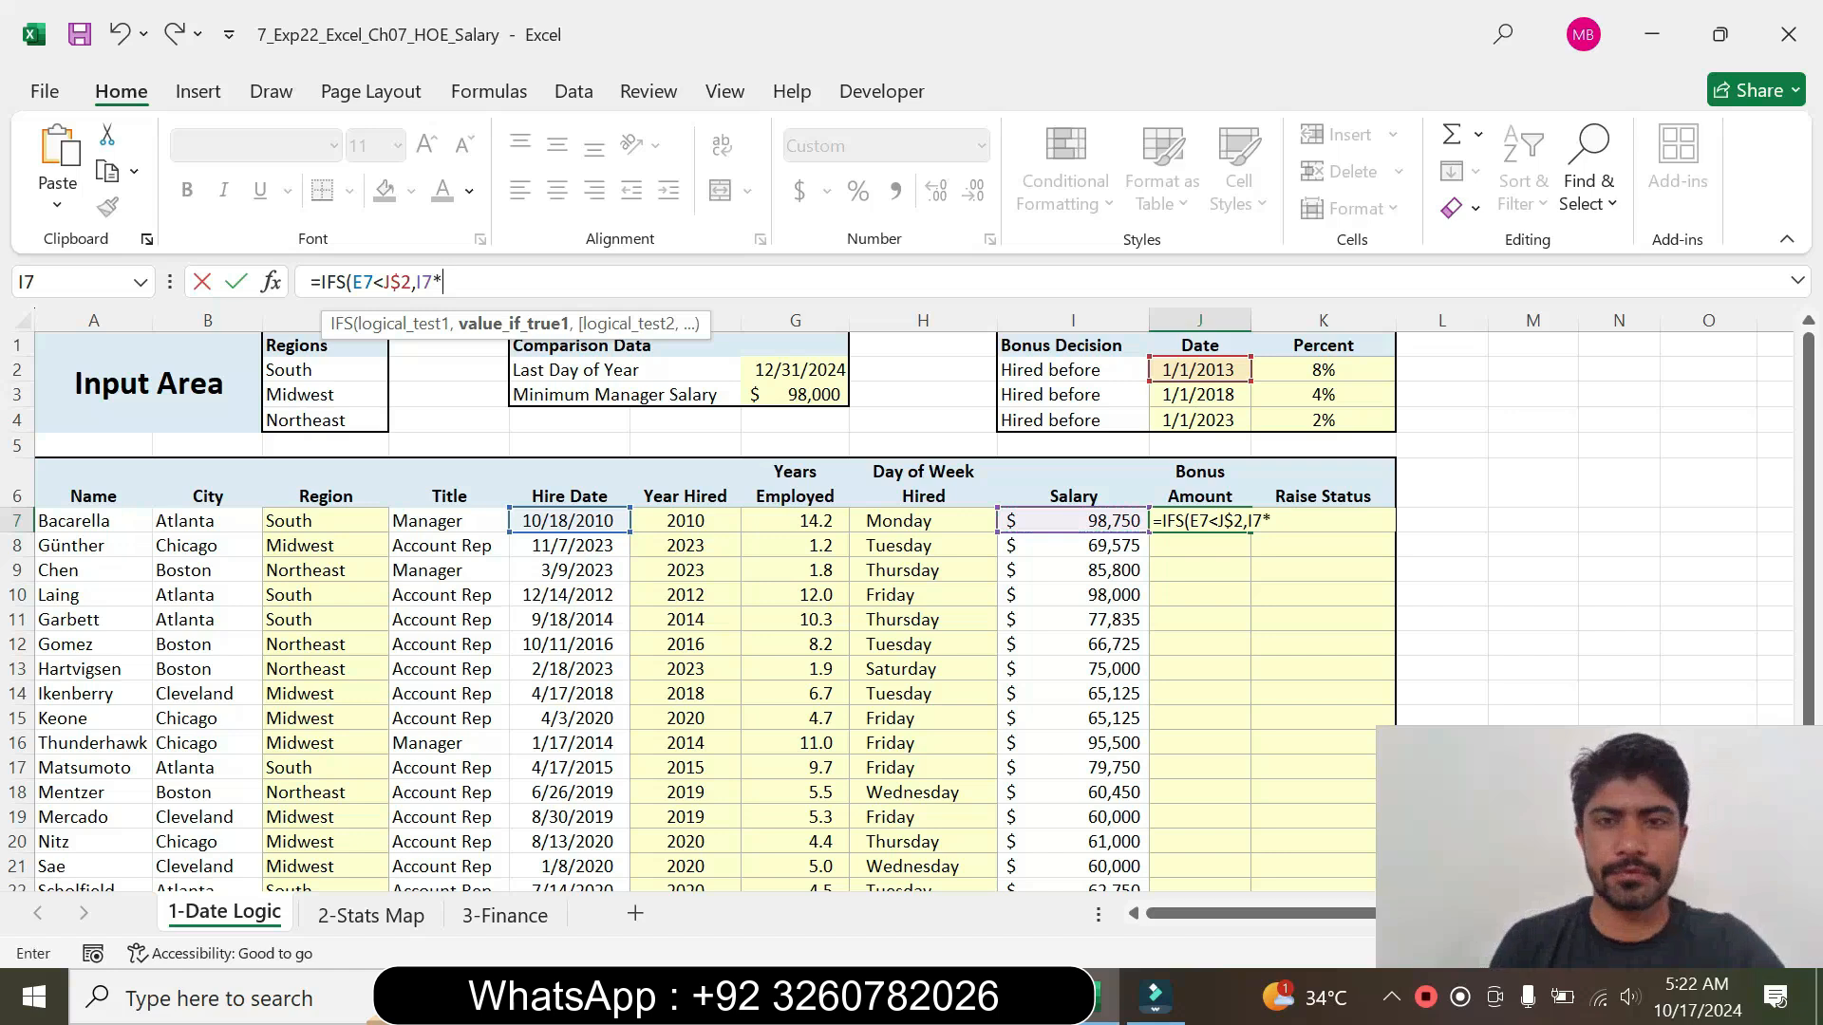
left_click(1329, 376)
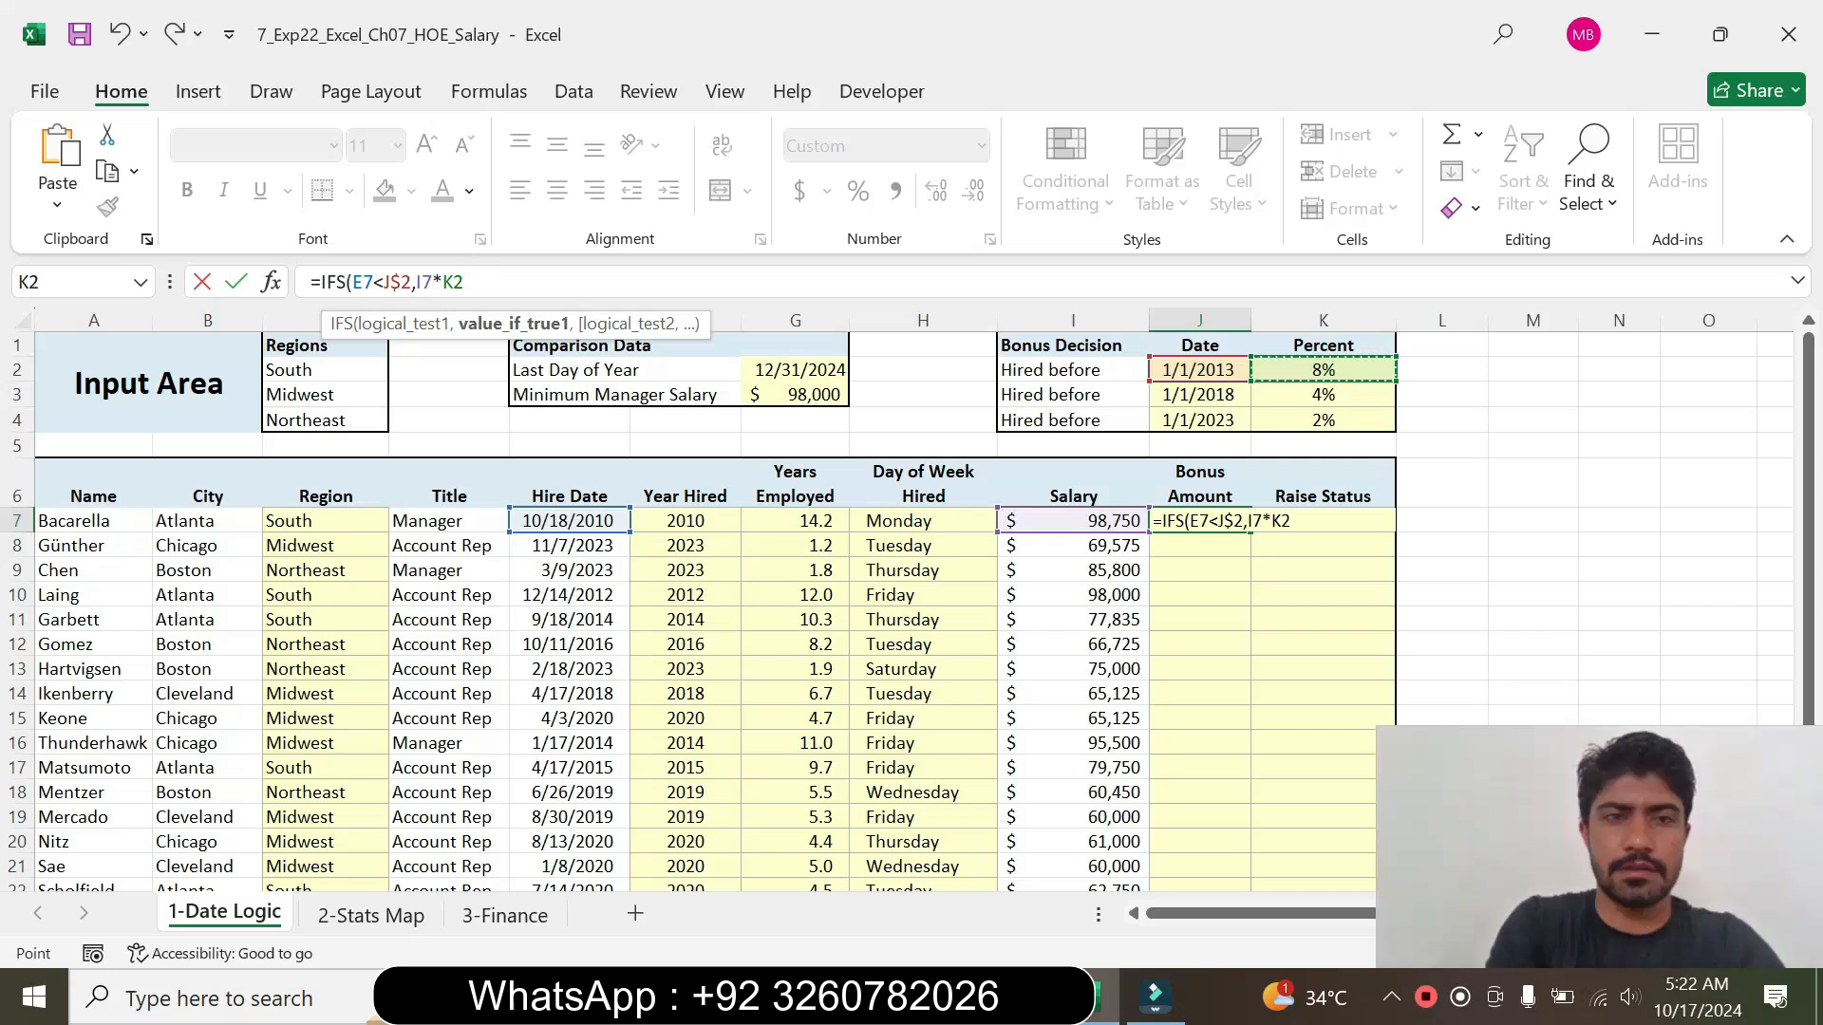
key("F4")
key("F4")
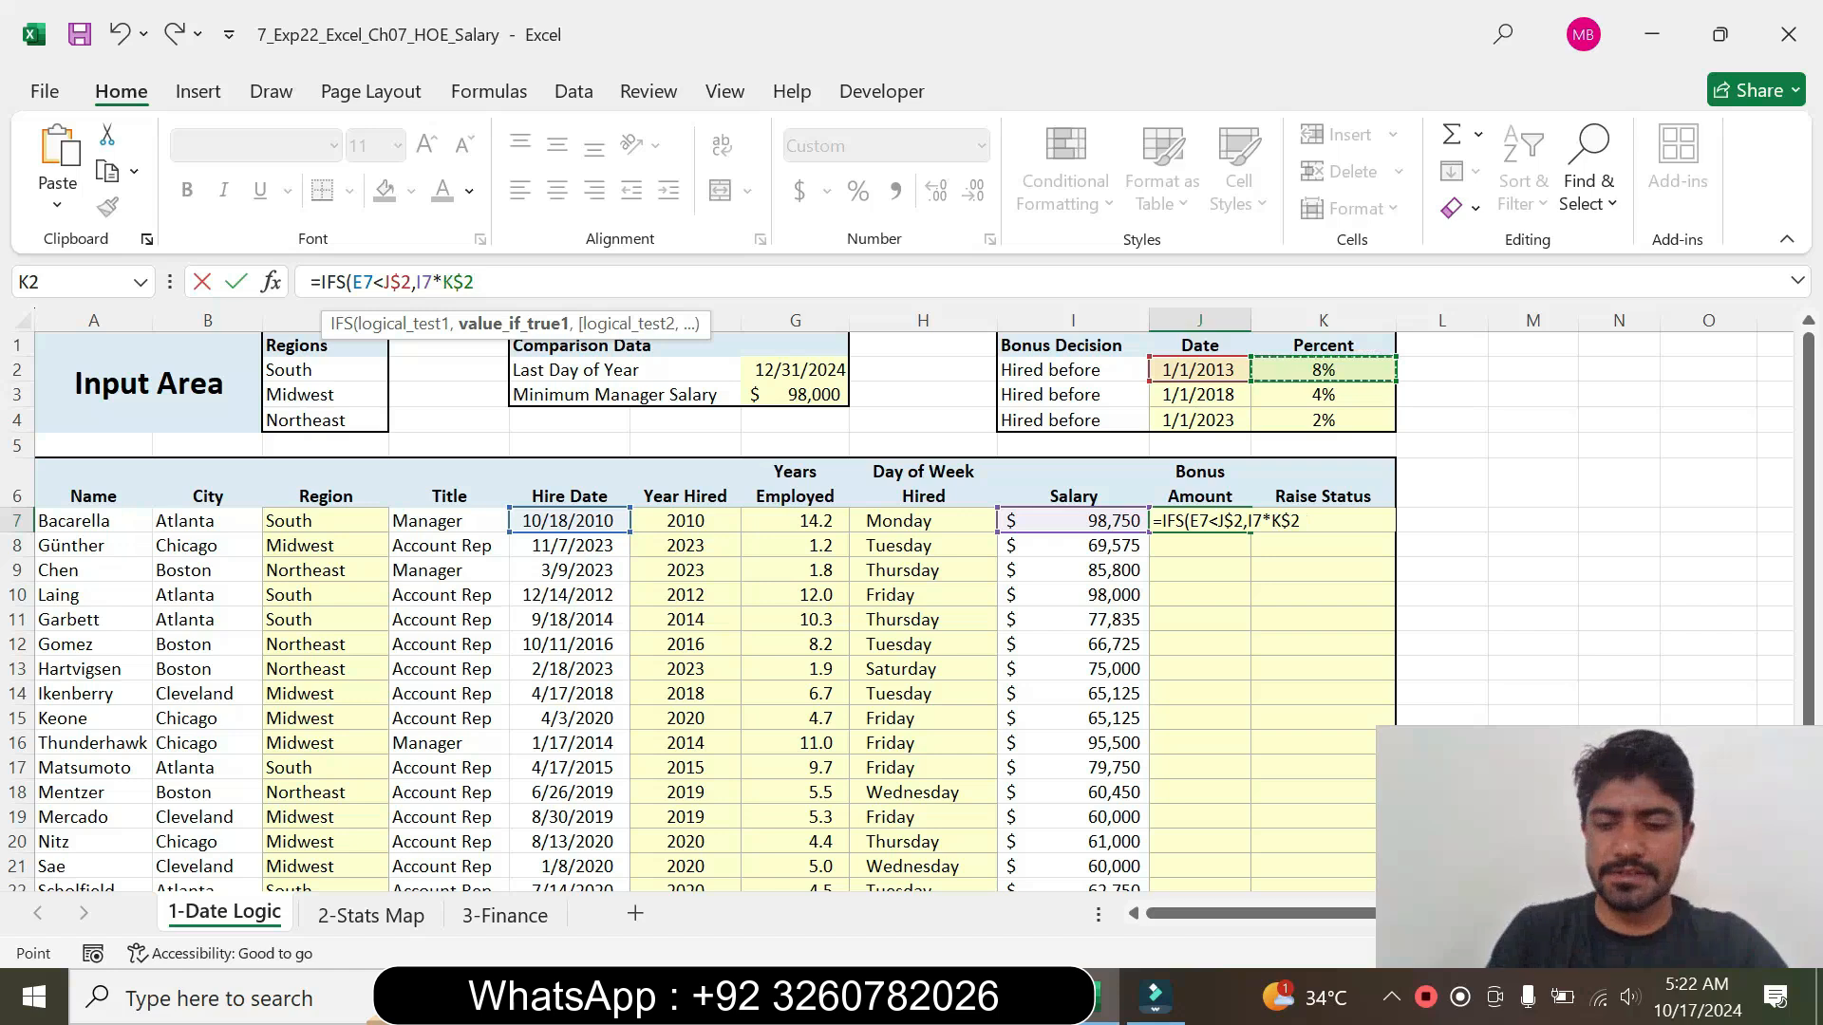
type(",")
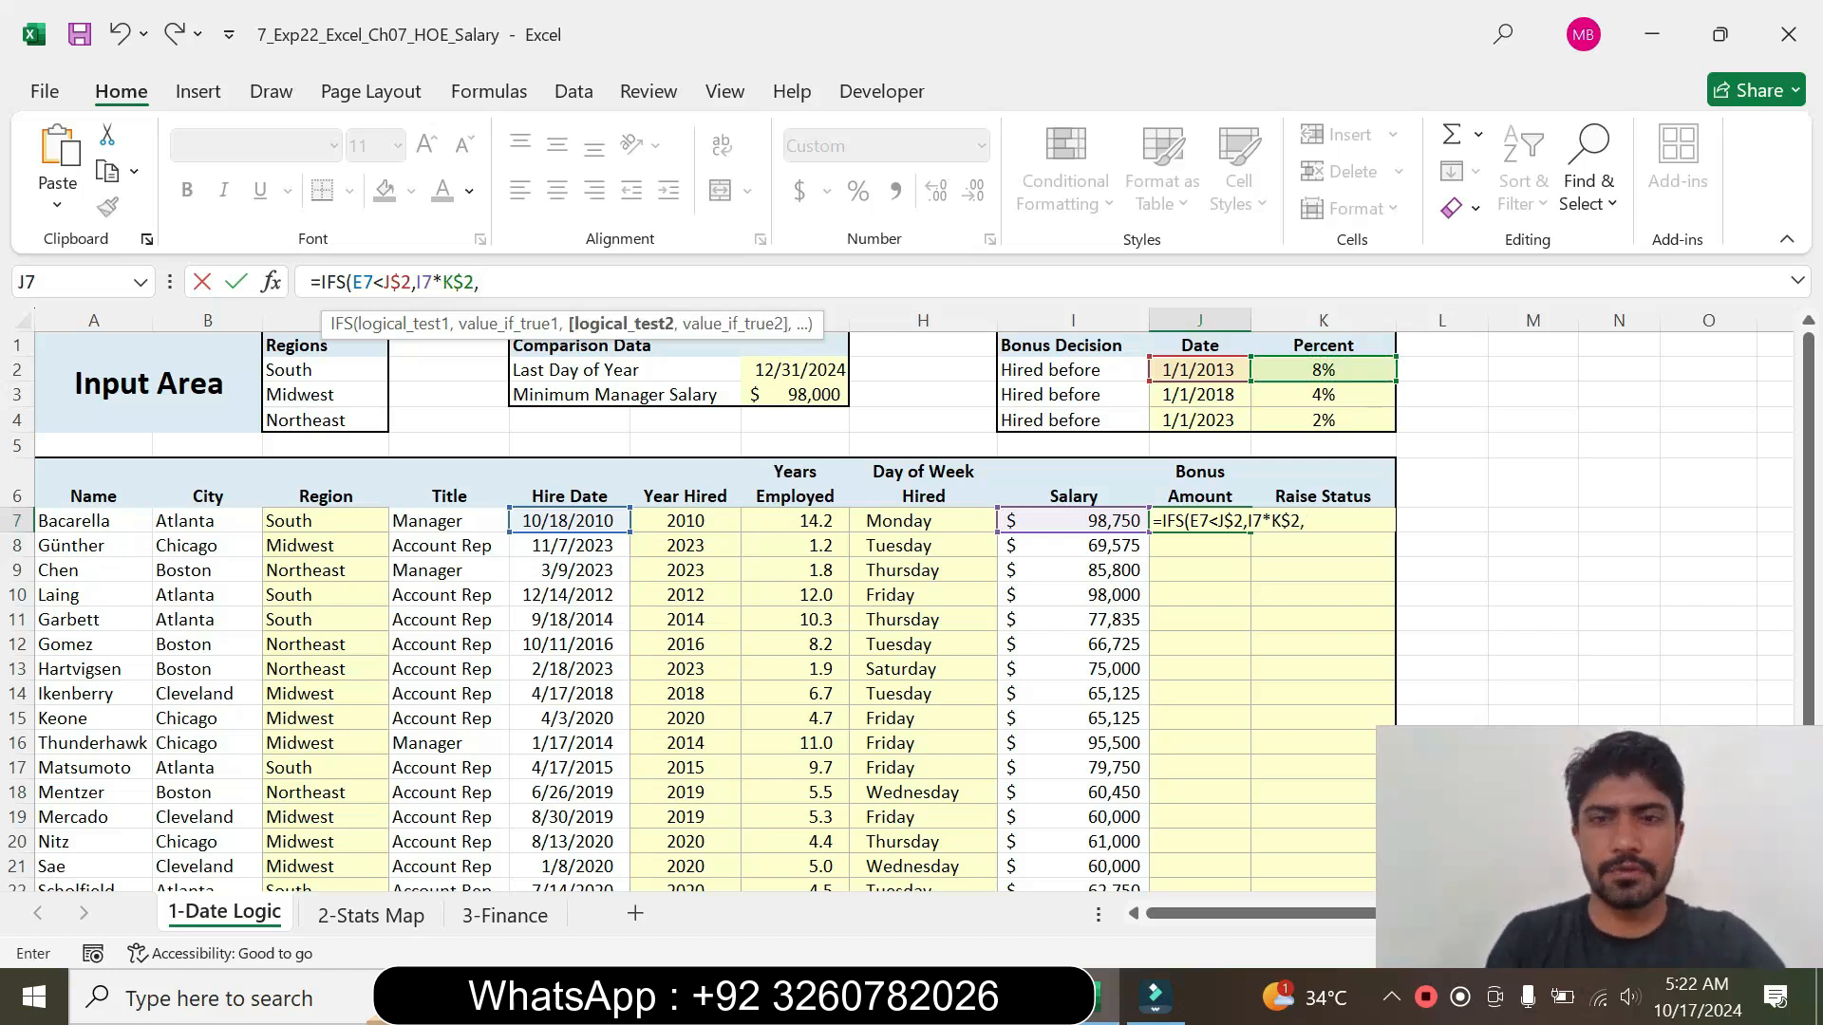
Step: Check the next bonus rule in the Word instructions, add I7*K$3 as the next J7 IFS argument, and begin the following argument with E7
key("alt+Tab")
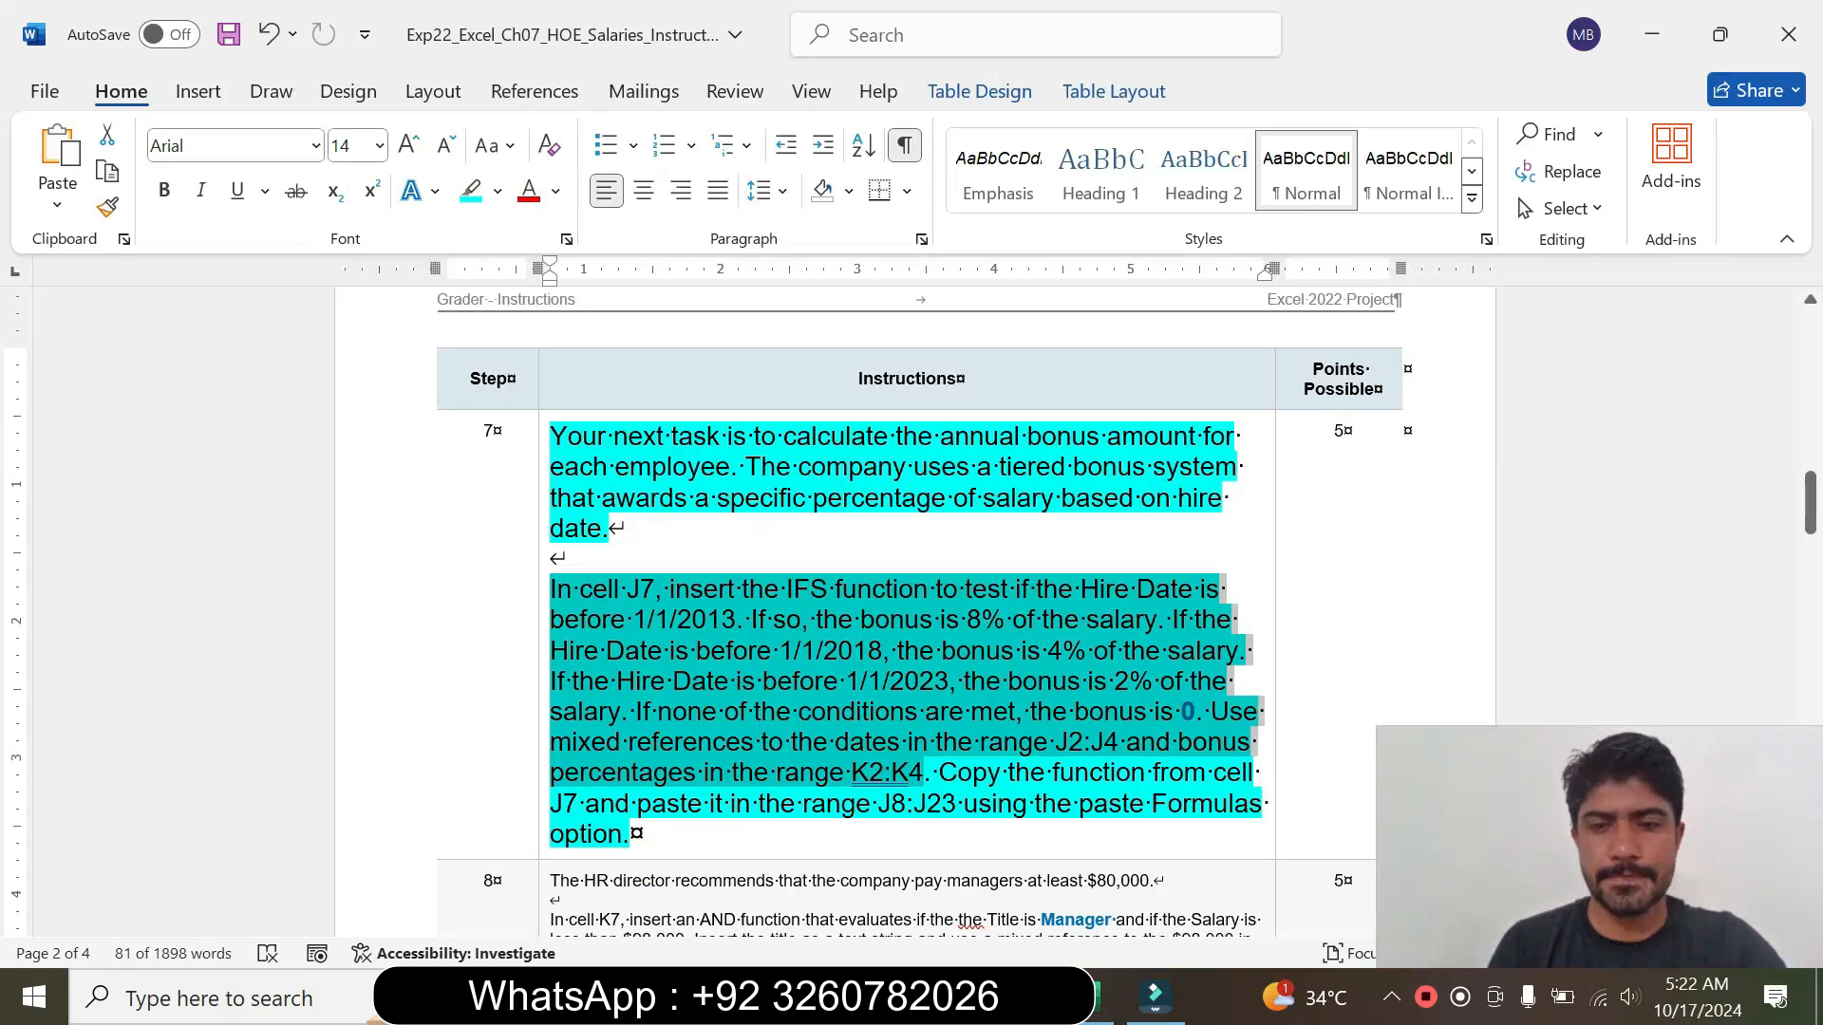
mouse_move(1104, 997)
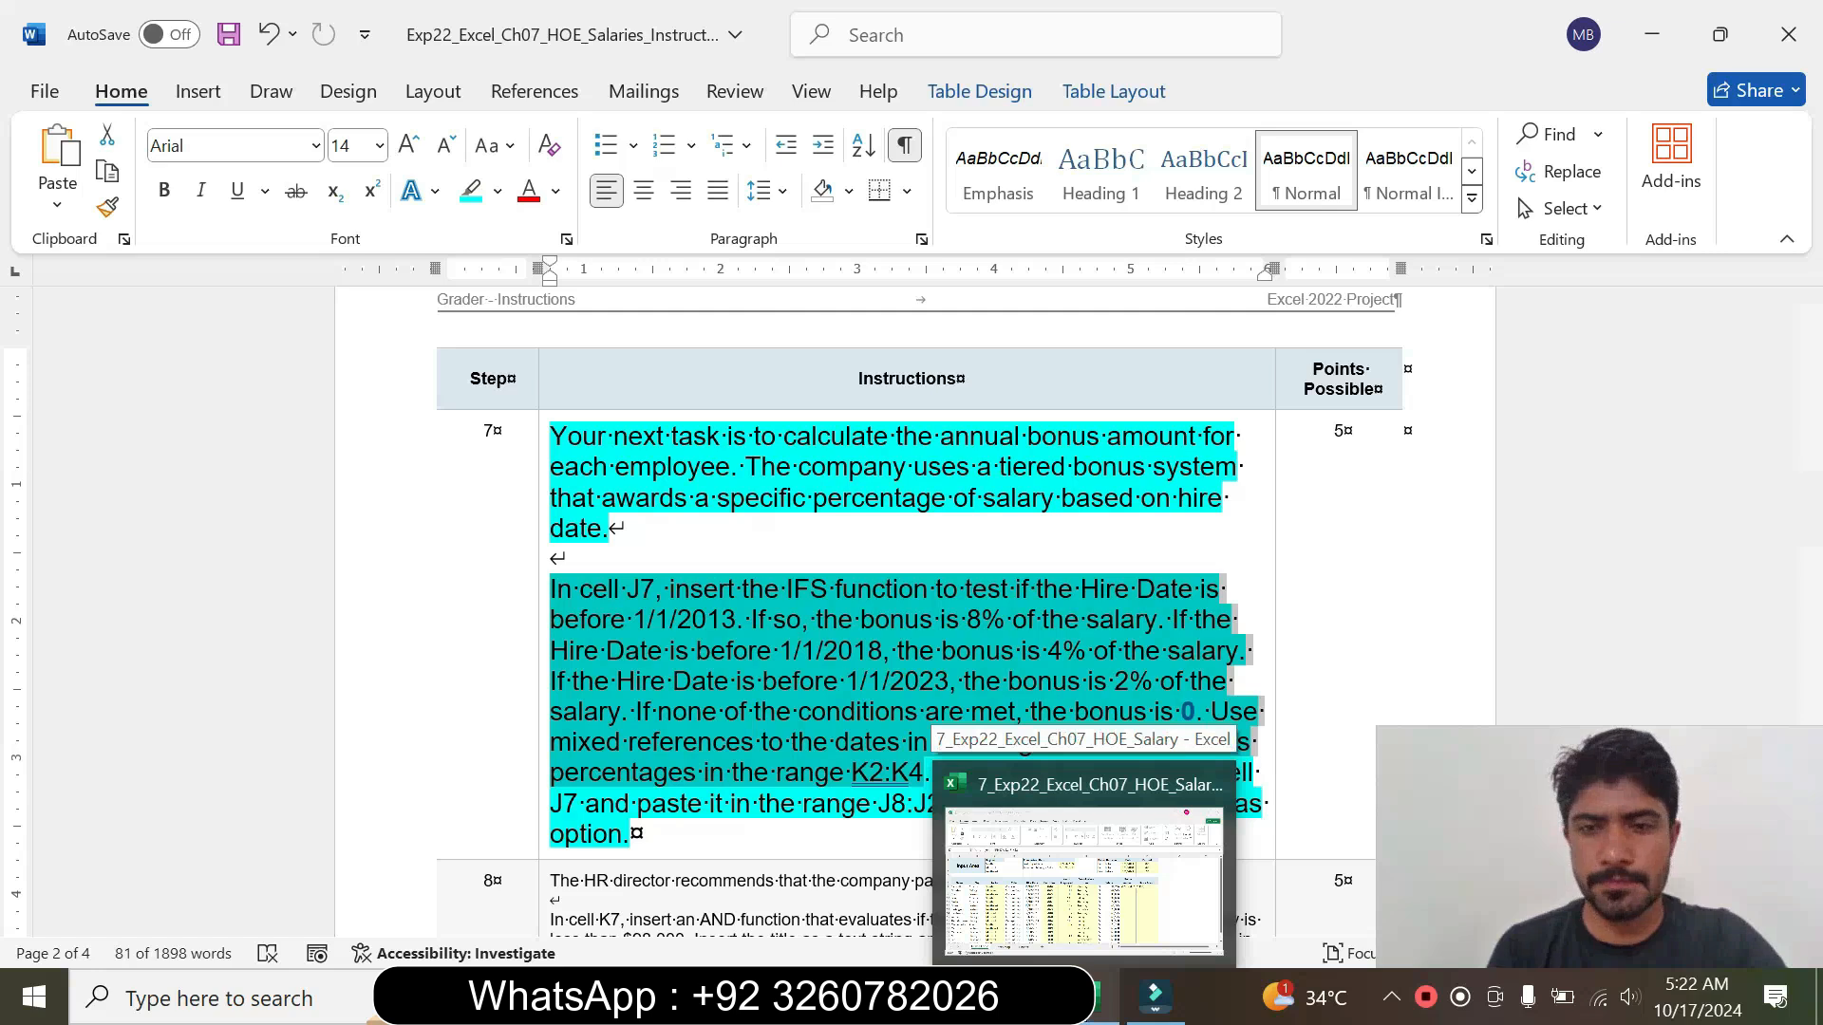
left_click(1081, 945)
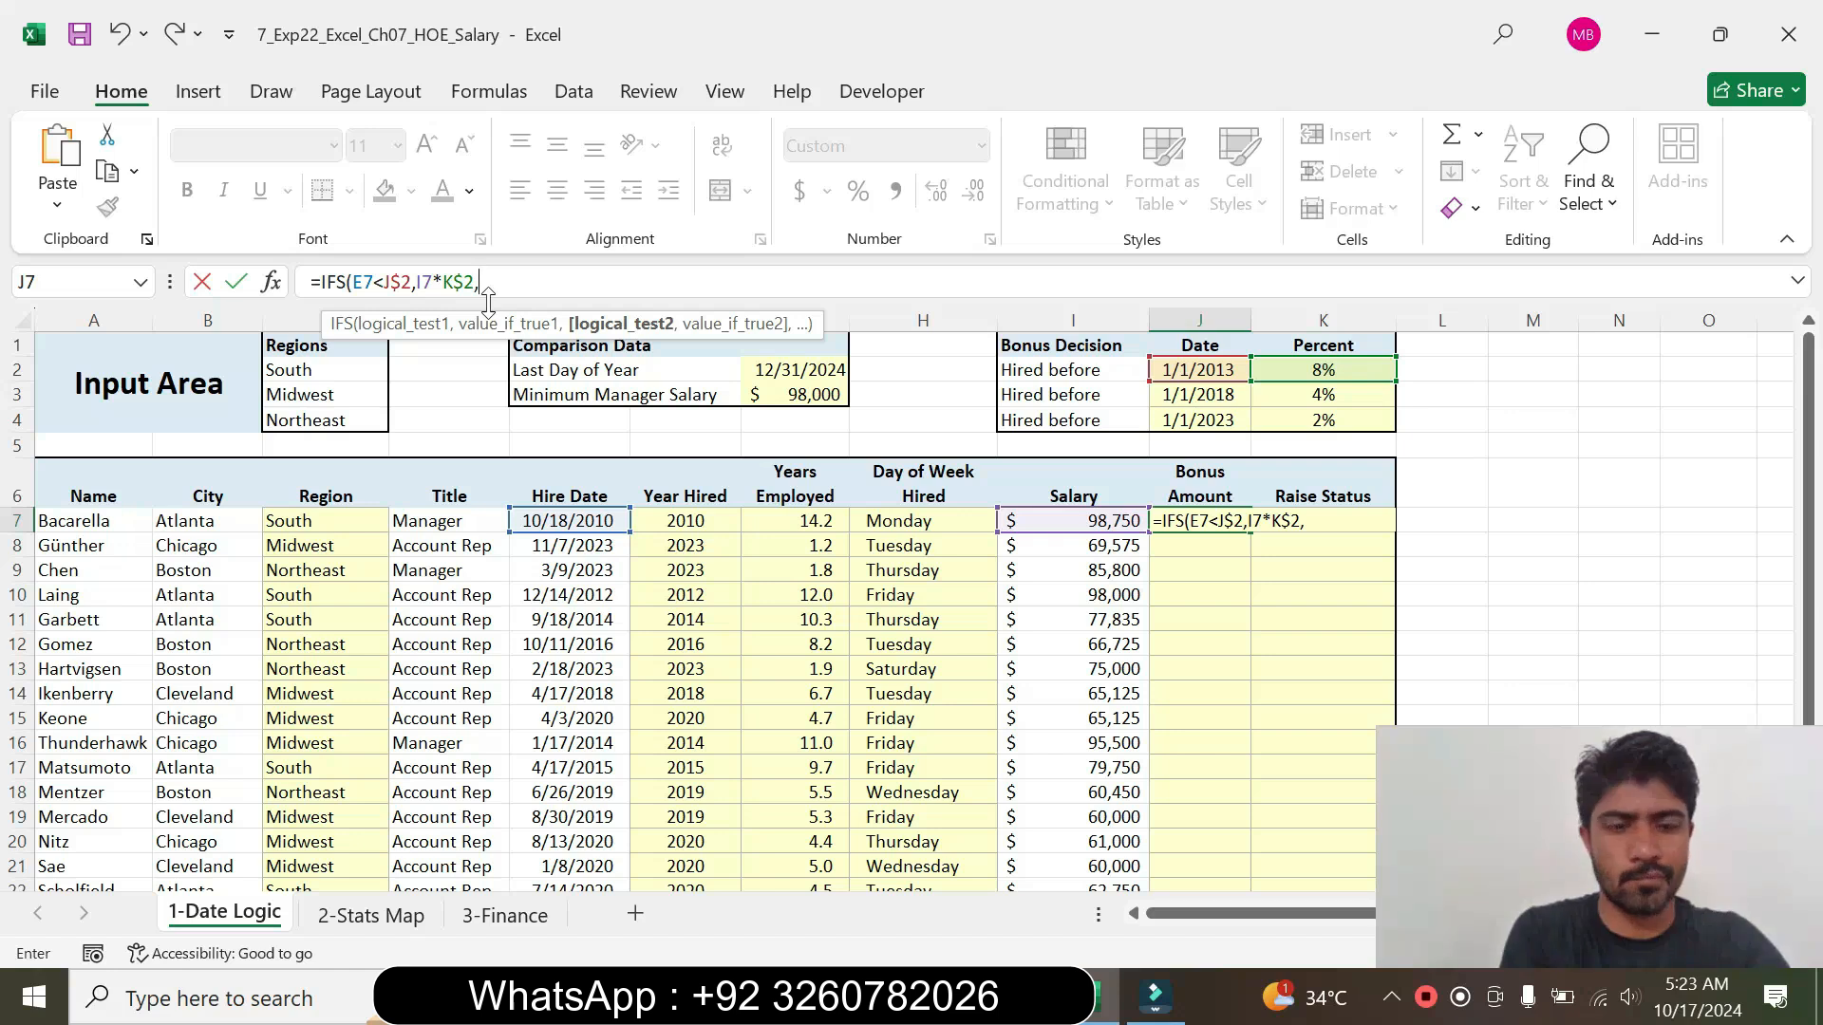
type("I7")
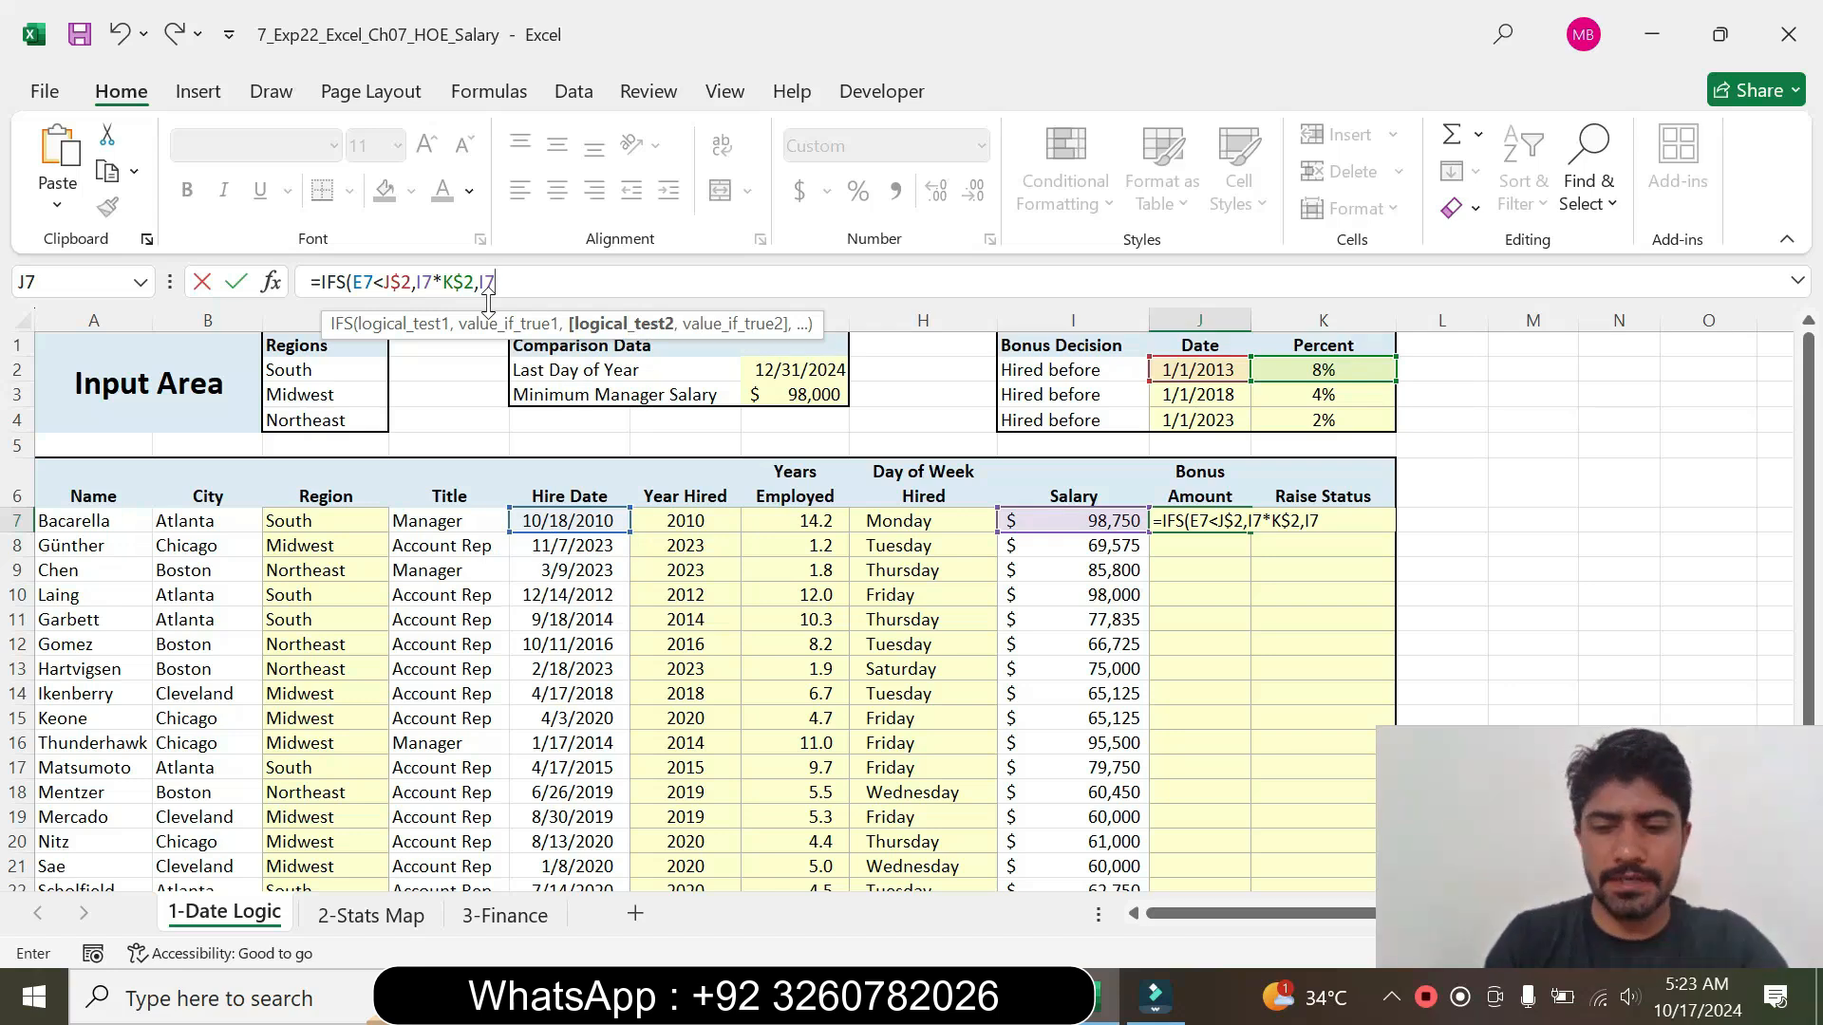
type("*")
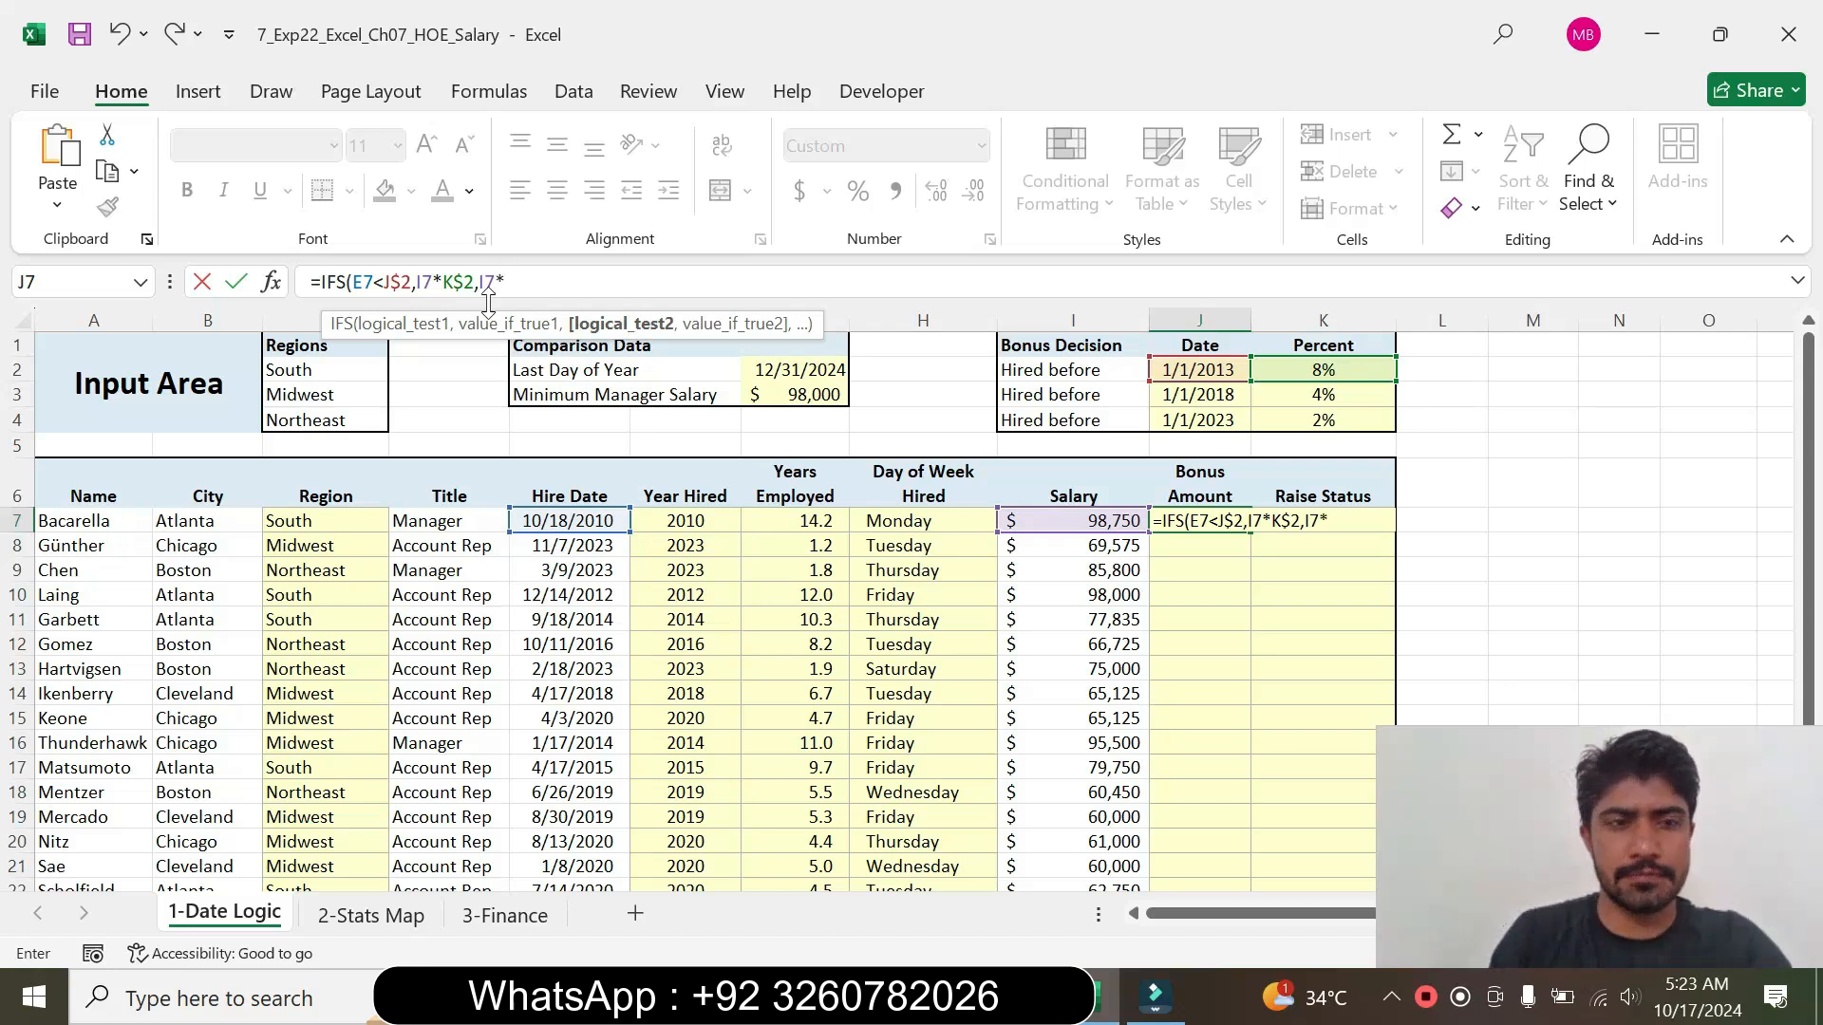
left_click(1291, 395)
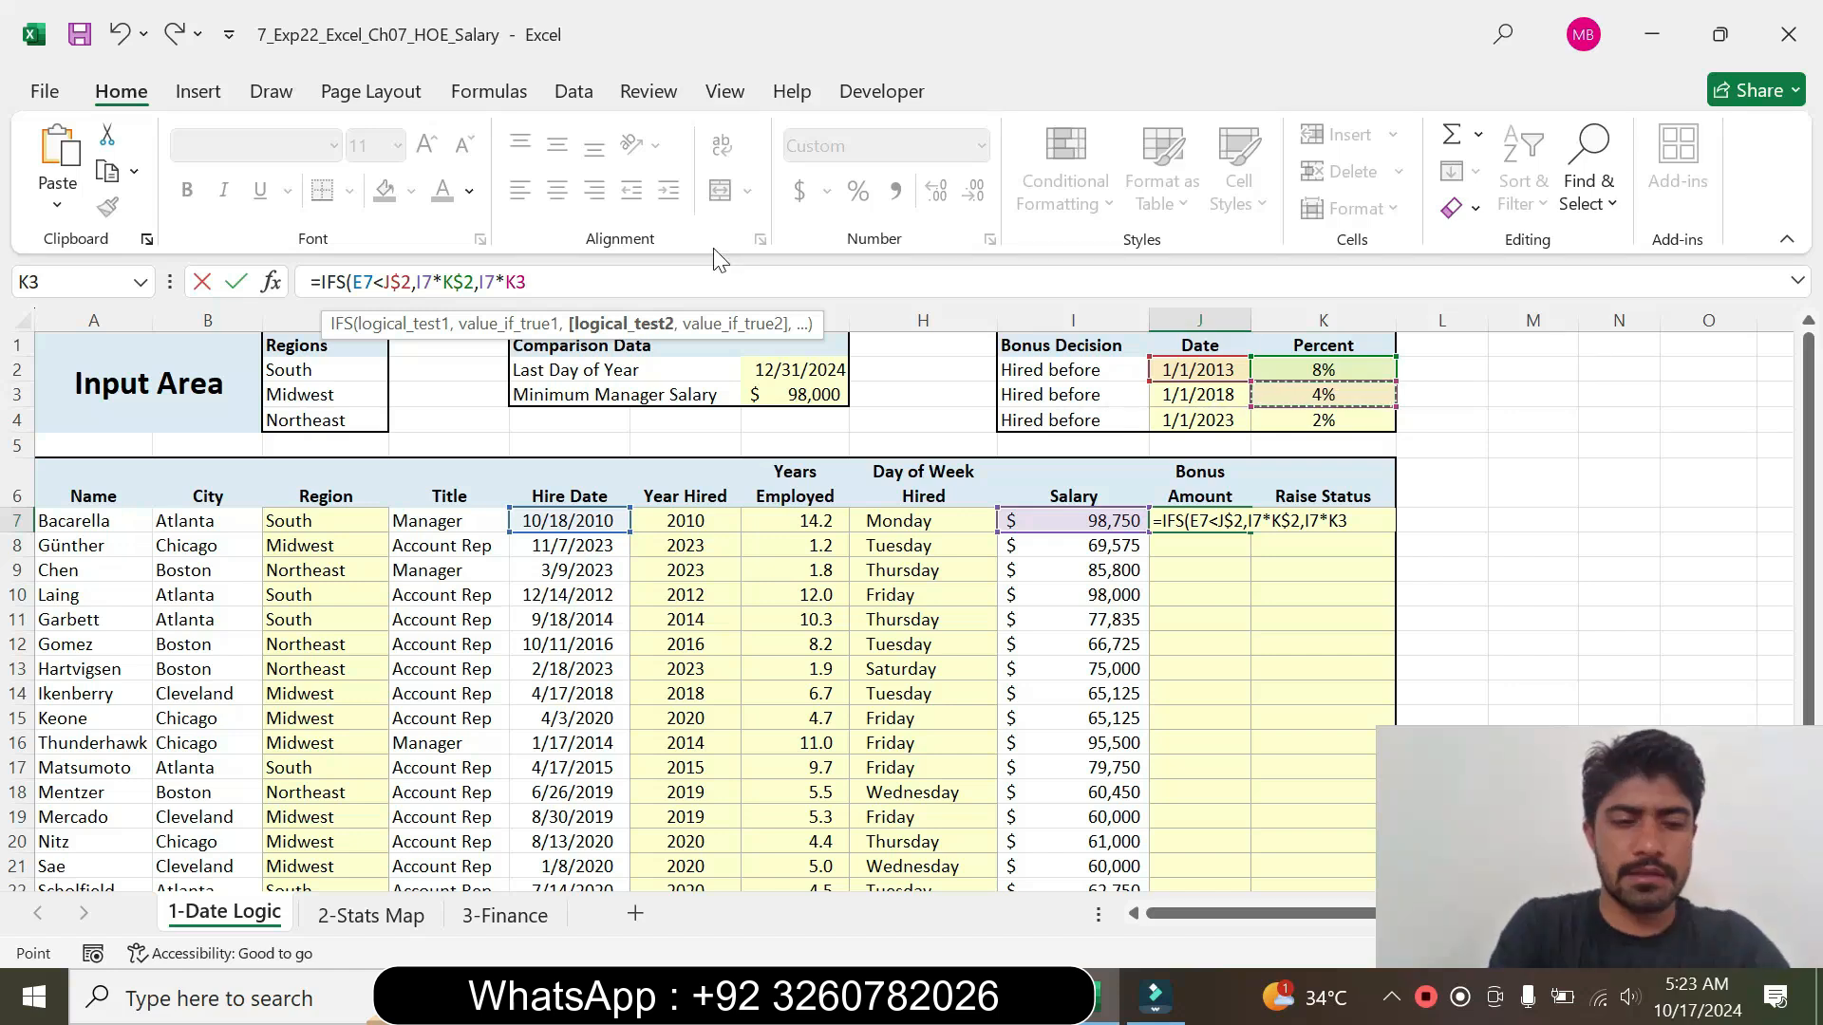
key("F4")
key("F4")
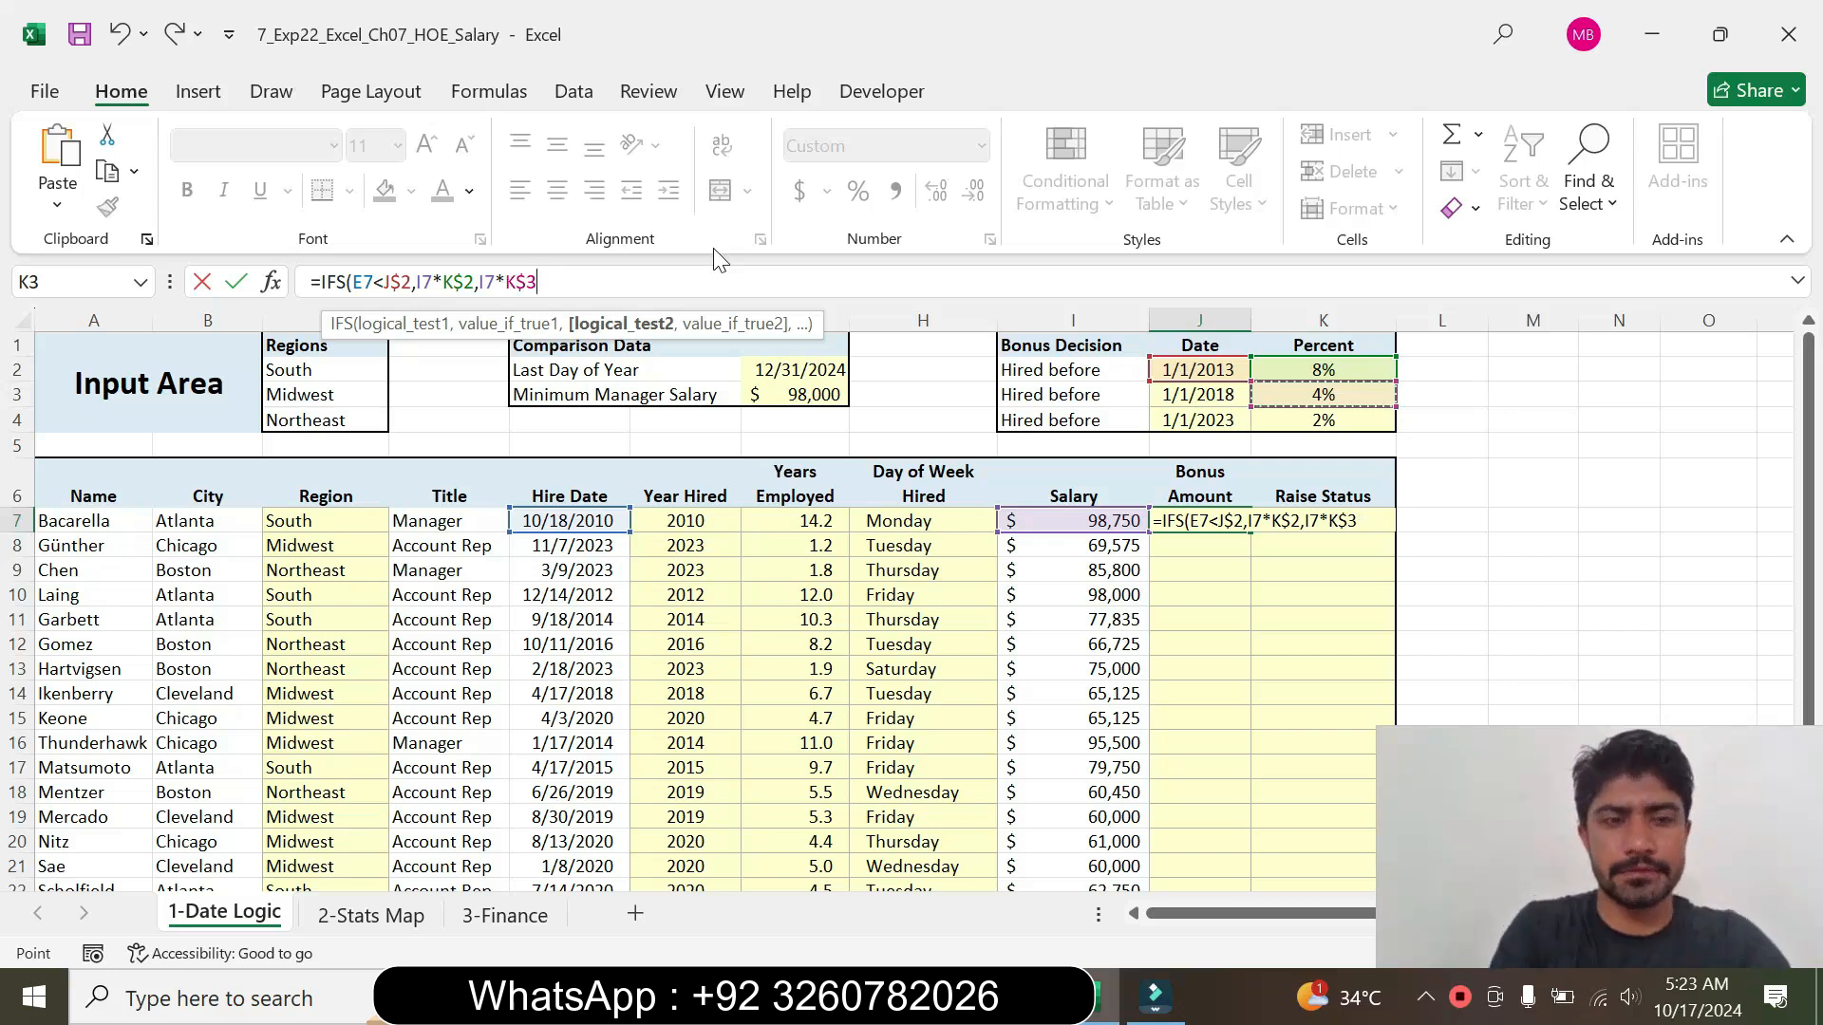
type(",")
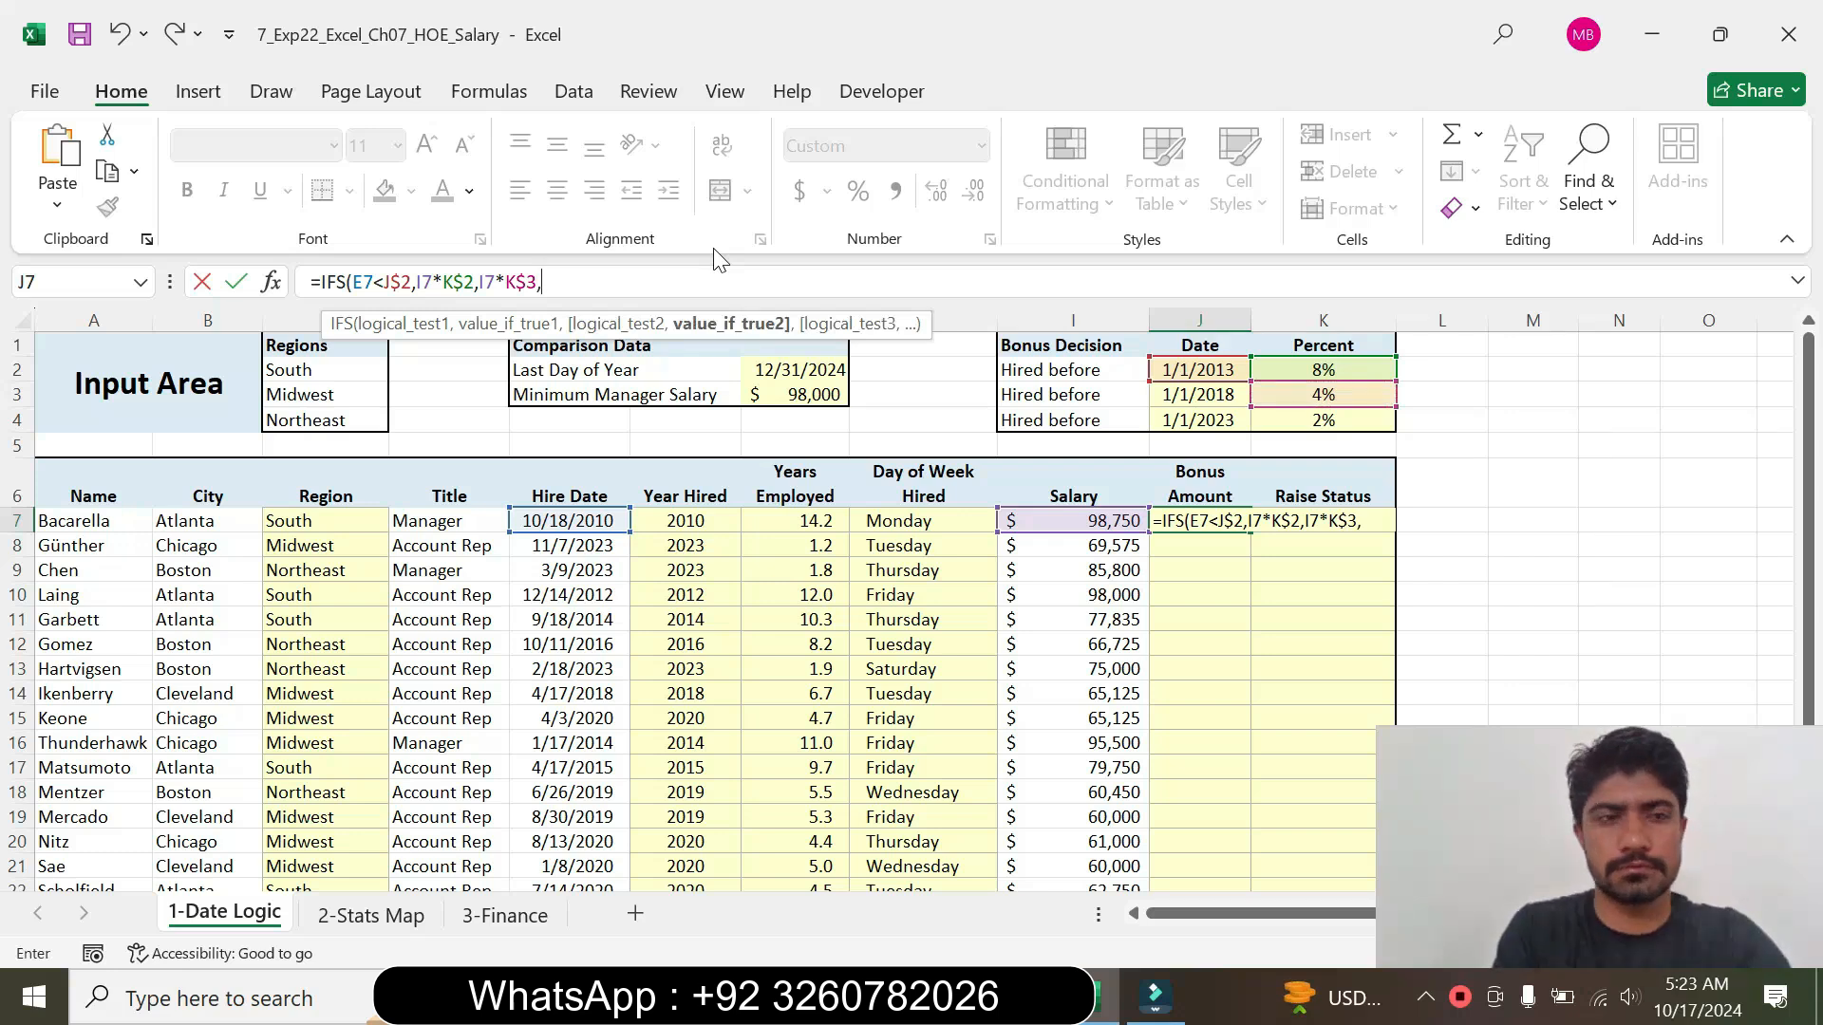
type("E7")
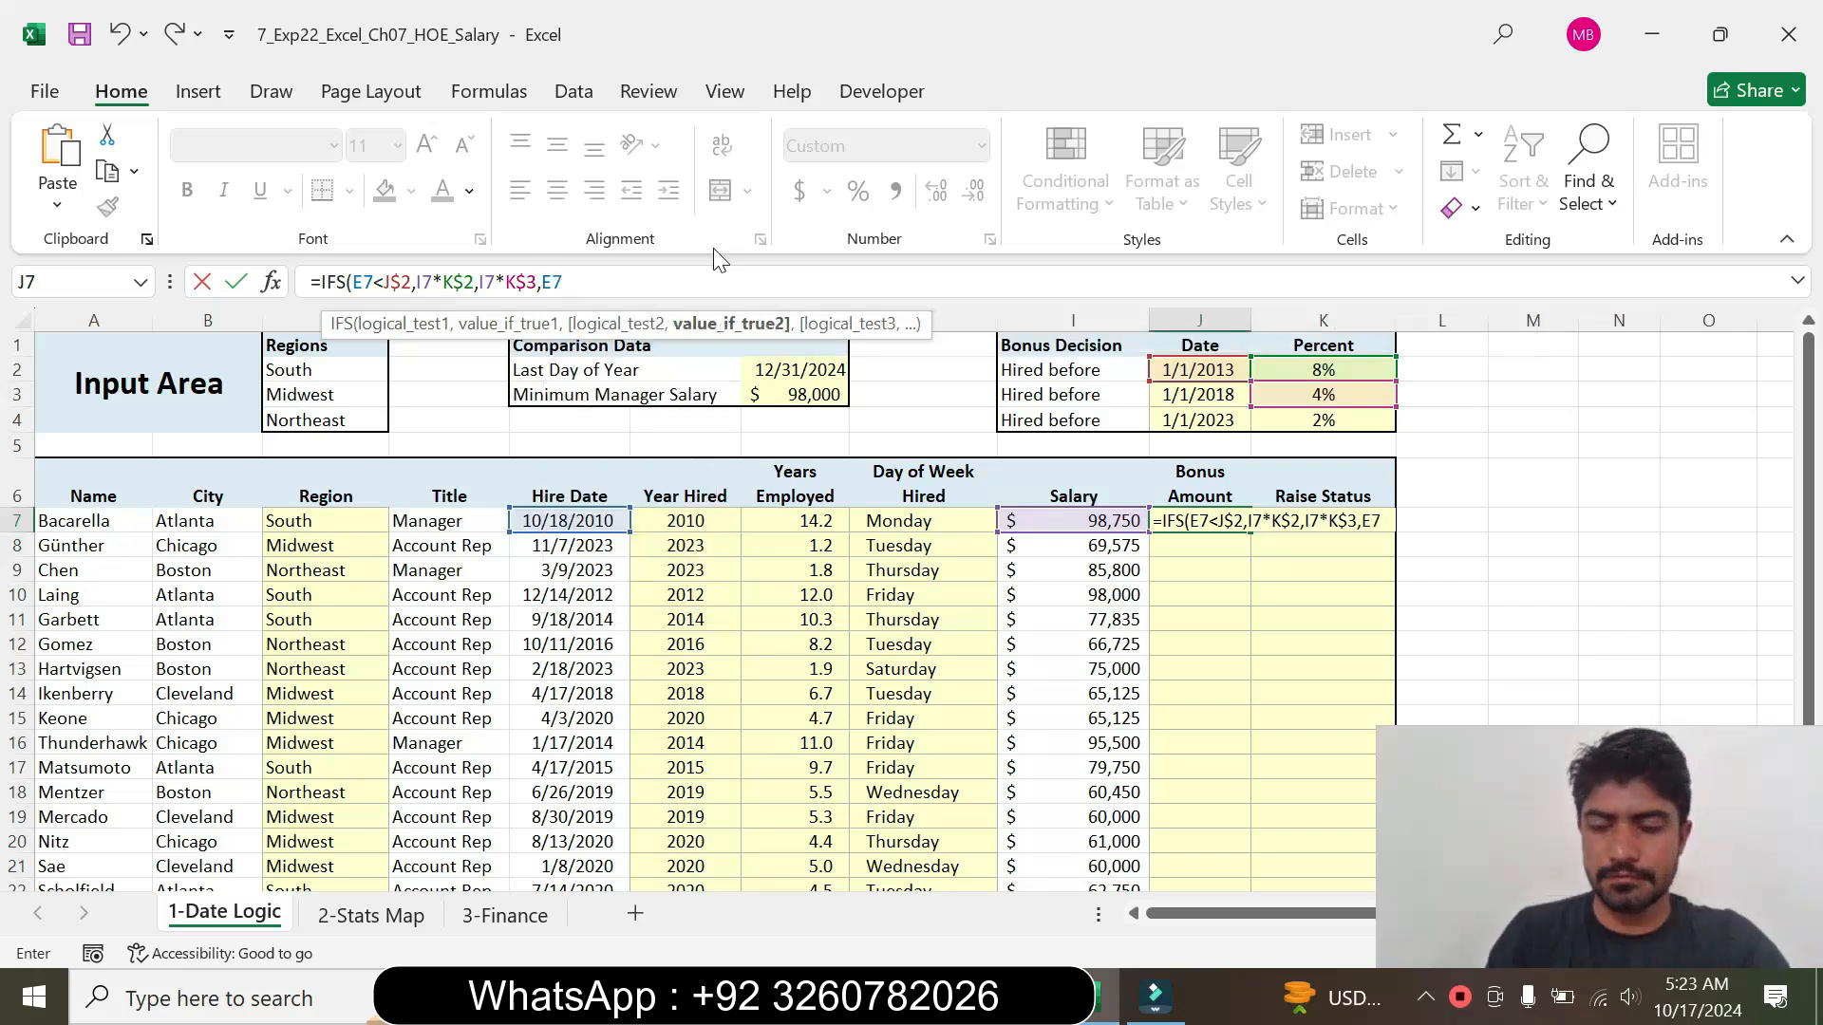
Step: Extend the IFS formula in J7 with the third logical test E7<K$4, using a mixed reference to K4
type("<")
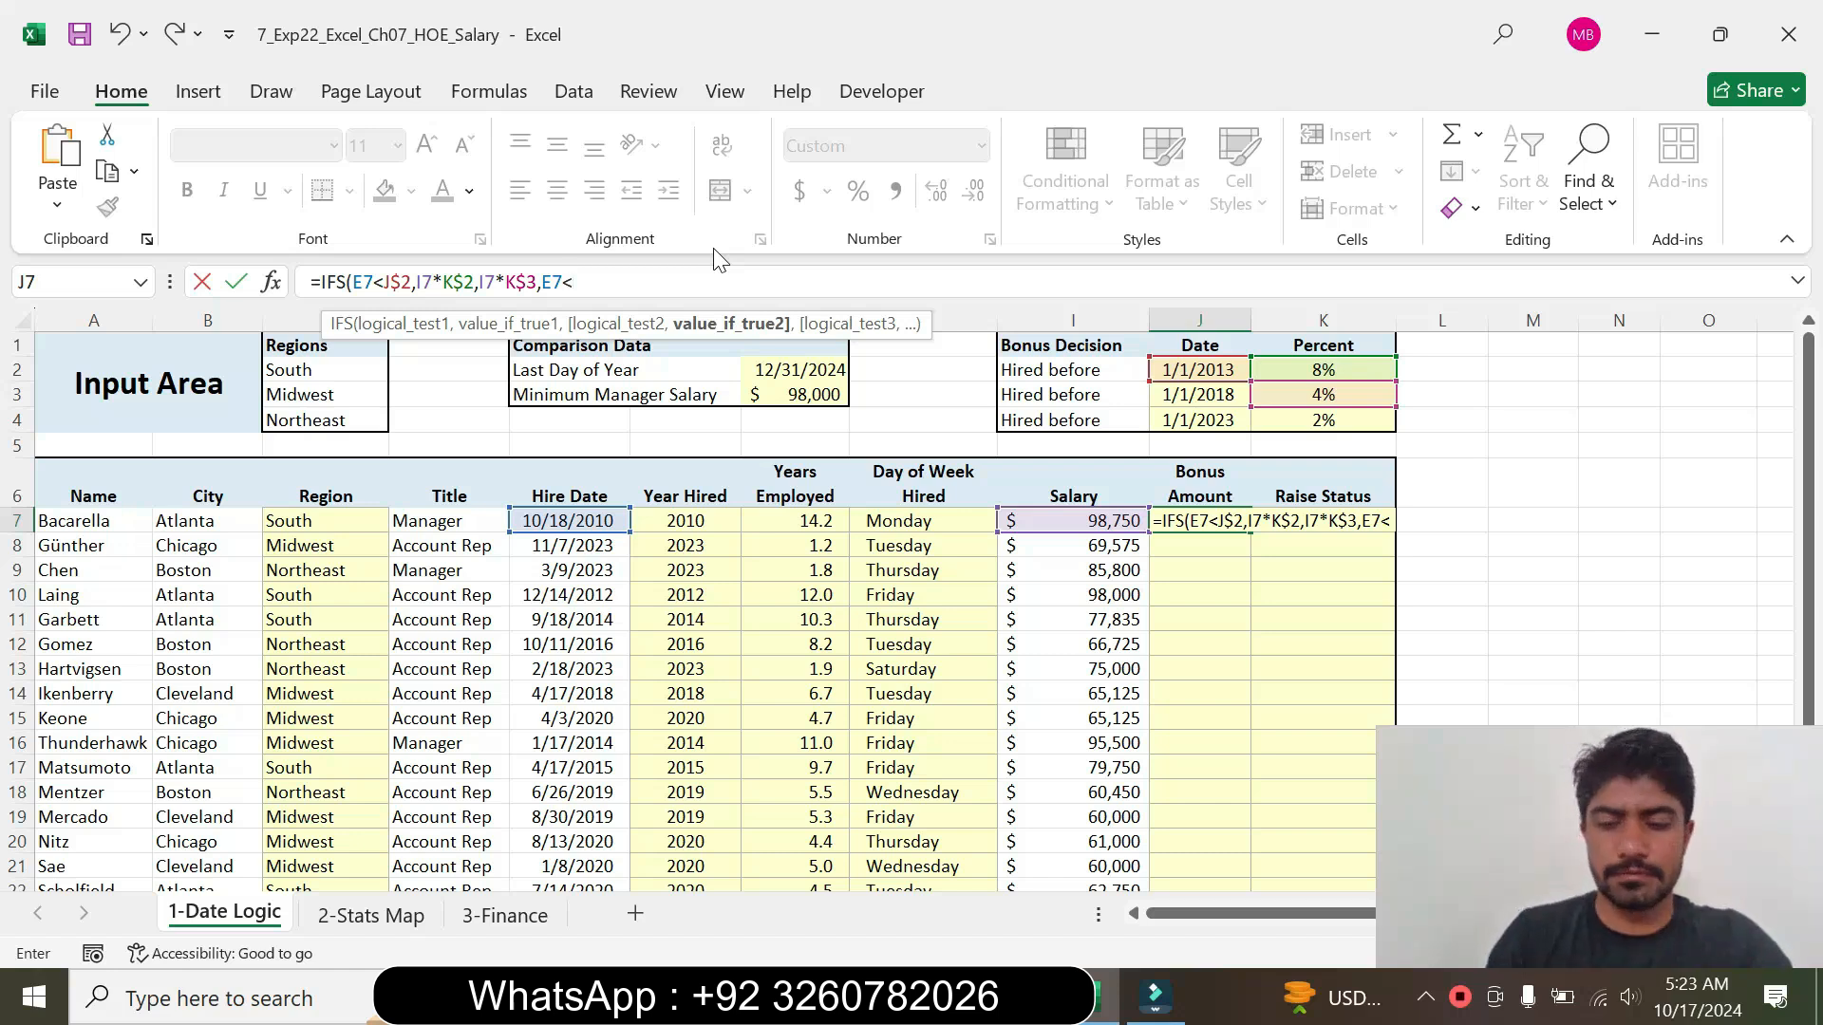
type("K")
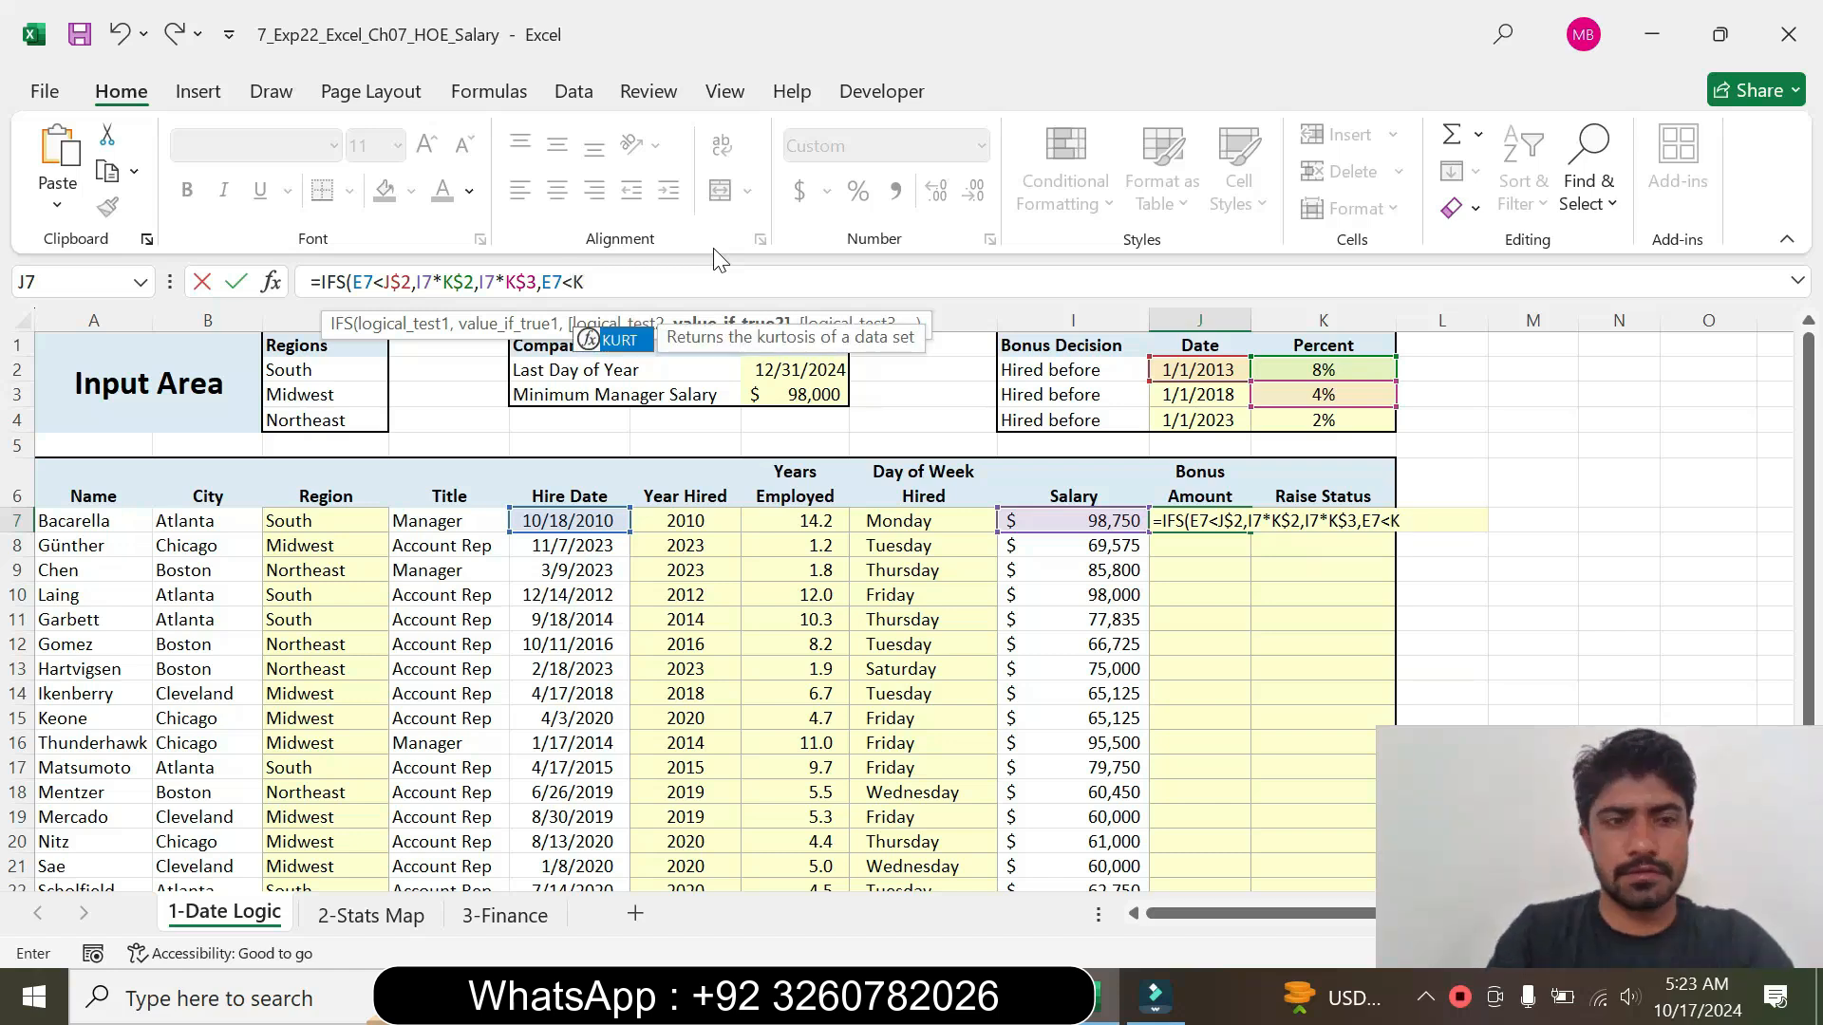
type("4")
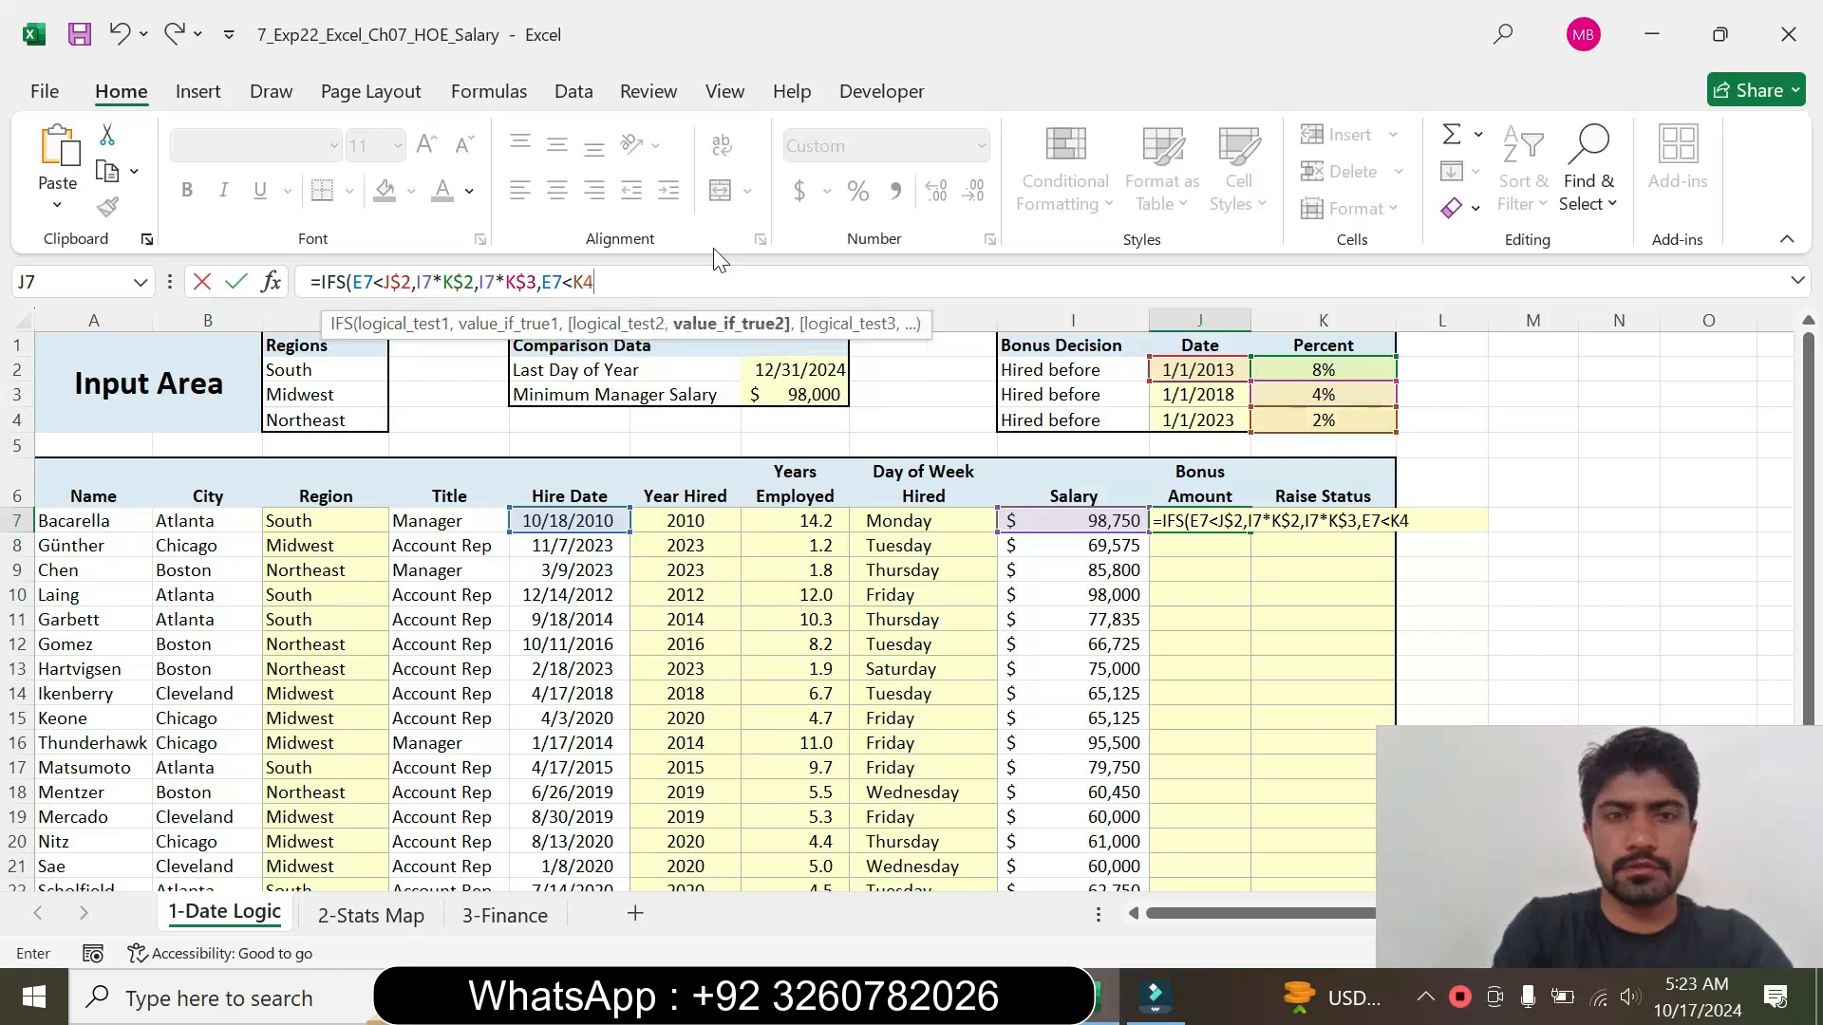
key("F4")
key("F4")
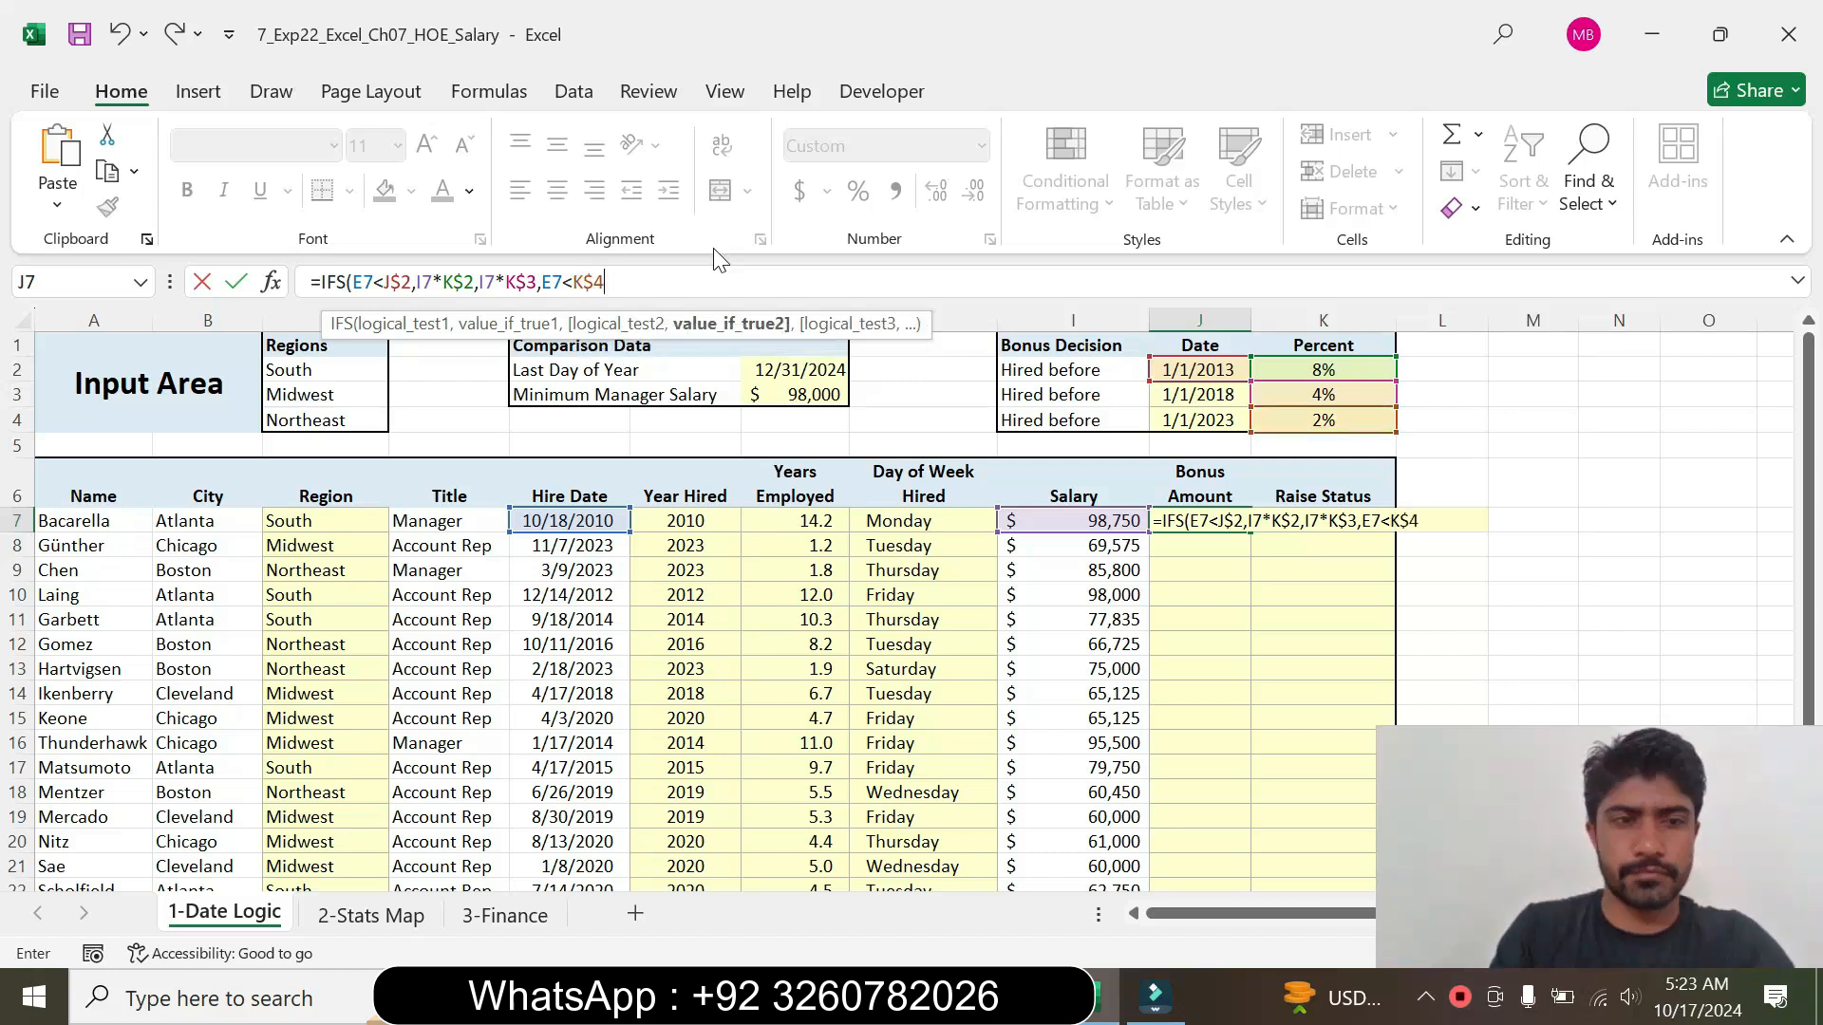
type(",")
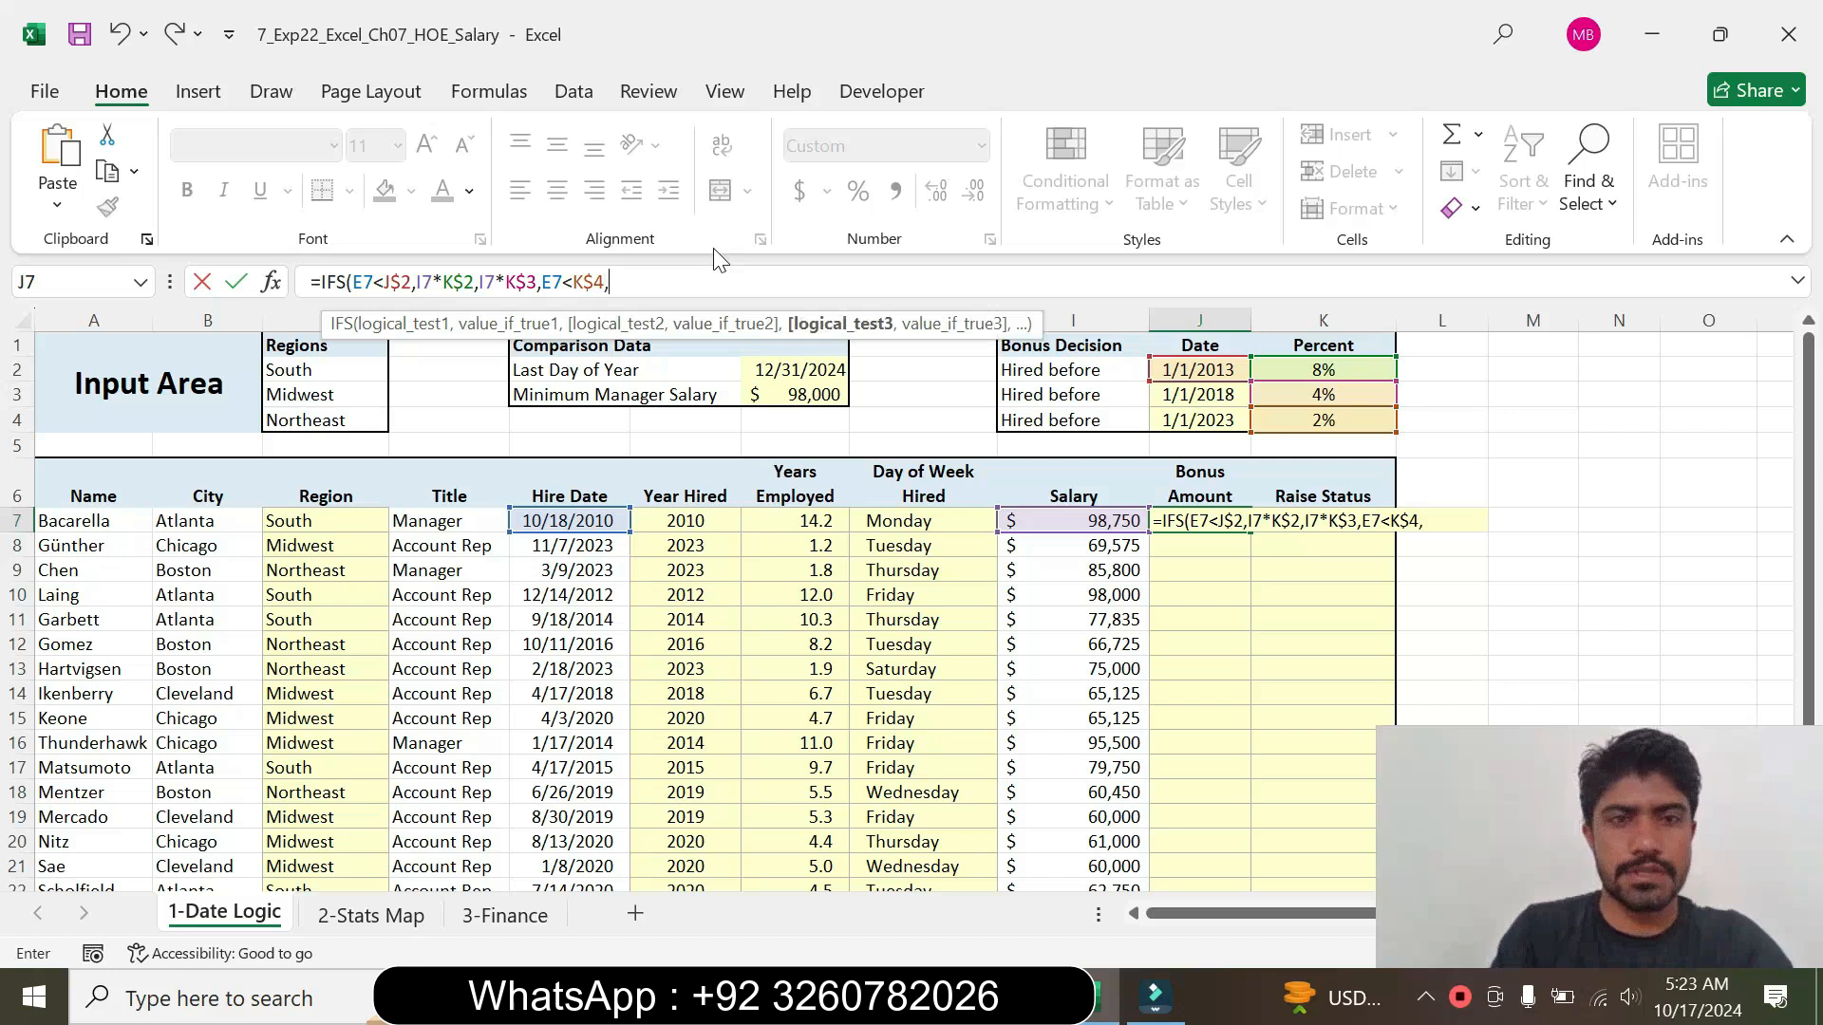
Step: Add I7*K$4 as the value for the third test of the IFS formula in J7
left_click(1087, 523)
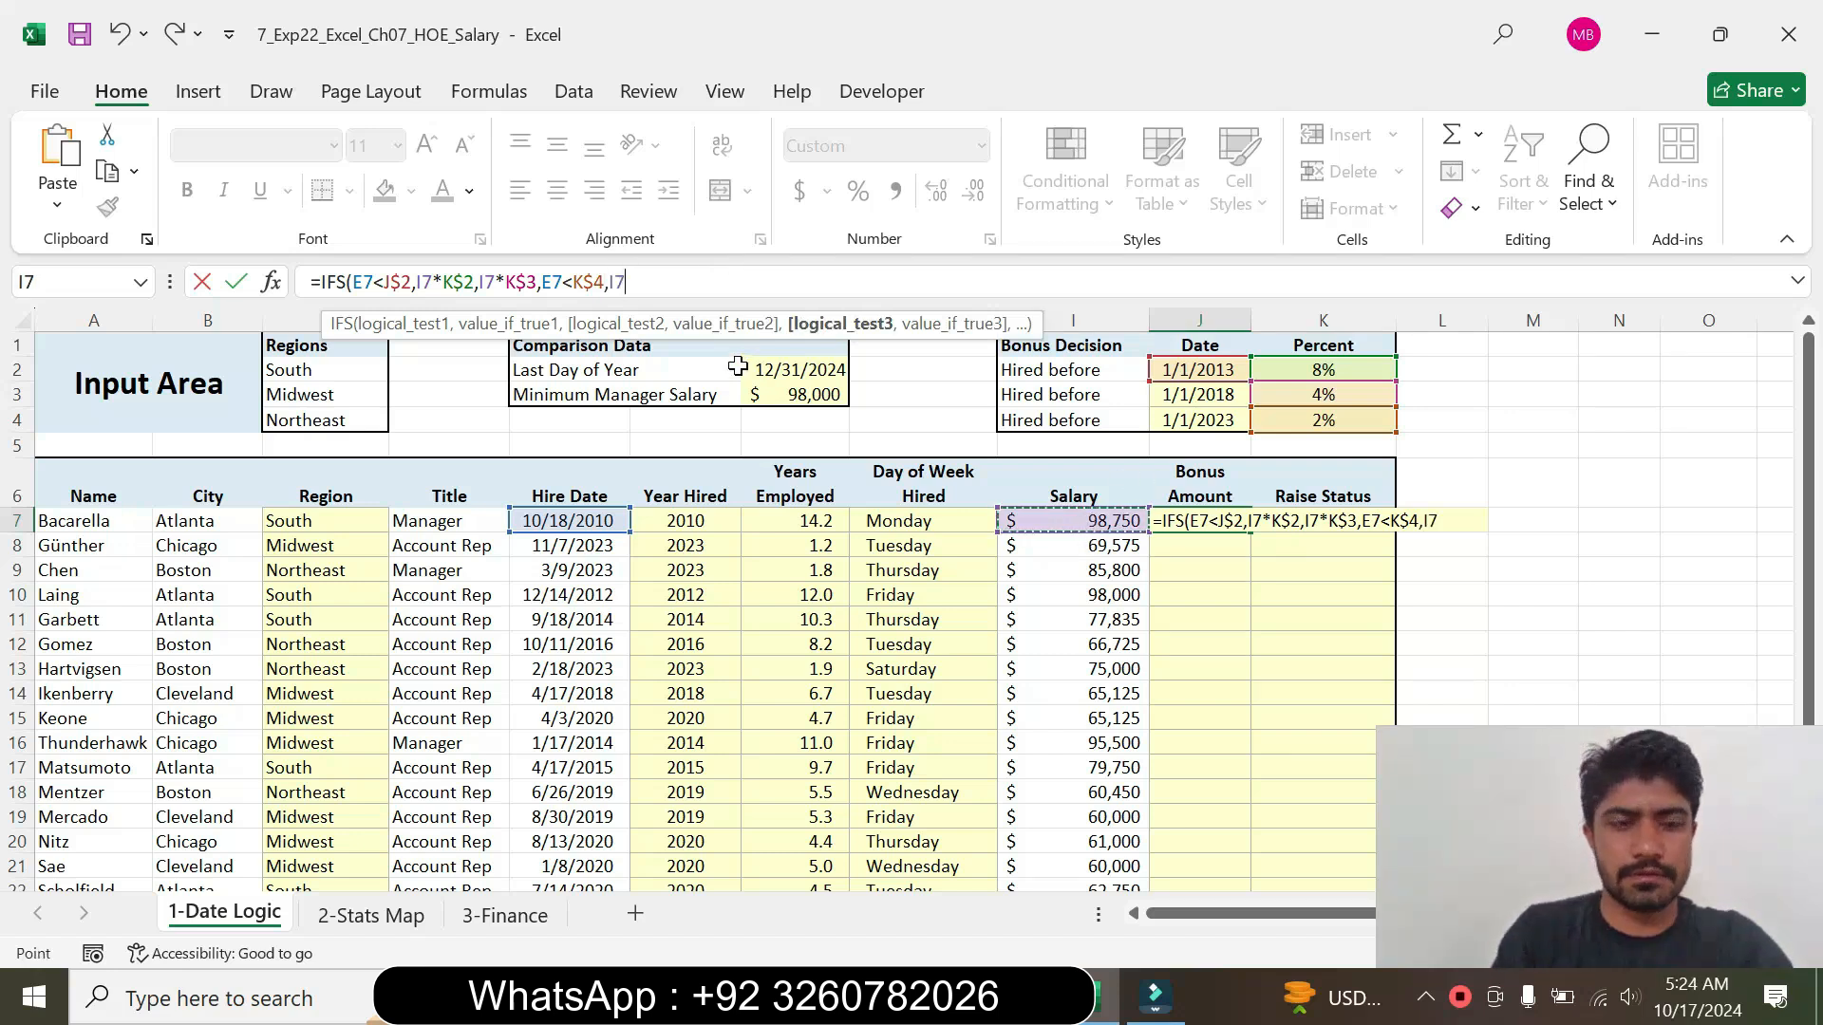
type("*")
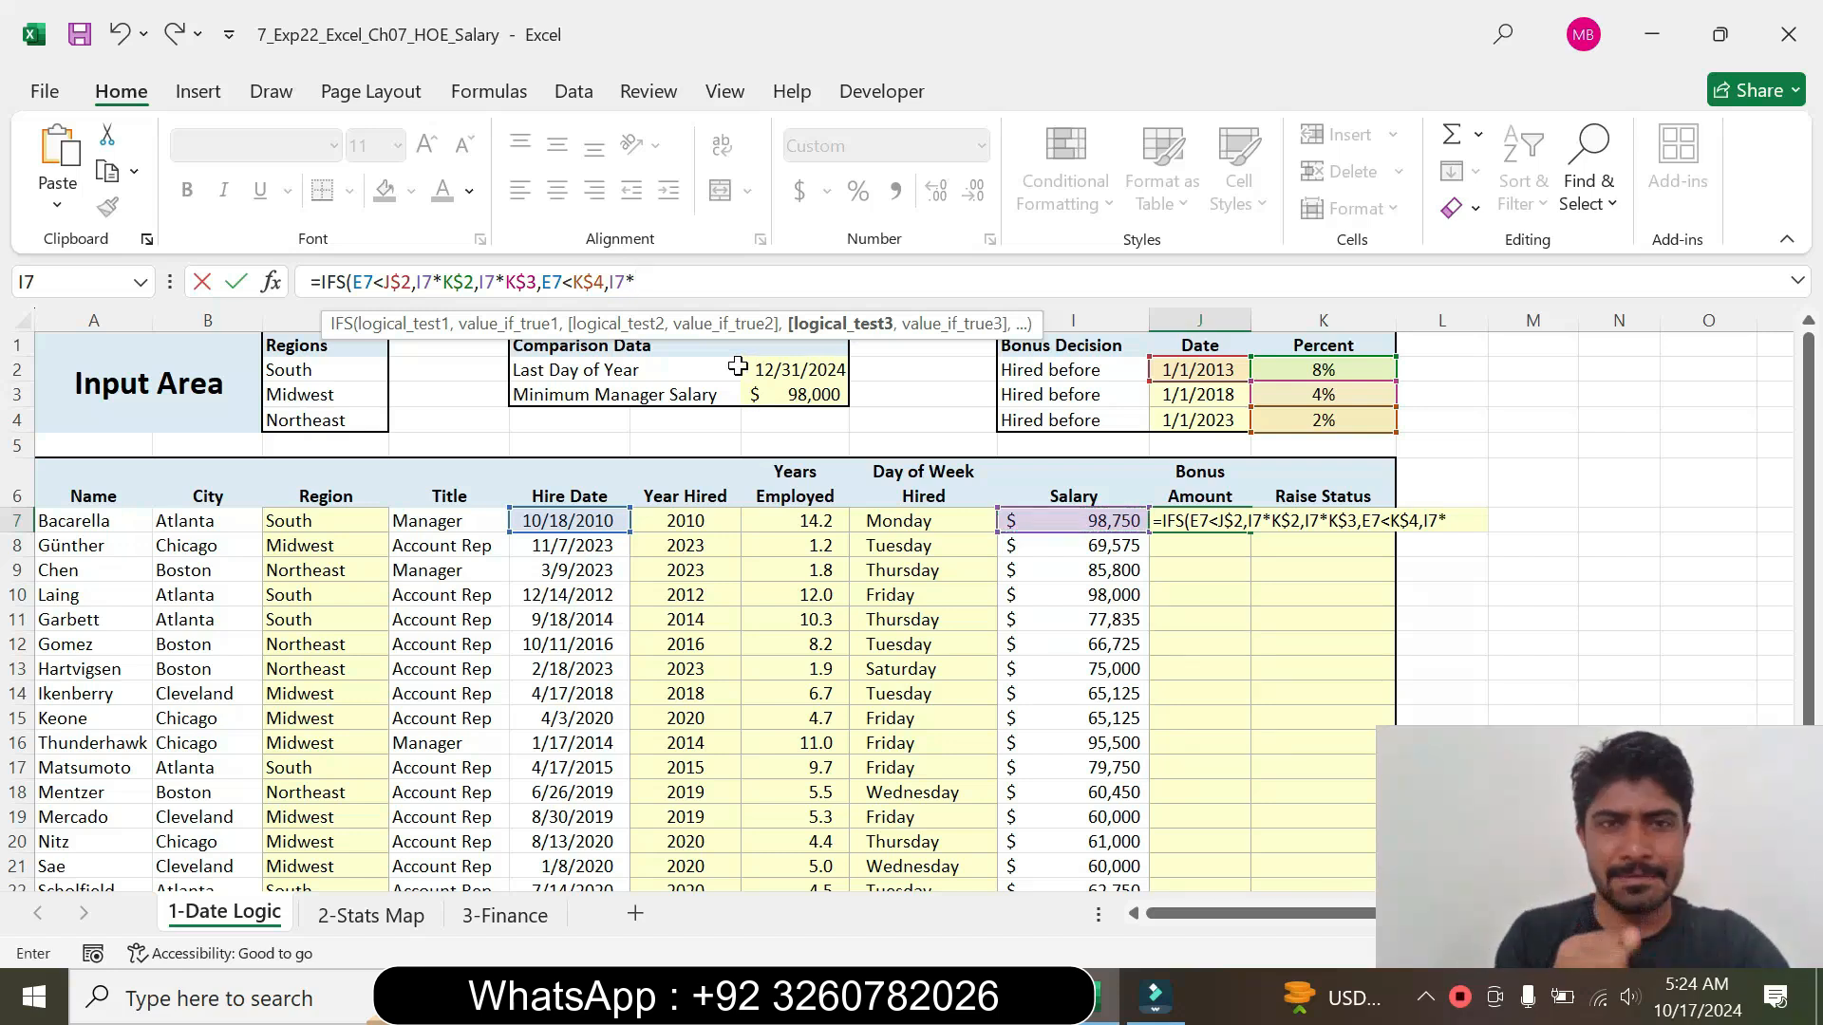
left_click(1314, 420)
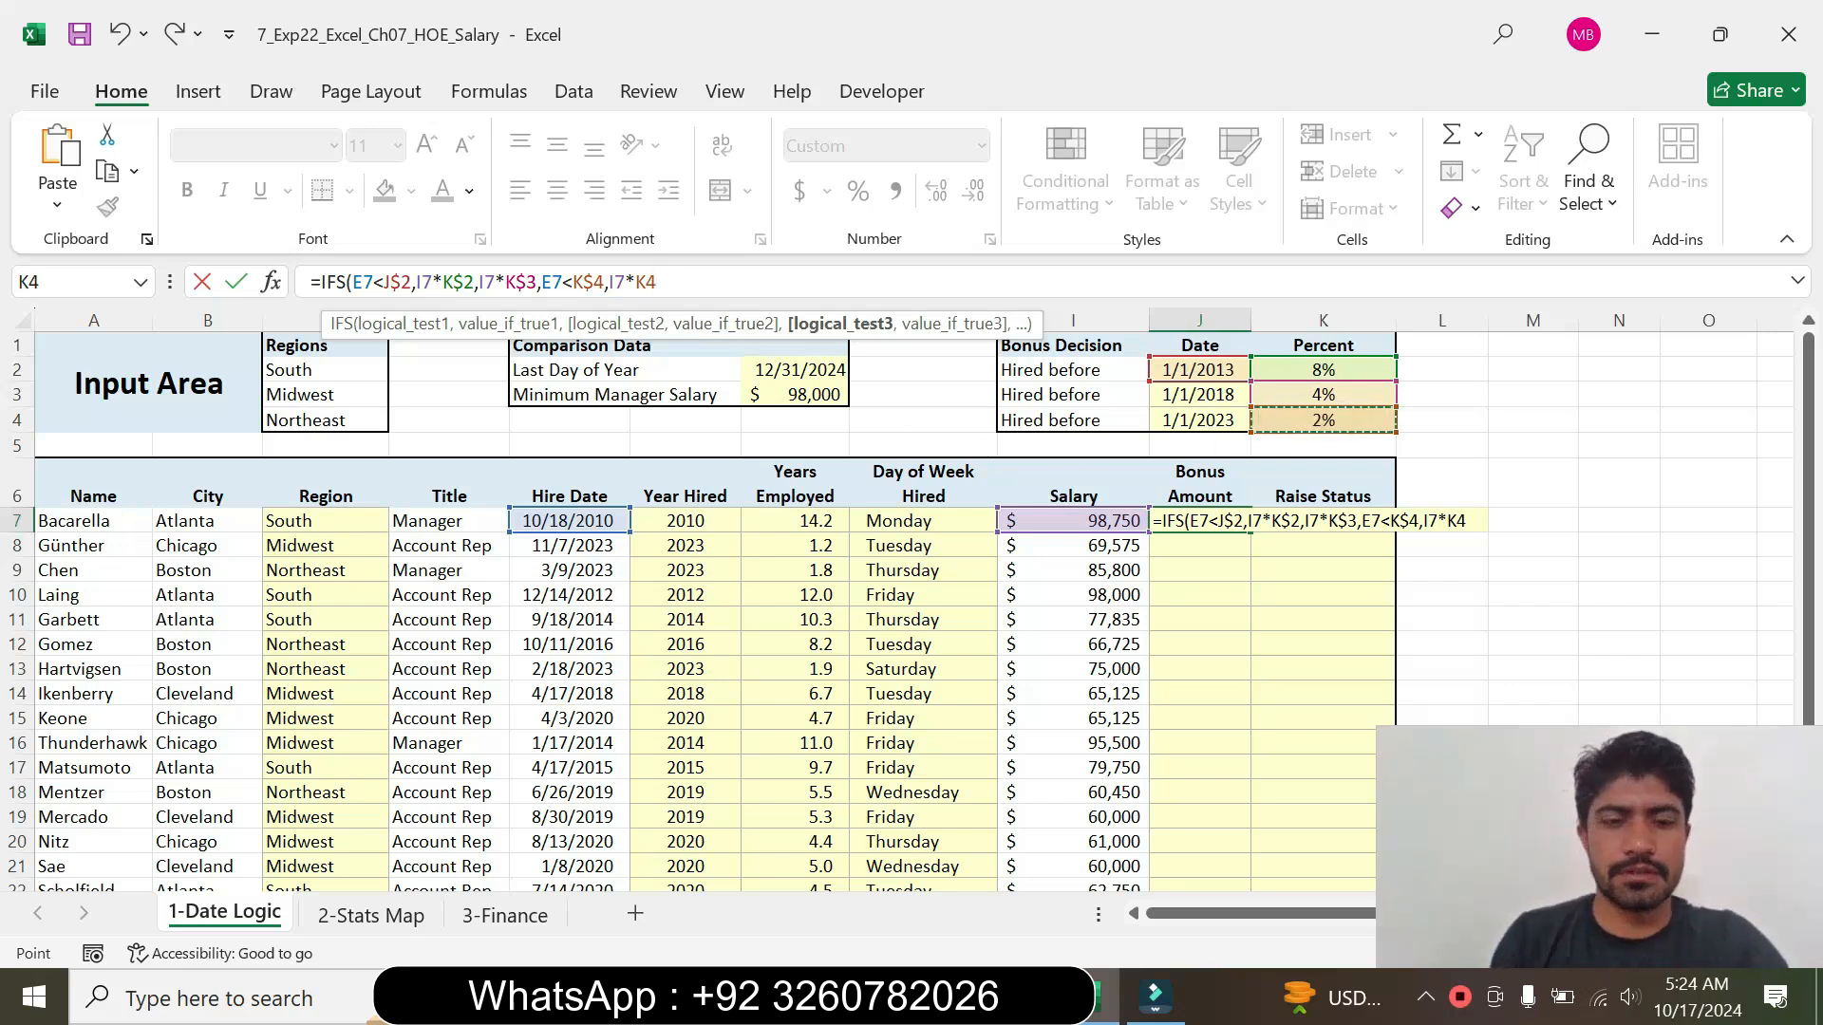
key("F4")
key("F4")
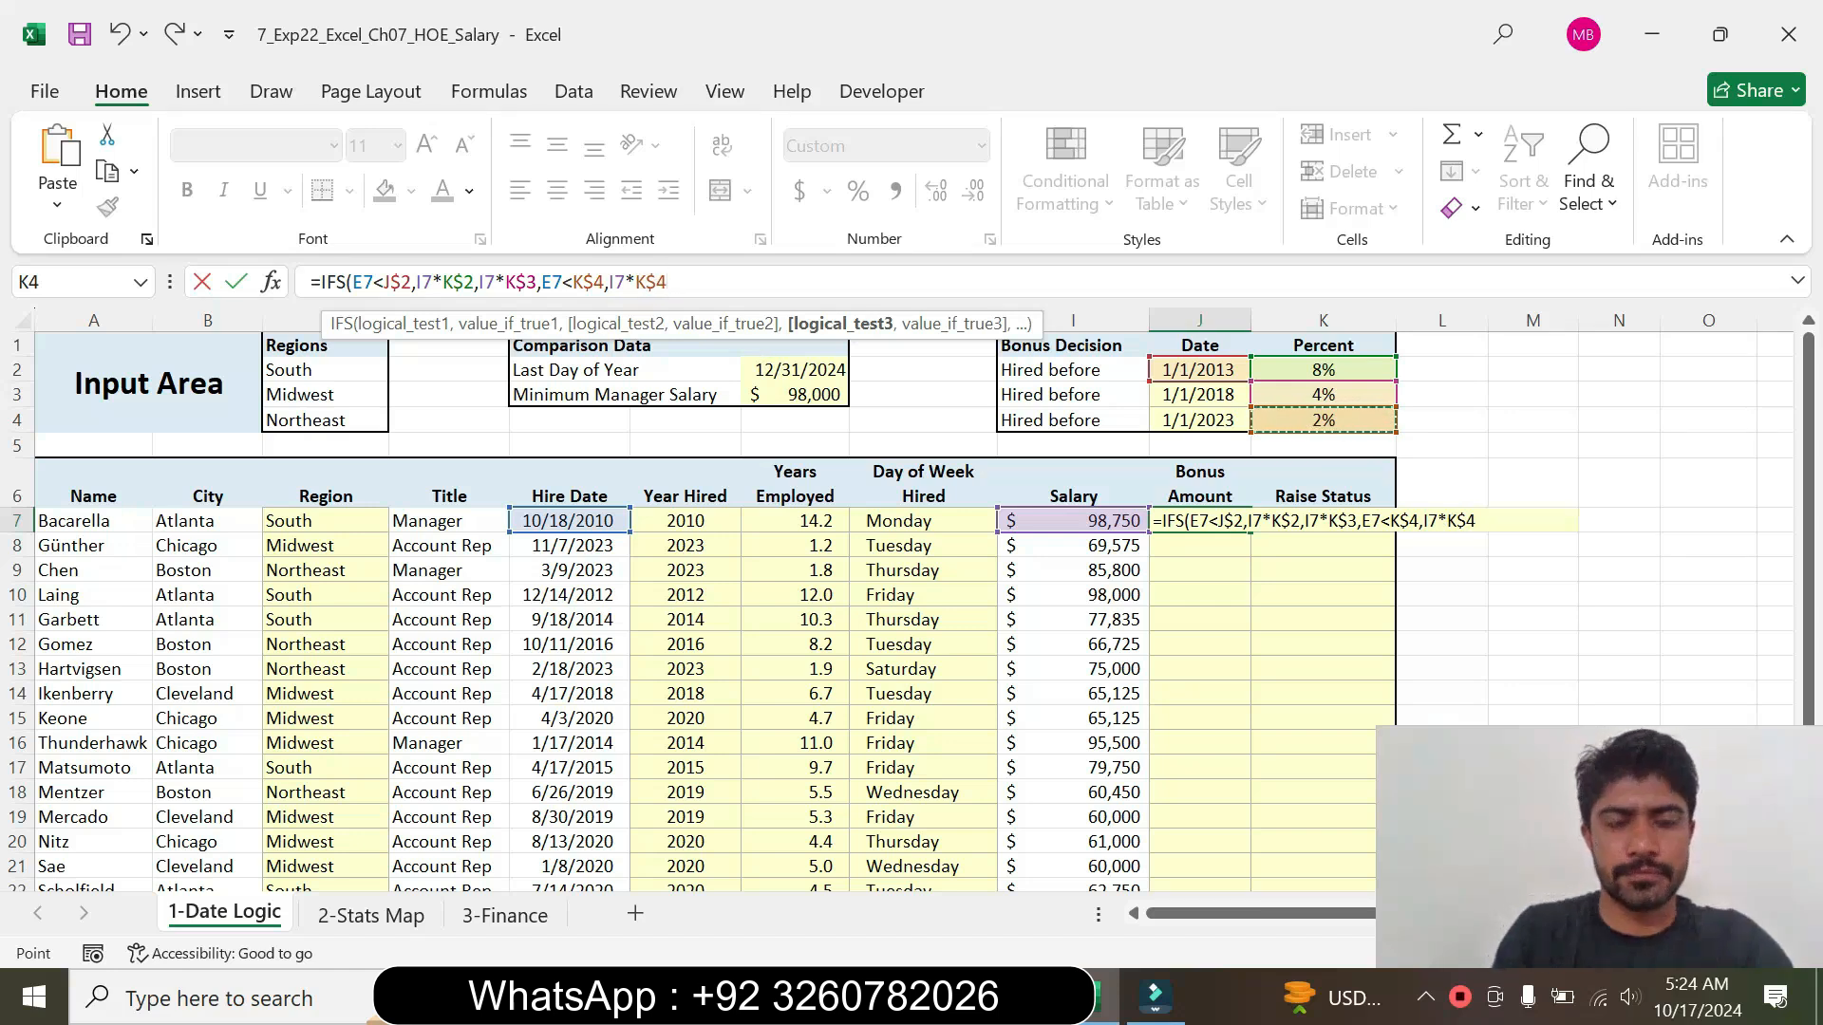
type(",")
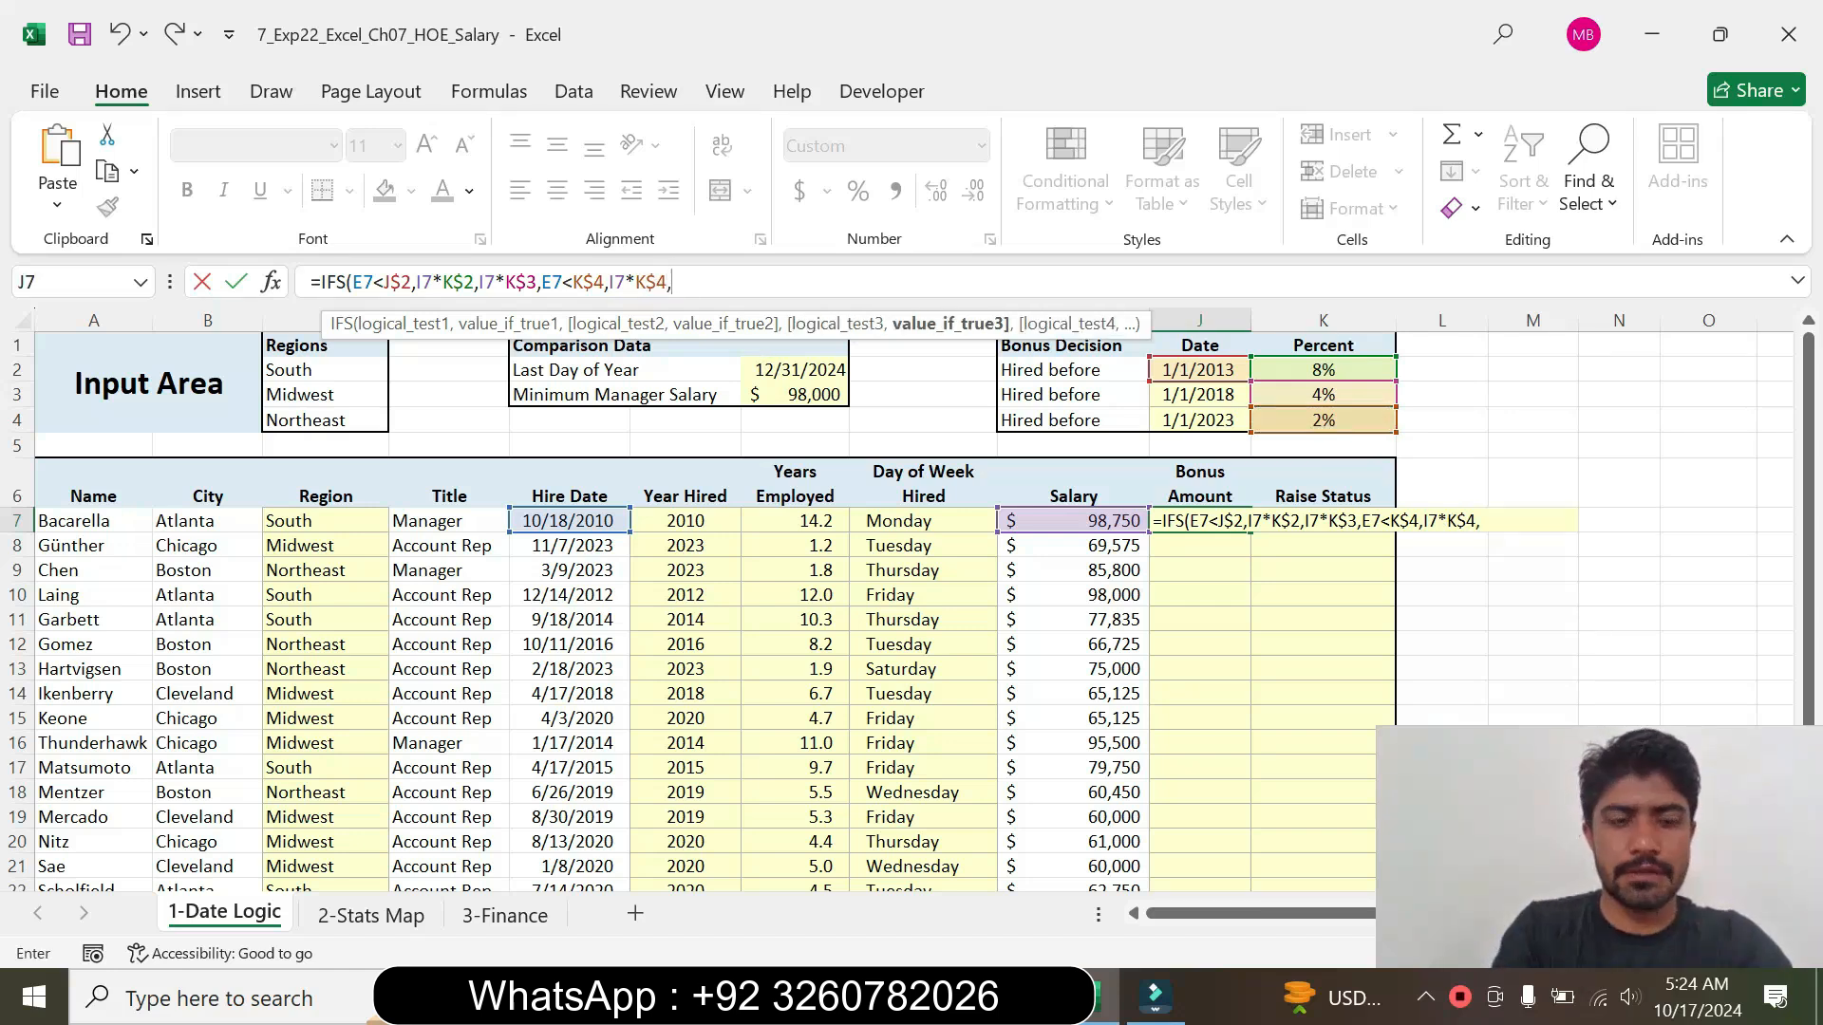
Step: Add TRUE,0 as the fallback pair and close the IFS formula in J7
type("T")
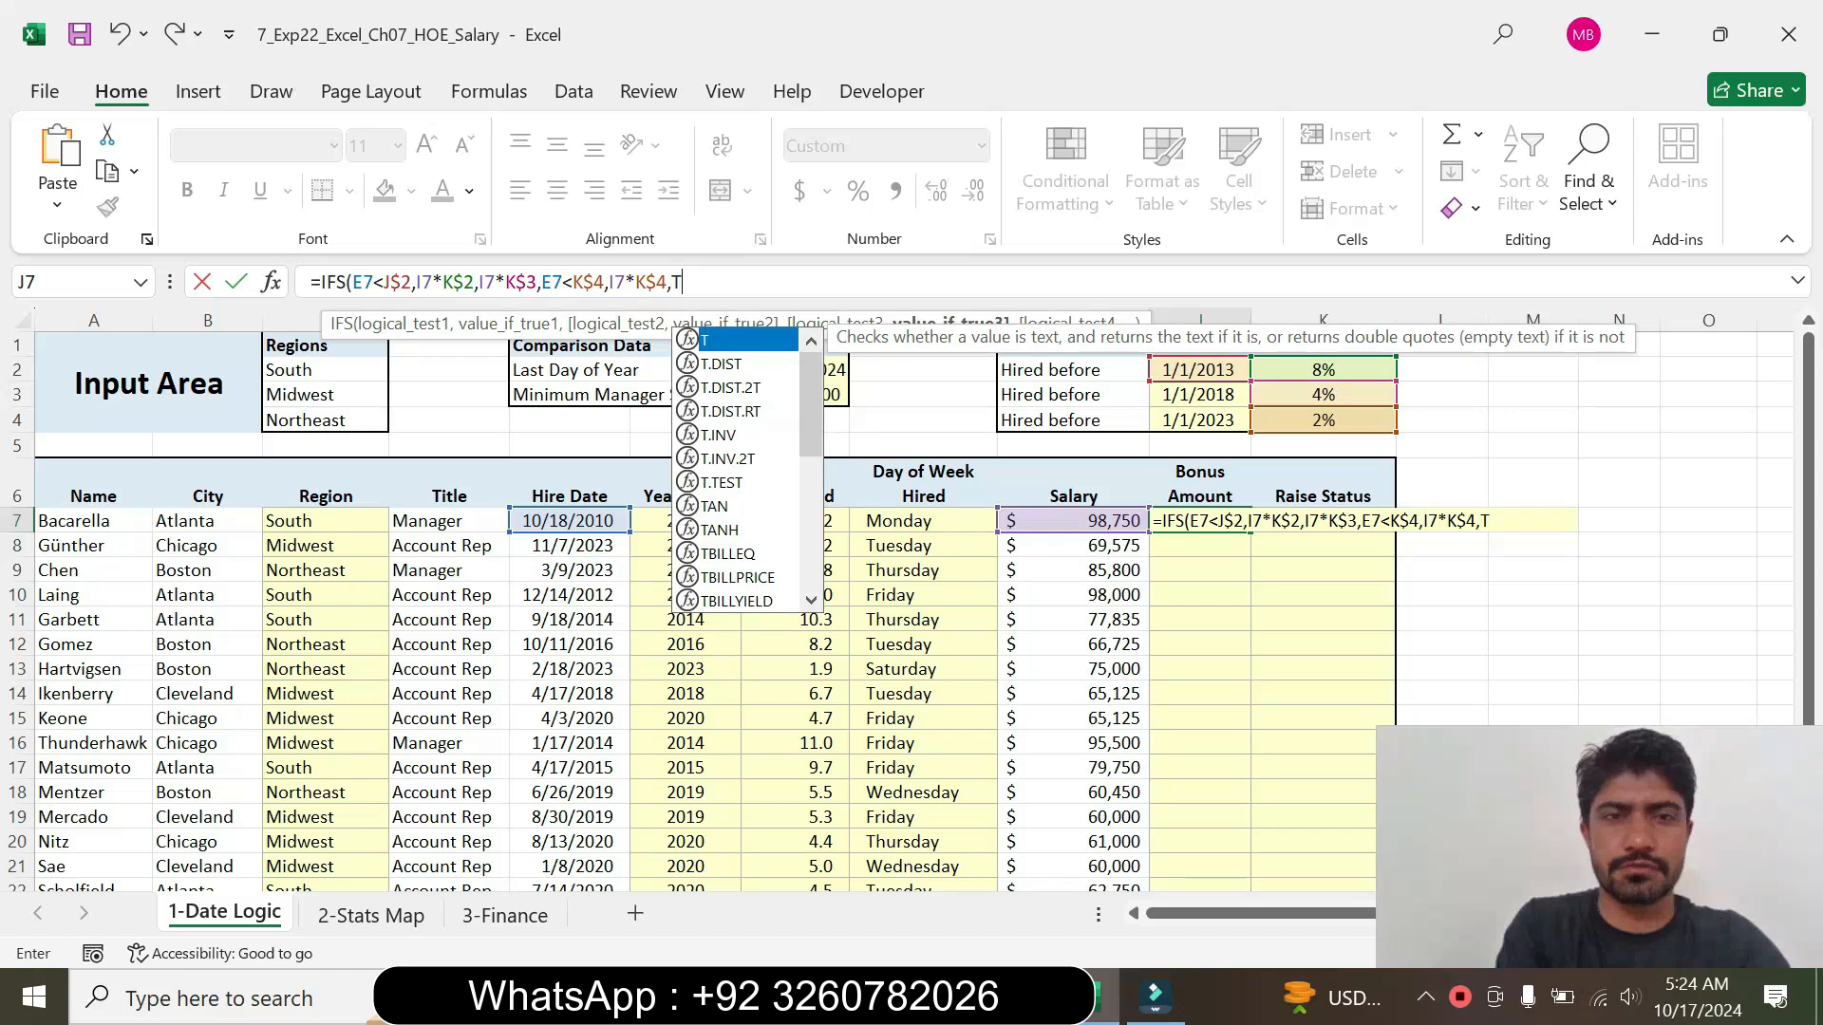
type("RU")
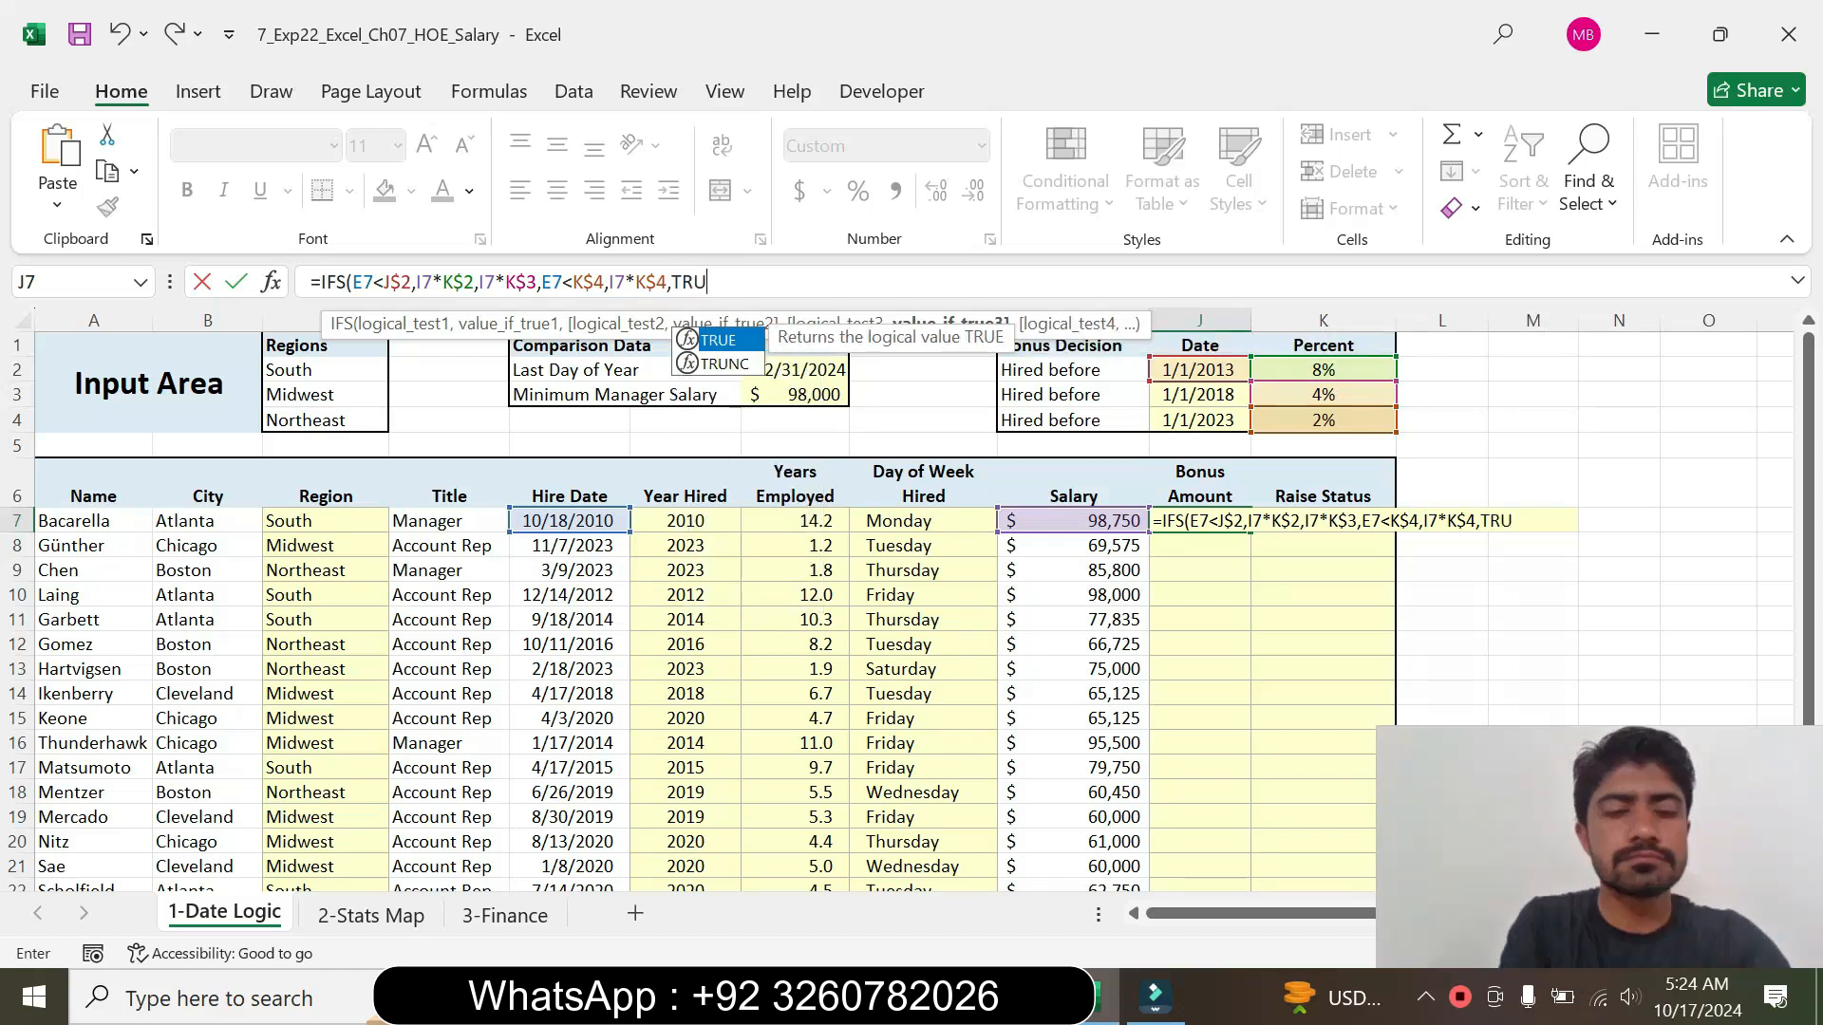
type("E,")
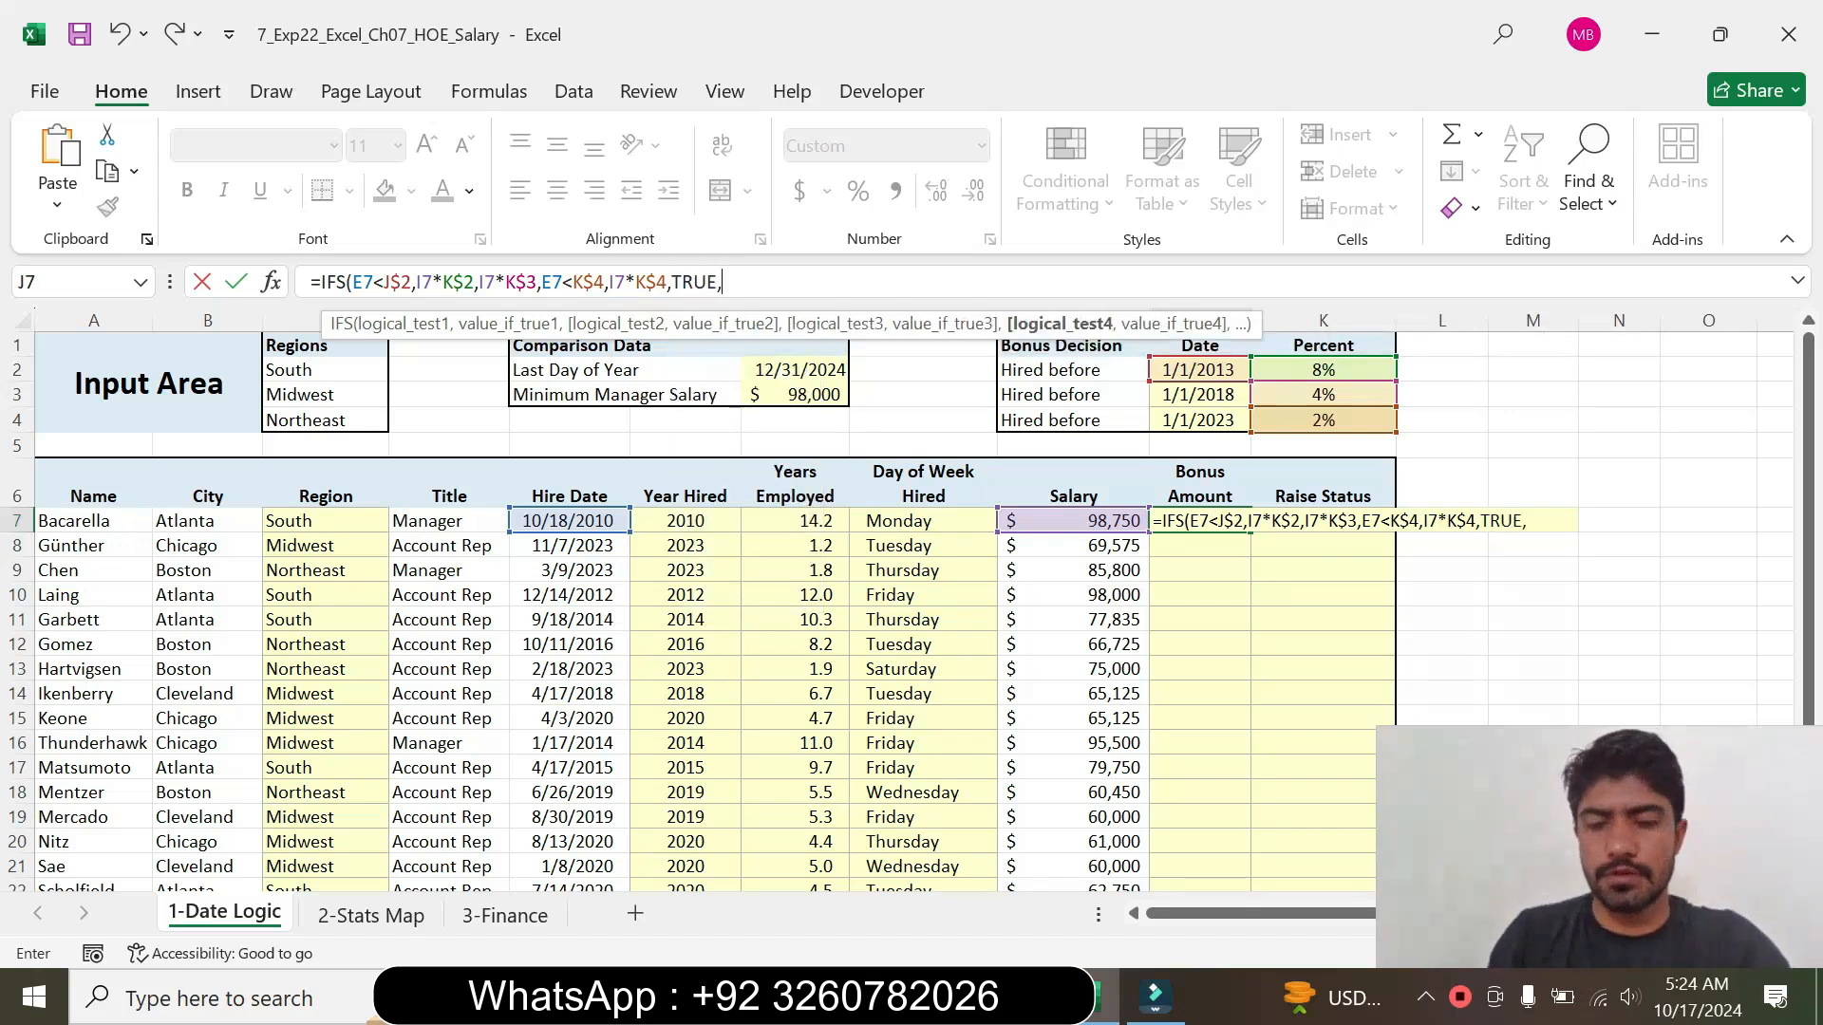
type("0")
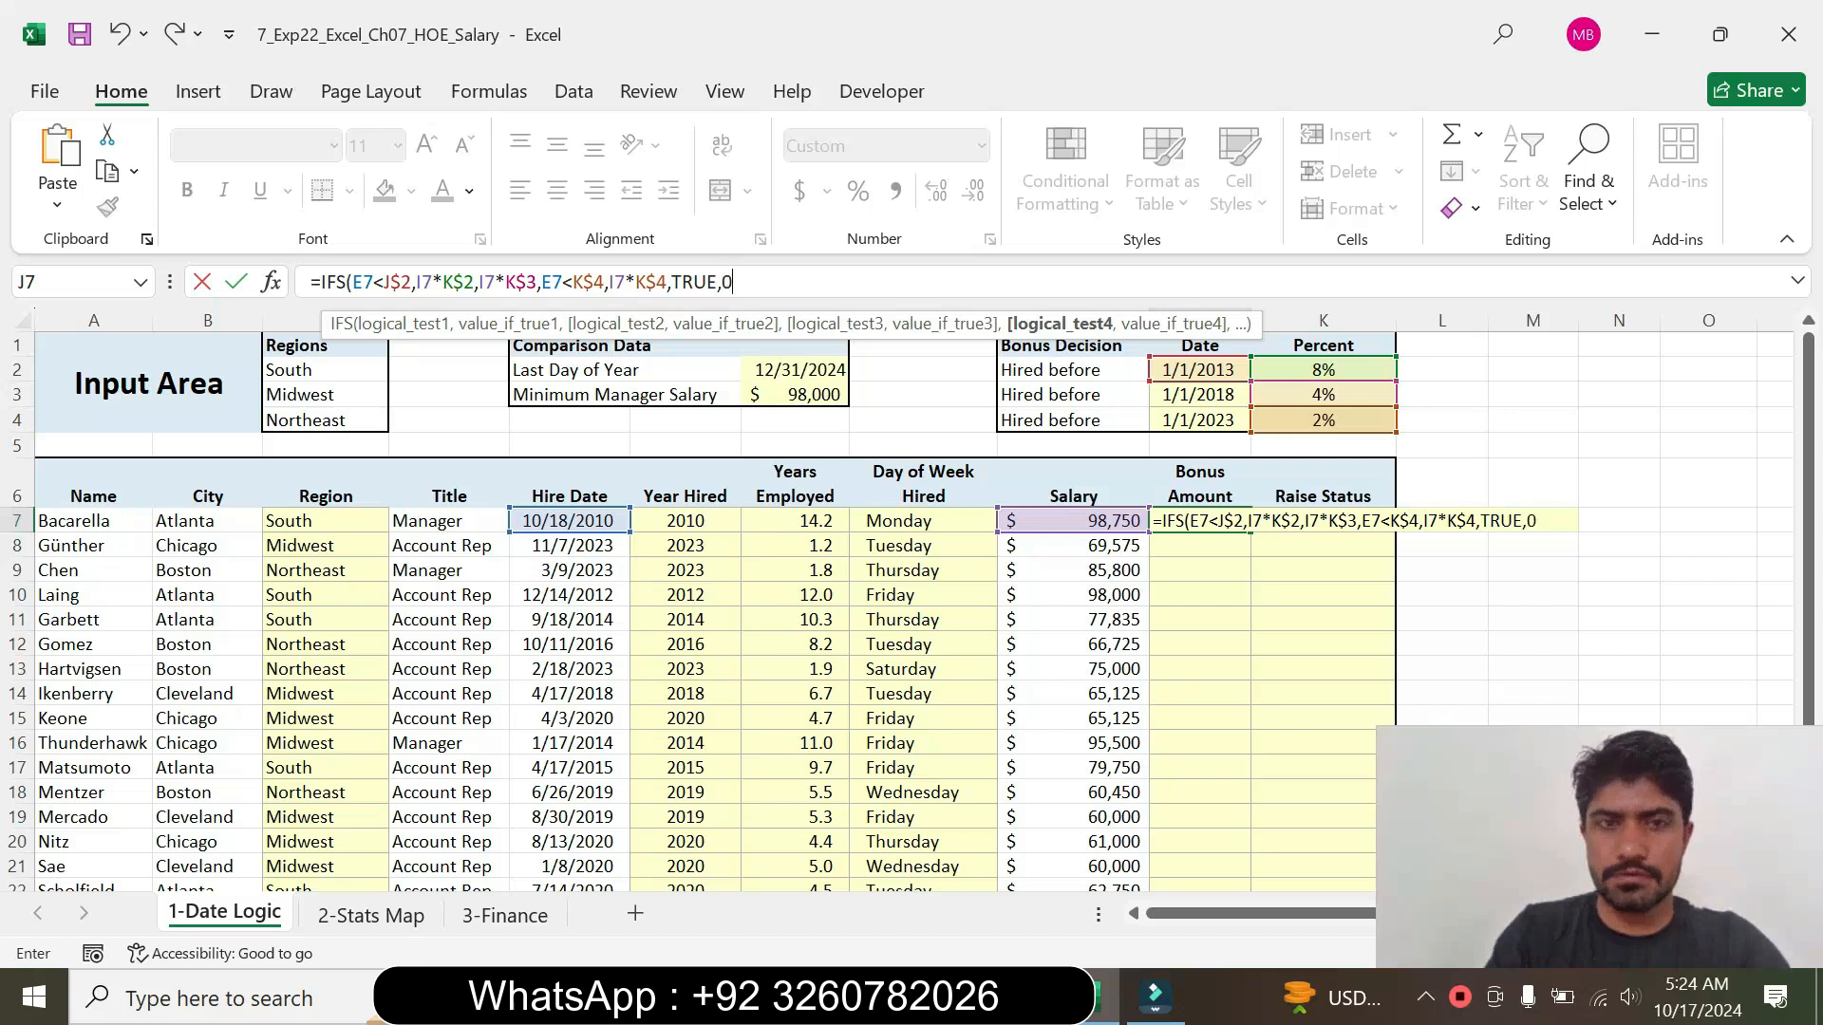
type(")")
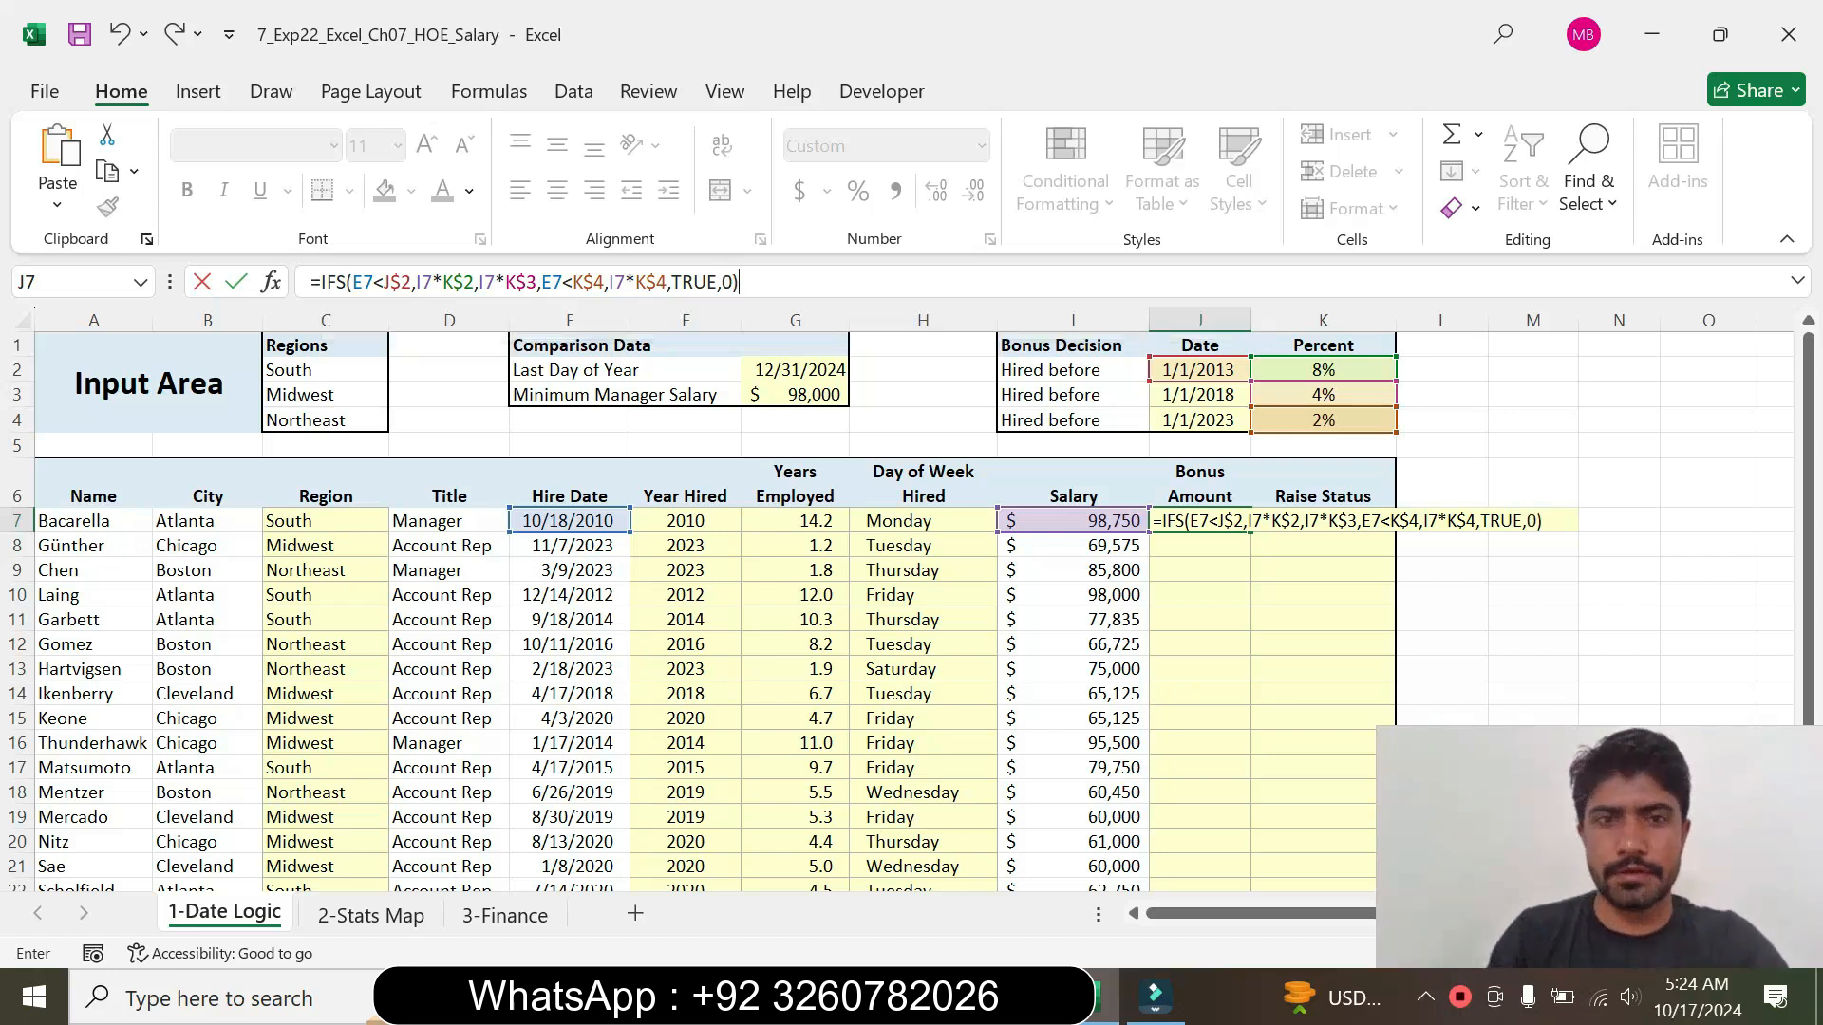
Step: Replace the whole formula in J7 with =IFS(E7<J$2,I7*K$2,E7<J$3,I7*K$3,E7<K$4,I7*K$4,TRUE,0) and enter it
left_click_drag(744, 282, 218, 249)
type("=IFS(E7<J$2,I7*K$2,E7<J$3,I7*K$3,E7<K$4,I7*K$4,TRUE,0)")
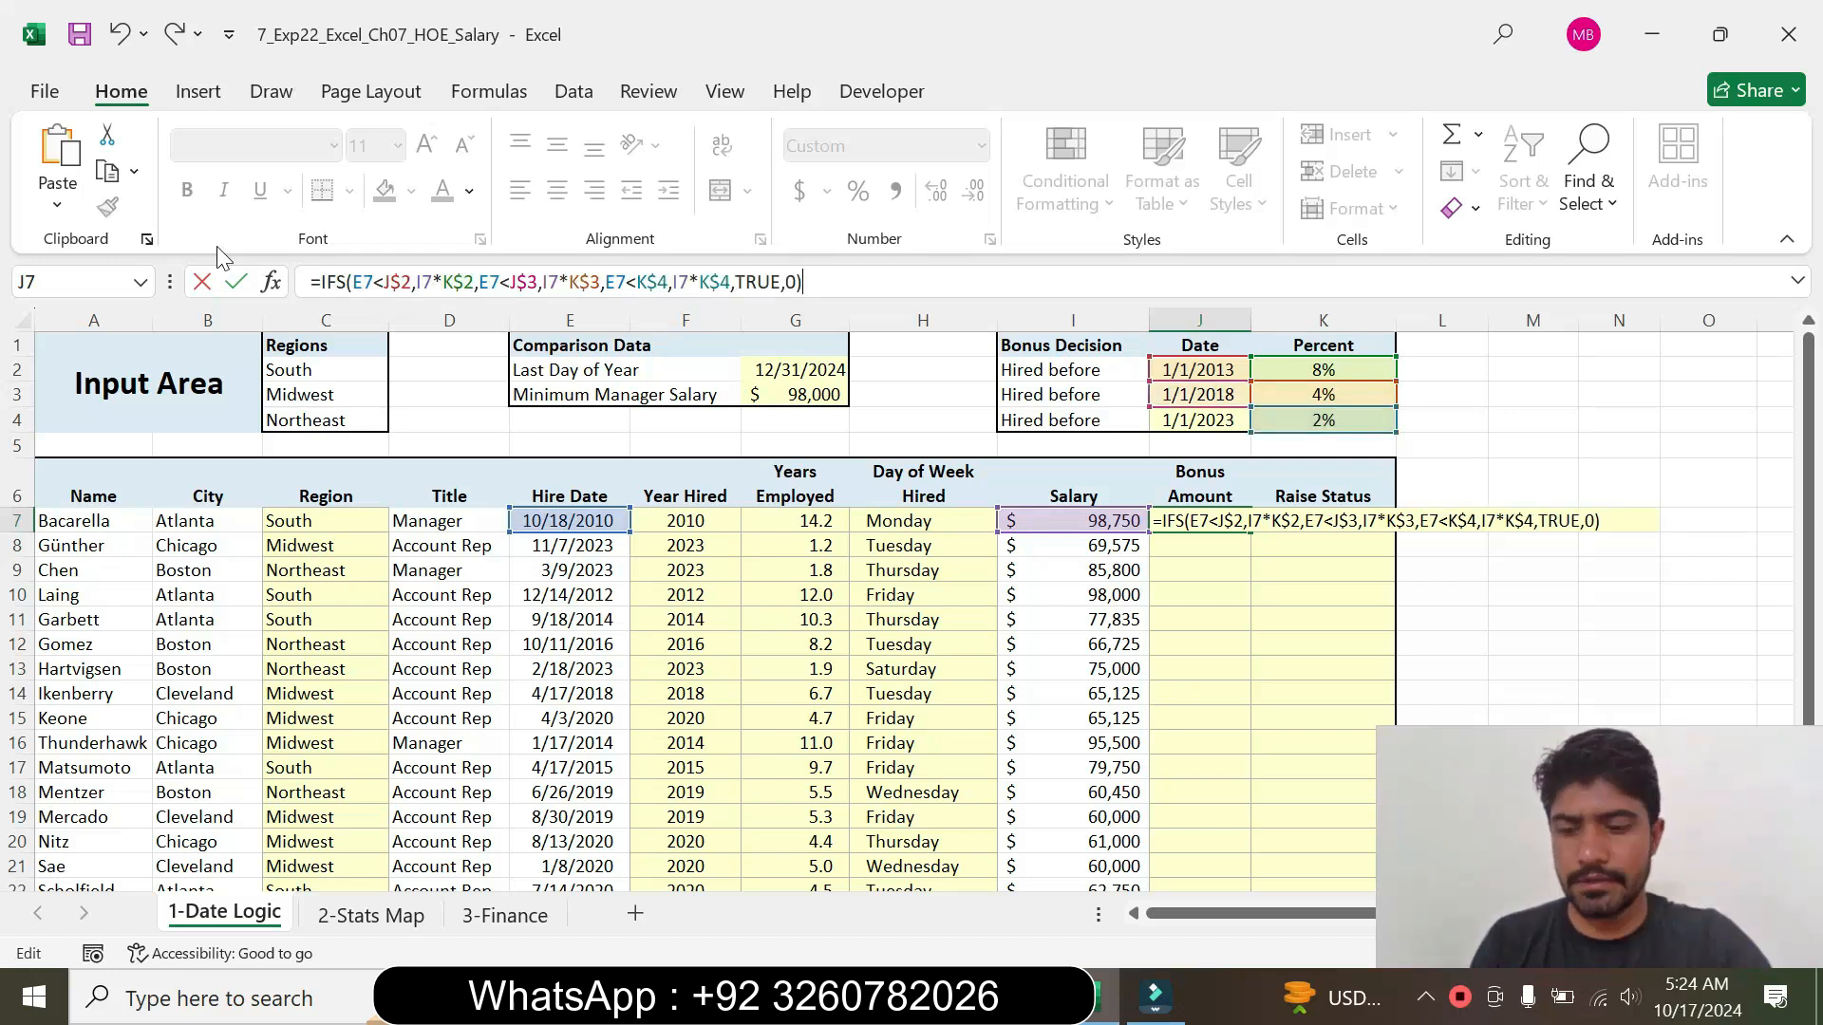
key("Return")
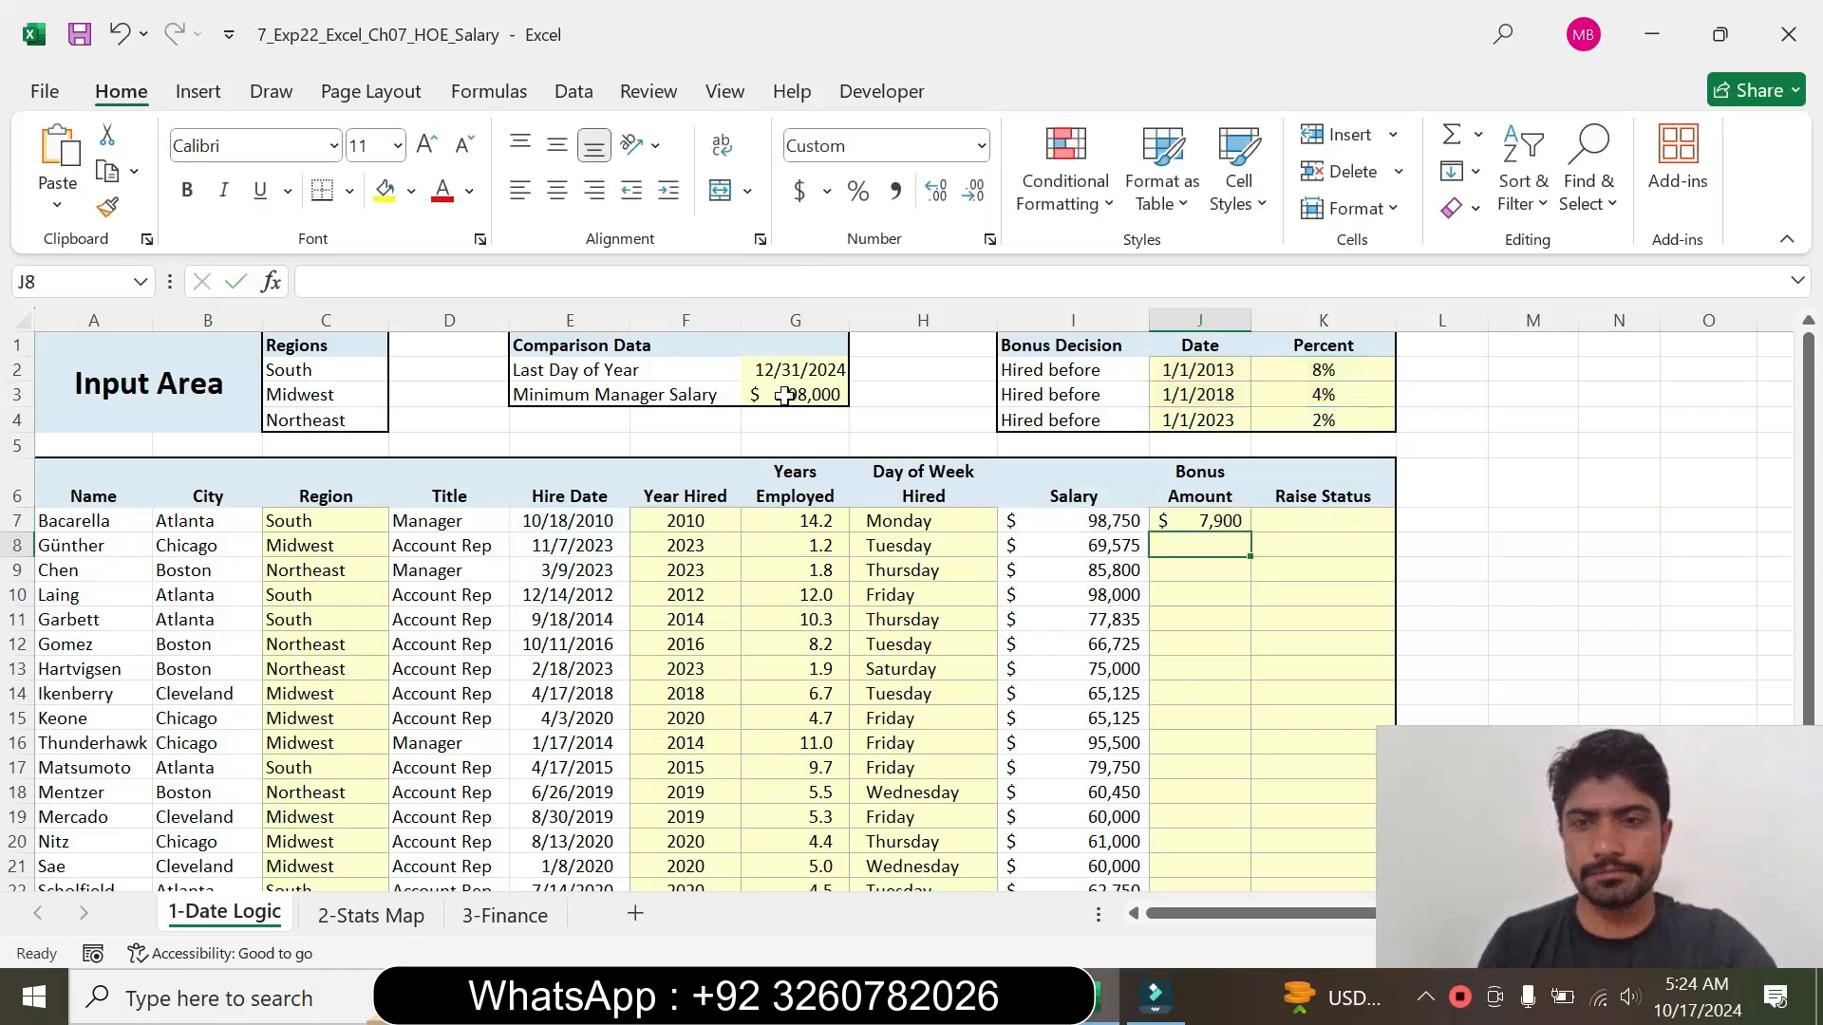
Step: Check the step 7 instructions in Word, then fill the J7 bonus formula down through J8:J23 in Excel without formatting
left_click(1175, 520)
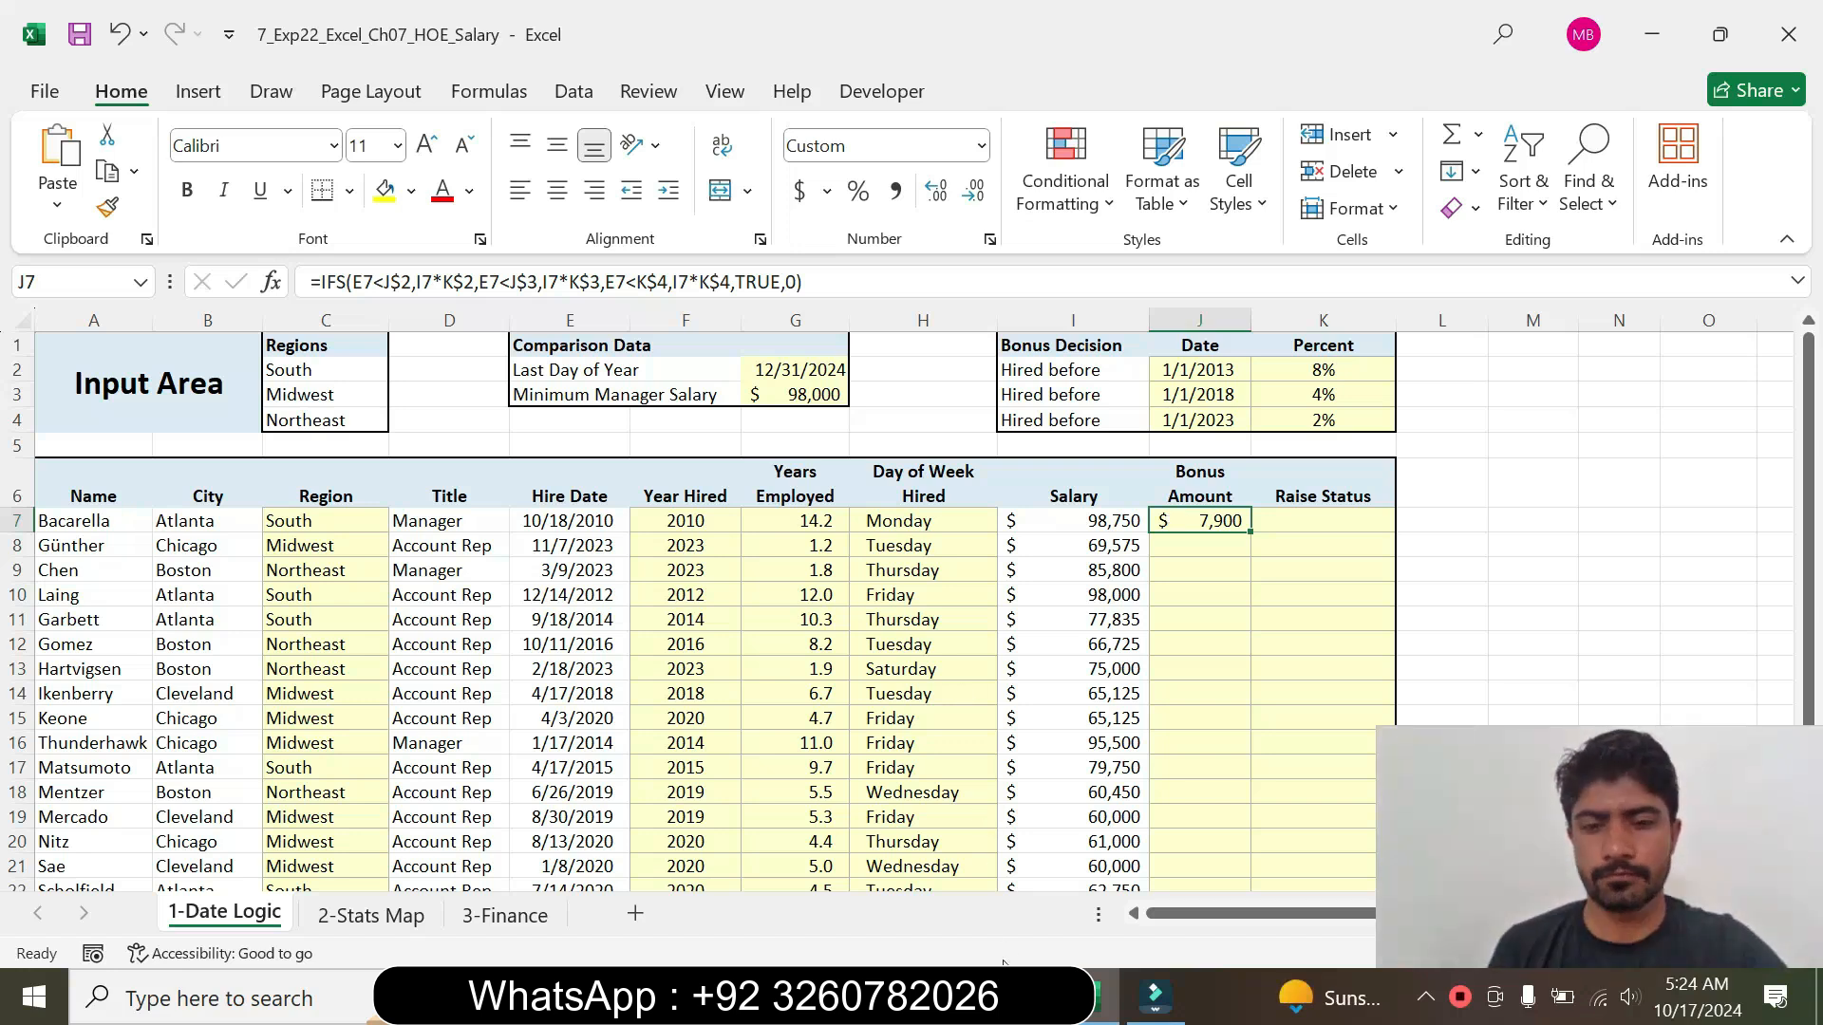
left_click(1019, 997)
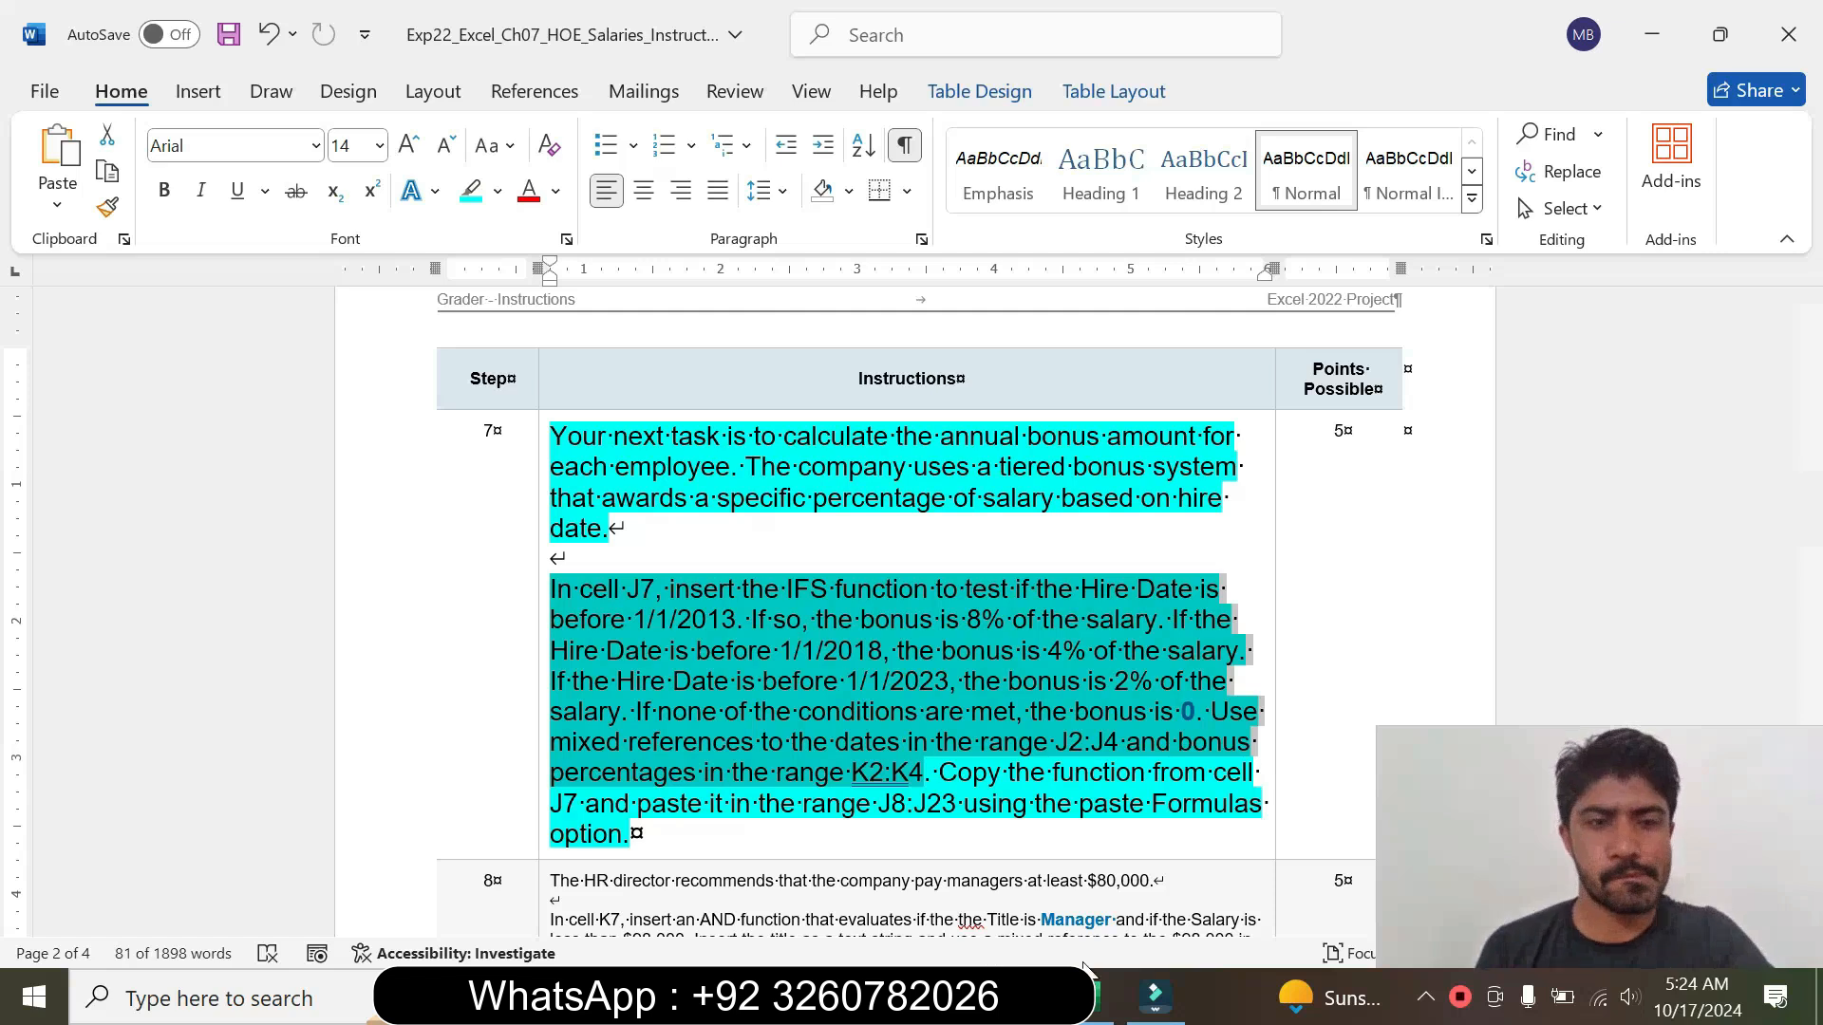
key("alt+Tab")
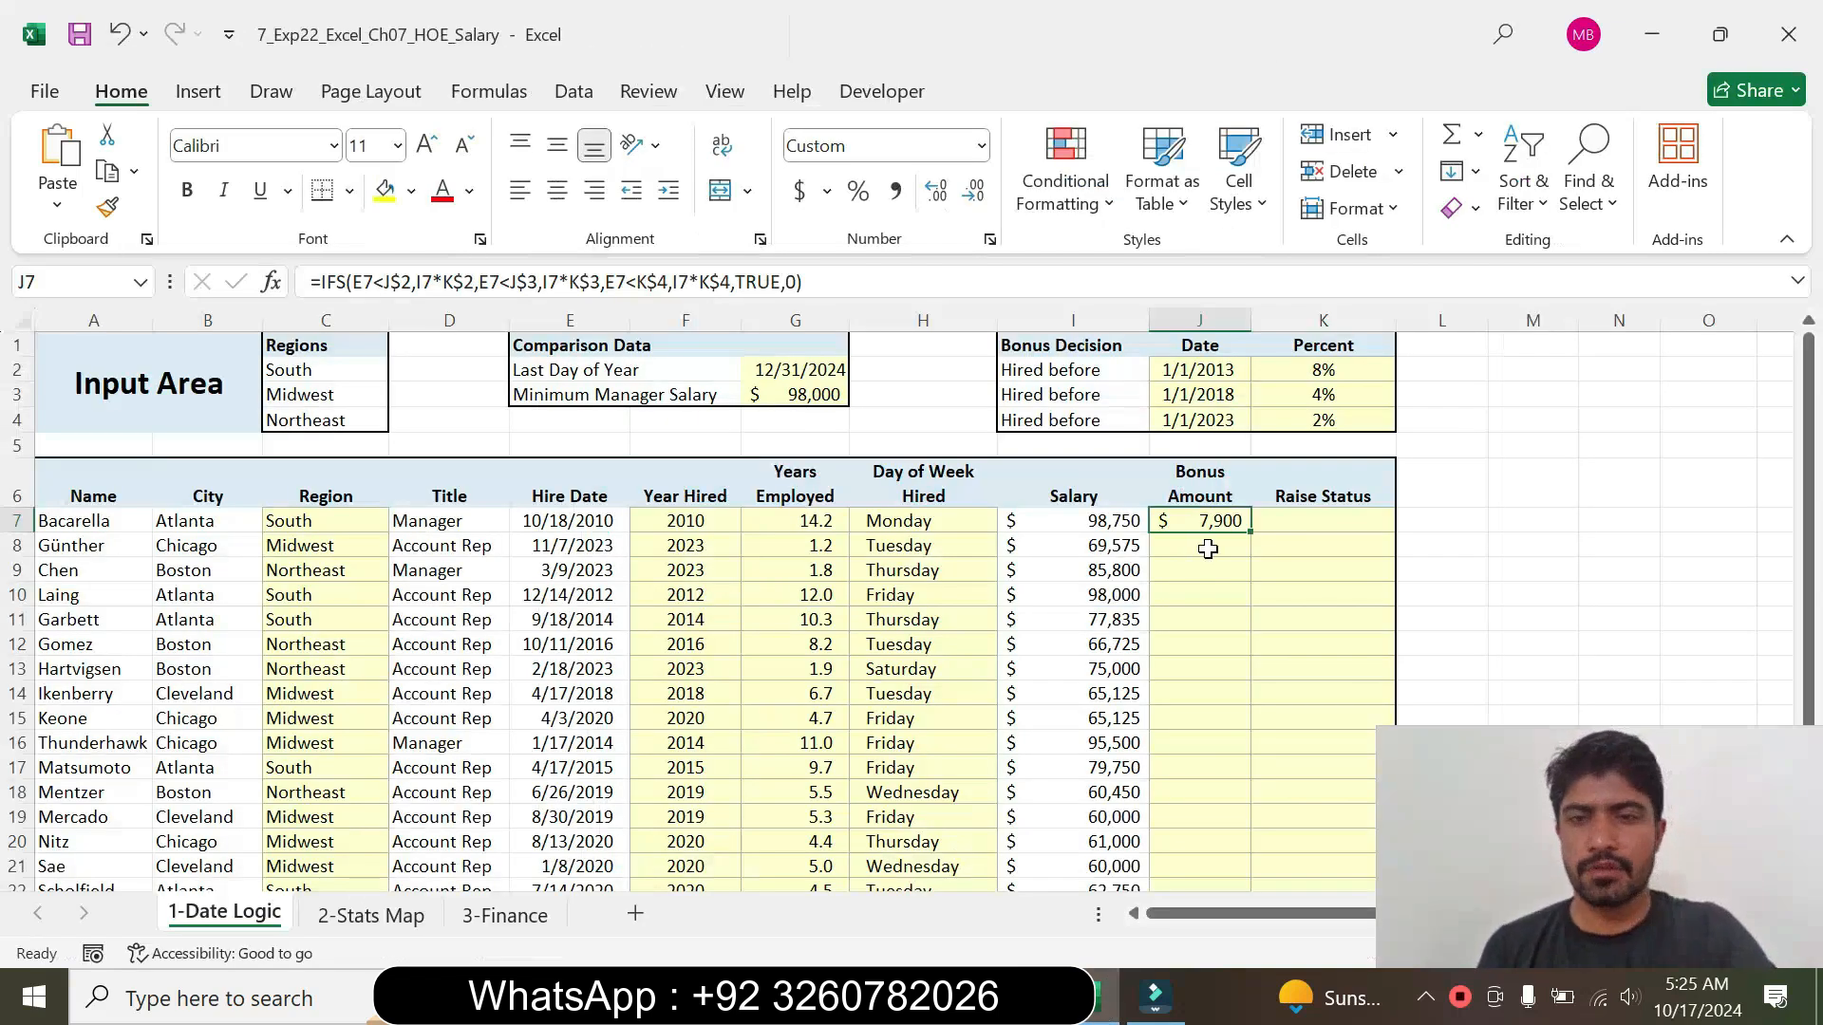
left_click_drag(1253, 536, 1234, 843)
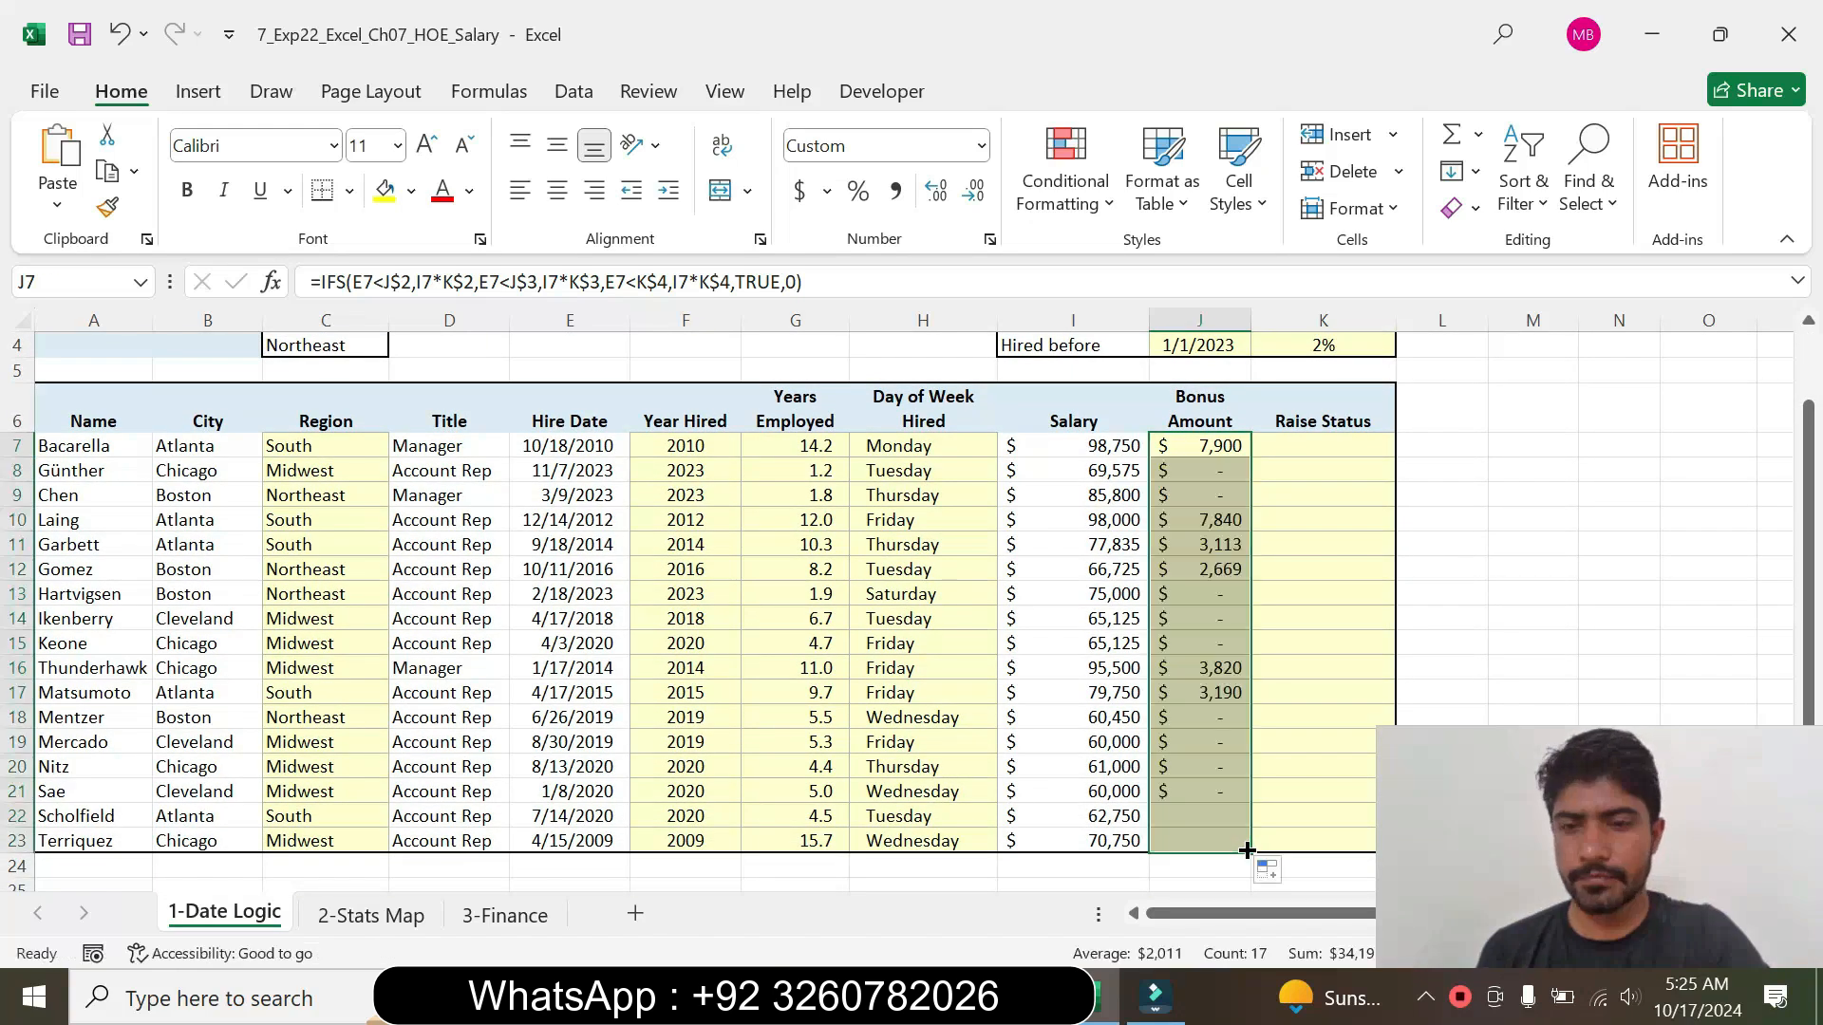
left_click(1279, 874)
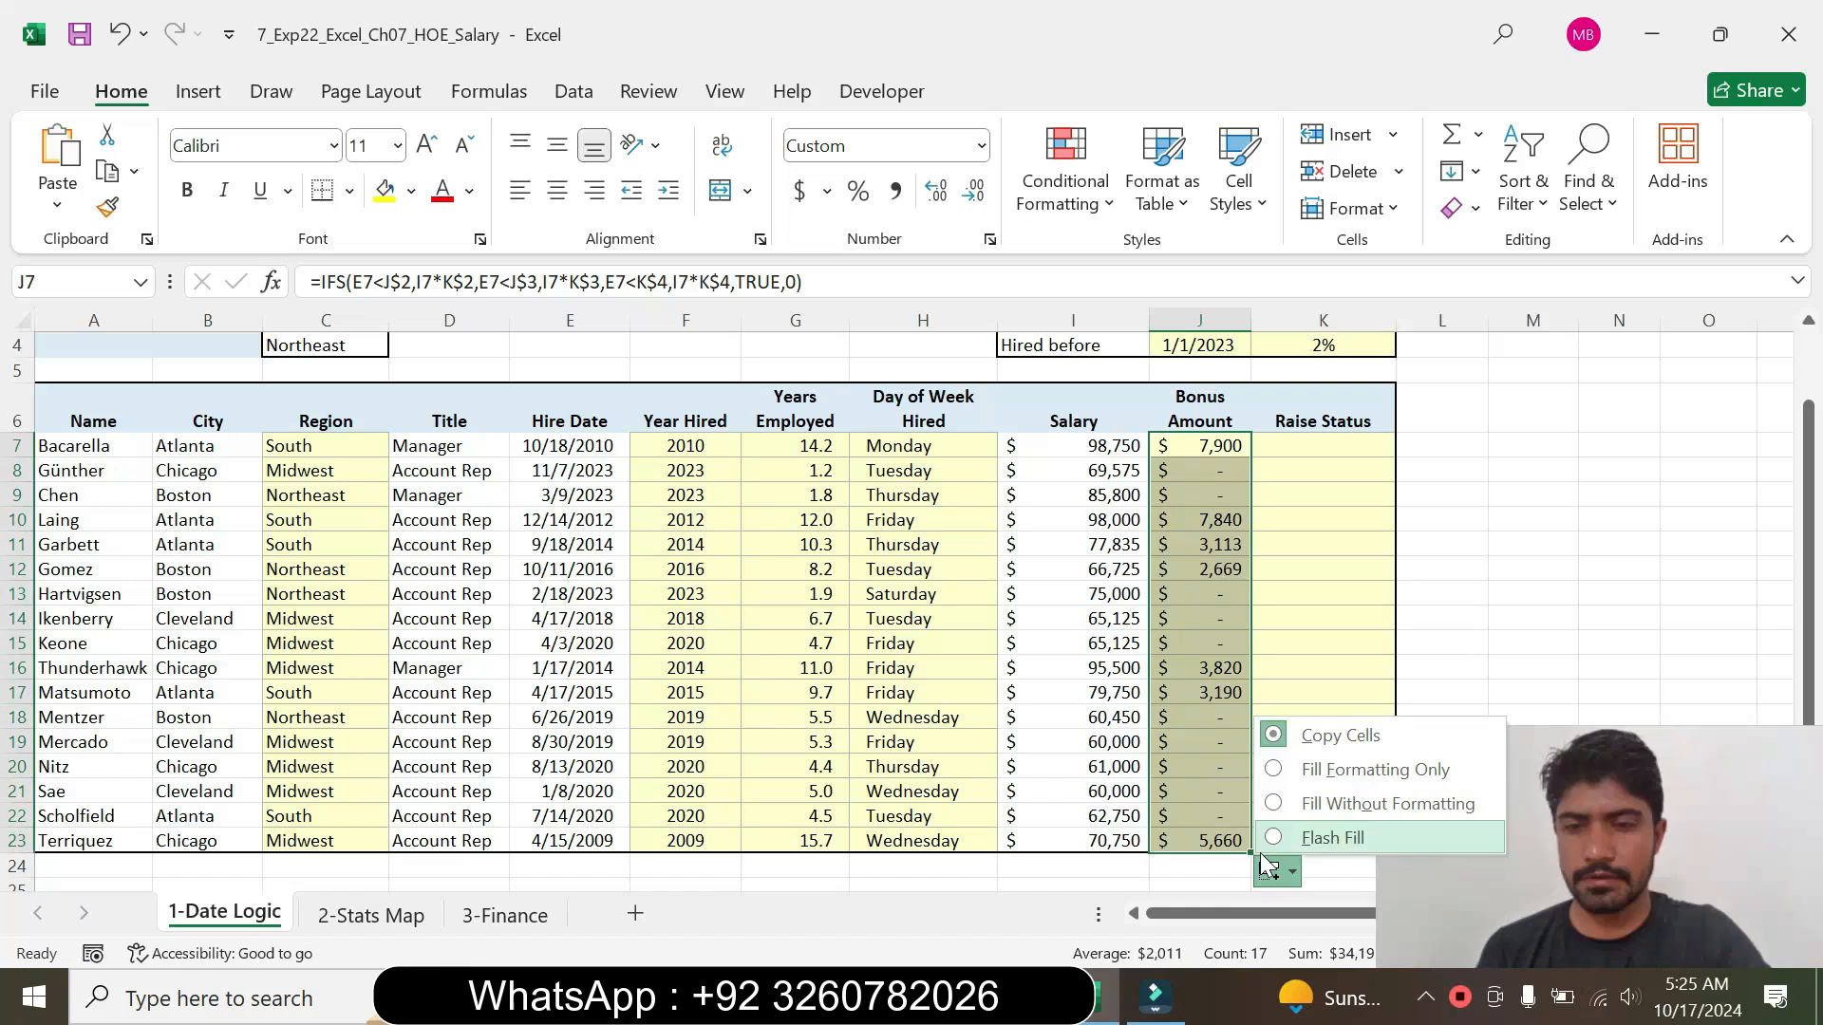
left_click(1277, 806)
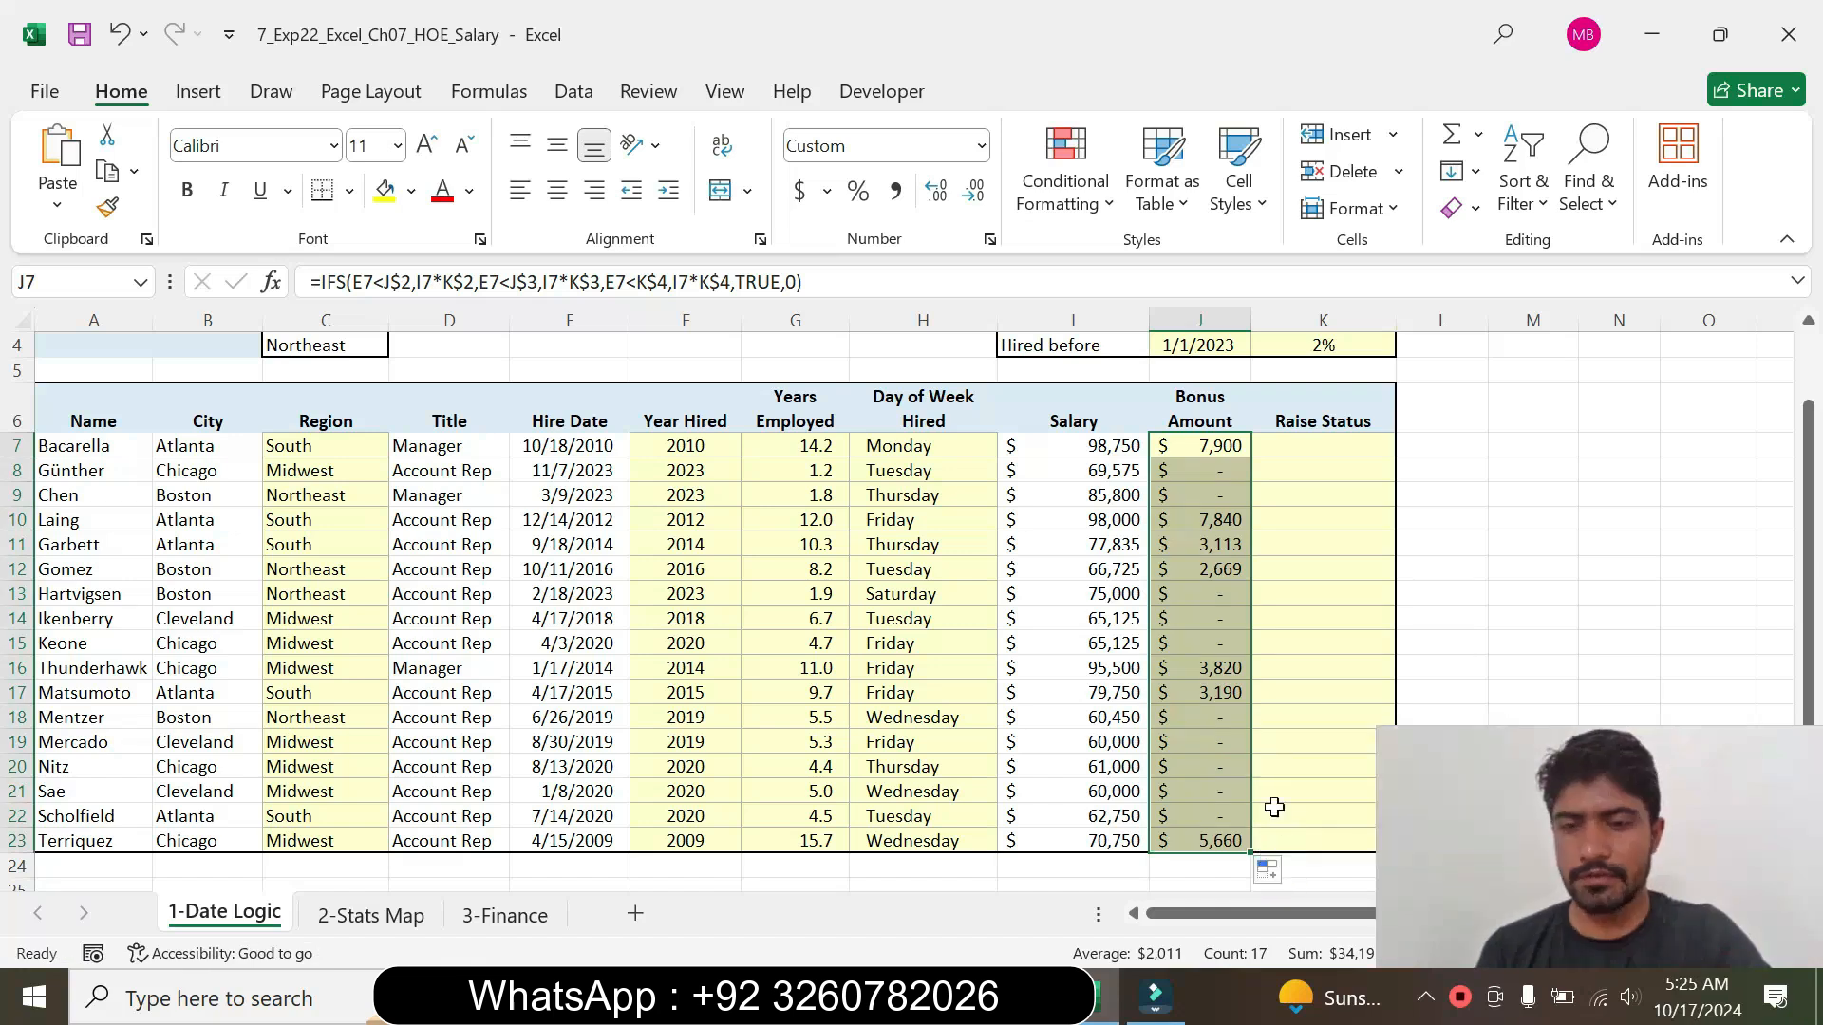
left_click(1294, 642)
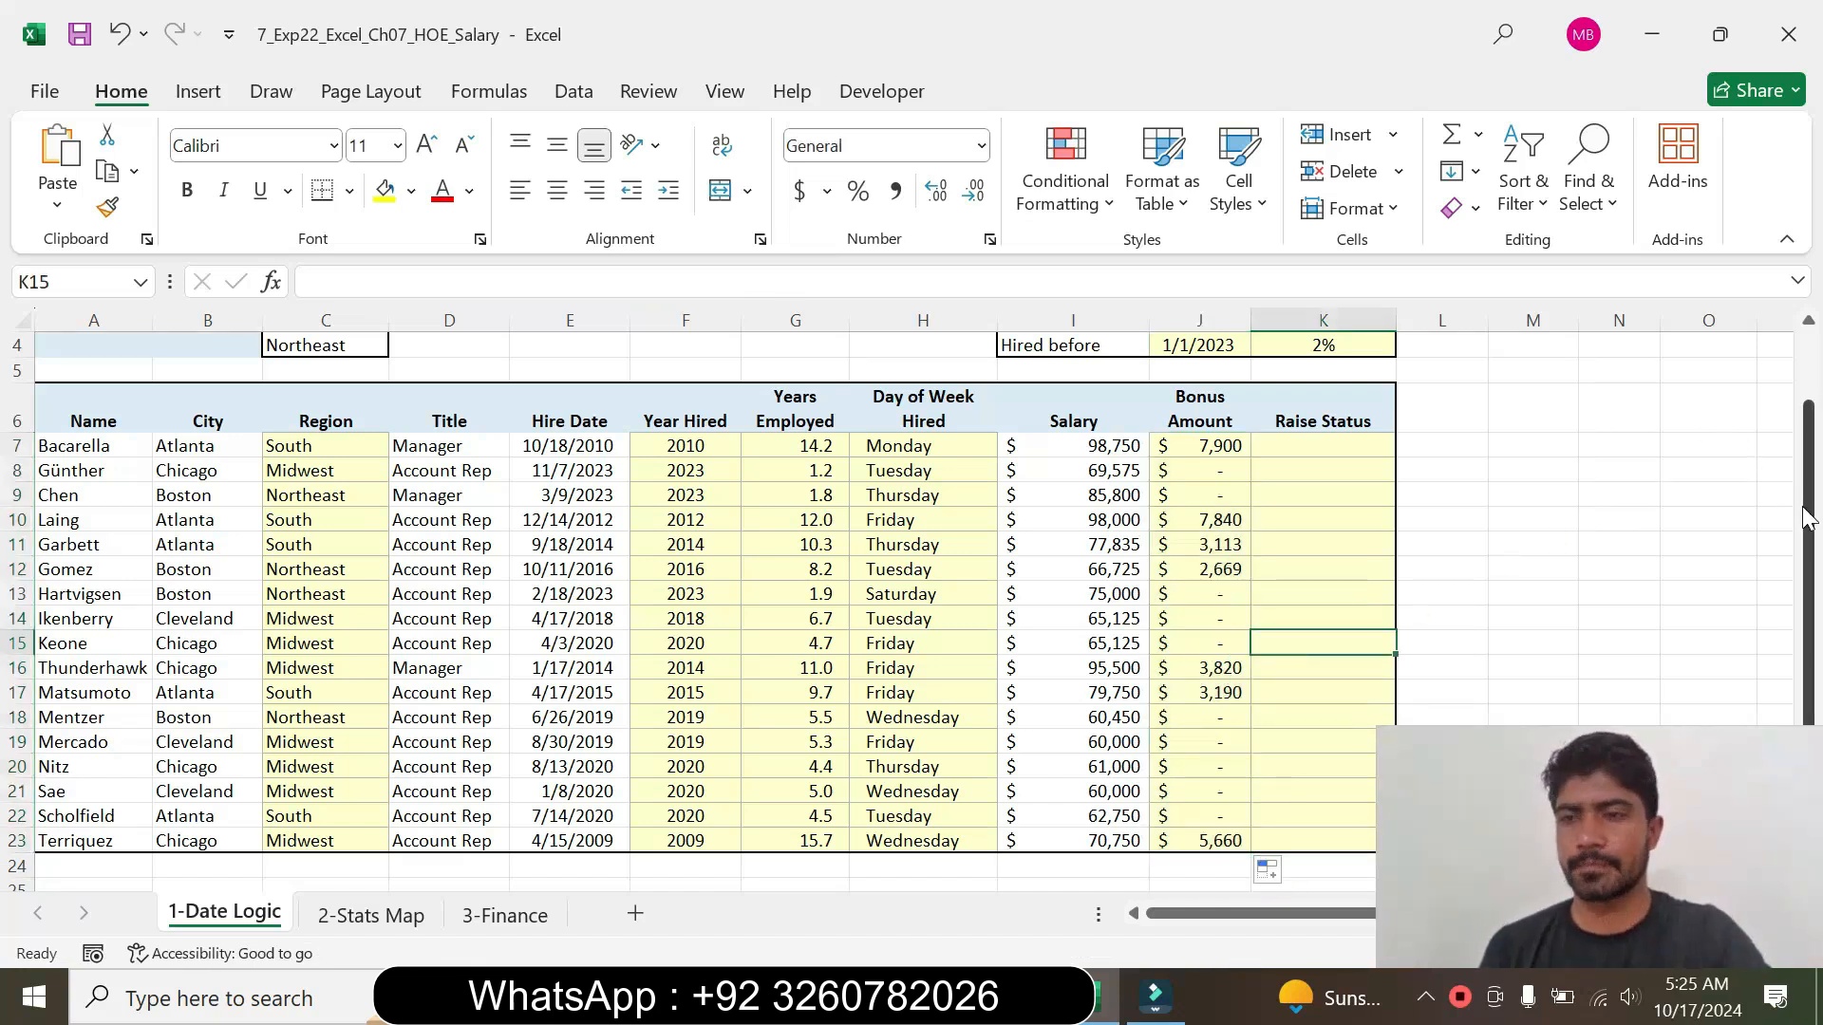
left_click_drag(1808, 520, 1807, 494)
Step: Switch to the Word instructions, set the step 7 instruction text to 9 pt and remove its highlight
key("alt+Tab")
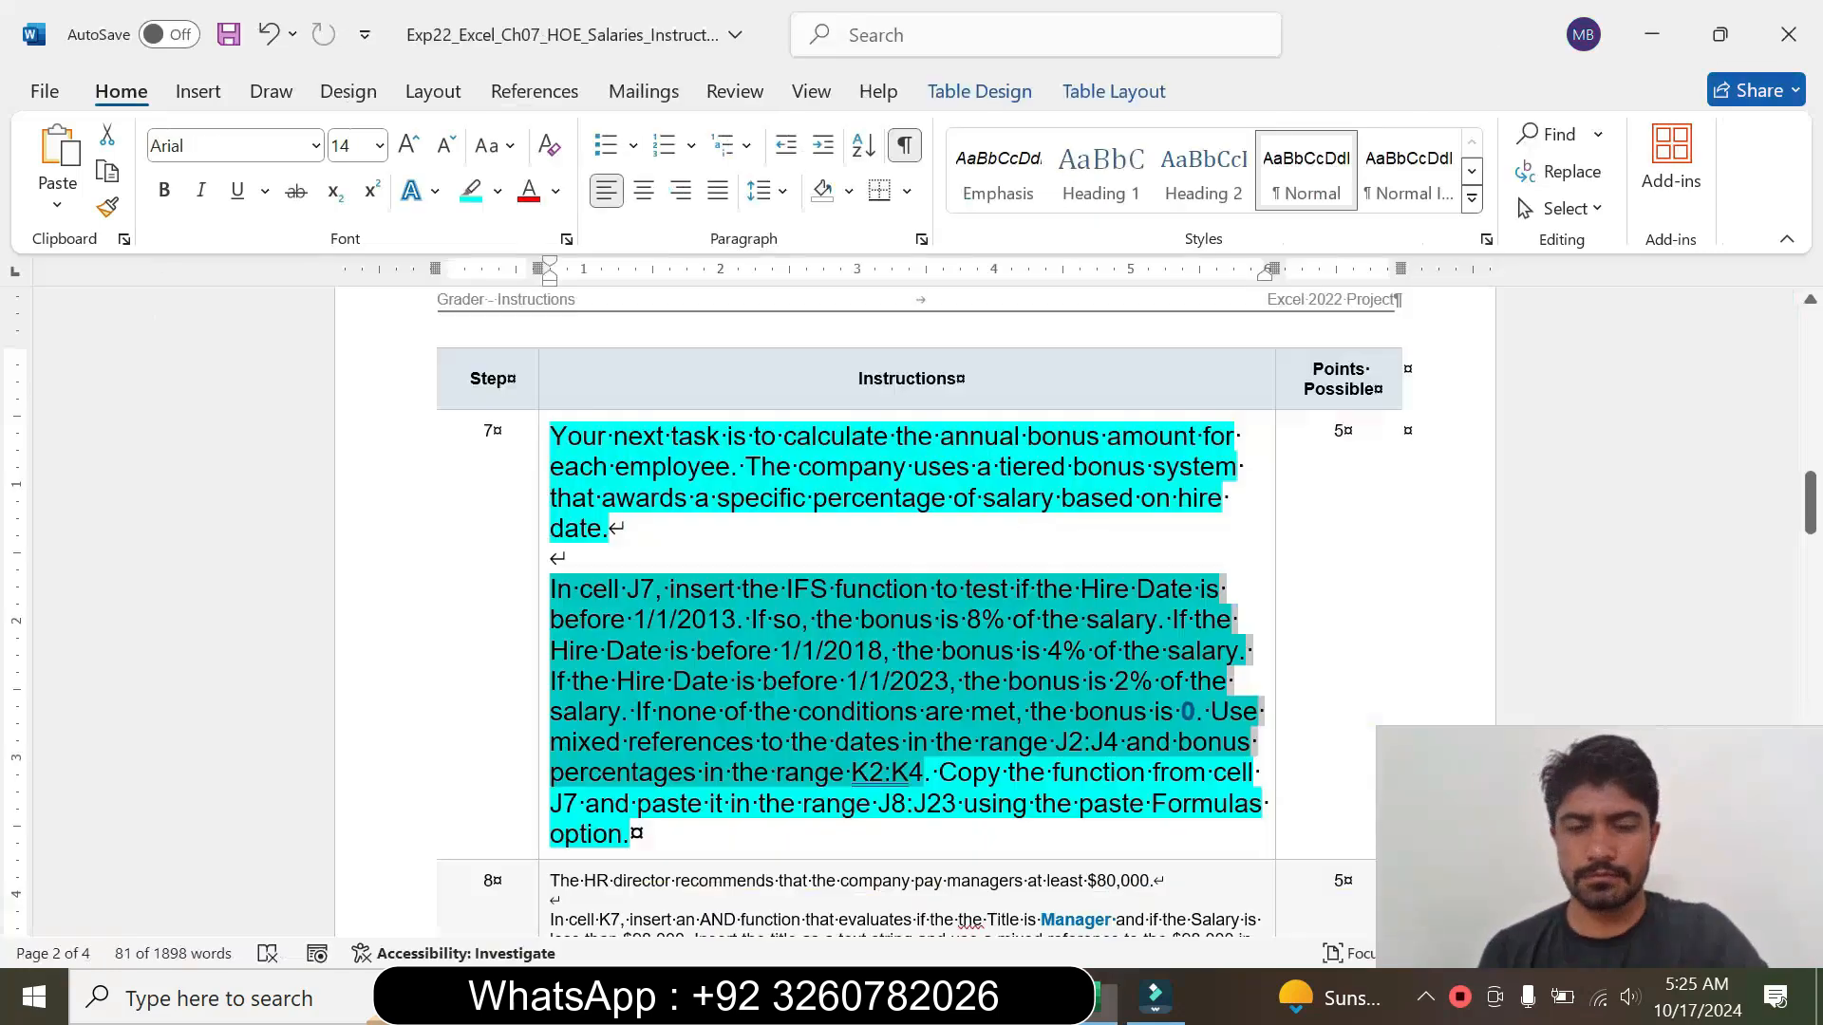
left_click(540, 662)
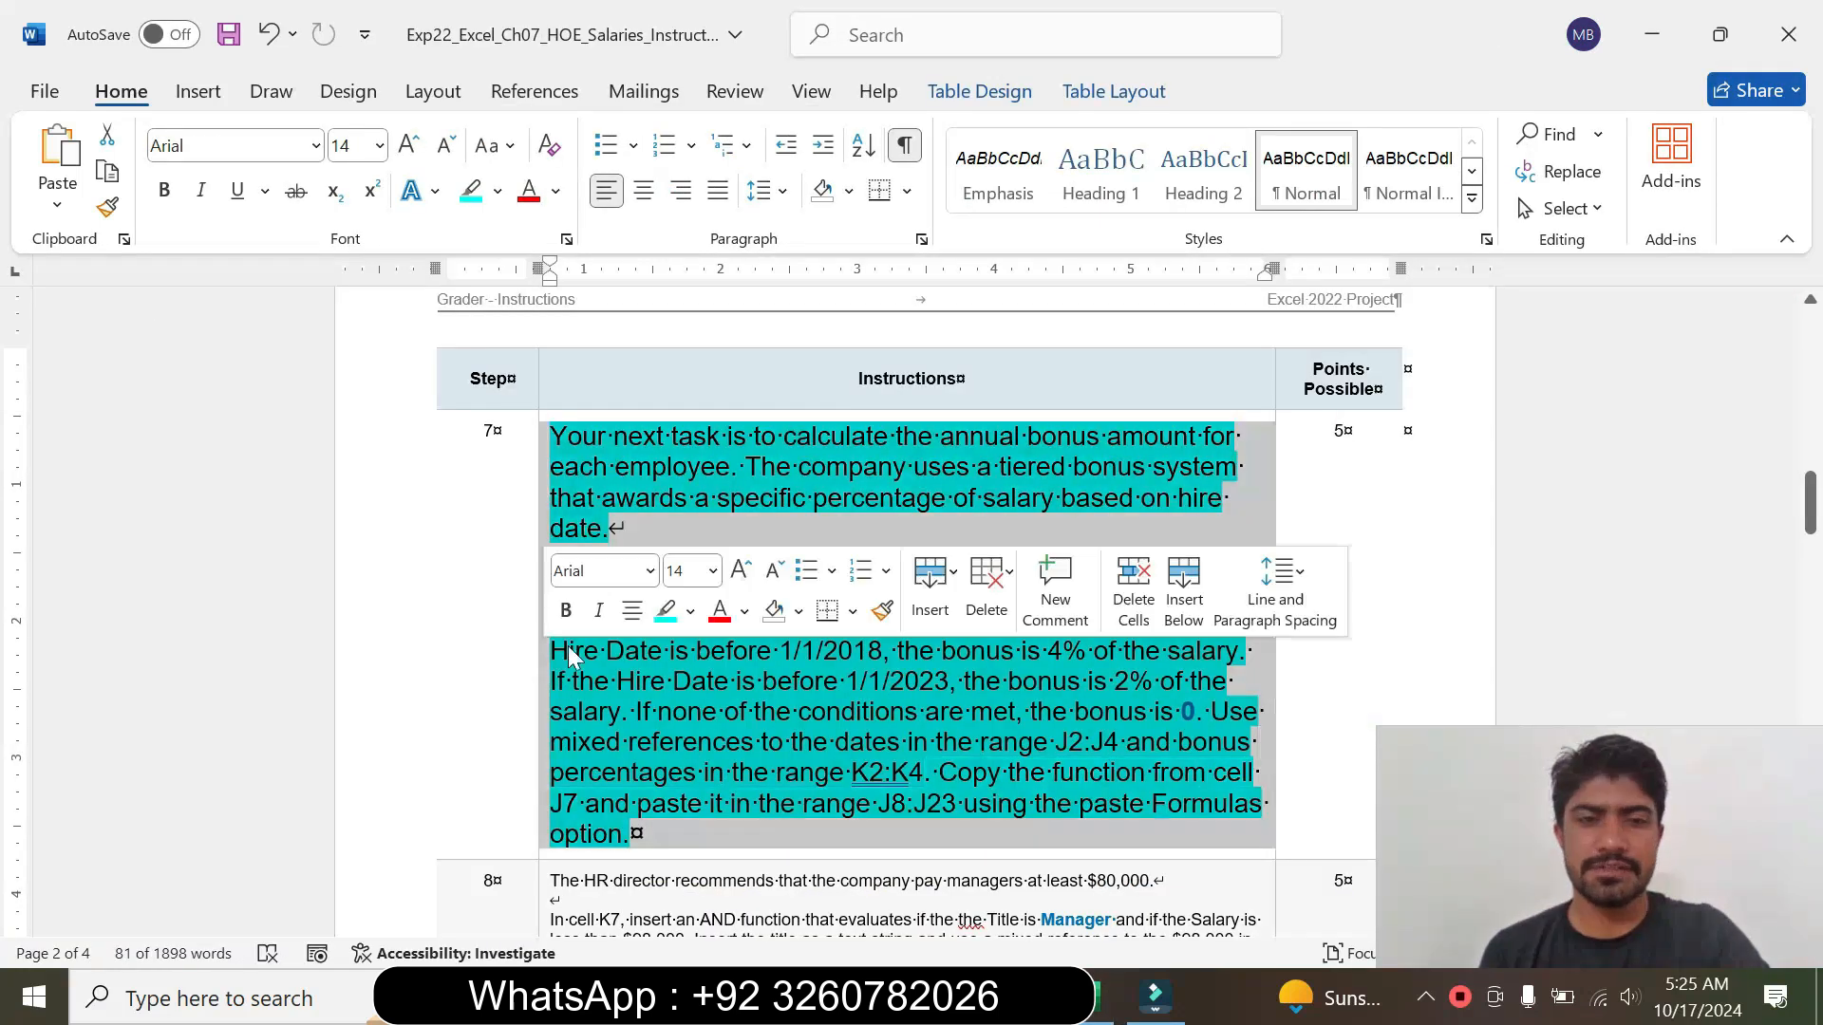
left_click(713, 570)
left_click(684, 55)
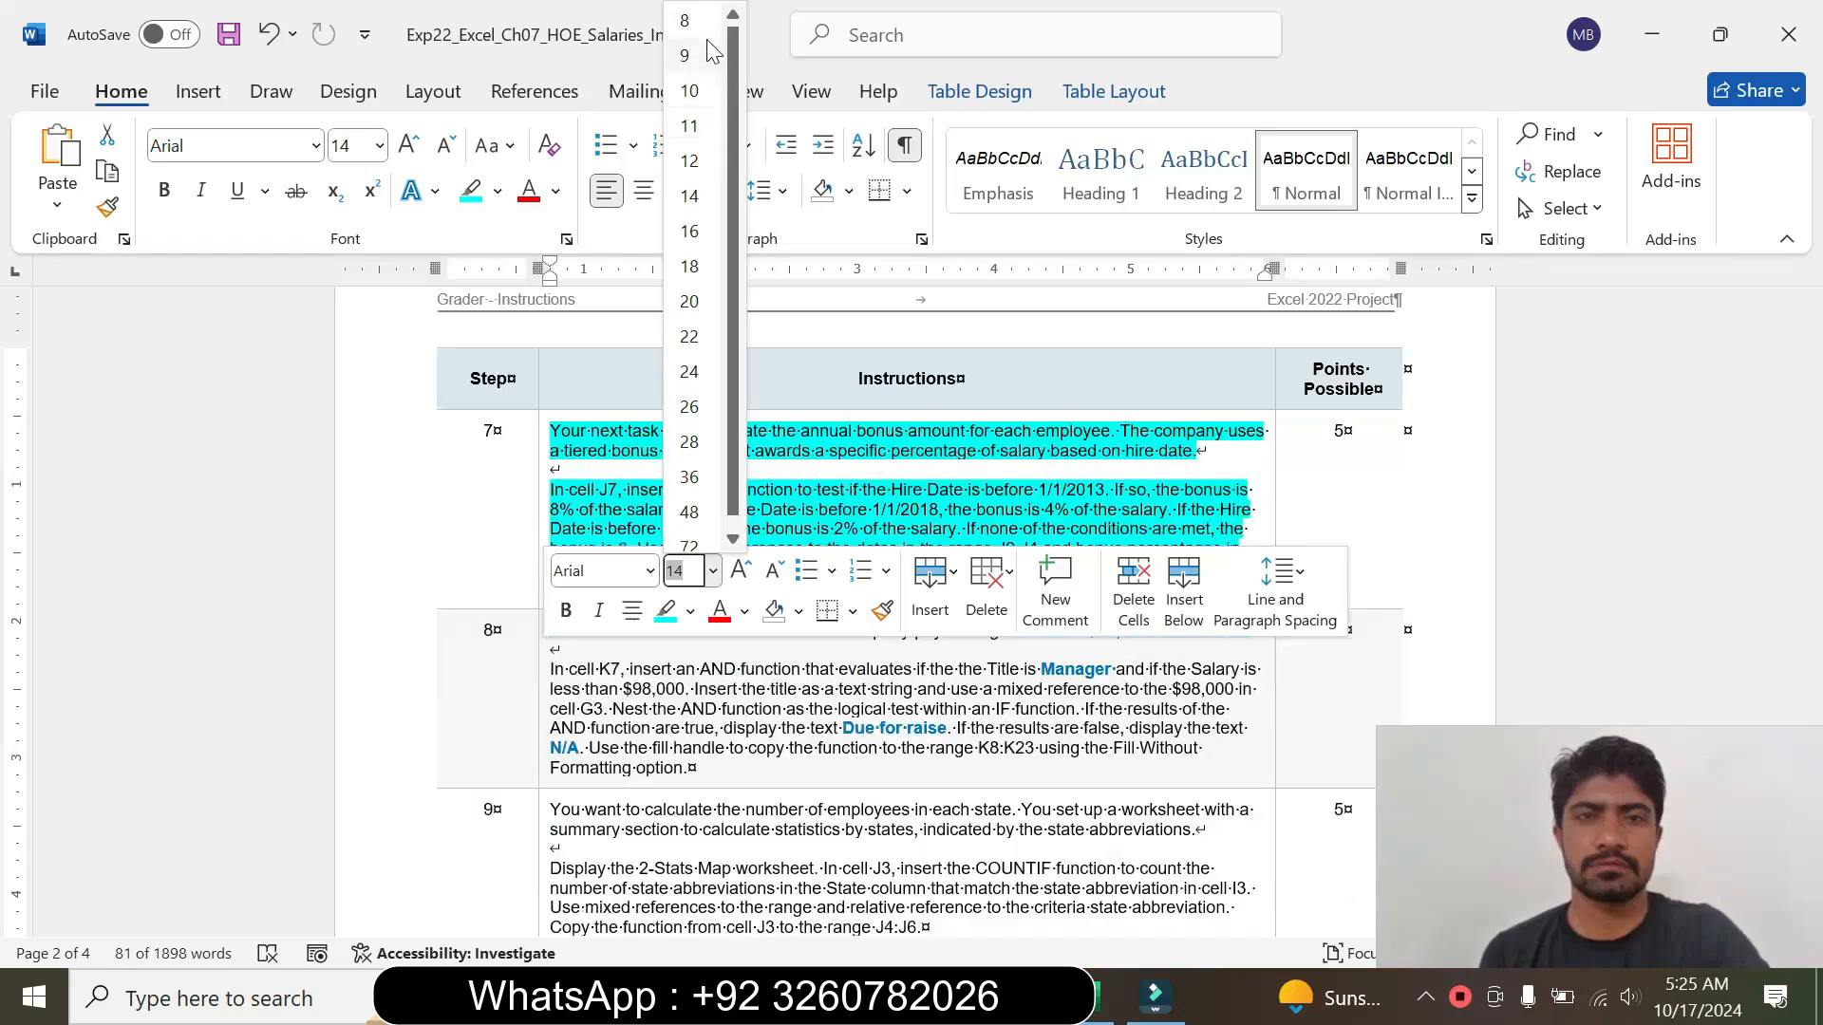
left_click(497, 191)
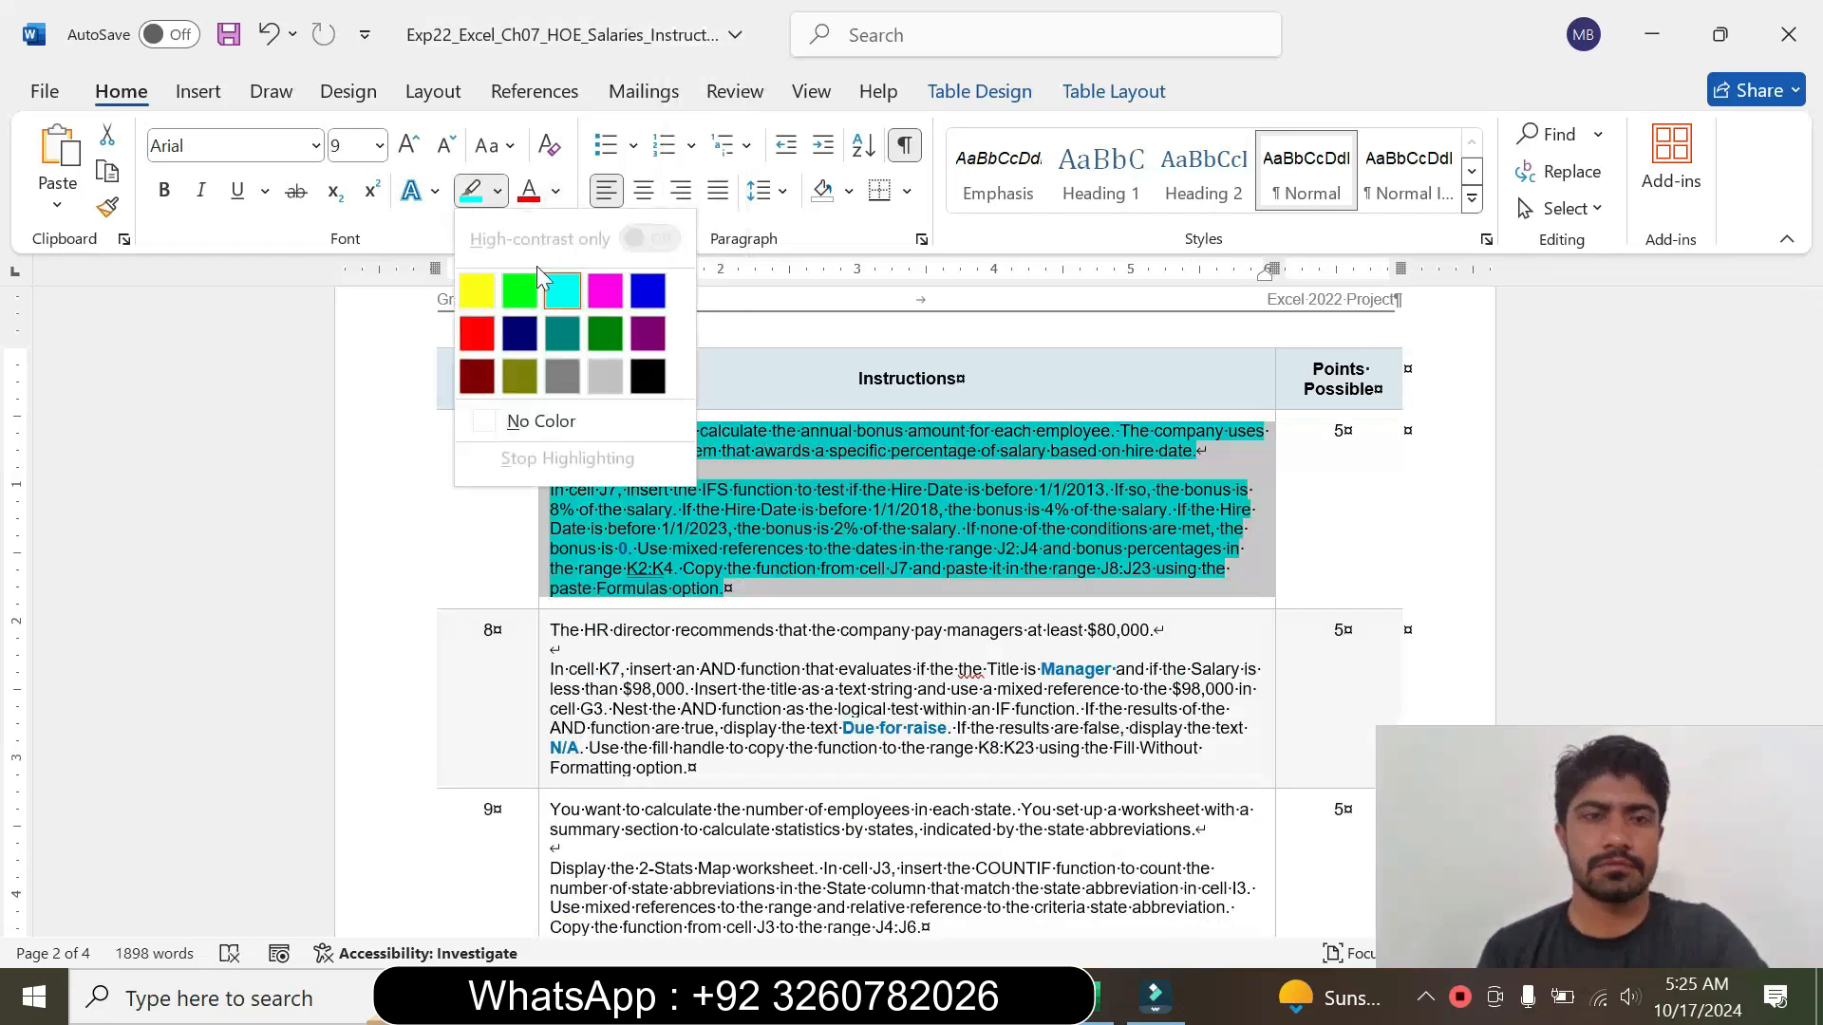
left_click(563, 421)
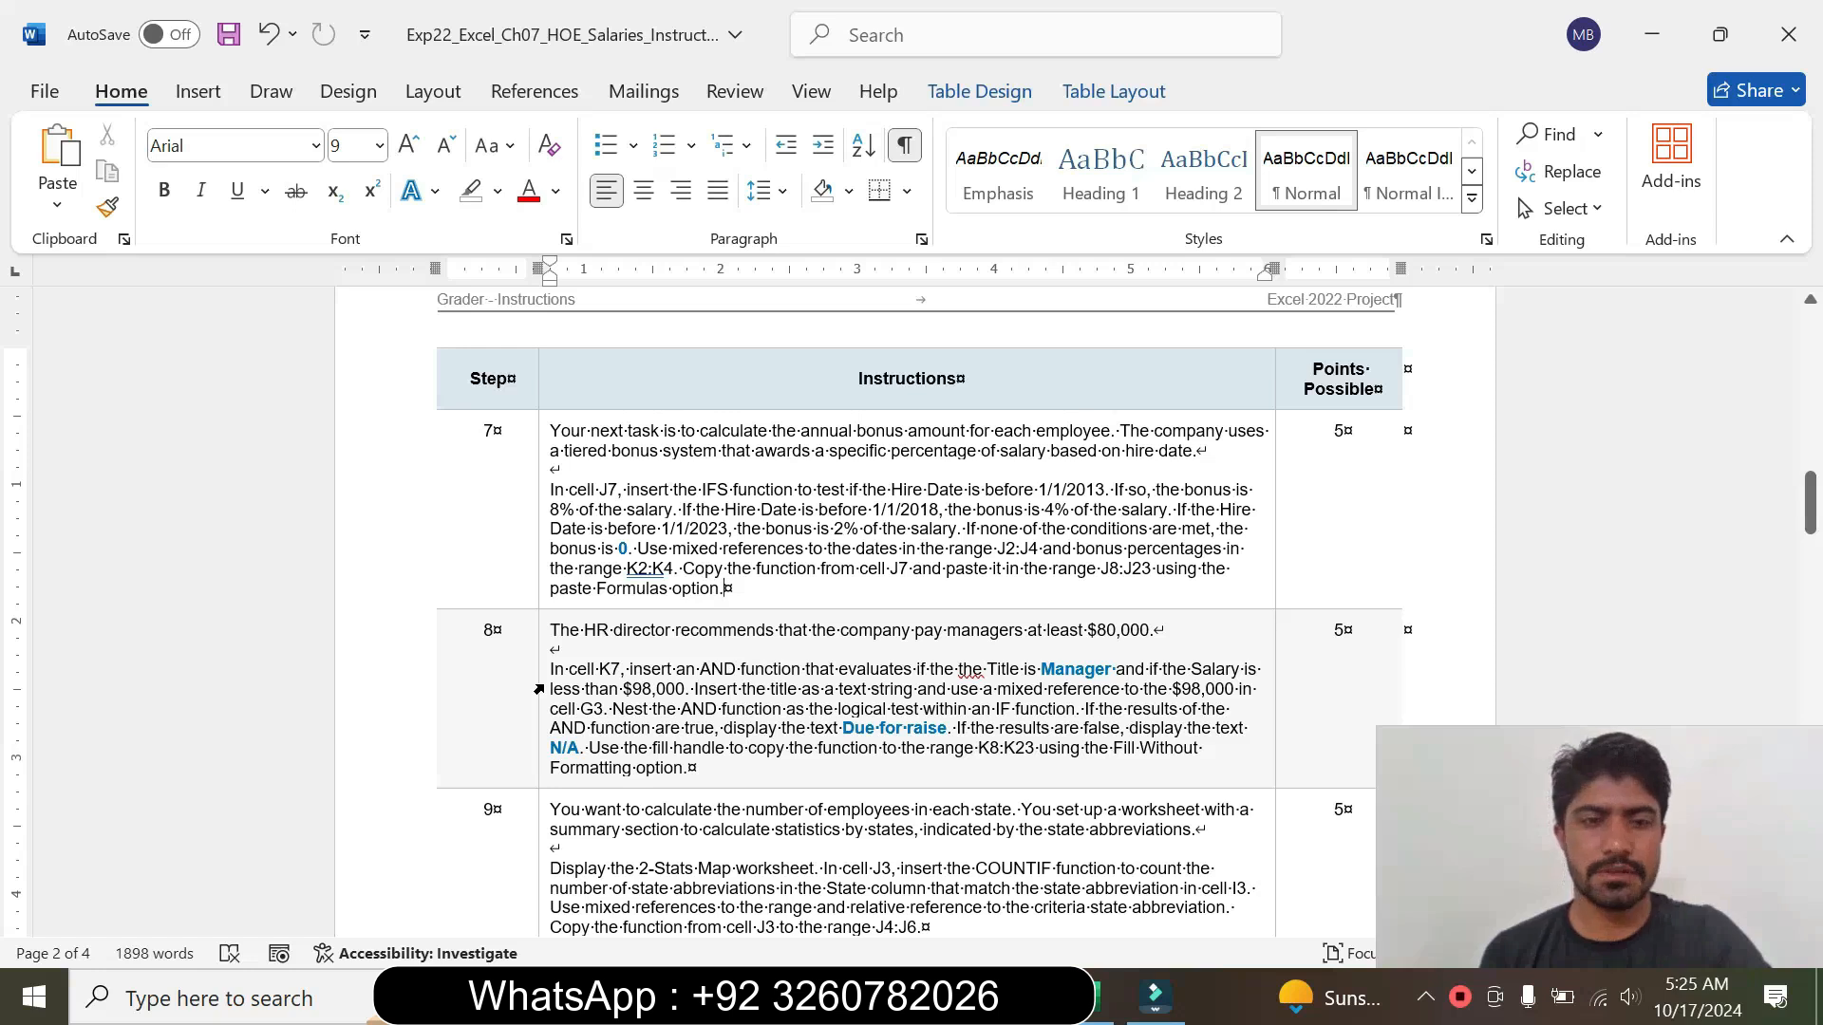
Step: Set the step 8 instruction text to 14 pt and highlight it in turquoise
left_click(539, 689)
left_click(737, 596)
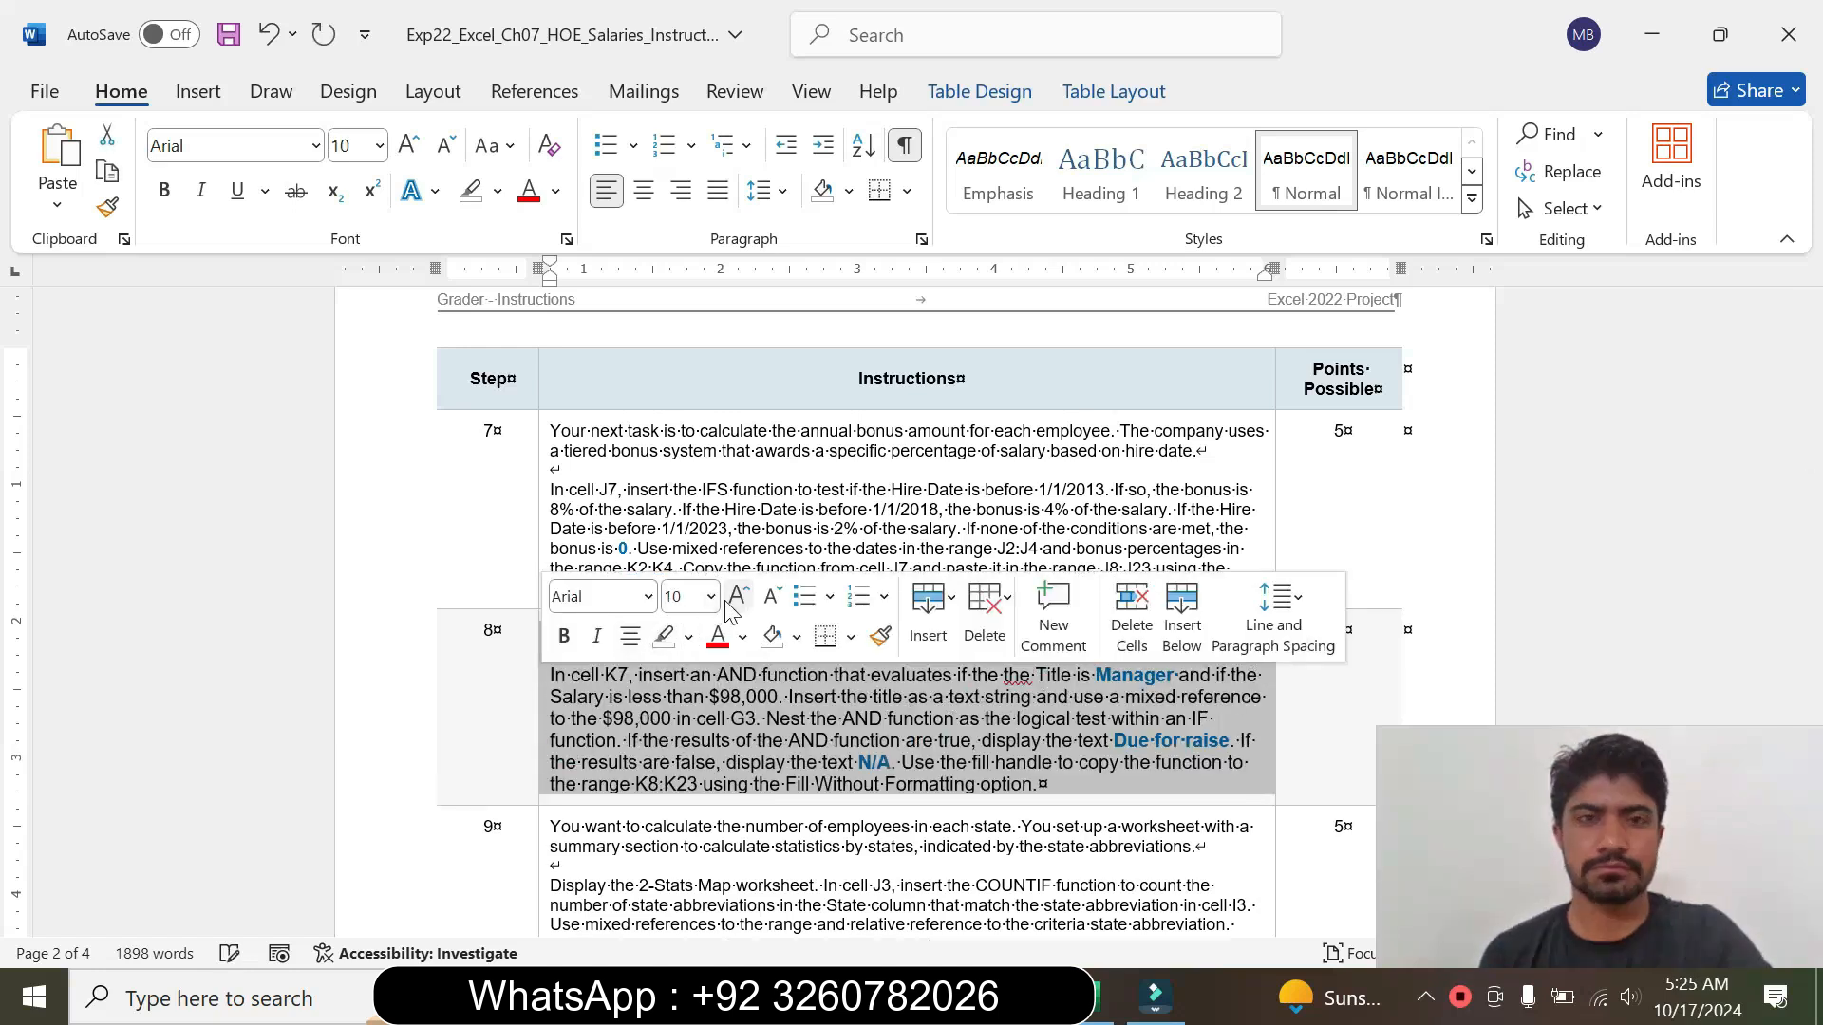
left_click(711, 596)
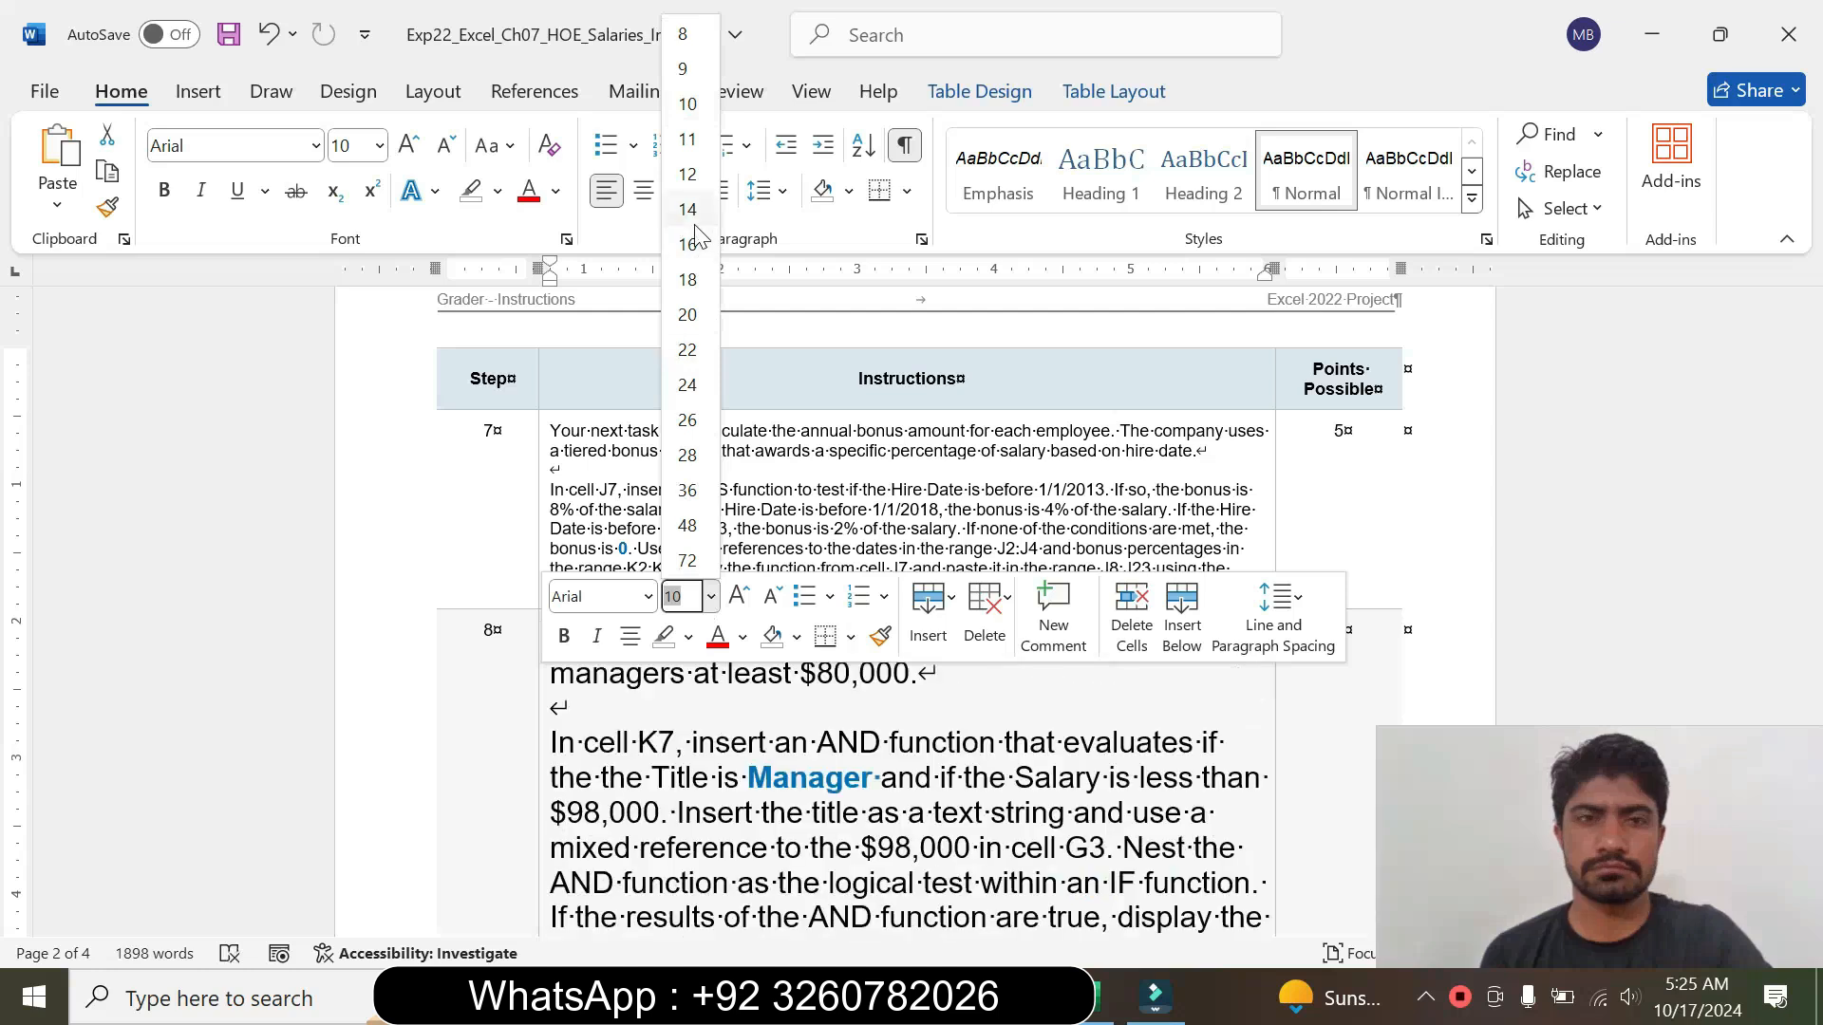
left_click(687, 211)
left_click(498, 191)
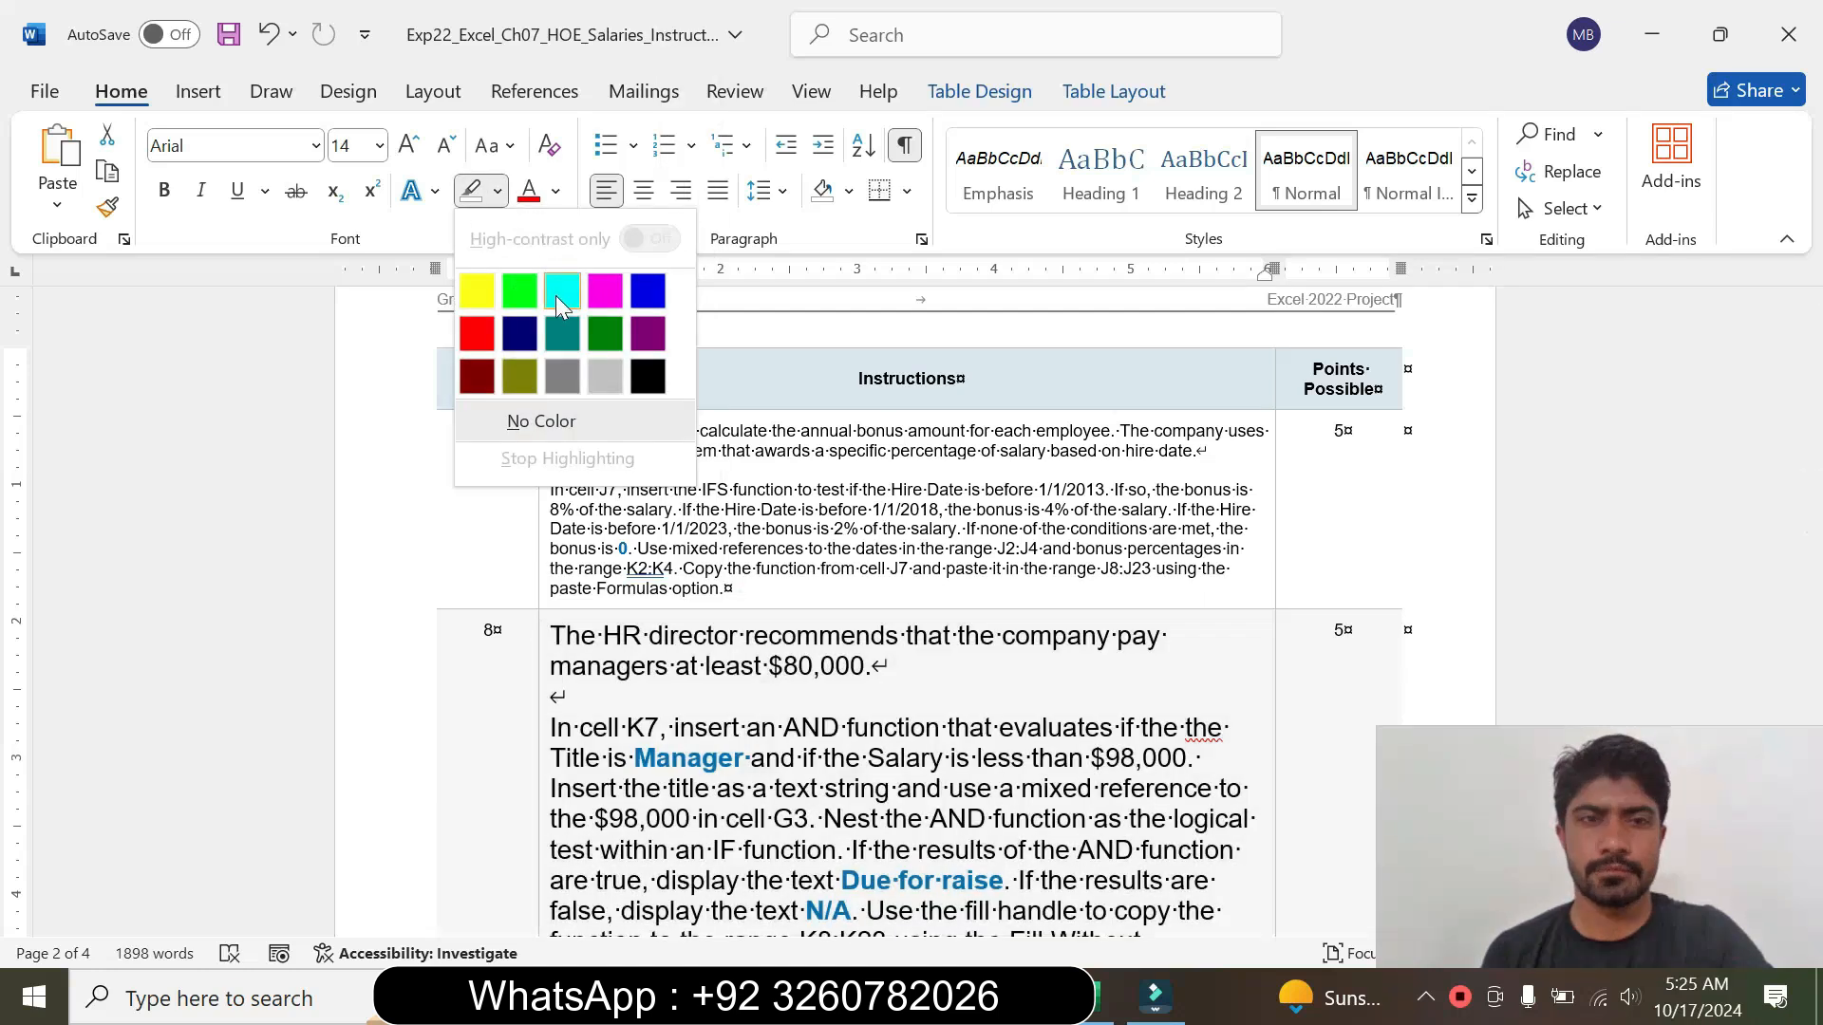
left_click(561, 292)
Step: Select and copy the step 8 text from "In cell K7" through "to the range K8:K23"
left_click_drag(1811, 501, 1811, 528)
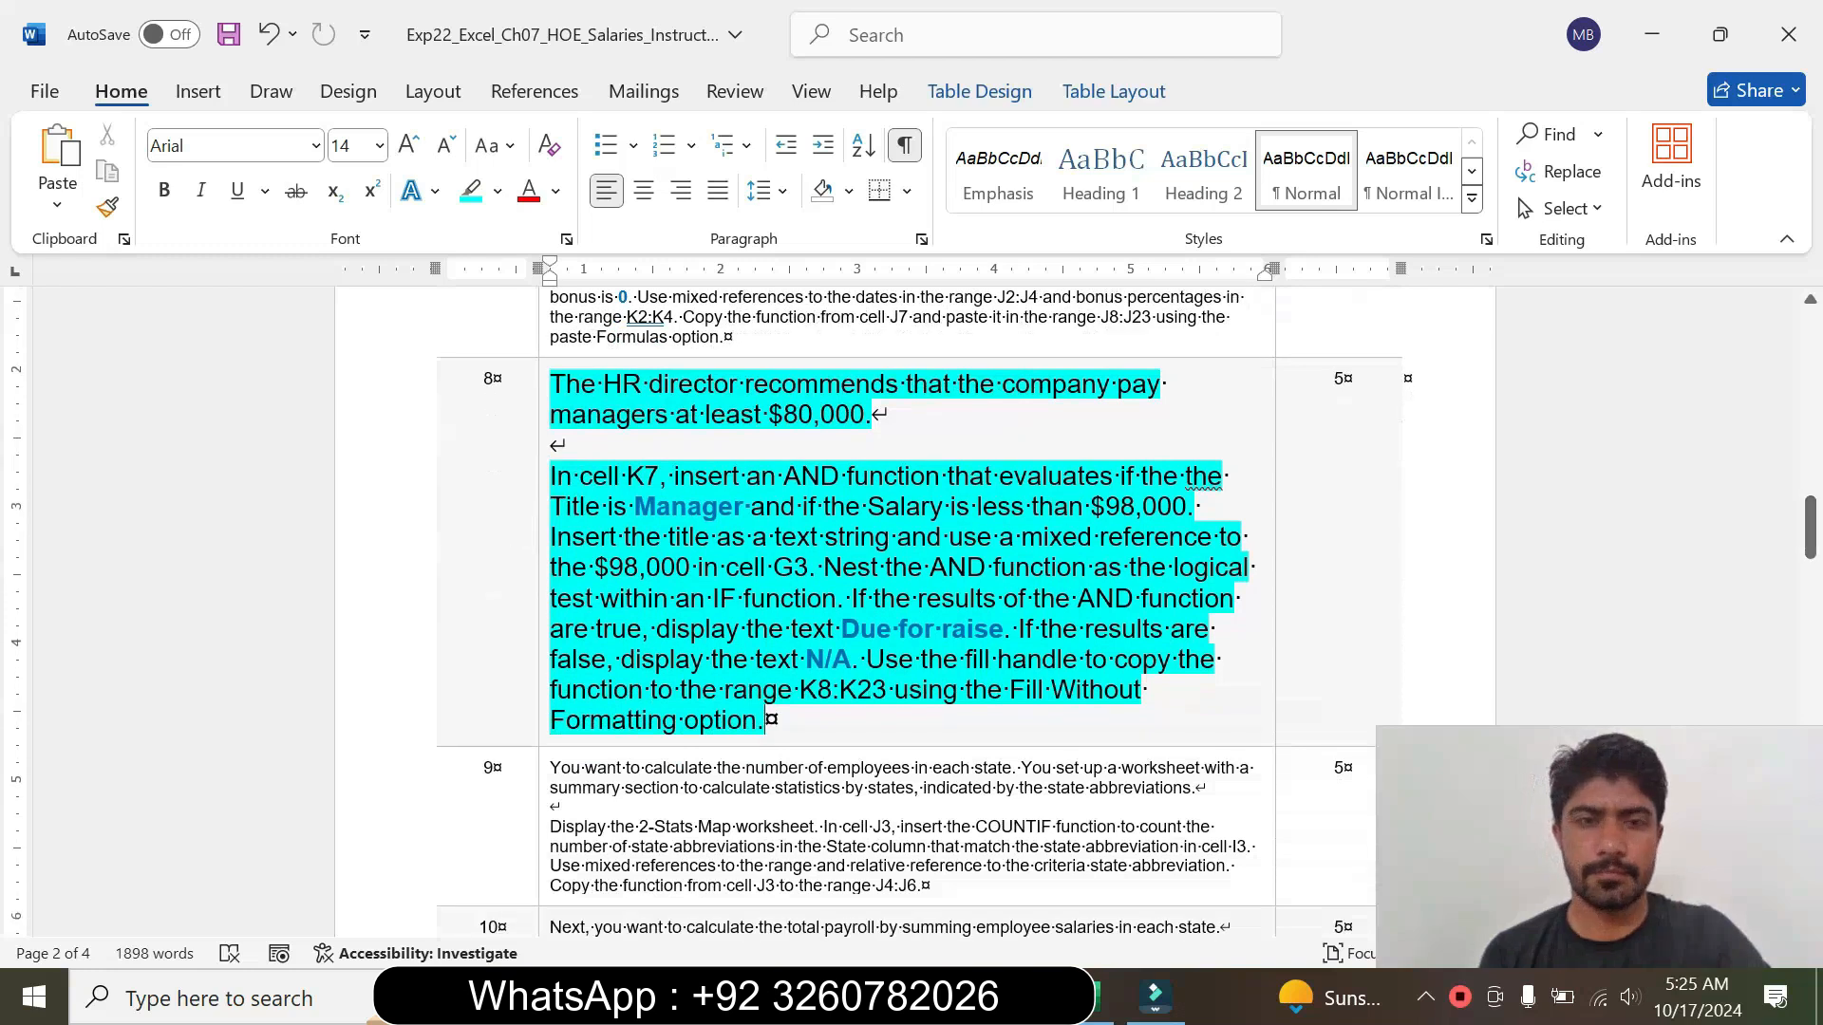
left_click_drag(550, 477, 892, 691)
key("ctrl+c")
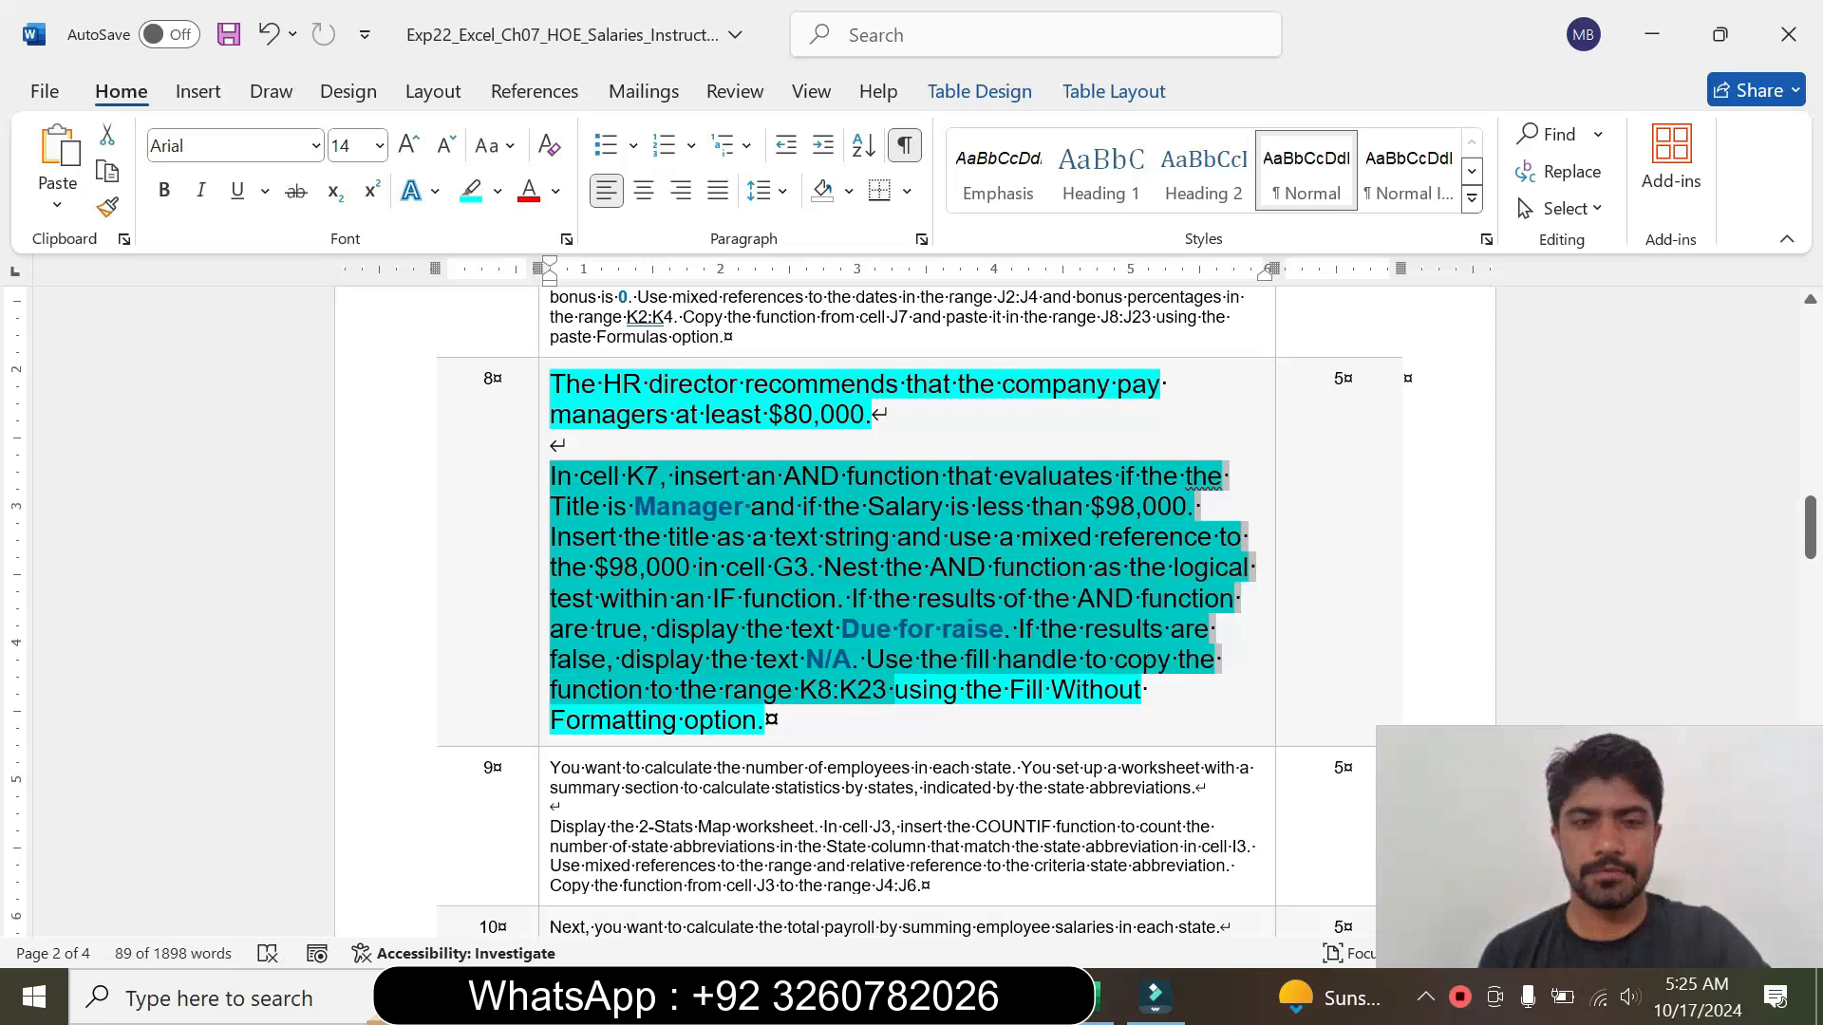
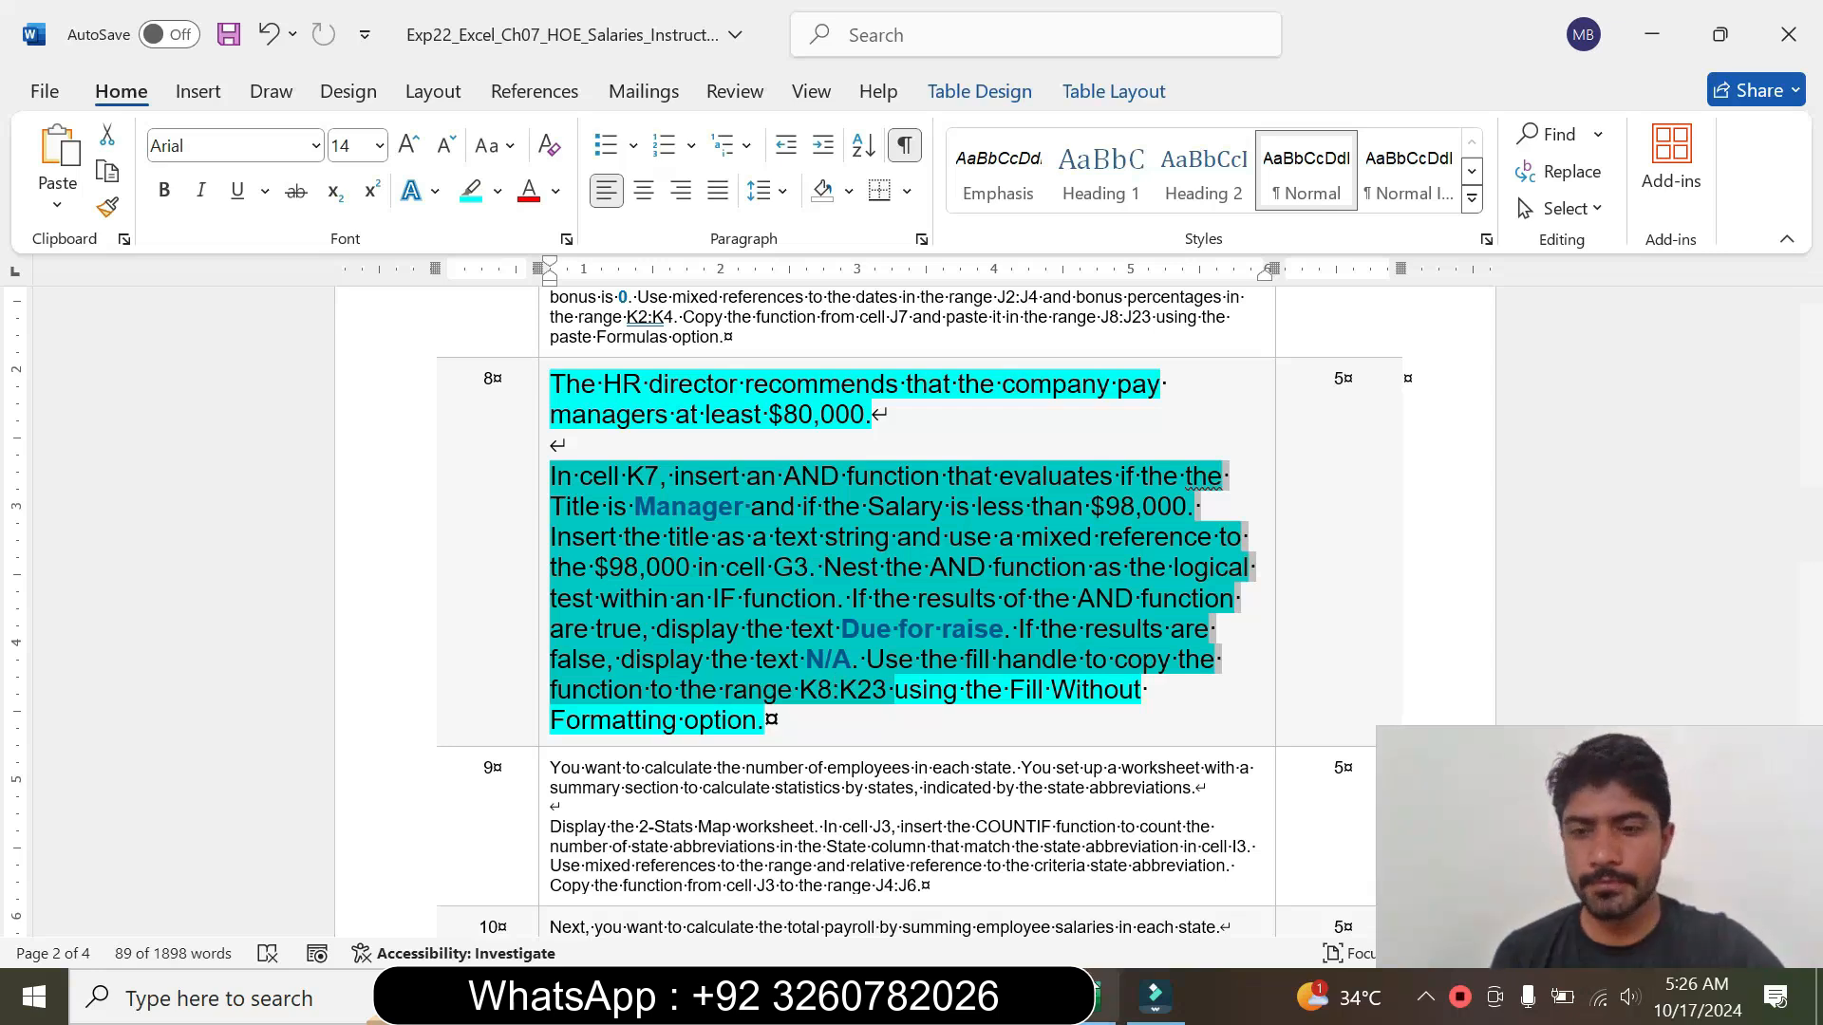
Step: Switch to the Excel salary workbook and start an IF formula in cell K7 with a nested AND function as its logical test
mouse_move(1090, 1014)
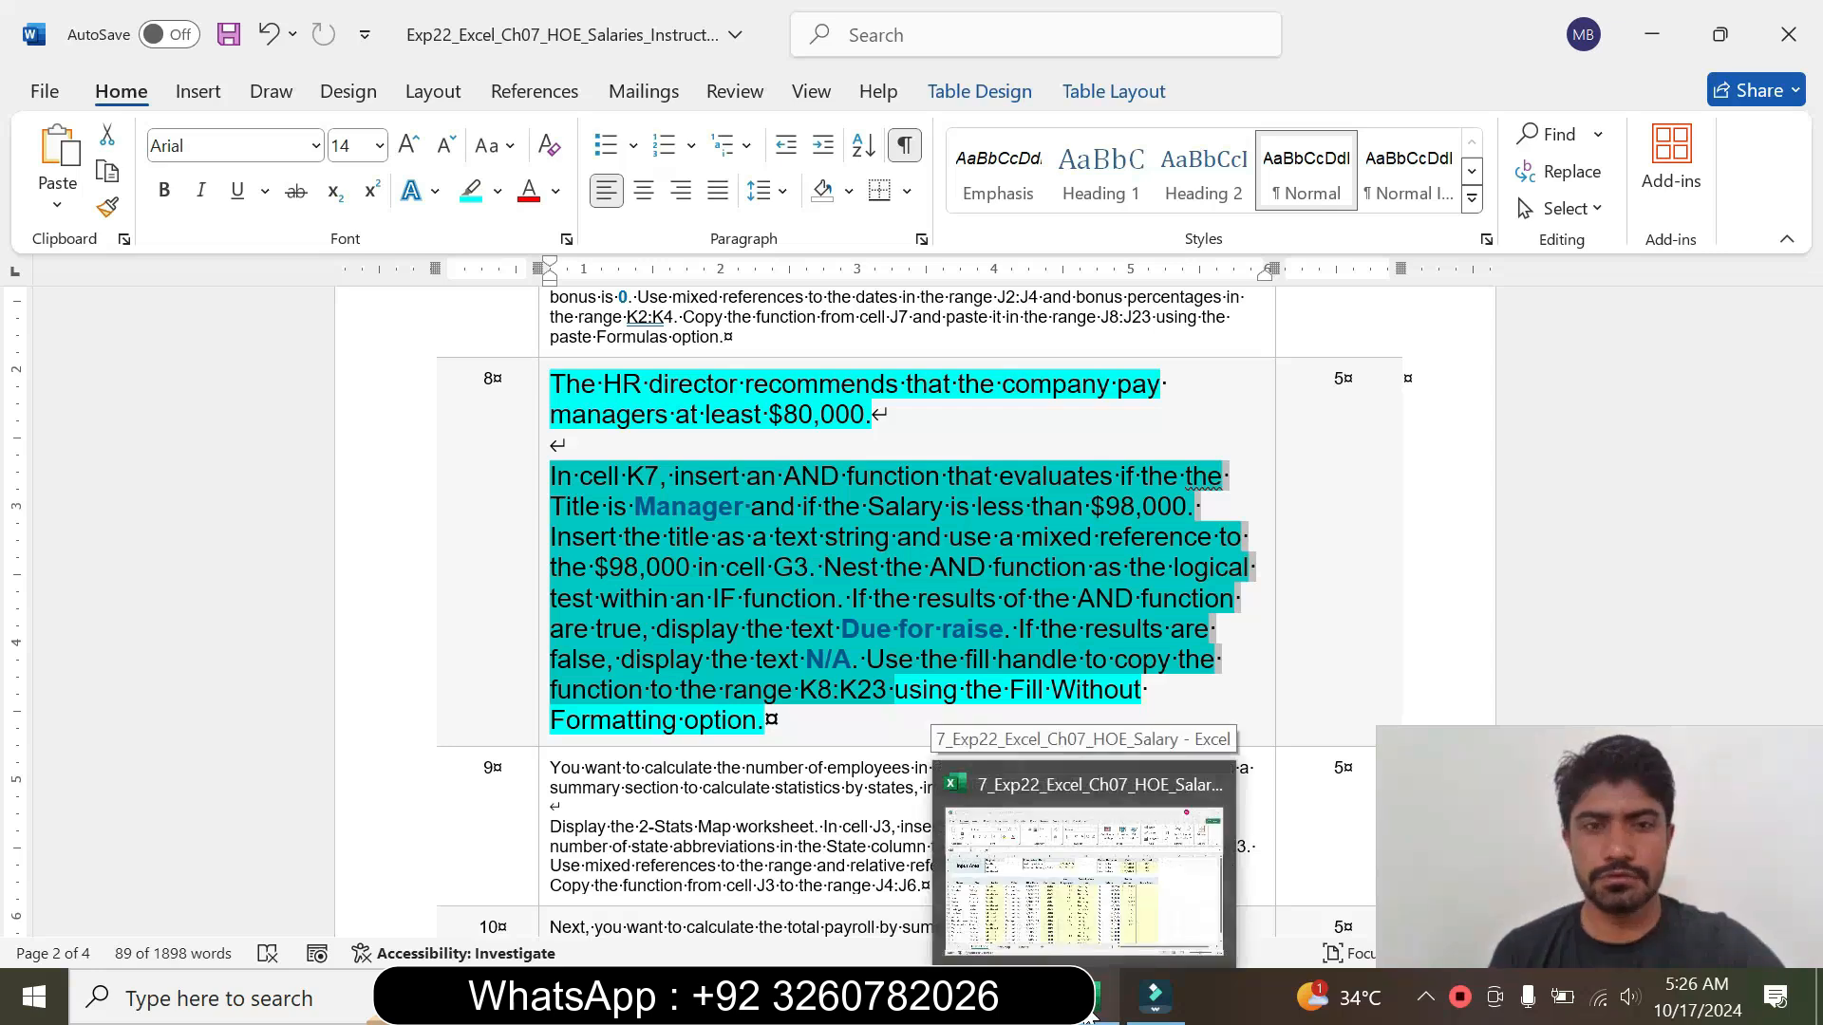
left_click(997, 835)
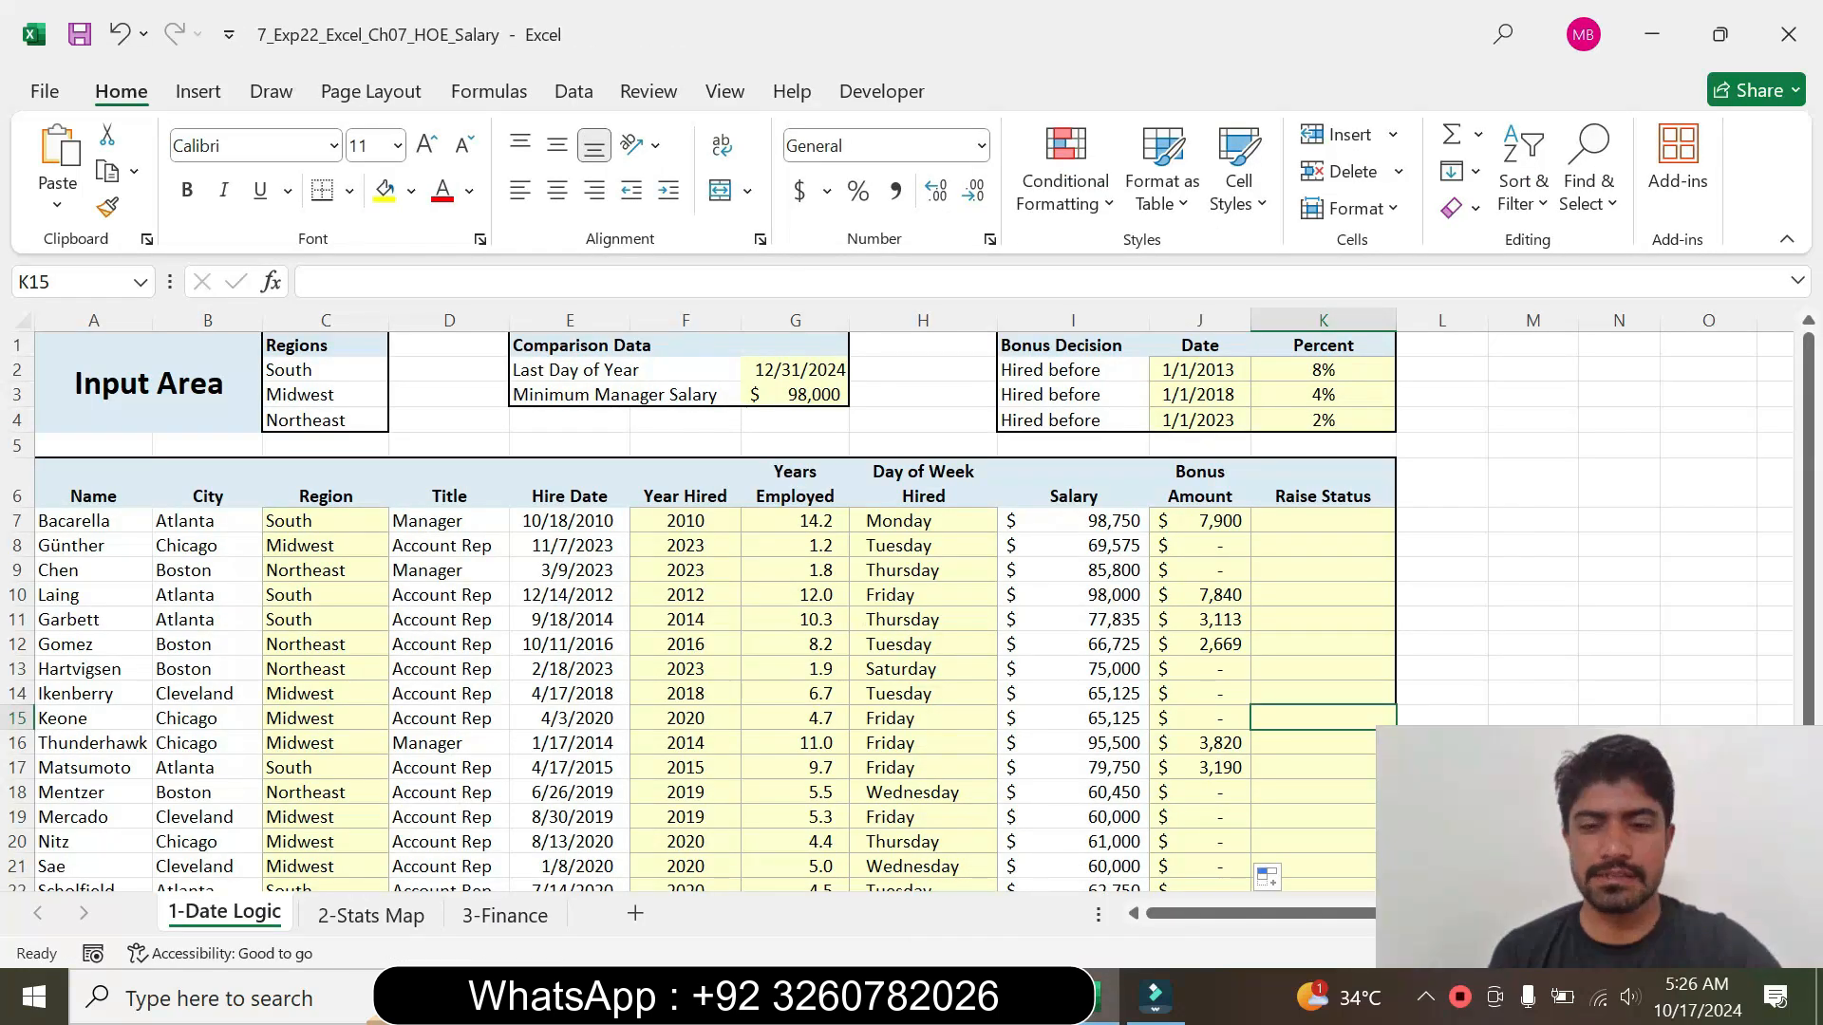
left_click(1033, 1002)
left_click(1090, 1007)
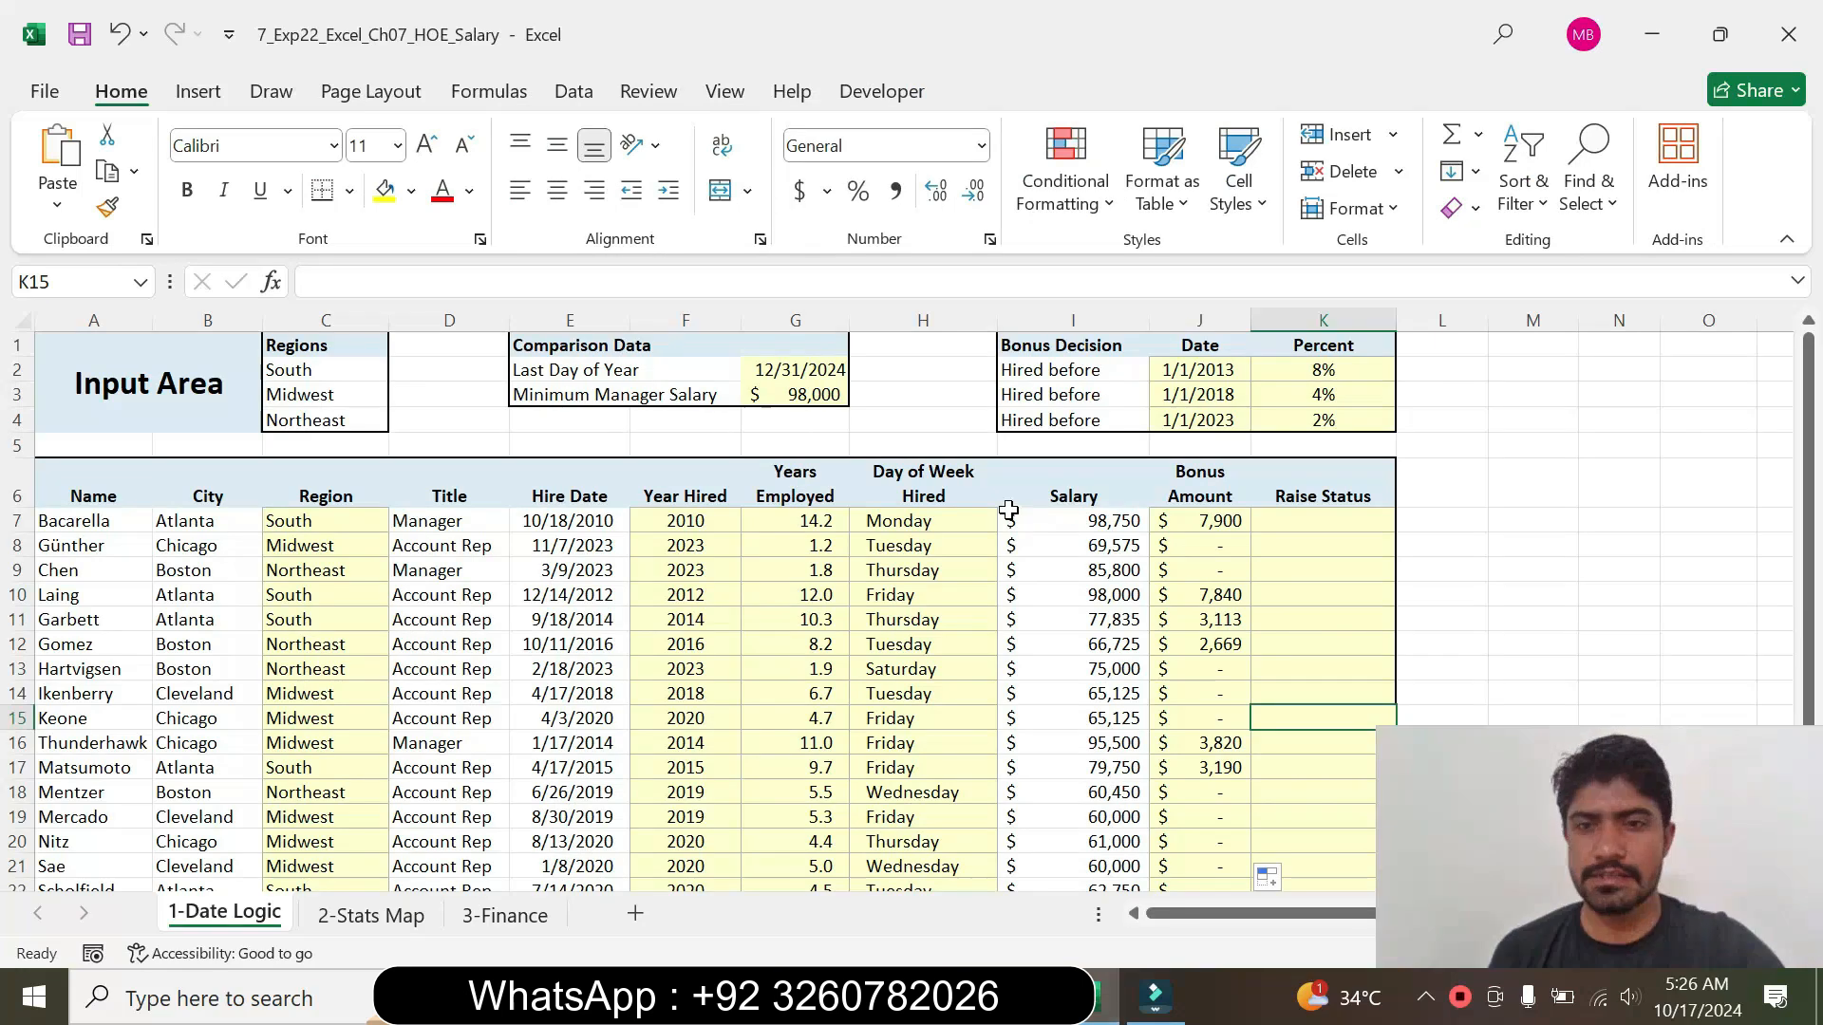
left_click(1285, 519)
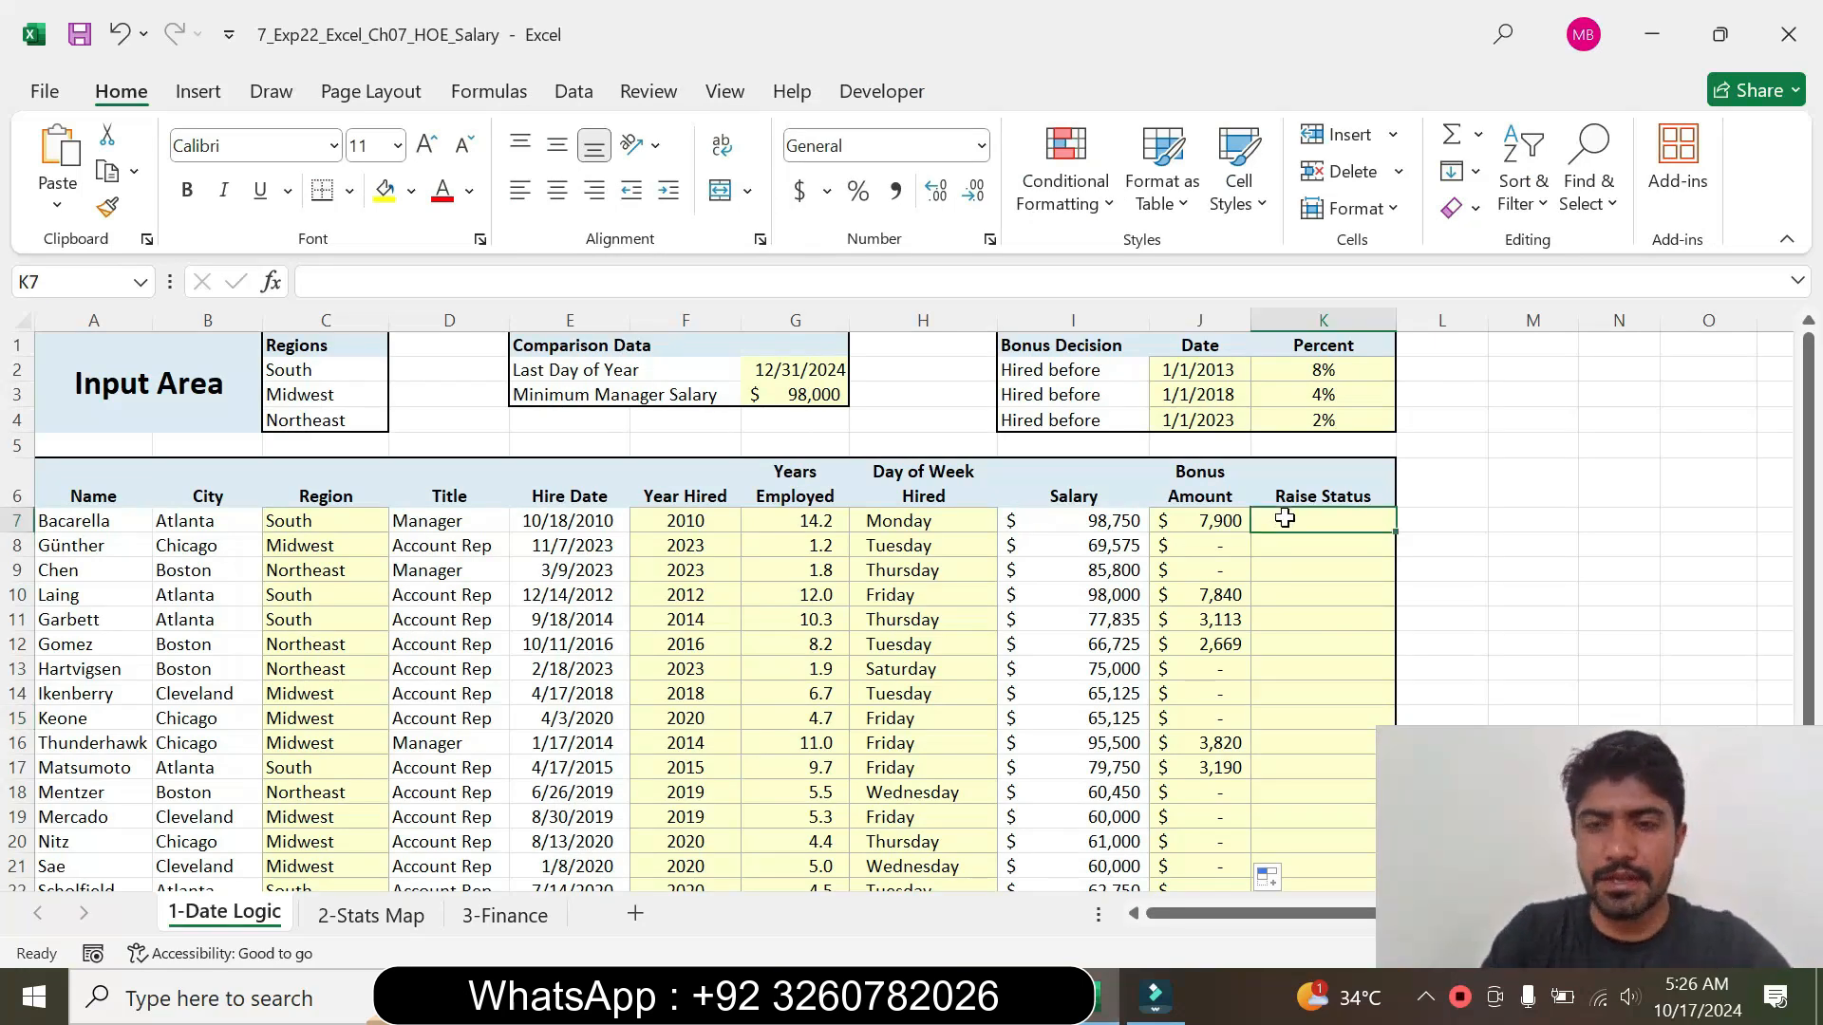
type("=if")
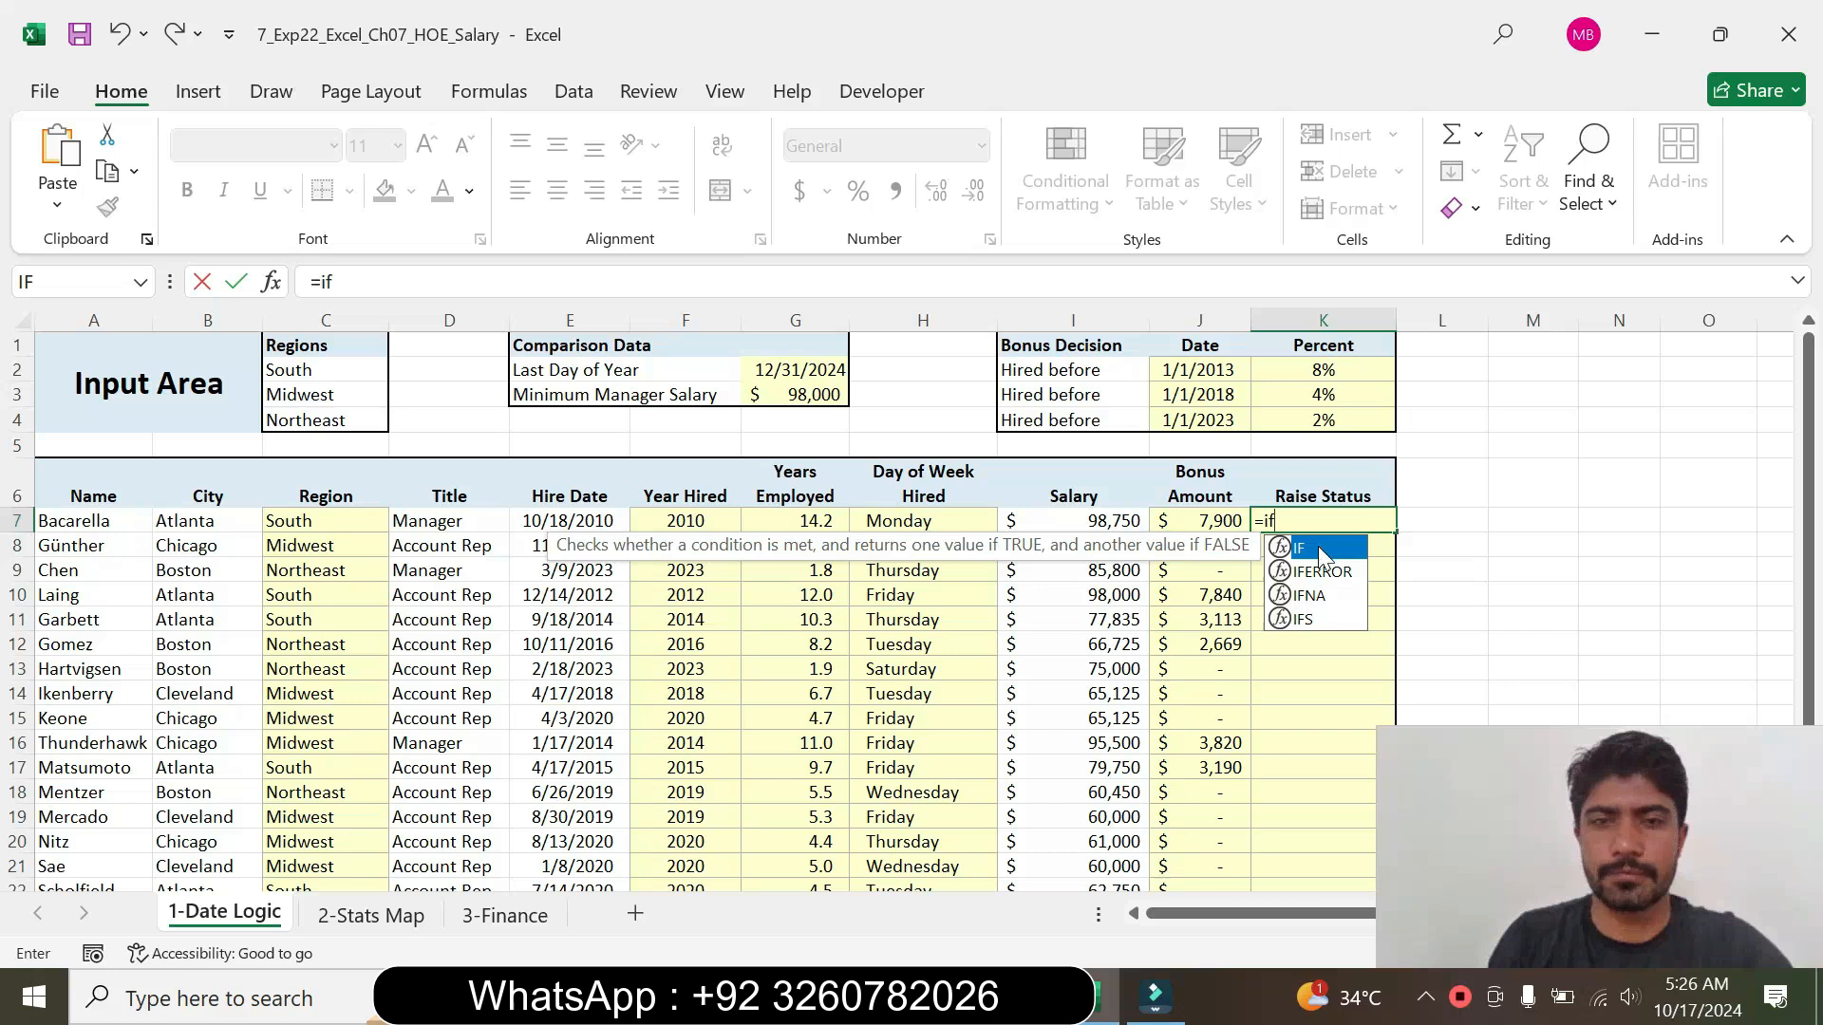
key("Tab")
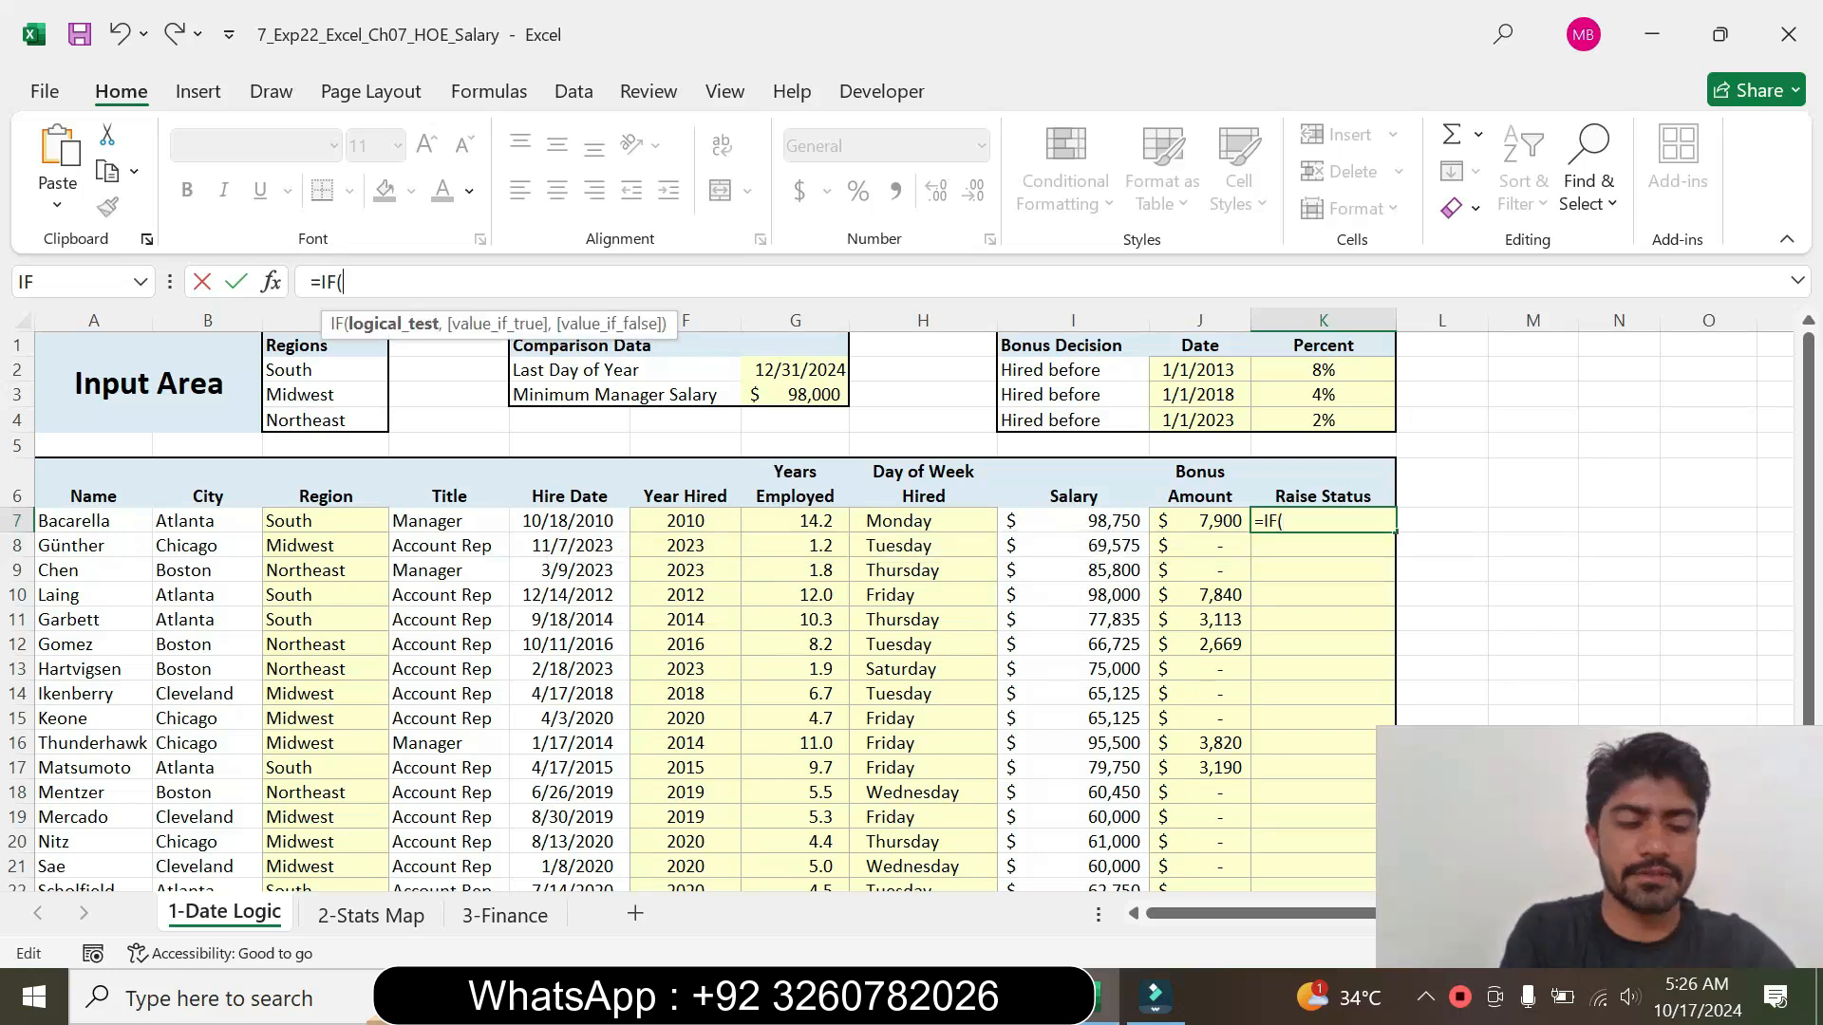
type("AND")
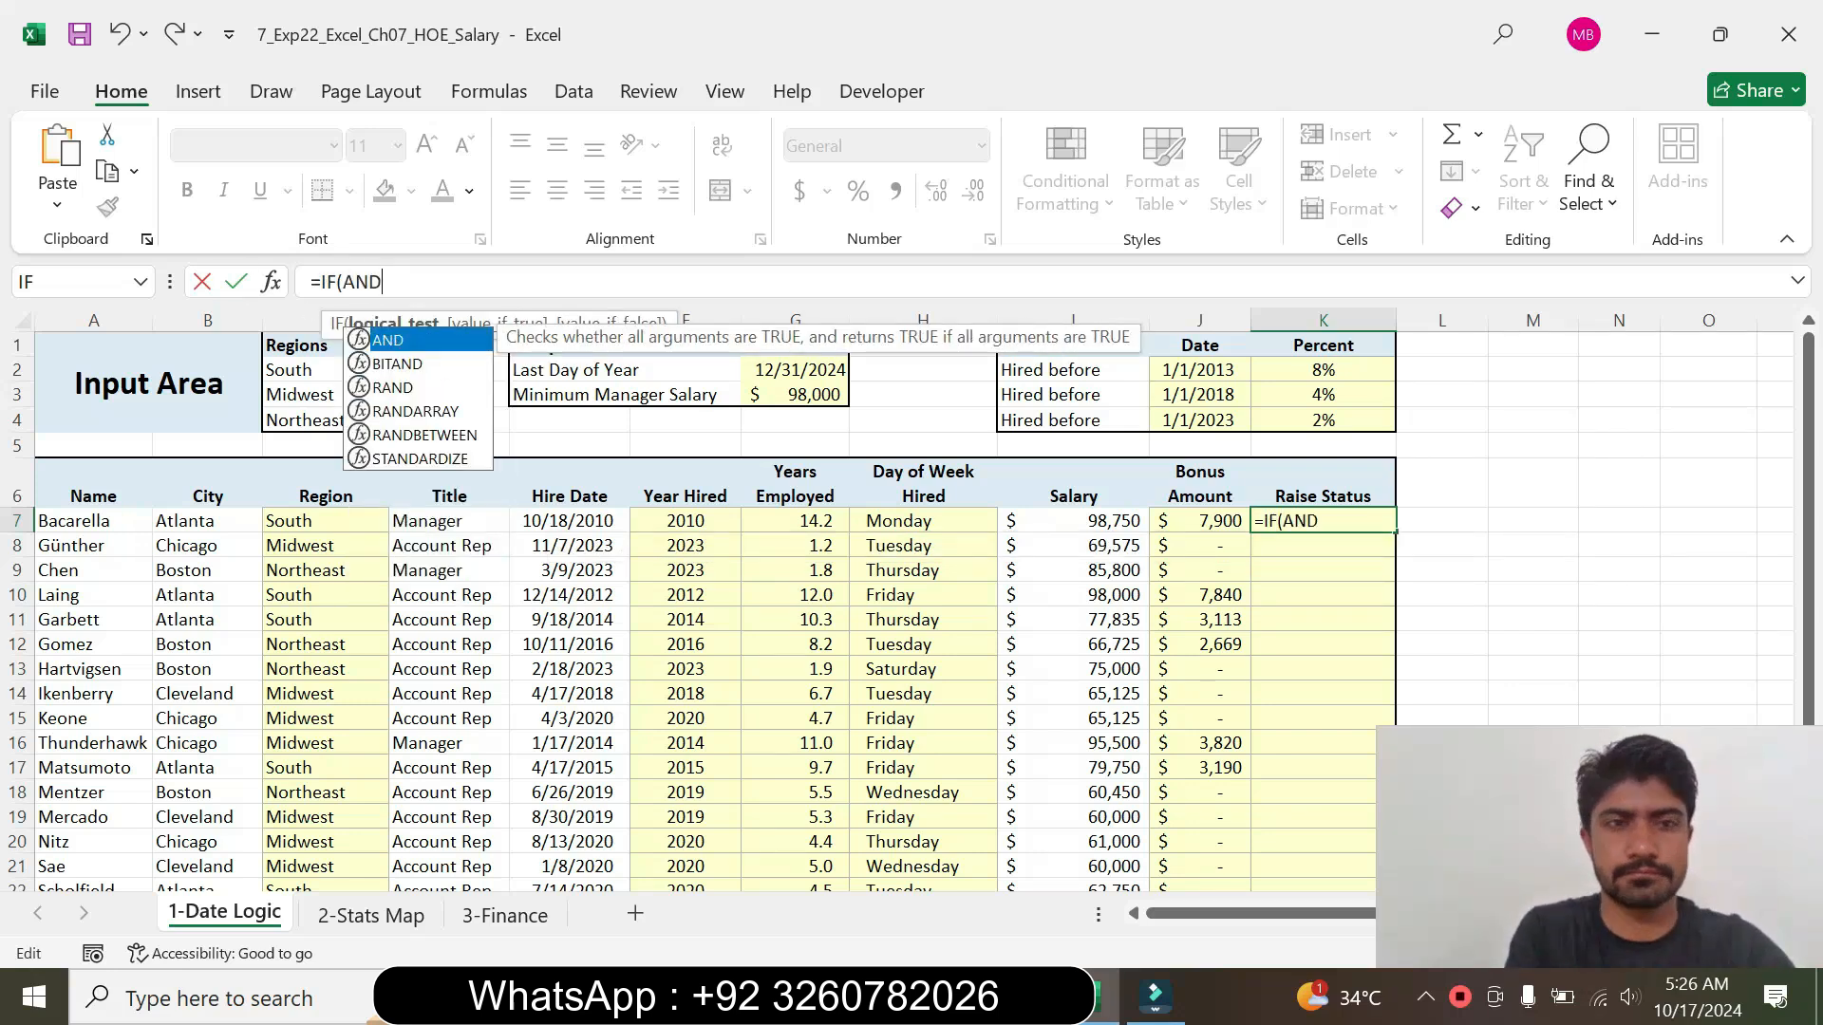
key("Tab")
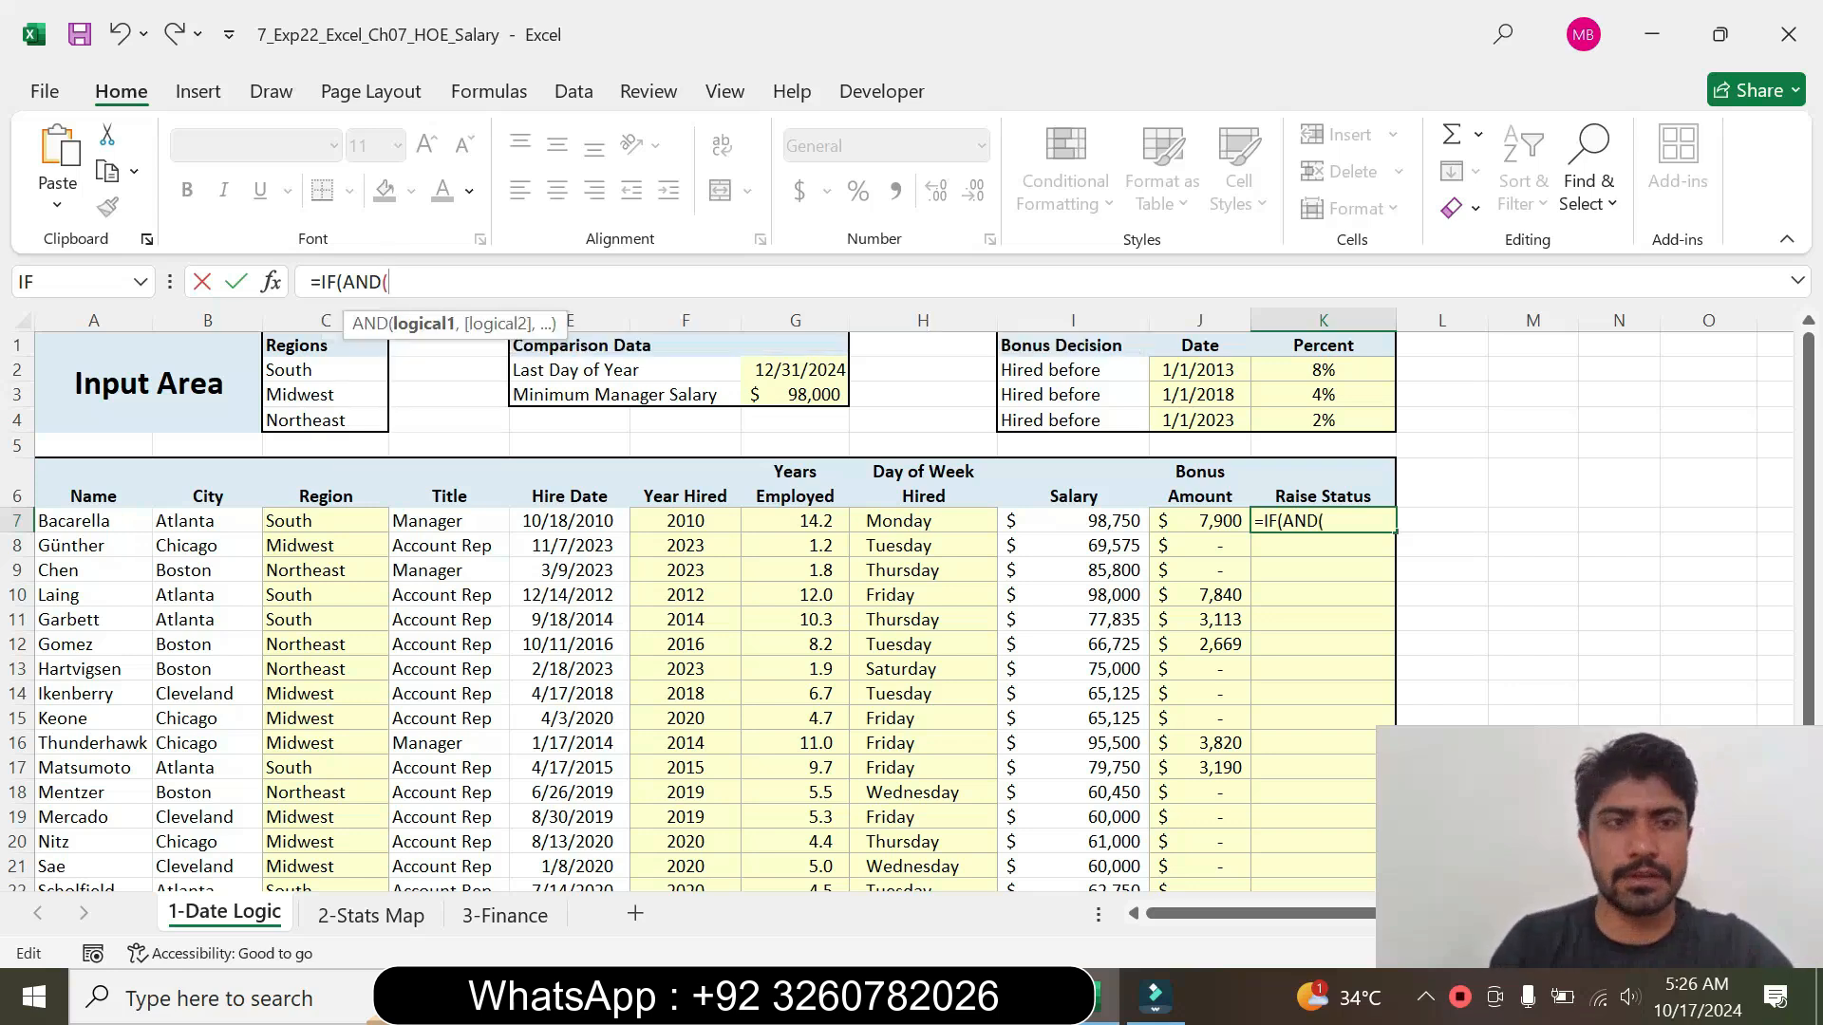
Step: Check the step 8 instructions in Word, then enter D7="Manager" as the first AND condition of the K7 formula in Excel
key("alt+Tab")
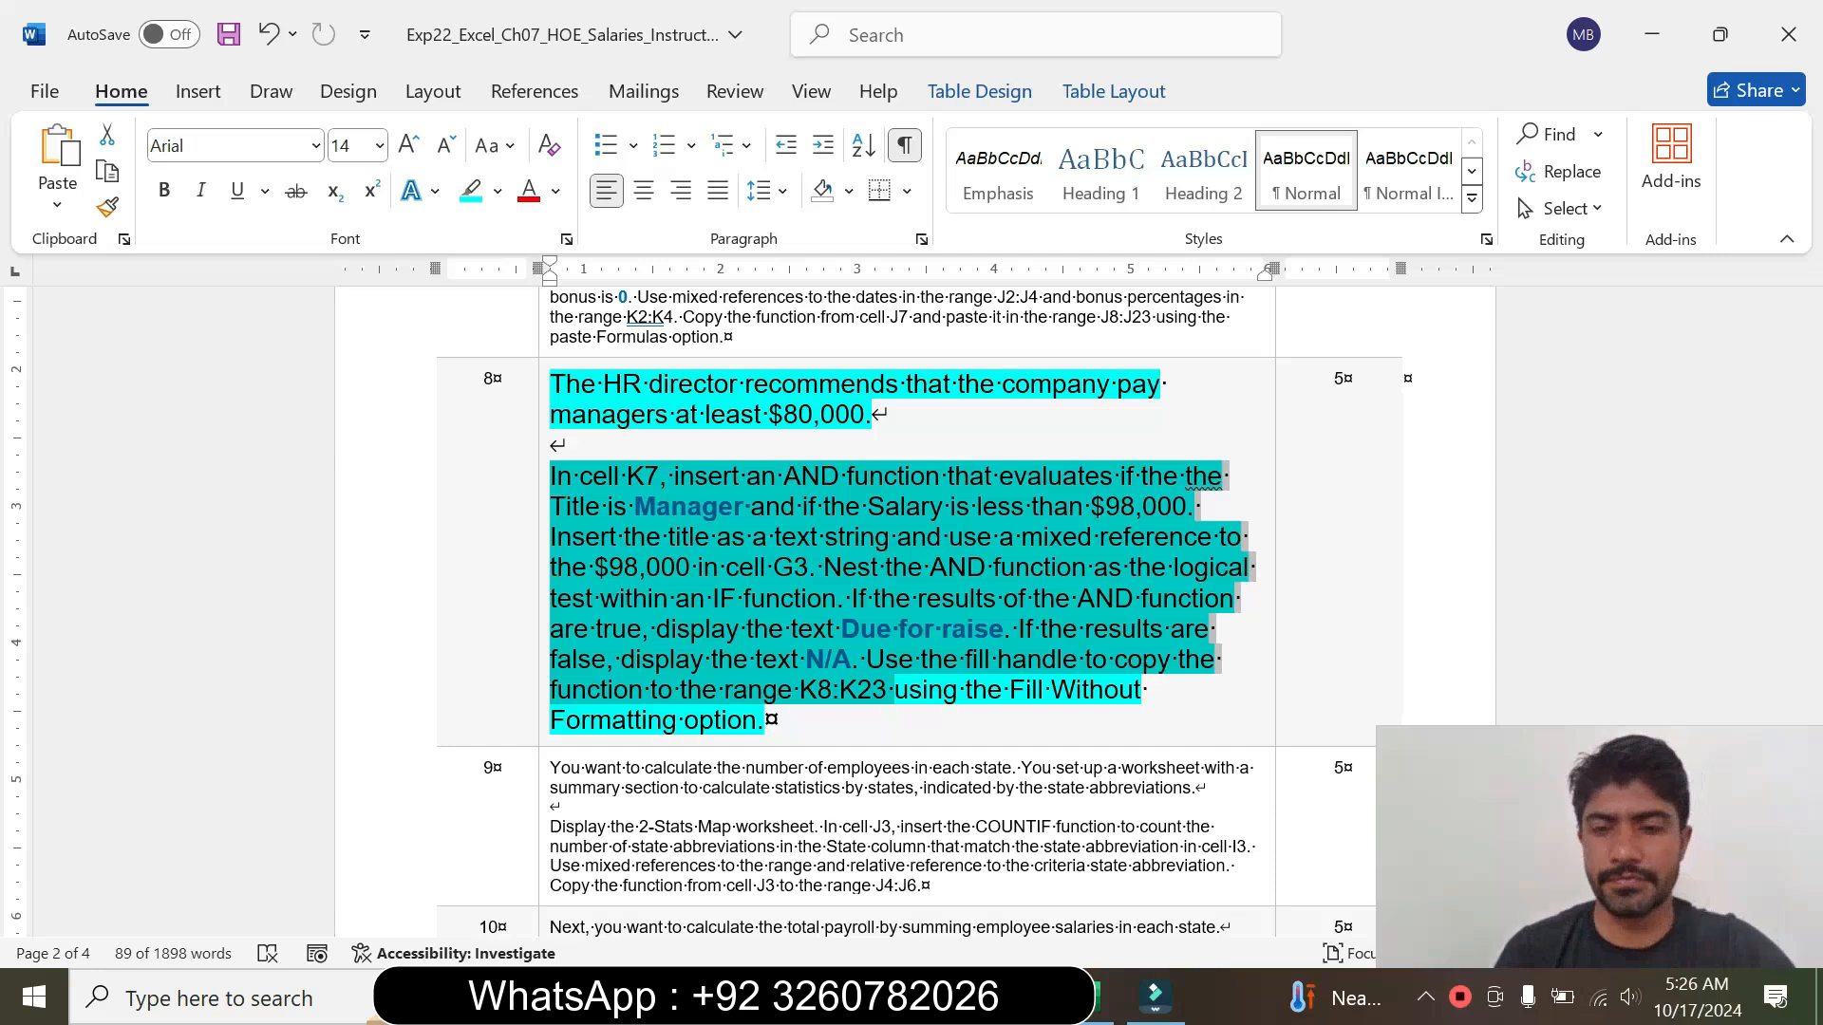
left_click(1088, 997)
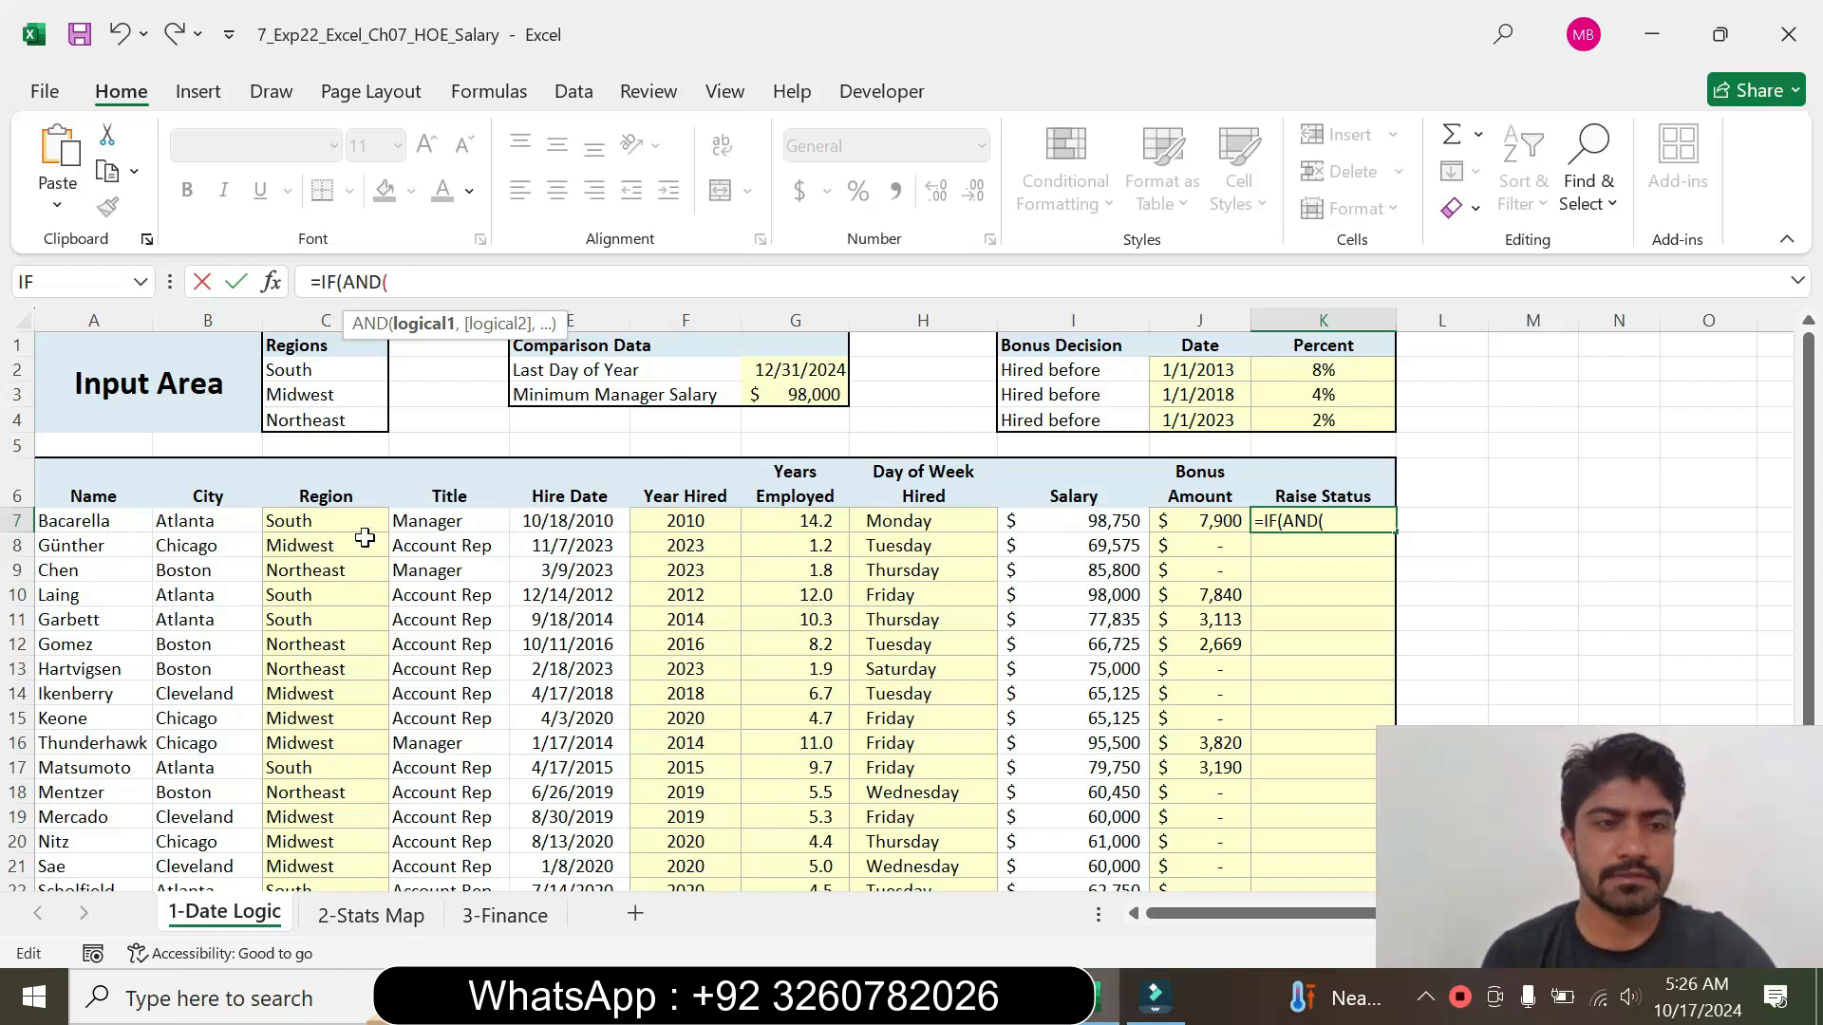
left_click(445, 524)
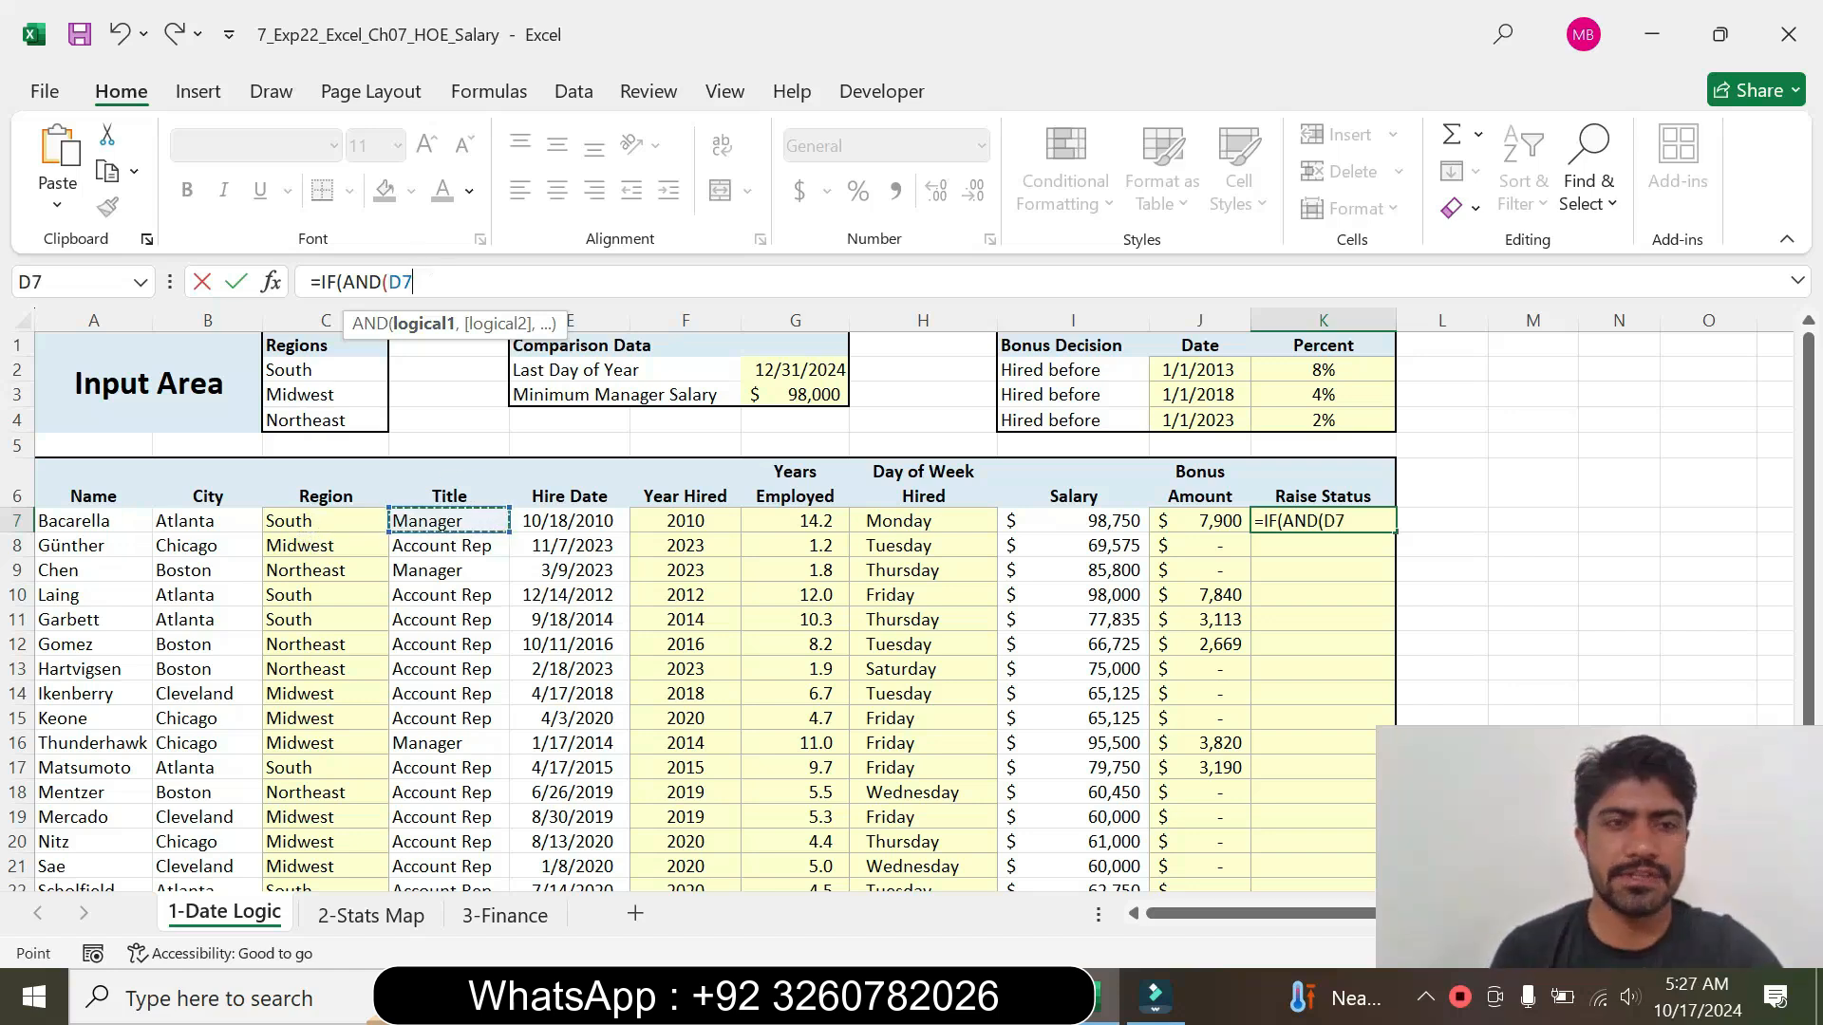
type("=\"M")
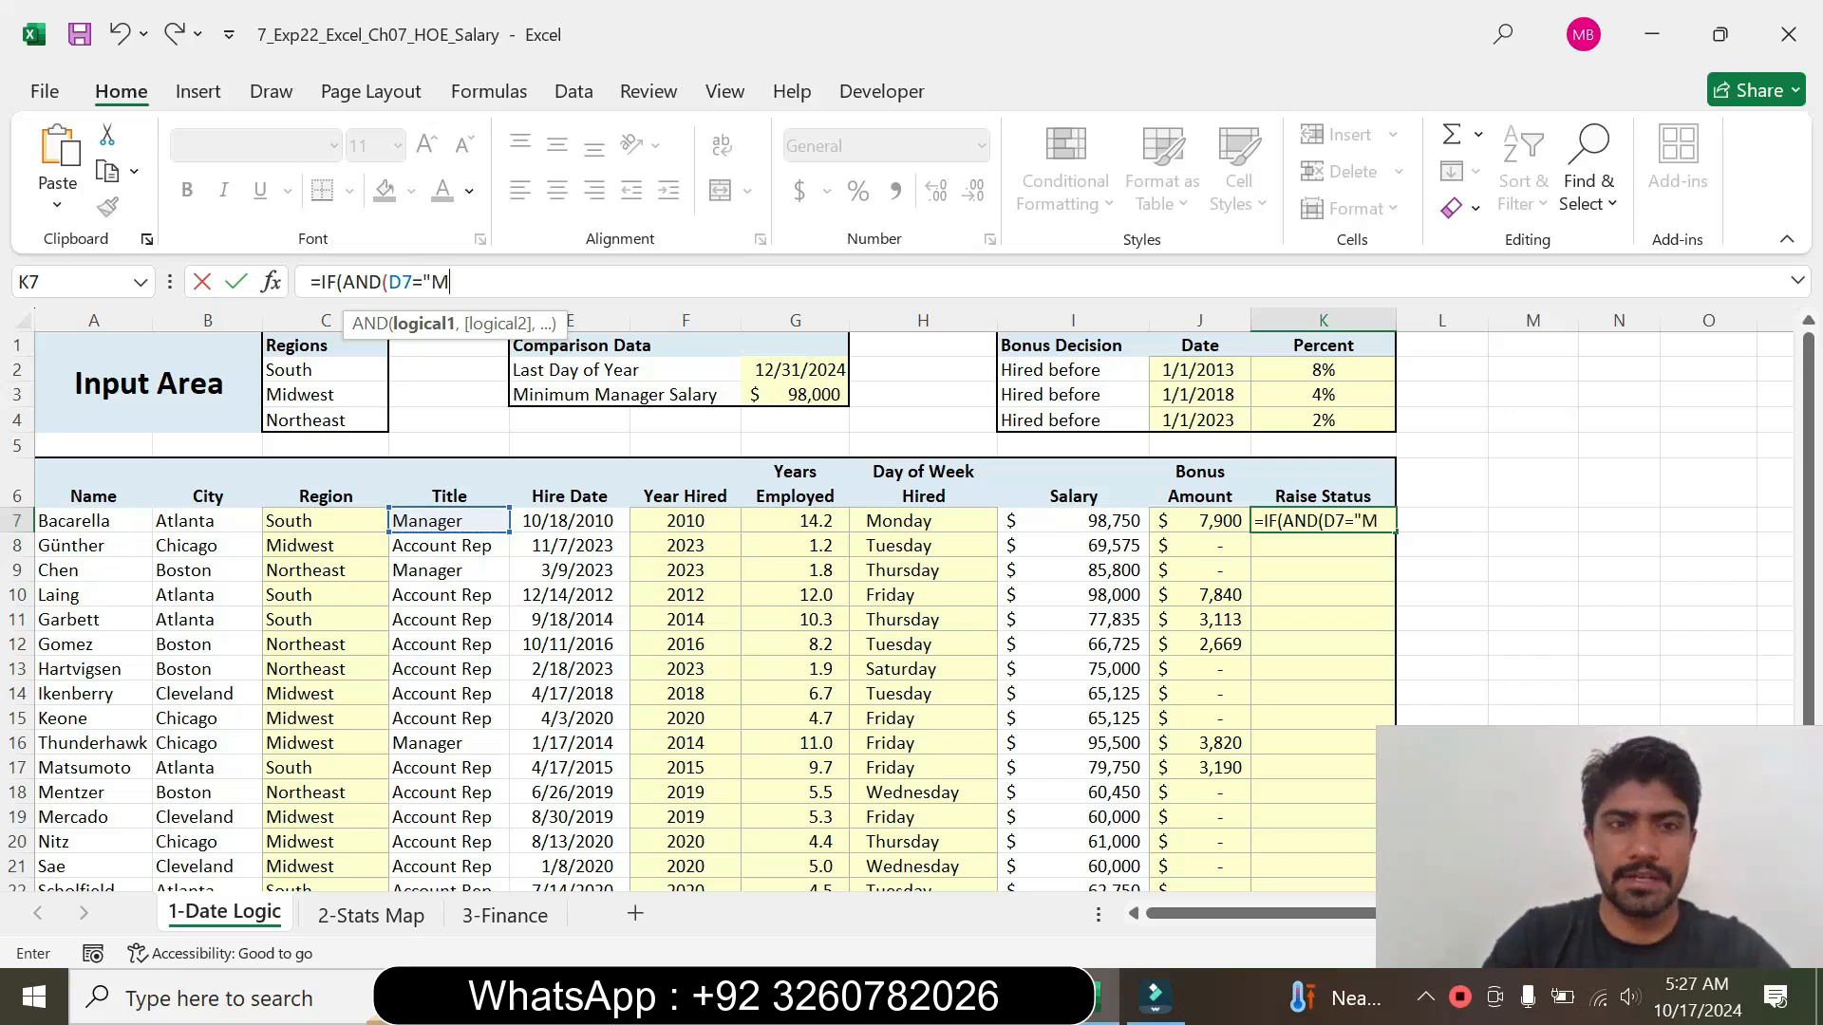
type("ana")
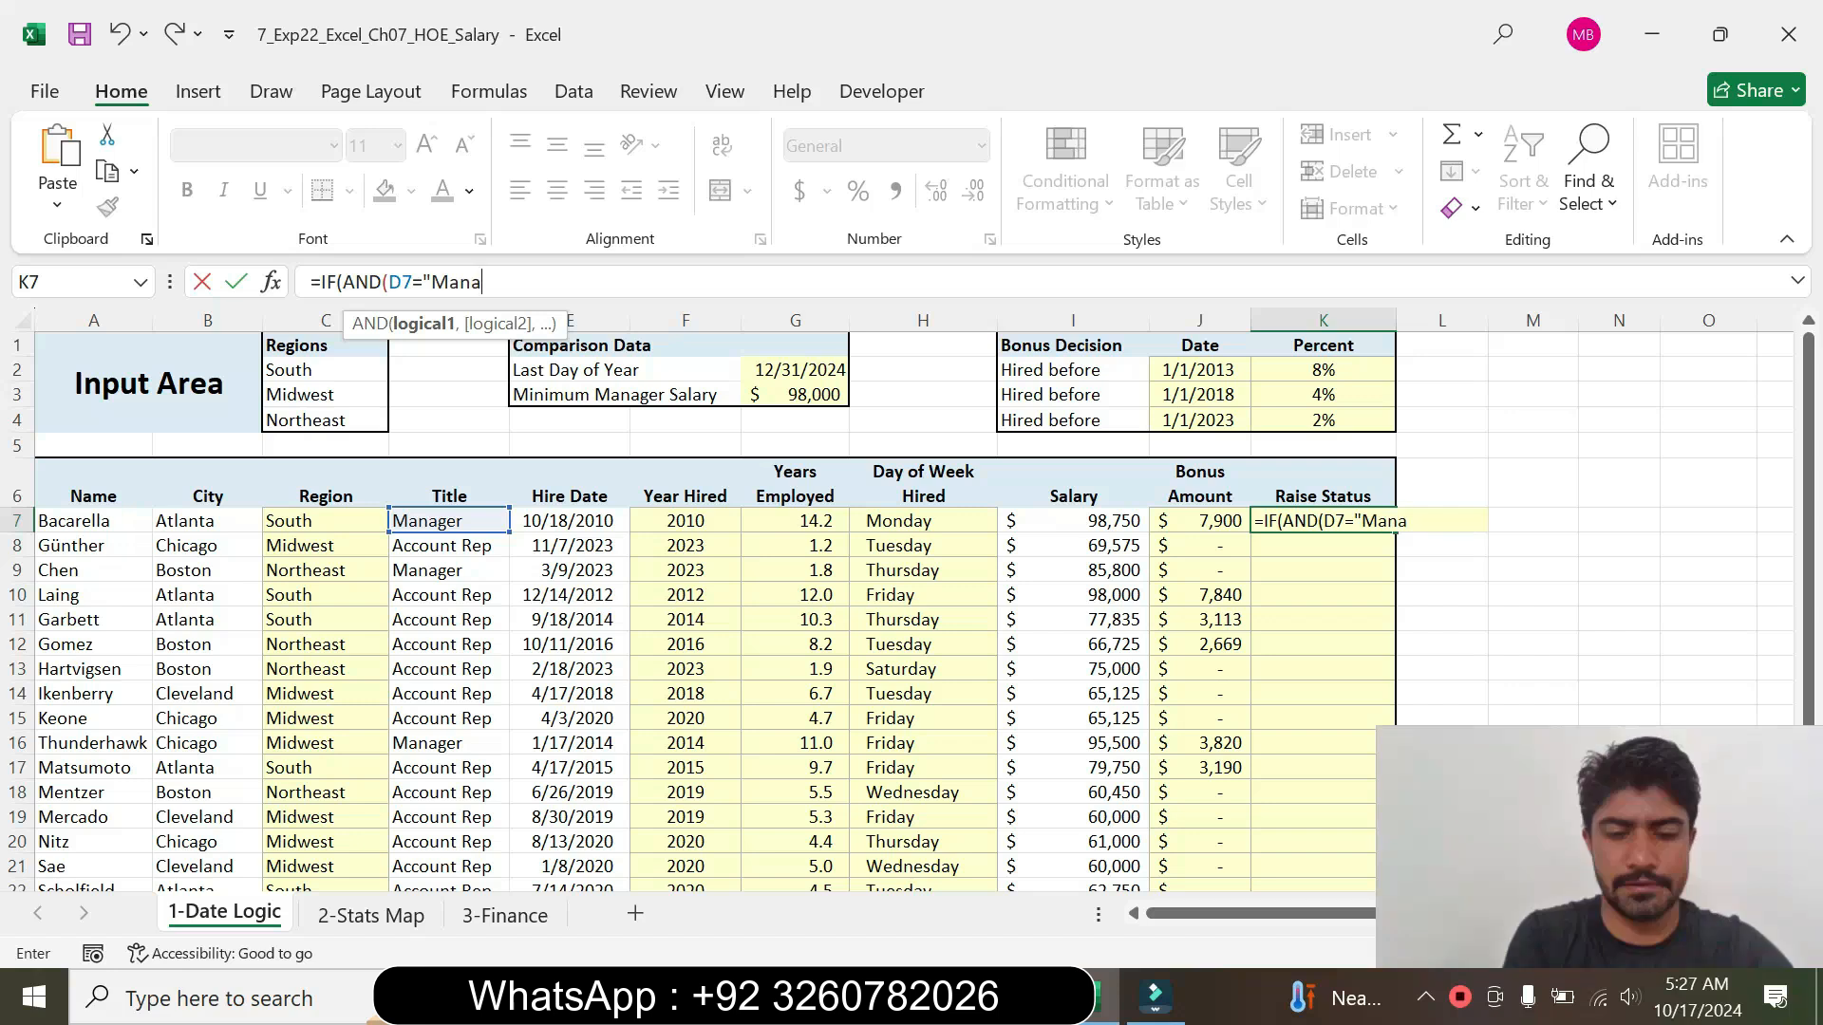
type("ger\"")
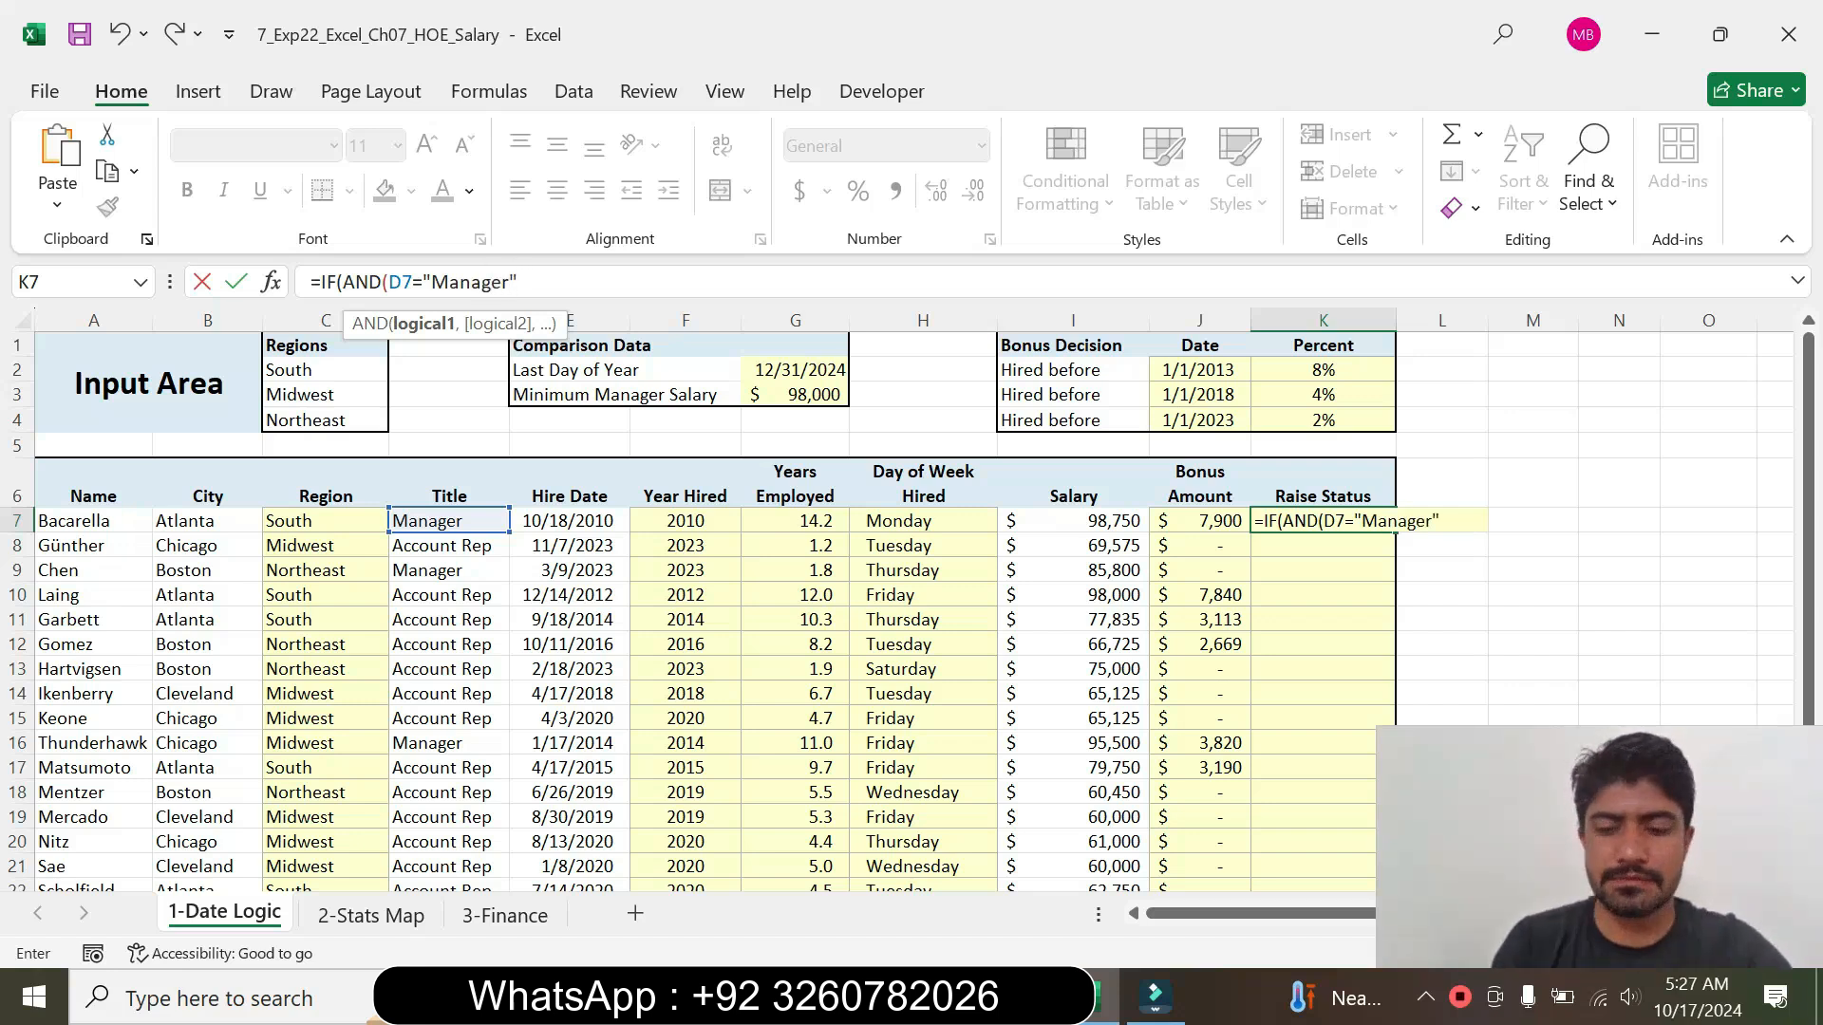
type(",")
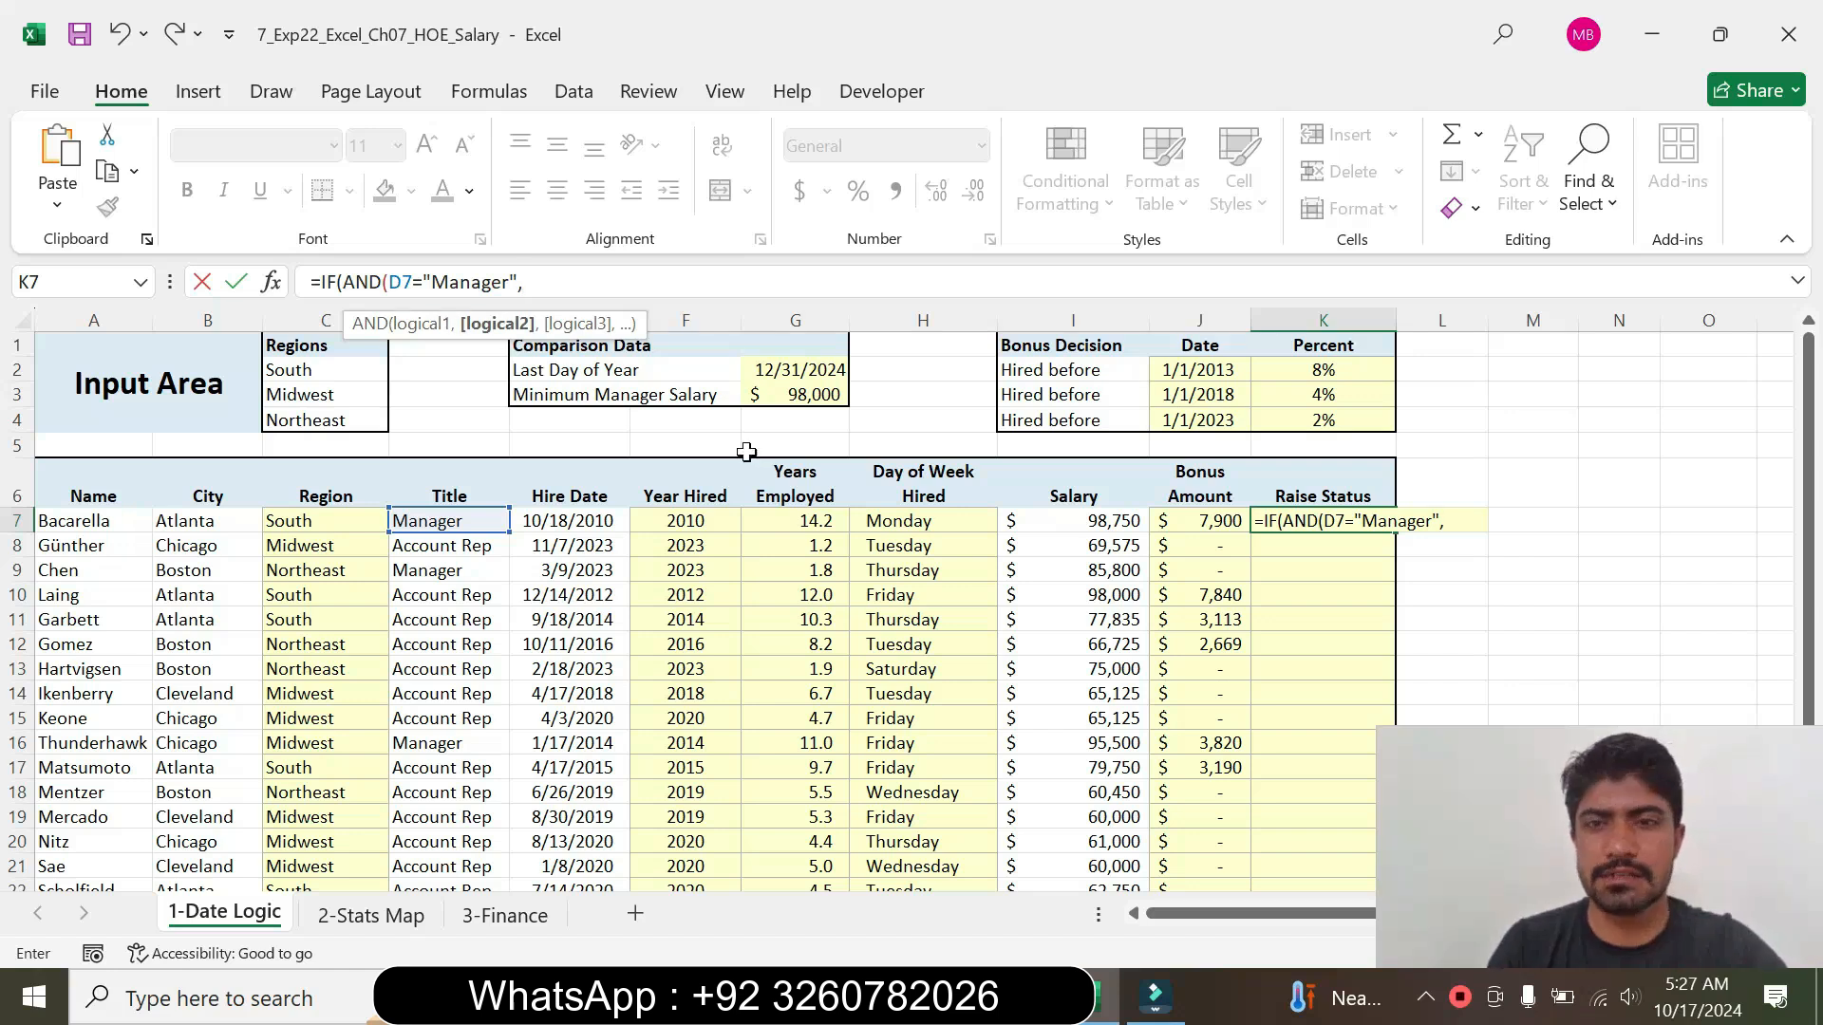
Step: Add I7<$G$3 as the second AND condition and close the AND function, continuing to the value-if-true argument
left_click(1063, 521)
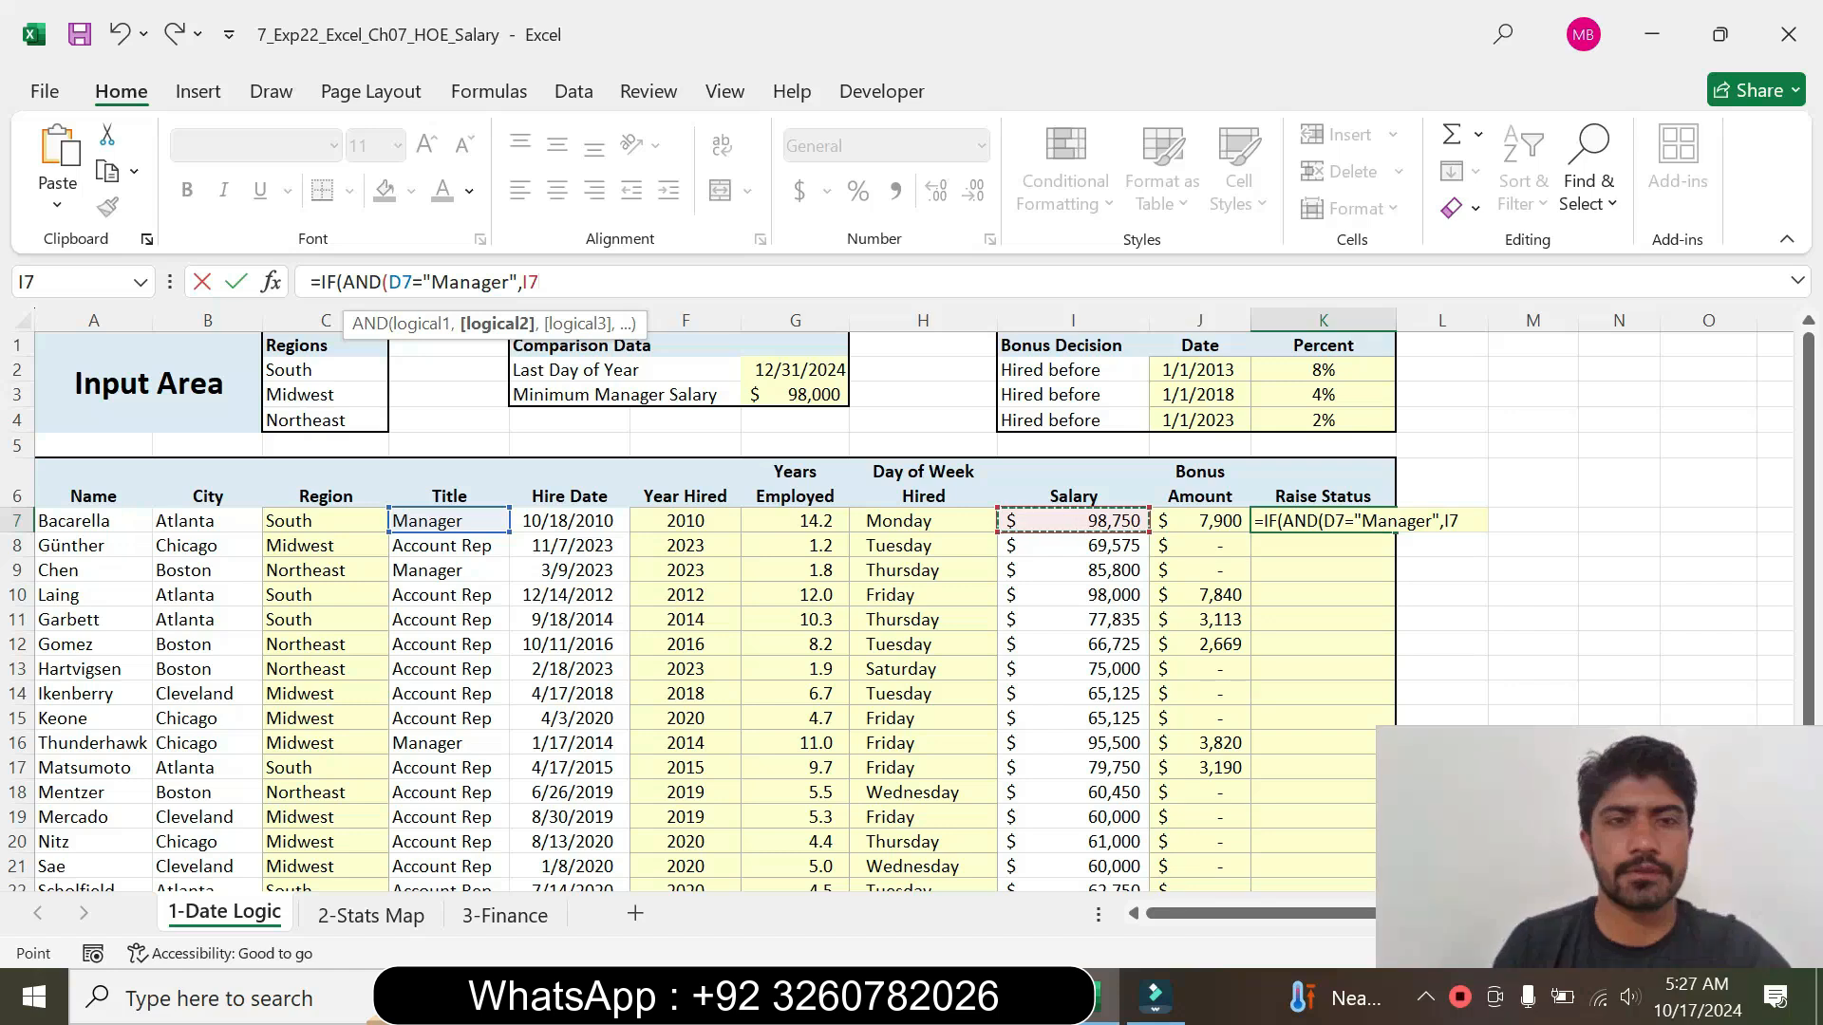
type("<")
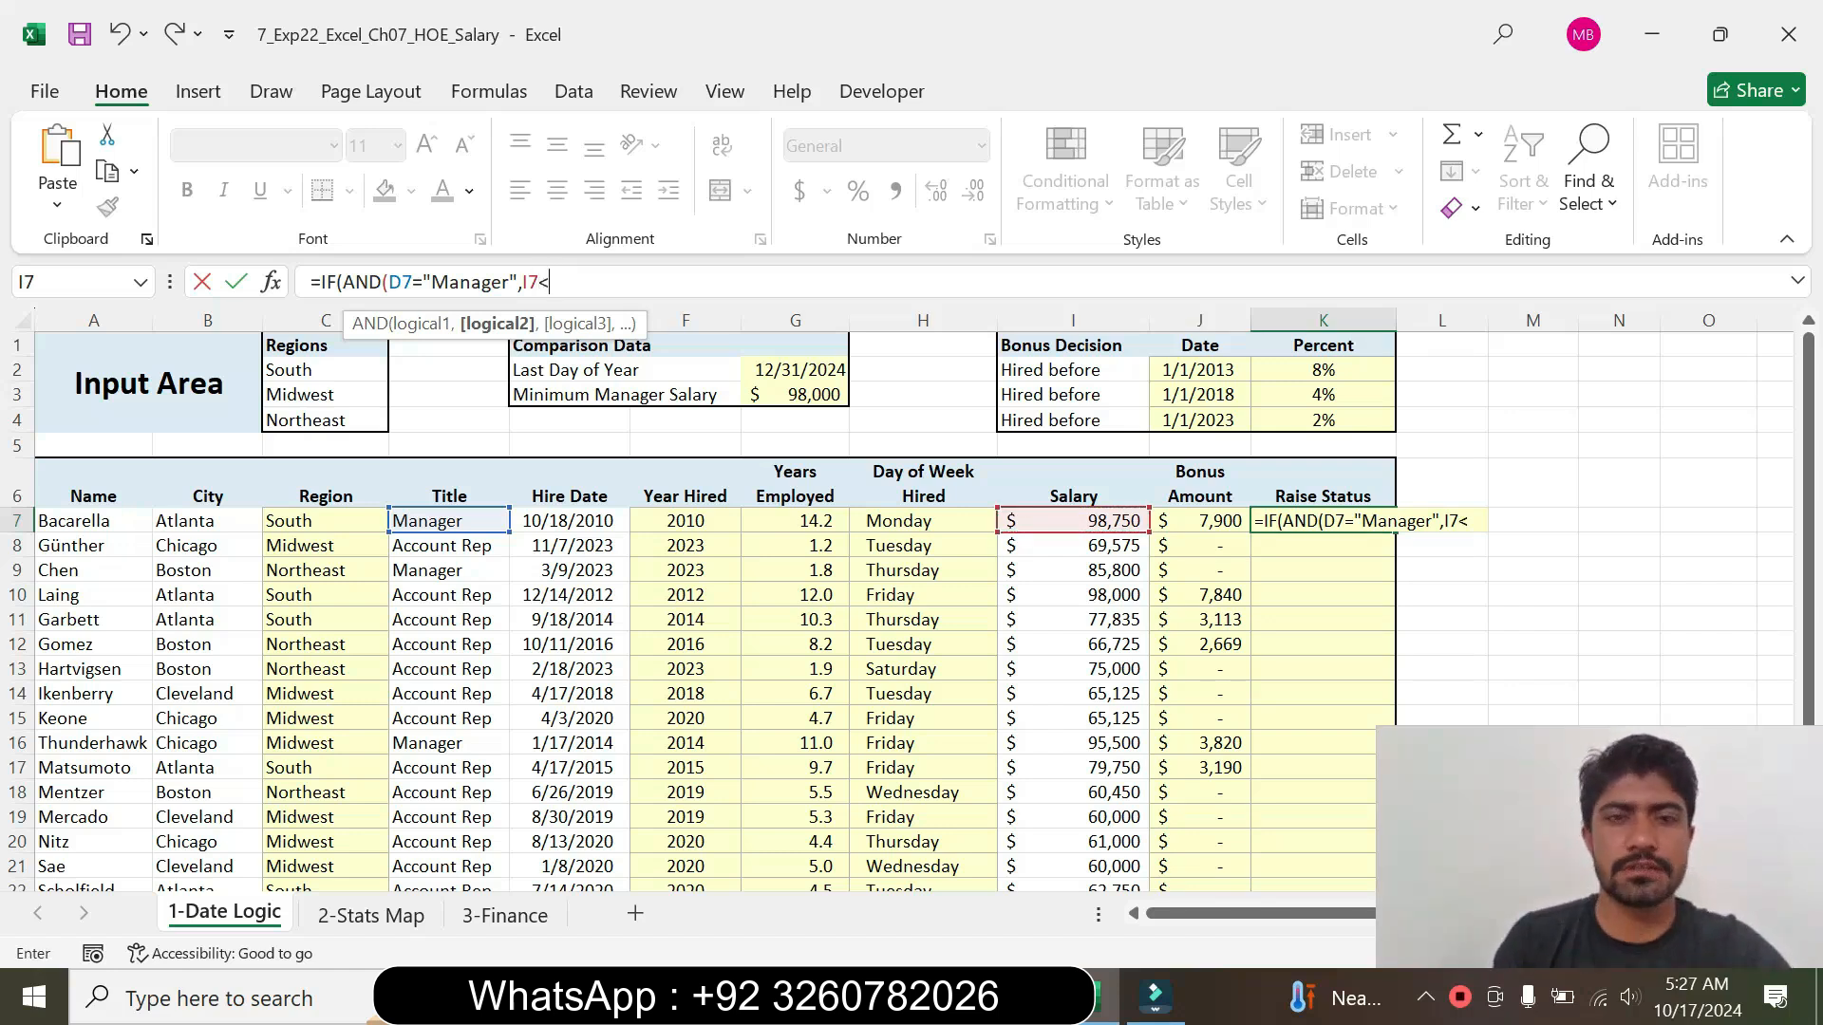
left_click(794, 368)
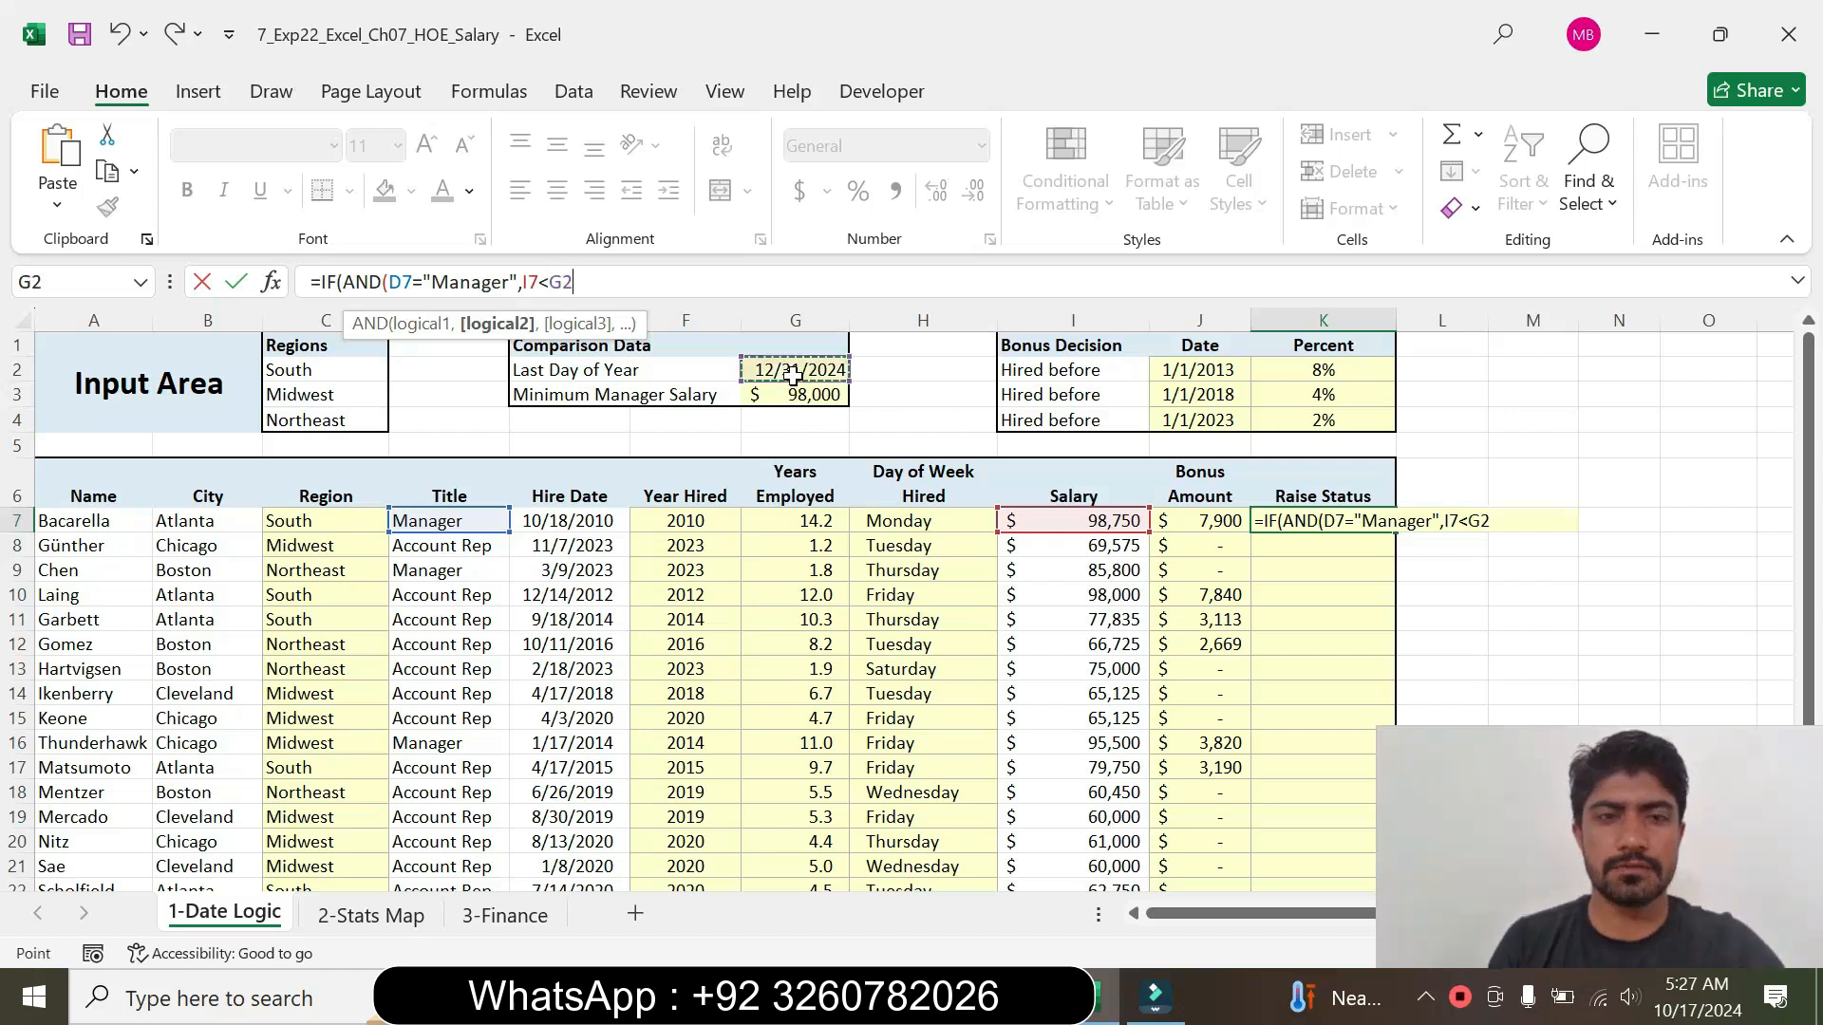
left_click(794, 394)
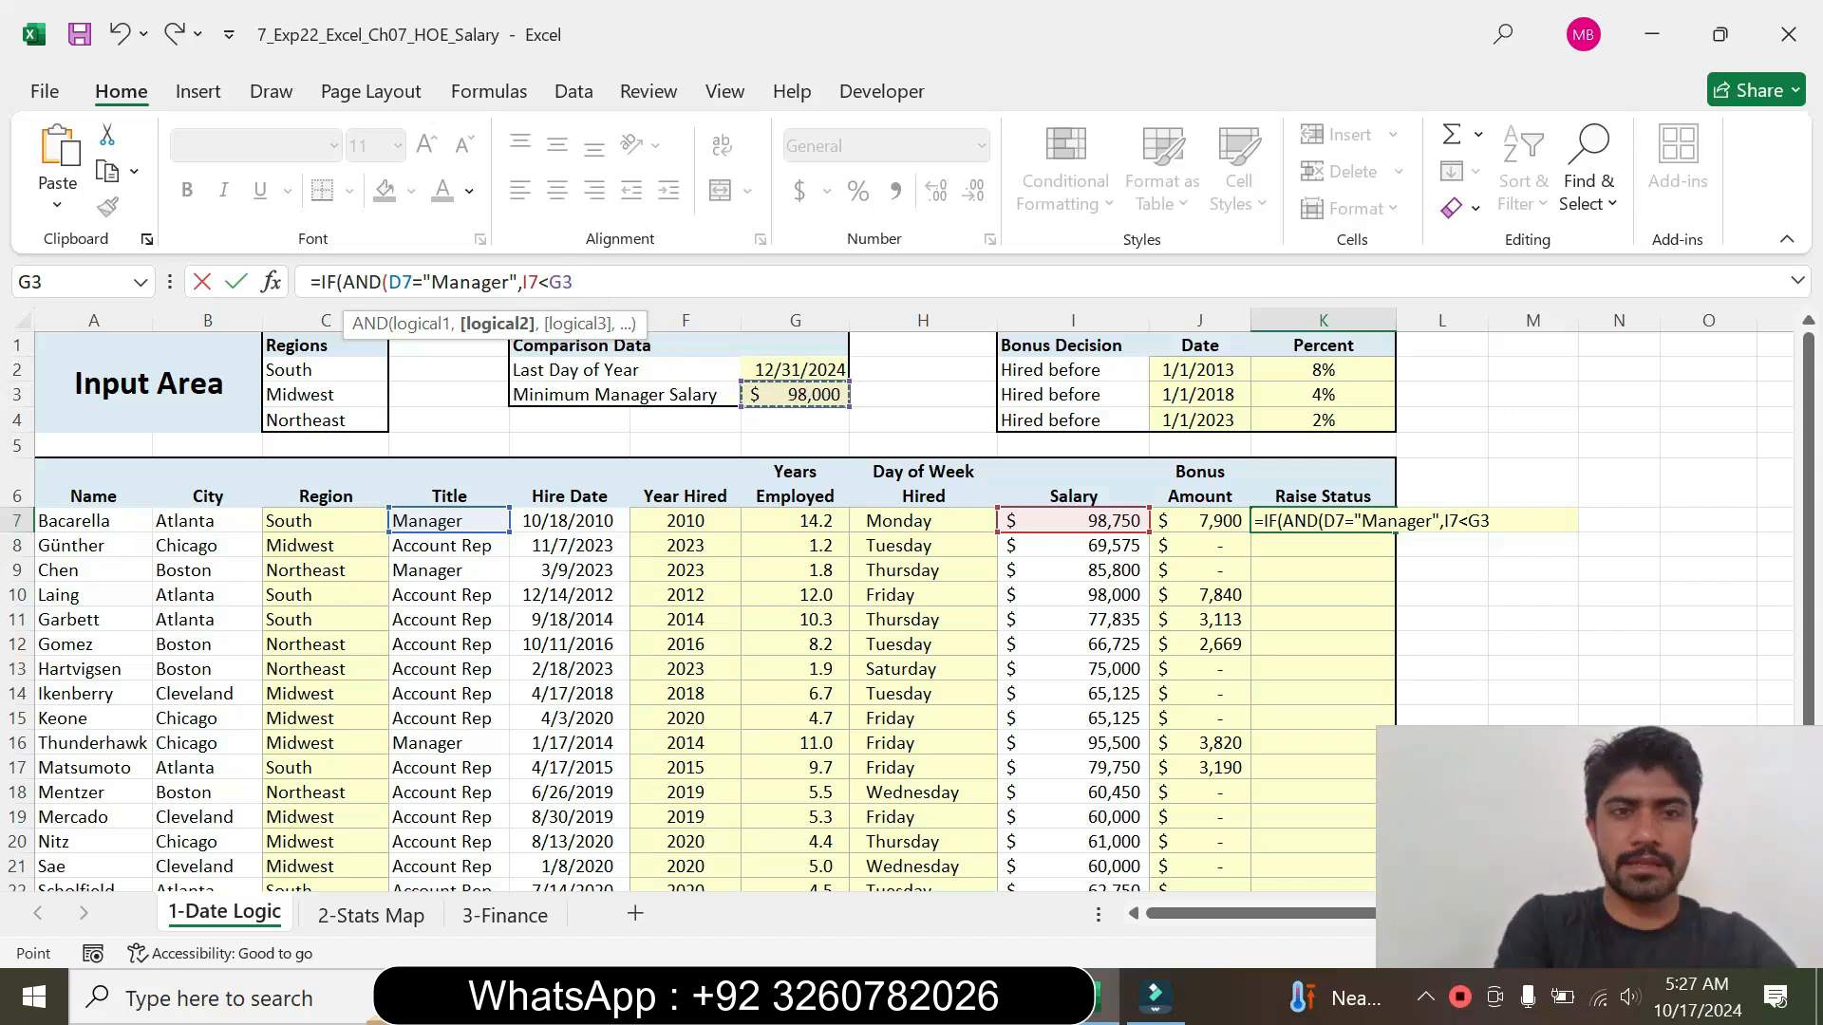
key("F4")
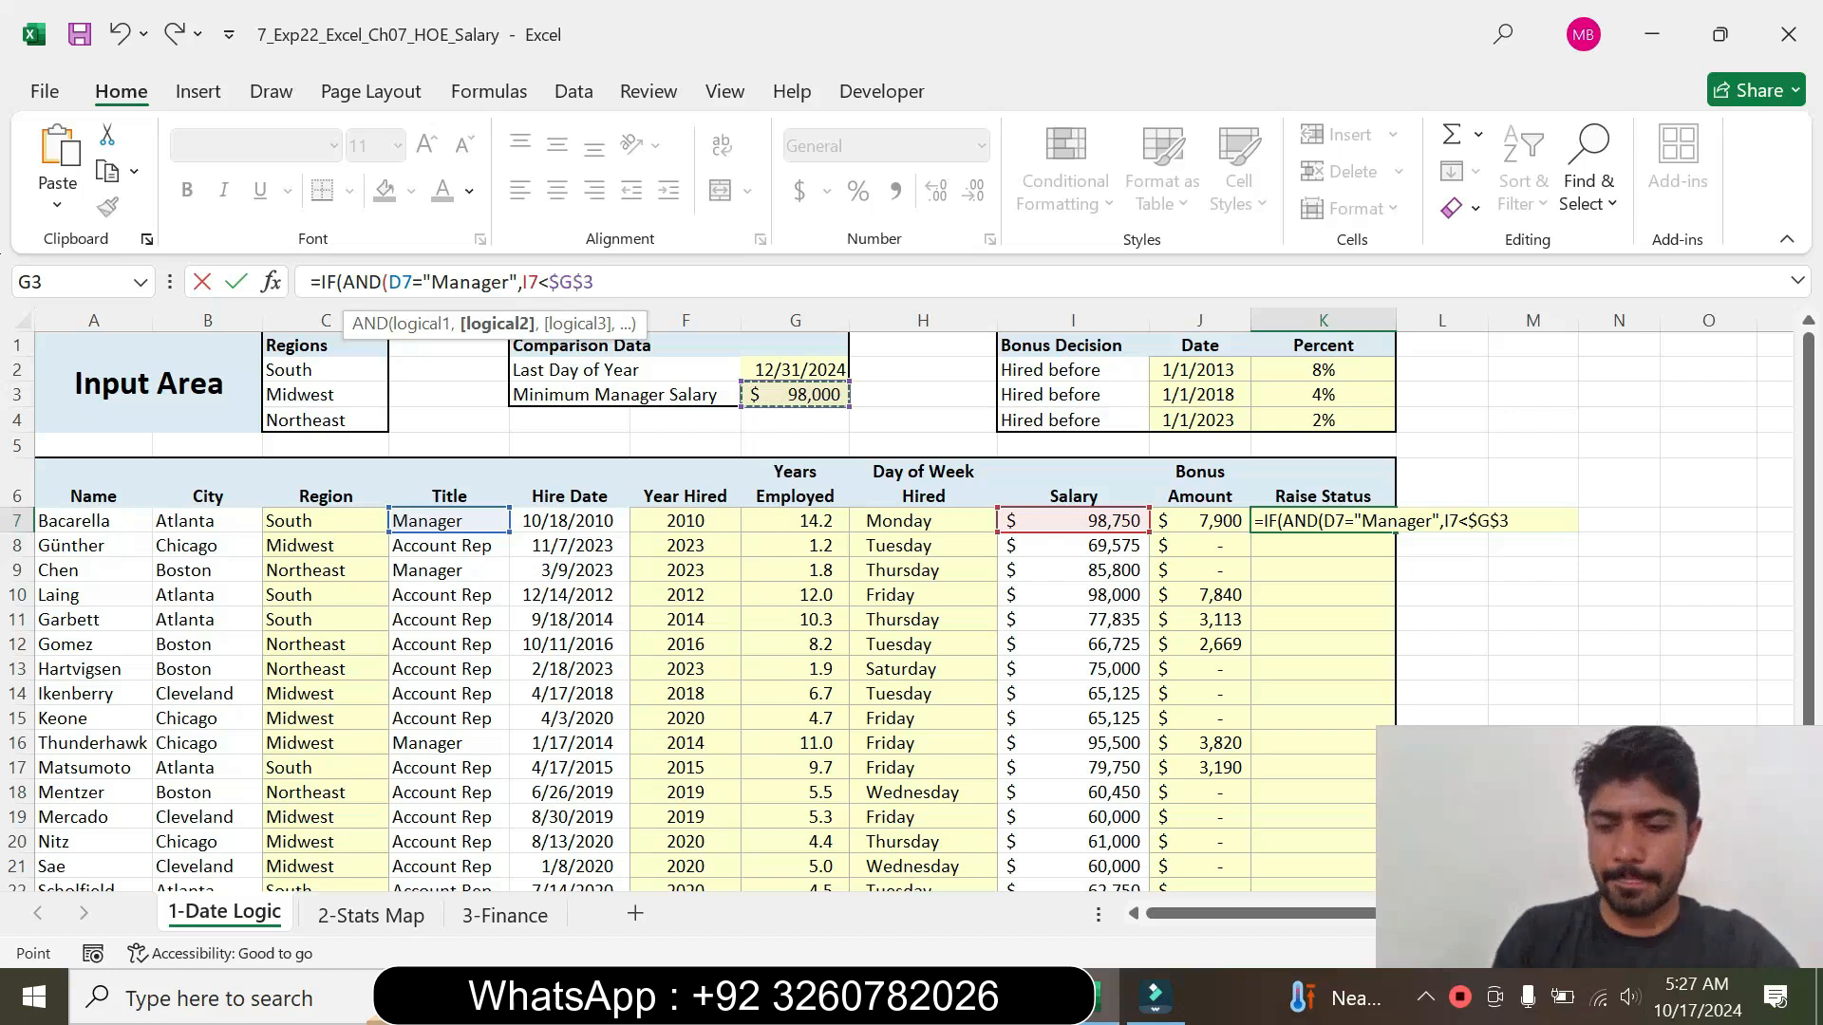
type("),")
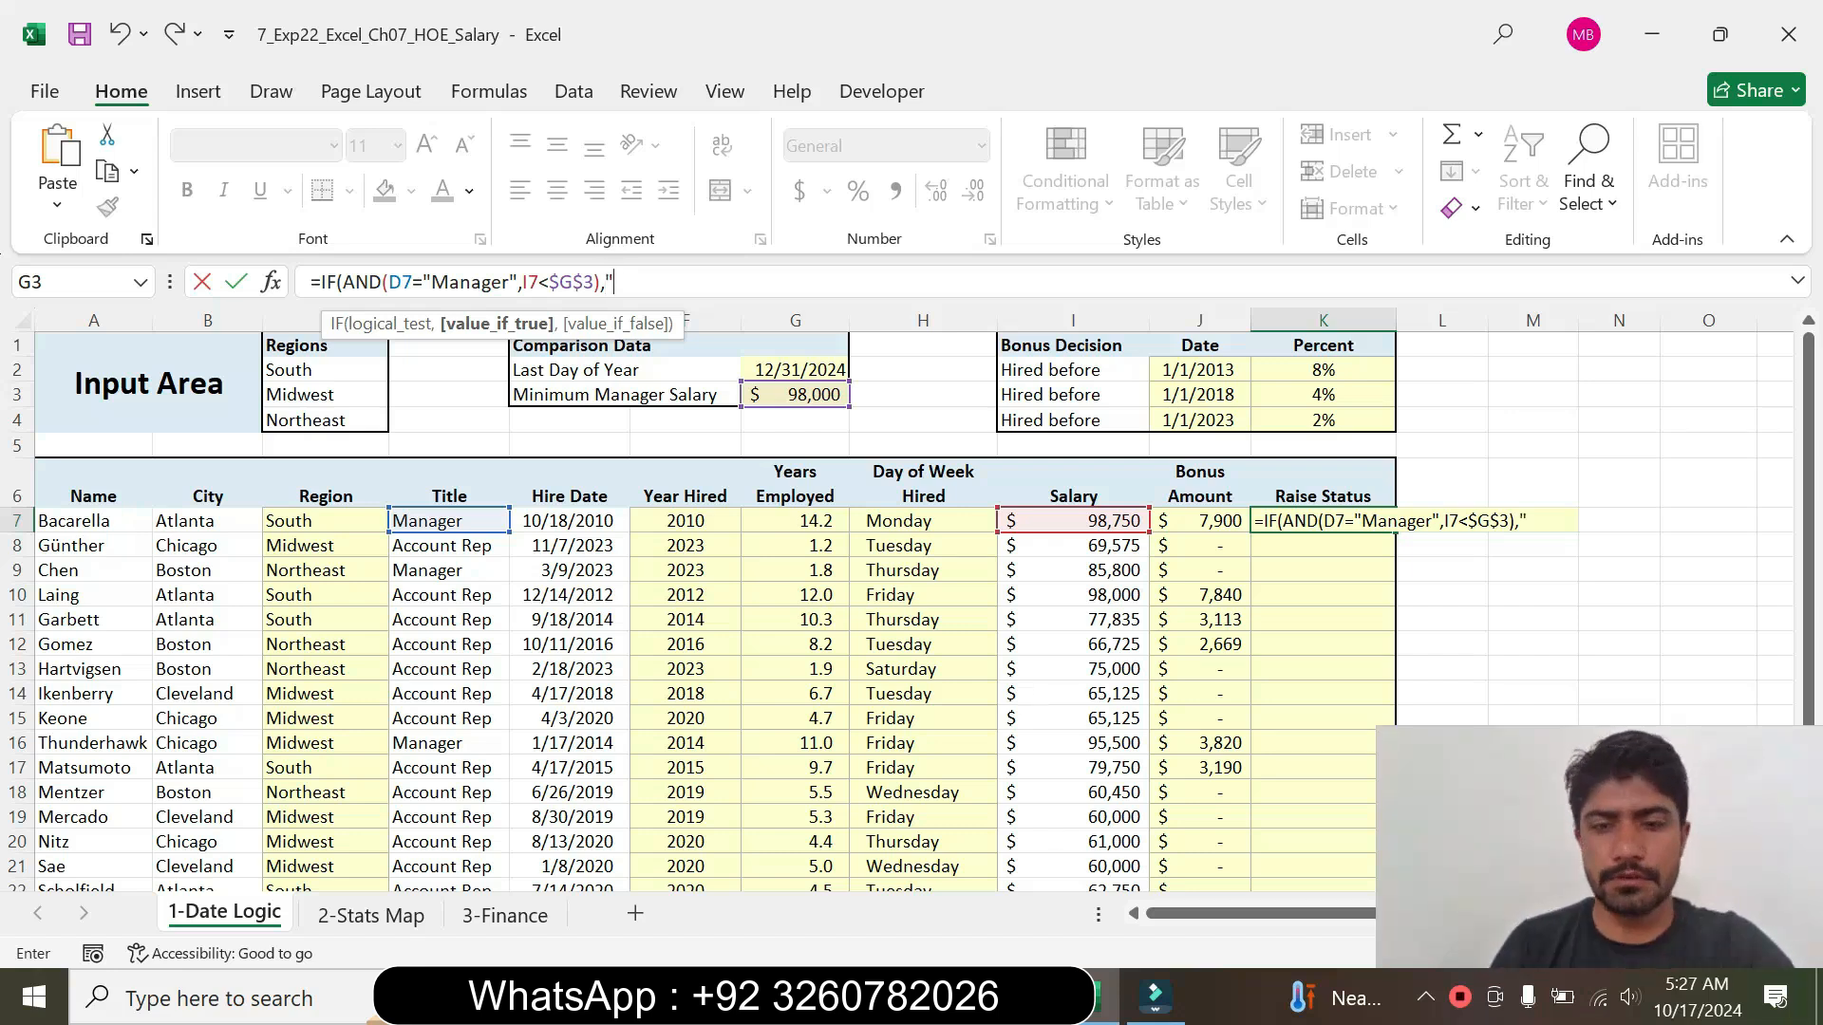
Step: Recheck the required result text in Word, then enter "Due for raise" as the IF function's value if true in Excel
key("alt+Tab")
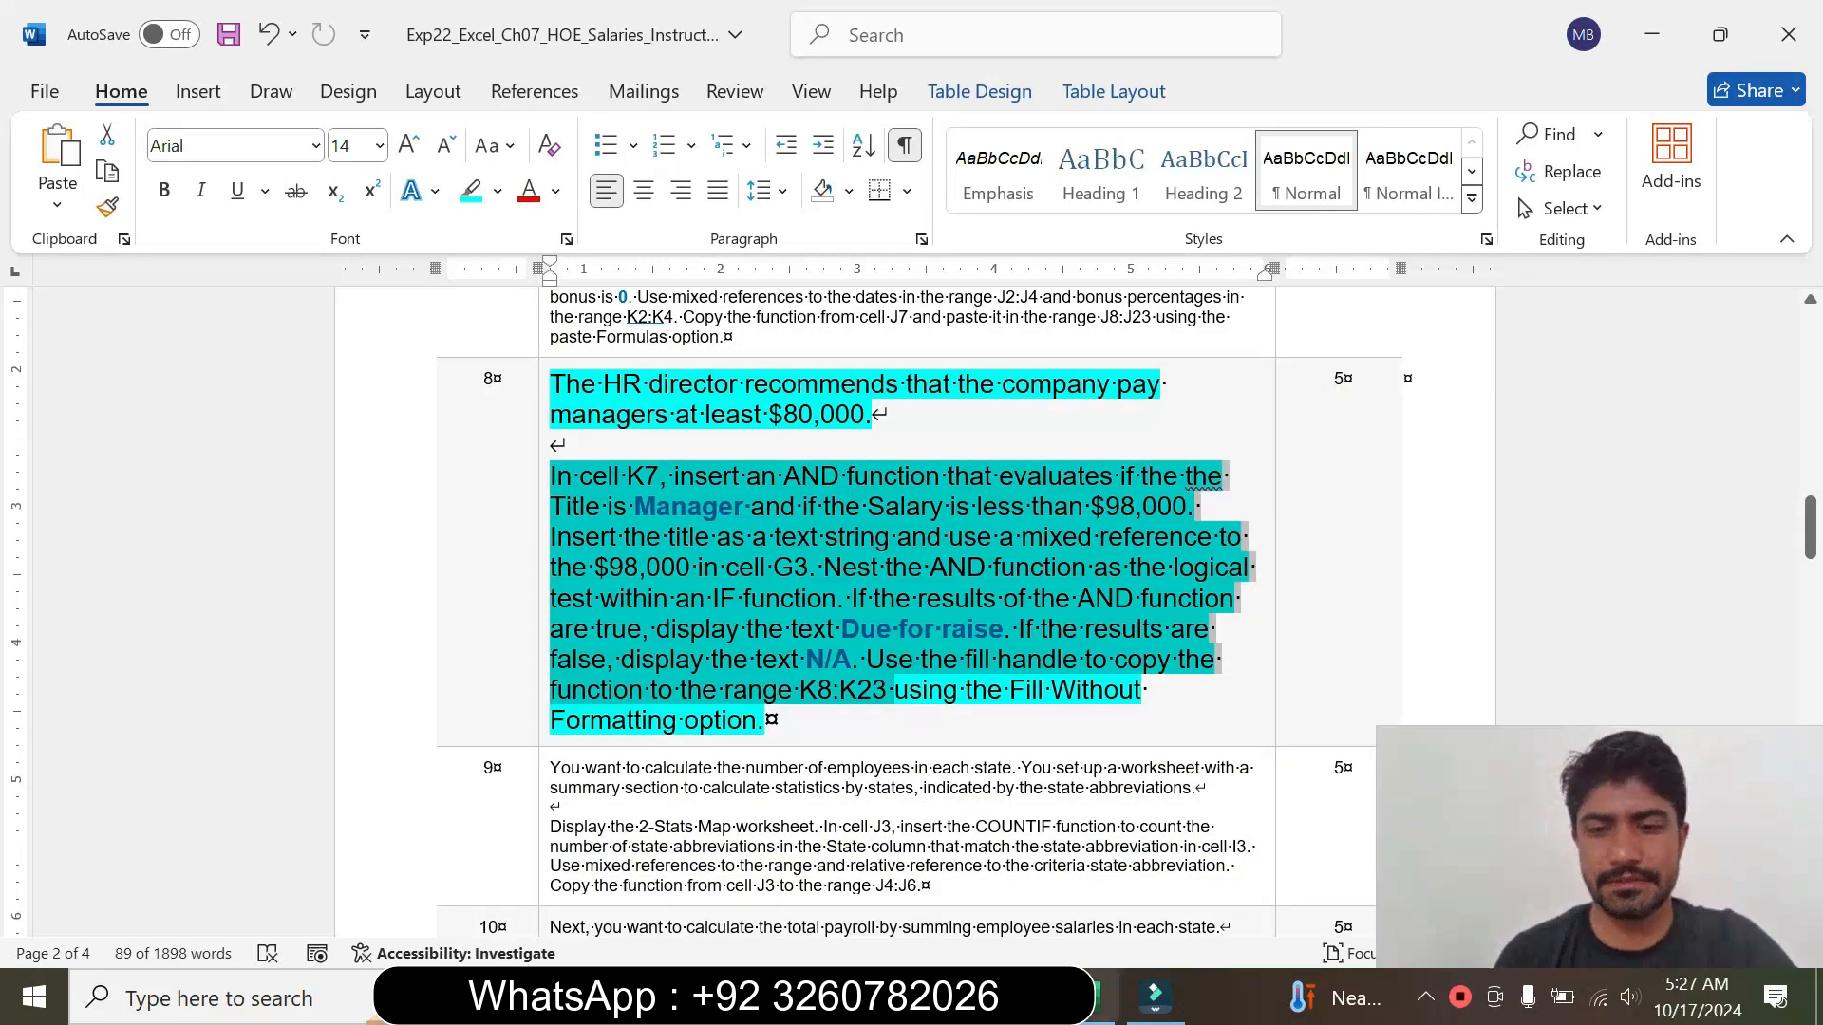
key("alt+Tab")
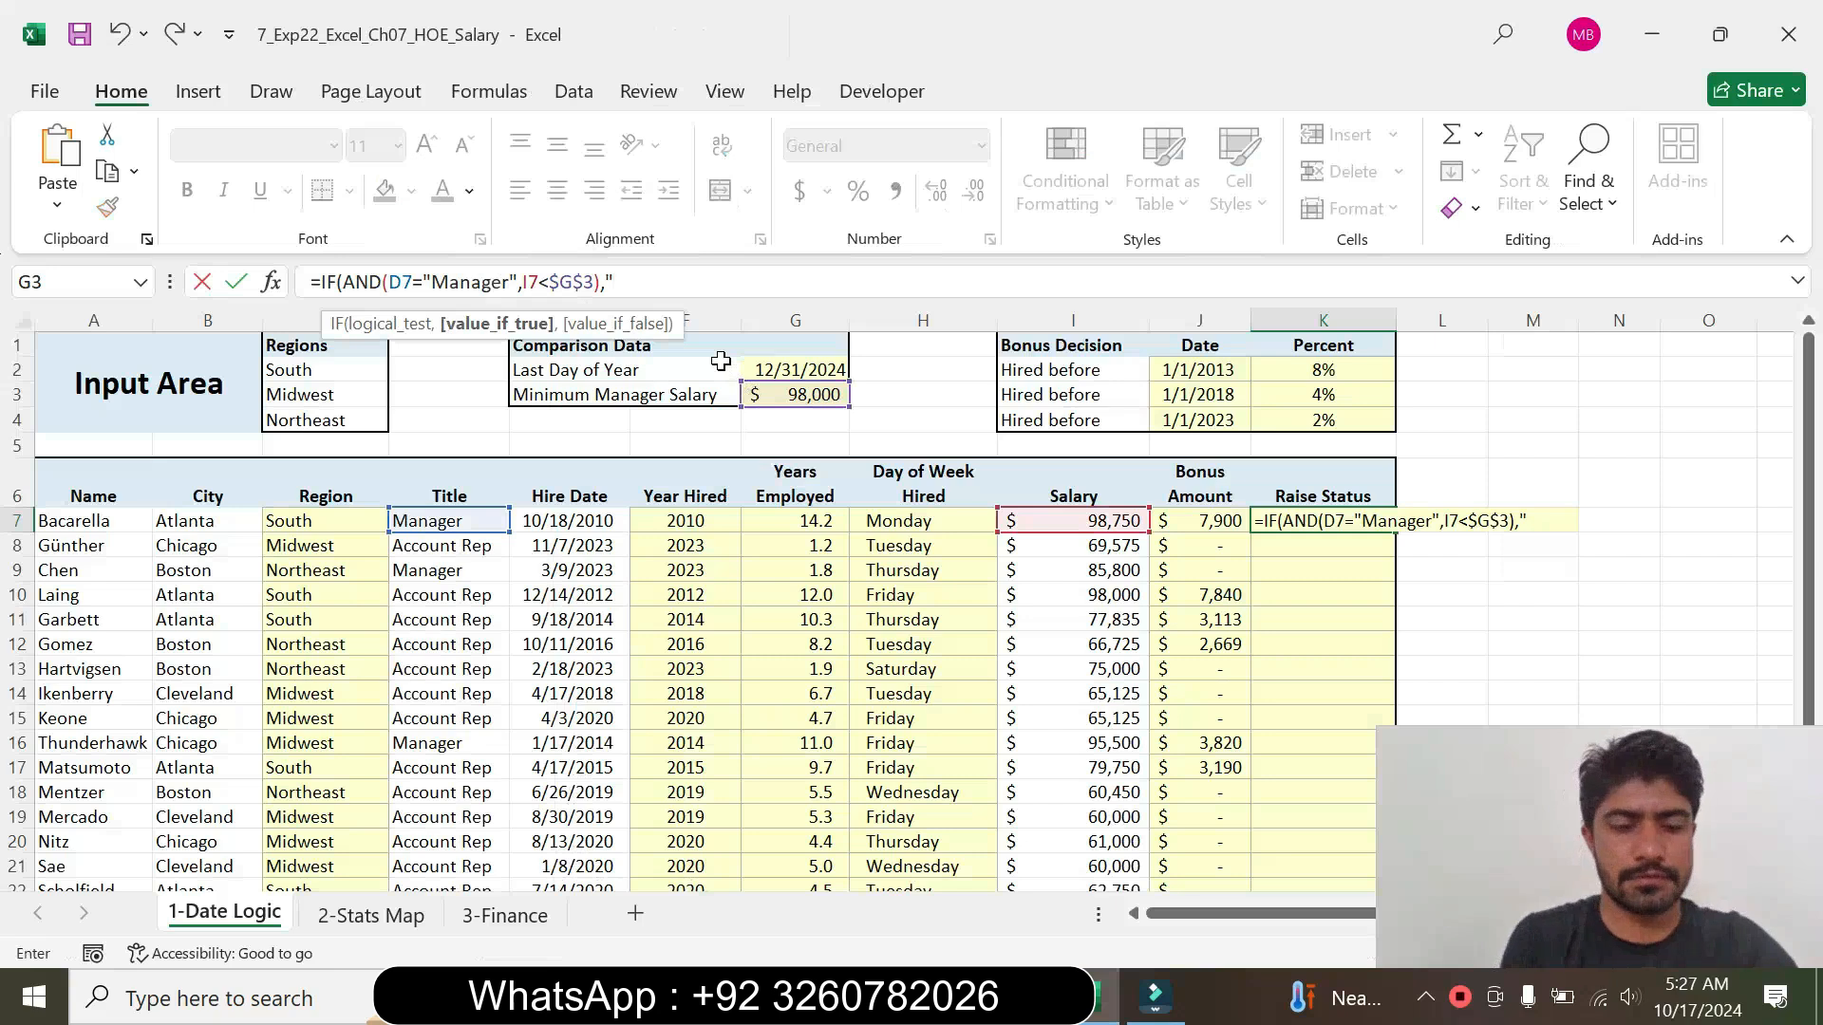
type("Due")
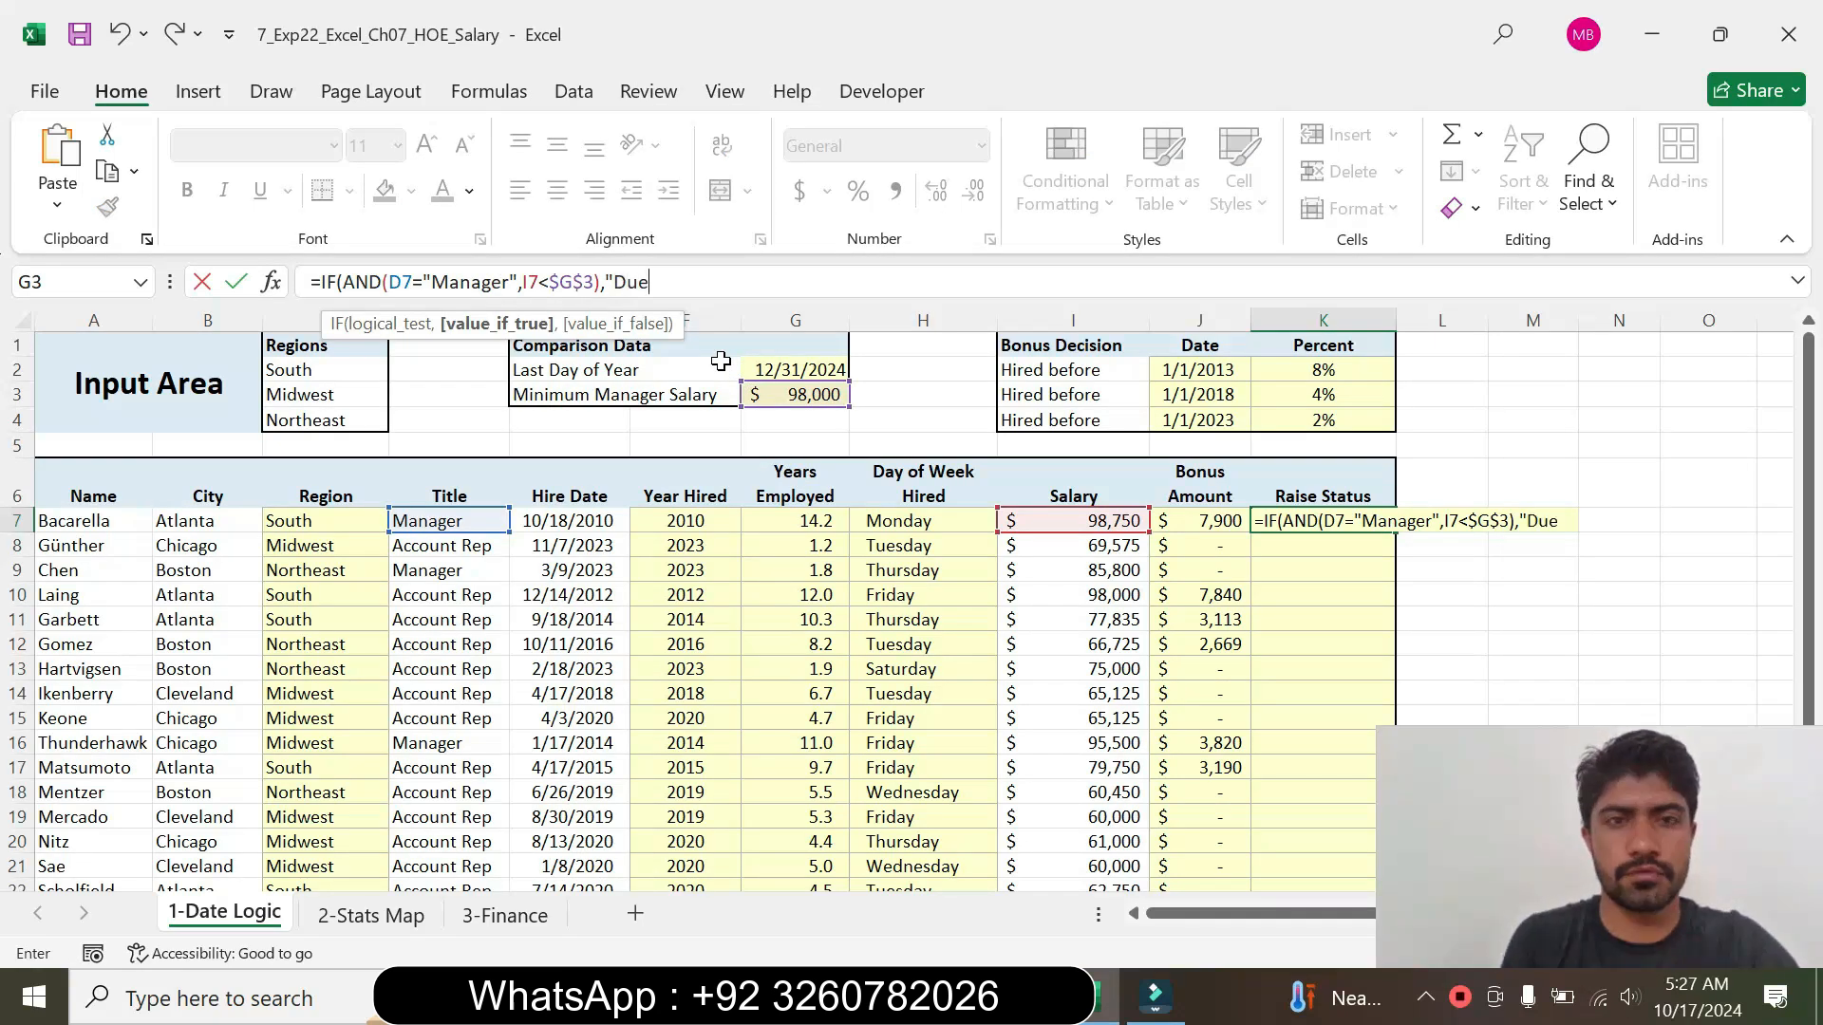
type(" fi")
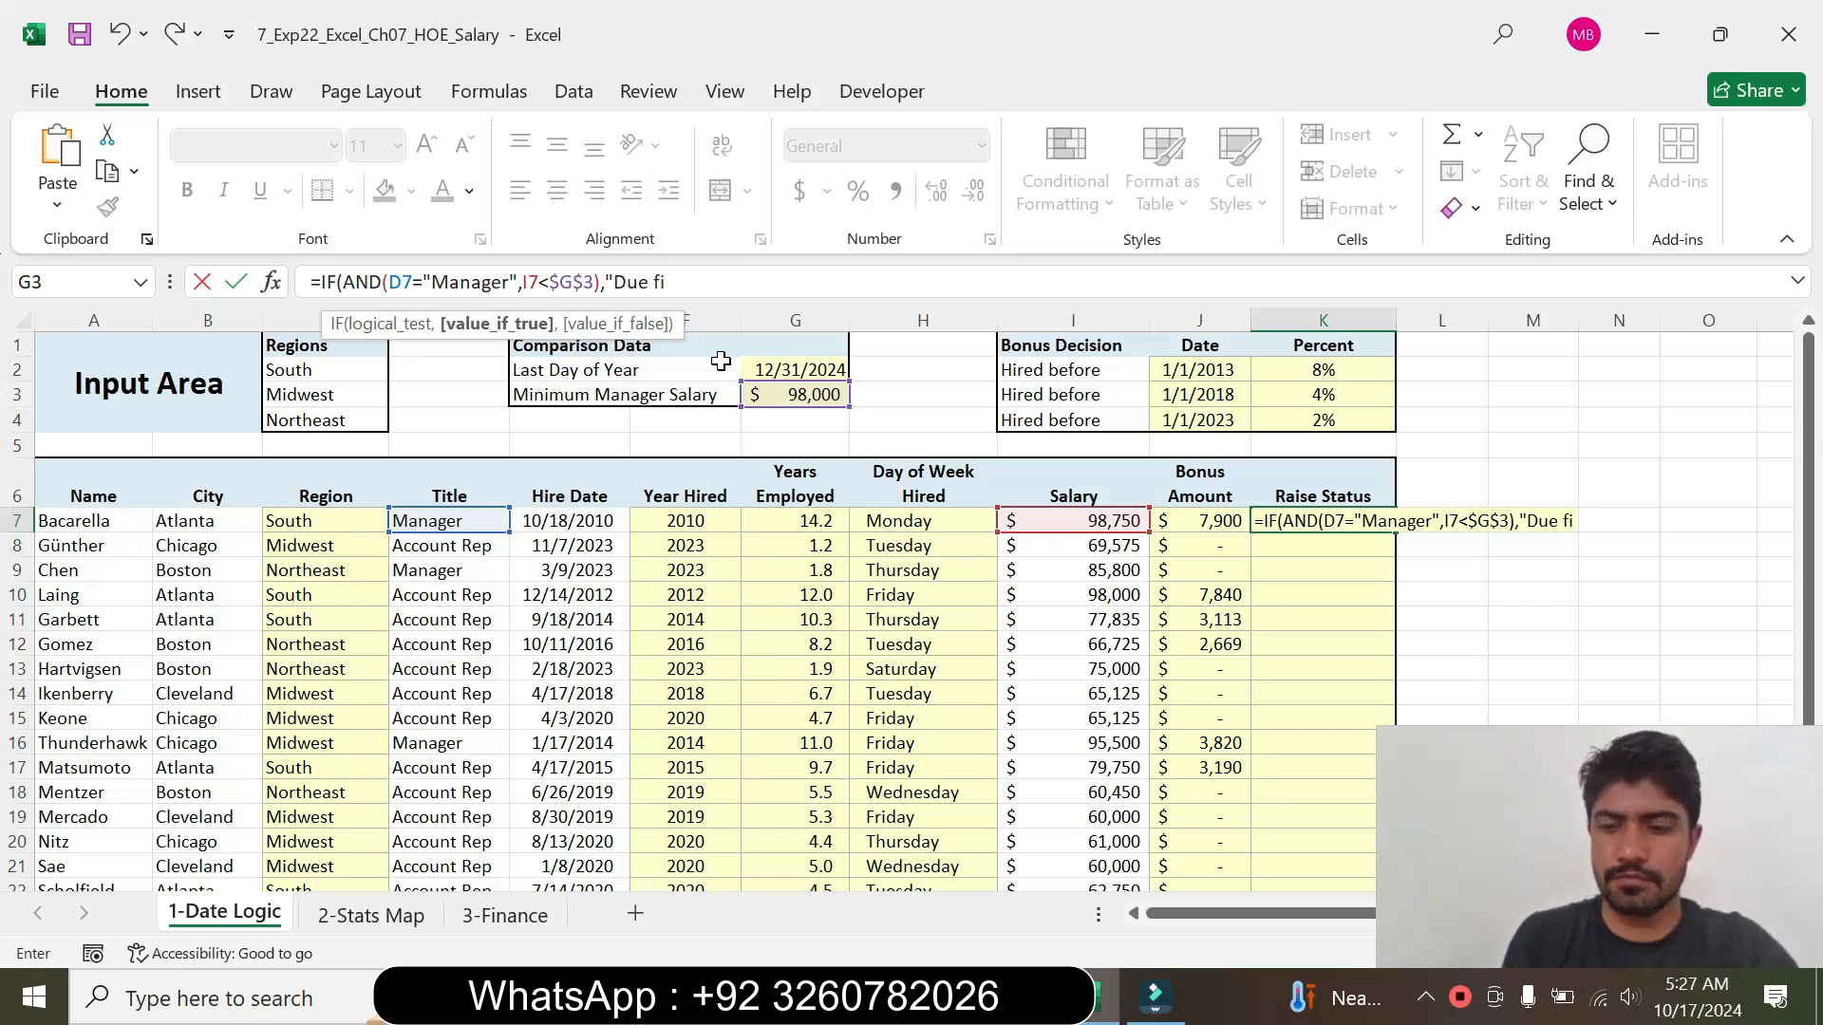
key("BackSpace")
type("or raise")
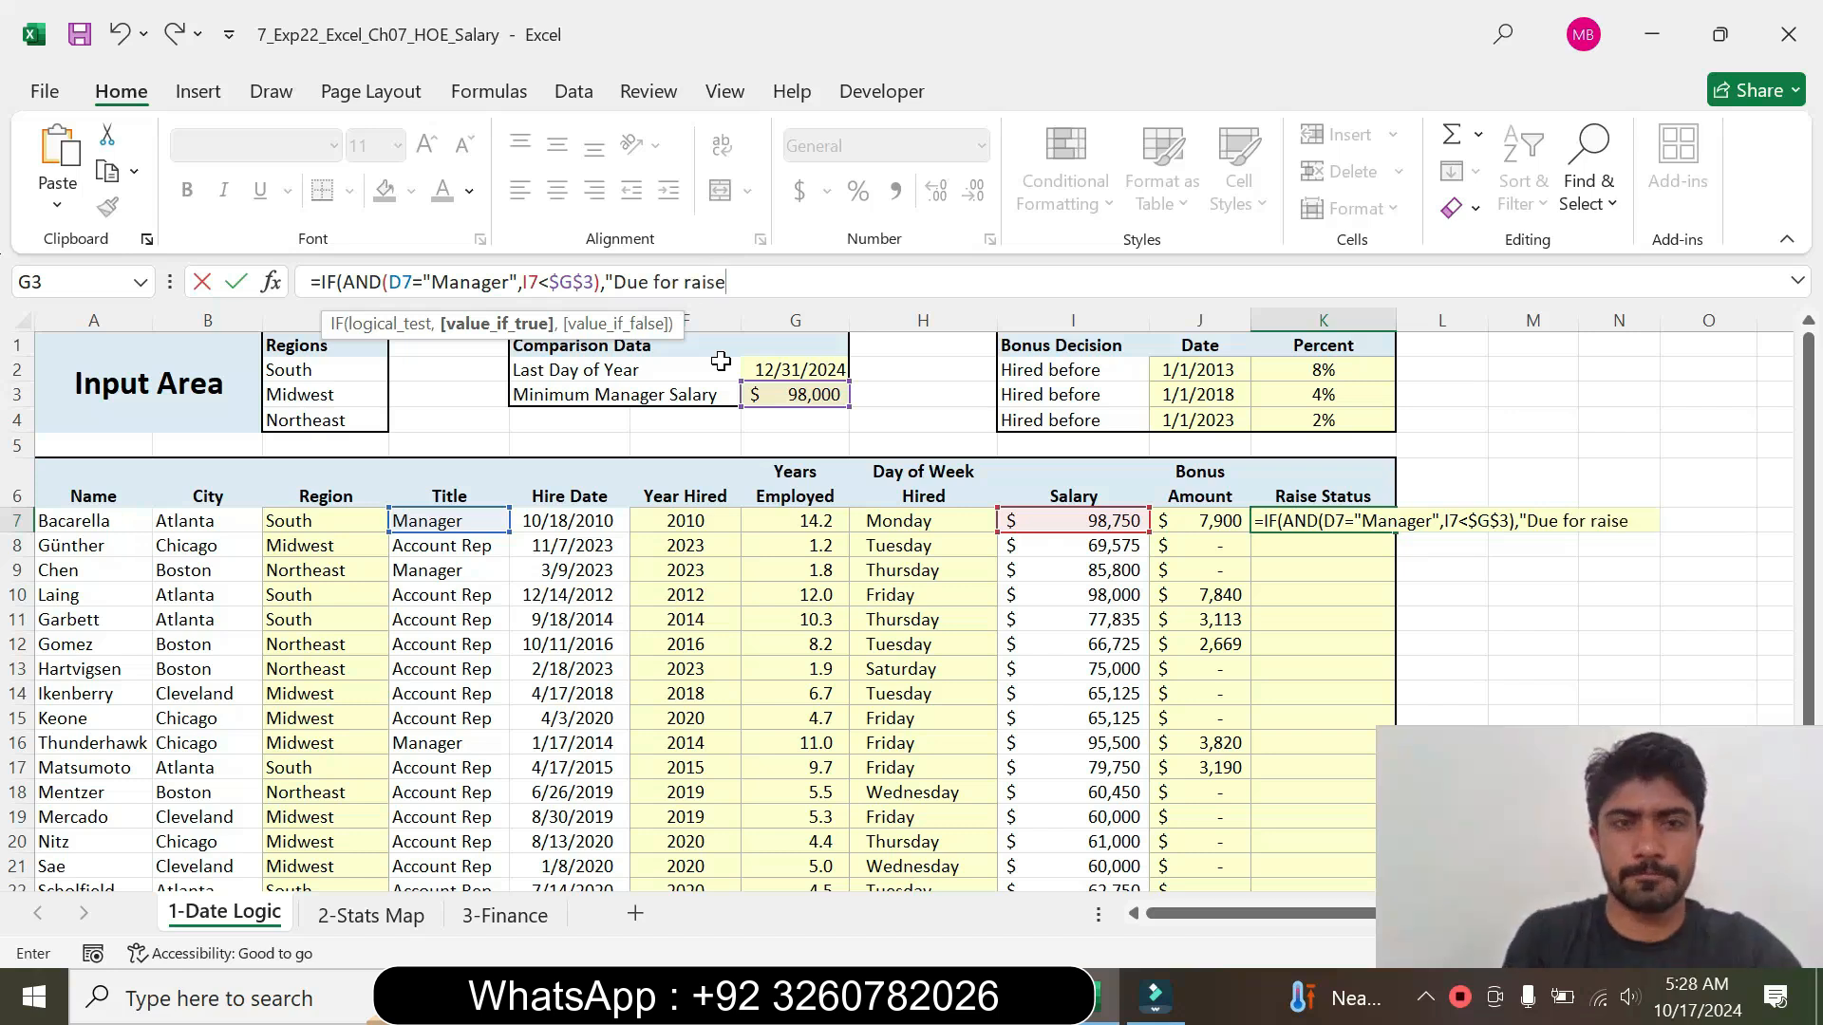
type("\"")
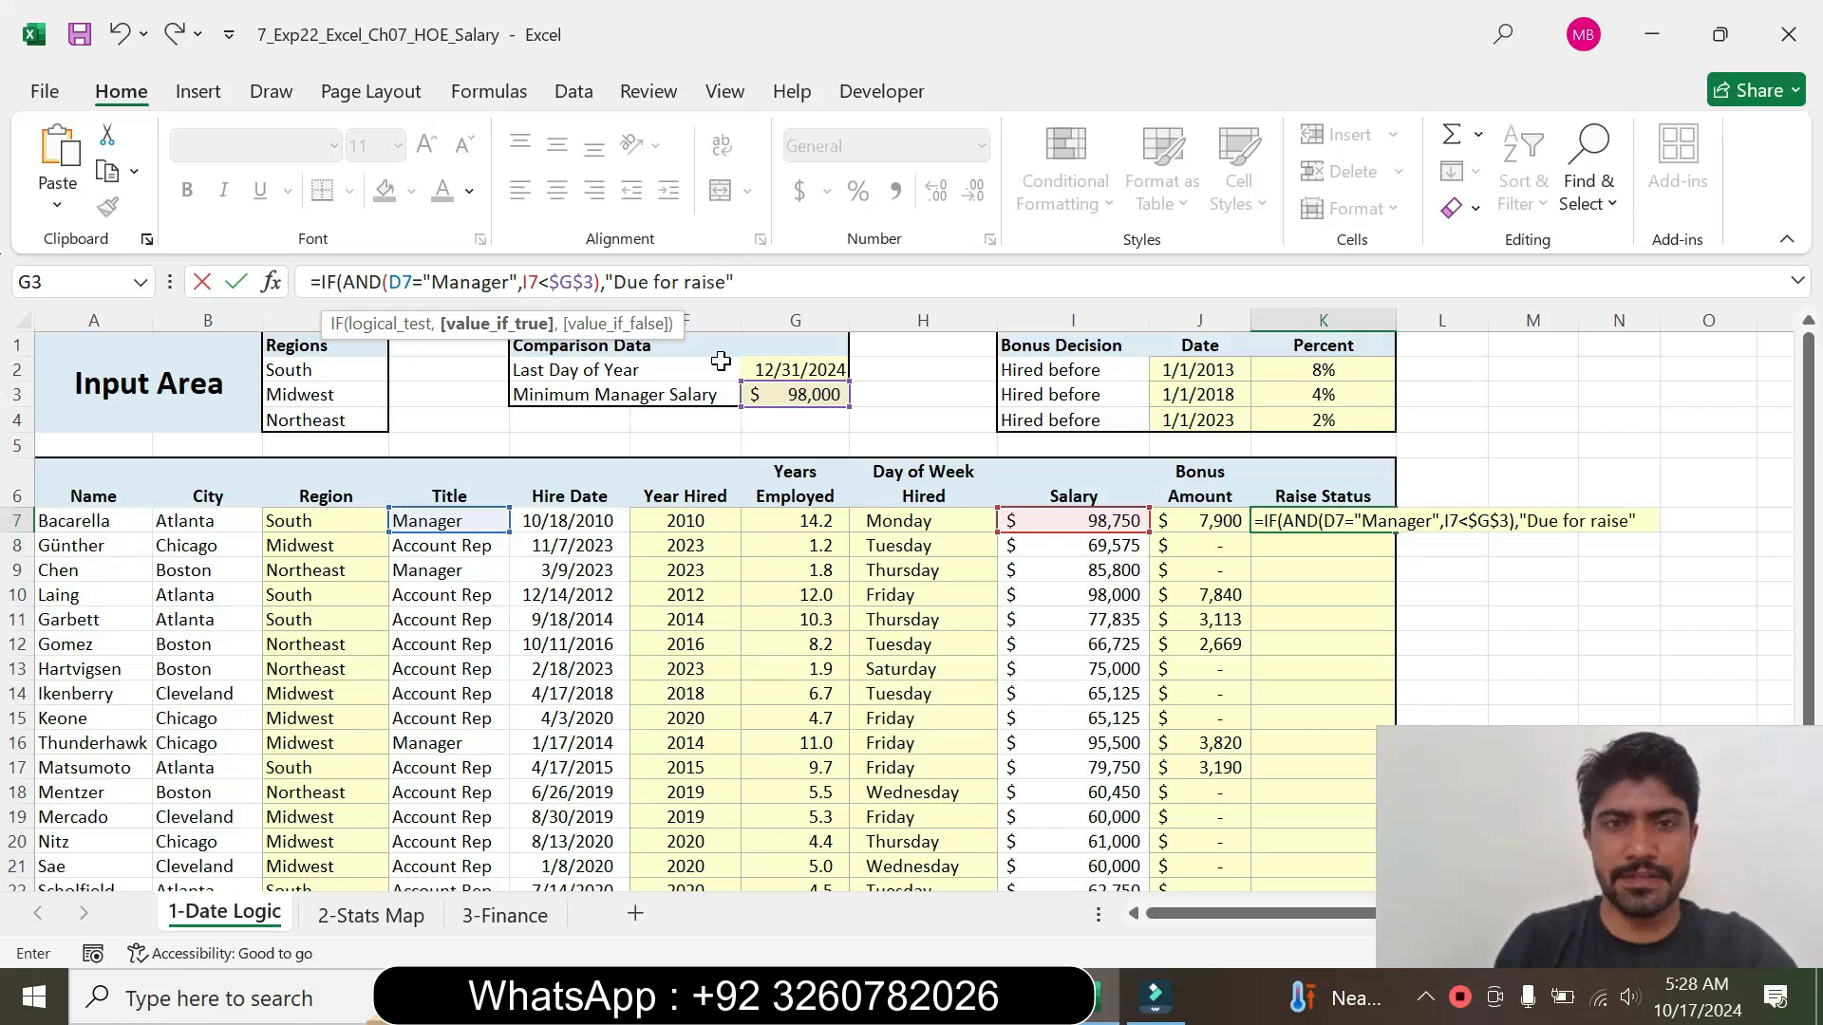
Step: Enter "N/A" as the IF function's value if false and complete the formula in K7
type(",")
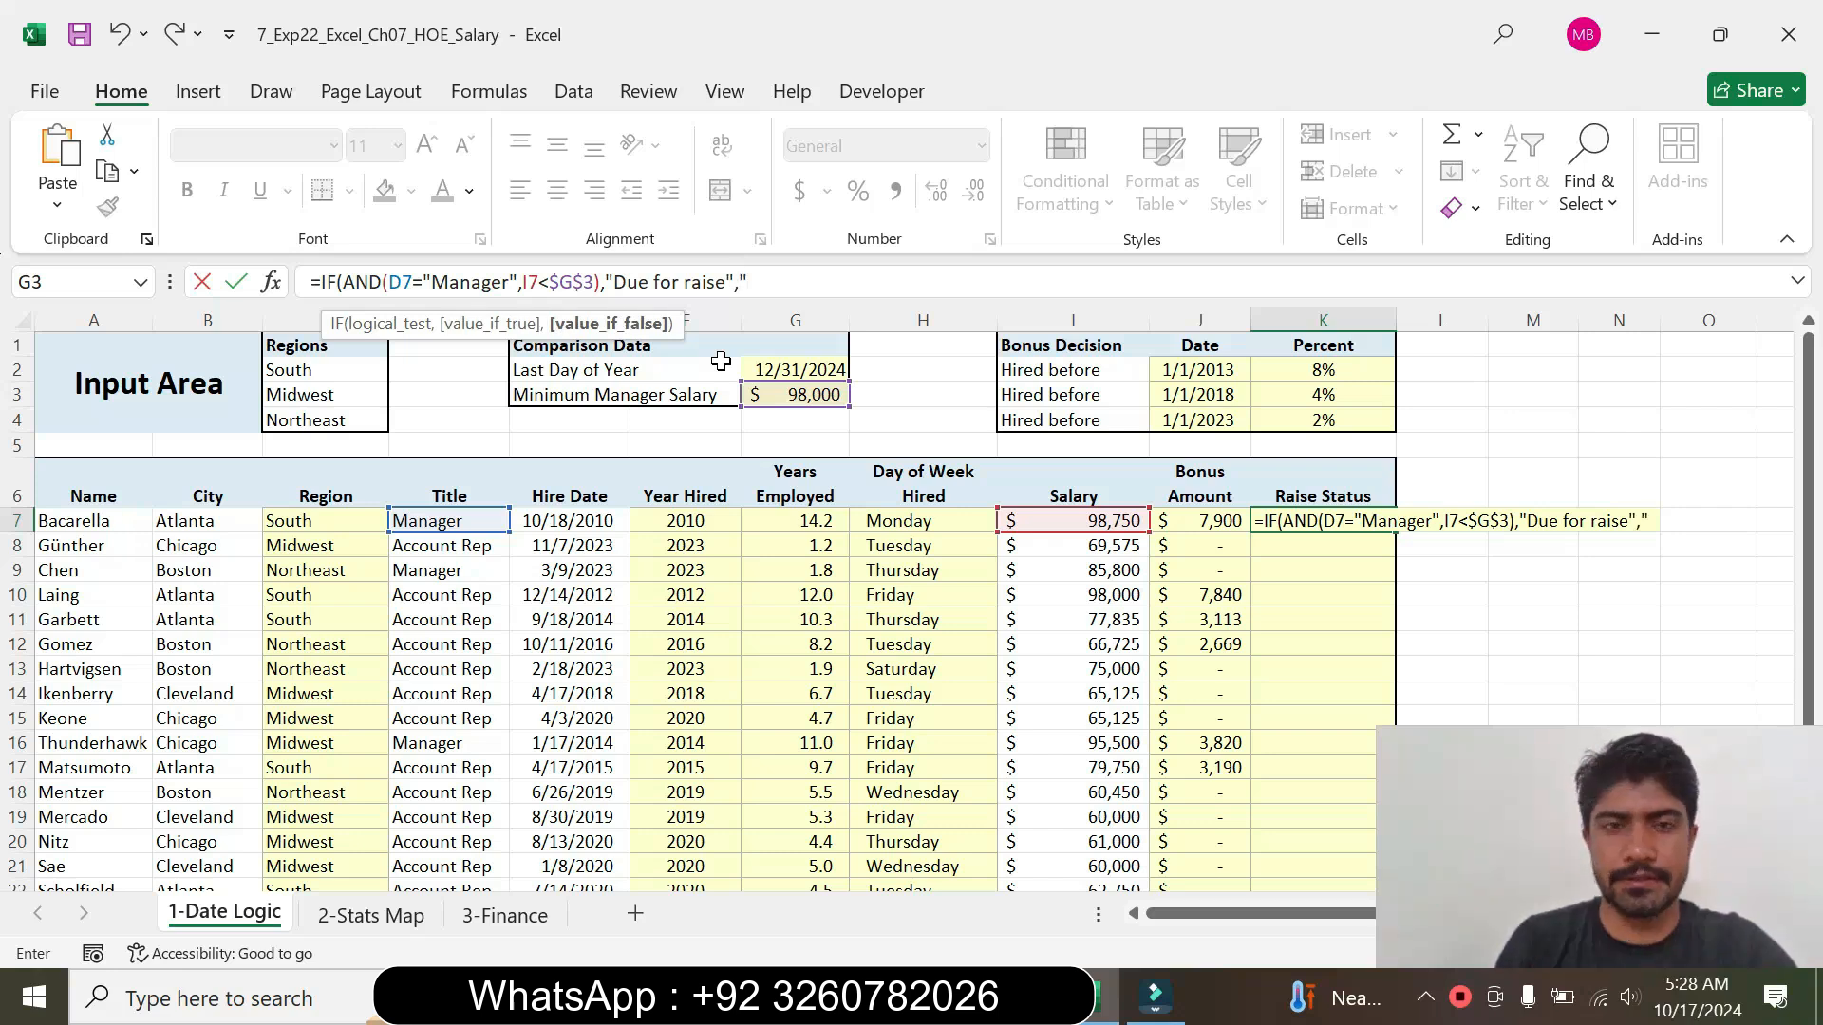
type("\"N")
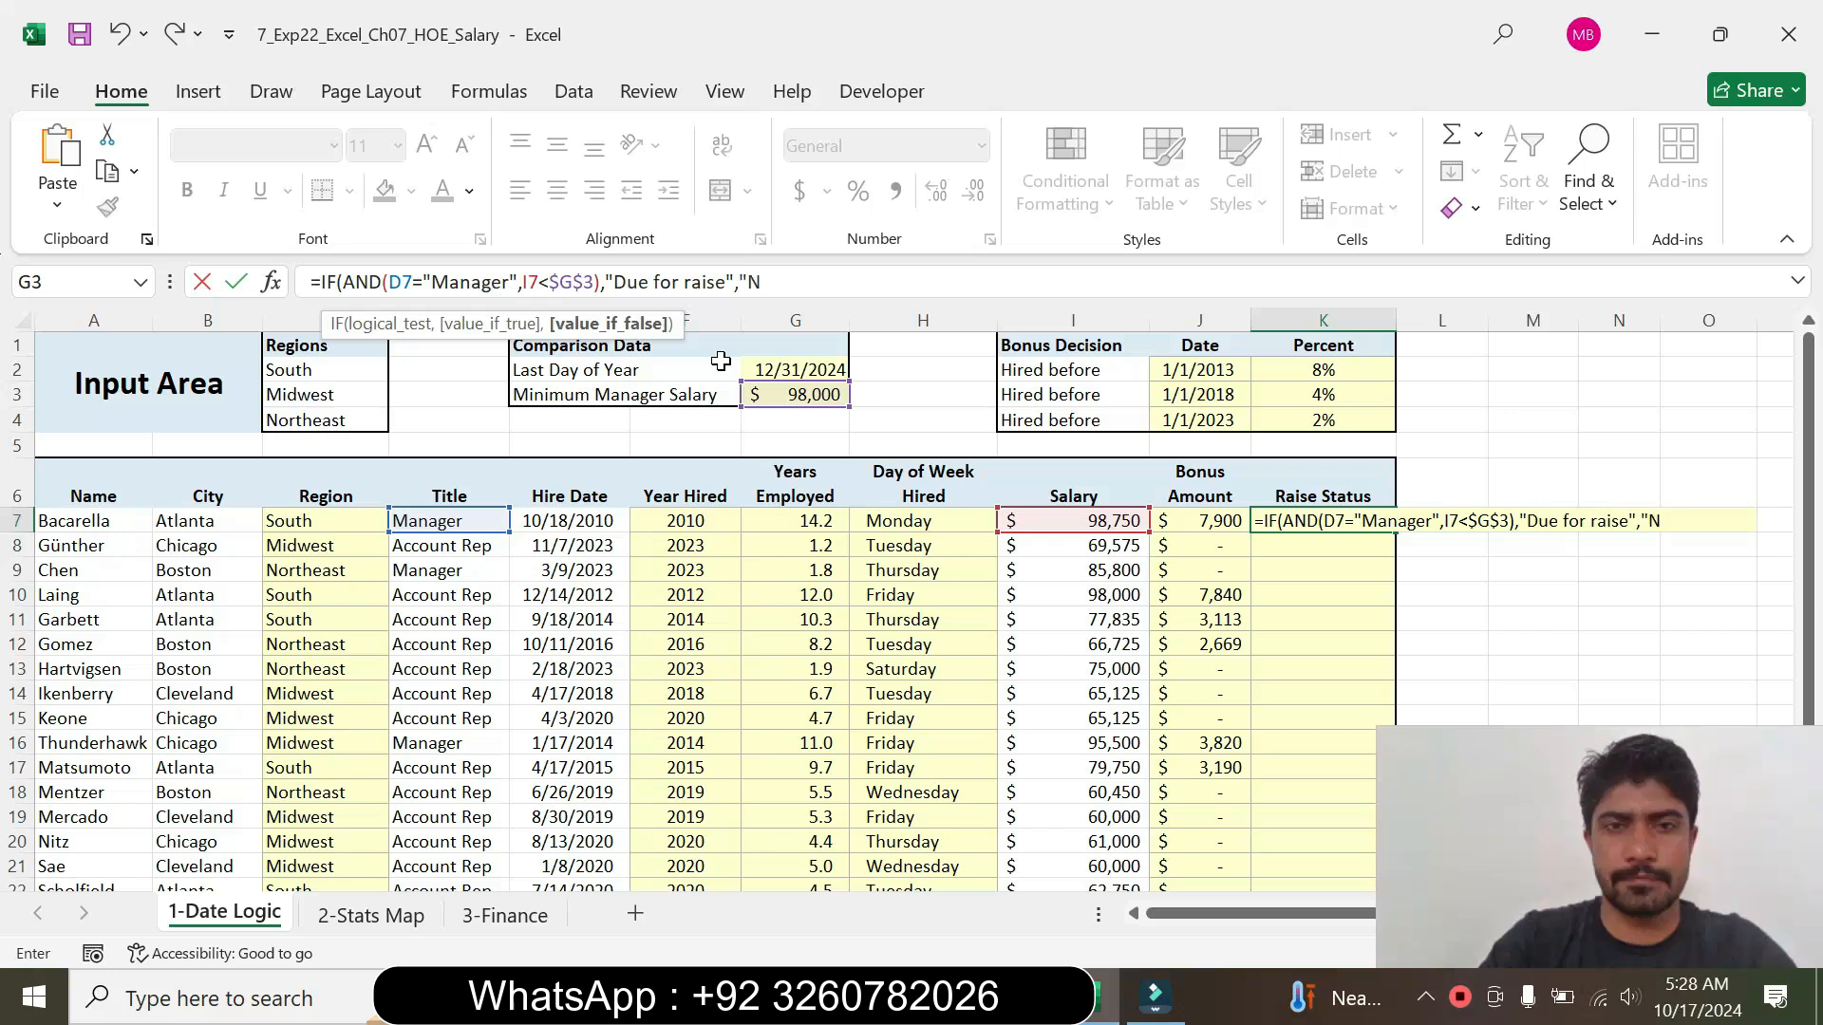
type("/")
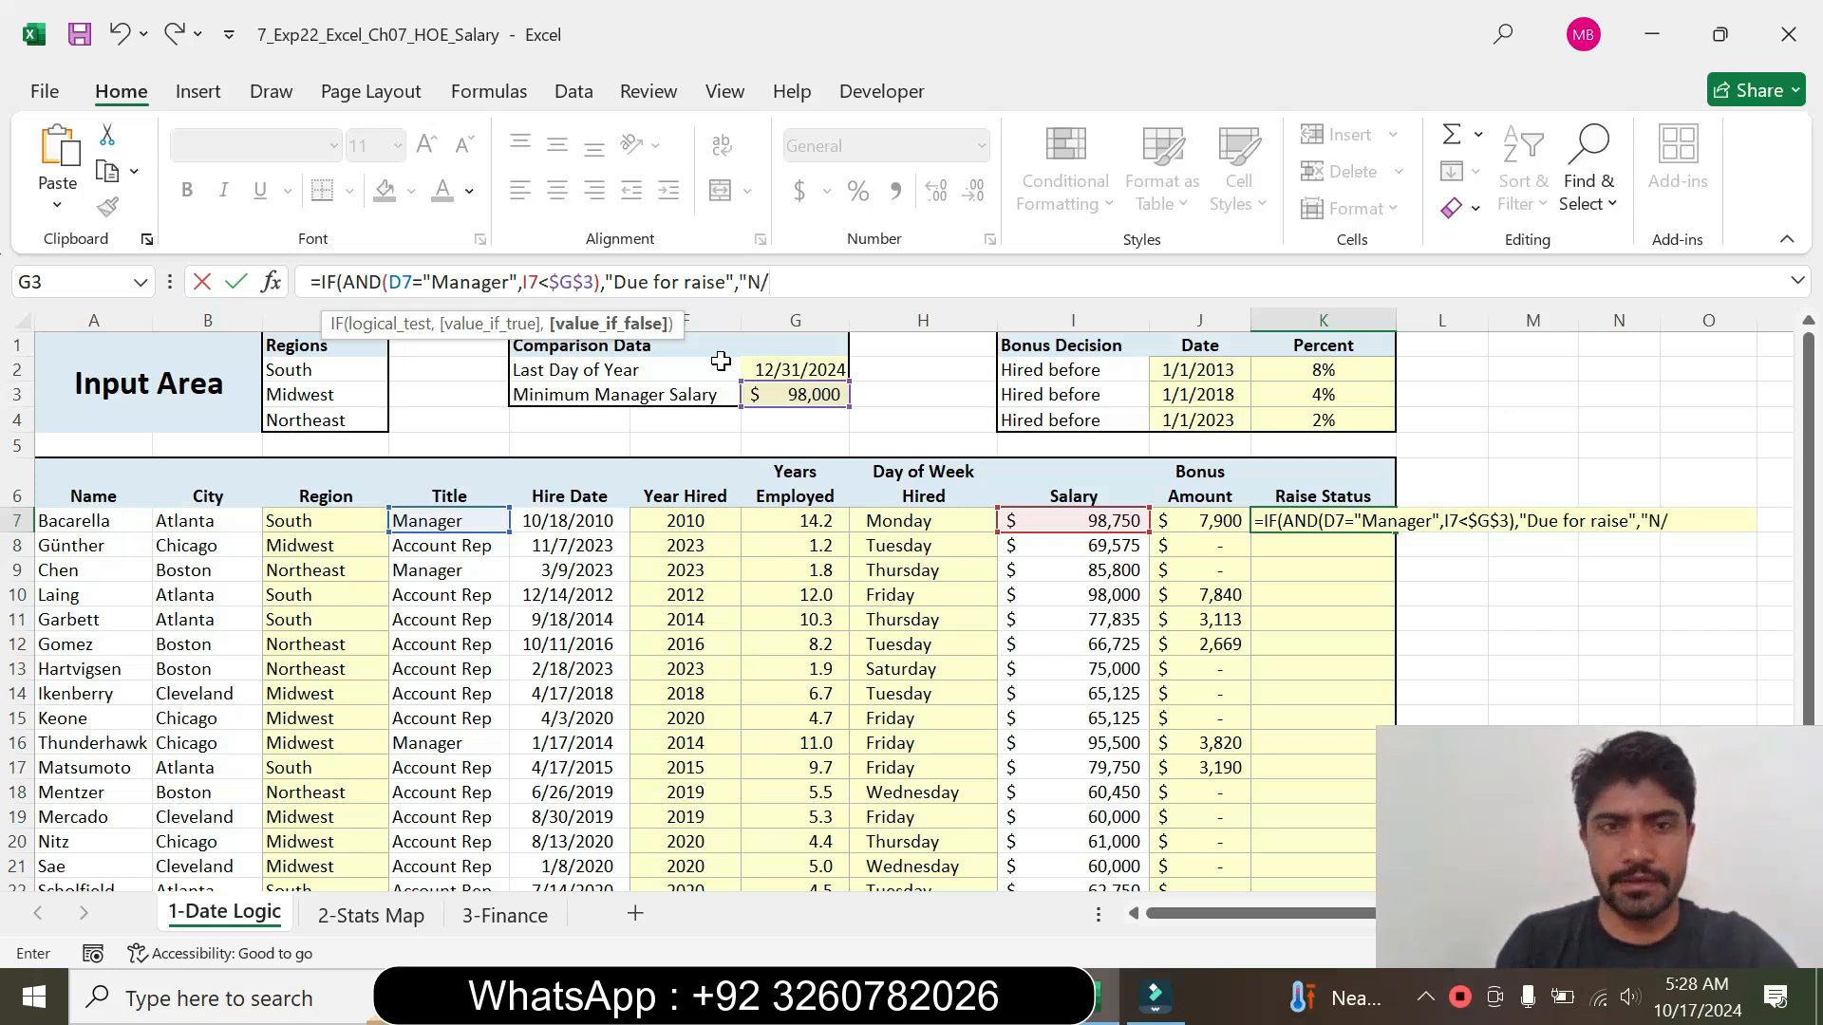
type("A\")")
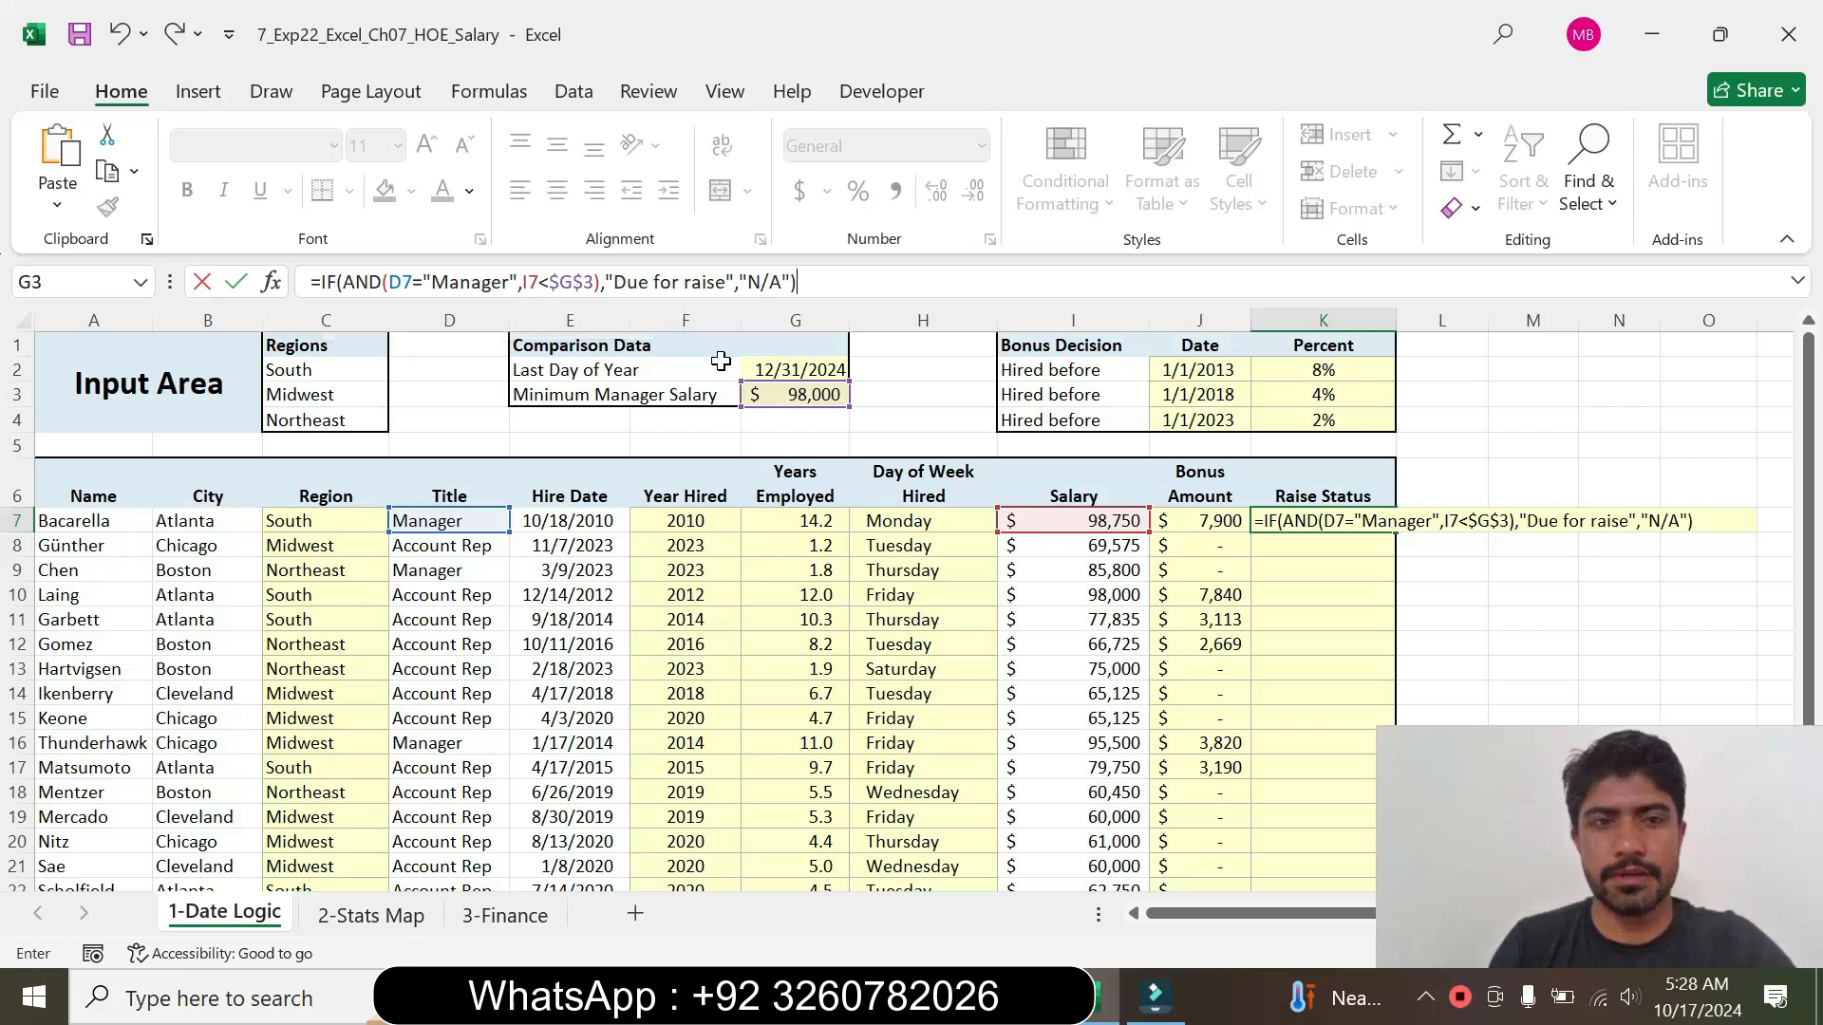
key("Return")
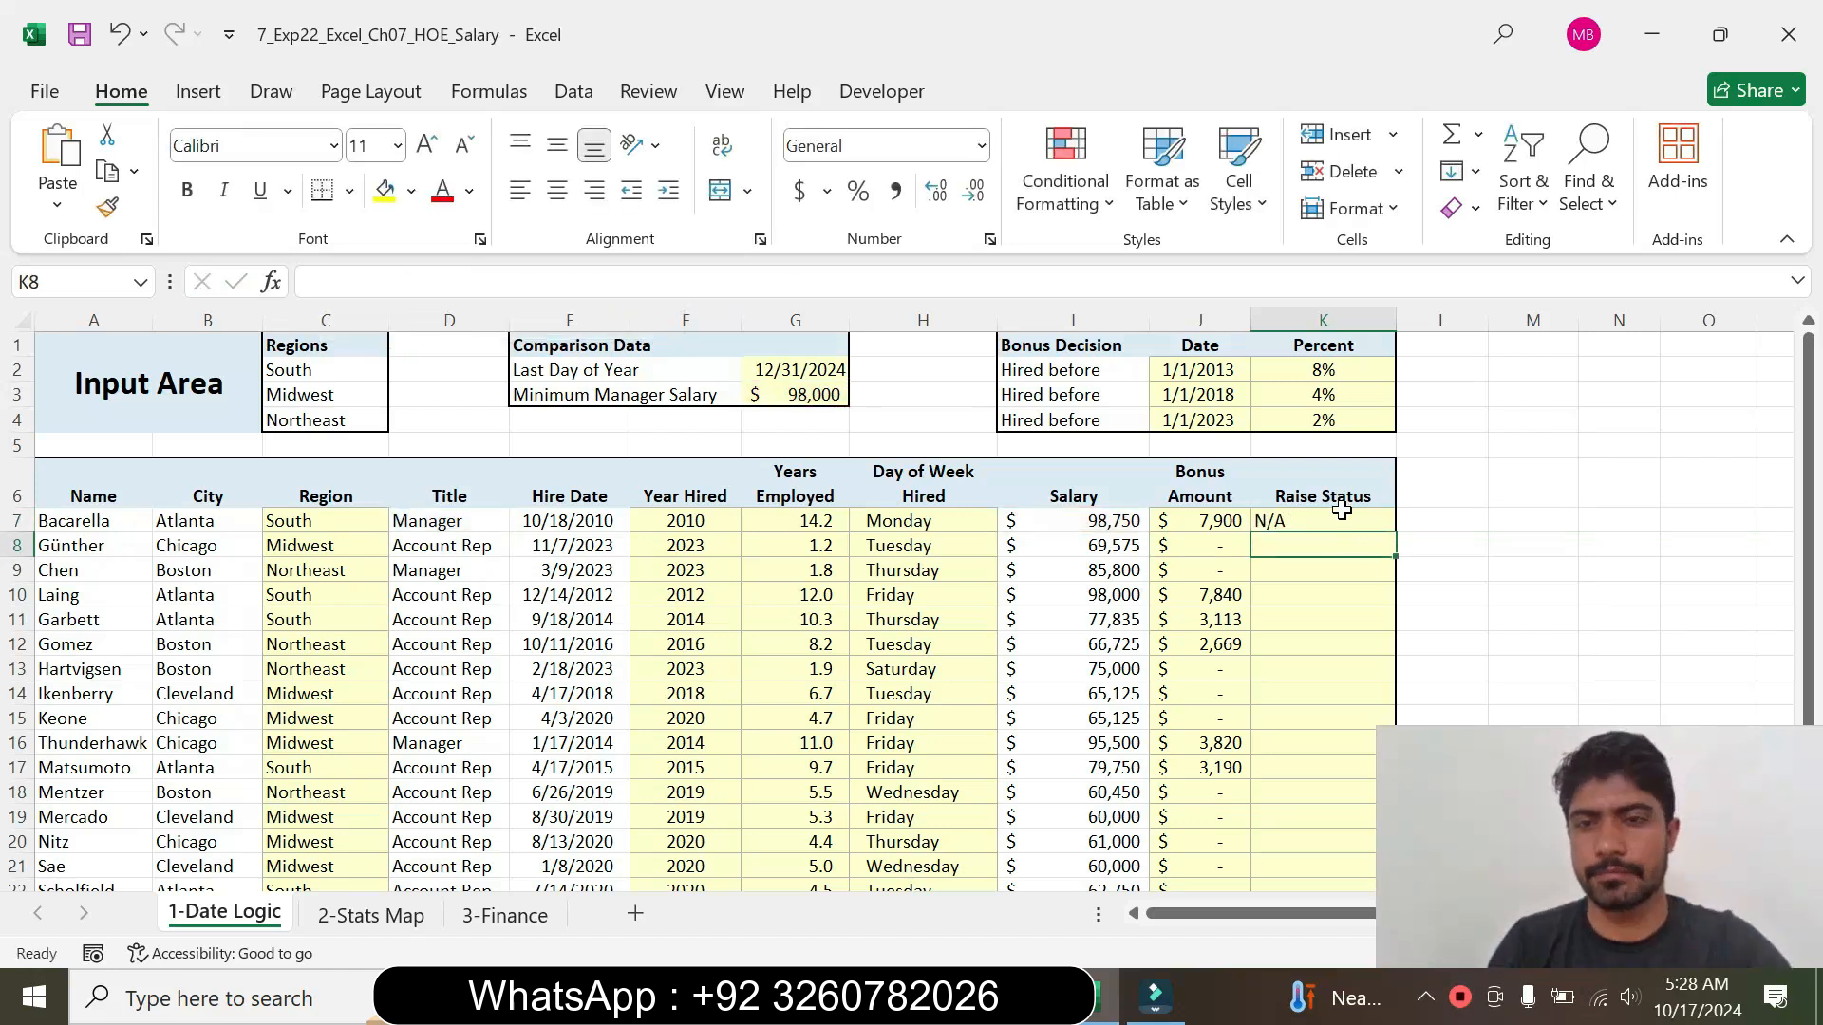
Step: Recheck the fill instruction in Word, then copy the K7 formula to K8:K23 in Excel using Fill Without Formatting
left_click(1343, 524)
key("alt+Tab")
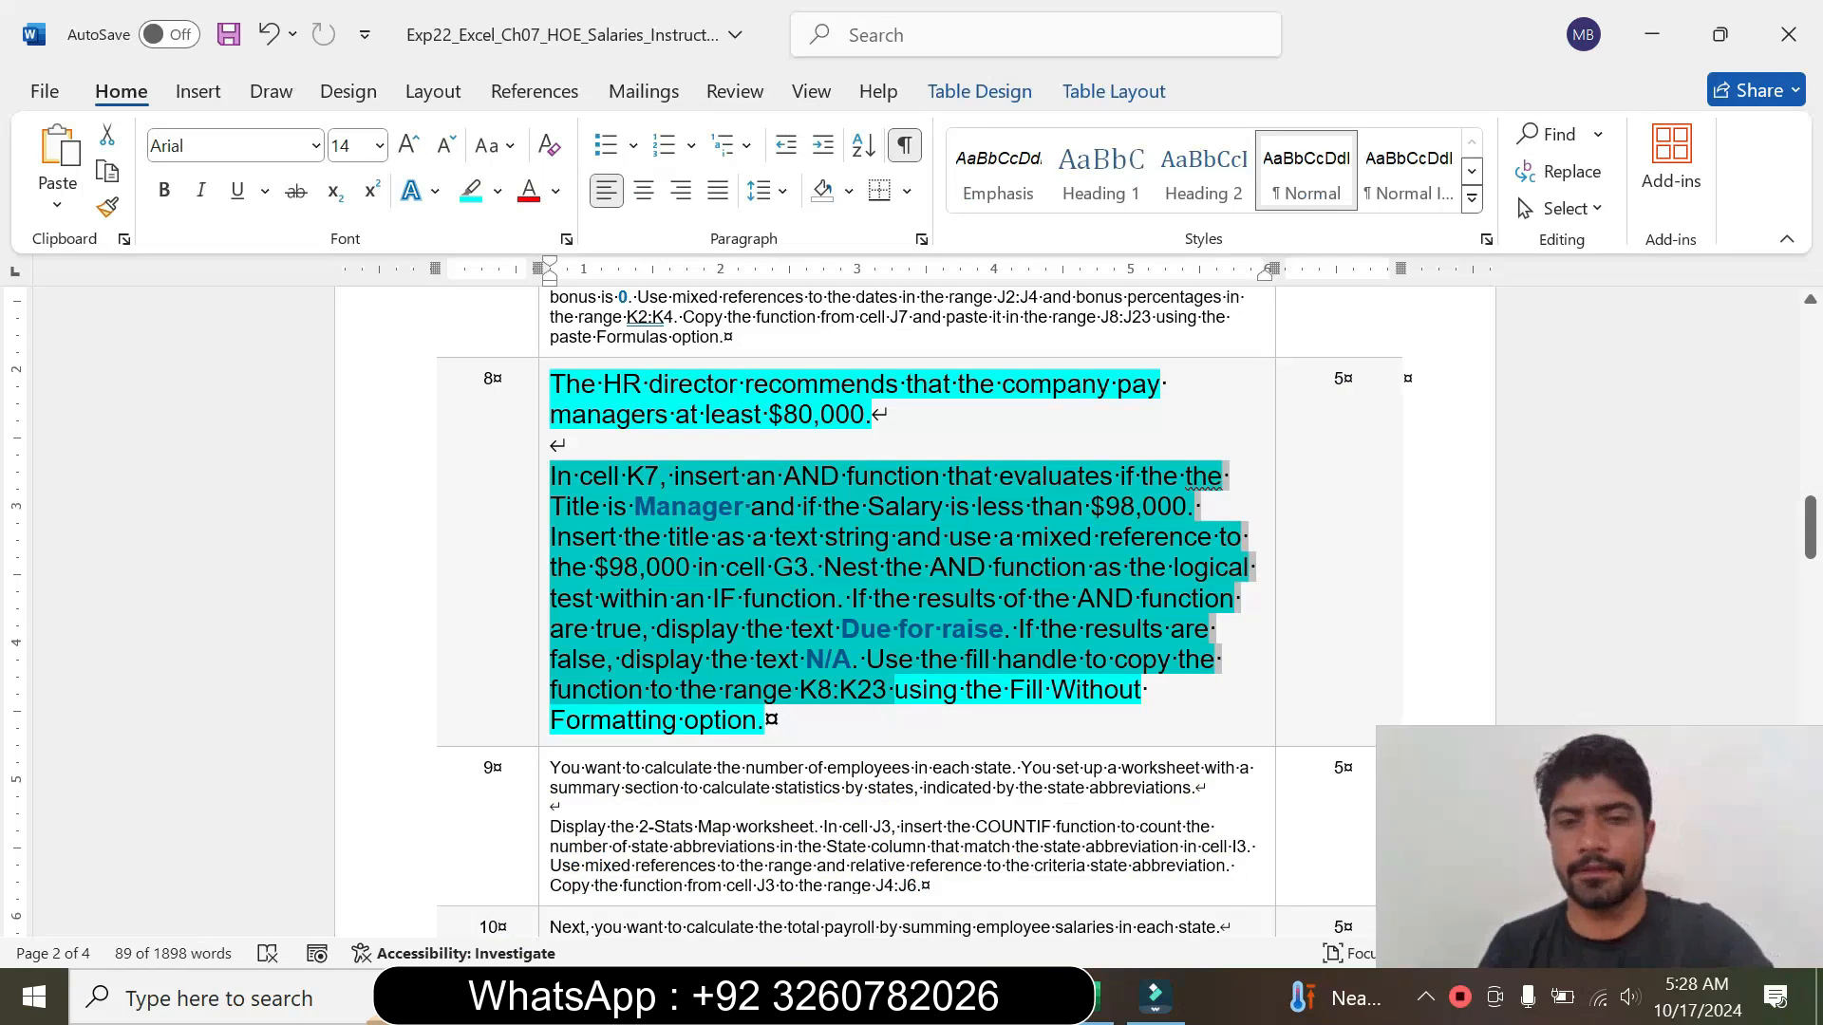
left_click(943, 689)
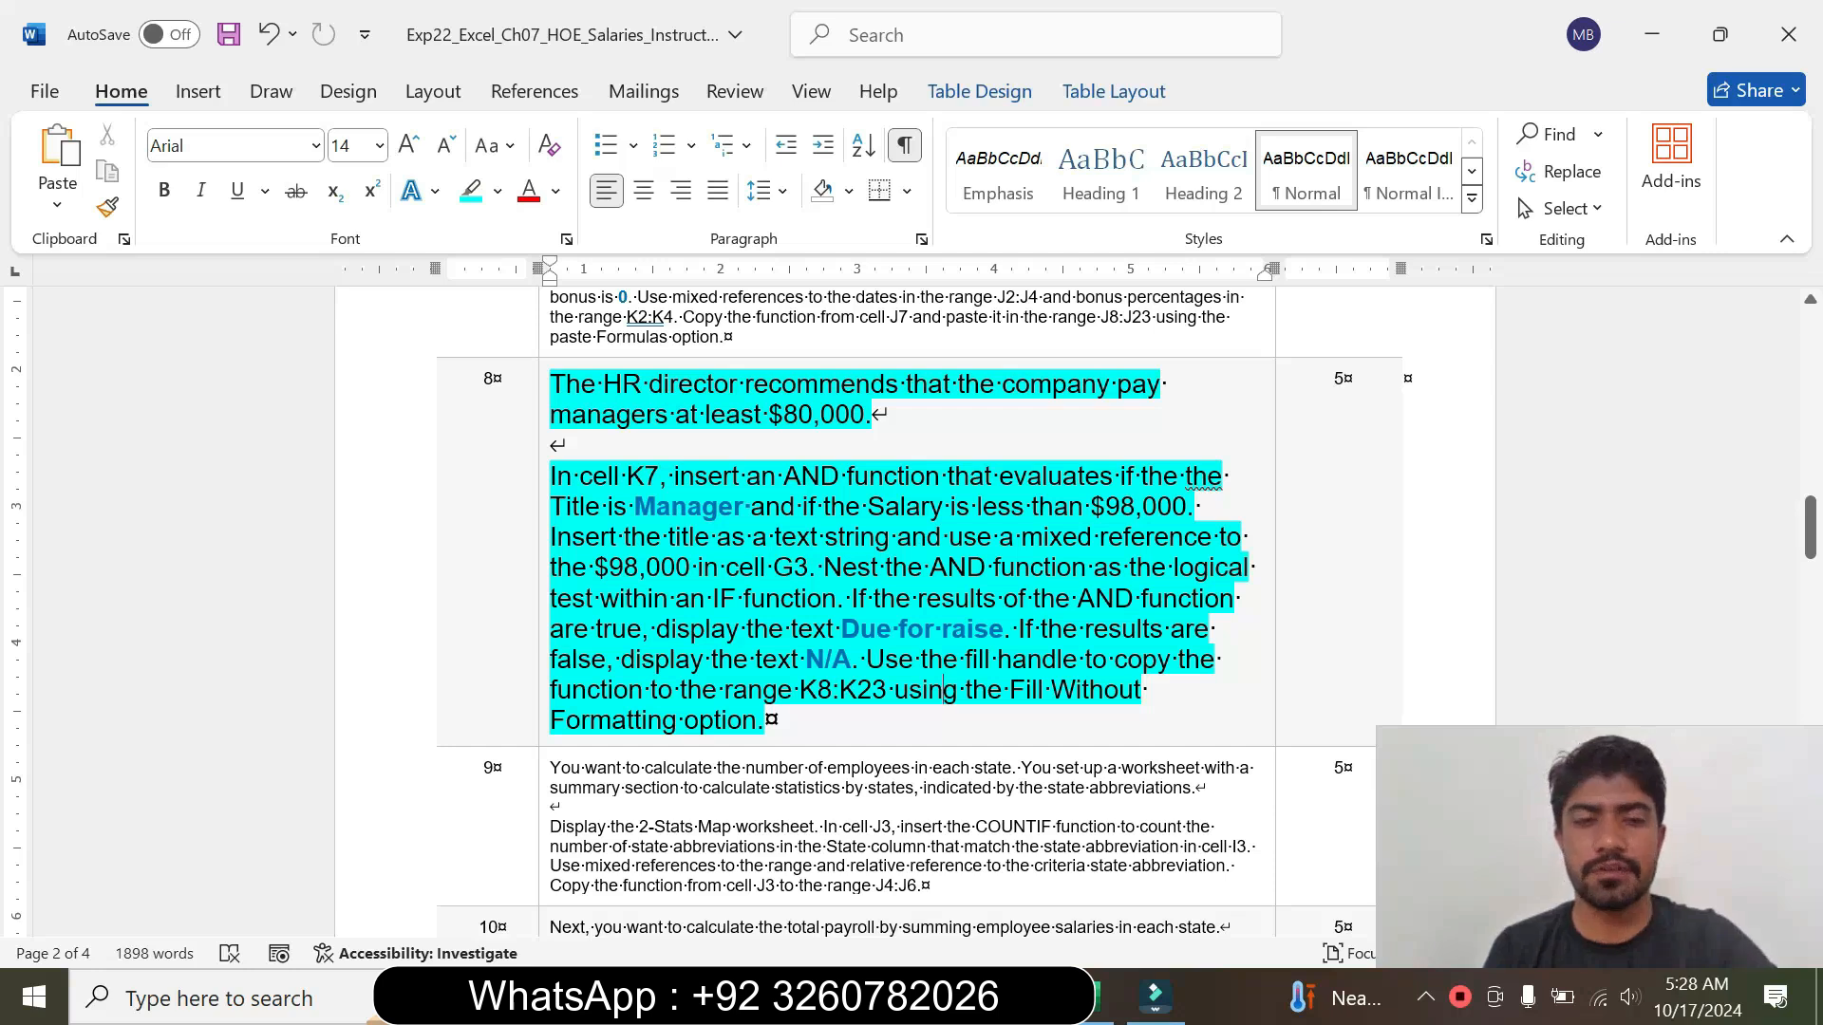
left_click(1094, 1012)
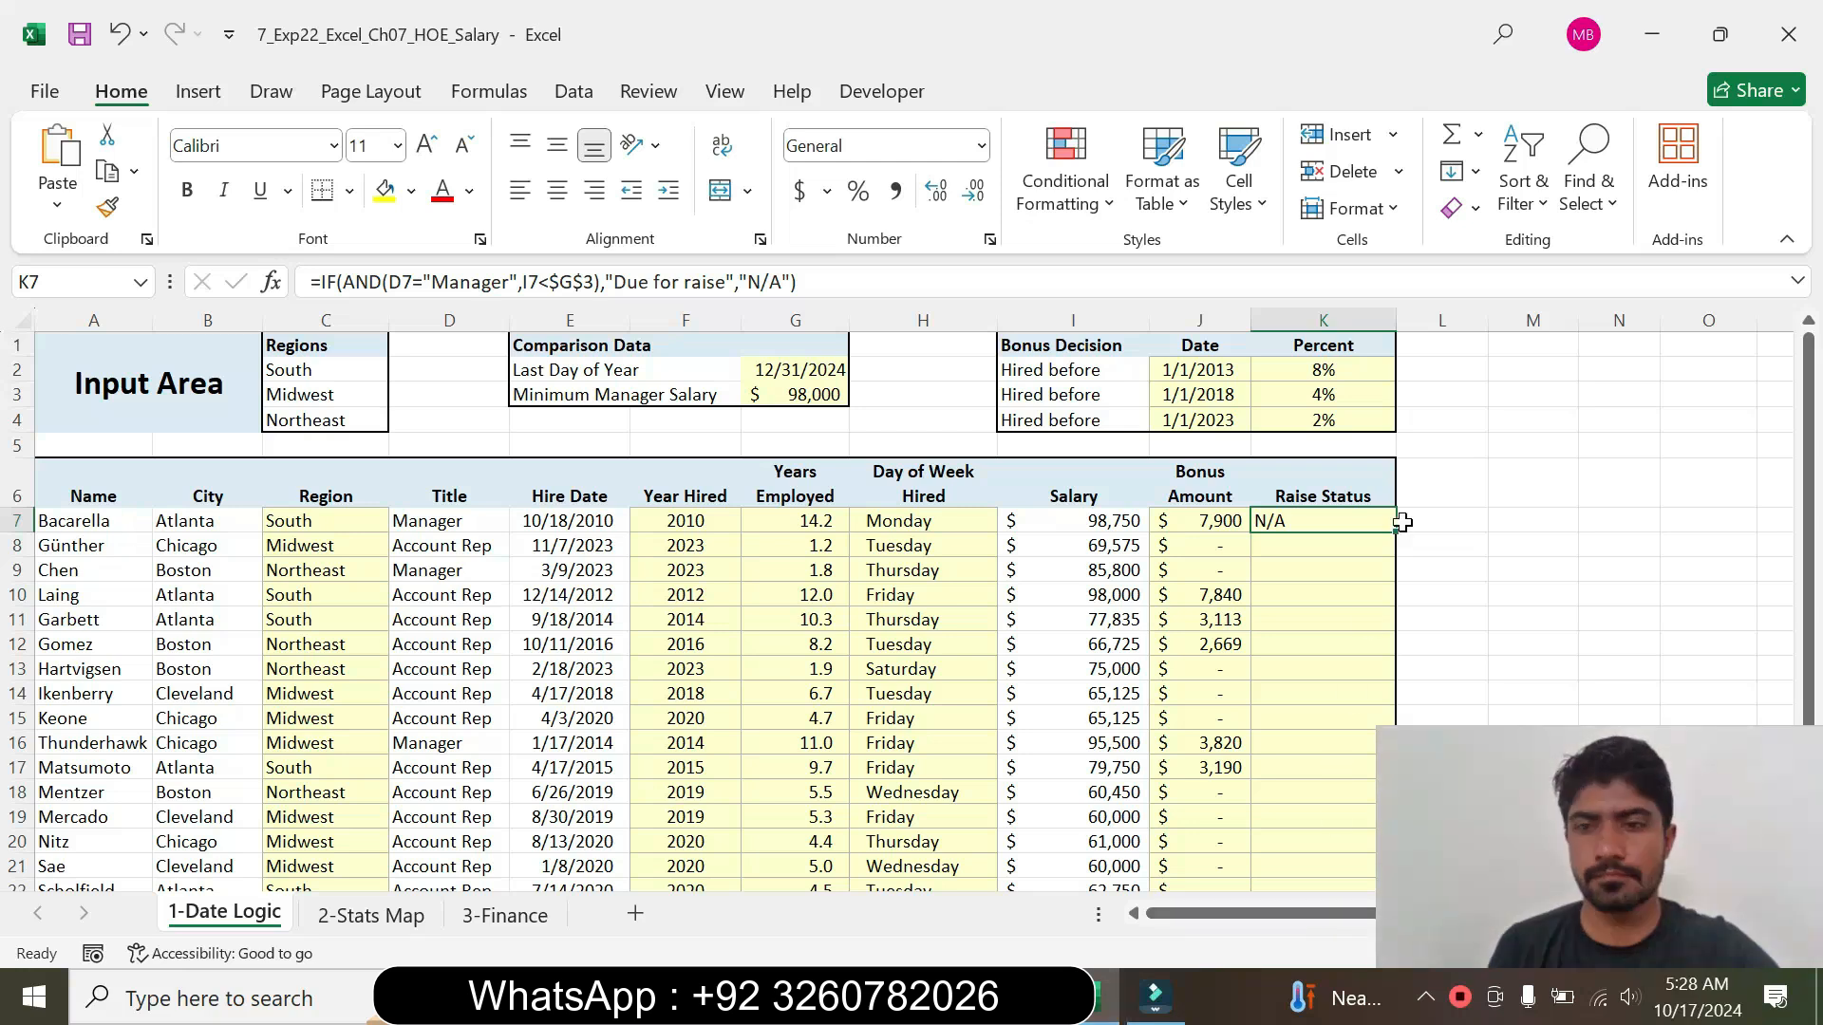
mouse_move(1400, 534)
left_mouse_down()
mouse_move(1362, 896)
mouse_move(1351, 848)
mouse_move(1377, 871)
mouse_move(1502, 856)
left_mouse_up()
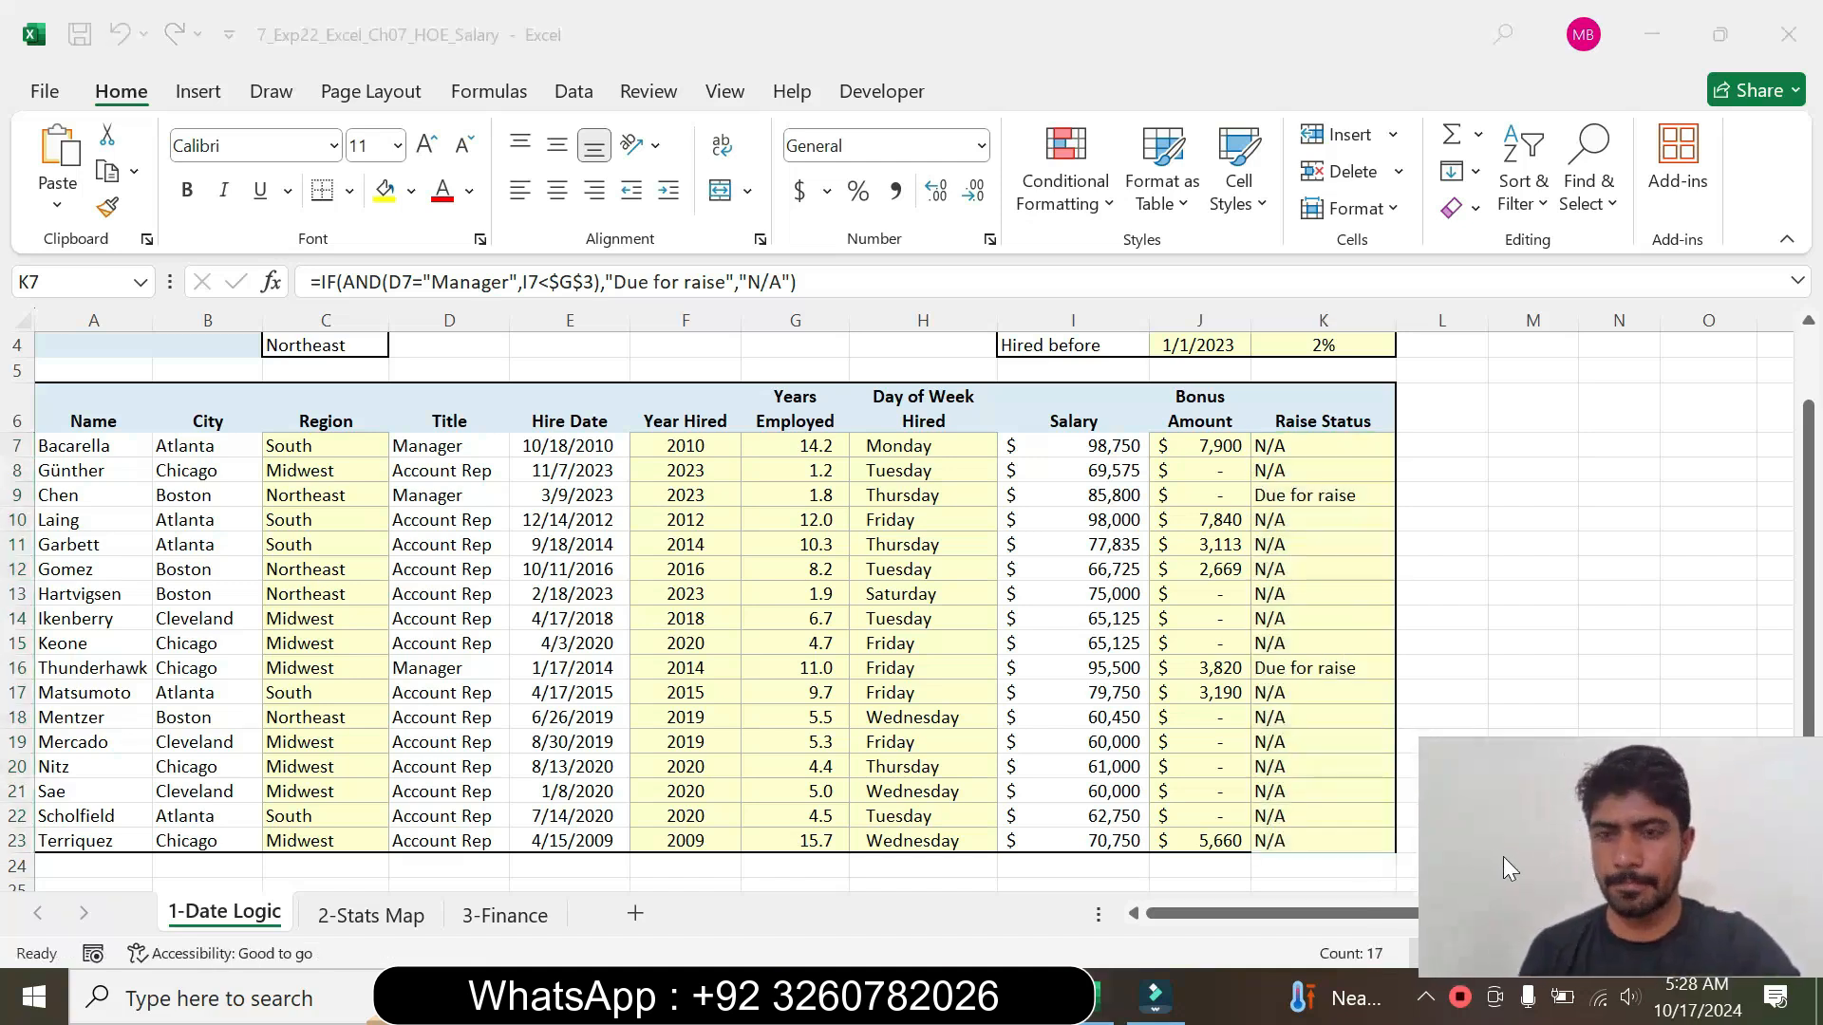
left_click(1300, 447)
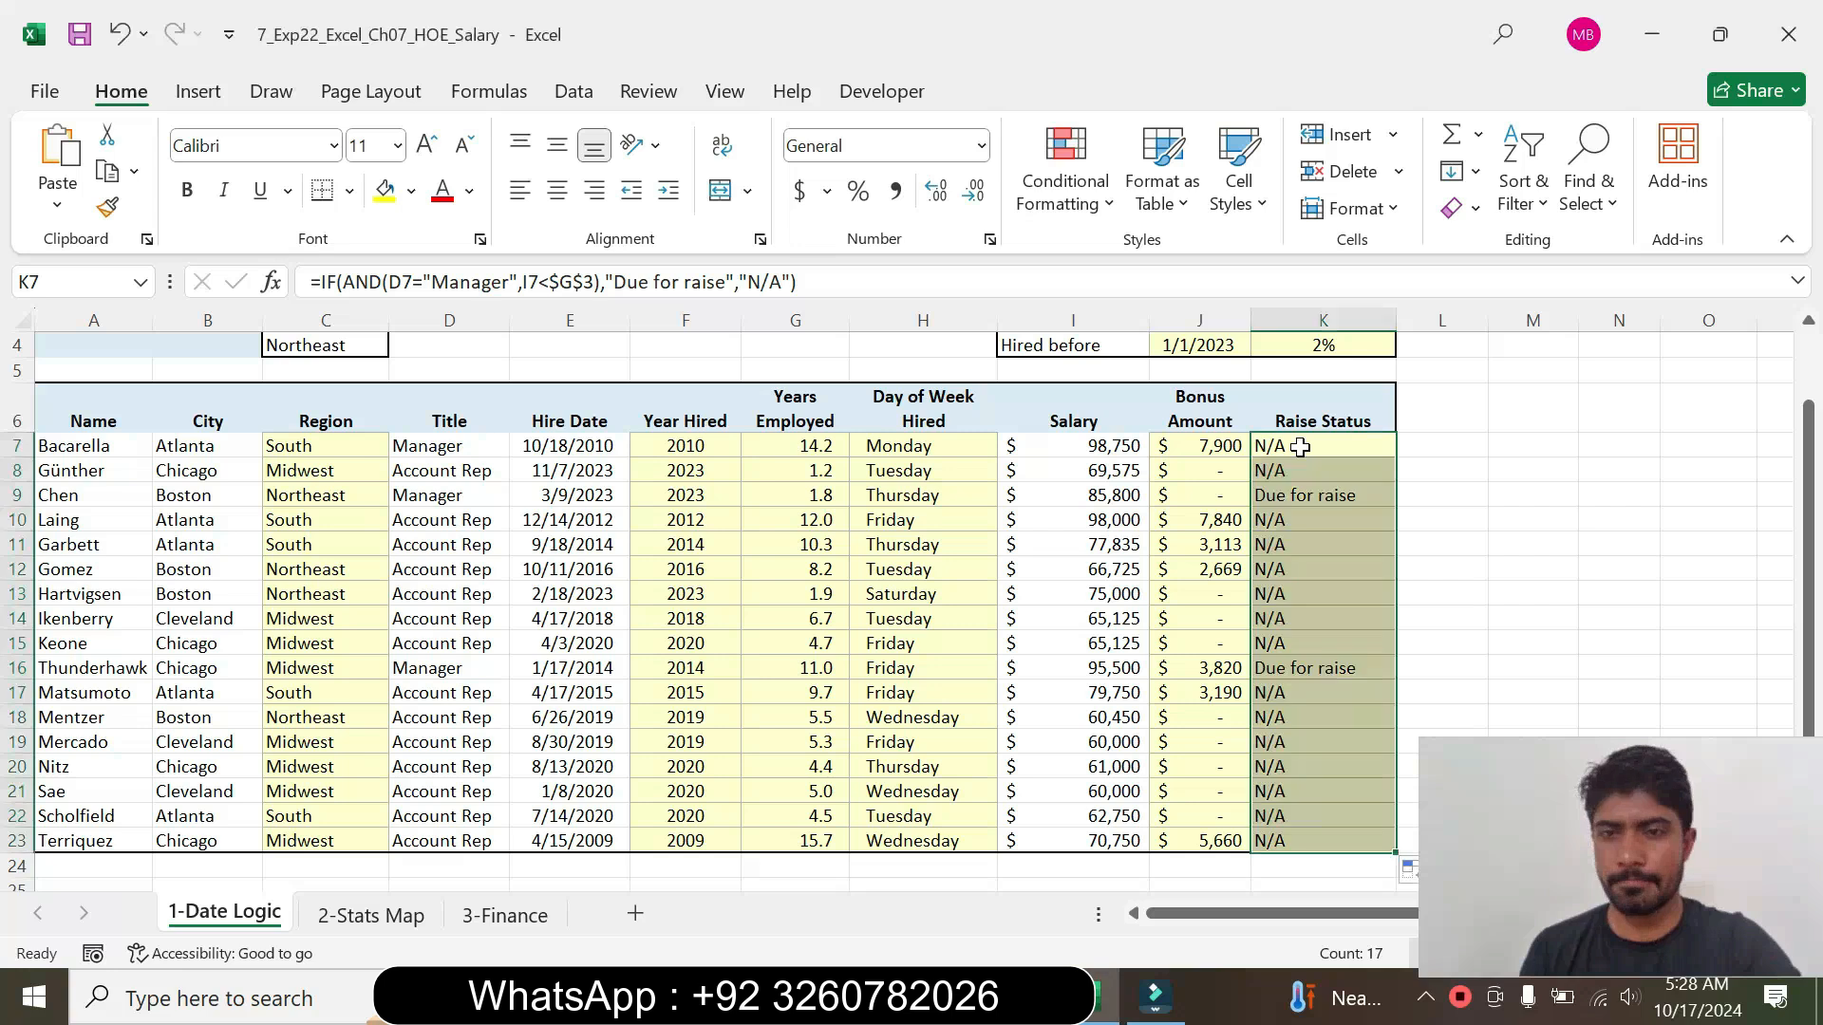
left_click(1411, 871)
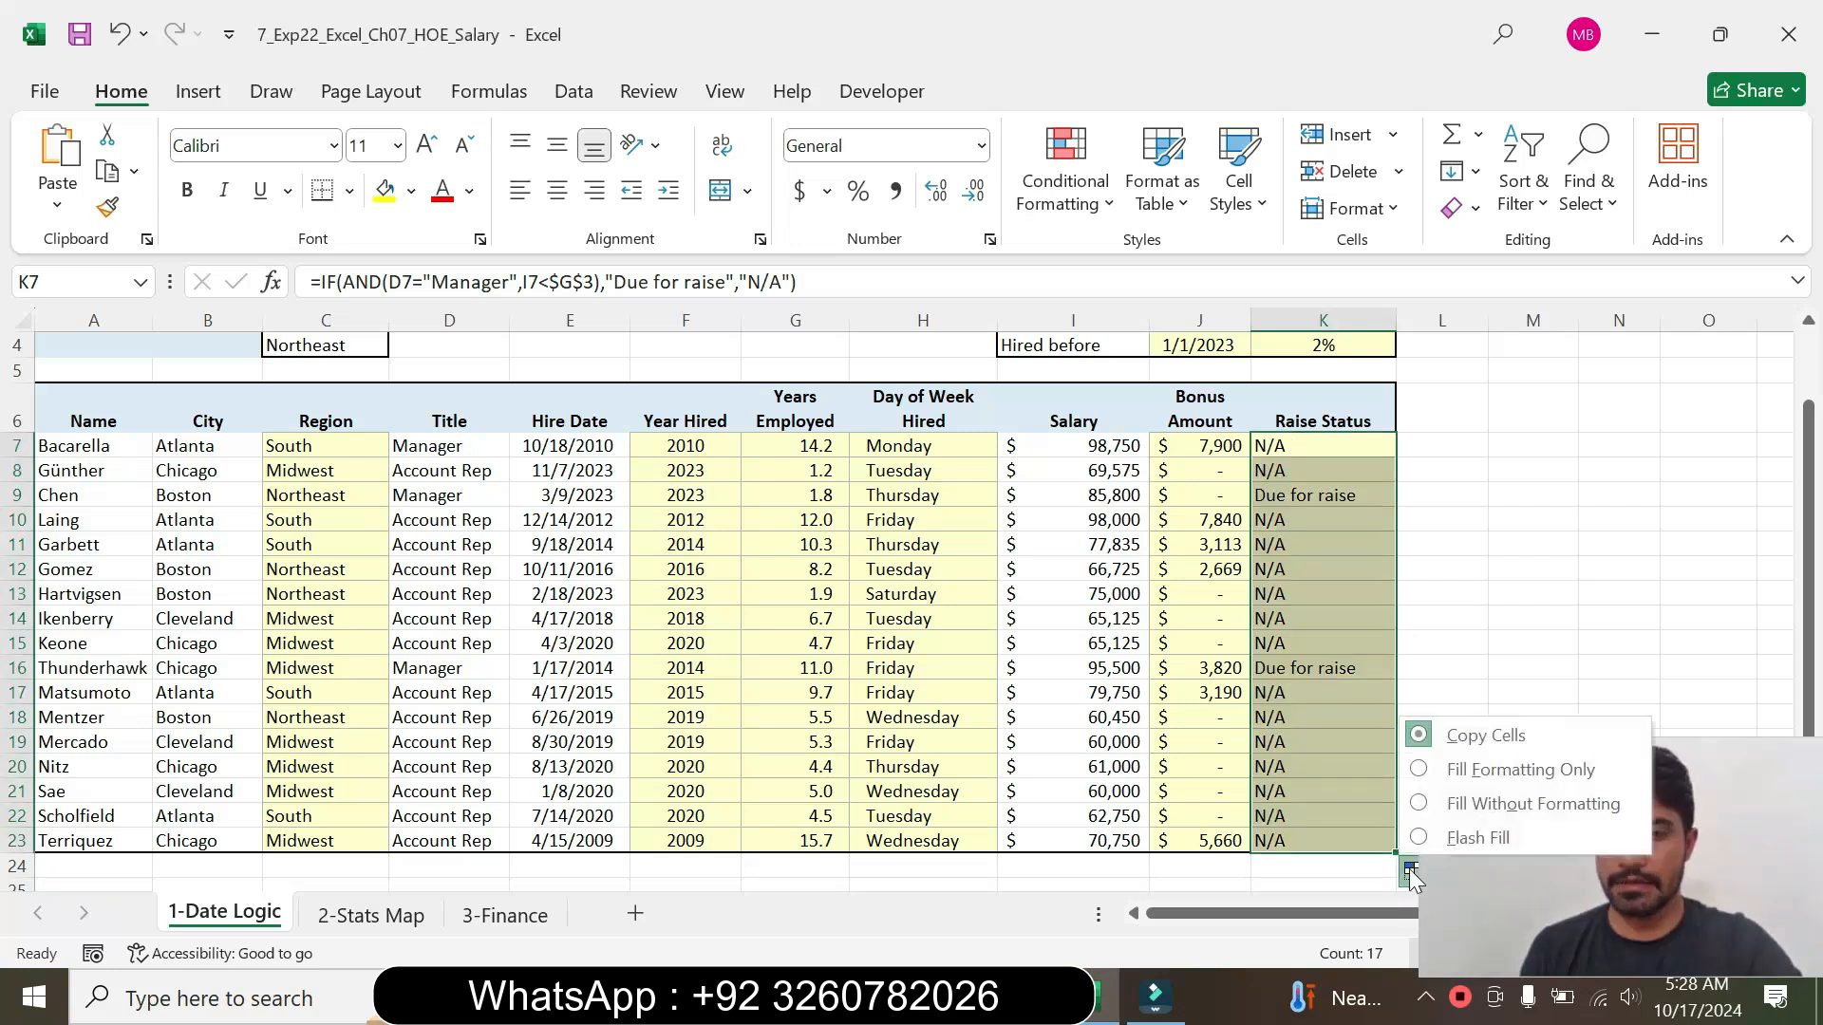
left_click(1421, 805)
left_click(1453, 594)
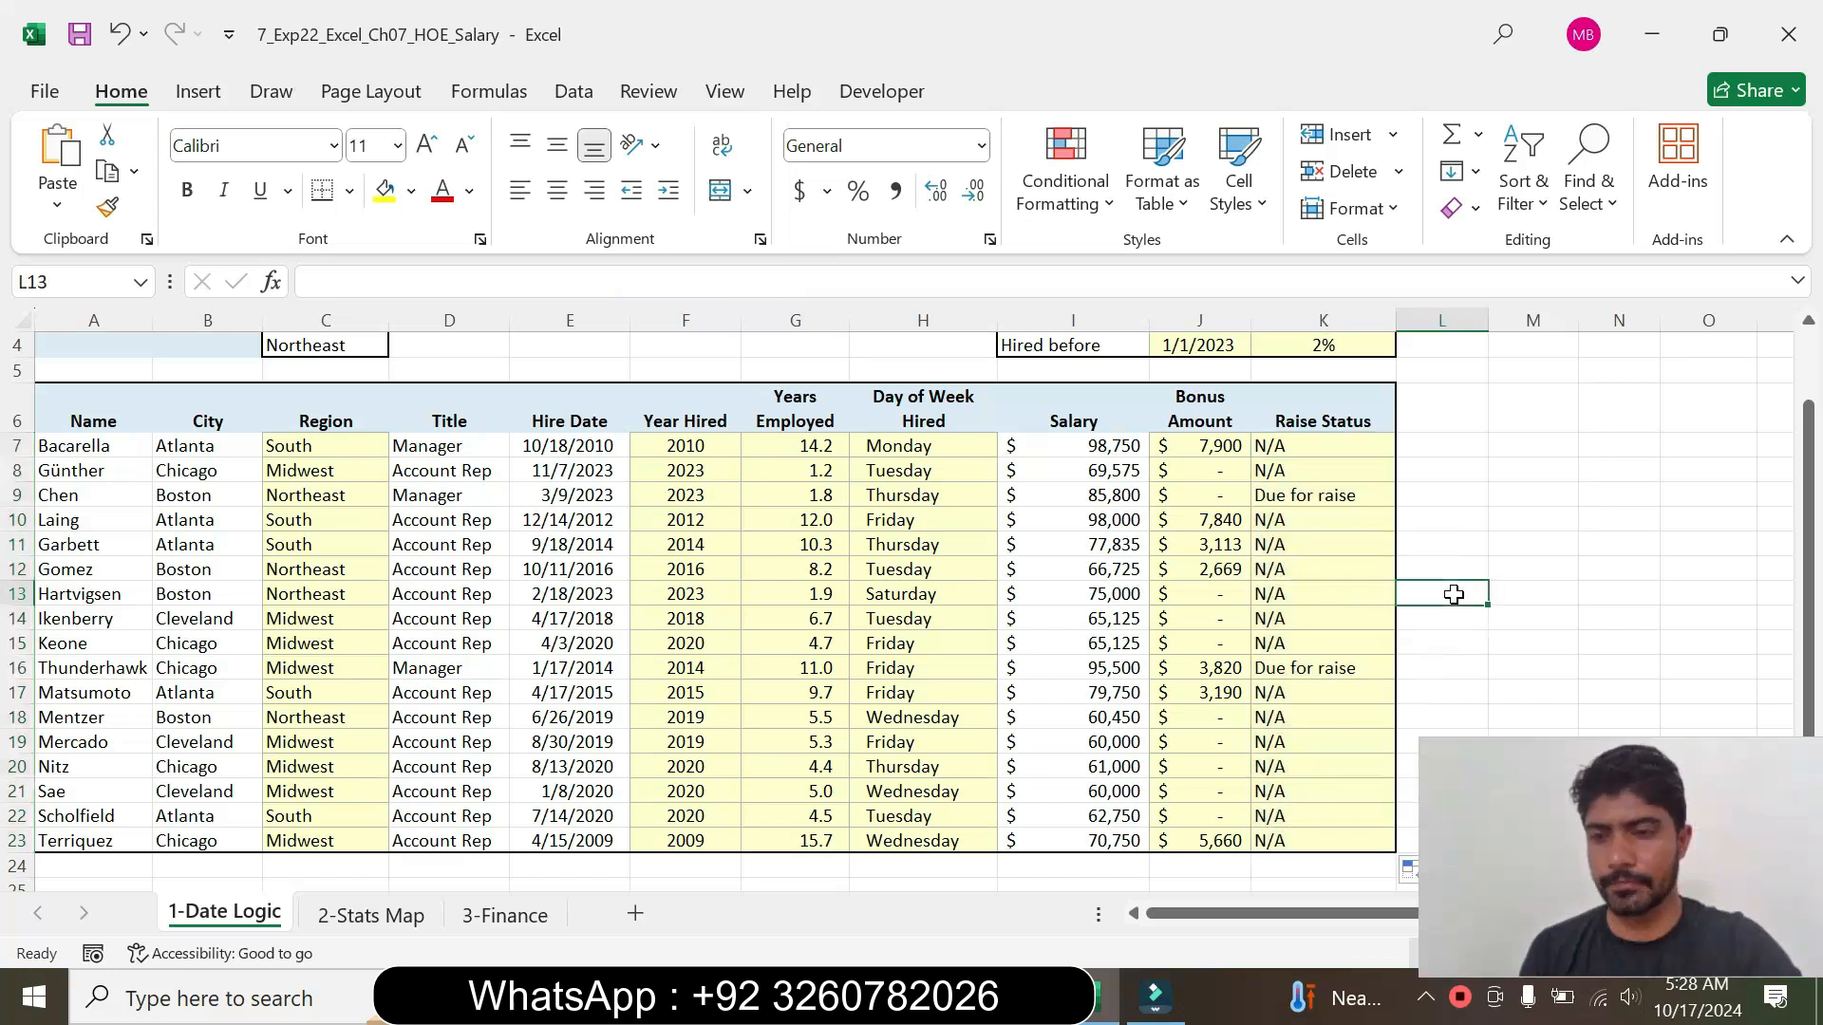
Step: Switch to Word, set the step 8 instruction text to 9 pt and remove its highlighting
left_click(1104, 997)
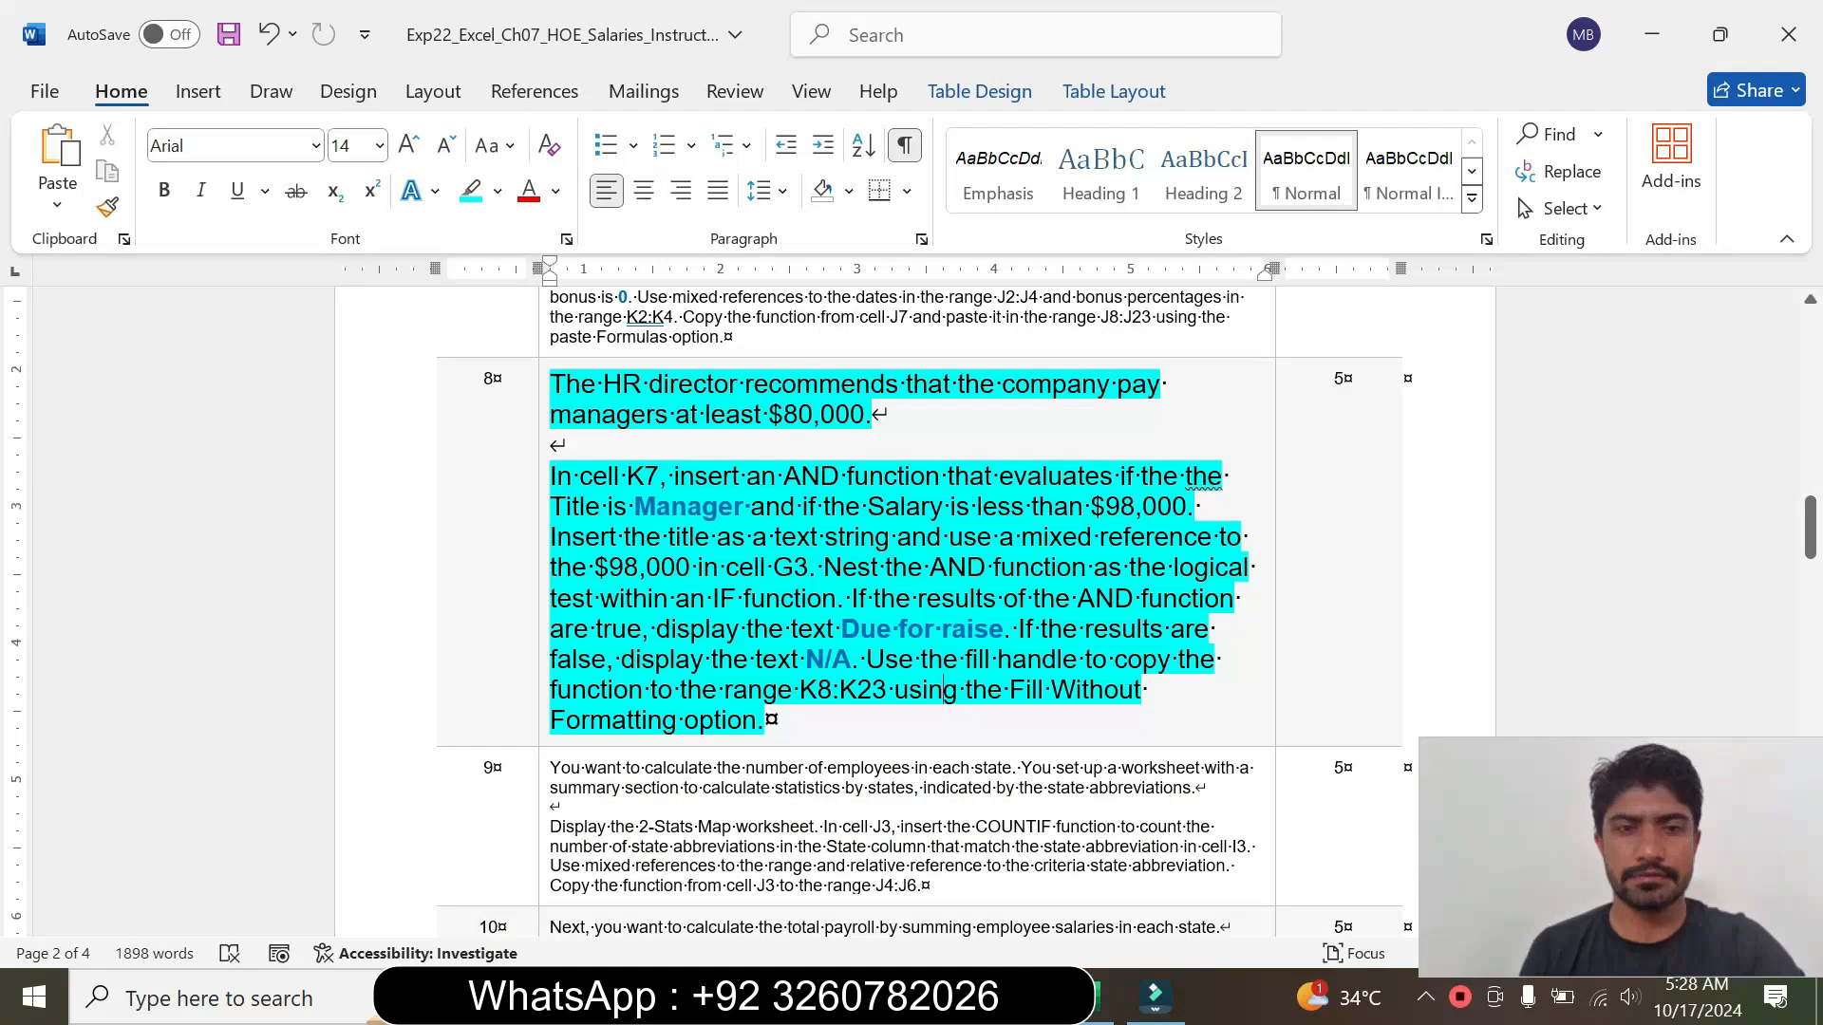
left_click(544, 648)
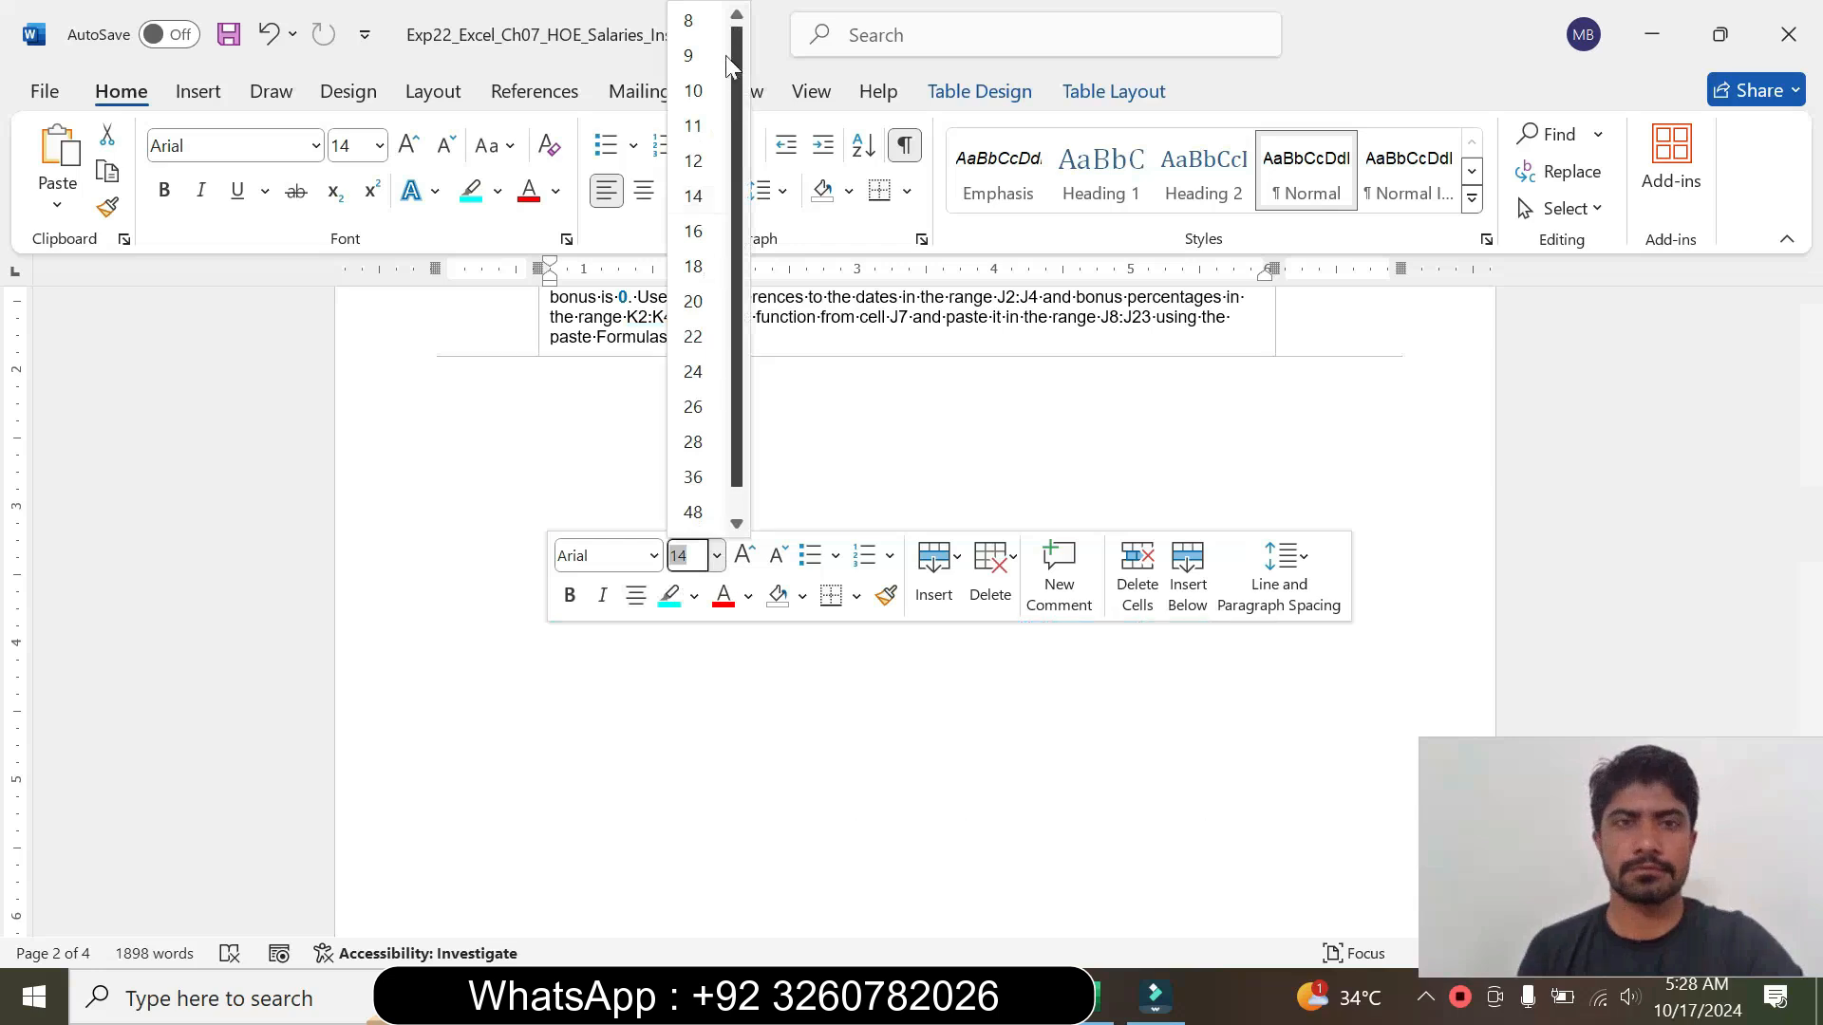
left_click(701, 57)
left_click(497, 191)
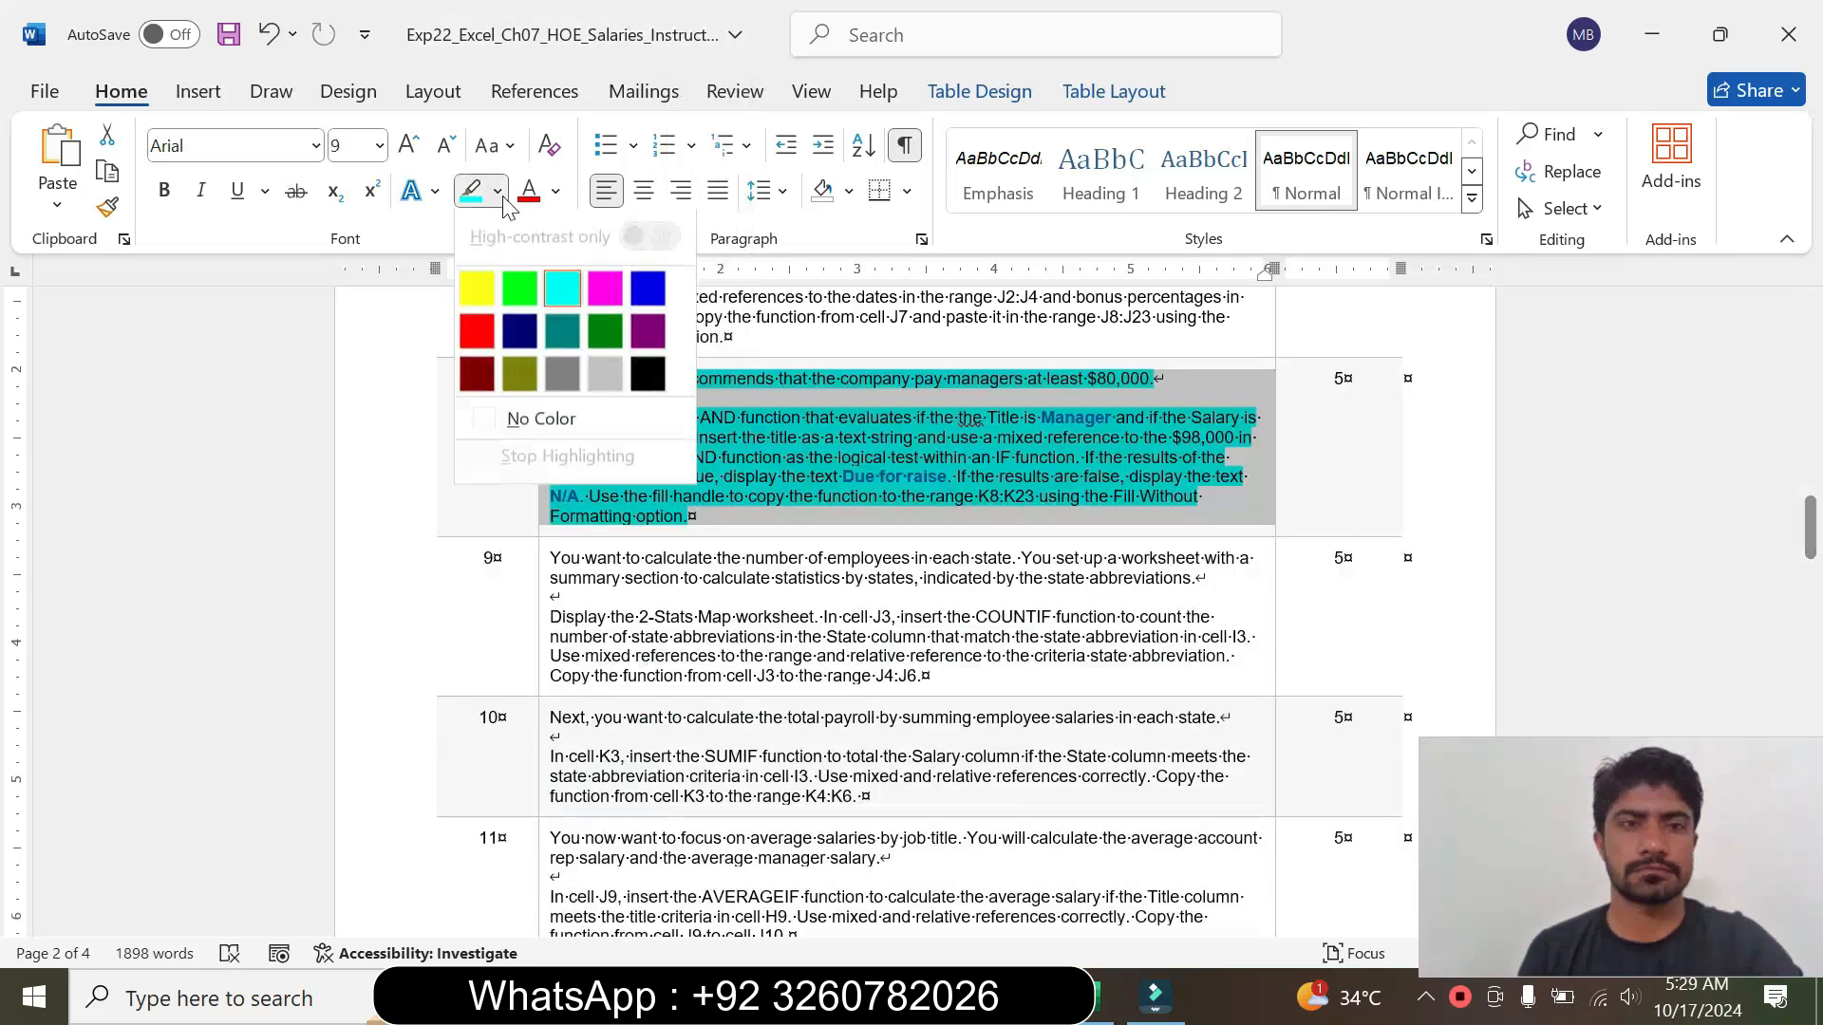
left_click(536, 420)
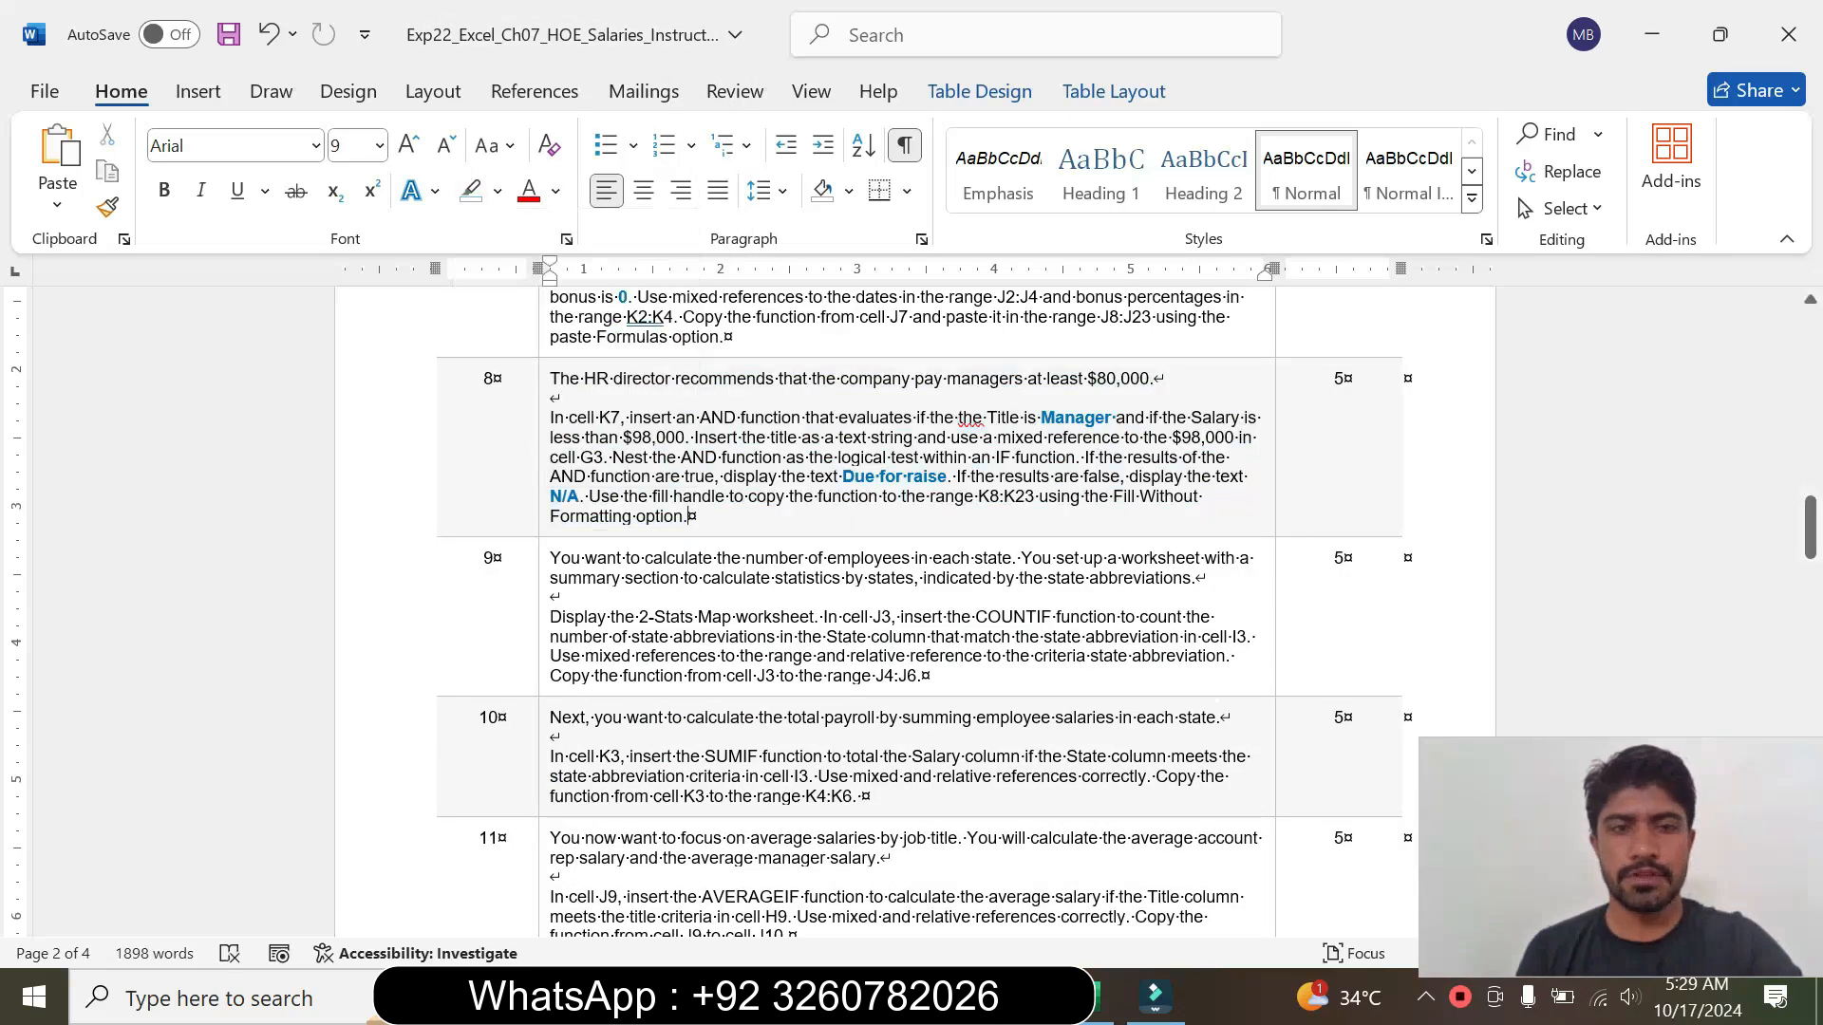
Step: Set the step 9 instruction text to 14 pt and highlight it in turquoise
left_click(540, 631)
left_click(712, 540)
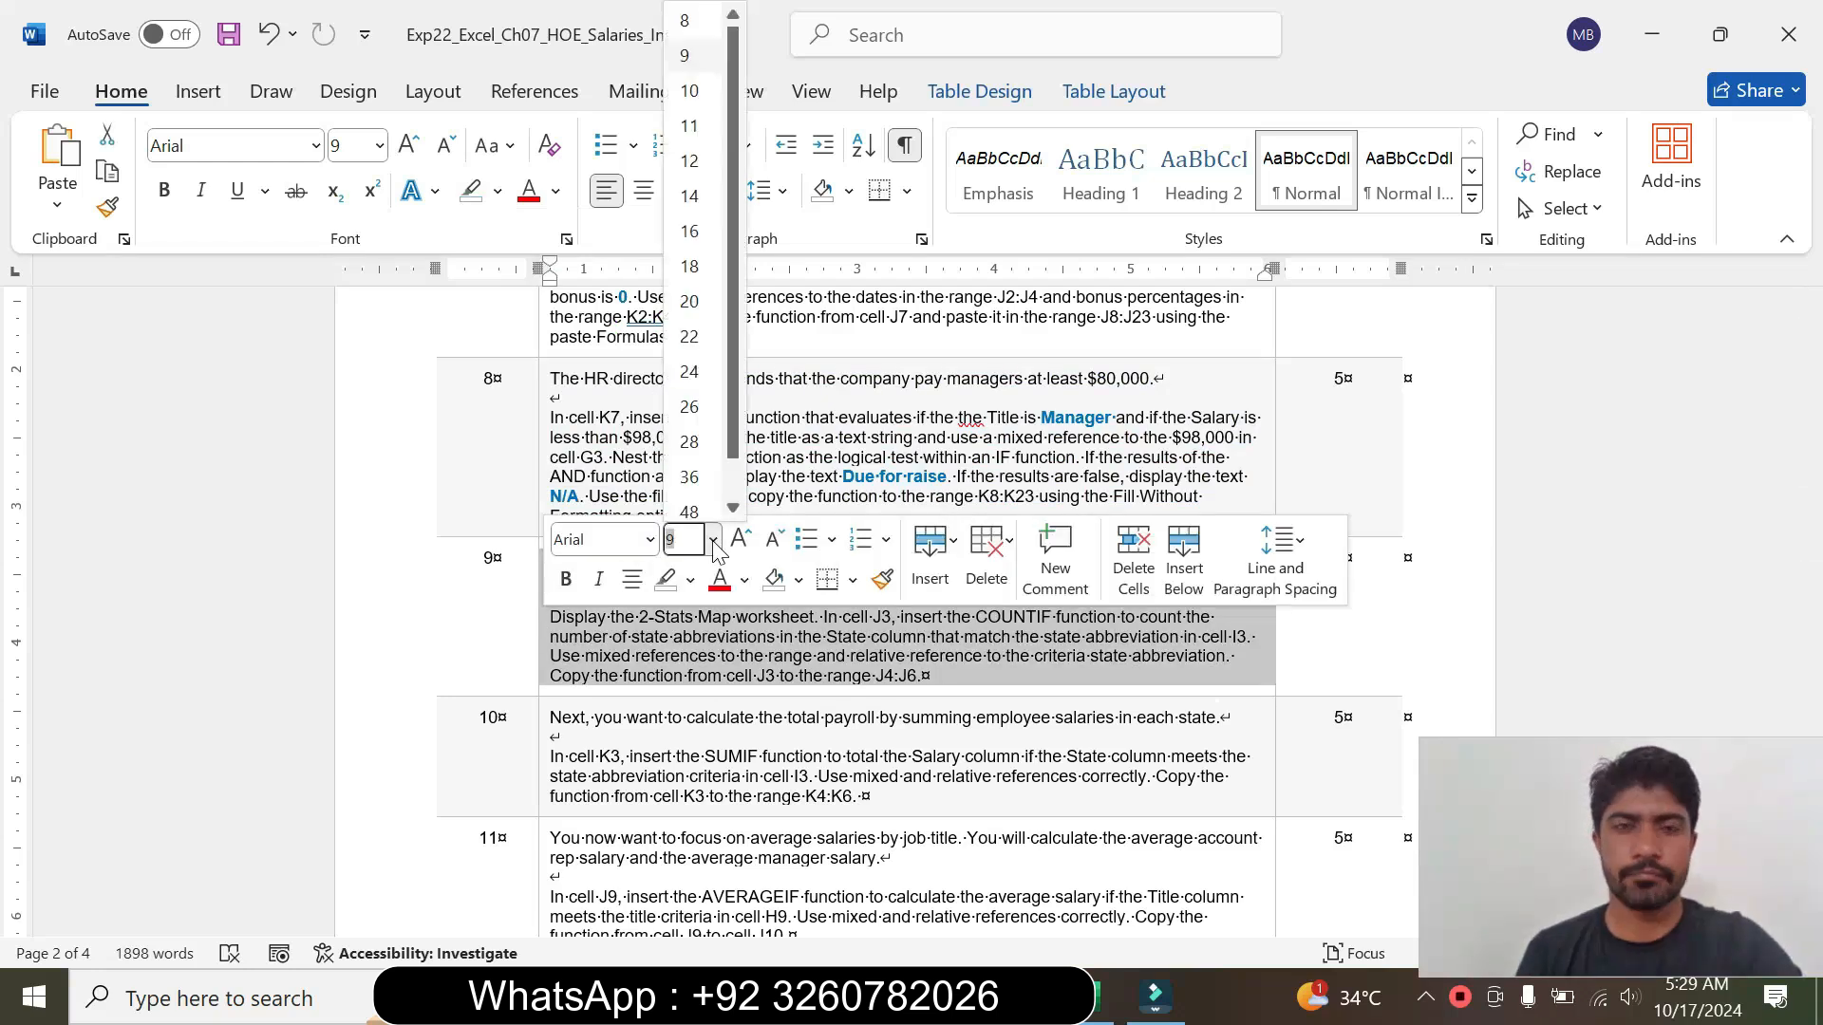
left_click(713, 197)
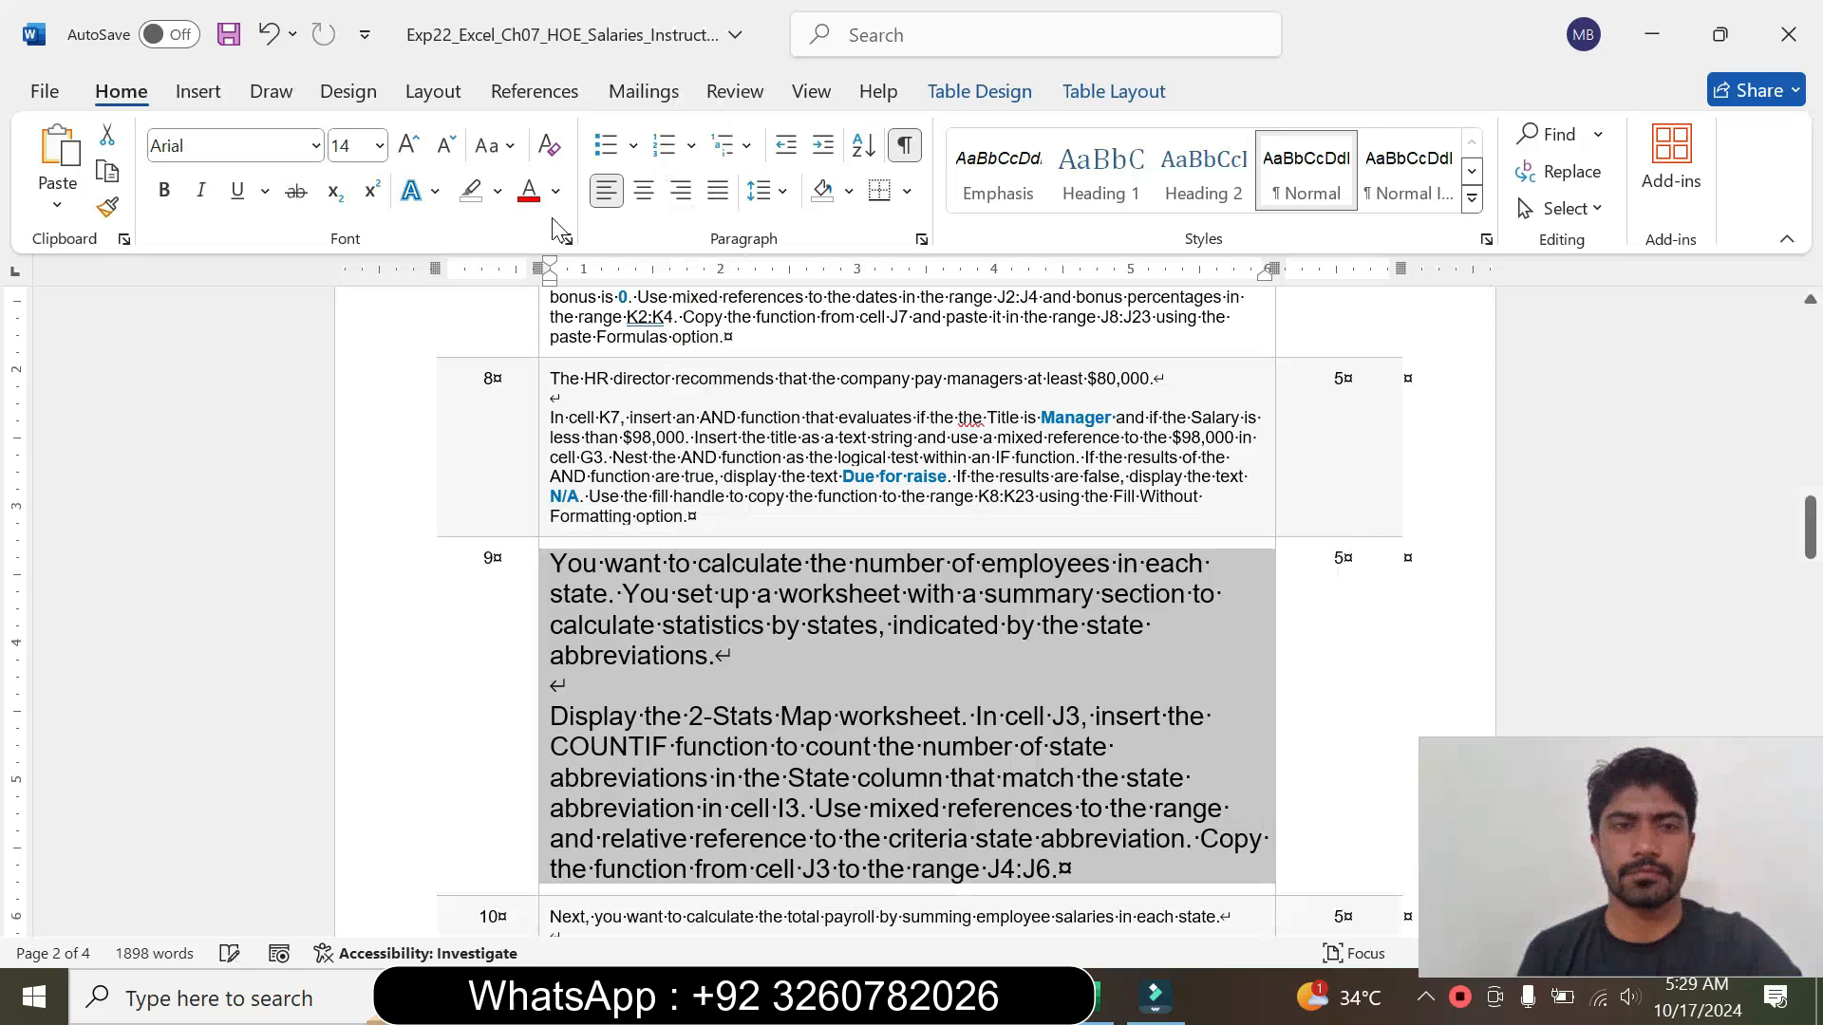
left_click(497, 191)
left_click(563, 290)
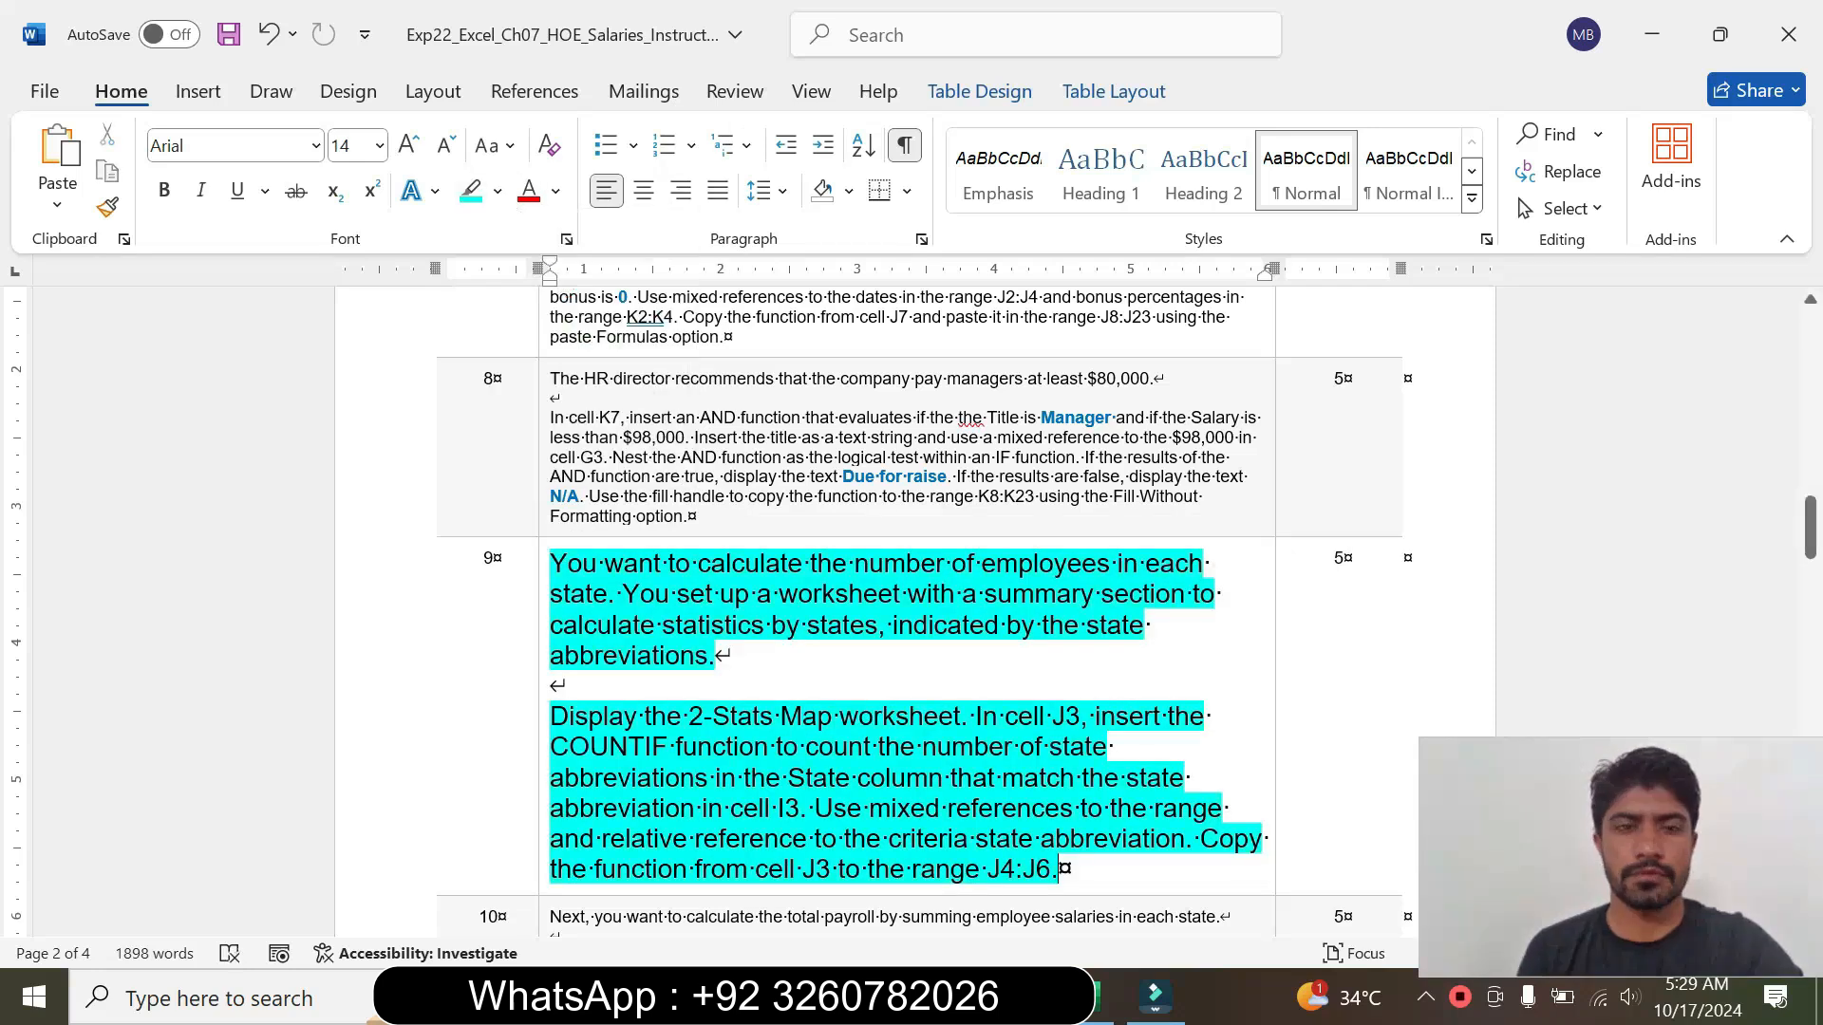
Step: Read the step 9 instructions on counting employees by state, marking the passages being read
left_click_drag(550, 563, 729, 657)
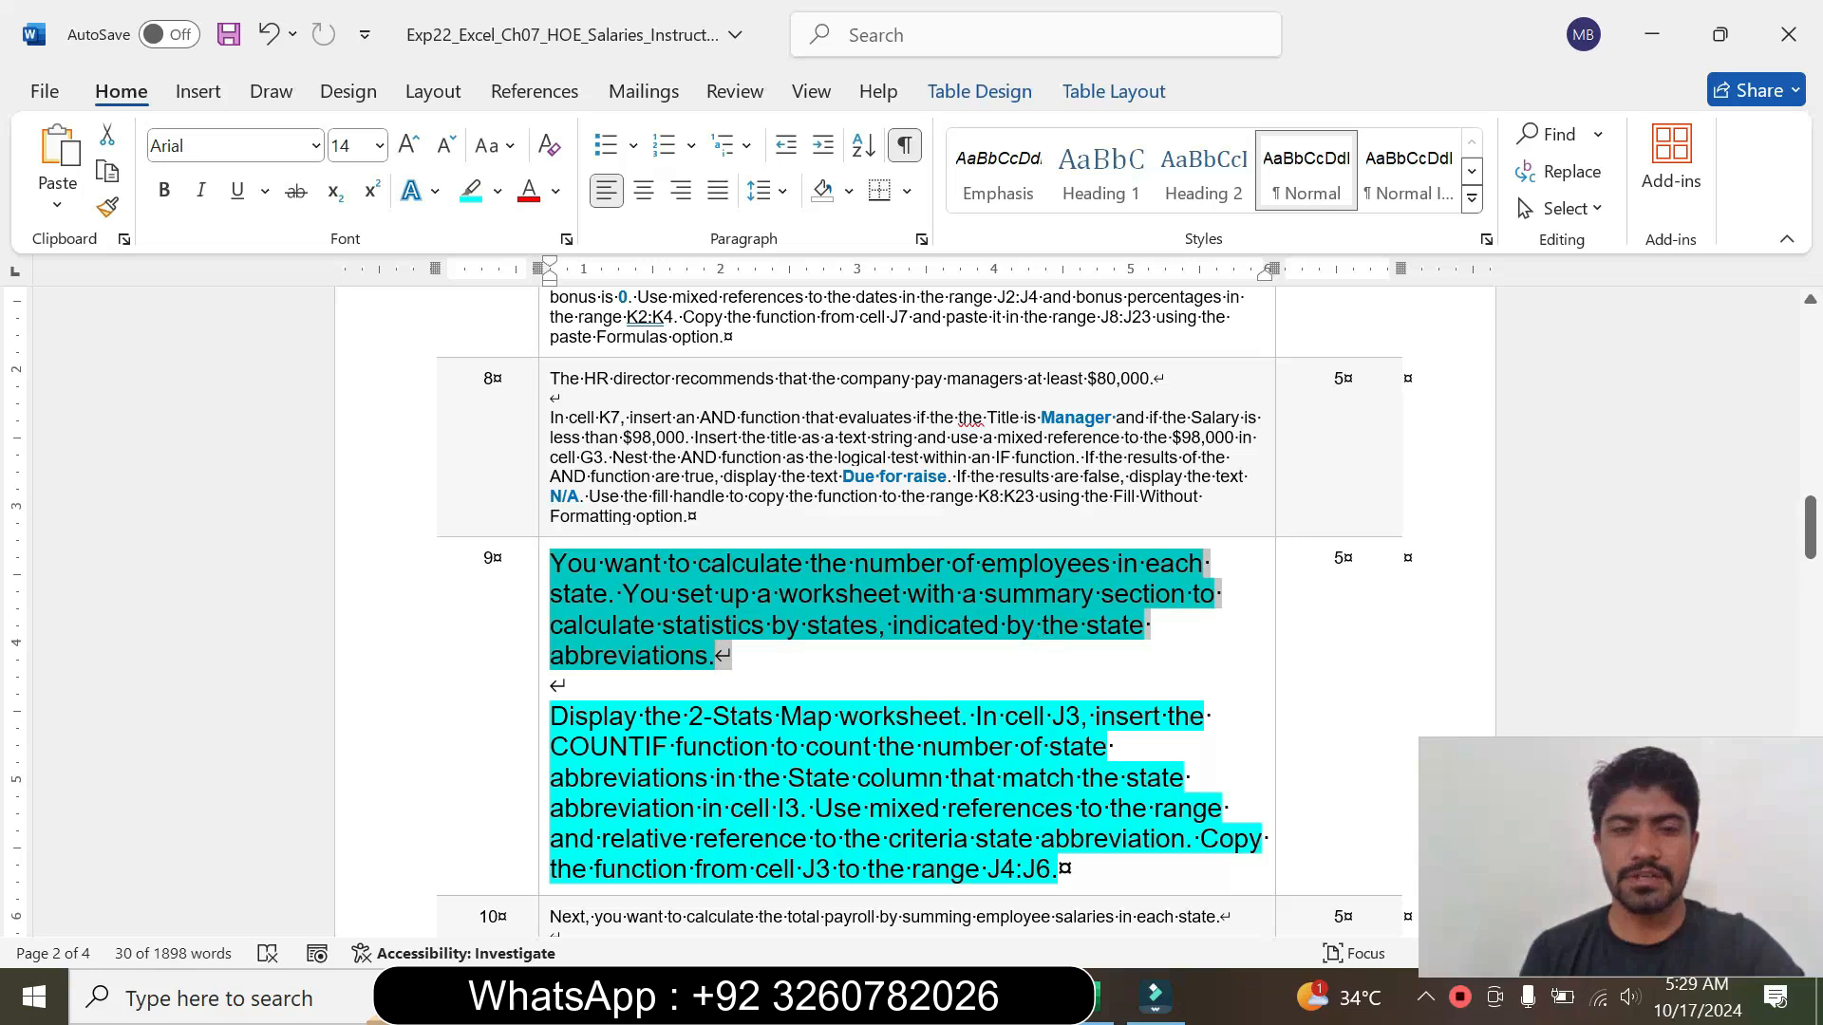
left_click_drag(1811, 532, 1817, 556)
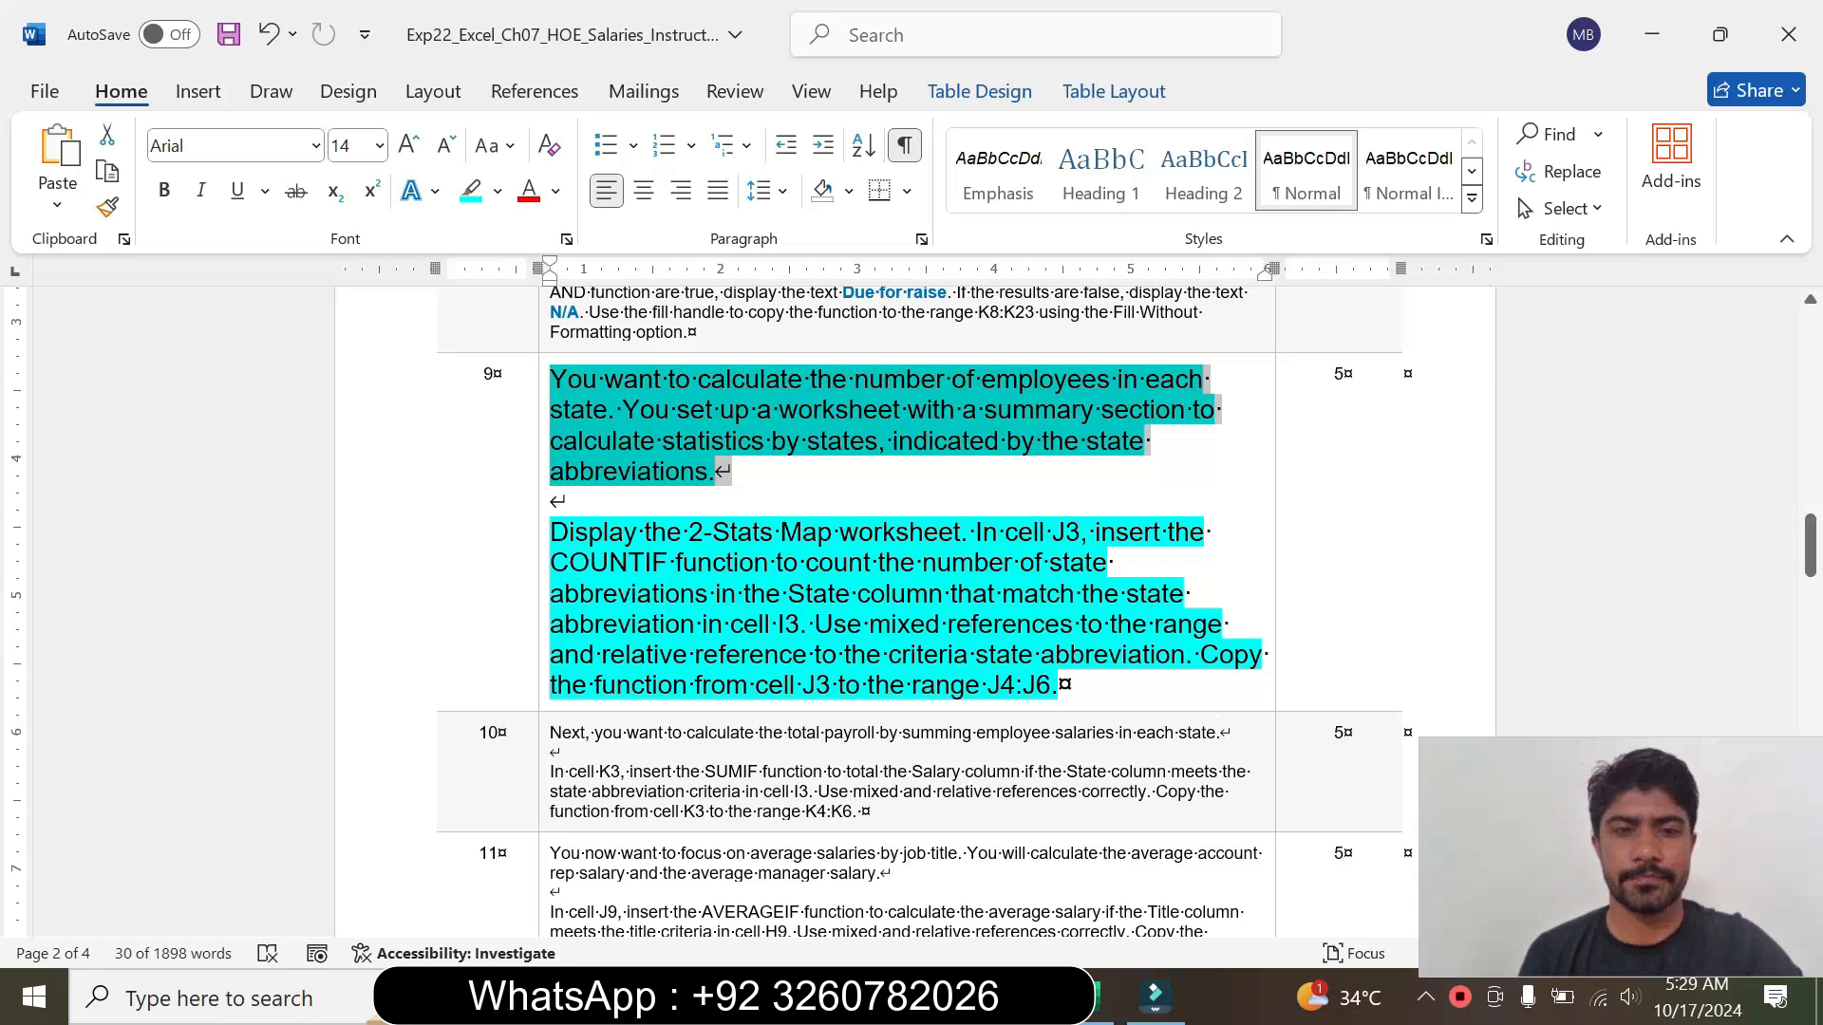
left_click_drag(624, 537, 800, 624)
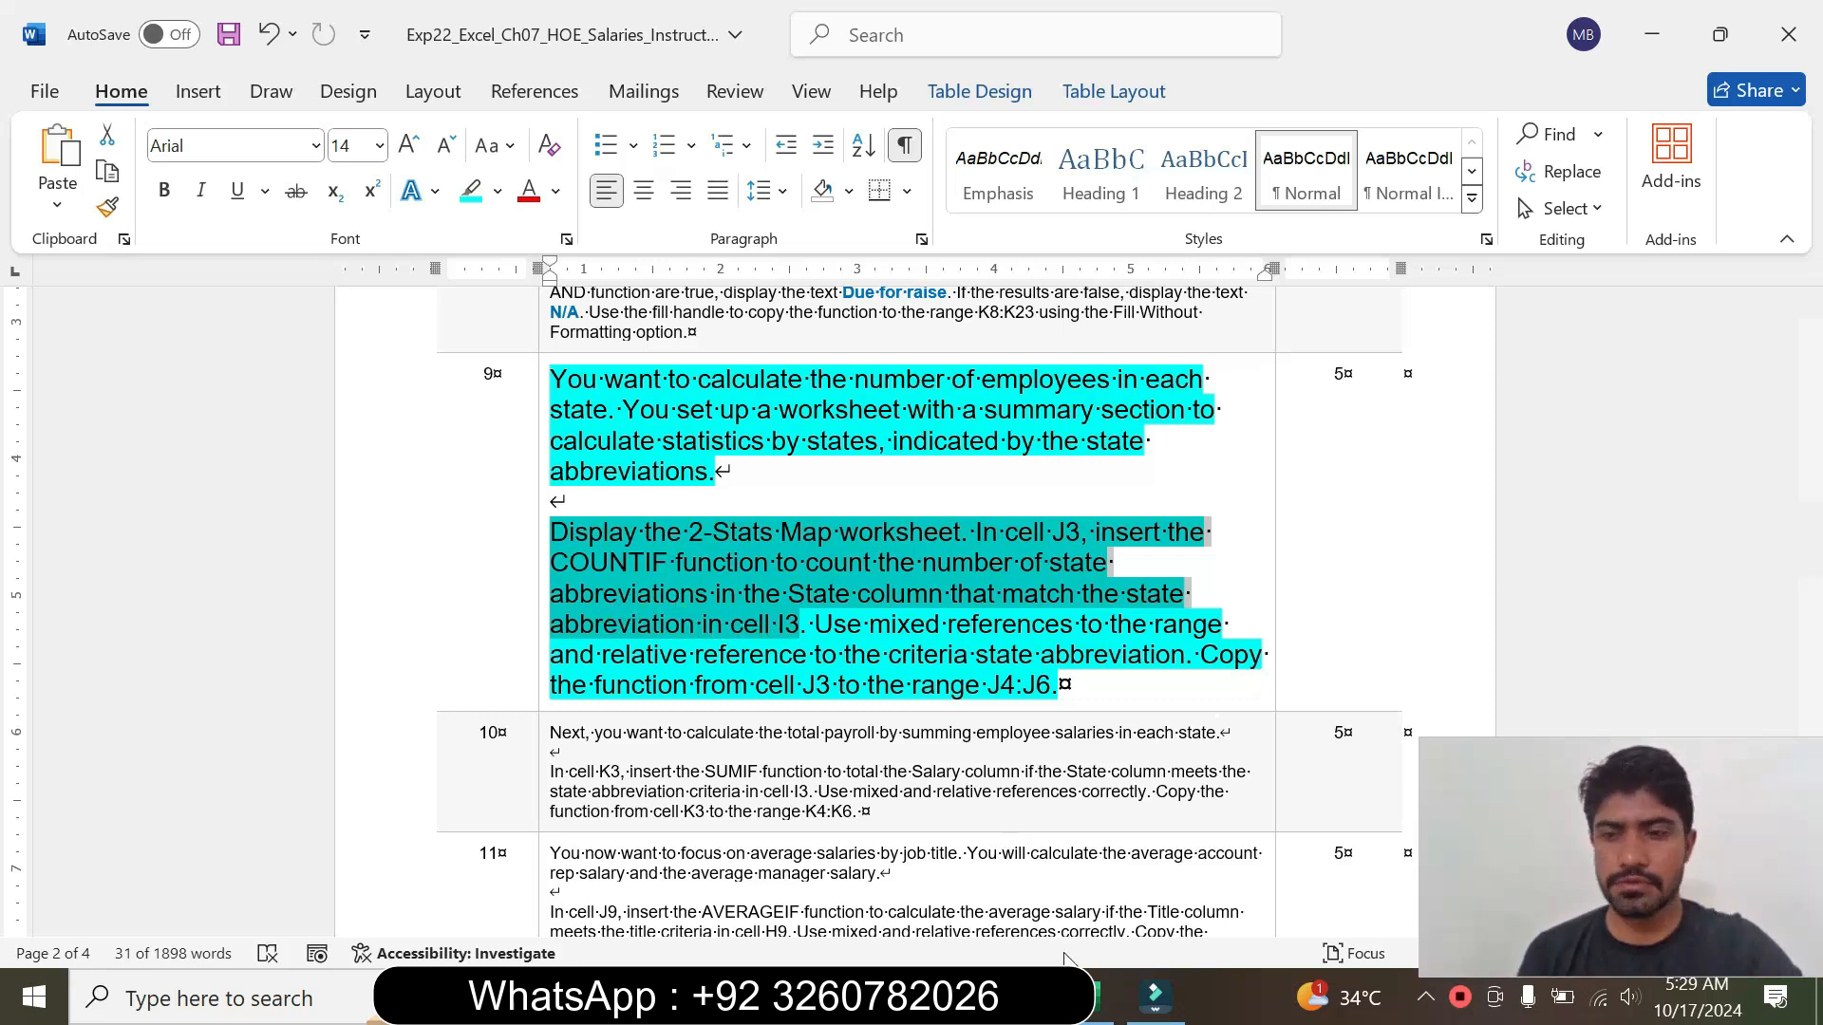
Step: Switch to Excel, display the 2-Stats Map worksheet and select cell J3, rechecking the step 9 instructions in Word
left_click(1102, 997)
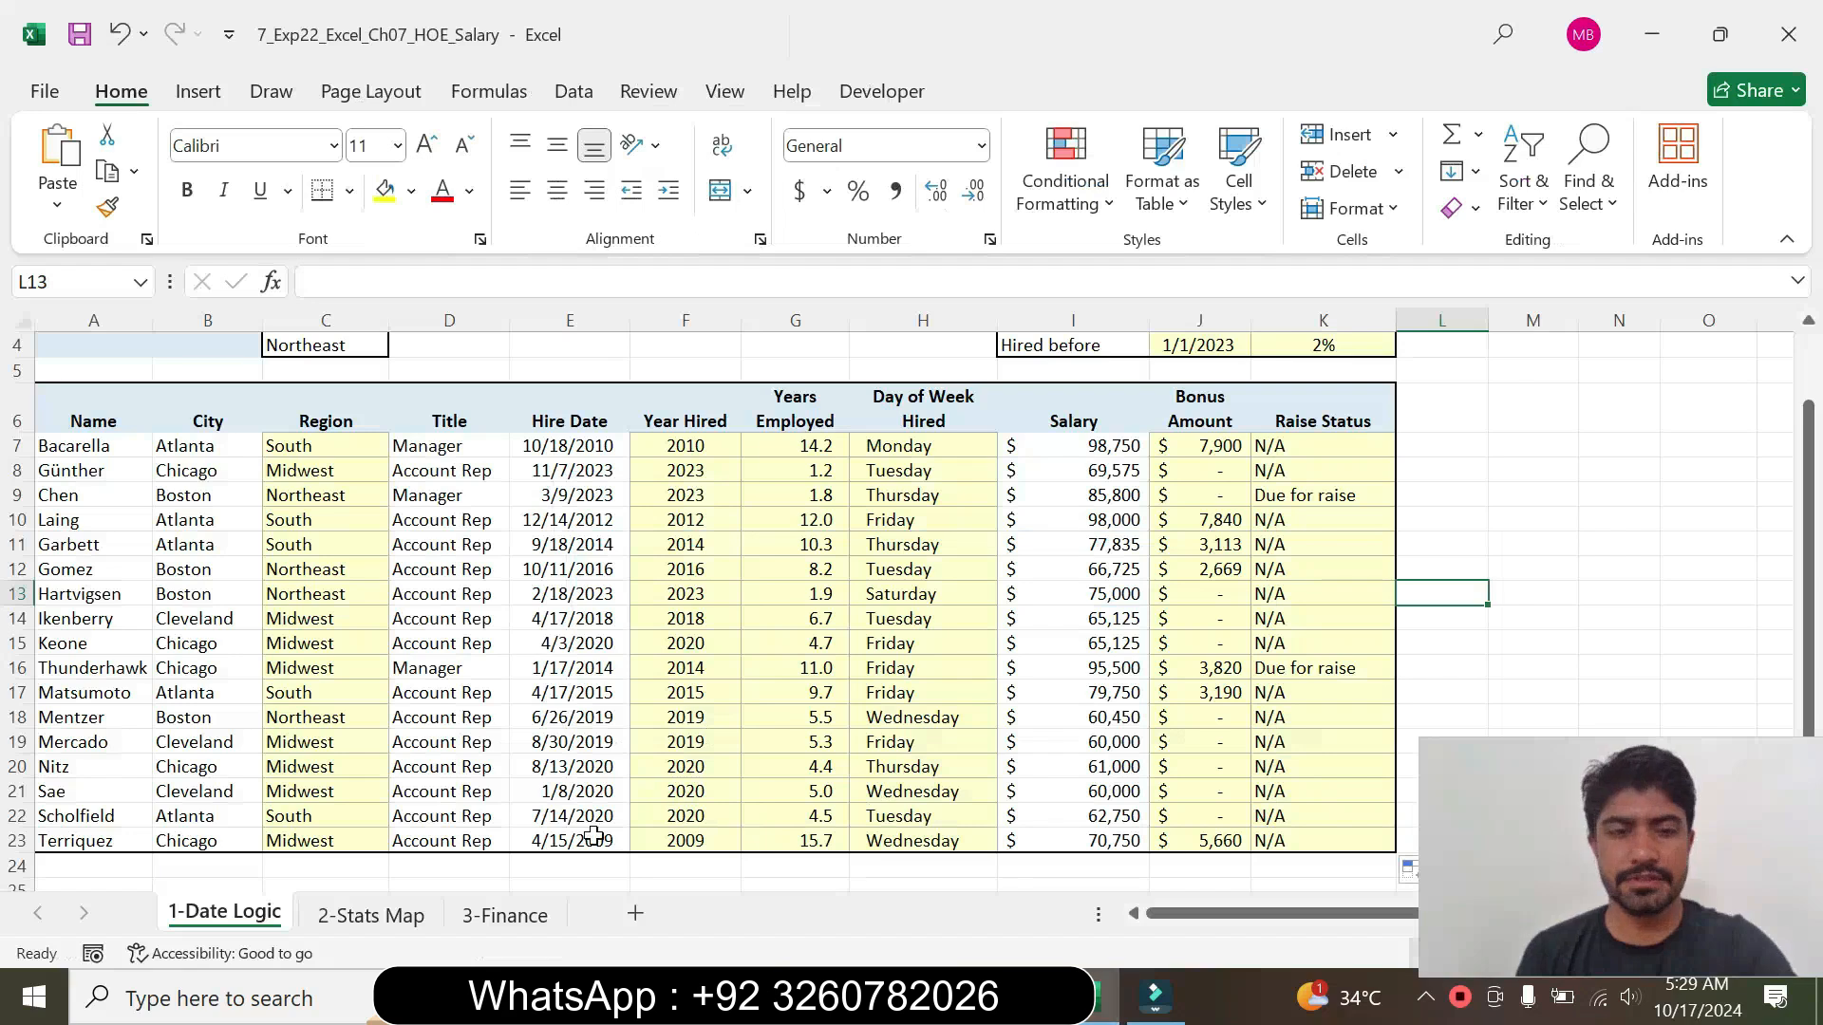
left_click(363, 915)
left_click(690, 516)
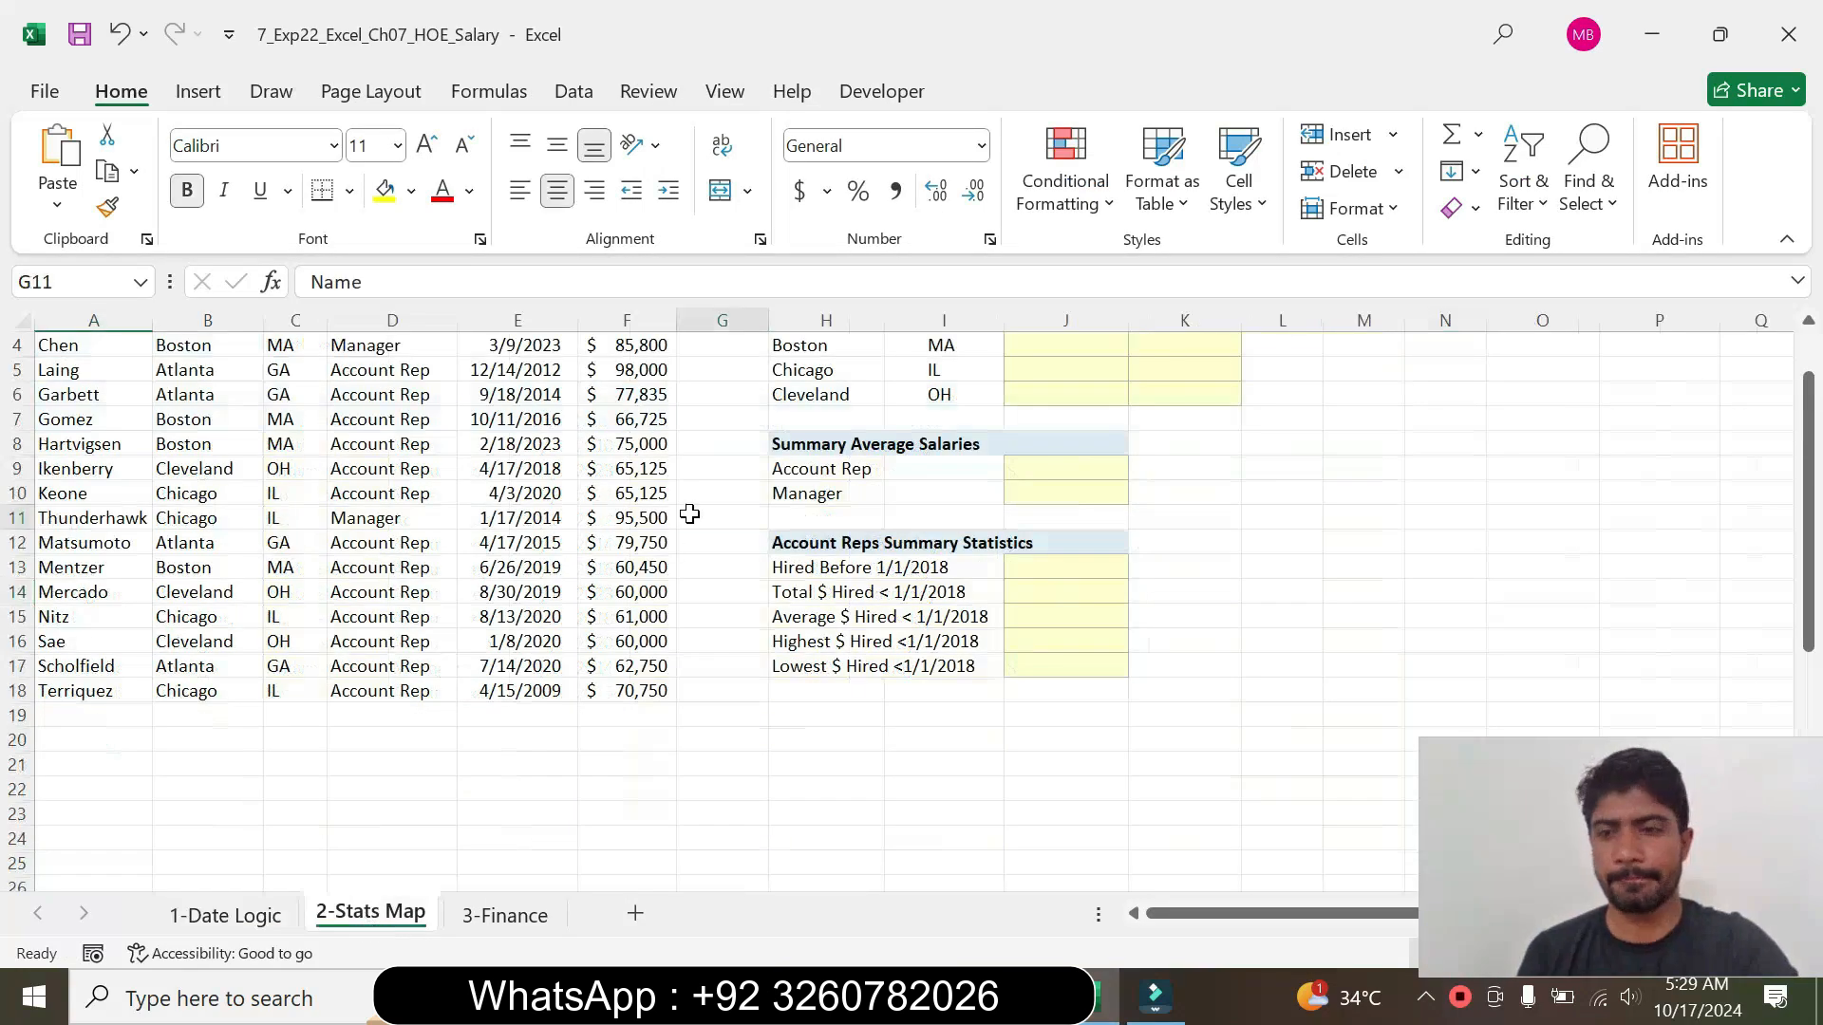
left_click_drag(1809, 554, 1809, 408)
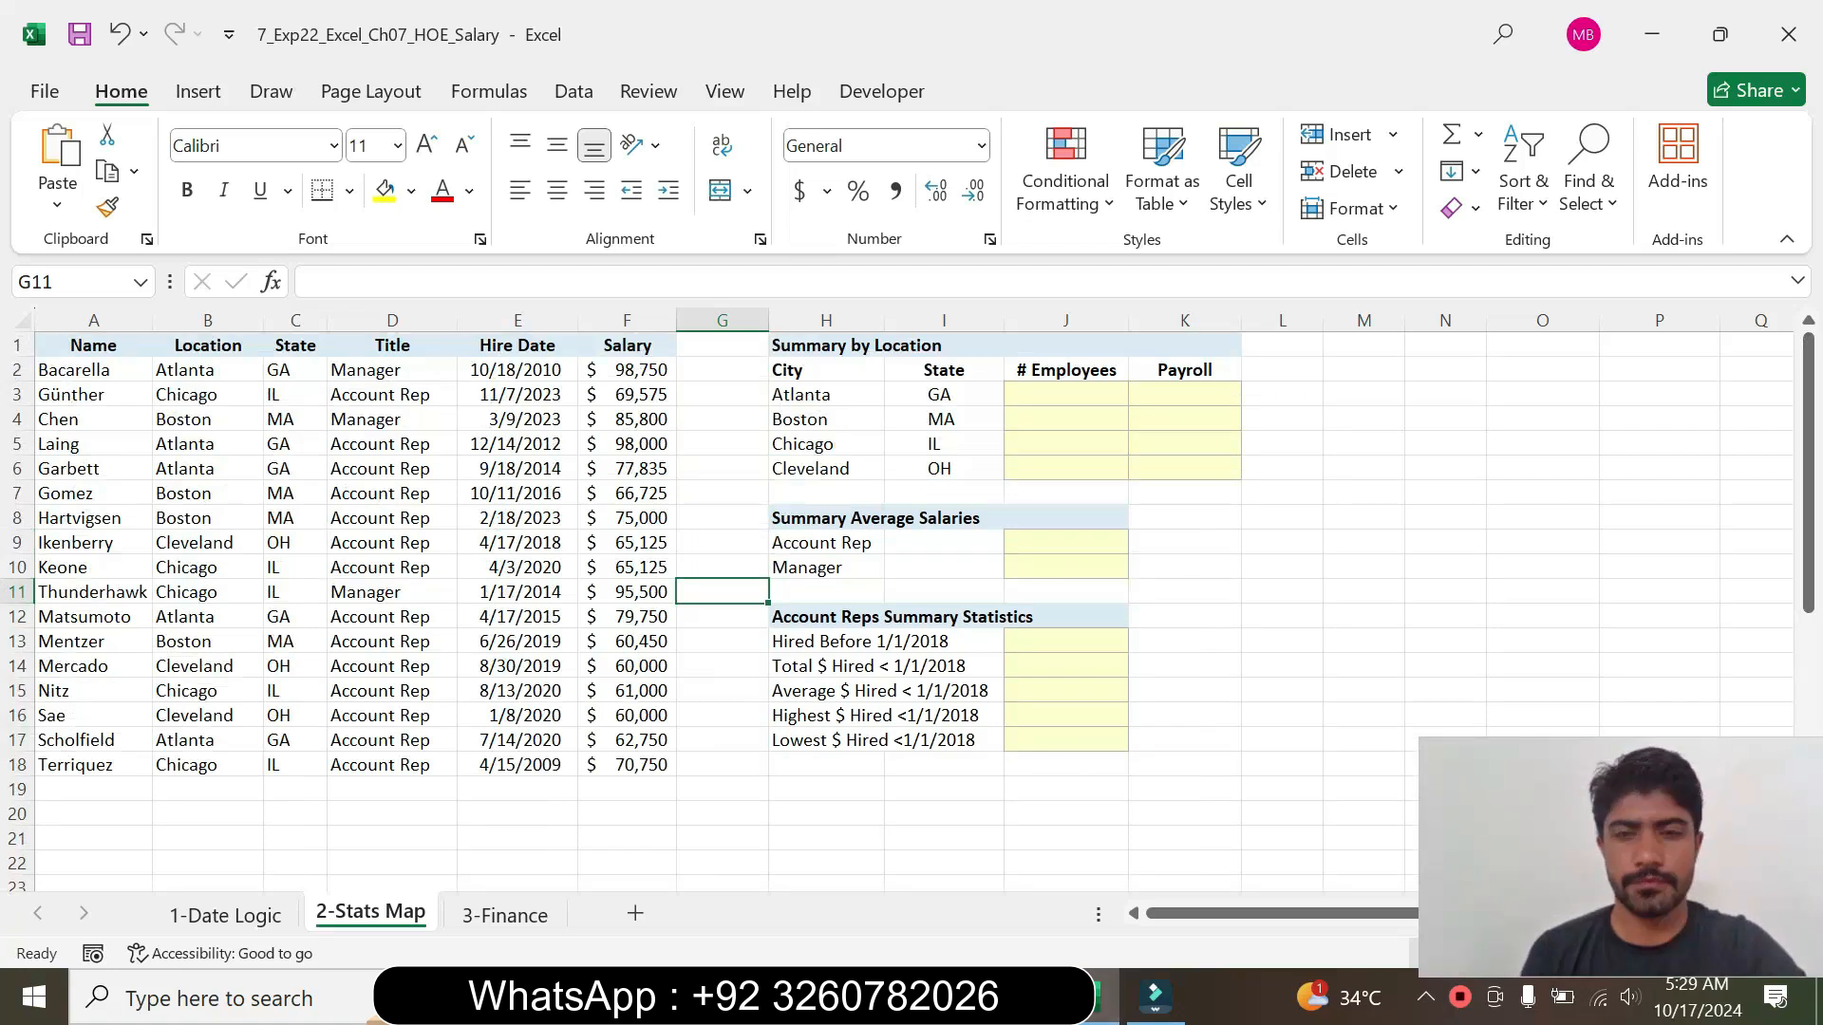
left_click(1106, 997)
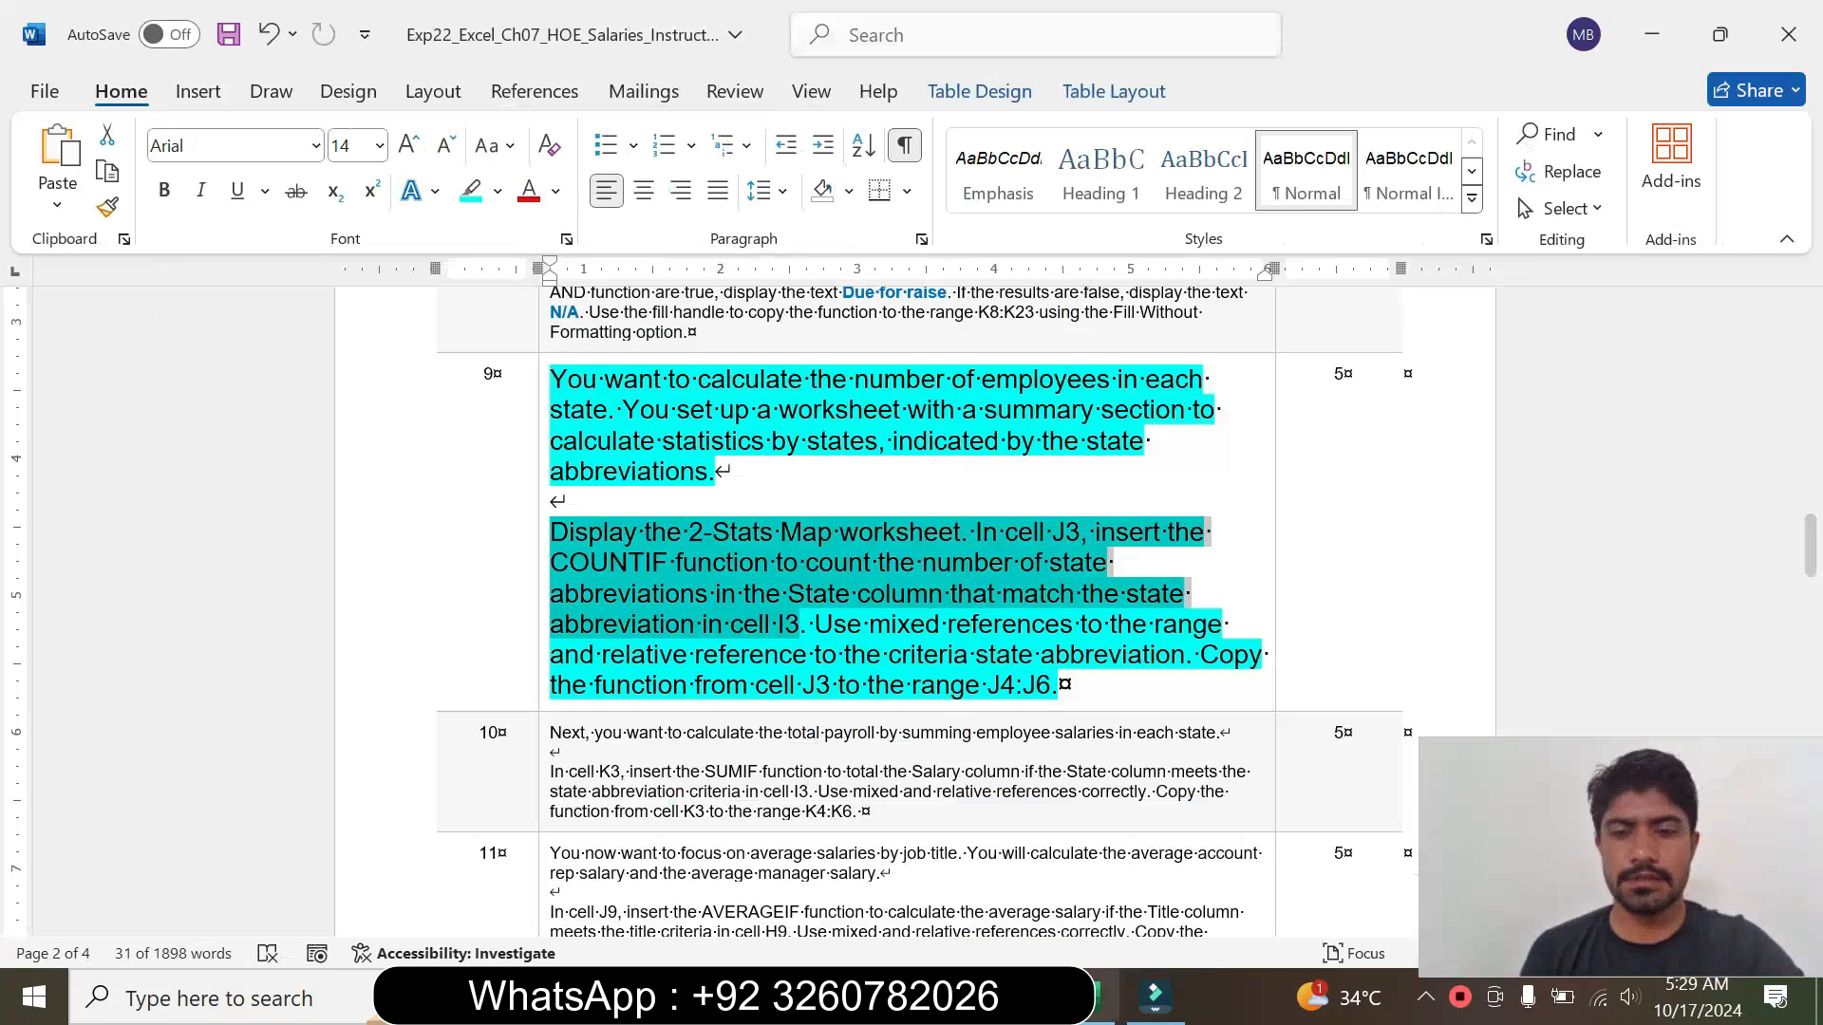
left_click(1104, 997)
left_click(1051, 387)
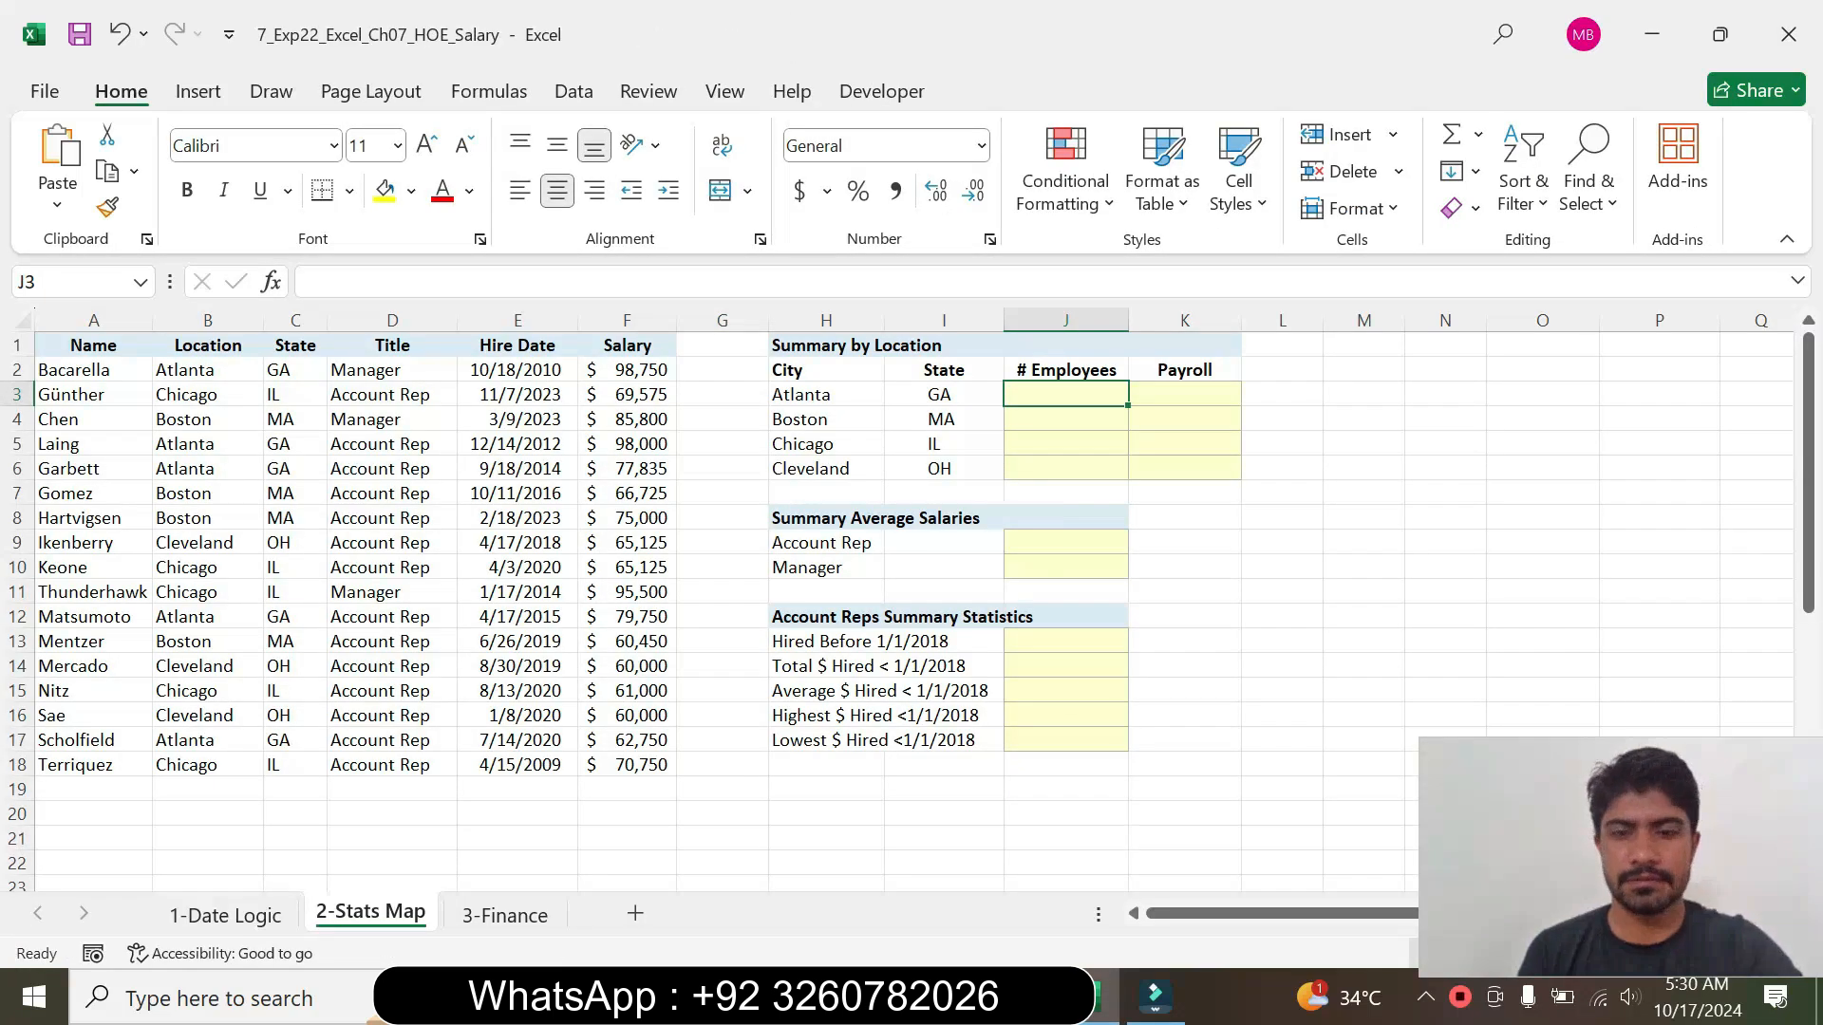
left_click(1104, 997)
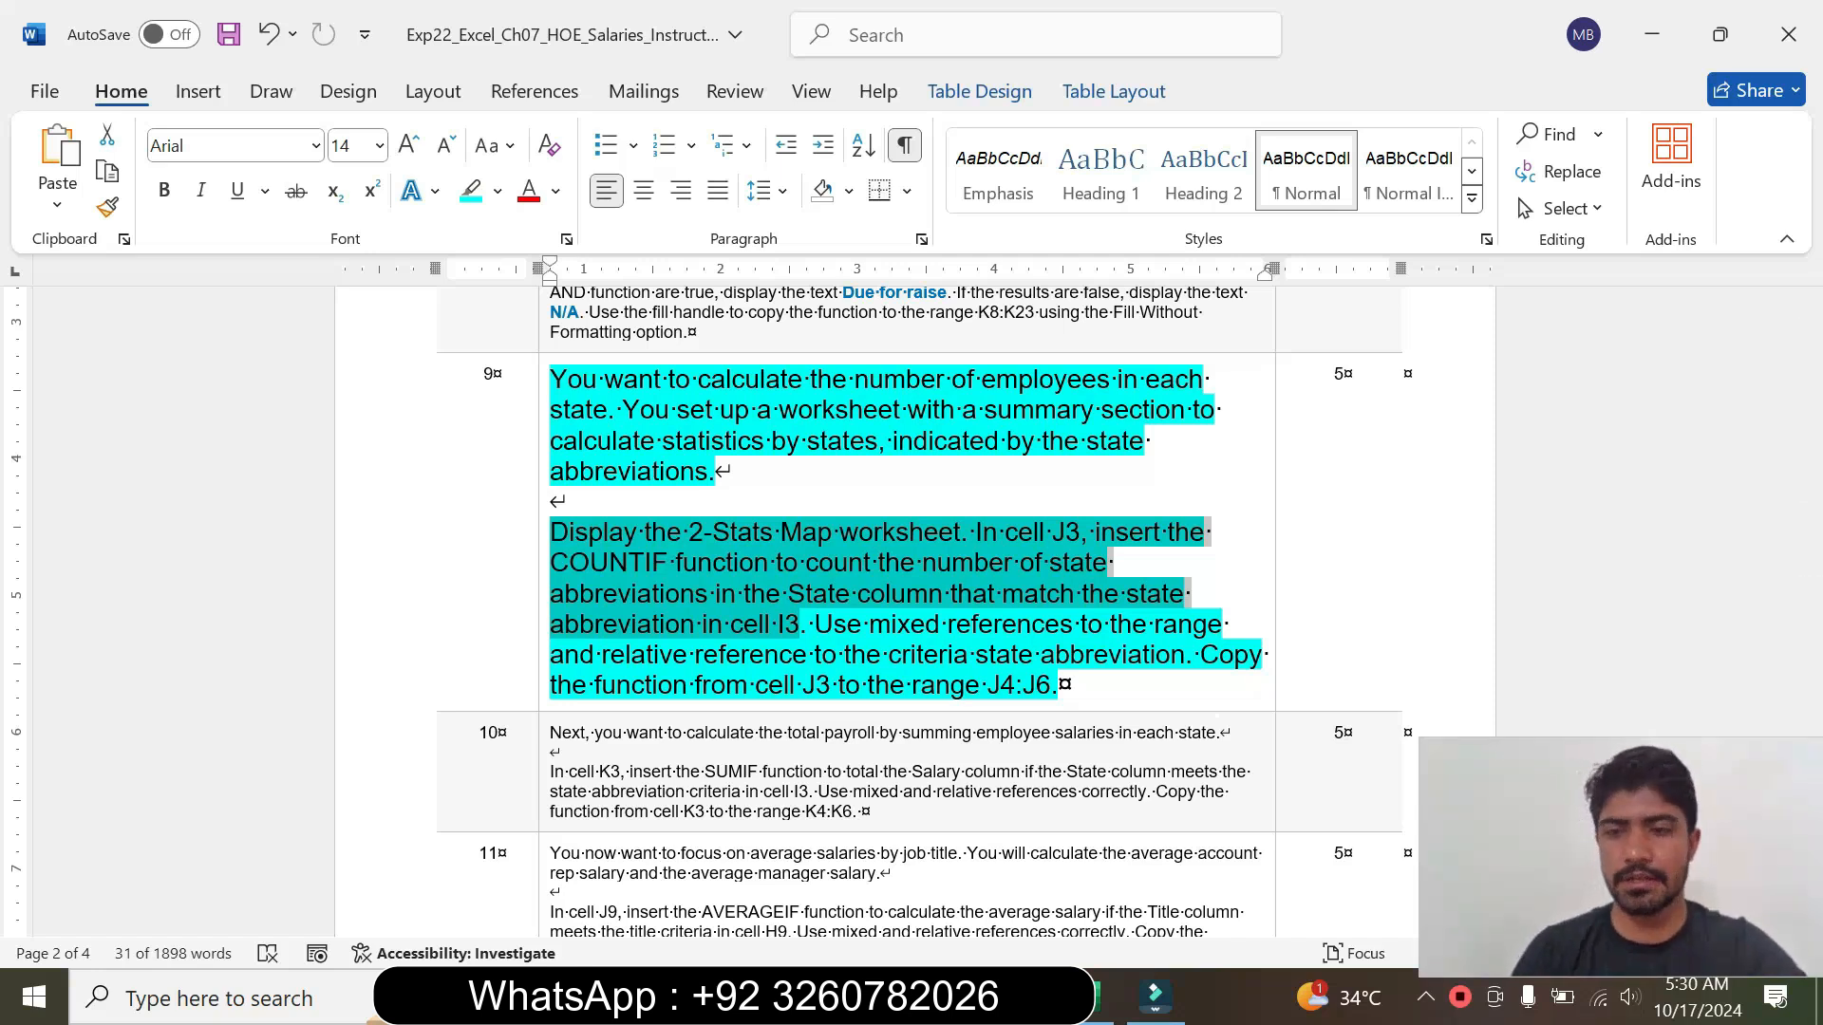
left_click(1104, 996)
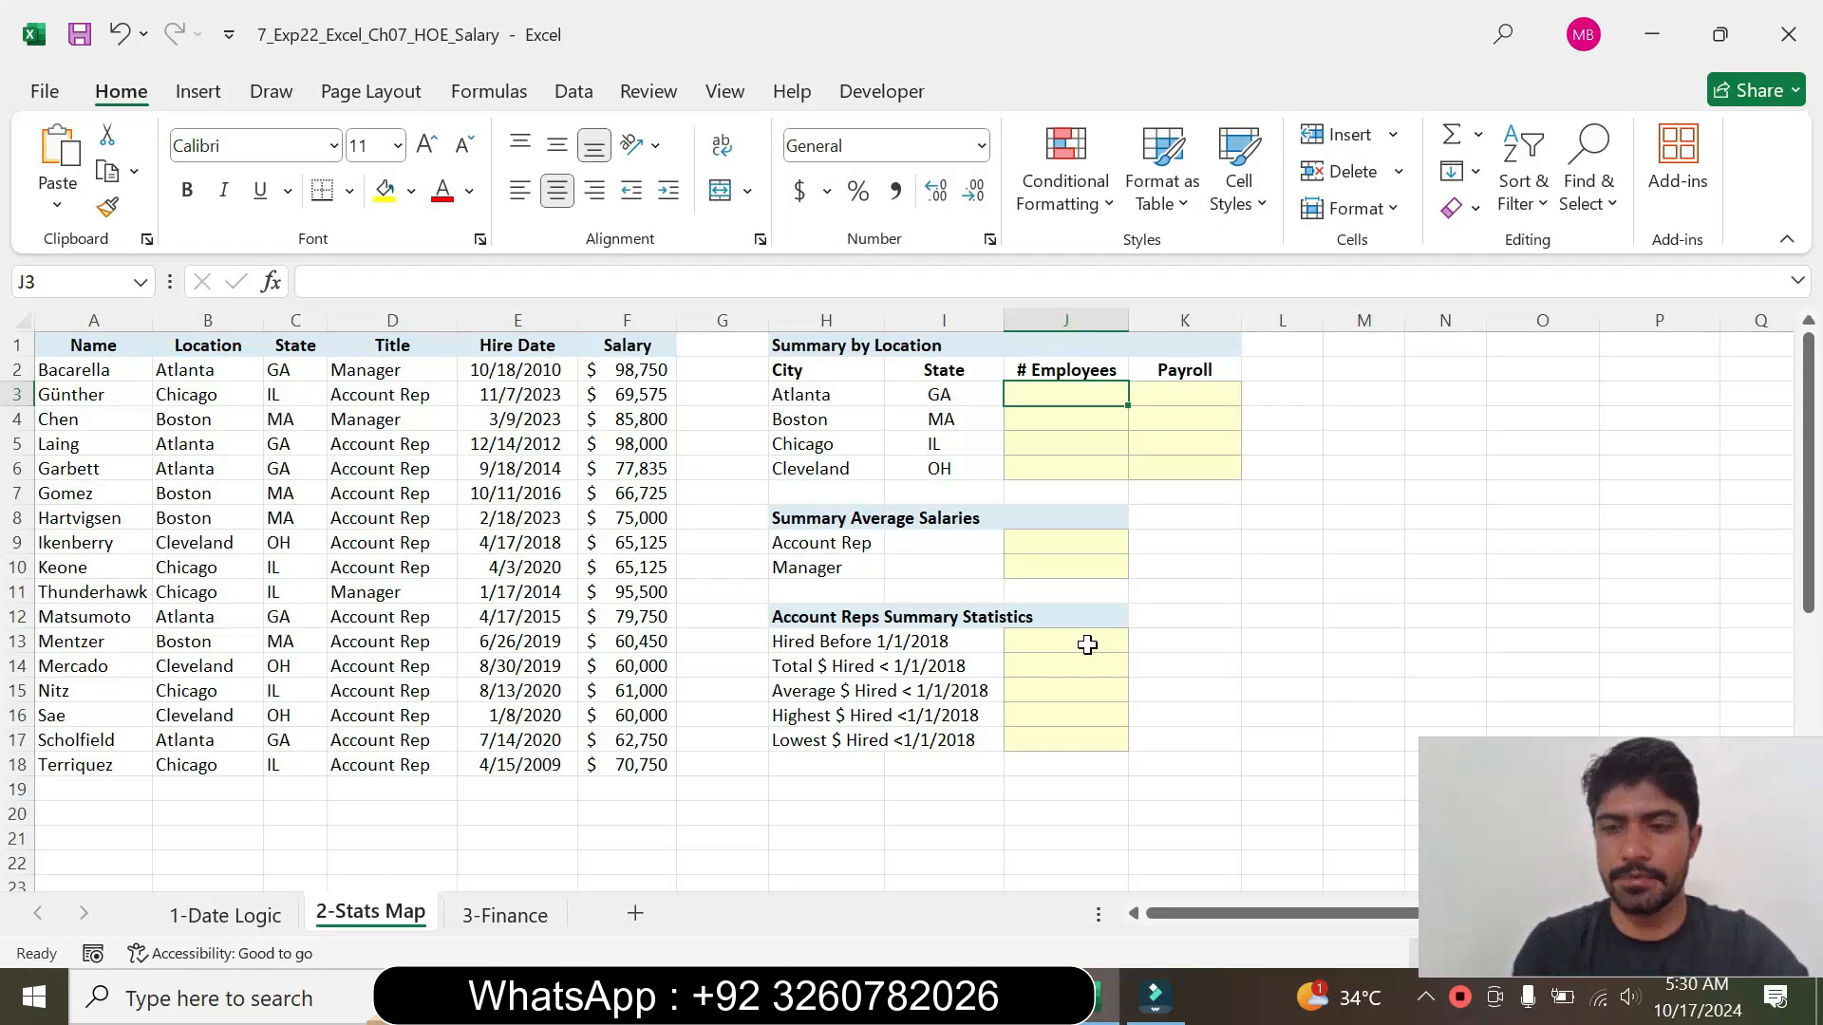
Step: Start a COUNTIF function in cell J3 and open its function arguments for editing
type("=")
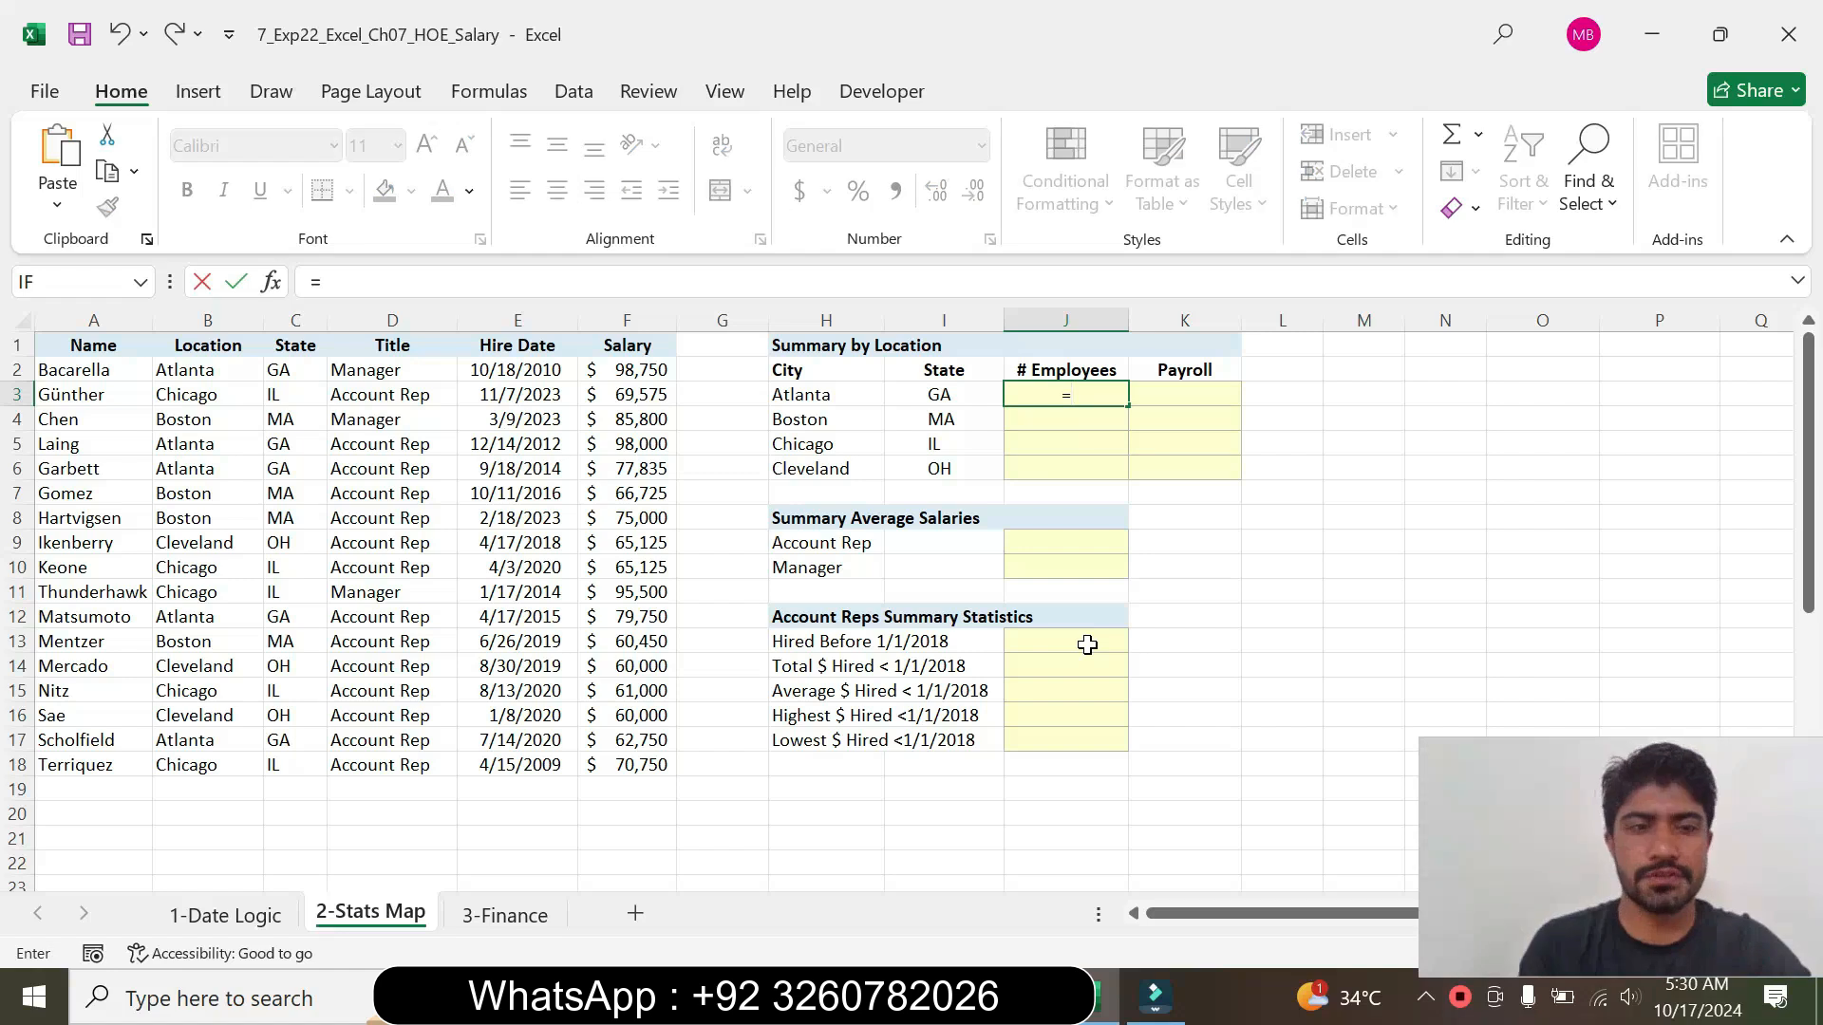
type("count")
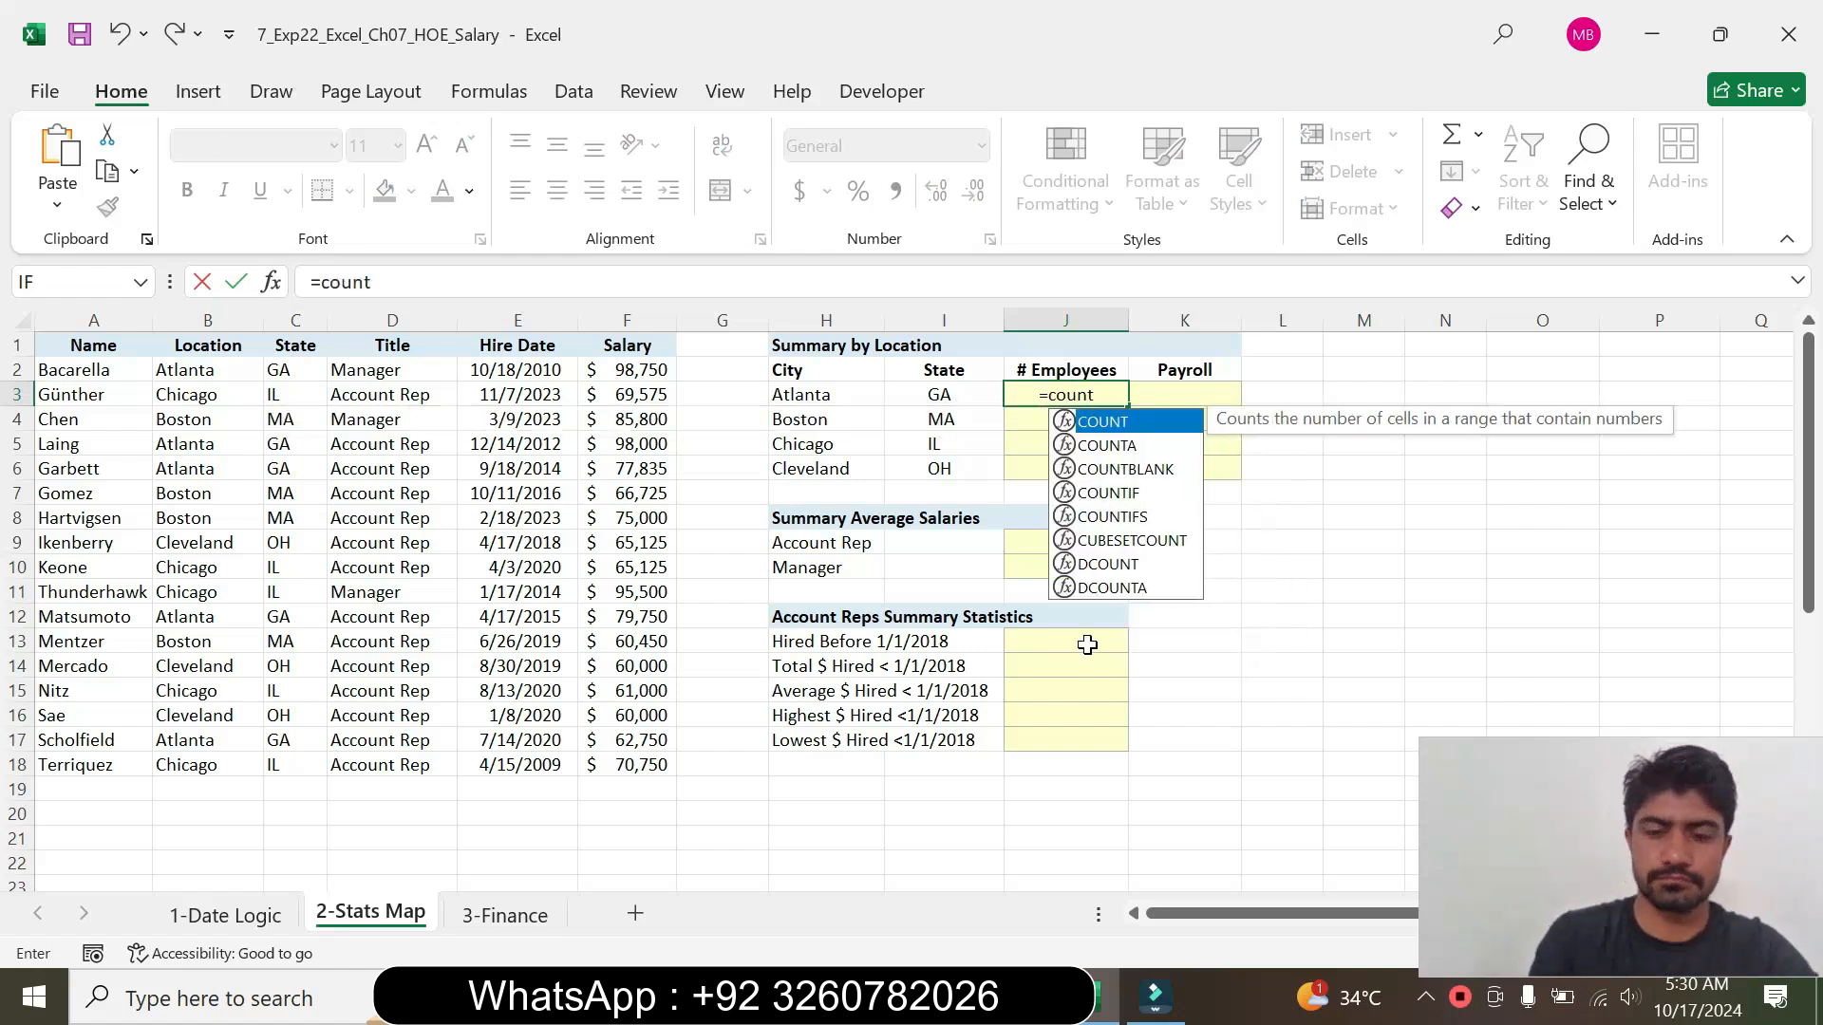
type("if")
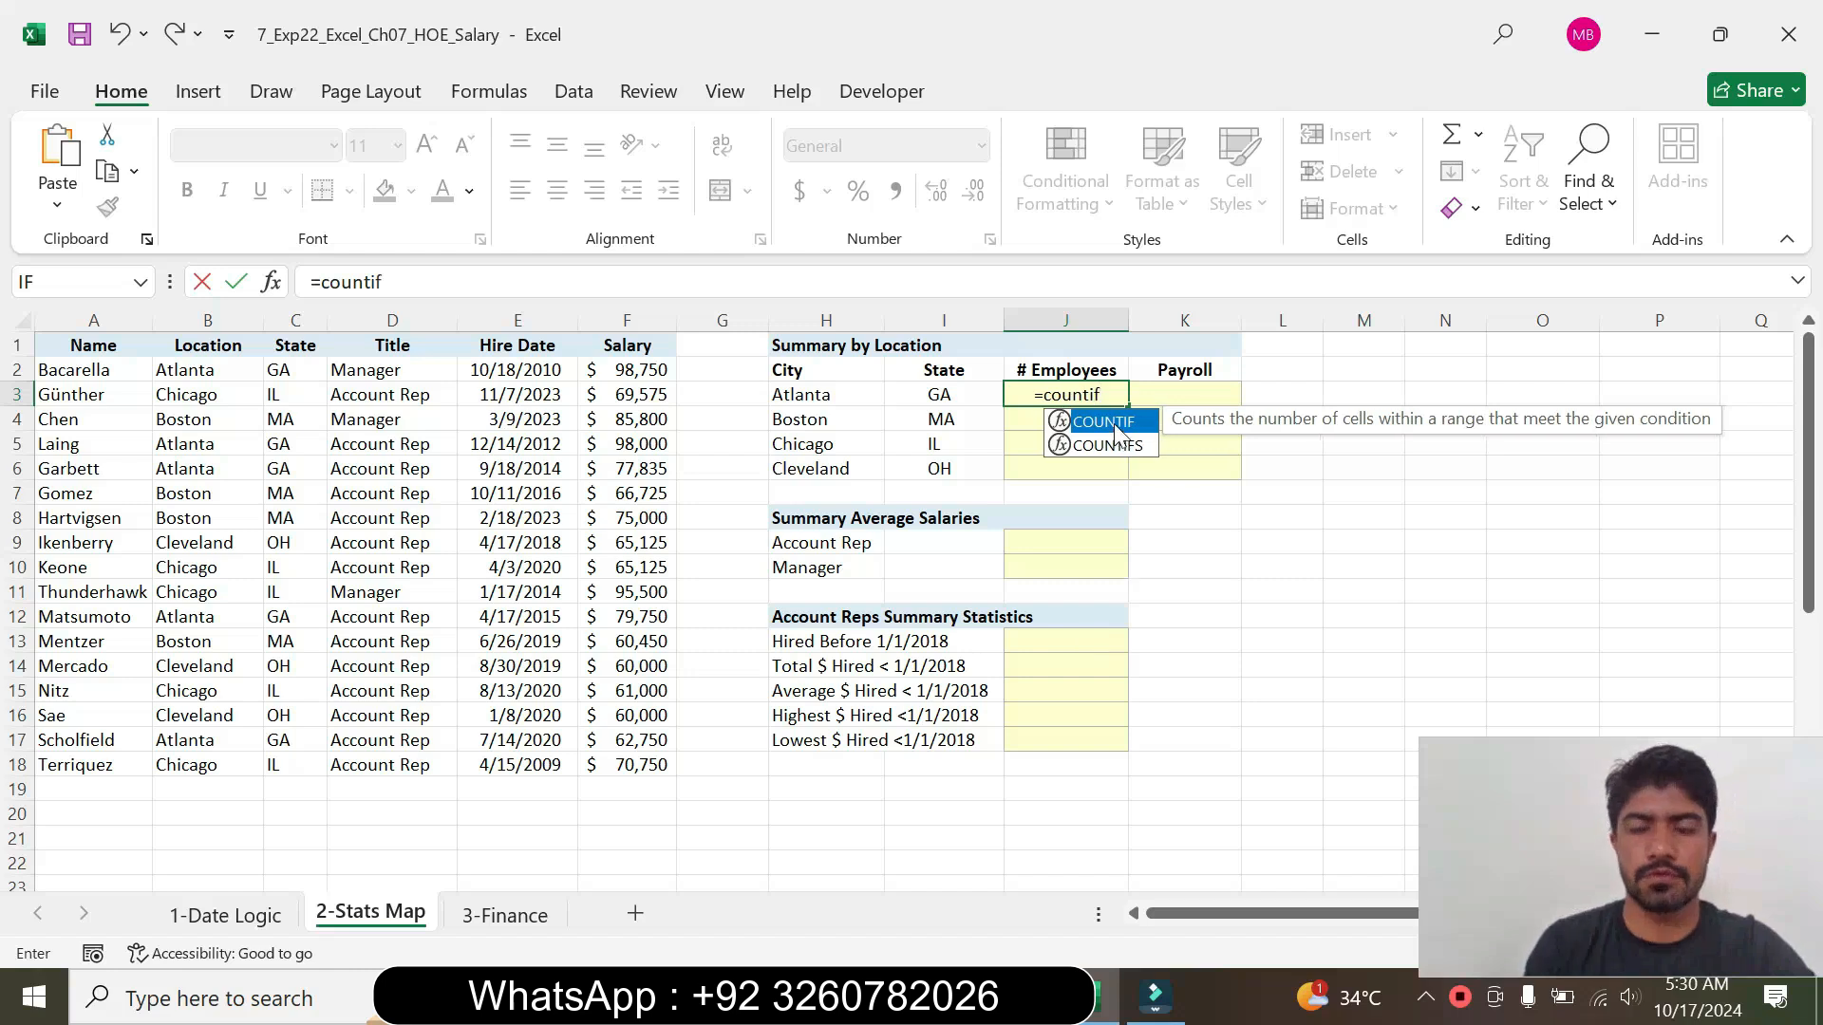
double_click(1111, 420)
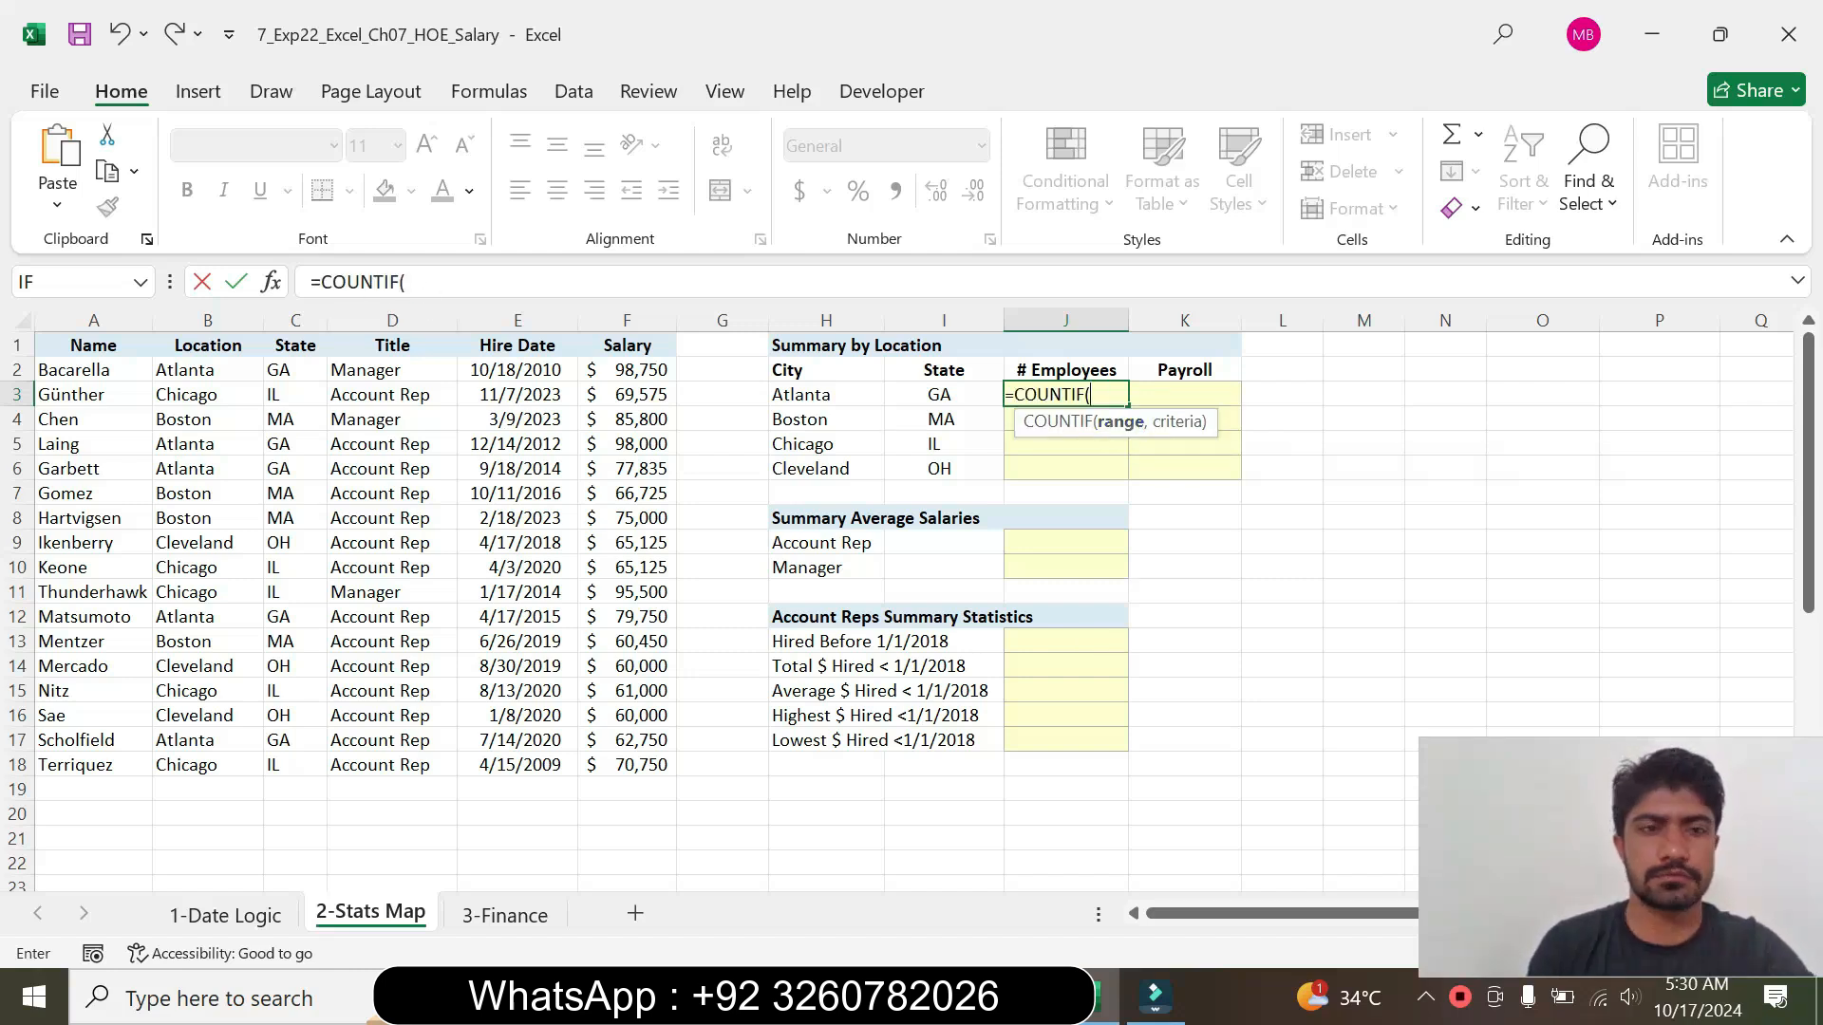
left_click(407, 282)
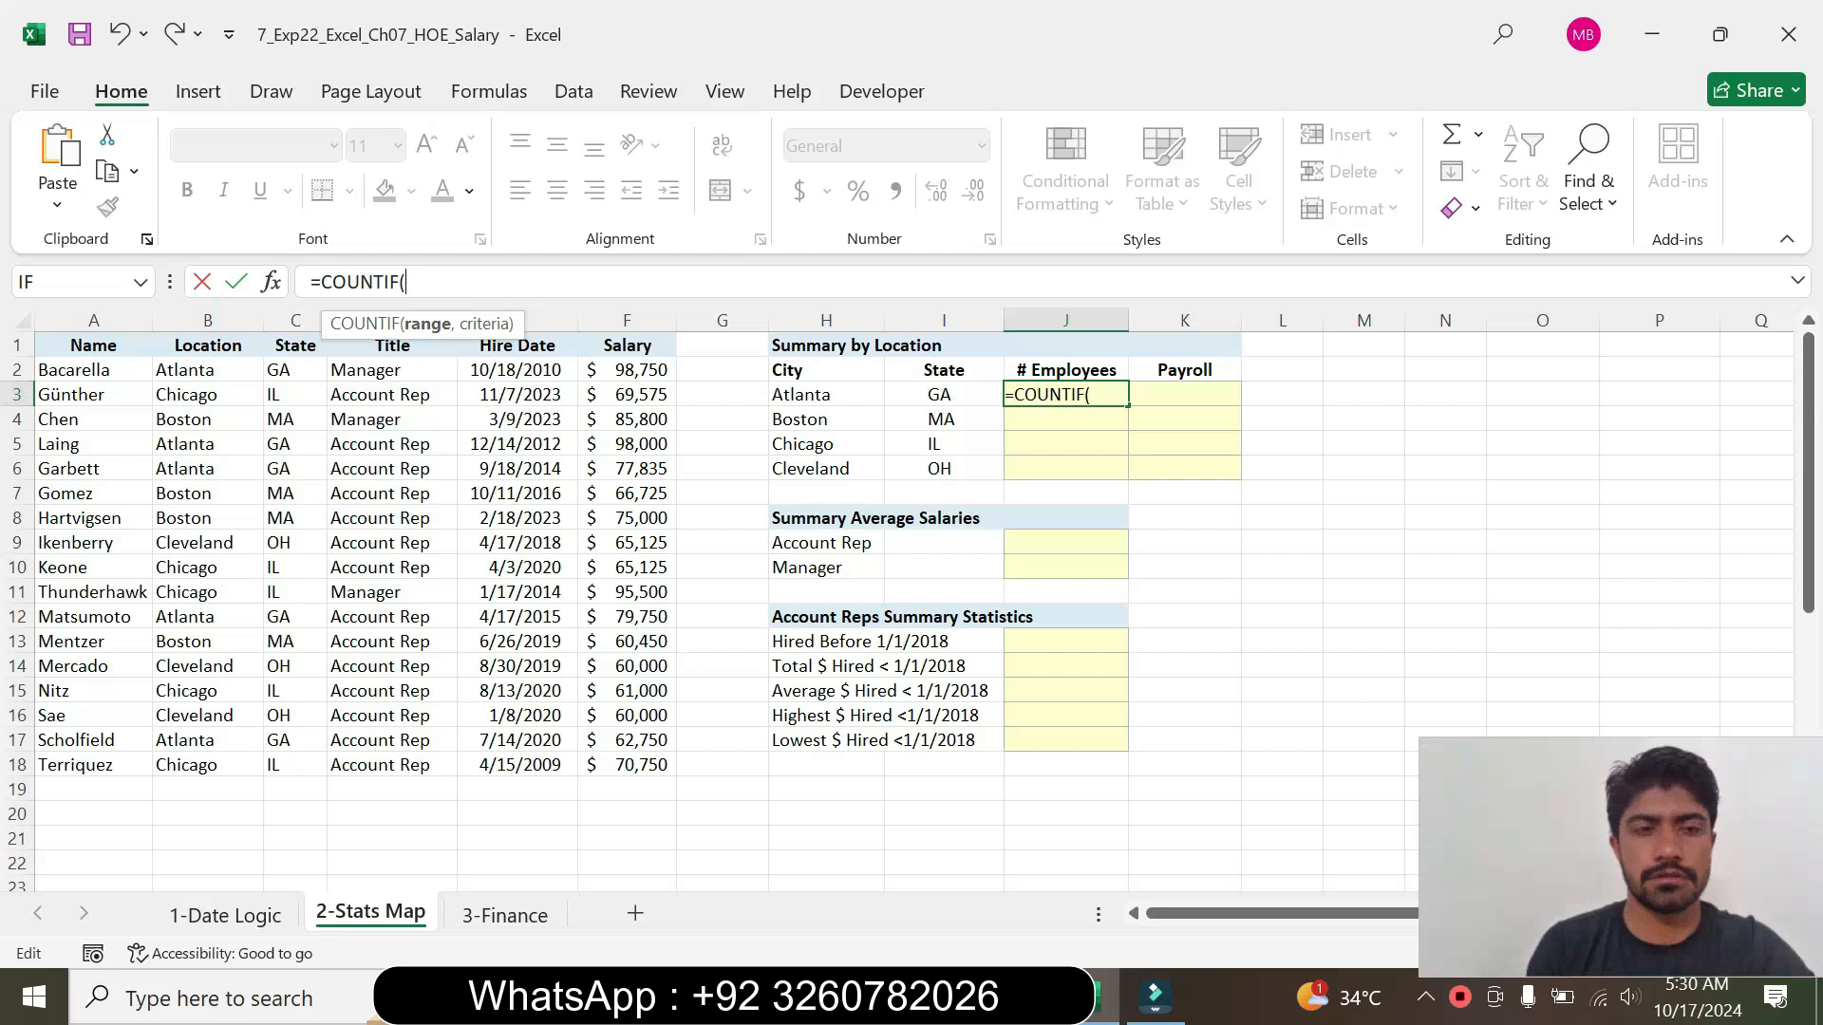
left_click(271, 283)
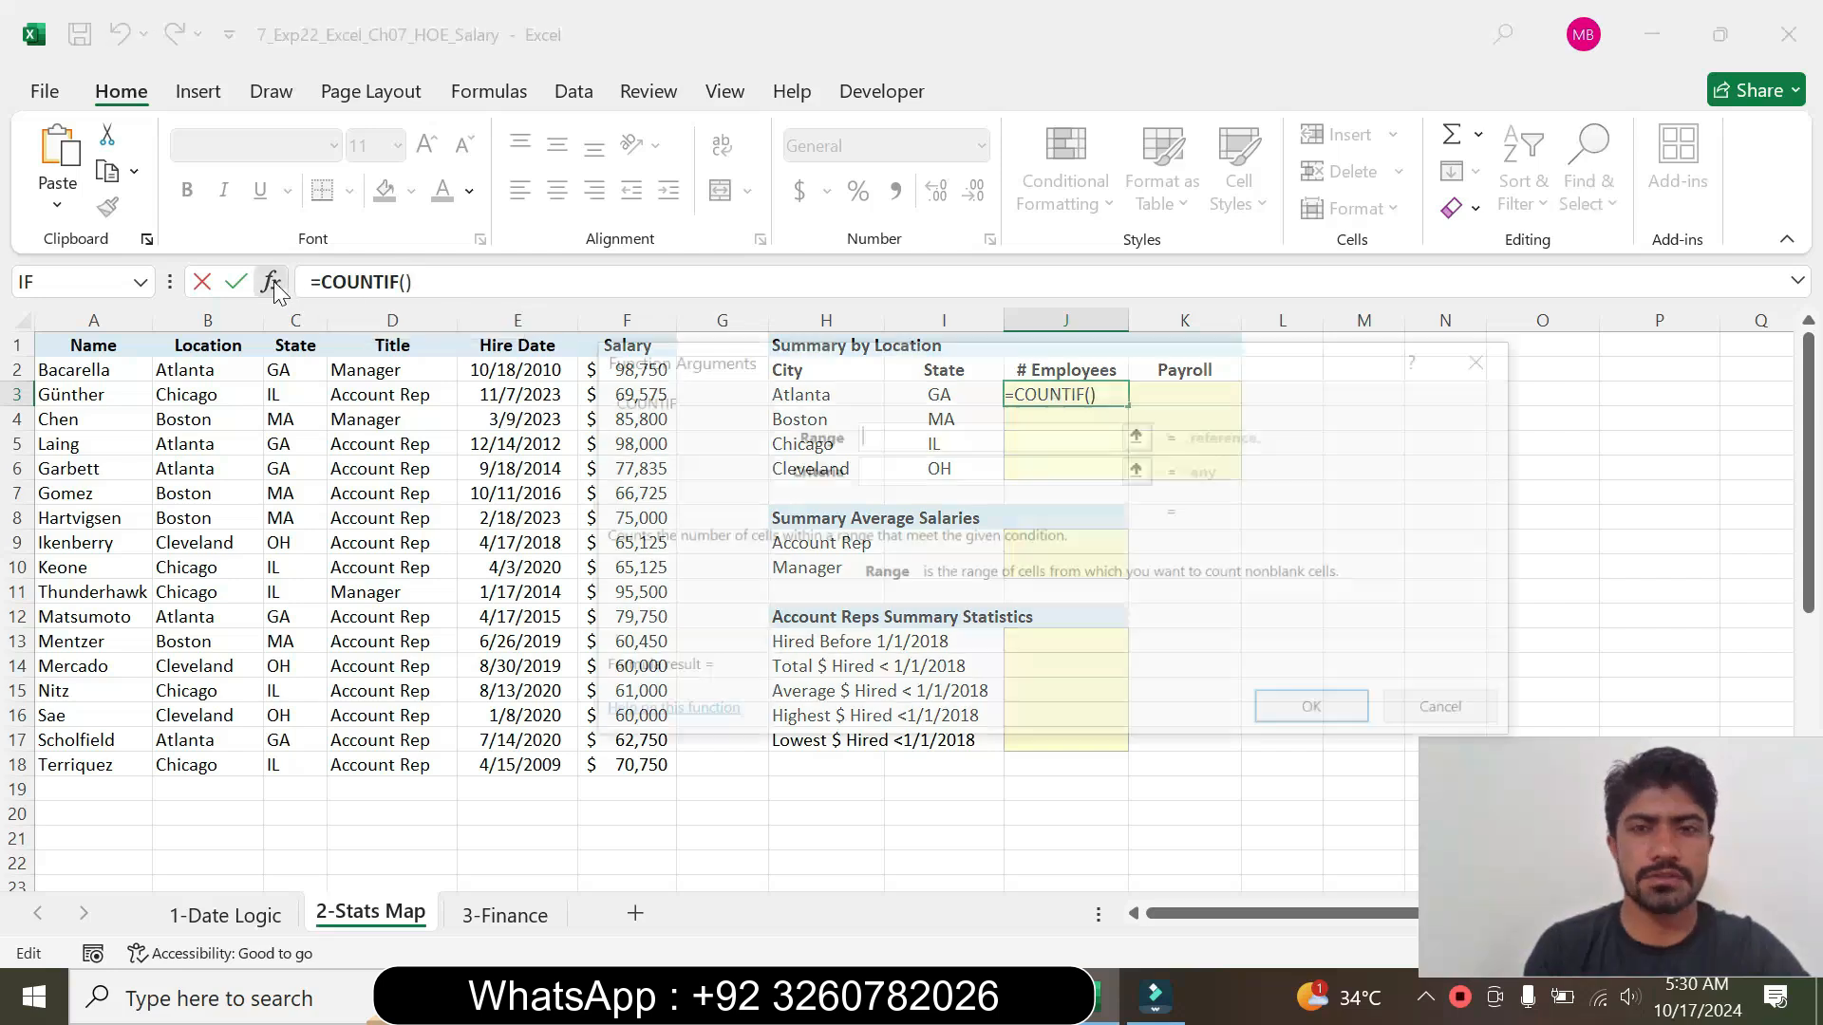
Step: Set the COUNTIF range to the State column as the mixed reference C$2:C$18, then recheck the step 9 instructions in Word
left_click_drag(875, 350, 879, 325)
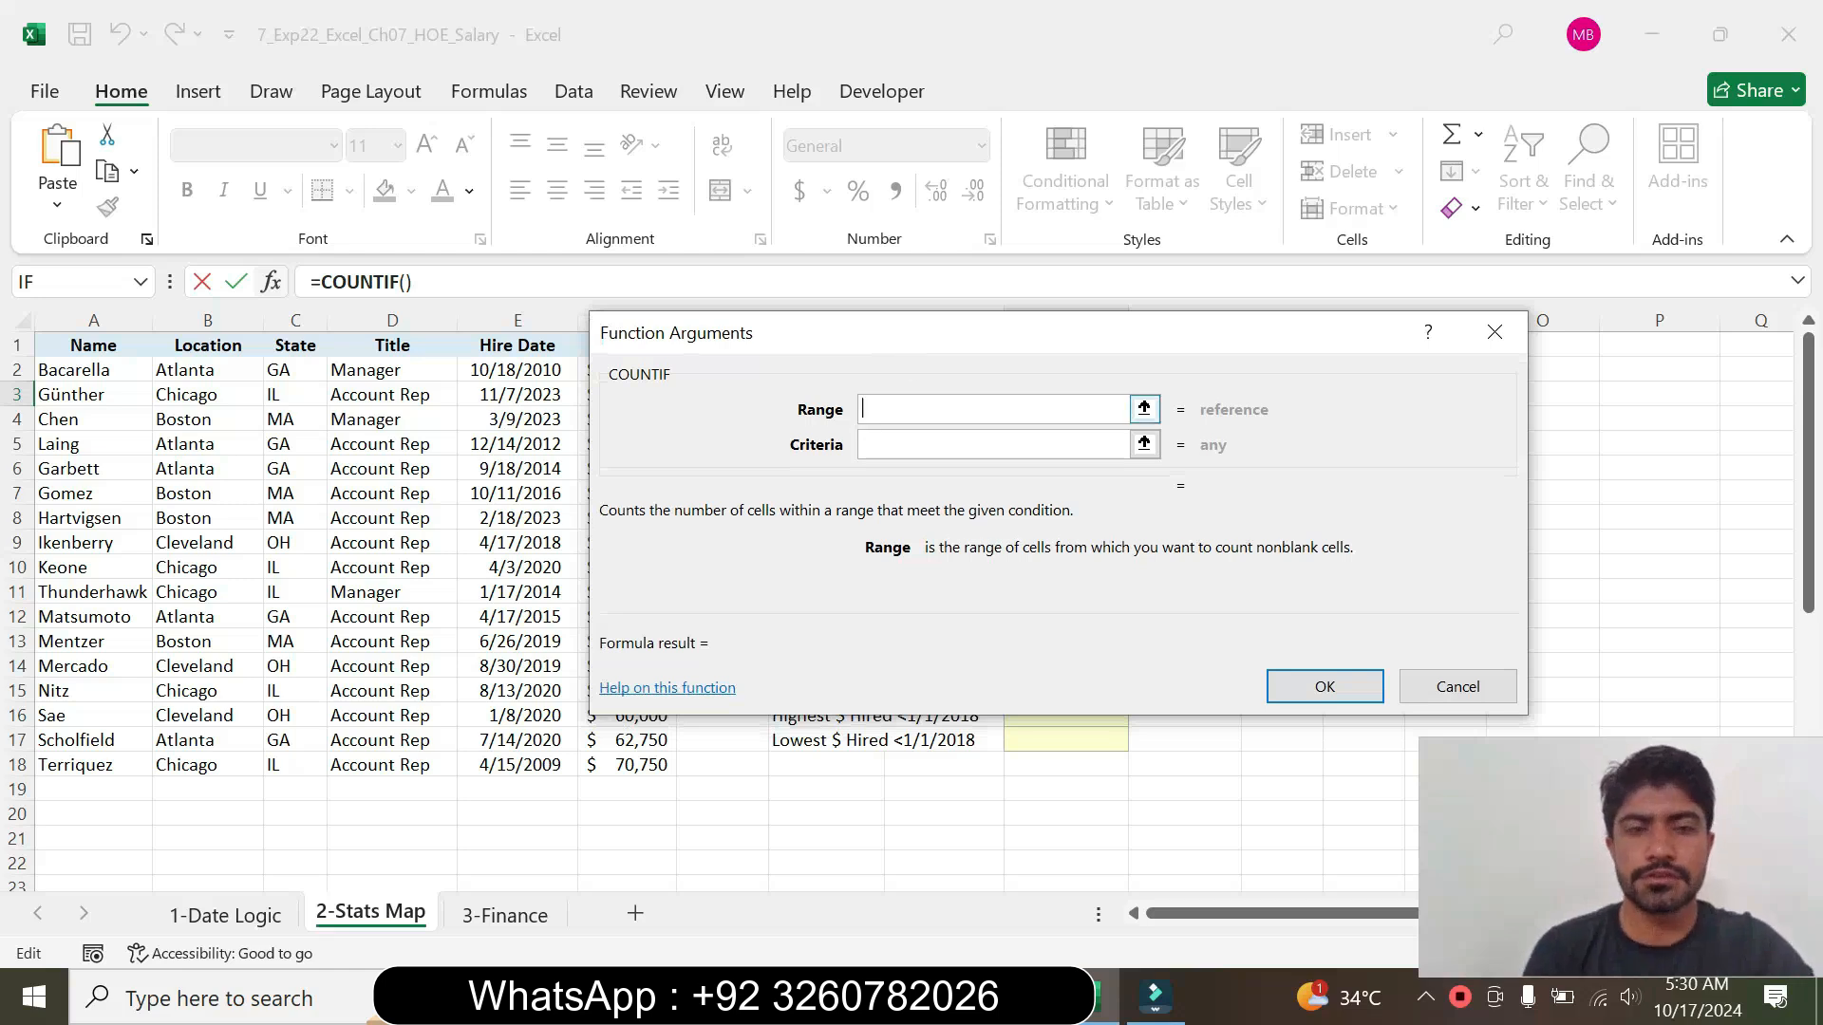
left_click_drag(750, 335, 912, 355)
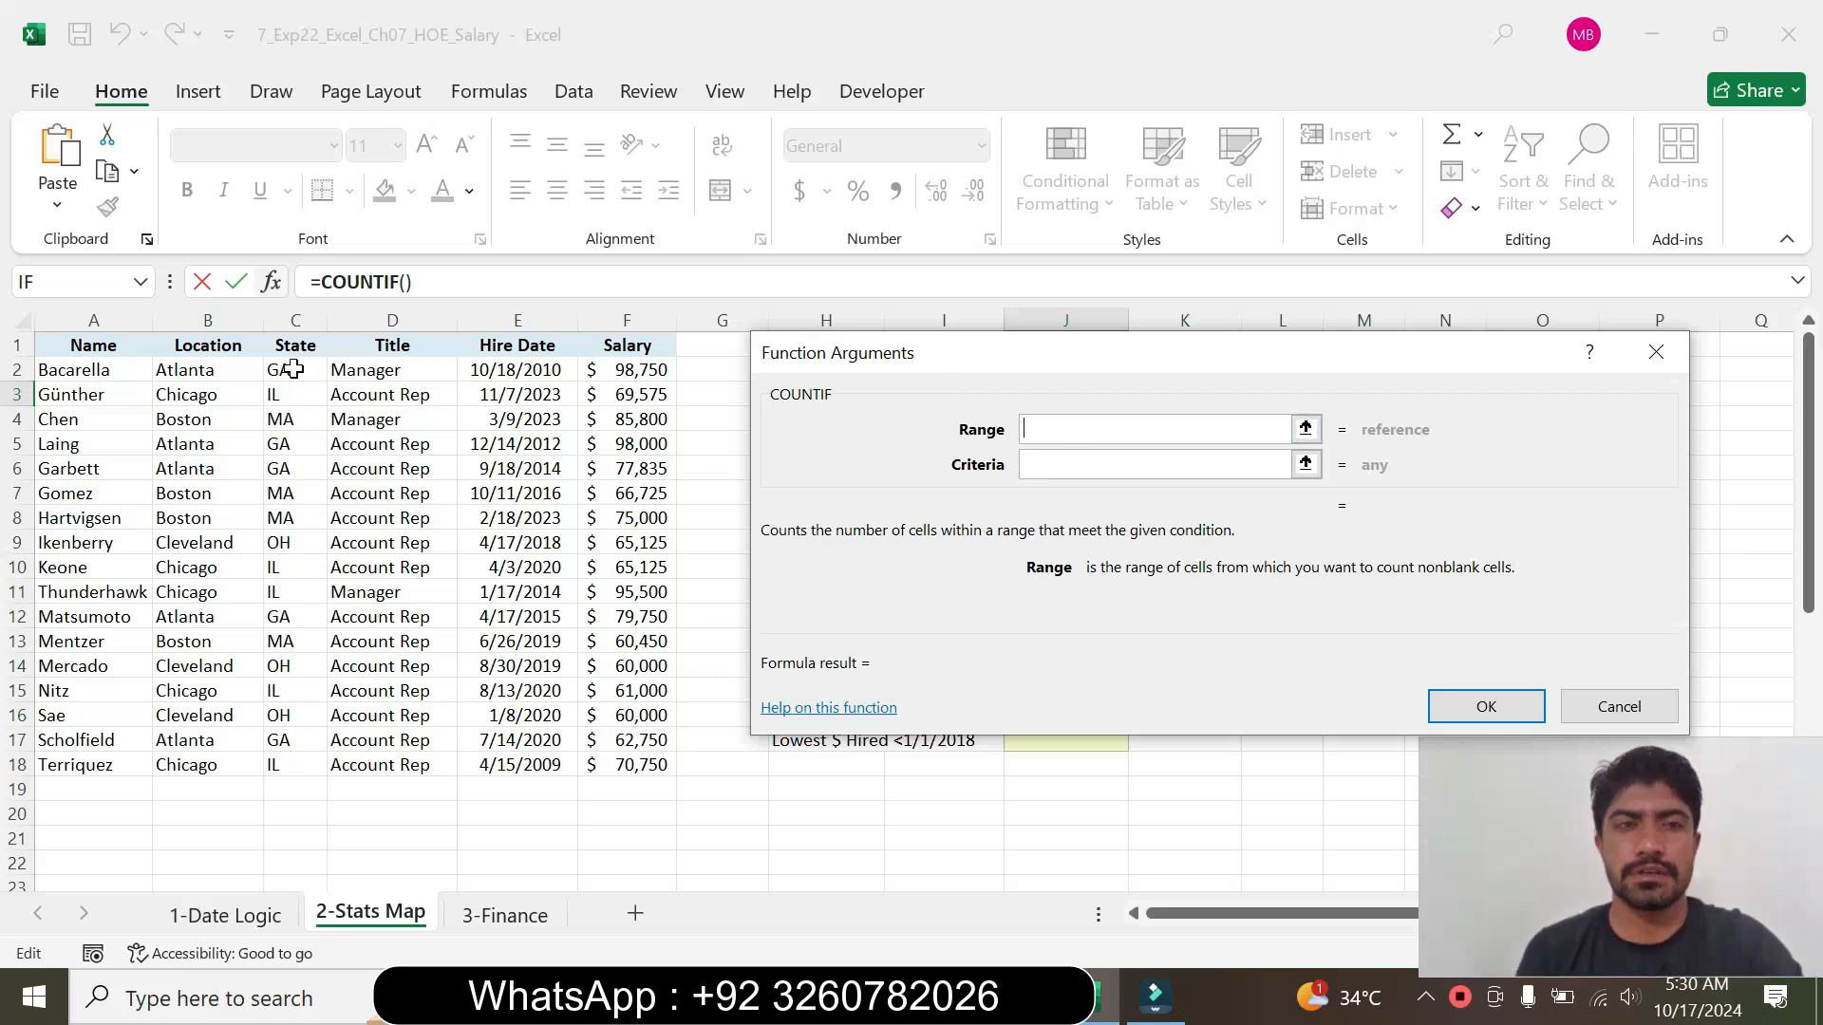
left_click_drag(291, 369, 288, 766)
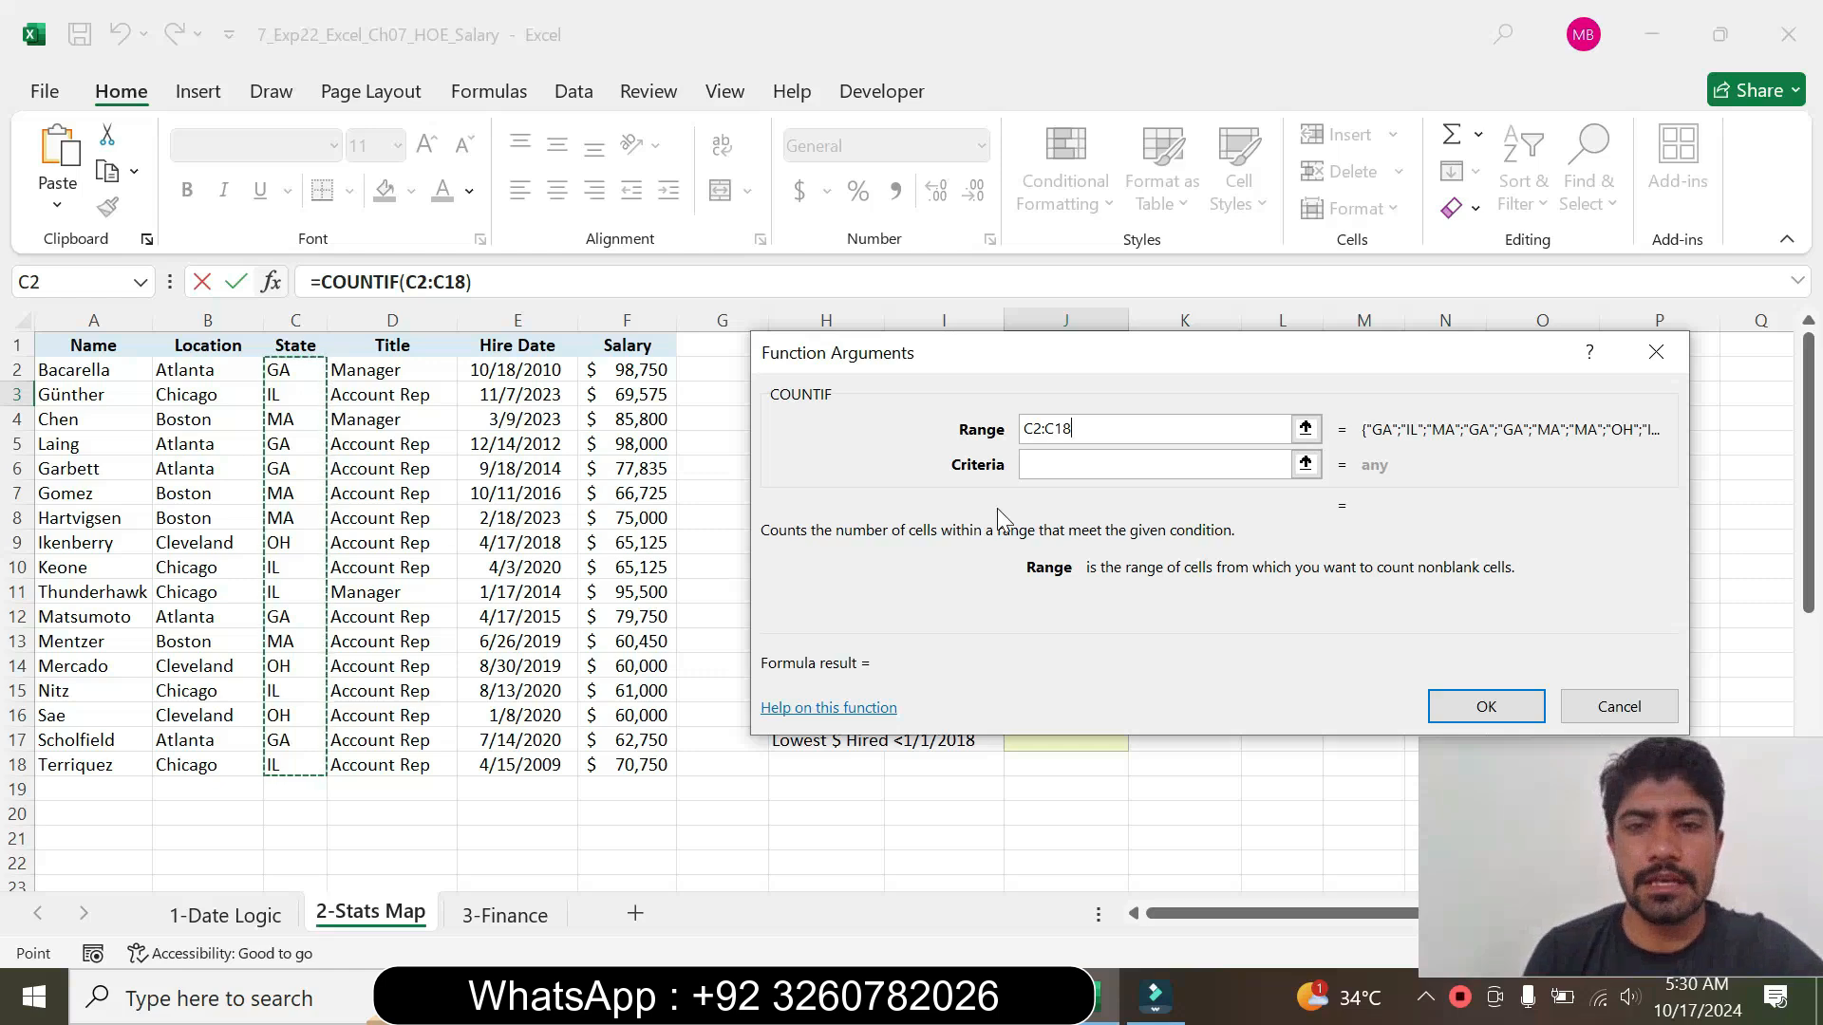
key("F4")
key("F4")
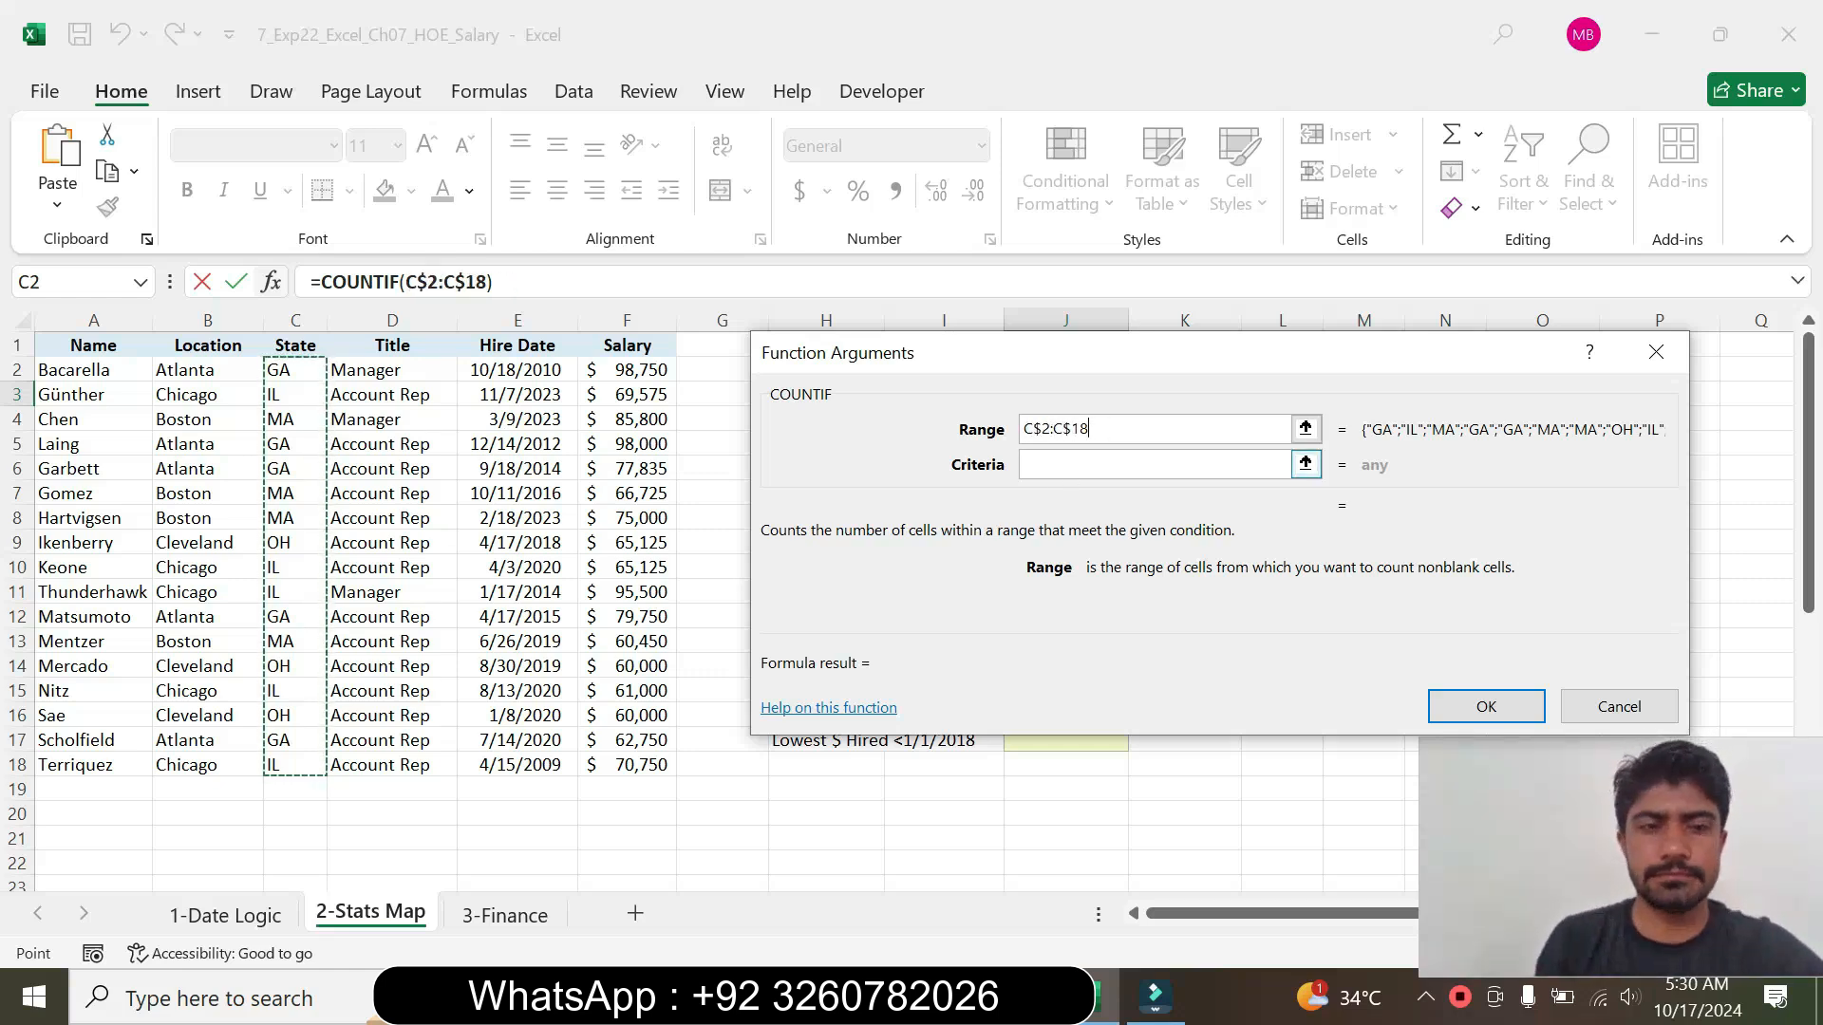
left_click(1021, 992)
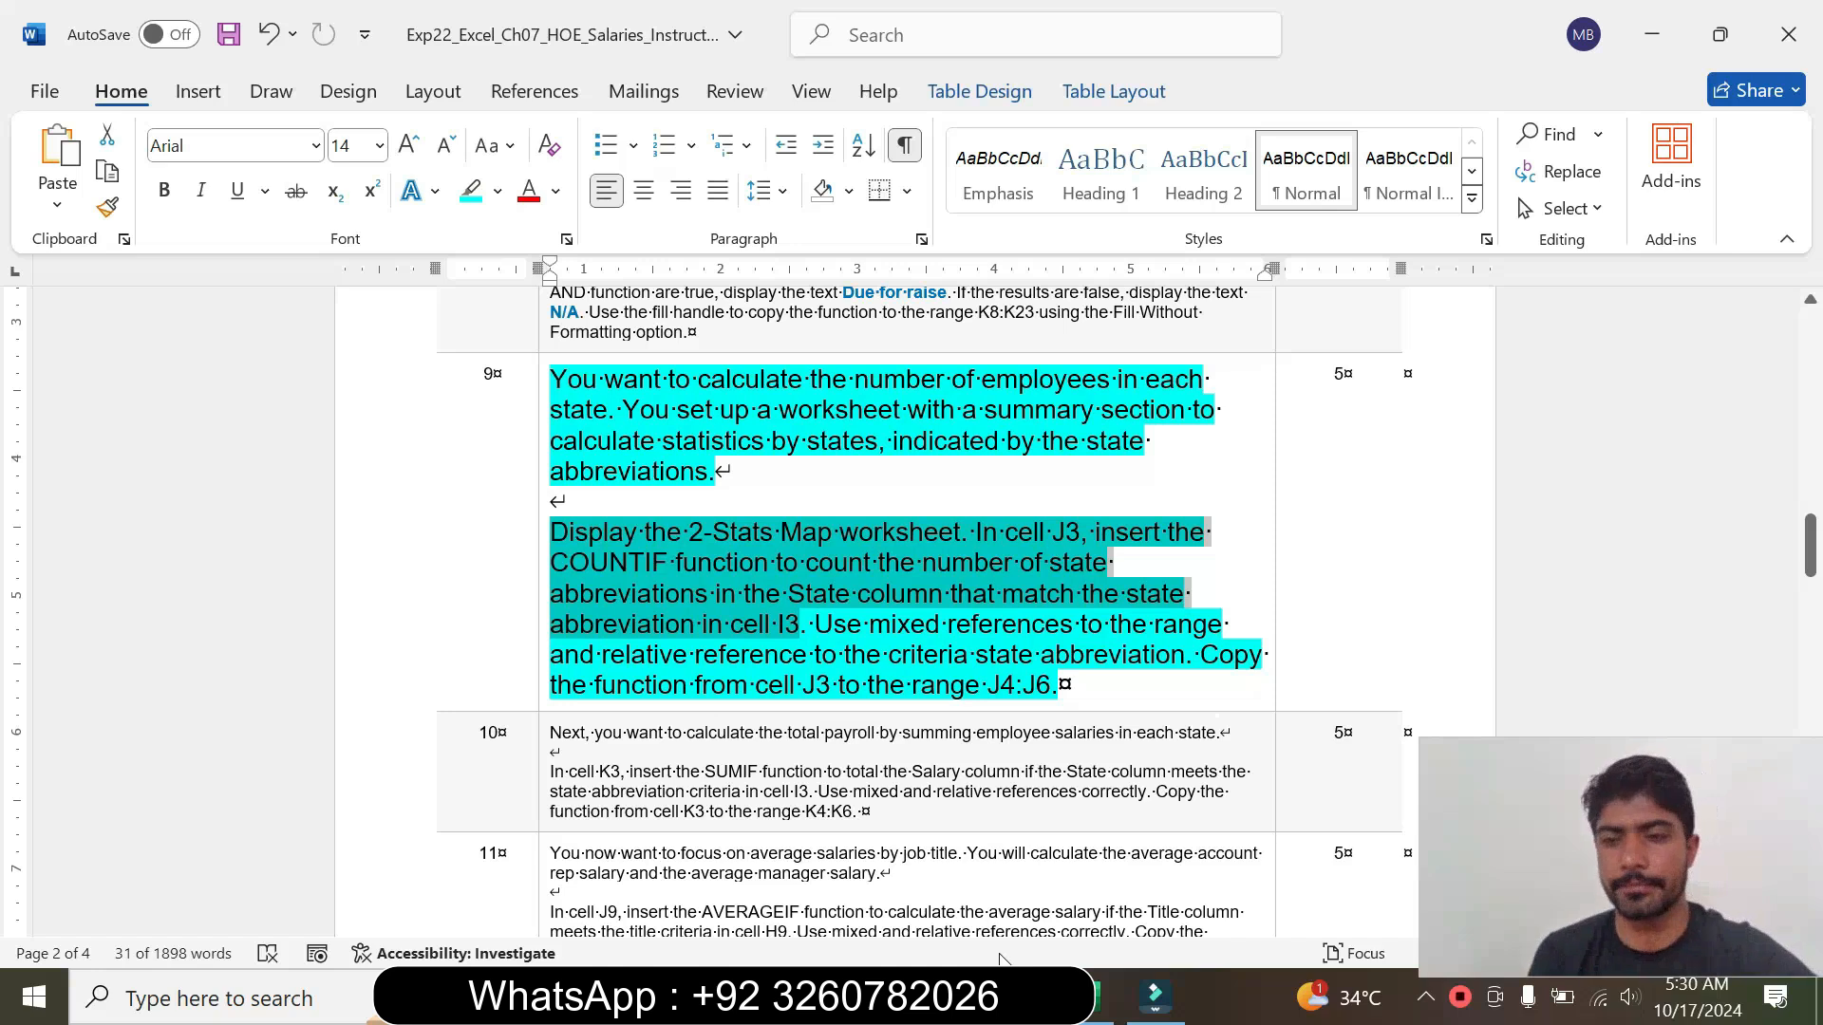
Step: Switch to Excel and complete the COUNTIF function in J3 with the relative reference I3 as its criteria
left_click(1104, 997)
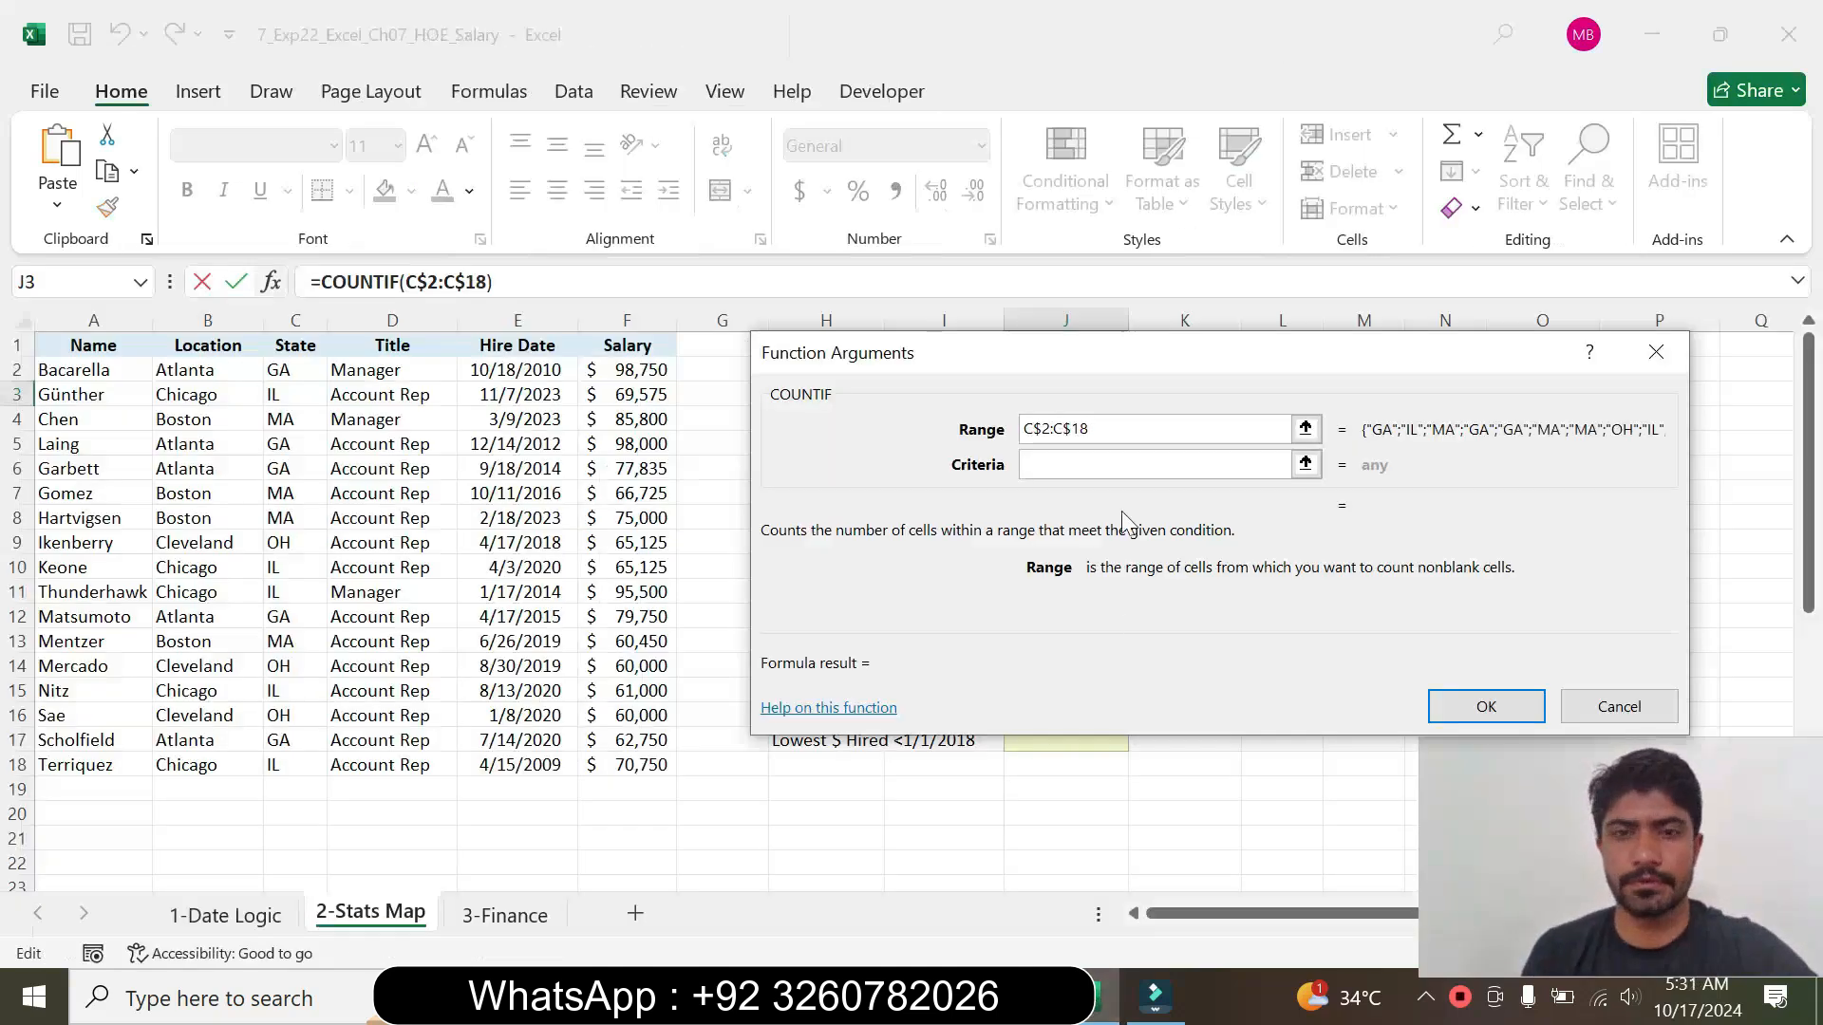
left_click(1089, 467)
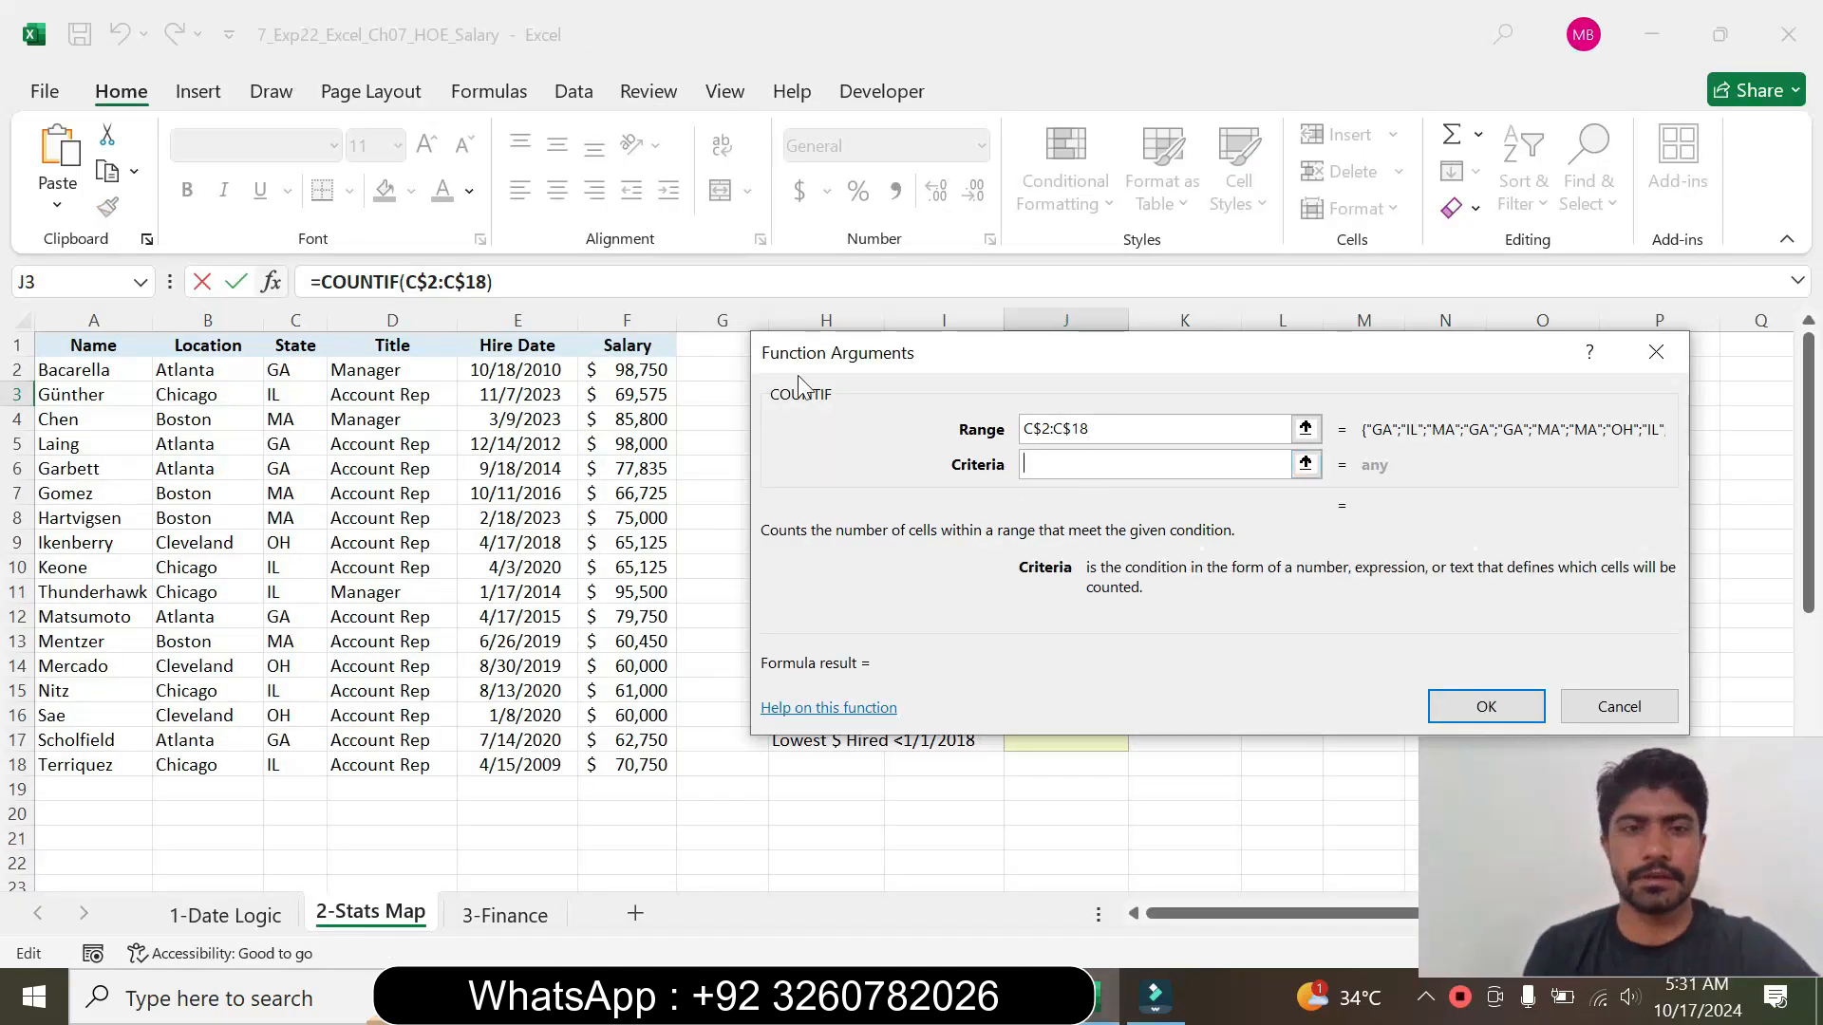
left_click_drag(931, 354, 944, 517)
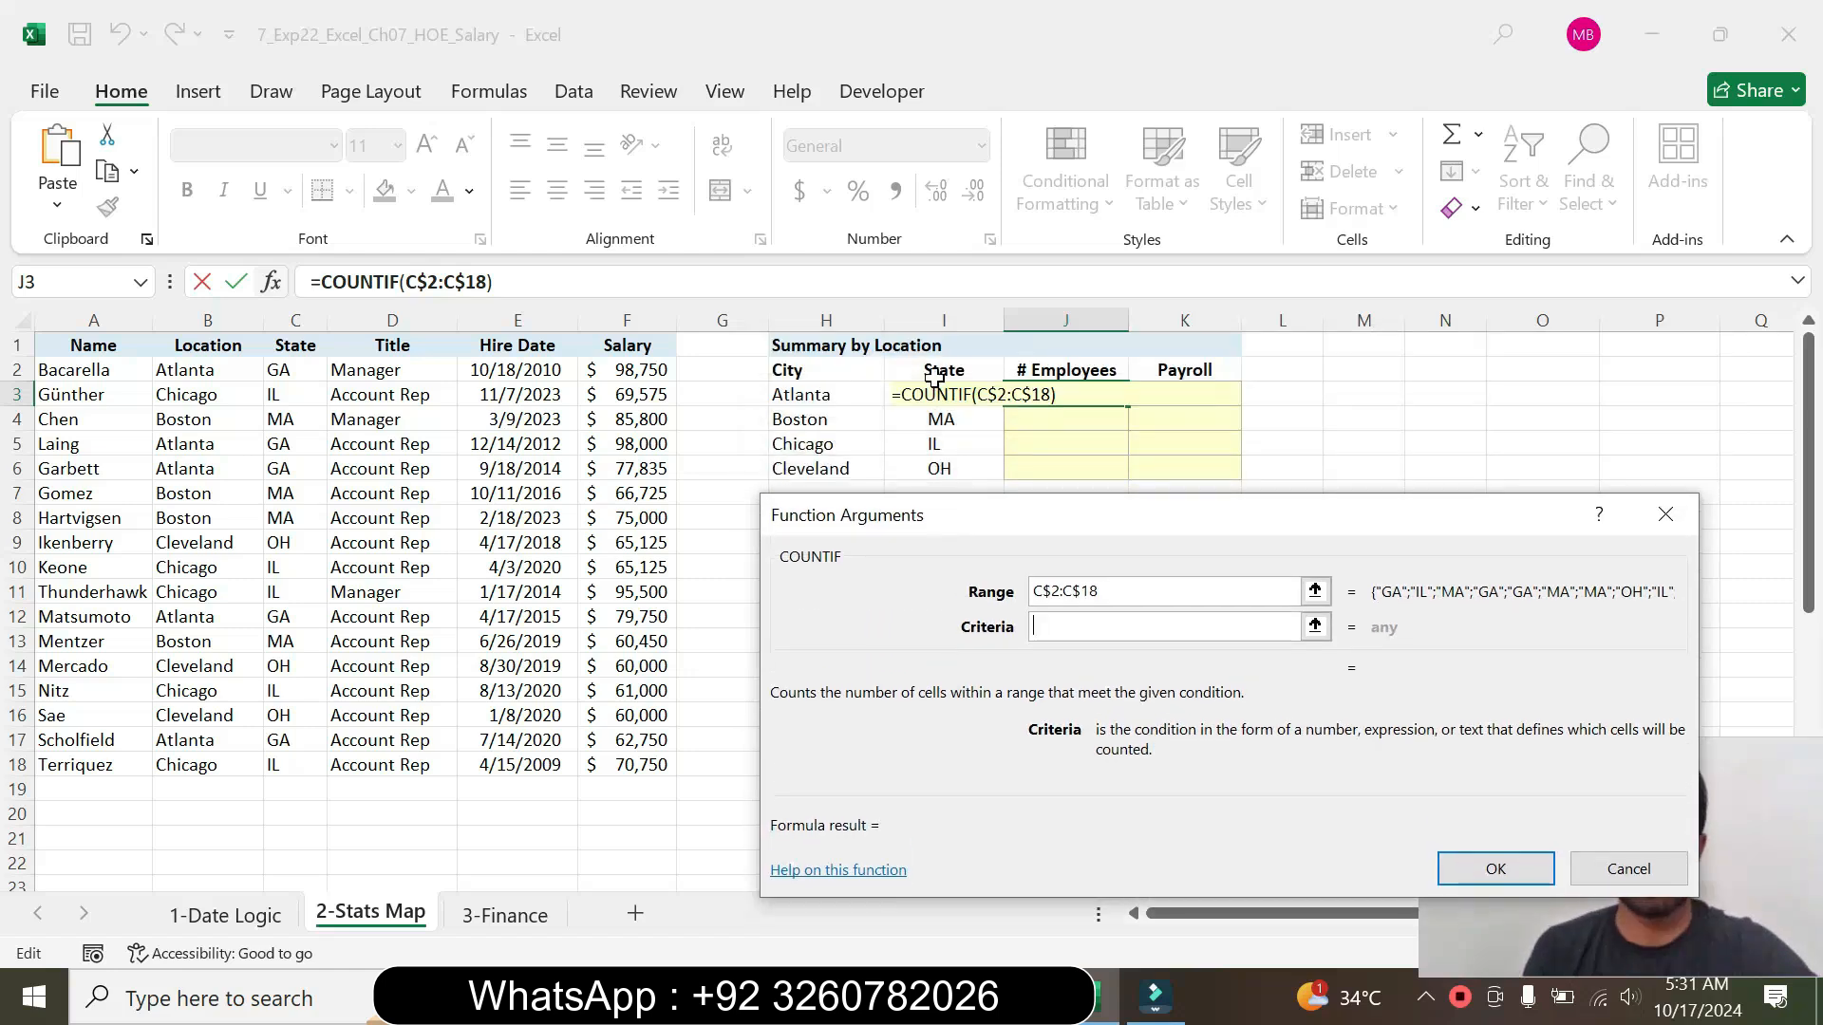
left_click(933, 419)
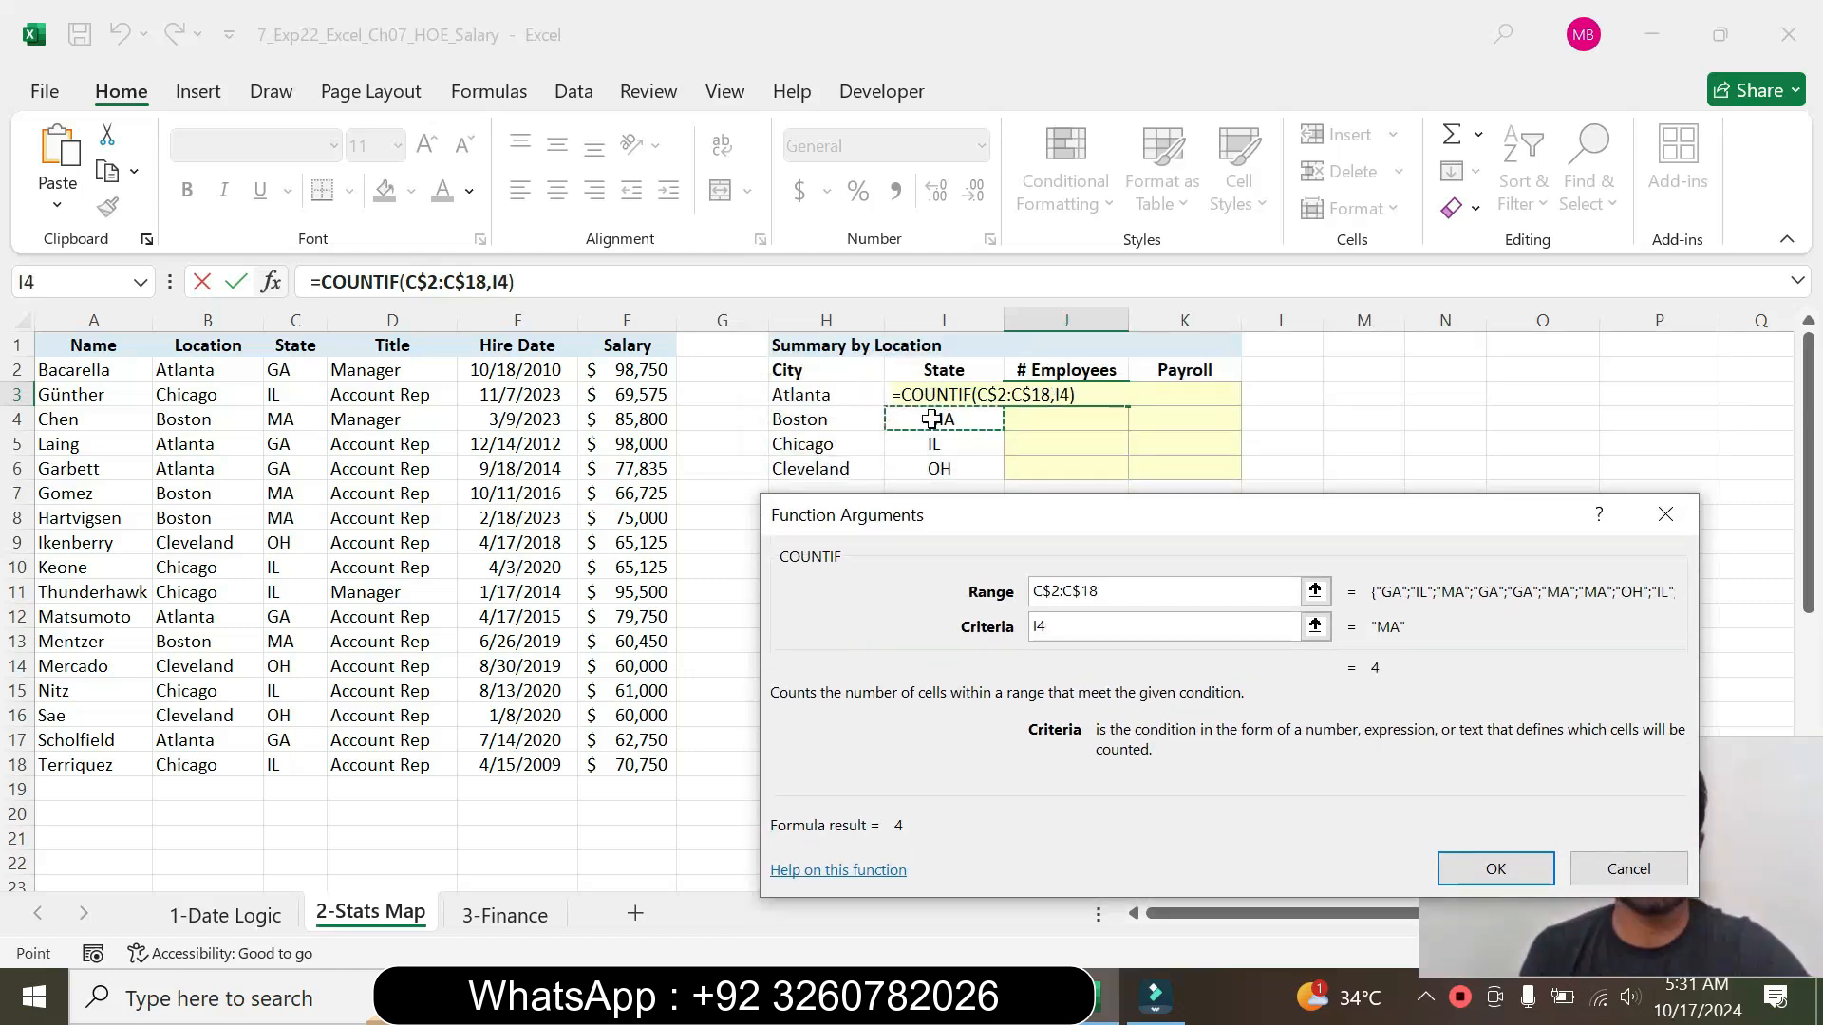
left_click(936, 394)
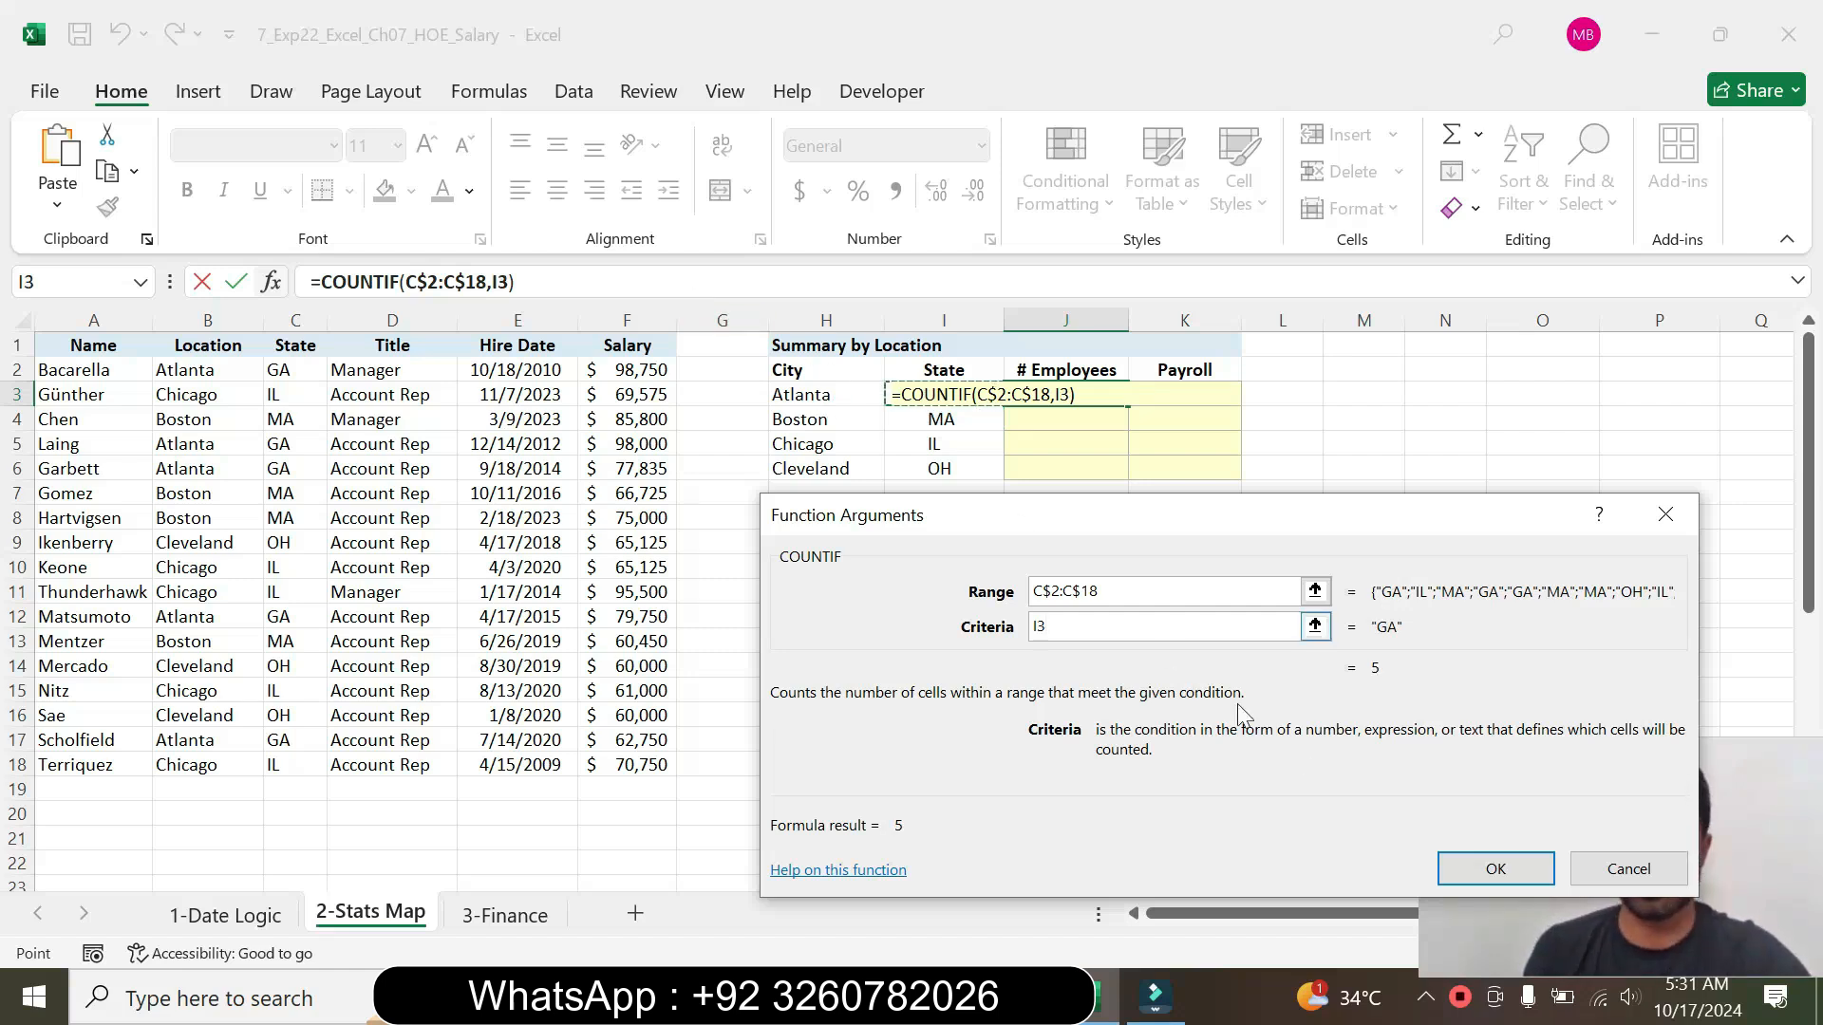
left_click(1495, 869)
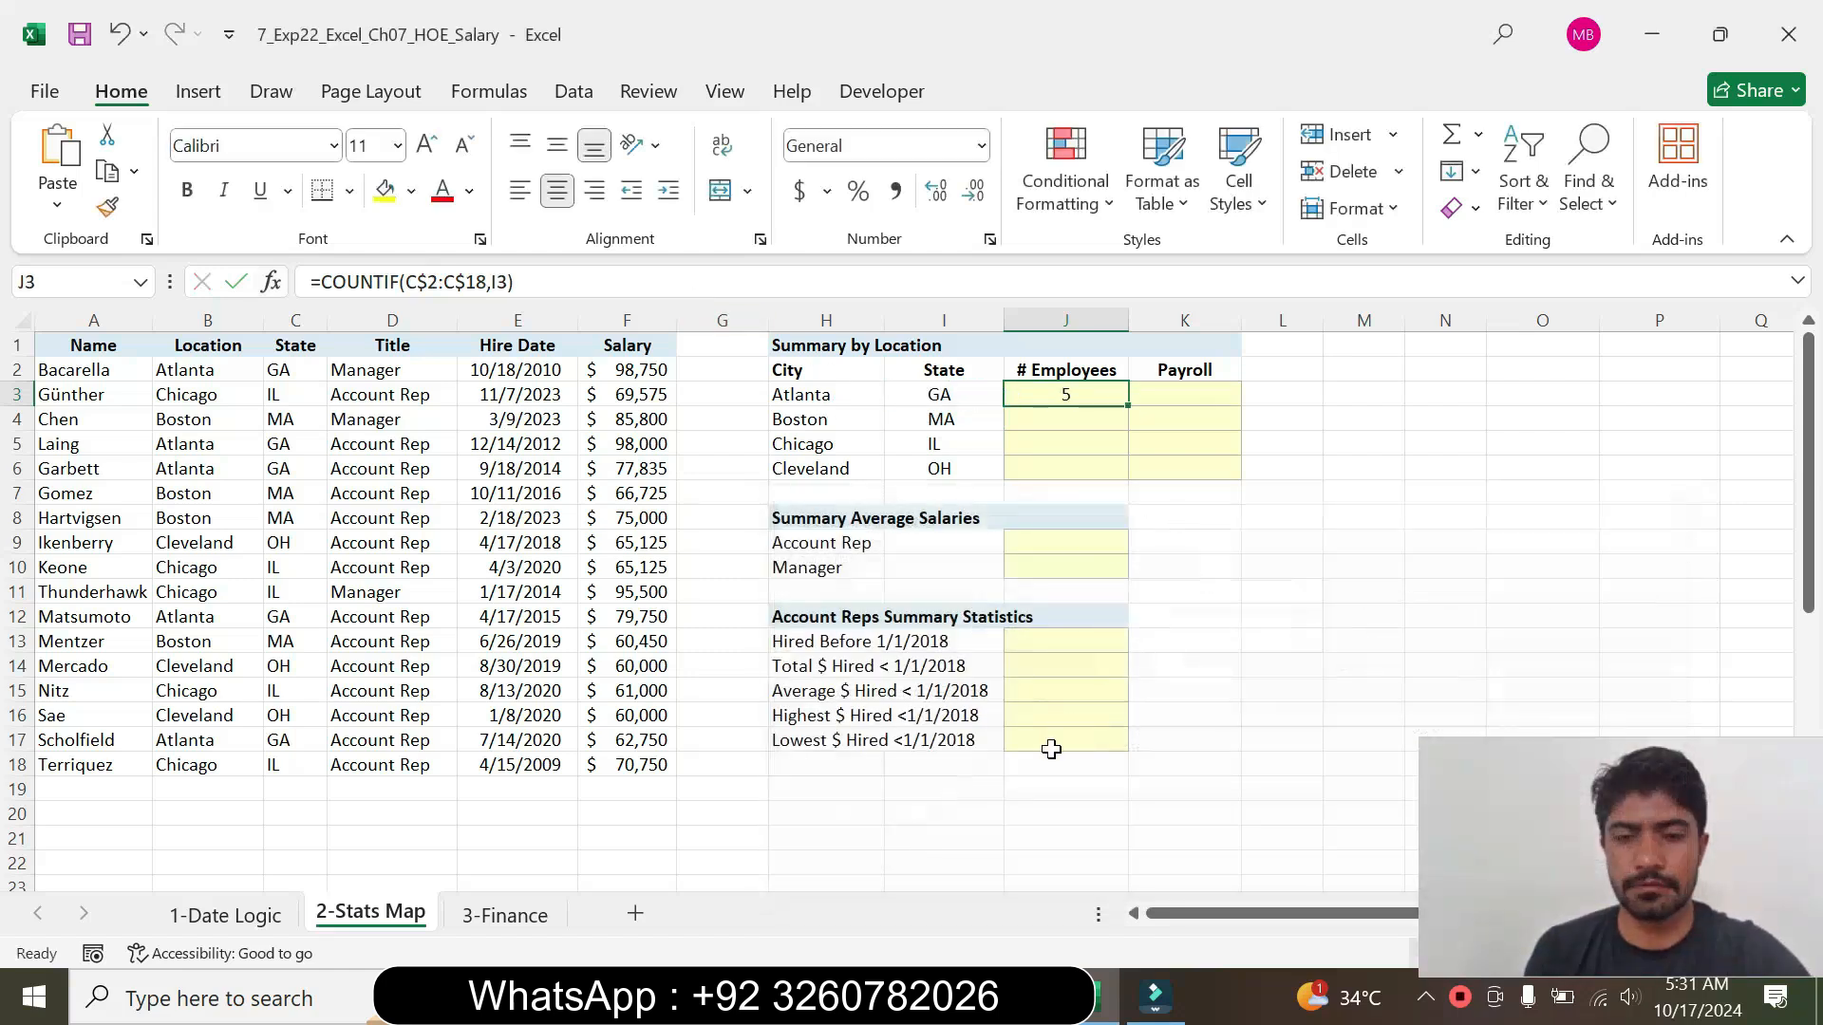
Step: Recheck the end of the step 9 instructions in Word, and copy the COUNTIF formula from J3 to J4:J6 in Excel
left_click(1031, 997)
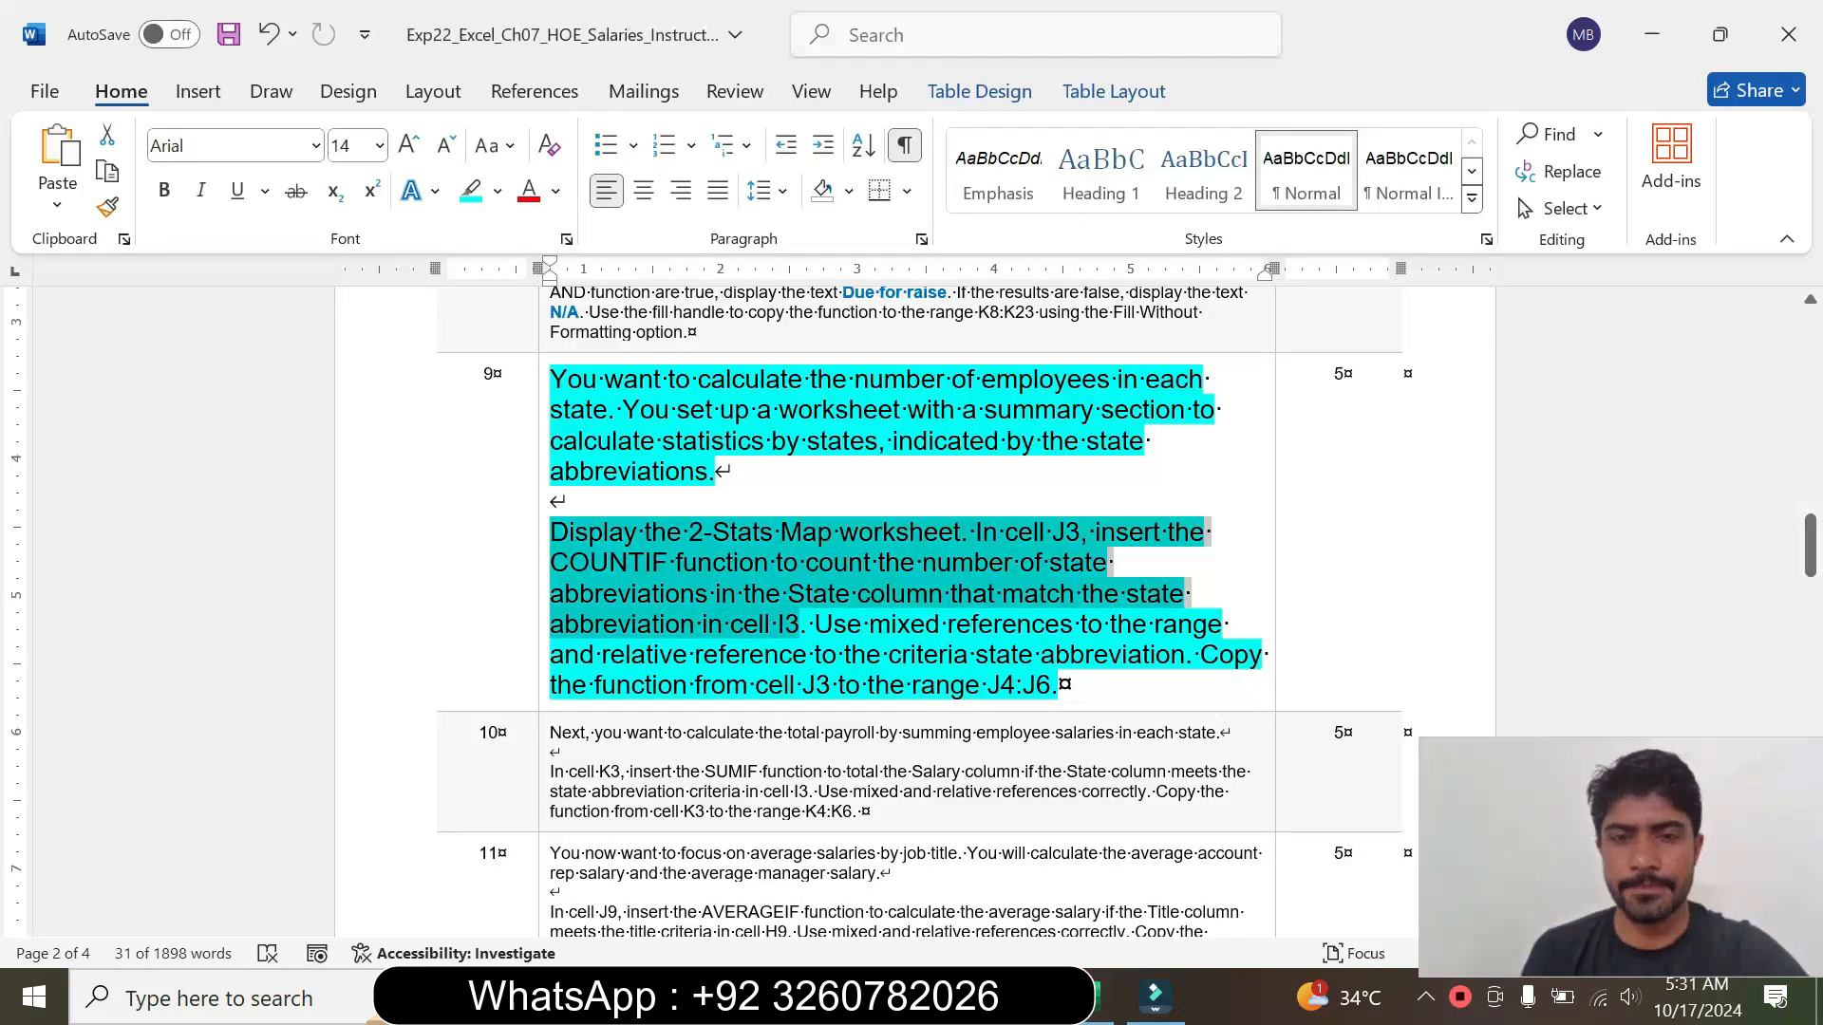
left_click_drag(814, 626, 988, 686)
left_click(749, 708)
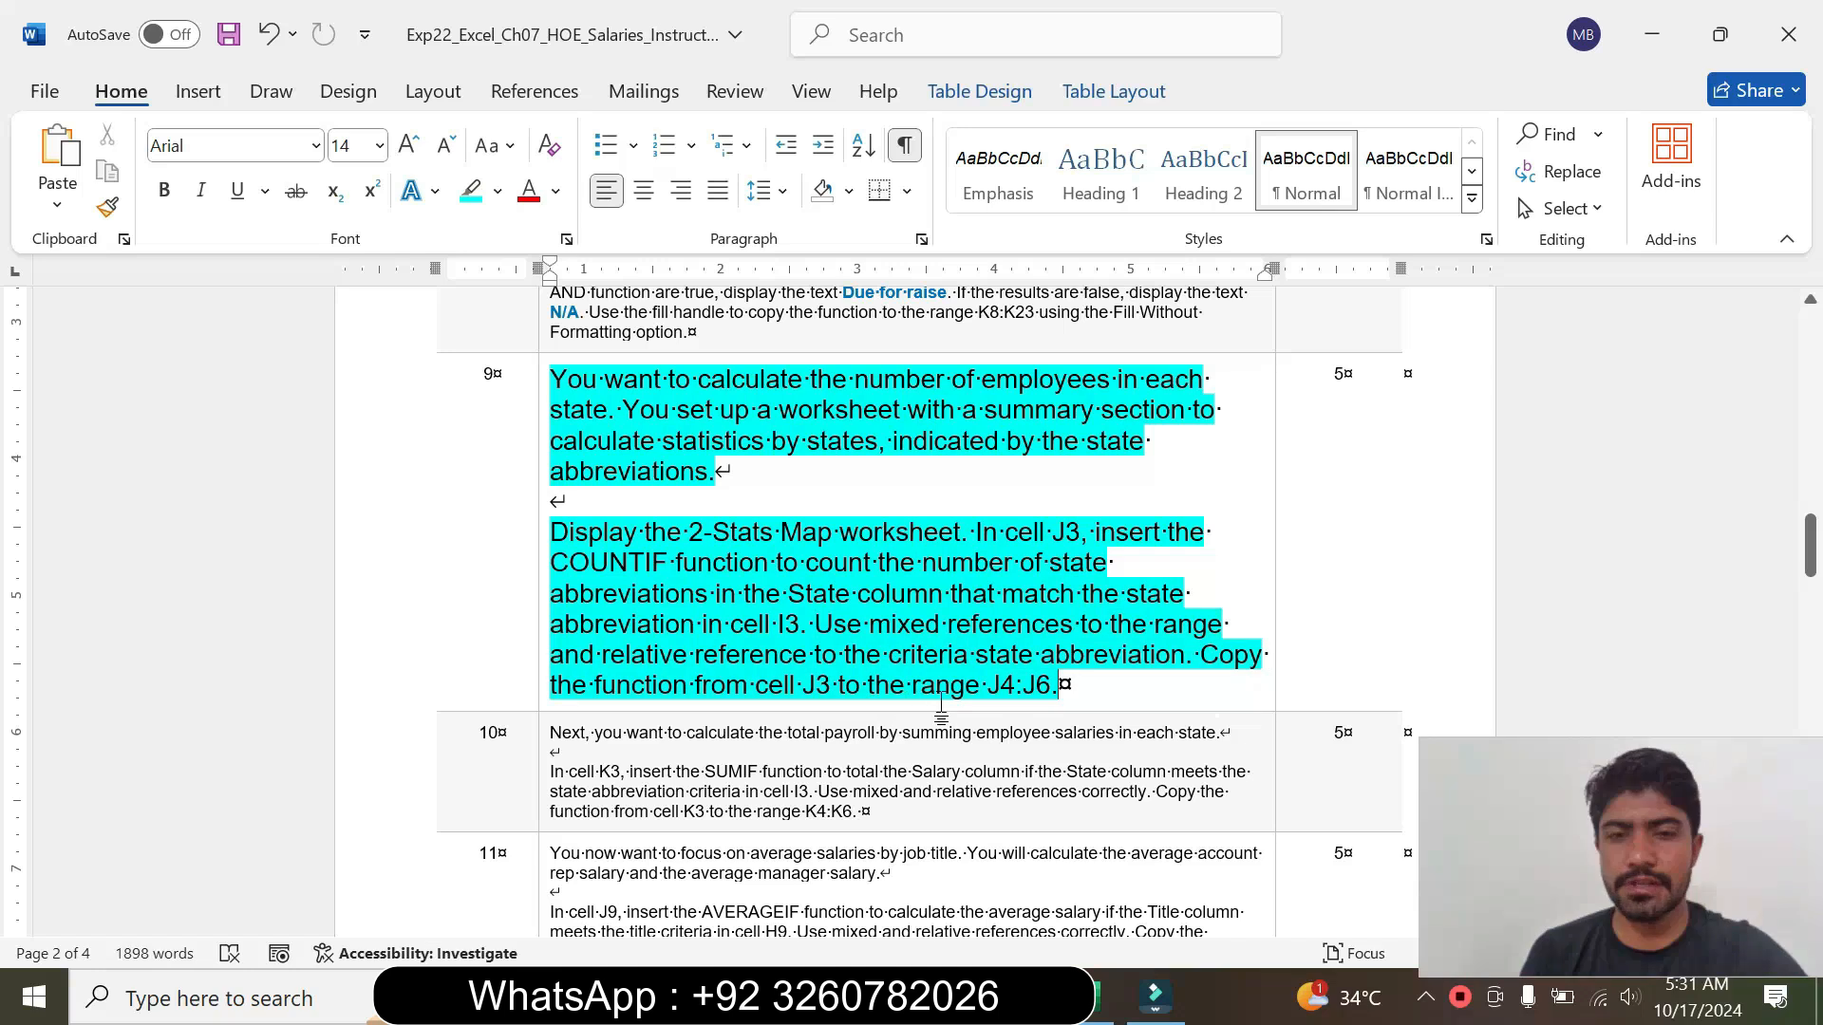
left_click(1099, 1012)
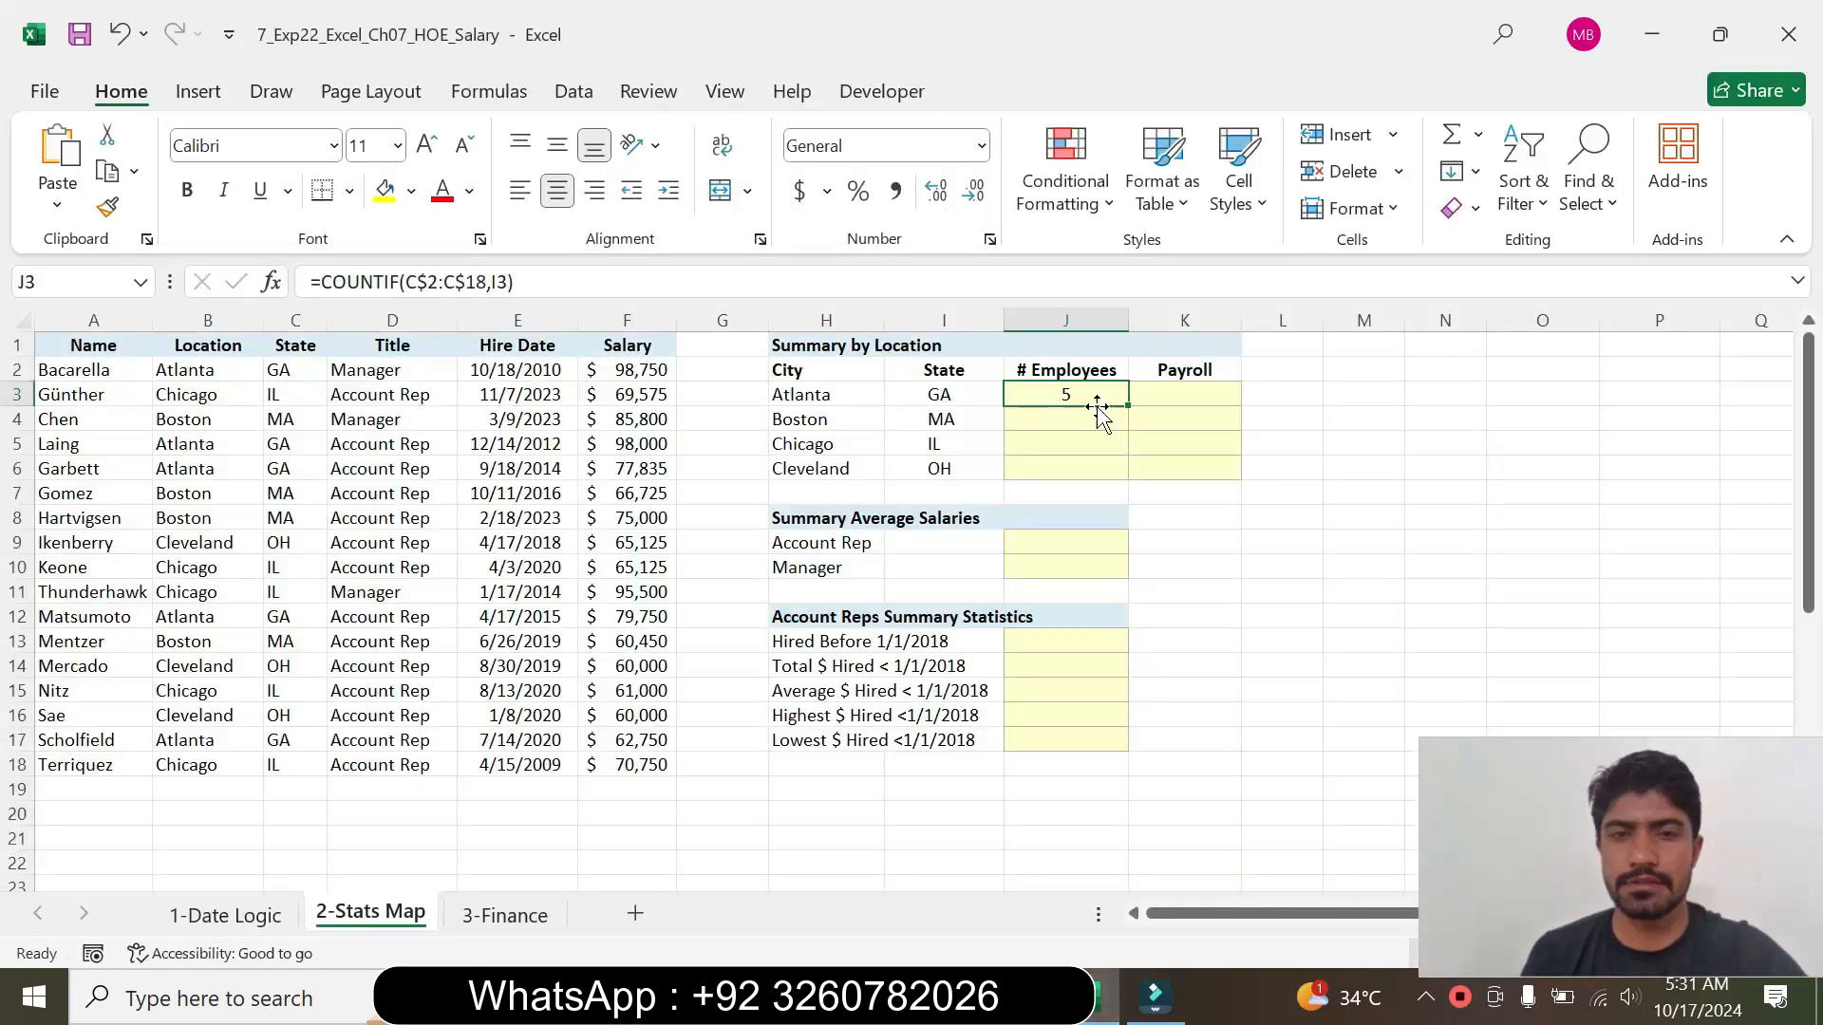
left_click_drag(1135, 406, 1136, 490)
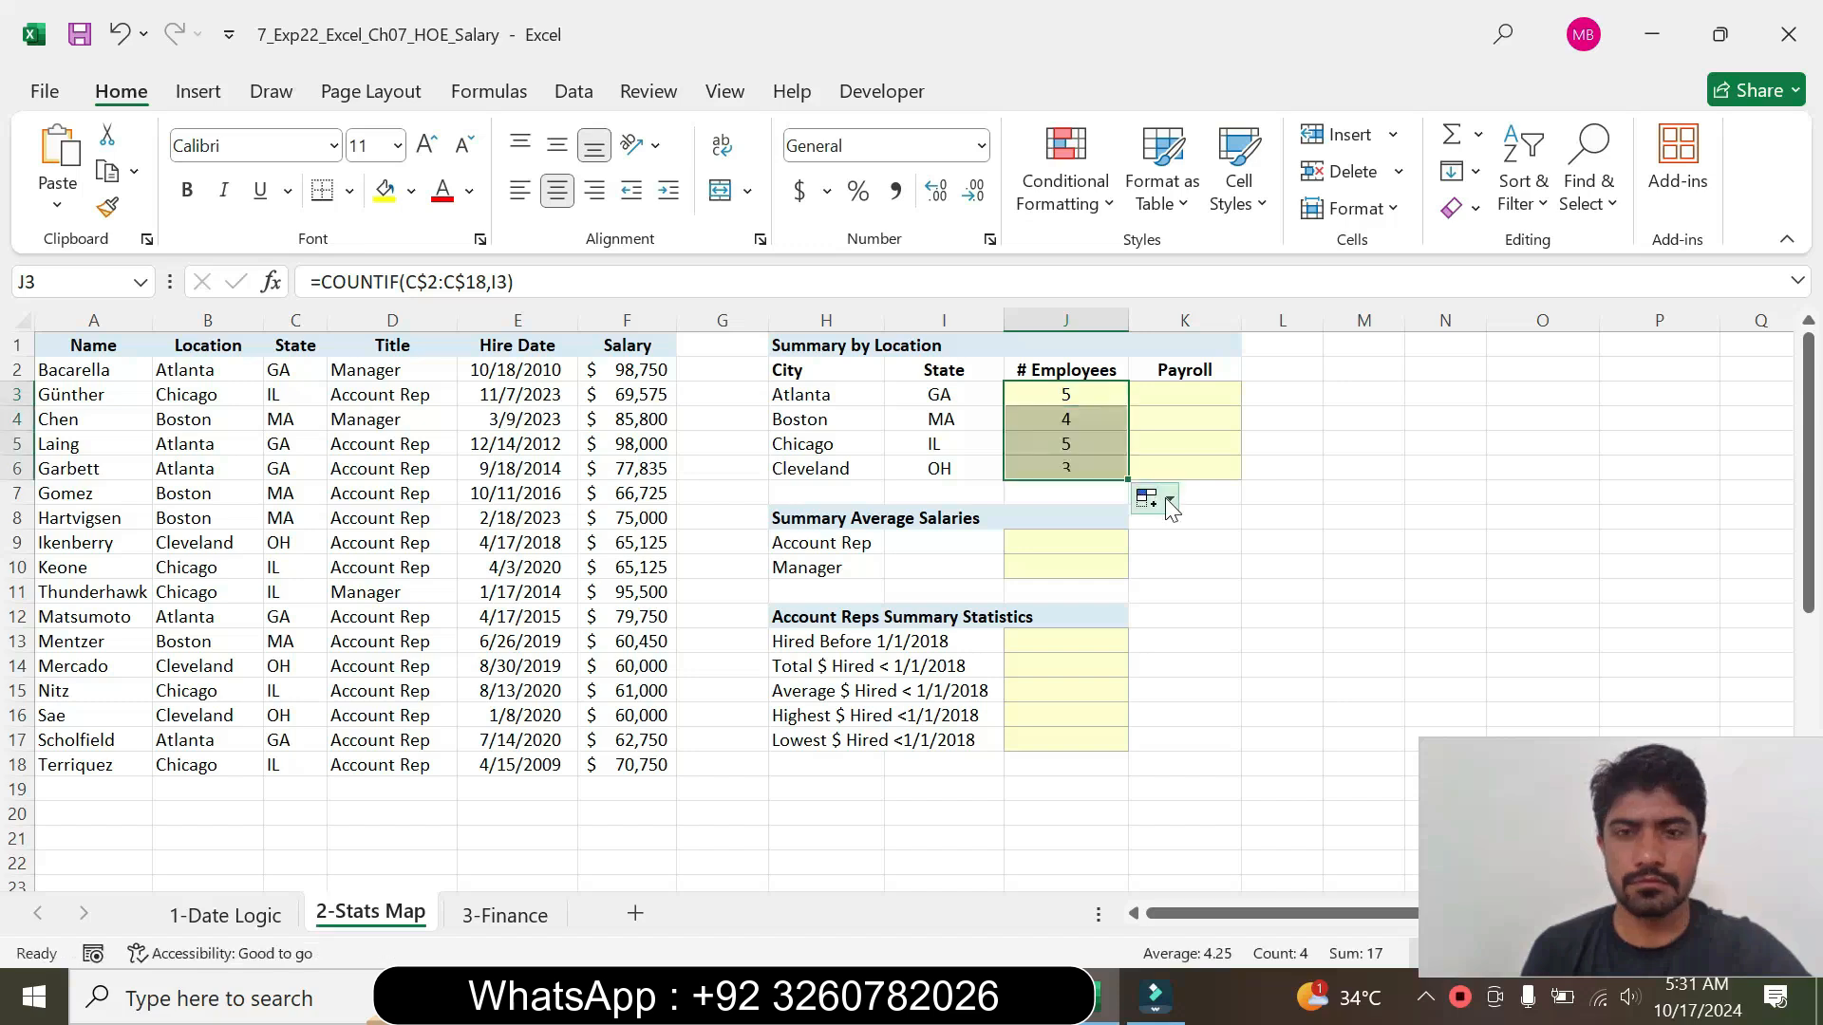
left_click(1166, 502)
left_click(1280, 474)
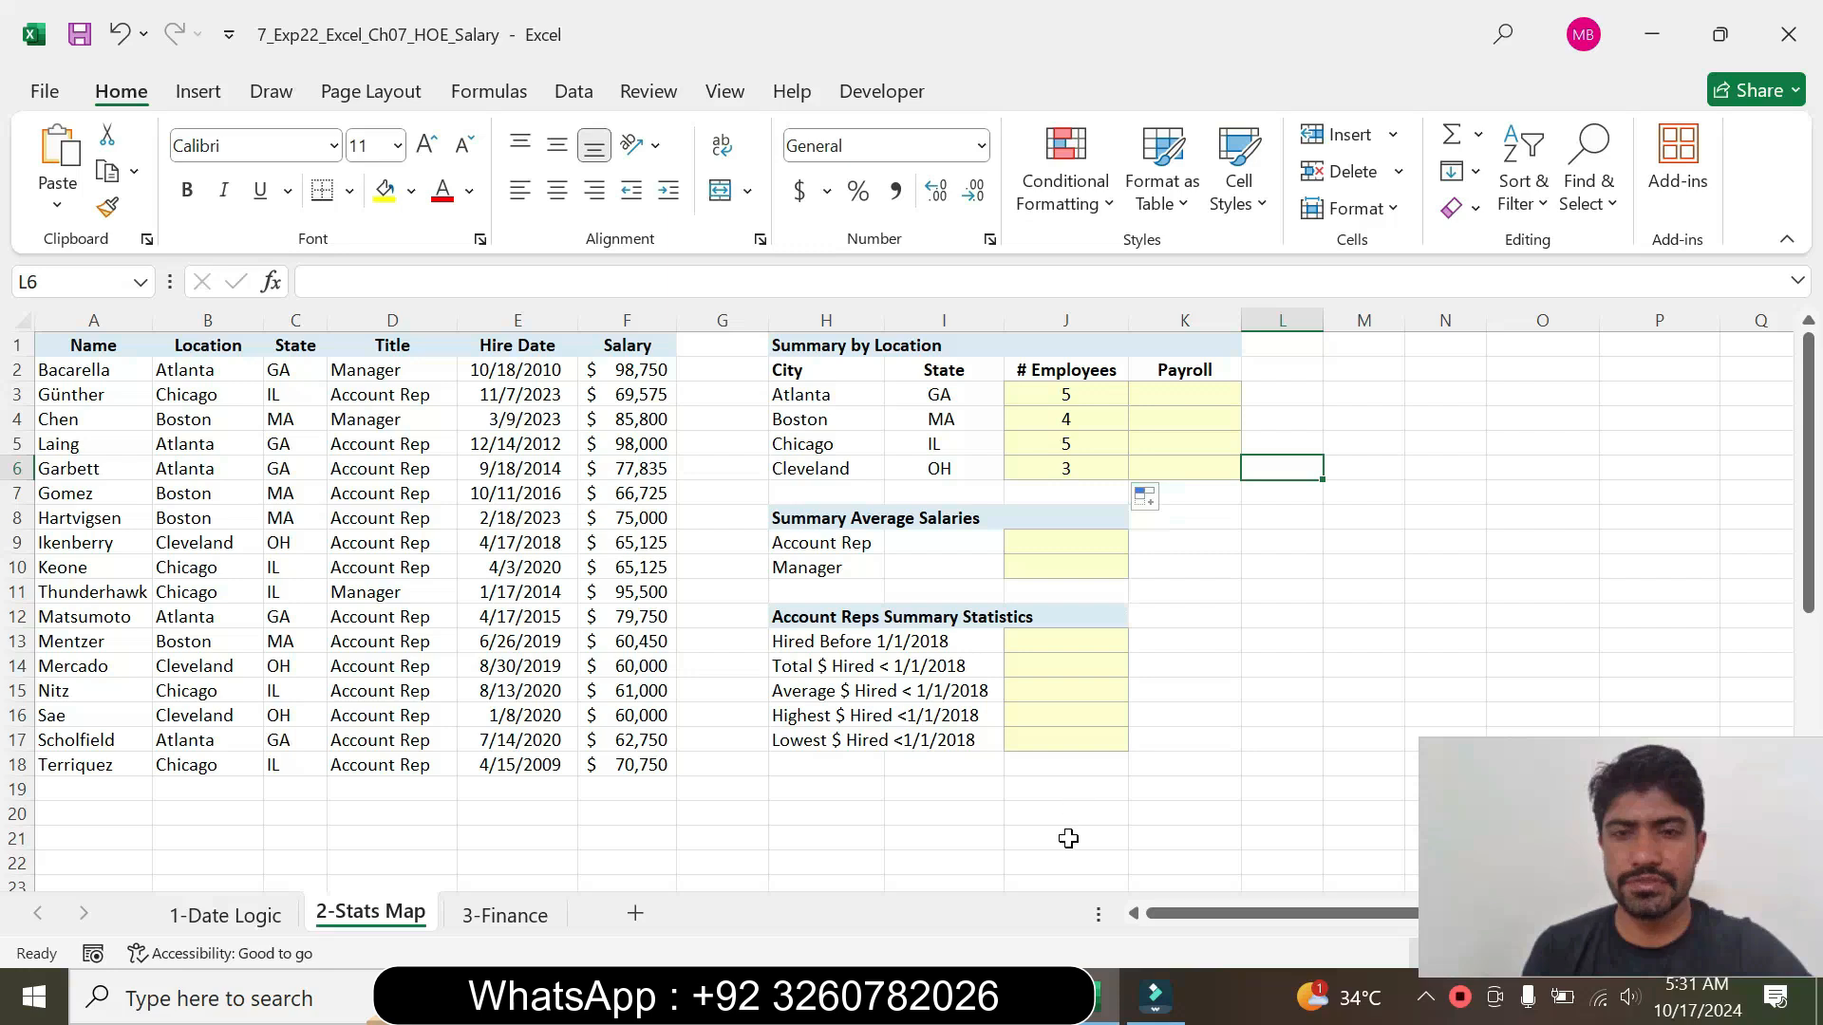
Step: Switch to Word, set the step 9 instruction text back to 9 pt and remove its highlighting
left_click(1103, 998)
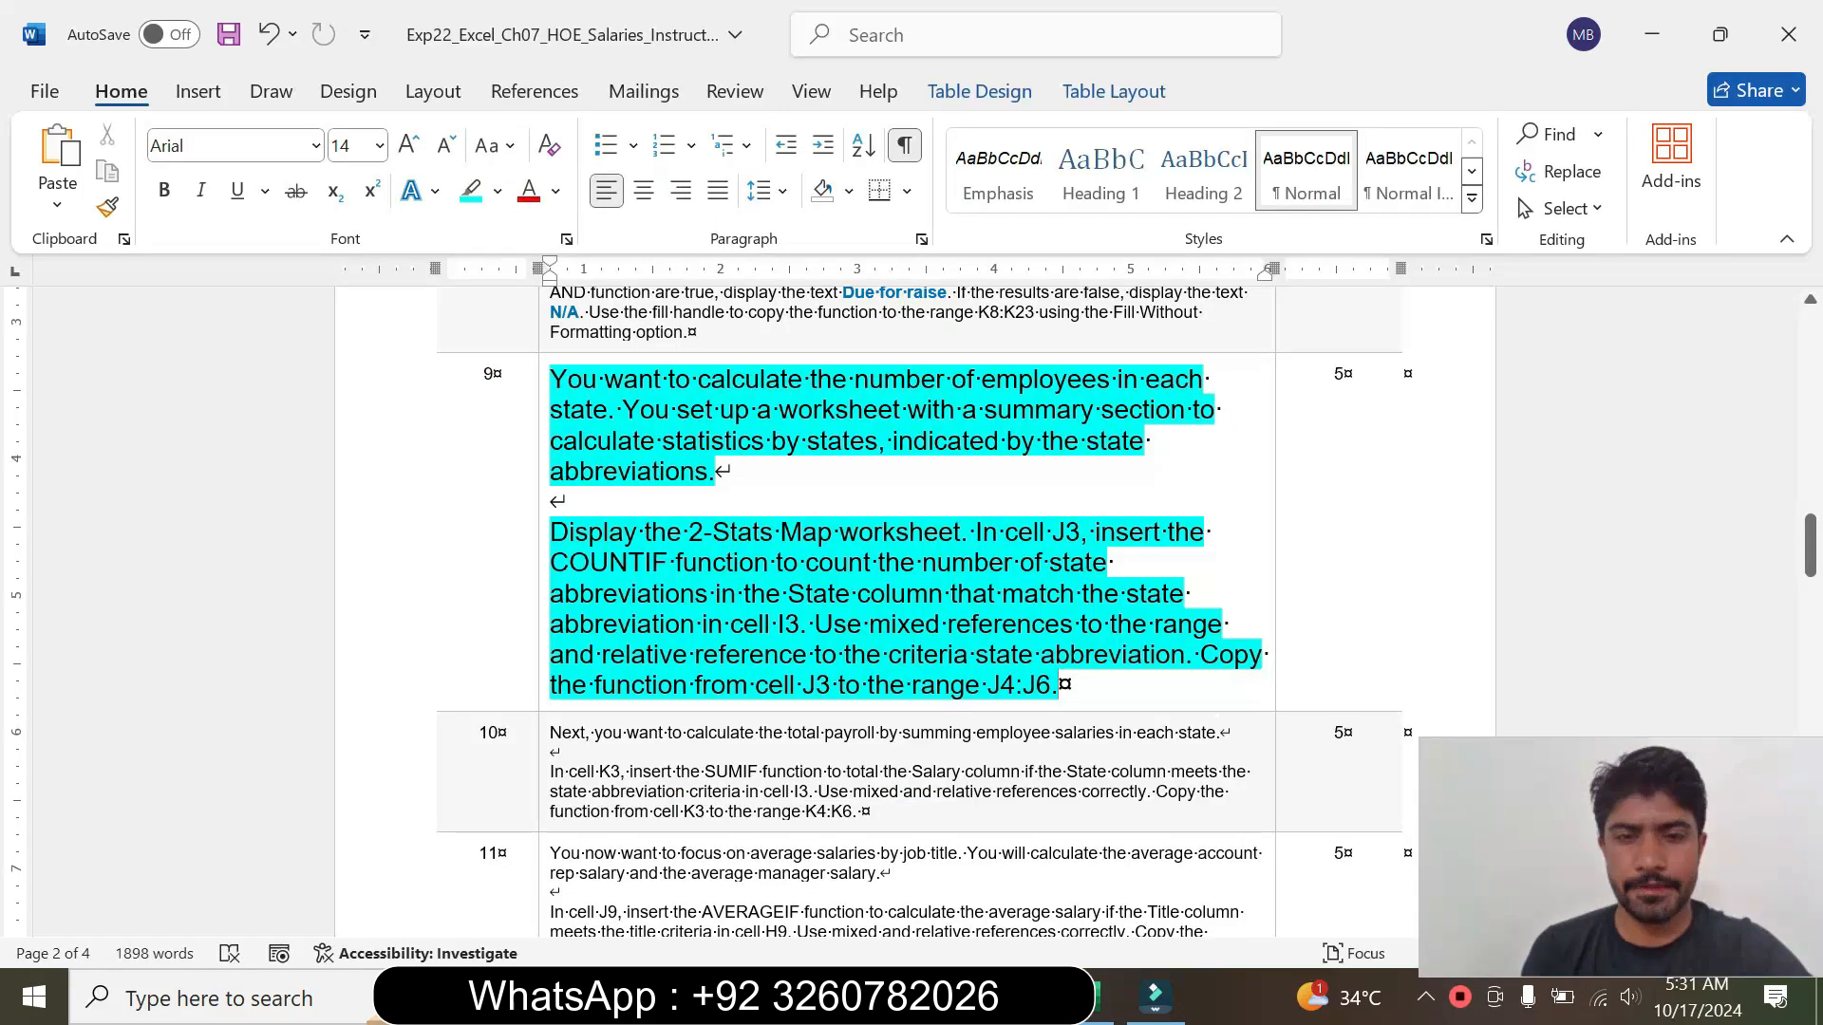
left_click(537, 610)
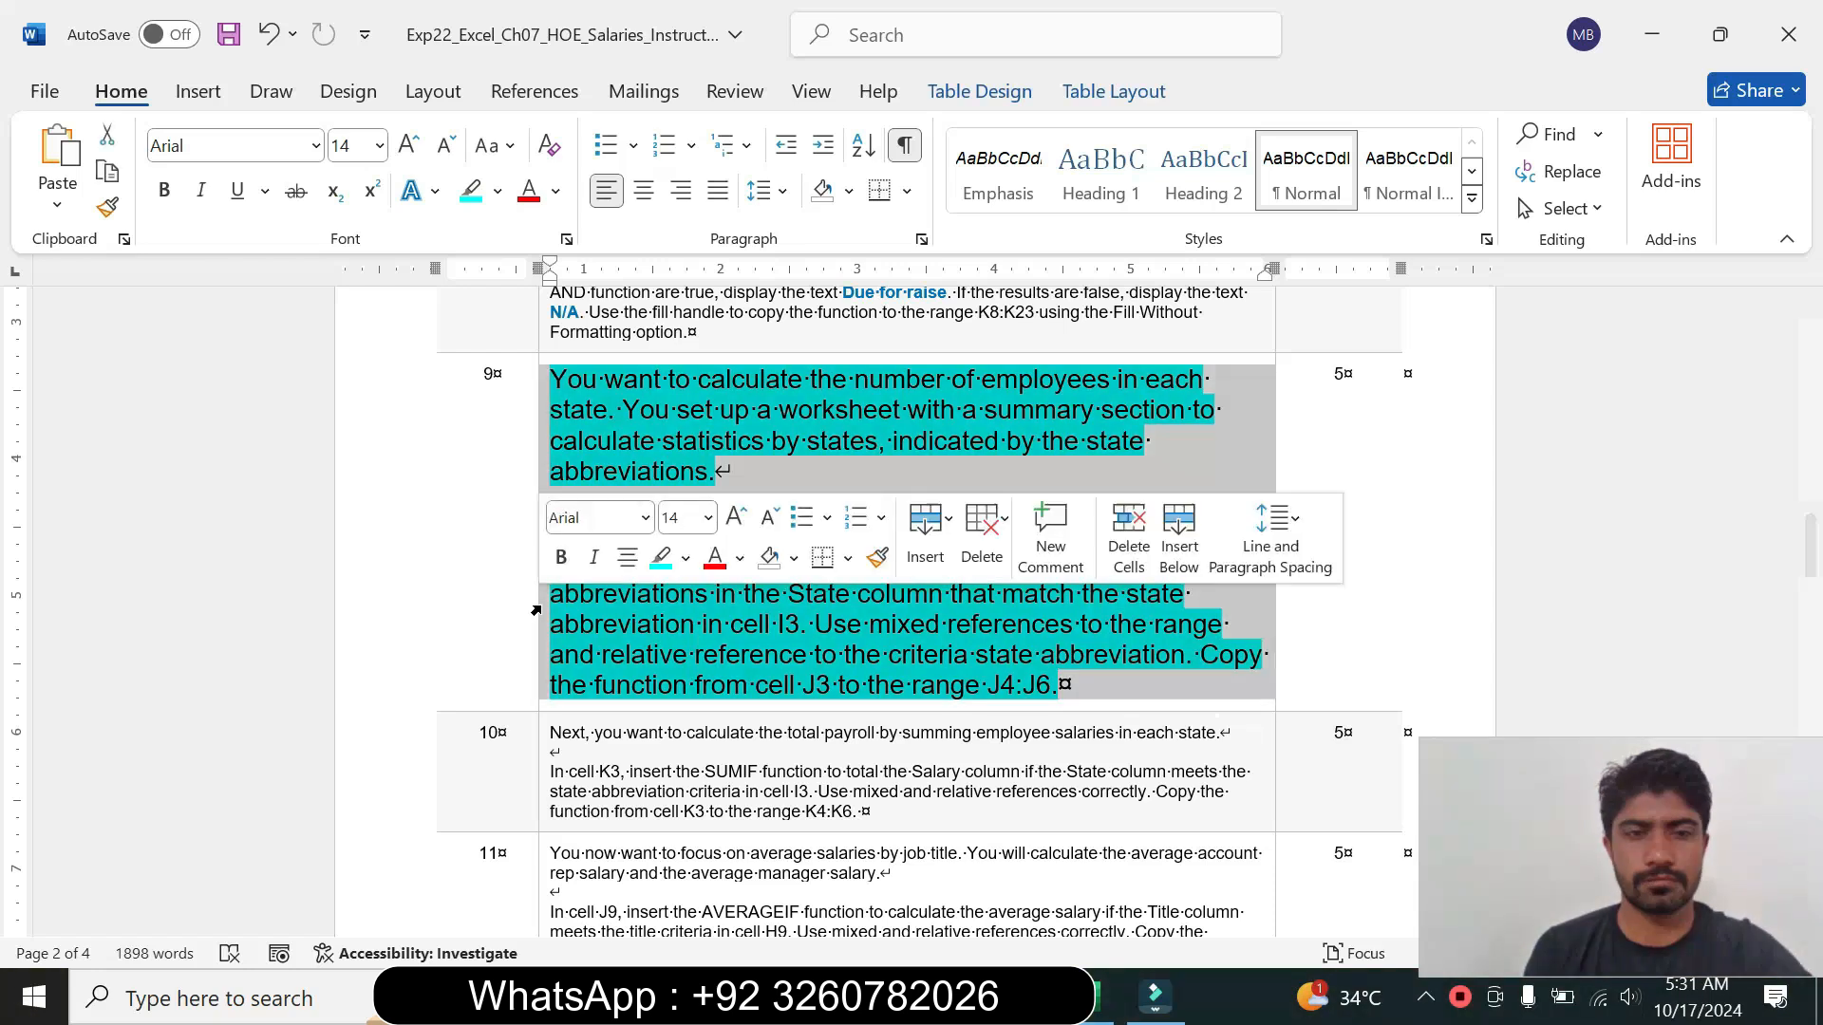
left_click(708, 517)
left_click(680, 55)
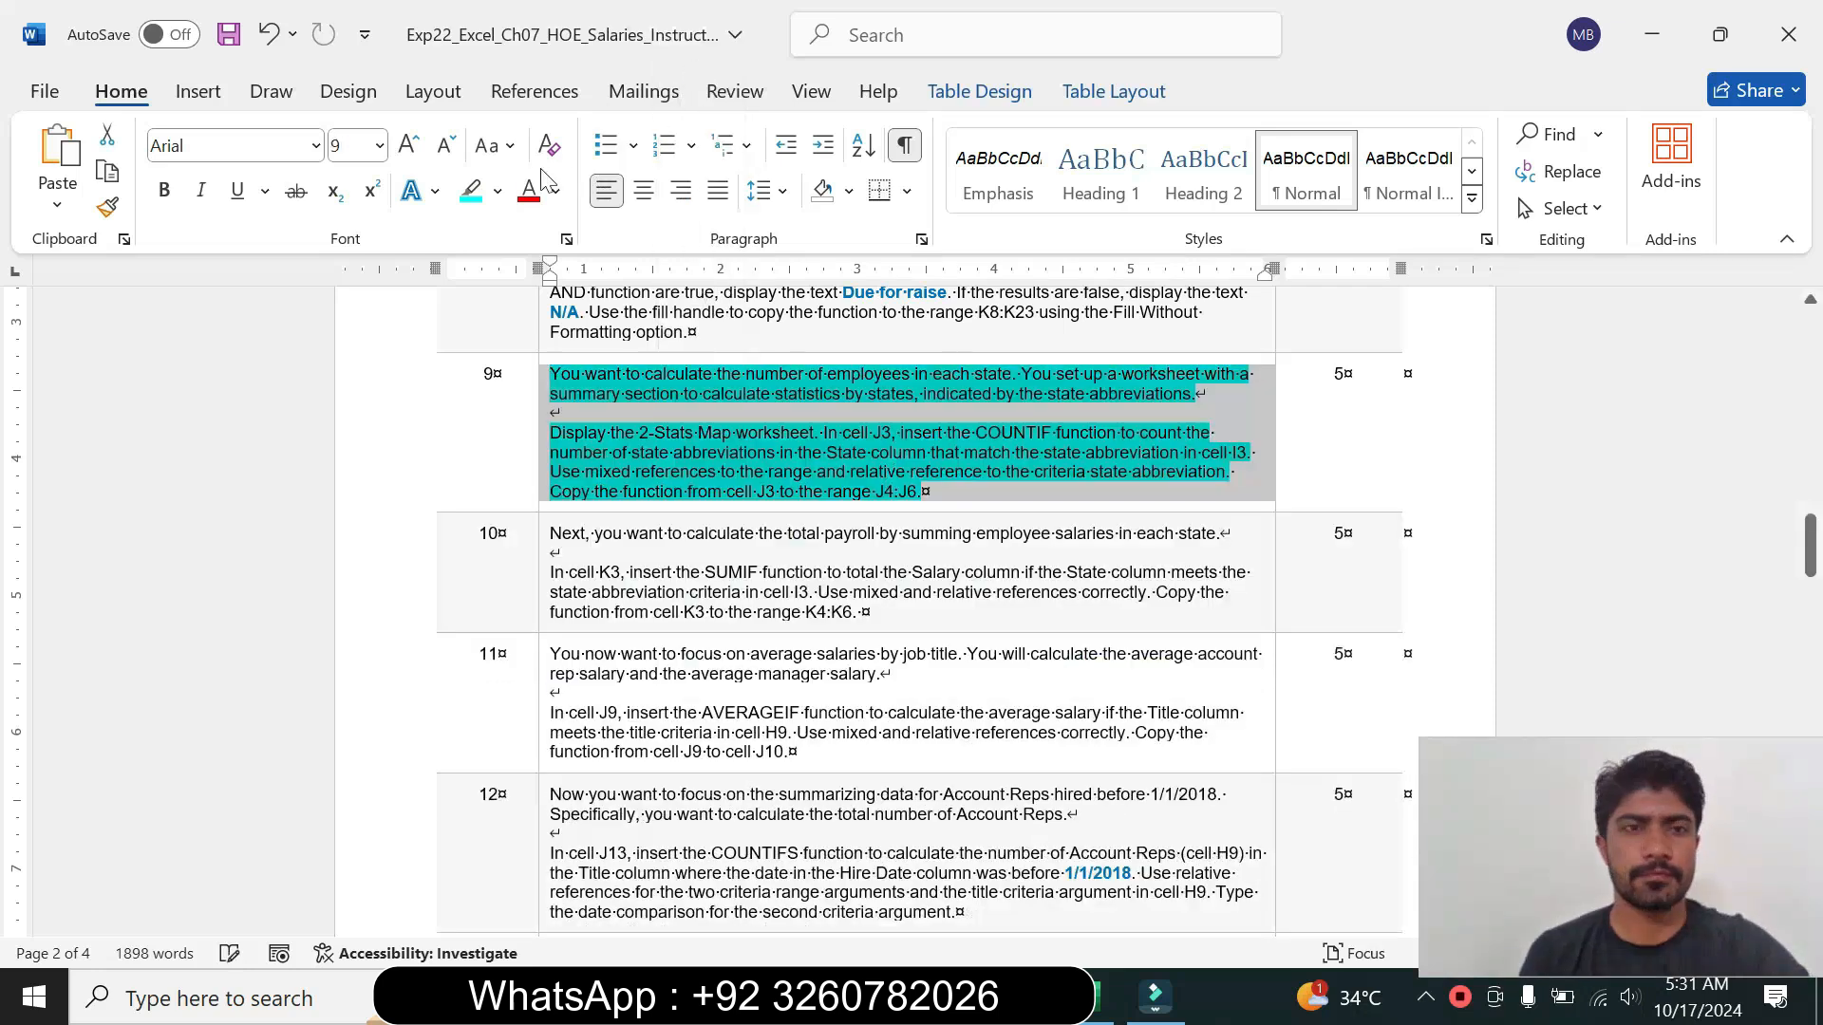
left_click(503, 196)
left_click(598, 419)
key("Right")
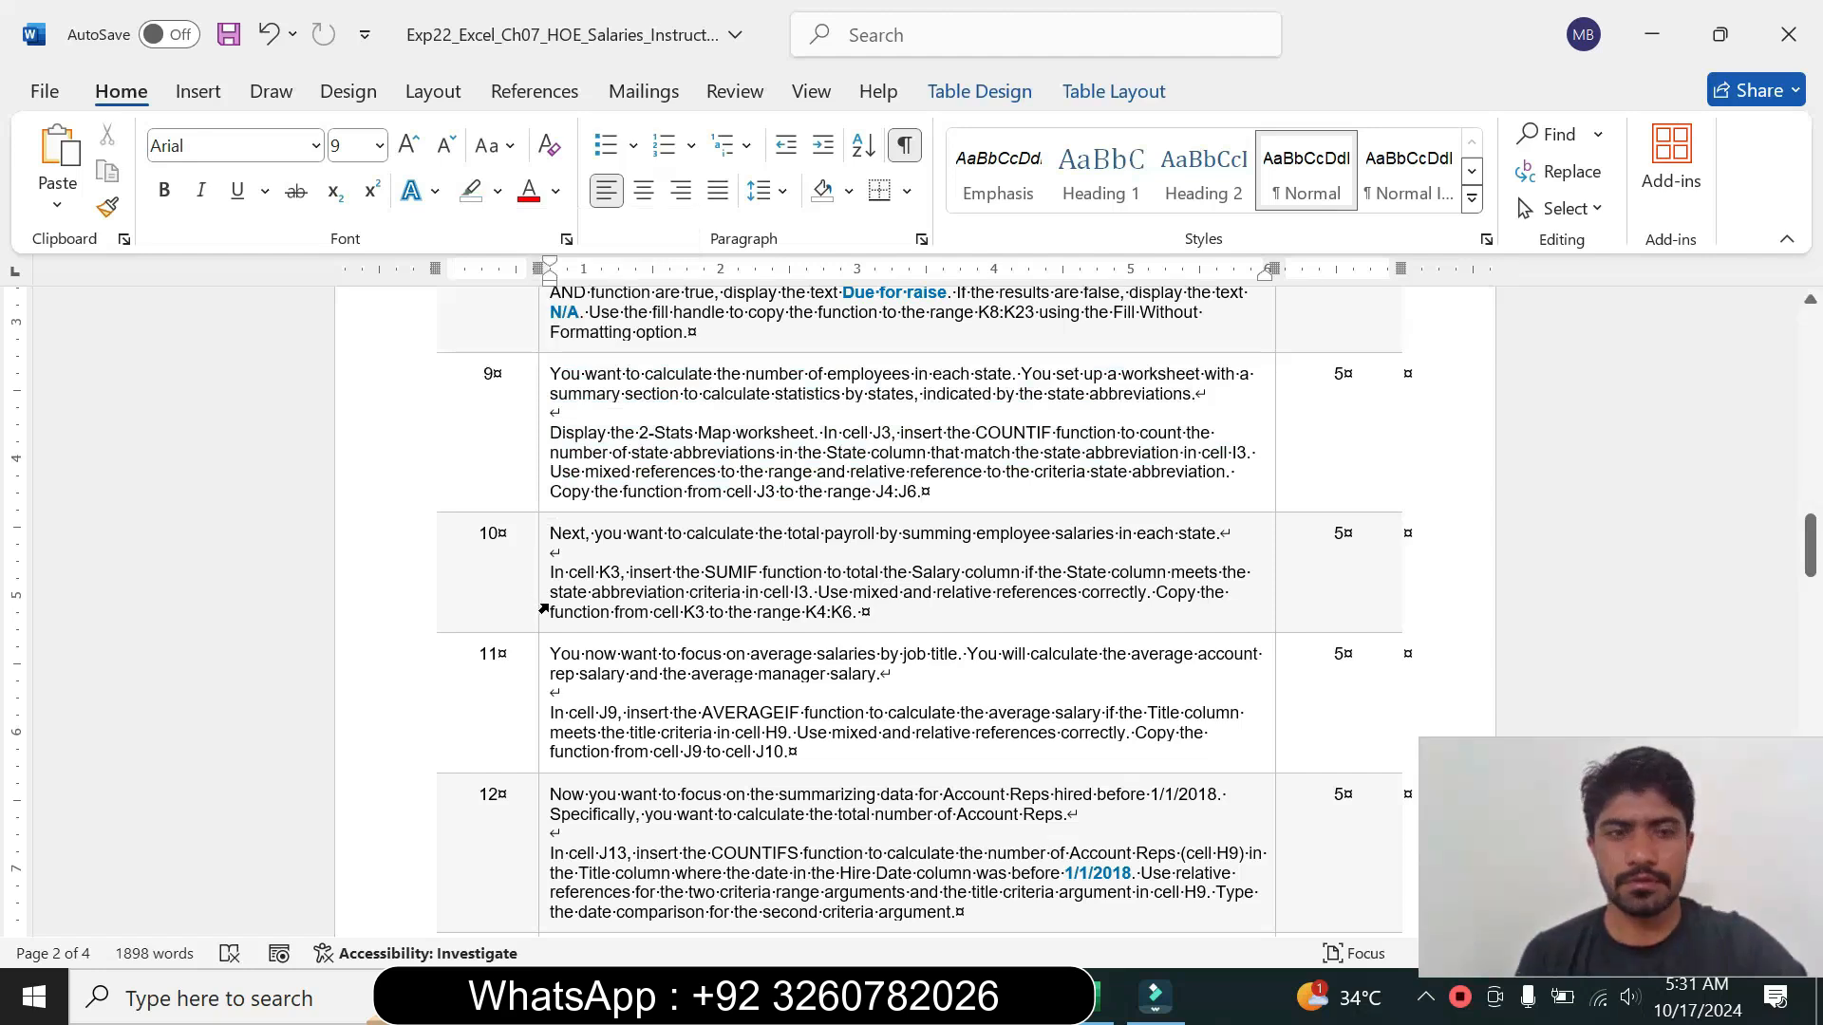
Step: Enlarge the step 10 instruction text to 14 pt and highlight it in turquoise
left_click(543, 608)
left_click(715, 516)
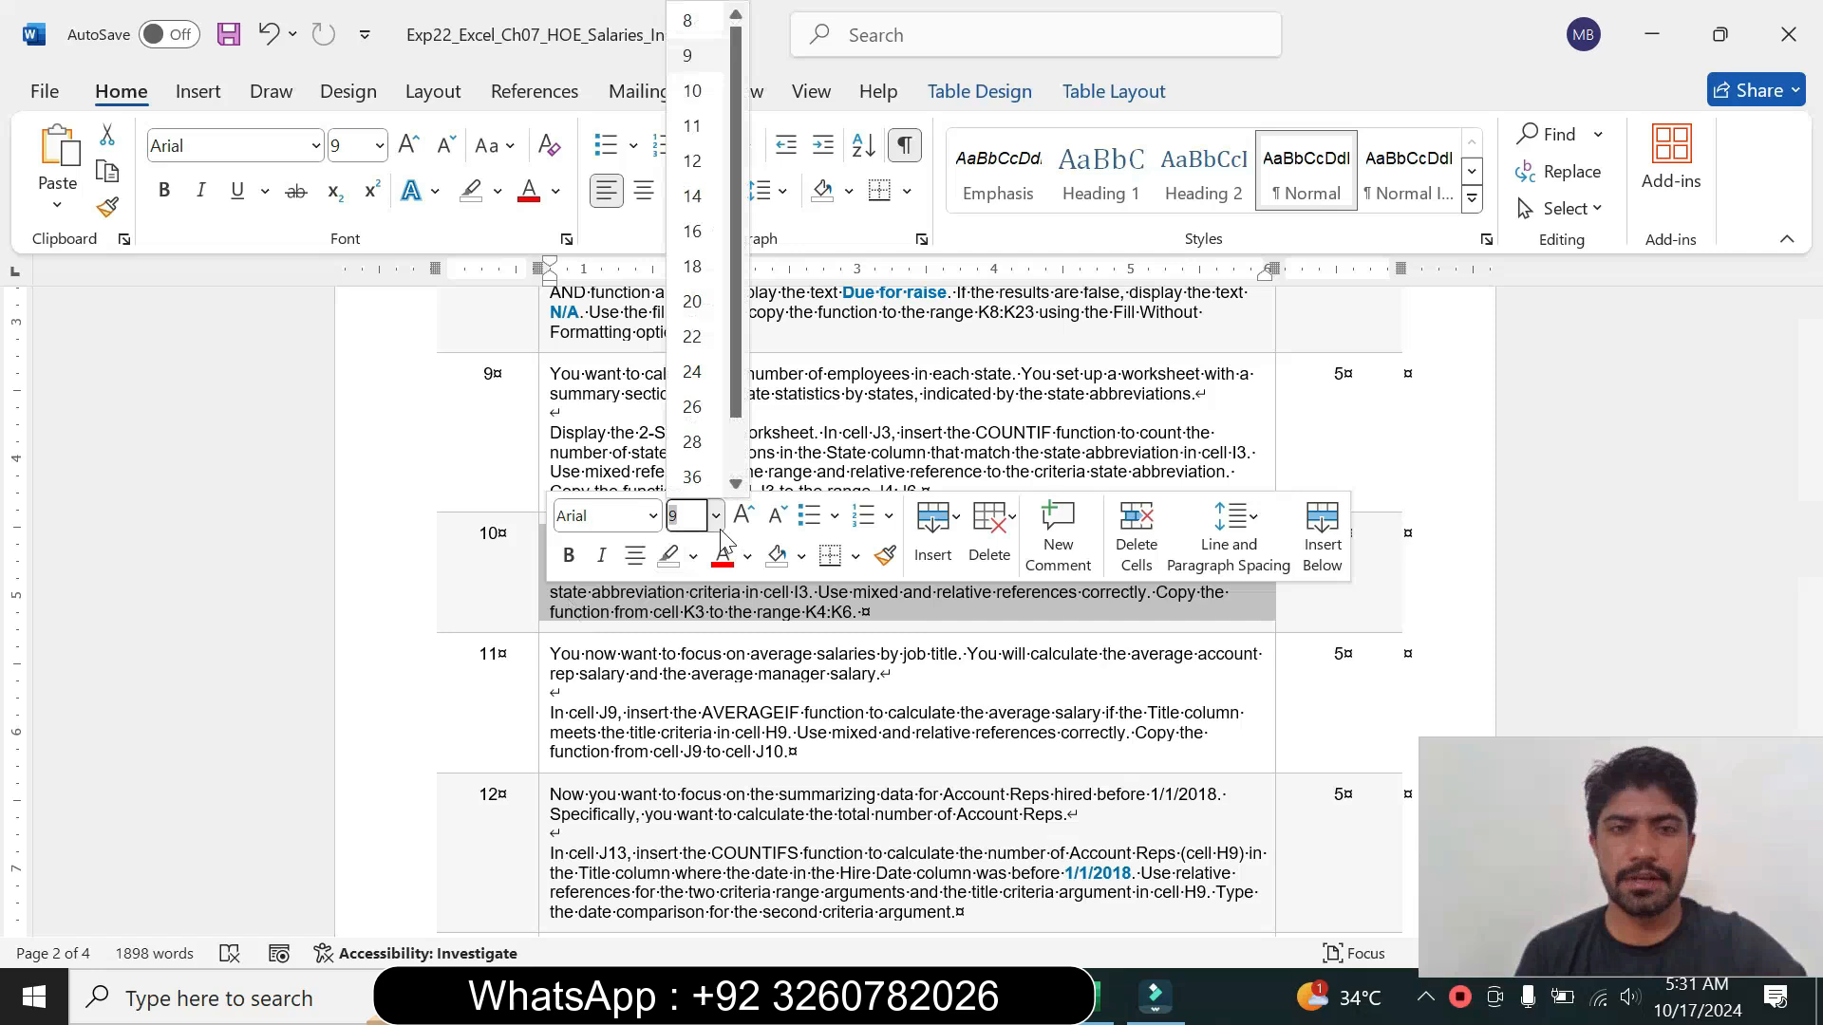
left_click(696, 196)
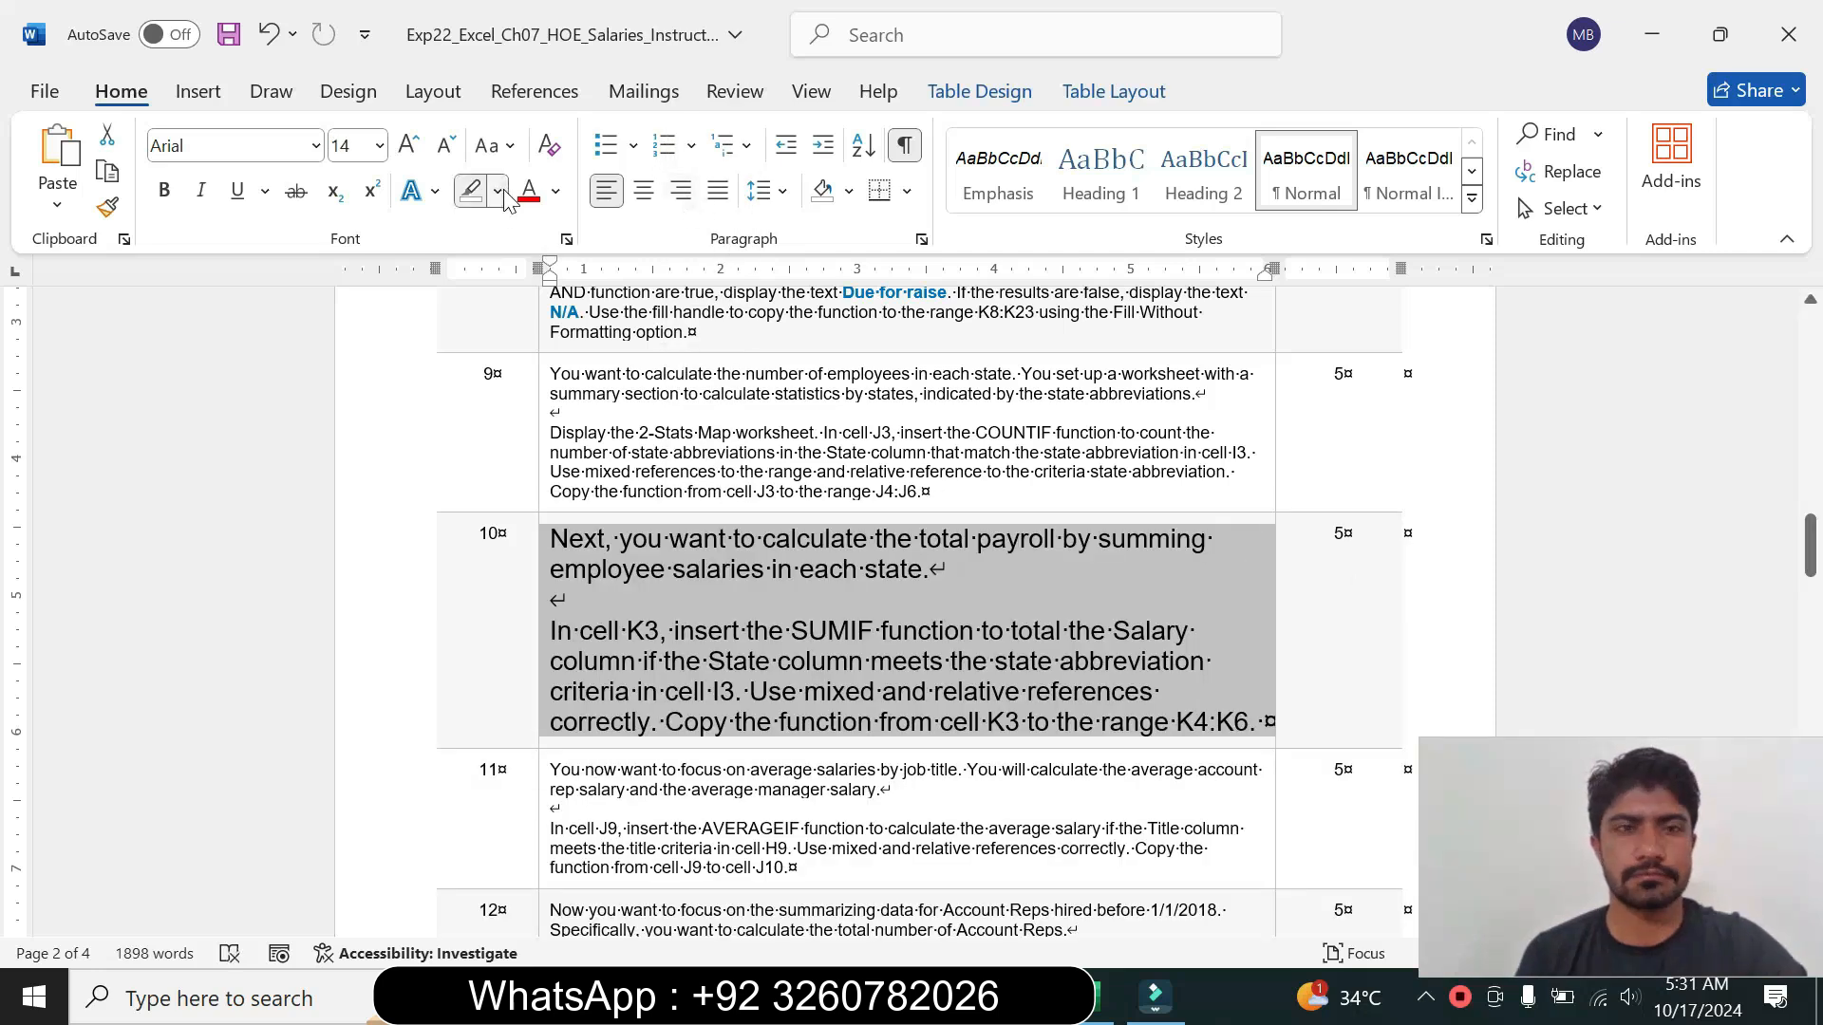
left_click(498, 192)
left_click(551, 289)
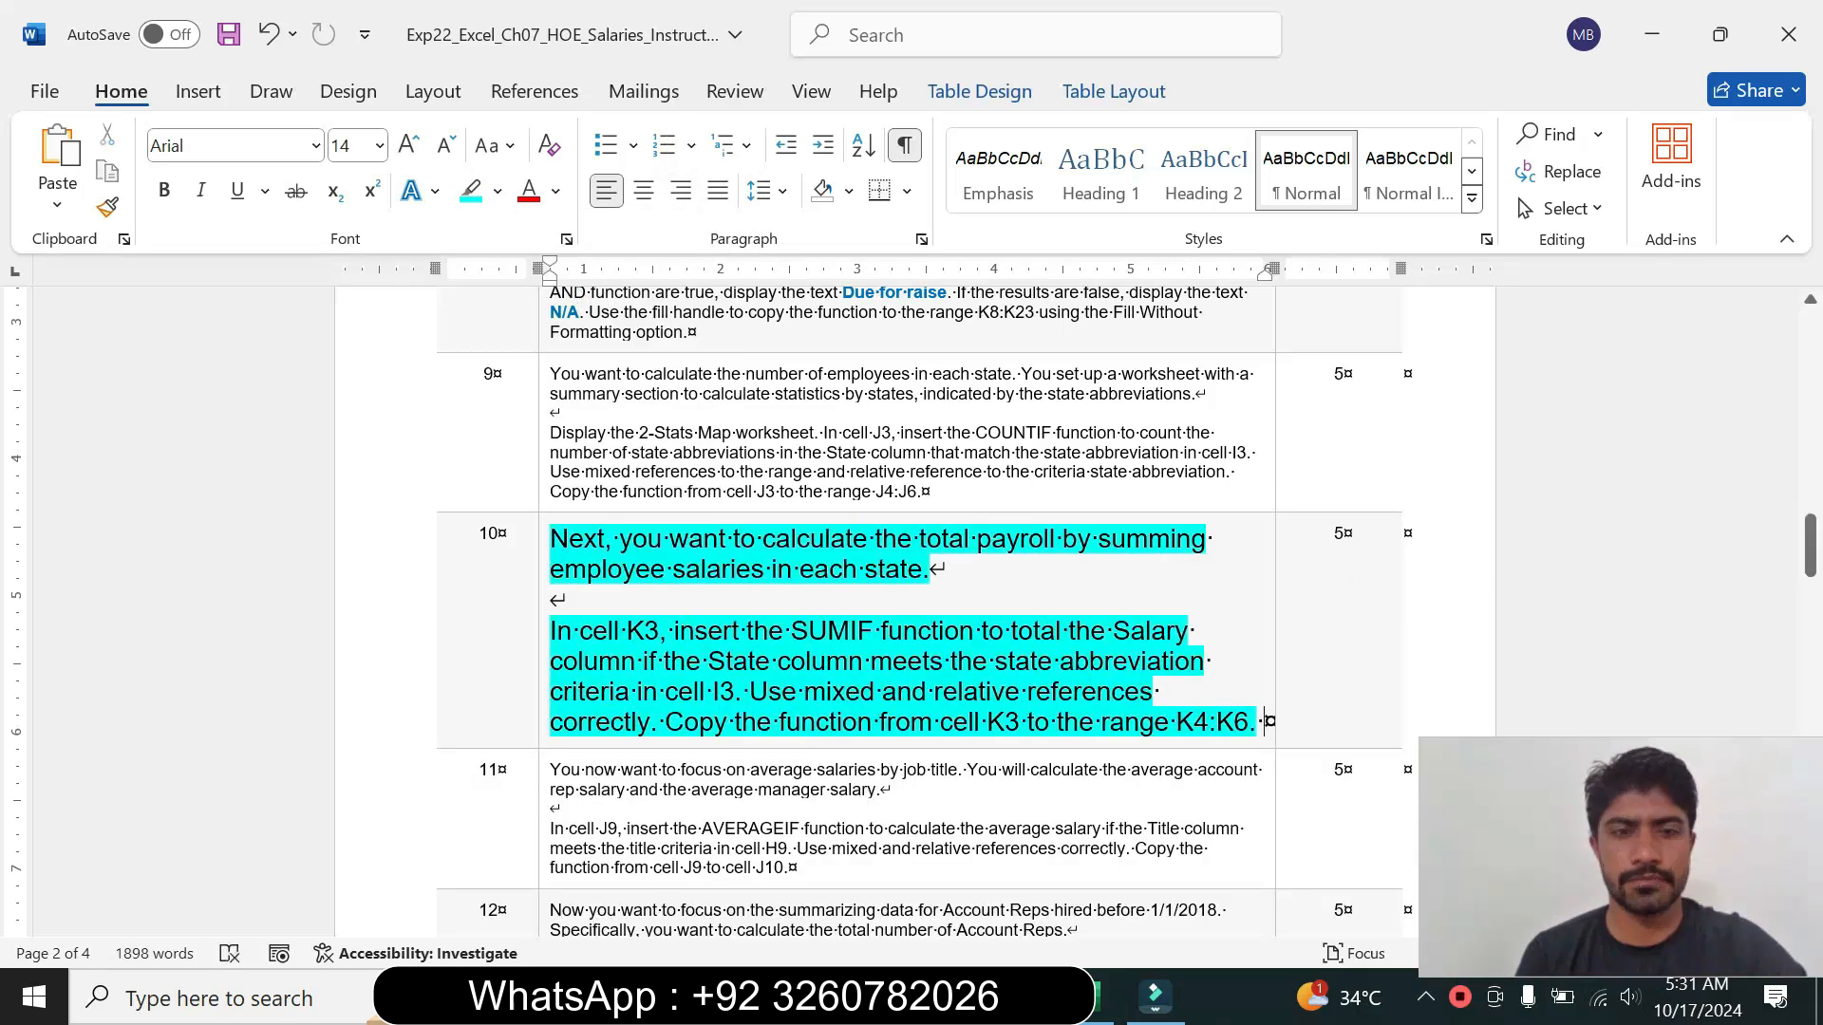
Step: Read the step 10 instructions on totalling payroll by state with SUMIF, marking the passages being read
left_click_drag(550, 539, 886, 591)
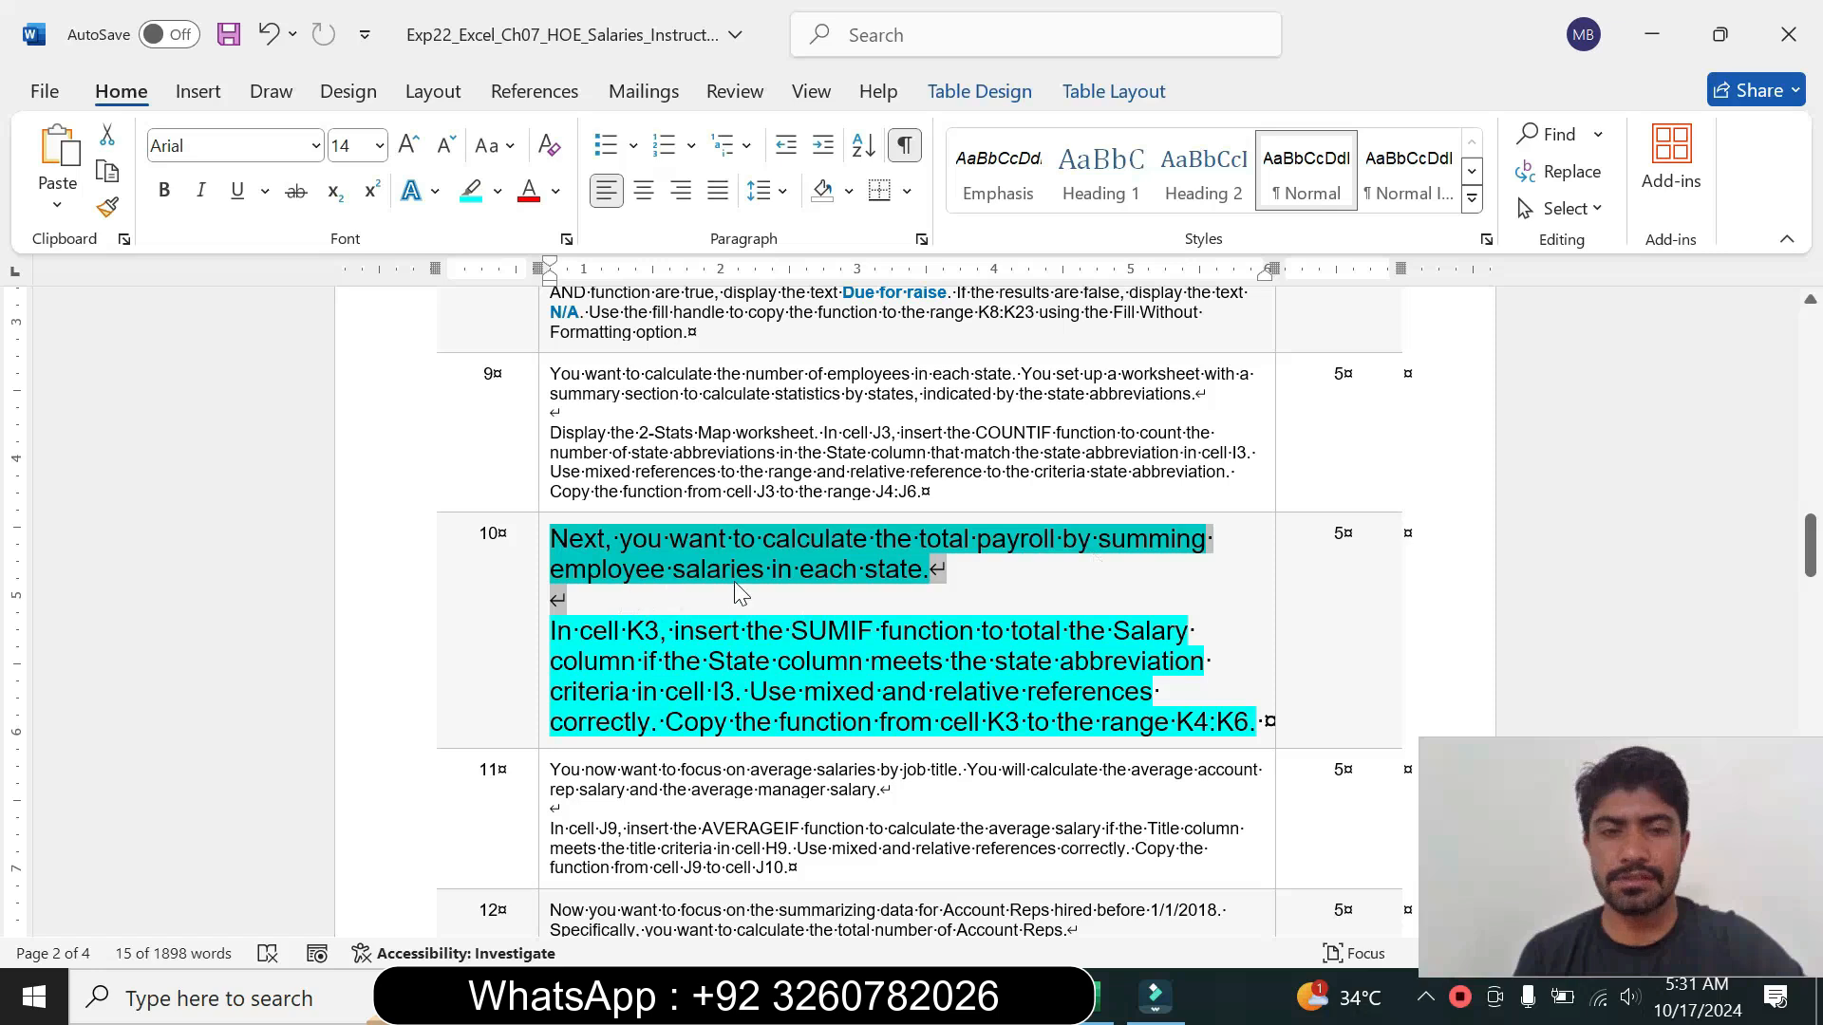
left_click_drag(550, 631, 735, 692)
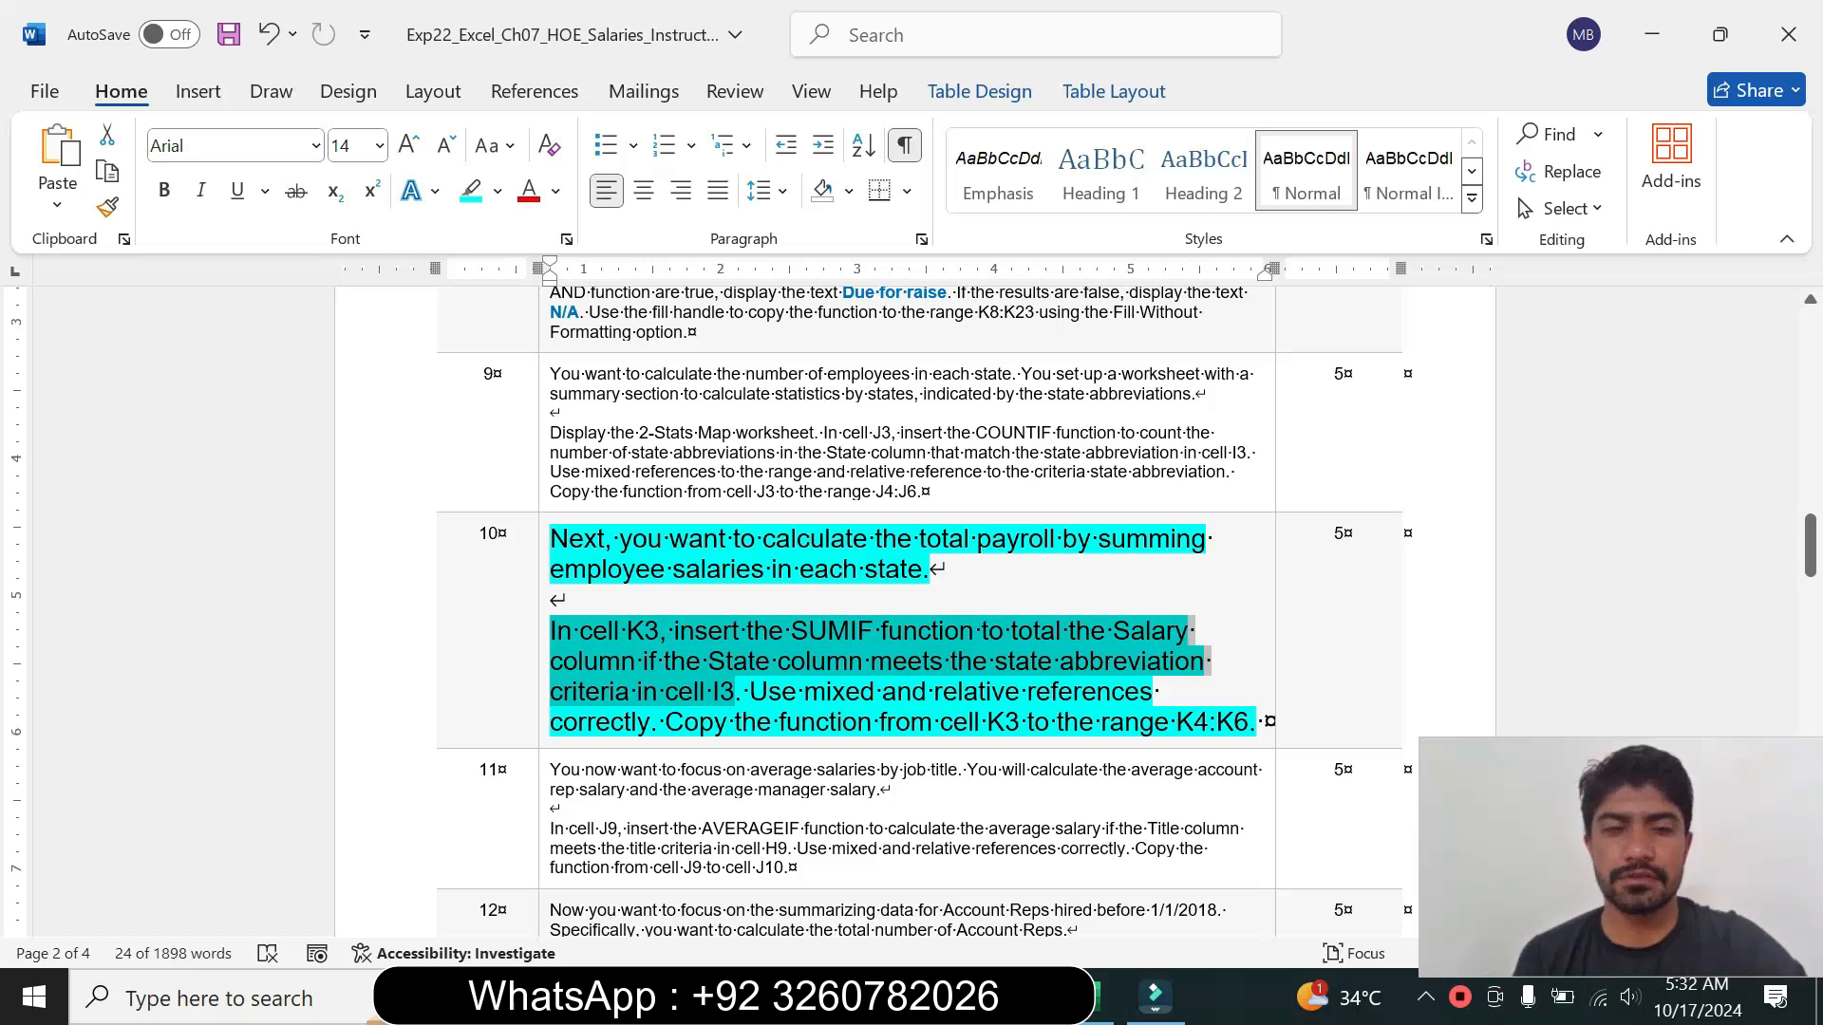
left_click(953, 722)
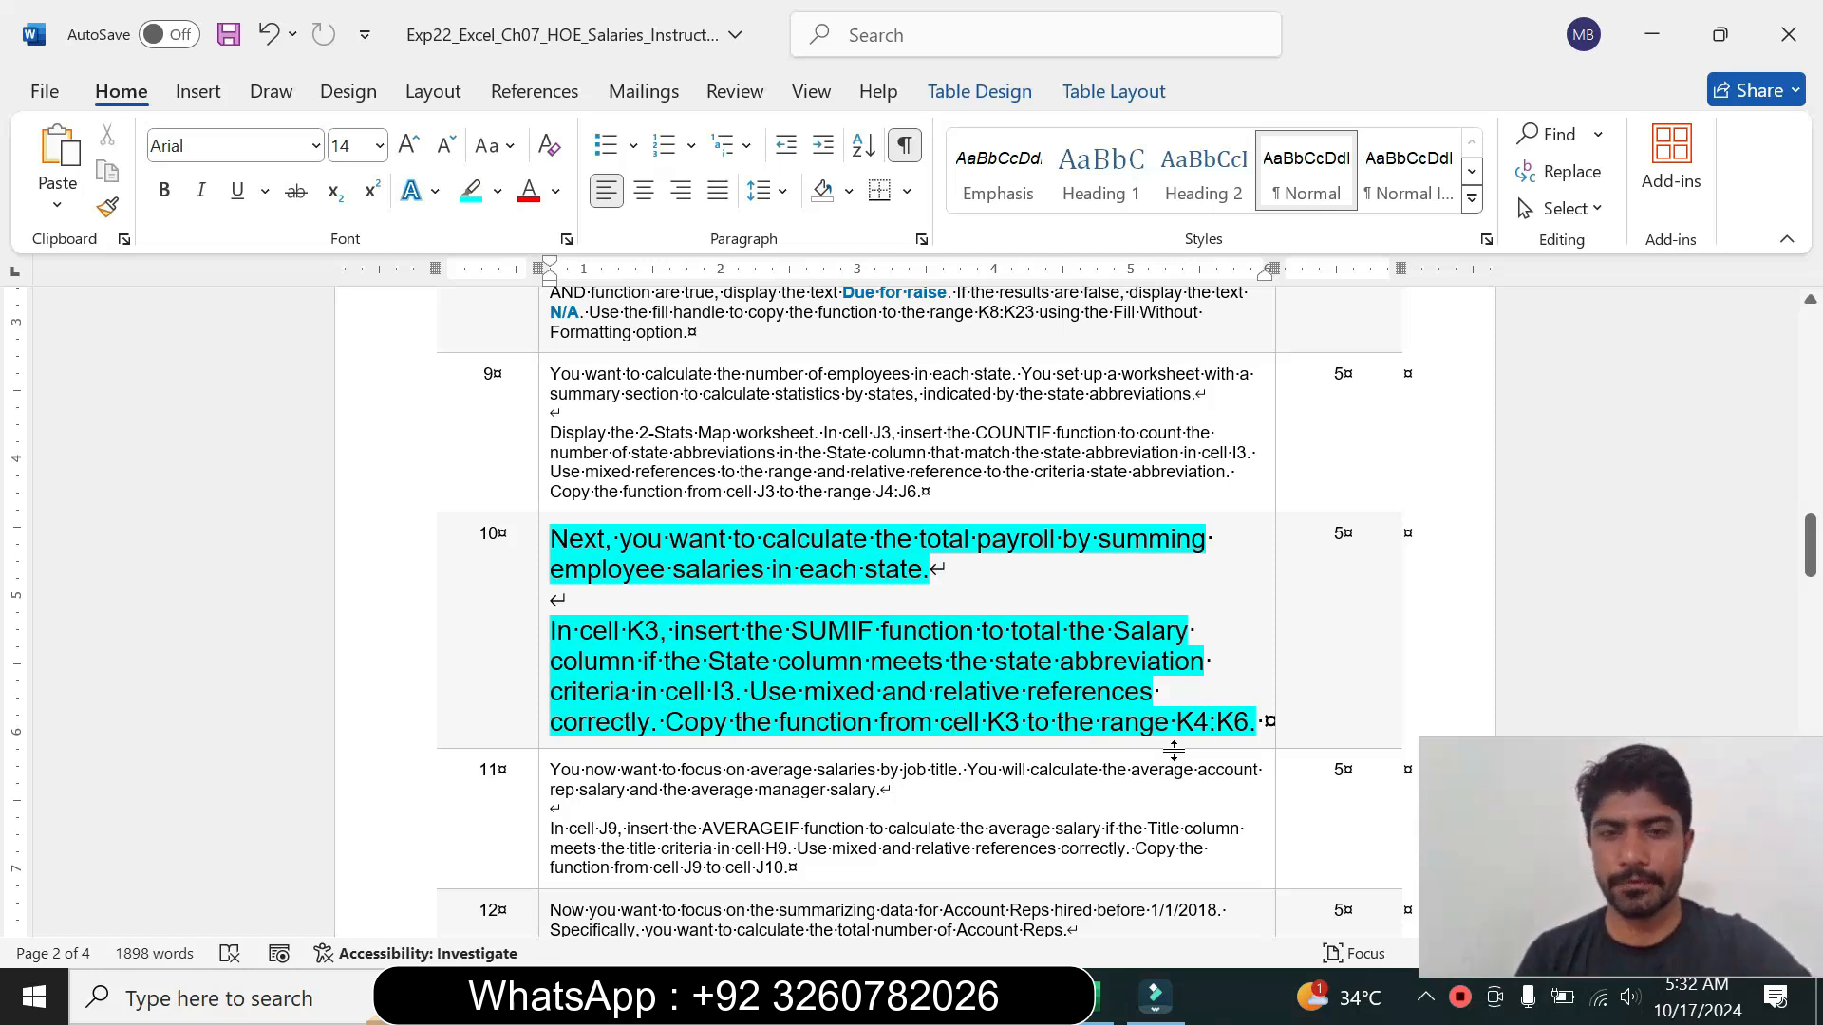
left_click_drag(581, 630, 878, 632)
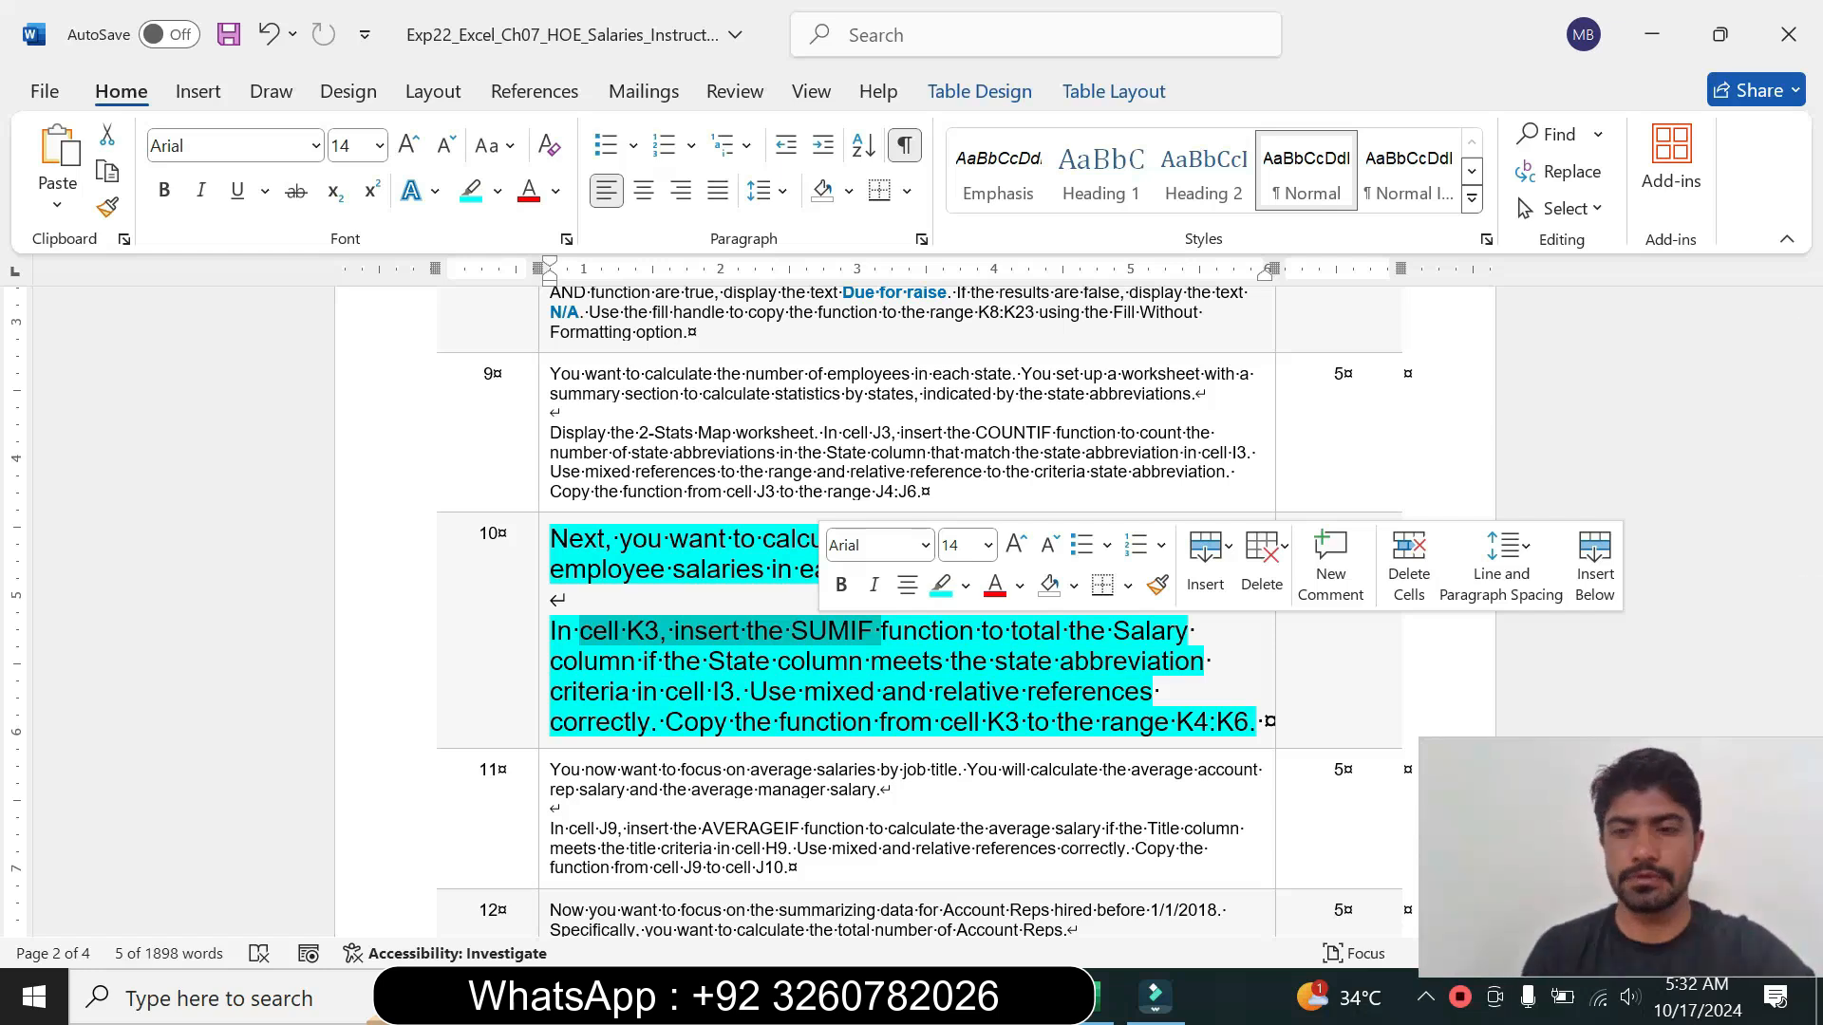
Step: Switch to Excel and select cell K3 under Payroll, rechecking the step 10 instructions in Word
left_click(1102, 997)
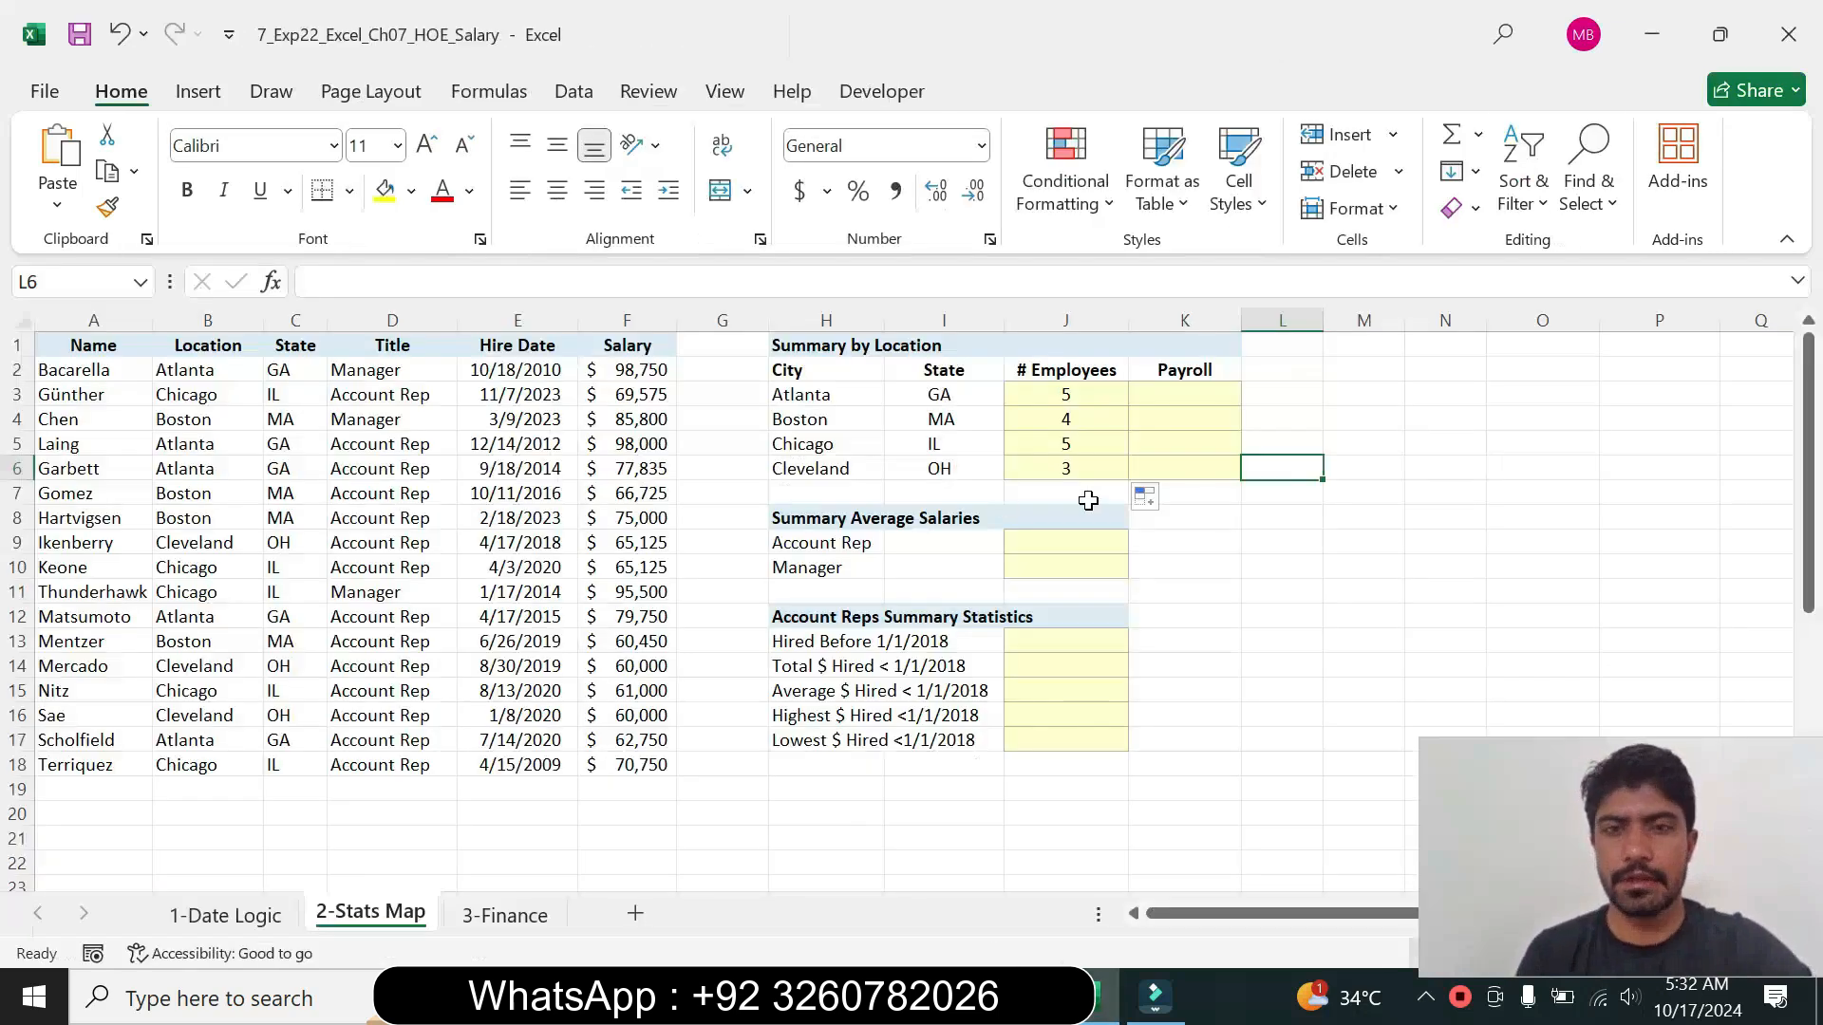
left_click(1200, 392)
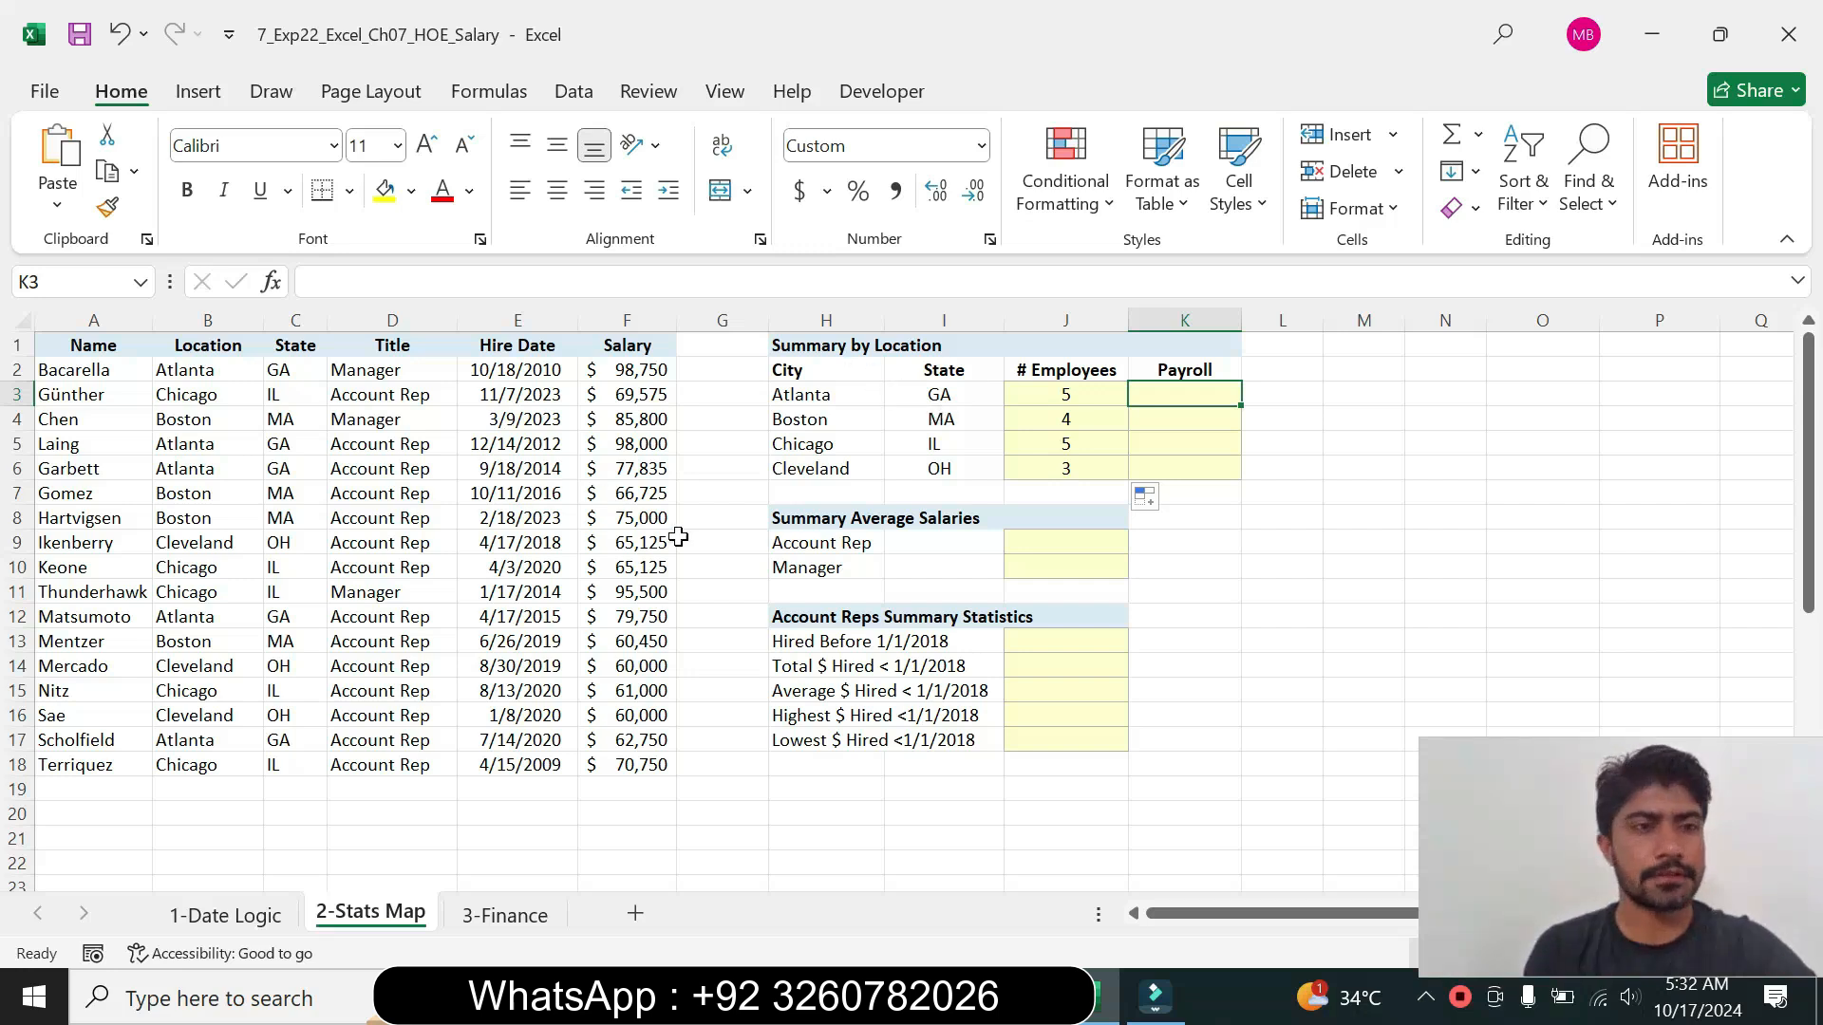
left_click(1019, 997)
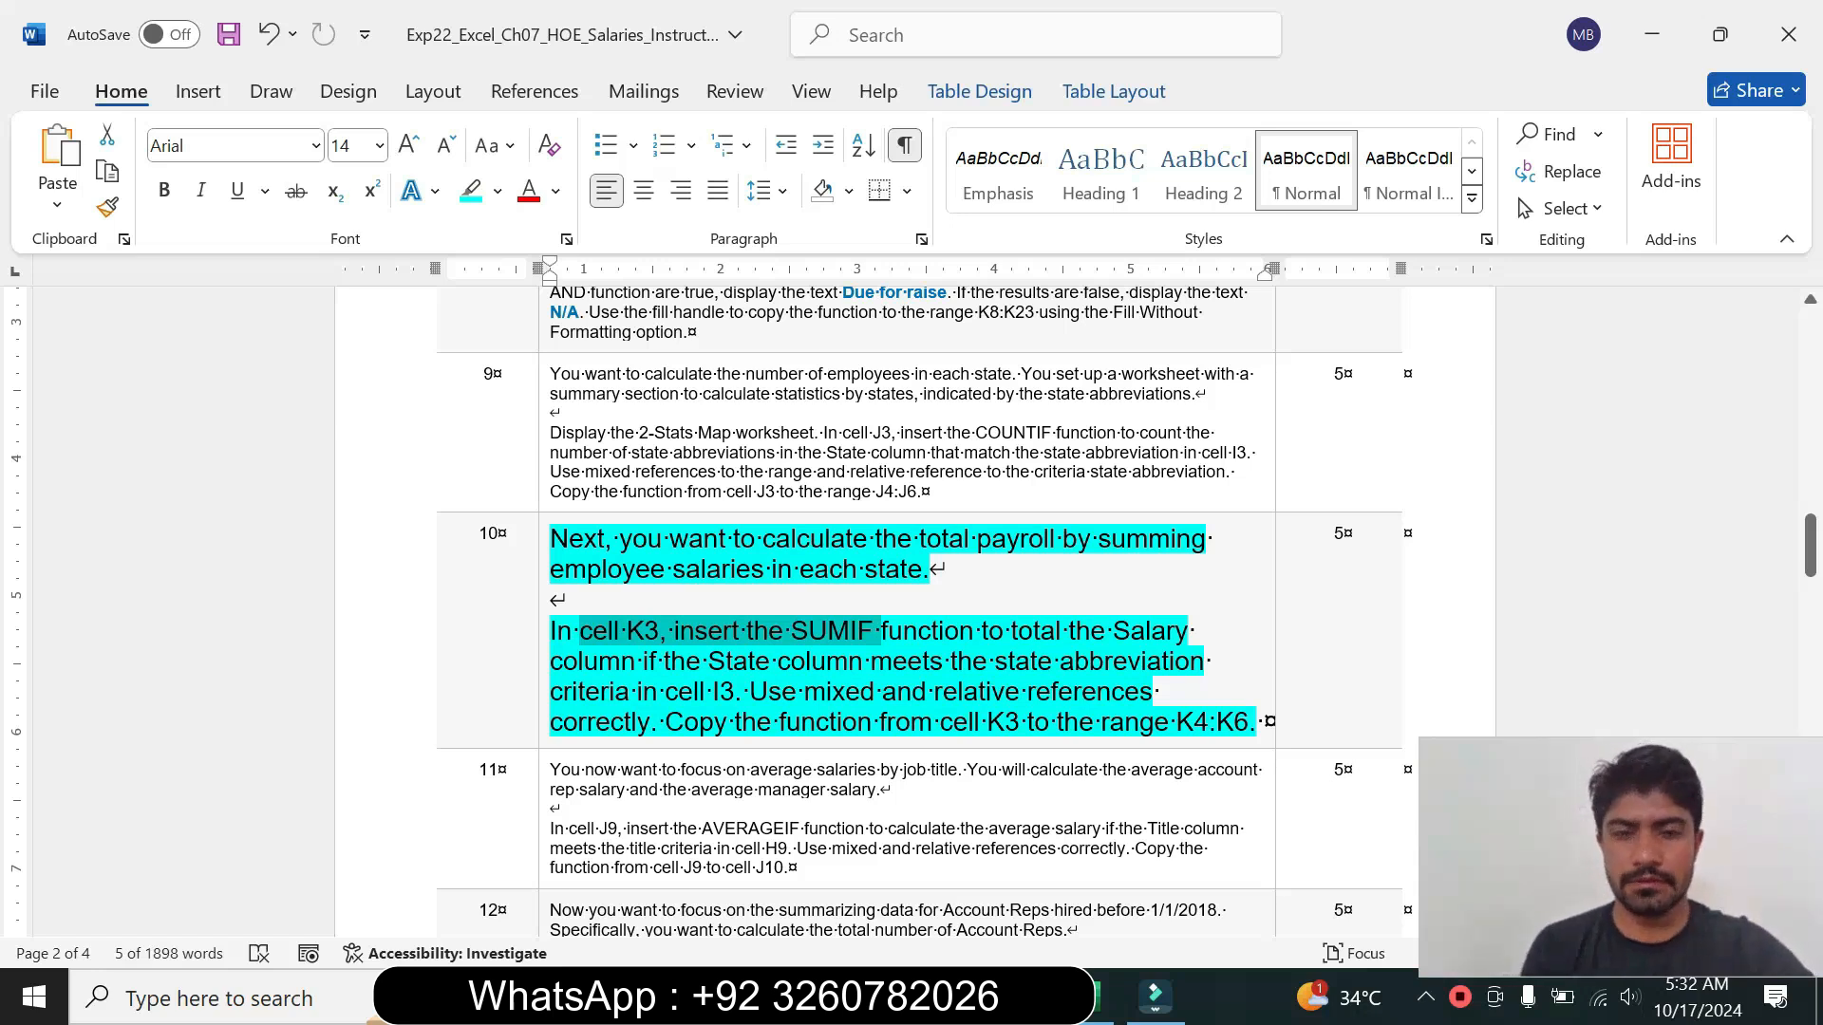
left_click(1101, 997)
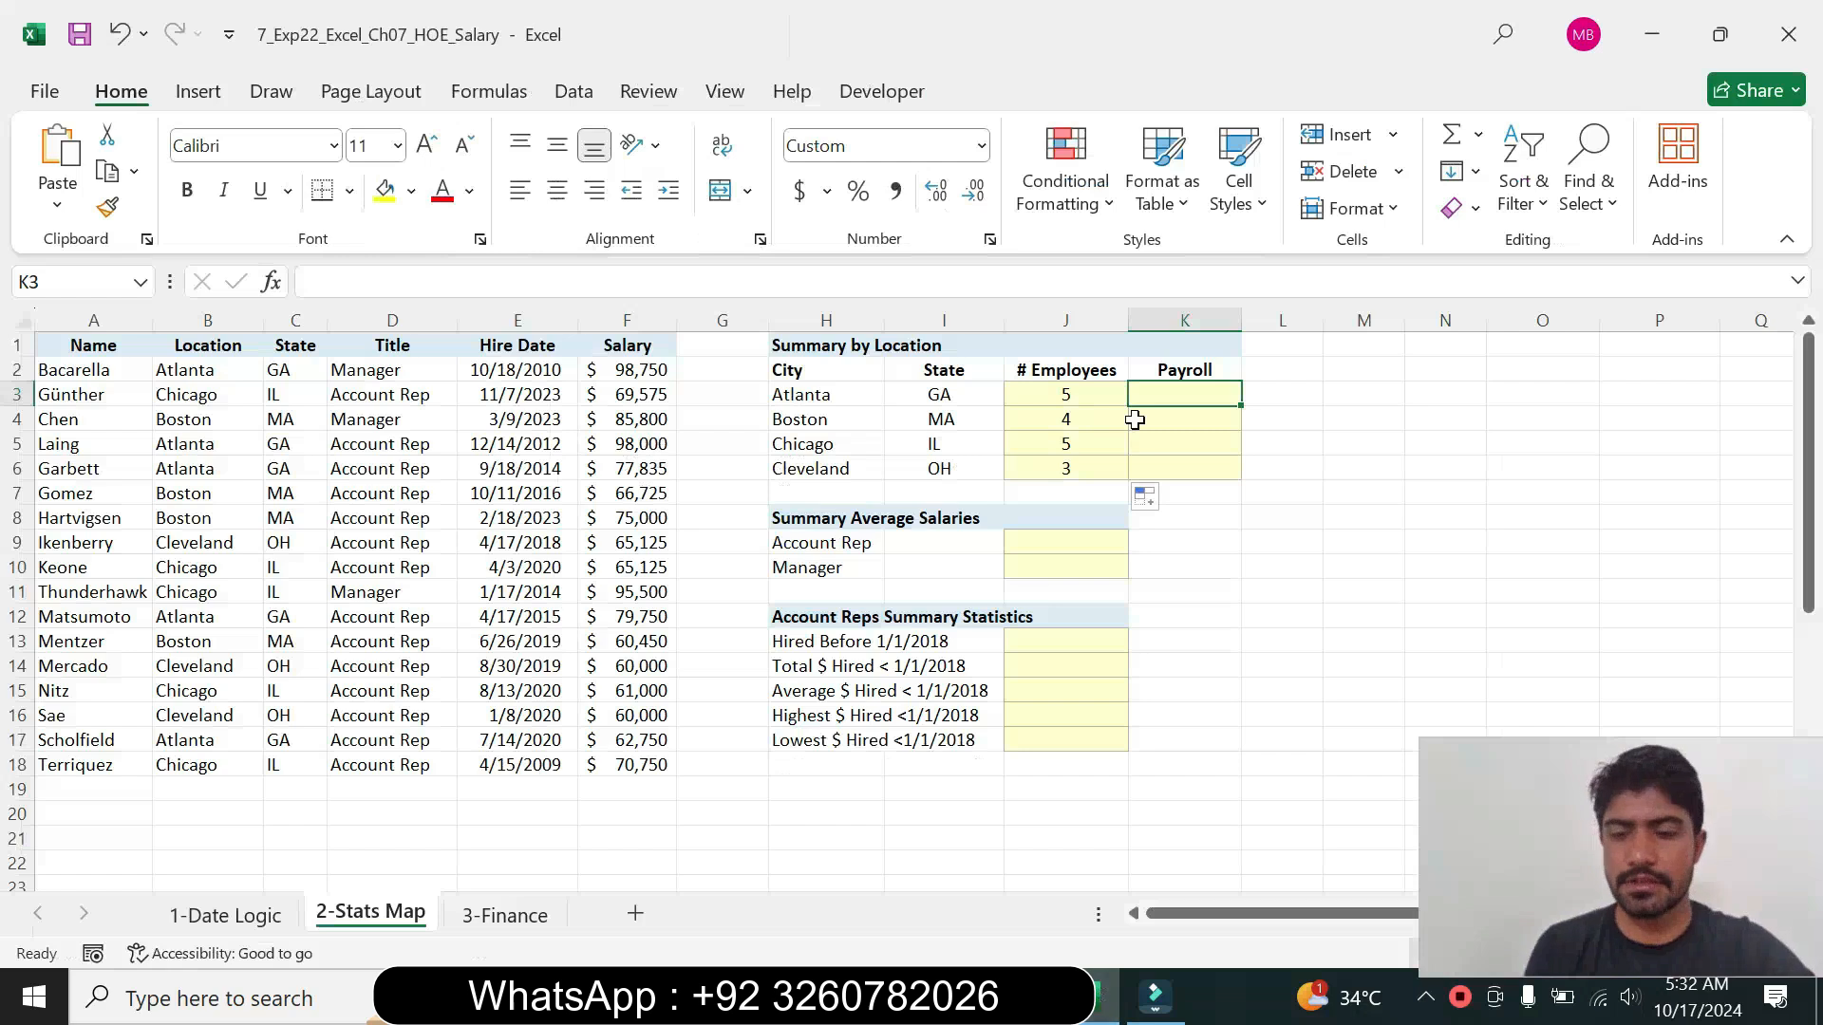
Step: Start a SUMIF function in cell K3, open its function arguments and move the dialog clear of the data columns
type("=")
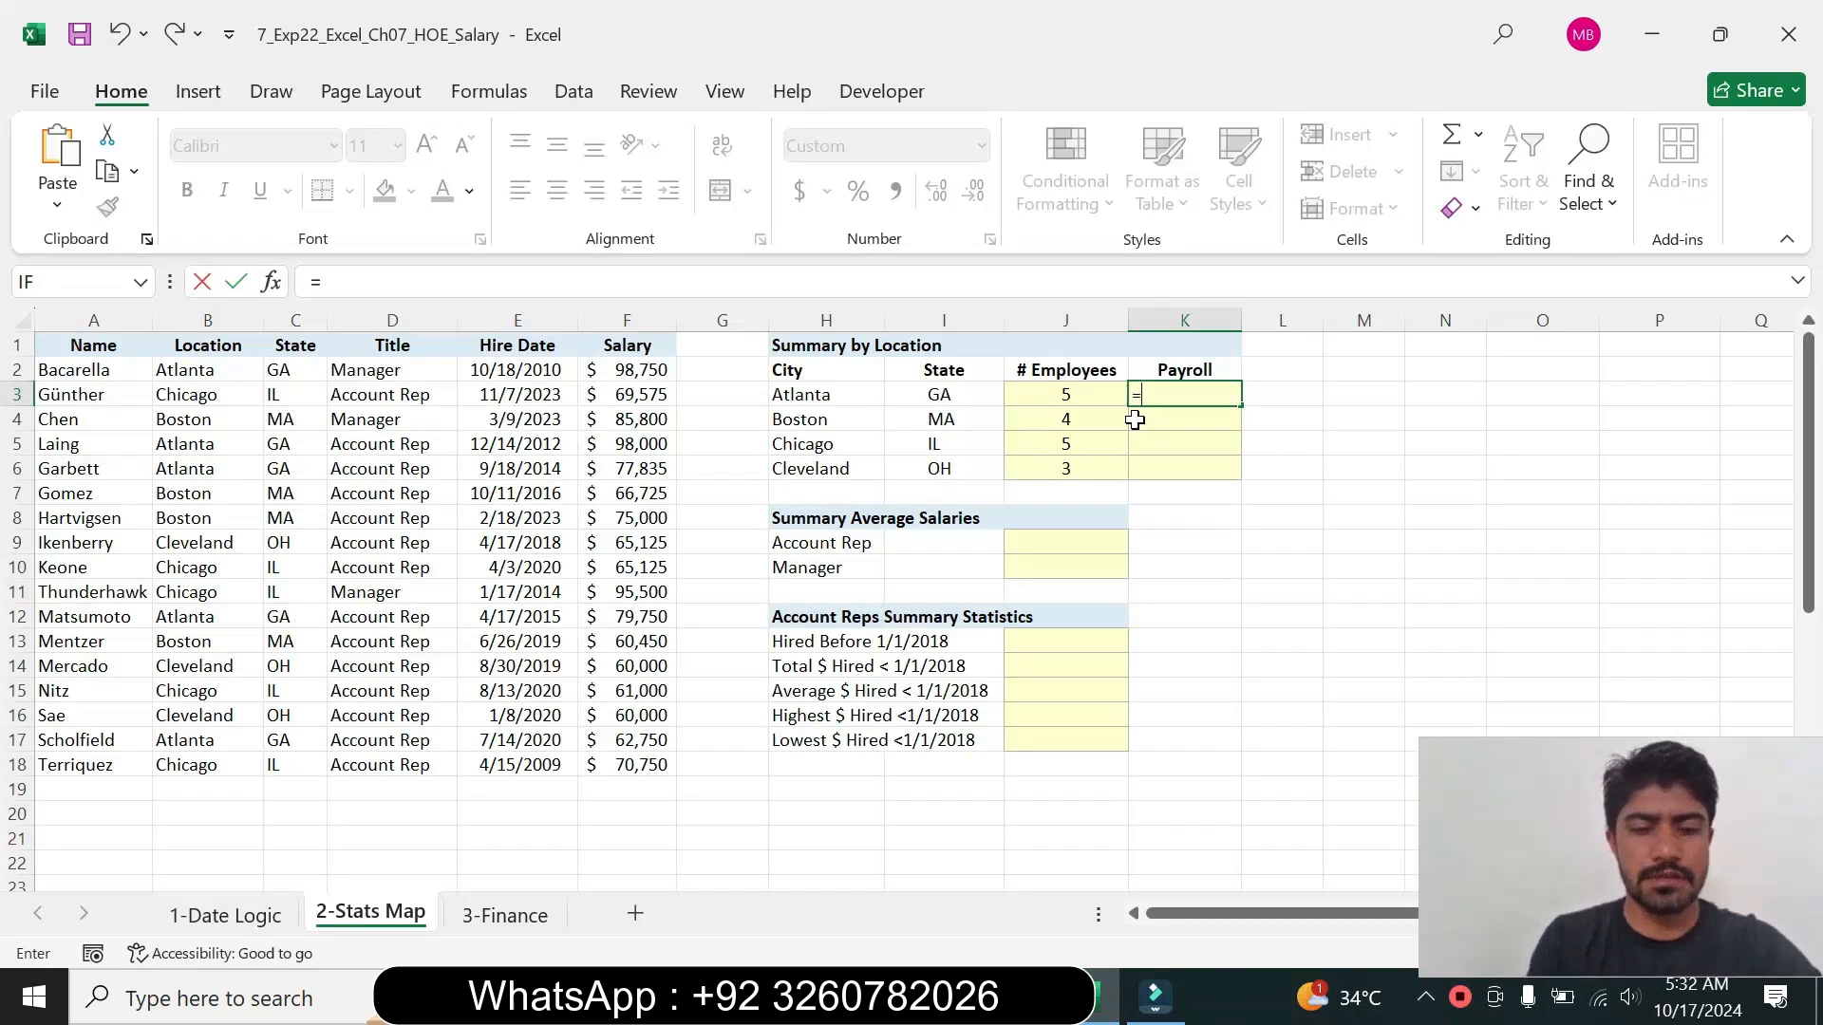
type("s")
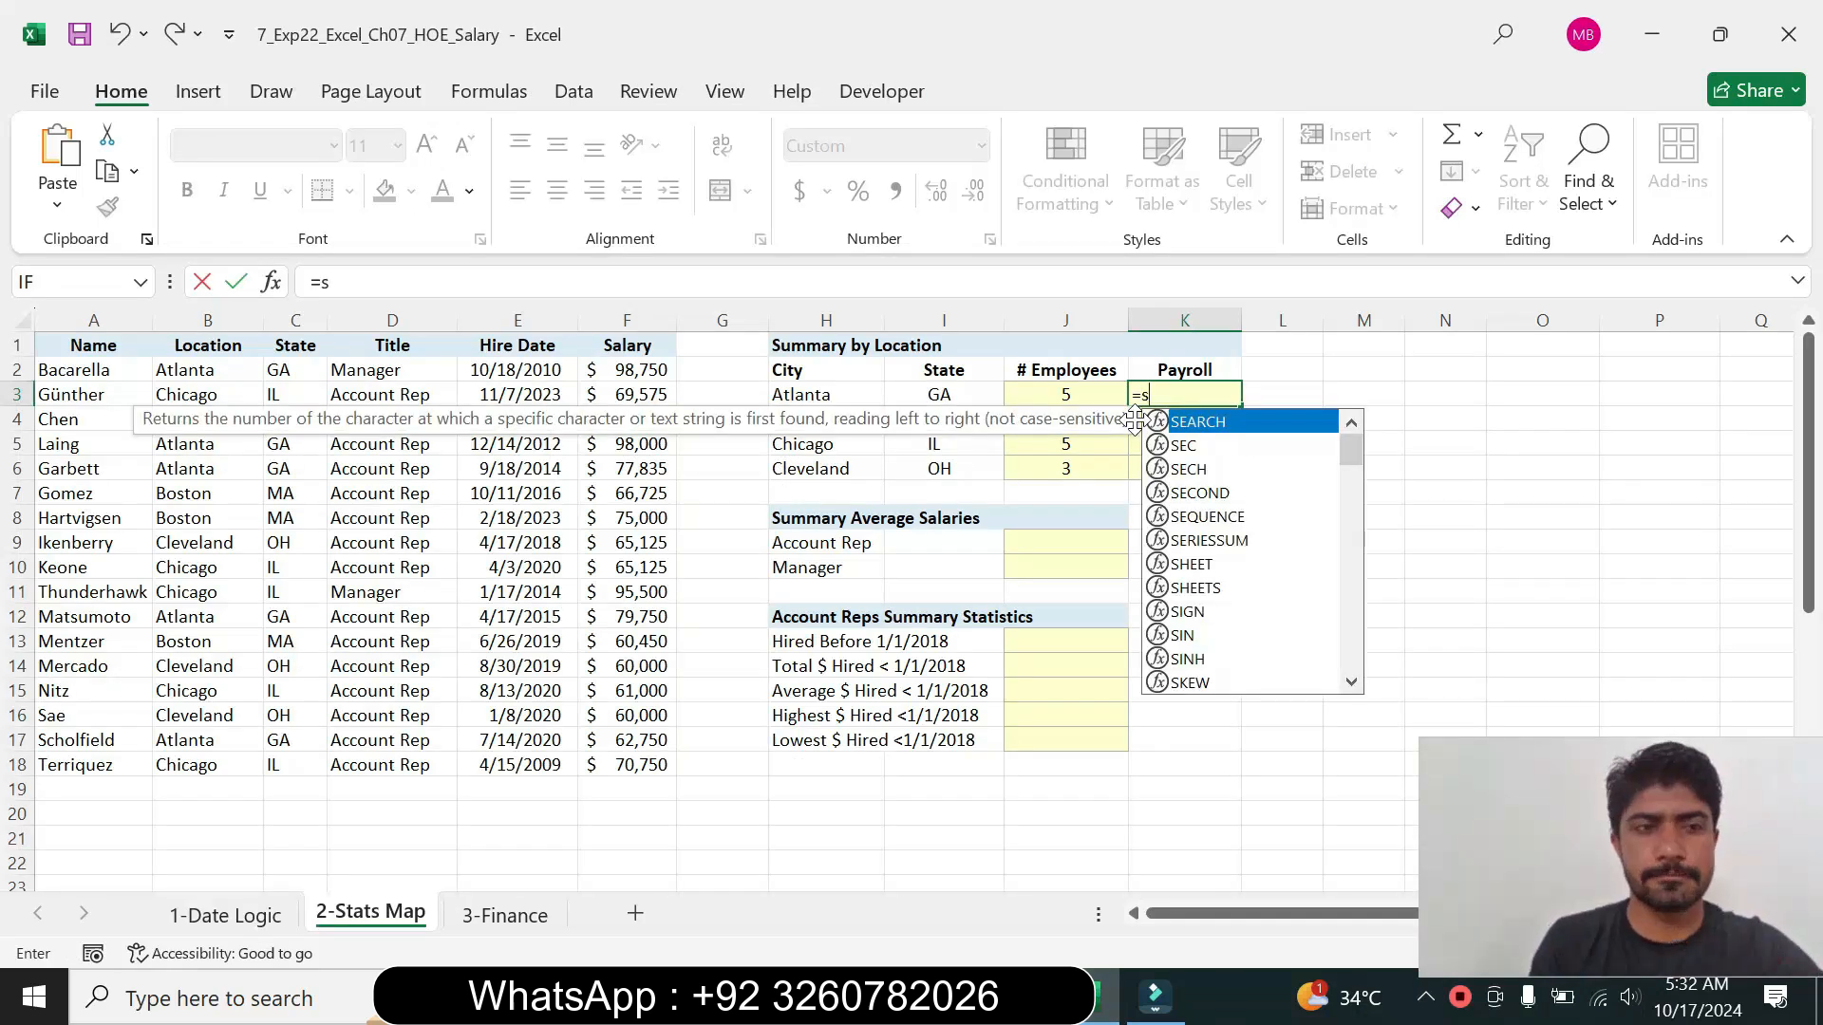
type("um")
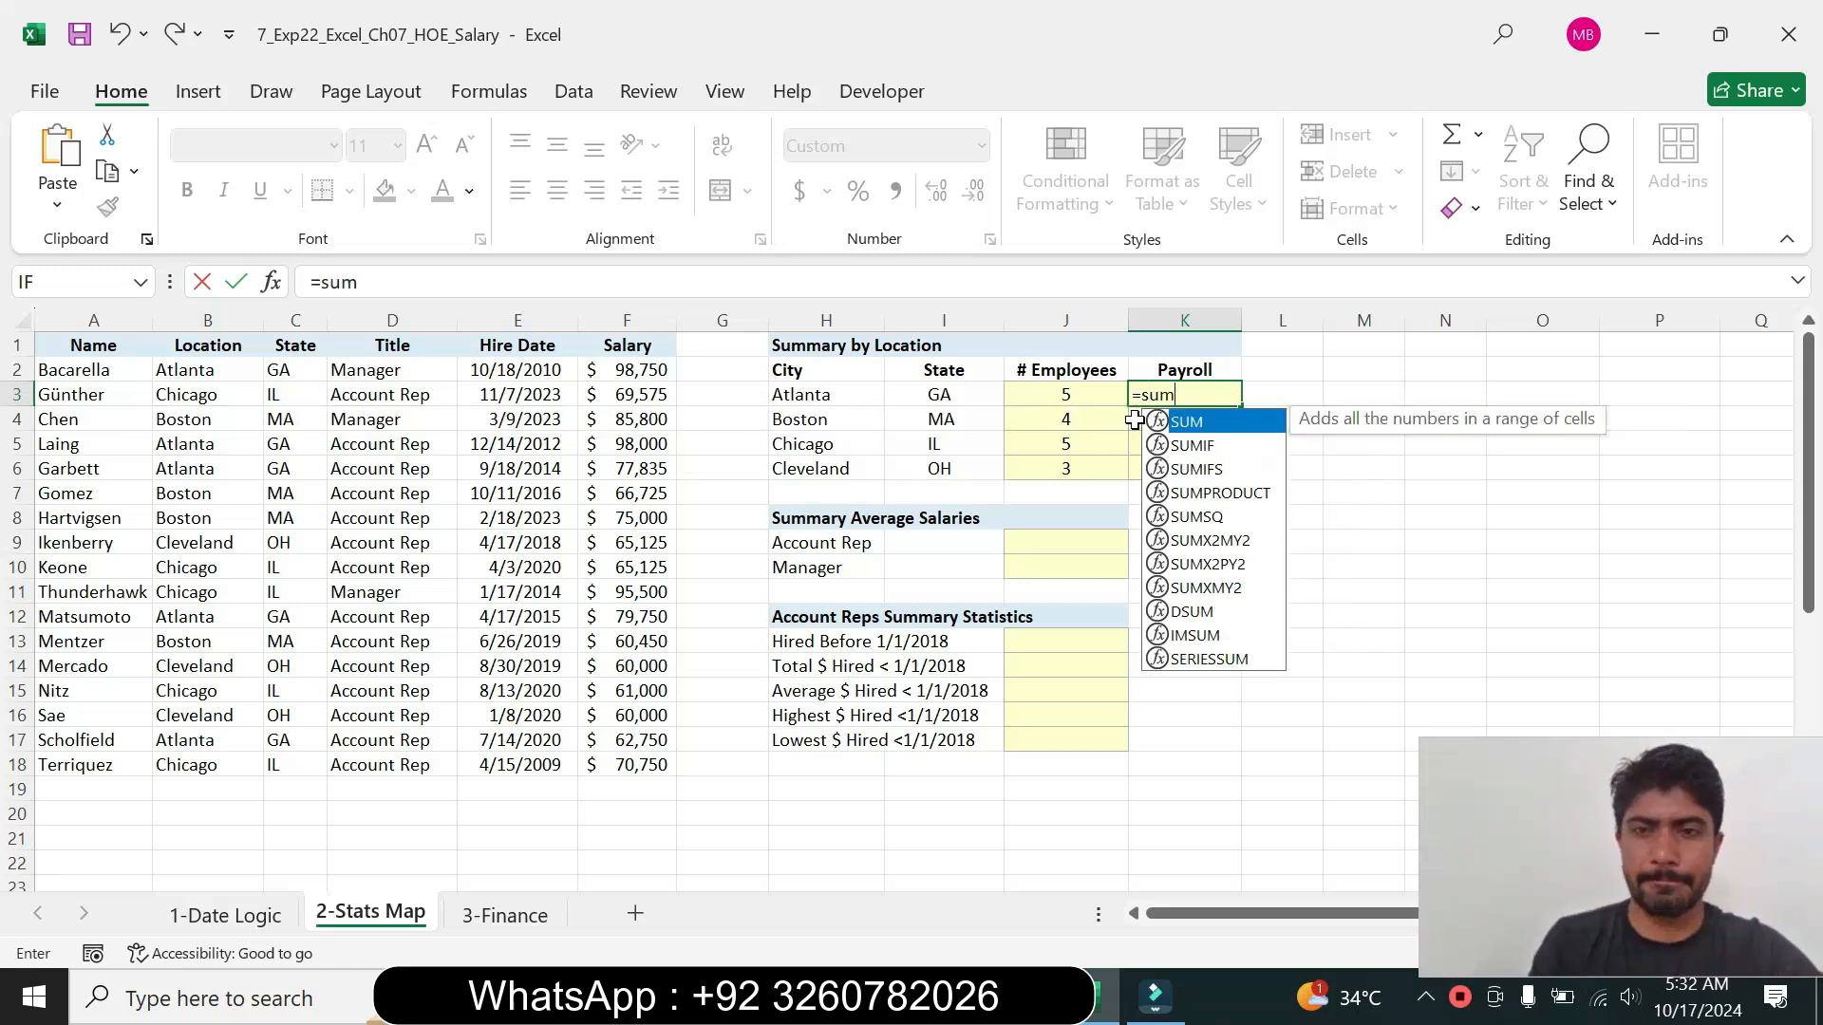
double_click(1194, 445)
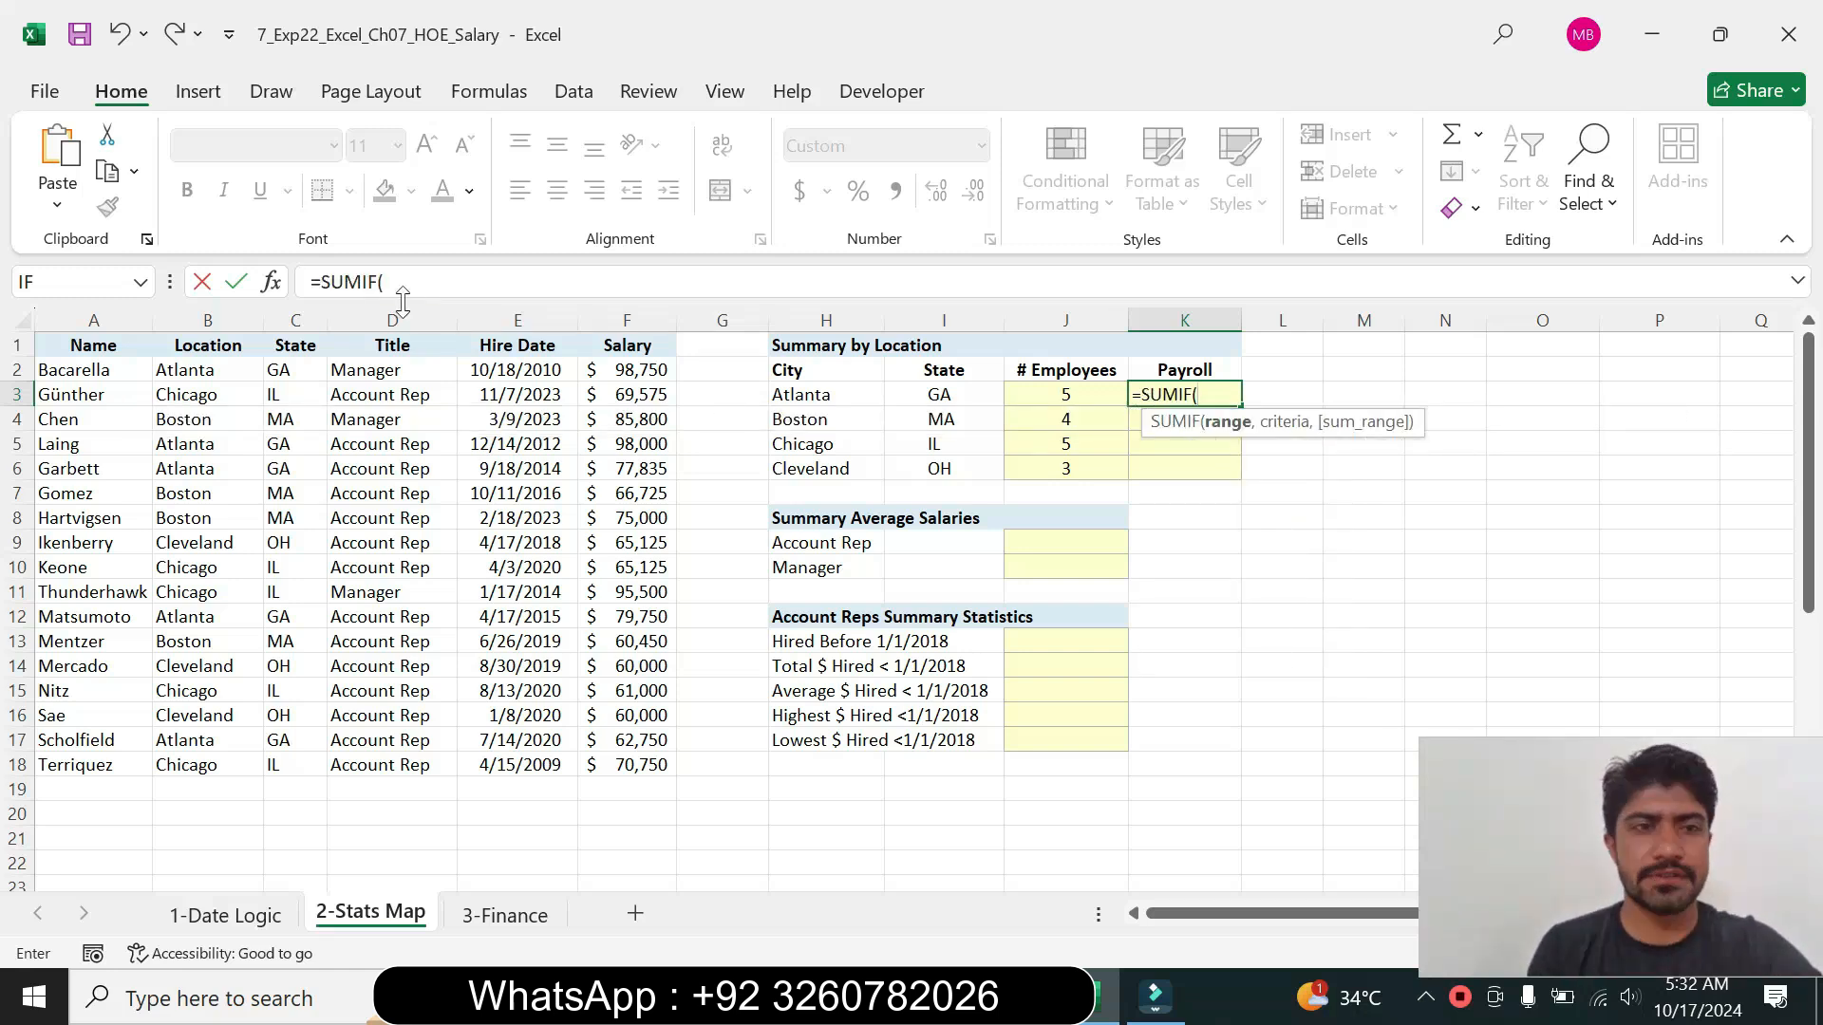
left_click(270, 289)
left_click_drag(1082, 505, 1159, 382)
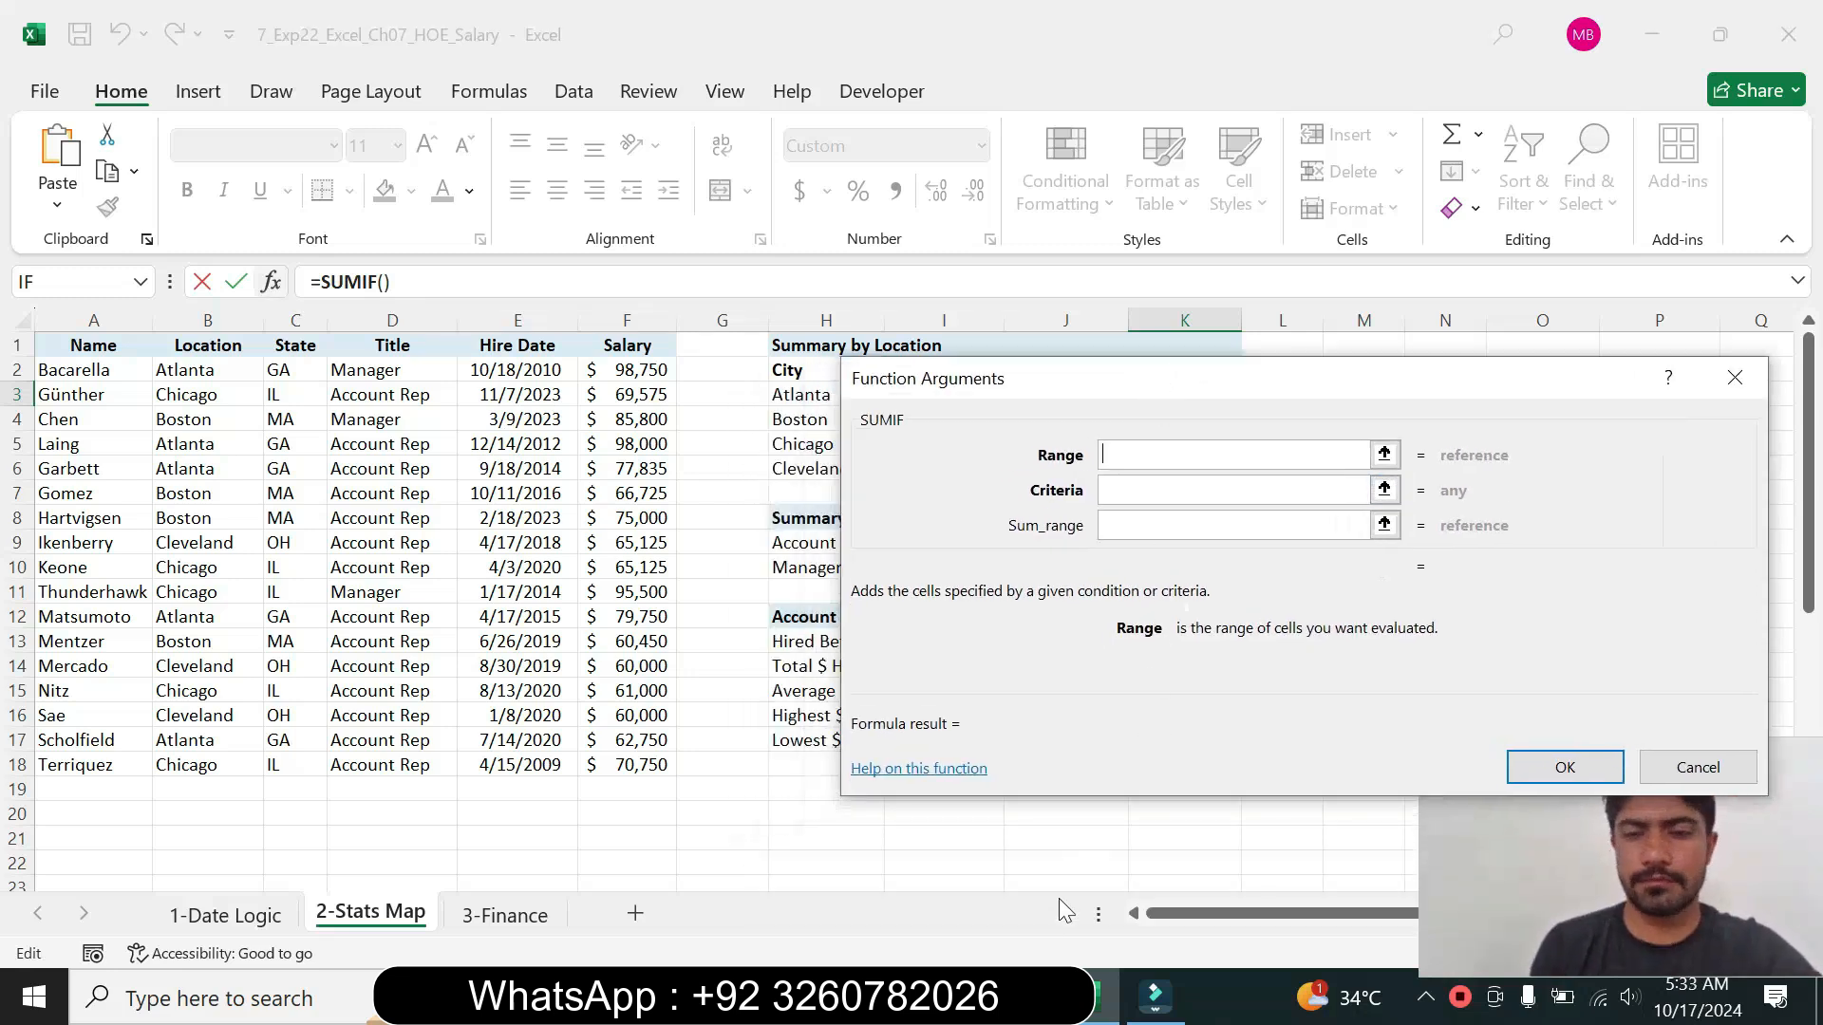
Step: Recheck step 10 in Word, and set the SUMIF range to the State column as the mixed reference C$2:C$18
left_click(1039, 997)
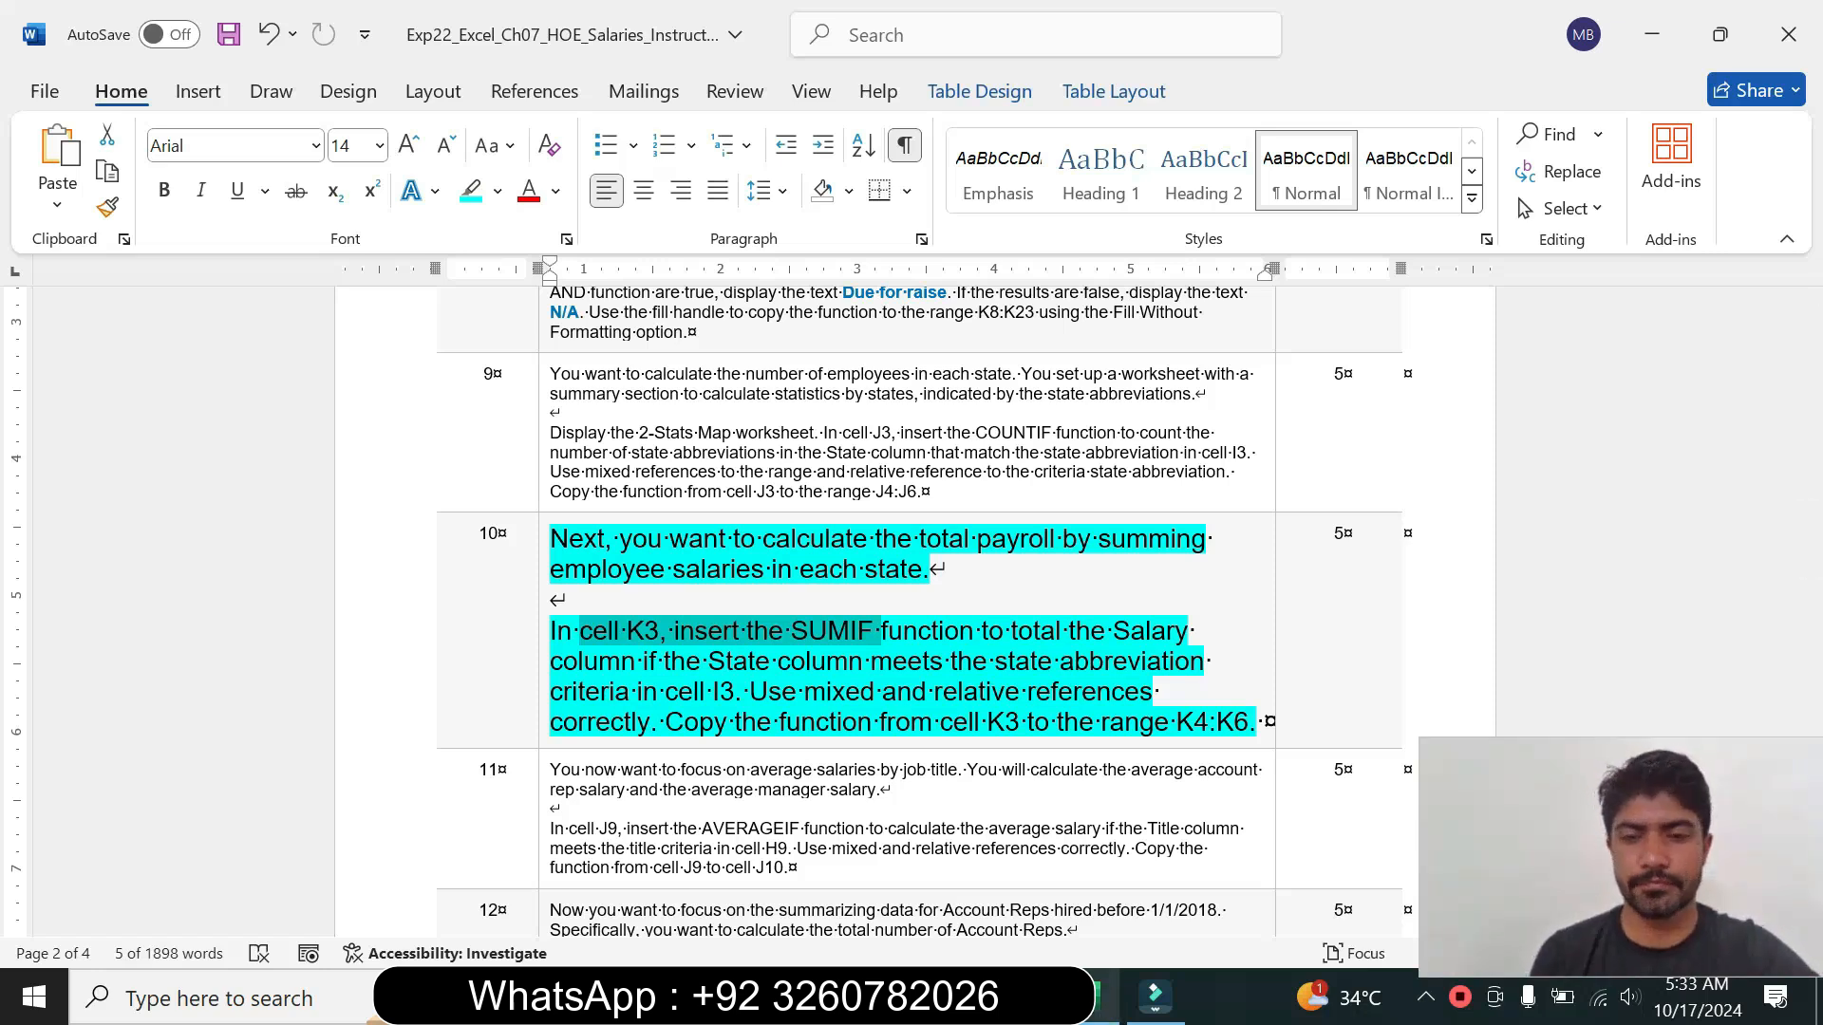
left_click(1094, 997)
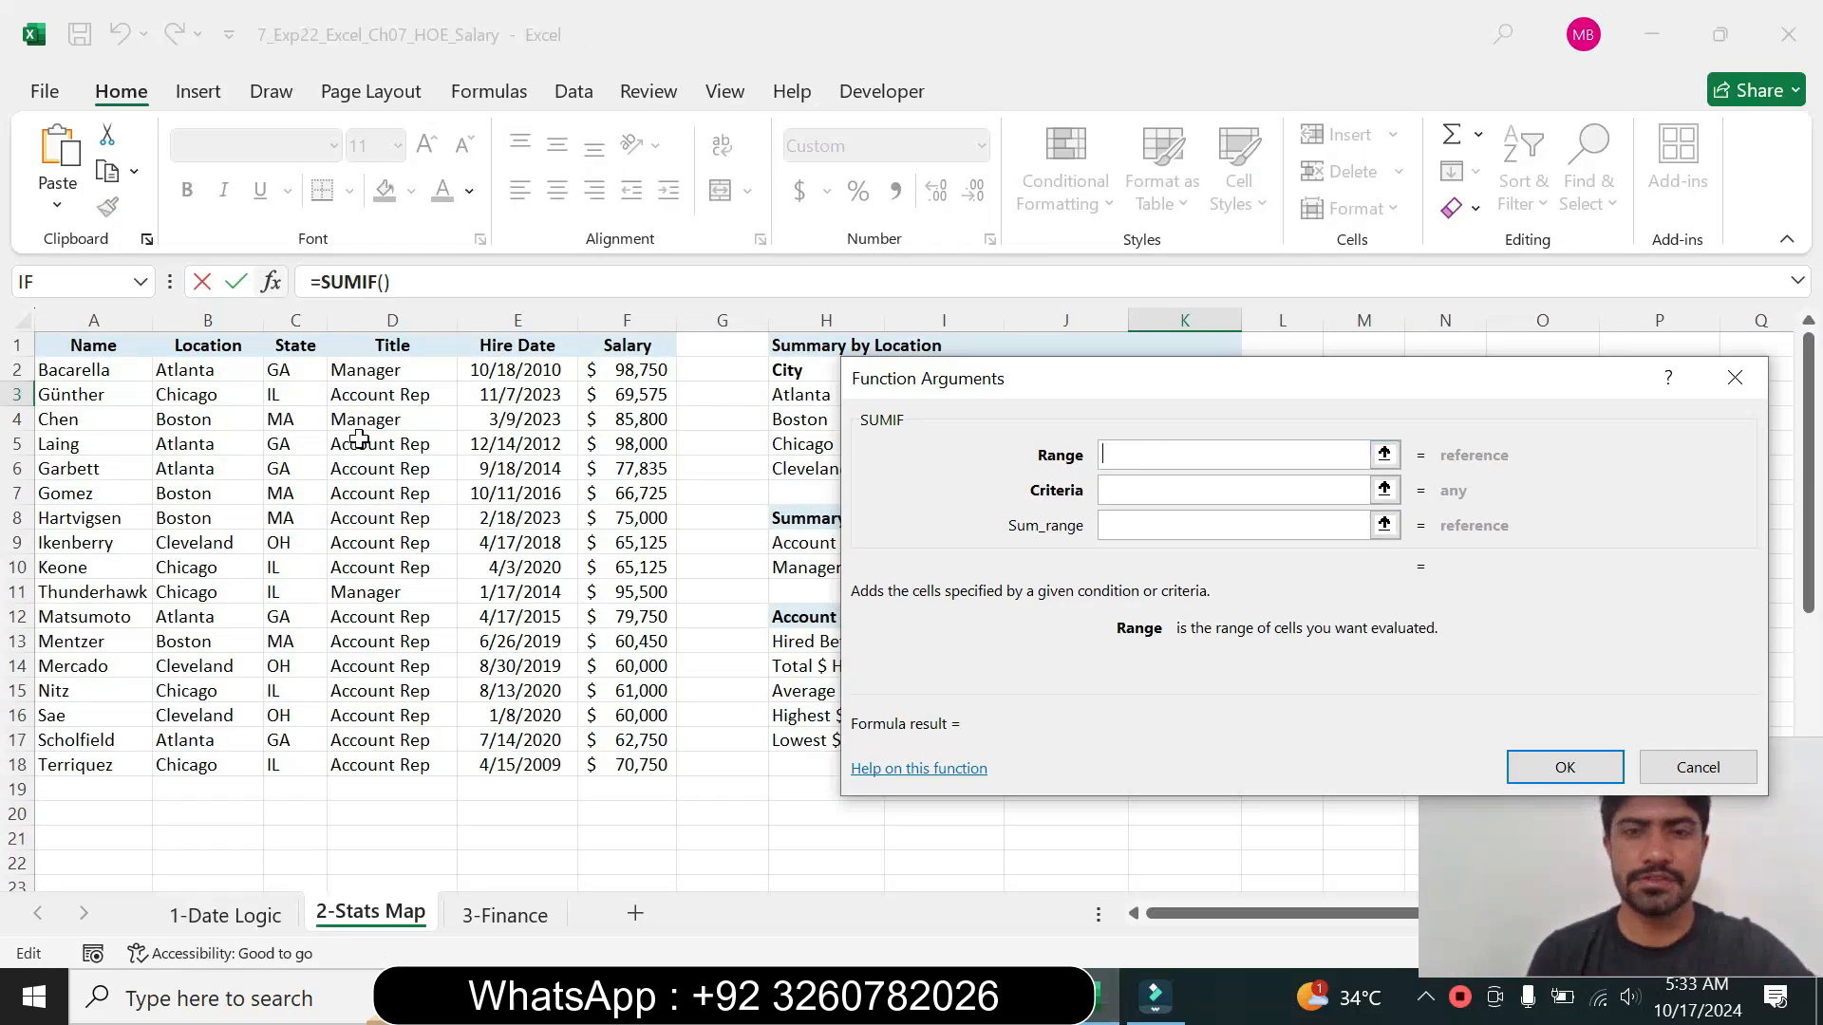
left_click(277, 372)
left_click_drag(283, 395, 305, 767)
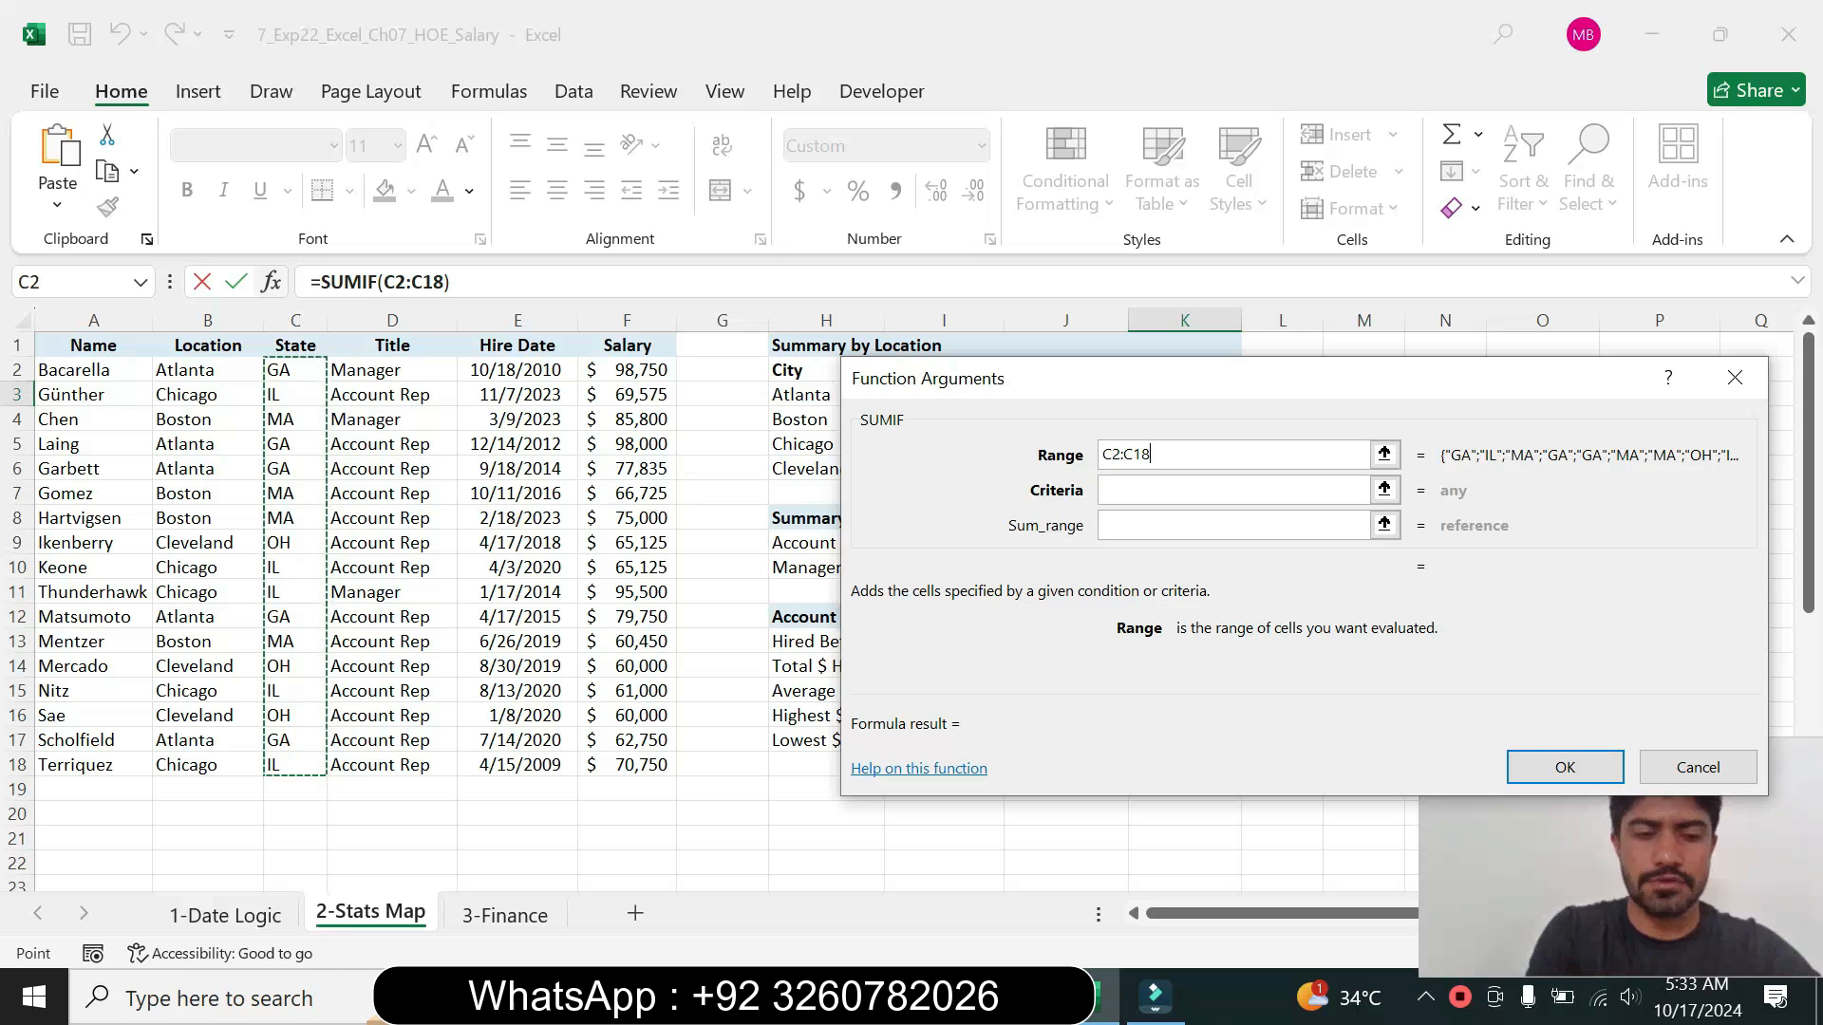
key("F4")
key("F4")
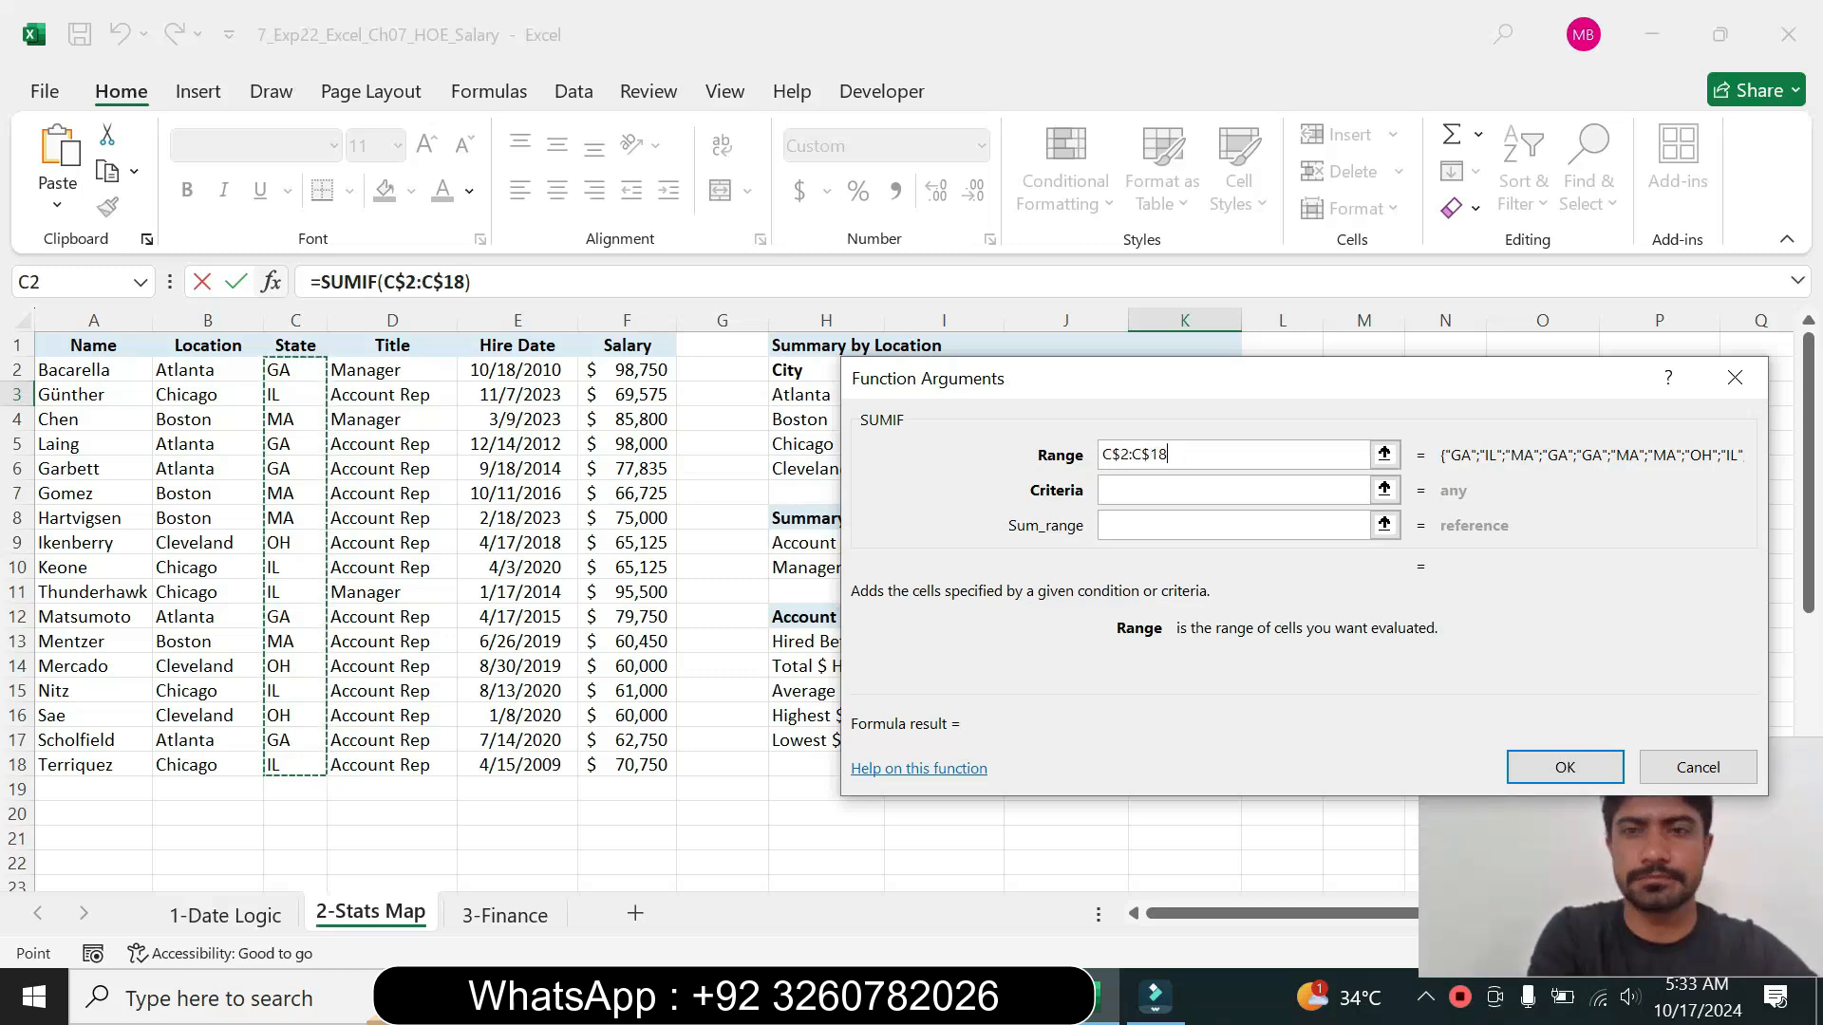
Step: Recheck step 10 in Word, uncover the location summary in Excel, and set the SUMIF criteria to the state abbreviation in I3
left_click(1161, 497)
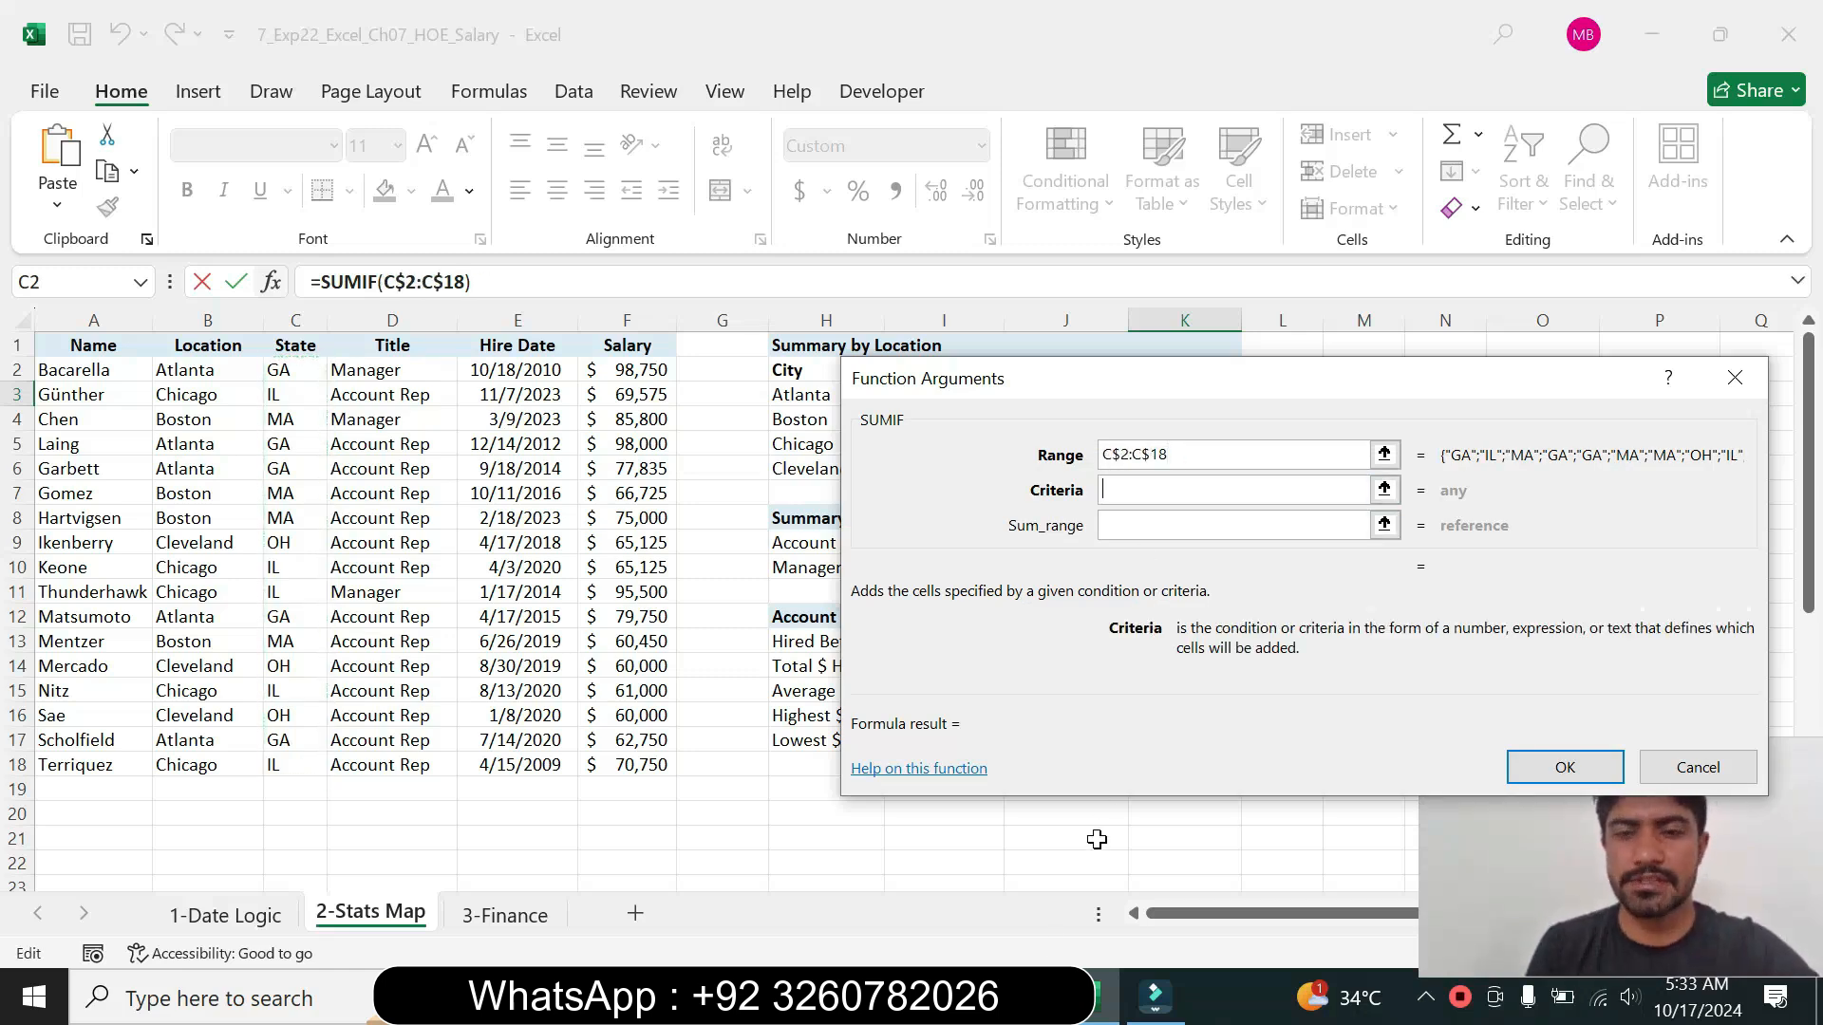
left_click(1029, 994)
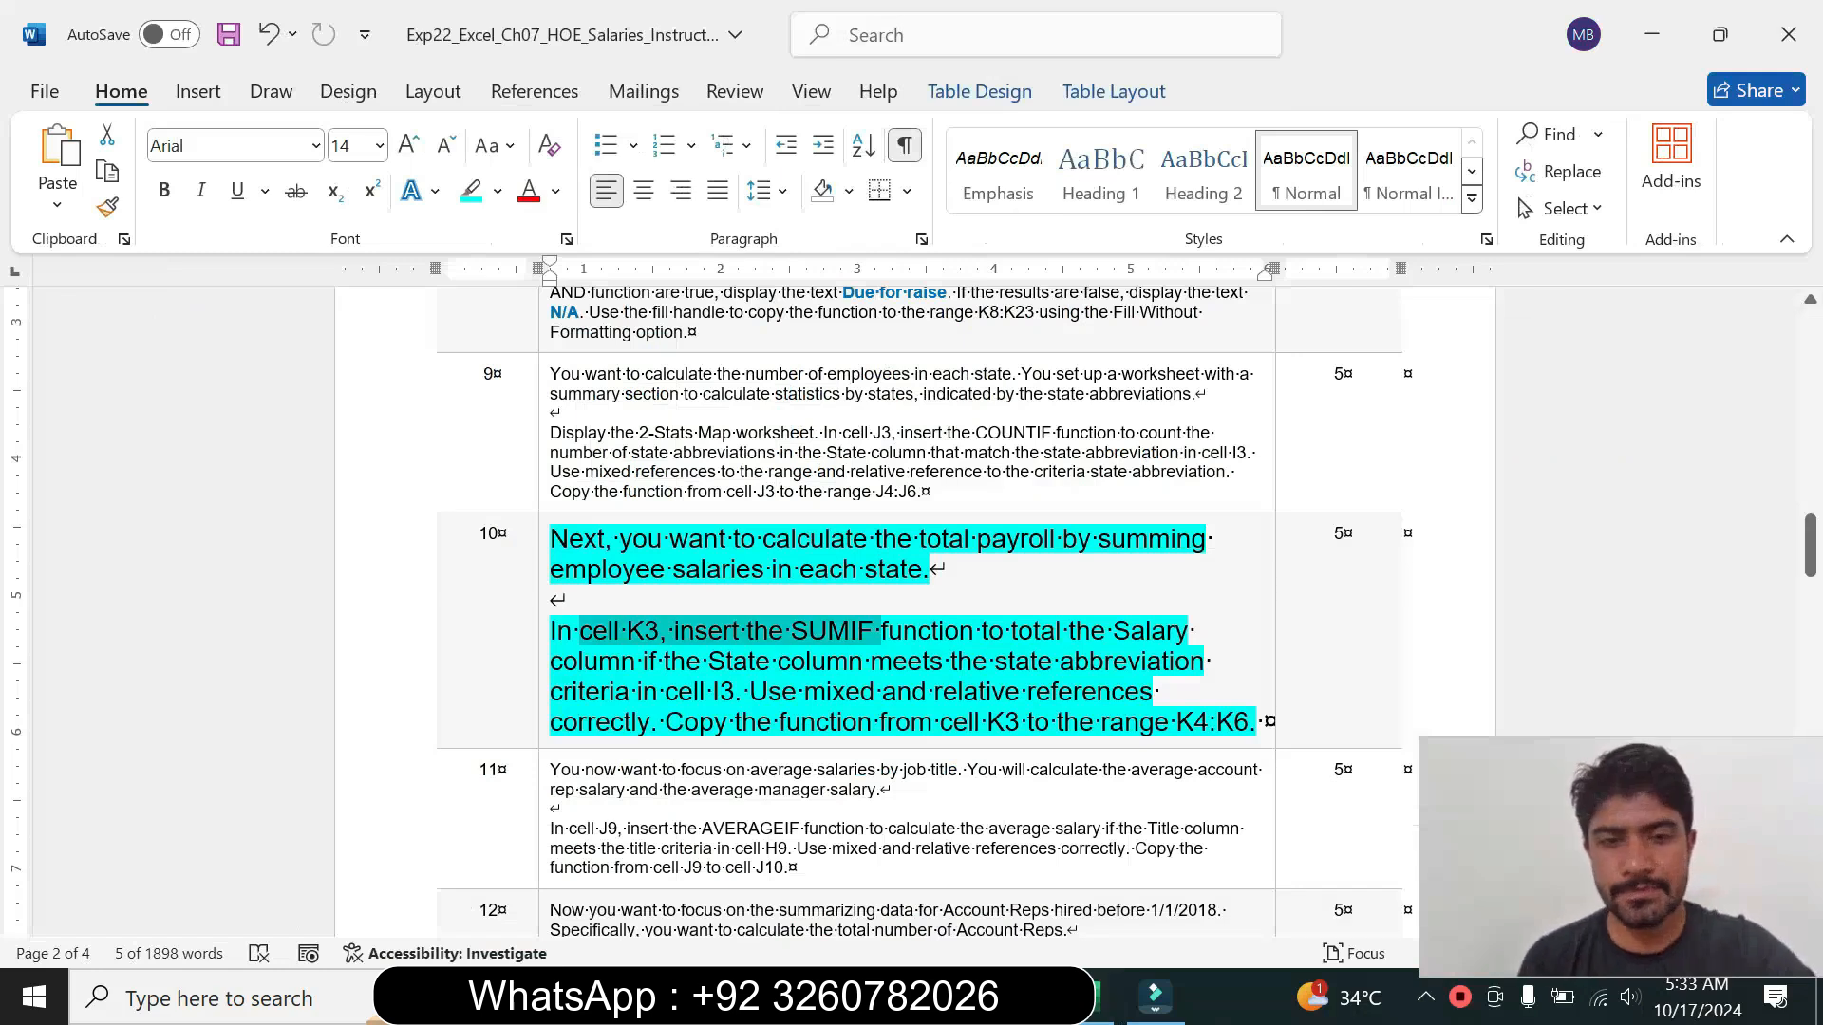
left_click(1101, 997)
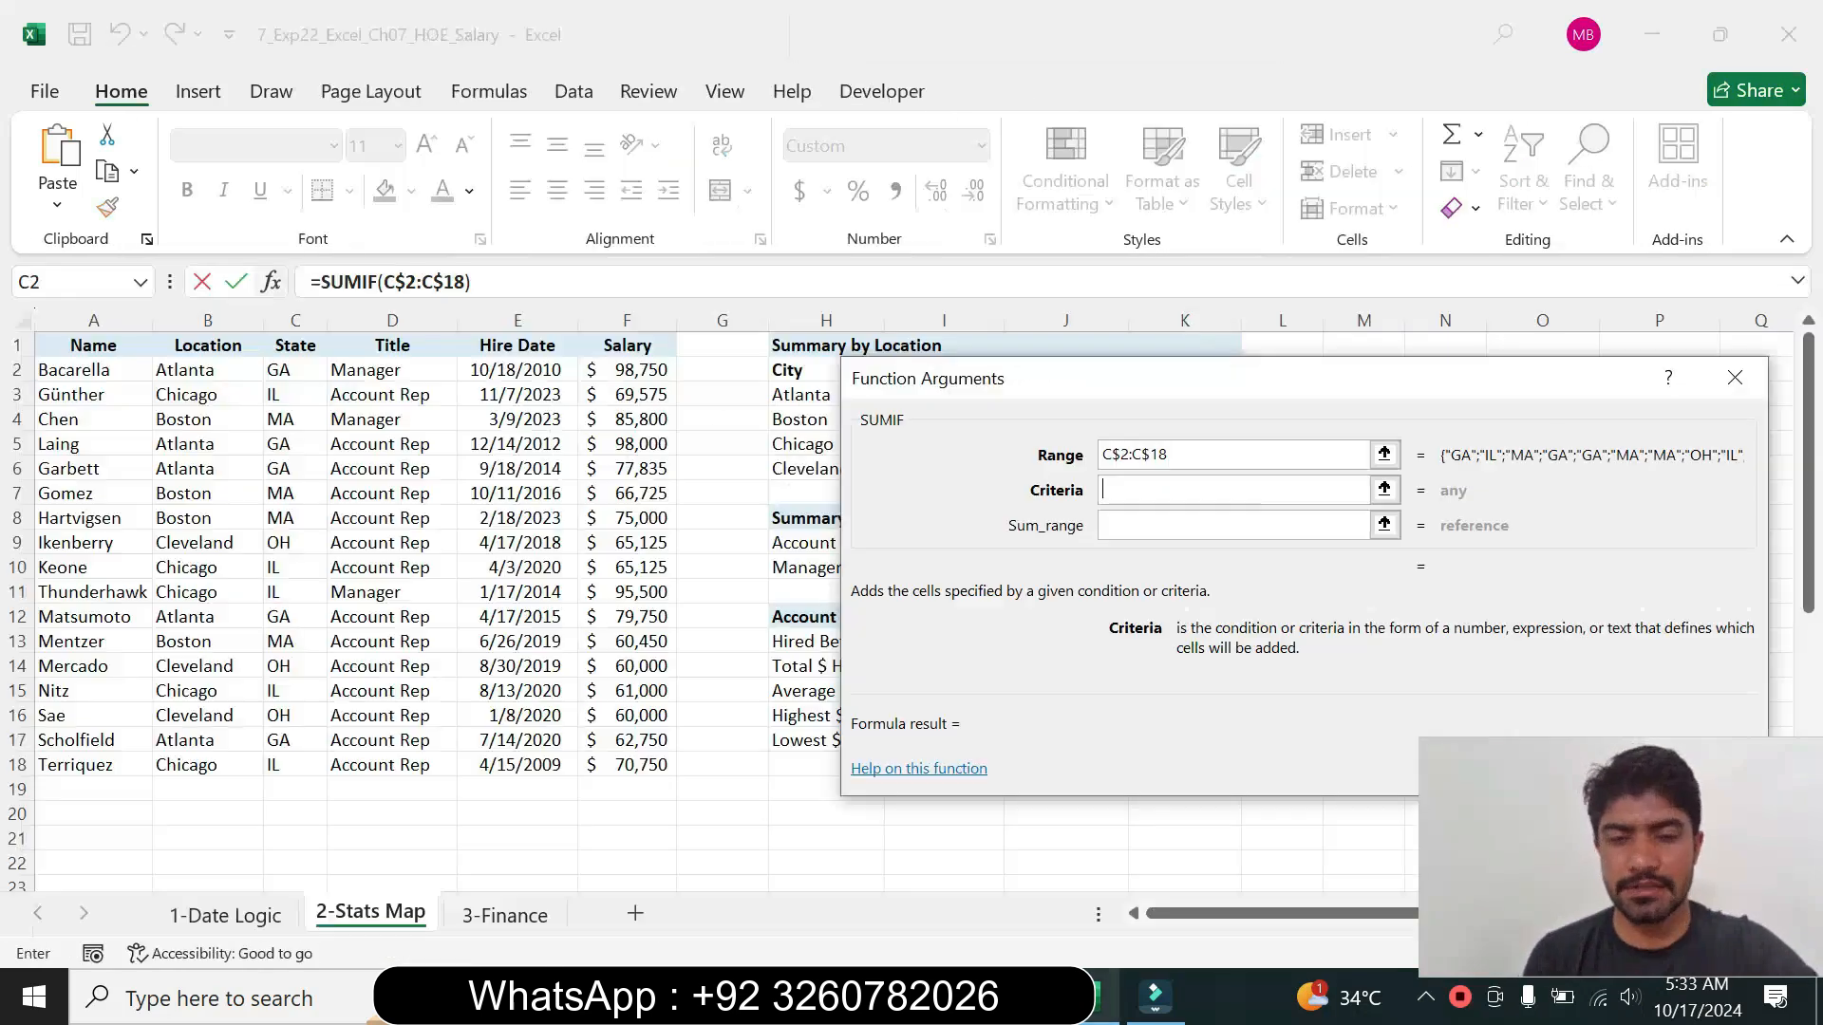
left_click_drag(1075, 389, 946, 545)
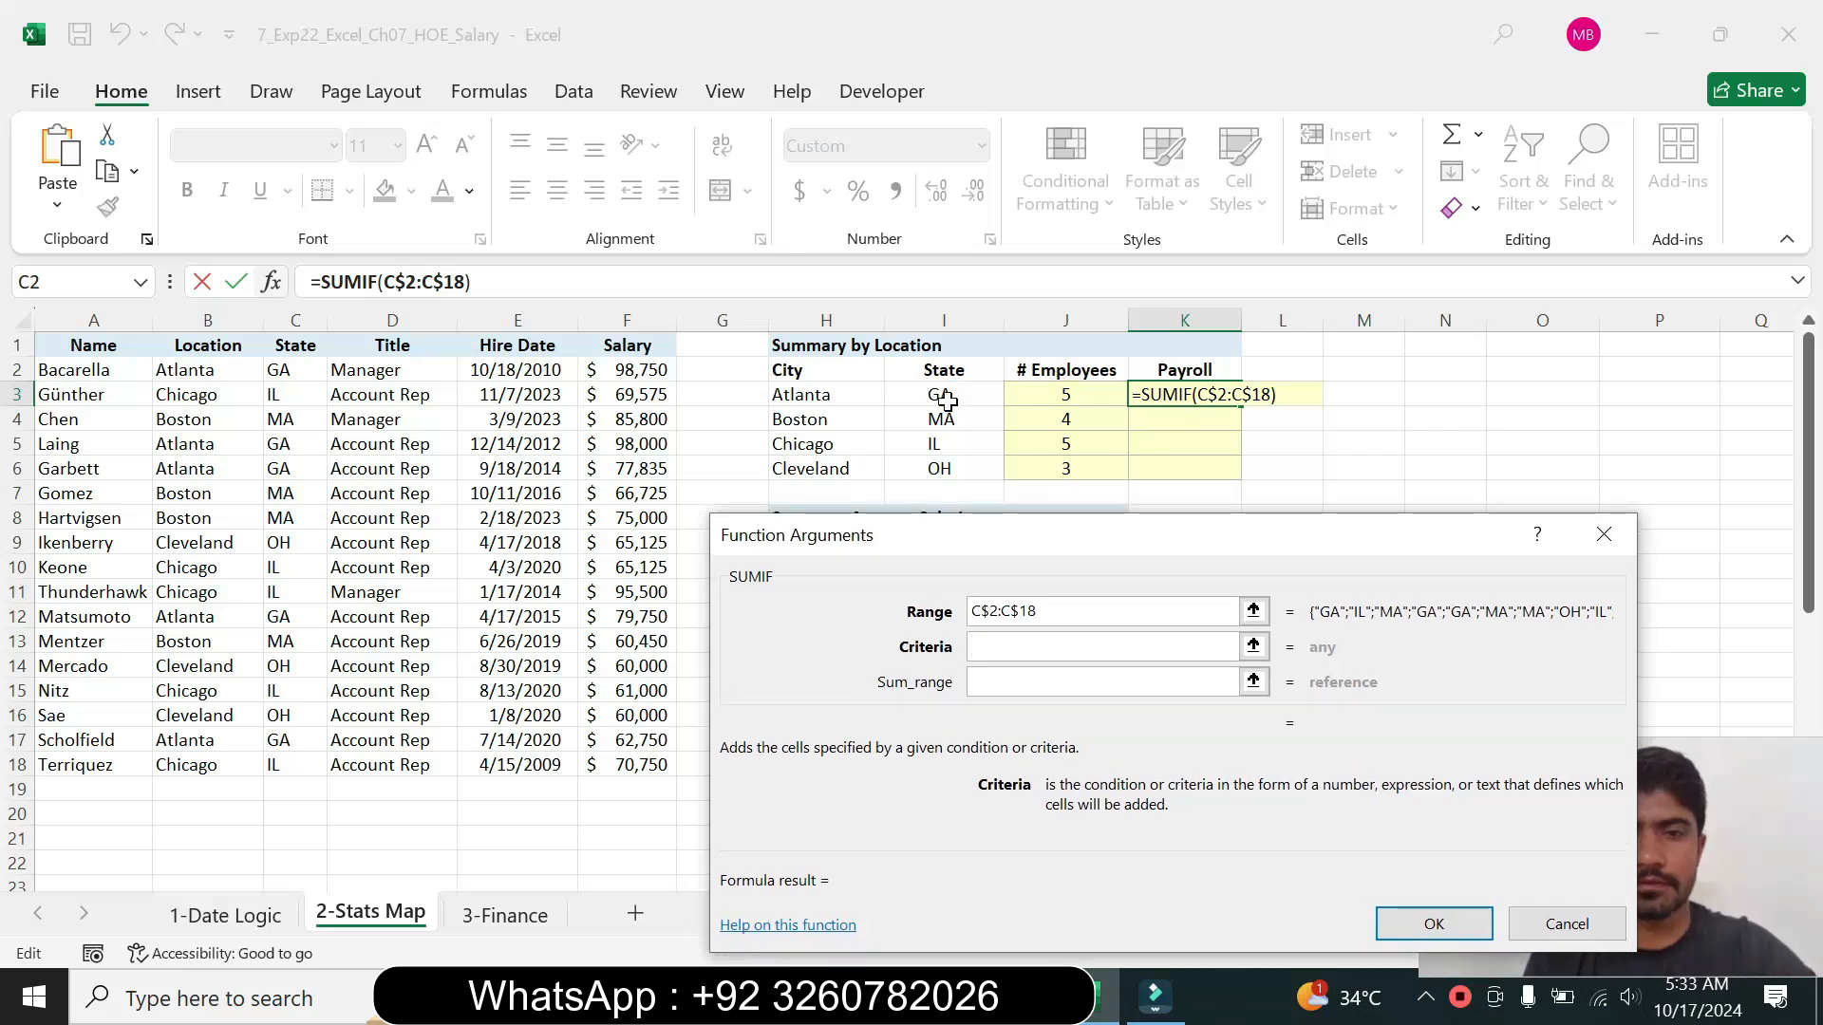
left_click(945, 397)
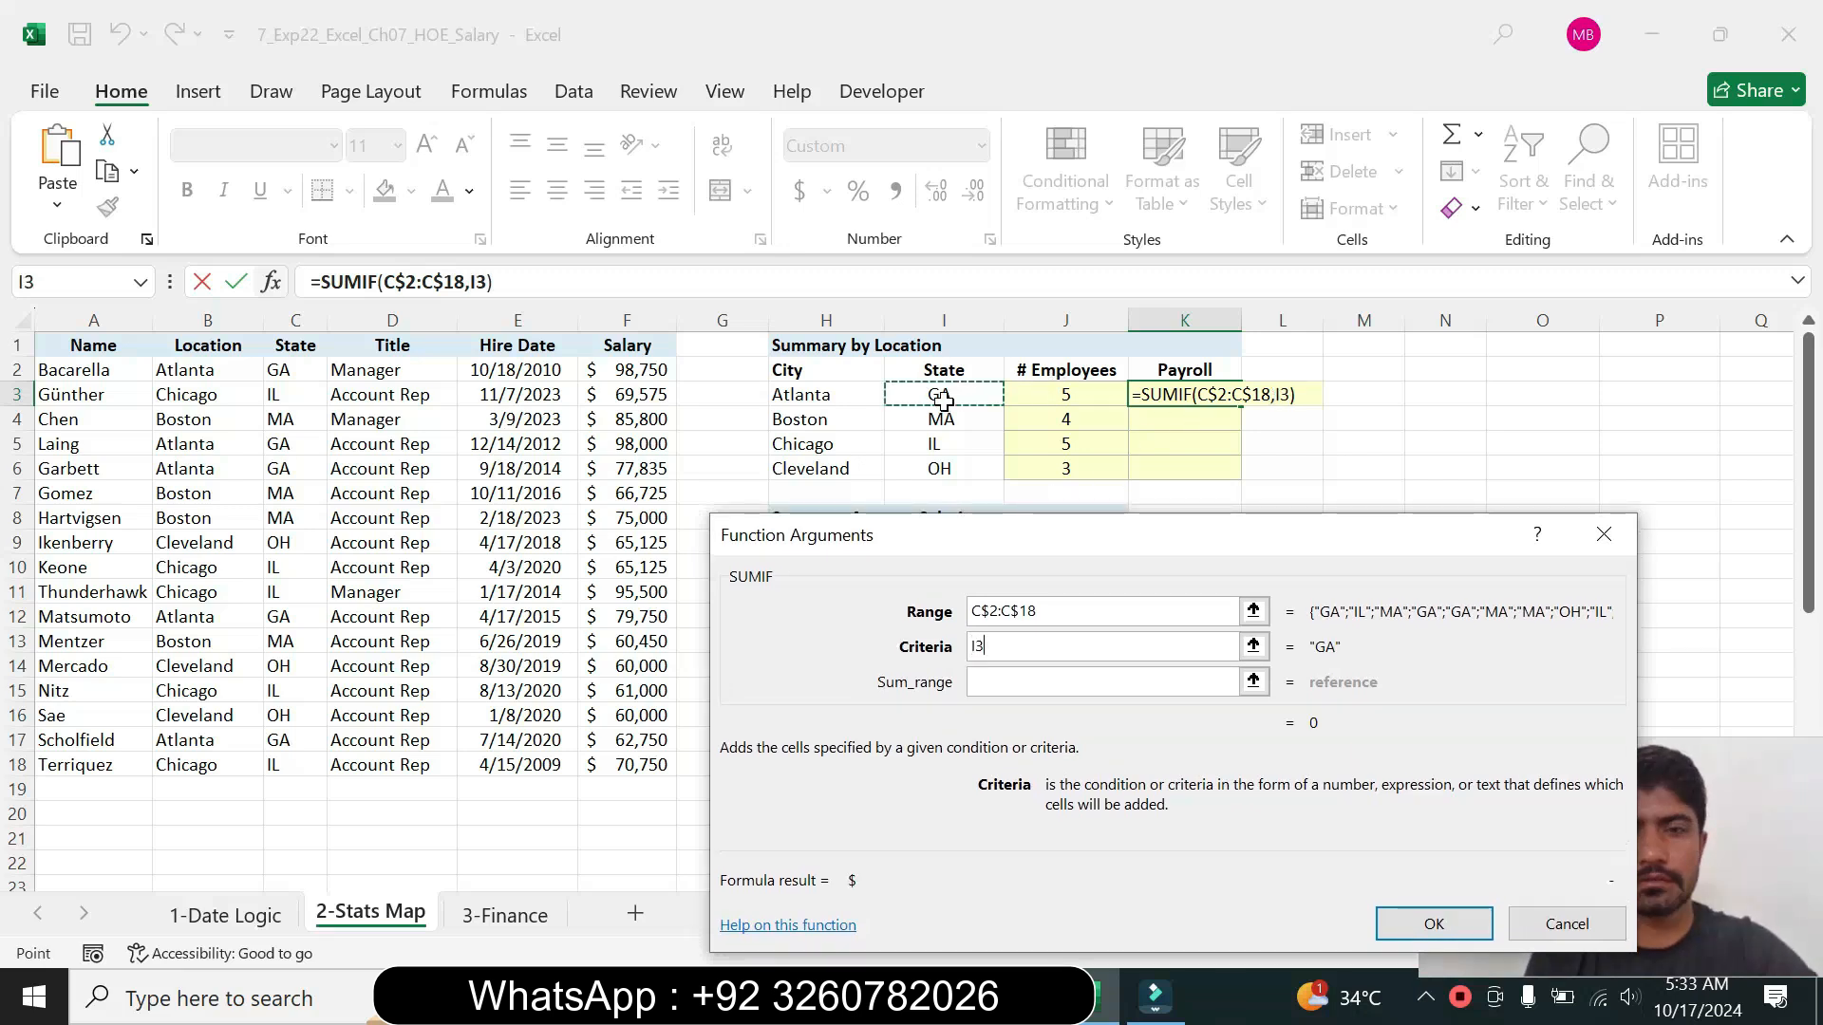
Step: Set the SUMIF sum range to the Salary column as F$2:F$18, rechecking step 10 in Word, and accept the function in K3
left_click(987, 686)
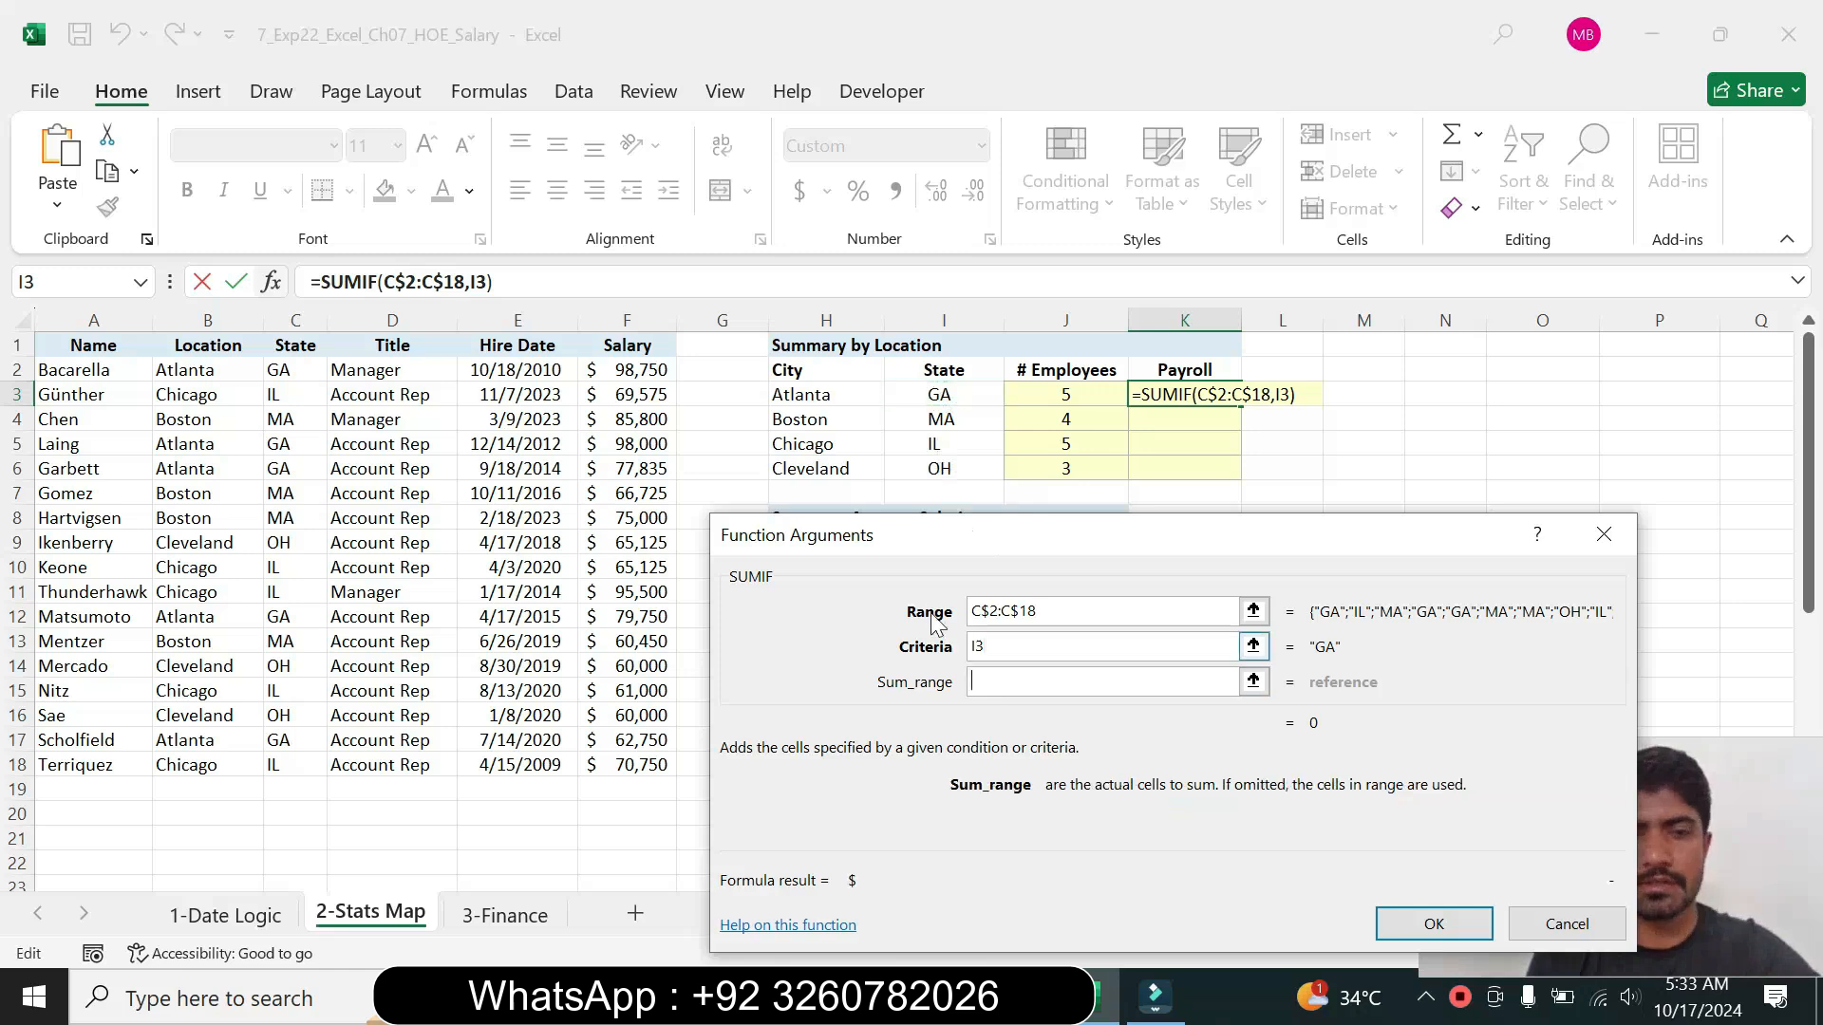
left_click_drag(926, 549, 963, 543)
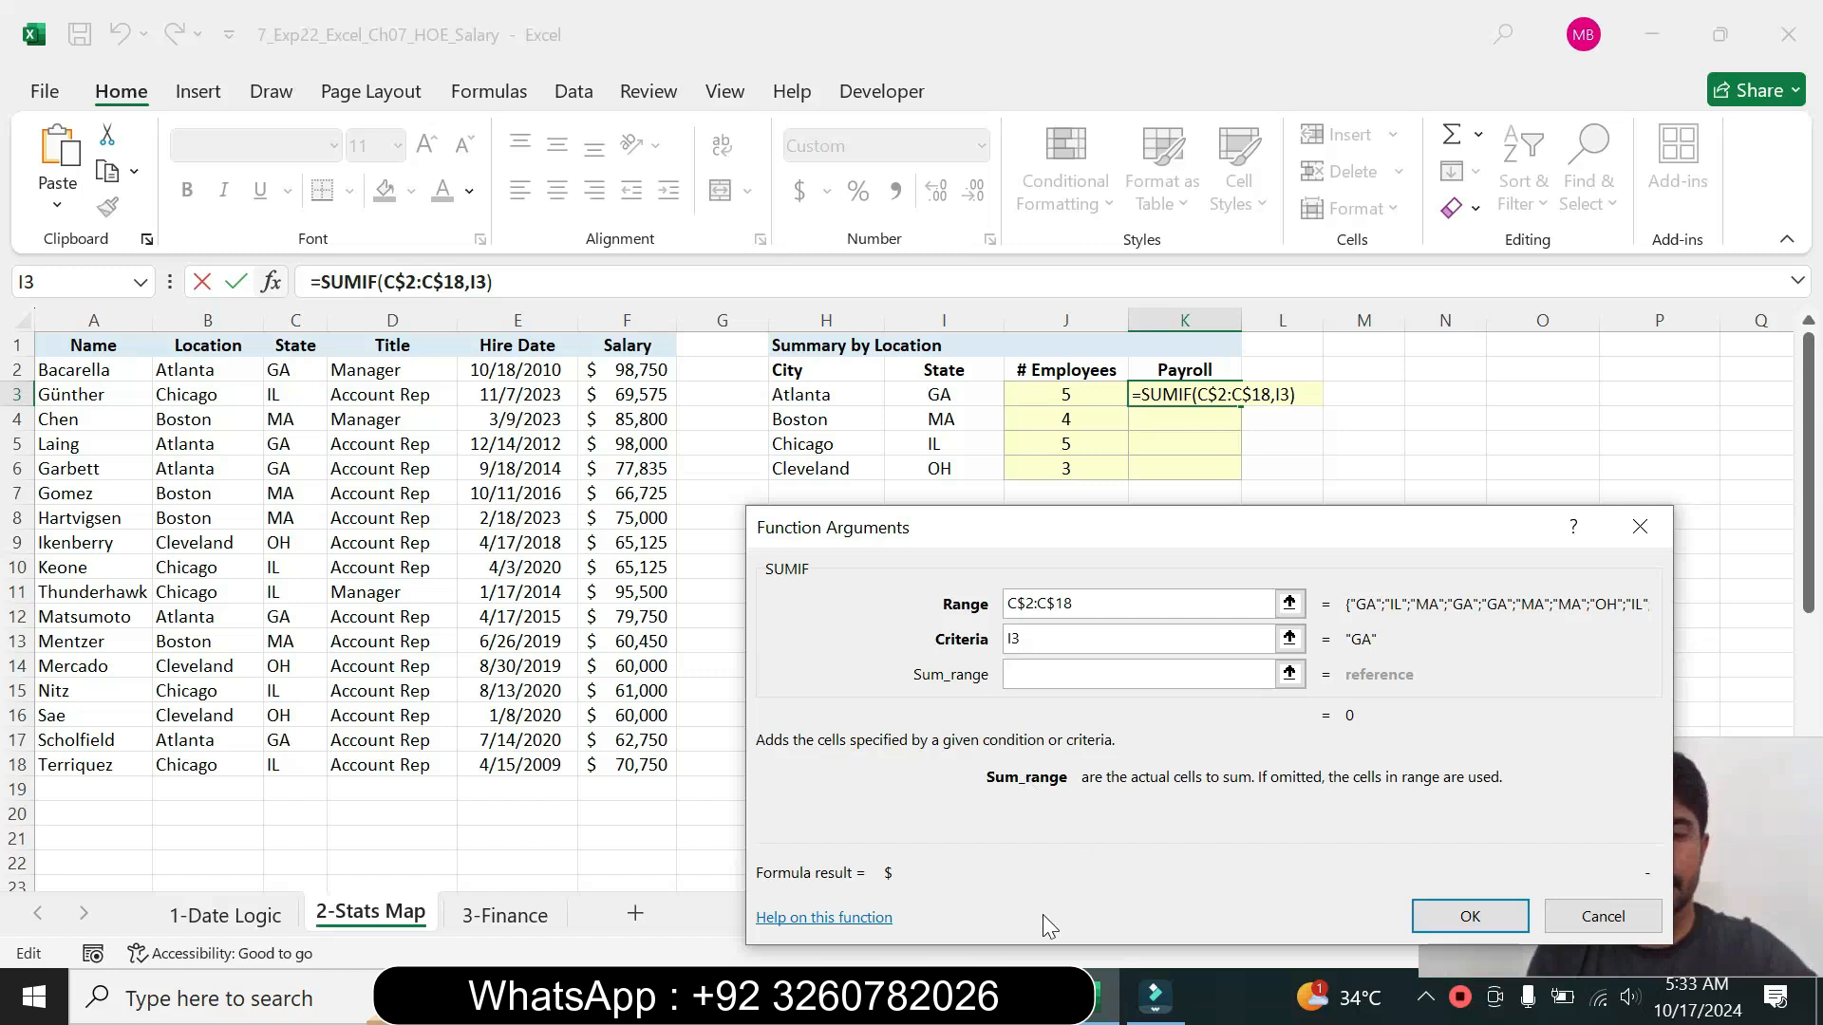
key("alt+Tab")
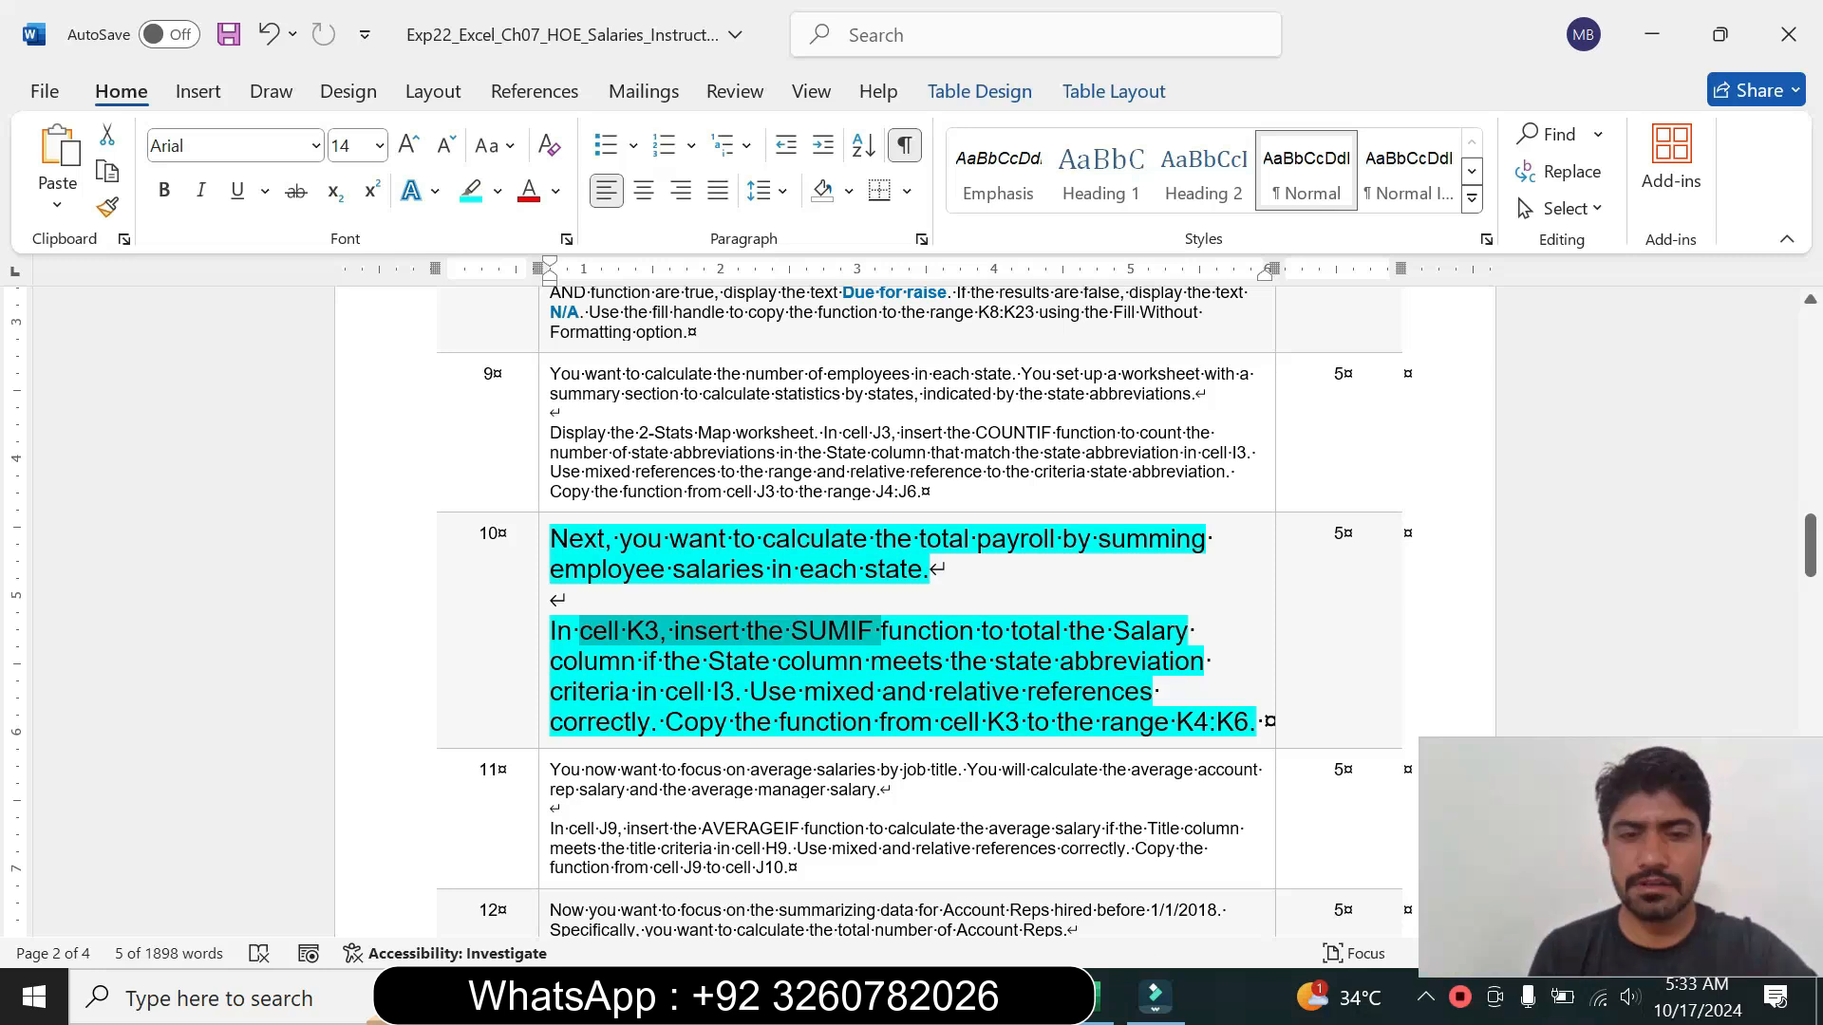
key("alt+Tab")
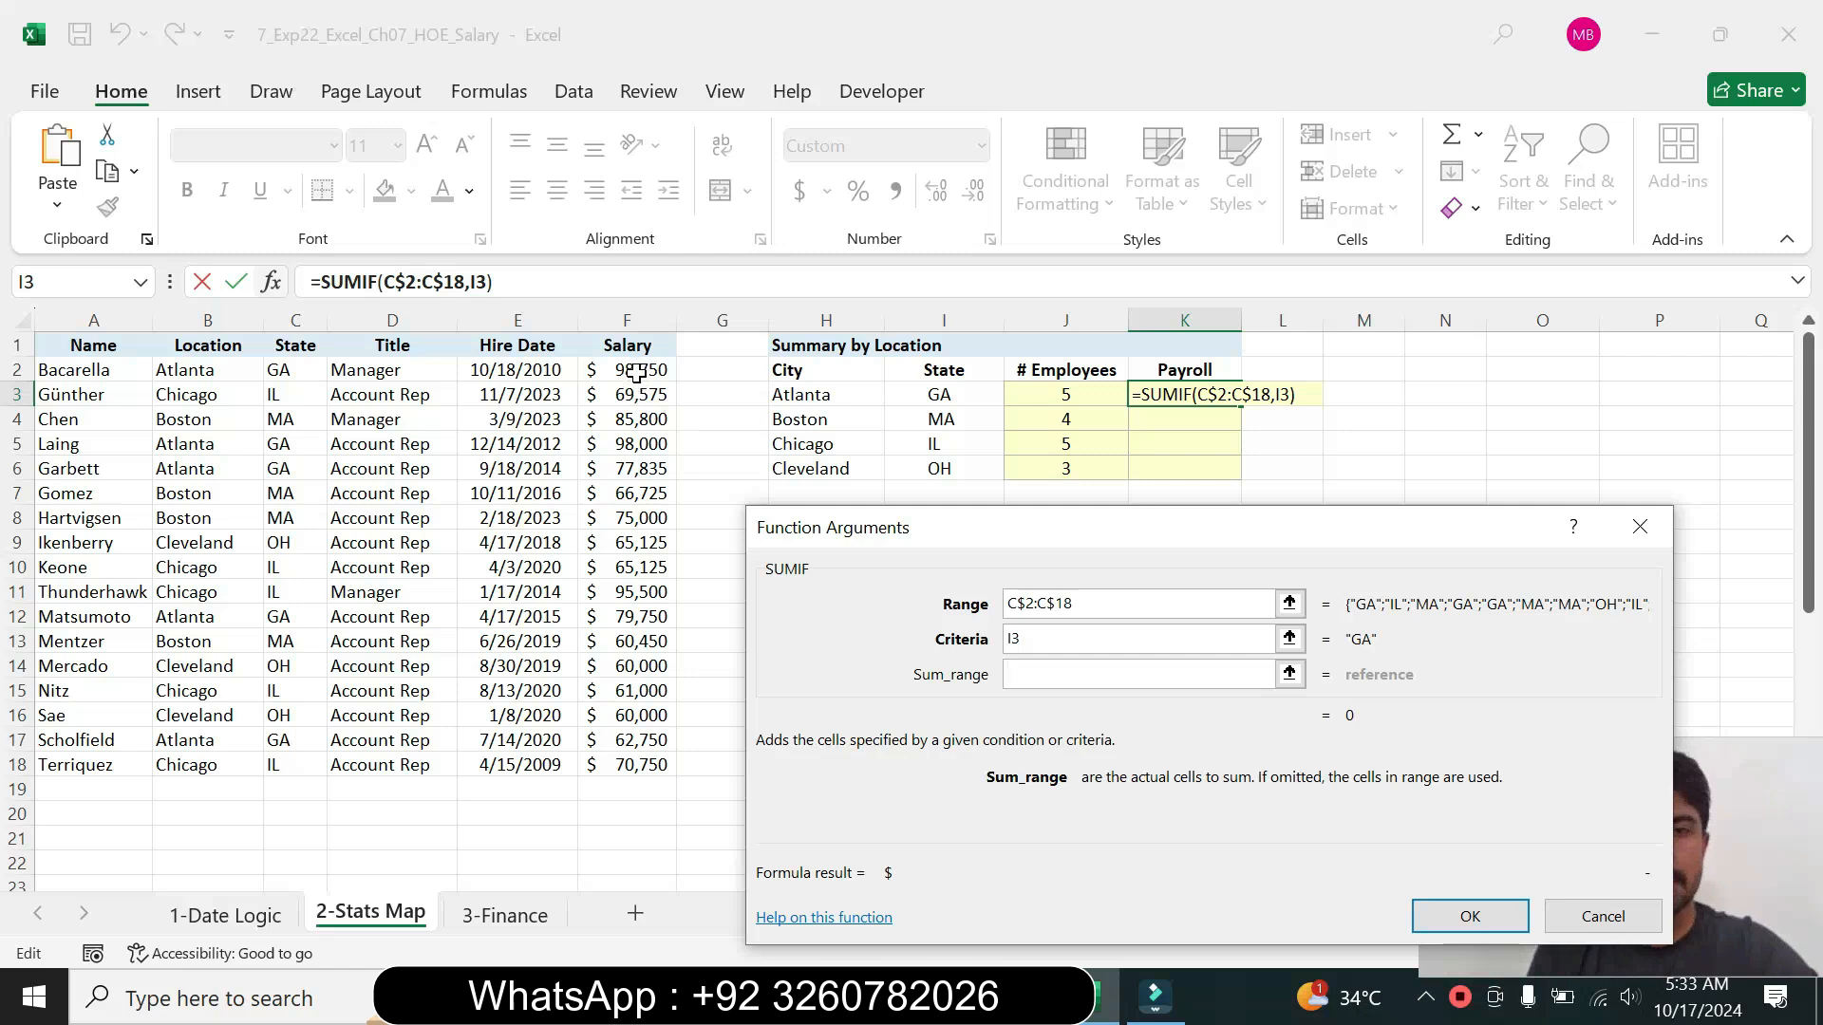
left_click_drag(636, 374, 651, 764)
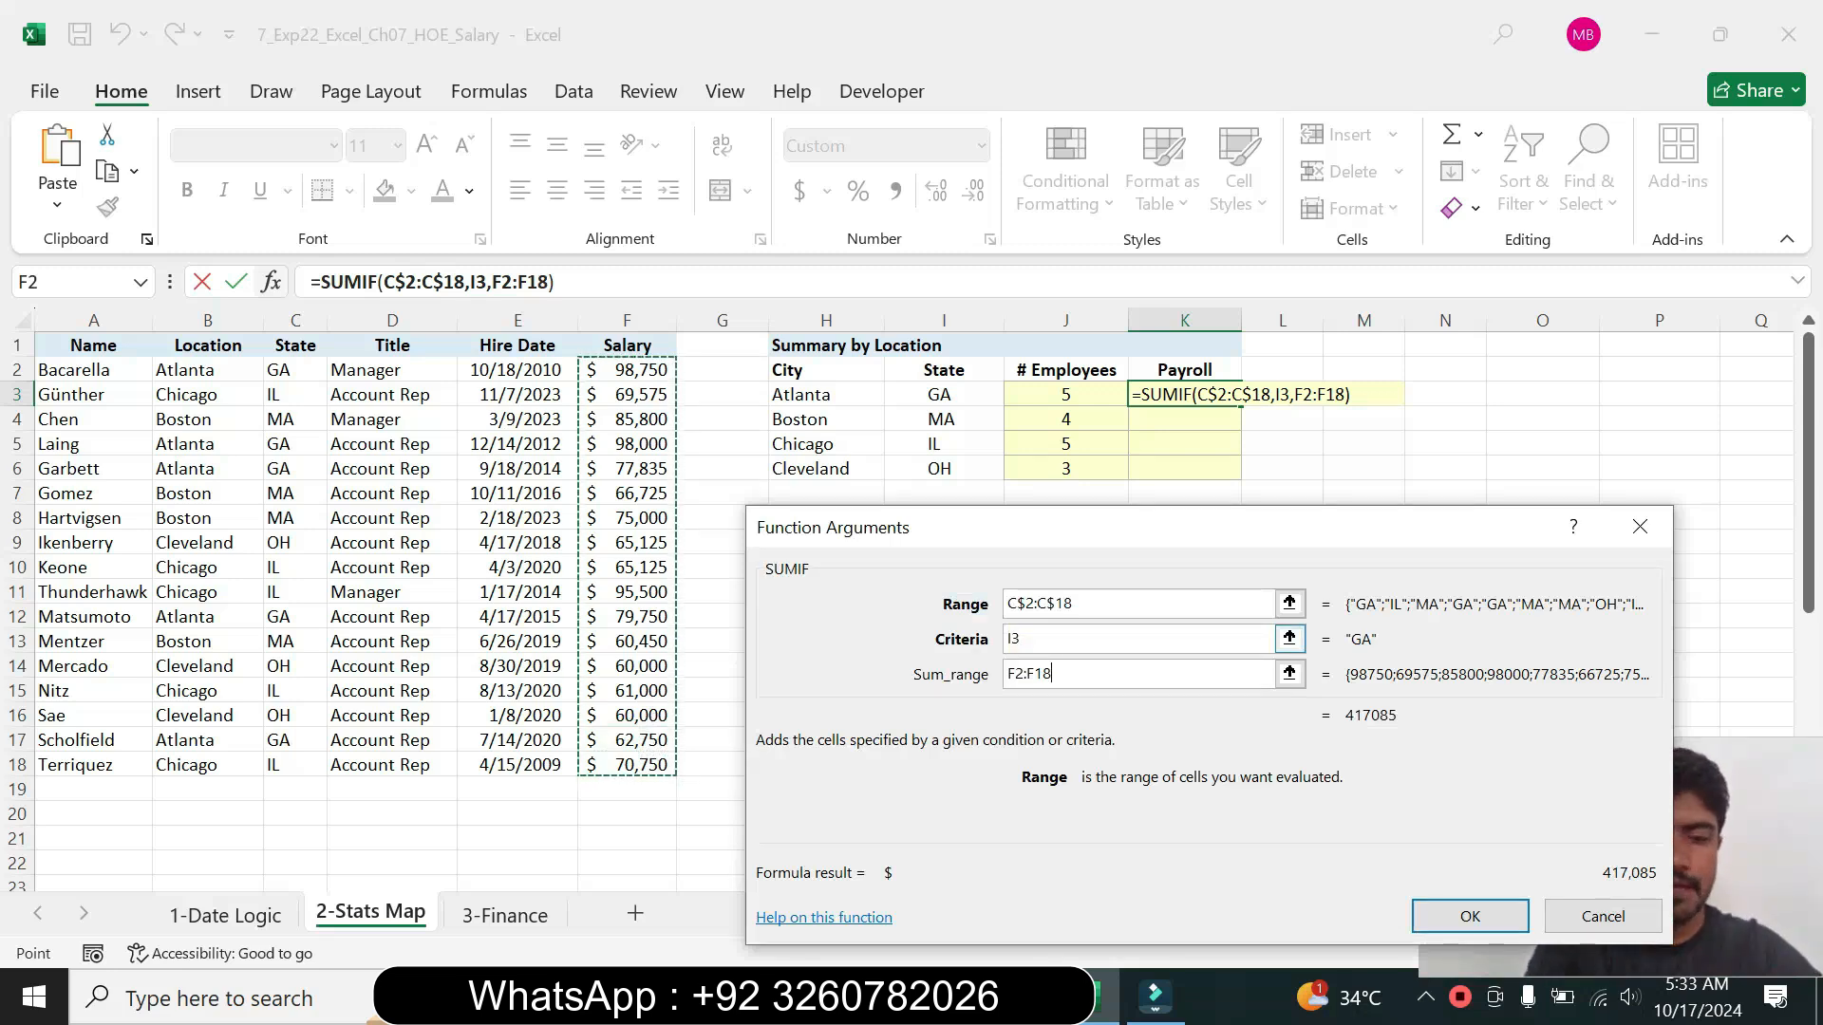
key("F4")
key("F4")
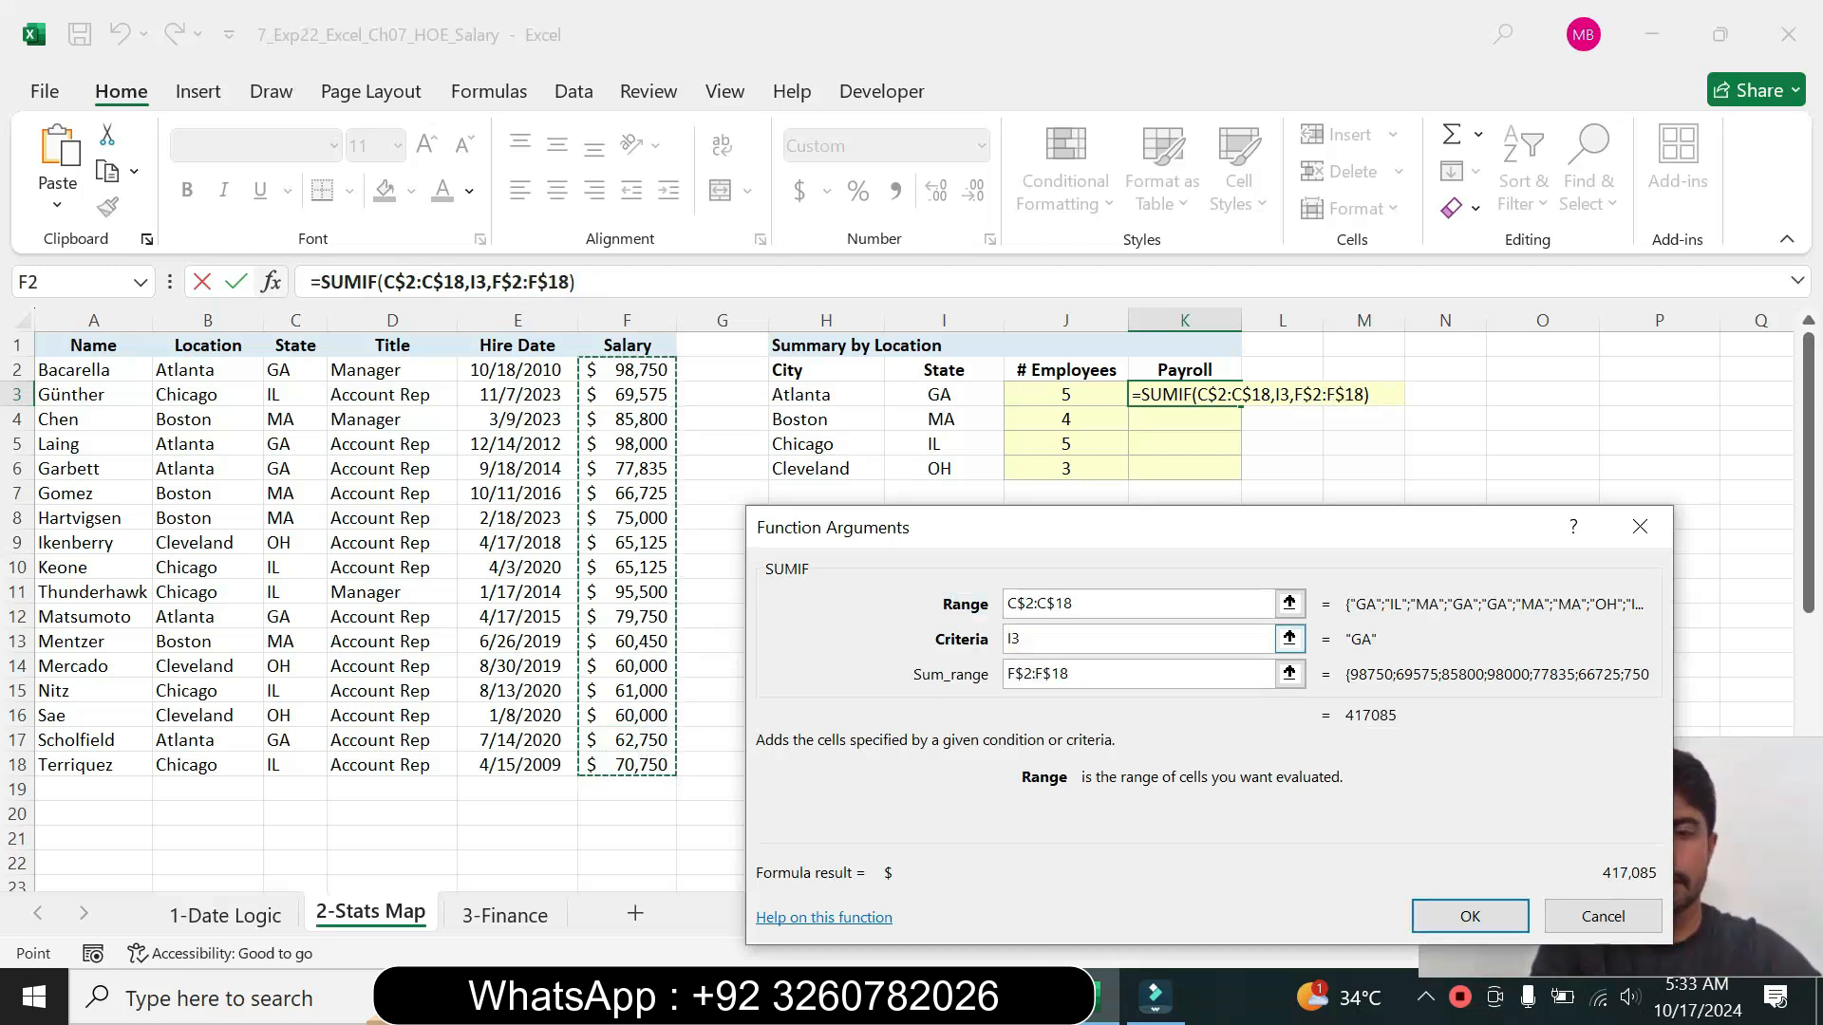
left_click(1524, 918)
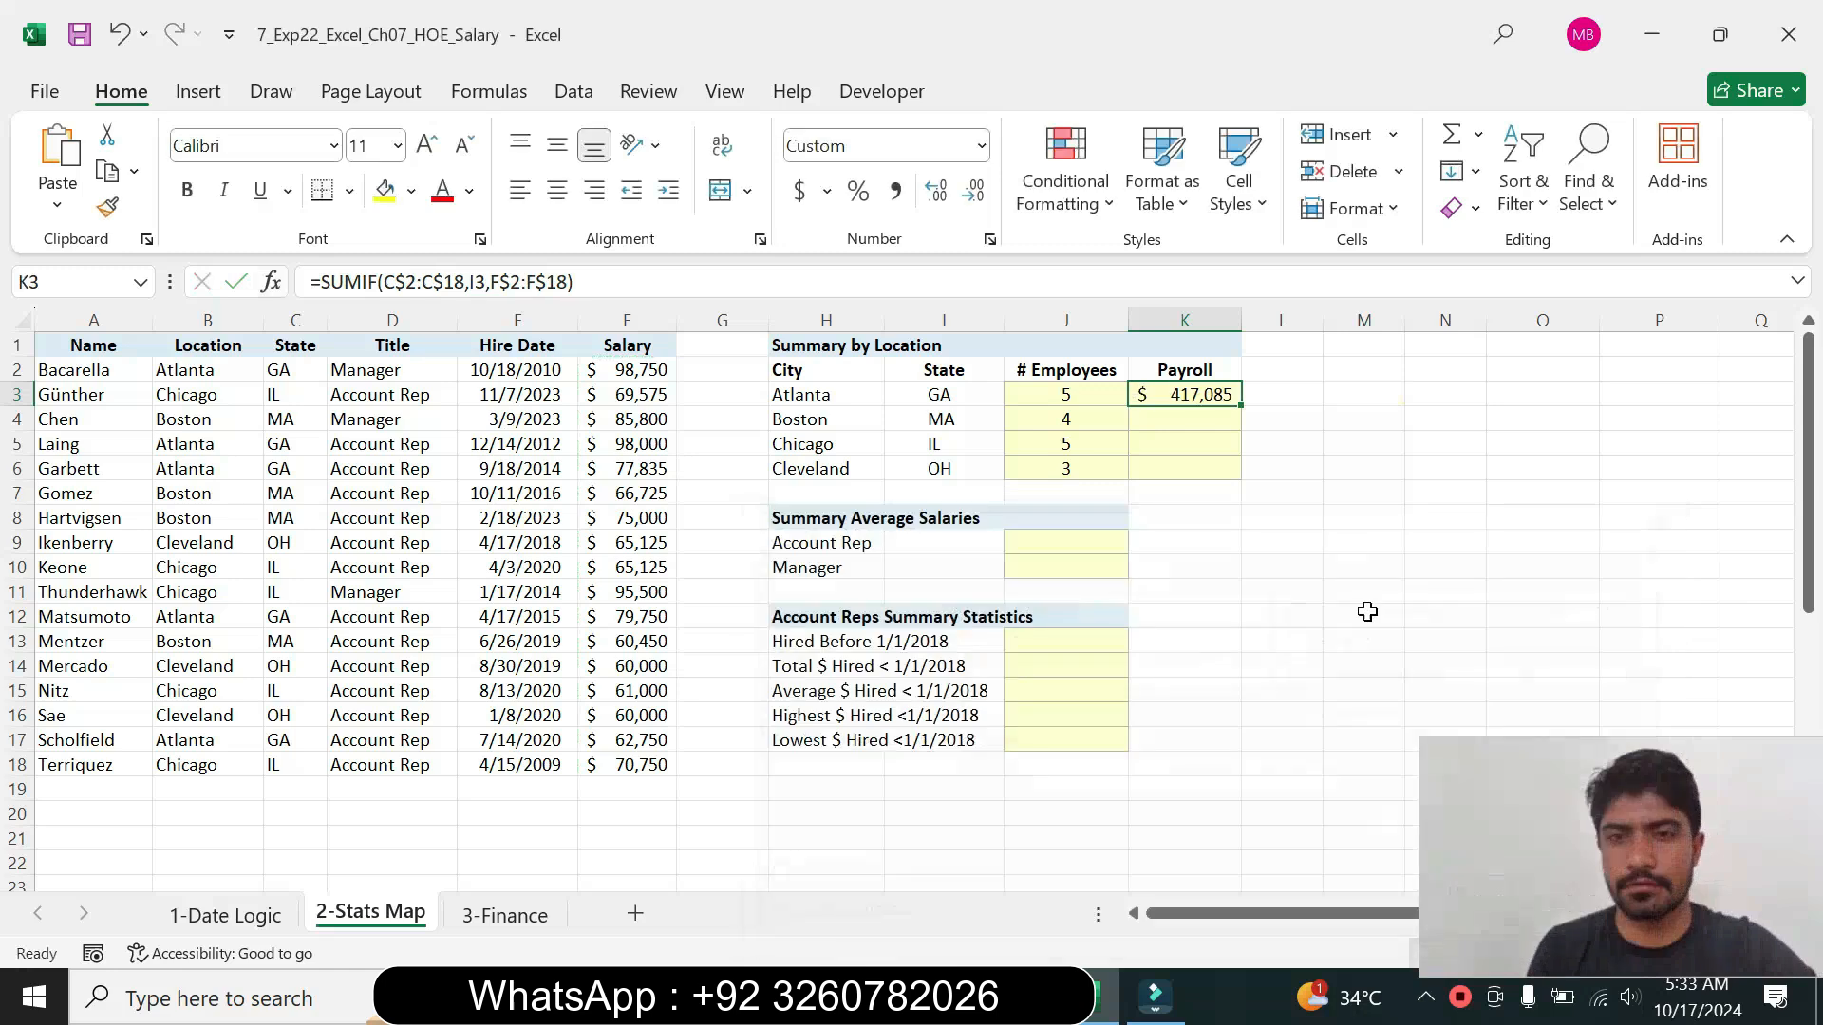
Step: Check the copy instruction of step 10 in Word, and copy the K3 formula down to K4:K6 in Excel
key("alt+Tab")
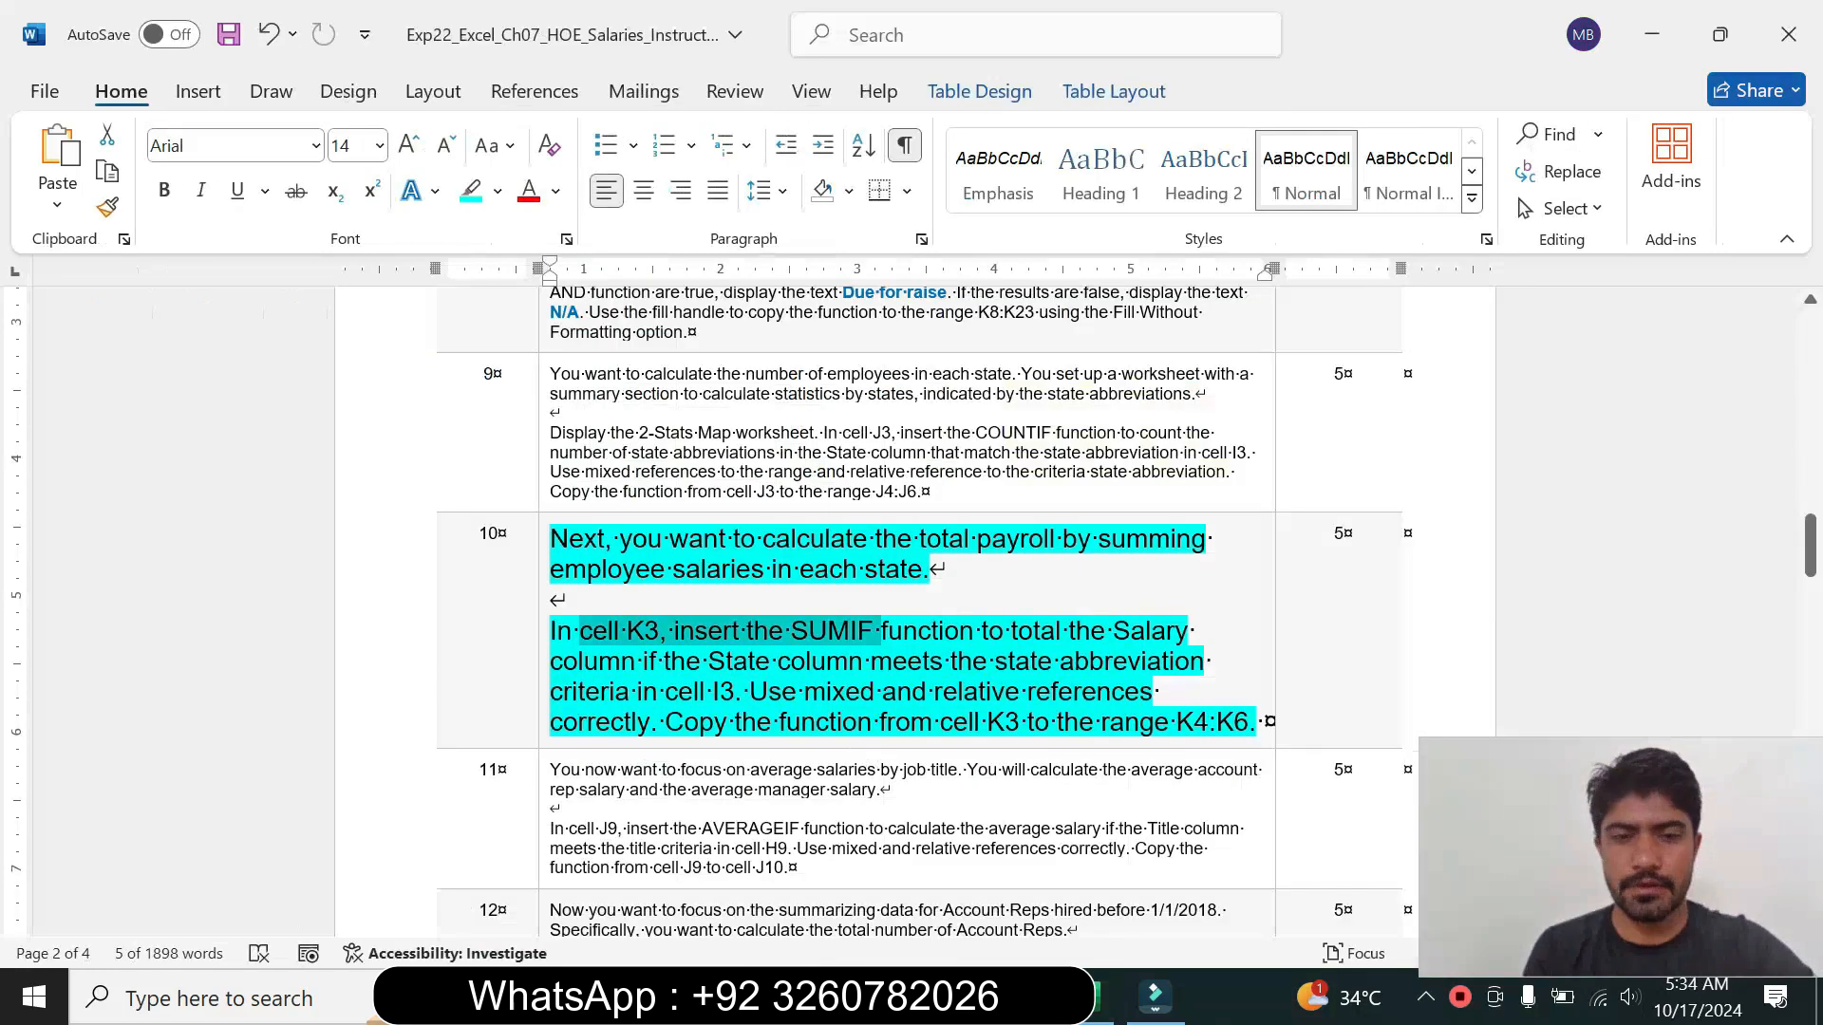
left_click_drag(665, 722, 1215, 722)
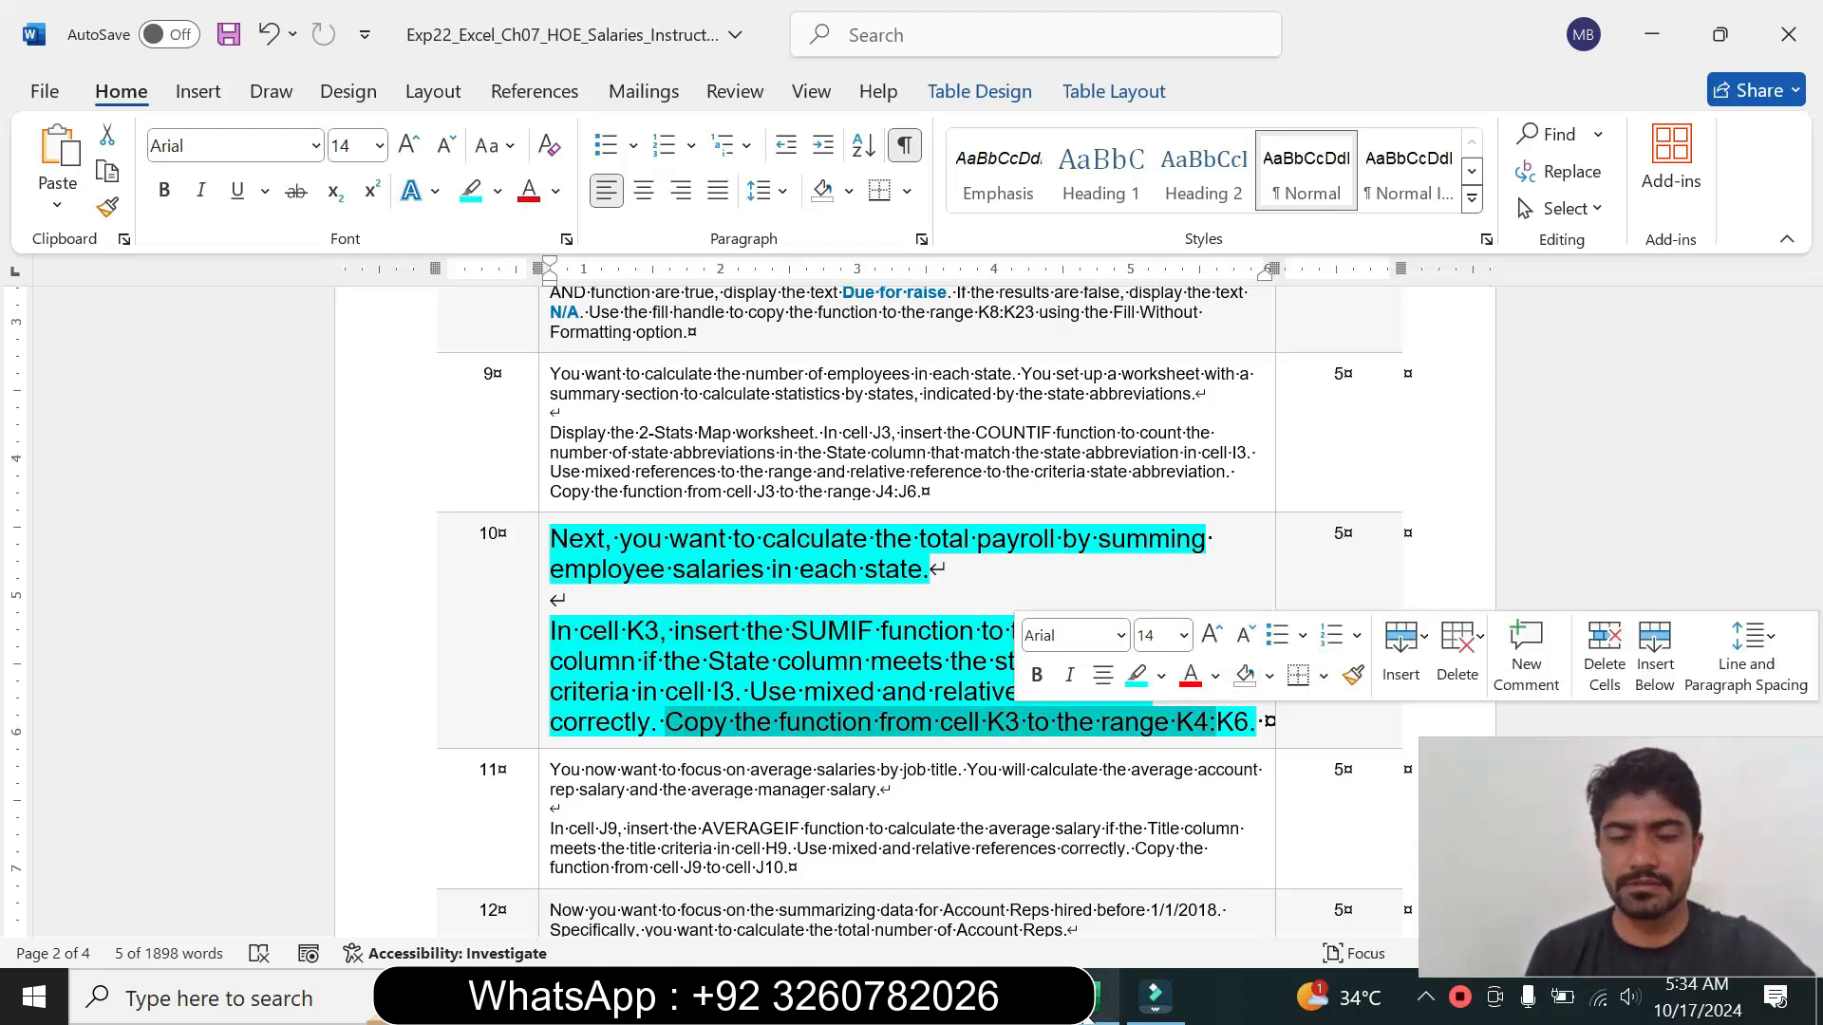
left_click(1090, 1014)
left_click_drag(1244, 433, 1241, 486)
left_click(1187, 589)
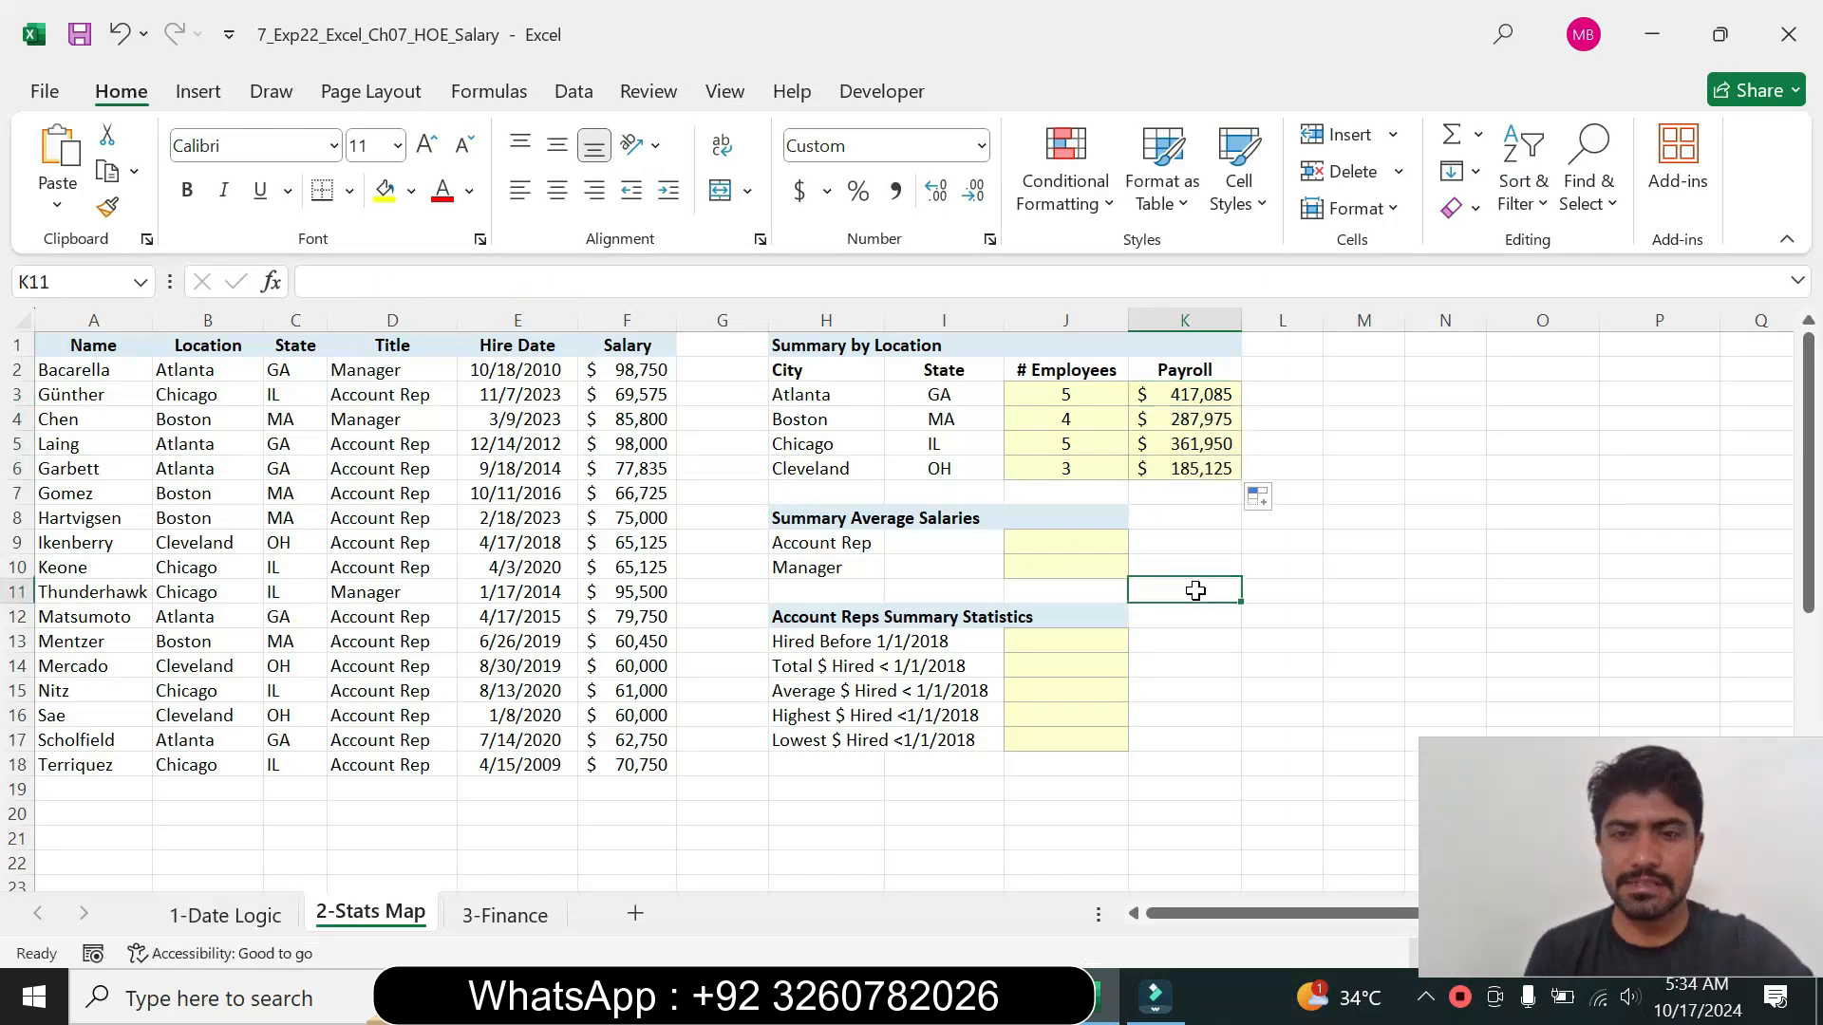
Step: Switch to Word, reset the step 10 instruction text to 9 pt and remove its highlight
left_click(1021, 997)
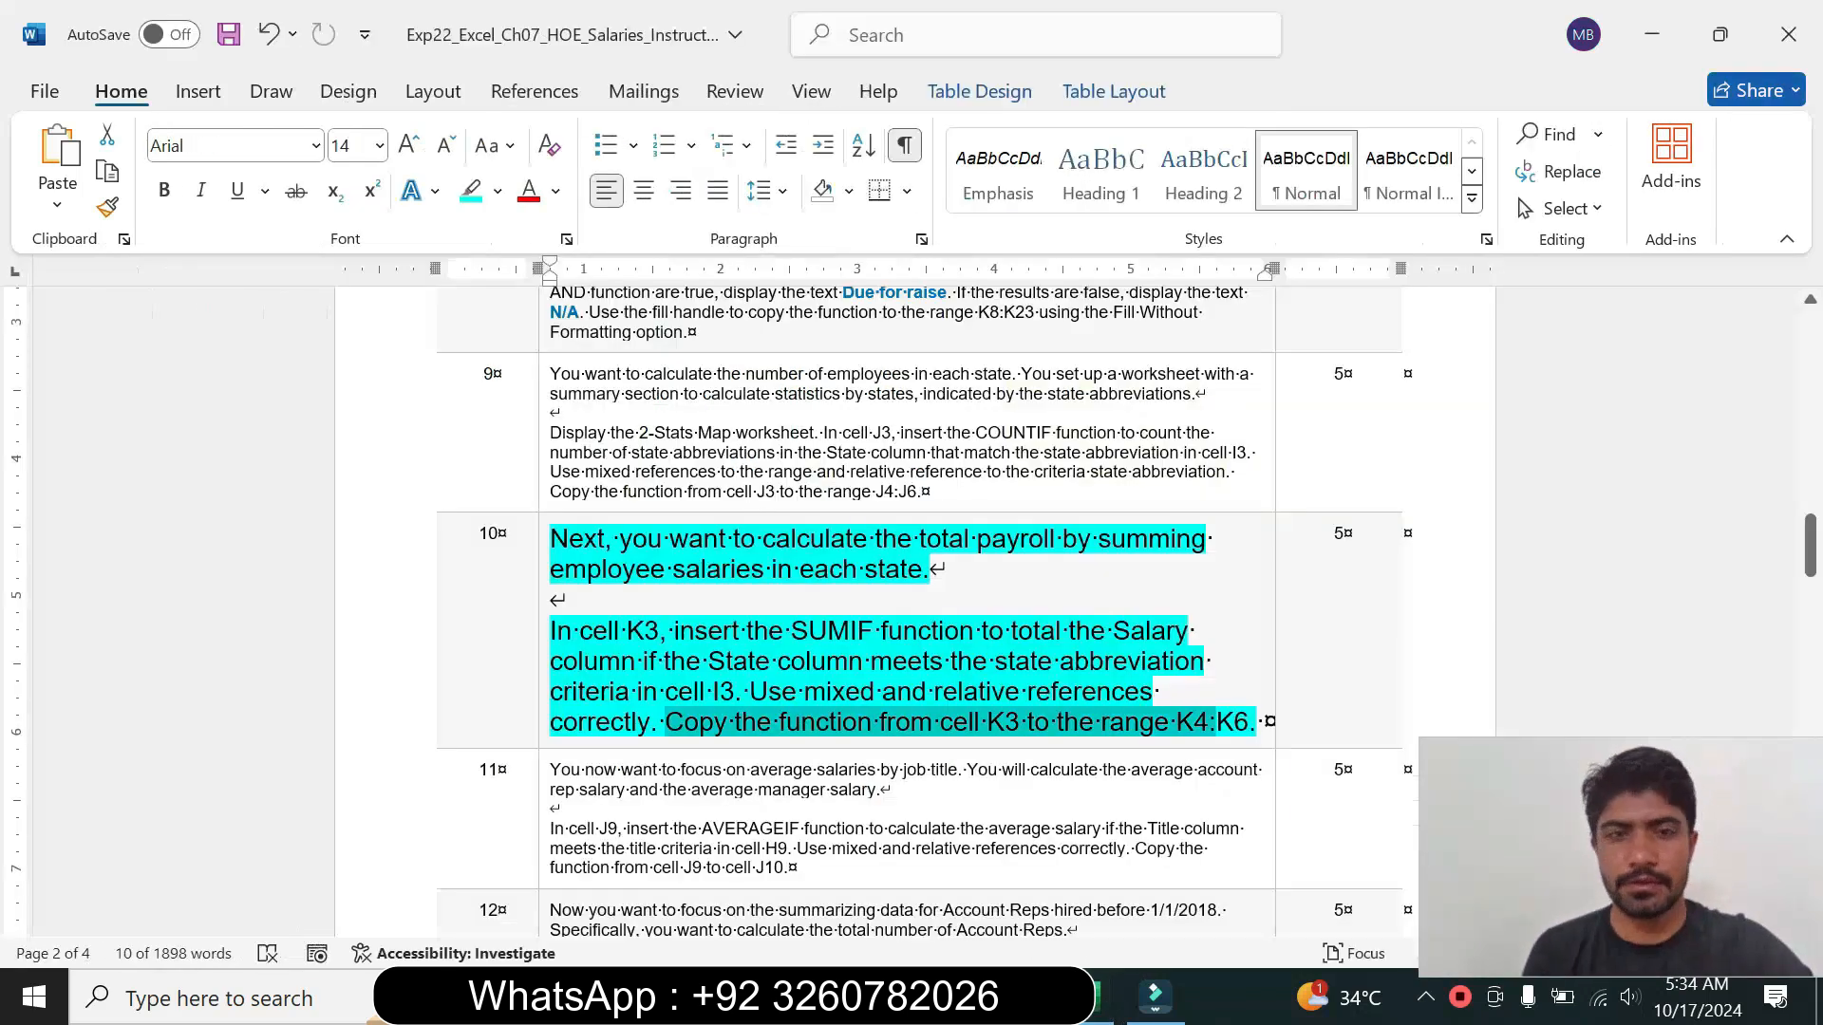
left_click(539, 619)
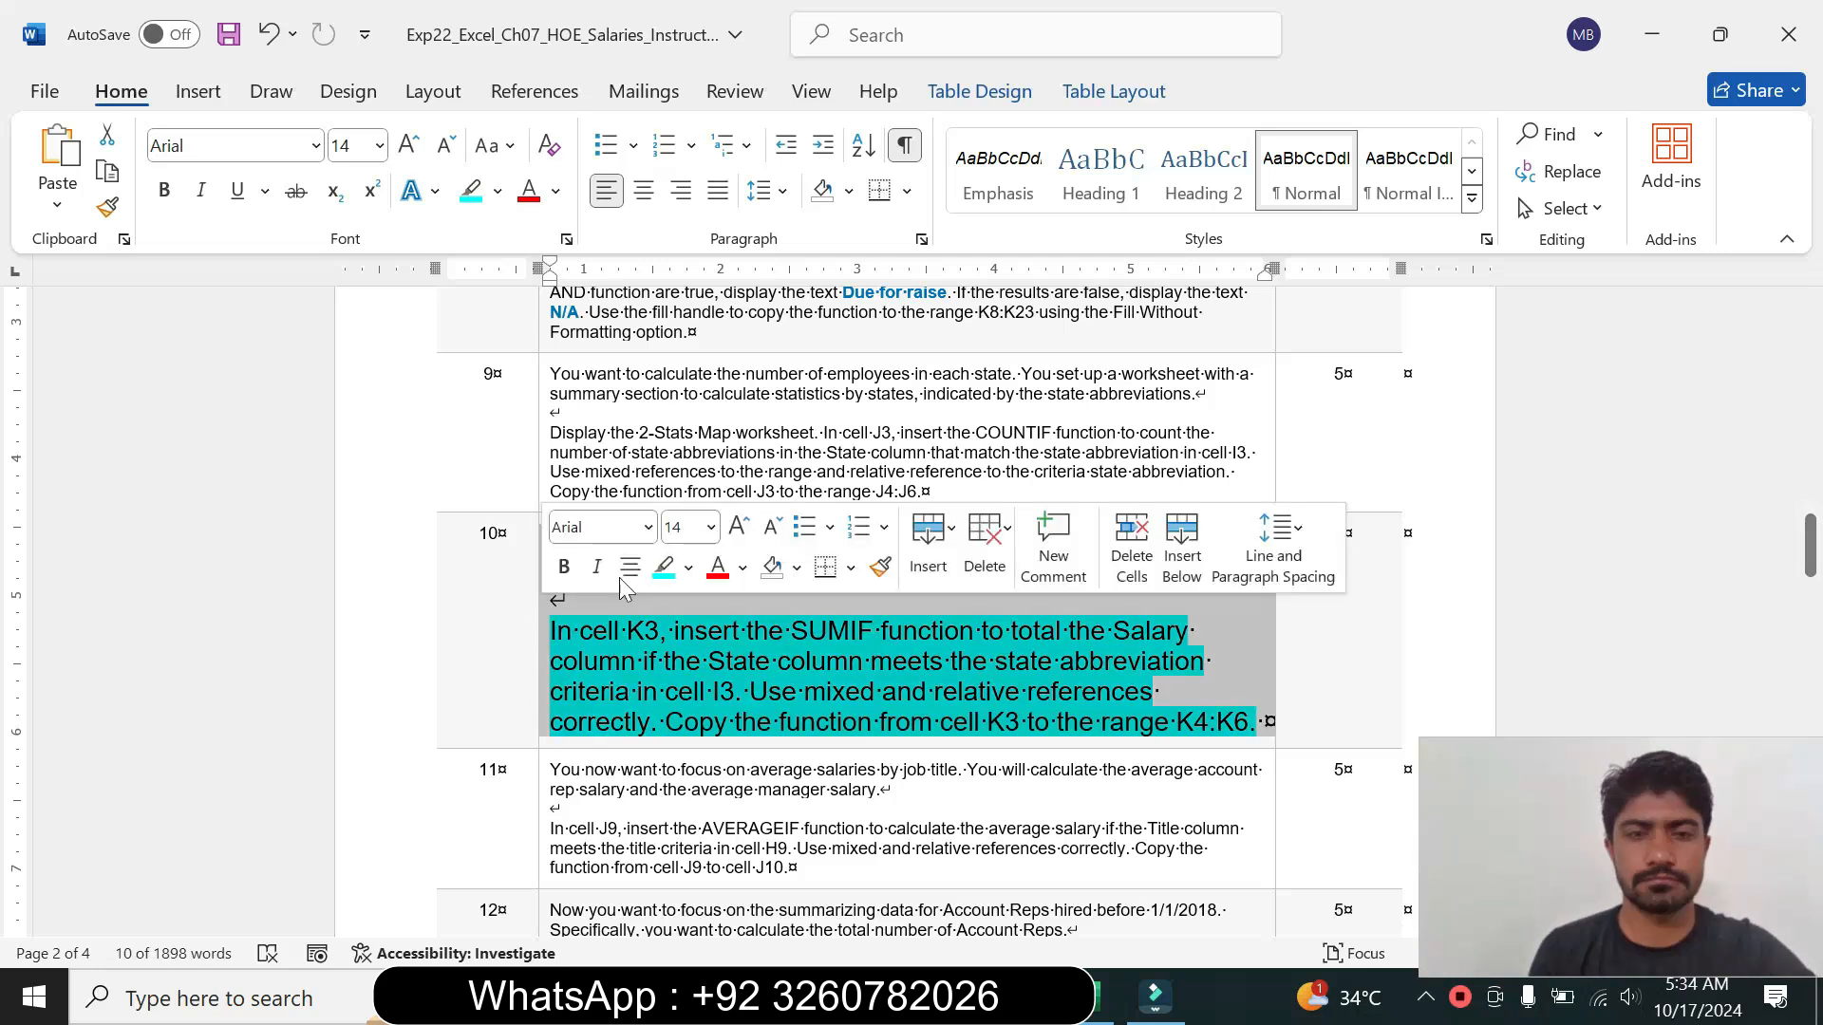
left_click(710, 527)
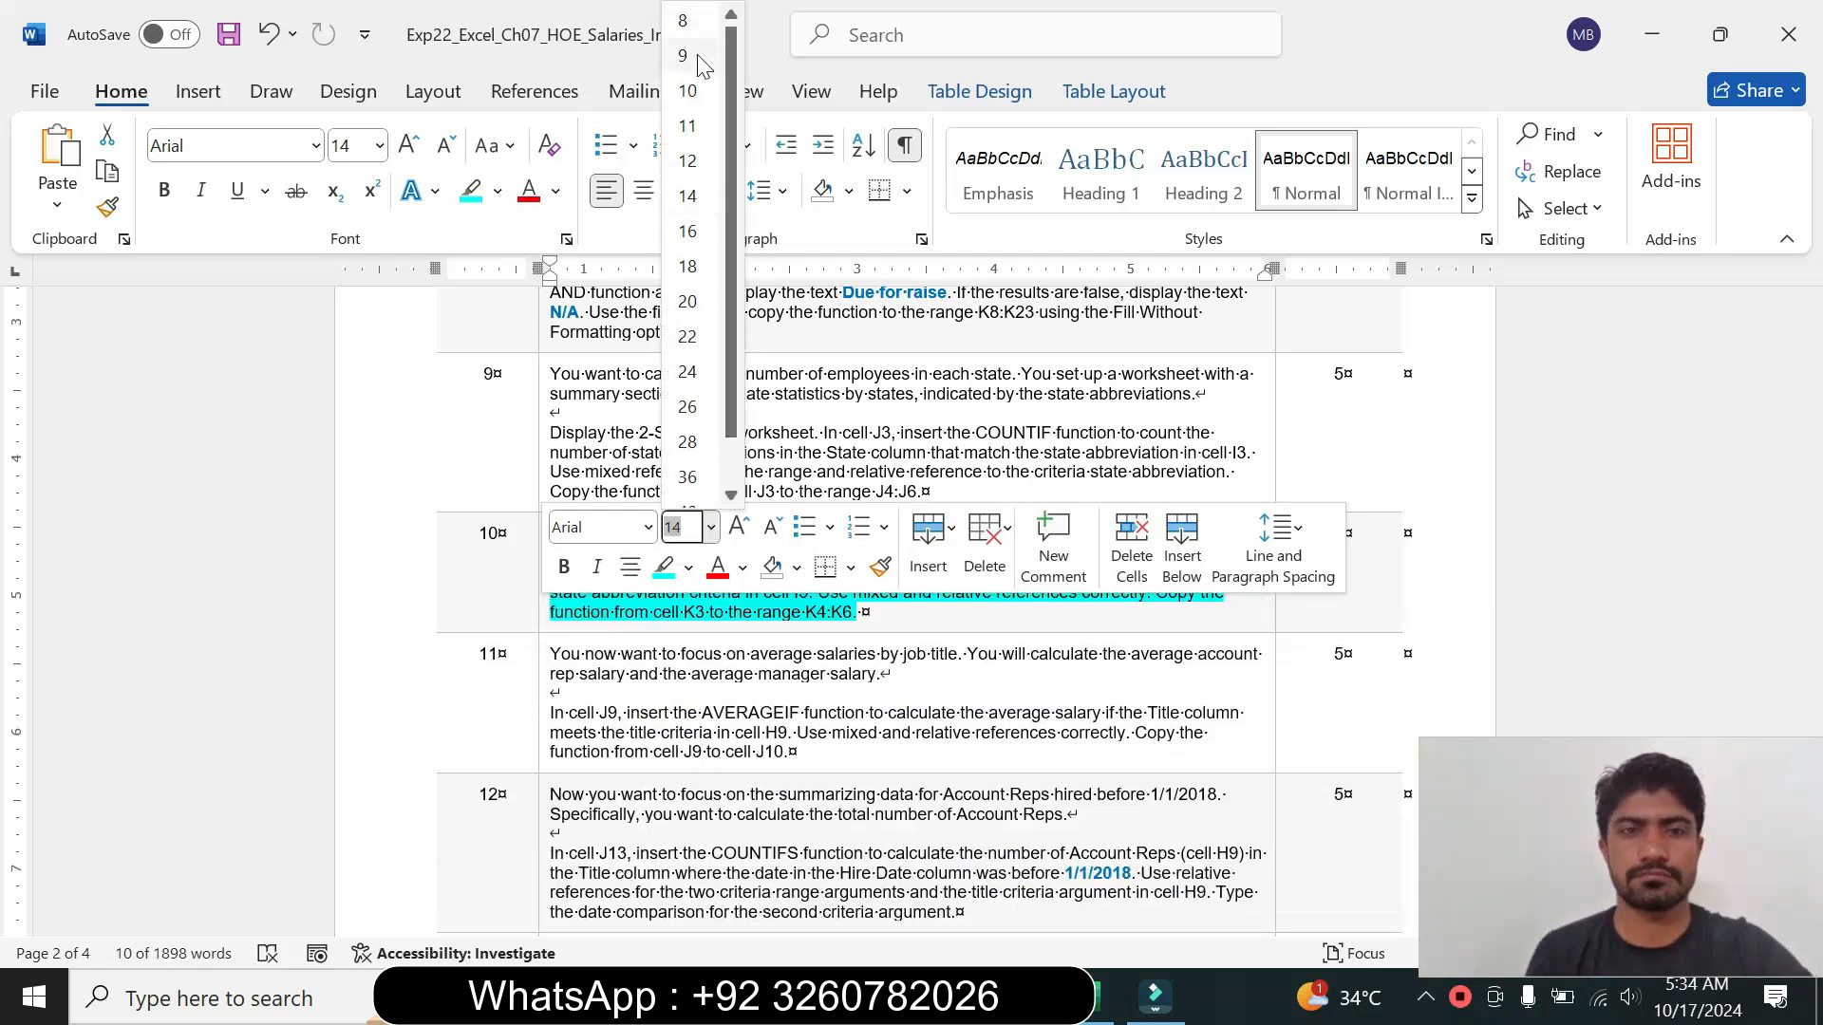
left_click(690, 55)
left_click(499, 193)
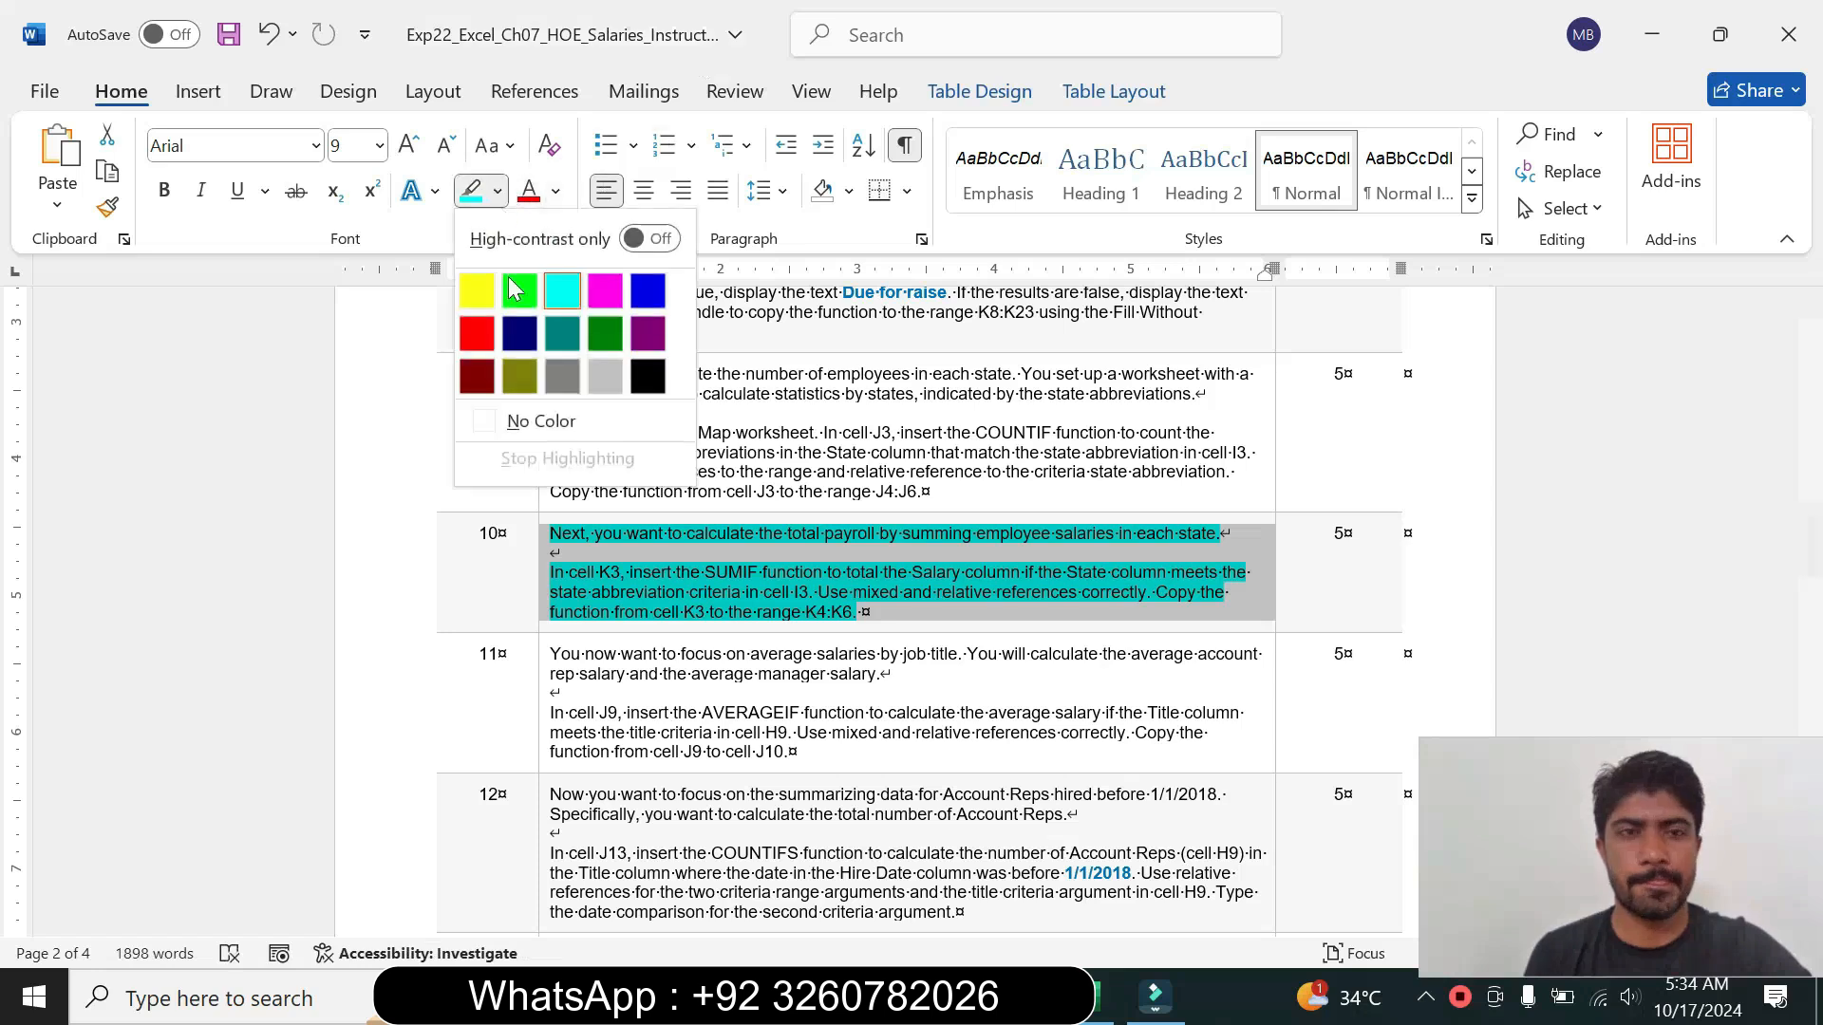
left_click(538, 425)
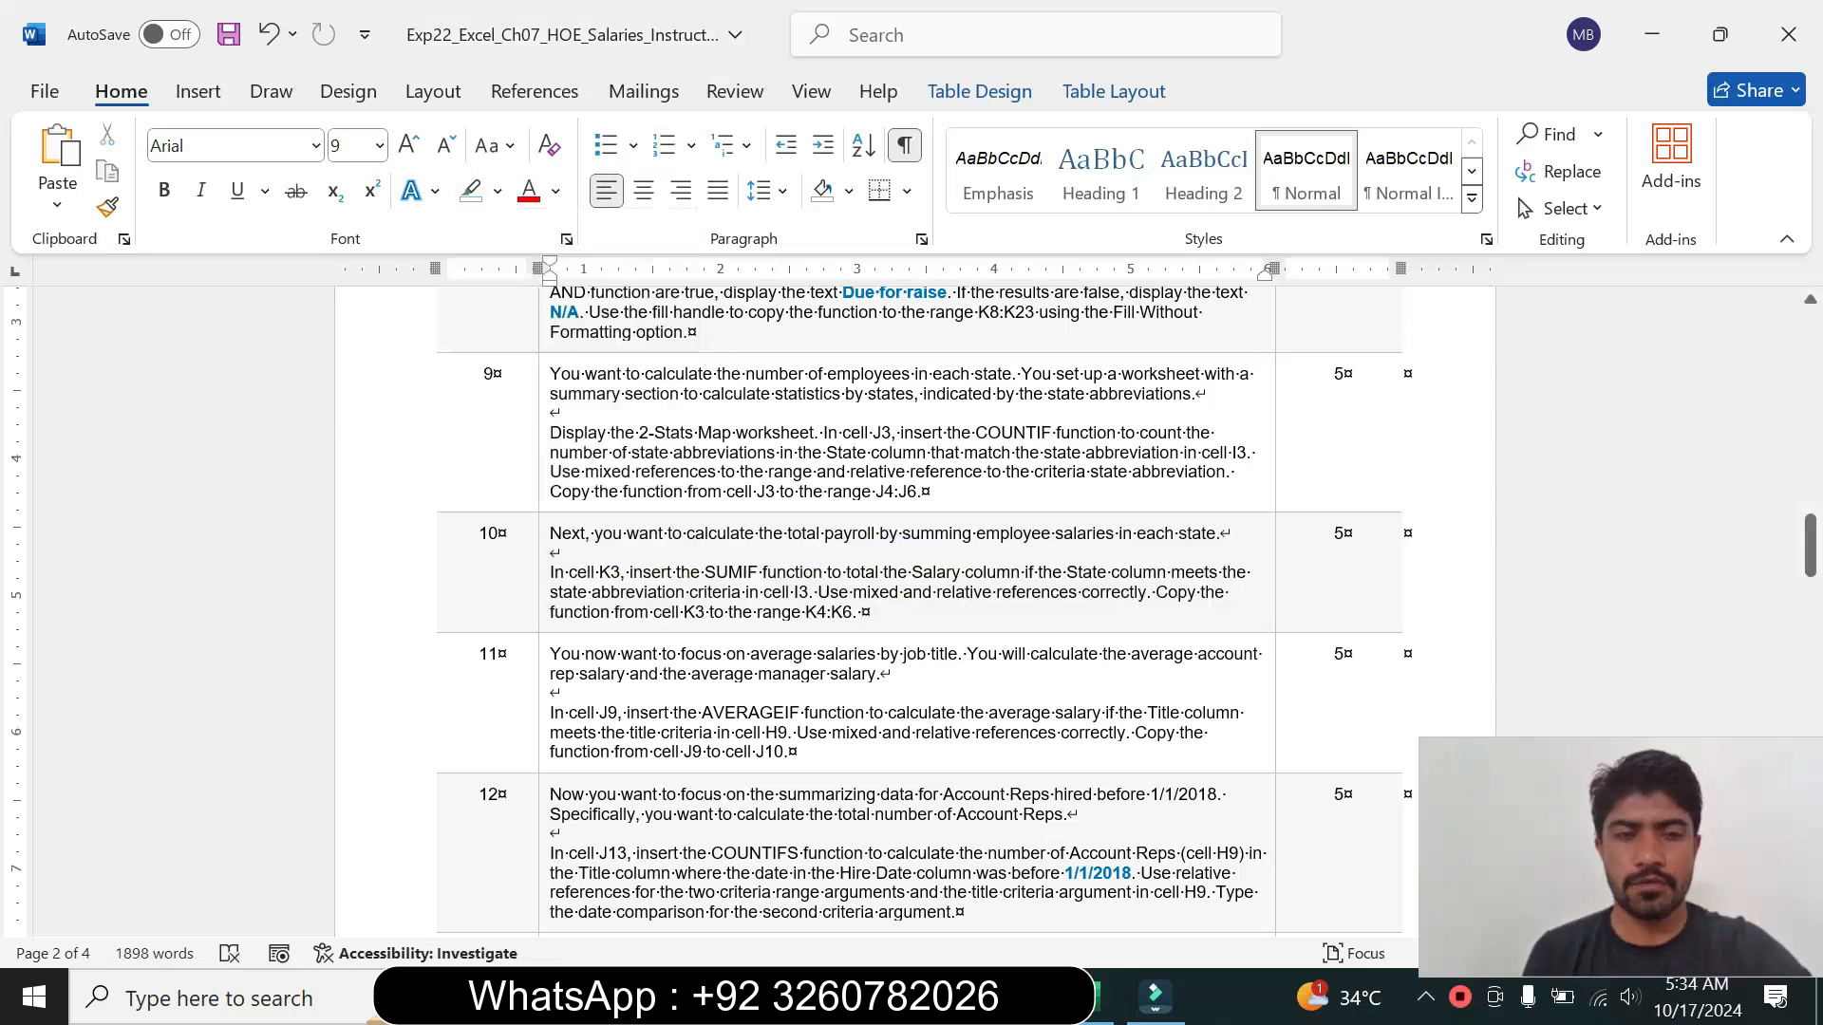
Step: Enlarge the step 11 instruction text to 14 pt and highlight it in turquoise
left_click(537, 749)
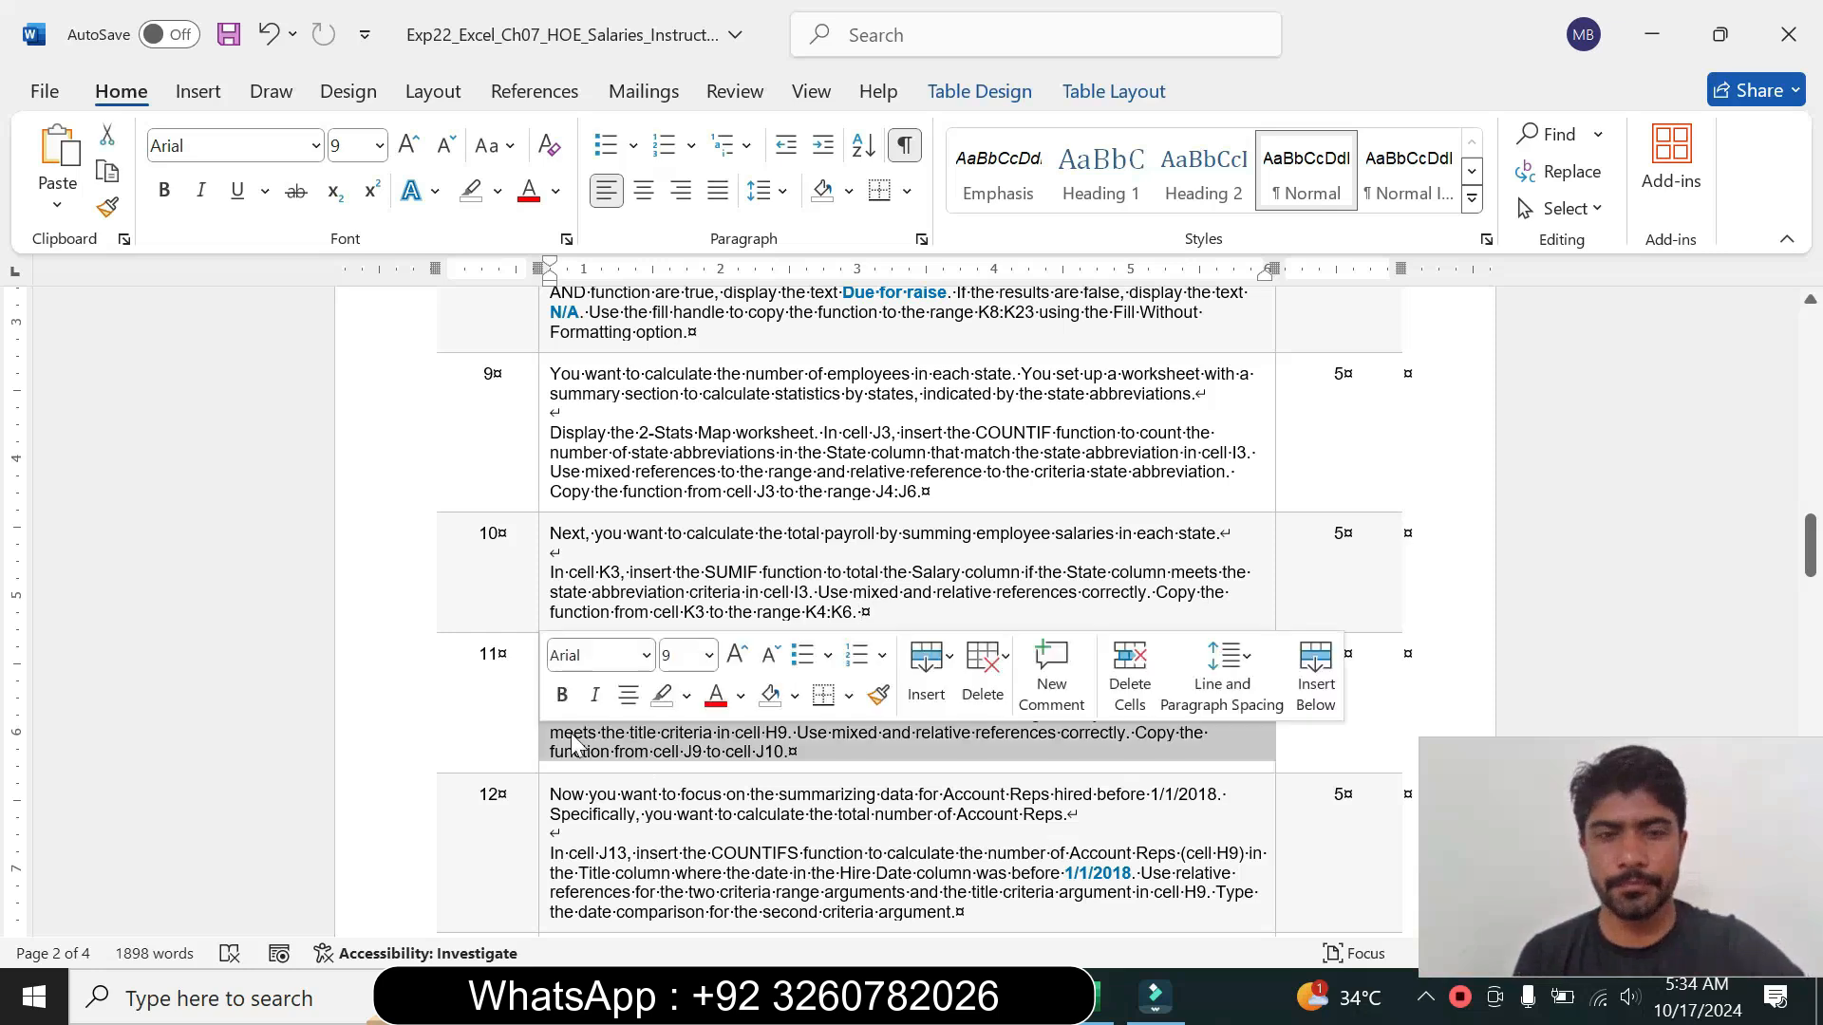
left_click(709, 656)
left_click(685, 270)
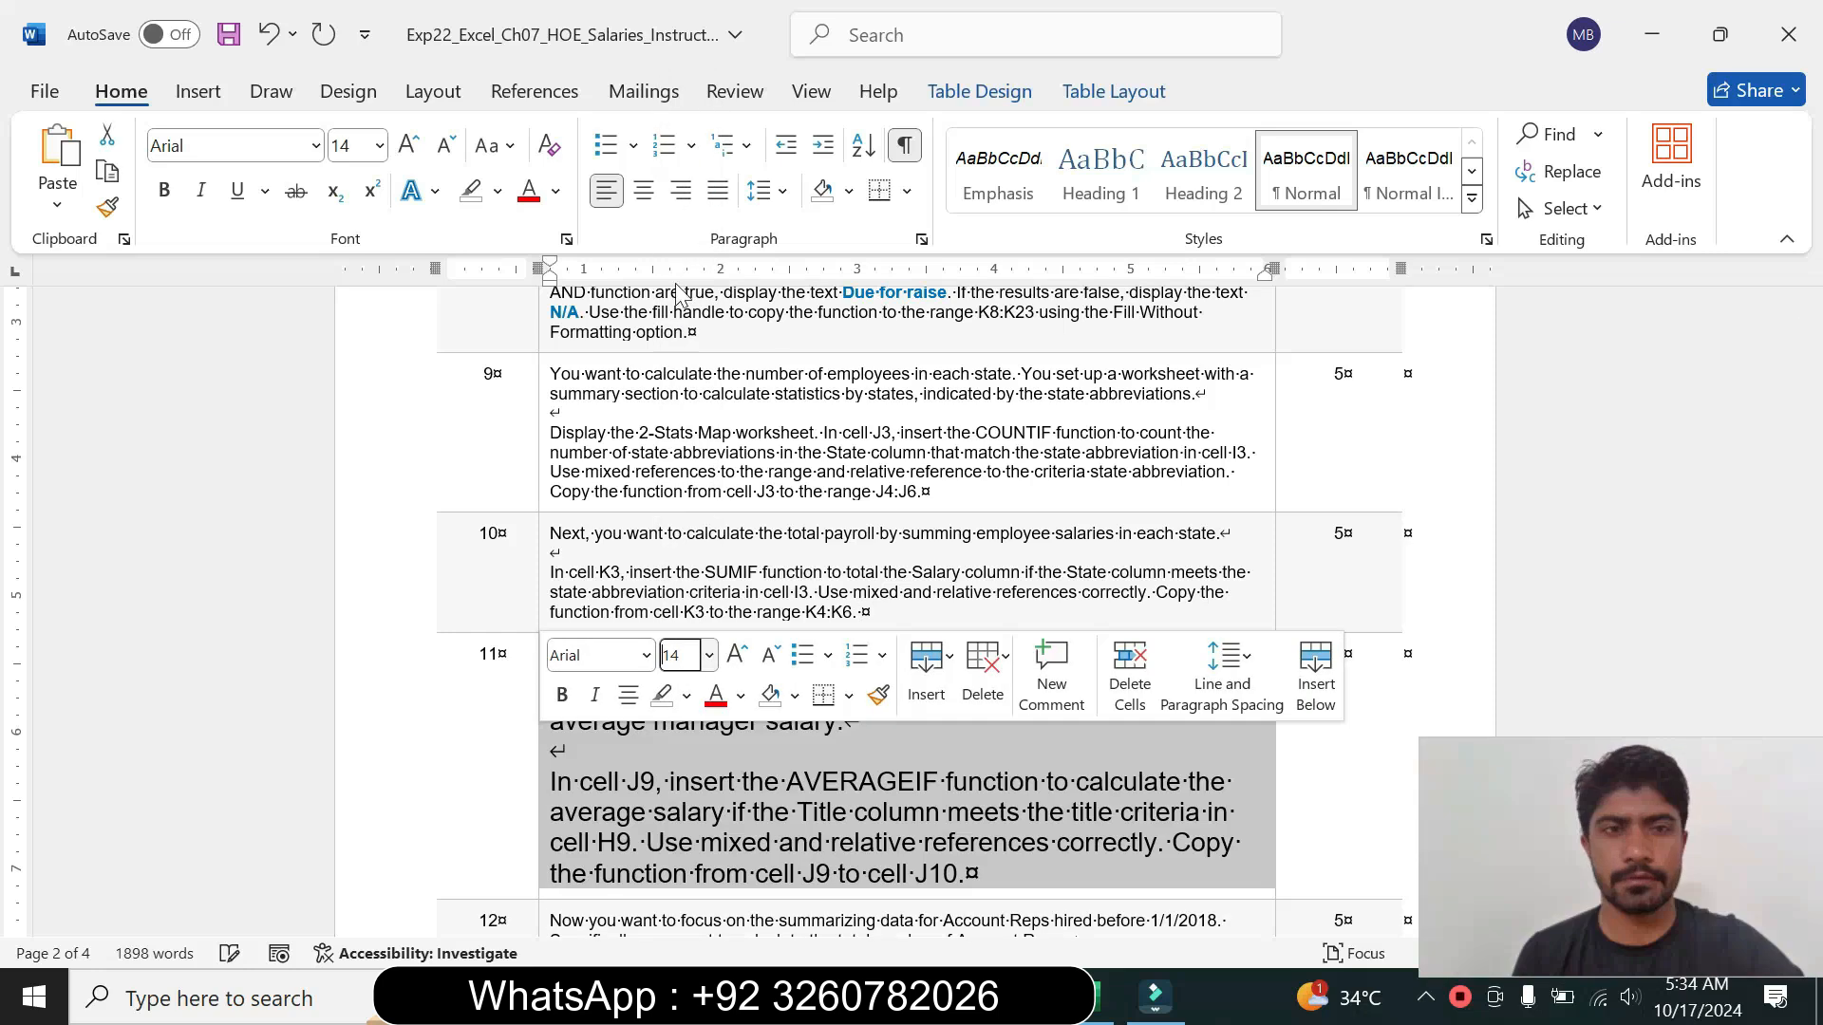
left_click(496, 192)
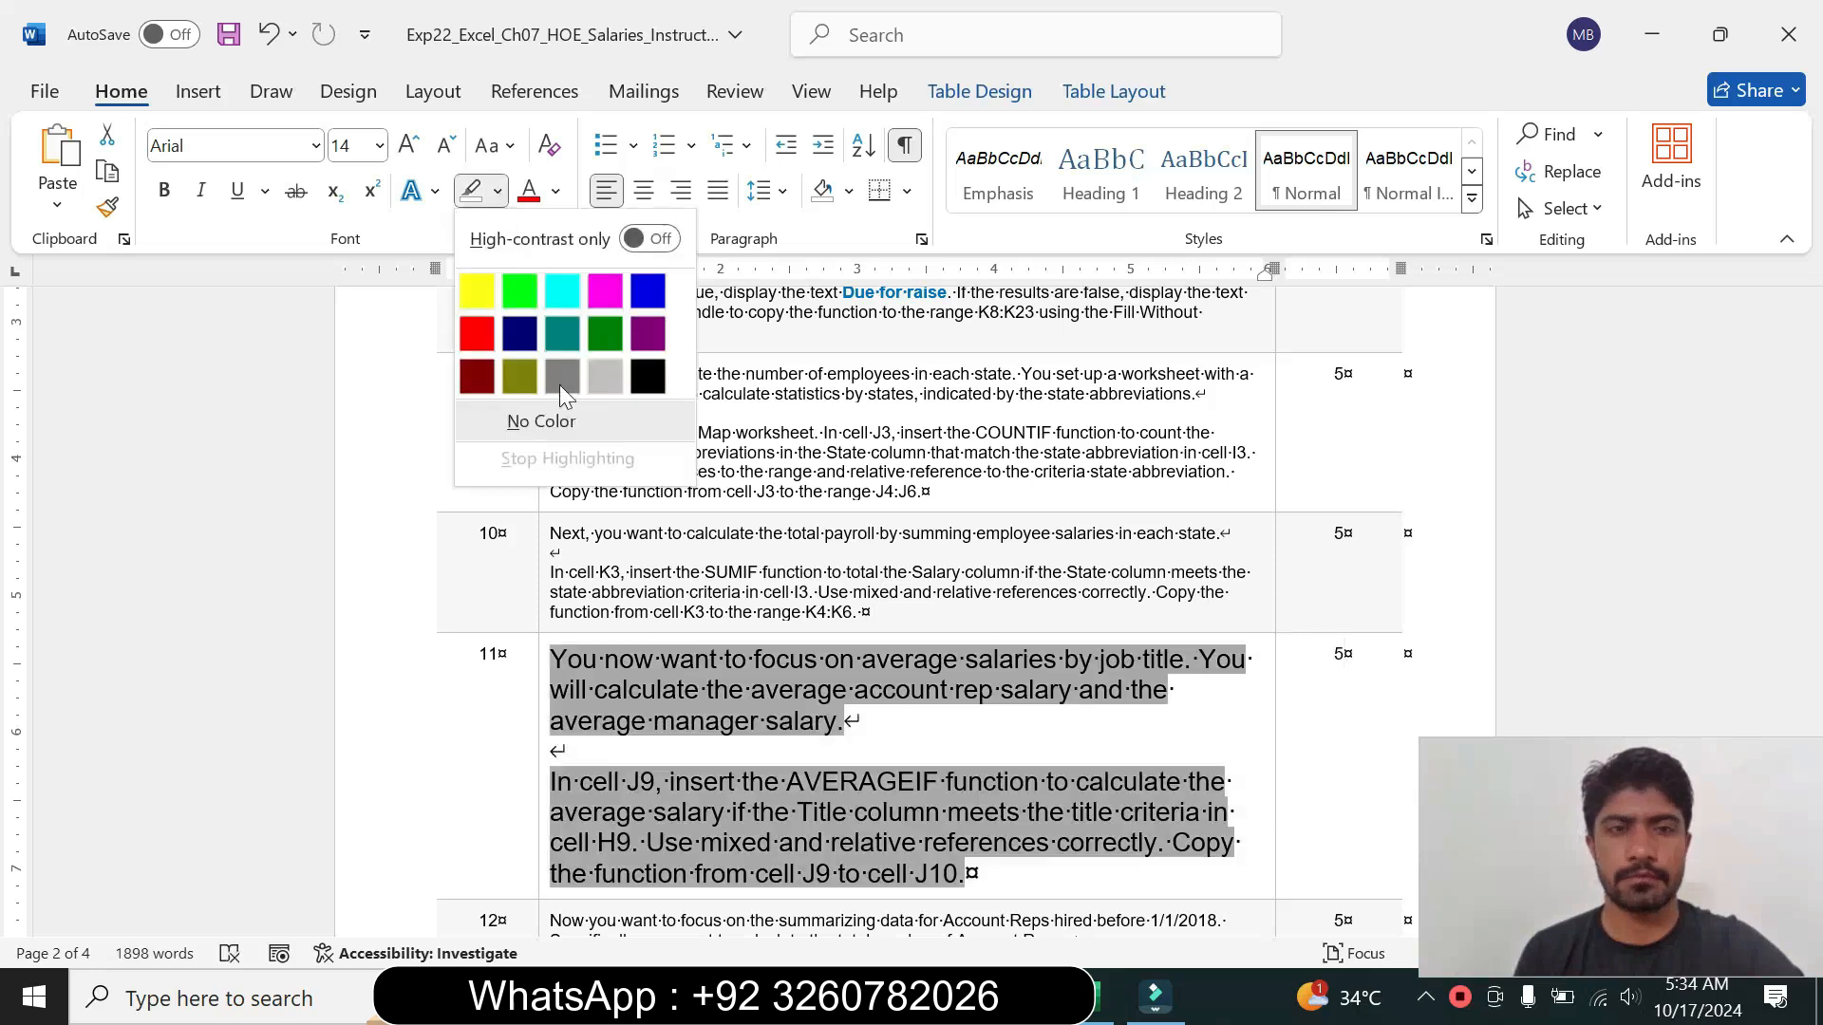
left_click(562, 416)
Step: Read the step 11 instructions on average salaries by job title with AVERAGEIF, marking the passages being read
left_click_drag(1811, 555, 1816, 582)
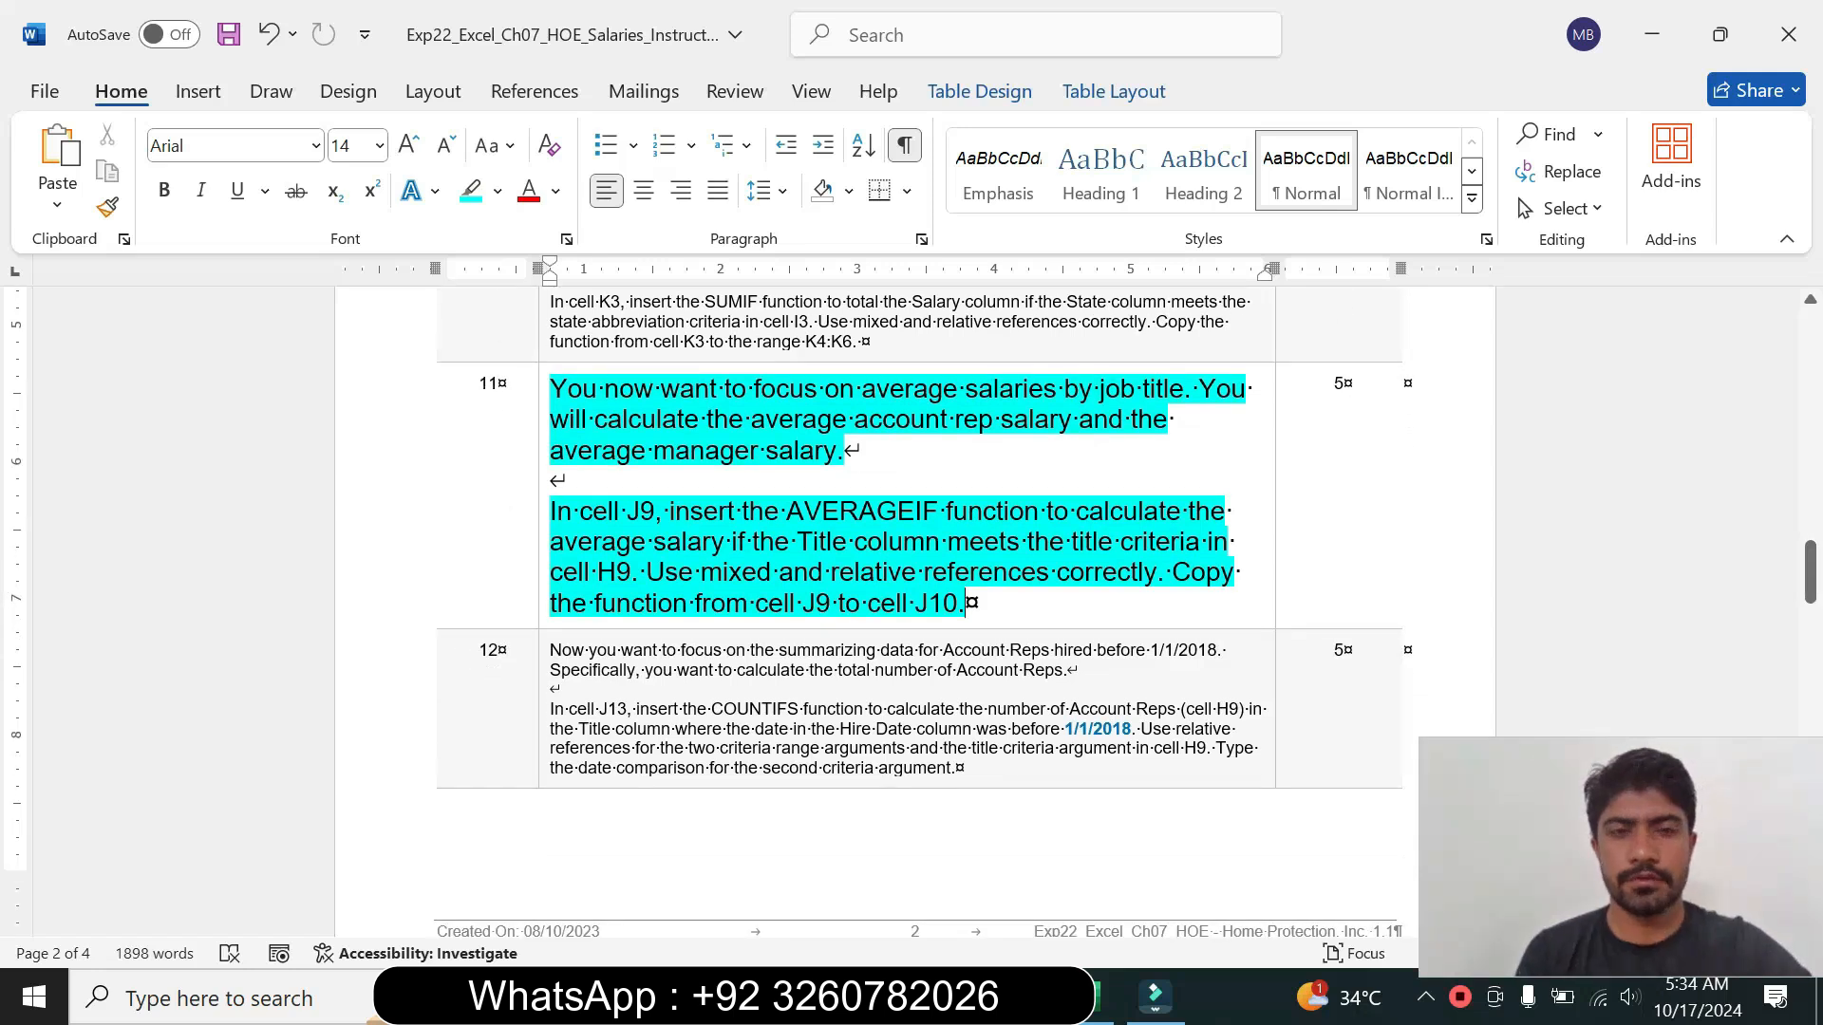
triple_click(837, 449)
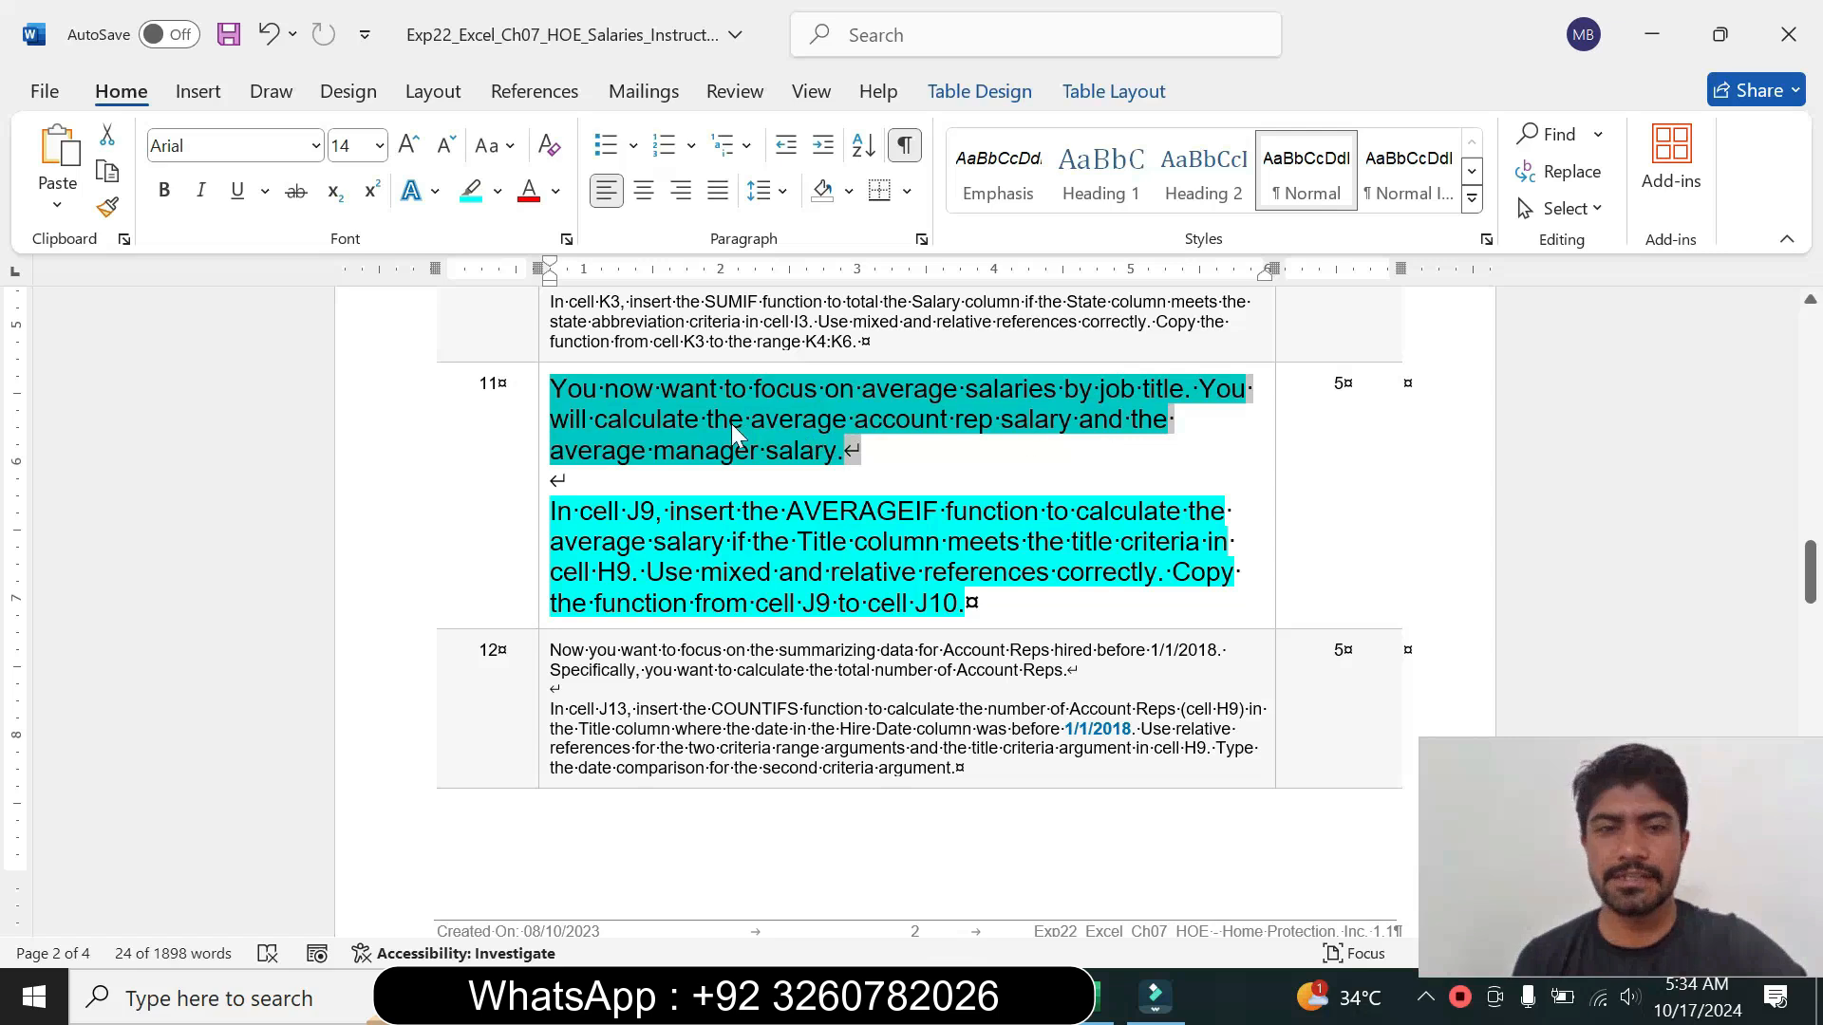
left_click_drag(551, 512, 631, 572)
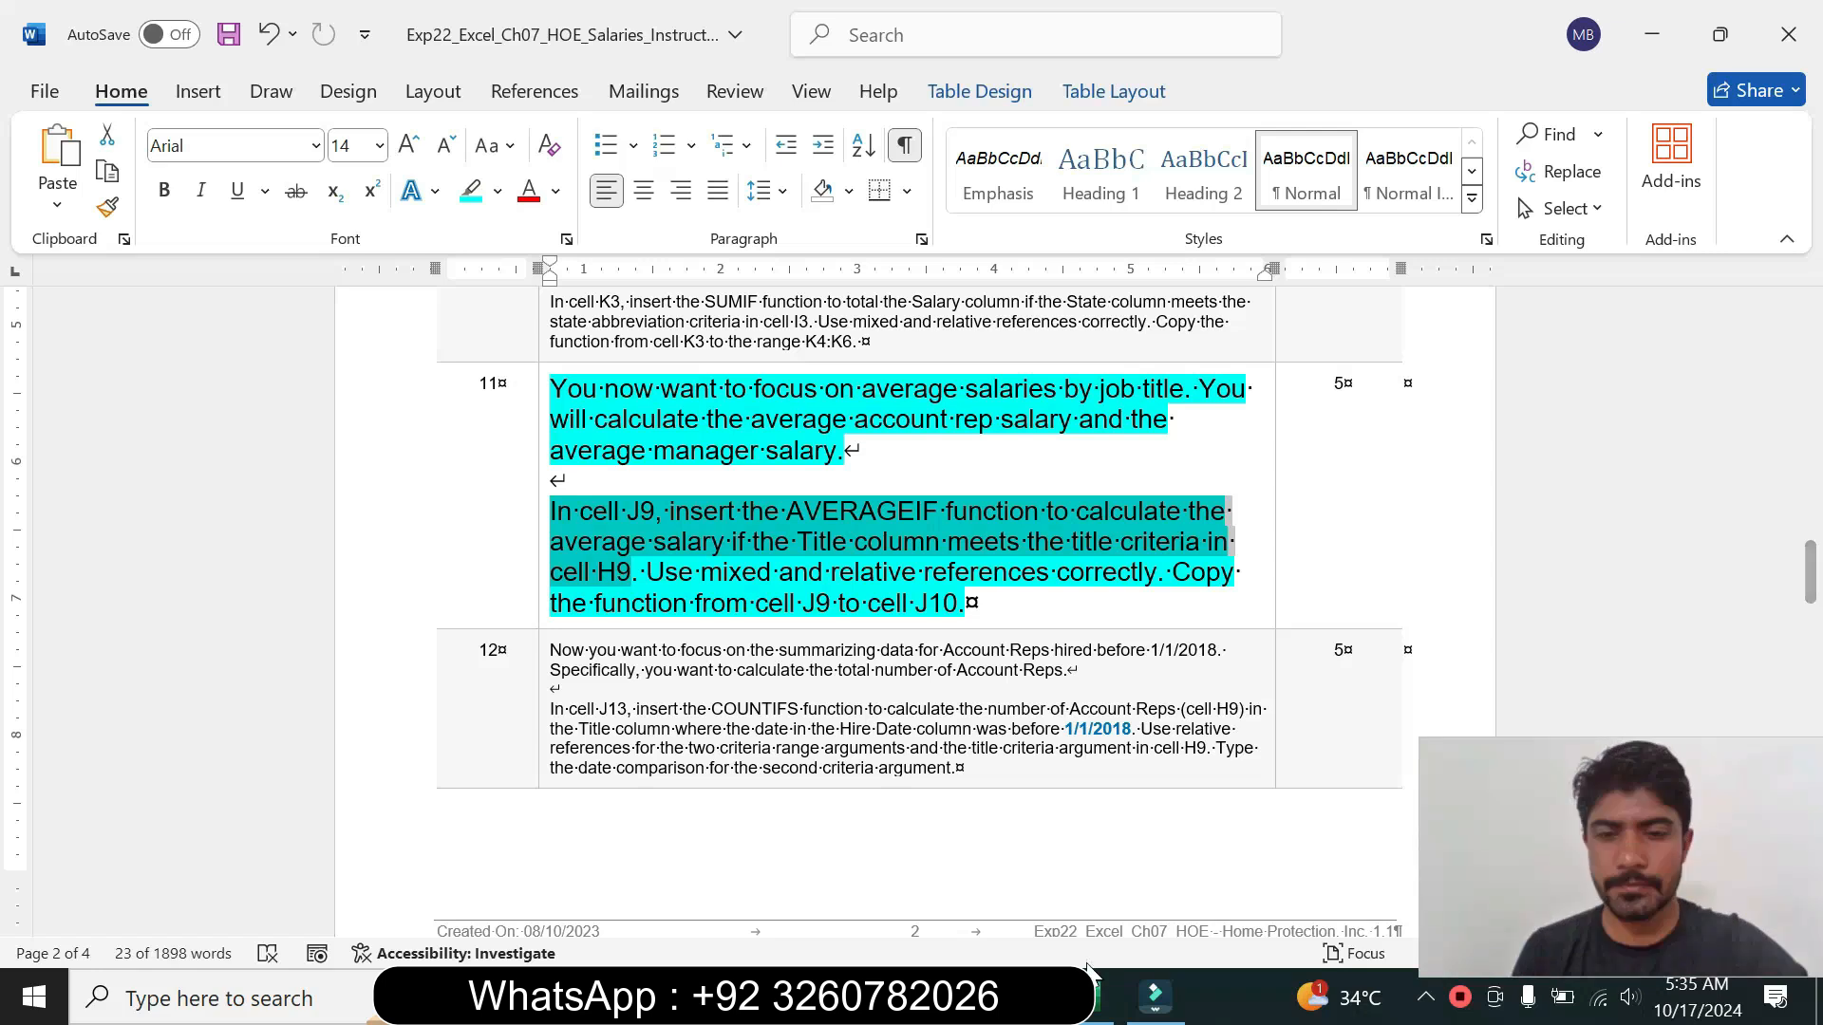
Step: Switch to Excel and select cell J9 beside Account Rep, rechecking the step 11 instructions in Word
left_click(1092, 1012)
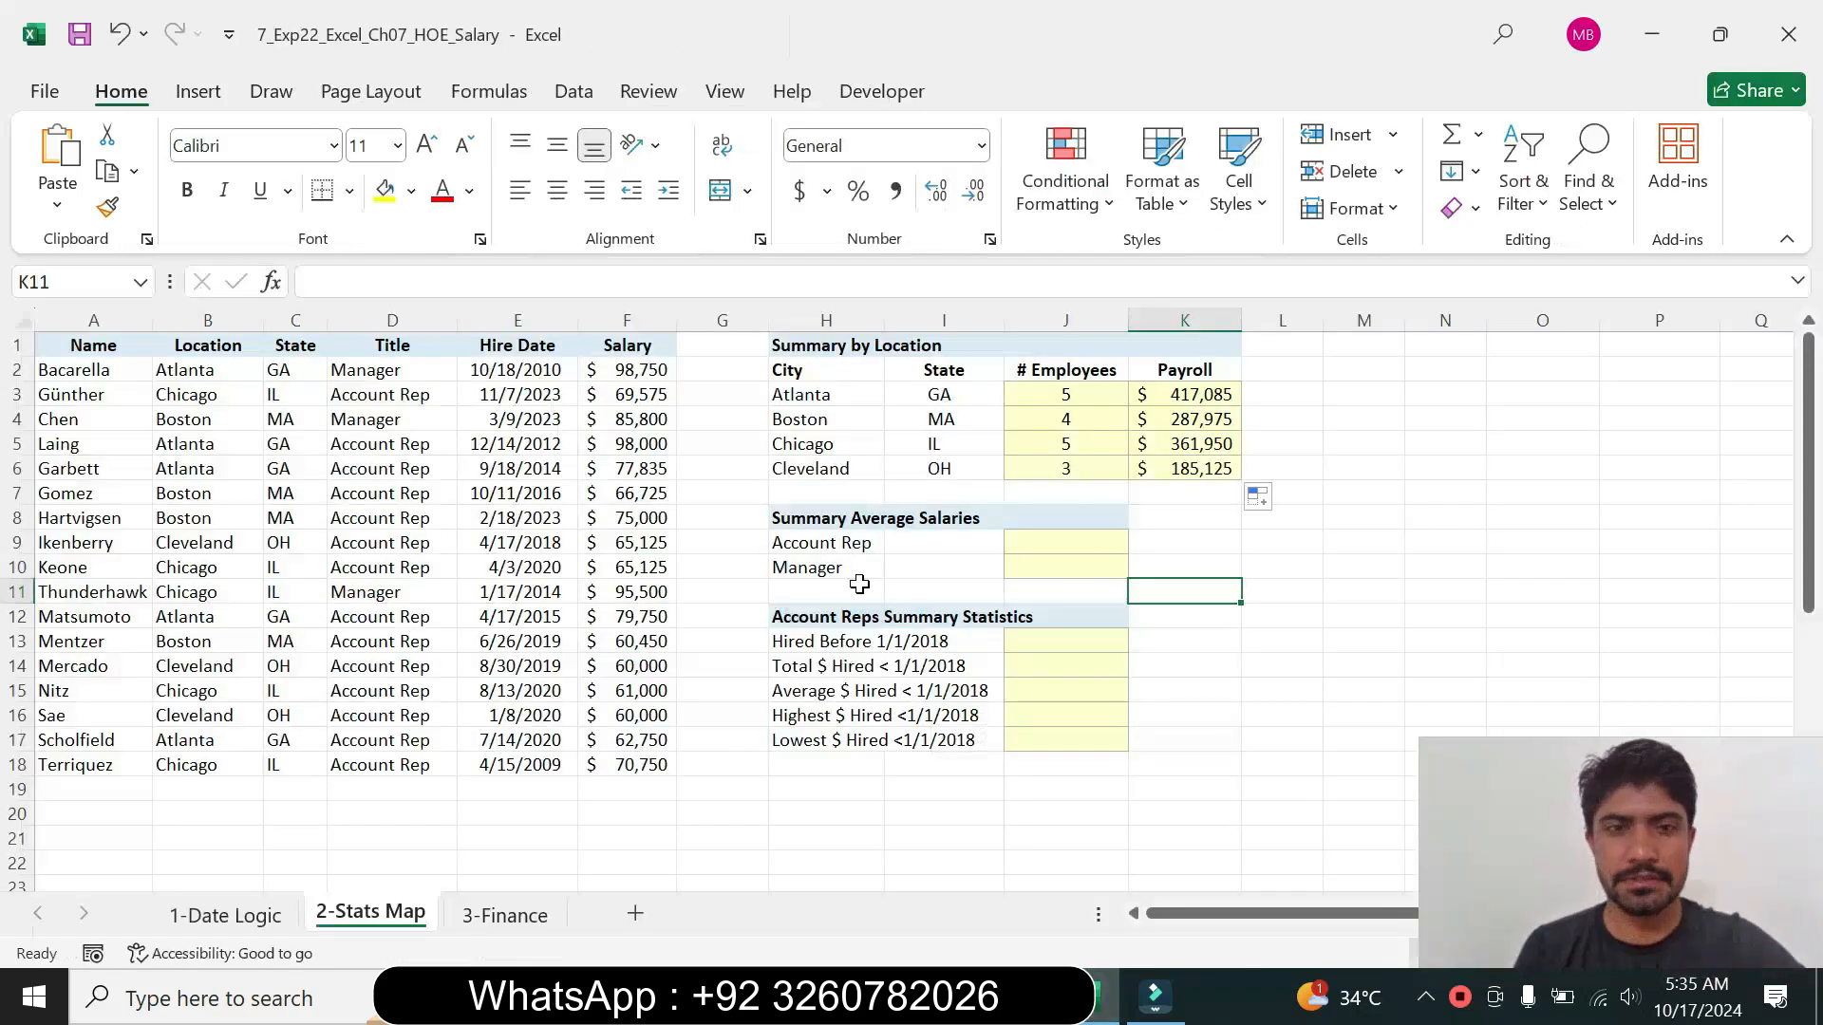
left_click(1057, 542)
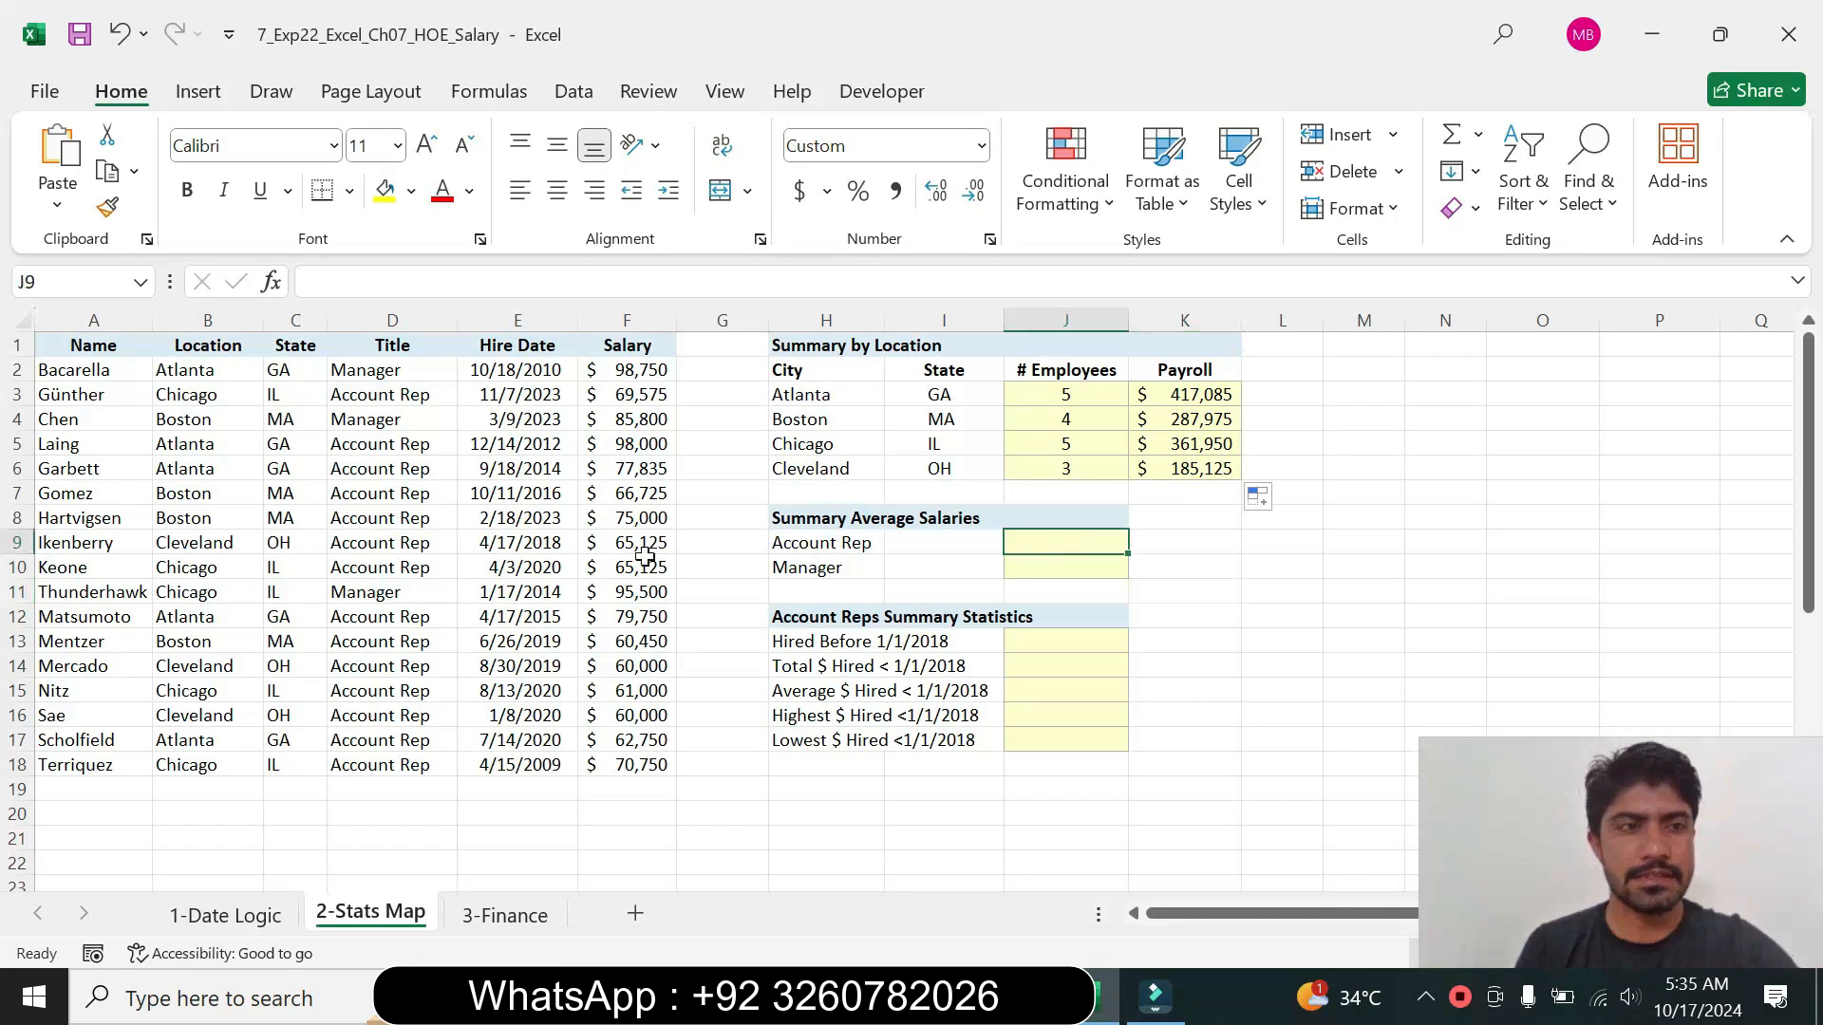
key("alt+Tab")
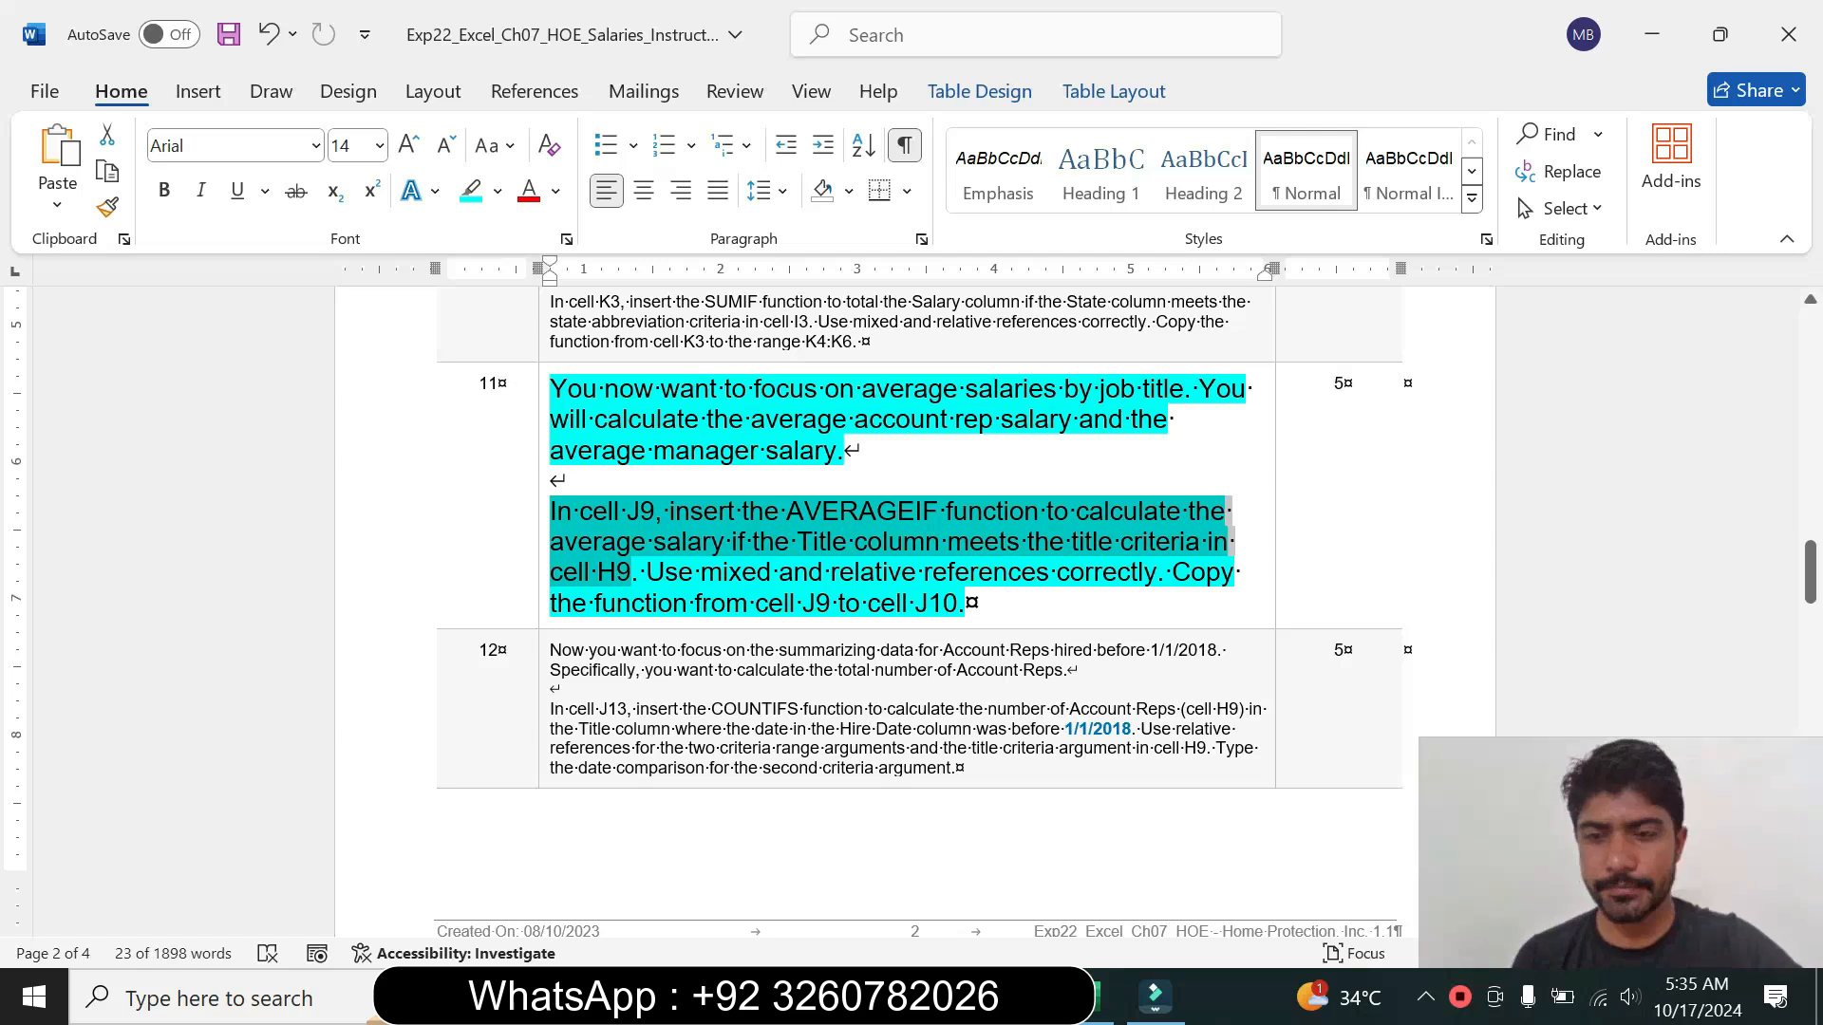
left_click(1104, 997)
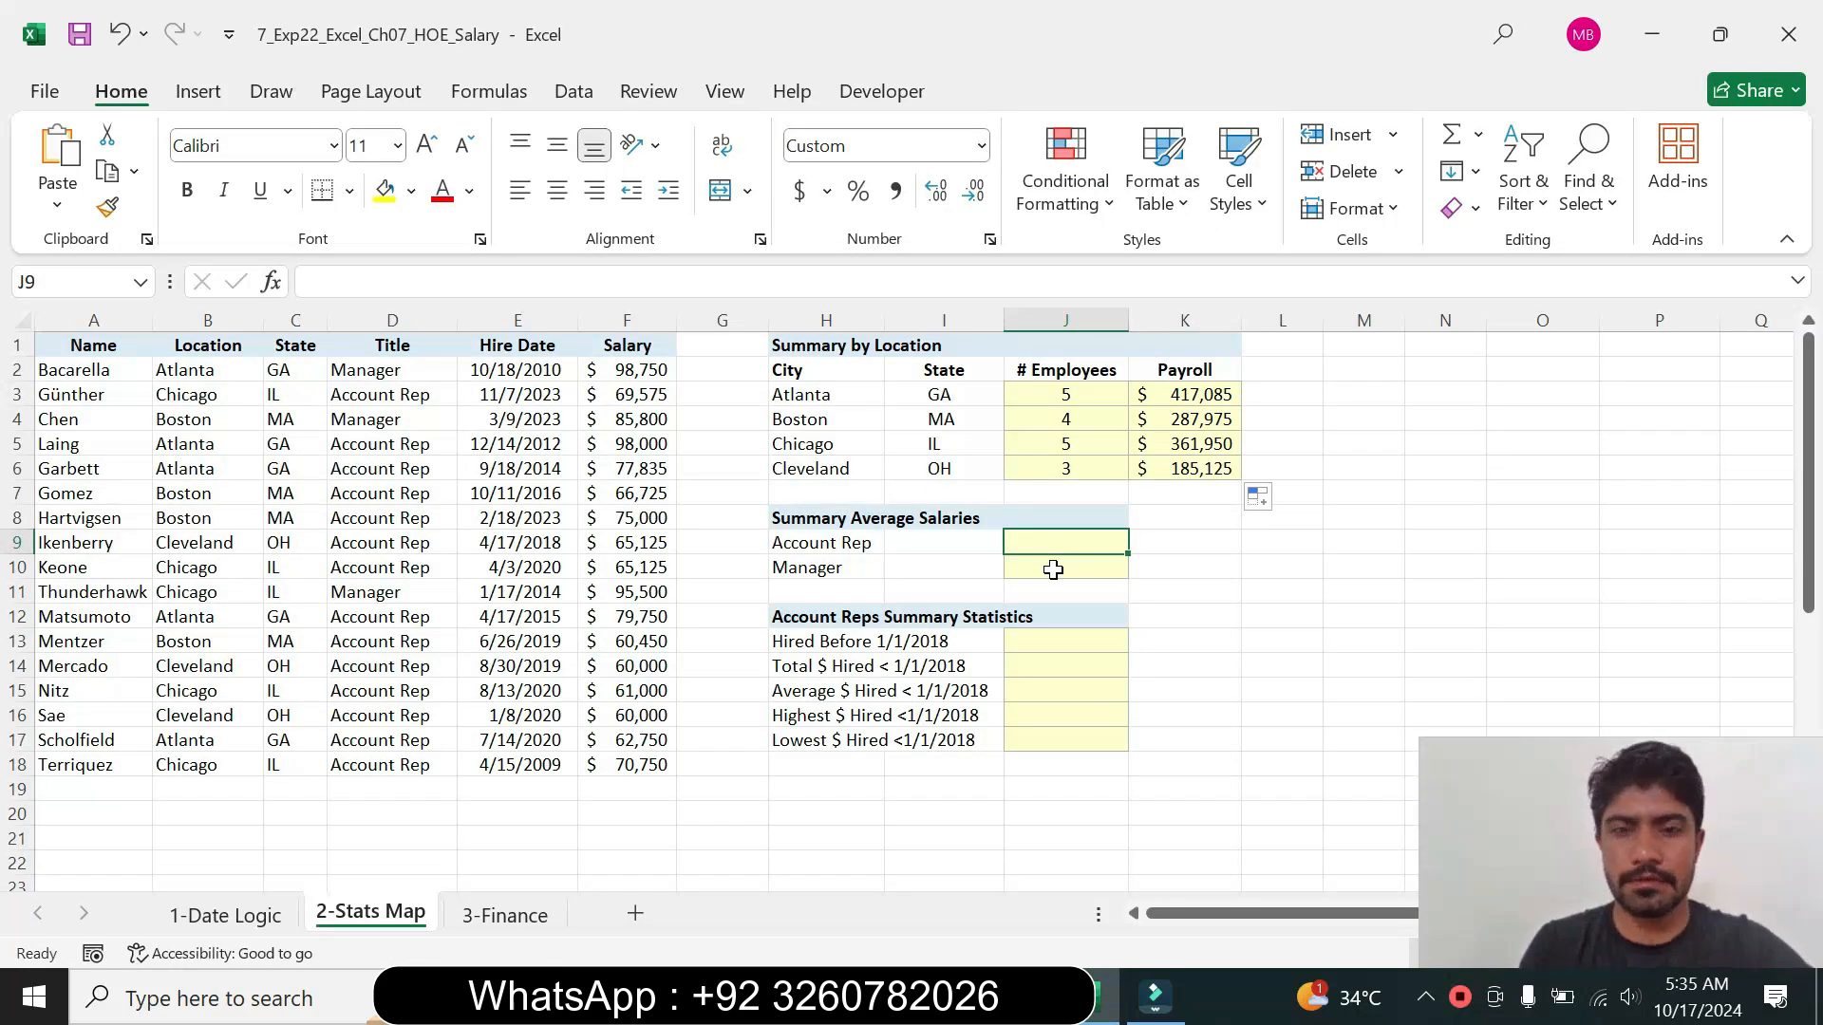
Step: Start an AVERAGEIF function in cell J9 and open its function arguments
type("=")
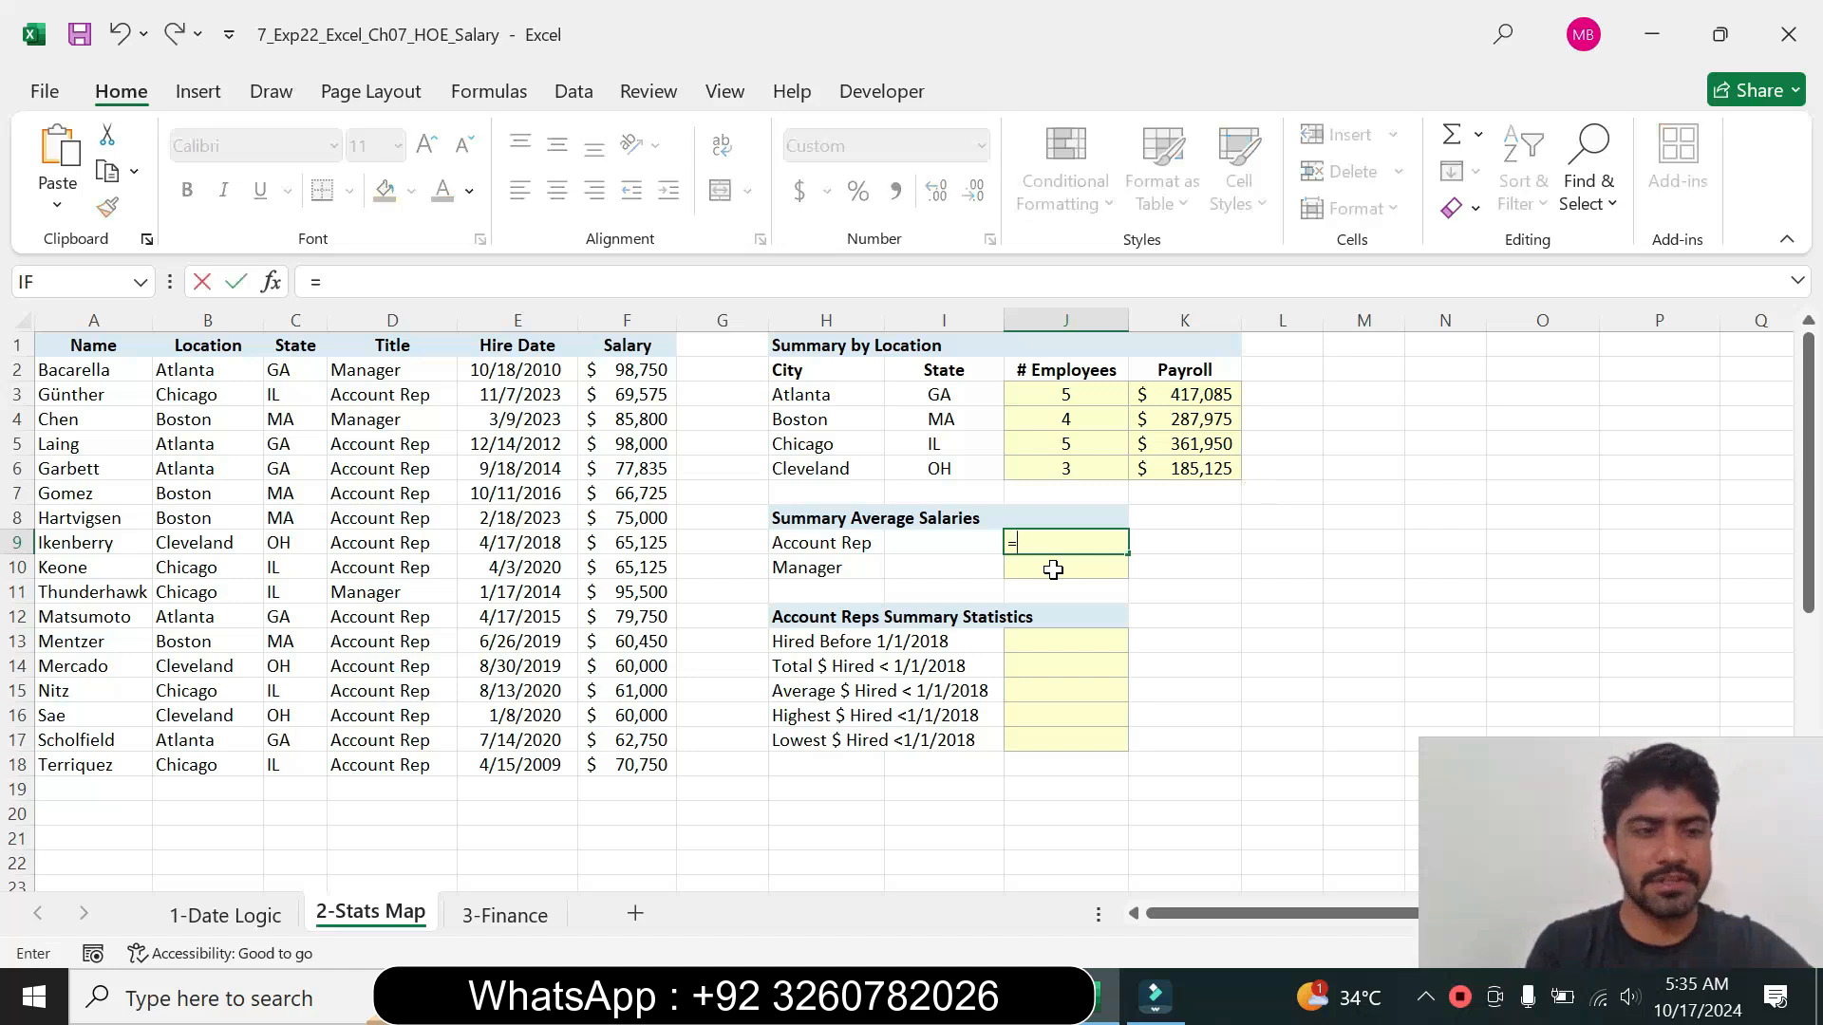
type("a")
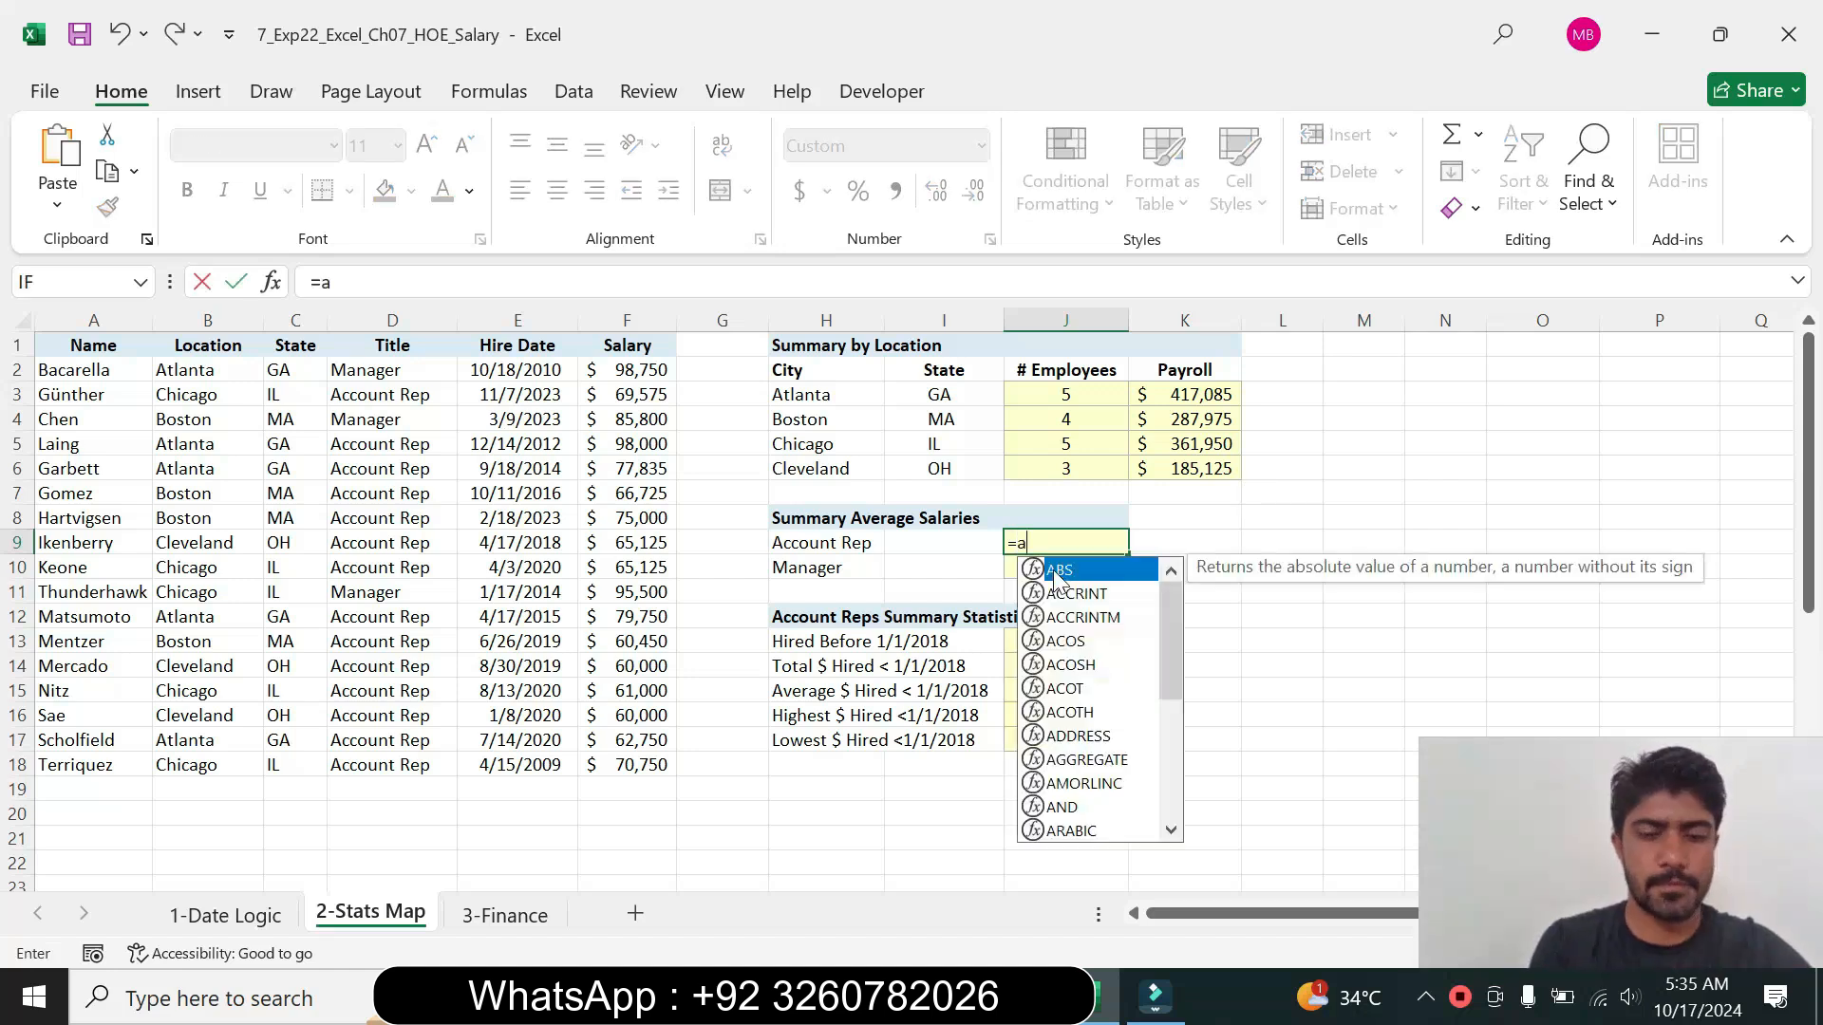
type("ver")
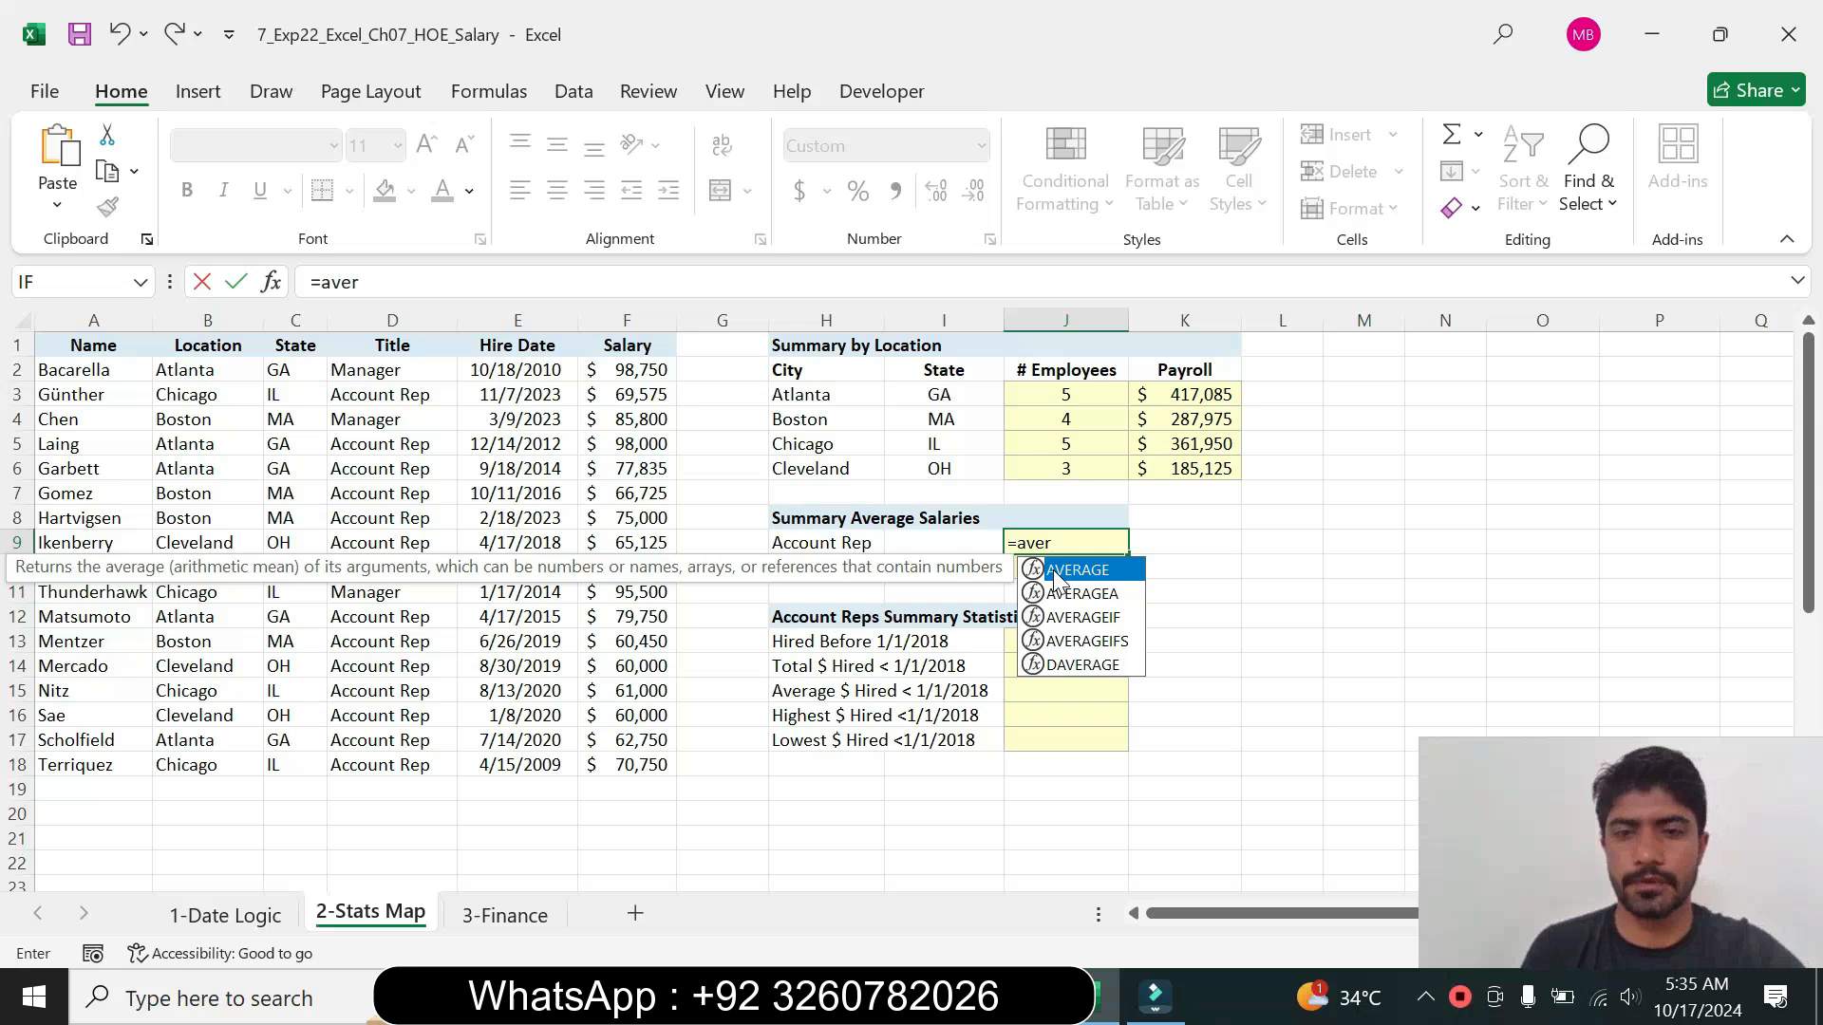
double_click(1080, 618)
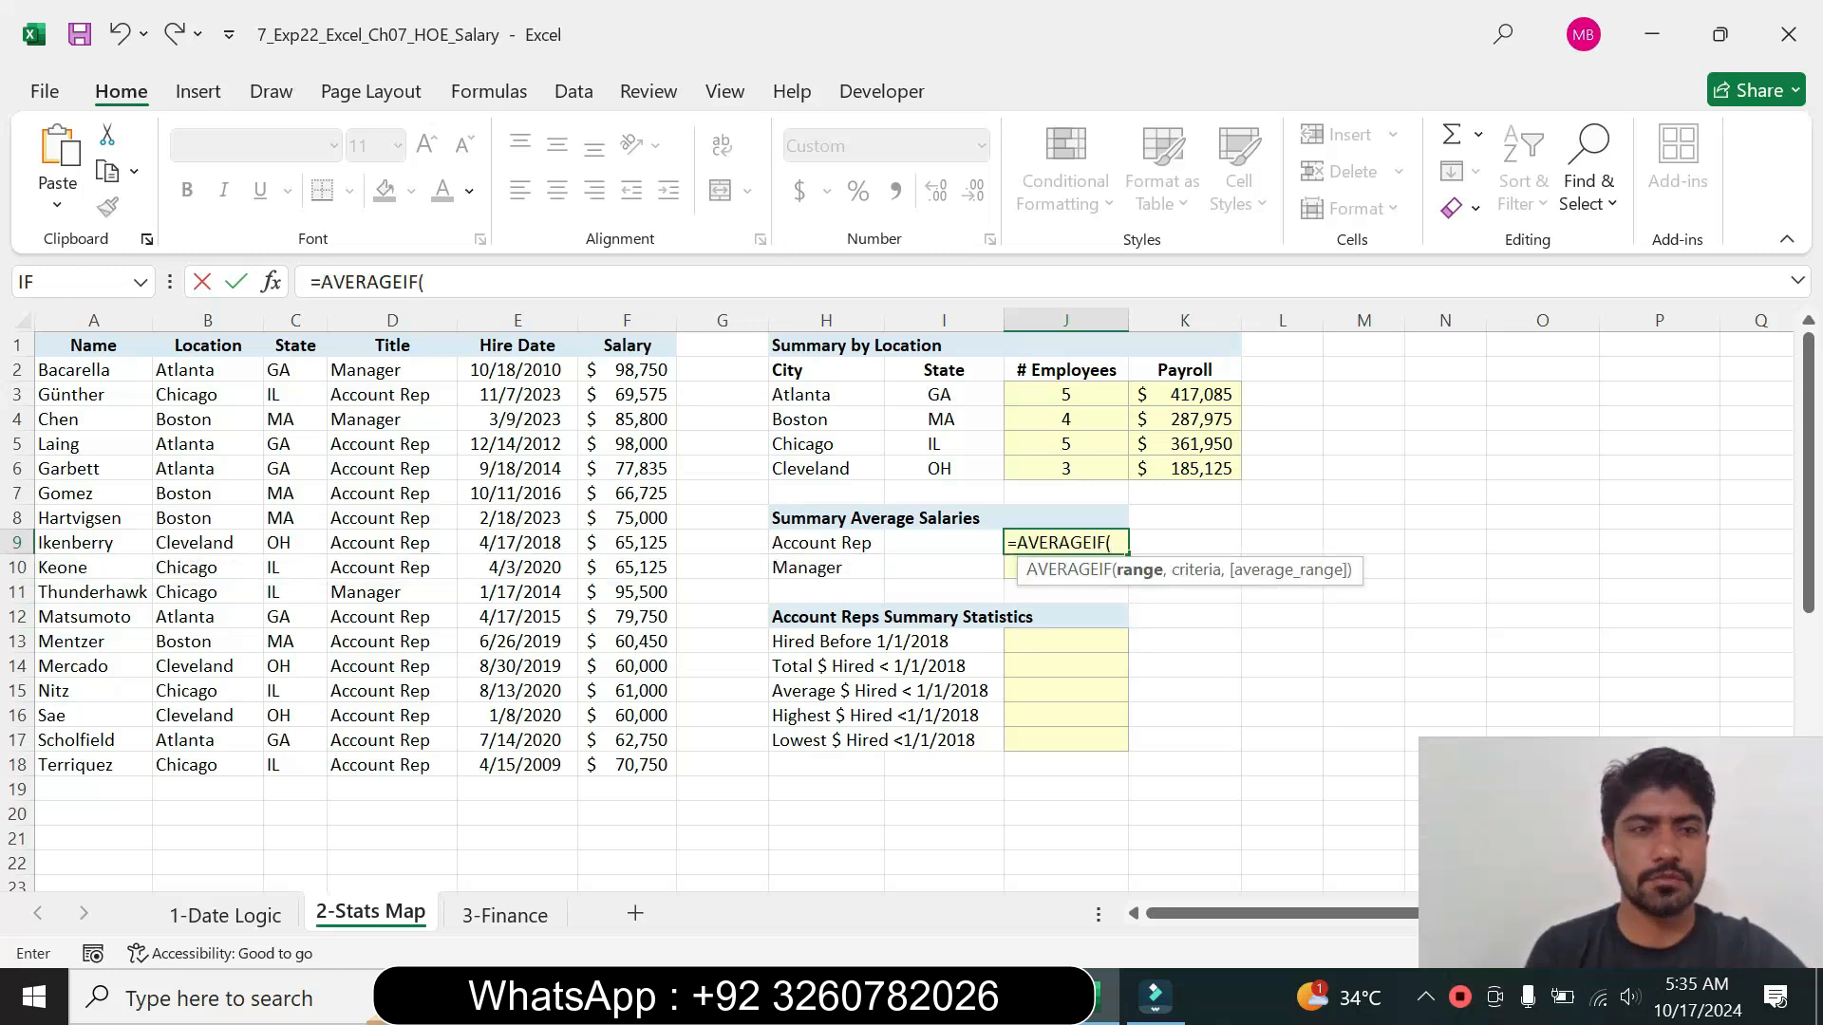
left_click(272, 282)
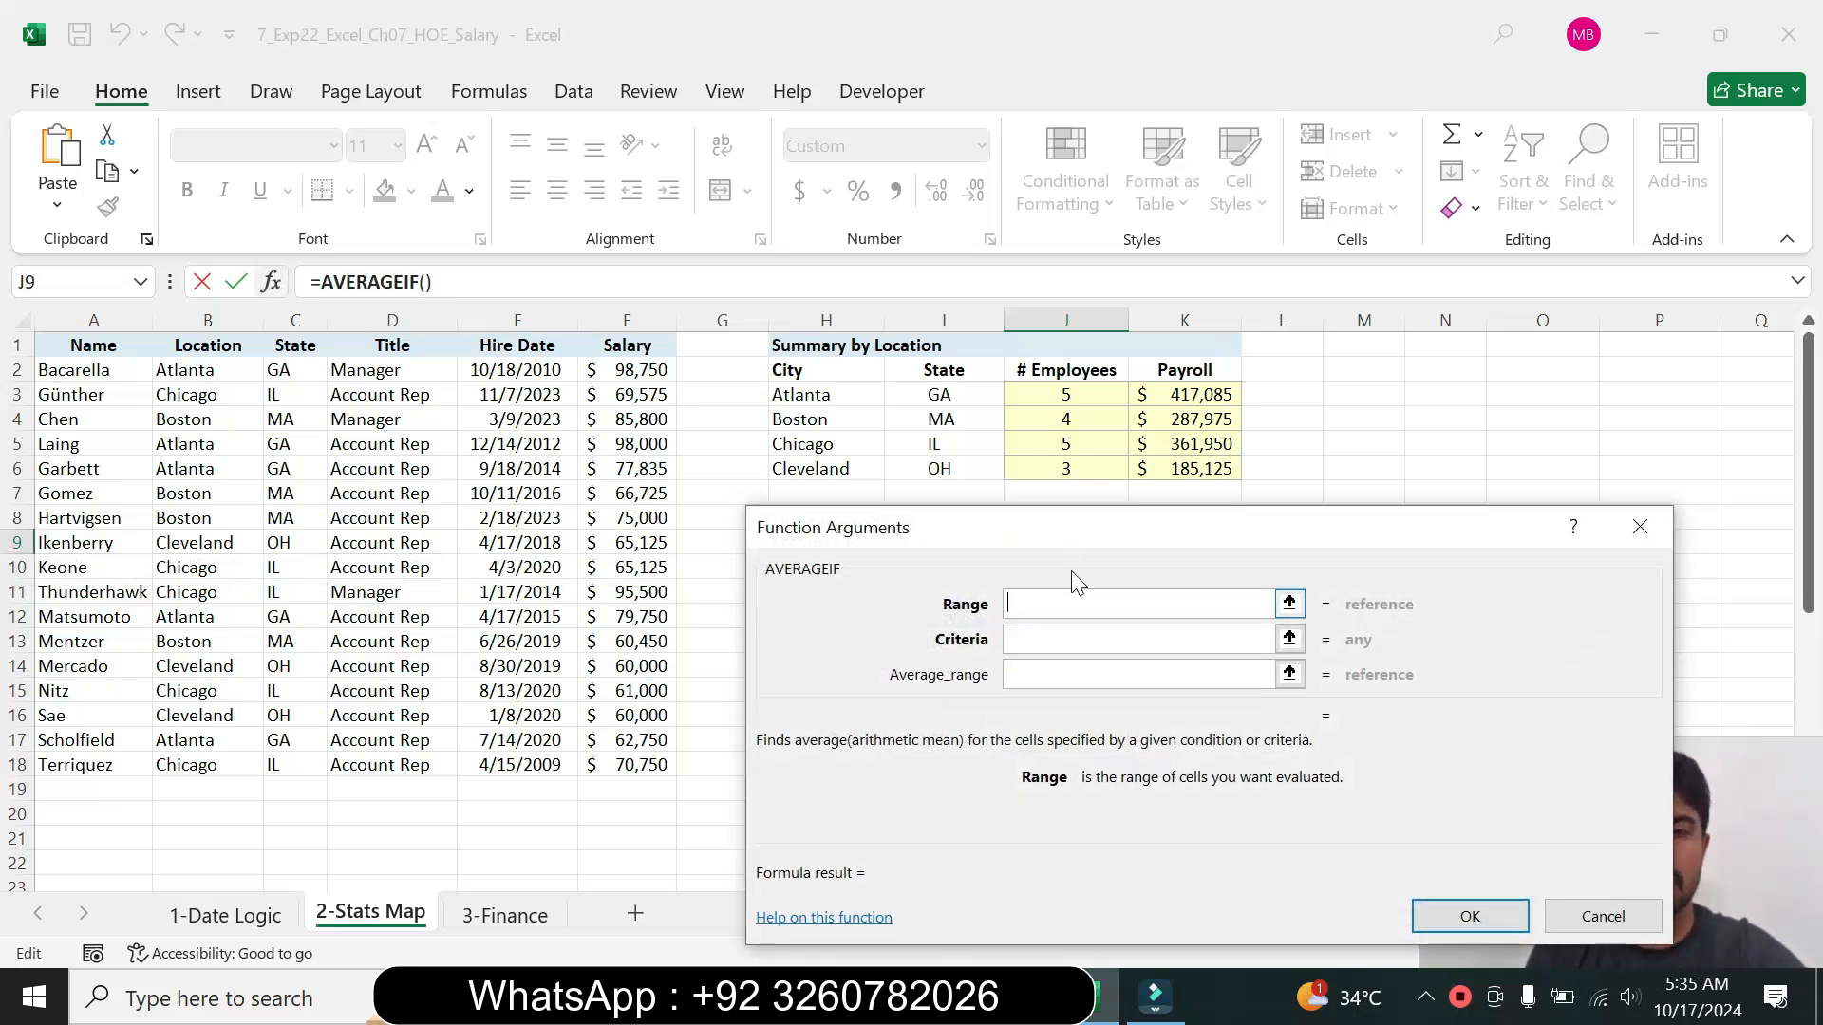
Step: Set the AVERAGEIF range to the Title column cells D$2:D$18 with mixed references, rechecking the step 11 instructions in Word
left_click_drag(1067, 533, 1150, 332)
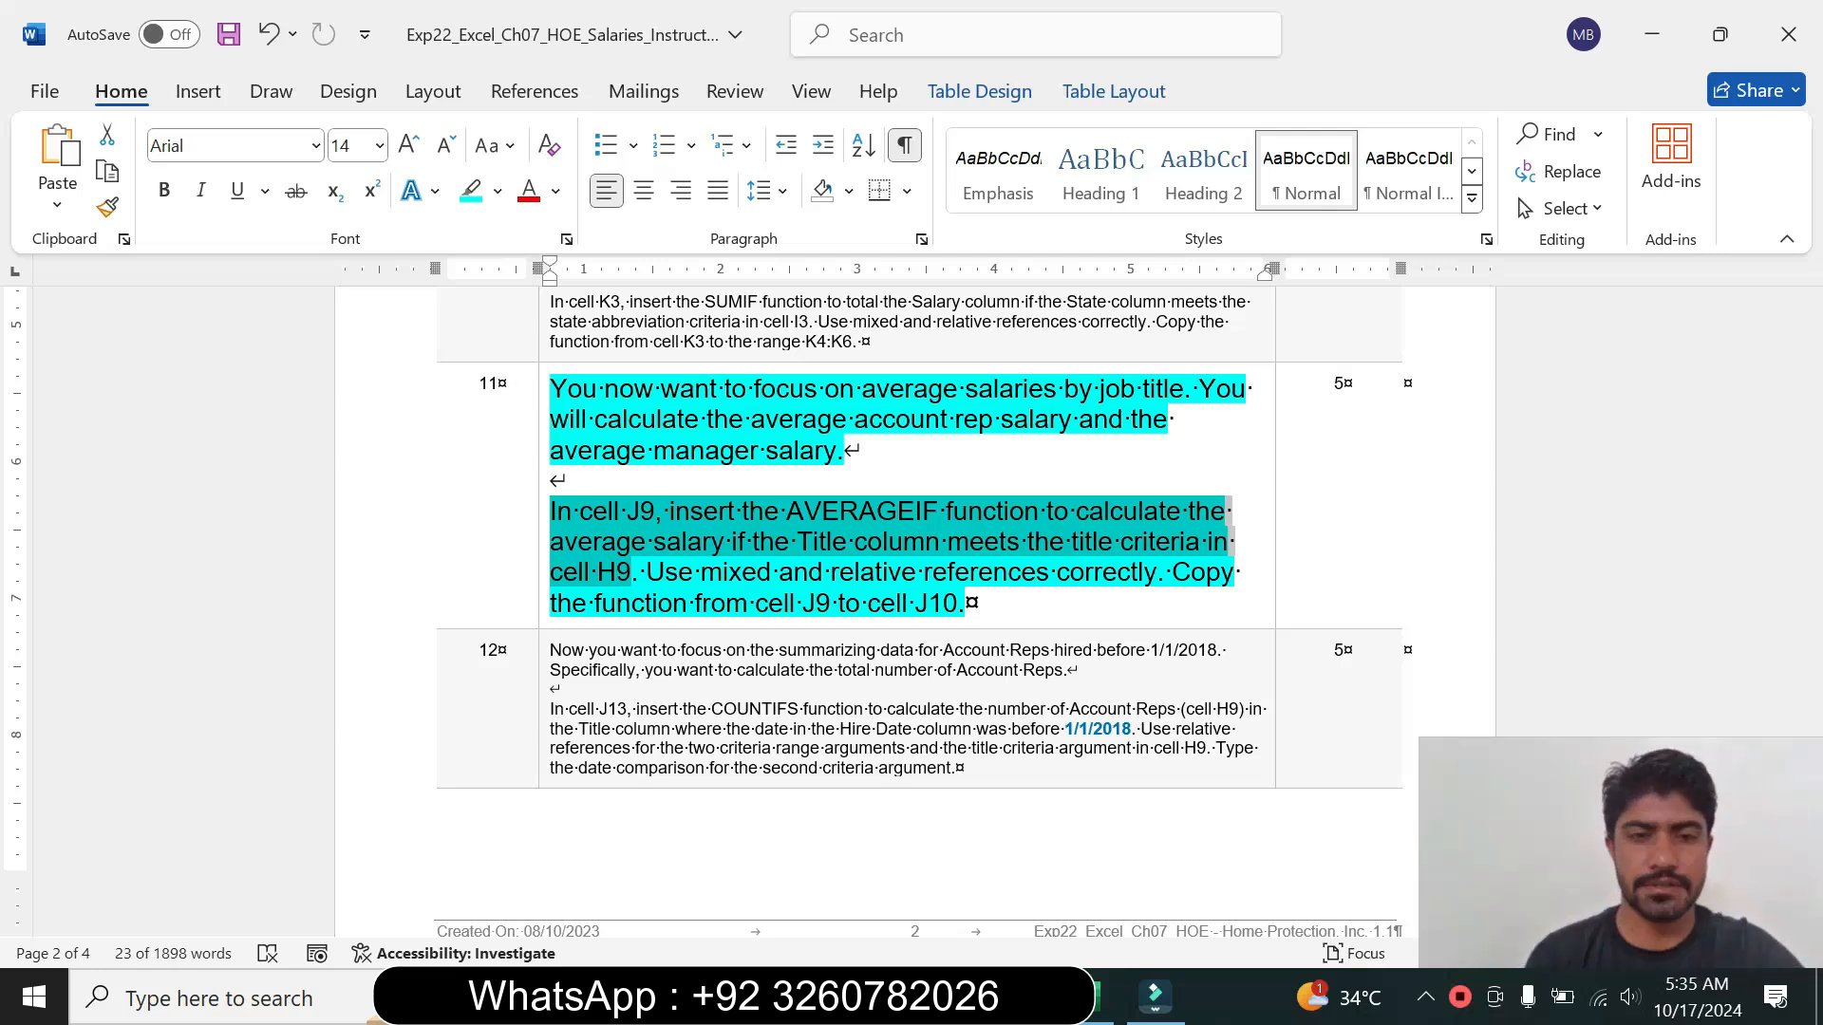
key("alt+Tab")
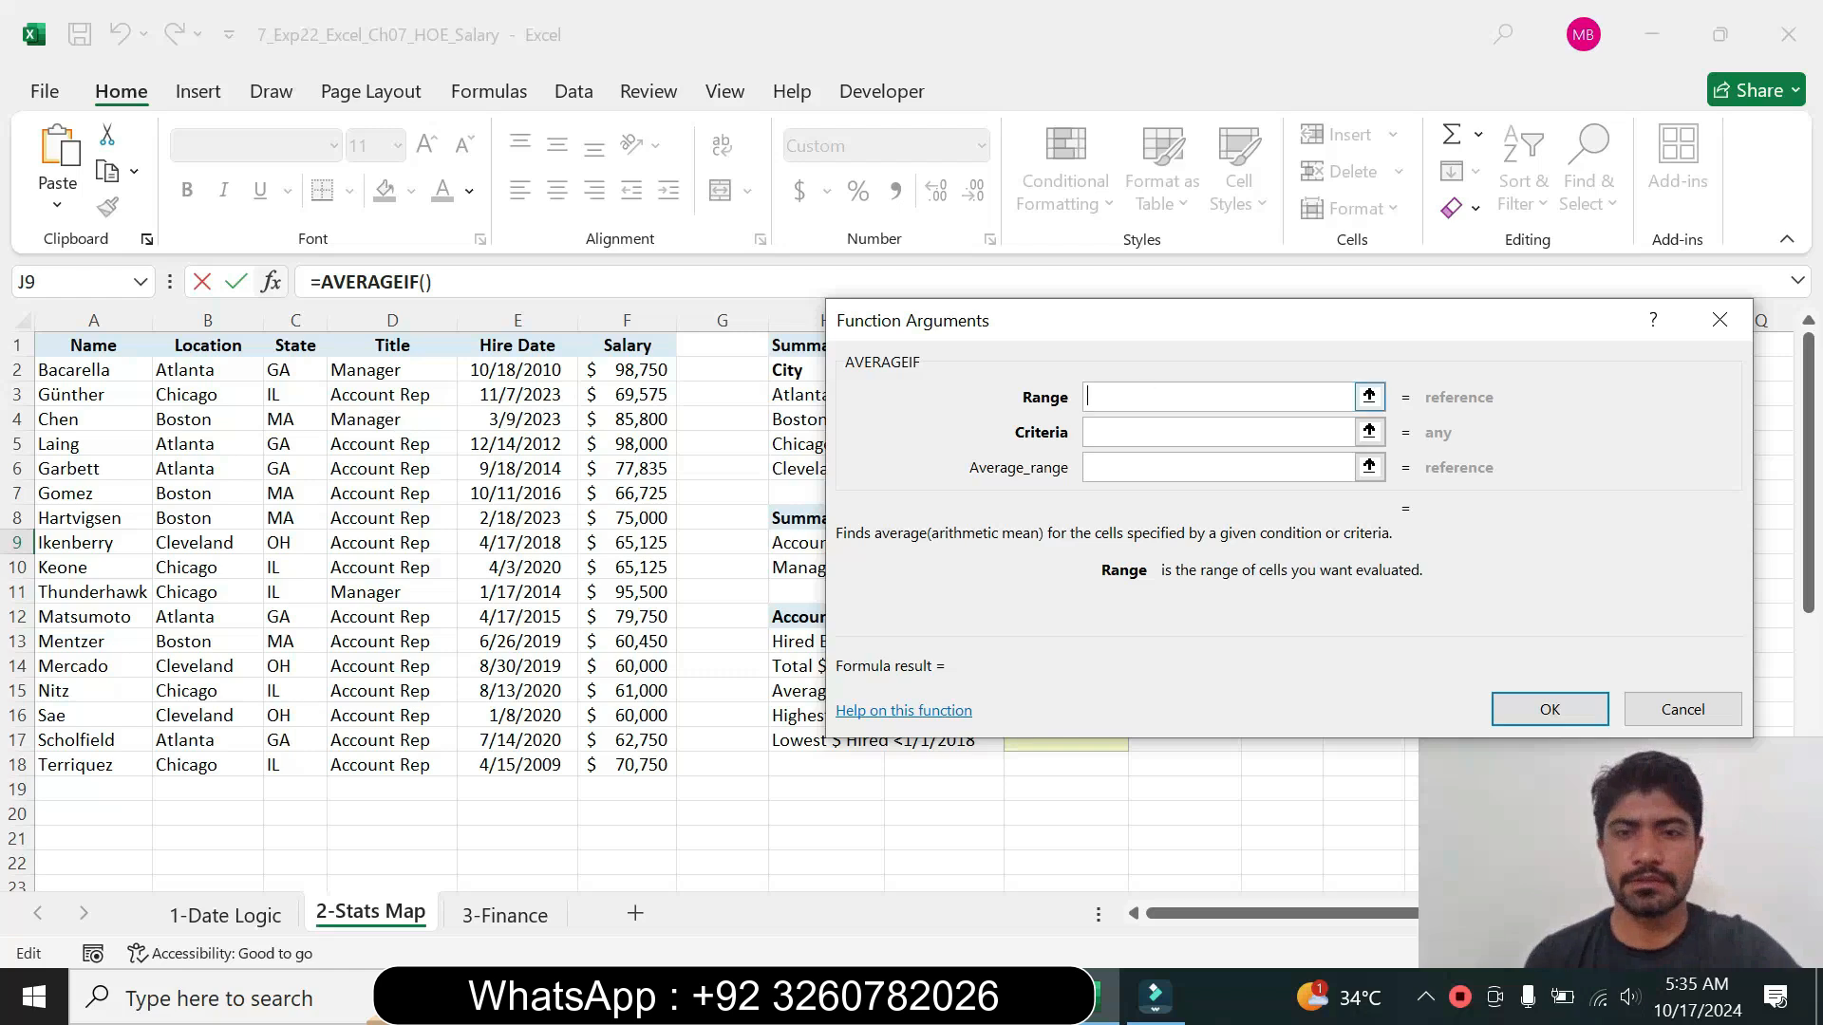
left_click_drag(369, 378, 367, 771)
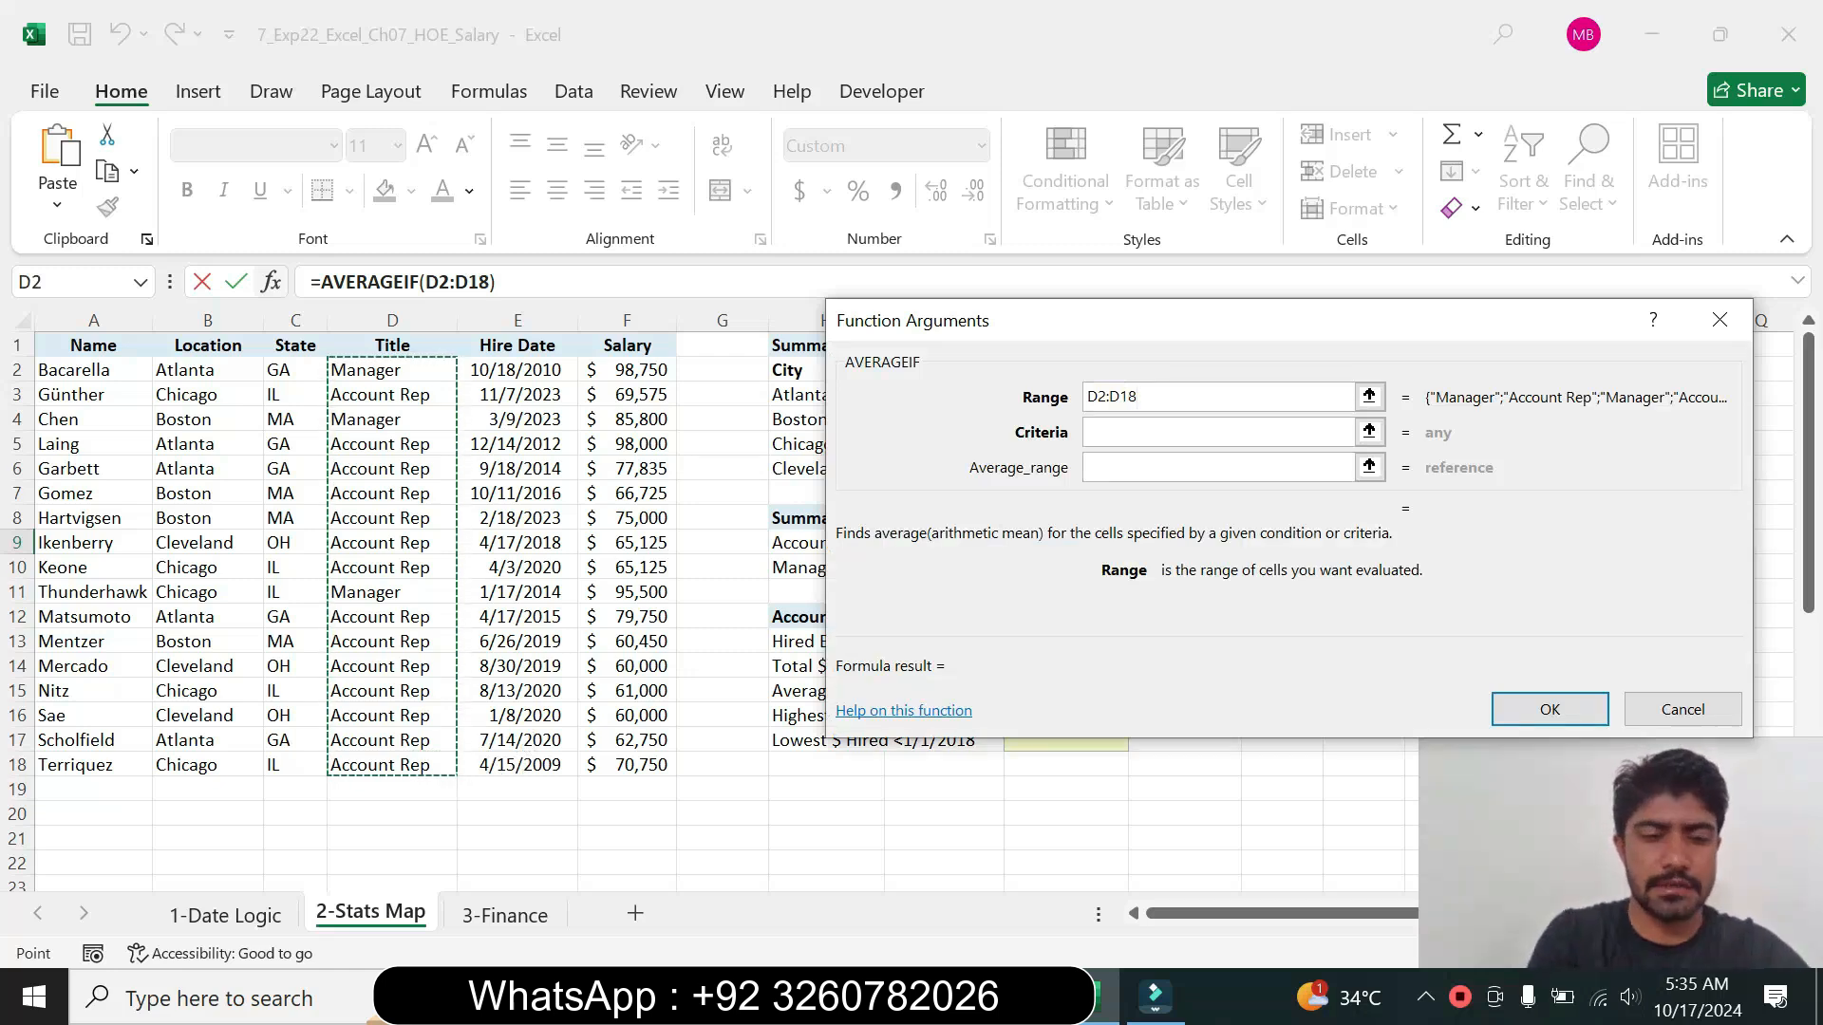
key("F4")
key("F4")
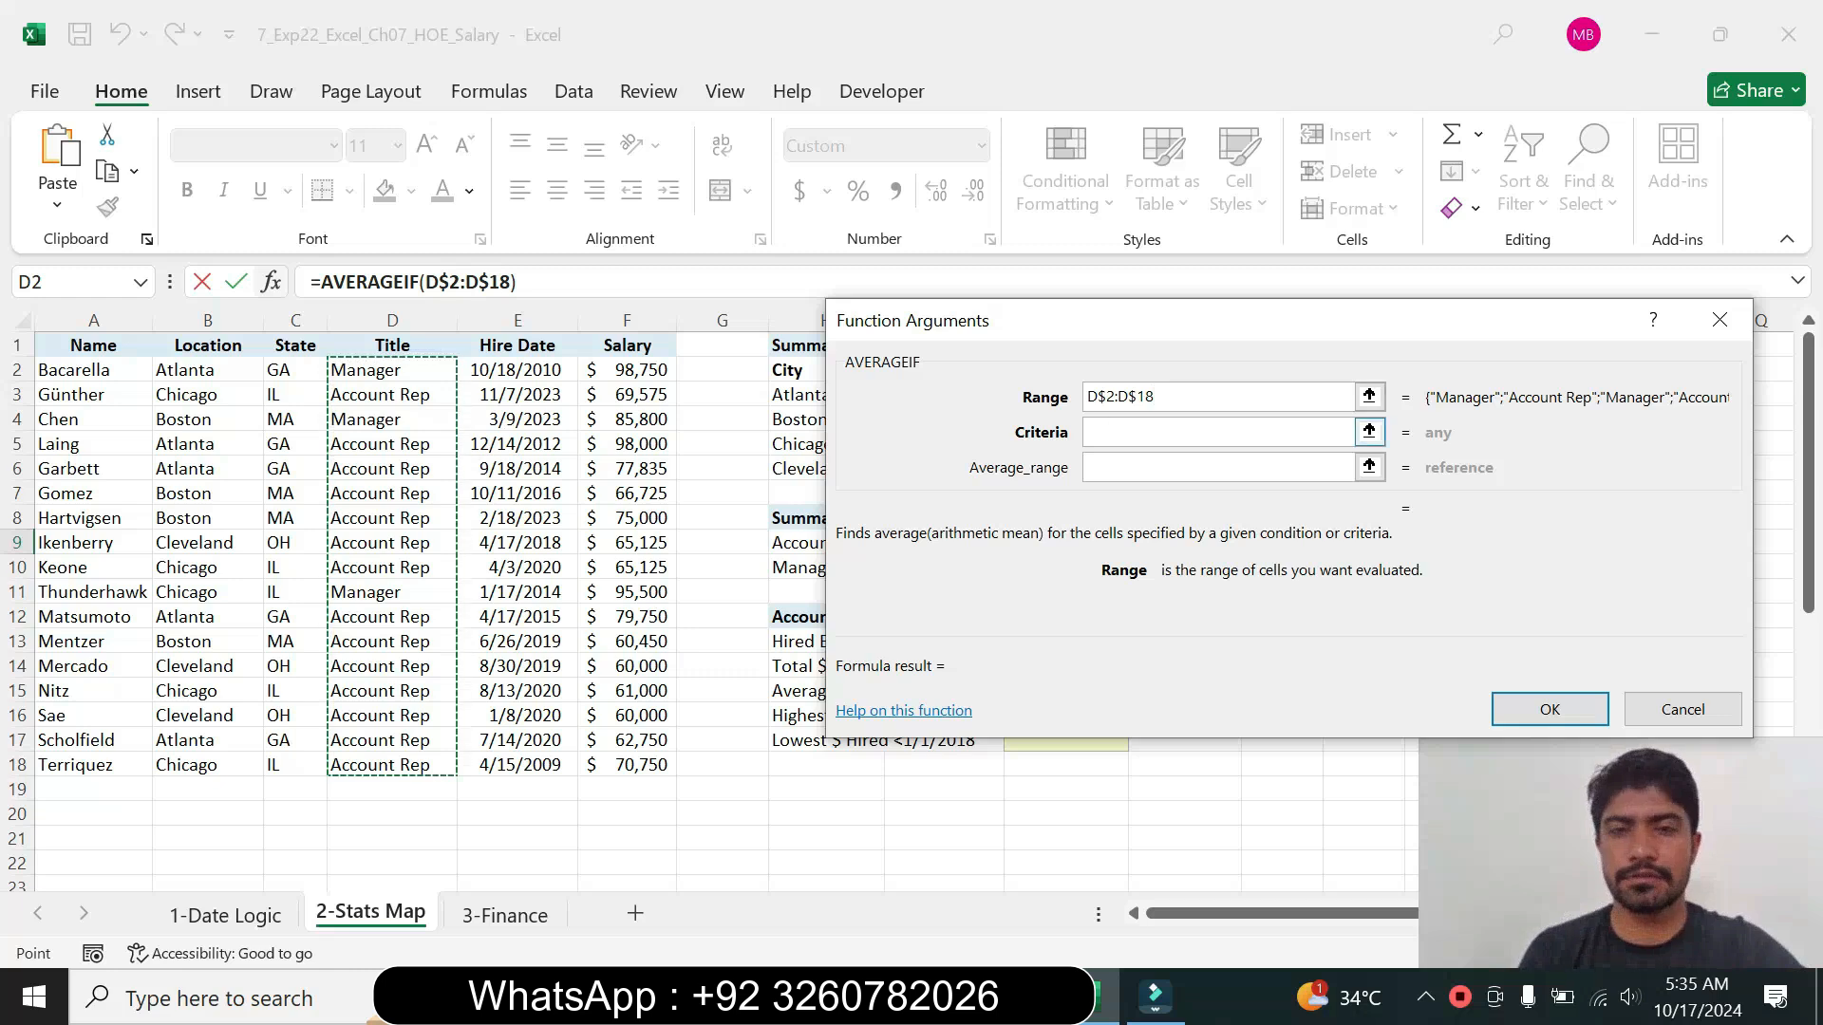
key("Tab")
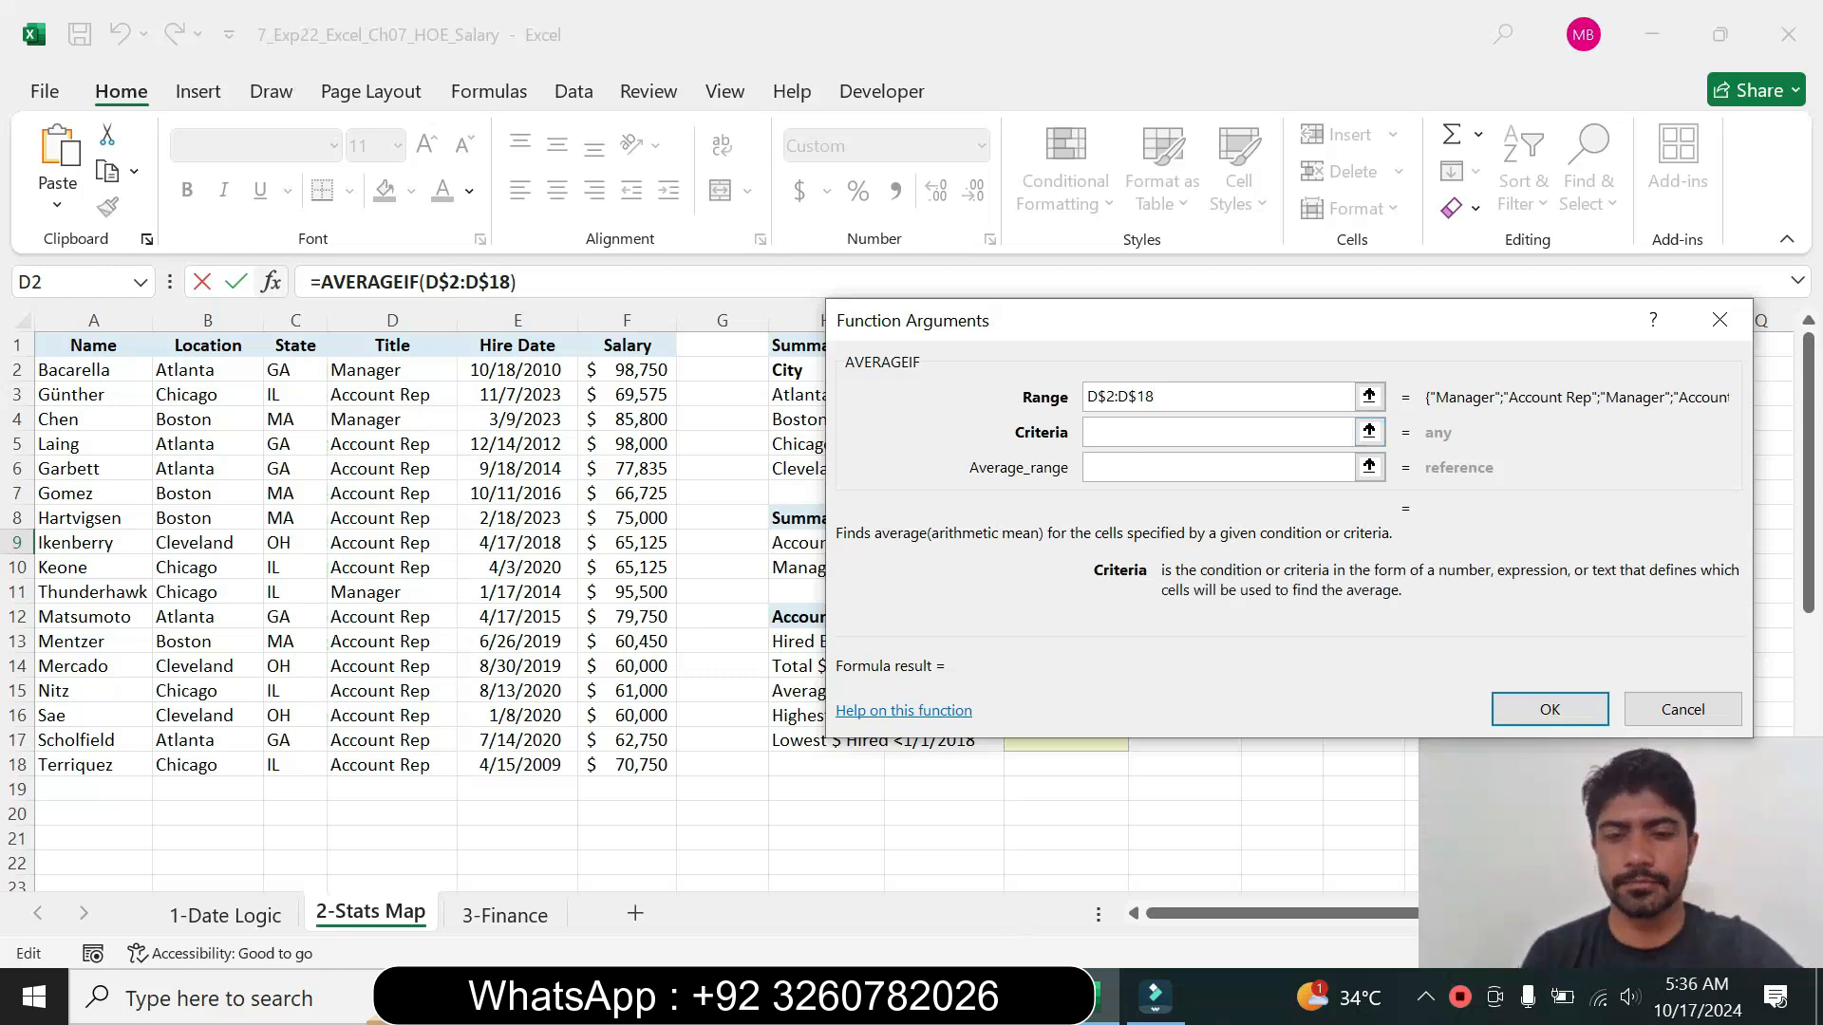
Step: Recheck the title criteria in the Word instructions and set the AVERAGEIF criteria to cell H9, Account Rep, in Excel
key("alt+Tab")
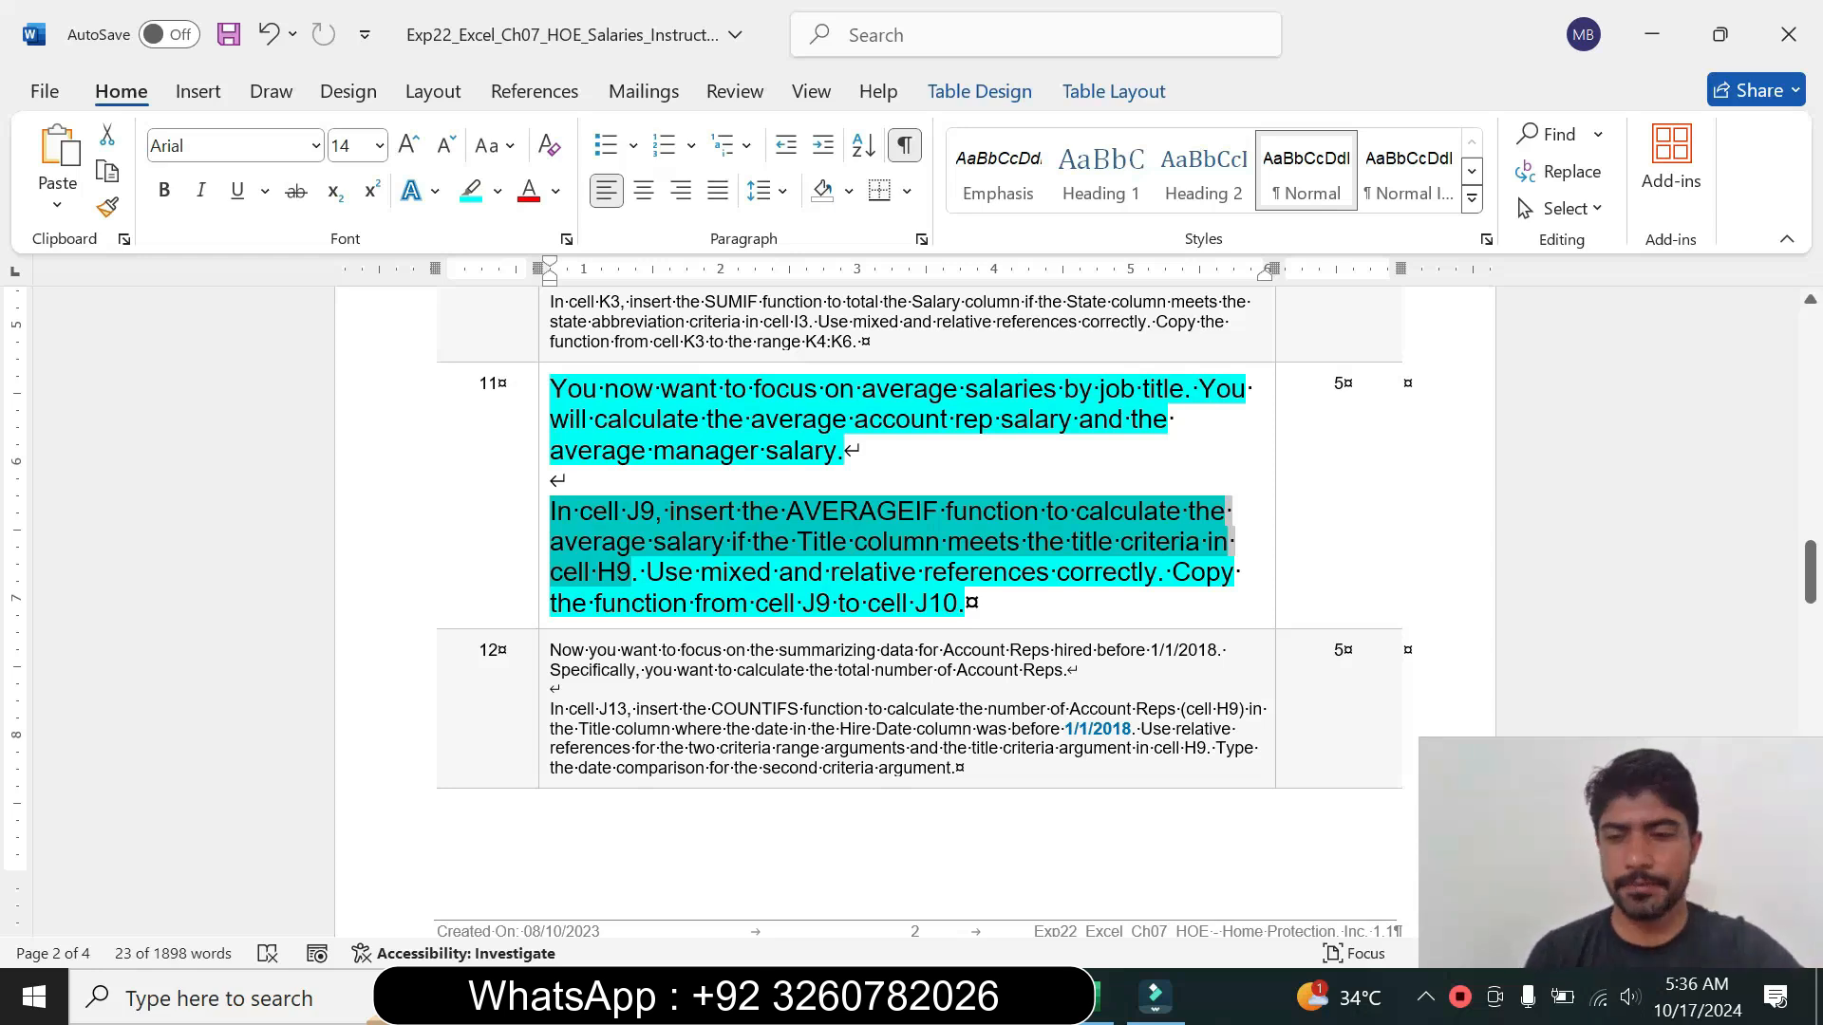
key("alt+Tab")
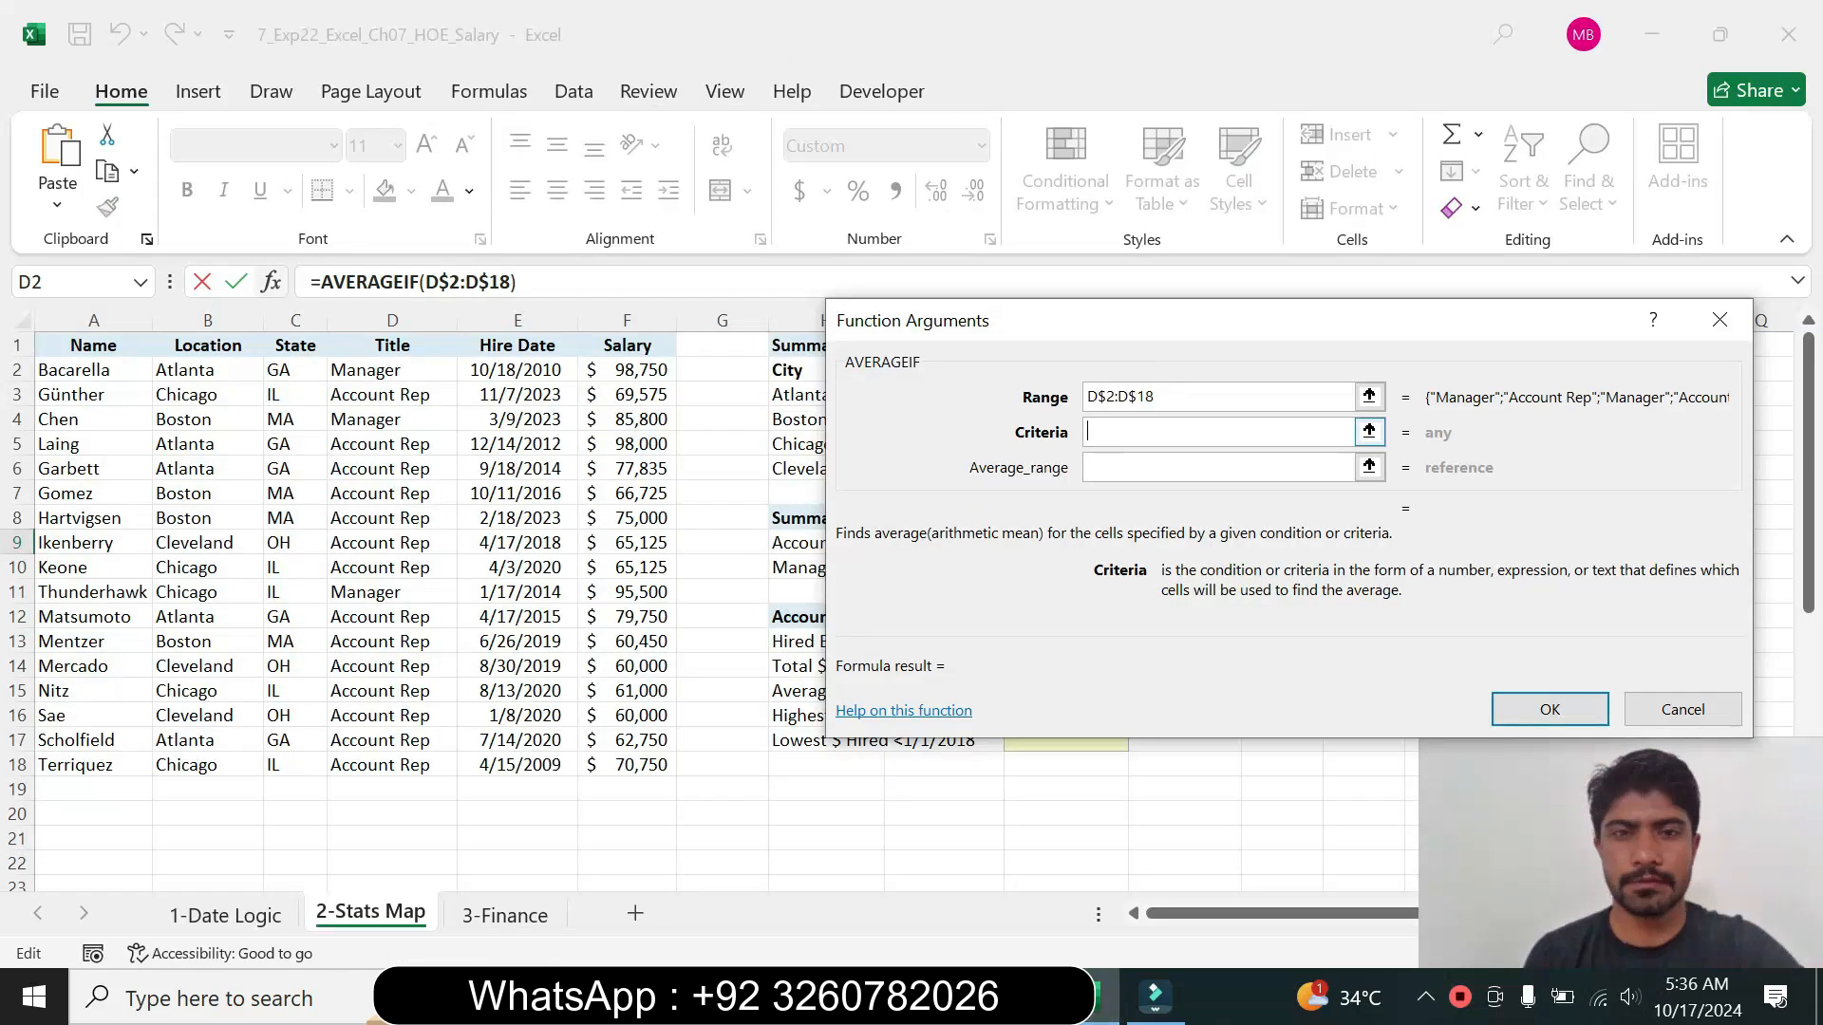
left_click_drag(1042, 326, 1172, 498)
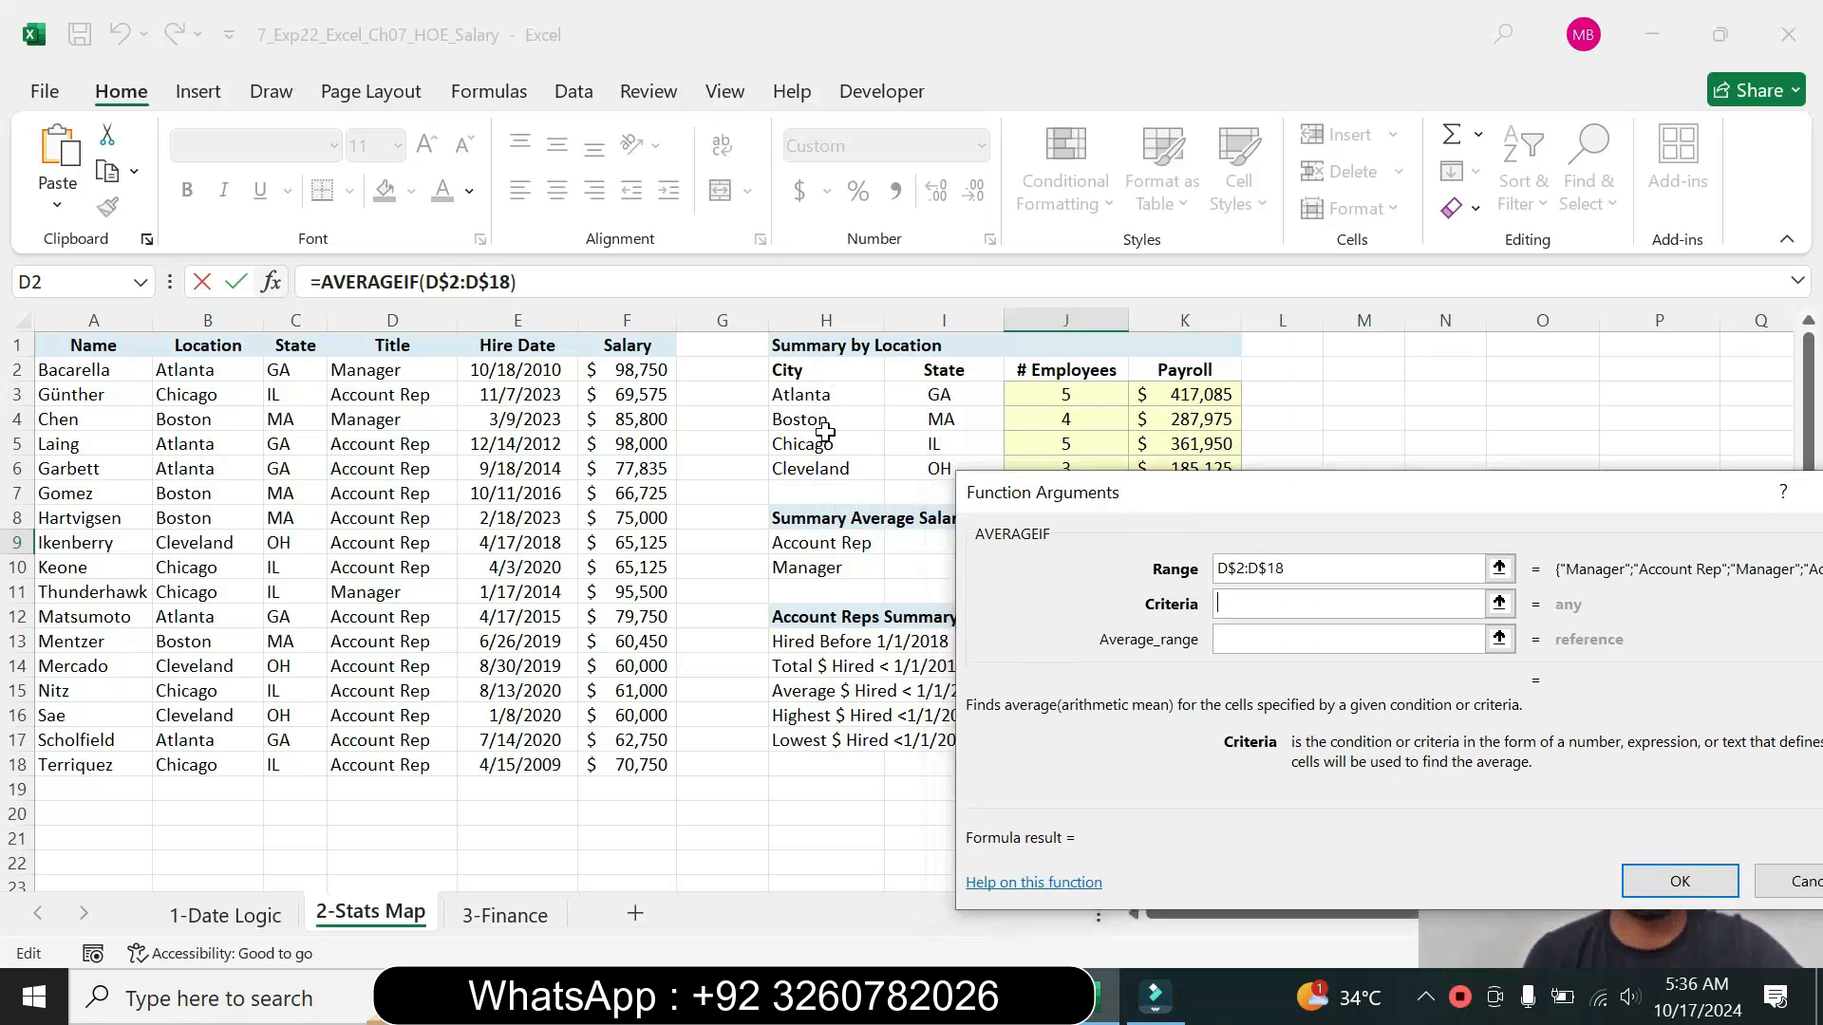
left_click(813, 493)
left_click(813, 525)
left_click(812, 546)
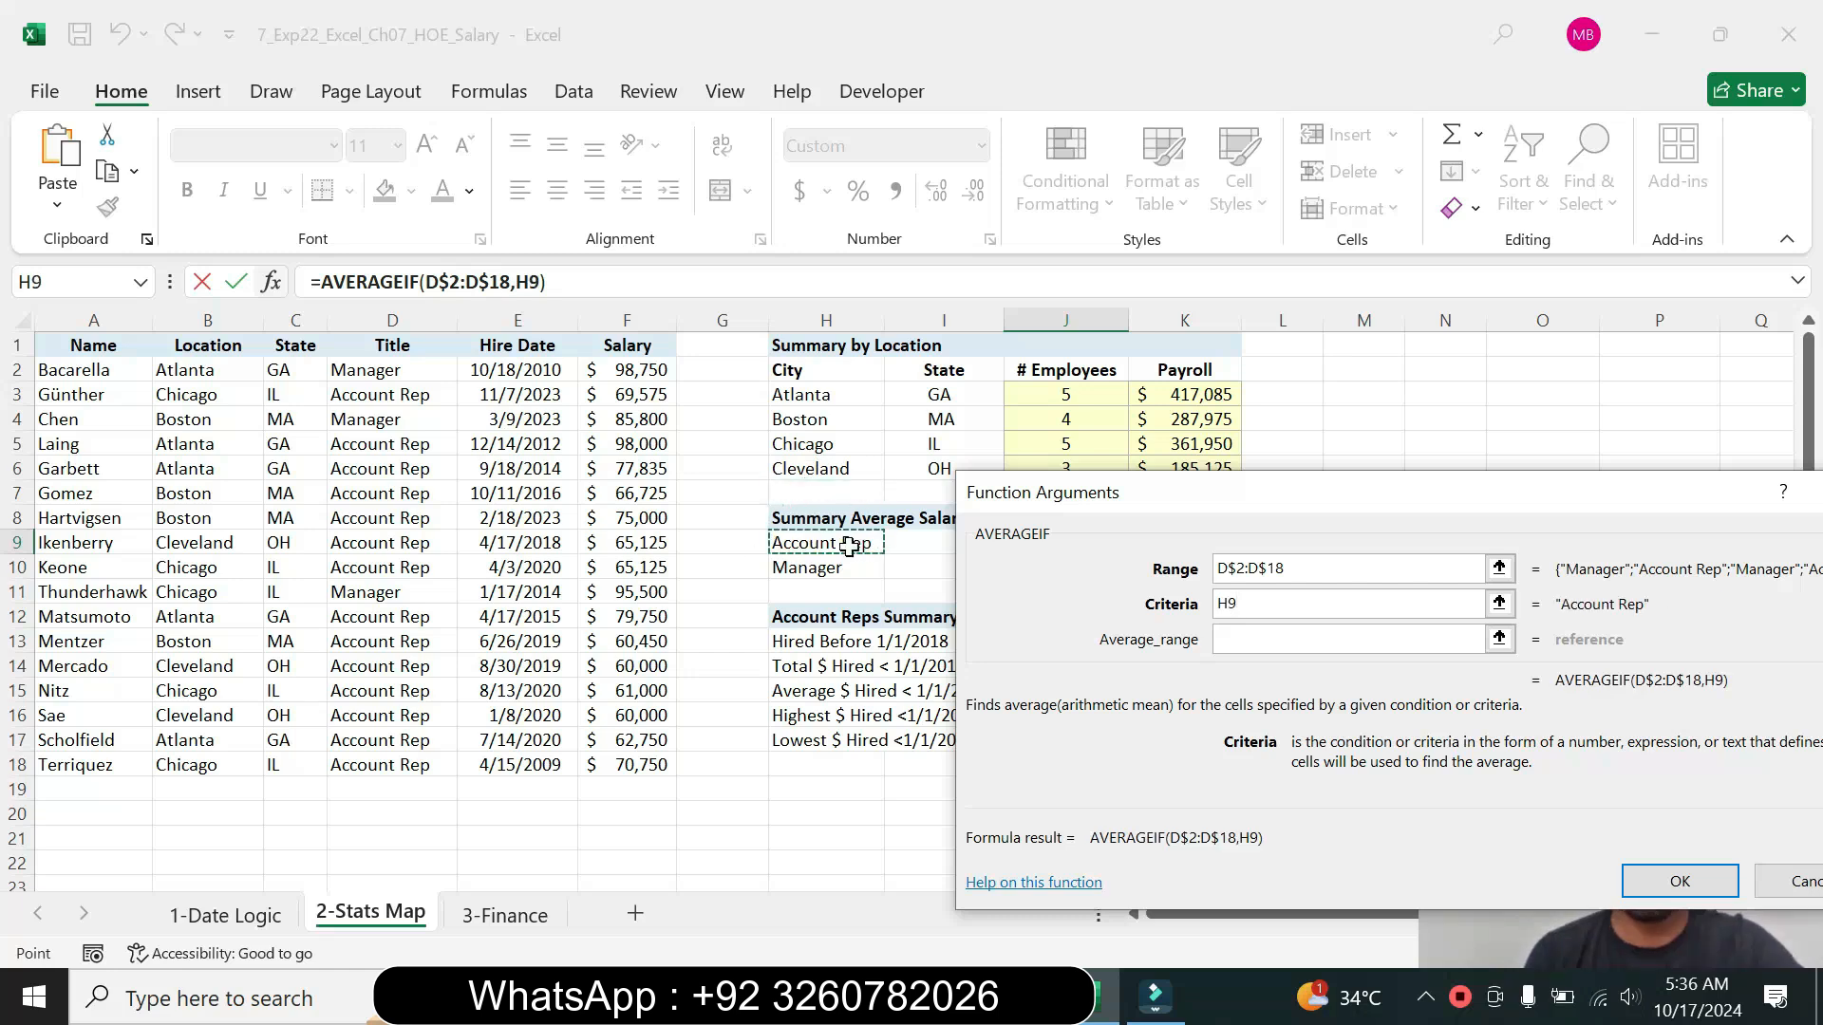
left_click_drag(1234, 511, 1221, 431)
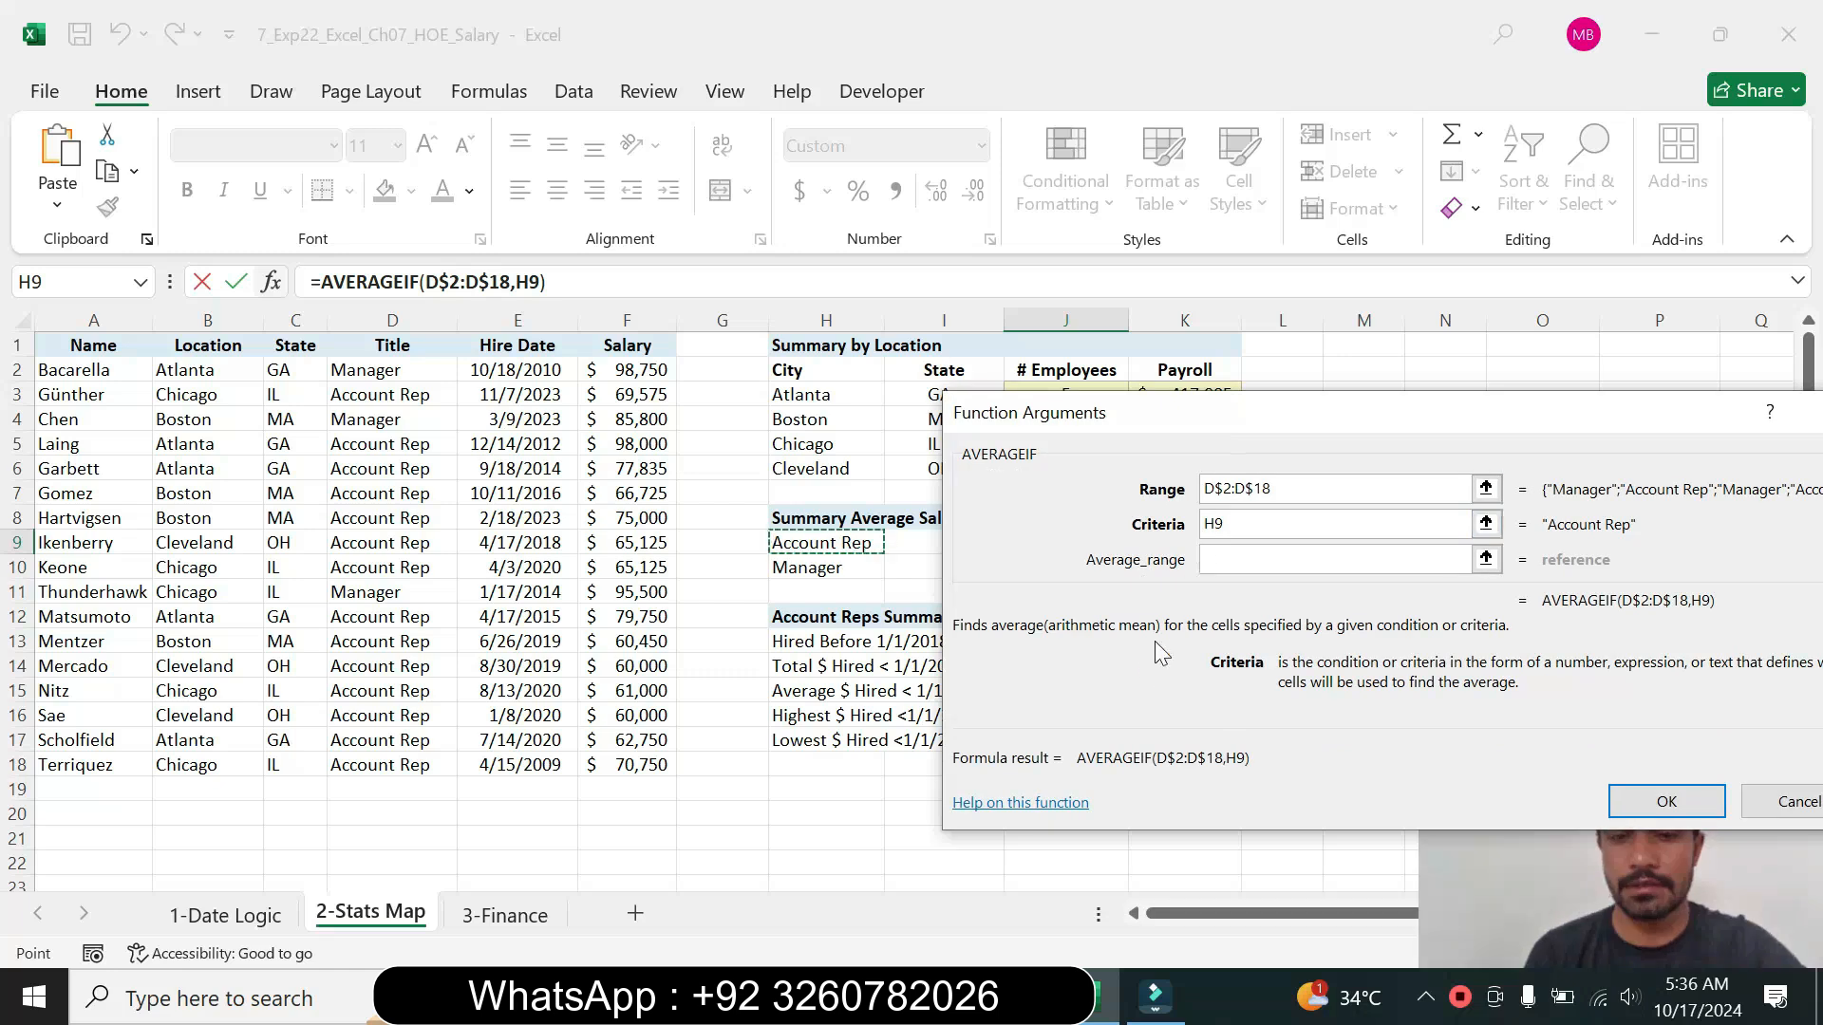
Step: Set the AVERAGEIF average range to the Salary cells F$2:F$18 with mixed references and complete the function in J9
left_click(1041, 997)
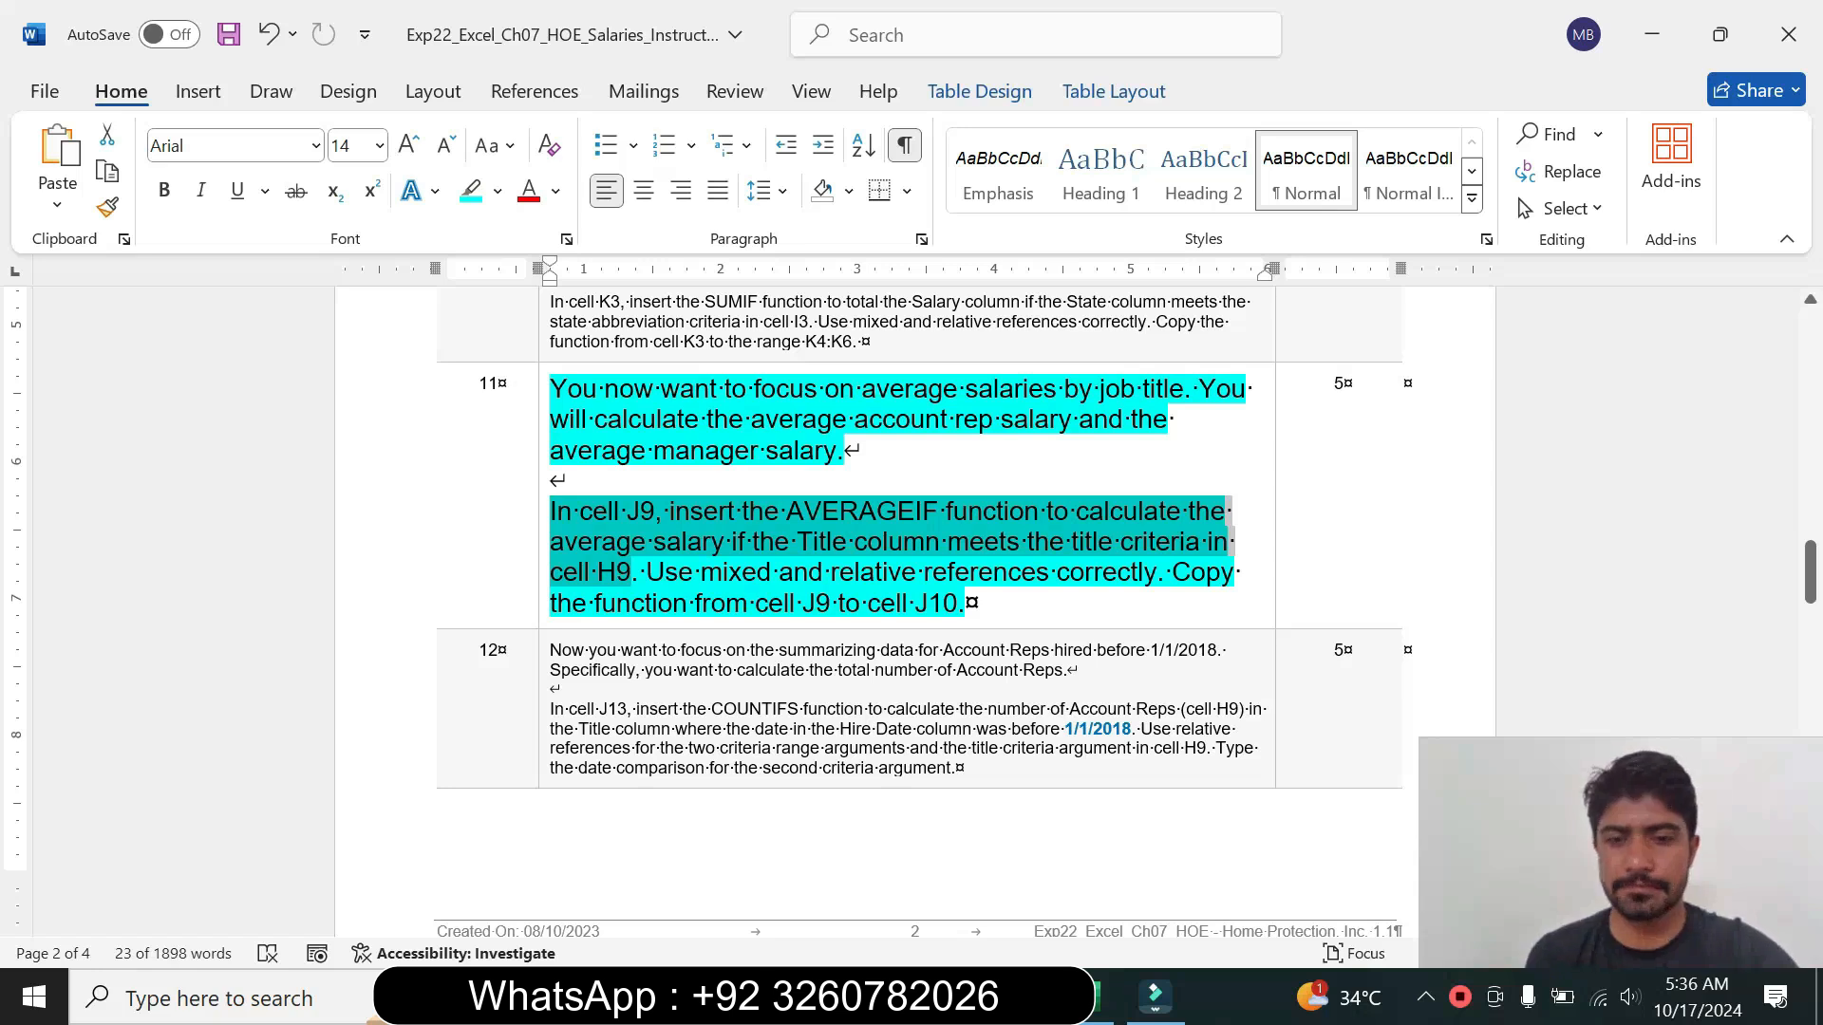
left_click(1089, 997)
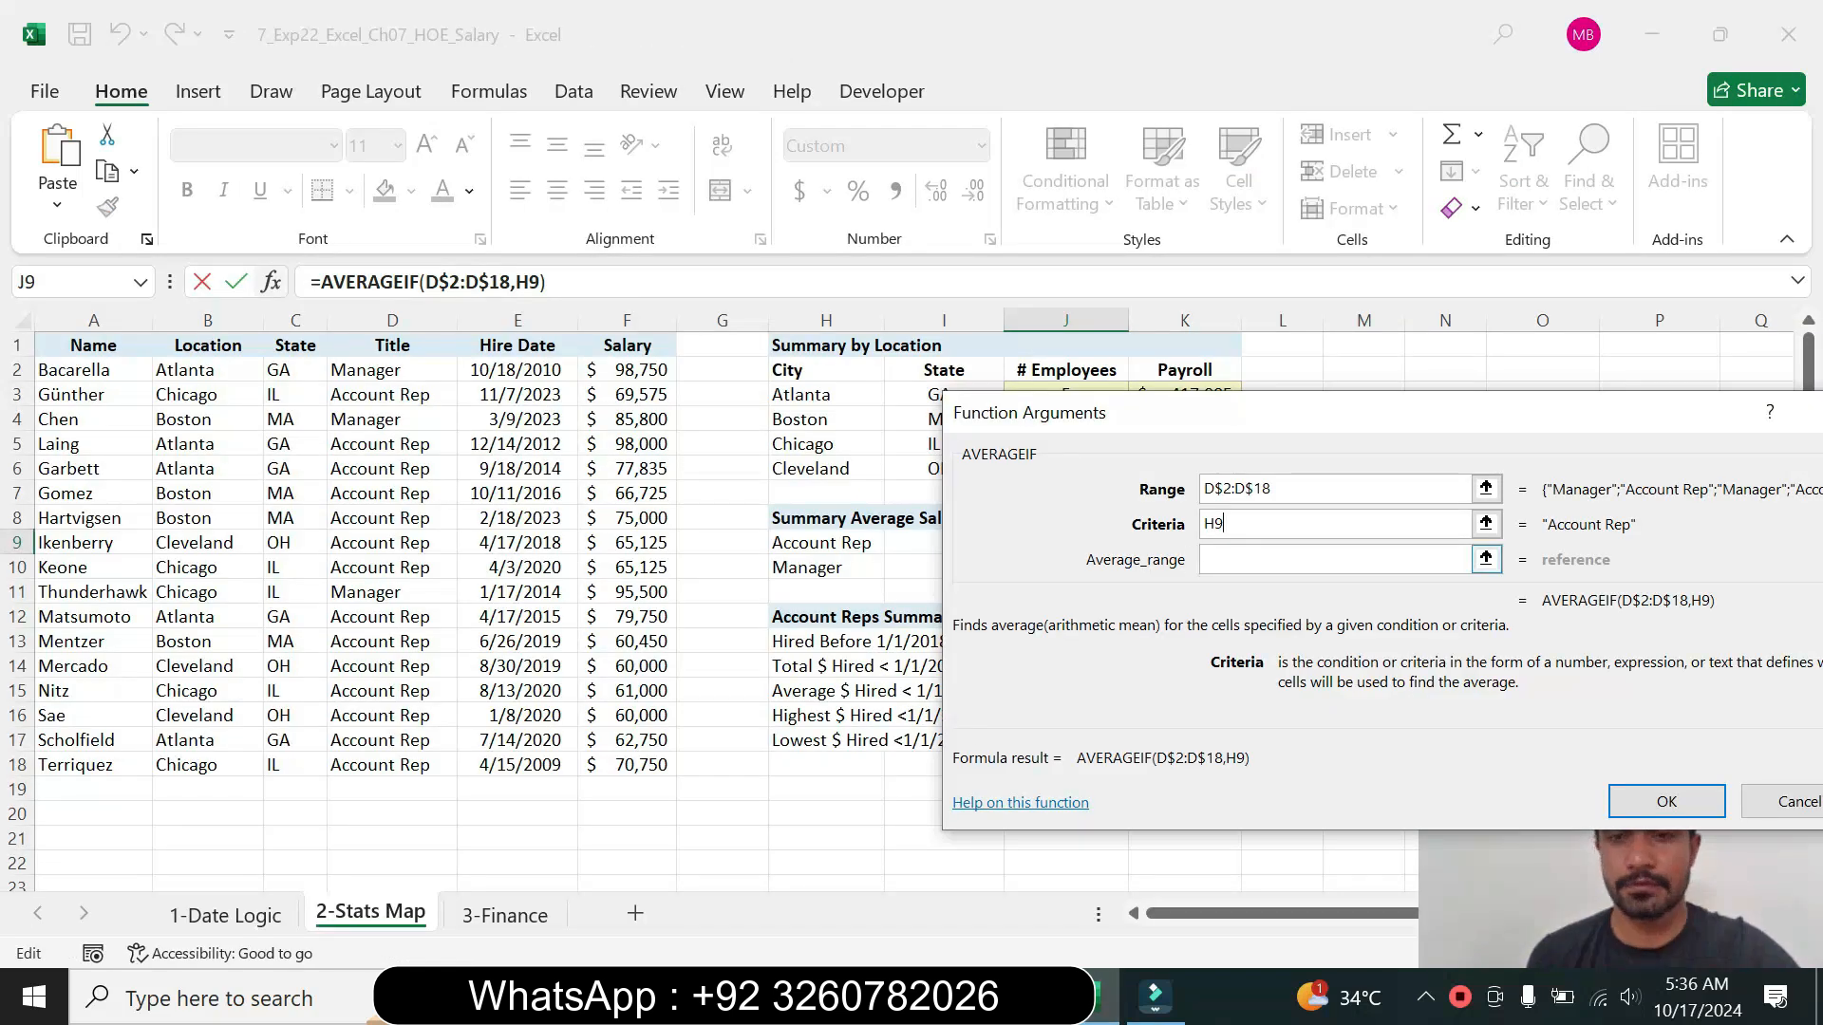
left_click(1453, 560)
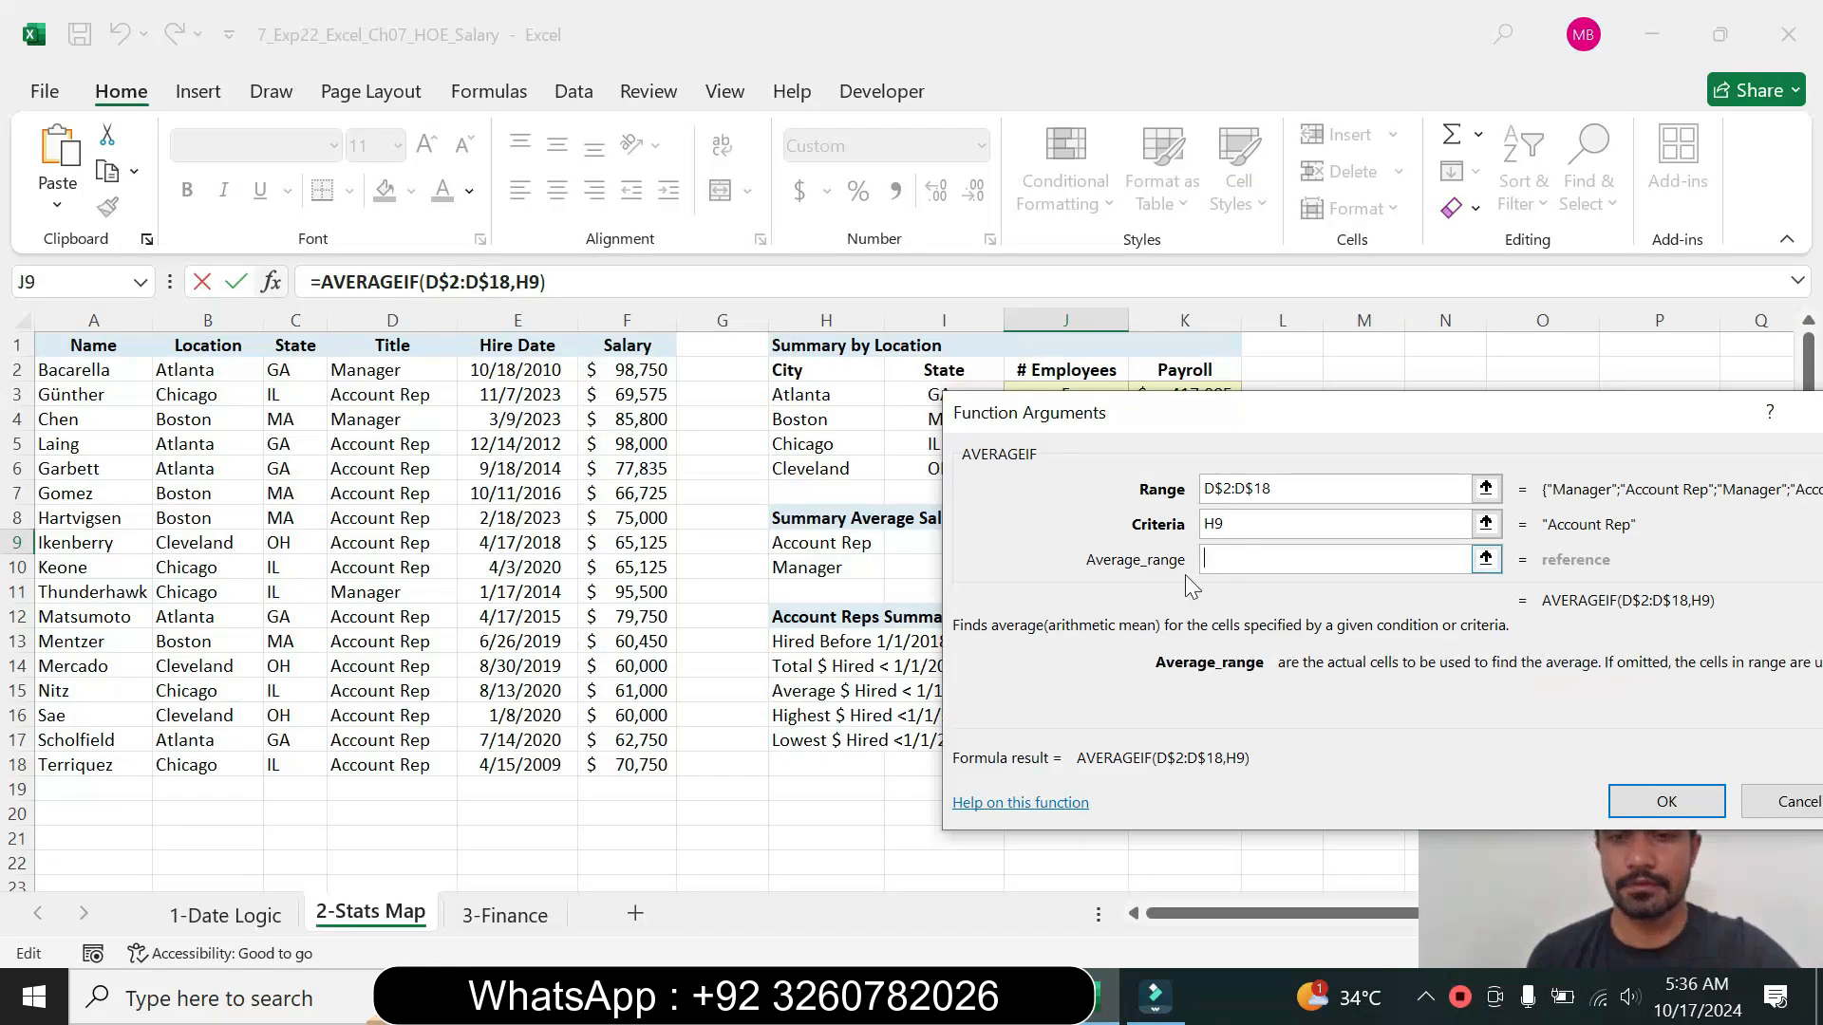
left_click(633, 372)
left_click_drag(634, 378, 629, 761)
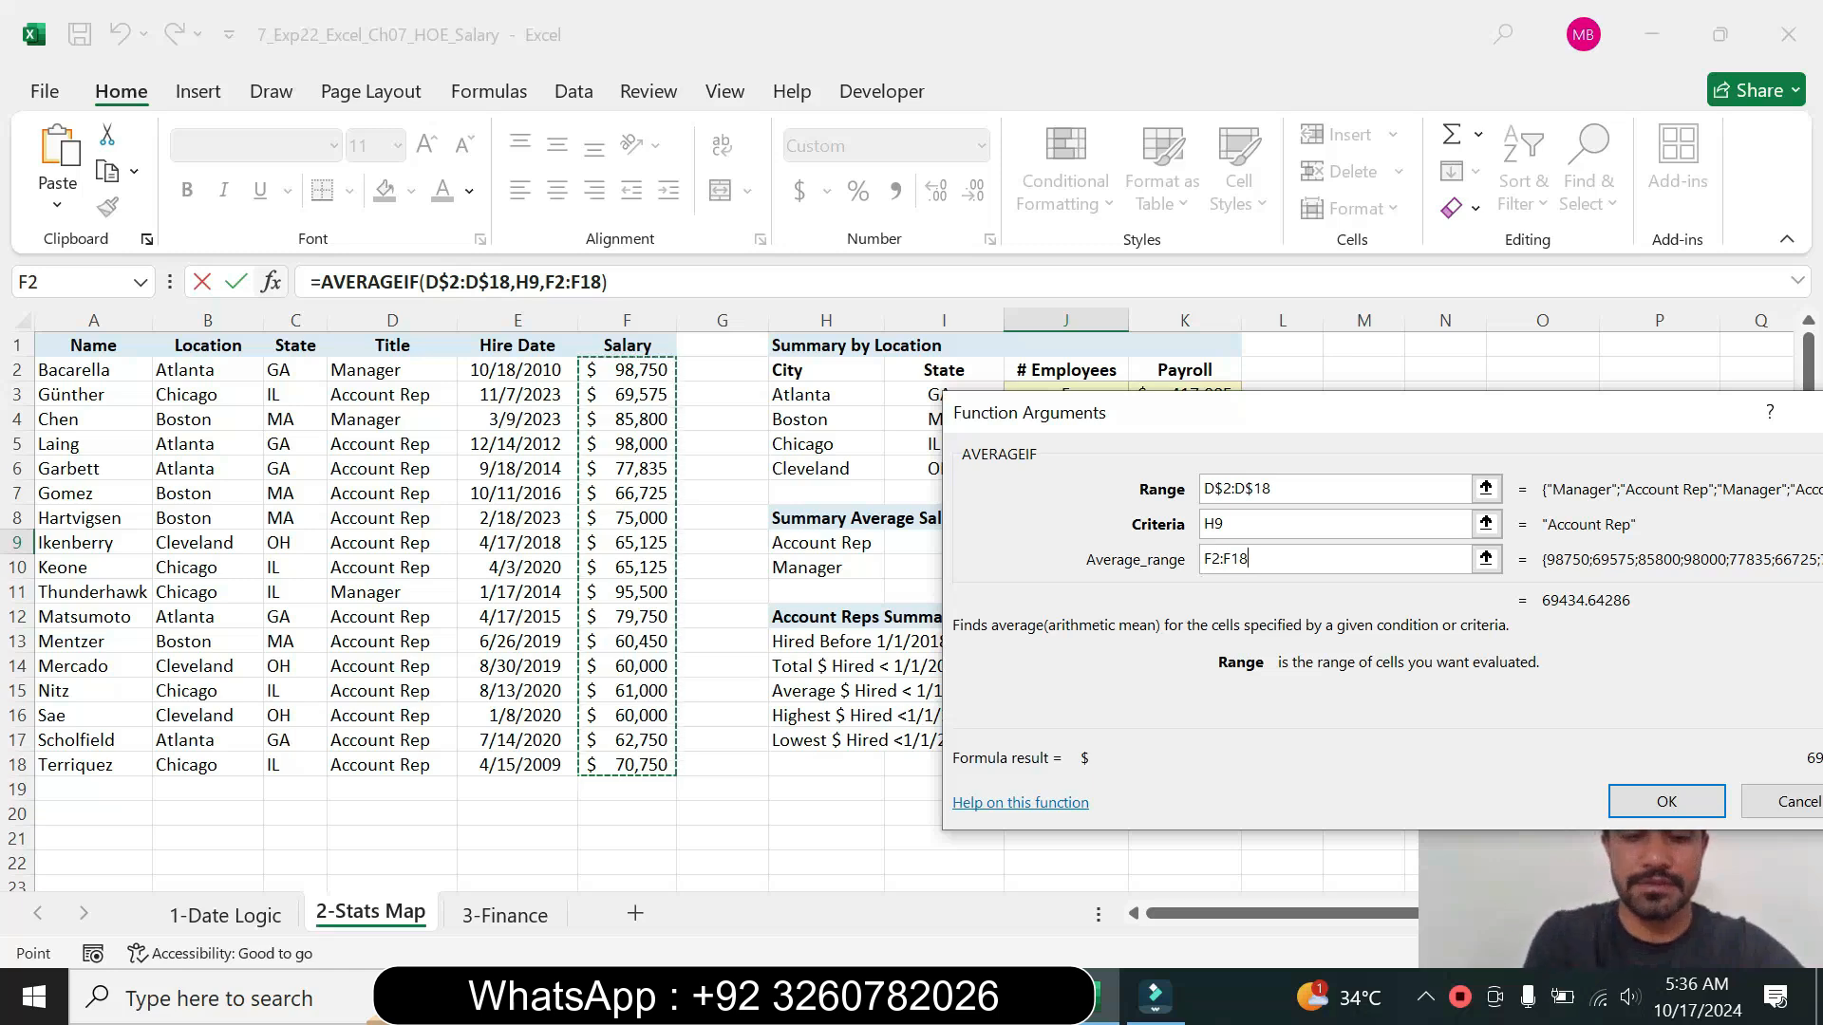
key("F4")
key("F4")
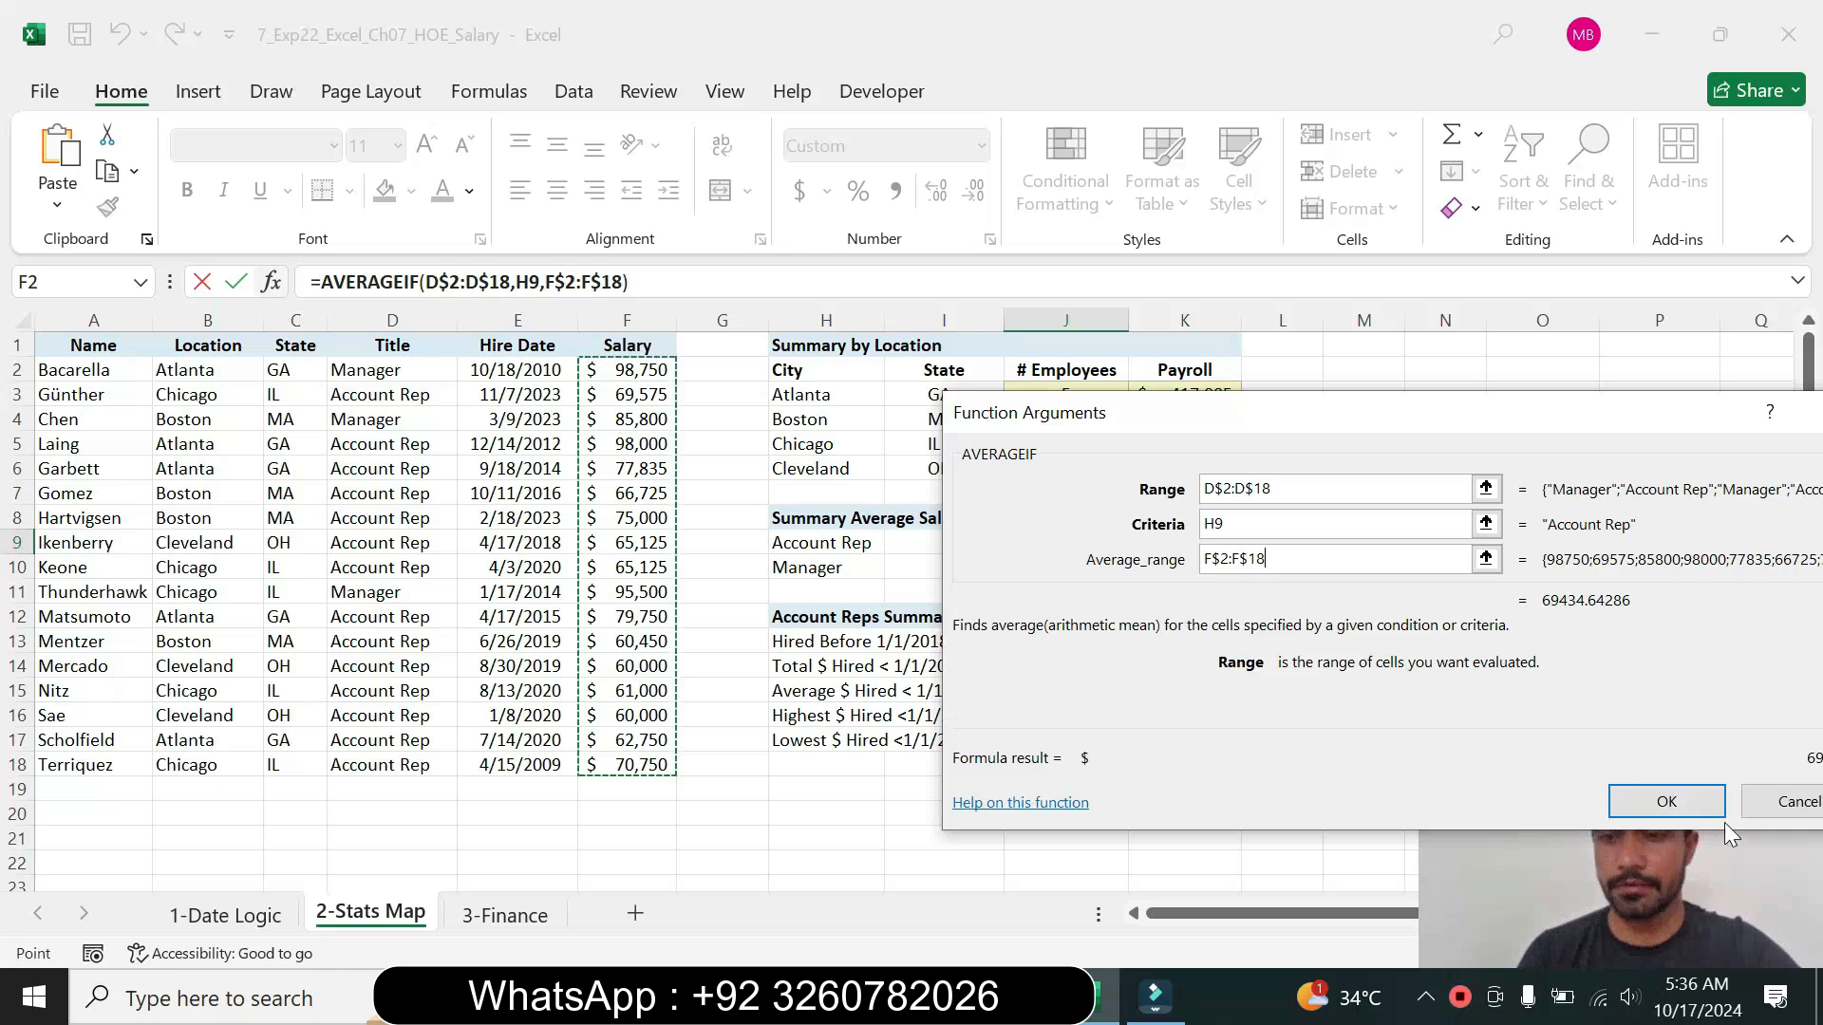
left_click(1686, 802)
Step: Check the copy instruction of step 11 in Word, then copy the AVERAGEIF formula from J9 to J10 in Excel
left_click(1035, 997)
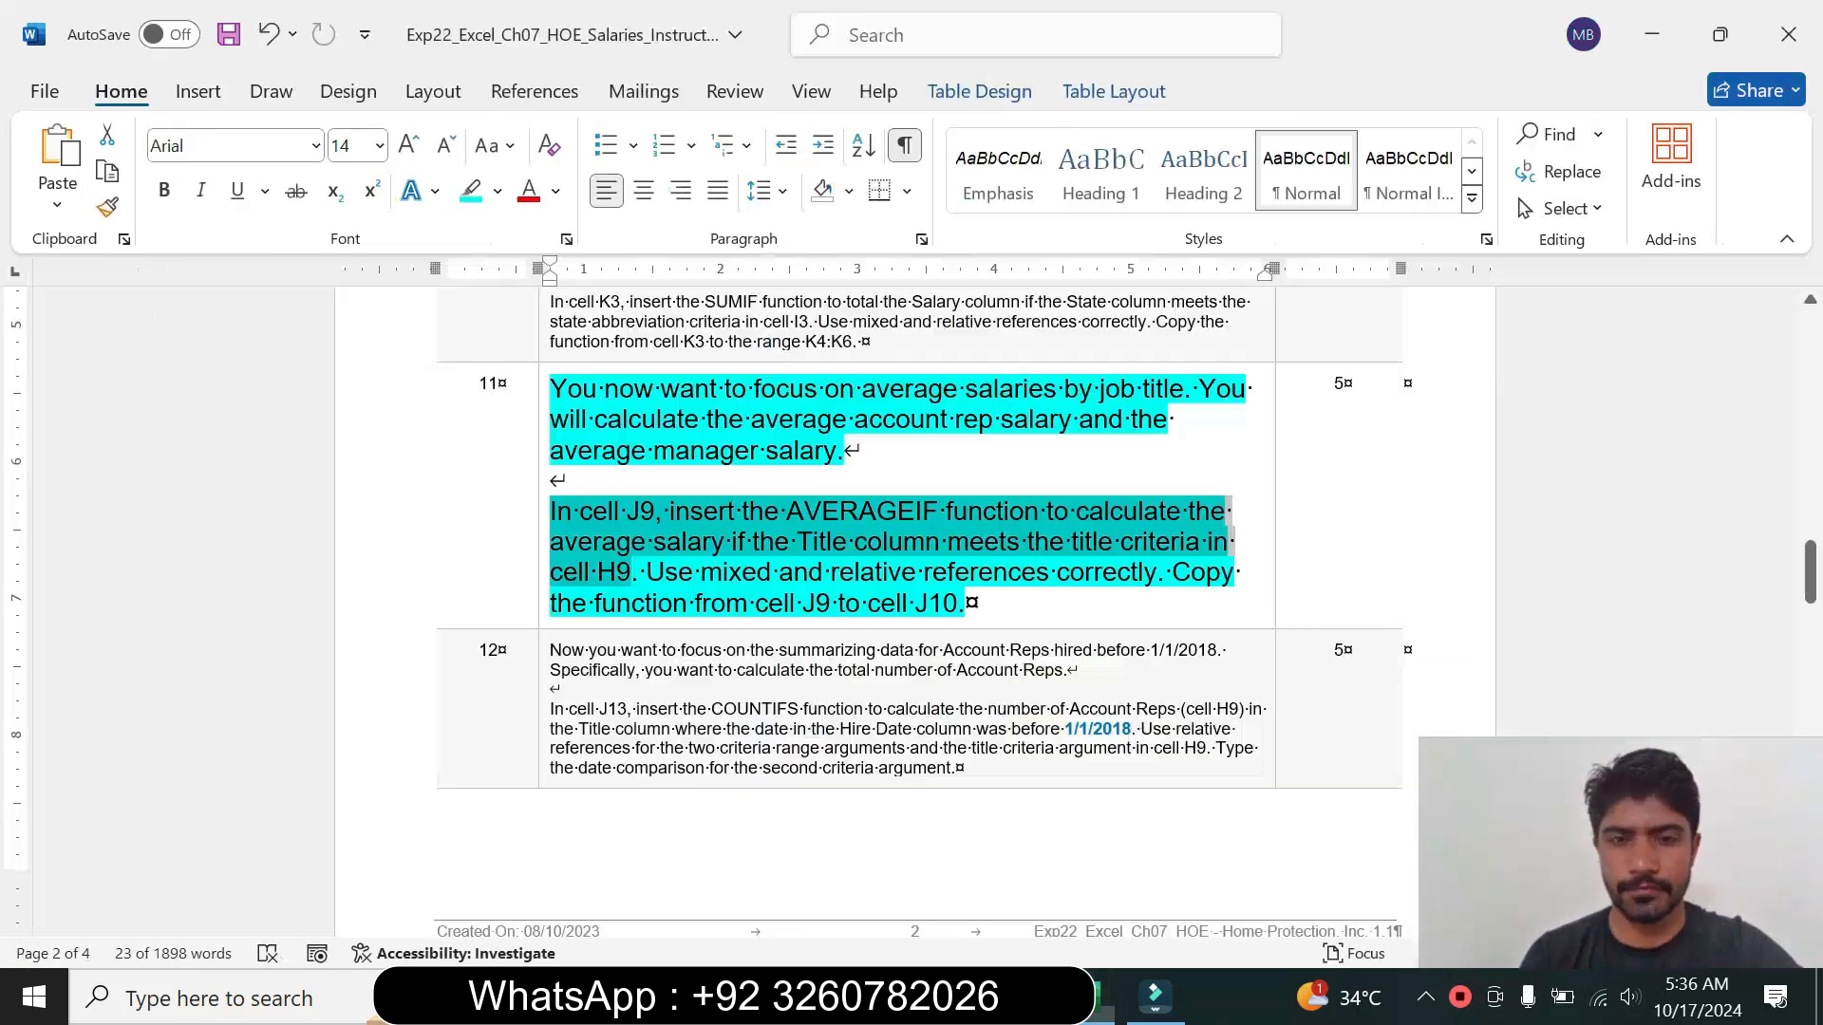
left_click_drag(596, 604, 967, 604)
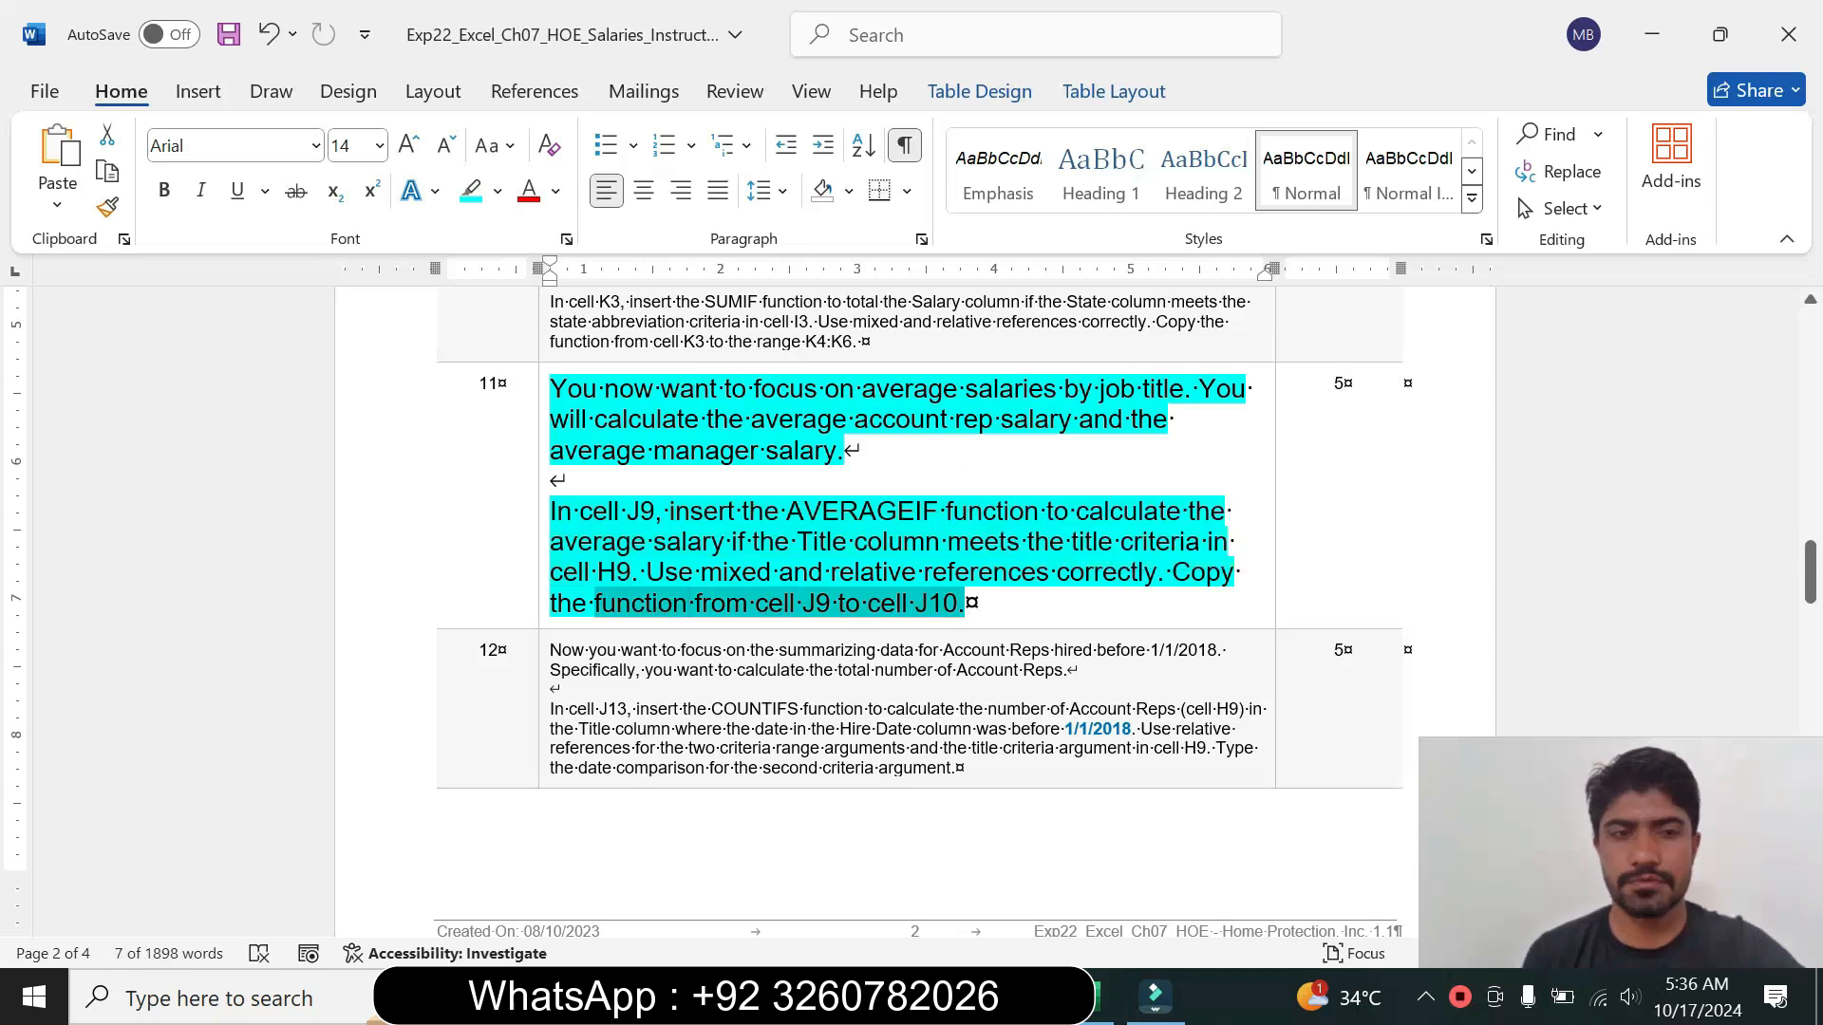
left_click(1092, 1012)
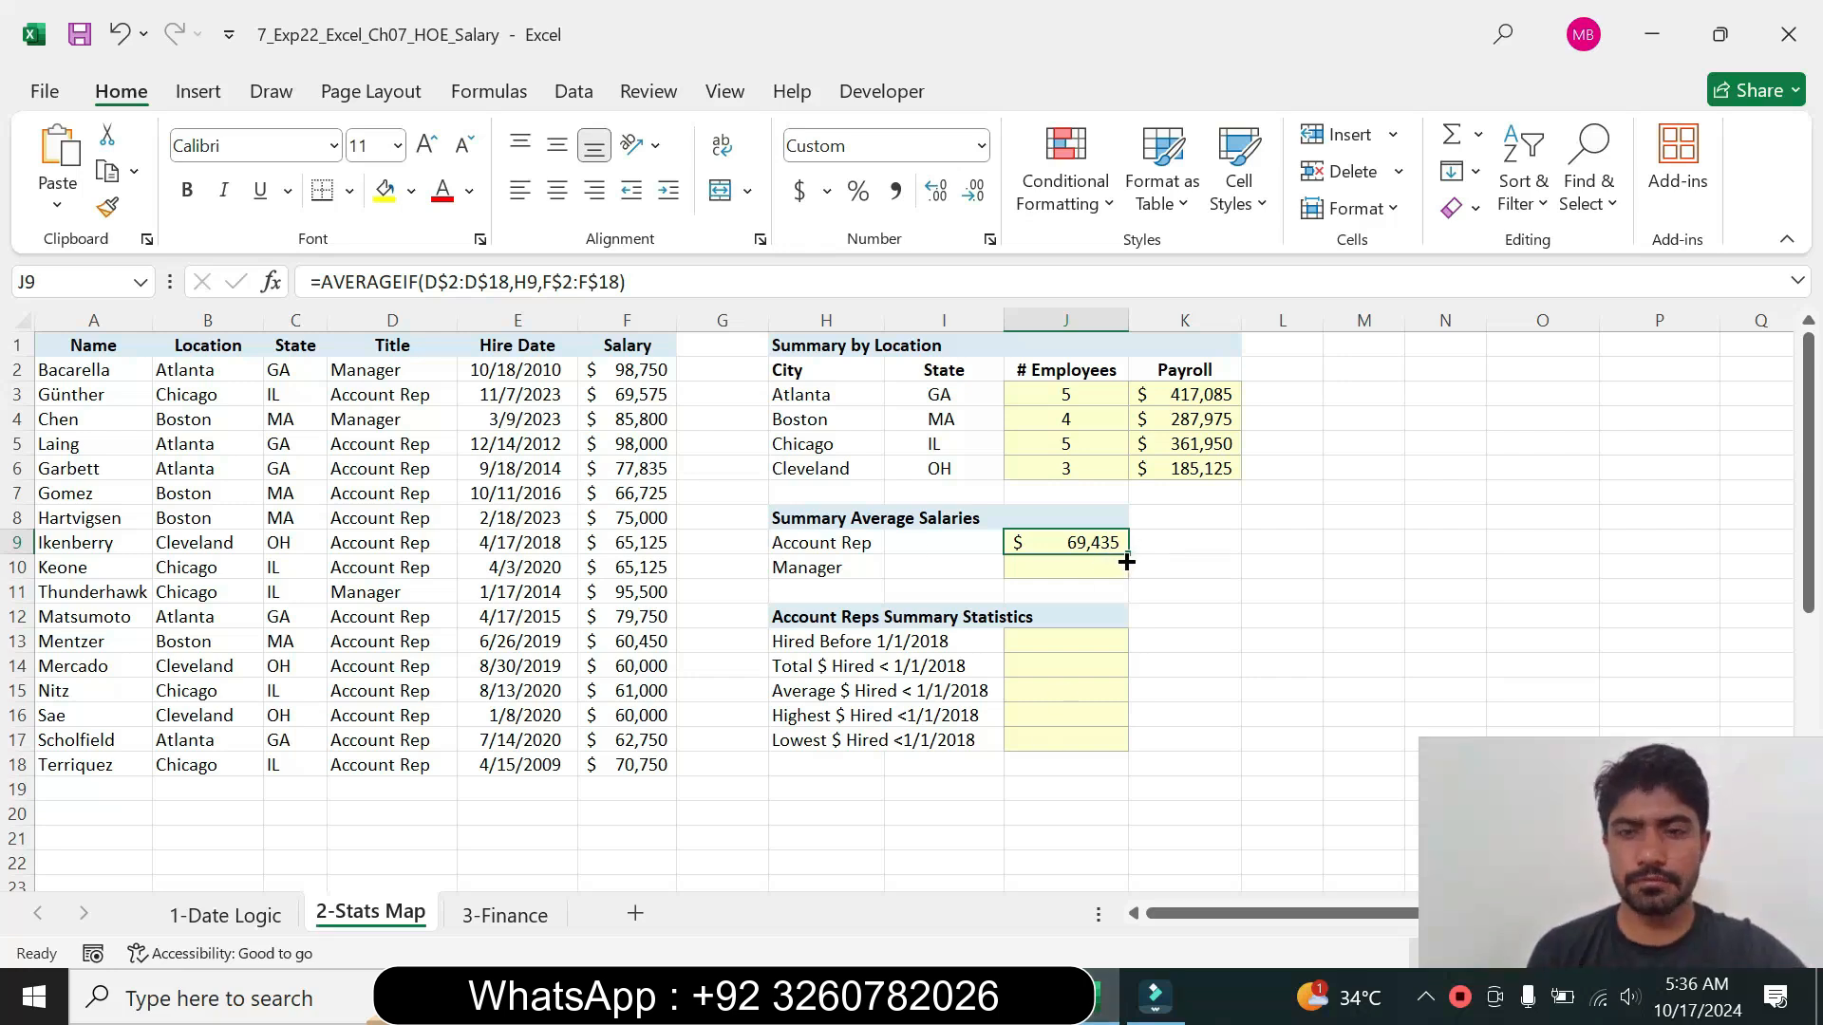
left_click_drag(1128, 553, 1125, 583)
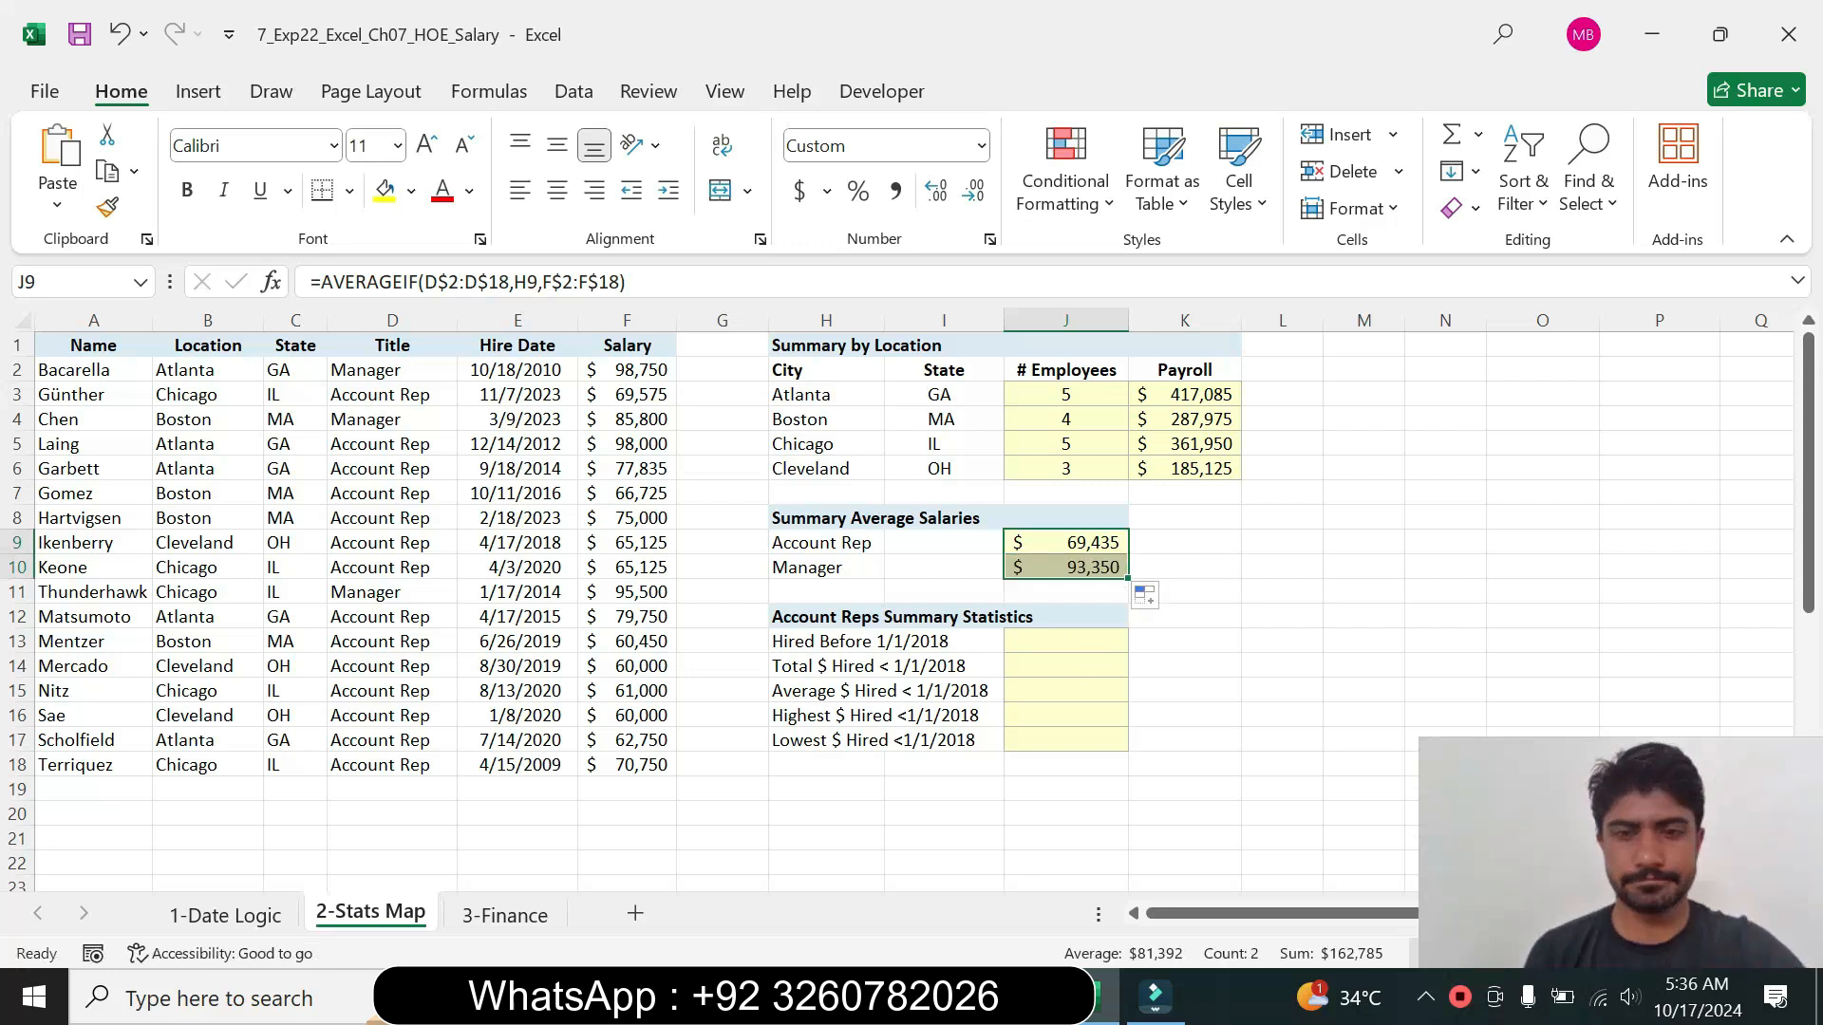
Step: Switch to Word, reset the step 11 instruction text to 9 pt and remove its turquoise highlighting
left_click(1031, 997)
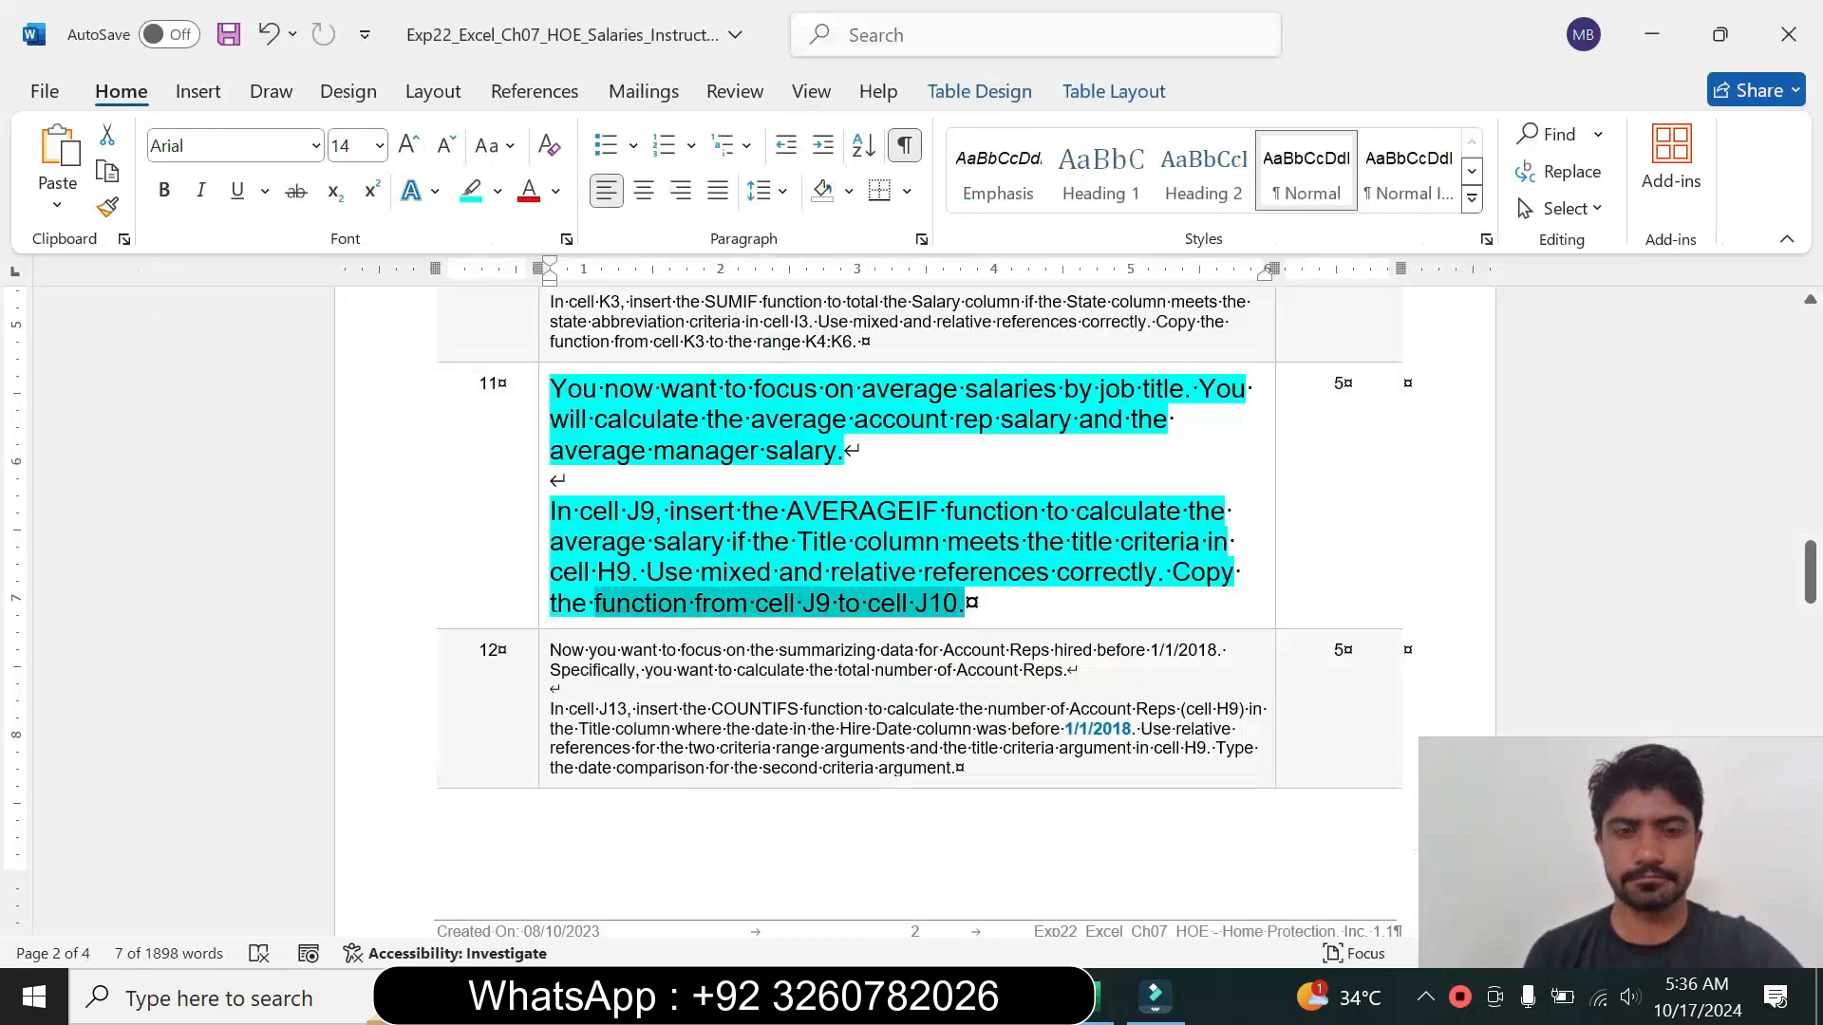
left_click(543, 596)
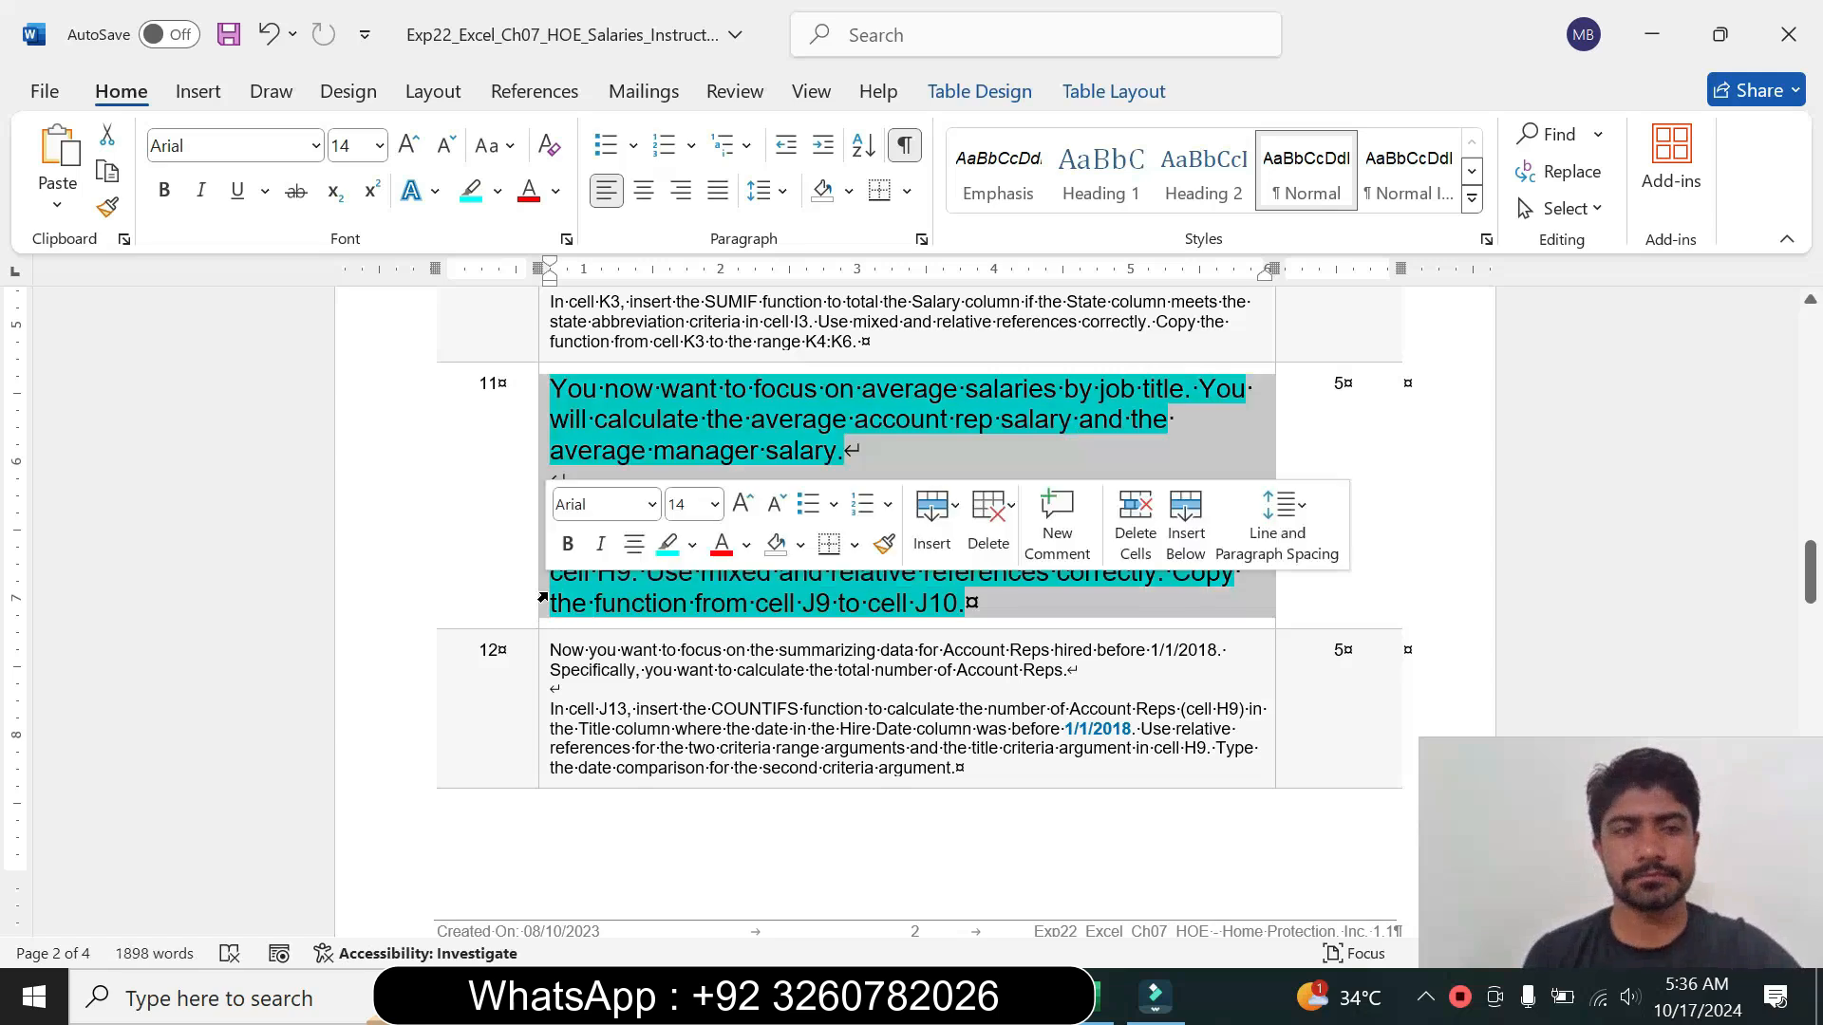
left_click(715, 504)
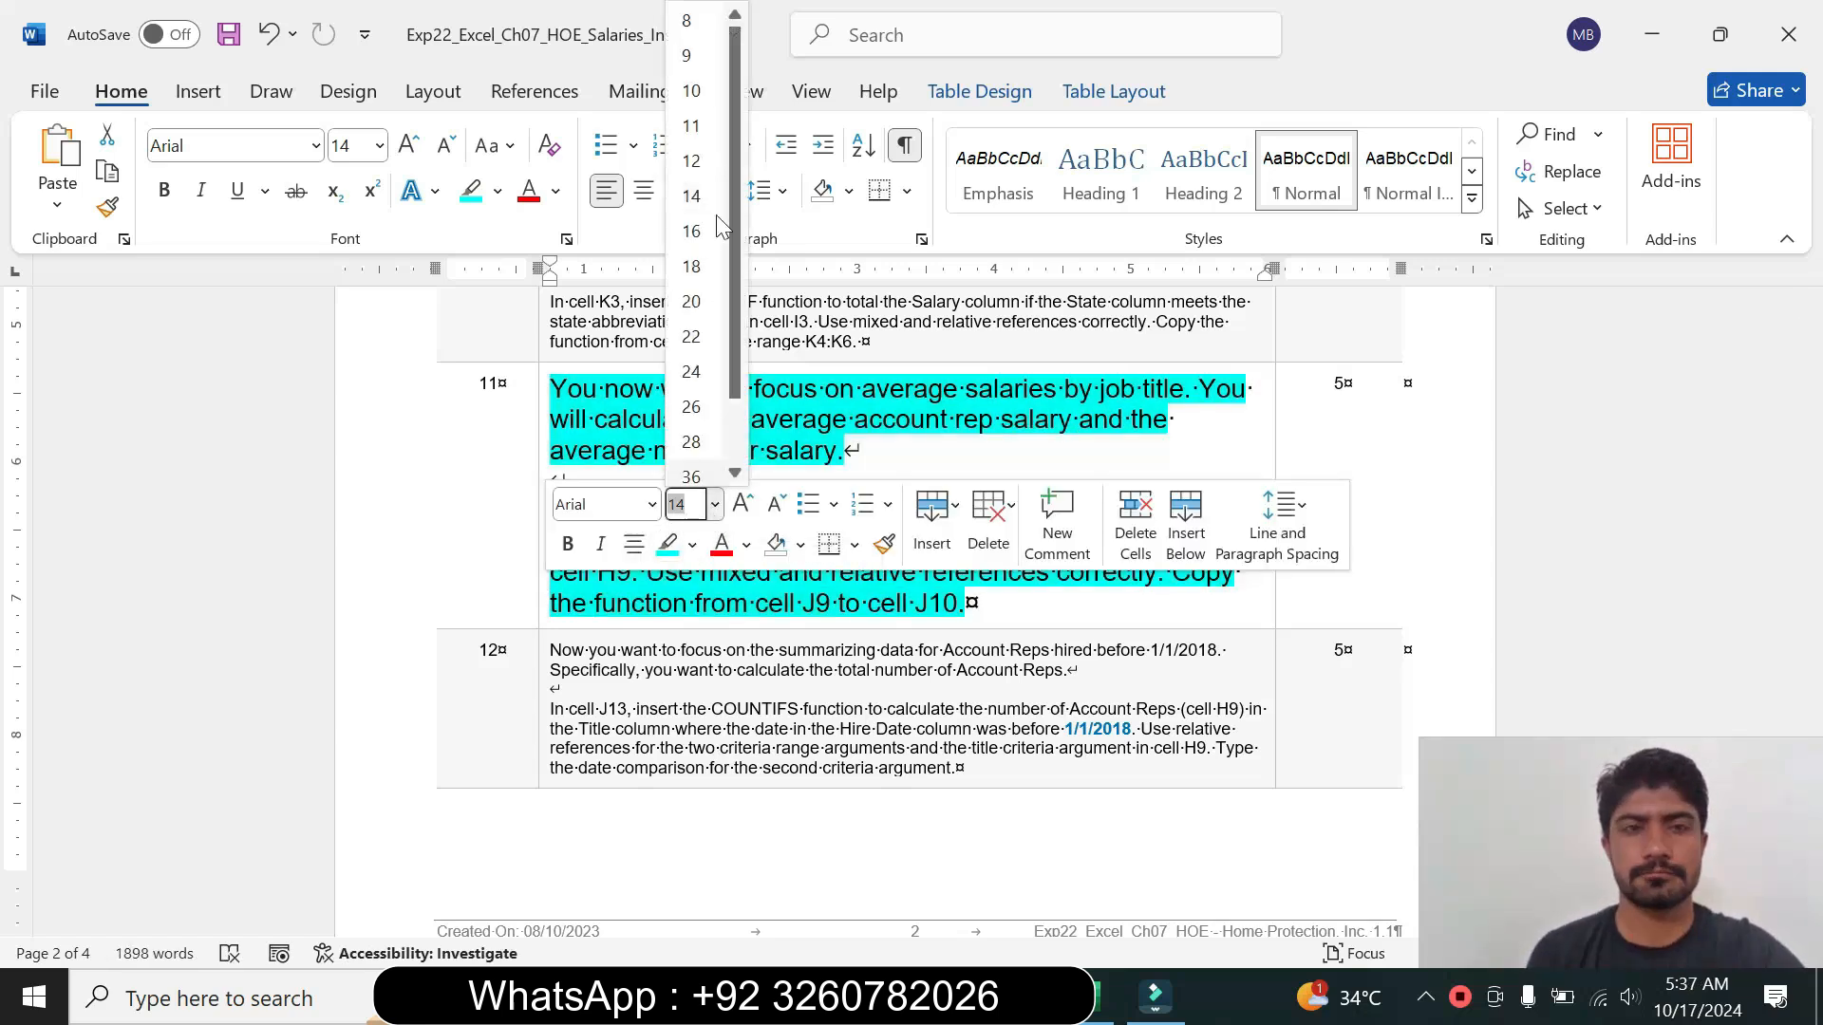
left_click(710, 55)
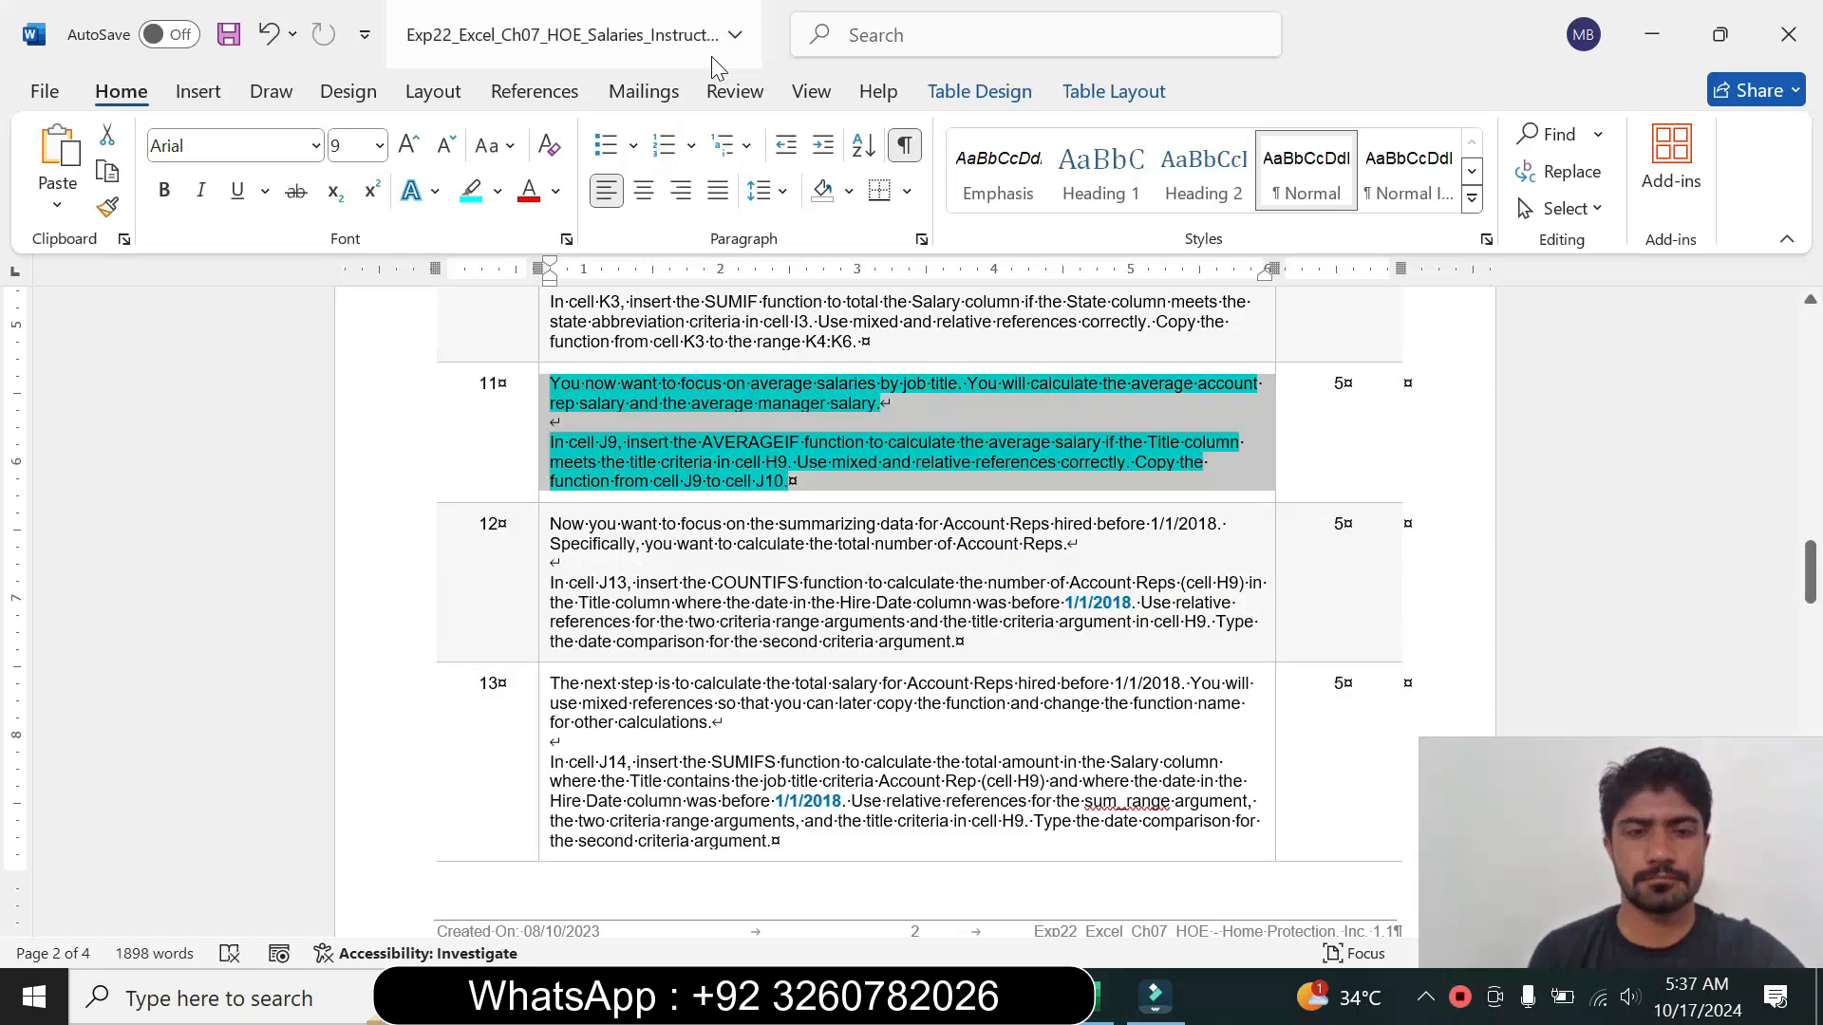
left_click(498, 193)
left_click(536, 418)
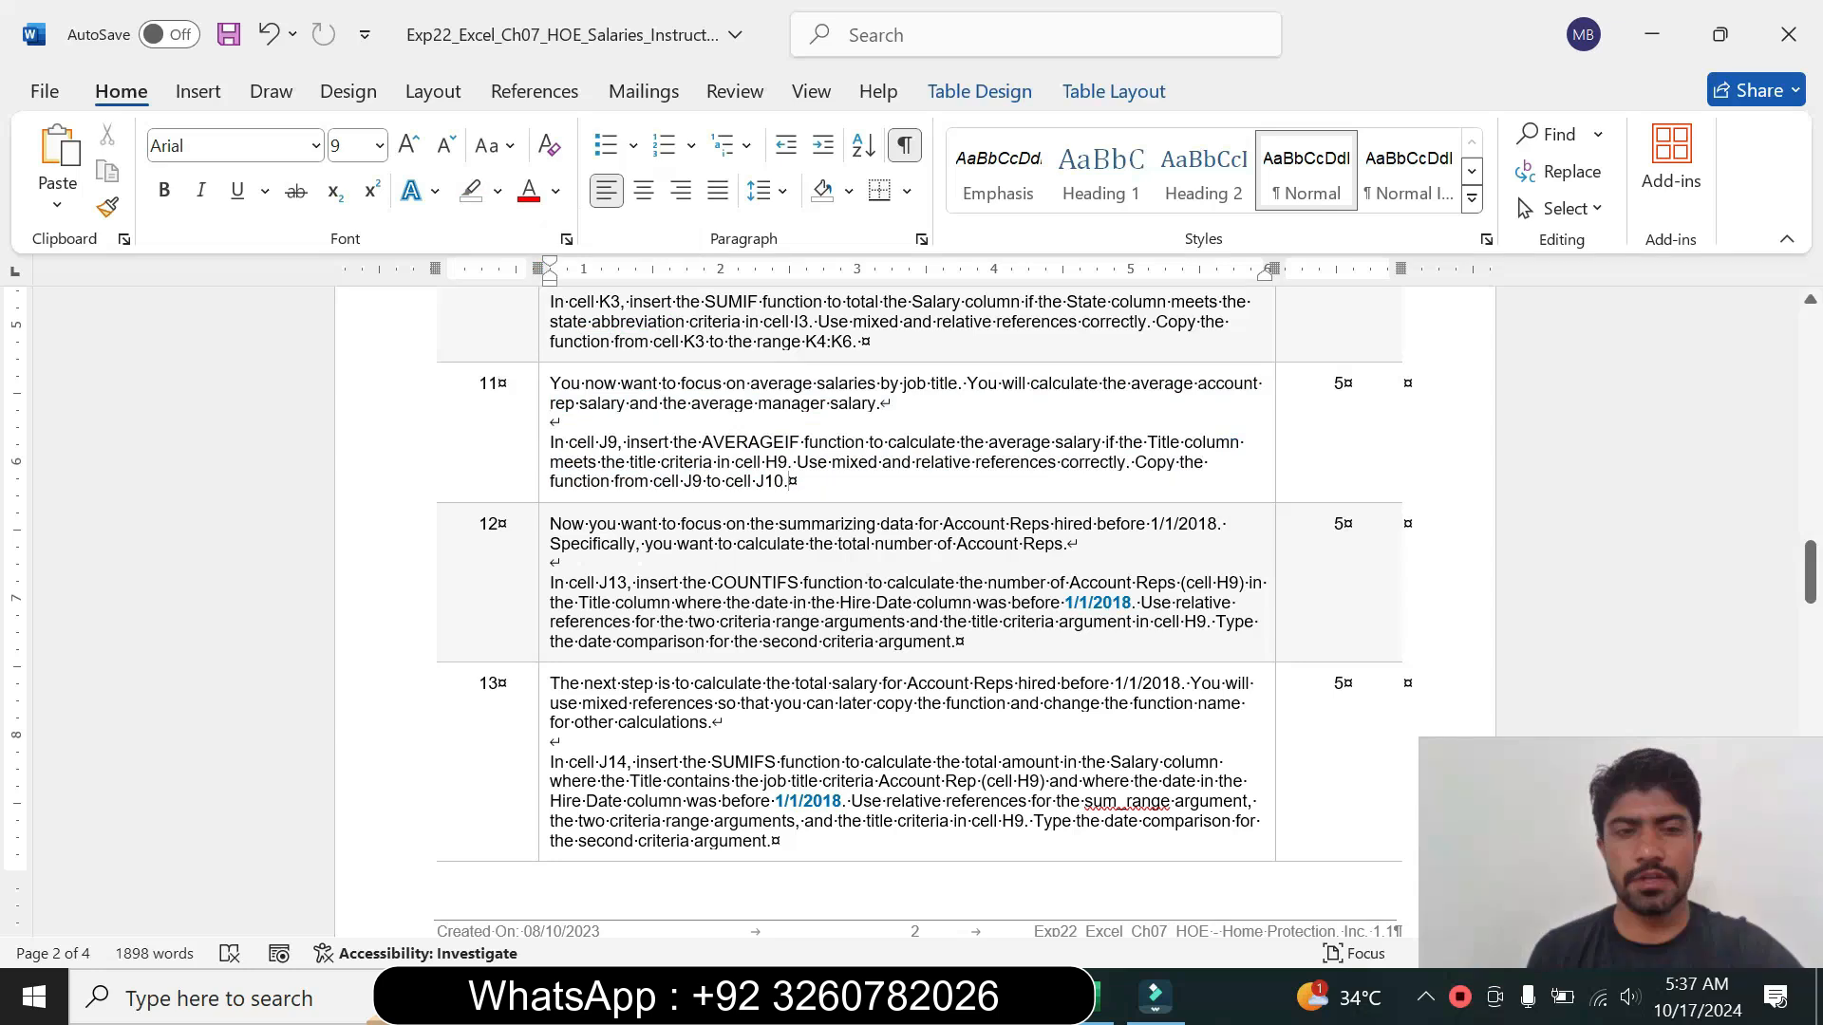
Step: Enlarge the step 12 instruction text to 14 pt and highlight it in turquoise
left_click(542, 623)
left_click(713, 531)
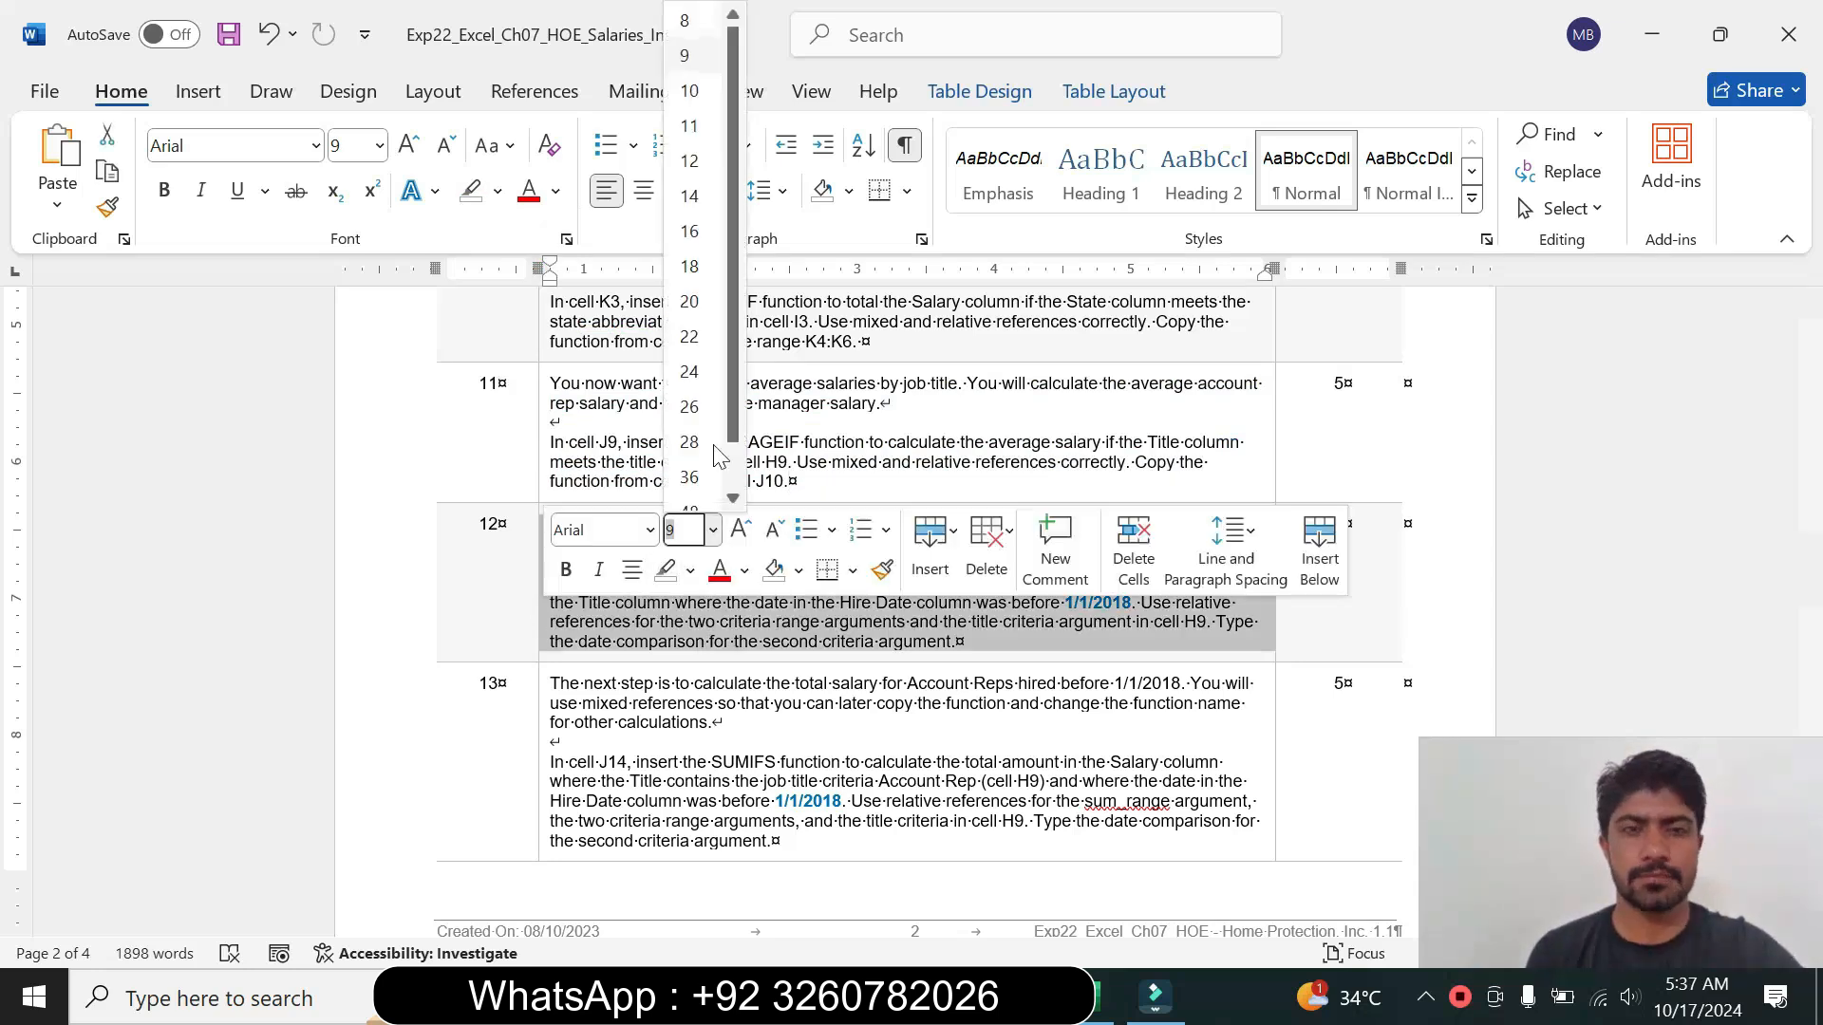
left_click(690, 196)
left_click(497, 191)
left_click(574, 284)
left_click(1079, 805)
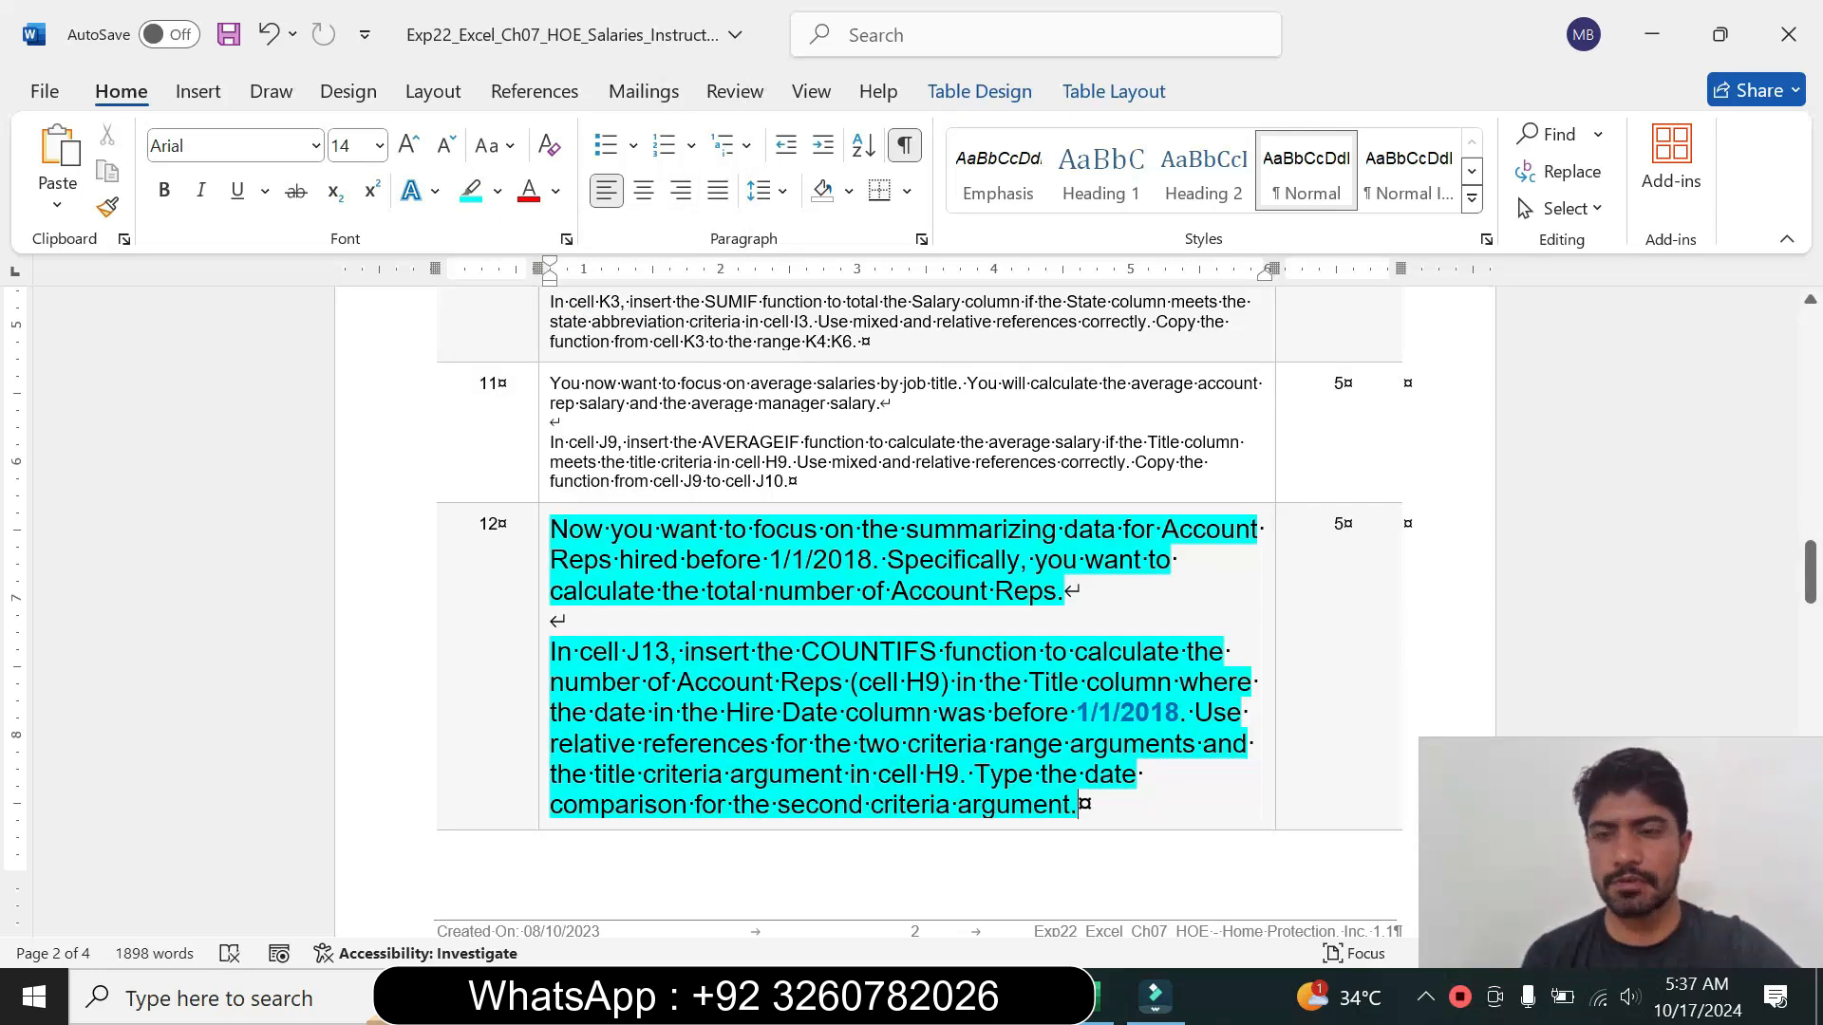
Step: Read the step 12 instructions on counting Account Reps hired before 1/1/2018 with COUNTIFS, marking the passages being read
left_click_drag(1809, 570, 1809, 581)
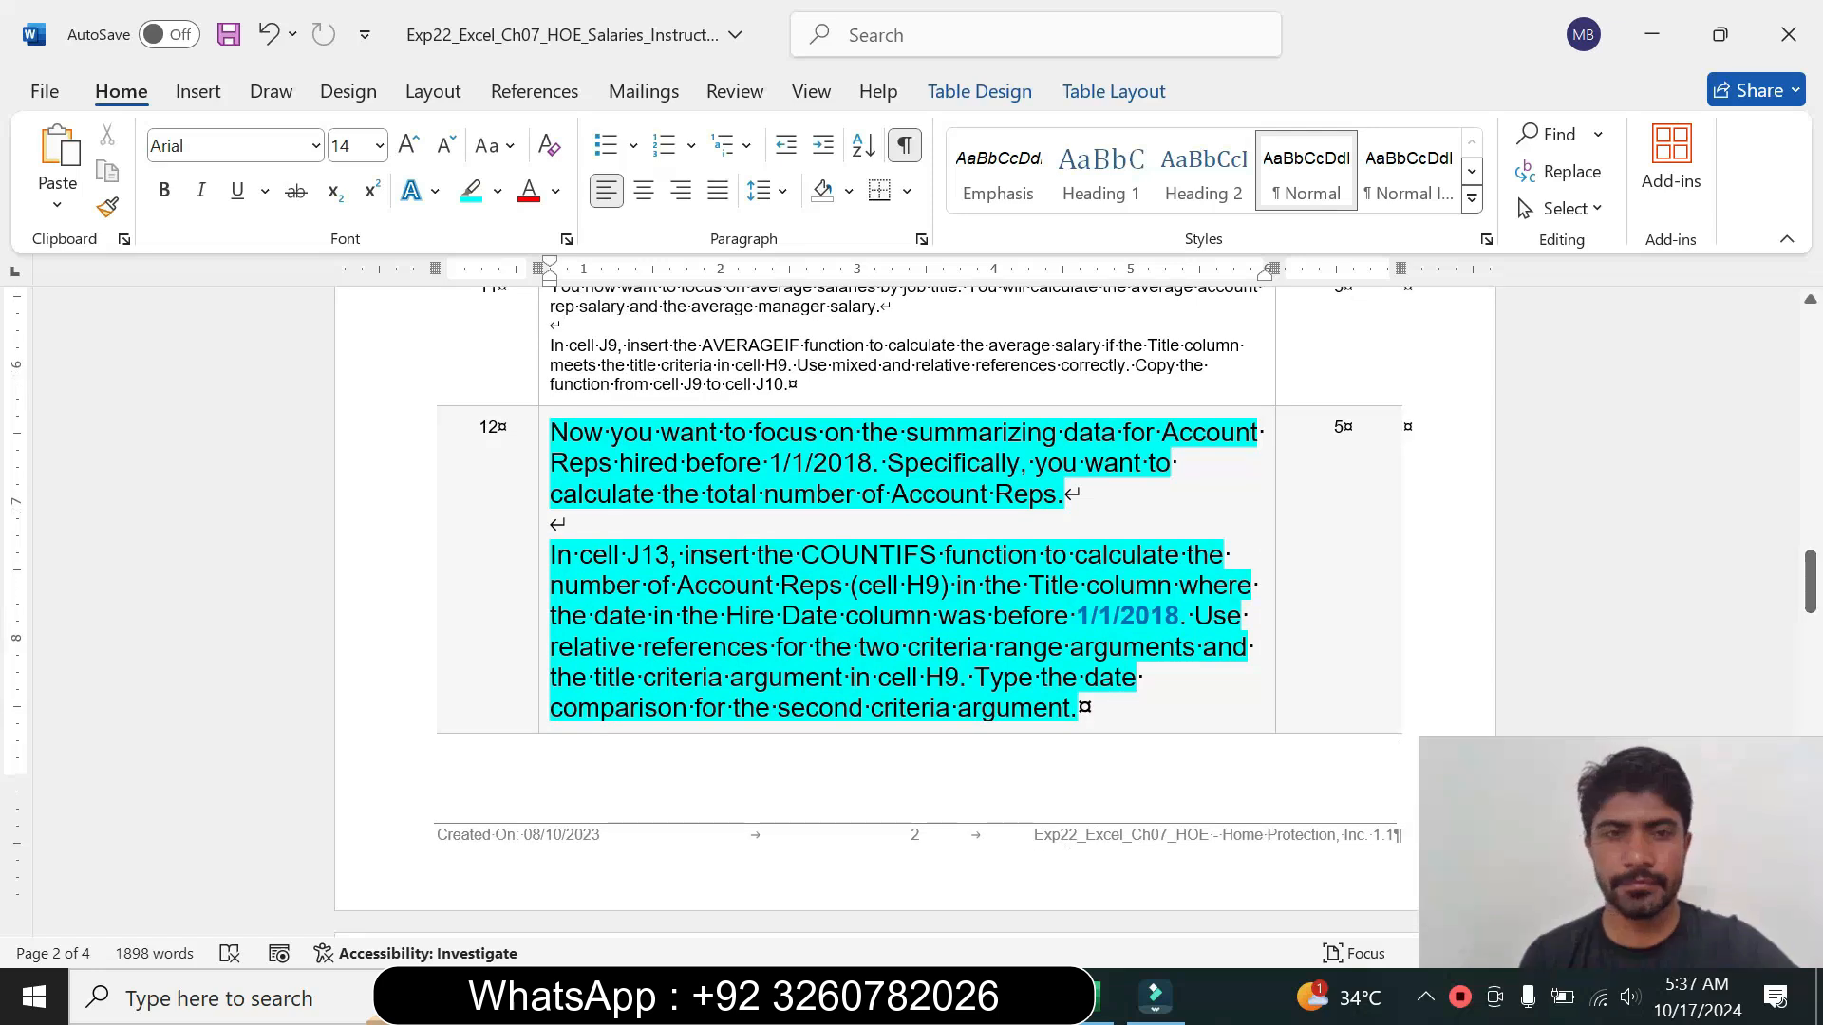
left_click_drag(551, 432, 1081, 494)
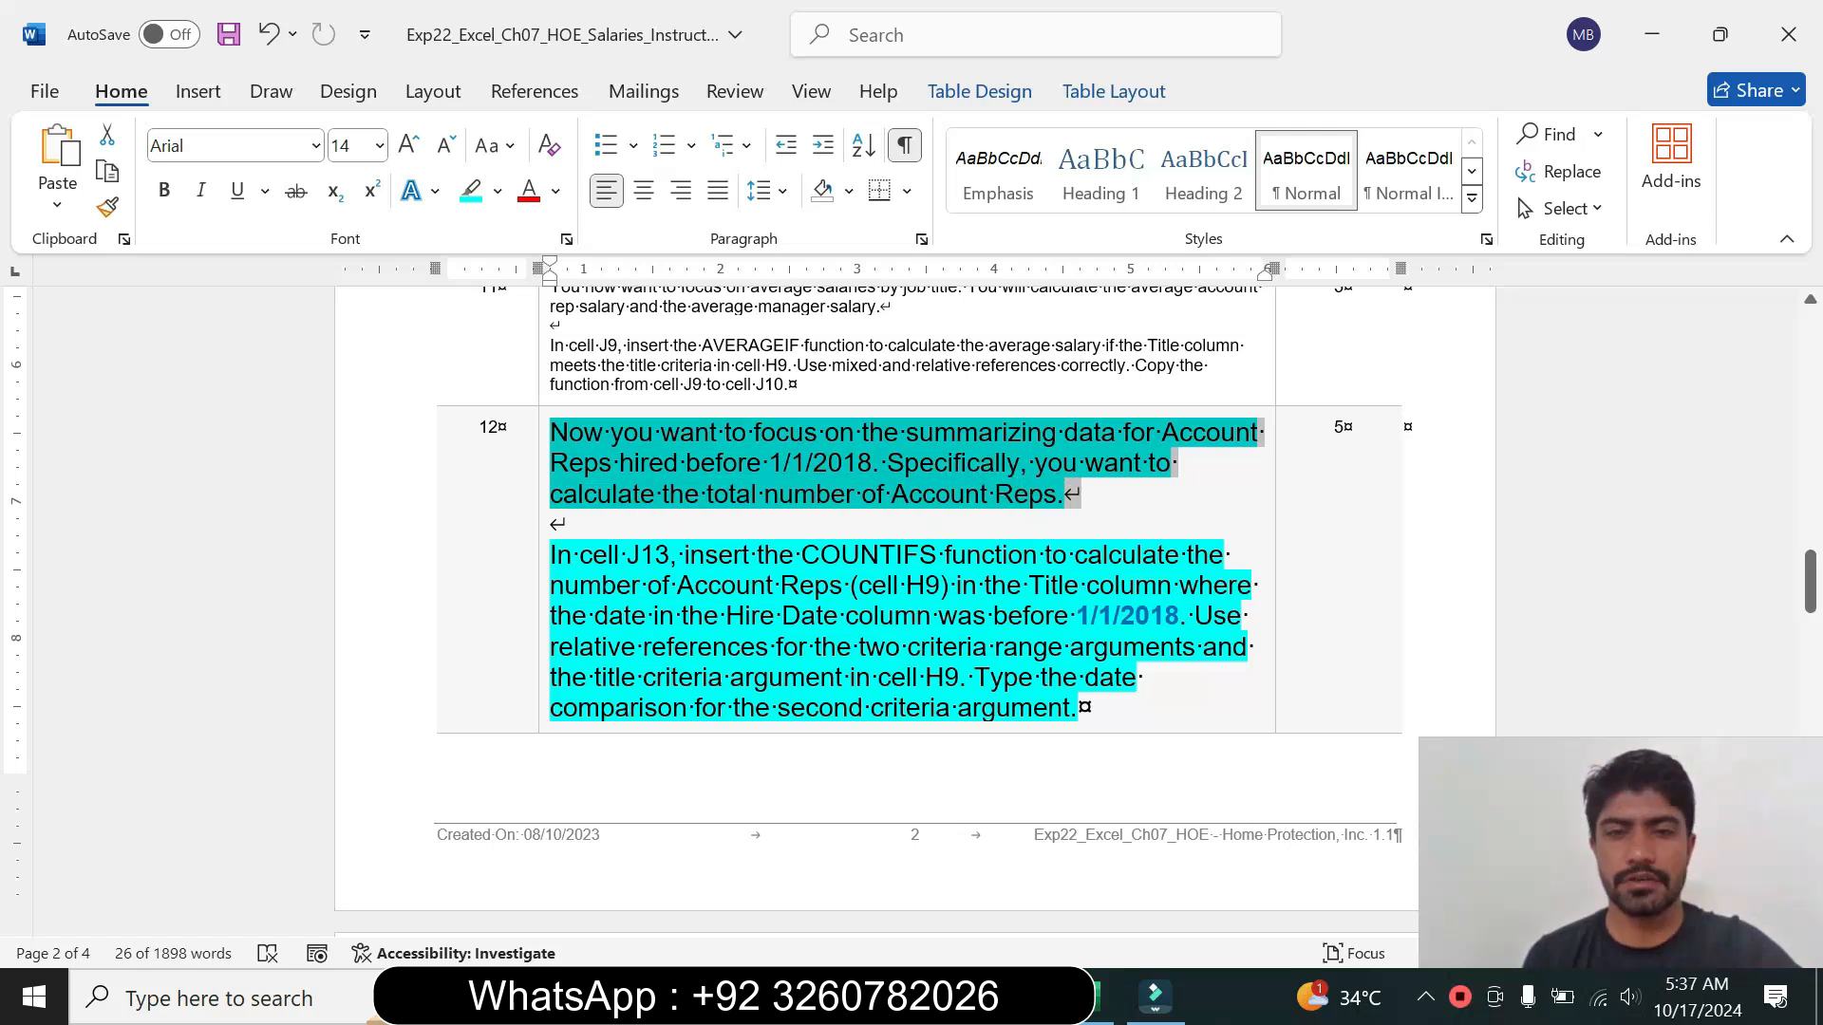
left_click_drag(581, 556, 959, 678)
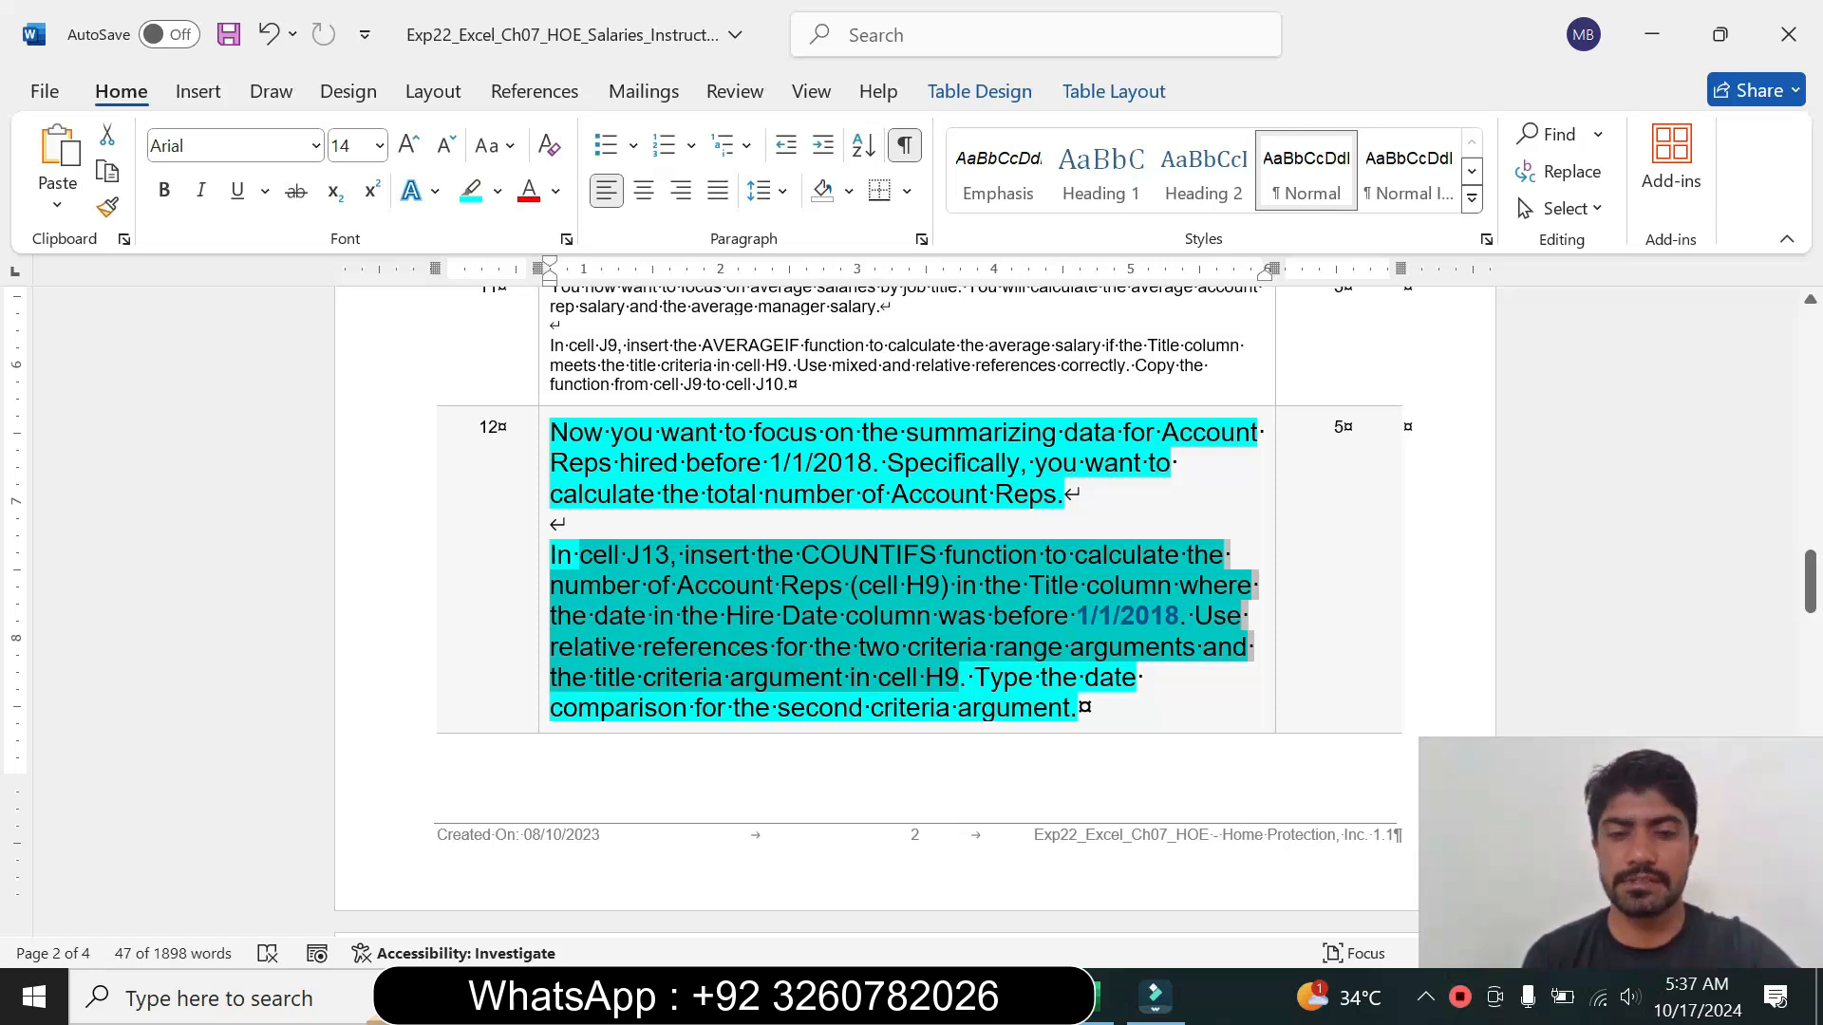
left_click(958, 709)
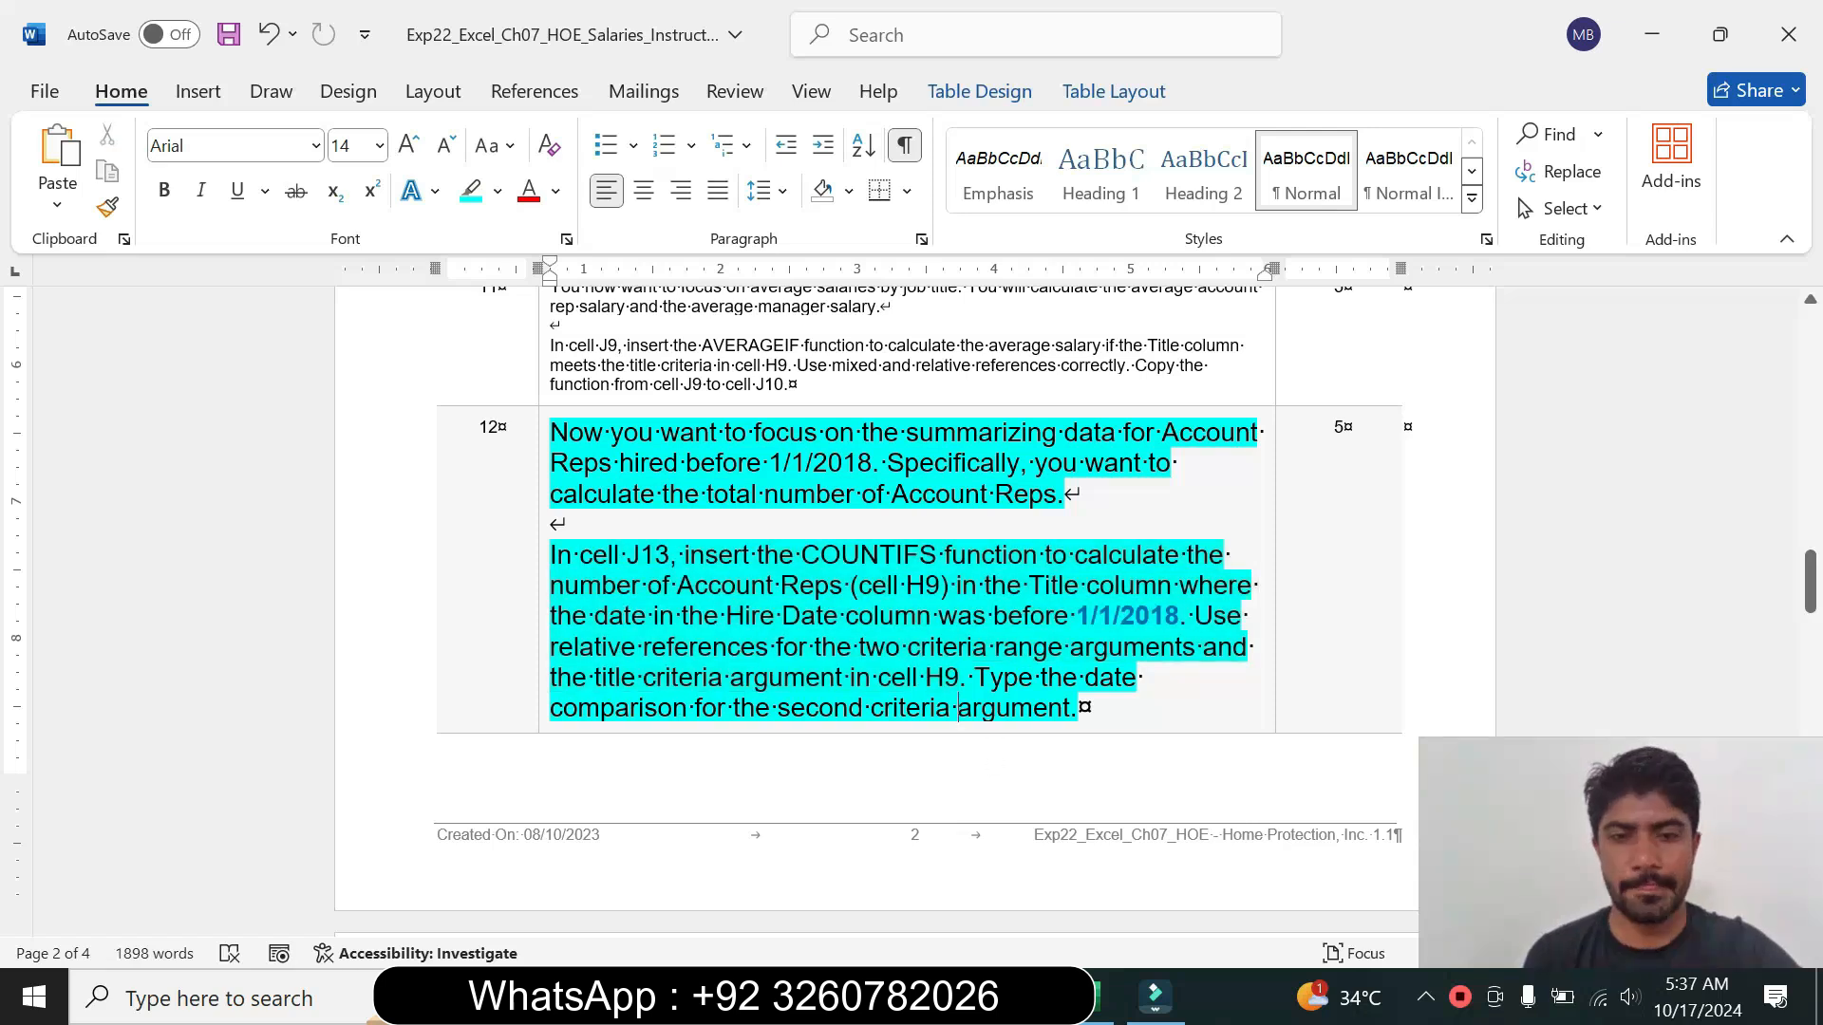
Step: Switch to Excel, begin a COUNTIFS formula in cell J13 of 2-Stats Map and open its function arguments
left_click(1102, 997)
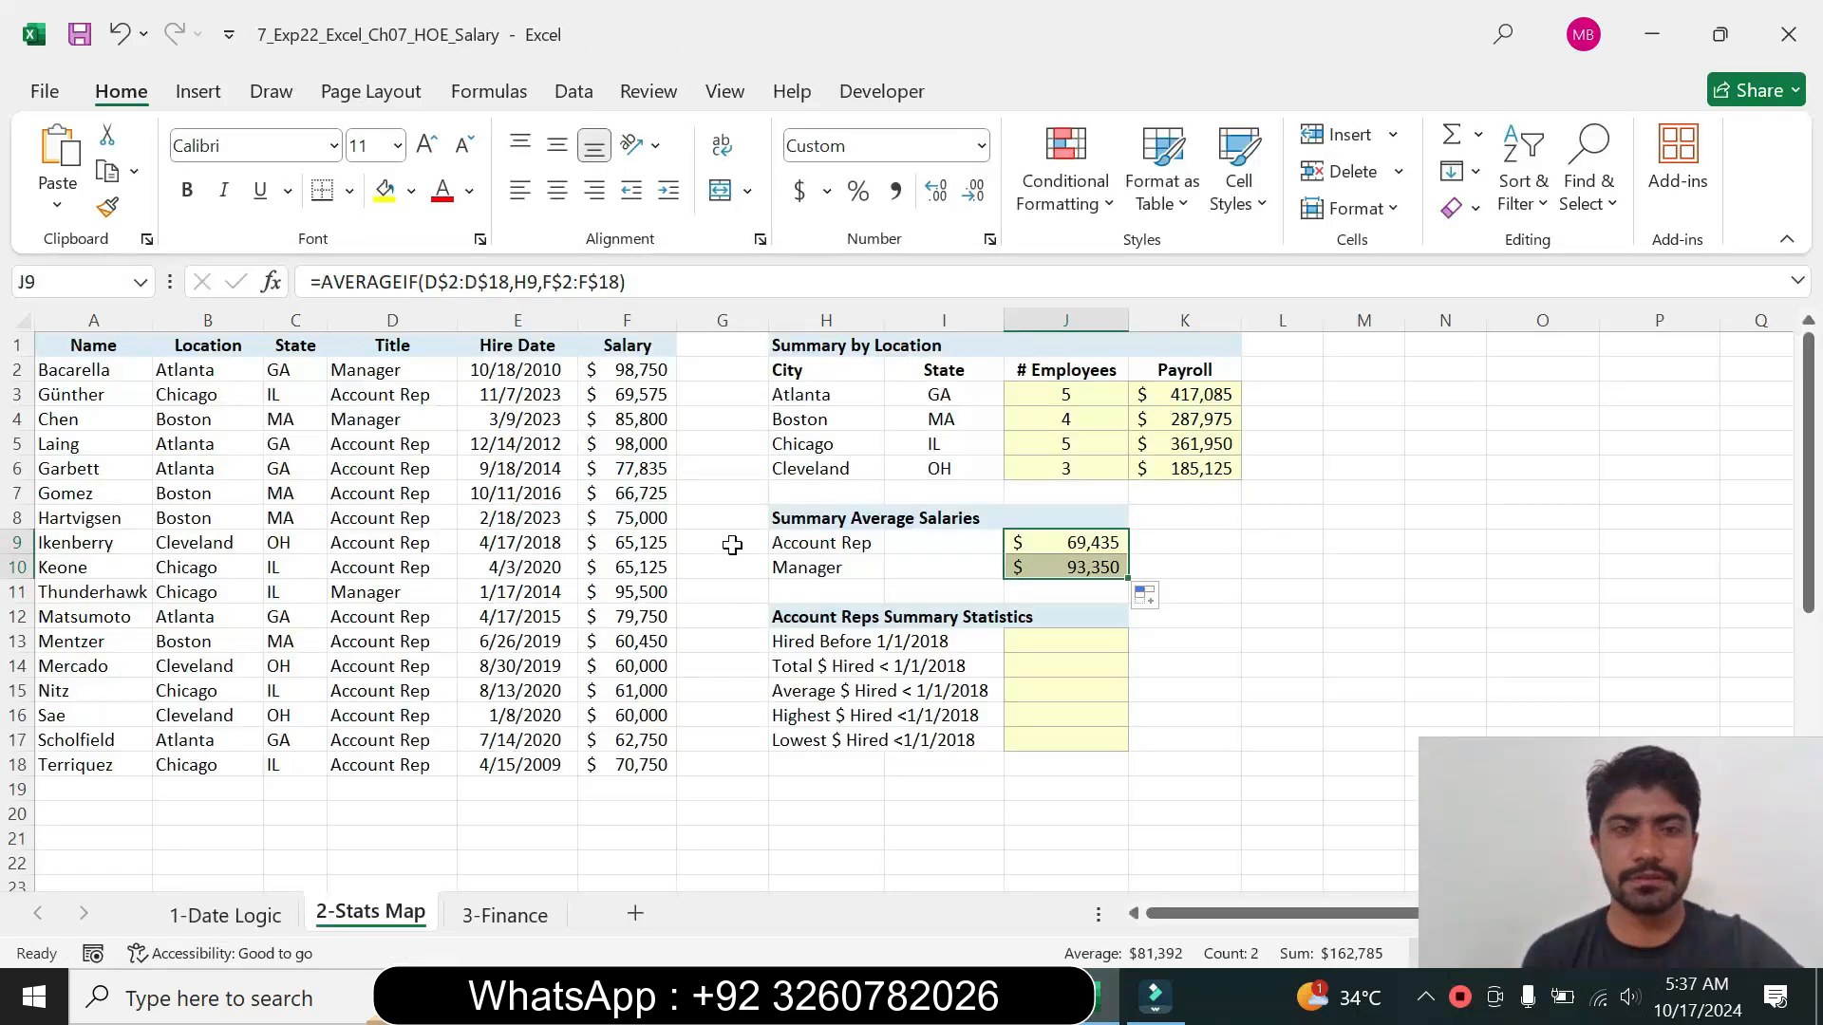
left_click(1056, 639)
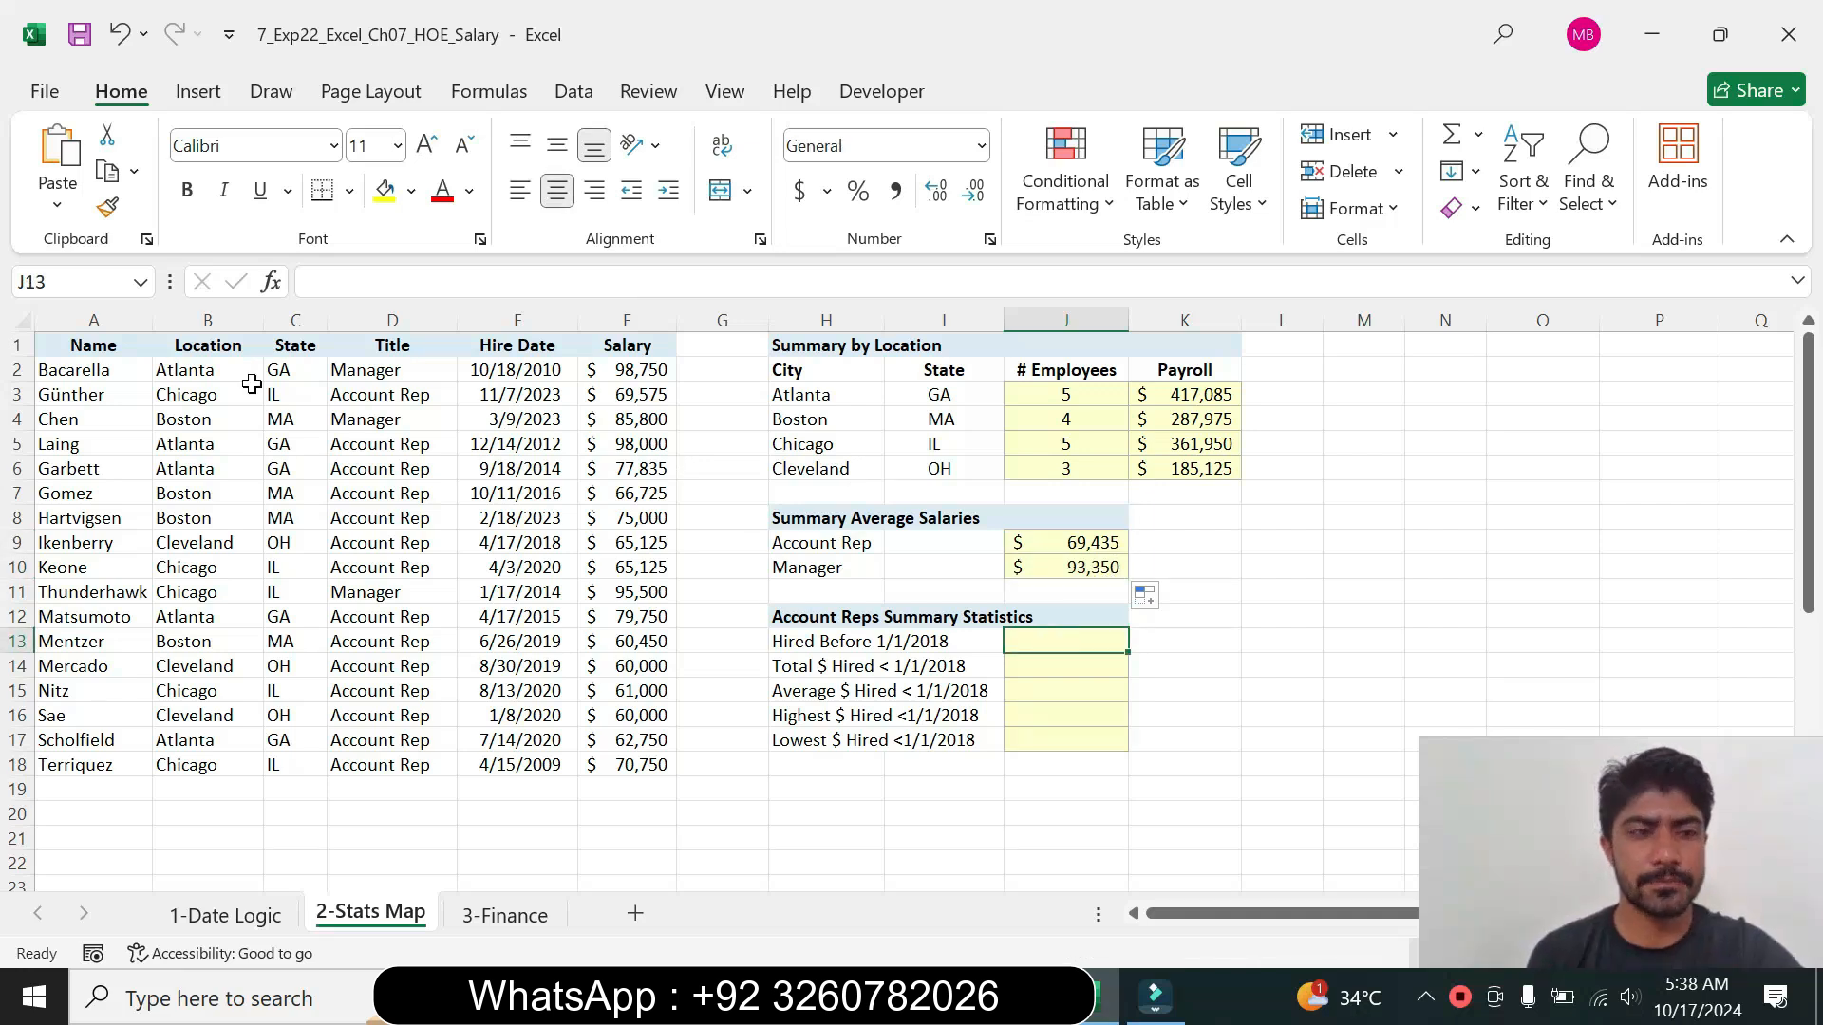
key("alt+Tab")
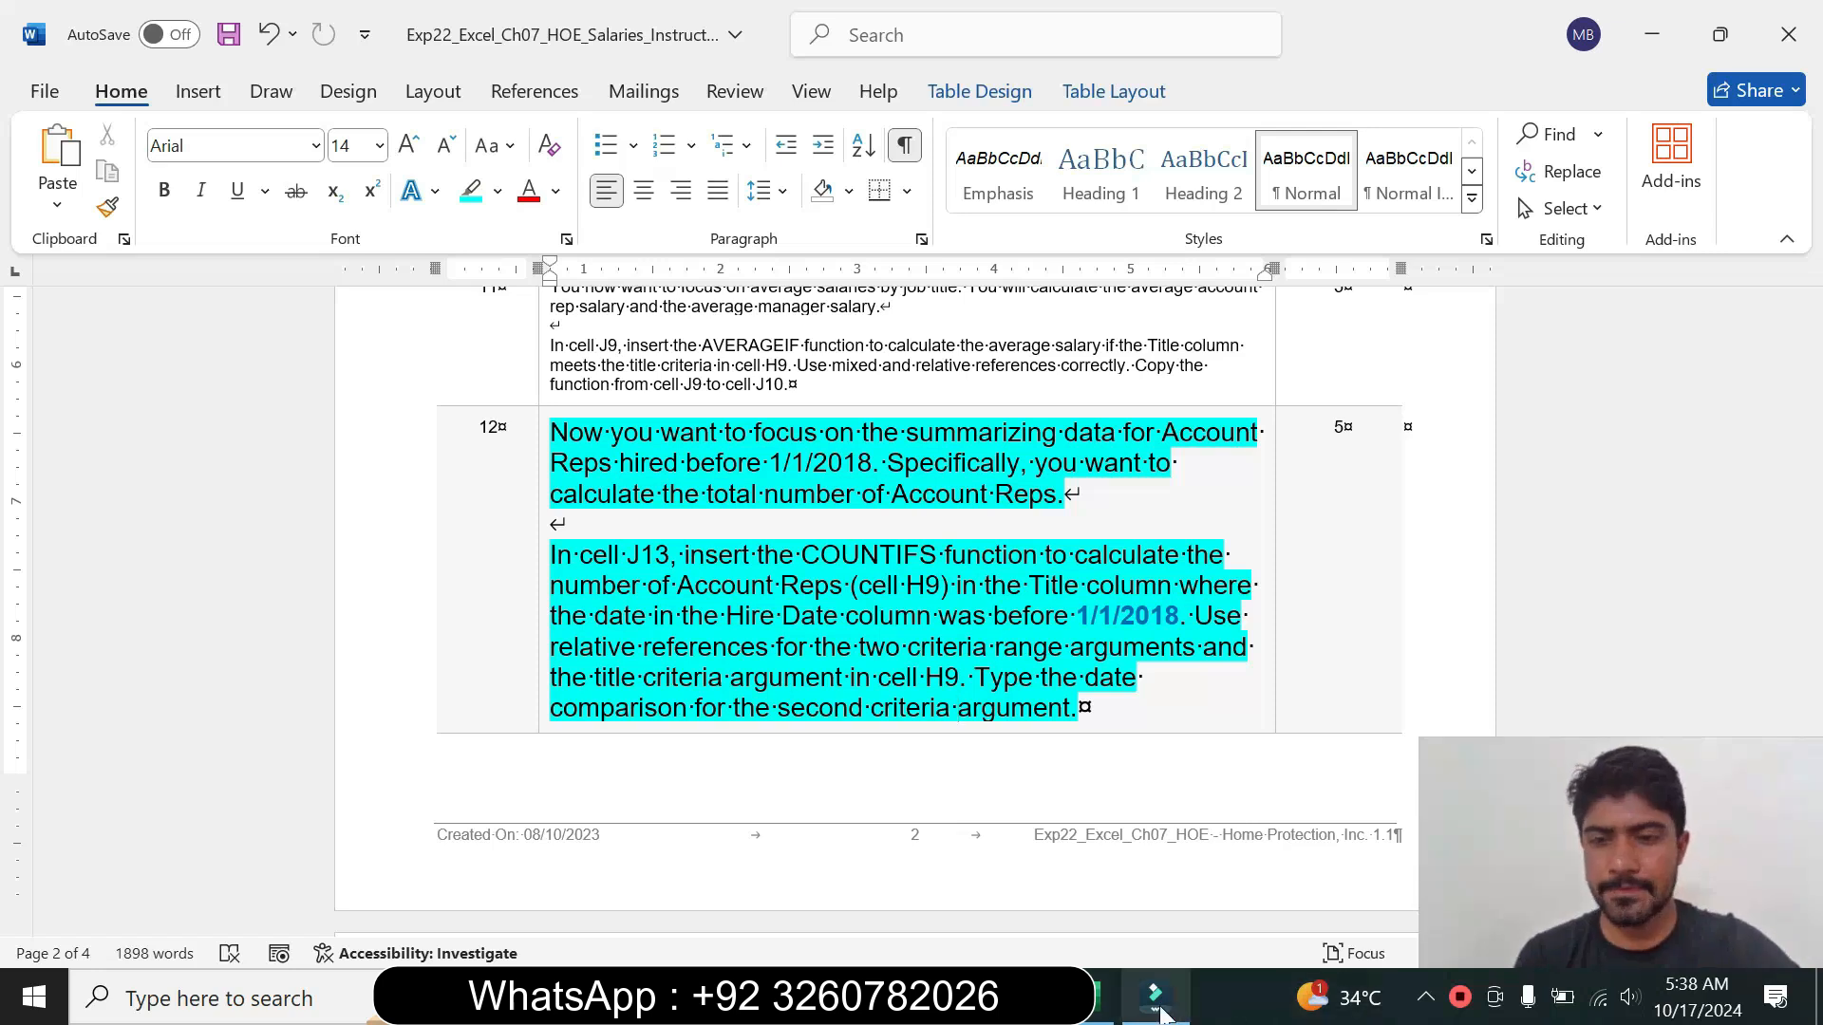
key("alt+Tab")
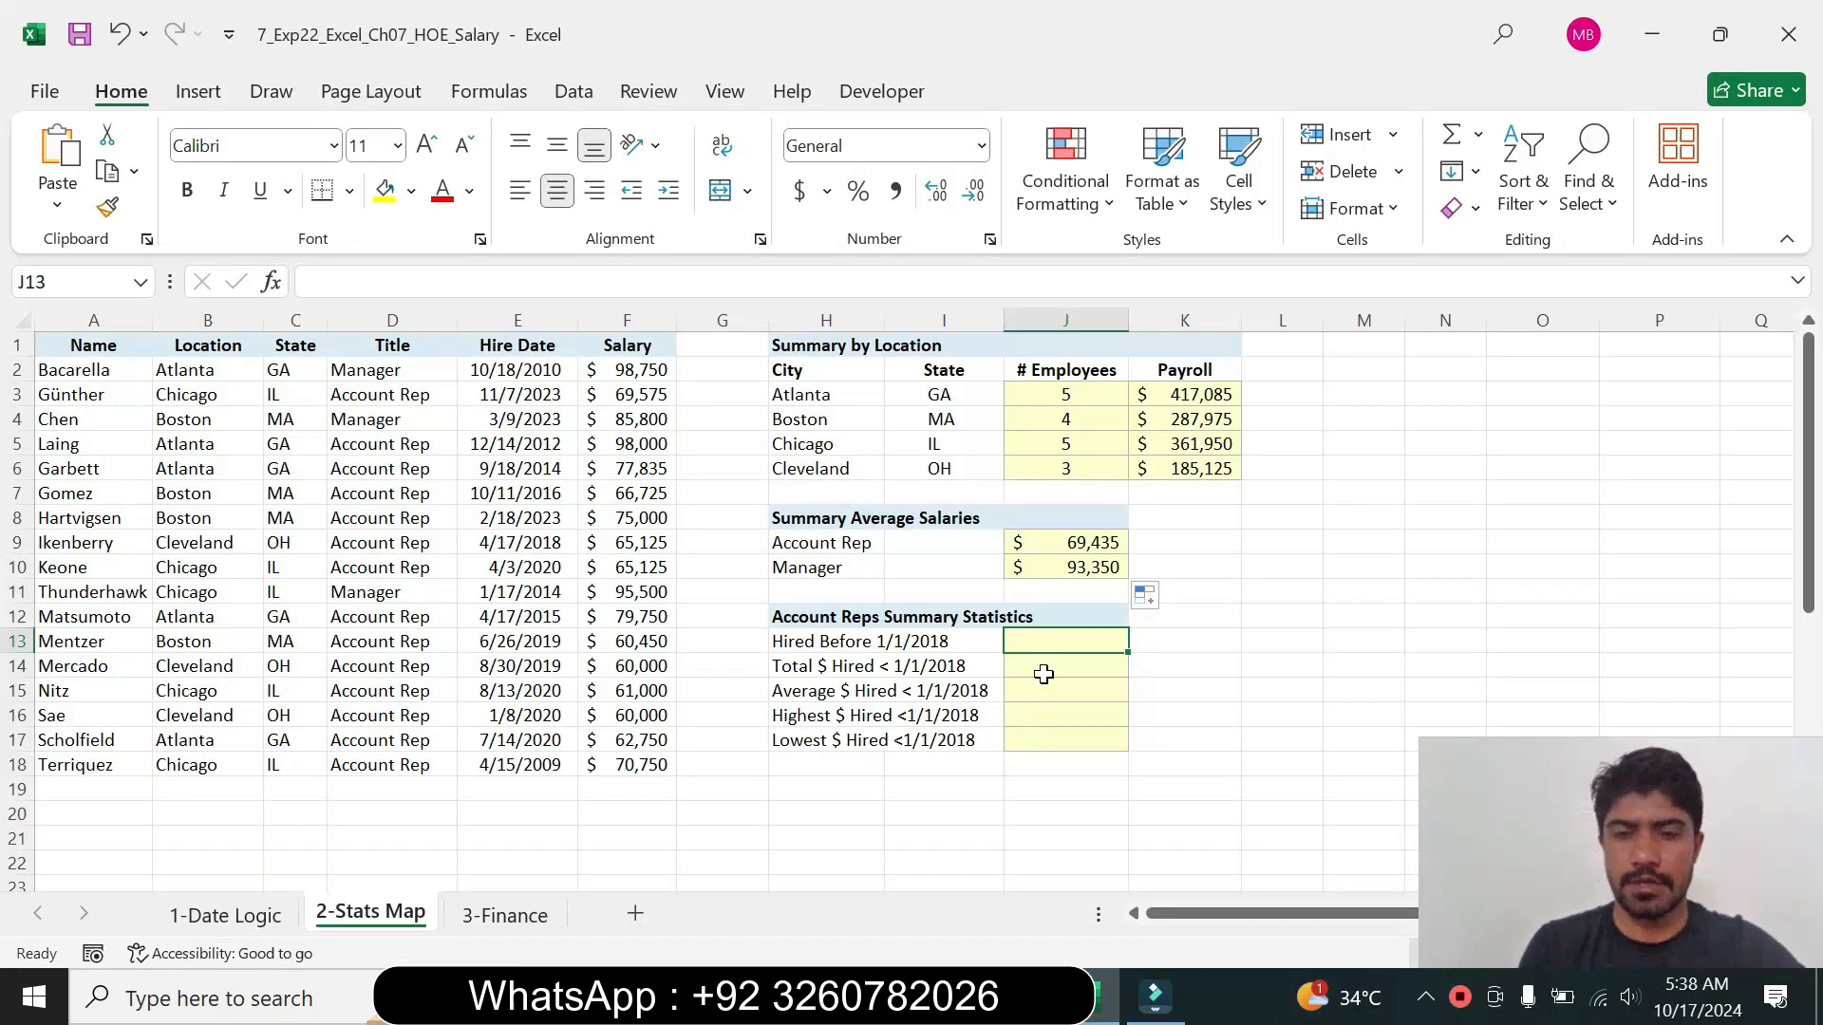
type("=")
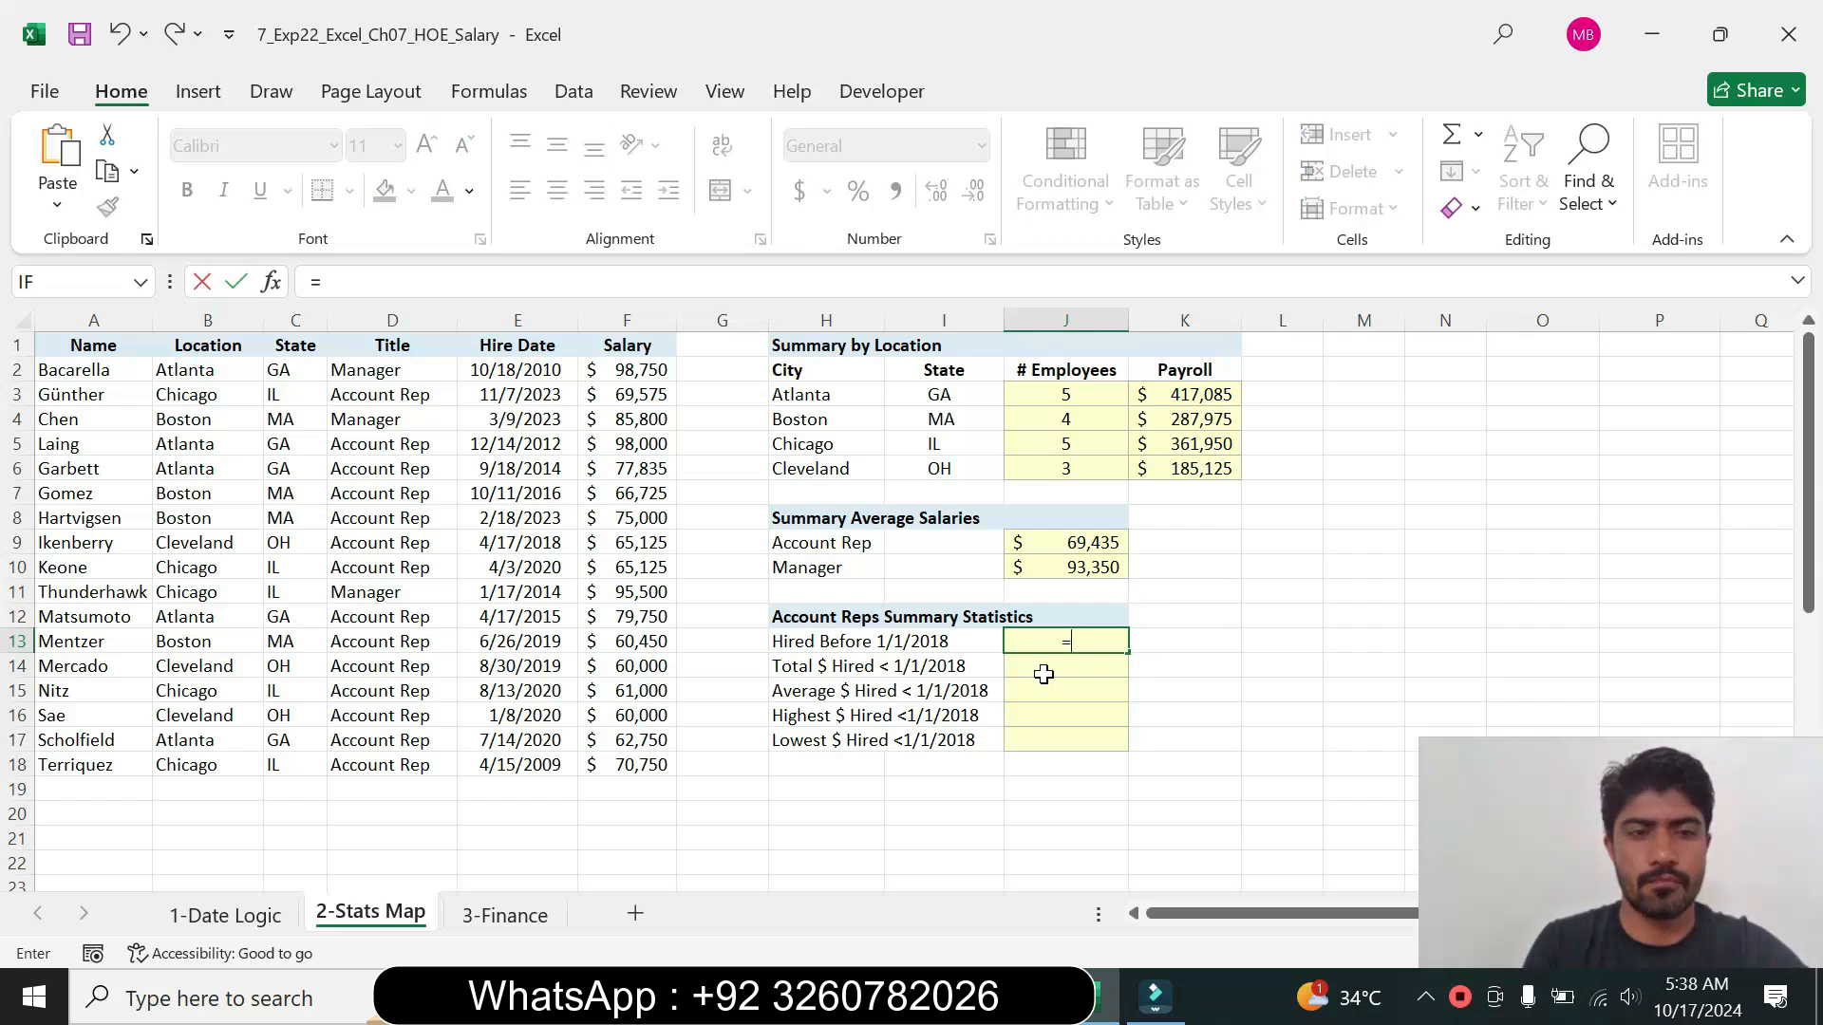
type("co")
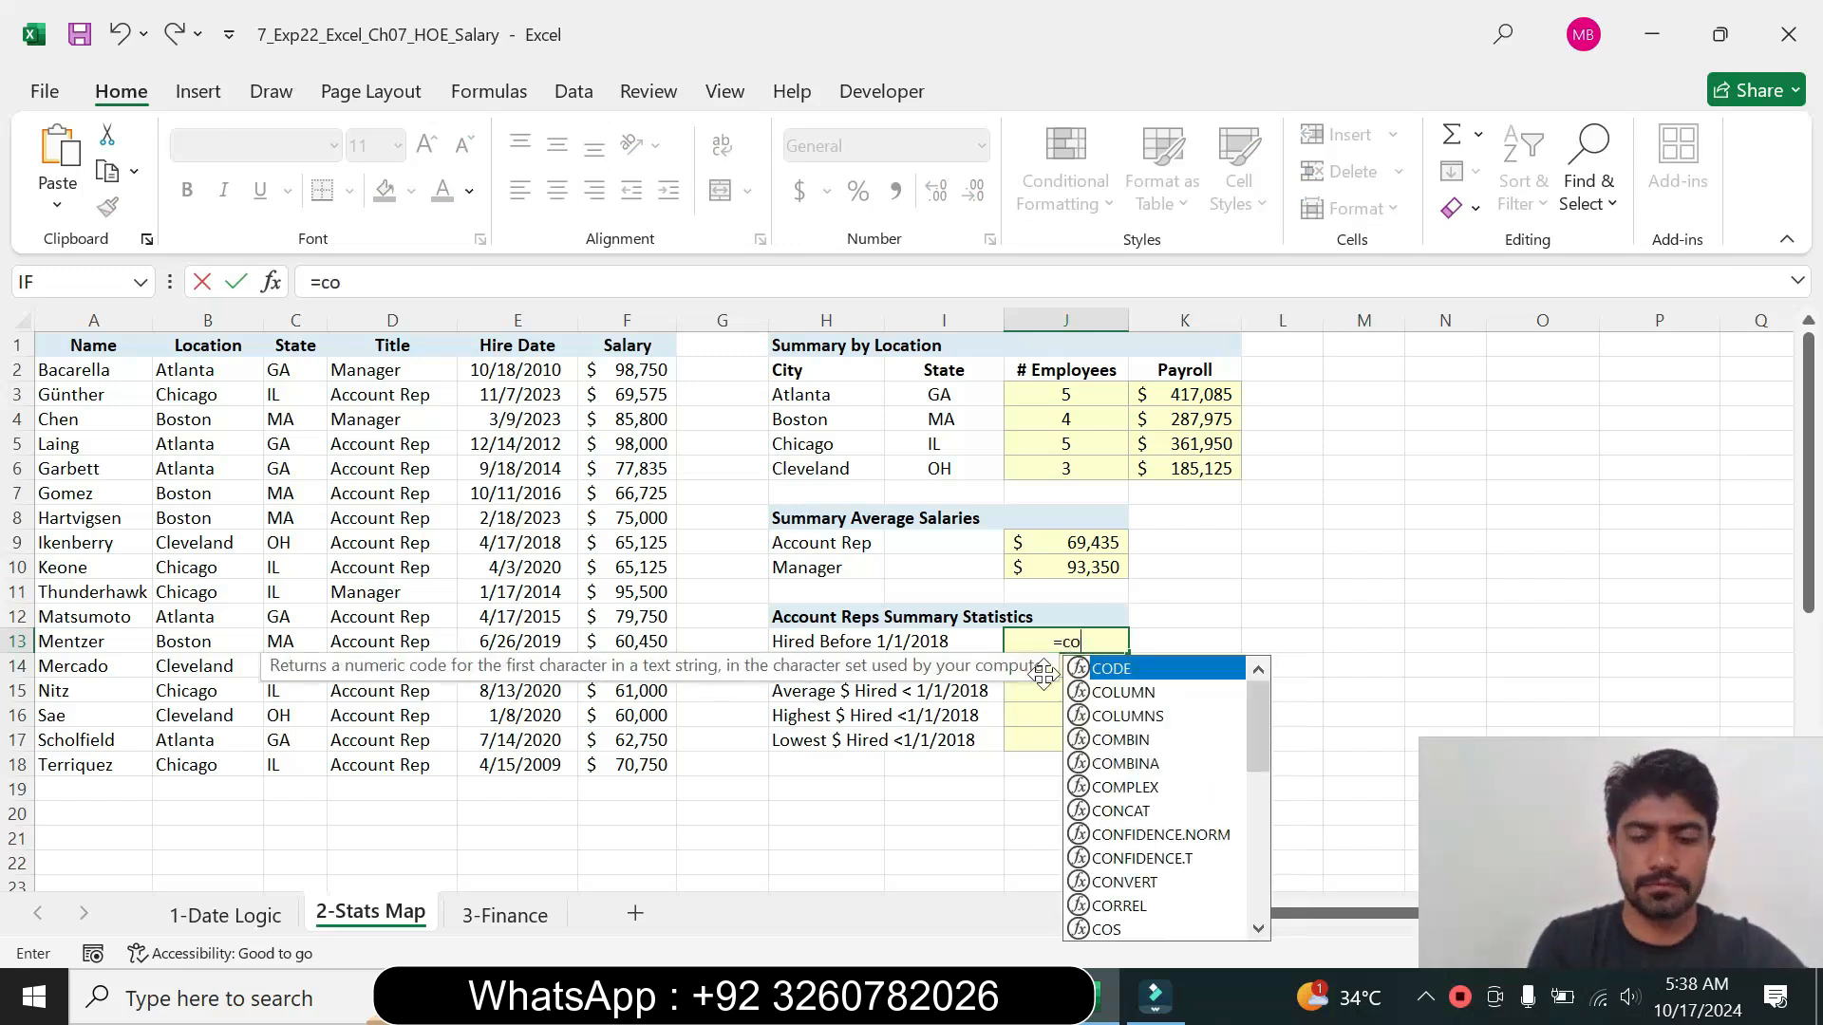
type("untif")
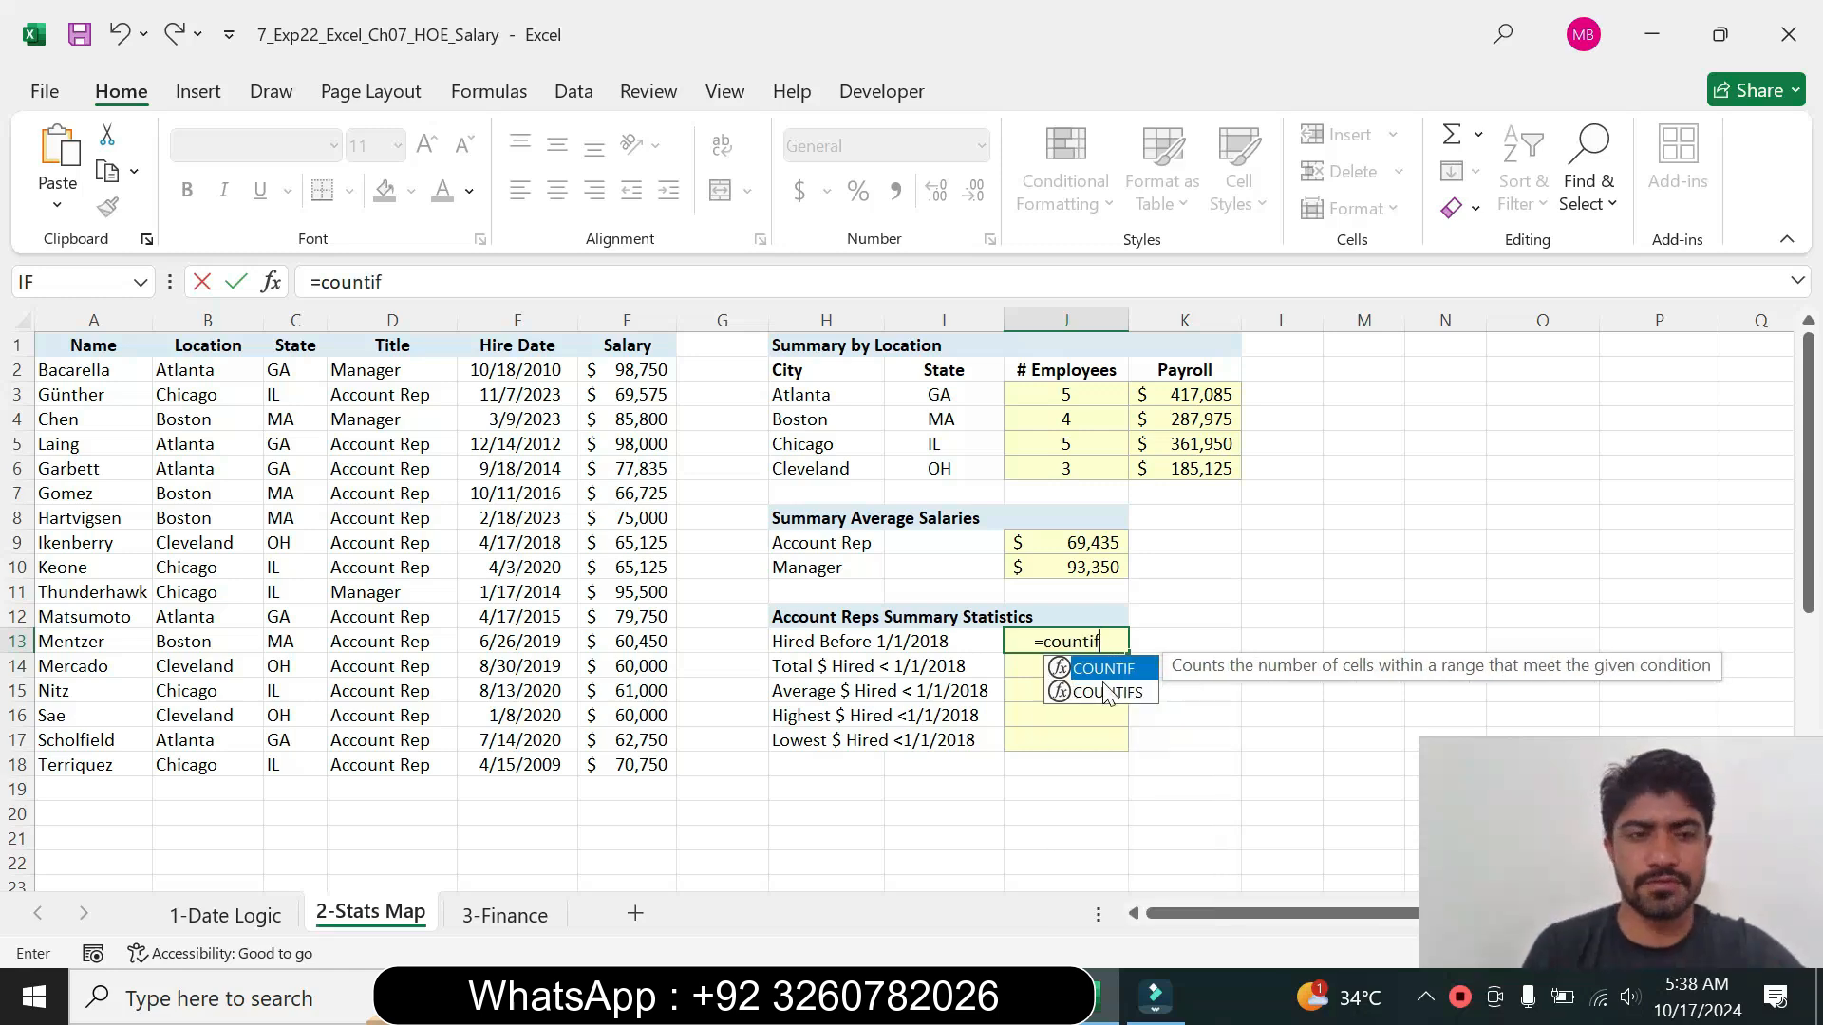
double_click(1141, 690)
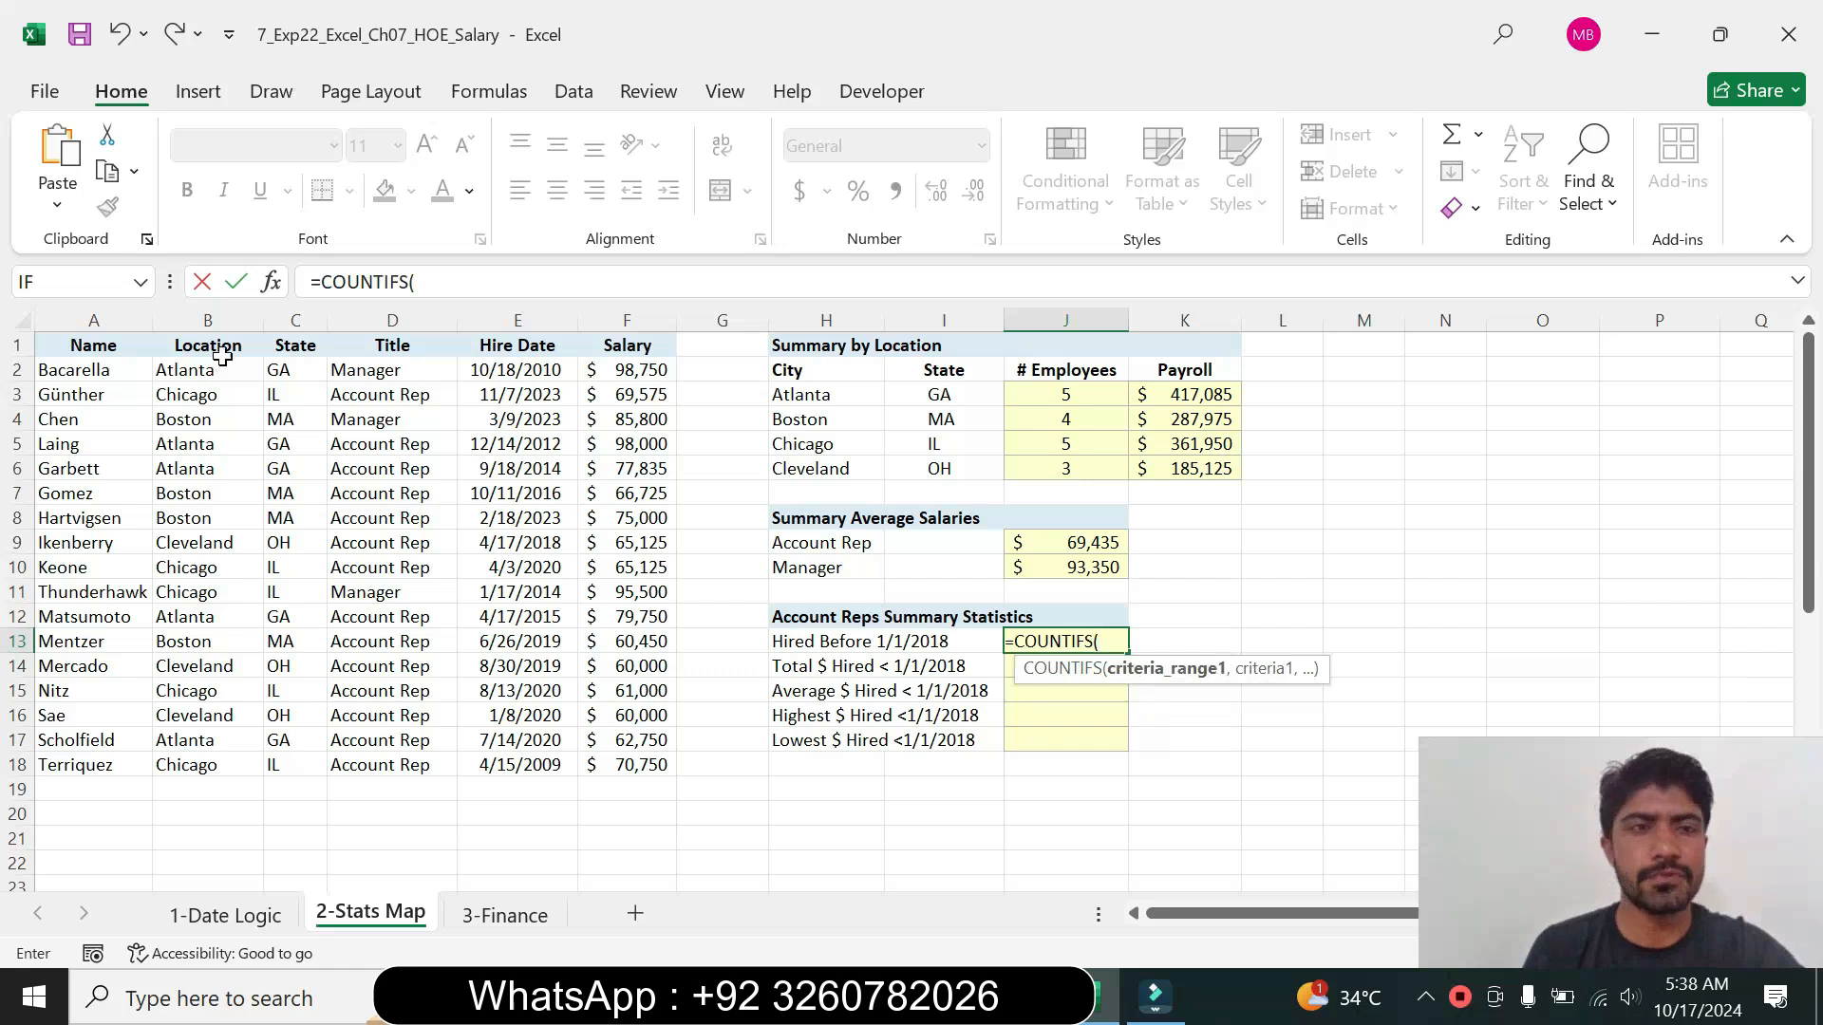
left_click(268, 283)
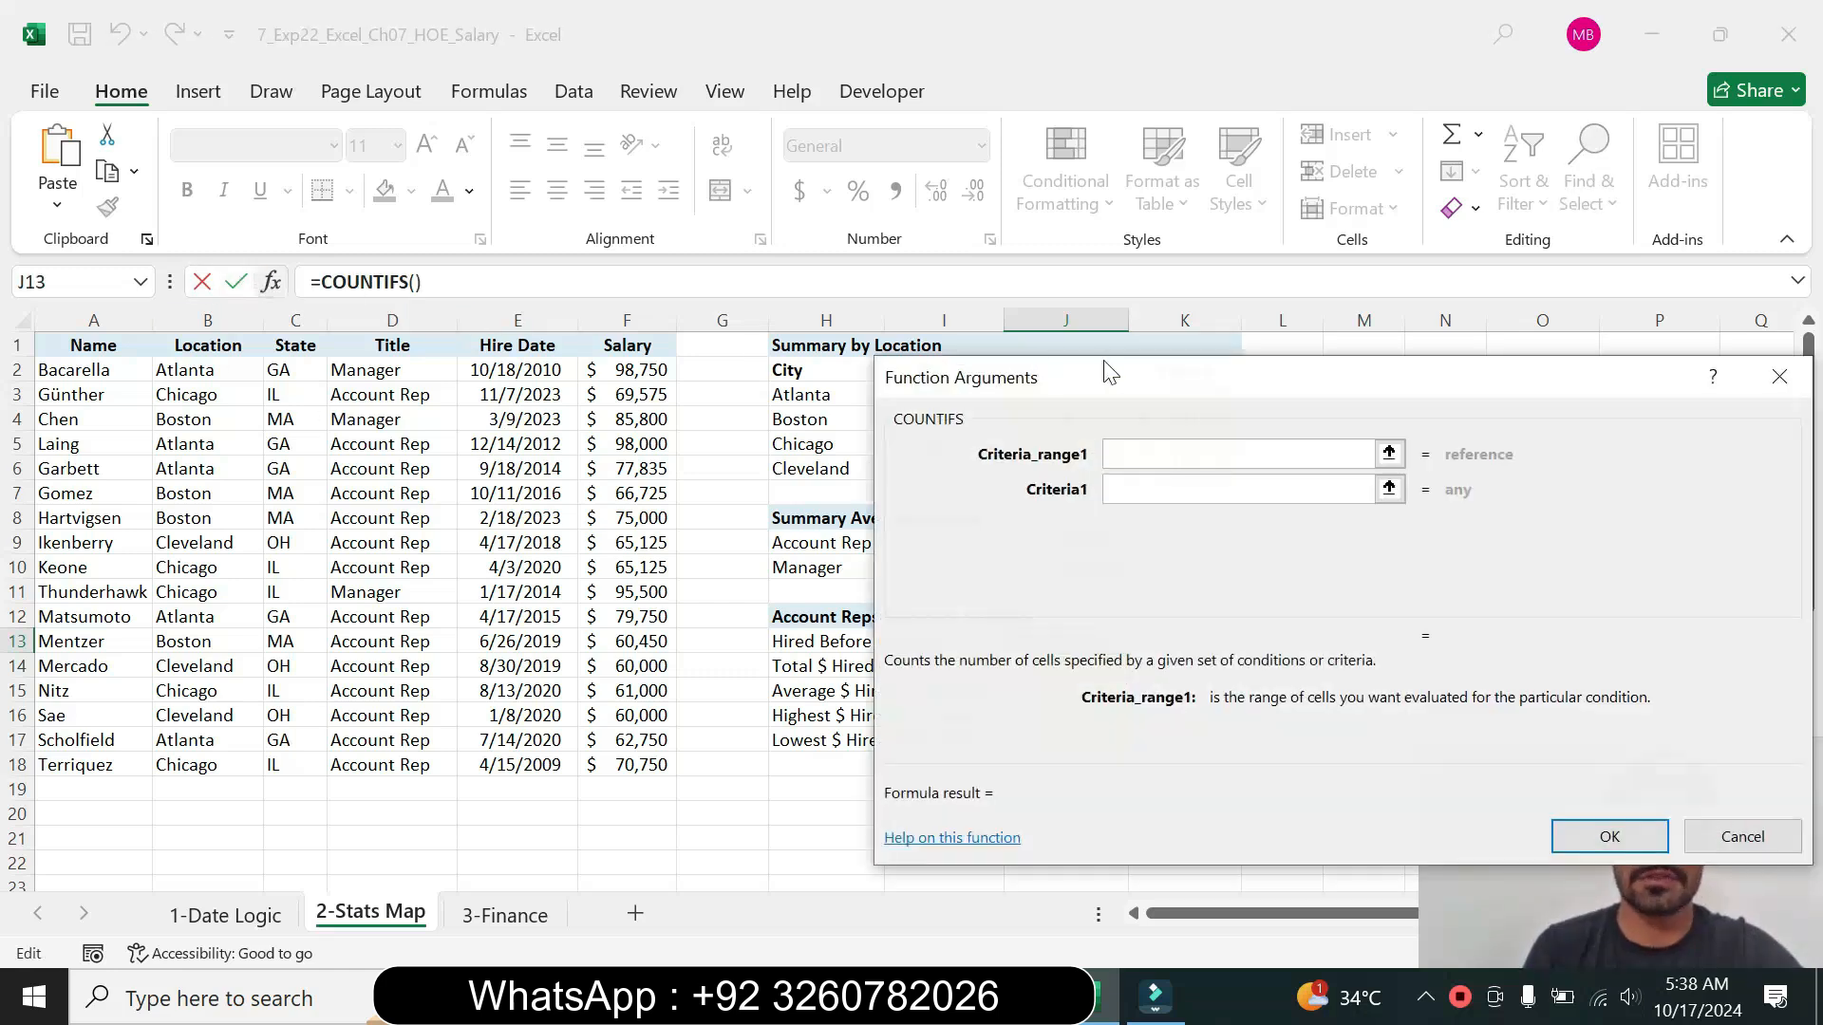
left_click_drag(1141, 377, 1000, 340)
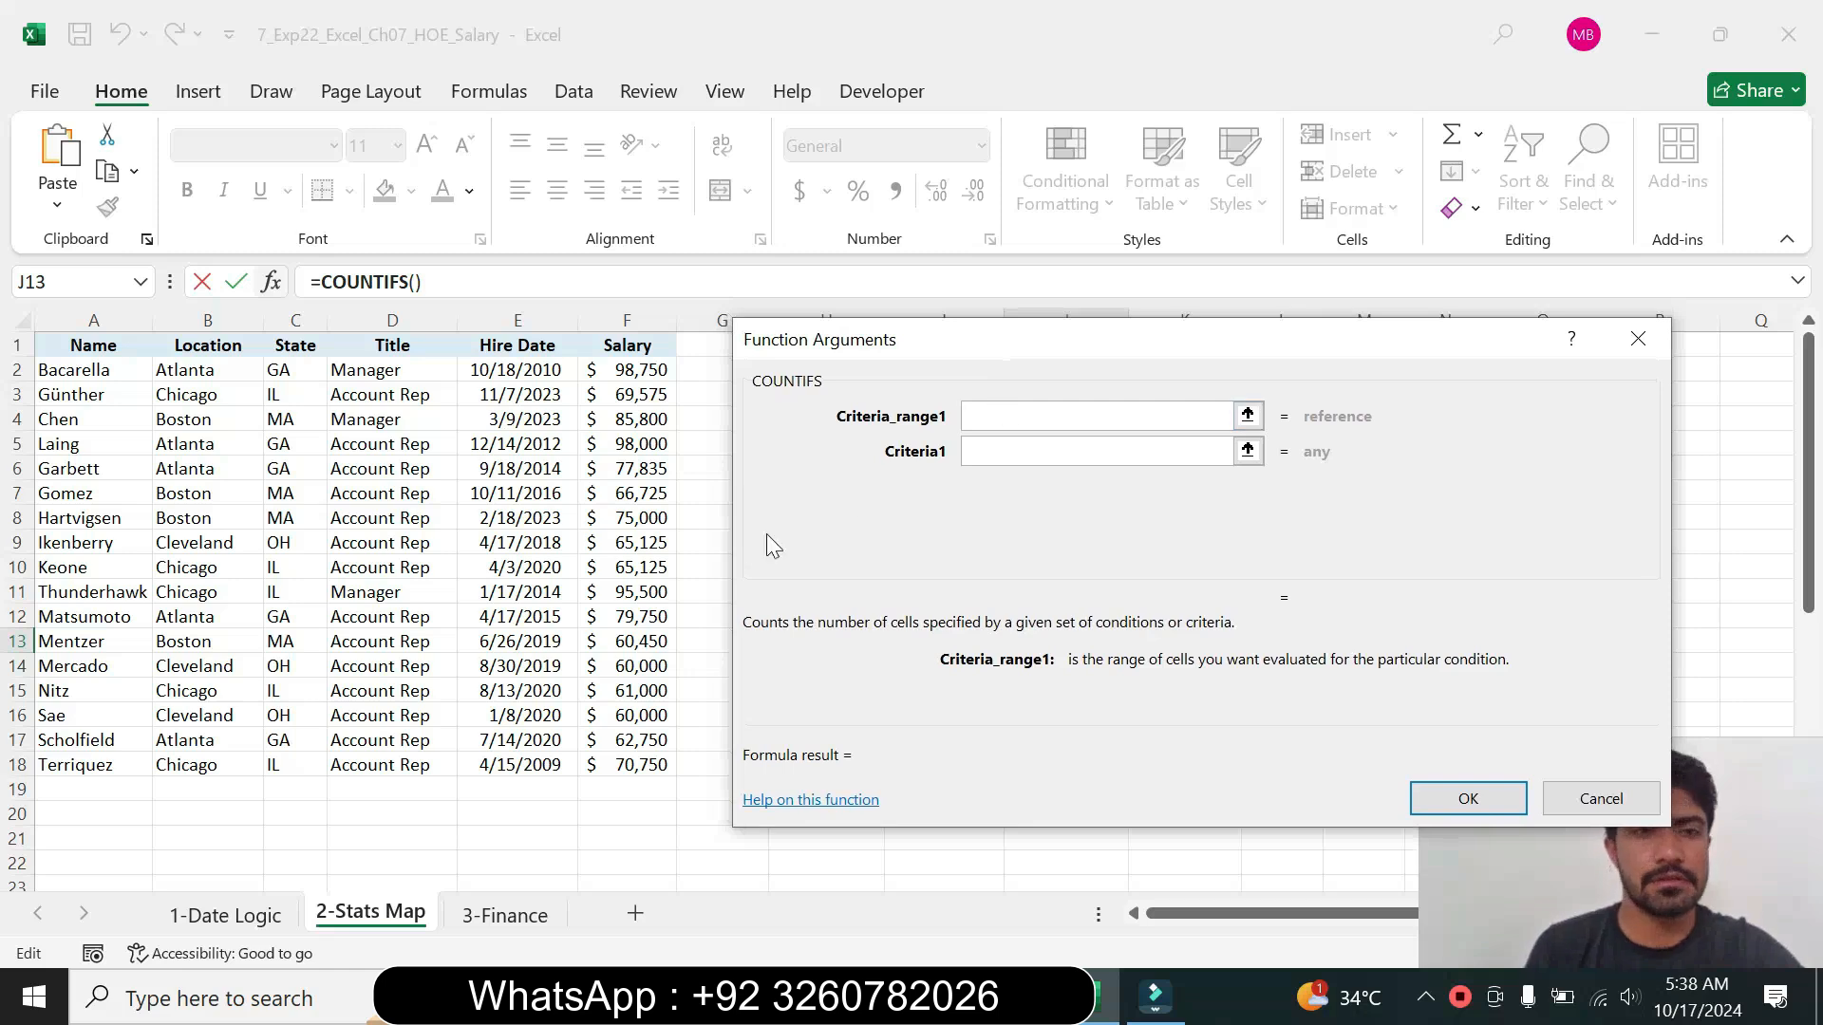
Step: Set the first COUNTIFS criteria range to the Title cells D2:D18 and its criterion to H9, rechecking the Word instructions
left_click_drag(411, 374, 383, 756)
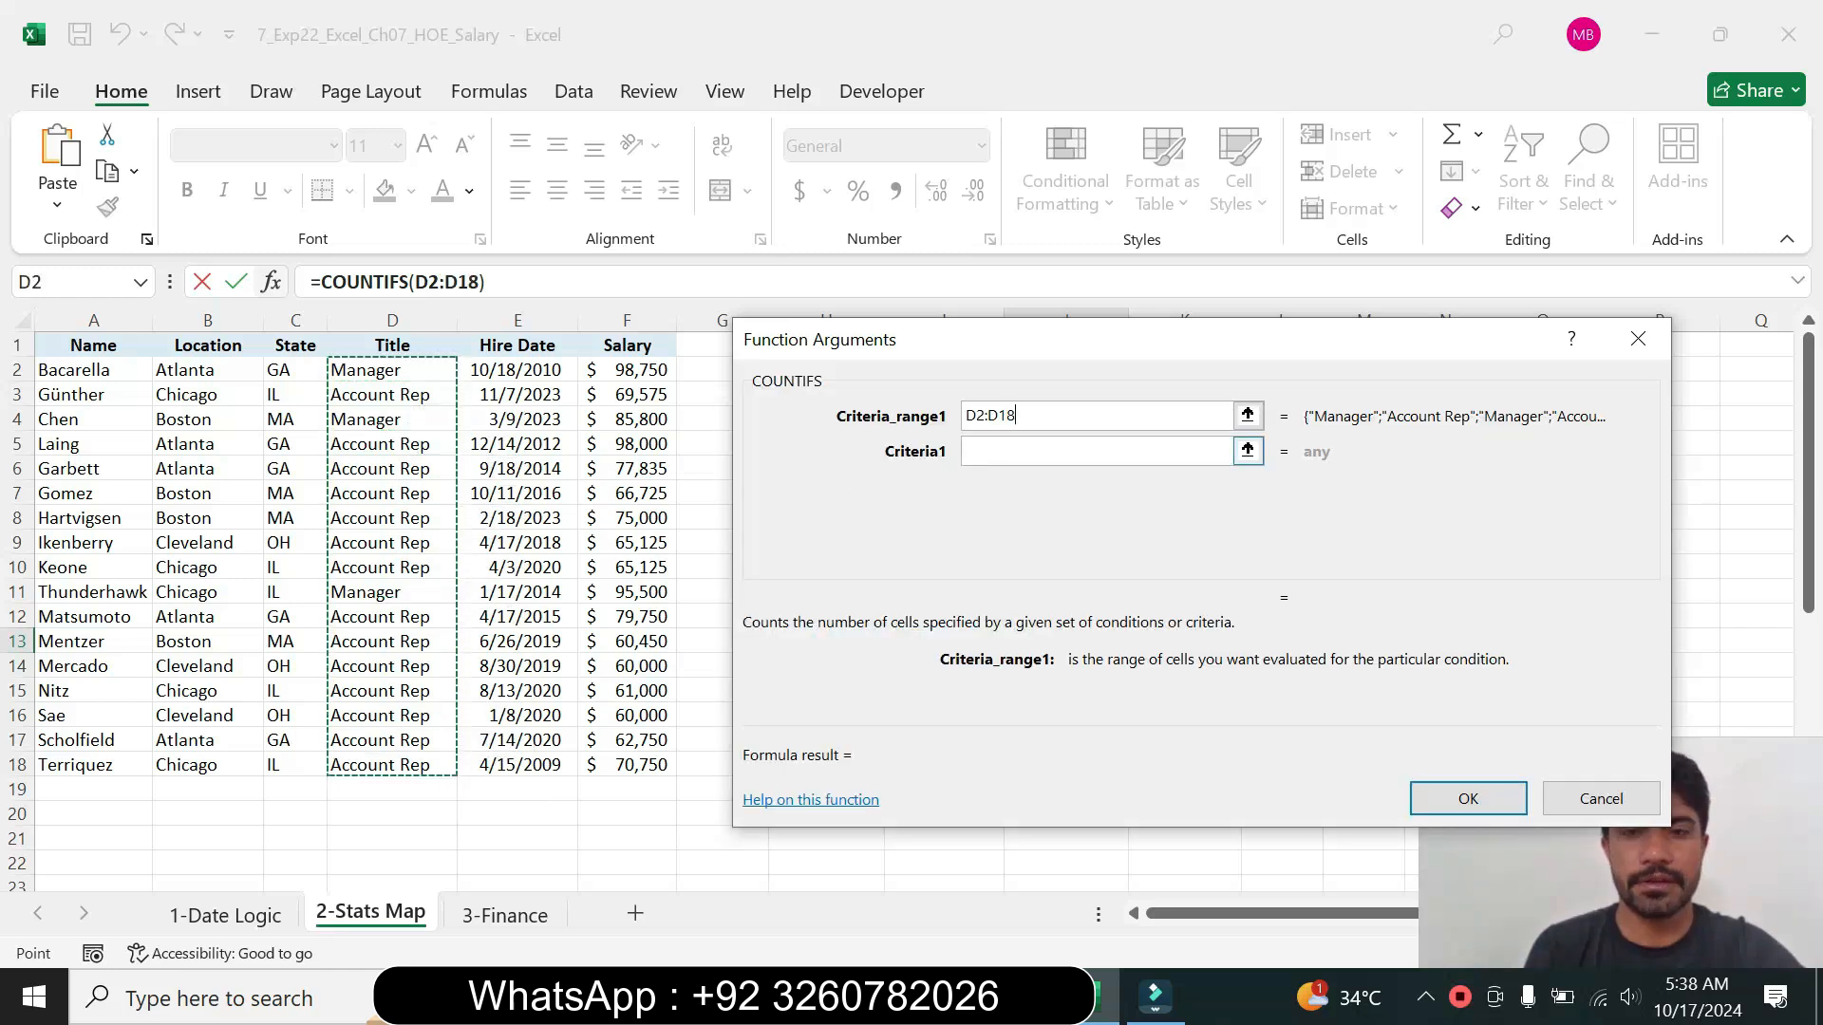
key("Tab")
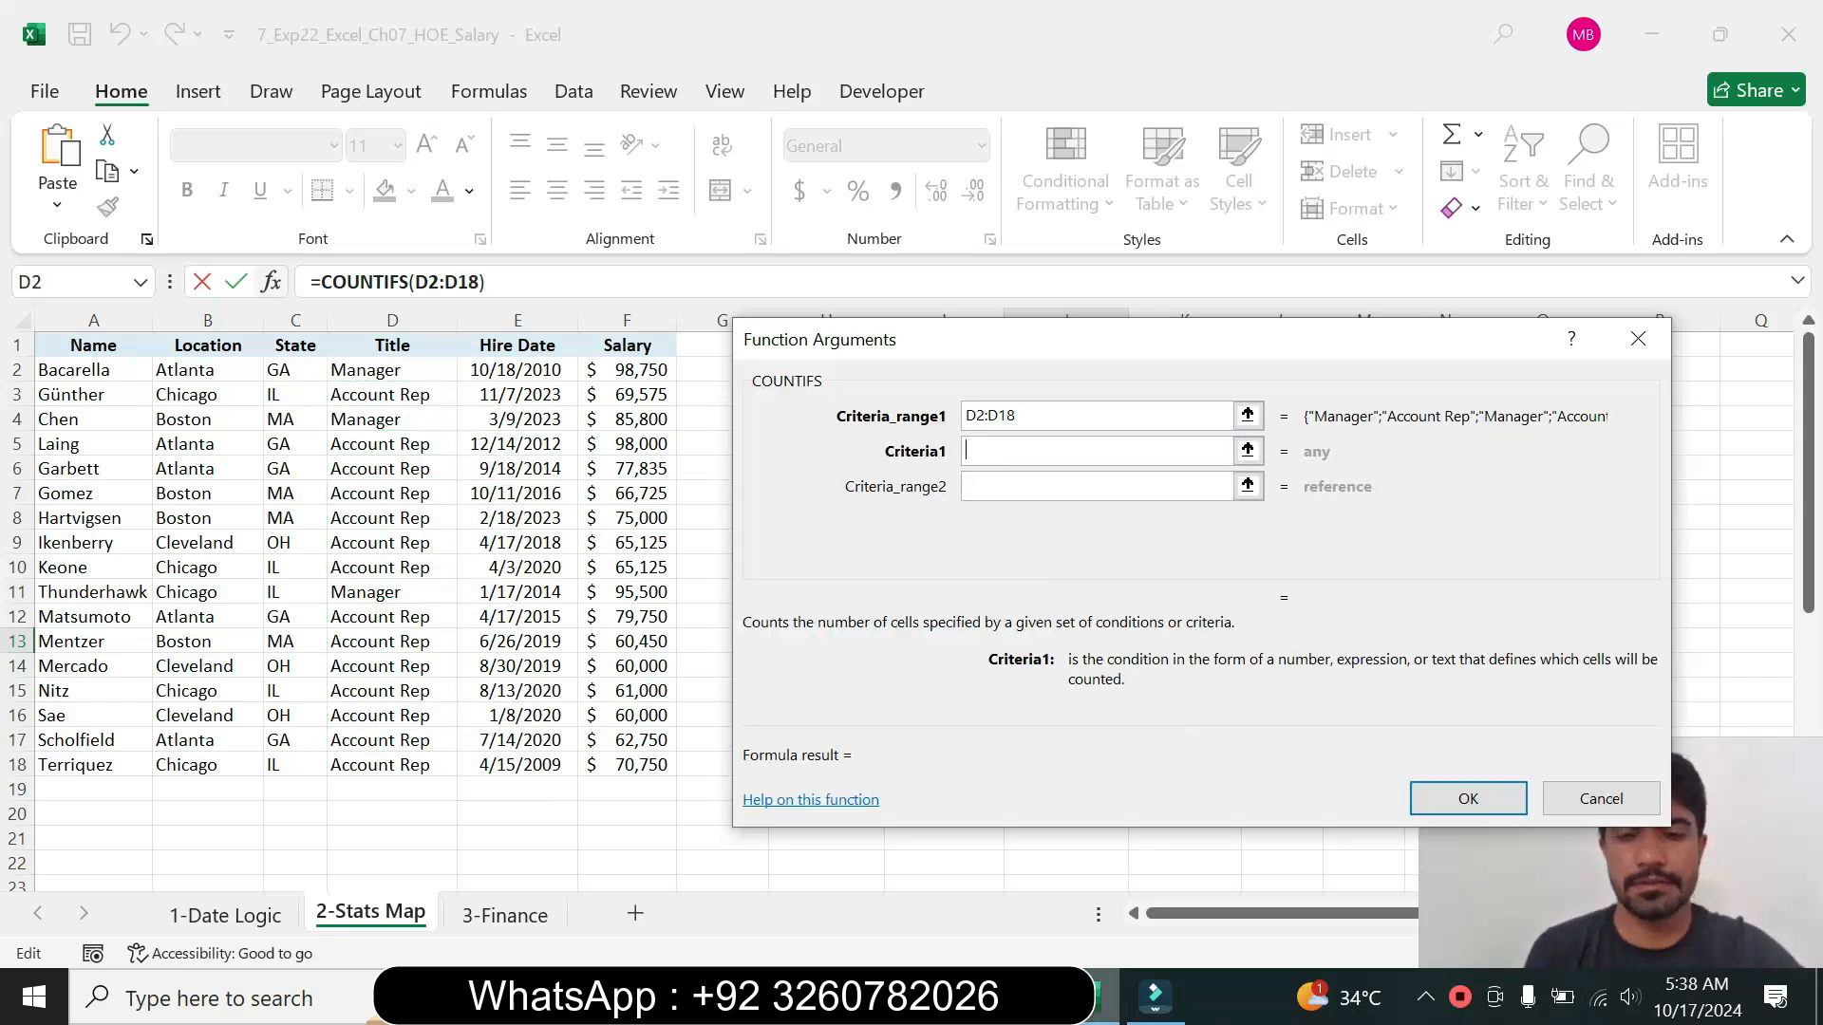
key("alt+Tab")
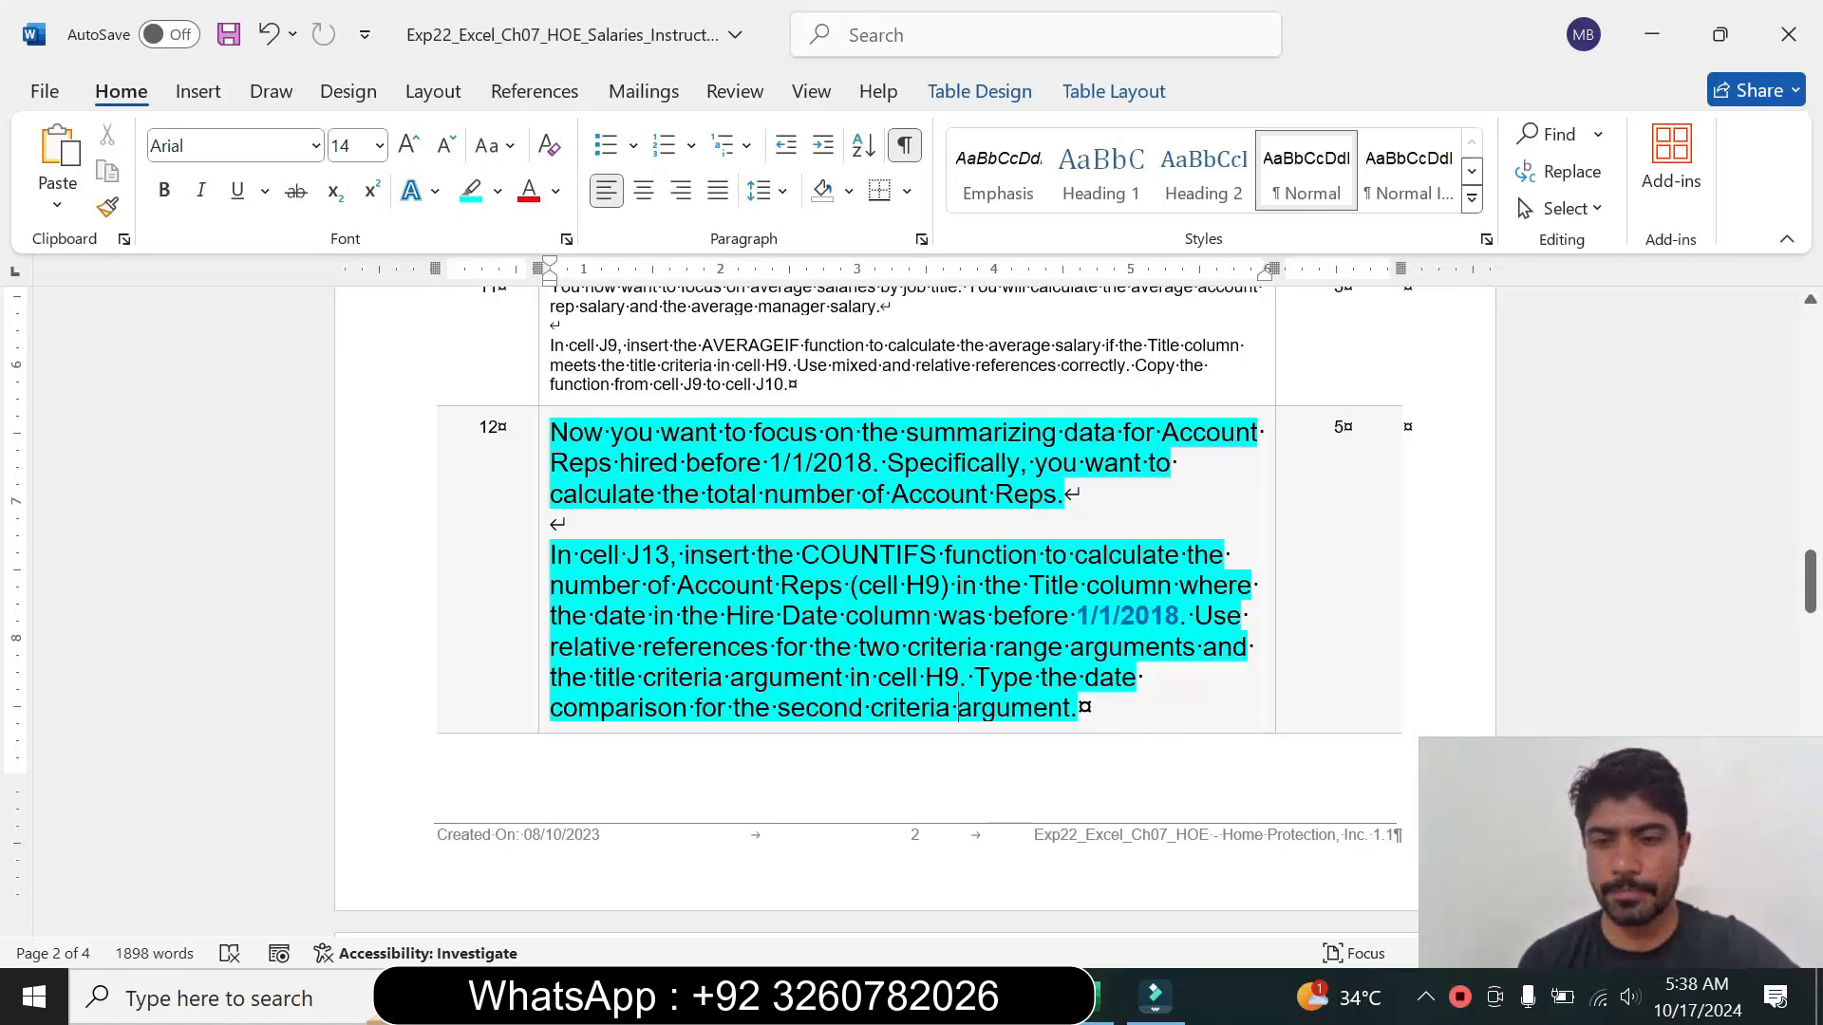
key("alt+Tab")
left_click(978, 309)
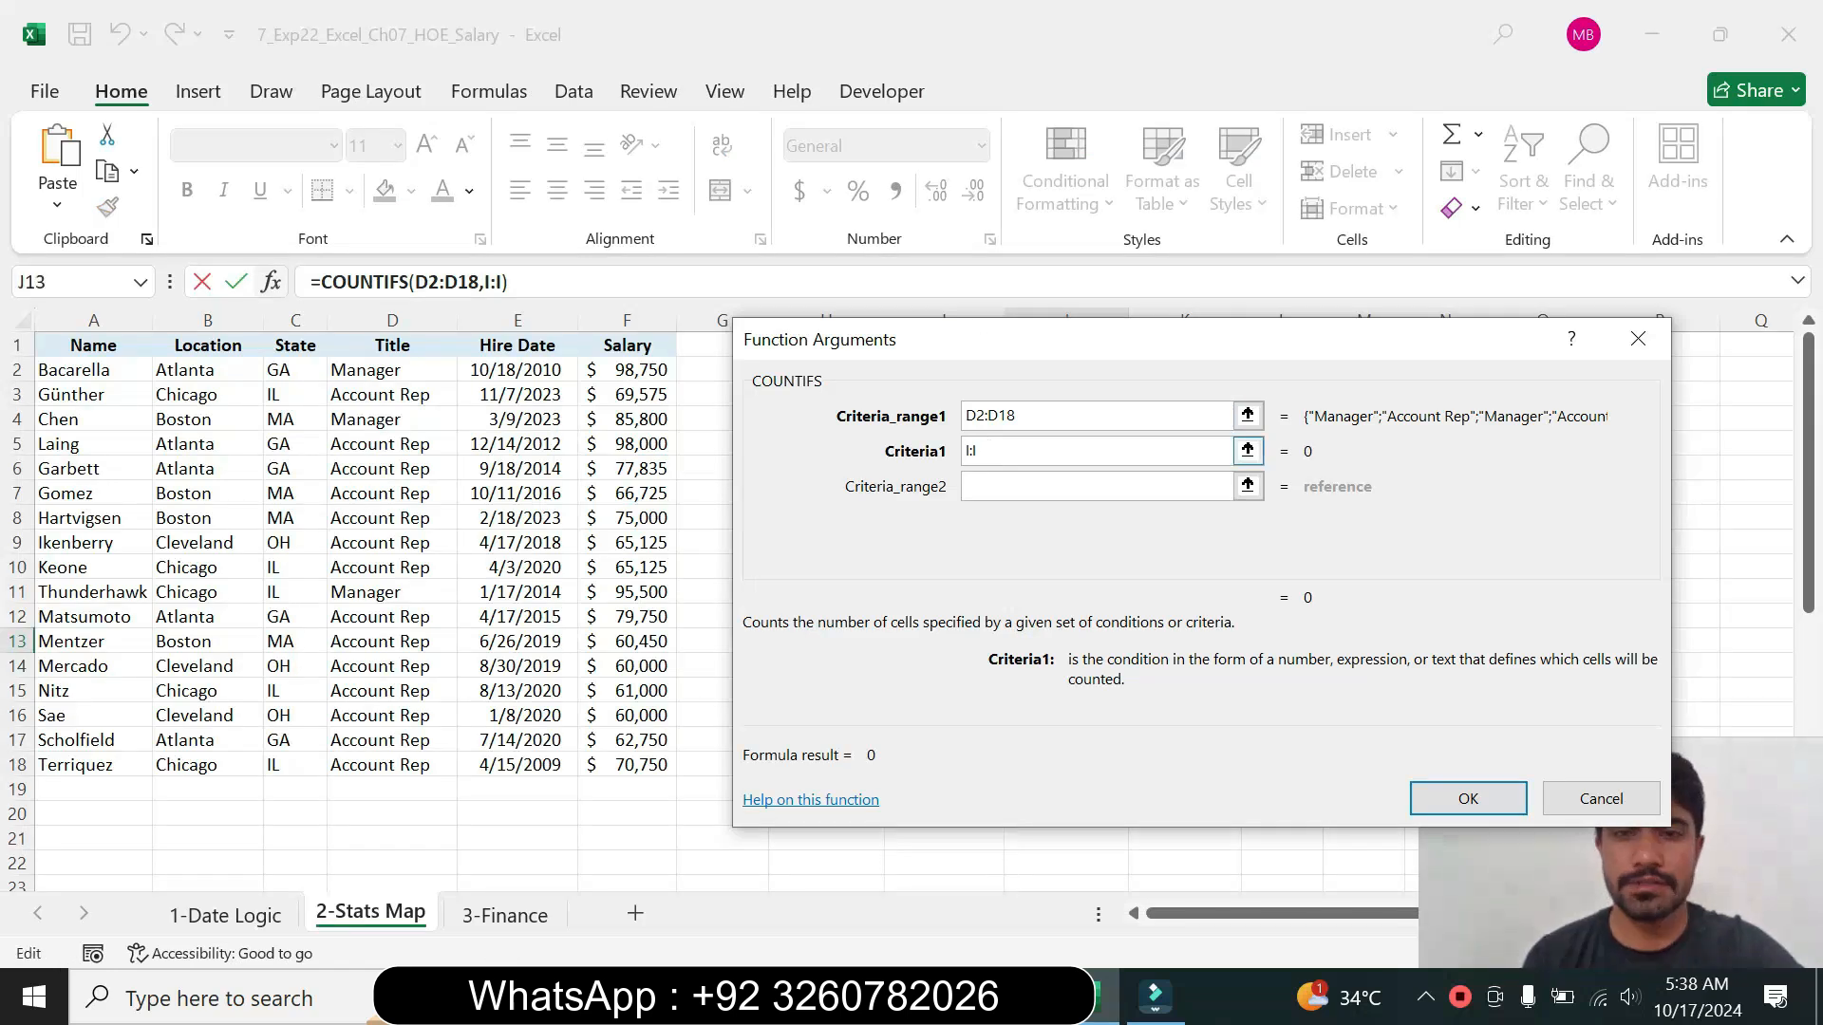
key("BackSpace")
key("BackSpace")
key("BackSpace")
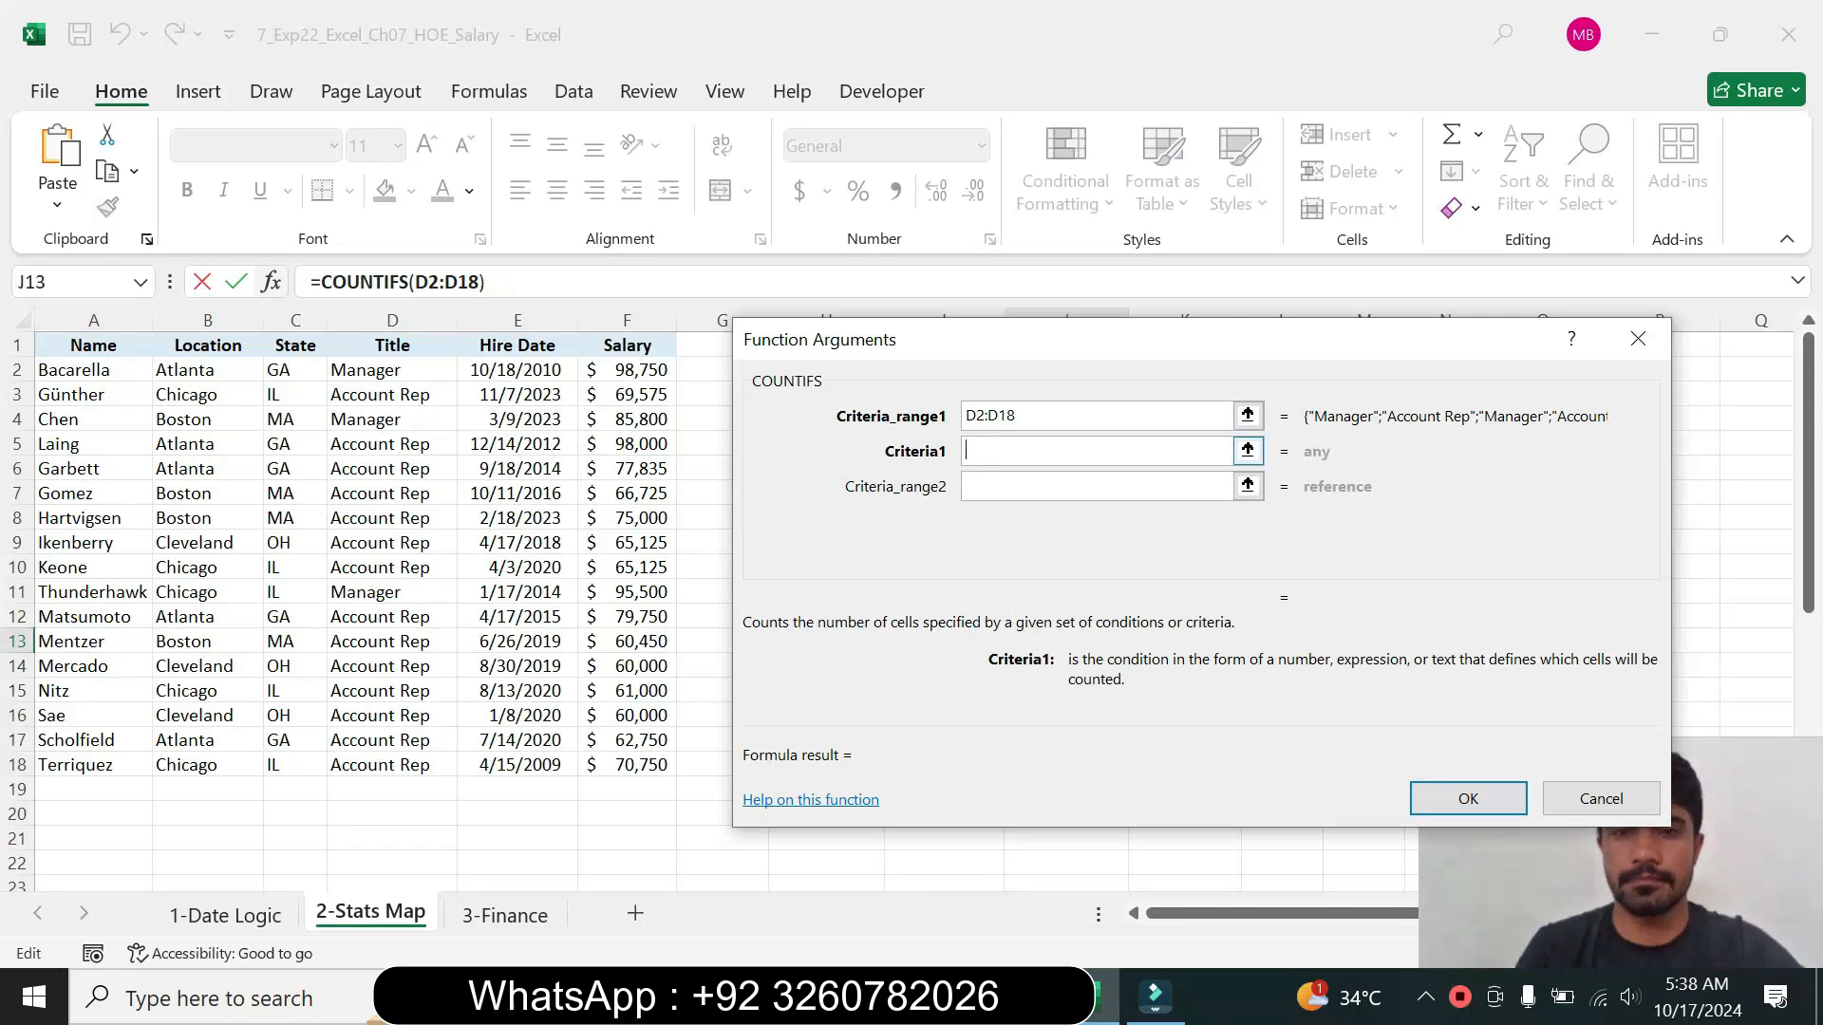
left_click_drag(982, 340, 1168, 609)
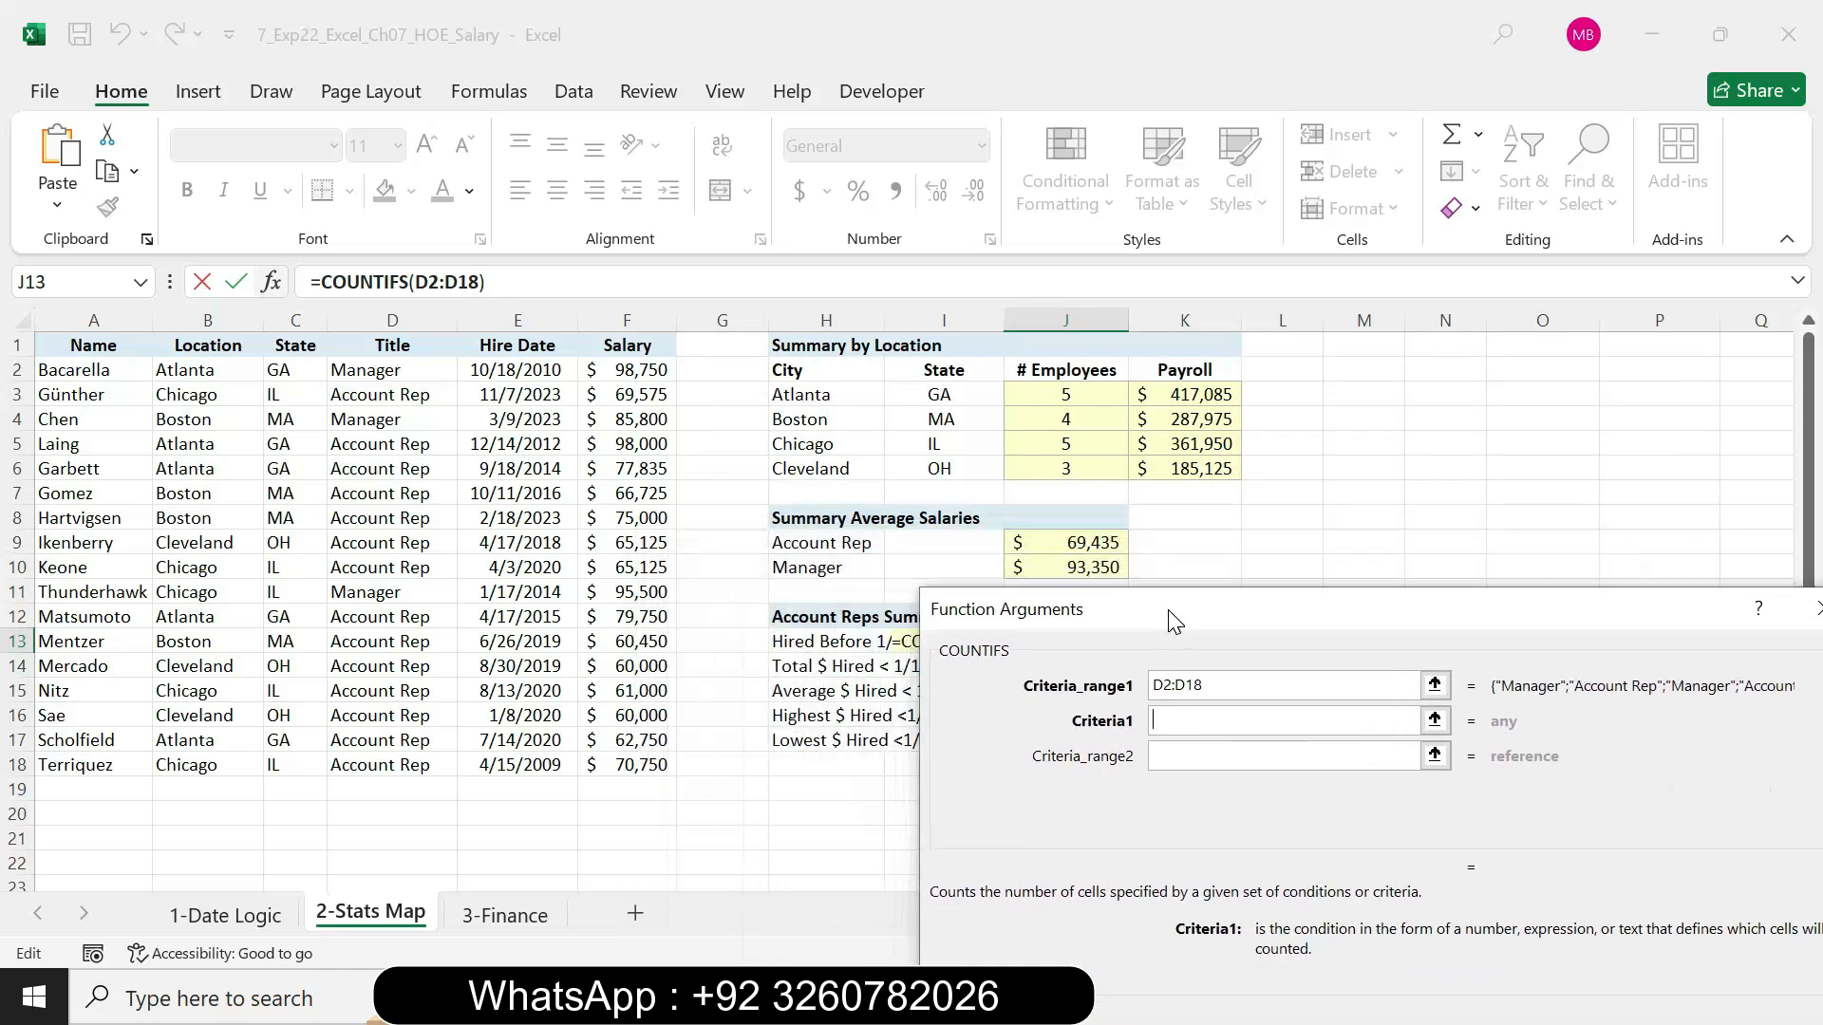
left_click(798, 469)
left_click(819, 542)
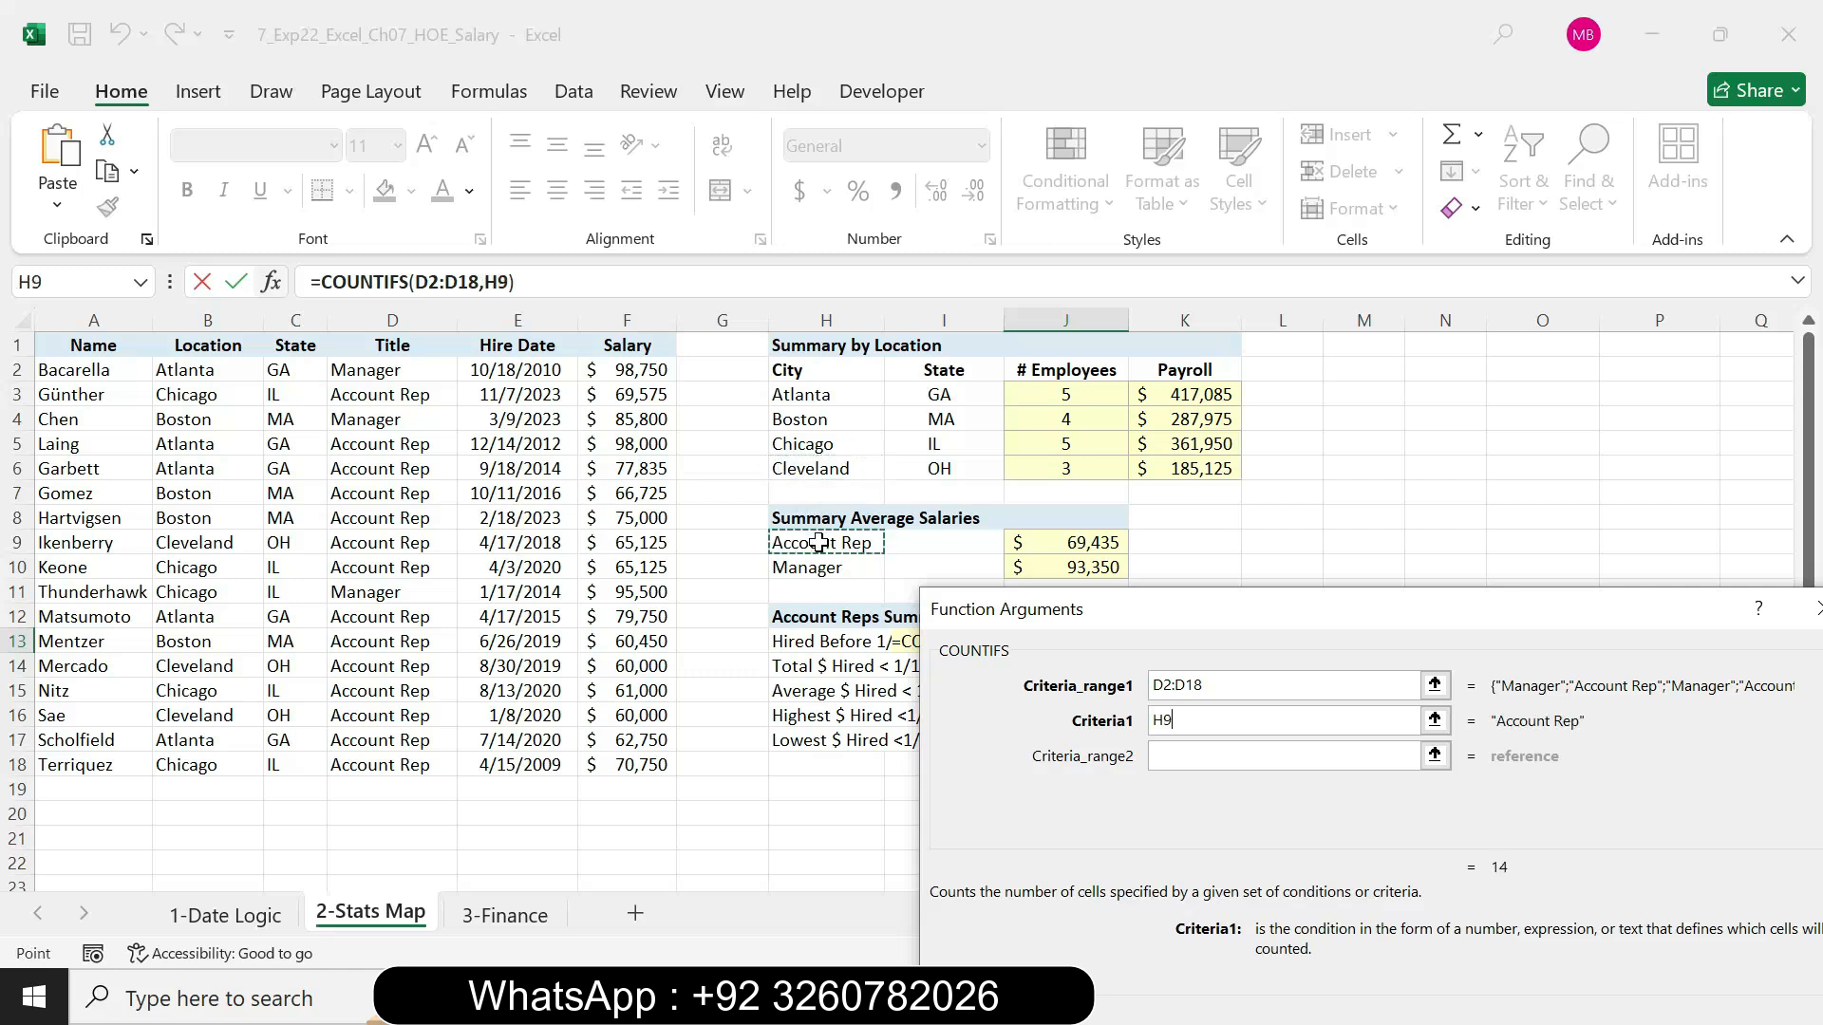
Step: Set the second COUNTIFS criteria range to the Hire Date cells E2:E18
left_click_drag(1210, 612, 1181, 388)
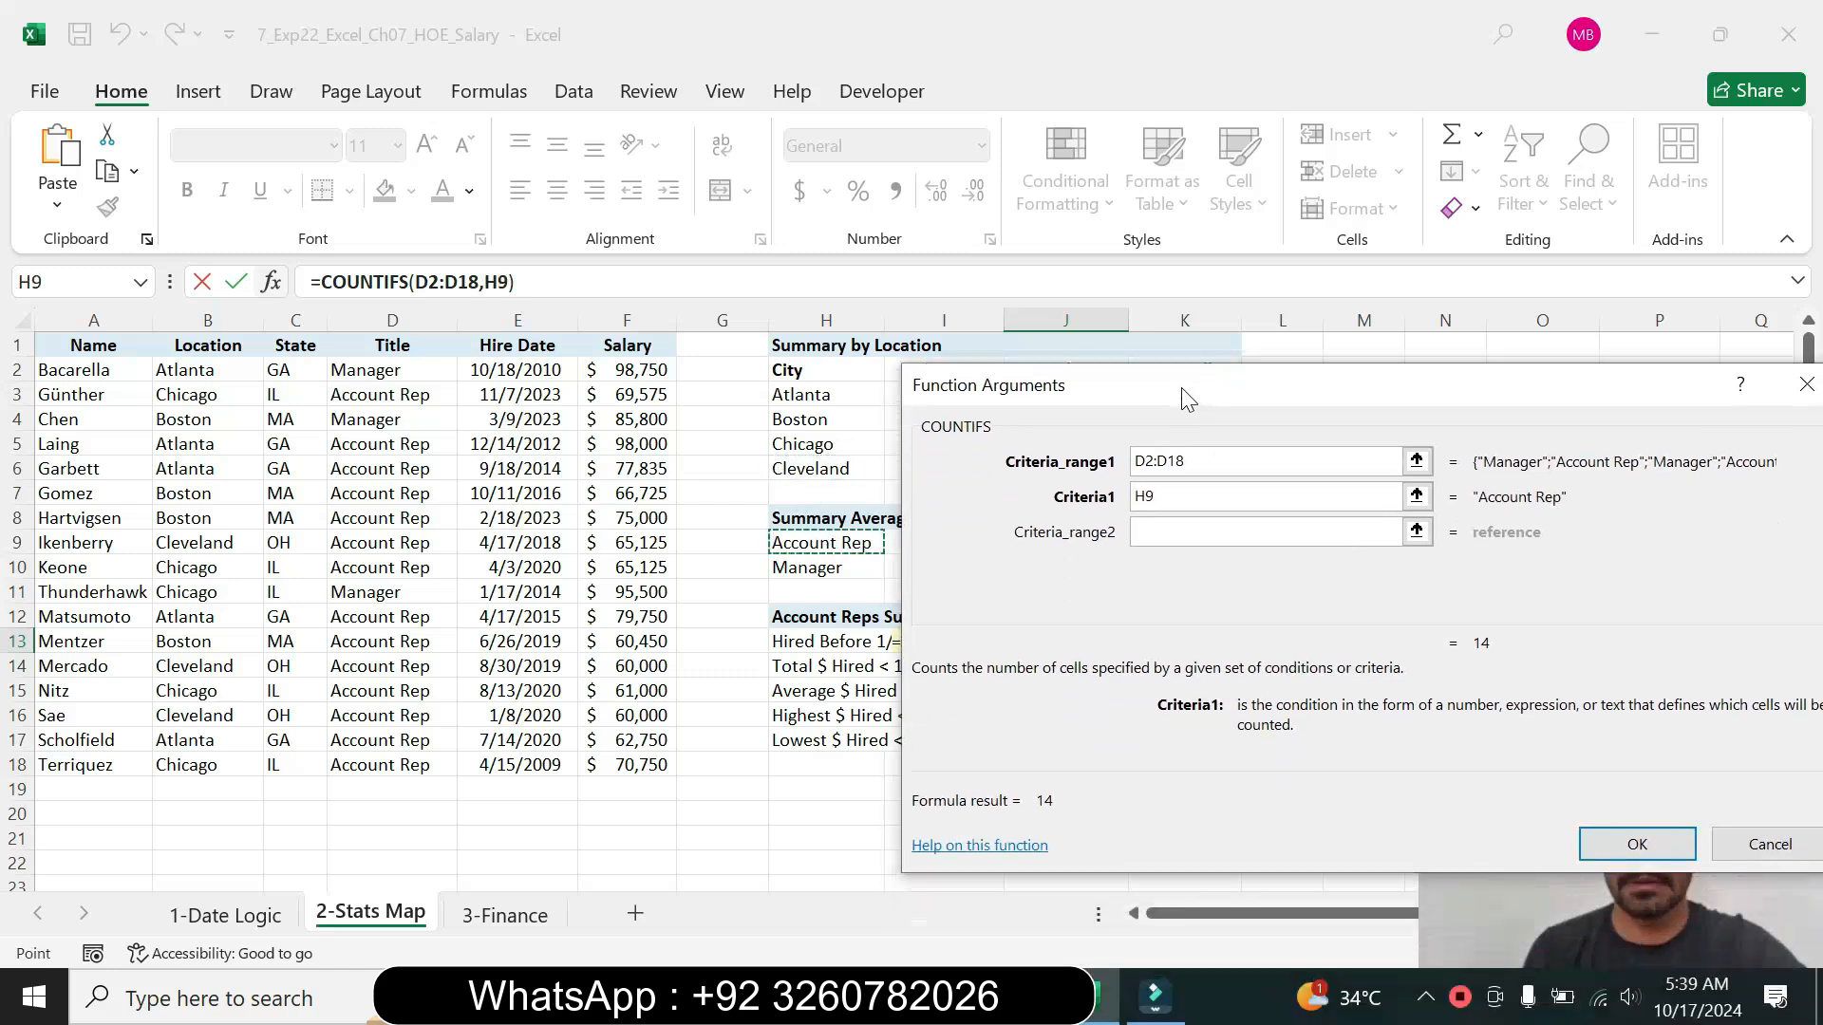
key("Tab")
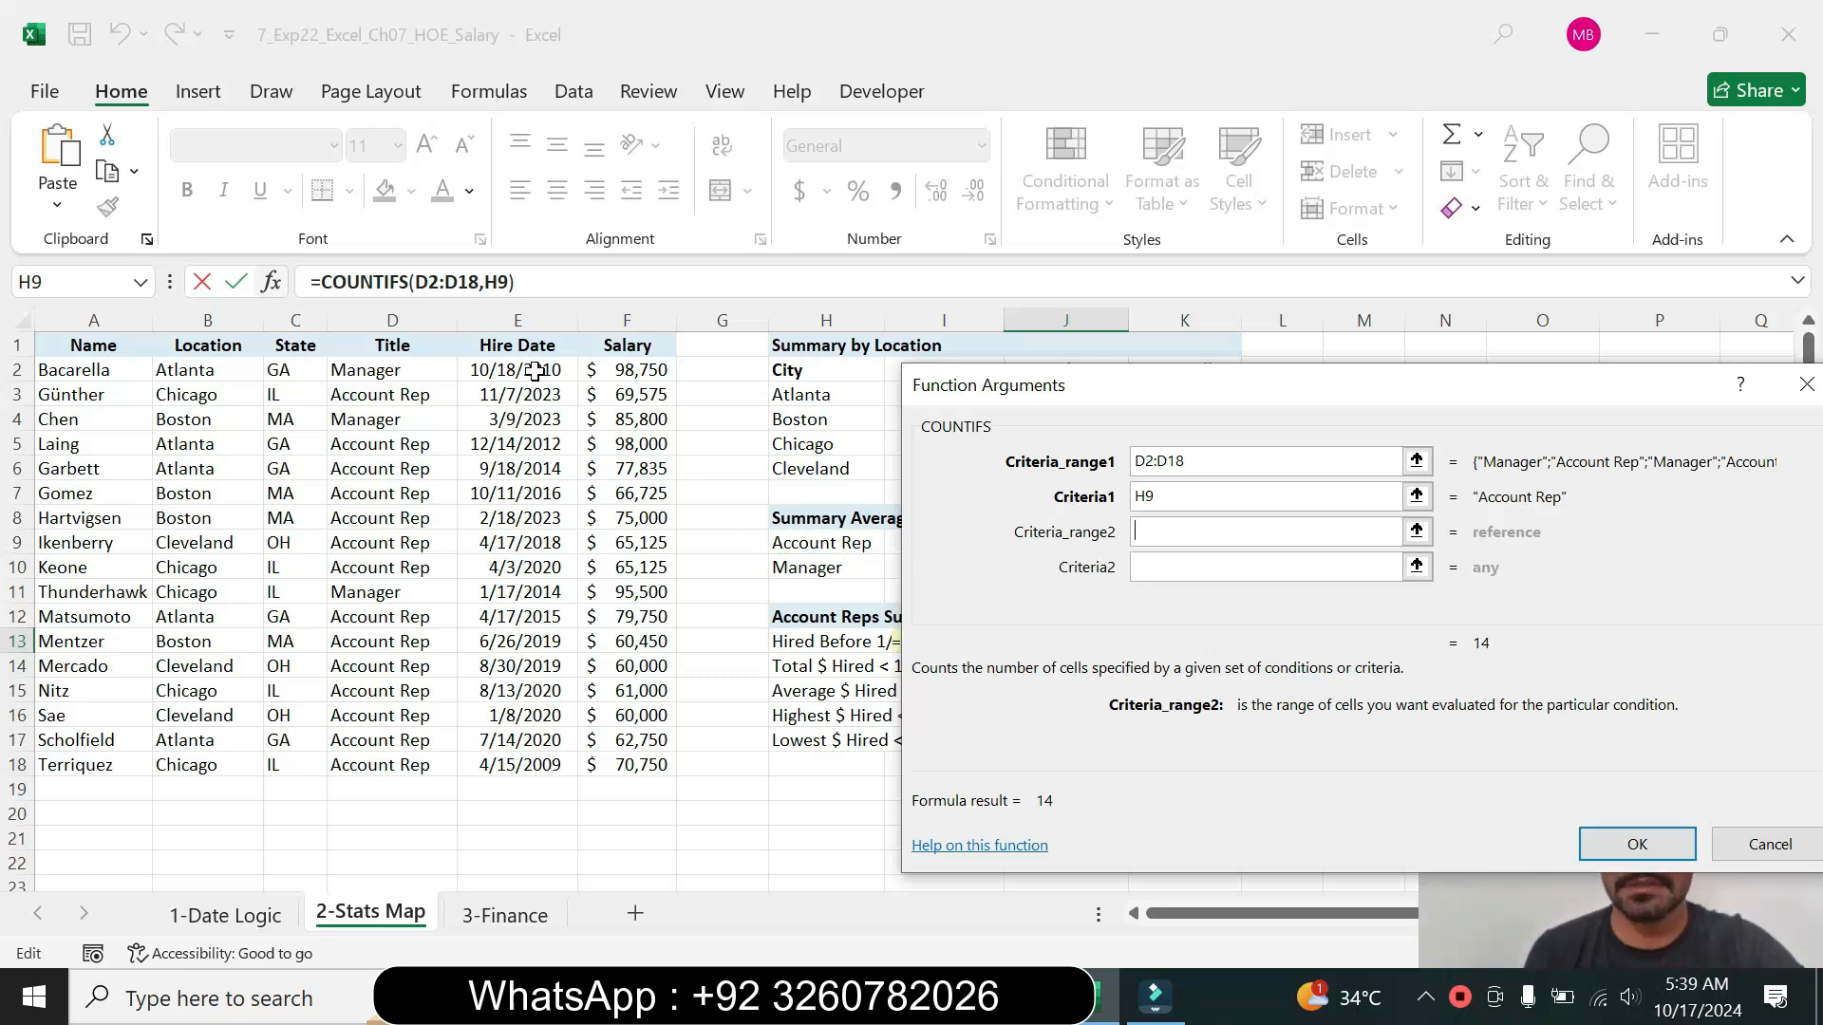
left_click_drag(534, 372, 500, 757)
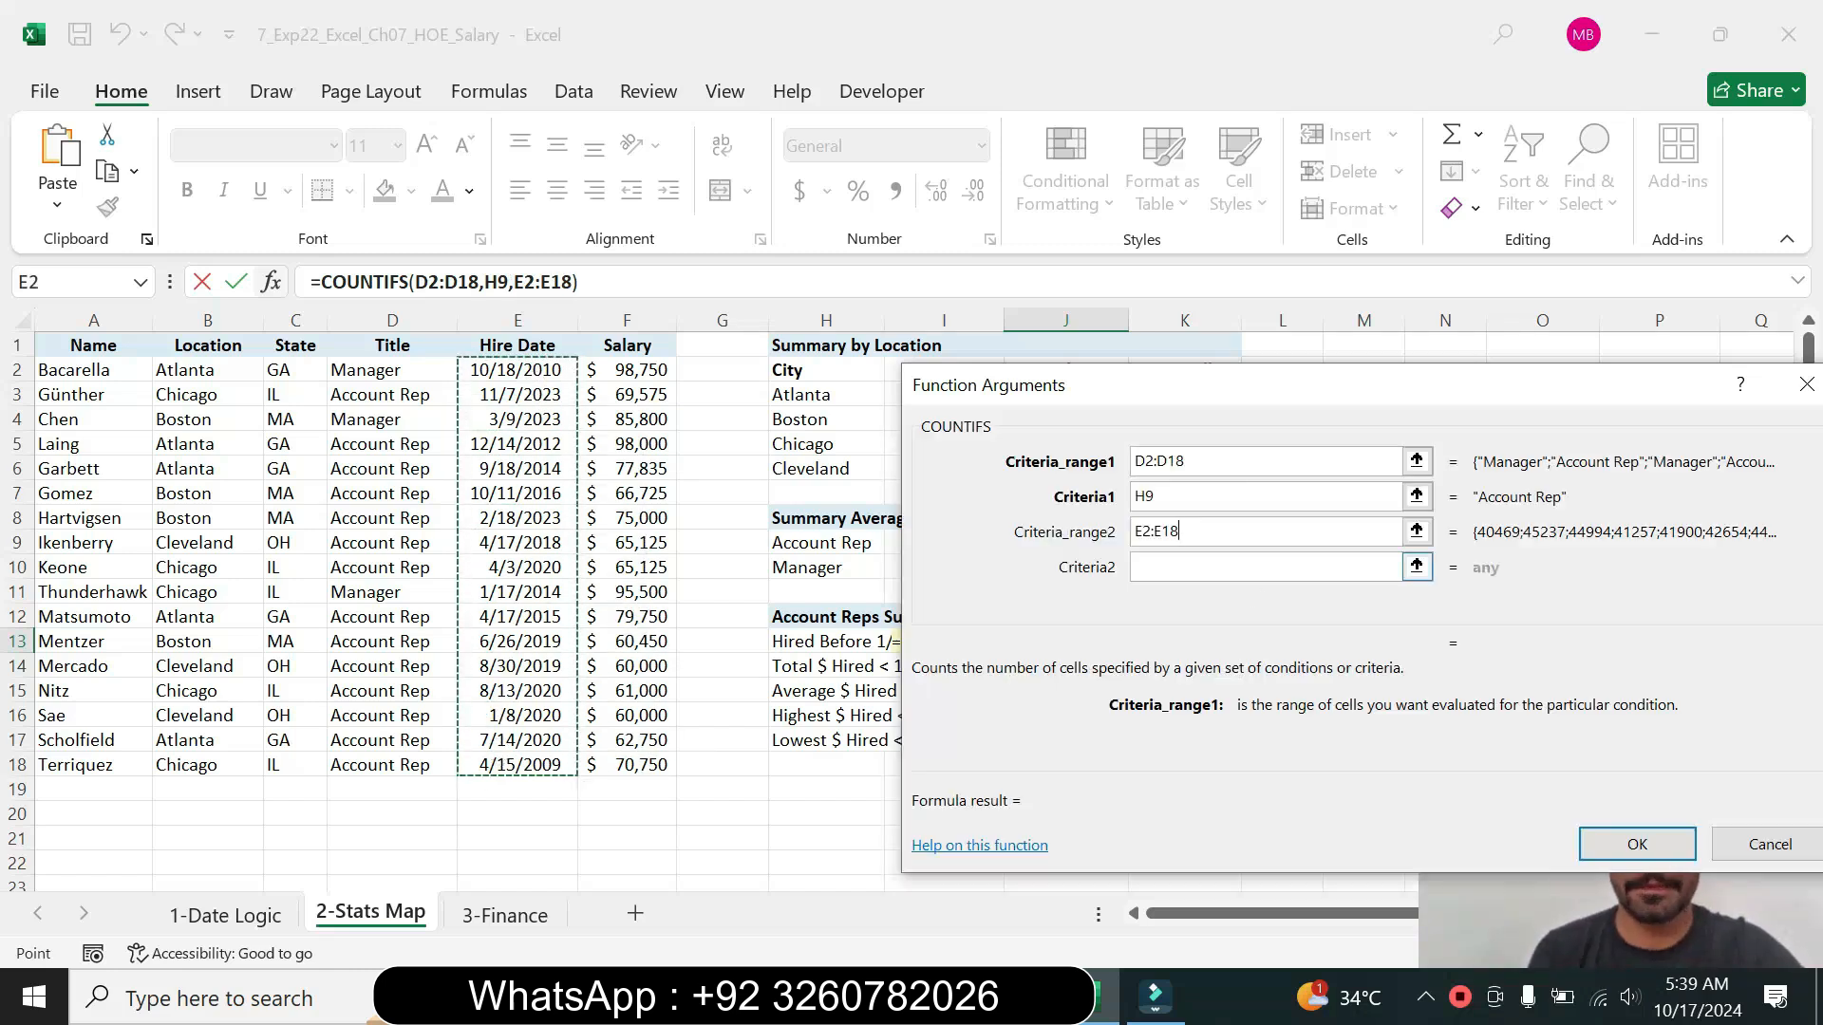
left_click_drag(1176, 399, 1127, 364)
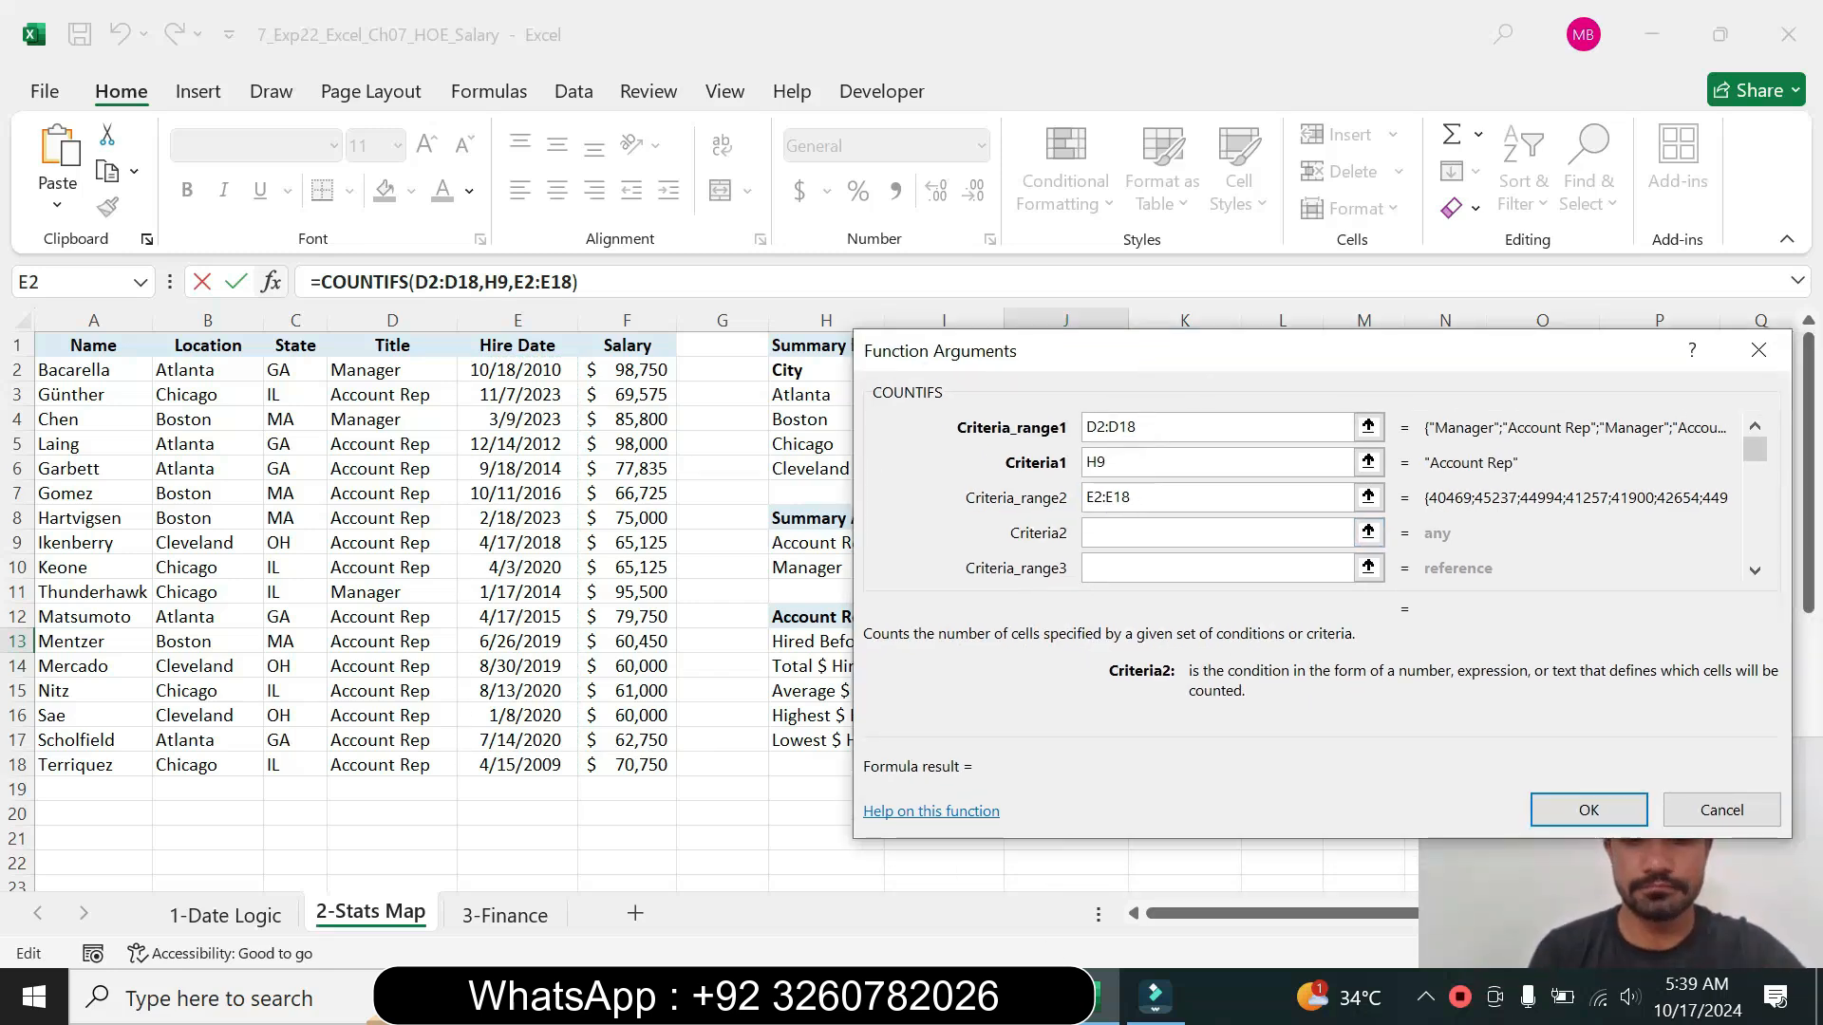
Step: Recheck the date condition in Word, then enter "<1/1/2018" as the second COUNTIFS criterion in Excel and accept the formula
left_click(1042, 995)
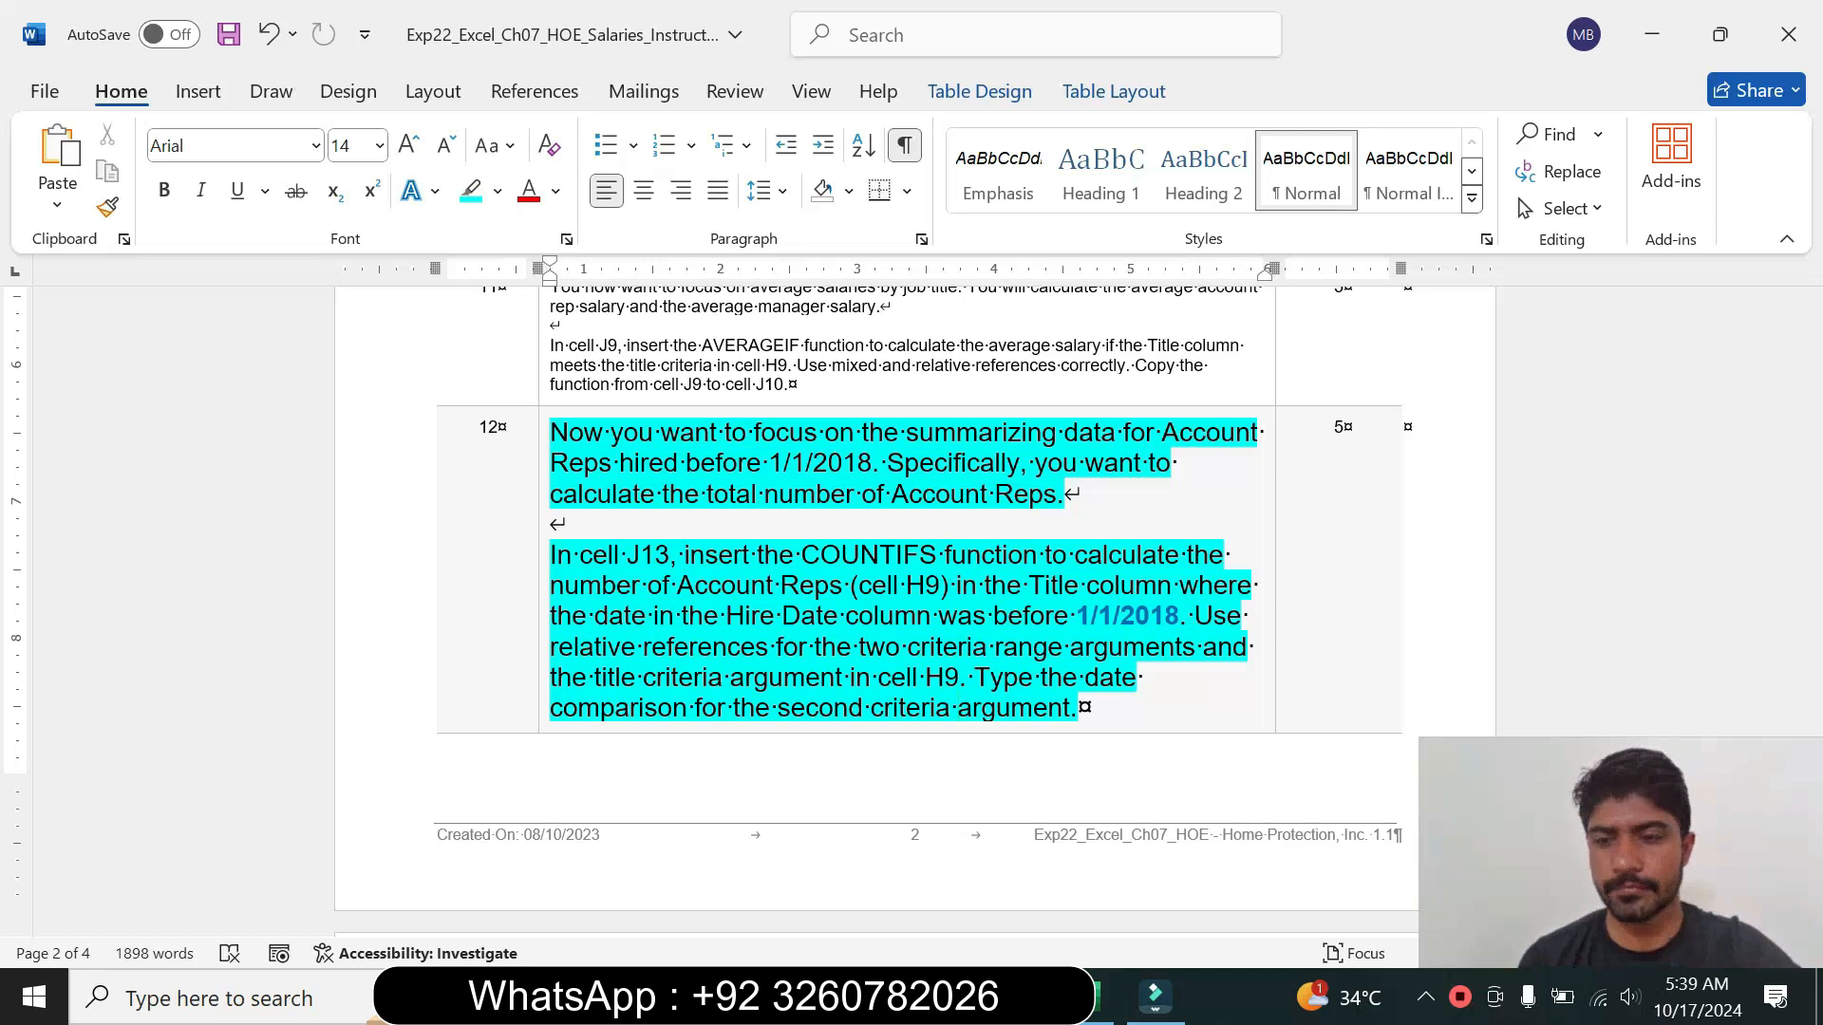
left_click(1097, 999)
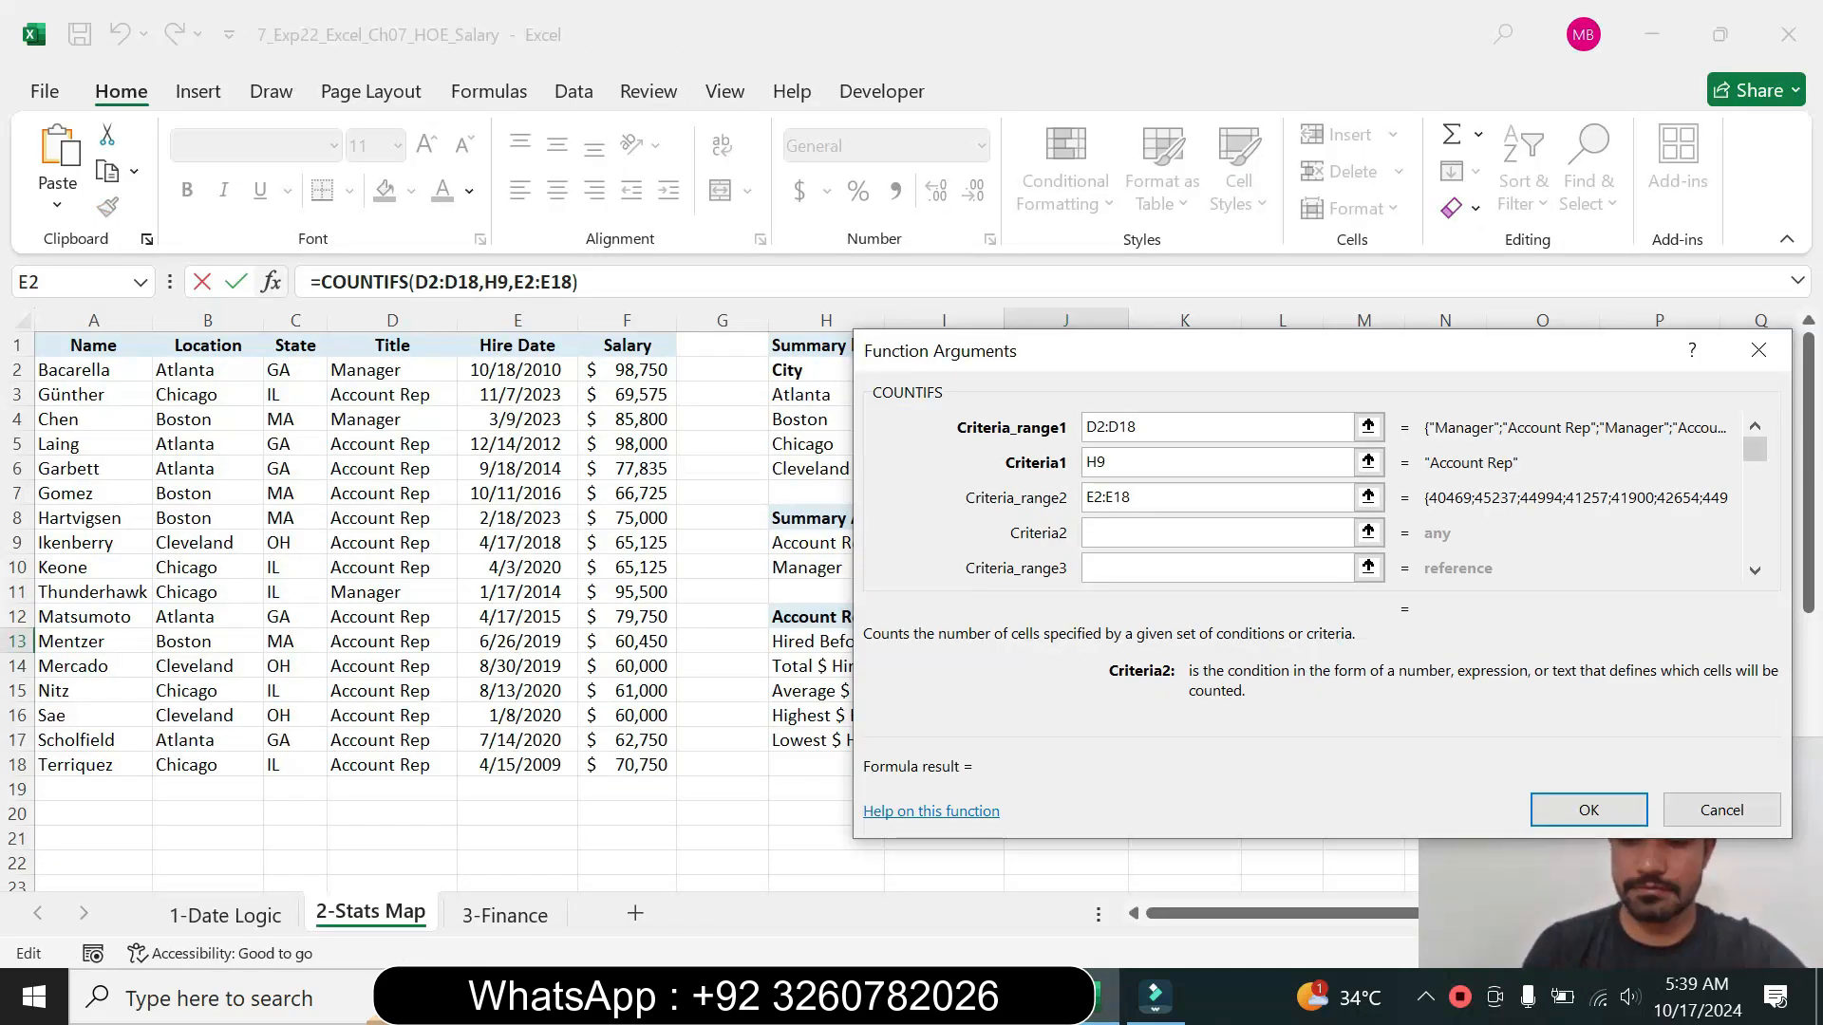
type("\"")
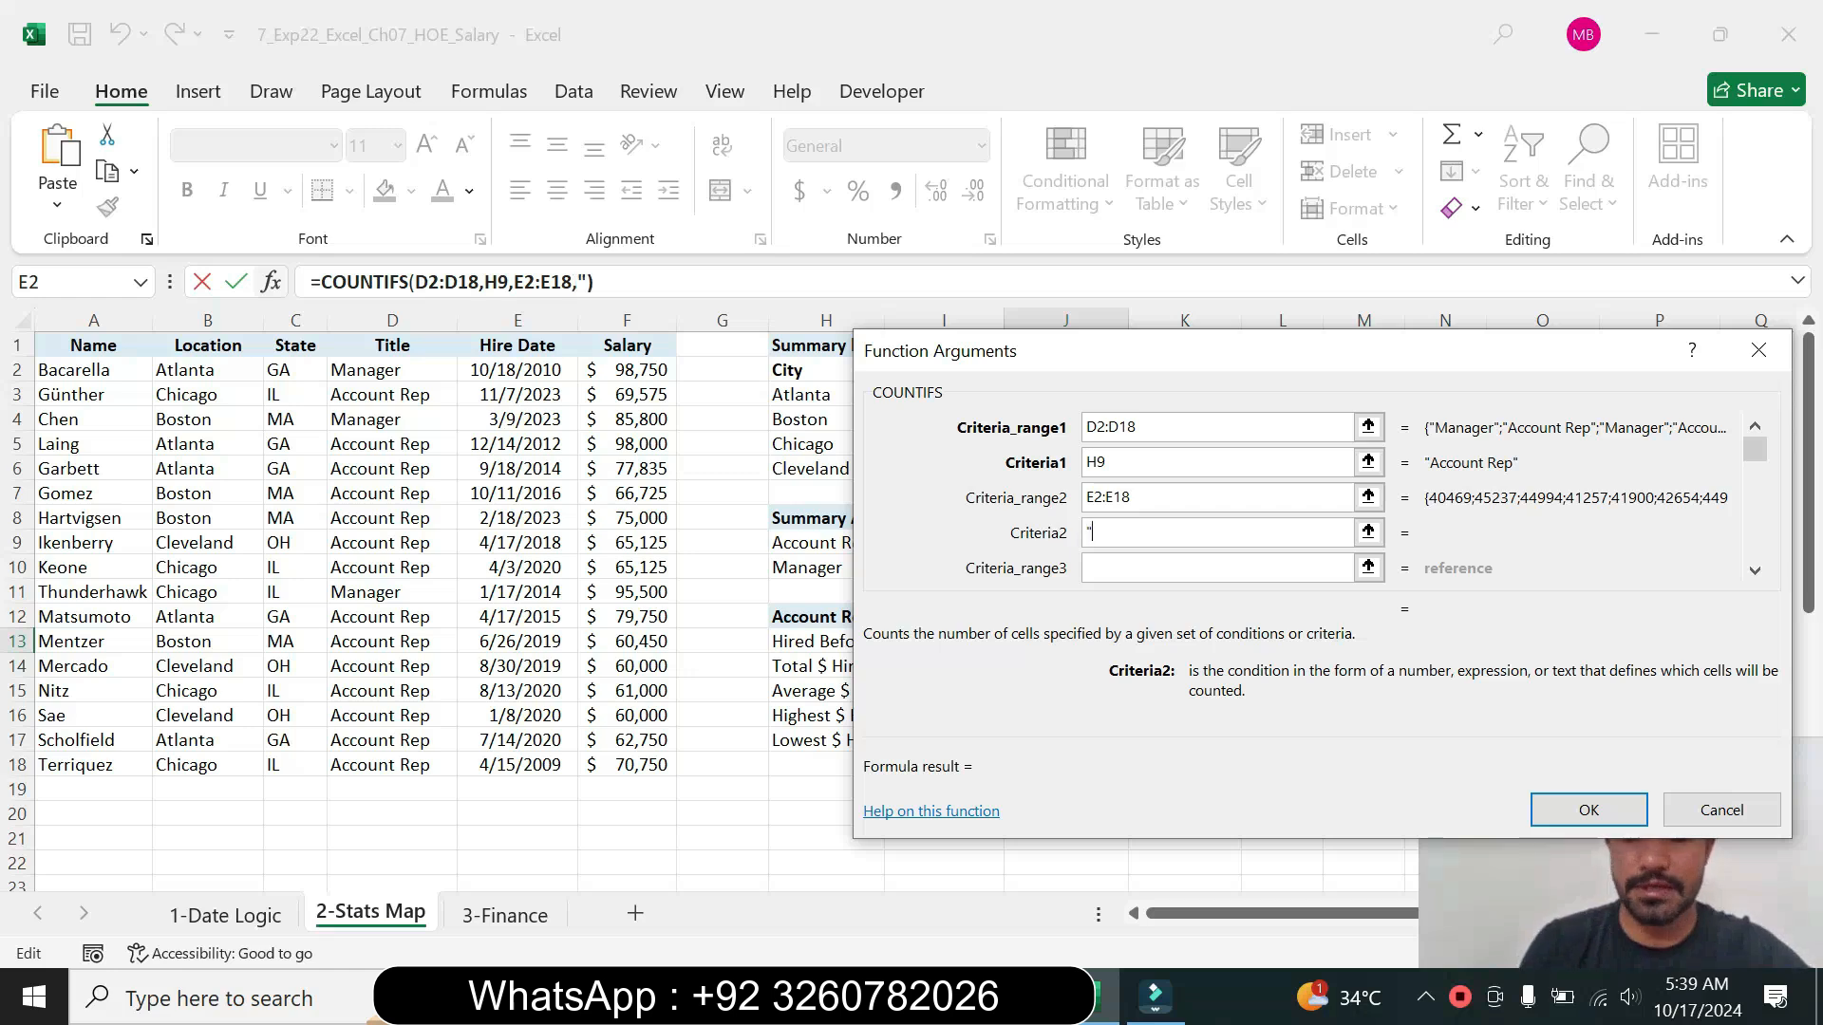
type("<")
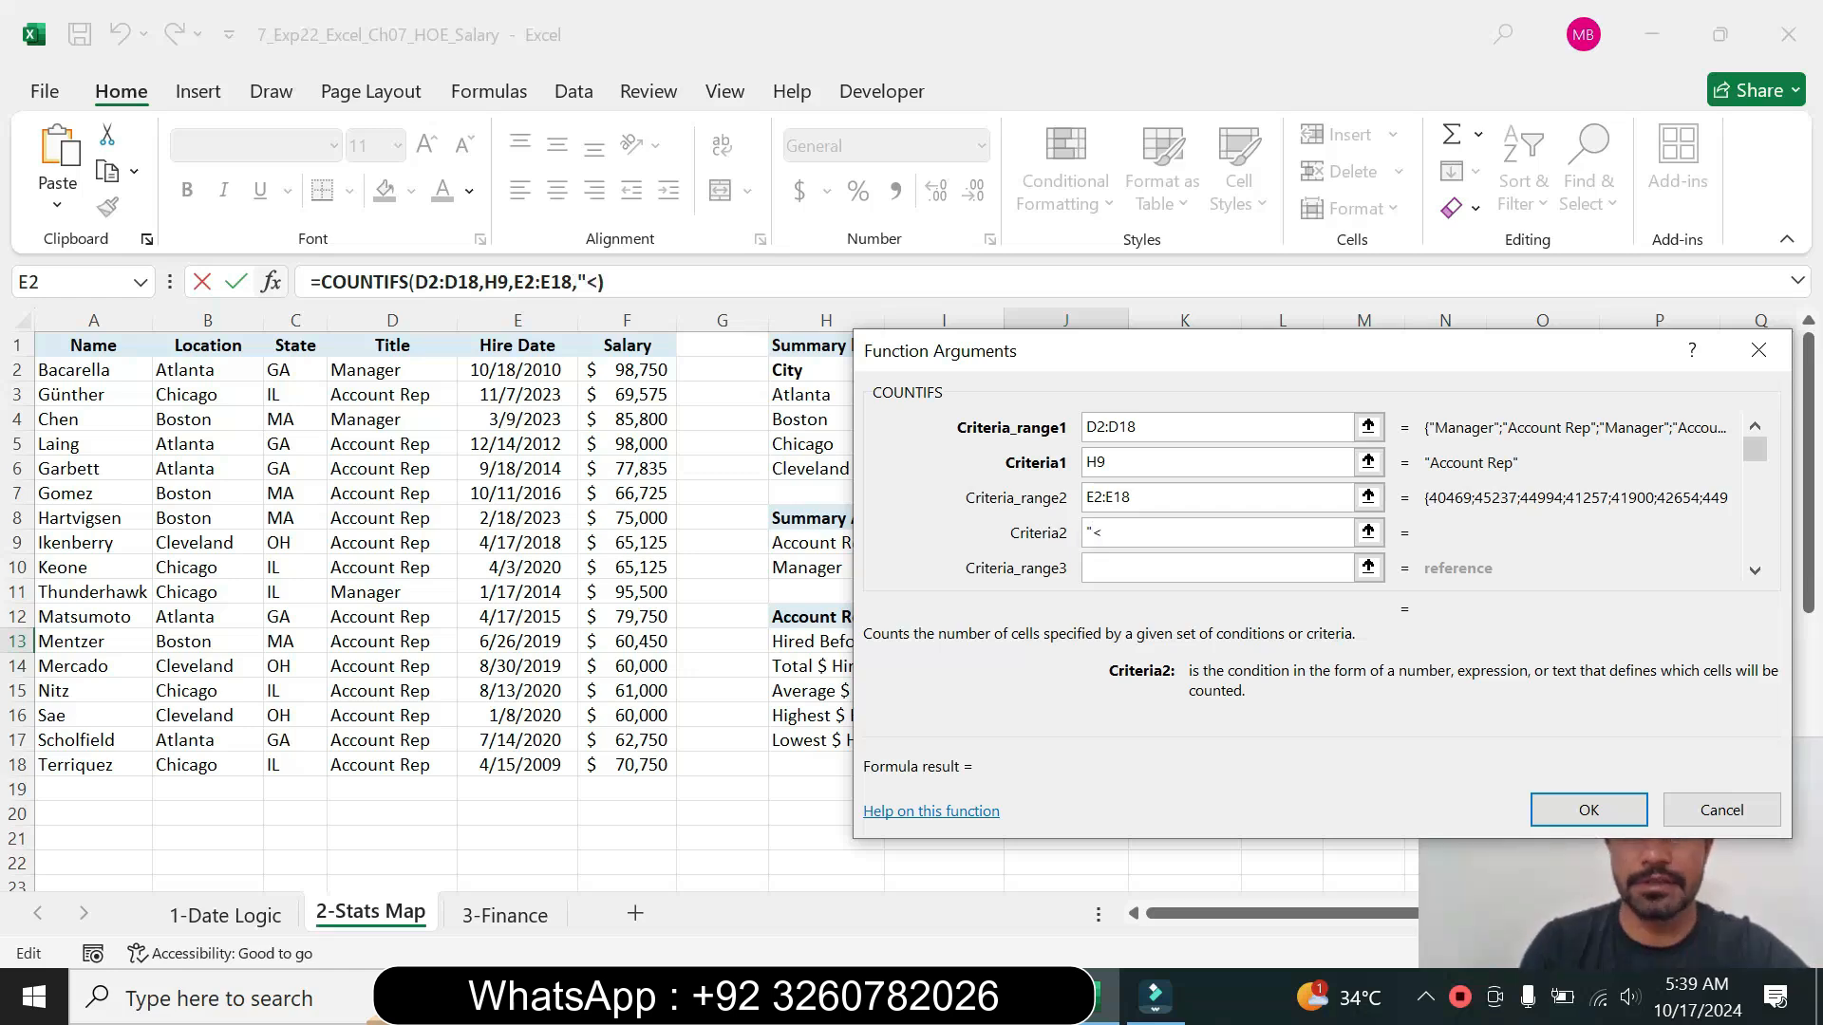
type("1")
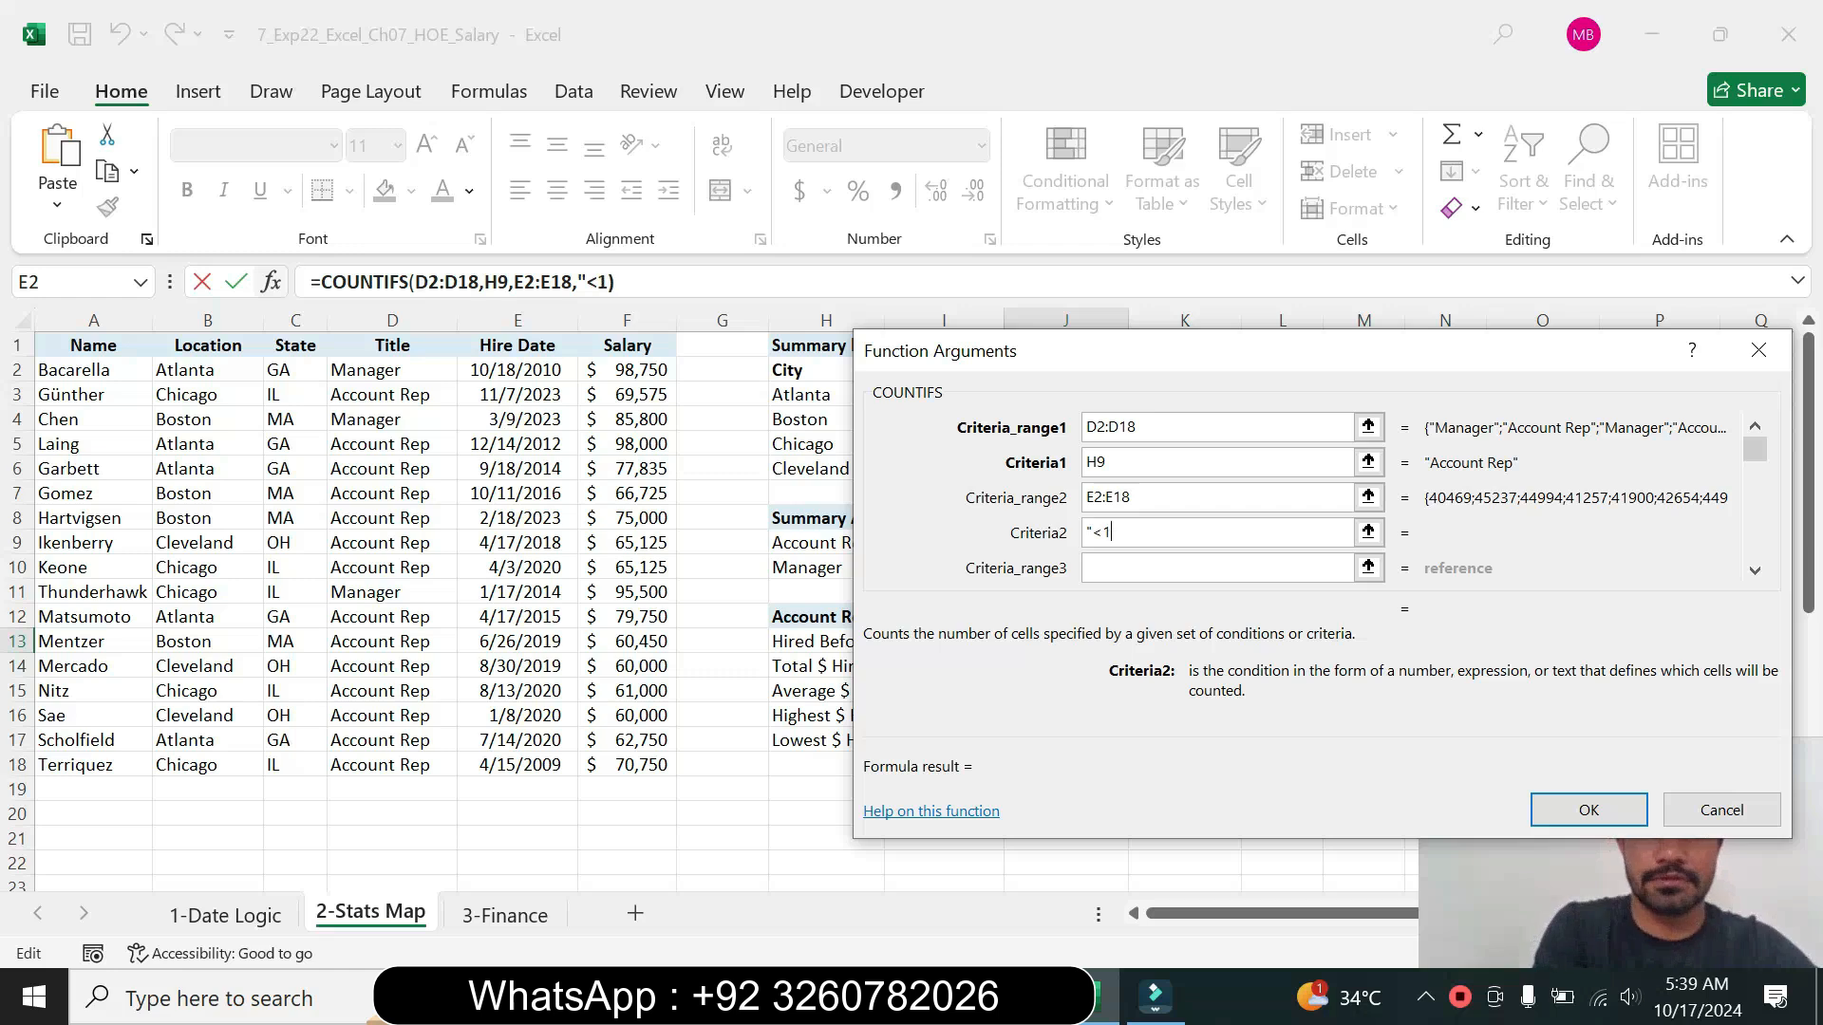
type("/")
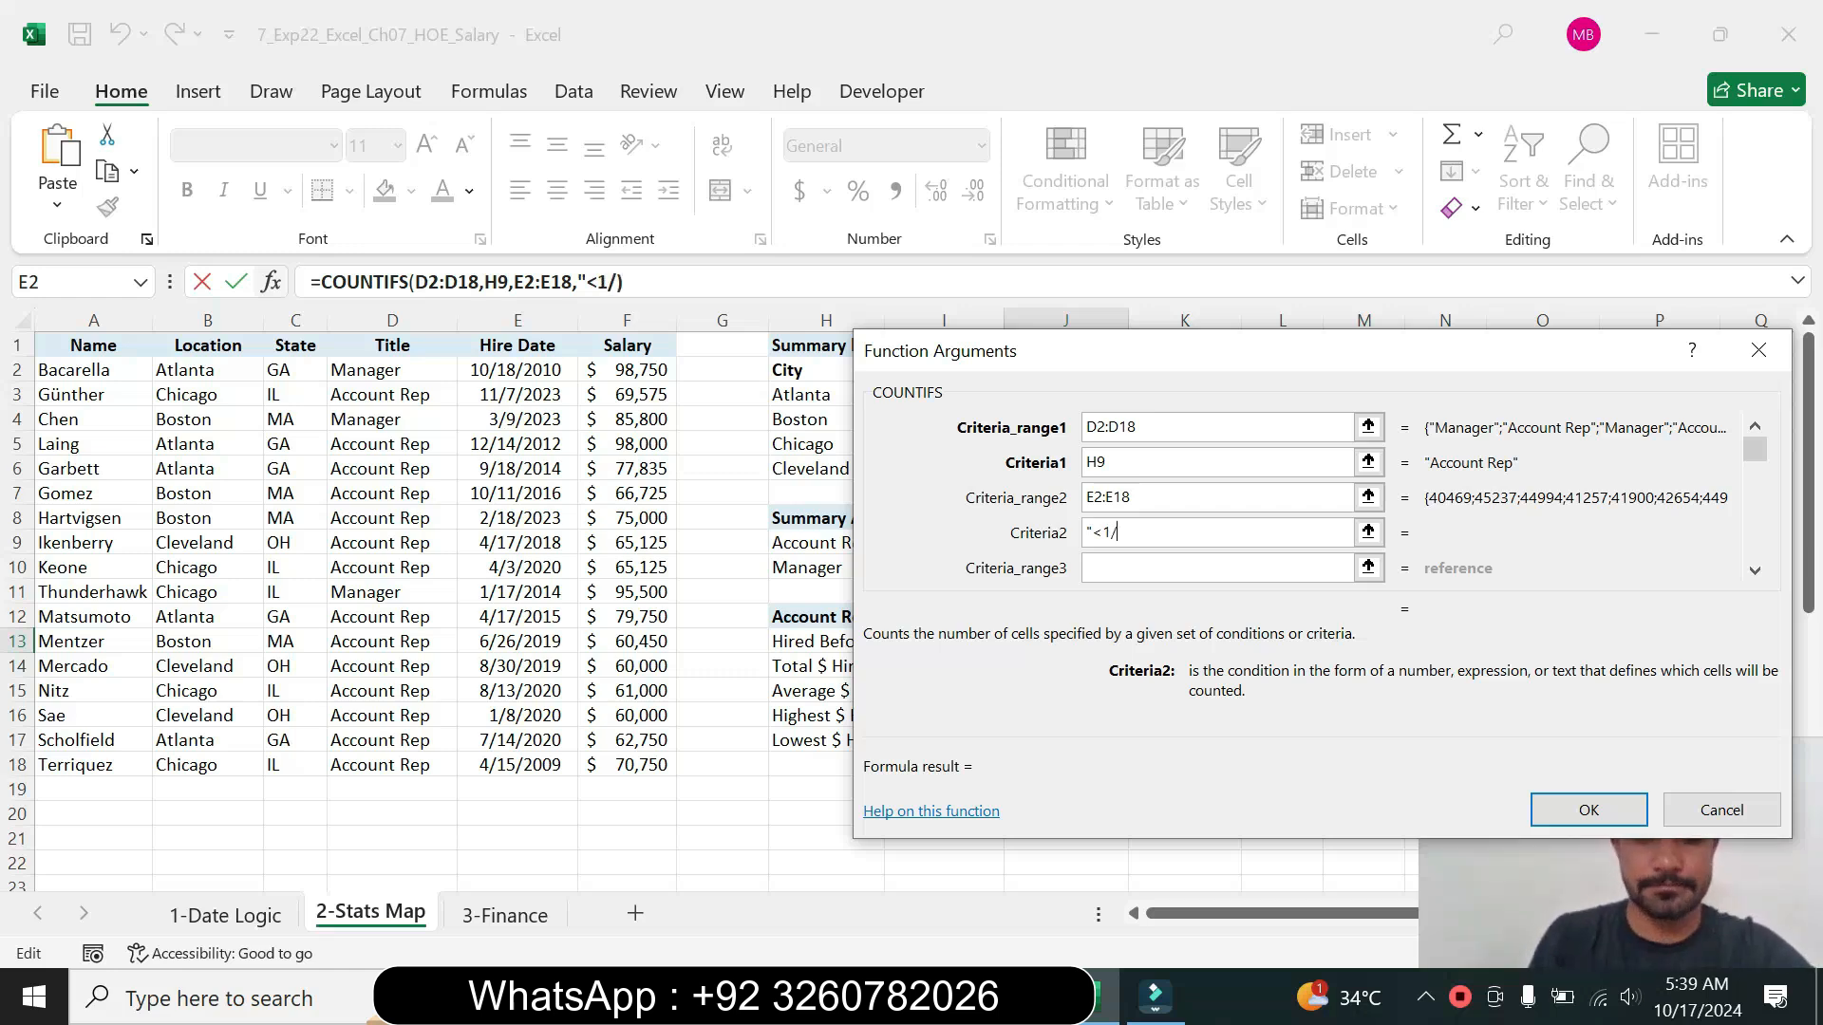
type("1")
type("/")
type("2")
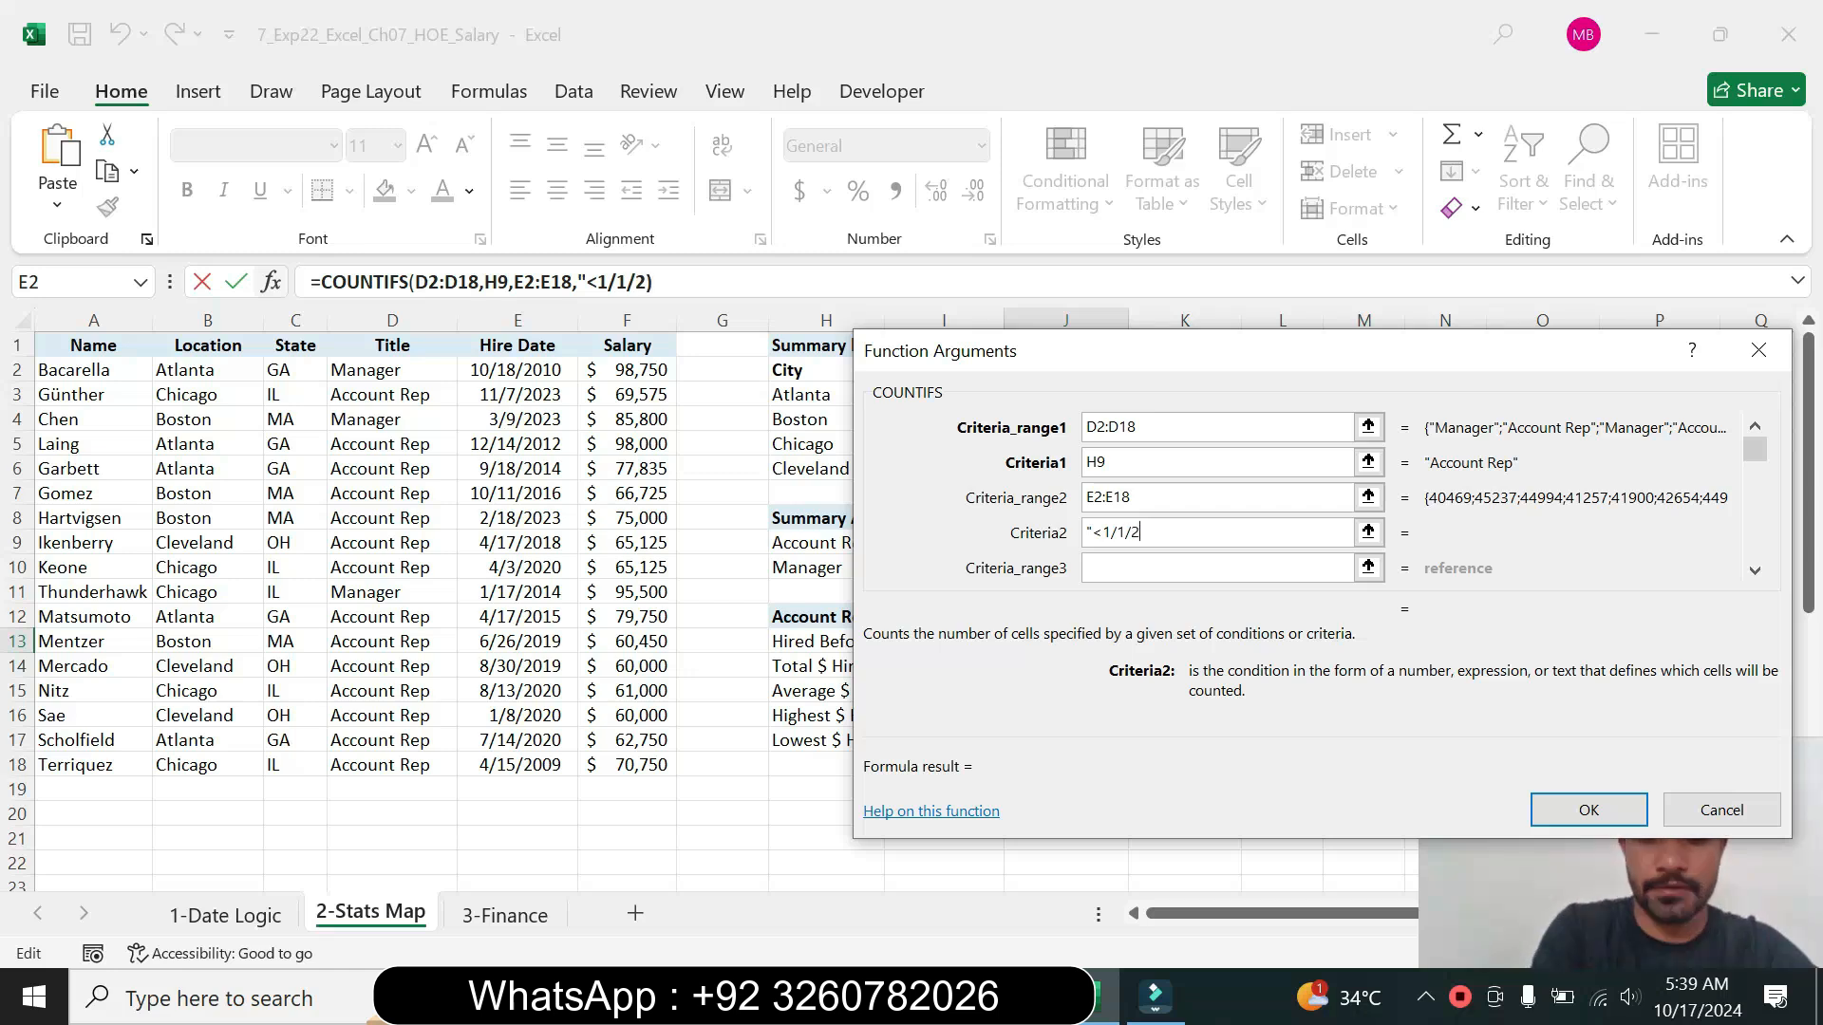
type("018")
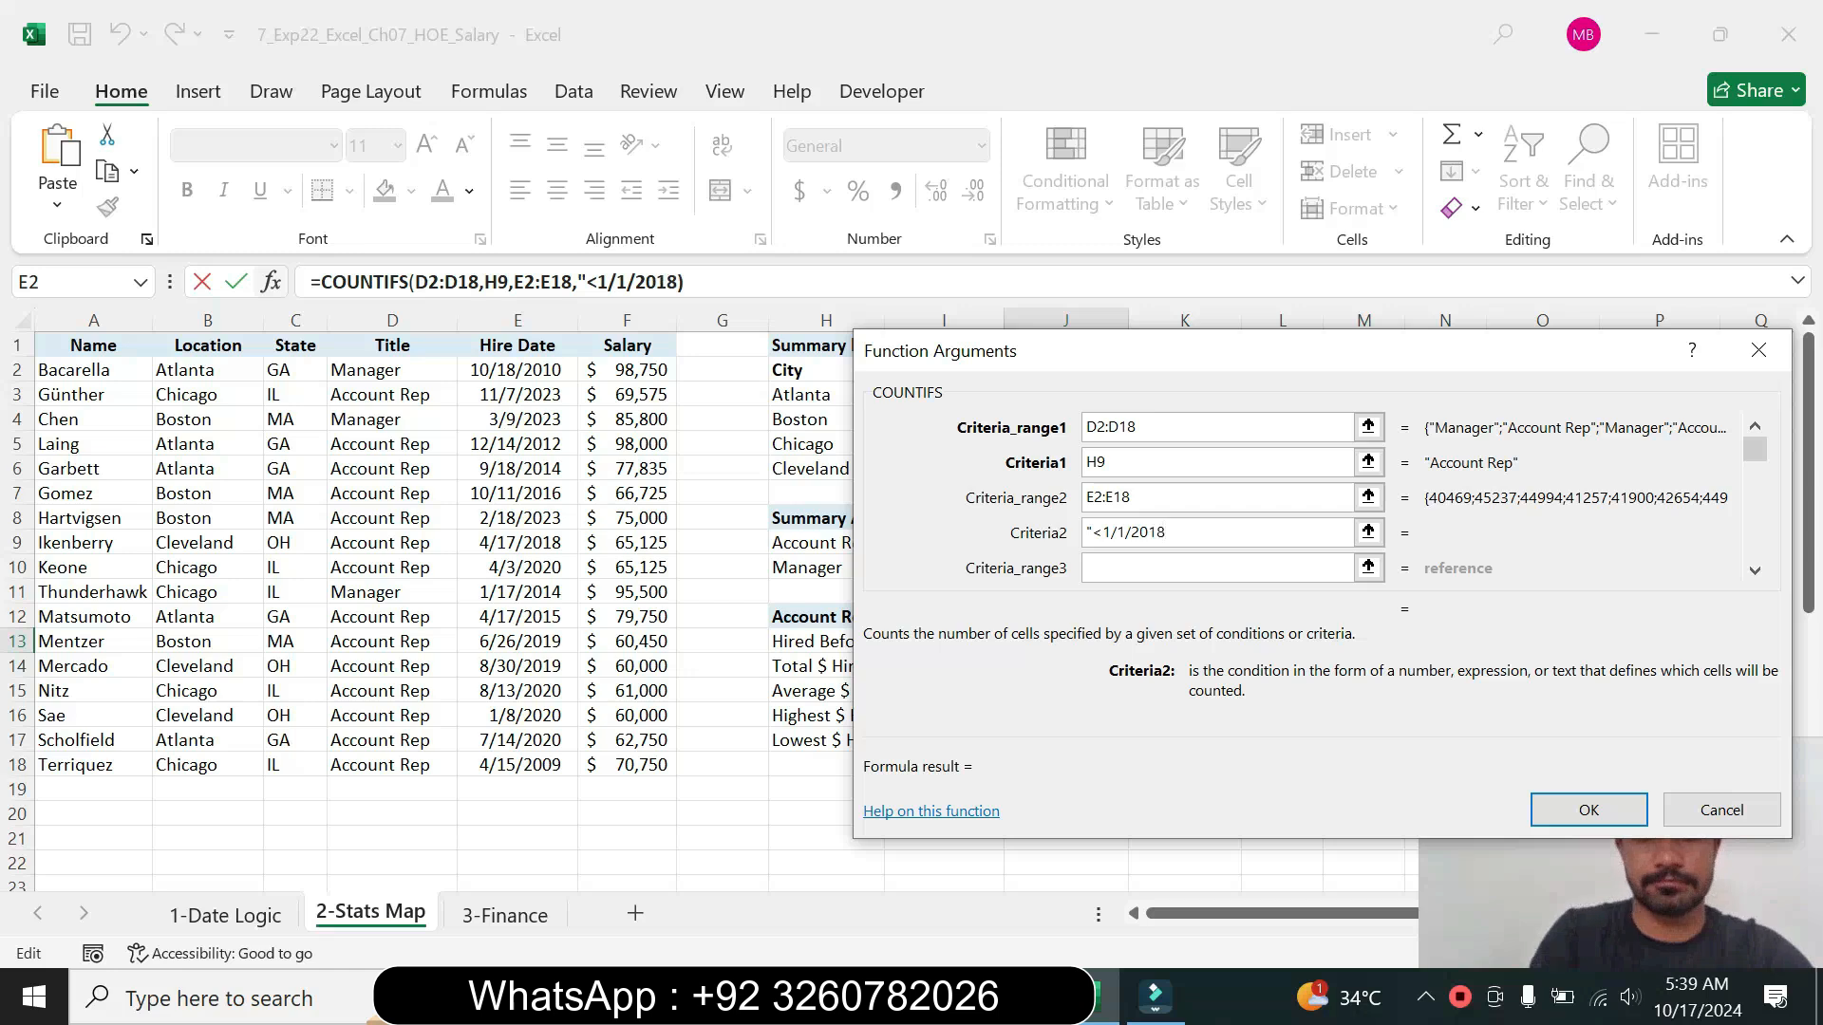
type("\"")
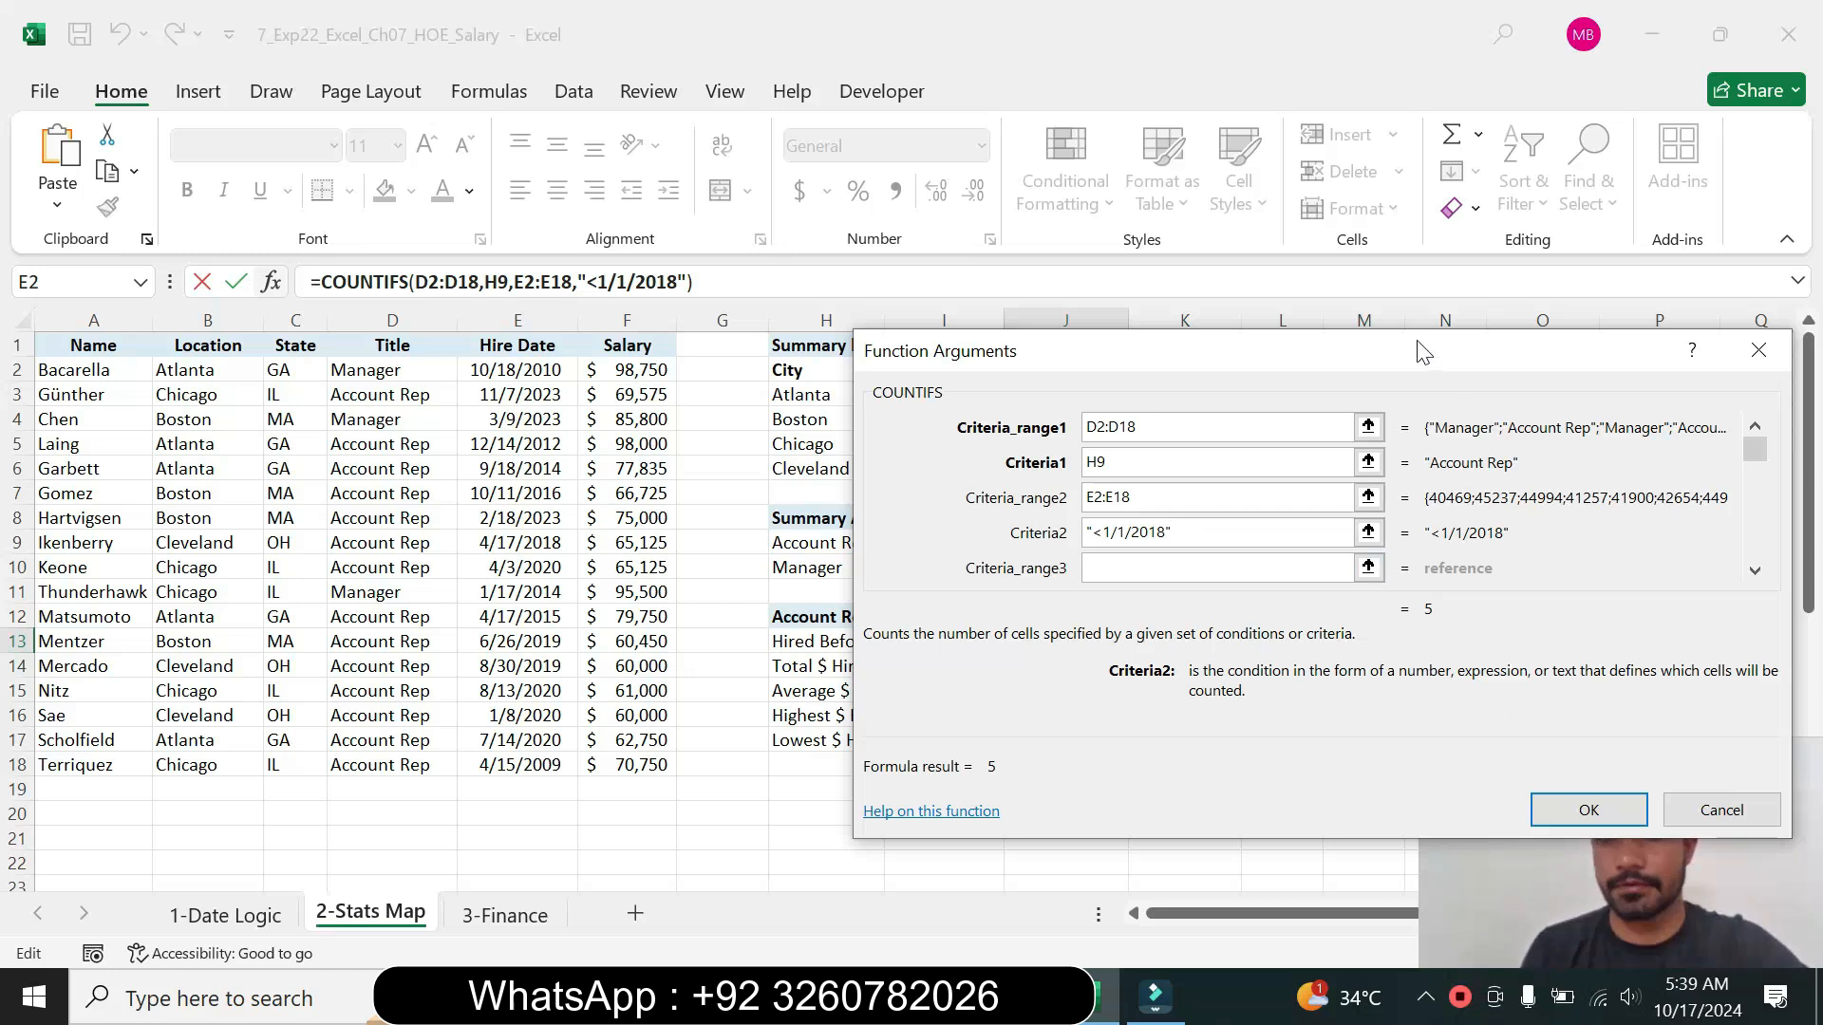
left_click_drag(1424, 353, 1330, 267)
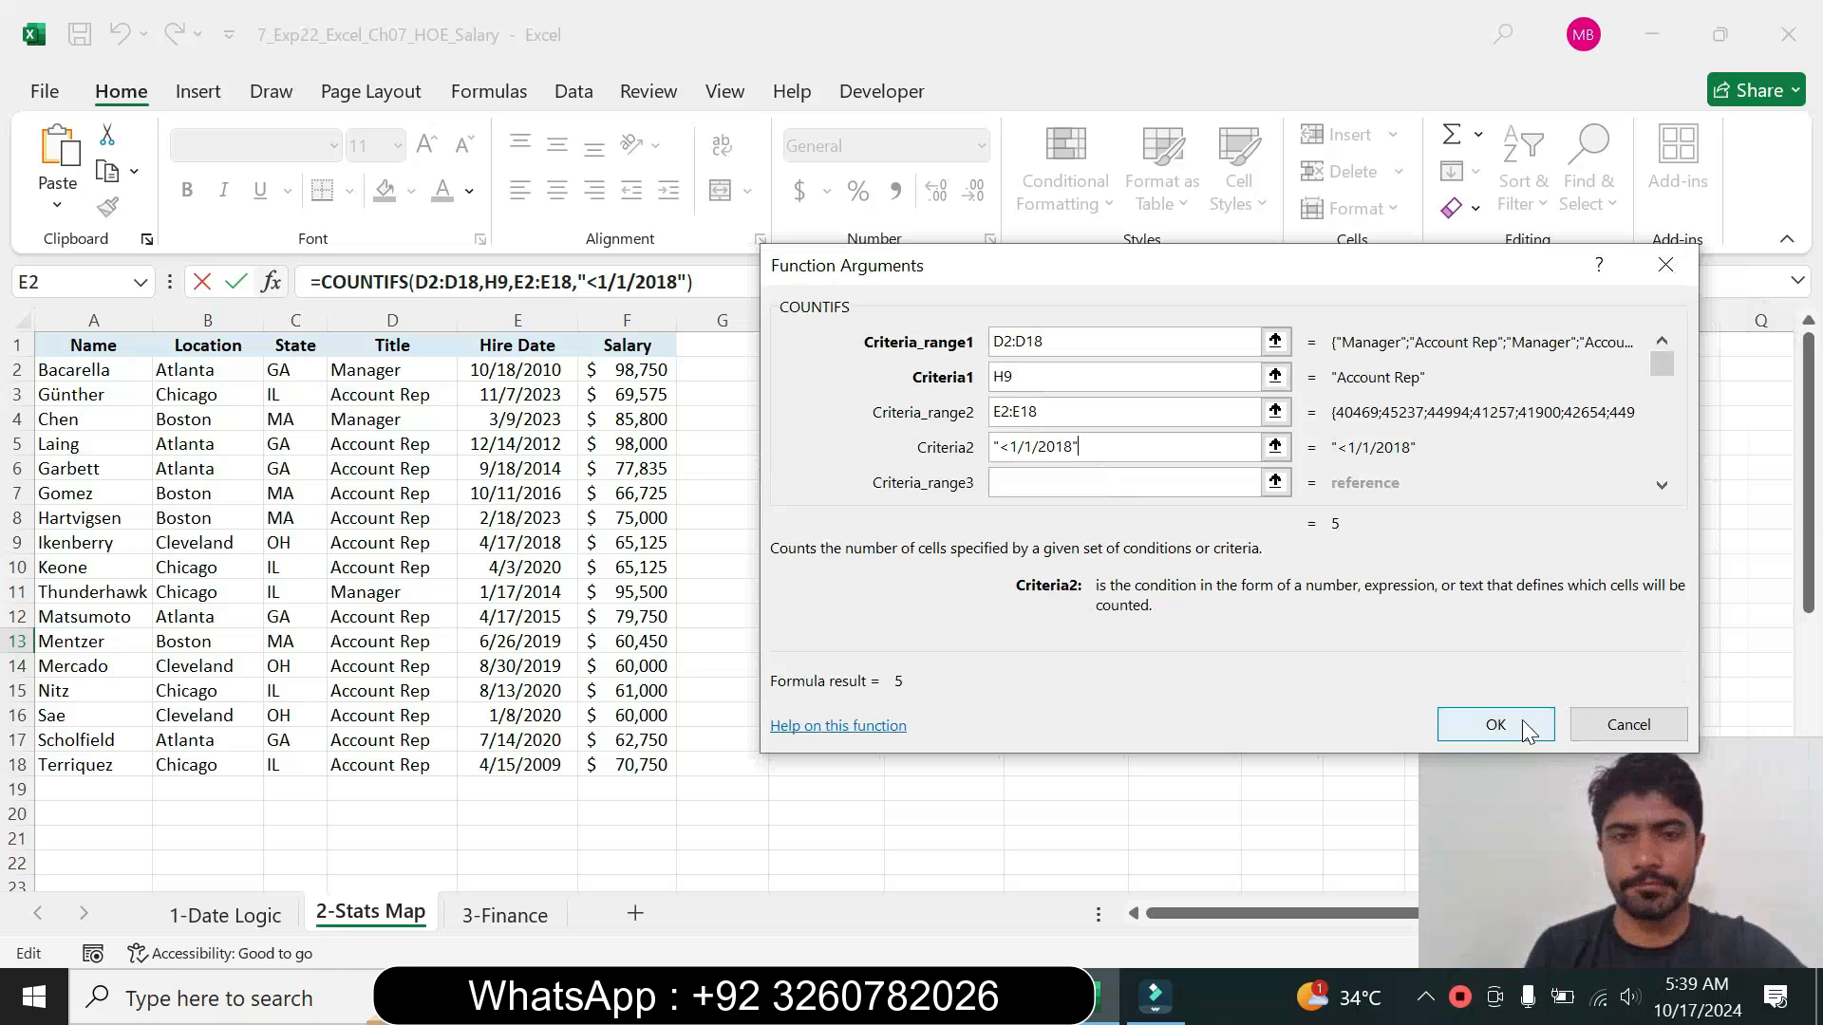
left_click(1495, 724)
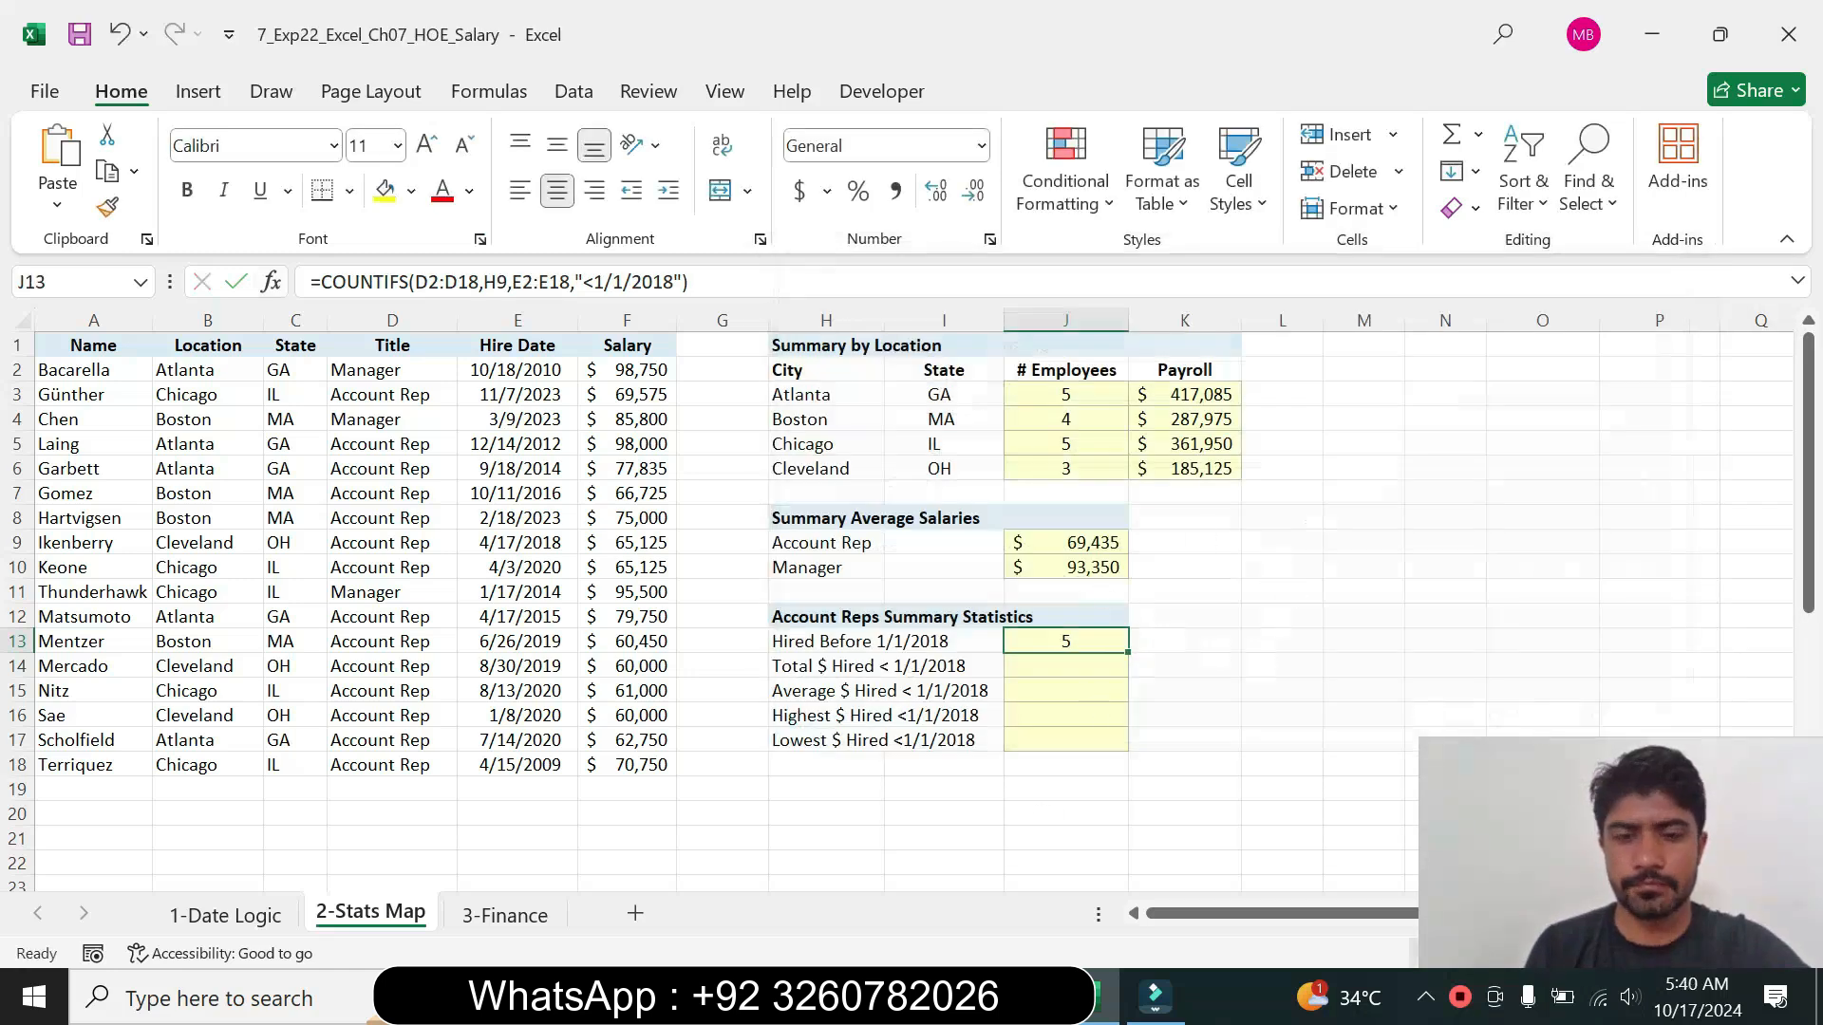
Step: Switch to Word and reset the step 12 instruction text to 9 pt
key("alt+Tab")
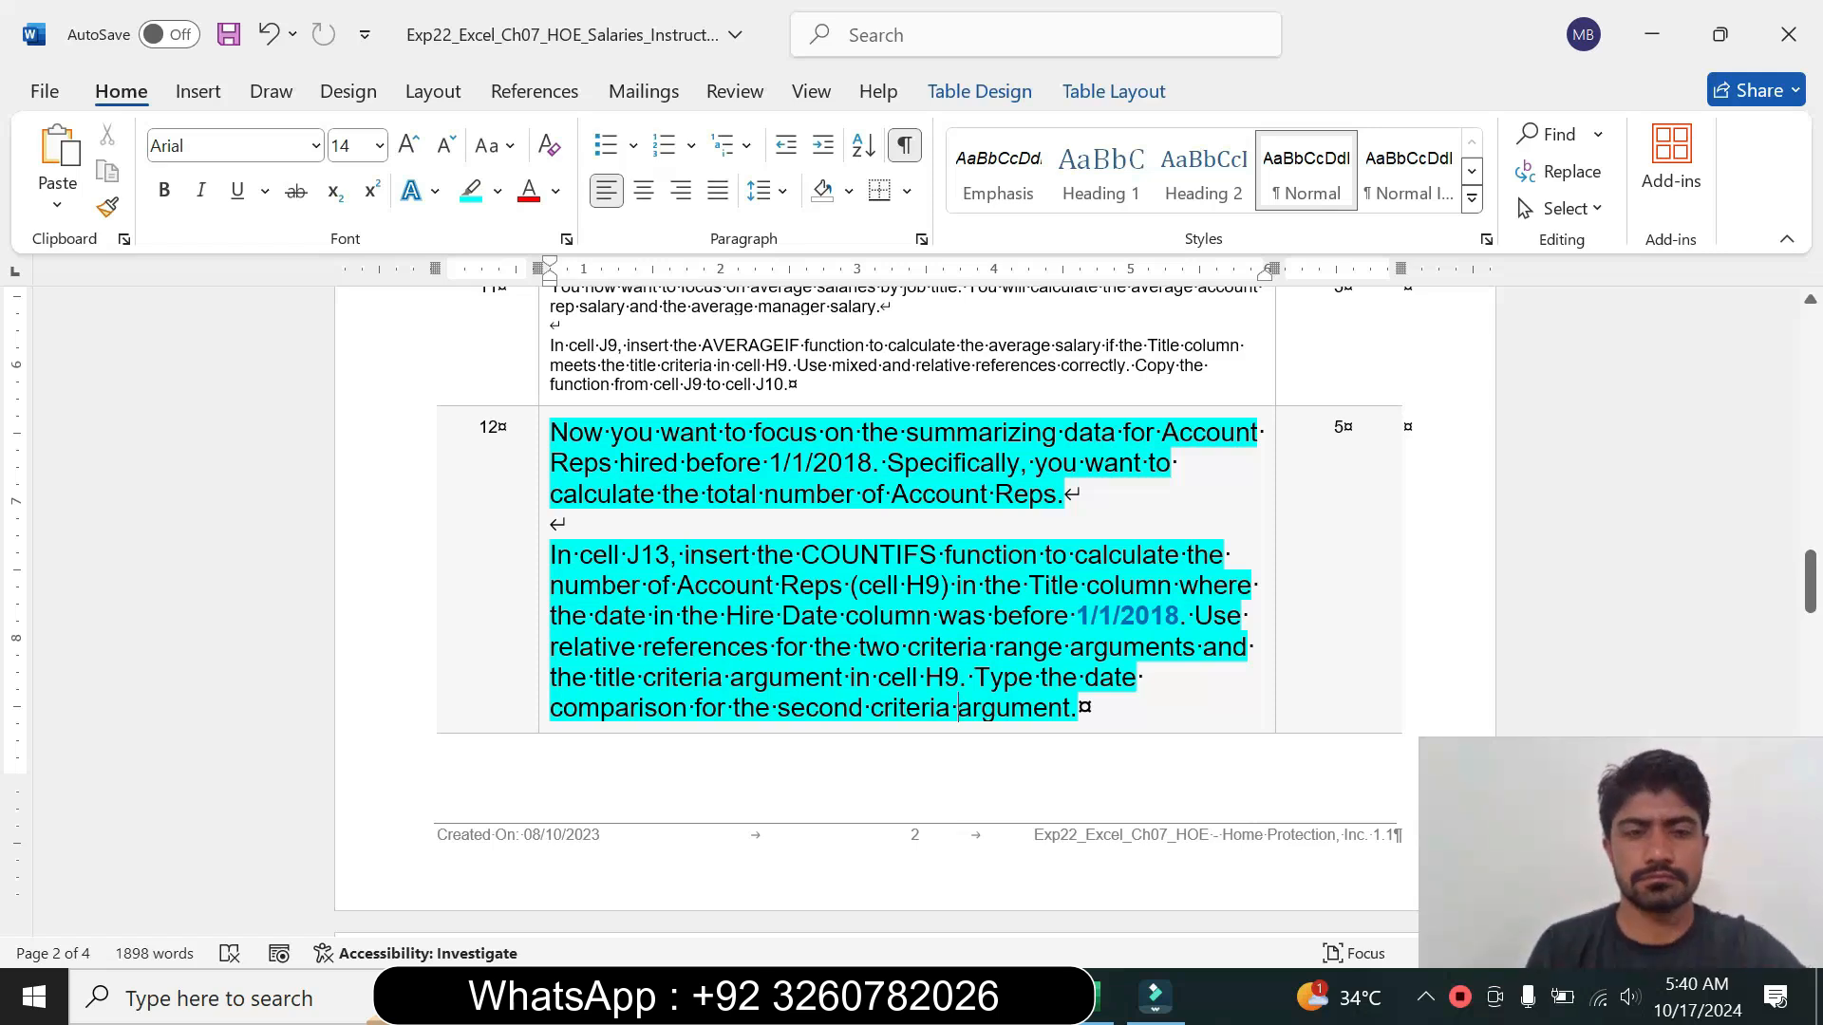
left_click(542, 609)
left_click(717, 521)
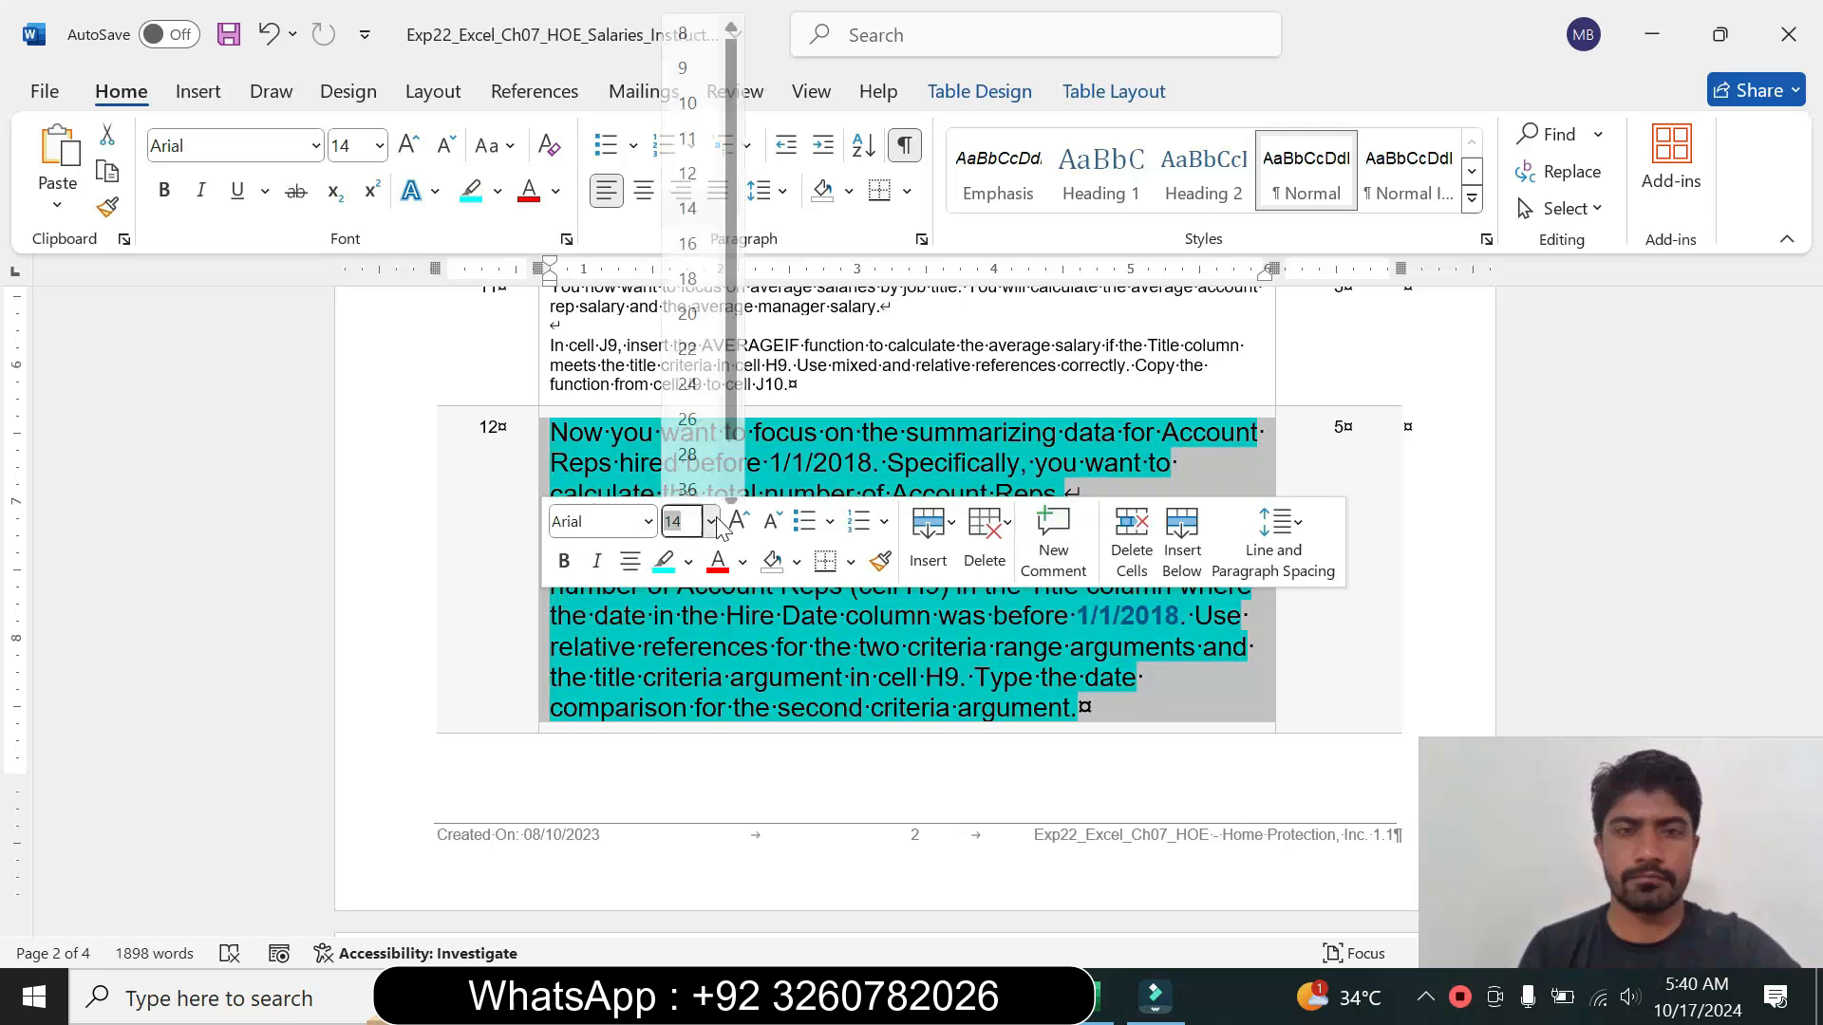
left_click(685, 68)
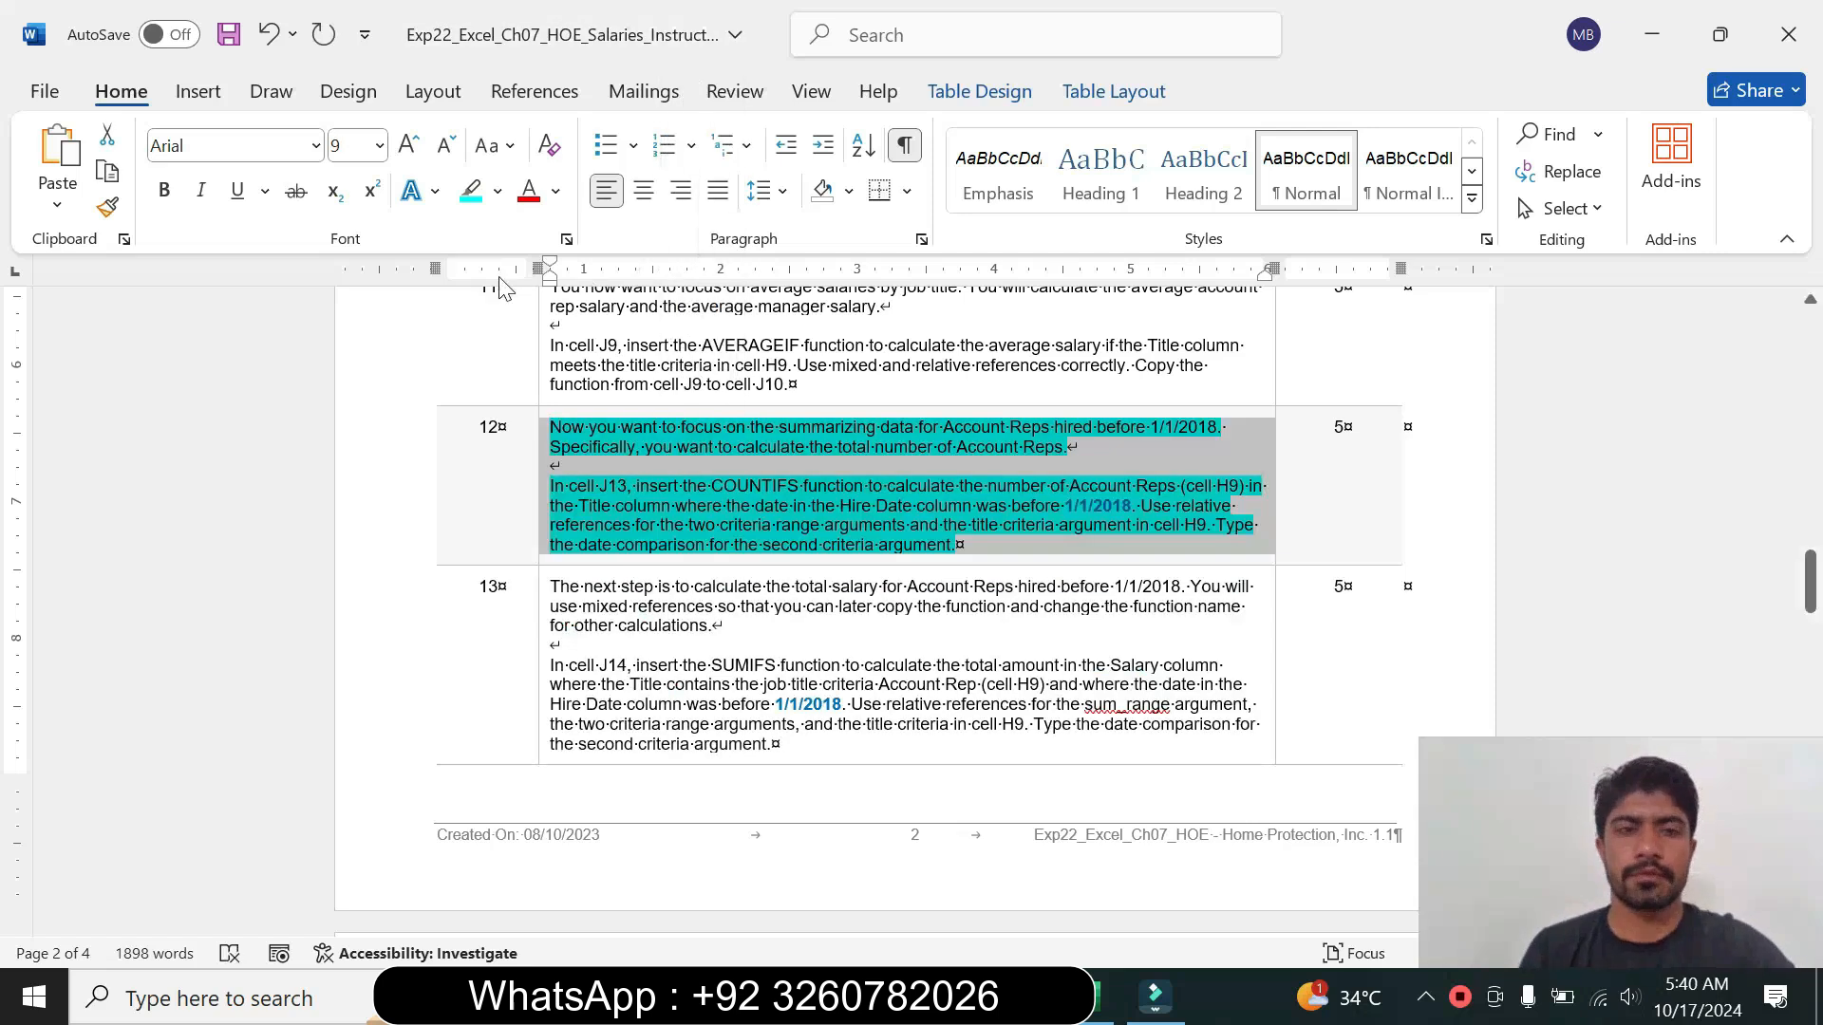